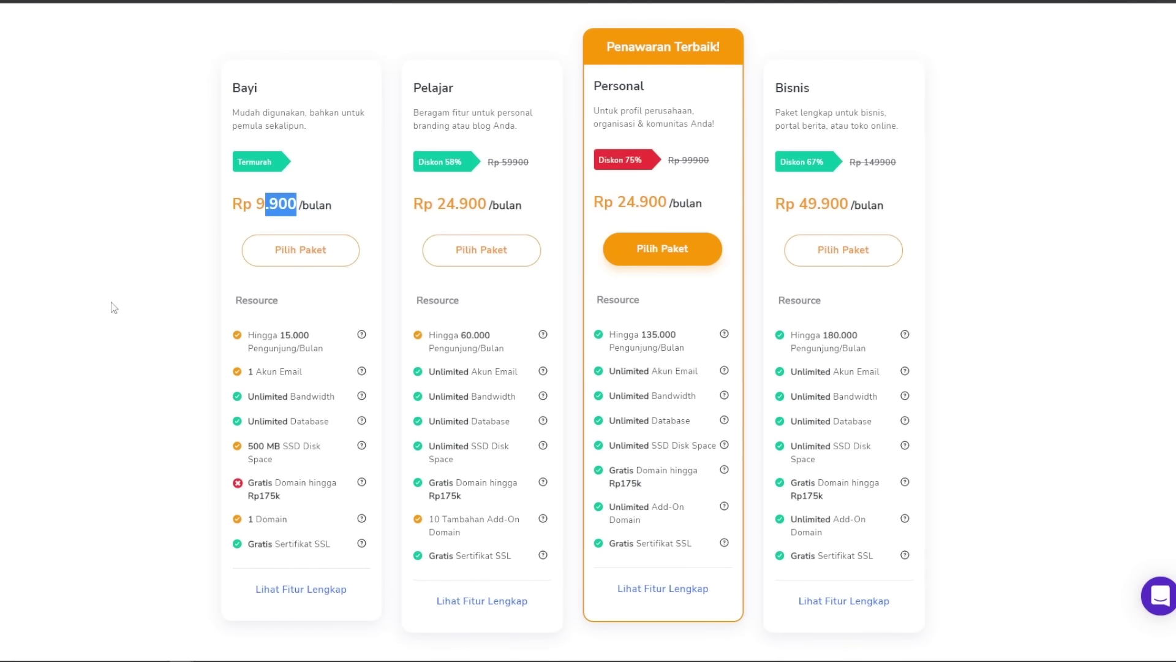
click(167, 309)
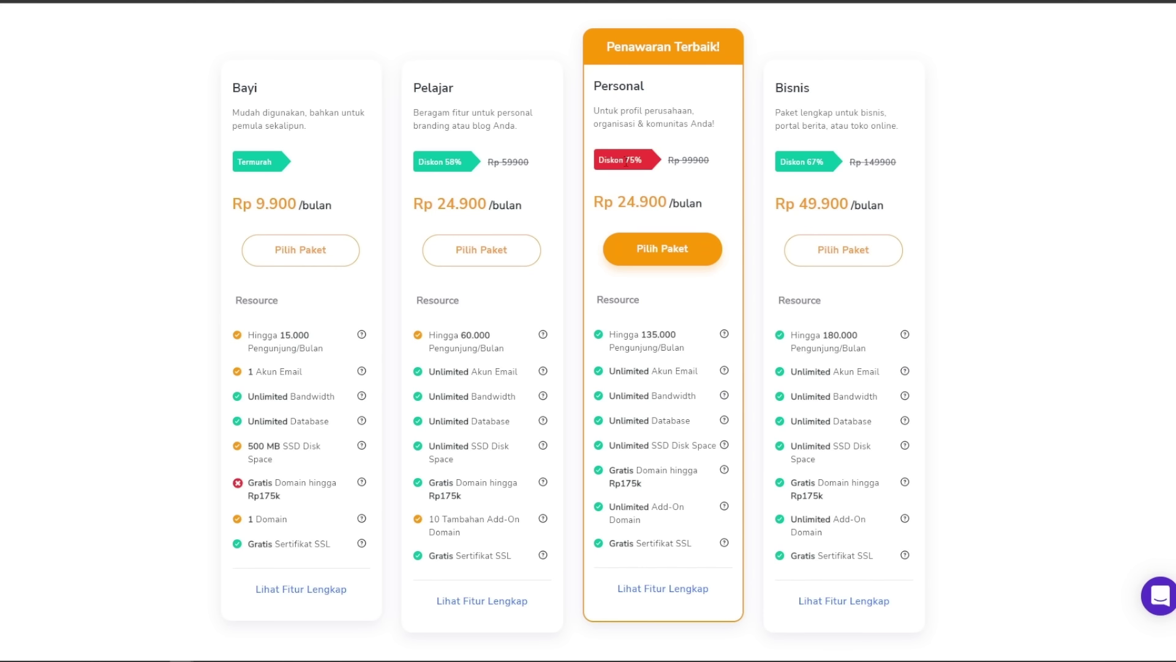
drag(626, 160, 639, 162)
scroll(750, 367, down, 1)
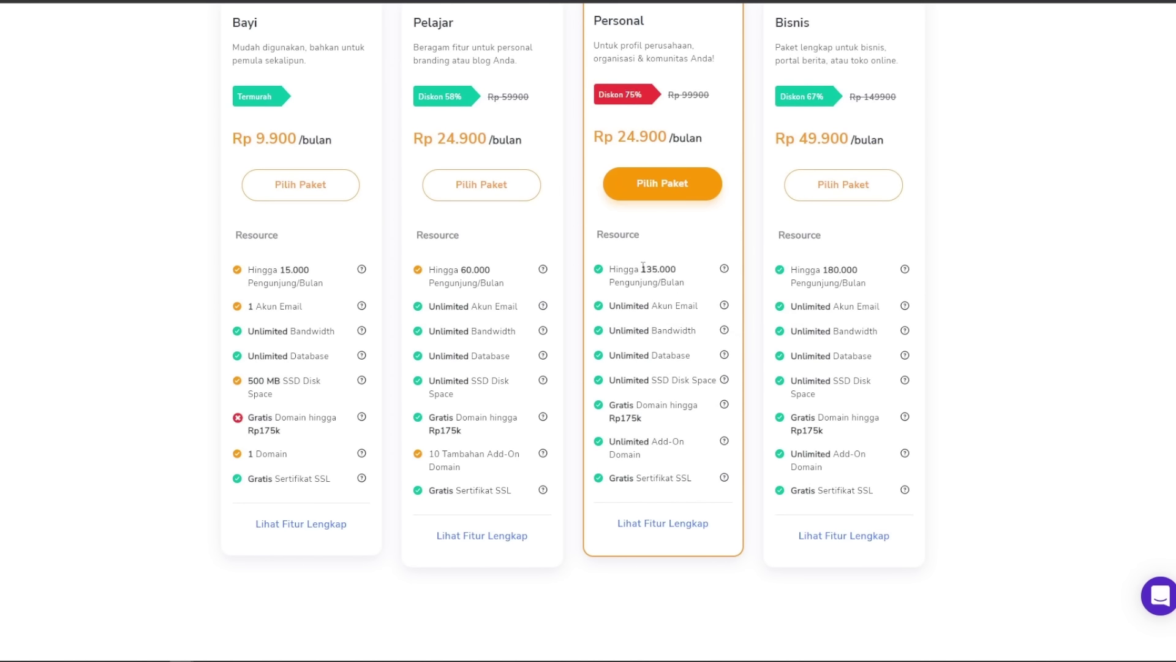
drag(641, 270, 658, 267)
triple_click(619, 412)
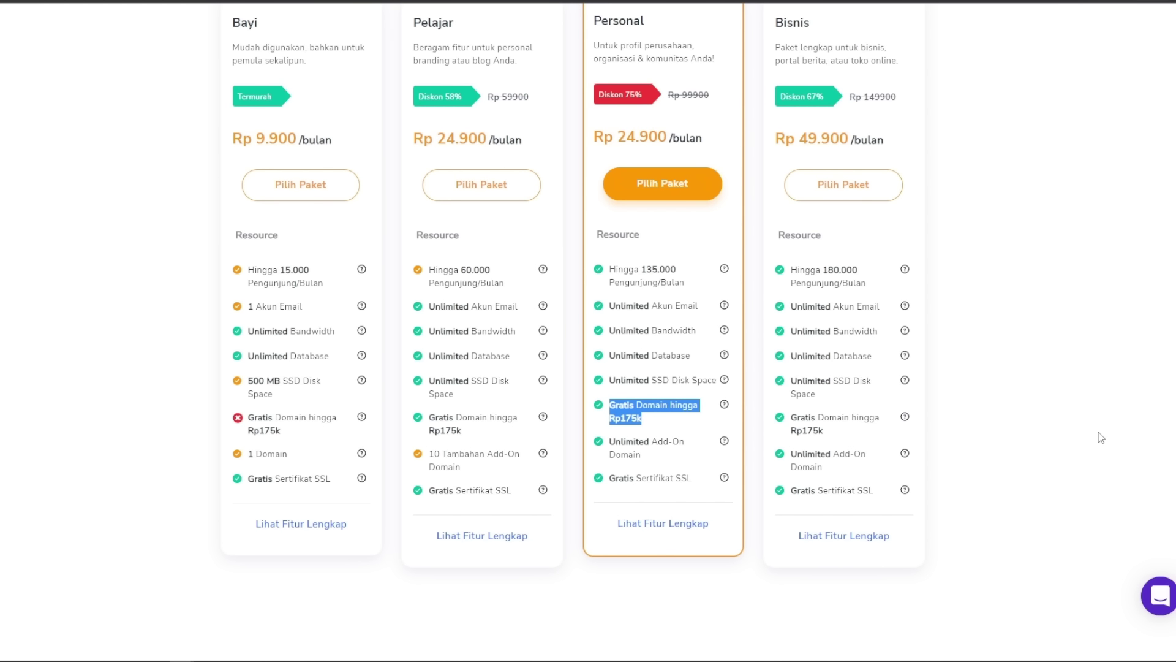
scroll(1030, 420, up, 1)
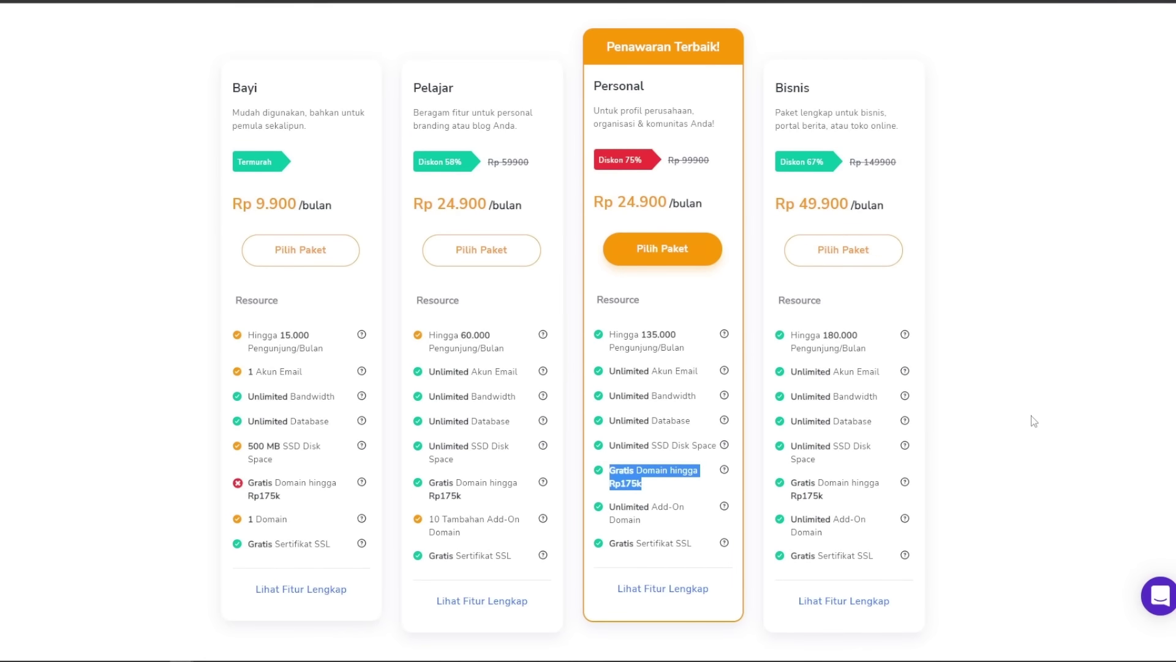
scroll(1031, 421, down, 4)
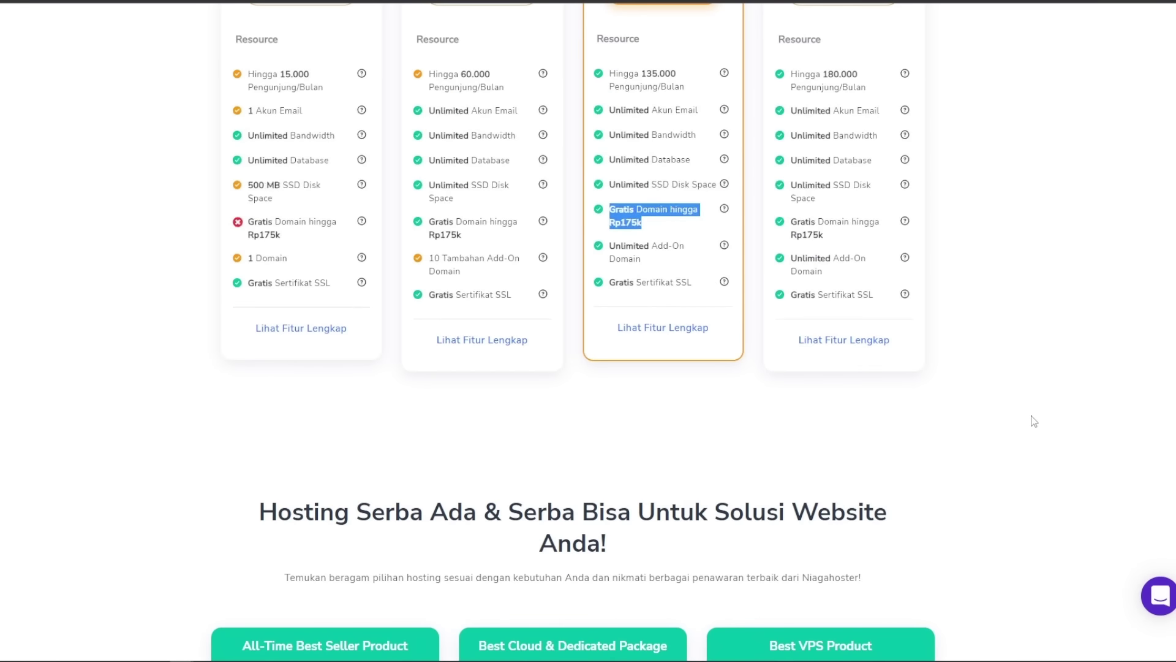
scroll(1034, 421, down, 8)
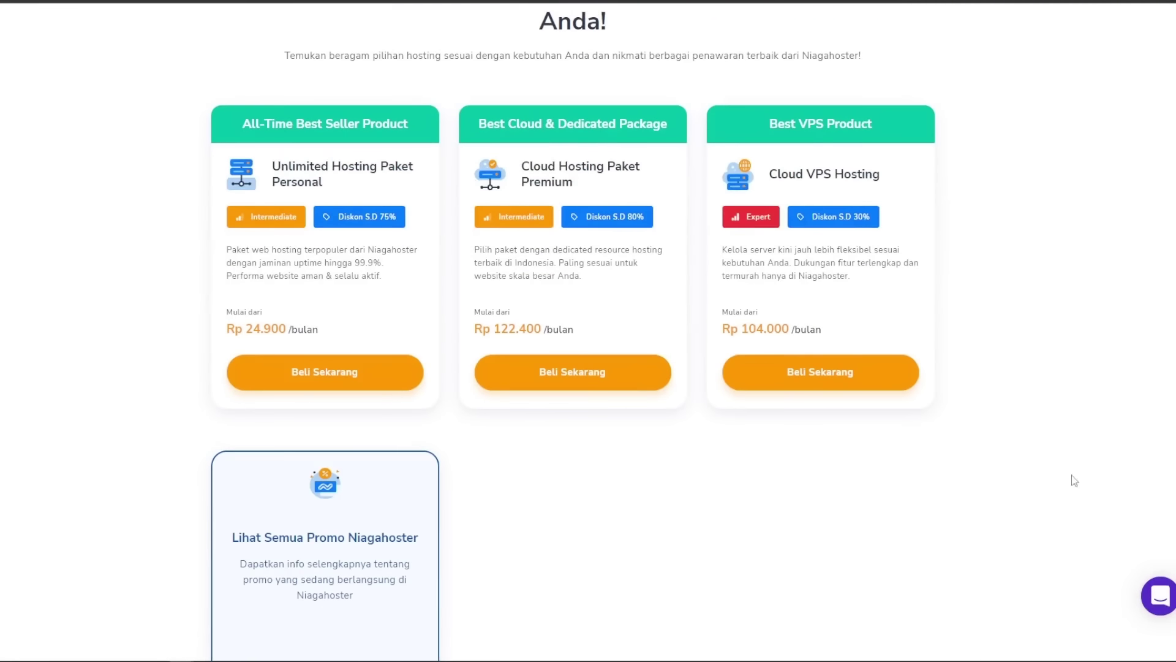
scroll(1074, 480, down, 12)
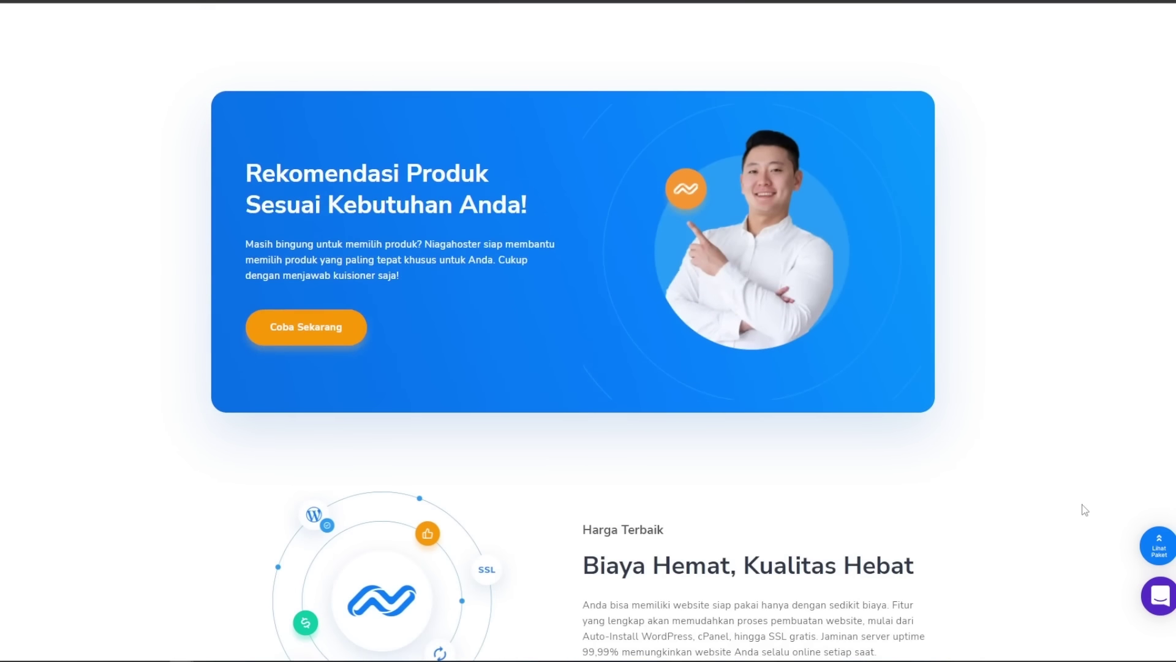
scroll(1084, 509, down, 2)
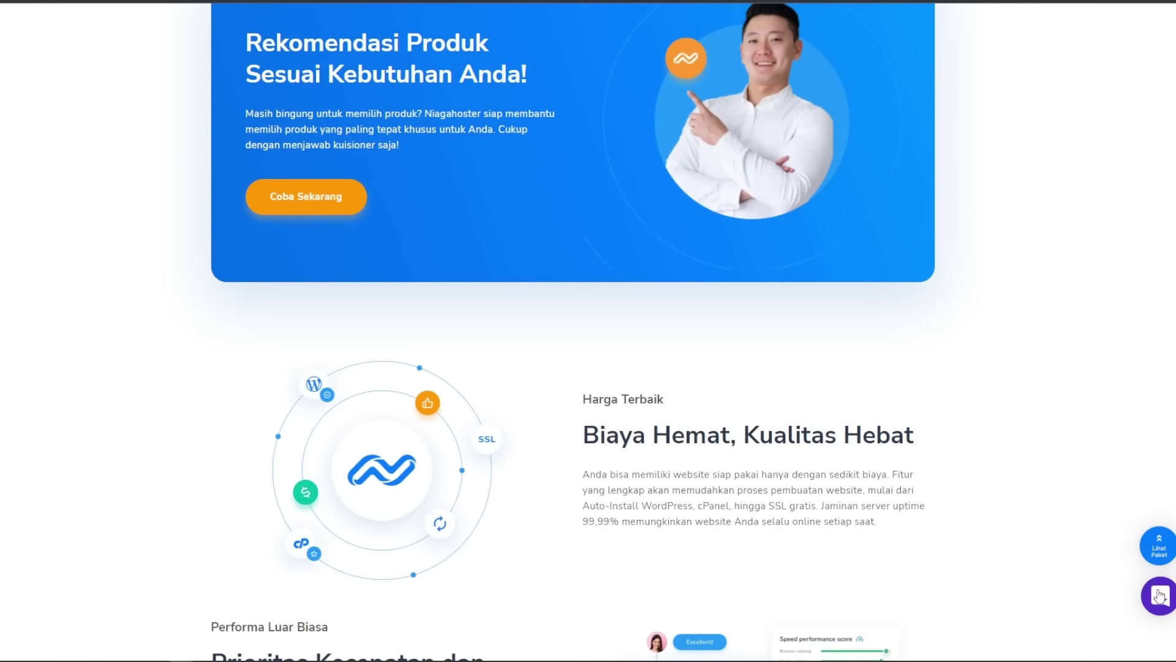
click(1160, 595)
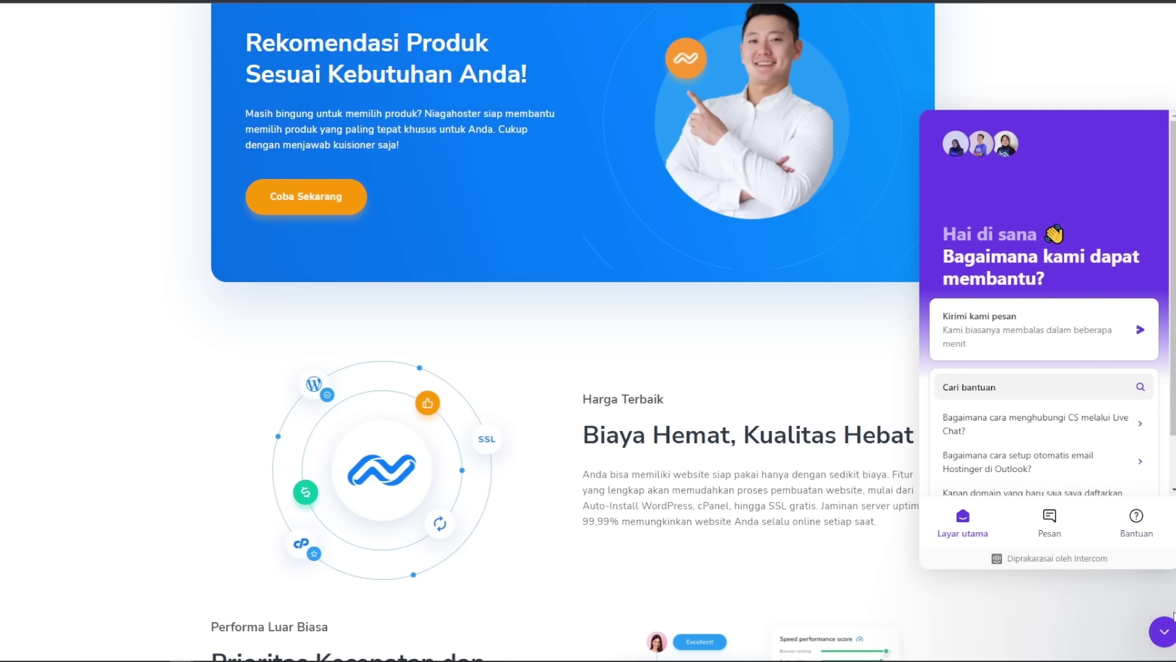
click(1163, 631)
scroll(955, 449, down, 2)
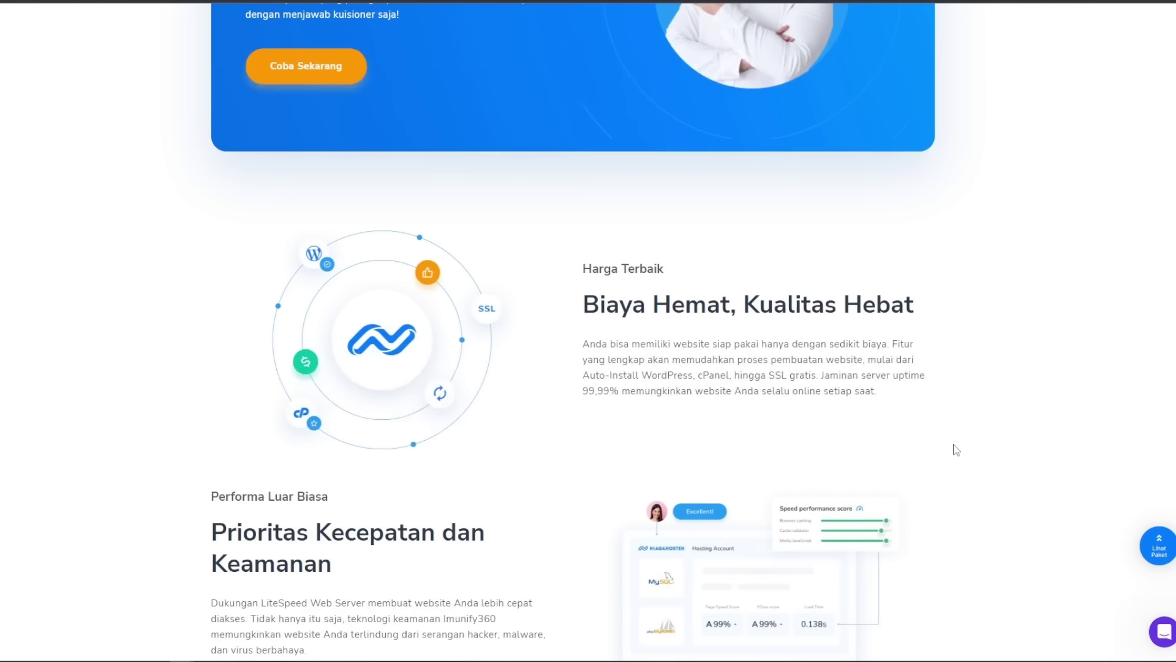
scroll(956, 449, down, 3)
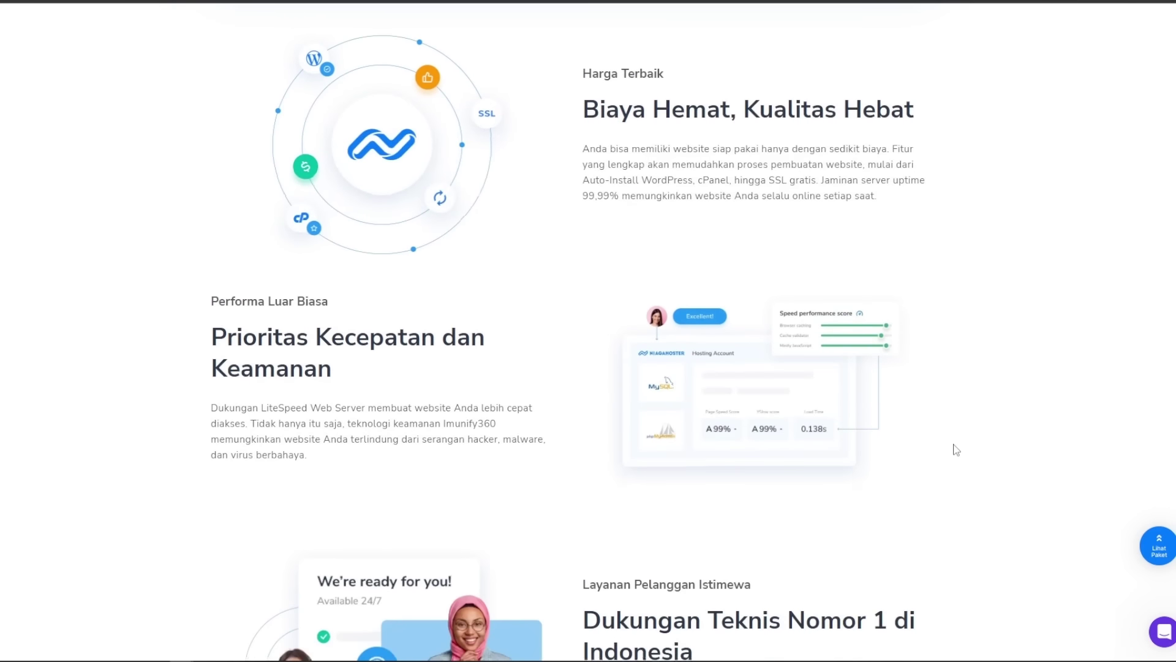
scroll(956, 449, down, 1)
scroll(956, 449, down, 2)
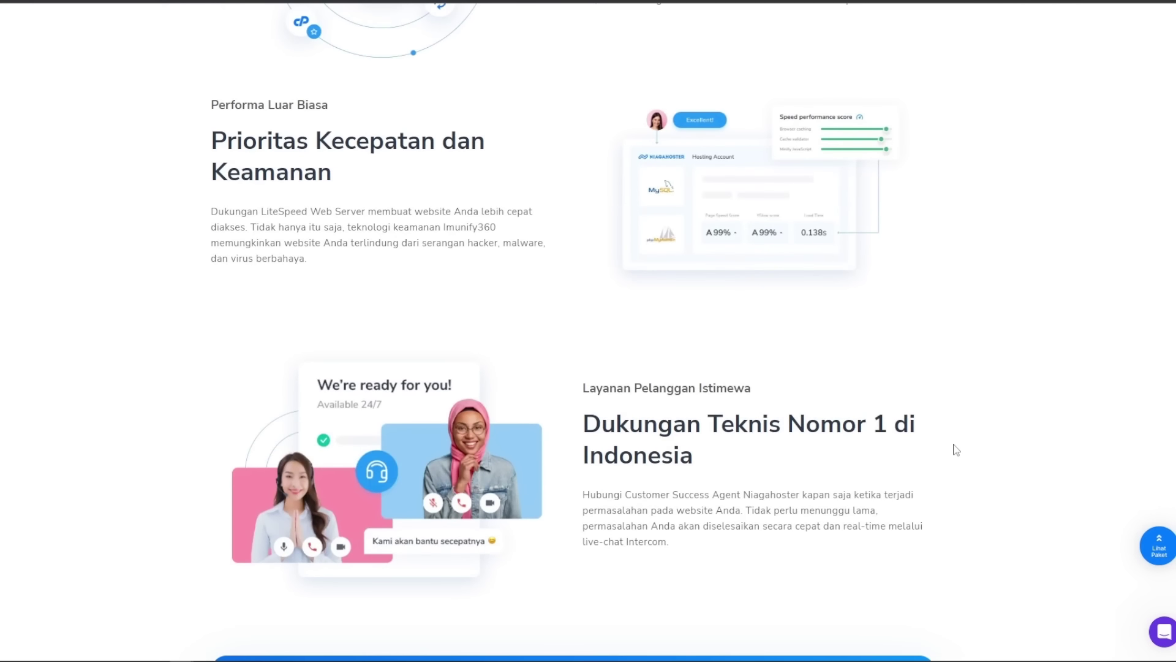
scroll(956, 449, down, 2)
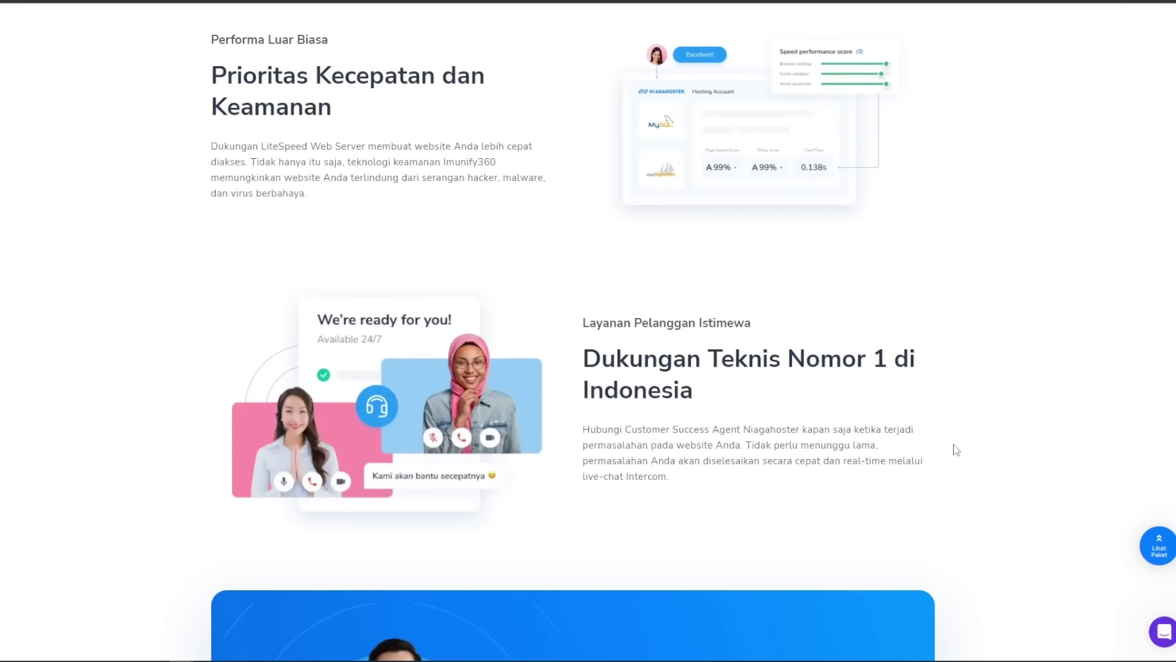
scroll(955, 448, down, 1)
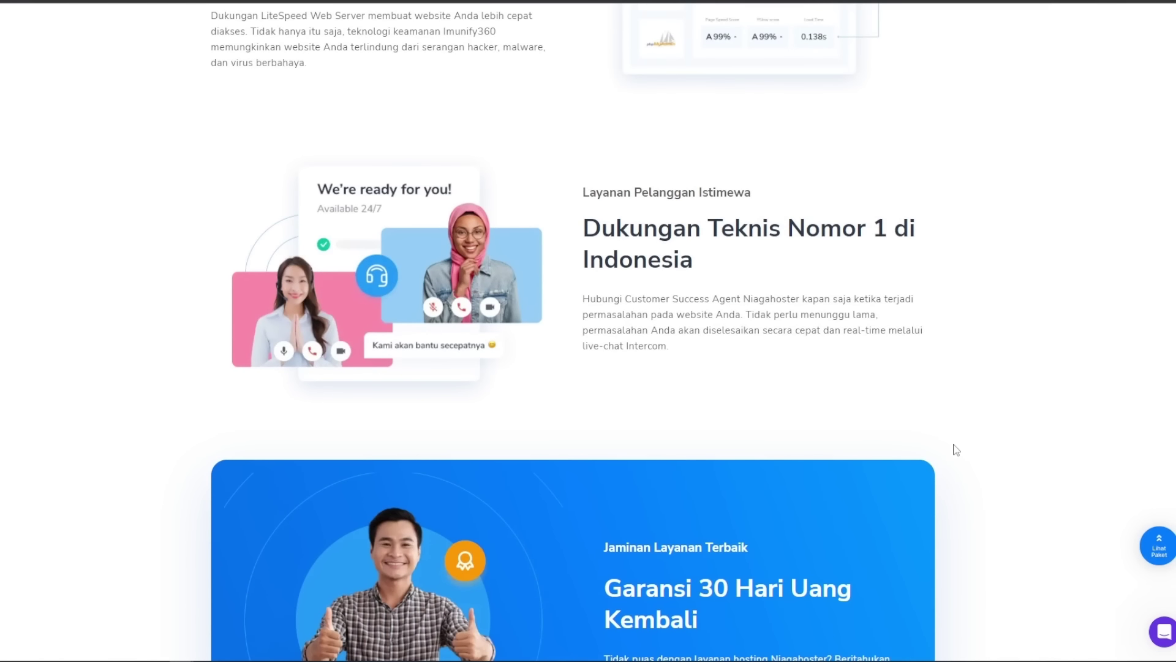
scroll(955, 449, down, 1)
scroll(956, 449, down, 2)
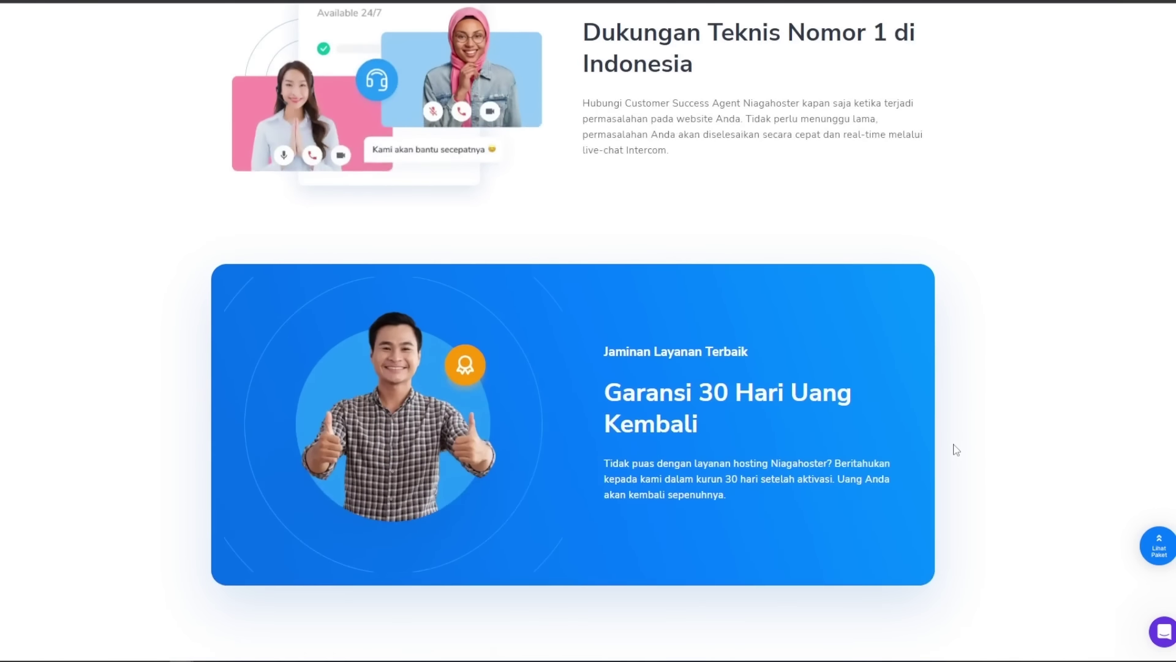
scroll(955, 449, down, 1)
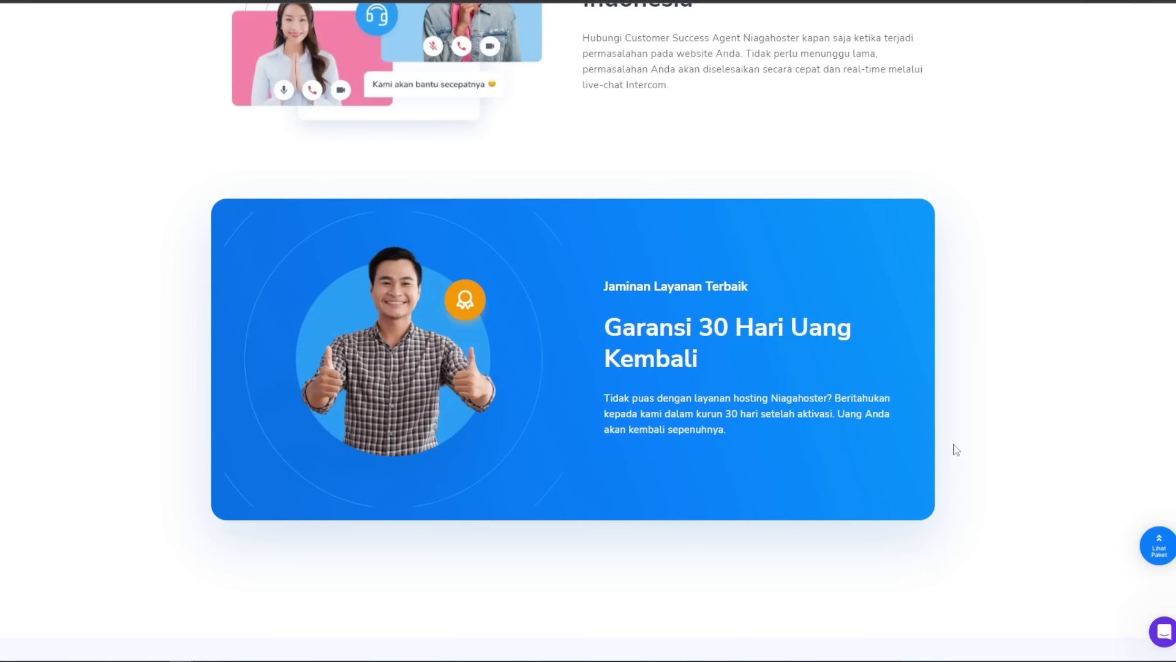
scroll(955, 449, down, 1)
scroll(956, 449, down, 1)
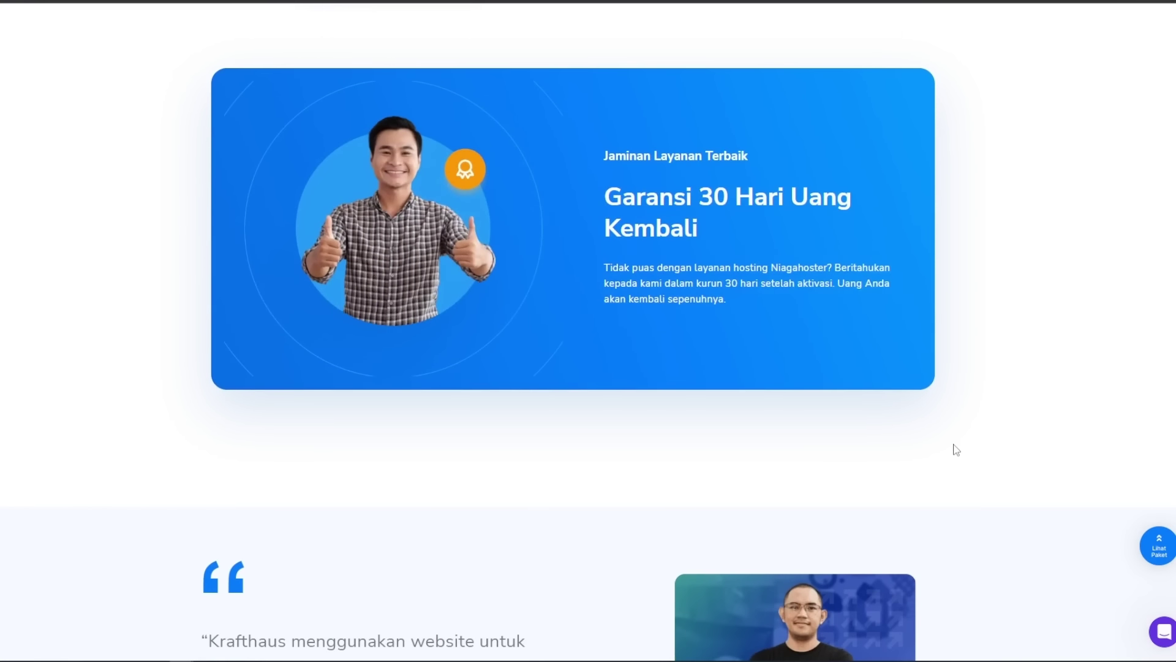
scroll(955, 449, up, 10)
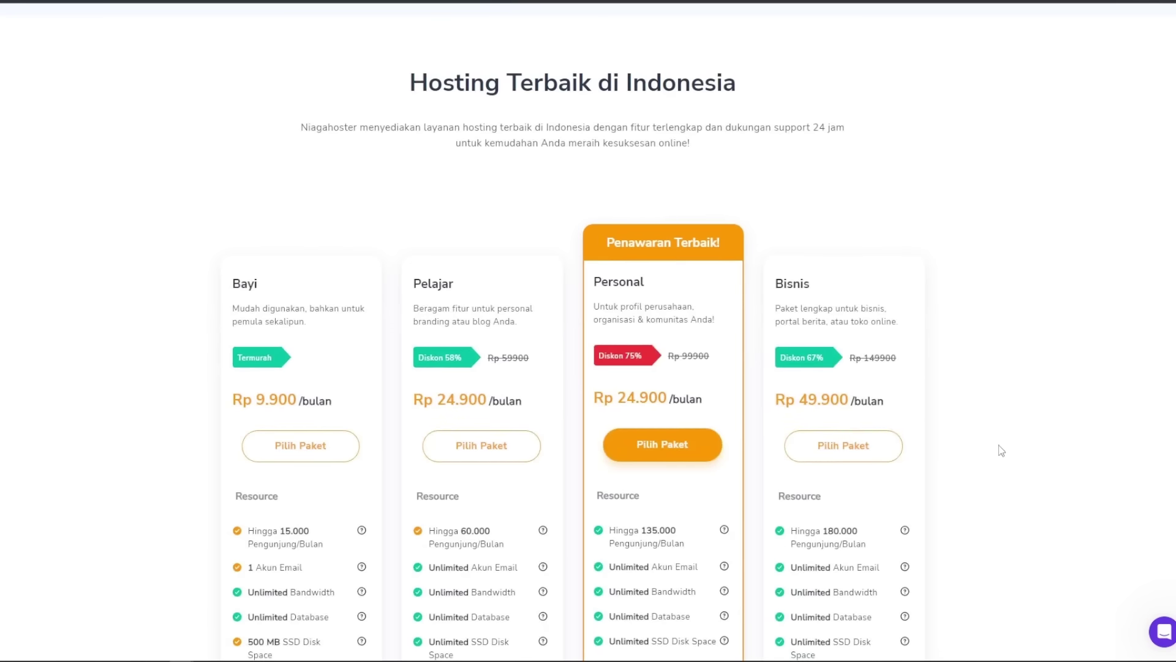
scroll(1012, 457, down, 1)
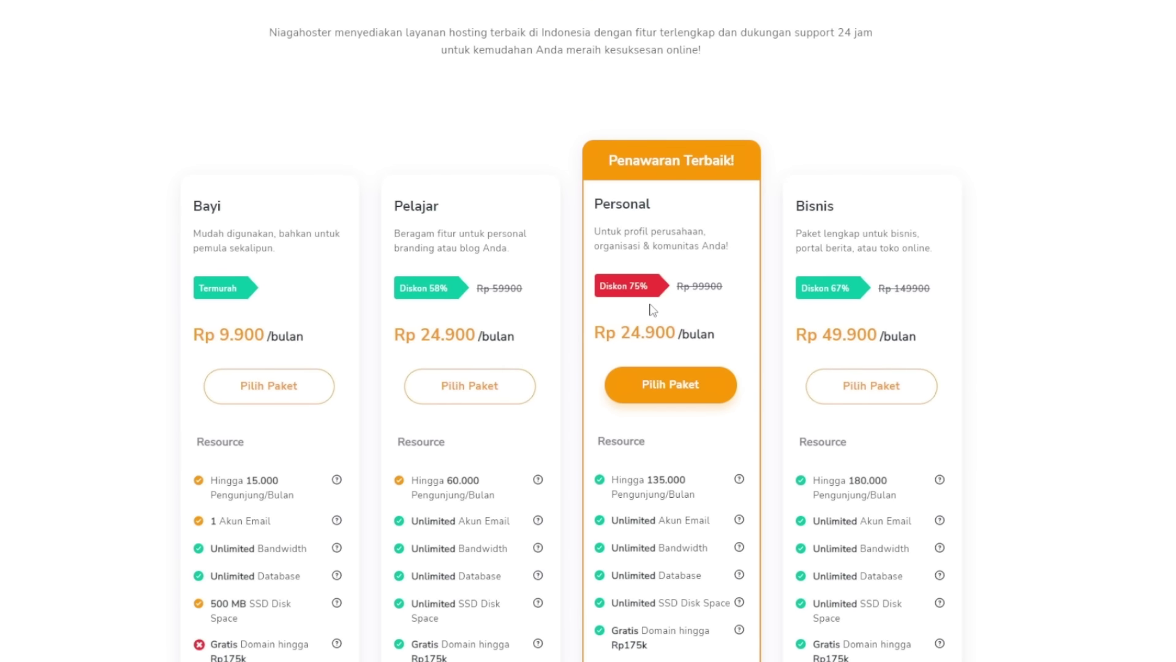
scroll(652, 307, down, 2)
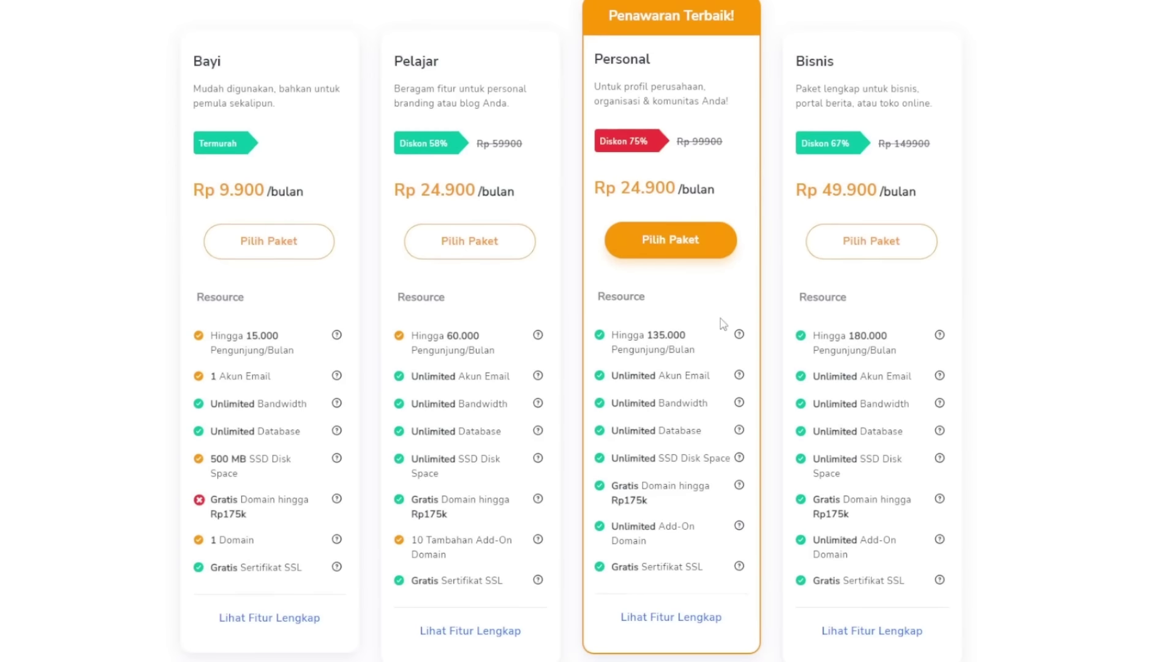
Order the Personal hosting plan and review its 3-year term, Rp 896.400 total and domain section.
click(680, 247)
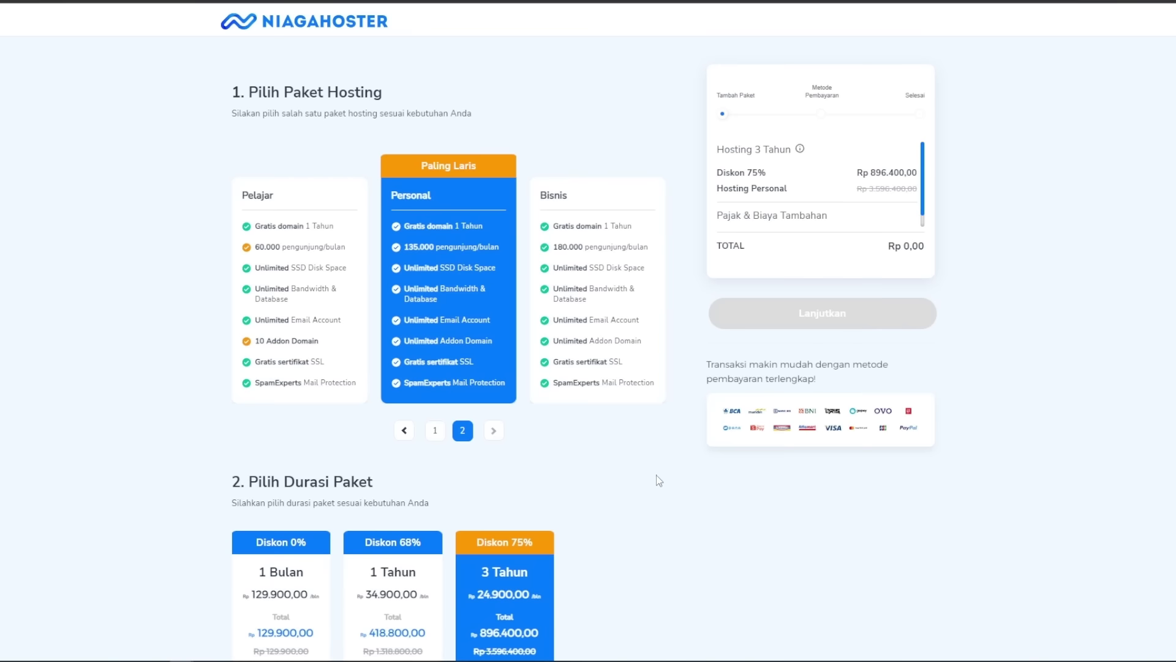
scroll(656, 475, down, 2)
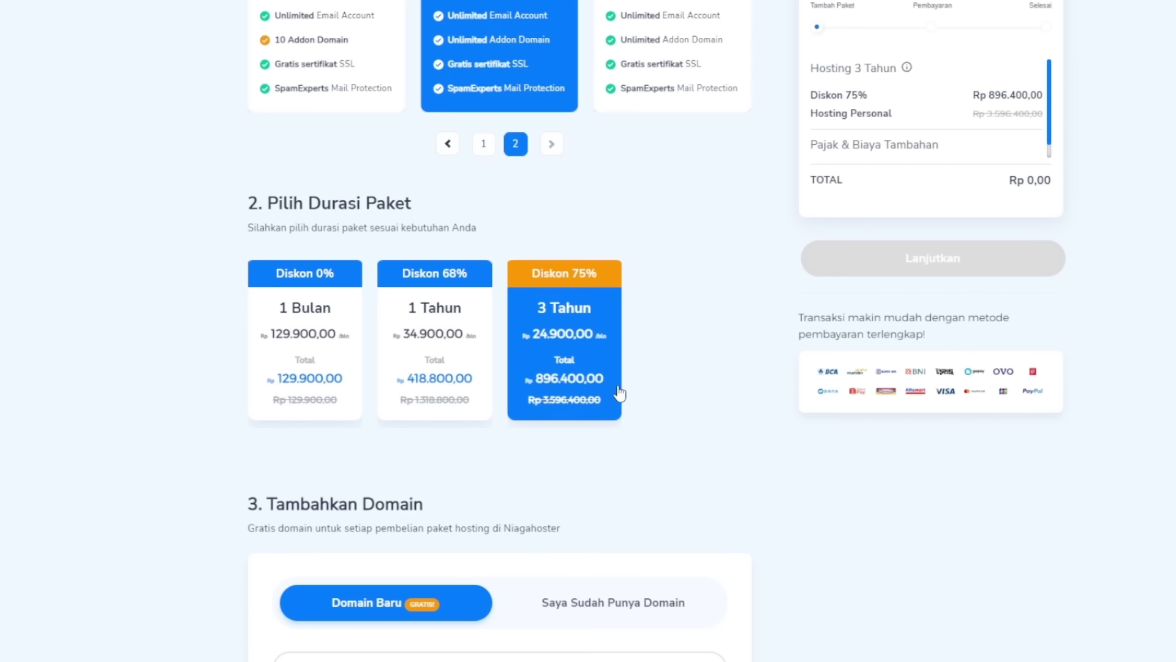
scroll(721, 395, down, 3)
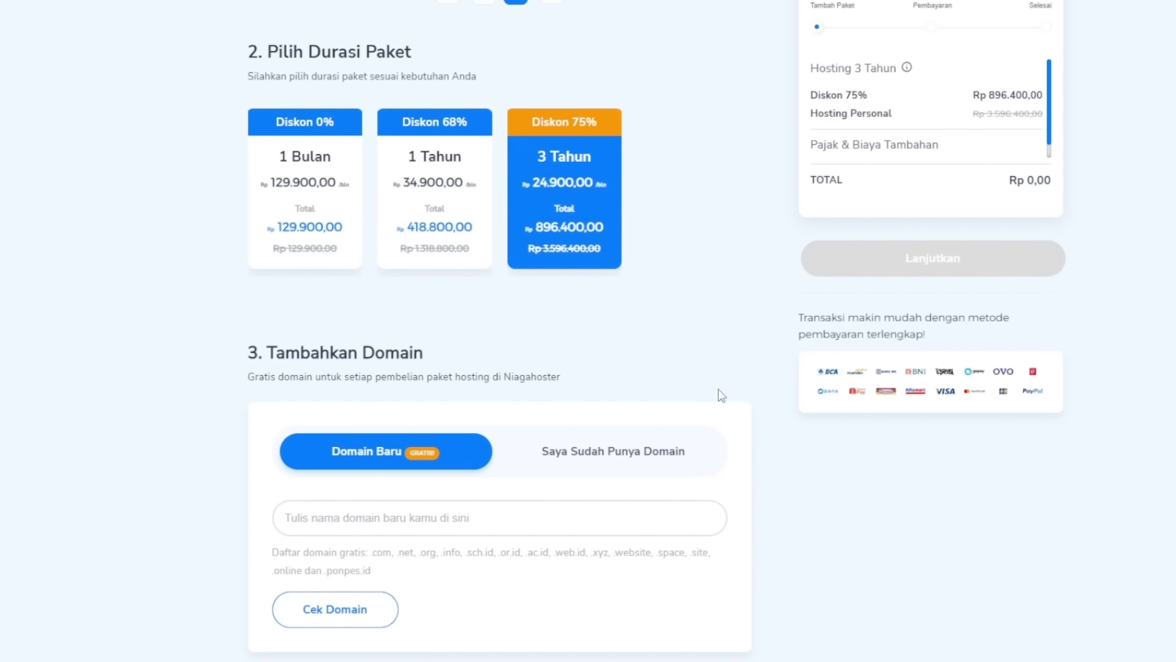
scroll(721, 396, down, 1)
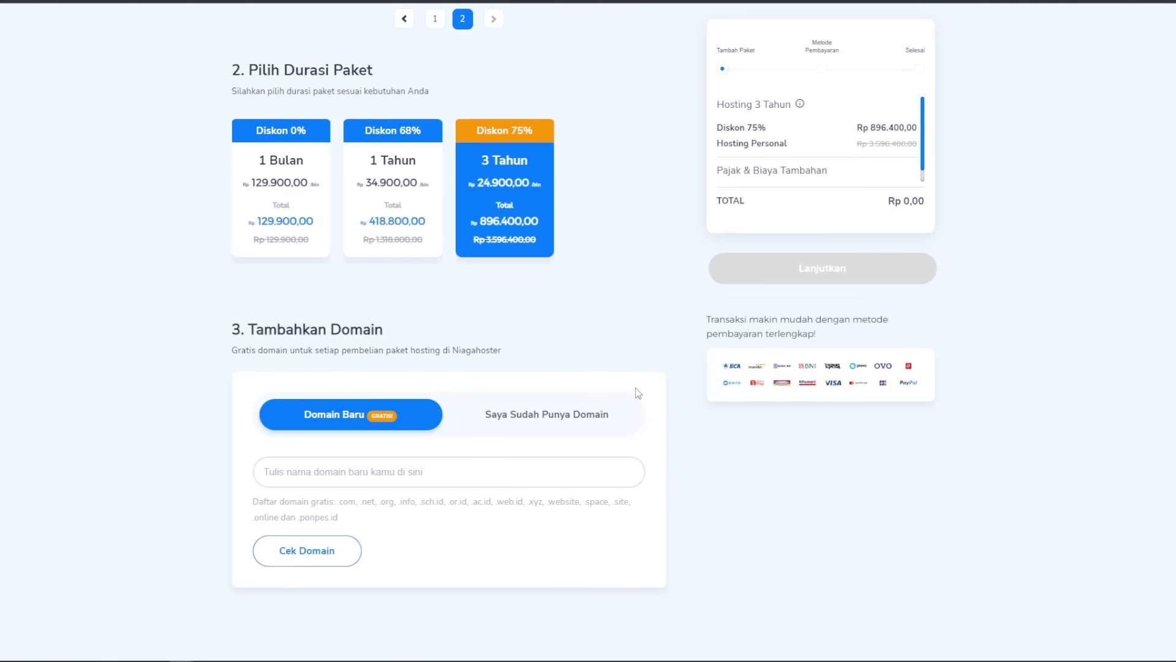
Check yokobombwebs.com as the free Rp 0,00 domain and add it with the hosting to the cart.
click(325, 479)
text(yokobombwebs)
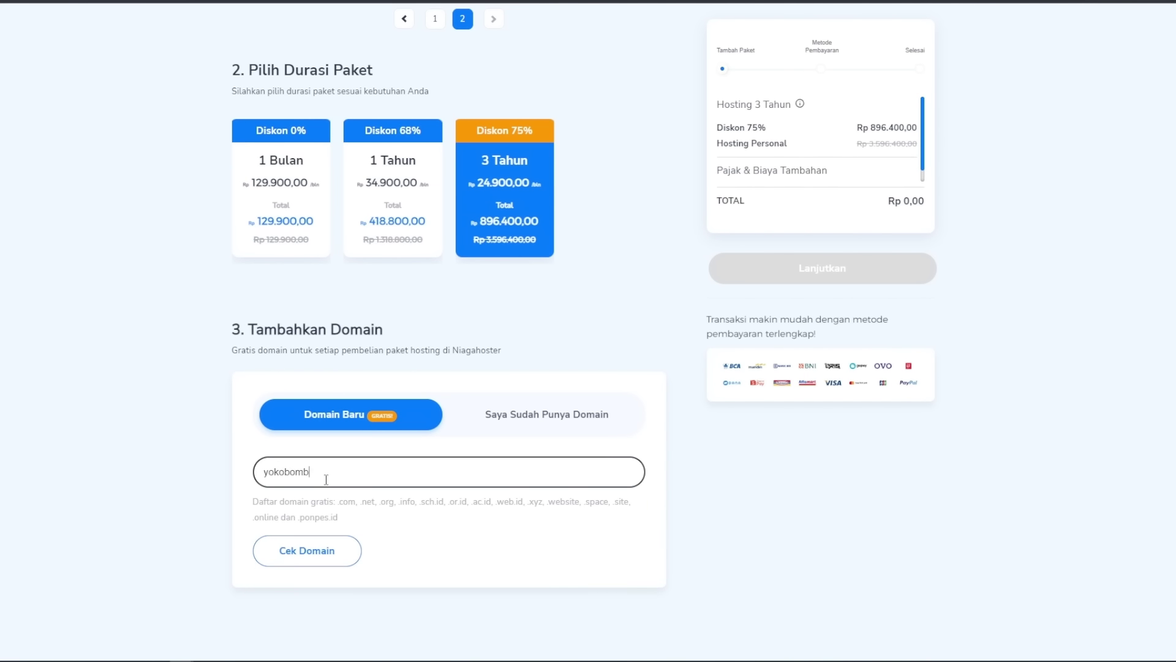
click(308, 551)
scroll(144, 486, down, 5)
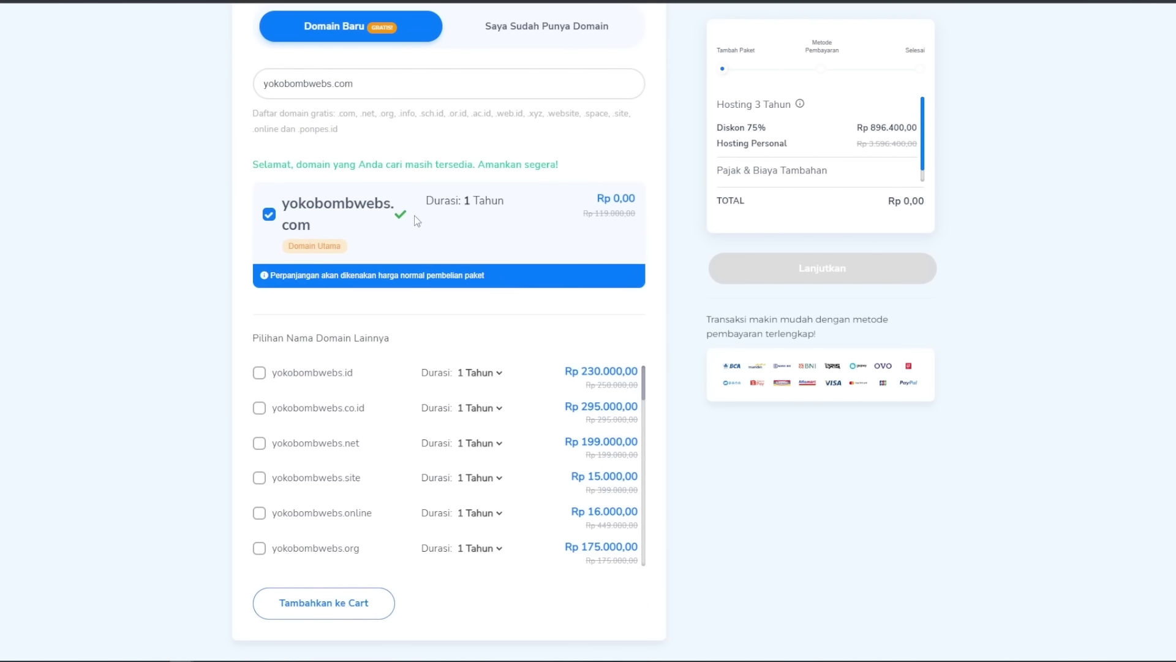
drag(587, 198, 640, 207)
scroll(691, 536, down, 1)
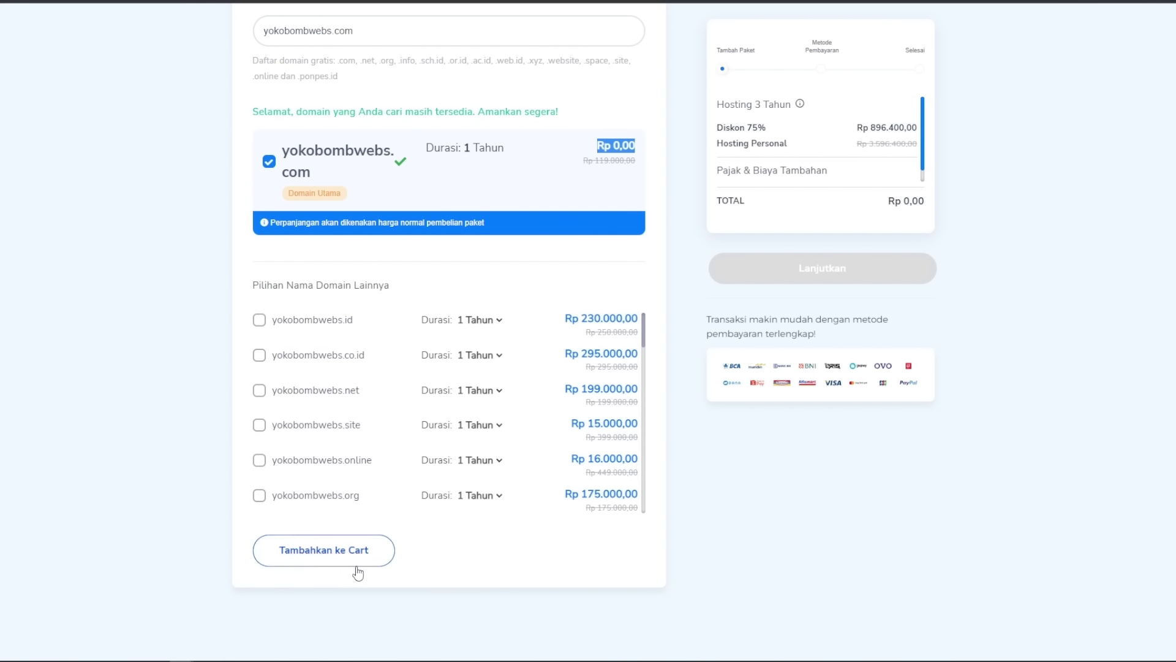
click(344, 549)
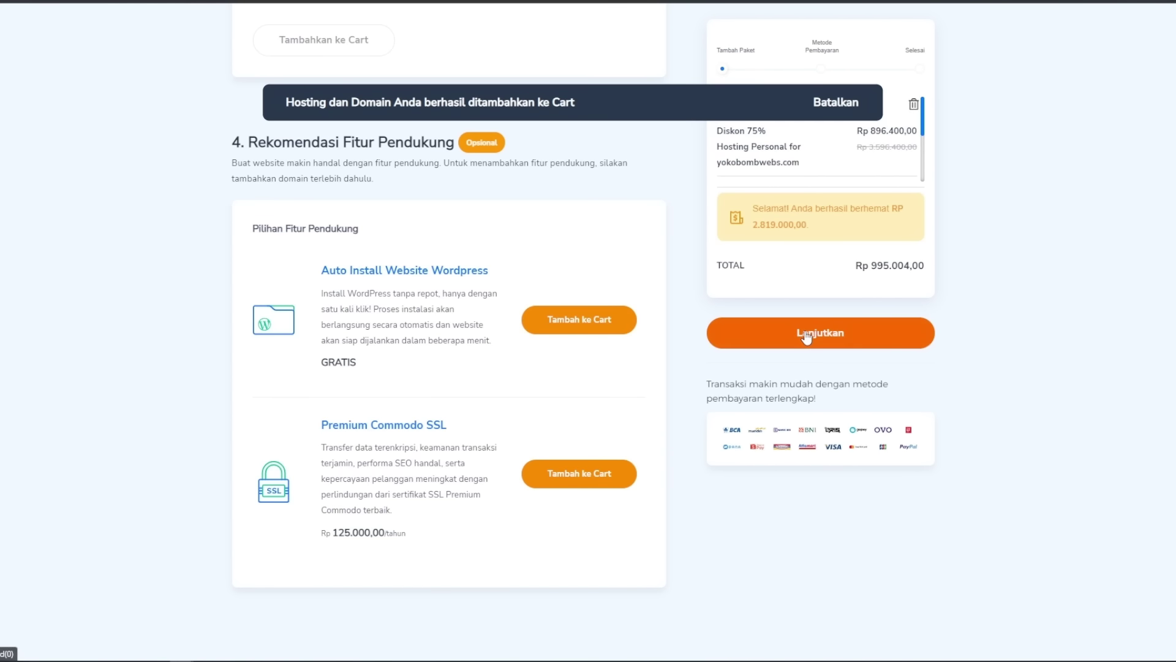
Continue to the payment method page and review the Rp 995.004,00 order total.
click(806, 336)
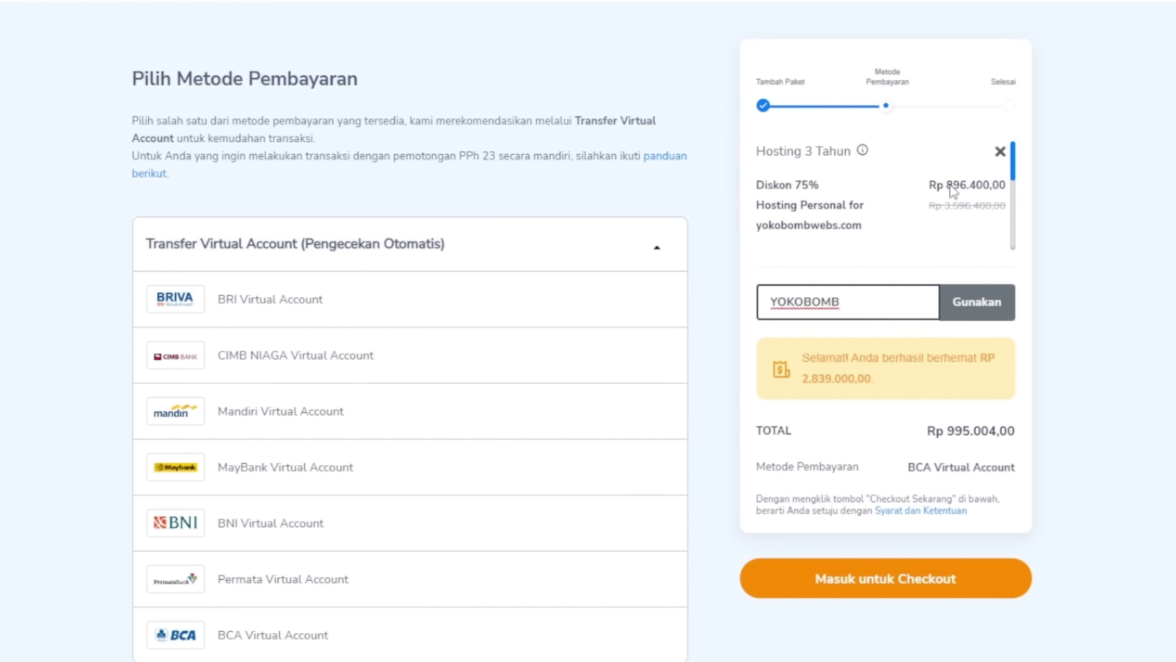
click(954, 191)
scroll(967, 196, down, 2)
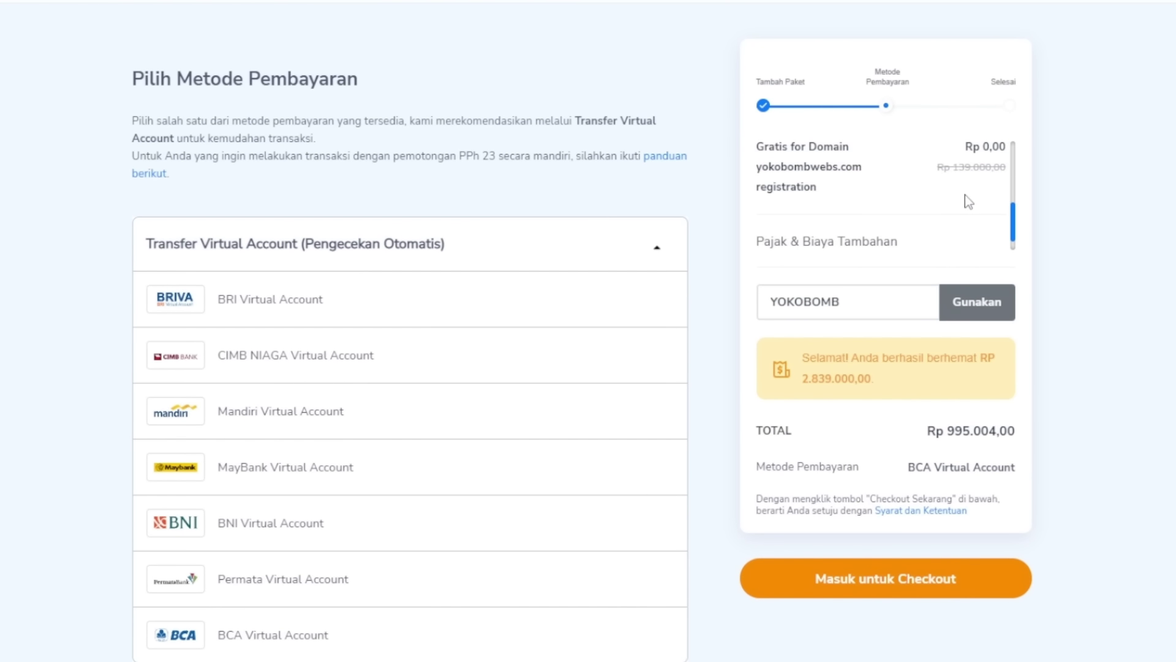
scroll(971, 172, up, 2)
scroll(971, 172, down, 3)
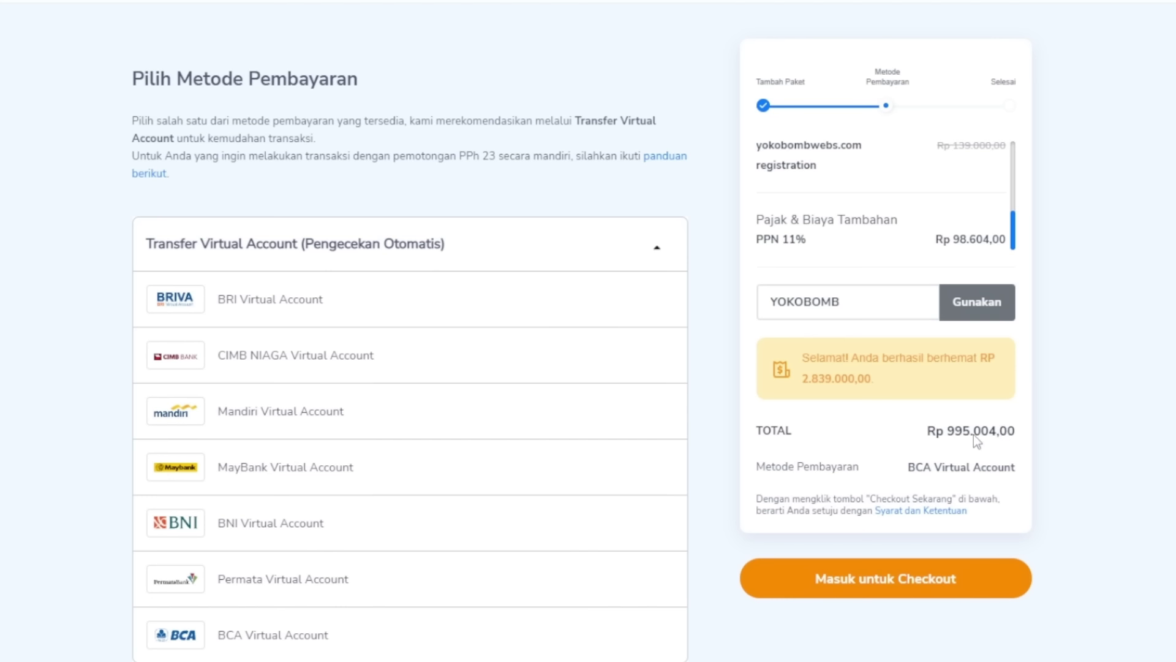
drag(948, 432, 966, 435)
Apply coupon YOKOBOMB, dropping the total to Rp 895.504,00, and proceed to checkout.
drag(851, 301, 769, 302)
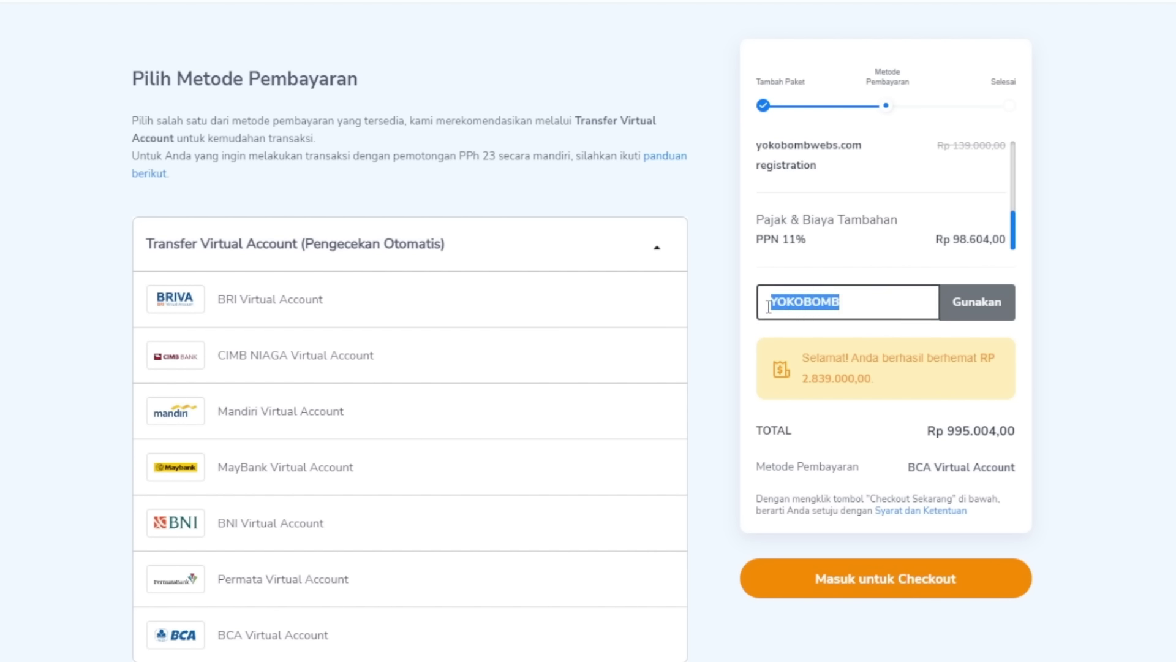
click(983, 305)
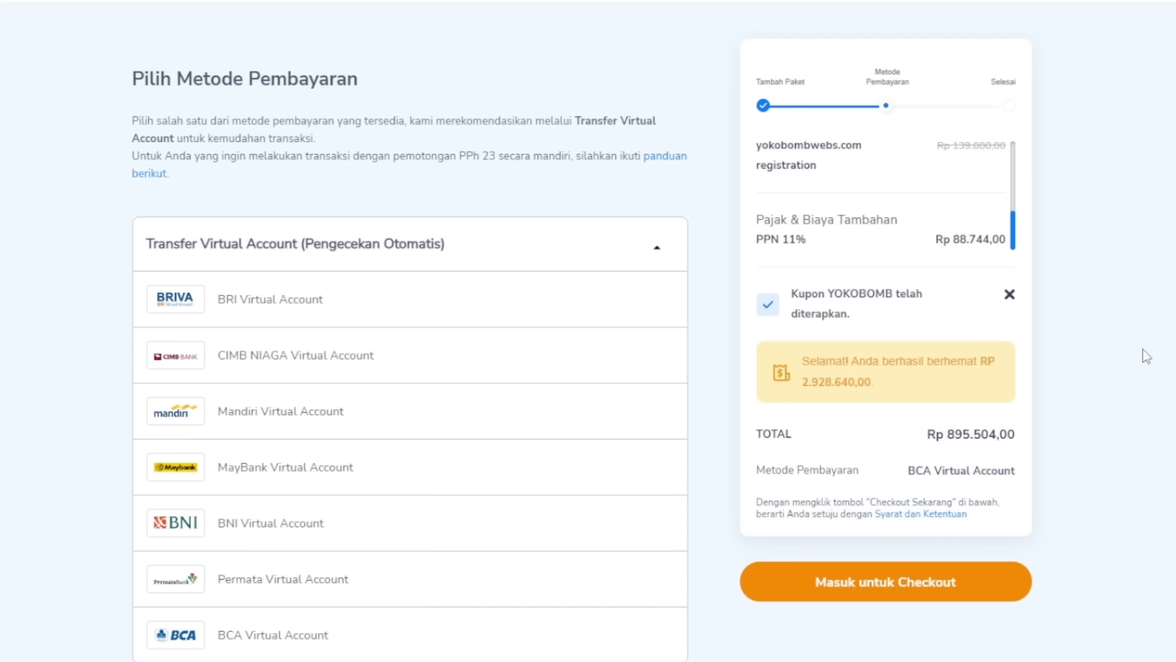
drag(947, 436, 977, 437)
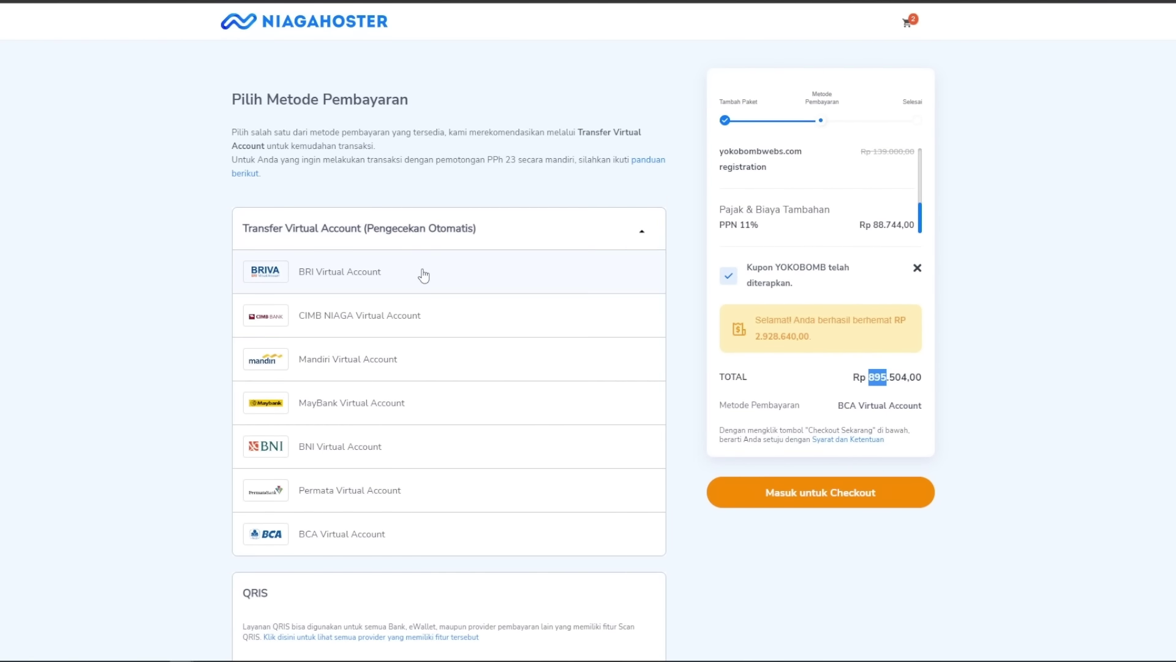
scroll(441, 374, down, 3)
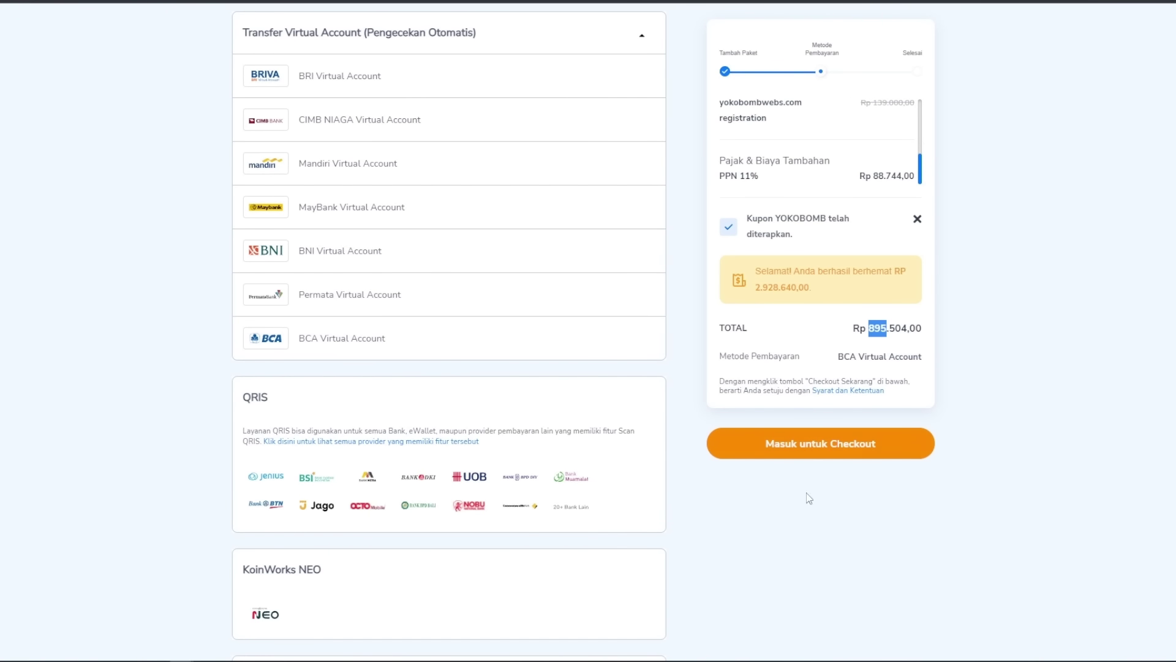
click(802, 443)
Switch the checkout form to registering a new account and scroll through it.
click(653, 149)
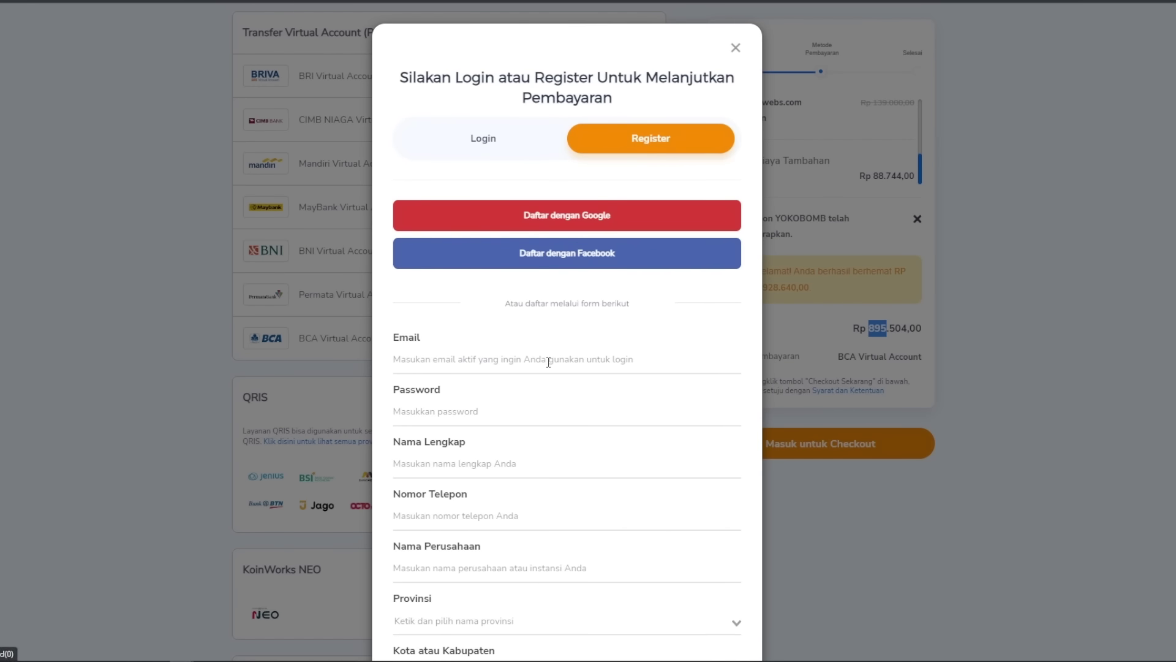
scroll(546, 363, down, 3)
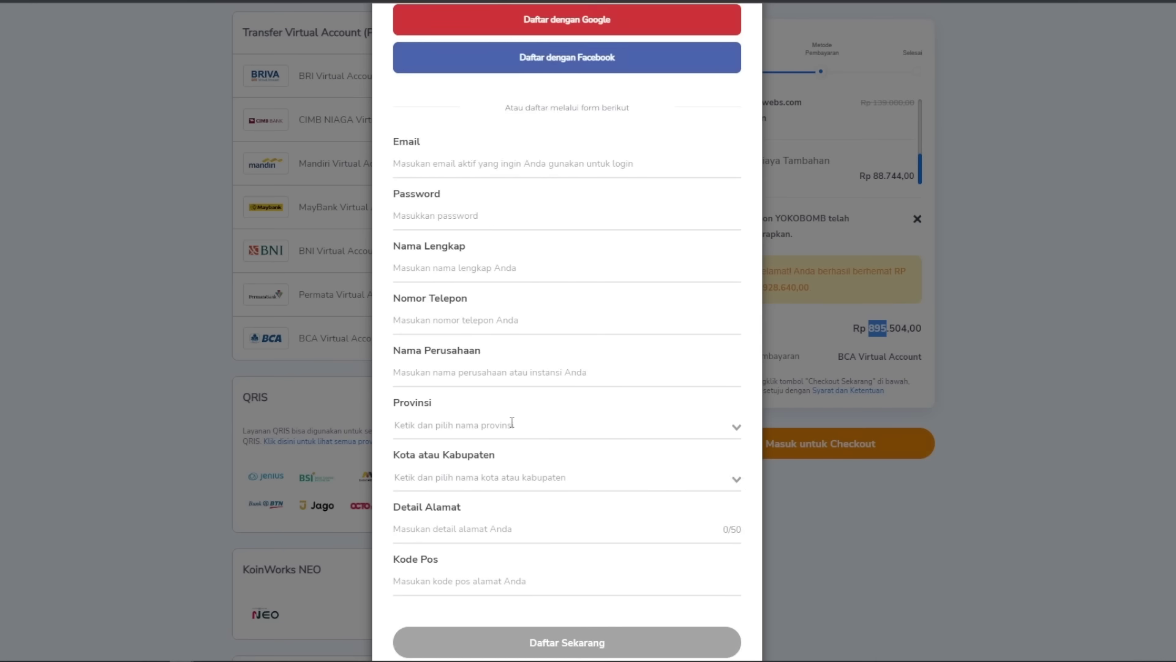
scroll(507, 510, down, 1)
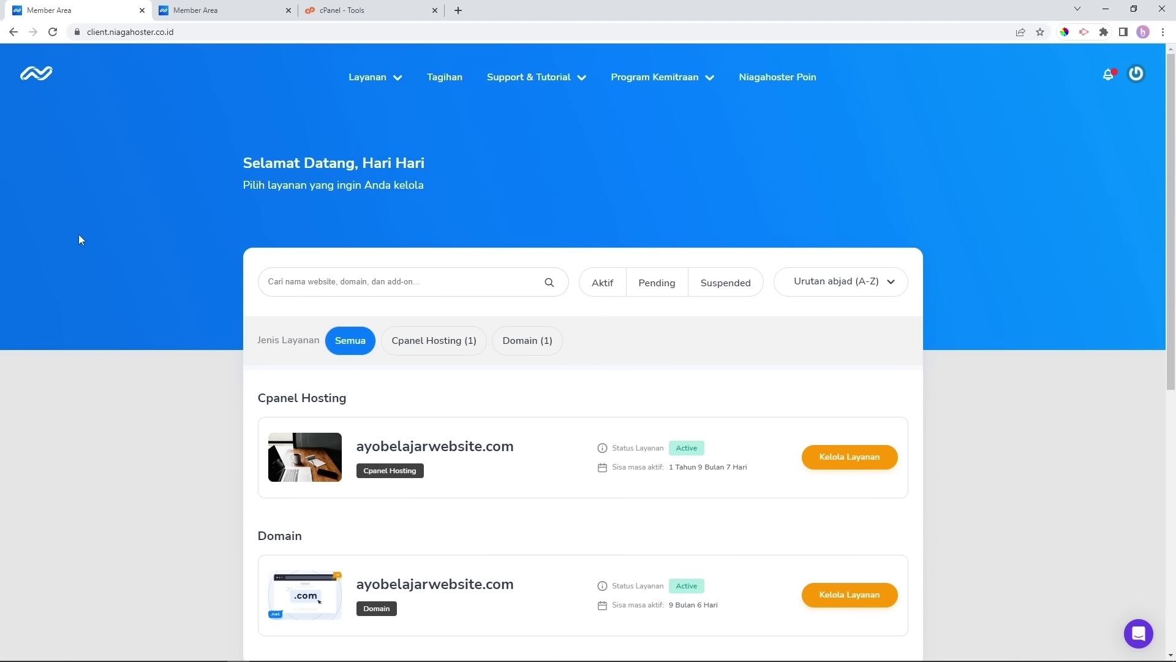
Scroll the ayobelajarwebsite.com hosting management page down to the cPanel quick shortcuts and nameservers.
scroll(79, 236, down, 3)
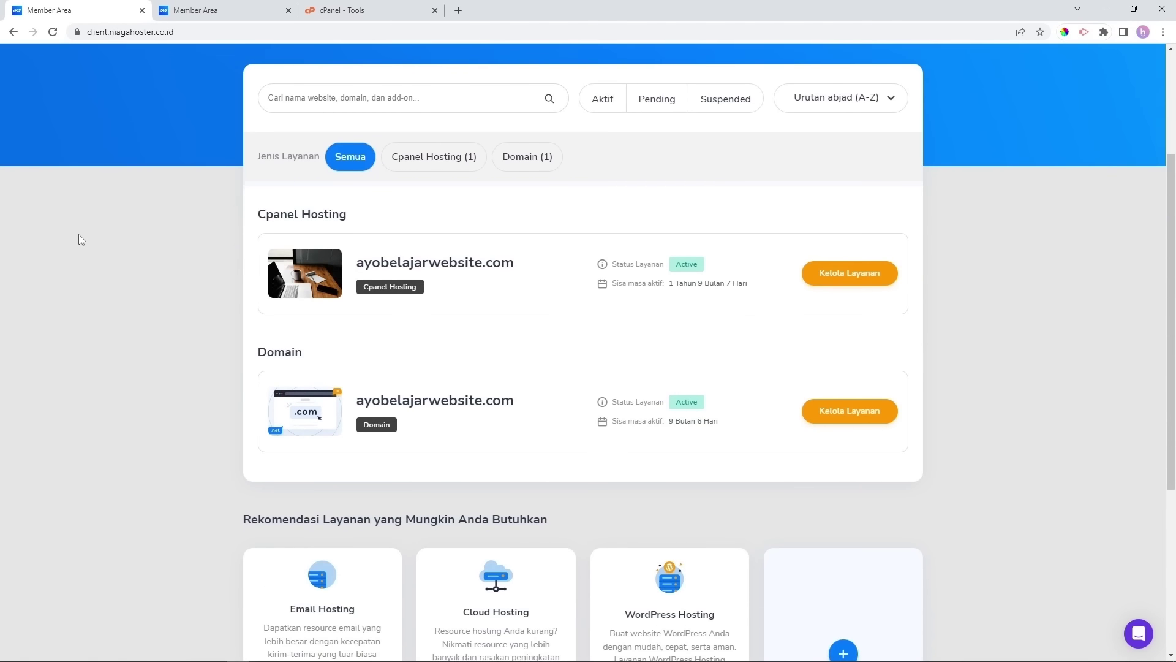
scroll(78, 235, up, 3)
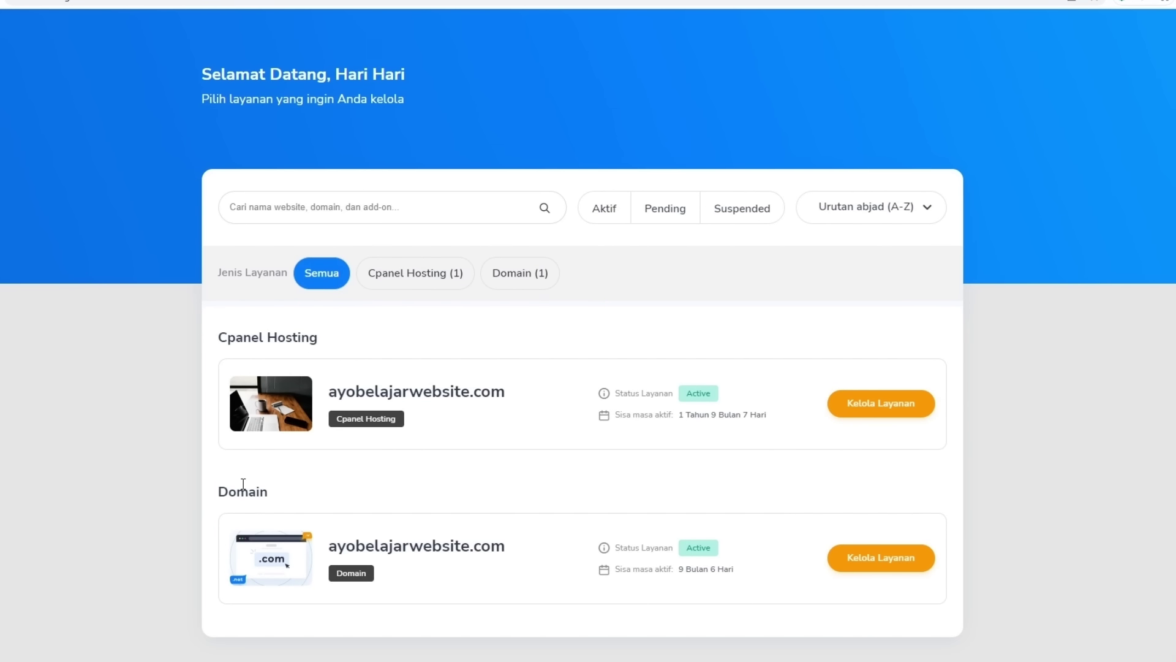
scroll(404, 373, up, 1)
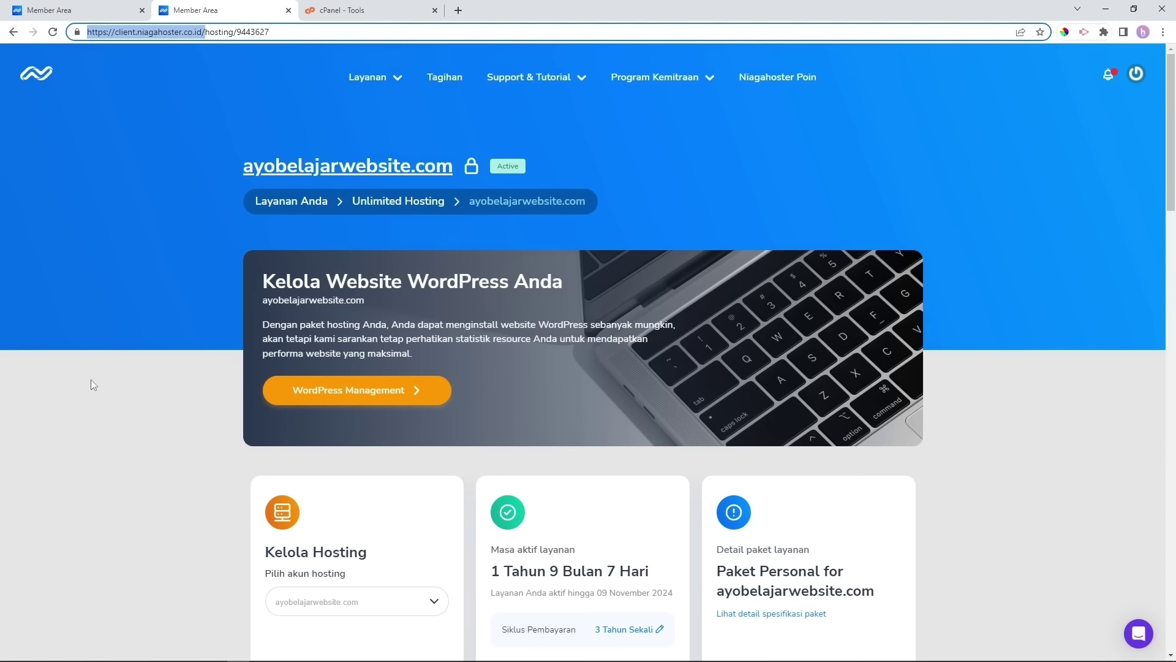
scroll(92, 382, down, 7)
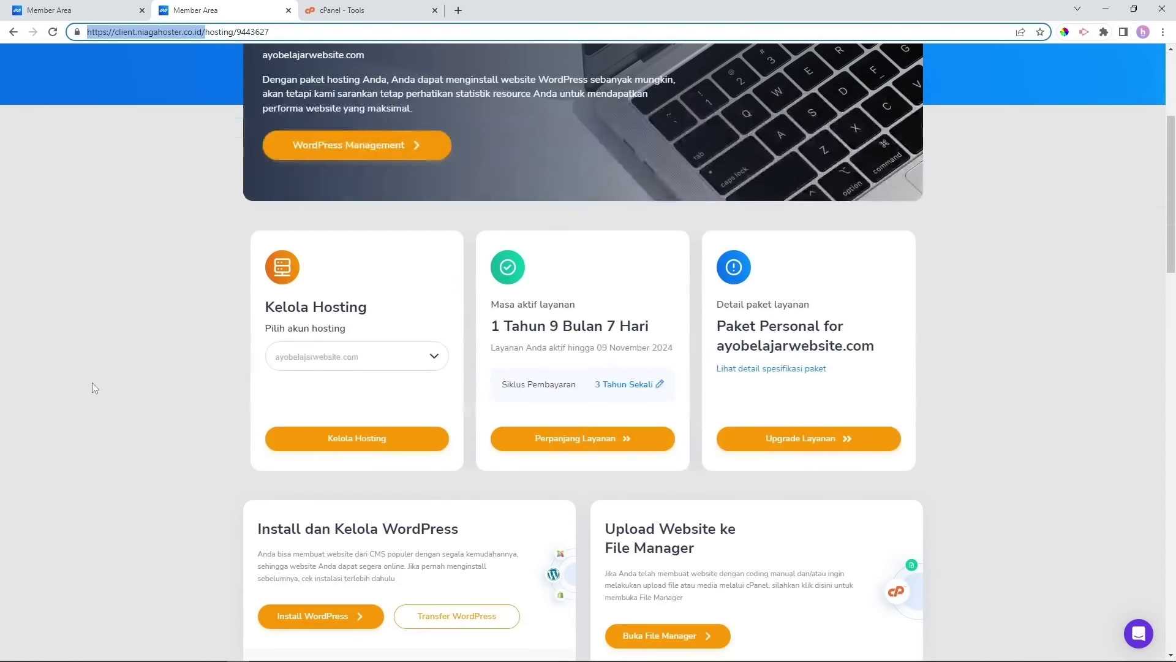
scroll(92, 383, down, 7)
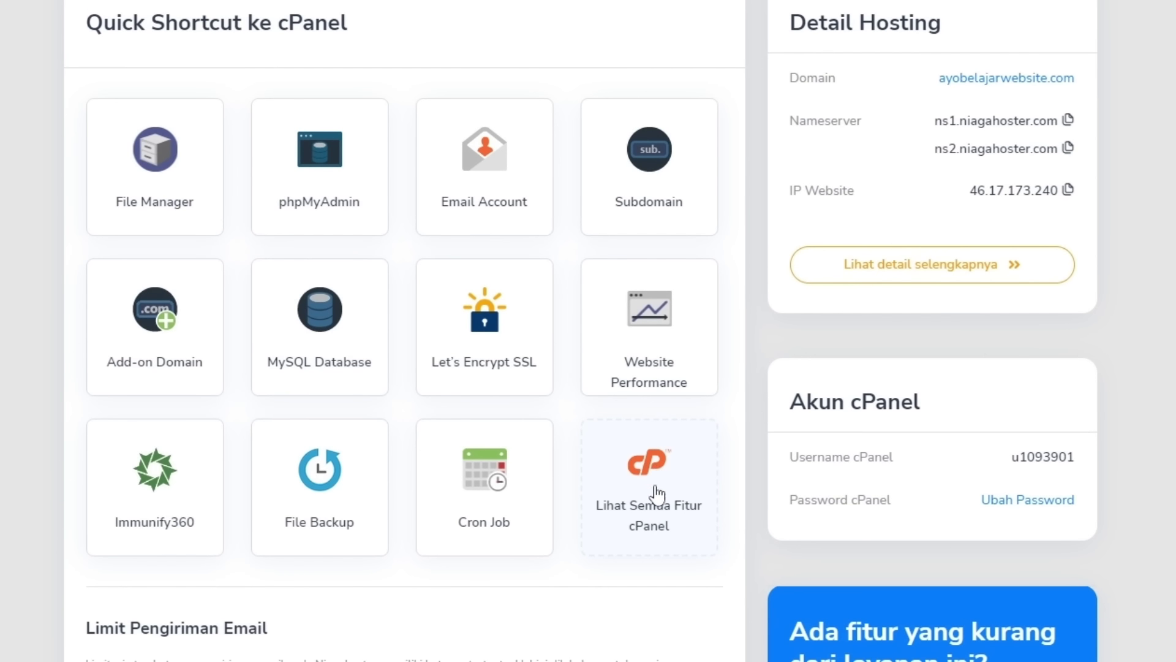
Show all cPanel features and launch WordPress from the Softaculous Apps Installer.
click(660, 487)
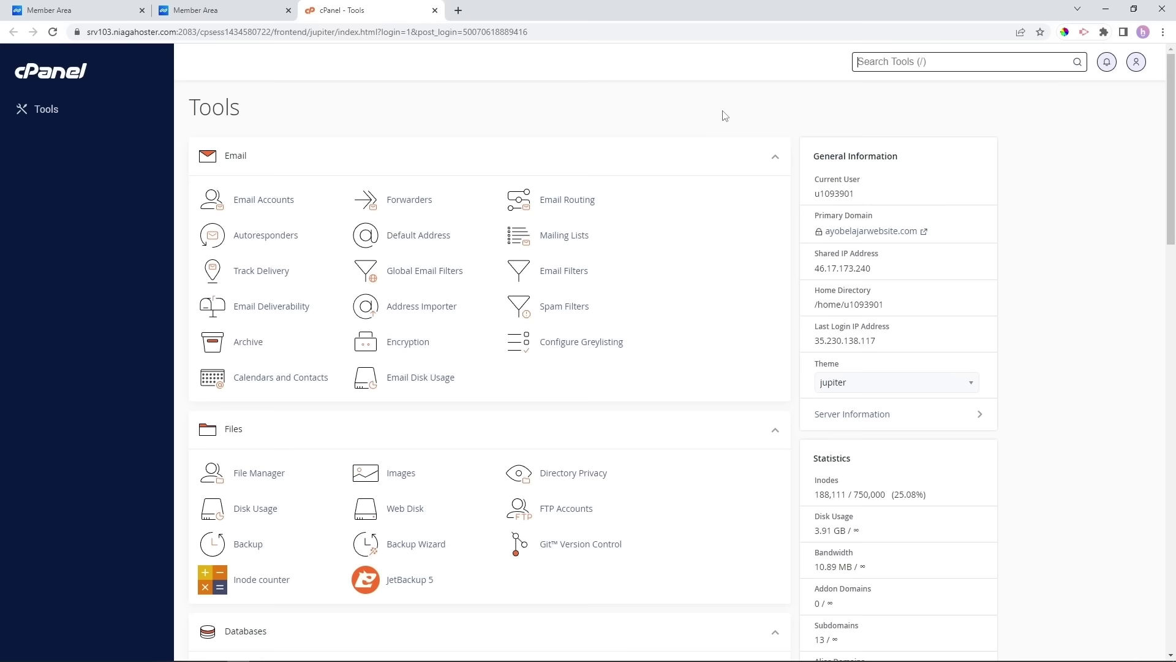
scroll(743, 310, down, 14)
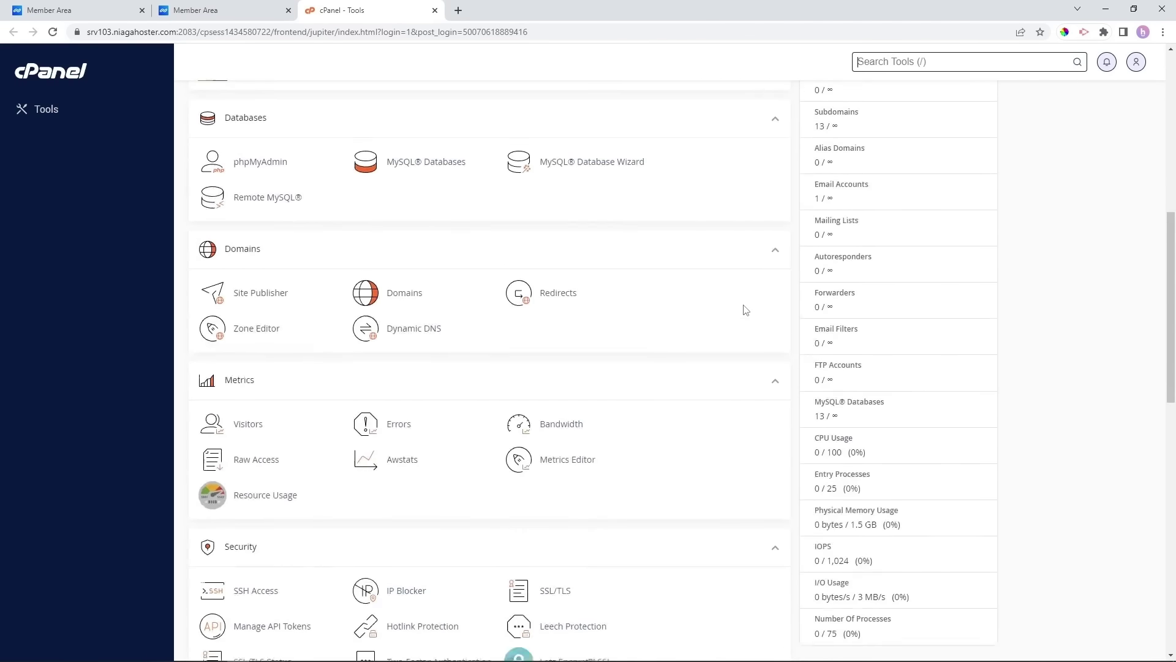
scroll(745, 309, down, 7)
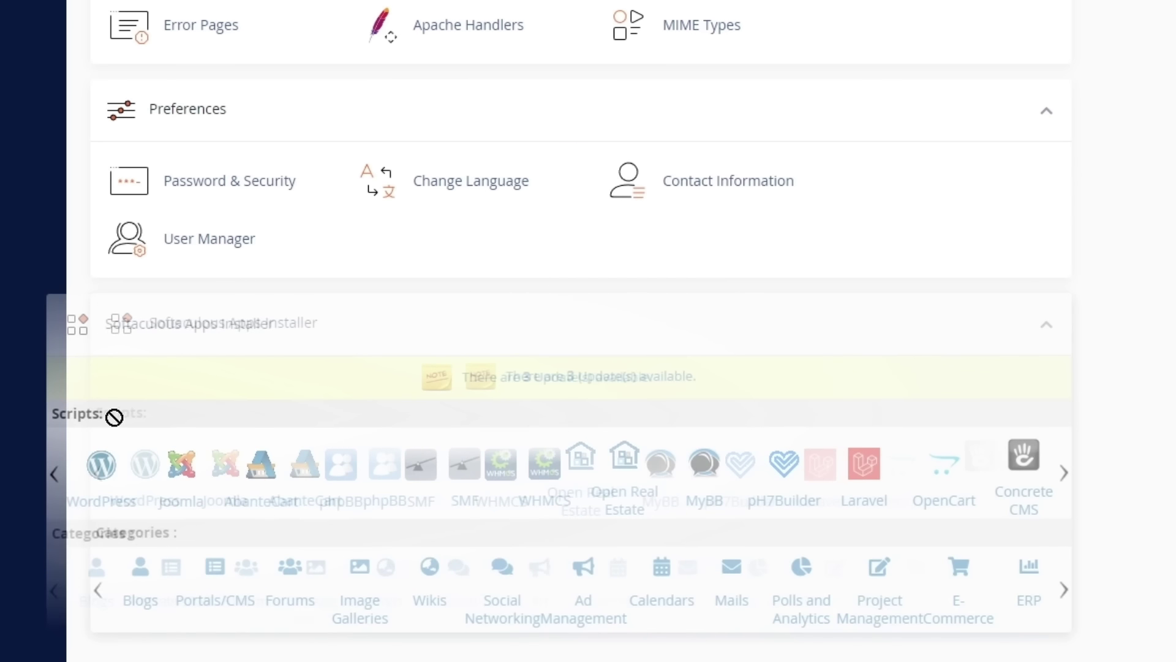
click(157, 472)
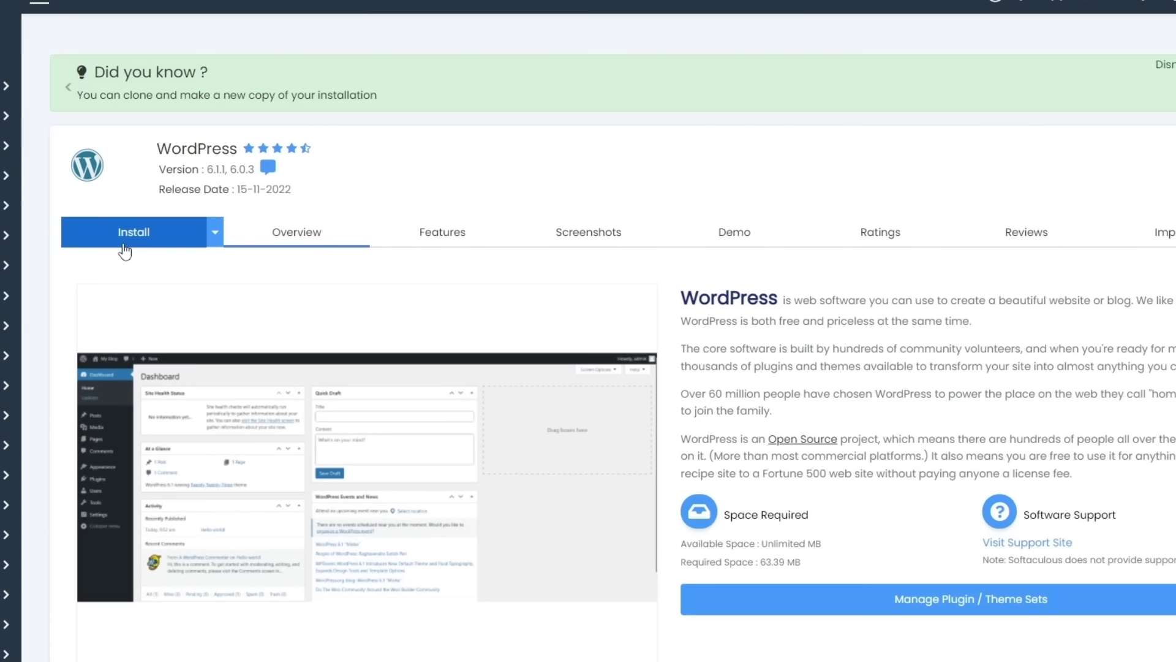
Set up a WordPress install on hay.ayobelajarwebsite.com with admin username 'yoko' and a stronger password.
click(191, 248)
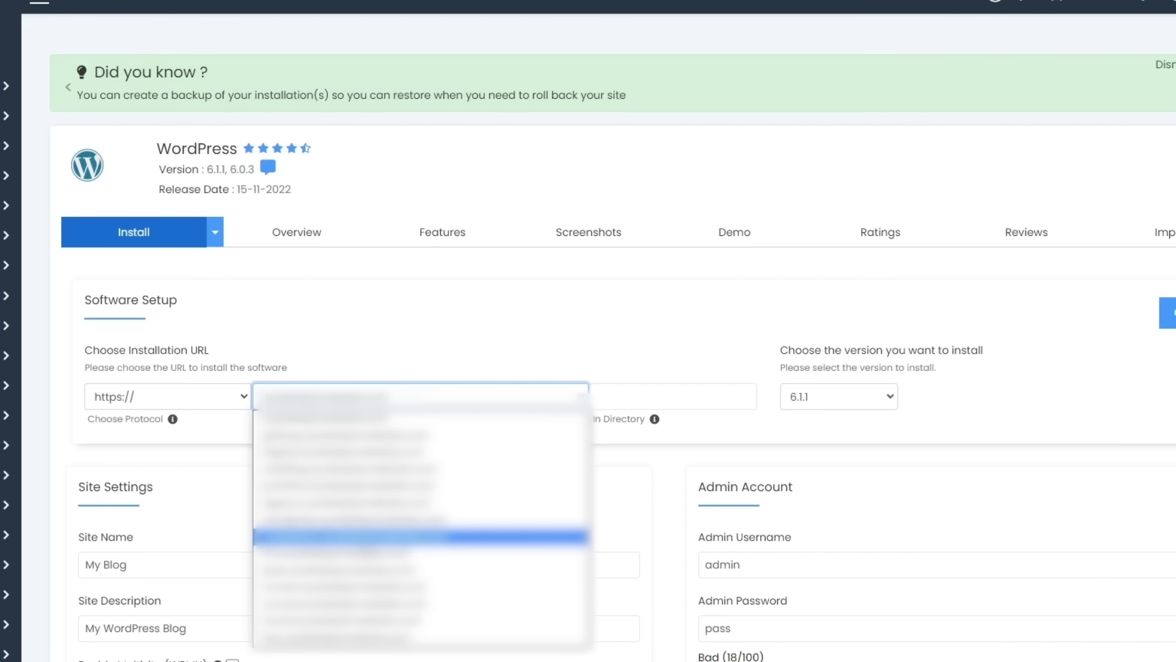
click(343, 579)
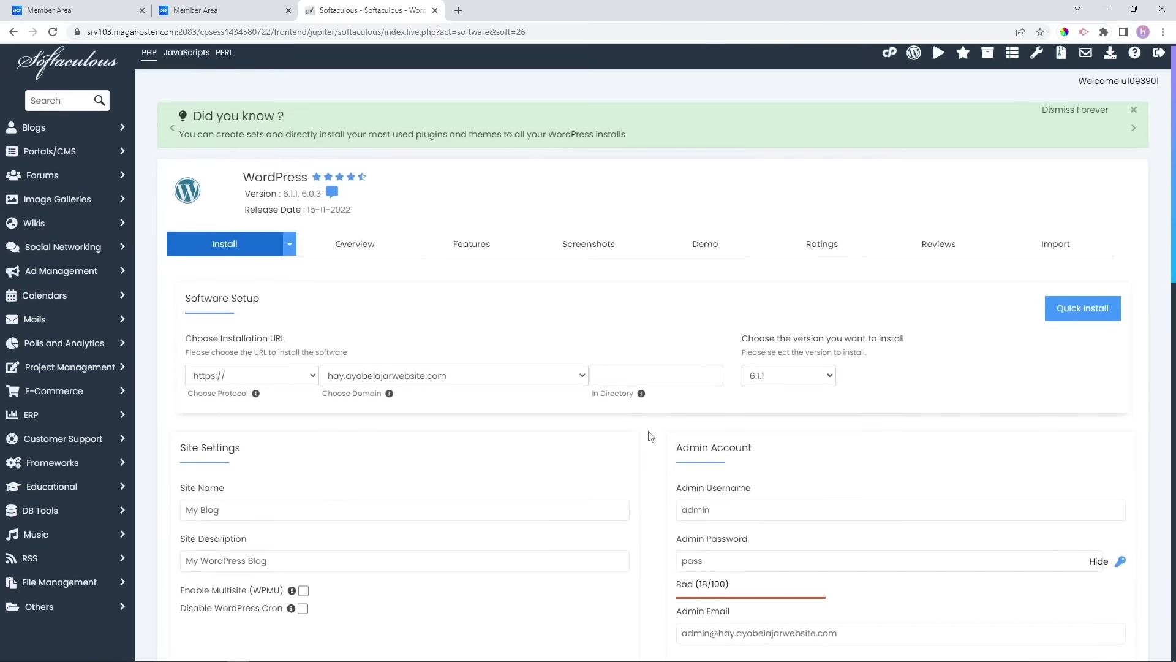
scroll(651, 436, down, 4)
click(730, 264)
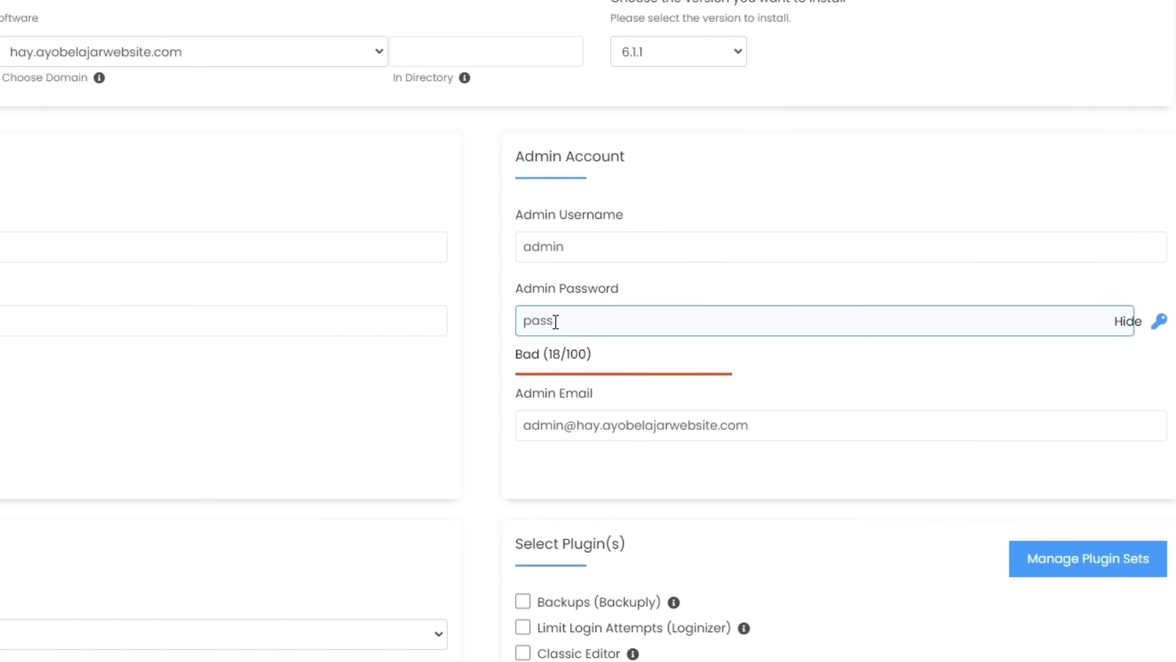
triple_click(567, 249)
text(yoko)
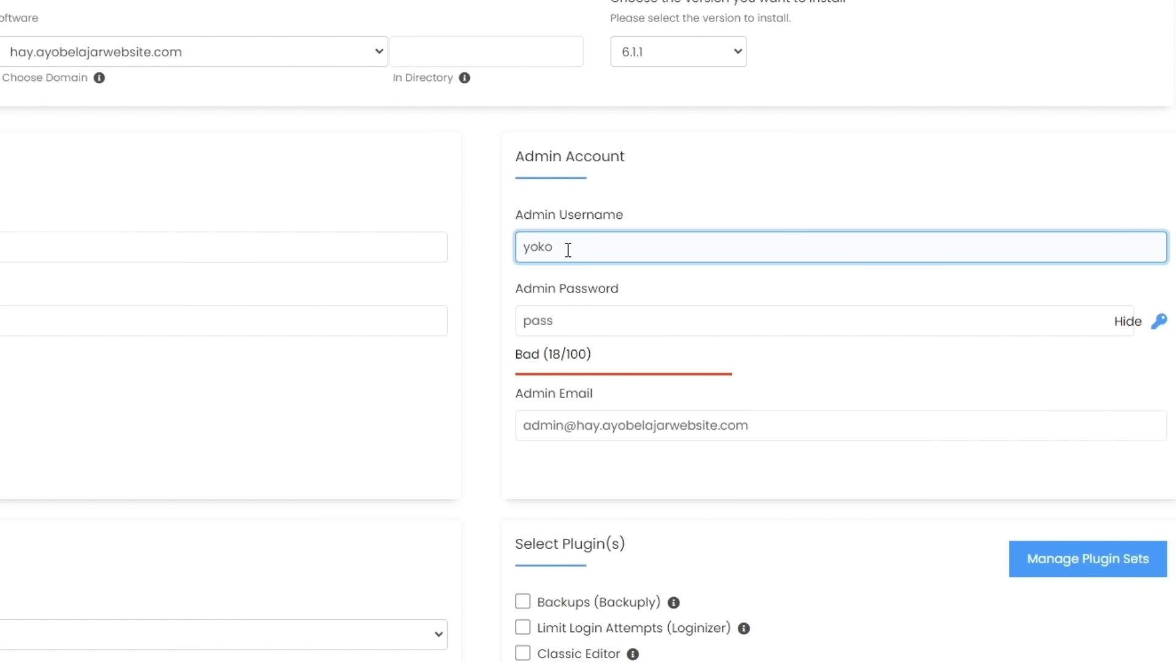
triple_click(821, 318)
text(*********)
Replace the admin e-mail with the owner's saved address and run the installation.
click(625, 415)
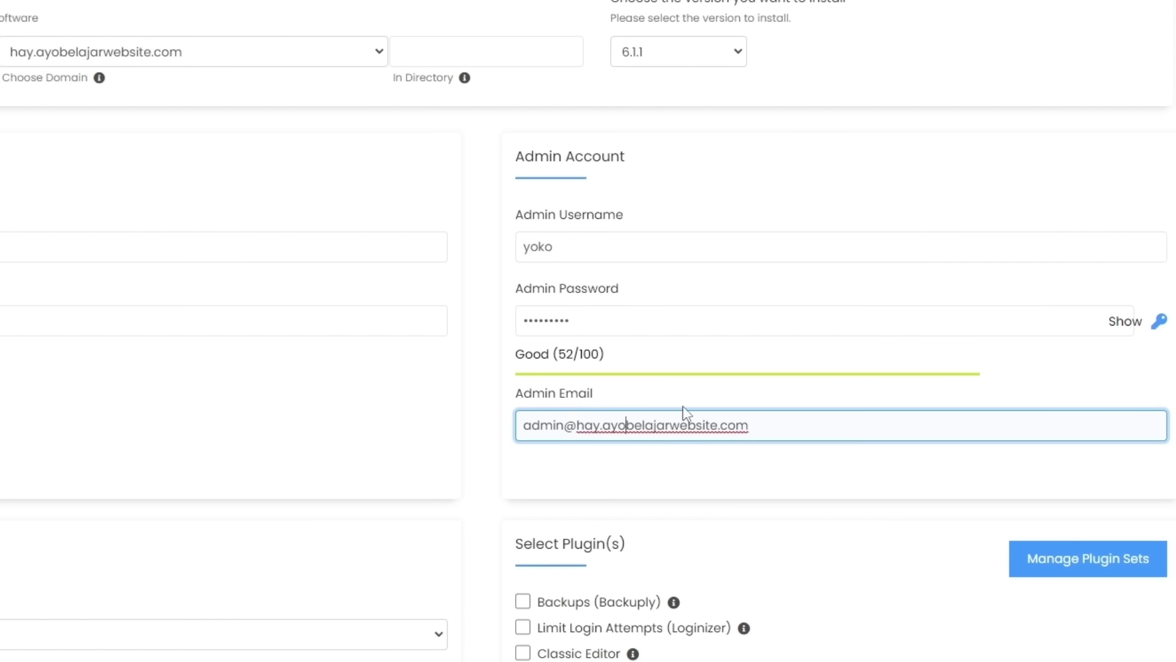
drag(764, 424, 520, 425)
text(h)
click(685, 469)
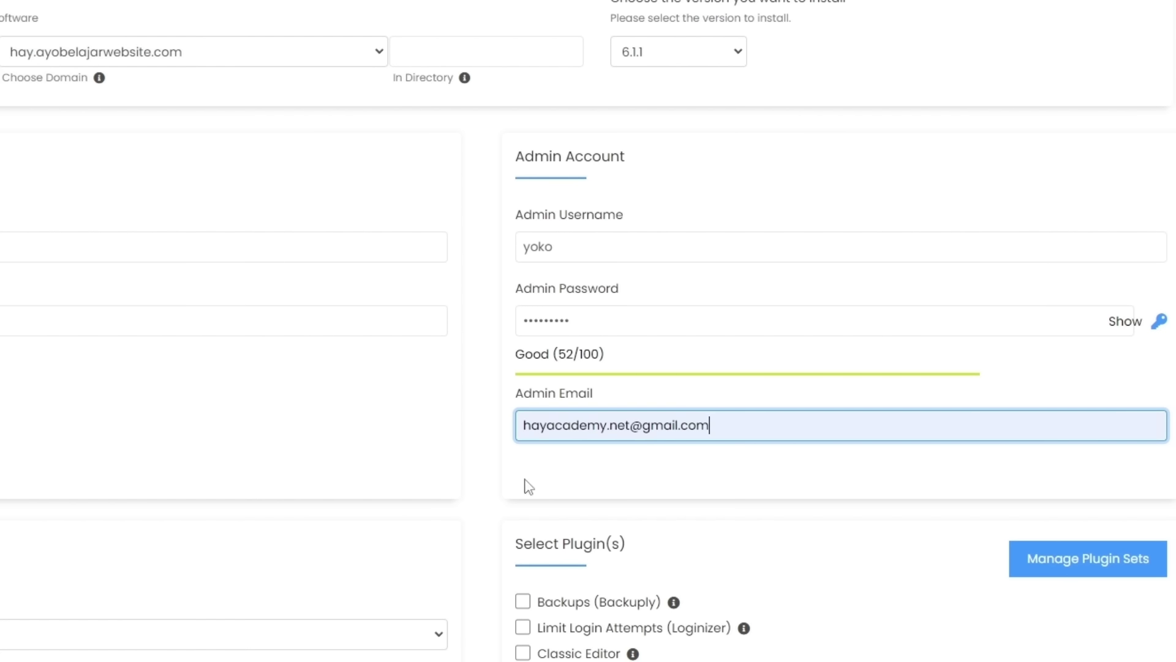
scroll(652, 446, down, 2)
scroll(653, 446, down, 10)
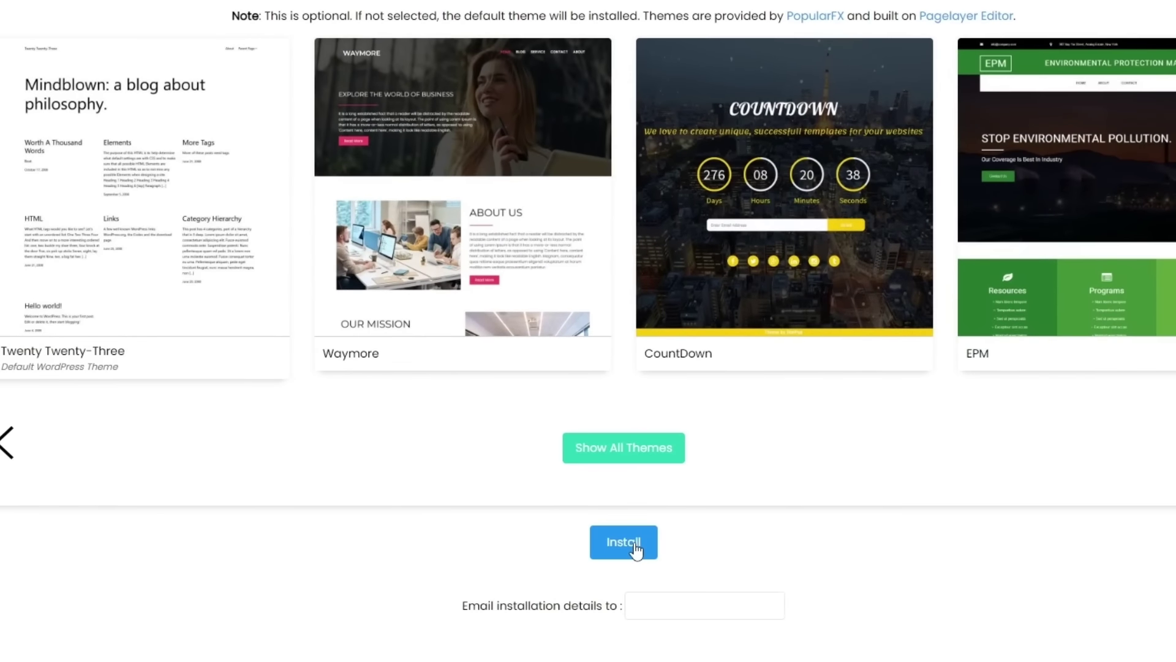
click(645, 501)
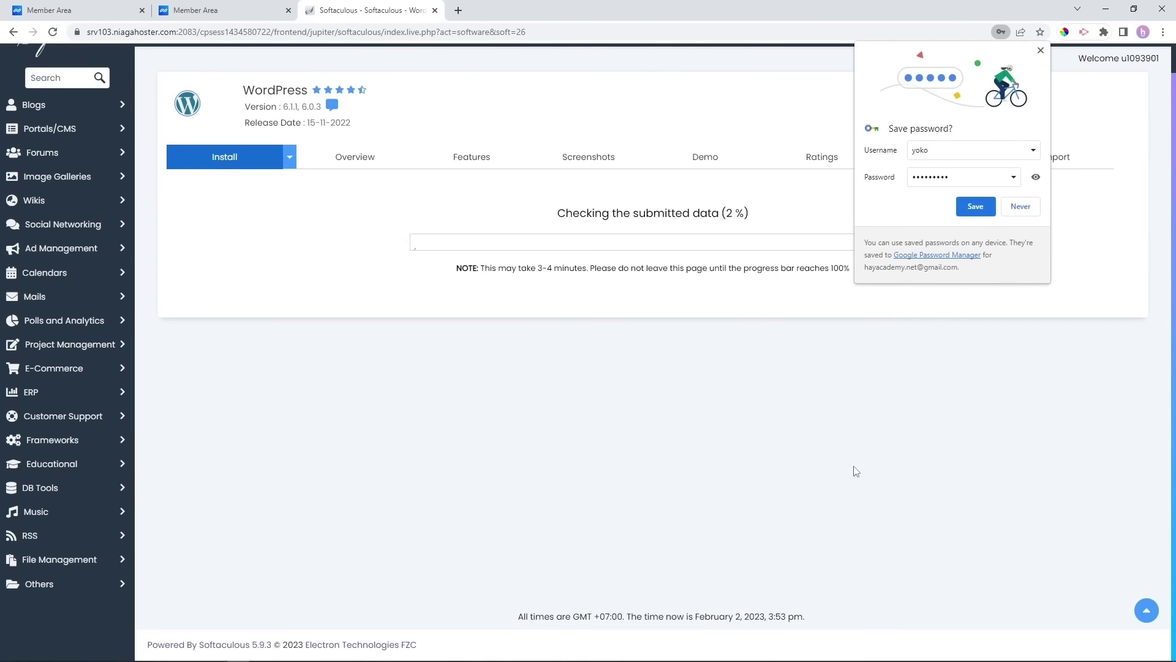
click(1040, 50)
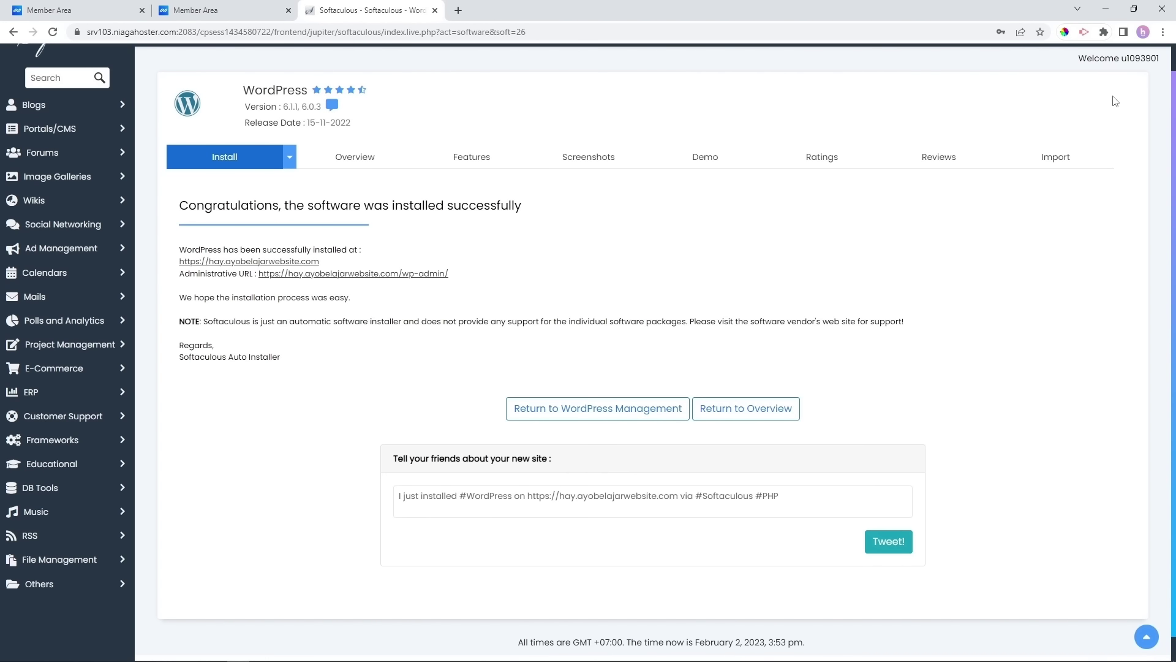
Open the new hay.ayobelajarwebsite.com site, then its wp-admin dashboard via the Administrative URL.
click(269, 262)
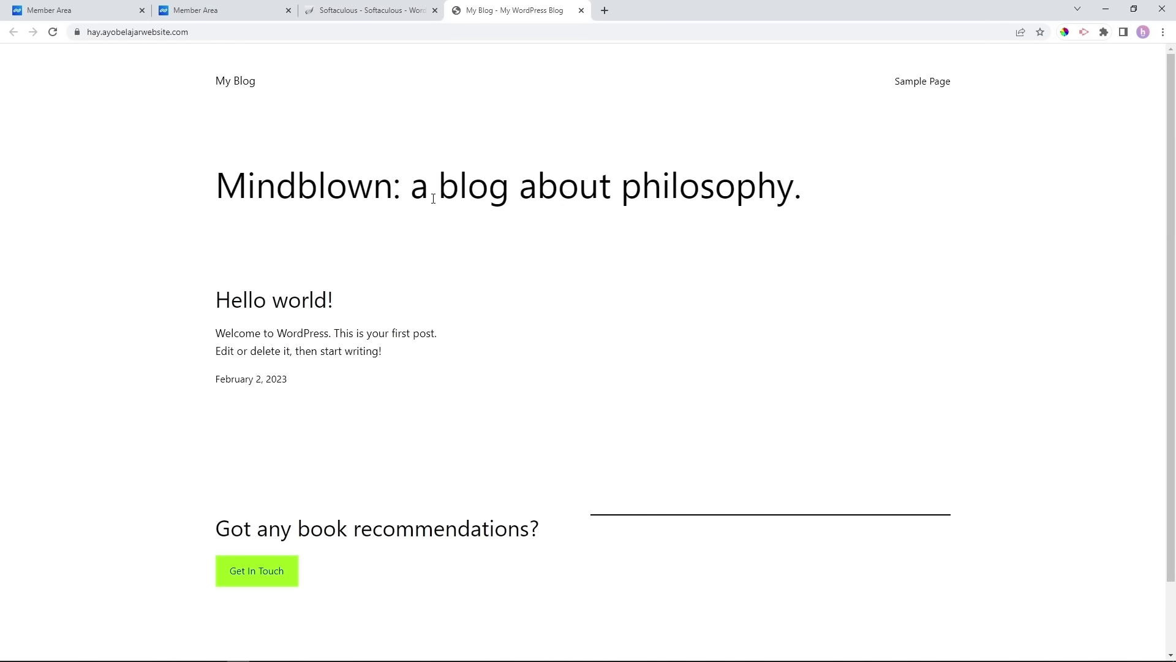
click(376, 11)
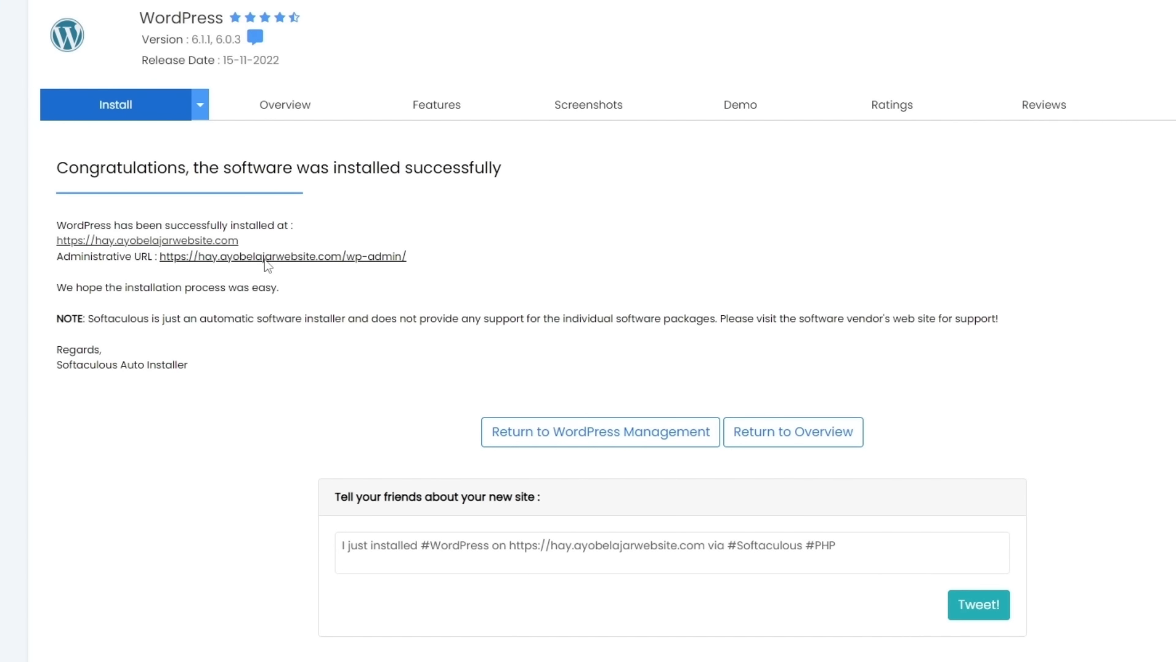
click(287, 267)
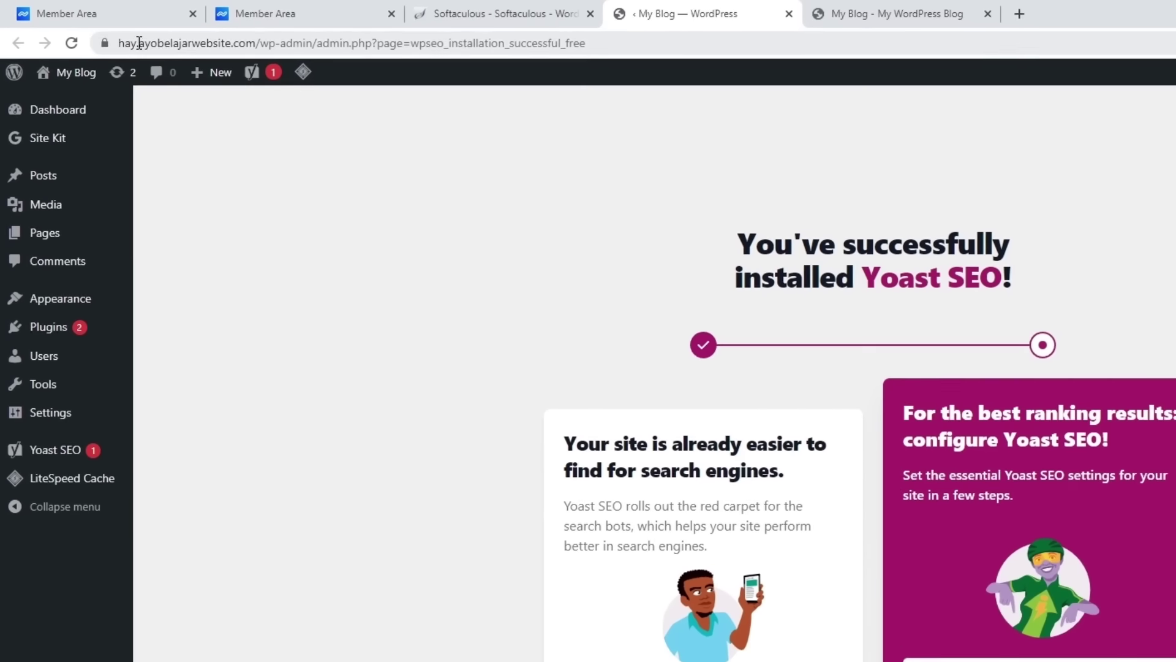
Highlight the wp-admin part of the site address, then go to Settings > General.
drag(119, 43, 361, 45)
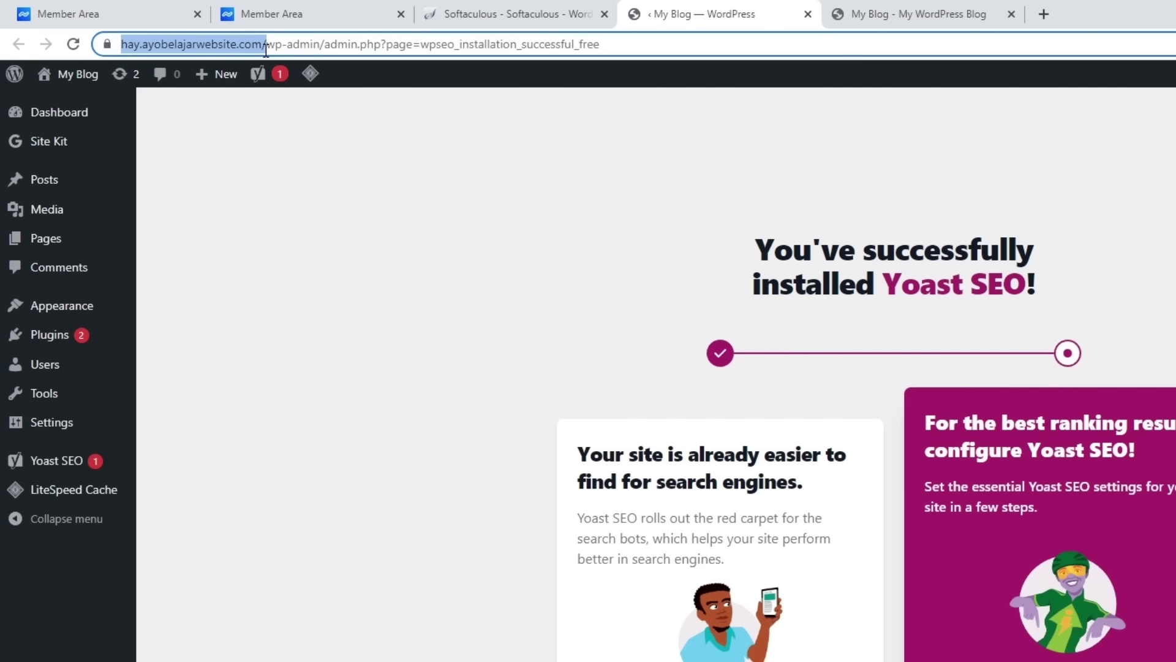
click(317, 45)
click(339, 170)
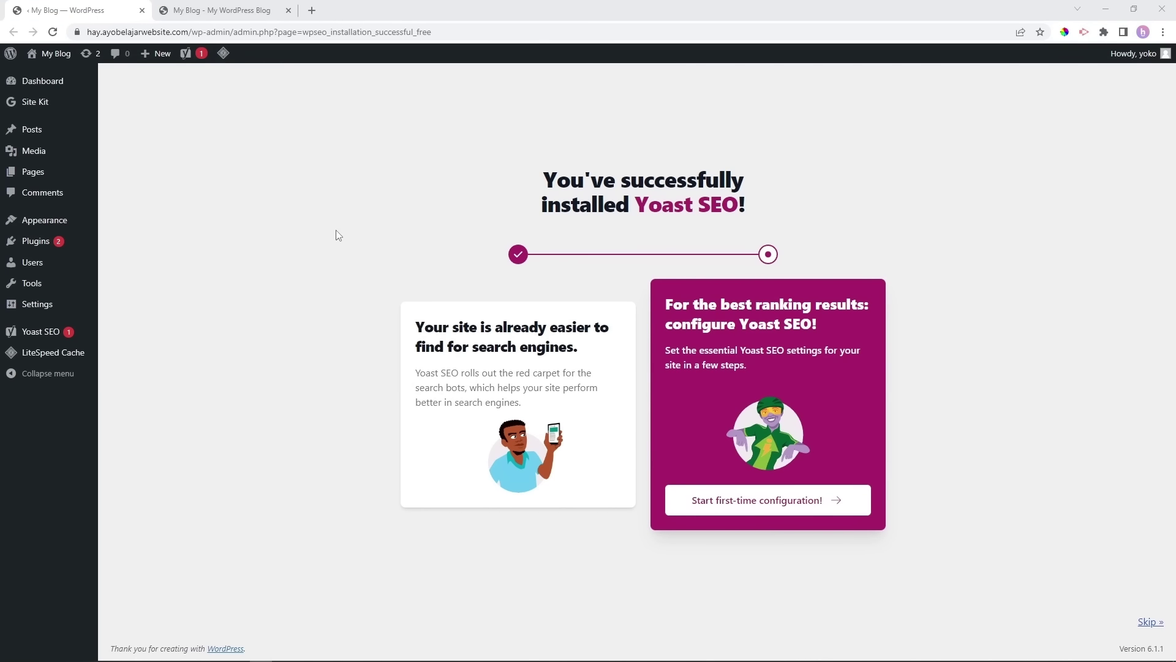
mouse_move(41, 309)
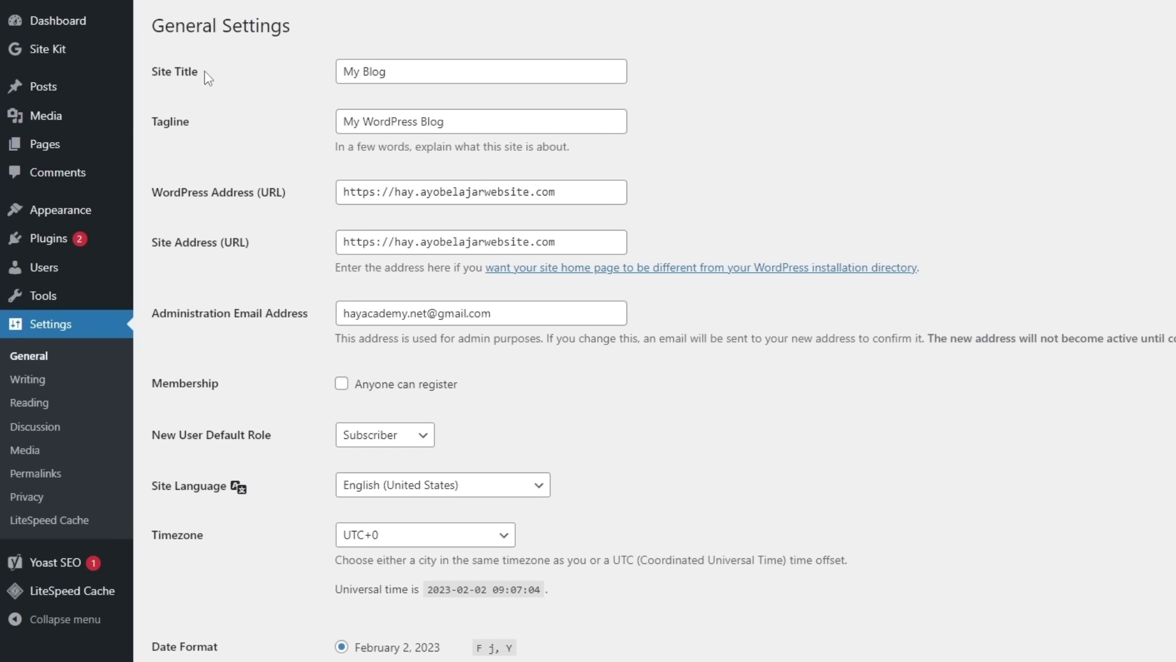
Replace the site title My Blog with the owner's name followed by '| Web Designer'.
drag(205, 72, 153, 86)
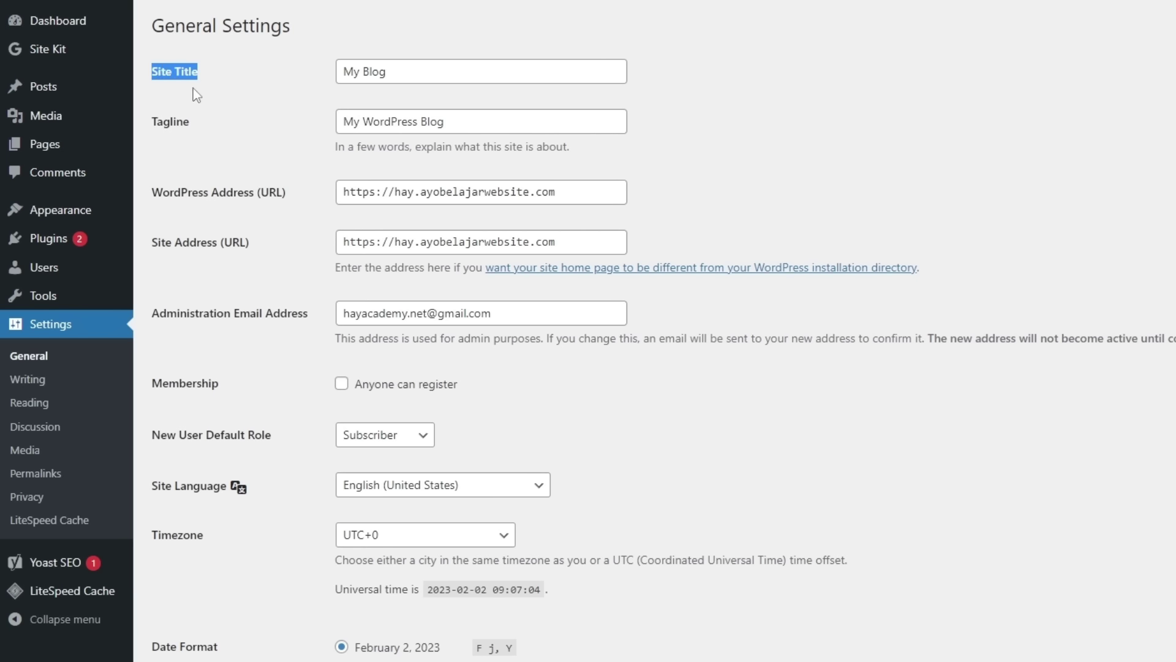
click(418, 73)
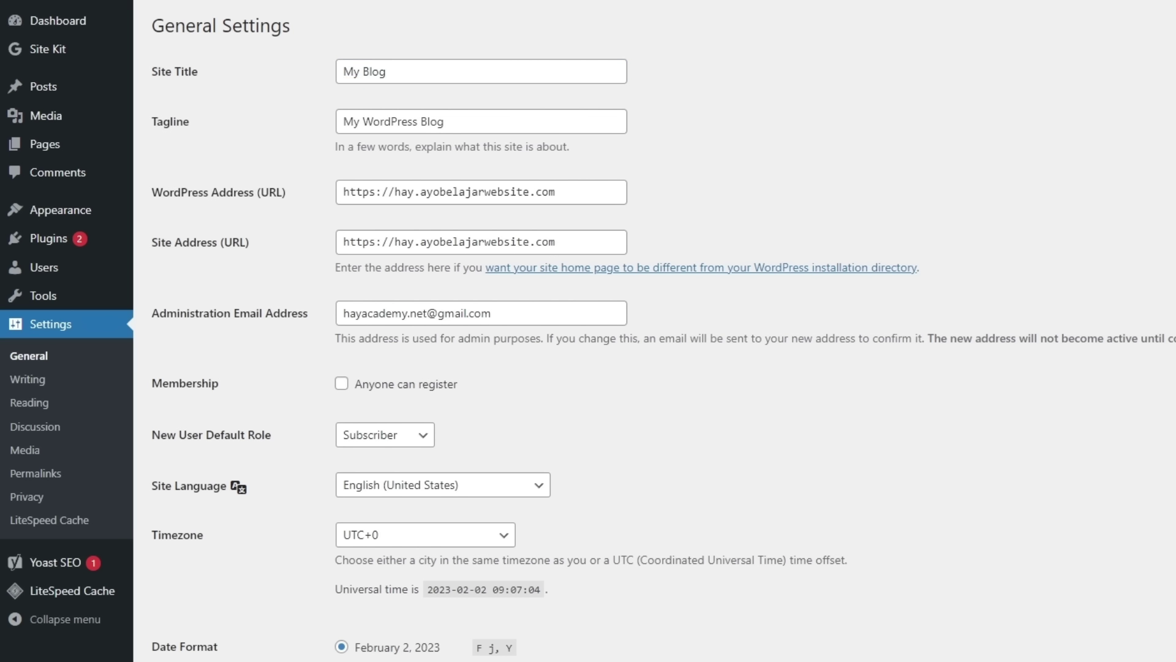
click(423, 69)
key(ctrl+a)
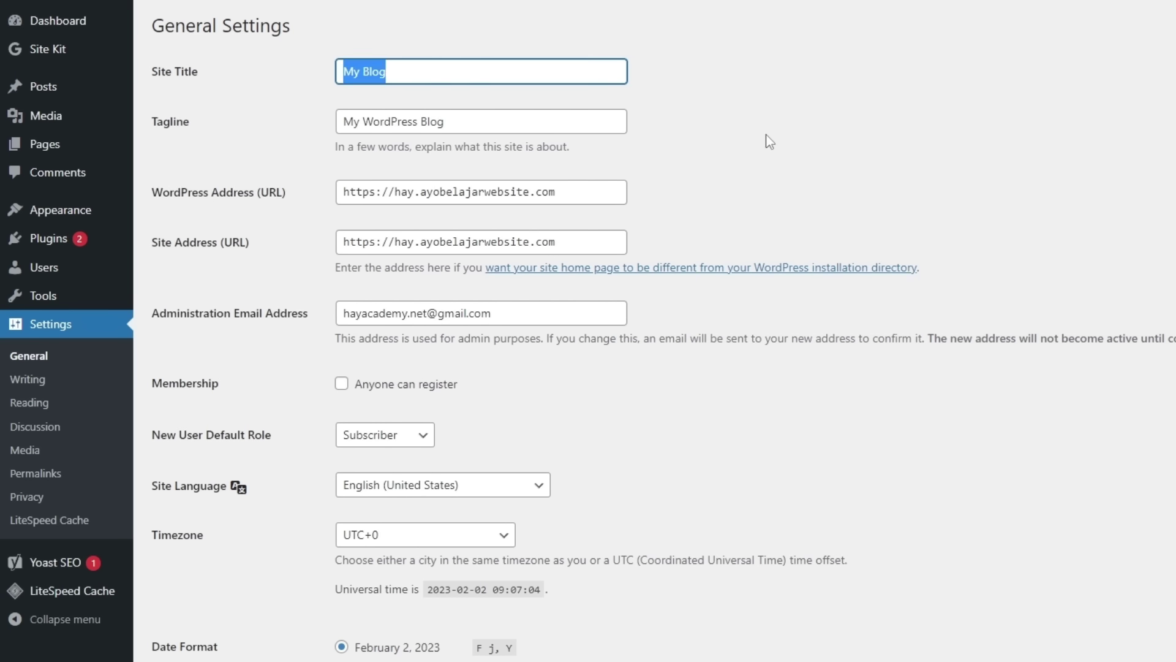
text(Yoko Bomb | UI/UX Desginer)
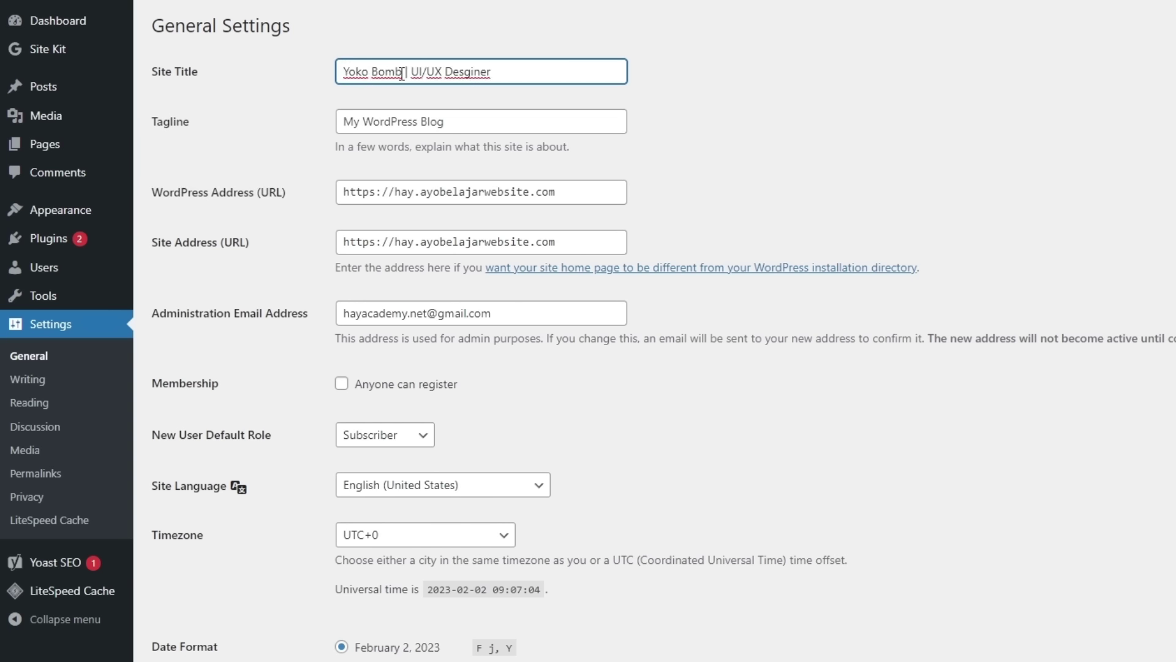
drag(402, 72, 342, 72)
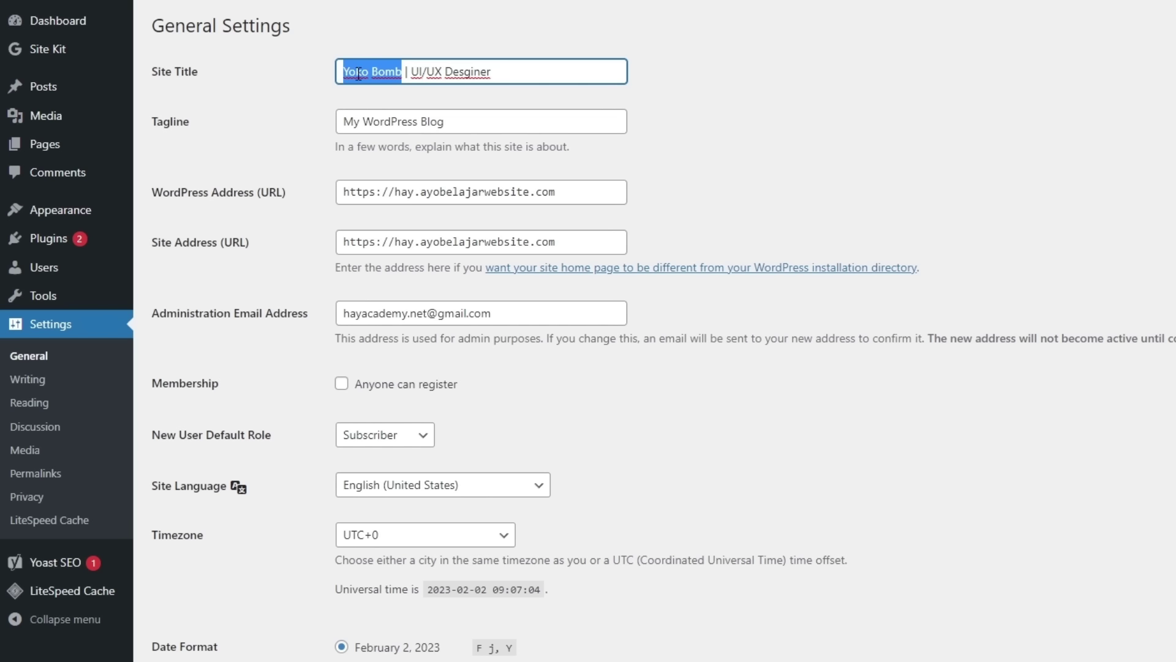
click(497, 73)
drag(491, 72, 411, 73)
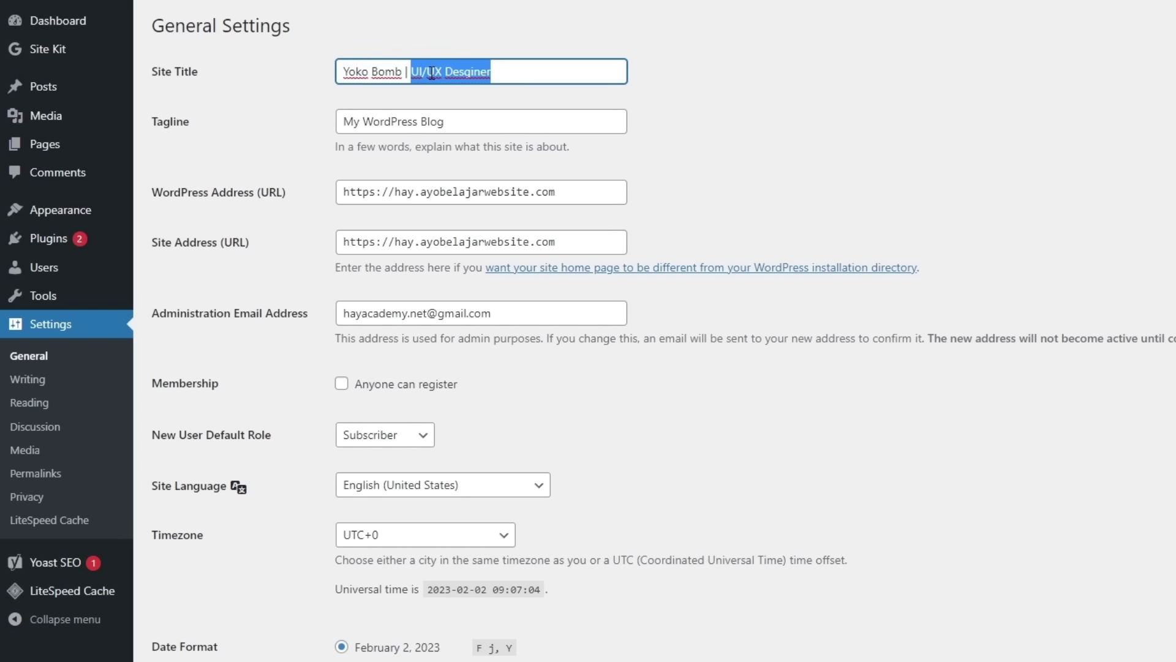
text(Web)
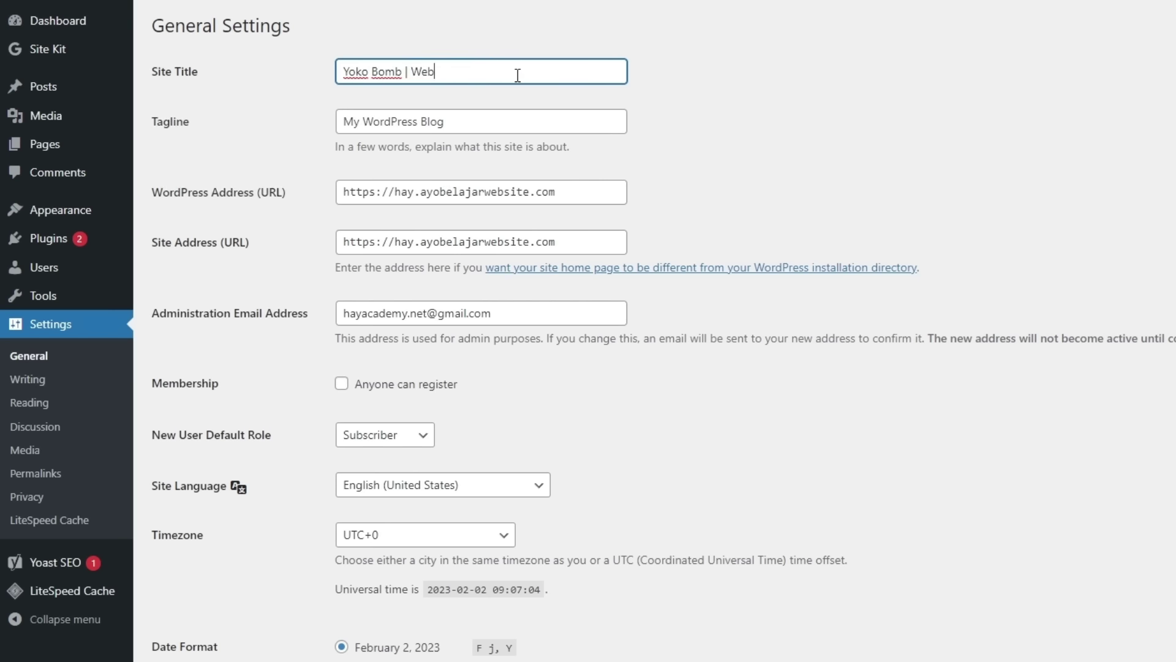
text( Designer)
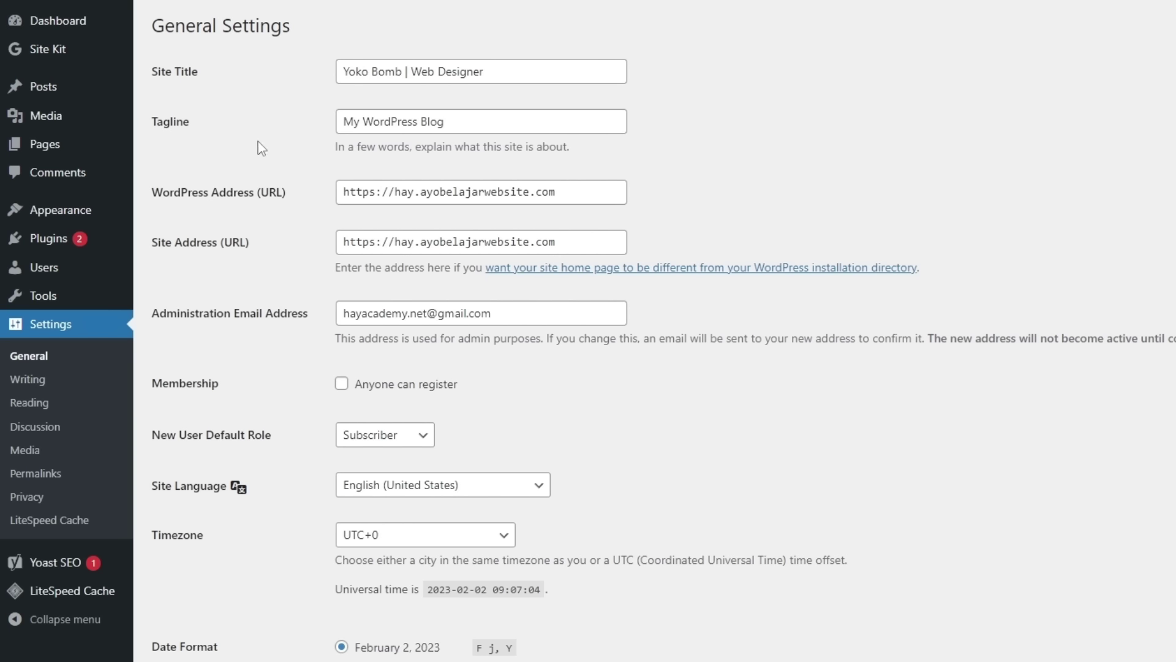
Select the old tagline My WordPress Blog for replacement.
double_click(164, 121)
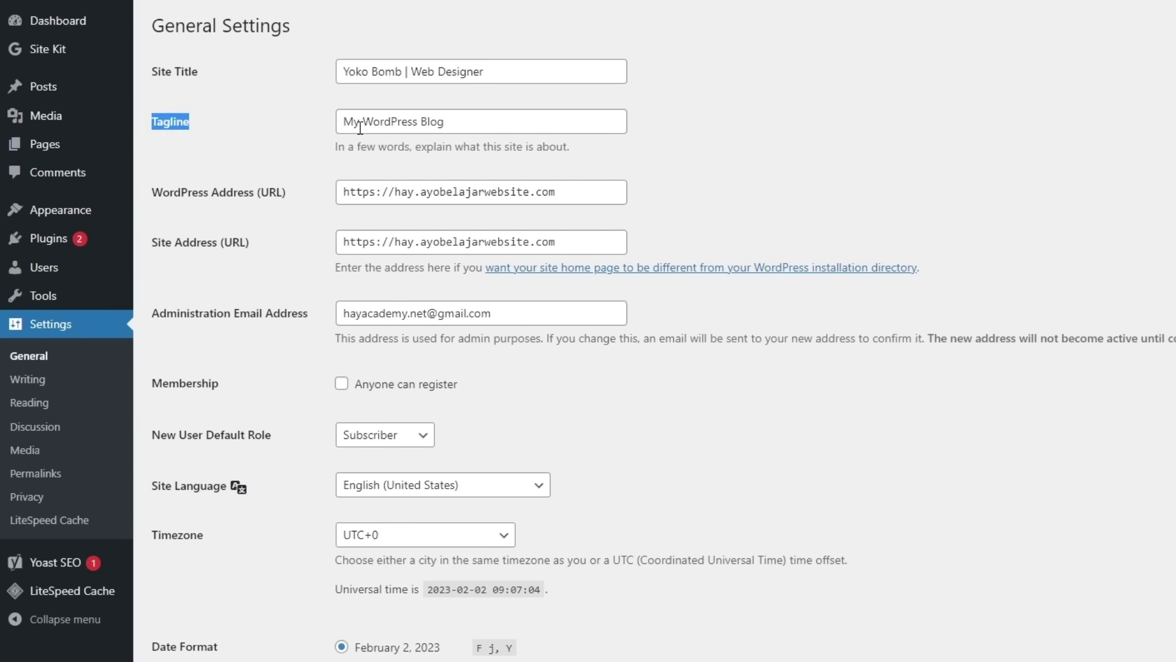
click(465, 121)
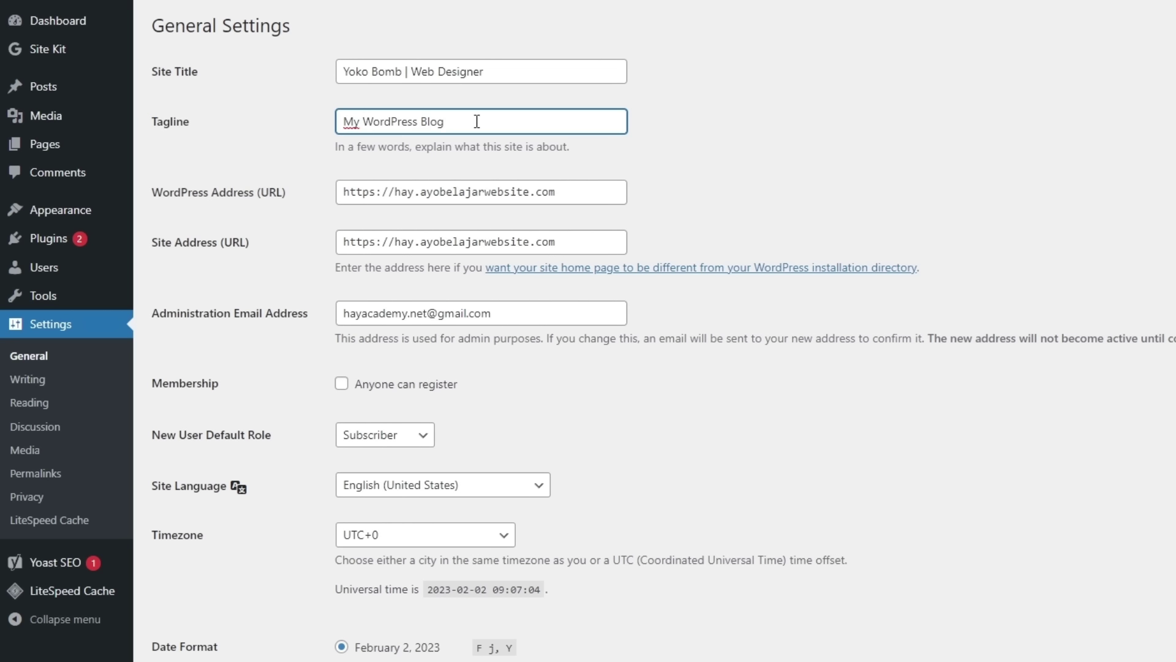
drag(476, 121, 341, 122)
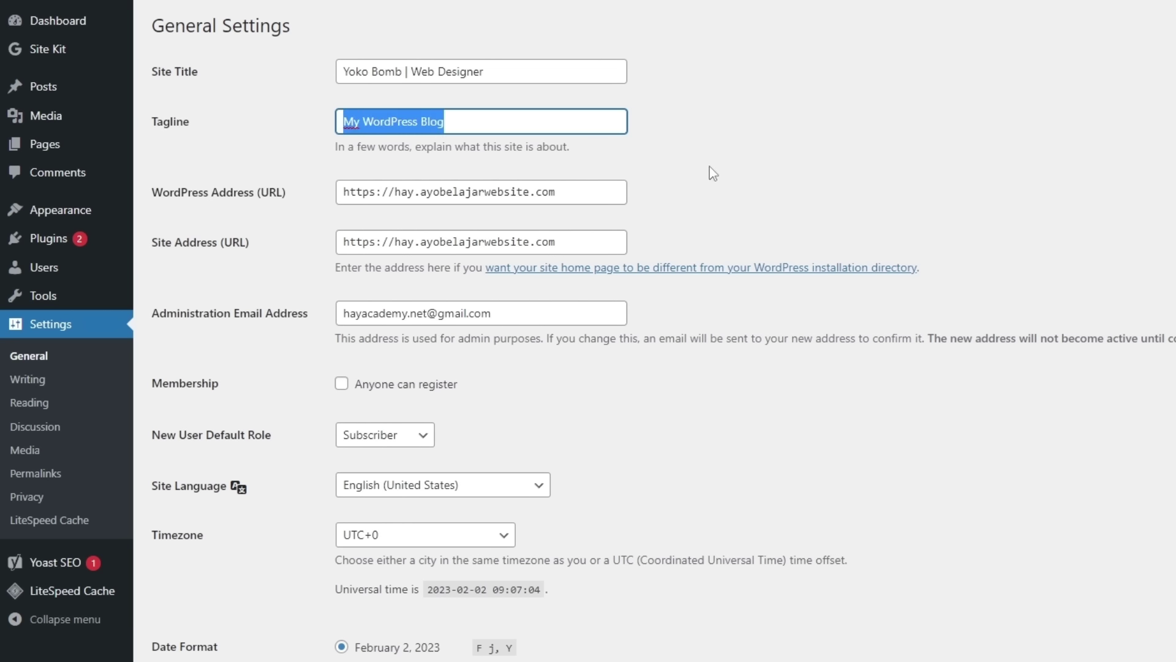
Paste 'We create highly converting website' in as the site tagline.
text(We create highly converting website)
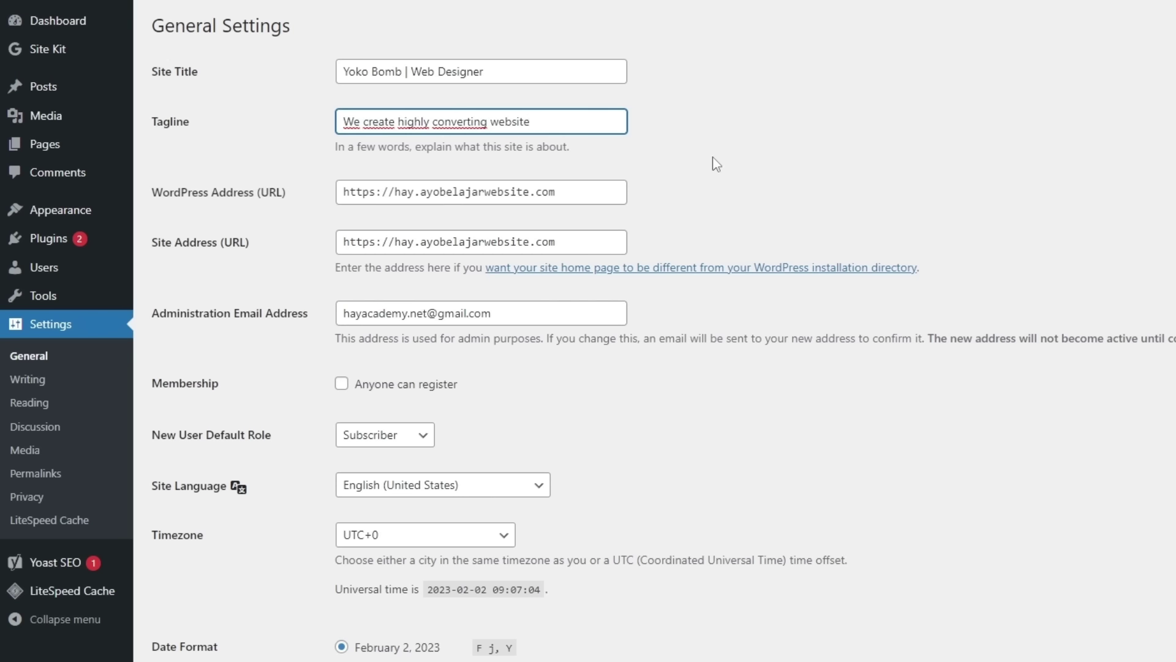
scroll(754, 453, down, 1)
scroll(829, 388, down, 2)
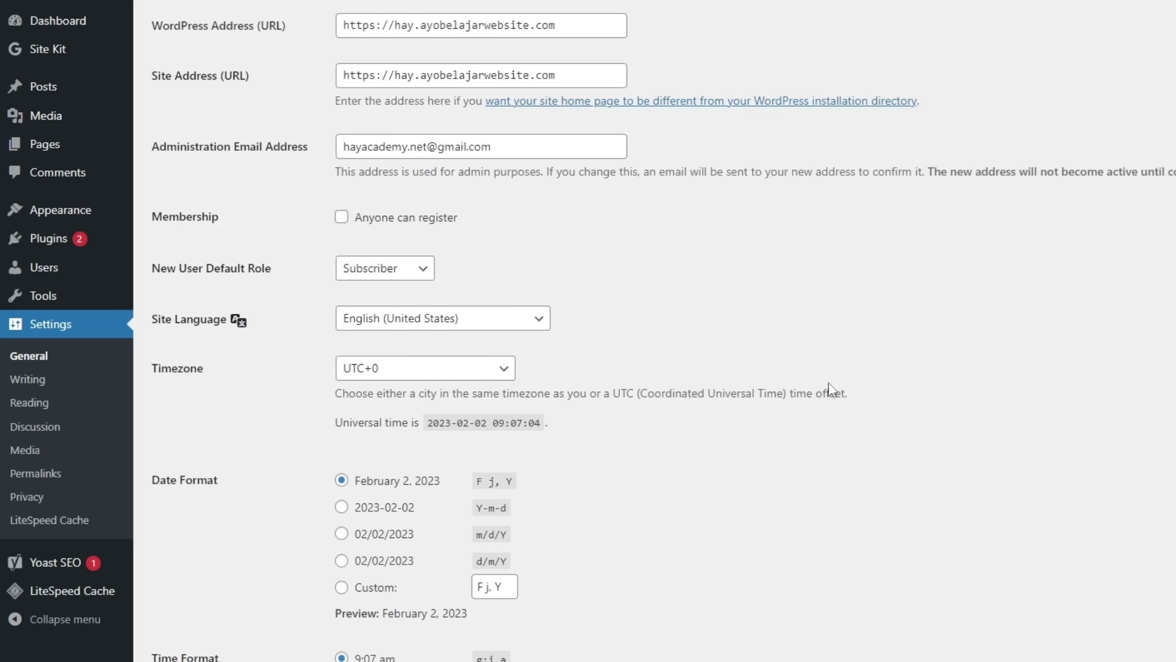
scroll(883, 416, down, 2)
scroll(883, 417, down, 1)
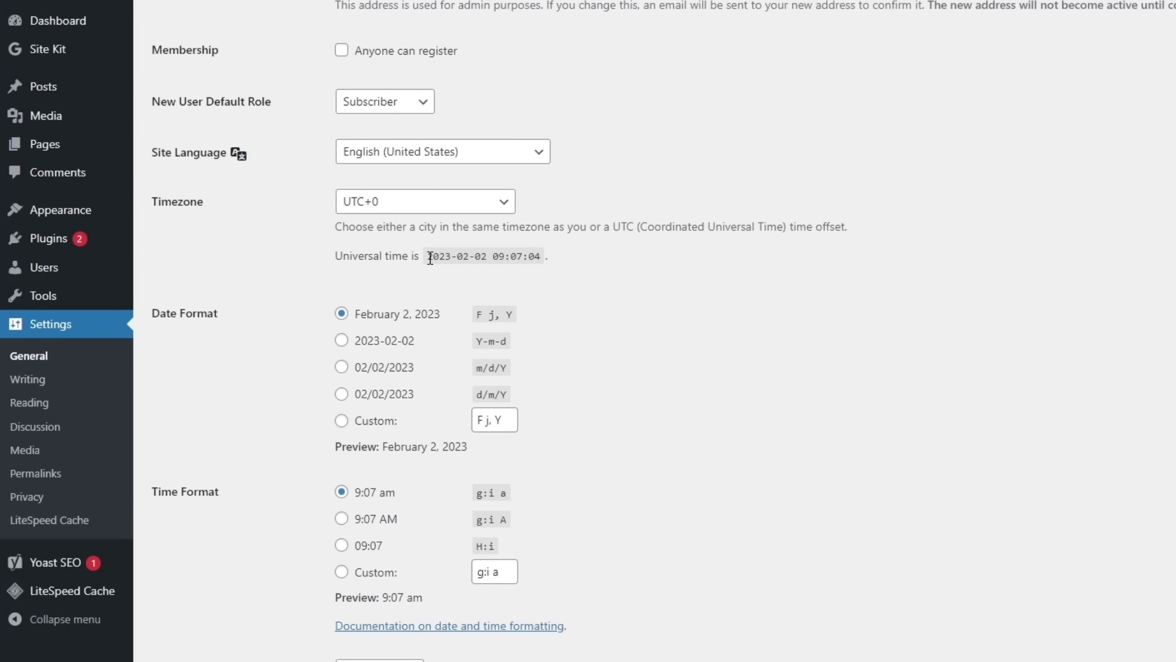
Set the site timezone to UTC+7.
drag(226, 205, 158, 207)
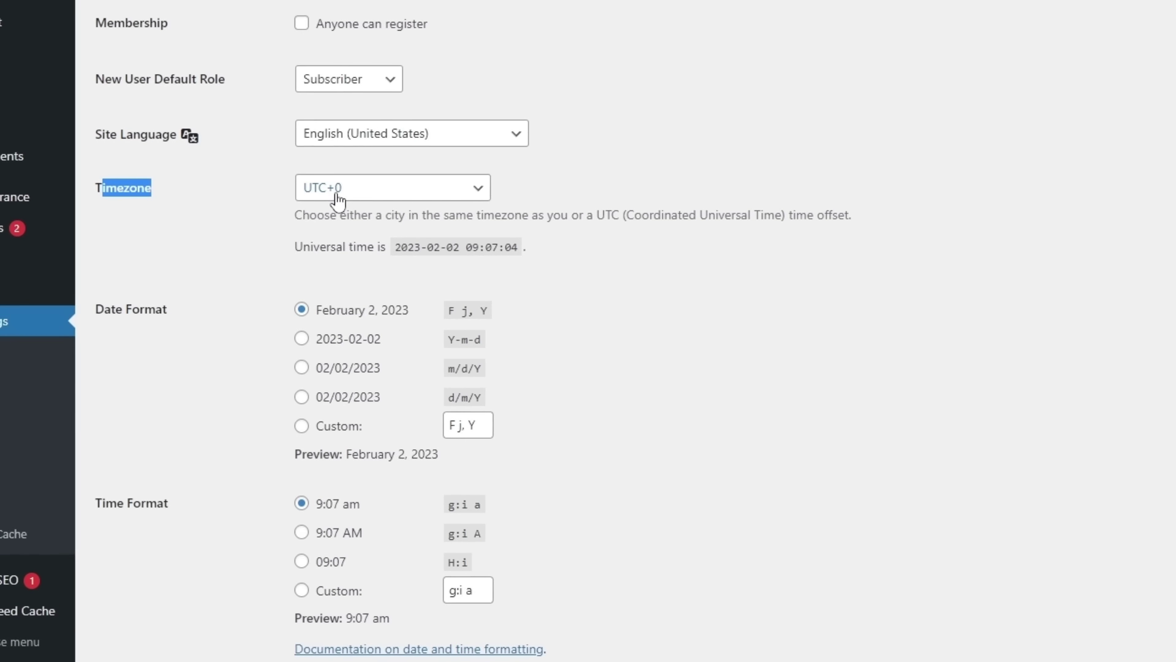
click(338, 199)
scroll(408, 468, down, 10)
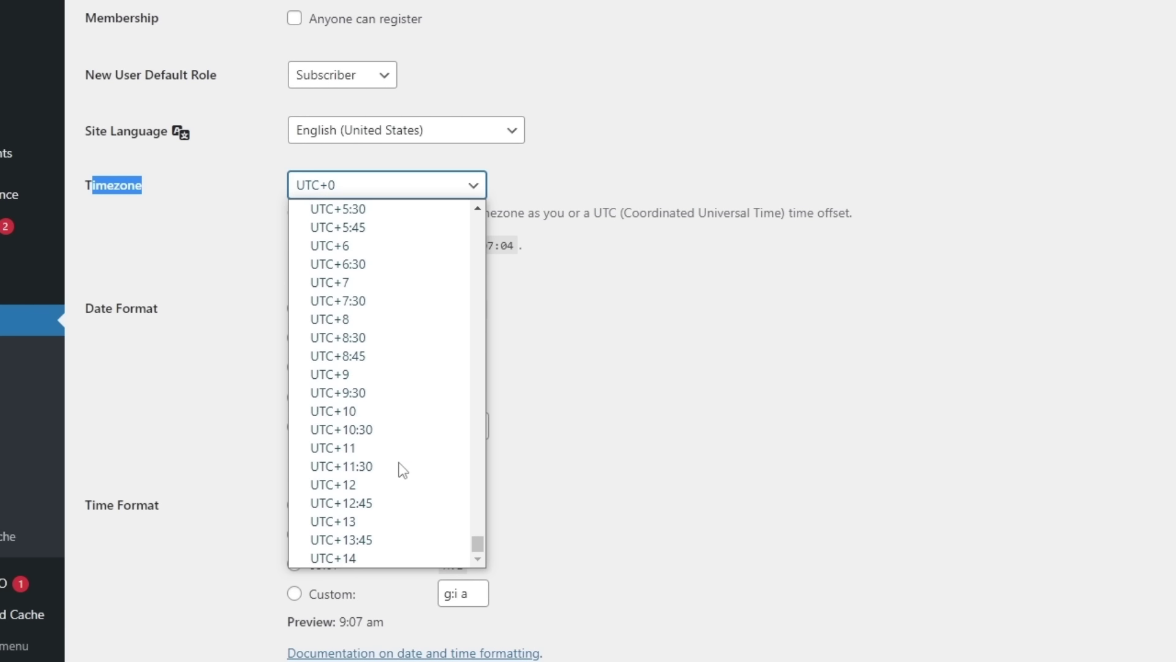
click(335, 288)
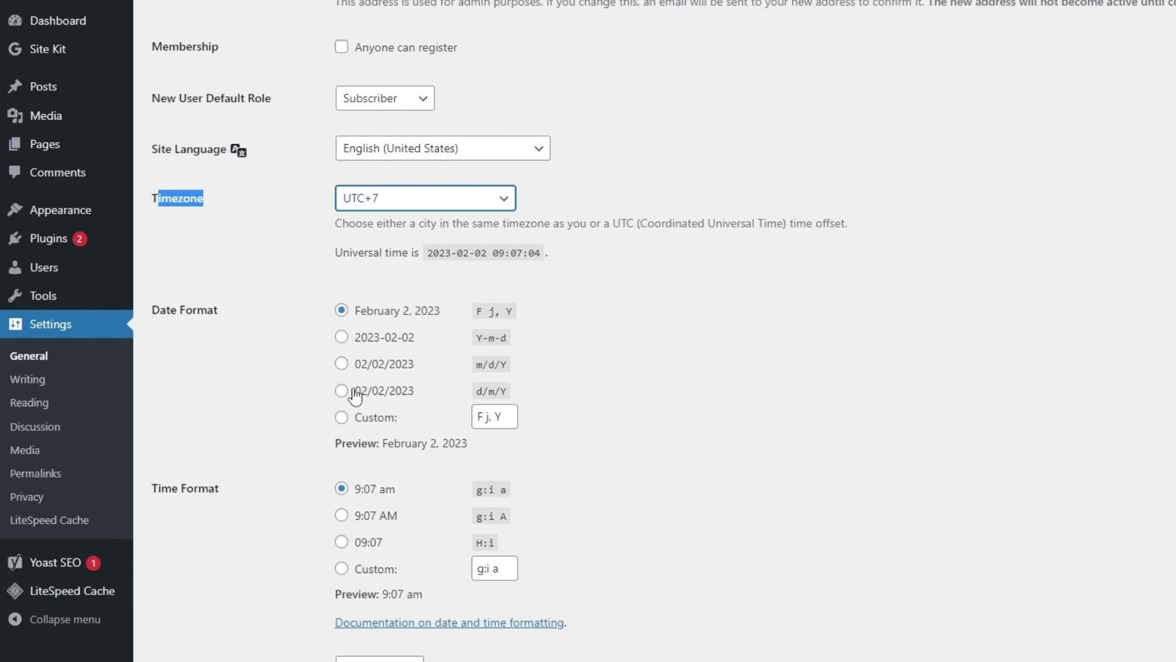
Keep the 9:07 am time format and save the general settings.
drag(233, 491, 161, 488)
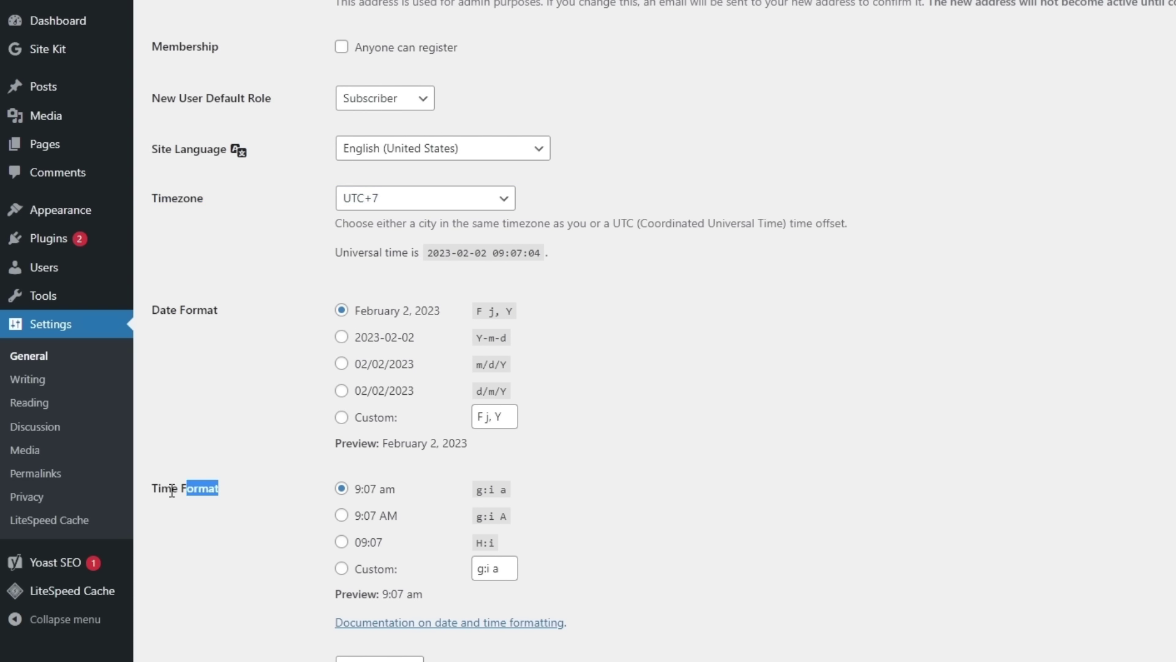
click(342, 488)
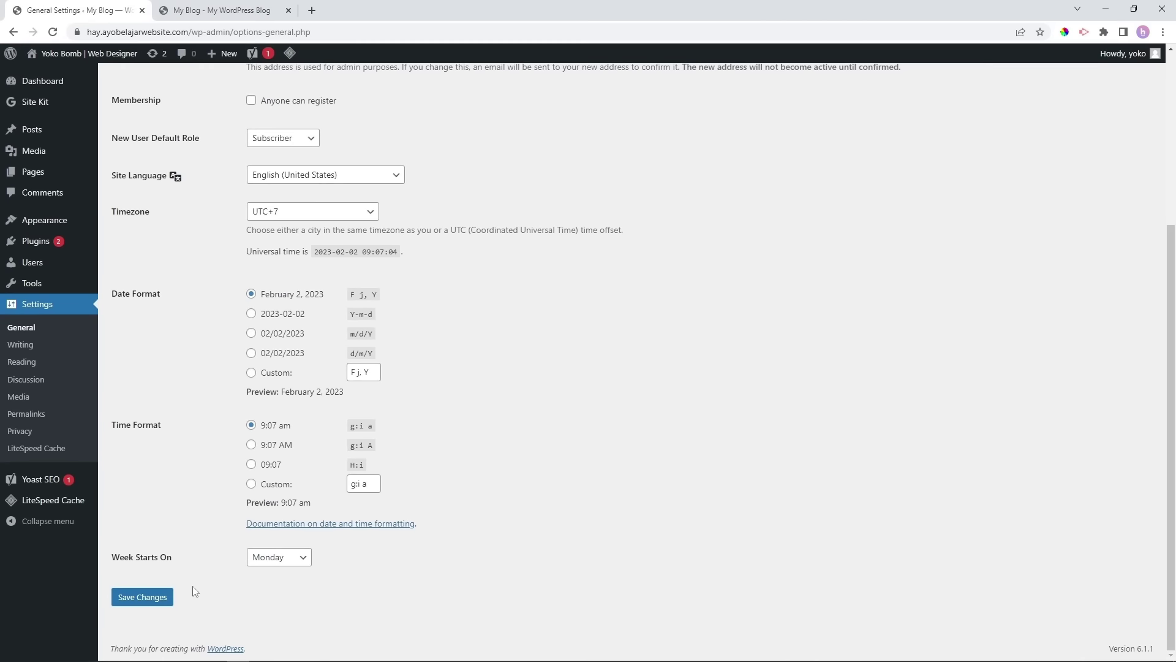
click(143, 600)
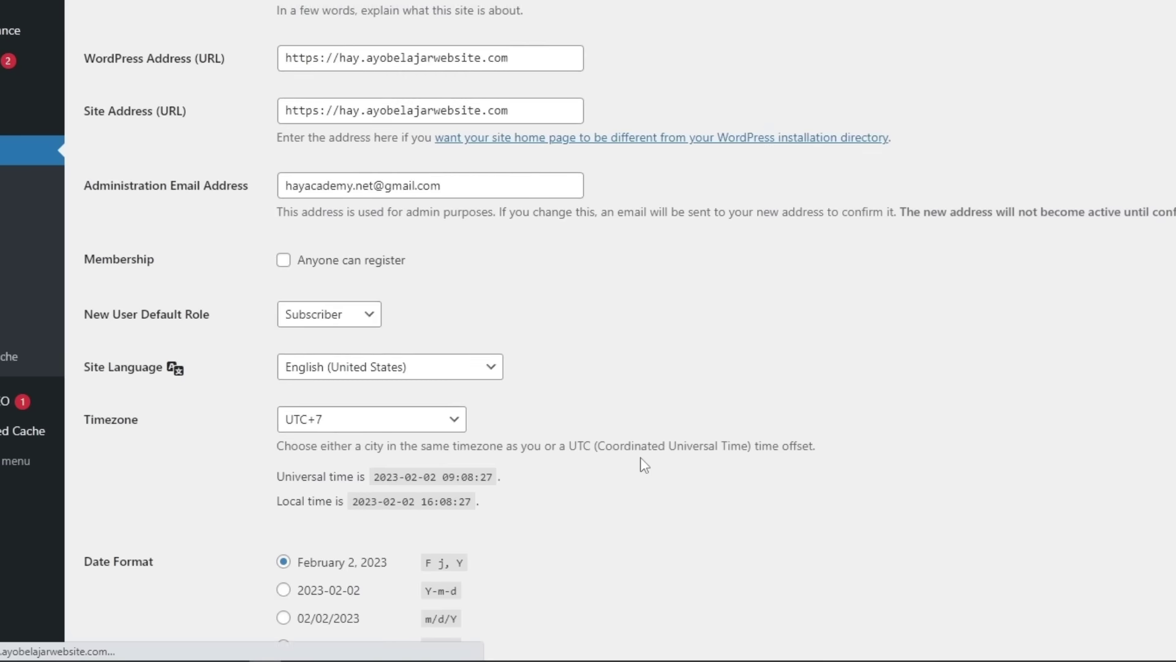
scroll(461, 432, down, 1)
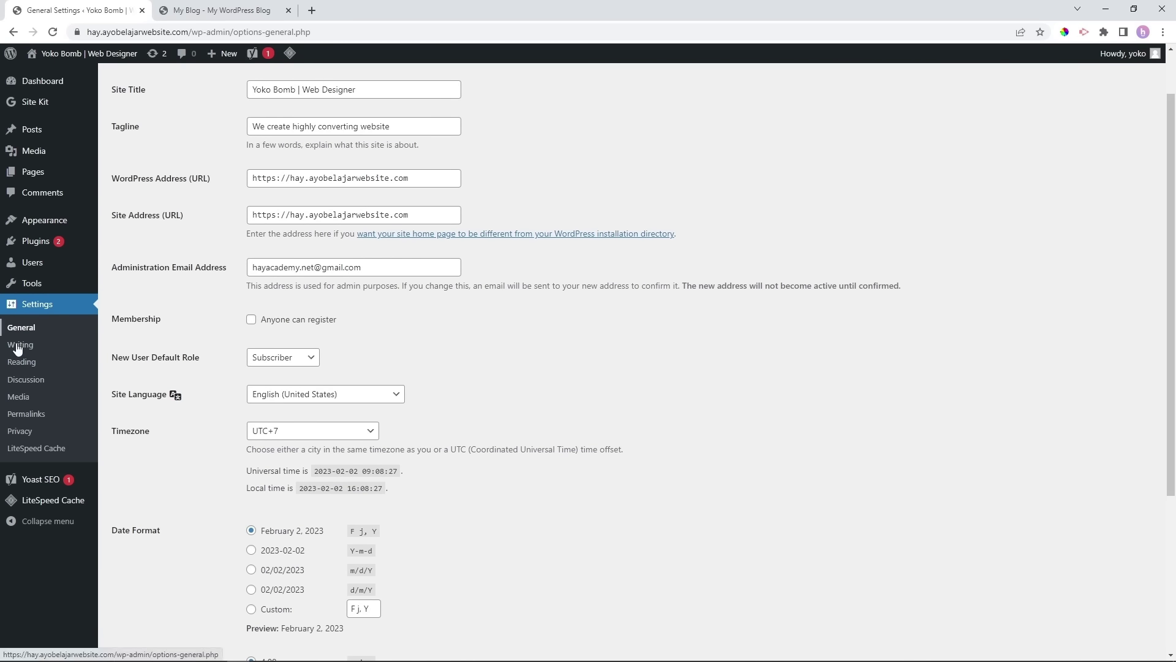
Switch the permalink structure from Day and name to Post name, giving /sample-post/ addresses.
click(32, 438)
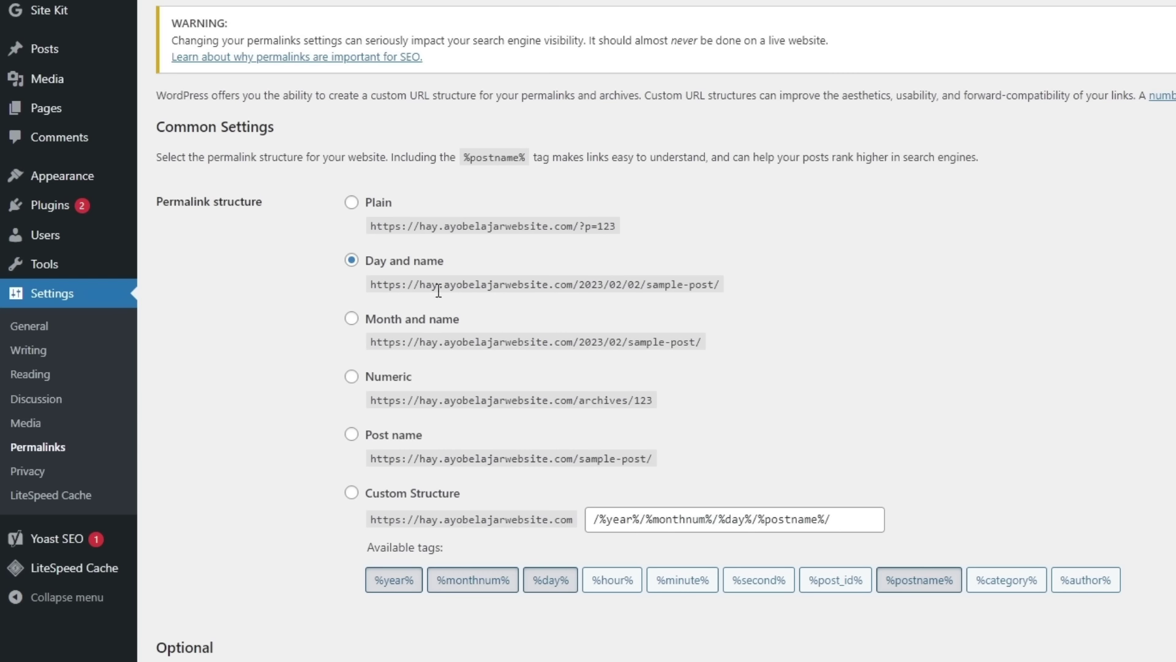
drag(367, 284, 707, 282)
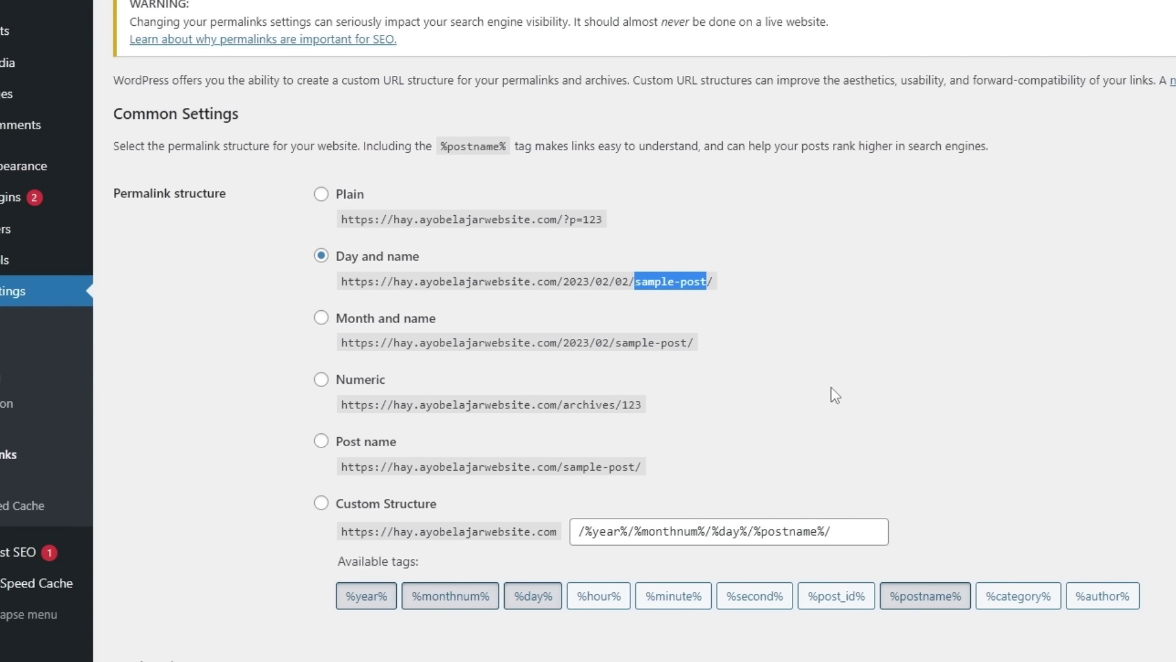
click(825, 421)
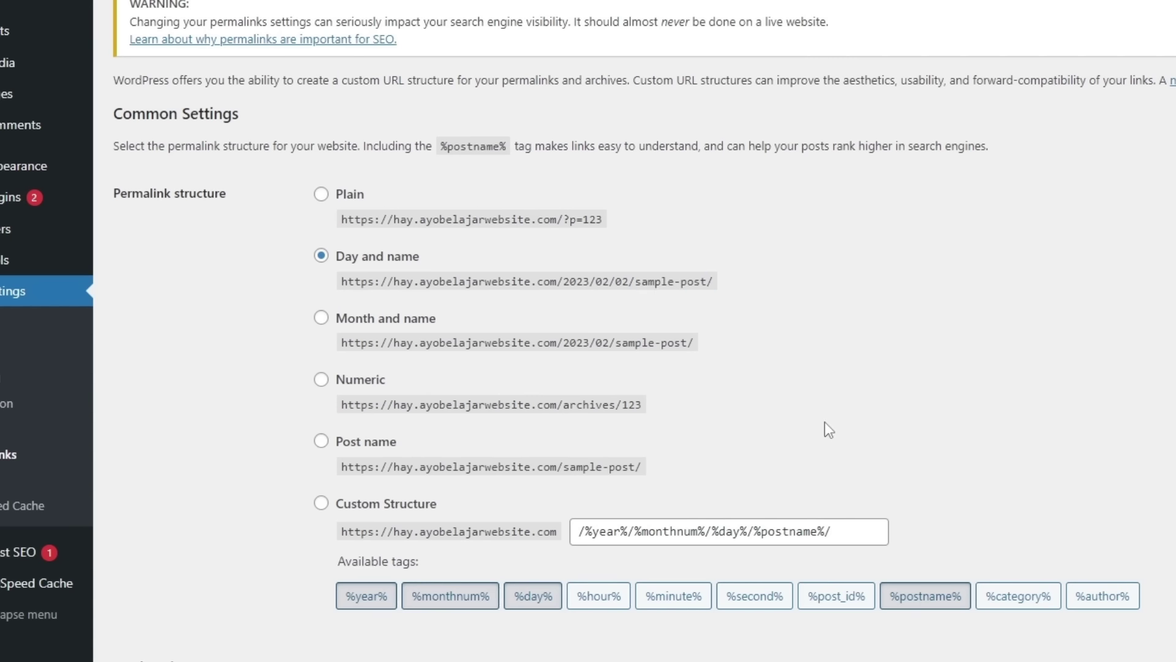
scroll(825, 421, down, 2)
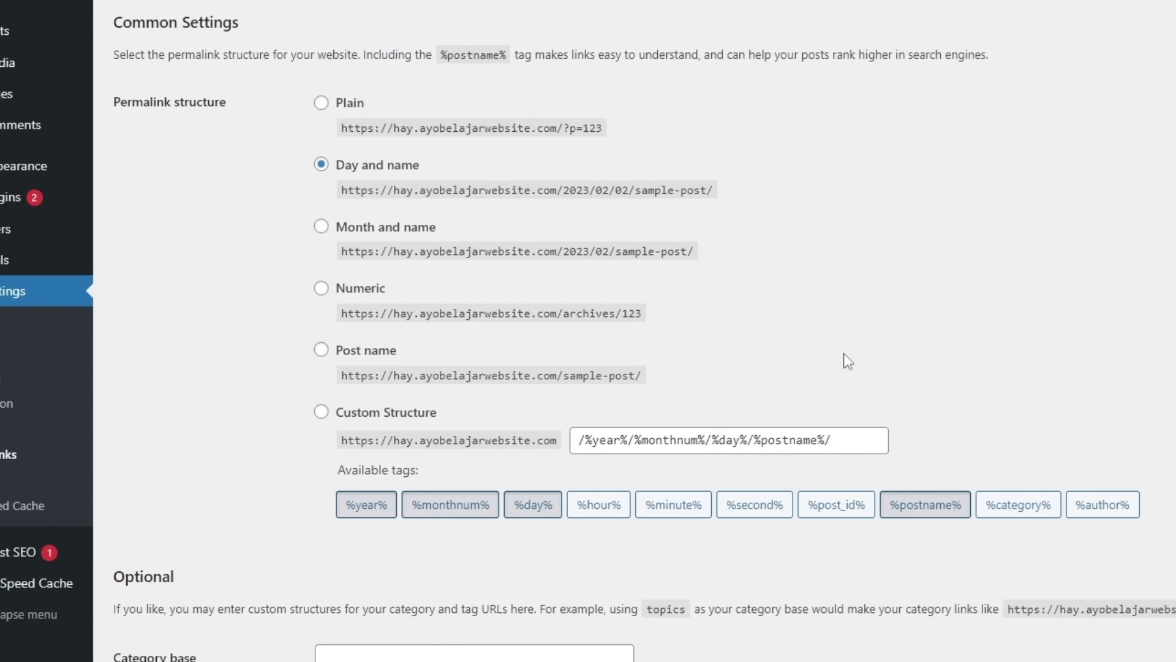
click(322, 353)
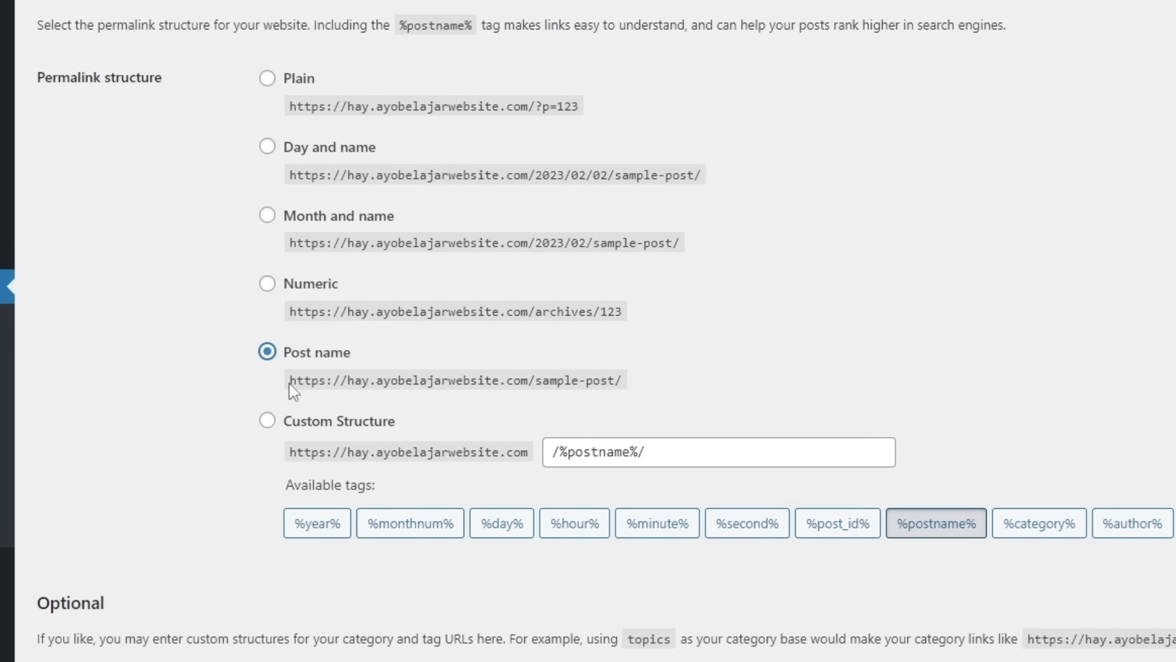
drag(289, 384, 528, 384)
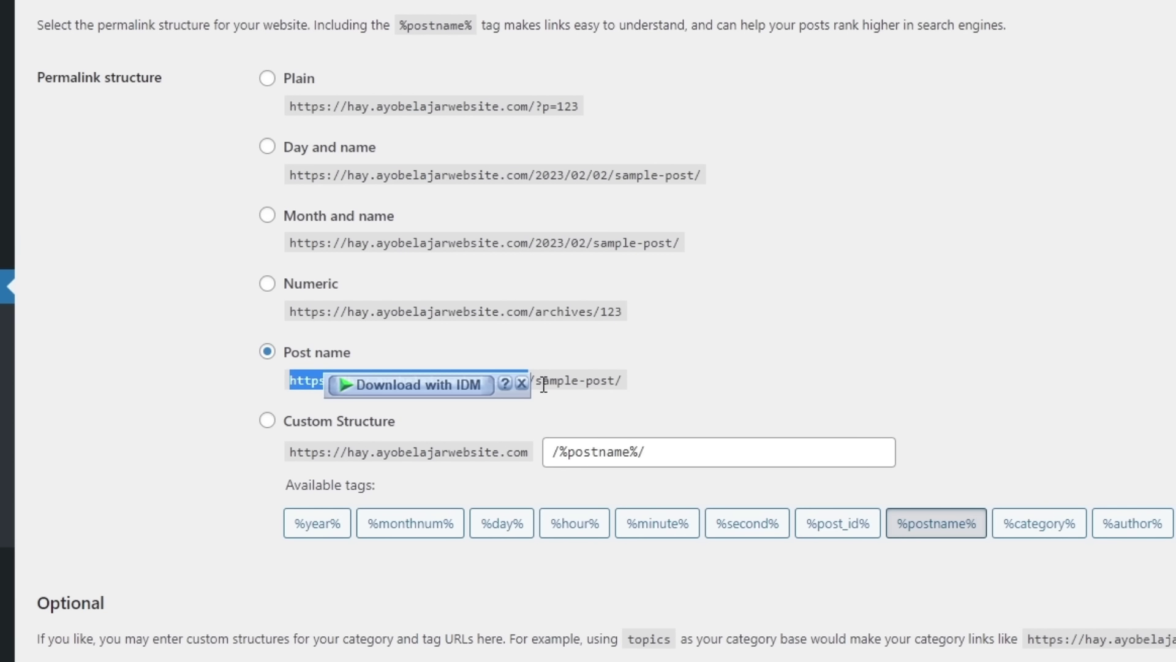
drag(656, 383, 539, 381)
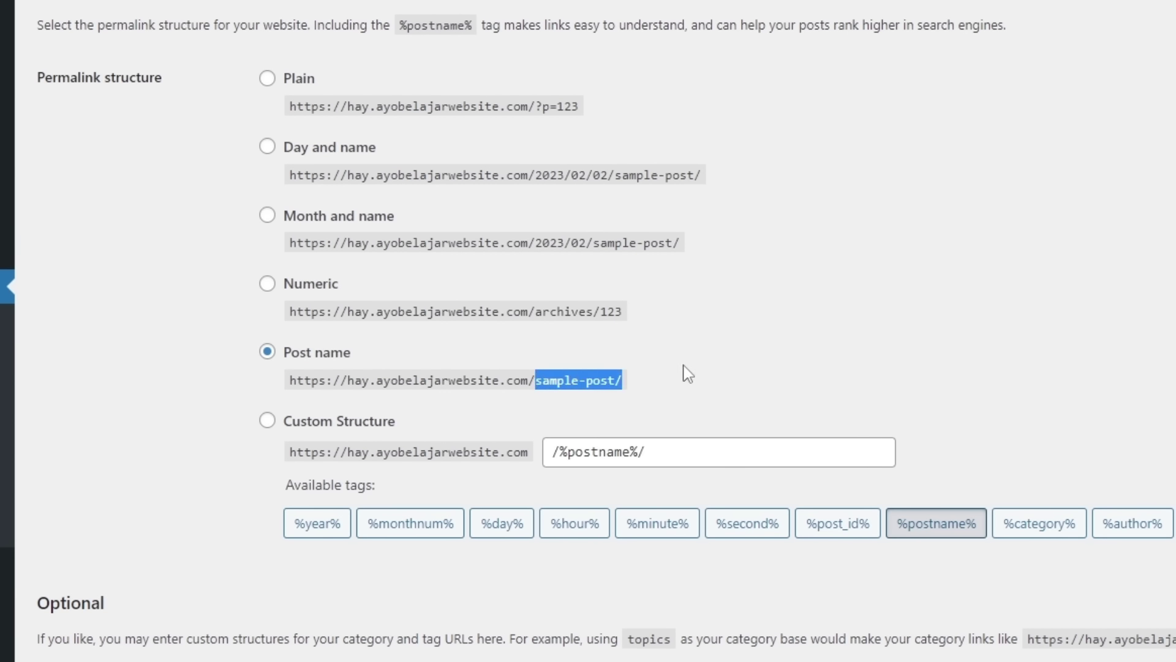
scroll(153, 449, down, 1)
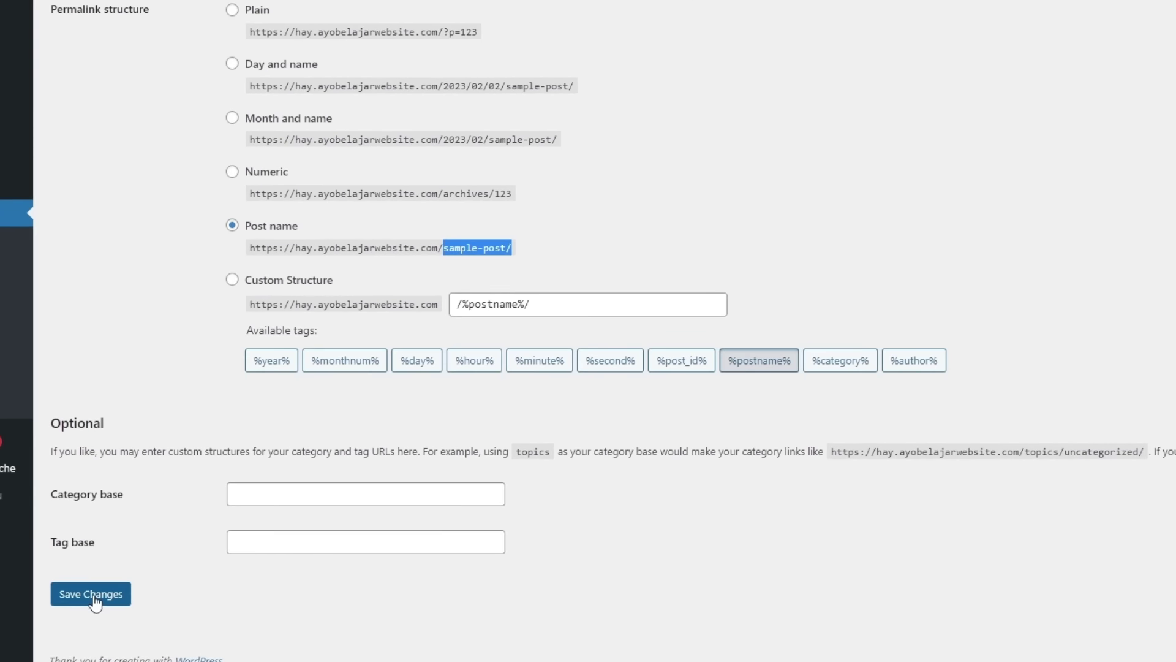
Save the Post name permalinks, preview the blog's front page, then return to Permalink Settings.
click(142, 597)
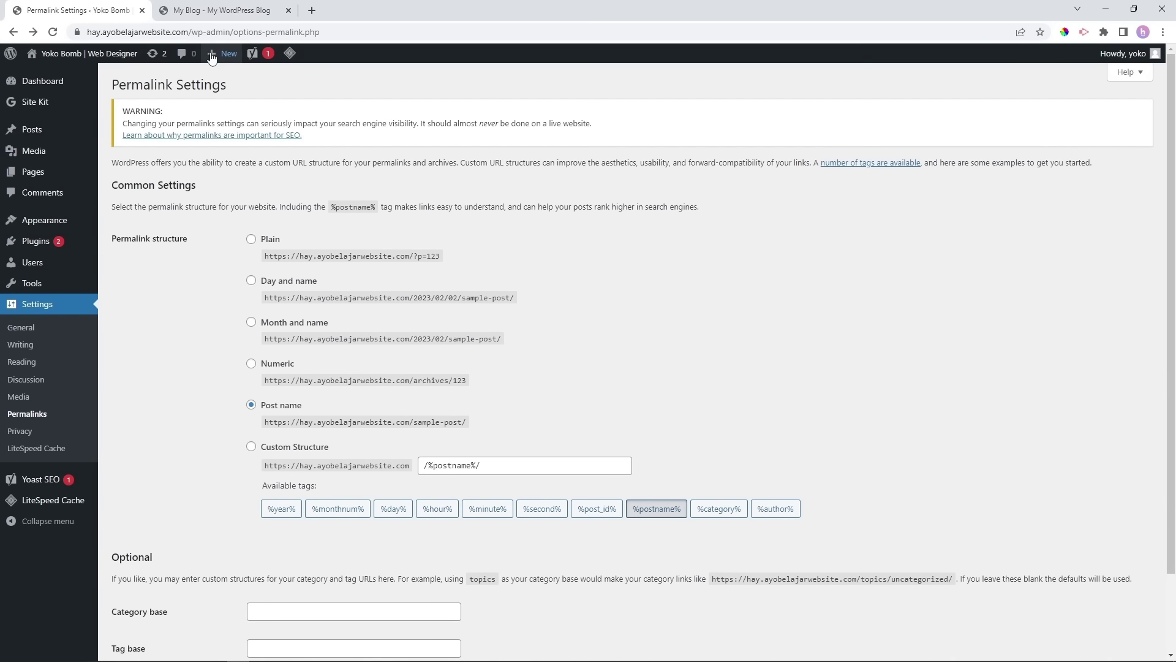
click(208, 9)
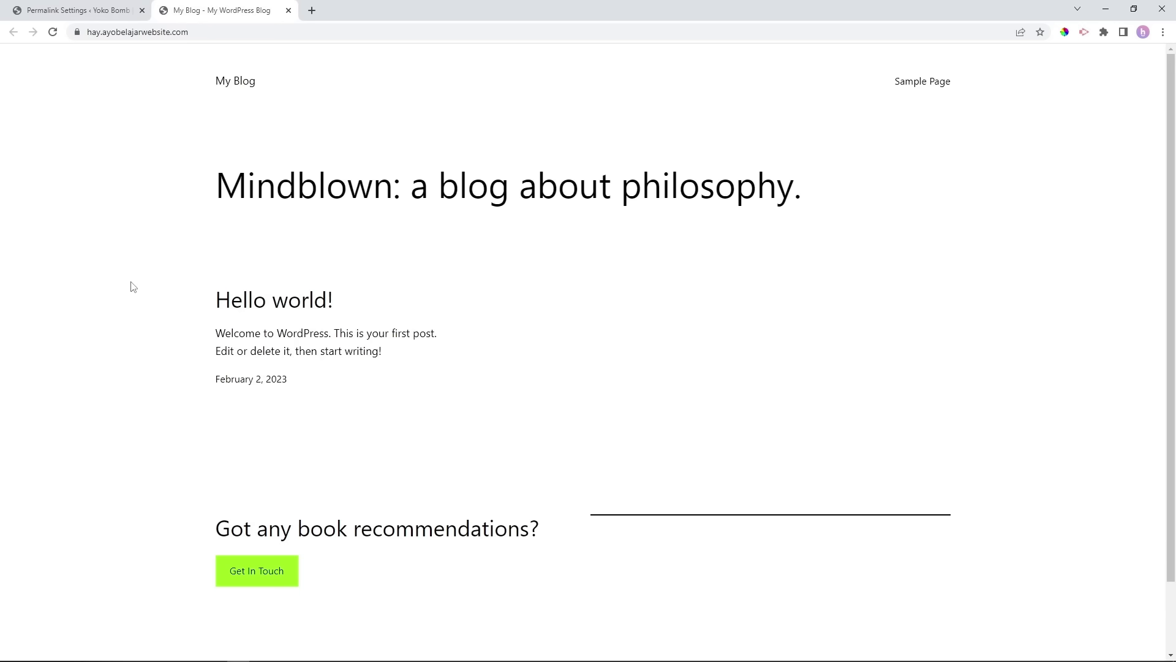
scroll(133, 286, down, 2)
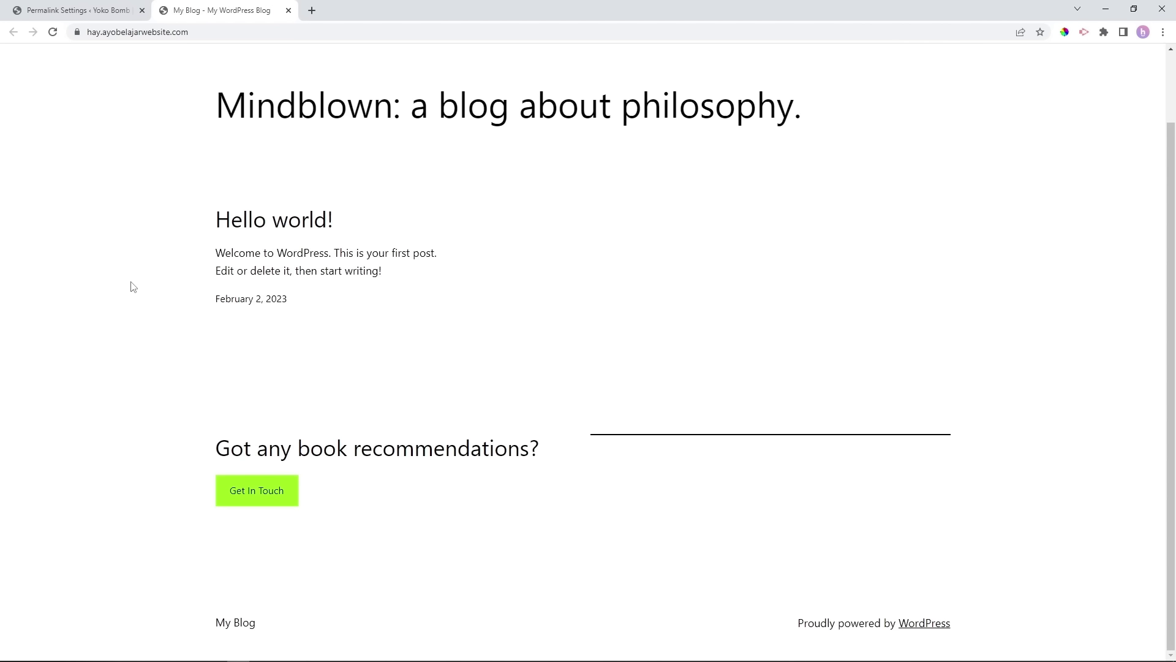
scroll(143, 315, up, 2)
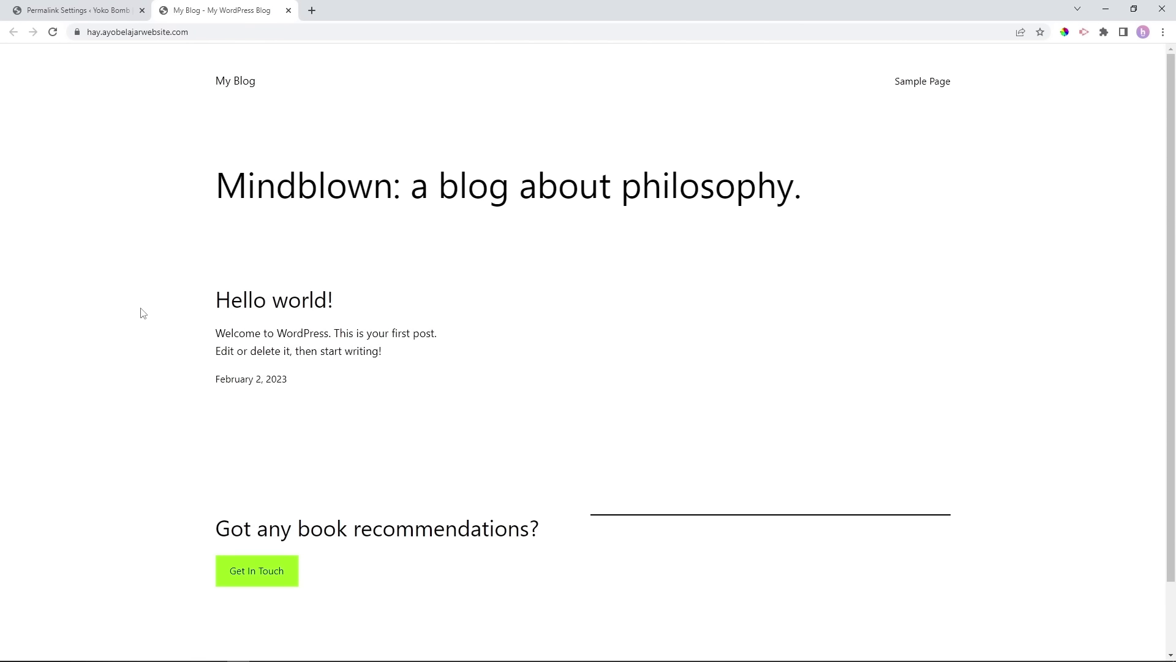
click(46, 7)
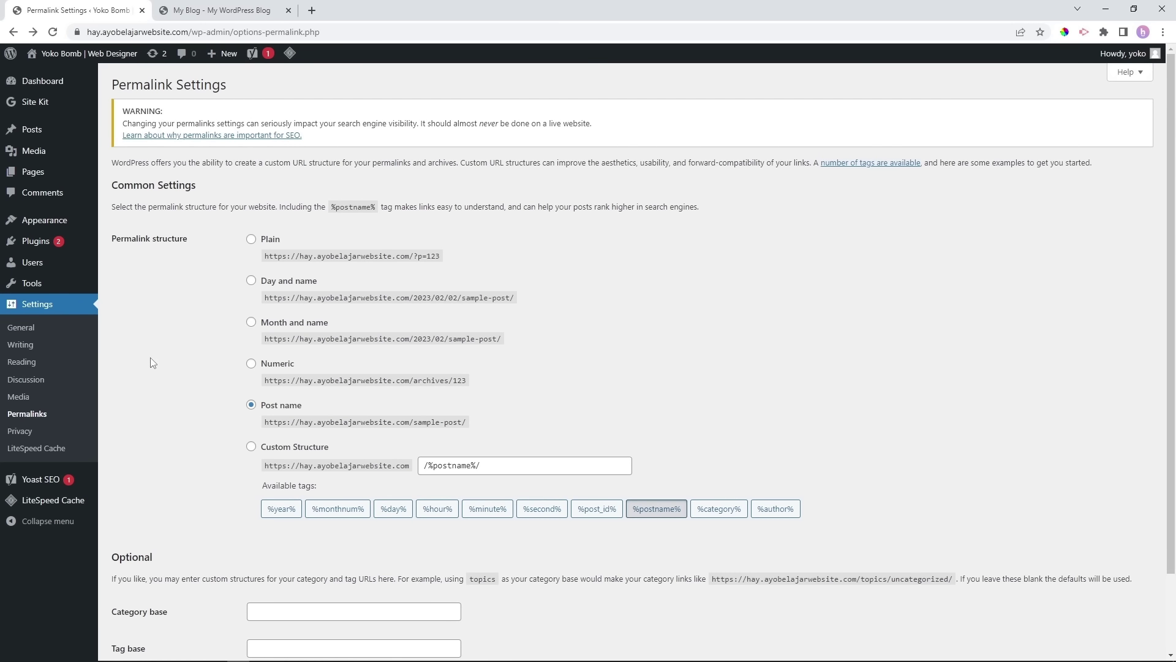
mouse_move(33, 222)
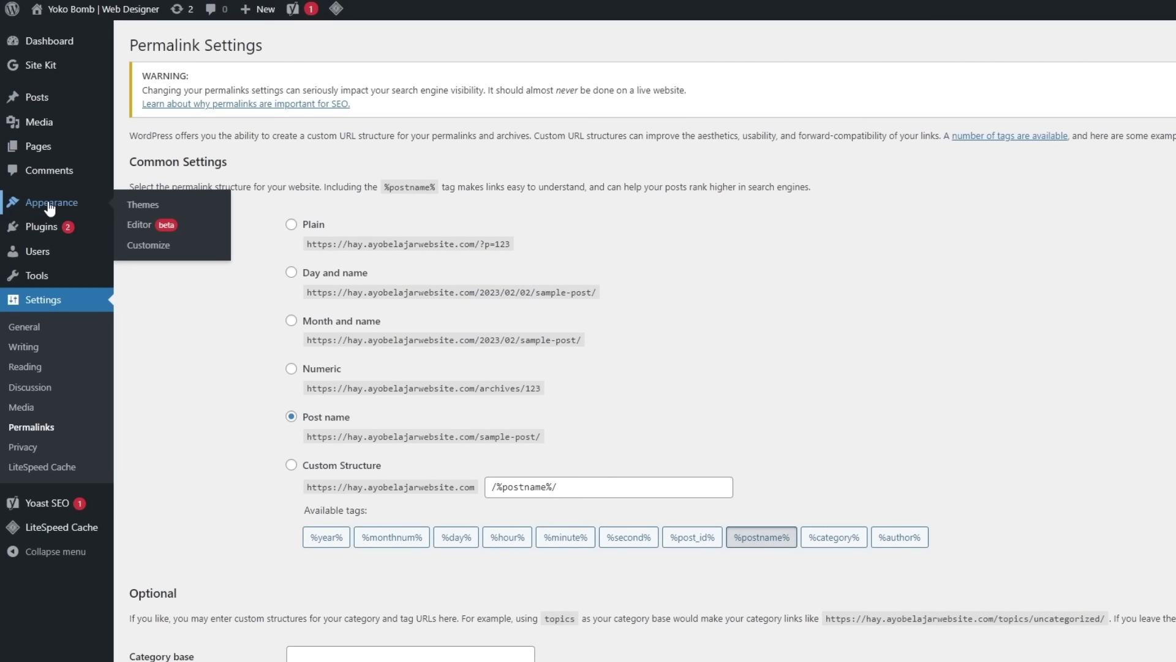
Open Appearance > Themes, with Twenty Twenty-Three active, after briefly checking the front-end tab.
click(146, 205)
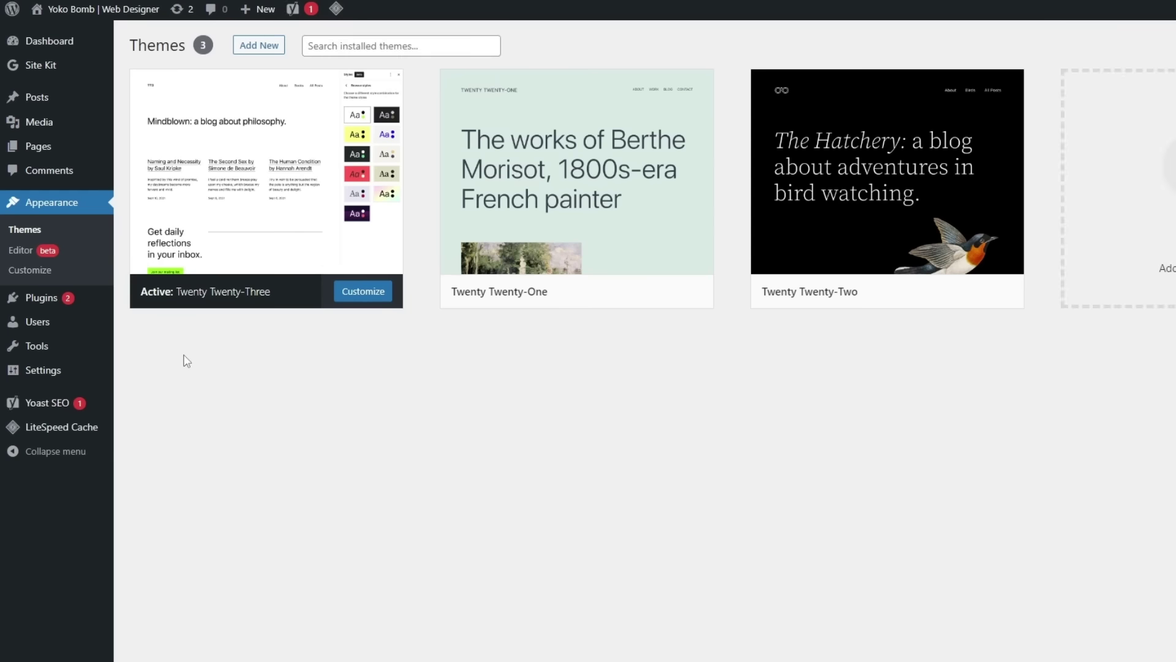
mouse_move(294, 269)
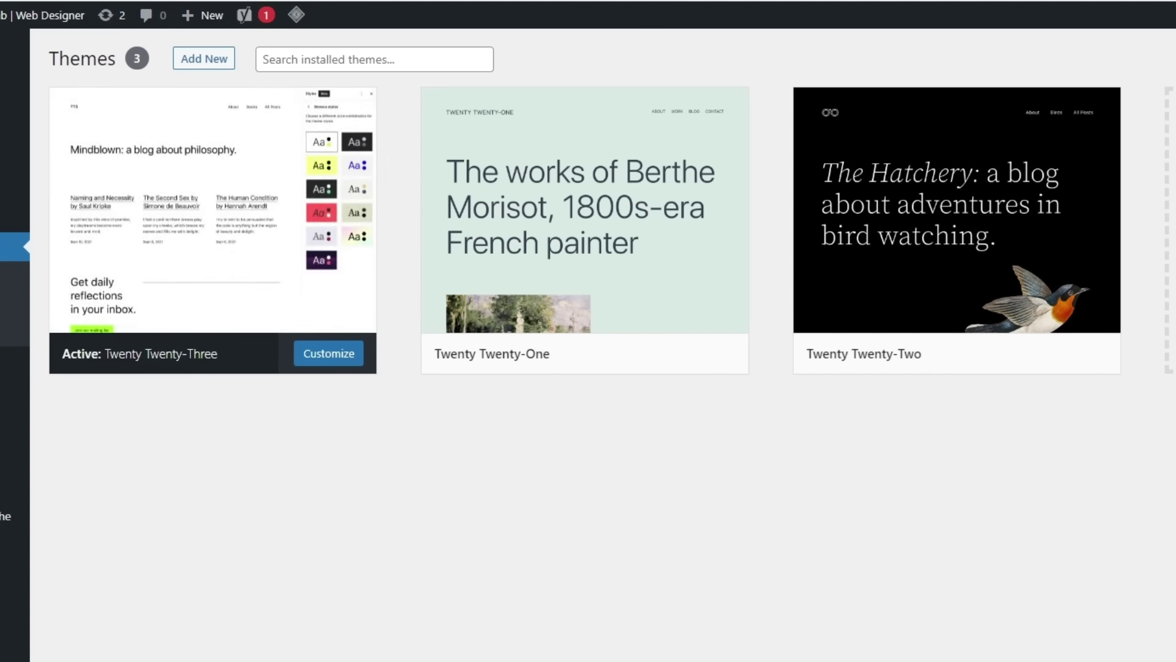
click(207, 9)
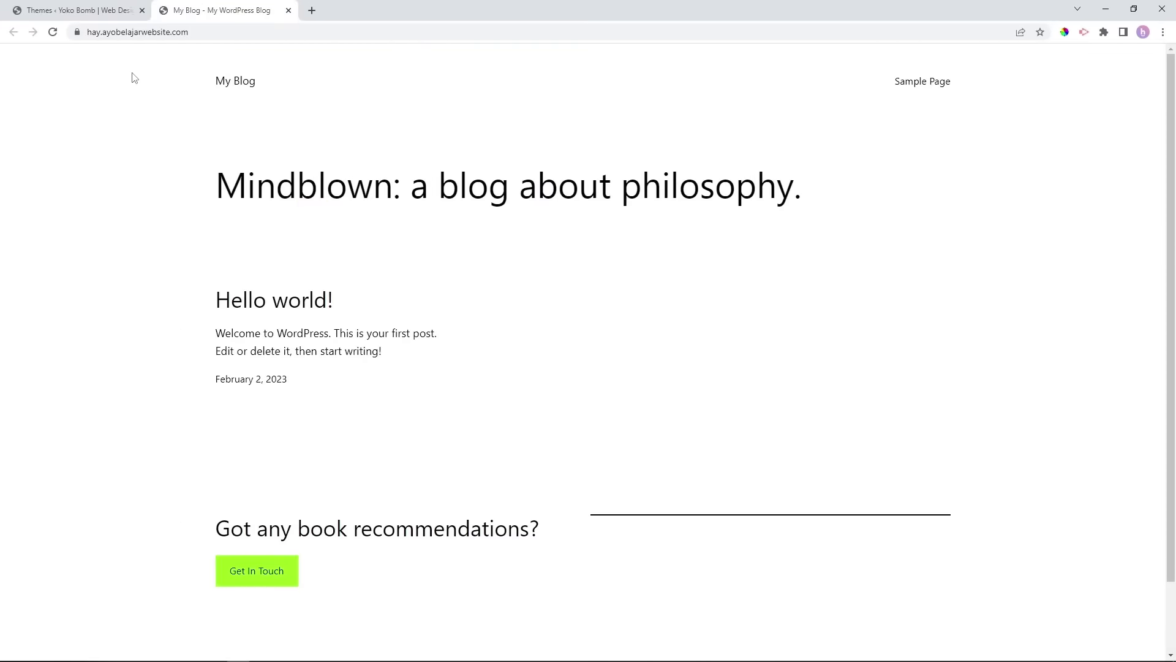
click(102, 8)
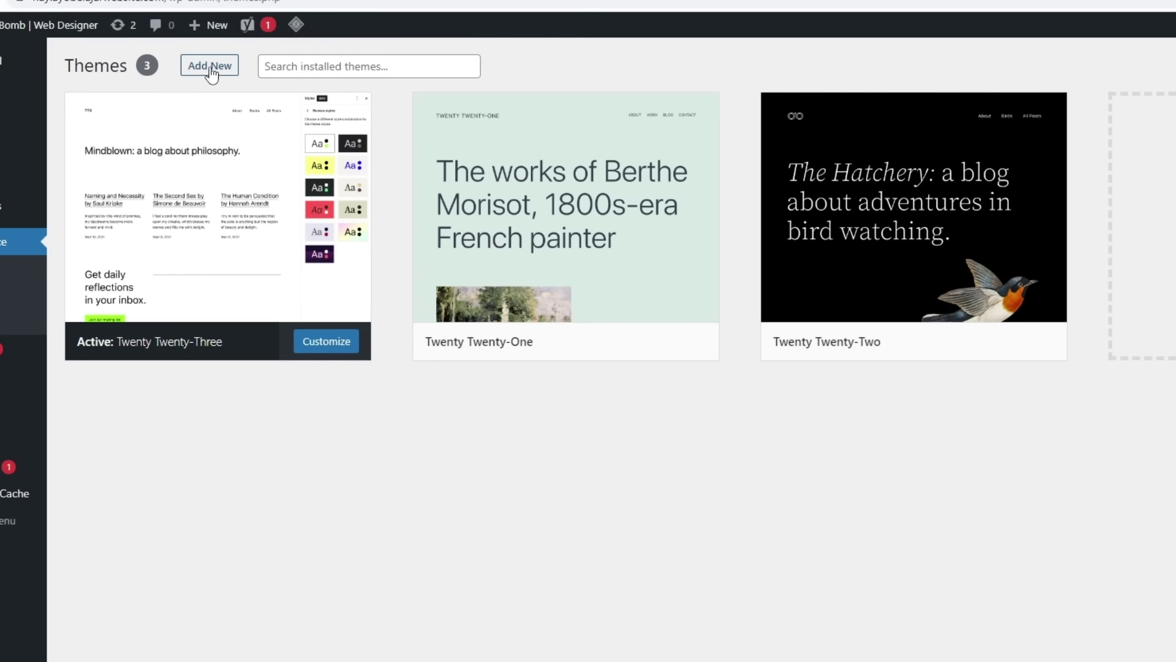
Search the theme directory for 'blocksy', then install and activate the Blocksy theme.
click(209, 68)
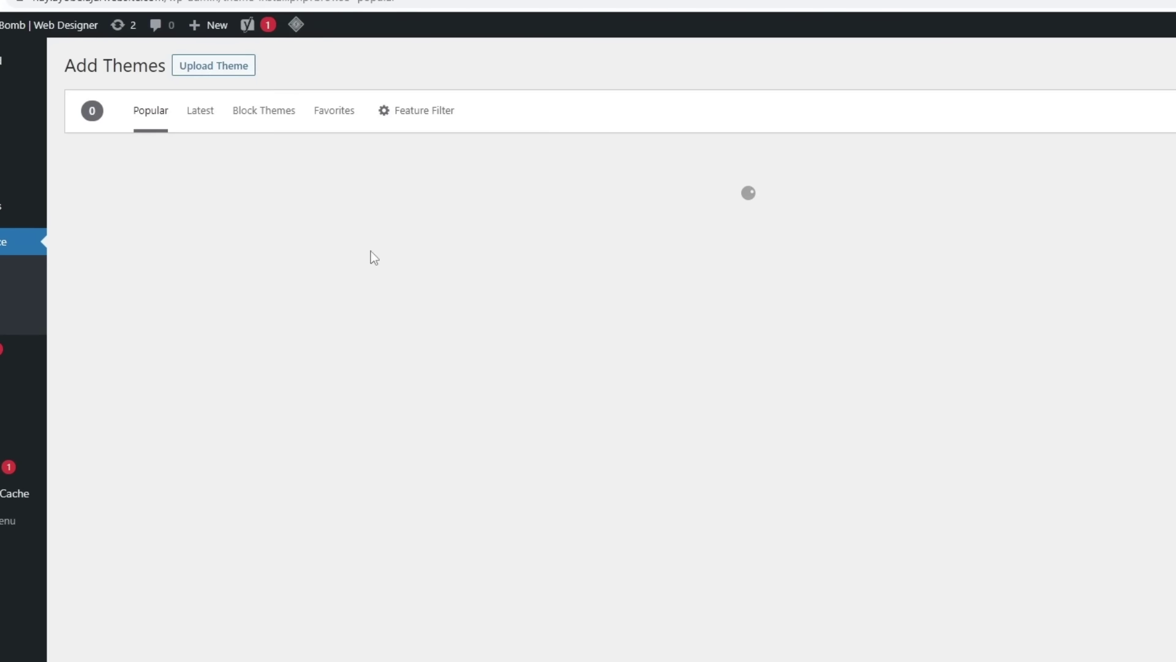
click(1086, 116)
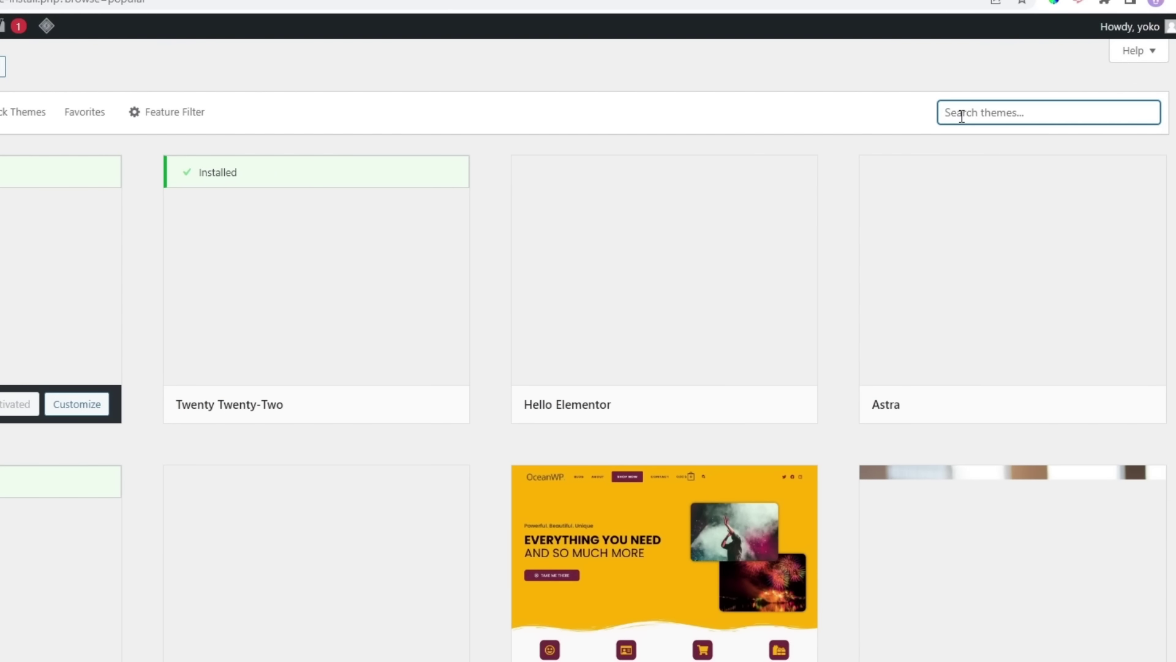
text(blocksy)
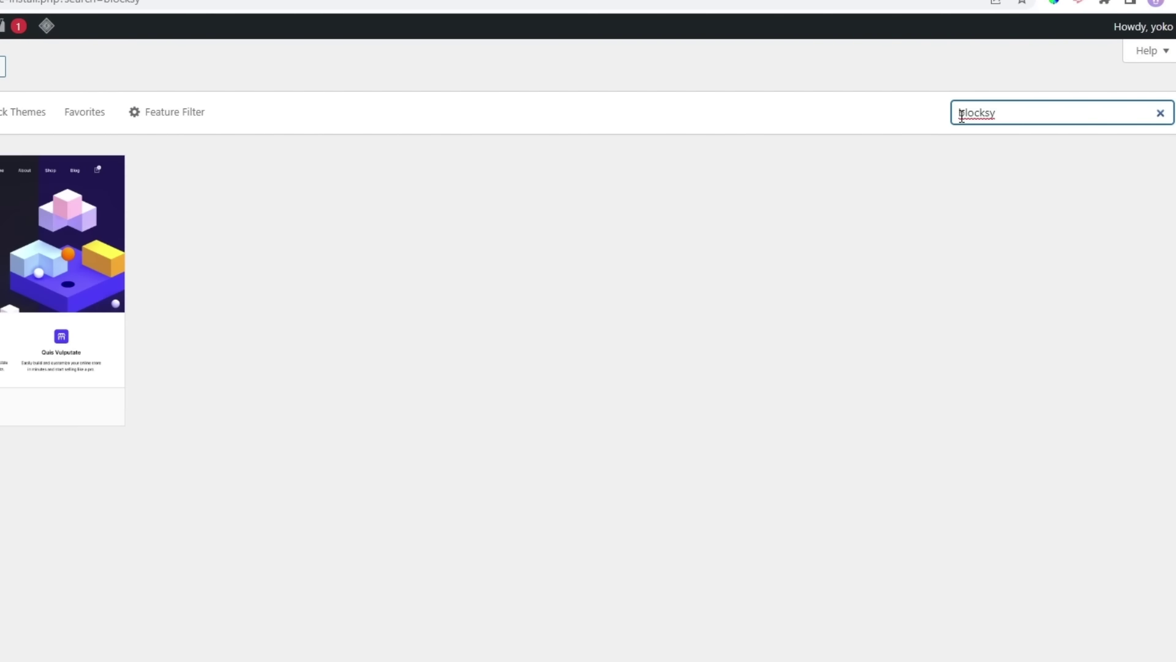
mouse_move(173, 294)
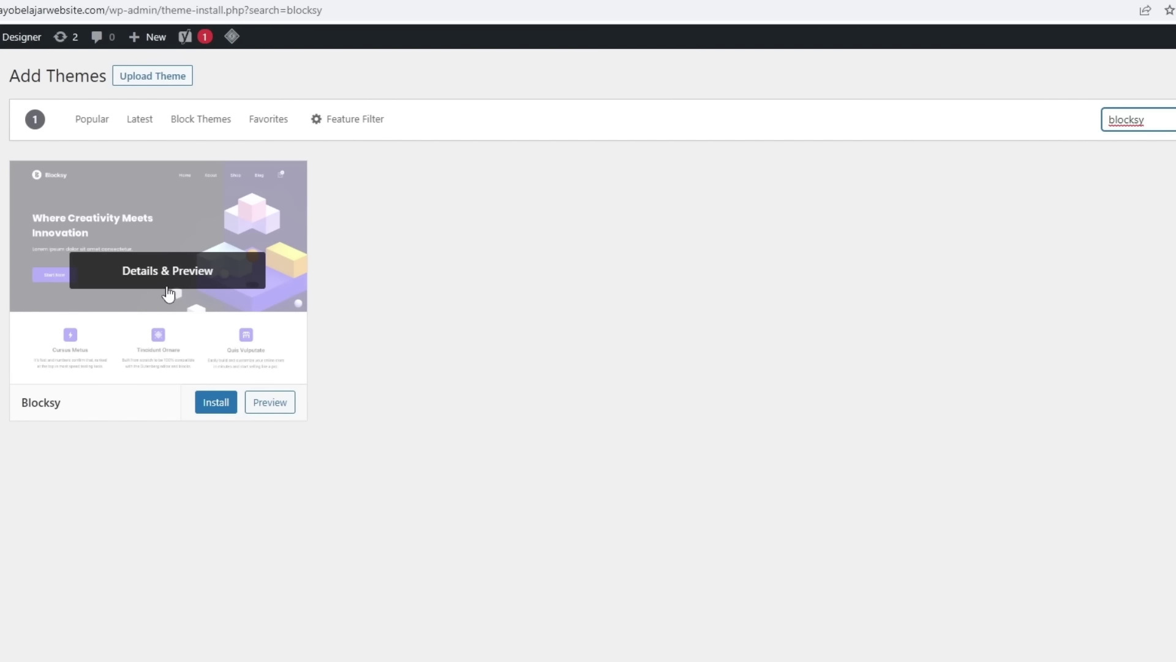
click(210, 407)
click(190, 405)
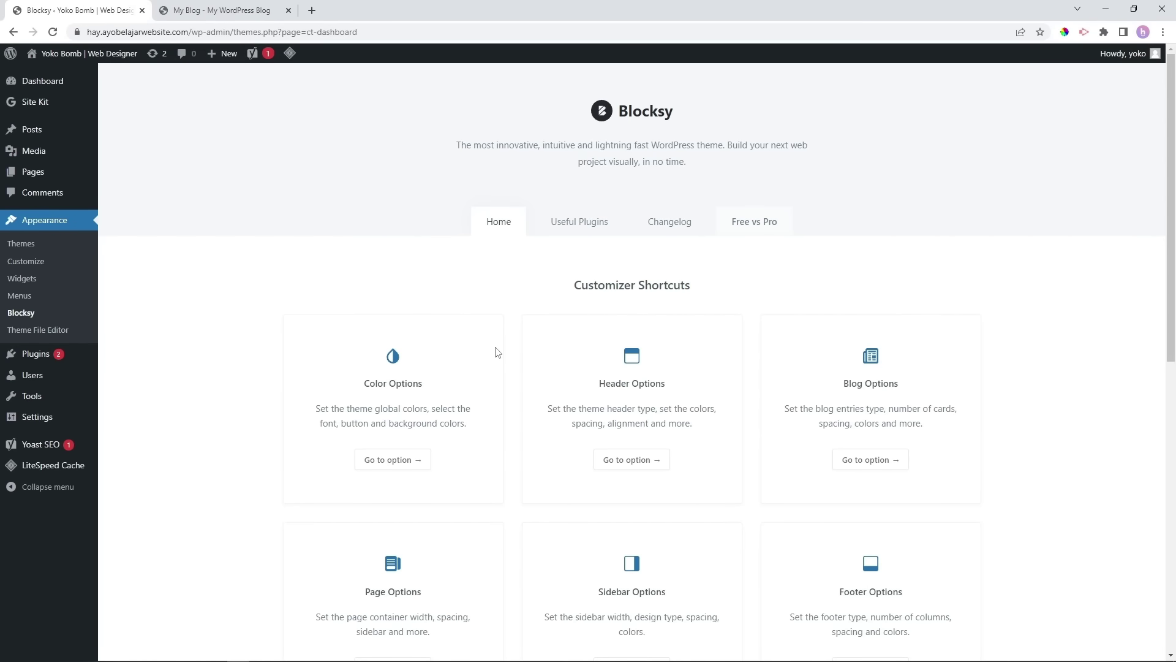
Look over the new Blocksy dashboard, then switch to the blog's front page.
scroll(518, 366, down, 3)
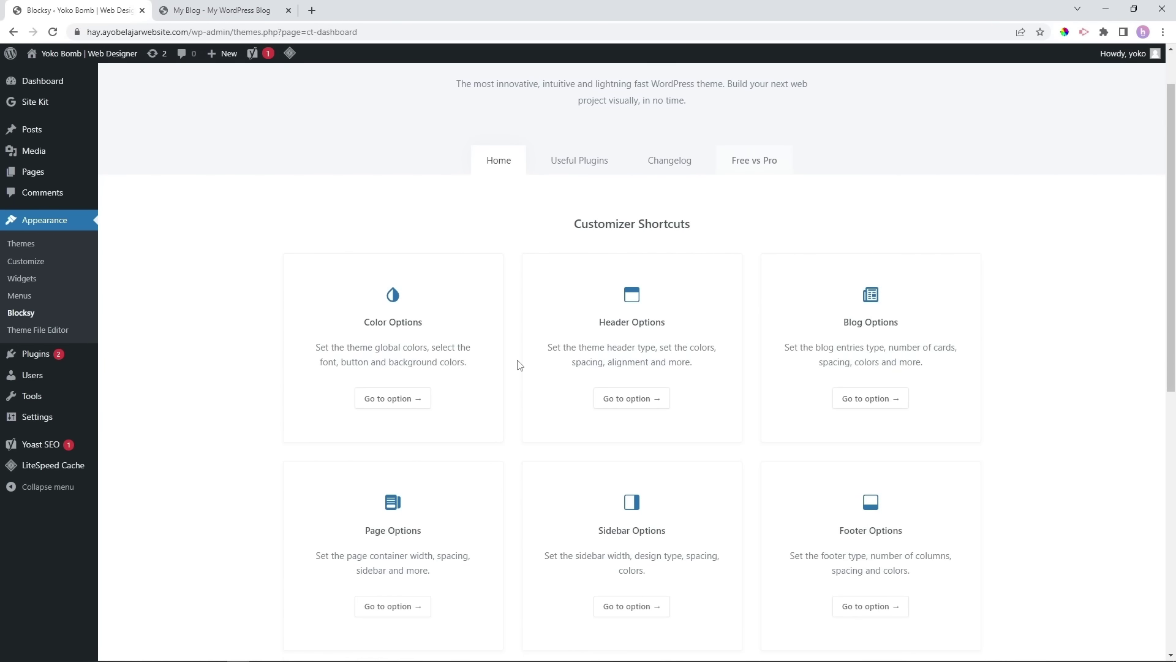
scroll(520, 385, down, 3)
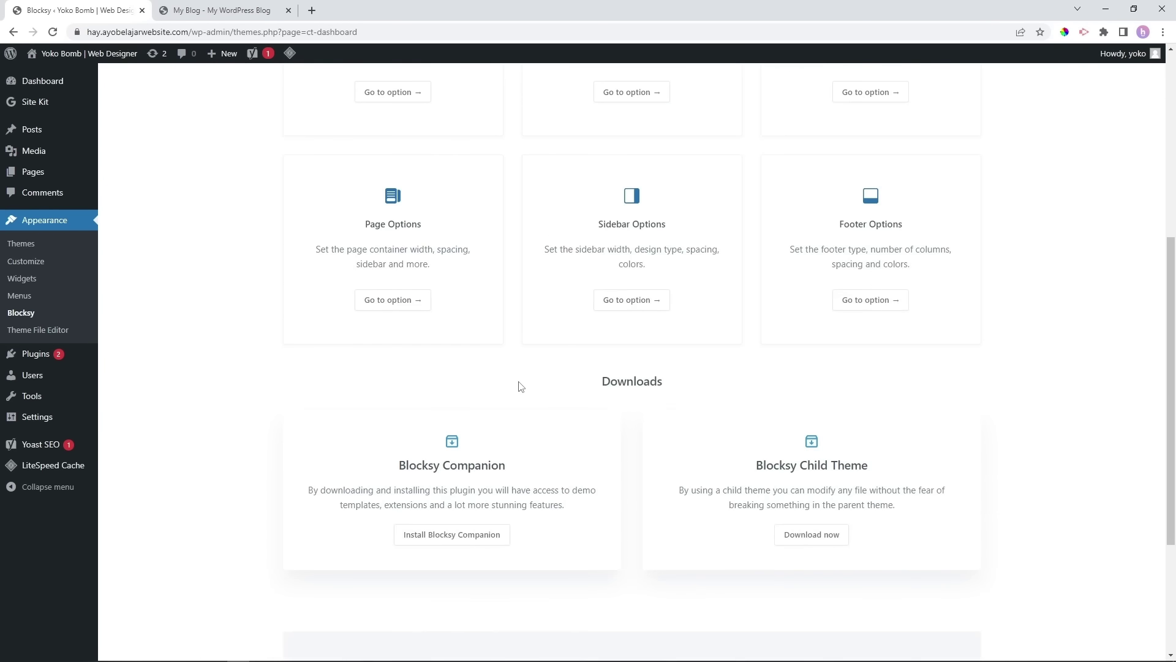
scroll(520, 386, up, 6)
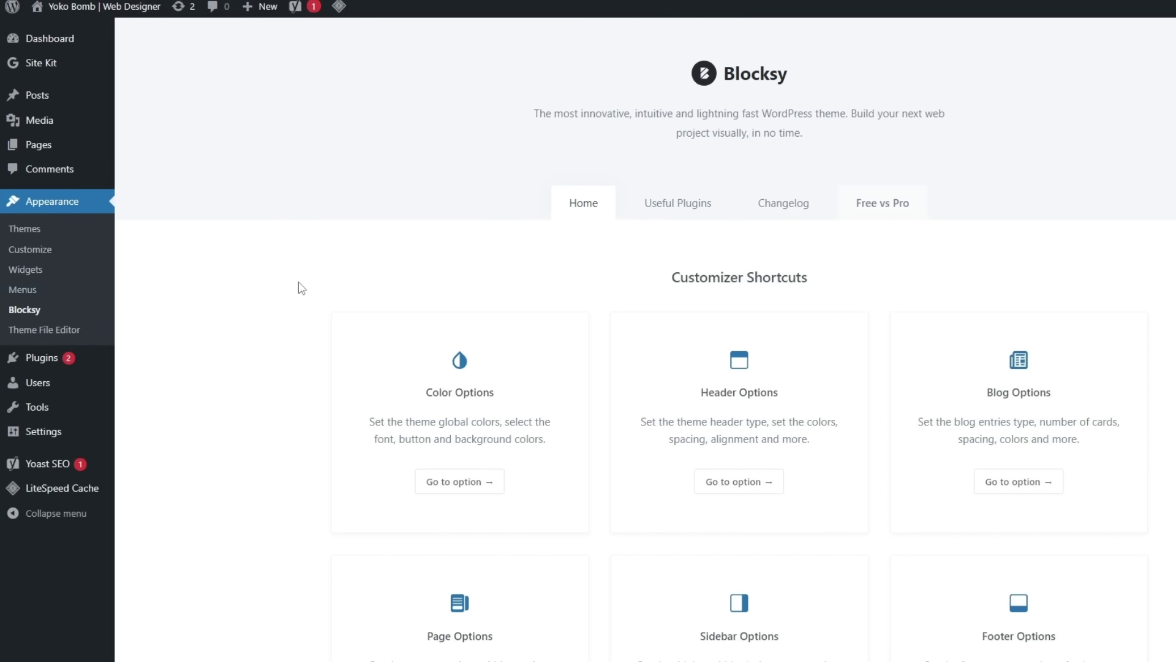
scroll(532, 384, down, 3)
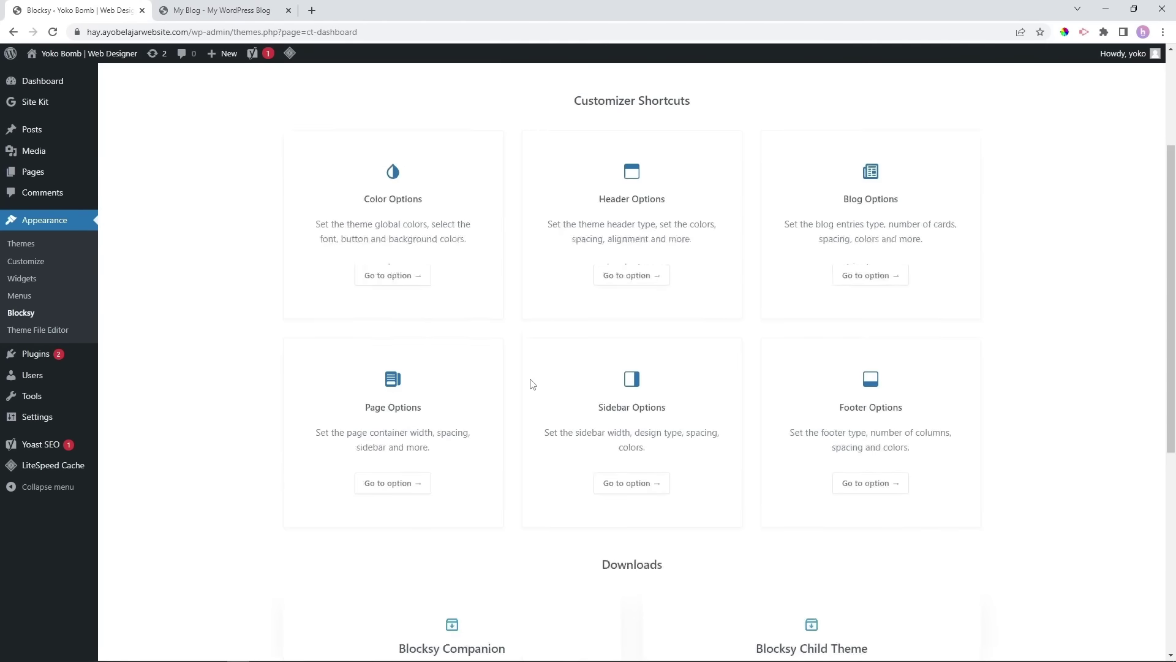
scroll(532, 384, down, 5)
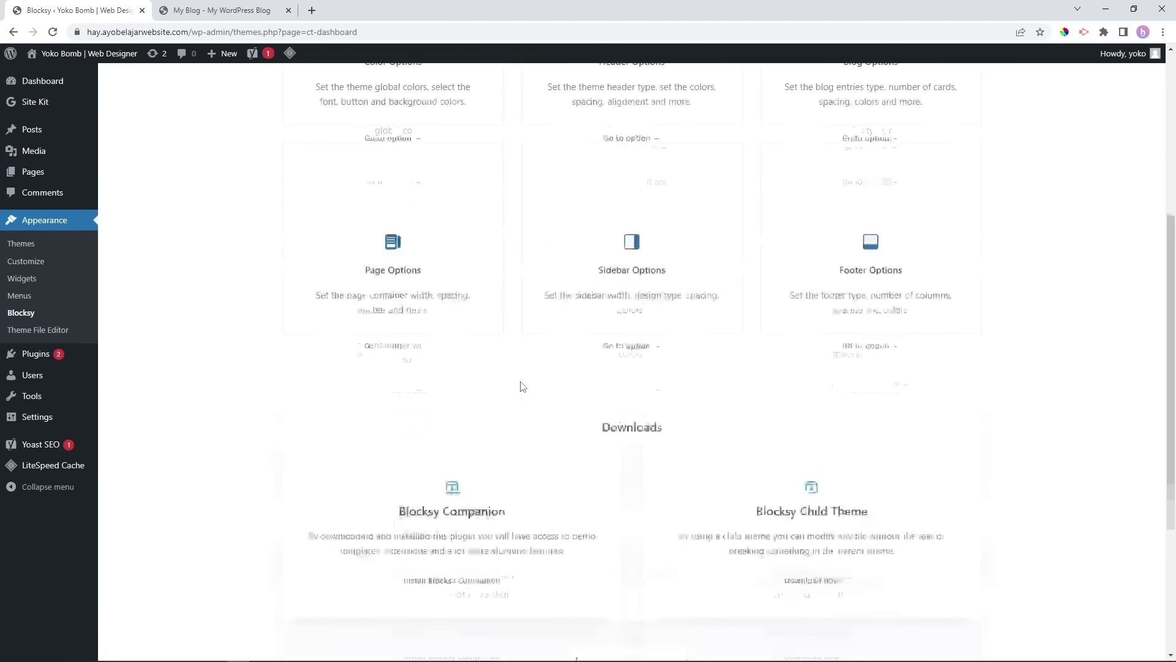
scroll(517, 381, up, 8)
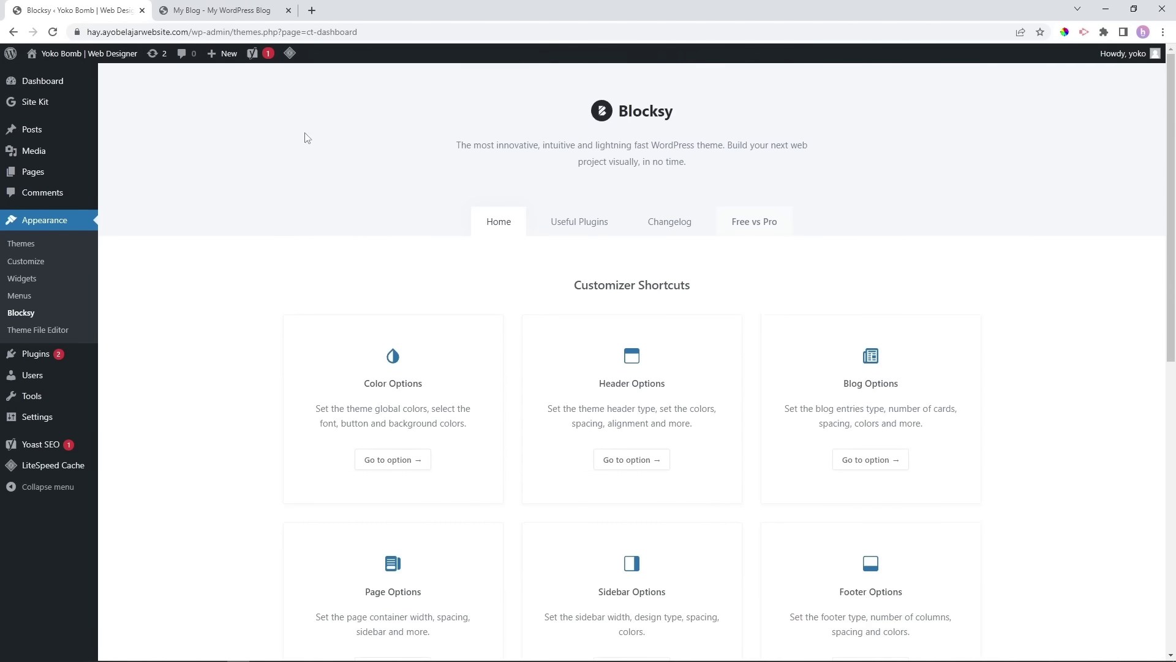
click(184, 10)
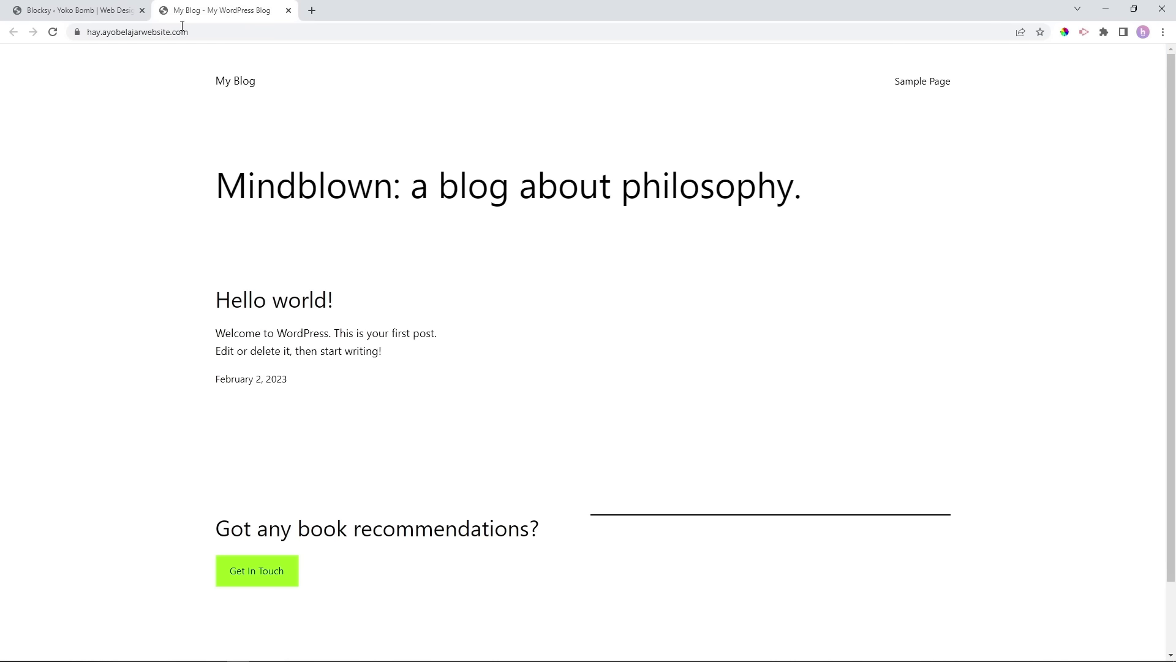
Reload the front page to see it in Blocksy, then return to the Blocksy dashboard.
click(53, 32)
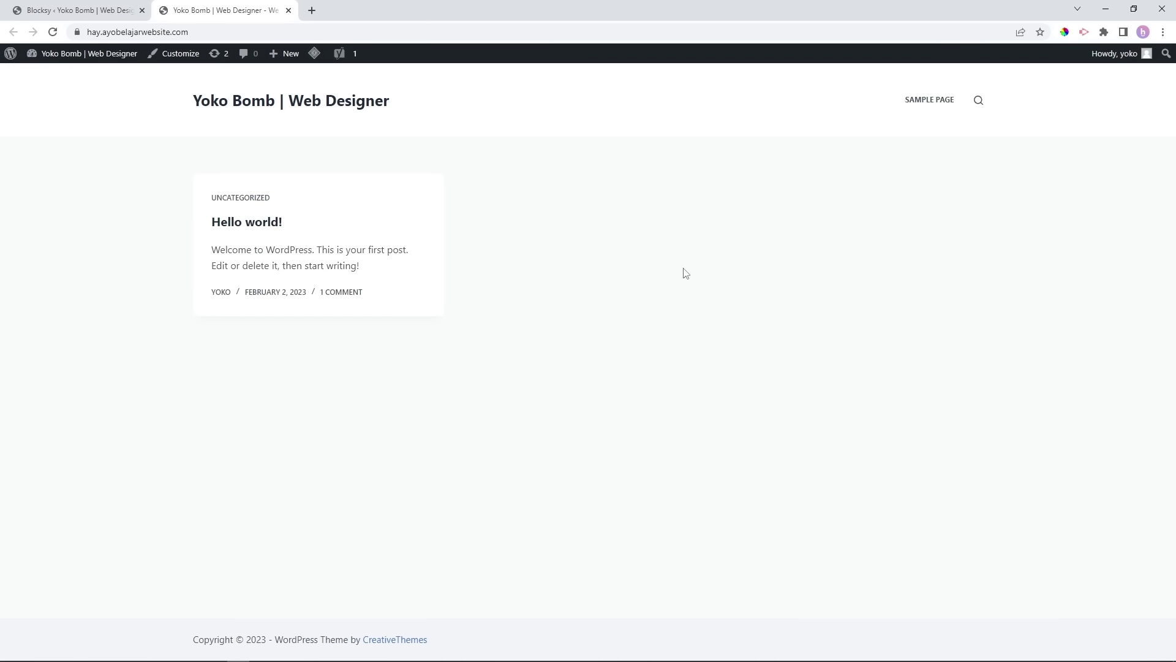
click(85, 6)
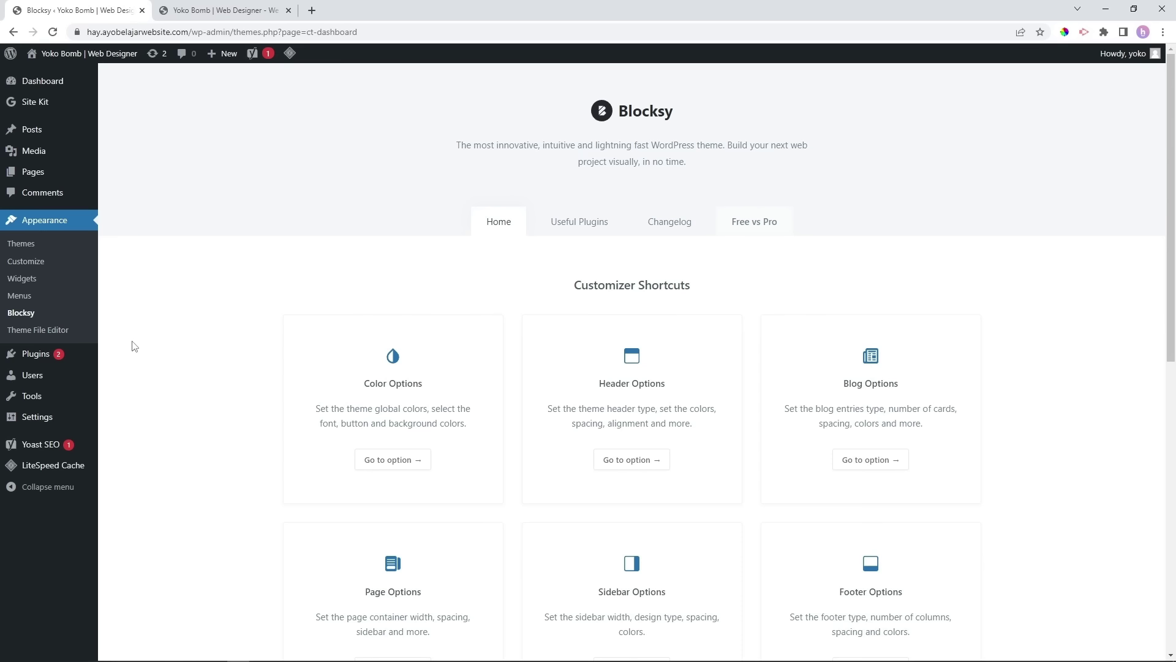
Bulk-deactivate all five installed plugins, then open the Add Plugins page.
mouse_move(25, 354)
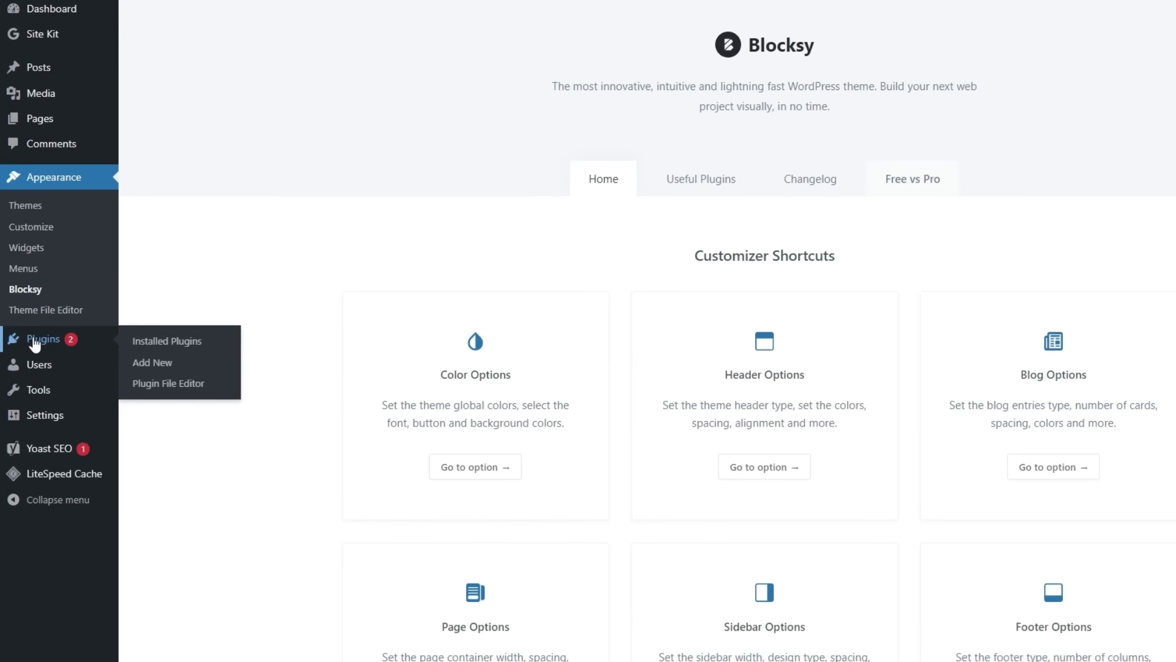
click(30, 354)
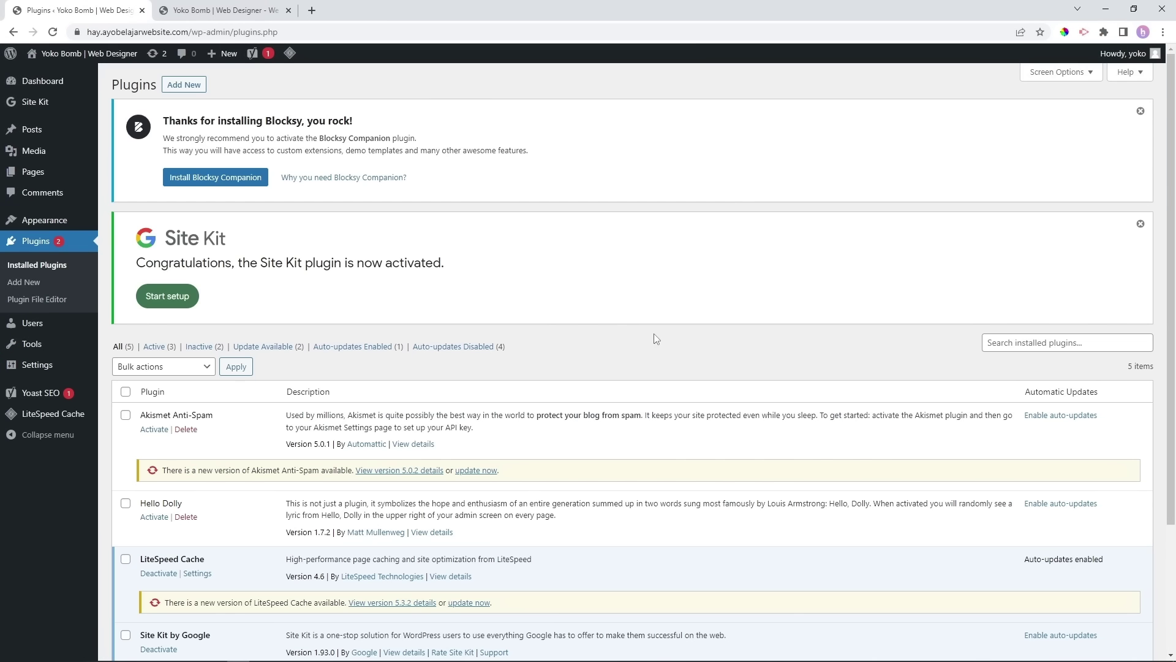
scroll(674, 345, down, 3)
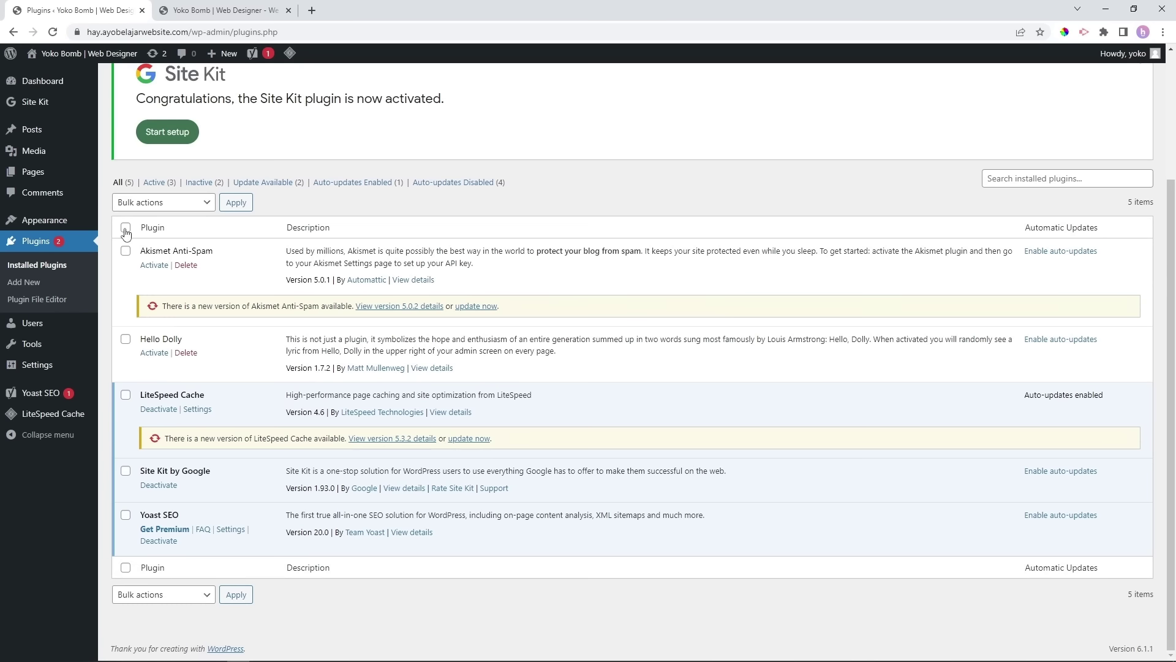
click(138, 194)
click(116, 230)
click(214, 194)
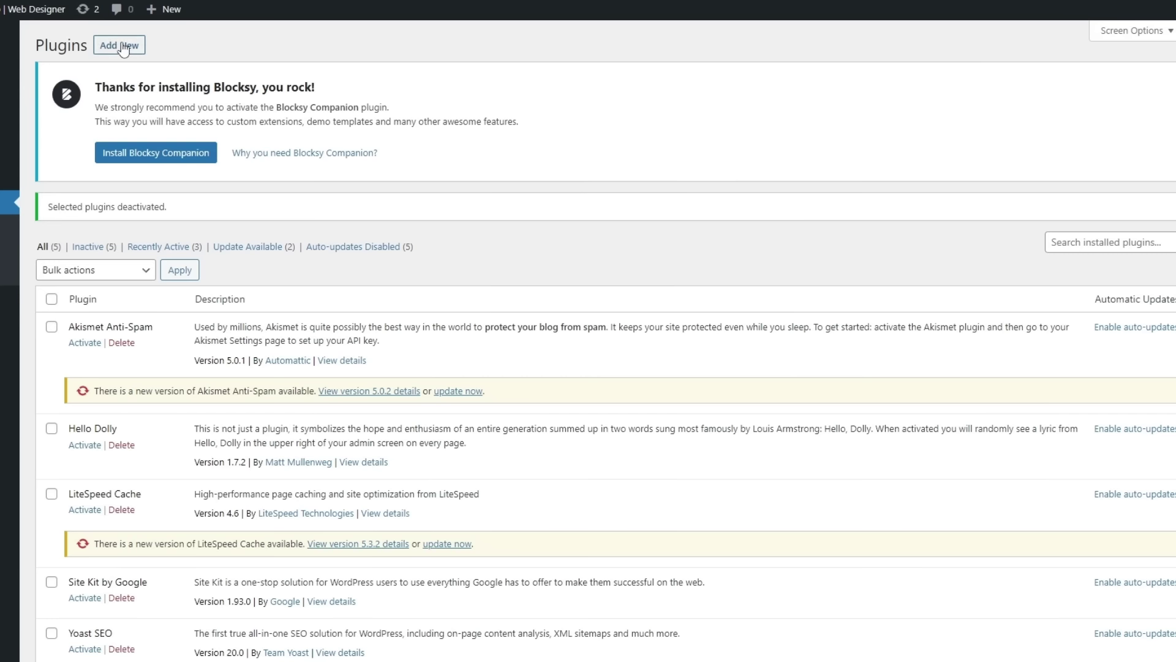
click(140, 50)
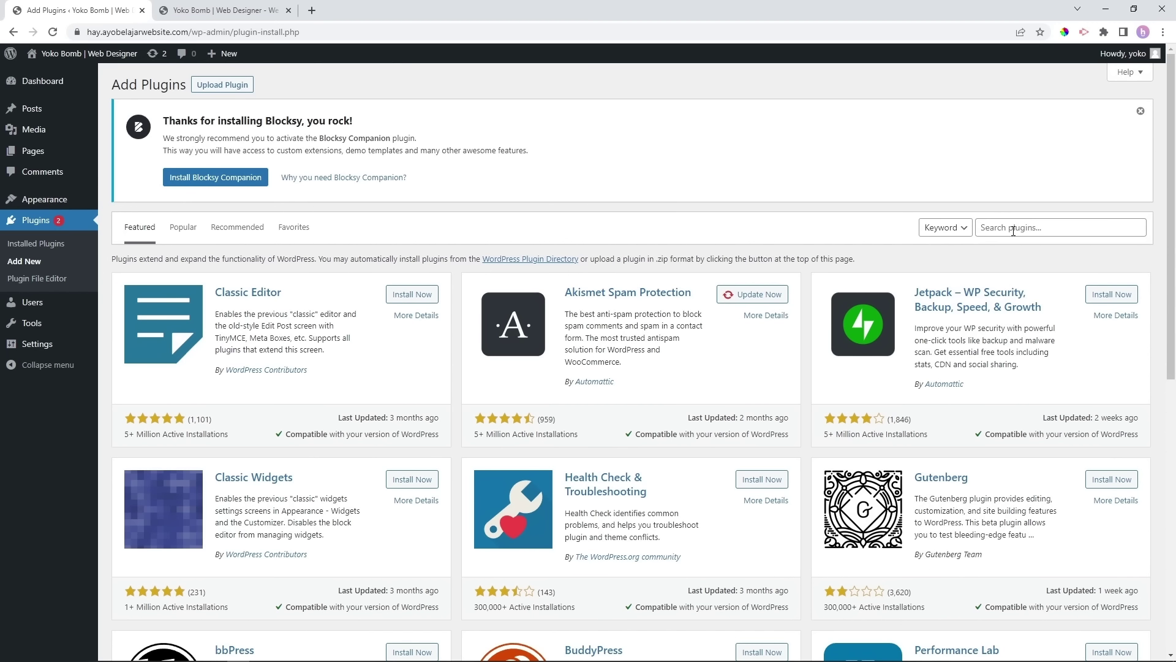
Search plugins for 'elementor', then install and activate Elementor Website Builder.
click(1013, 230)
text(el)
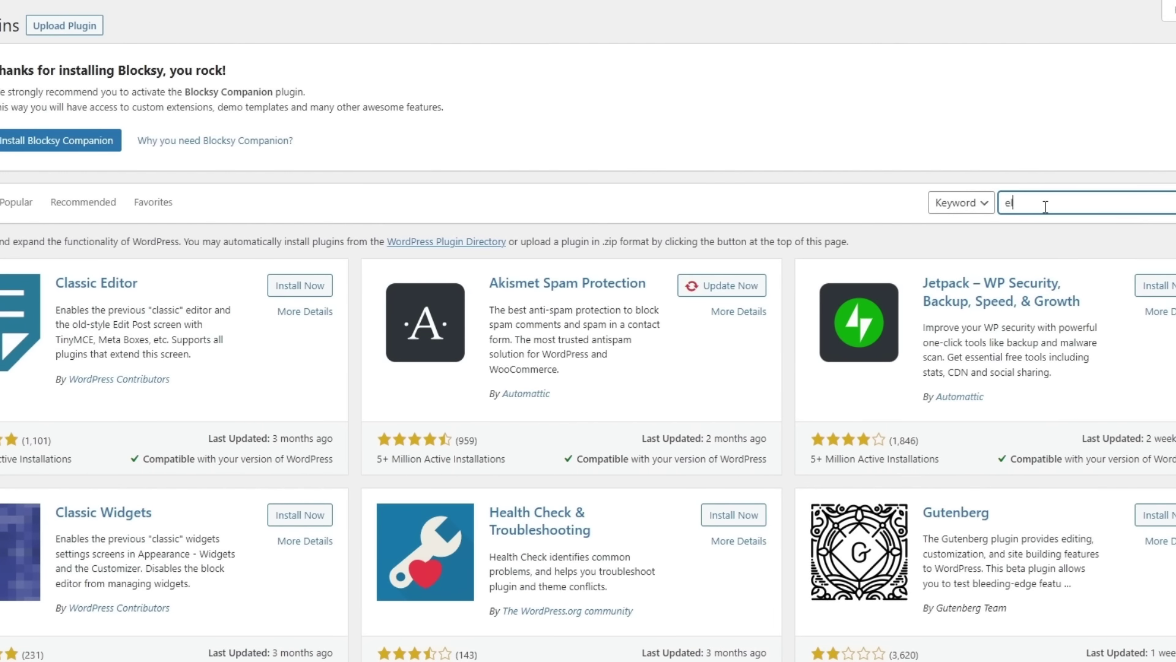
text(ementor)
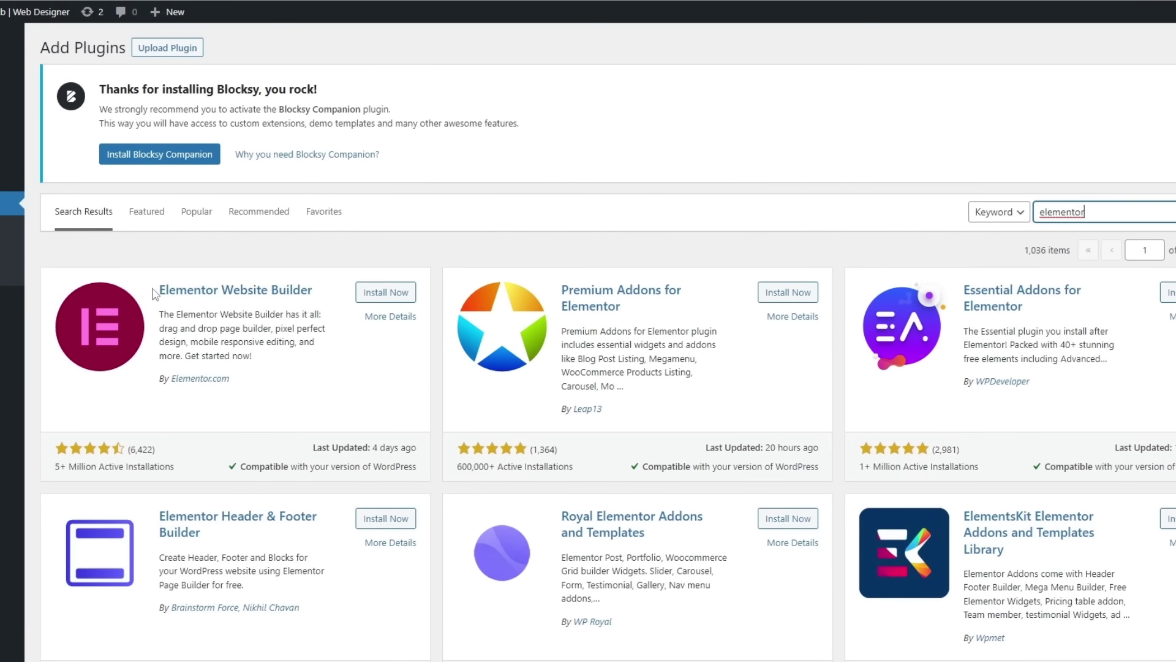
click(374, 294)
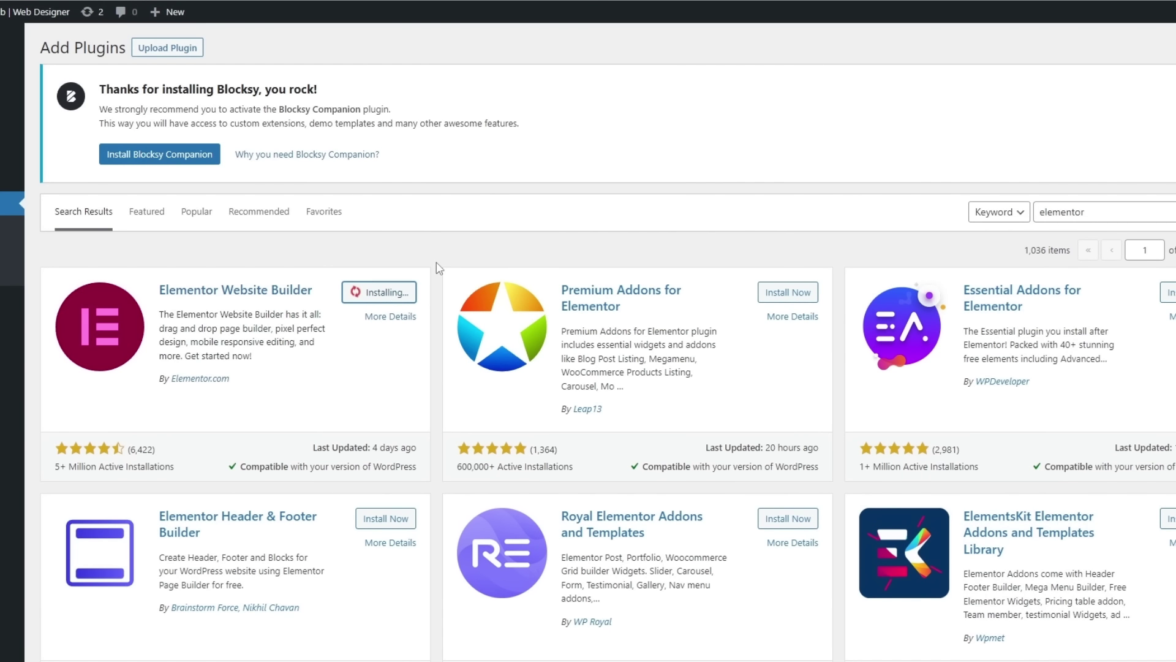
click(409, 299)
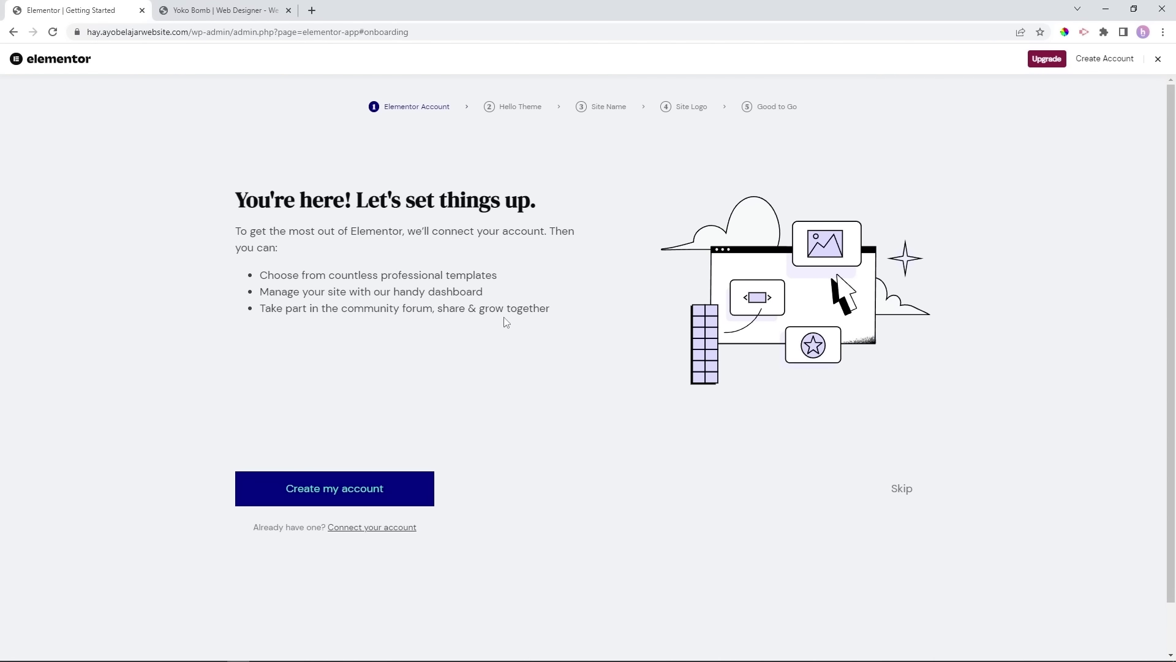
Skip the Account, Hello Theme, Site Name, Site Logo and Good to Go onboarding steps.
click(901, 491)
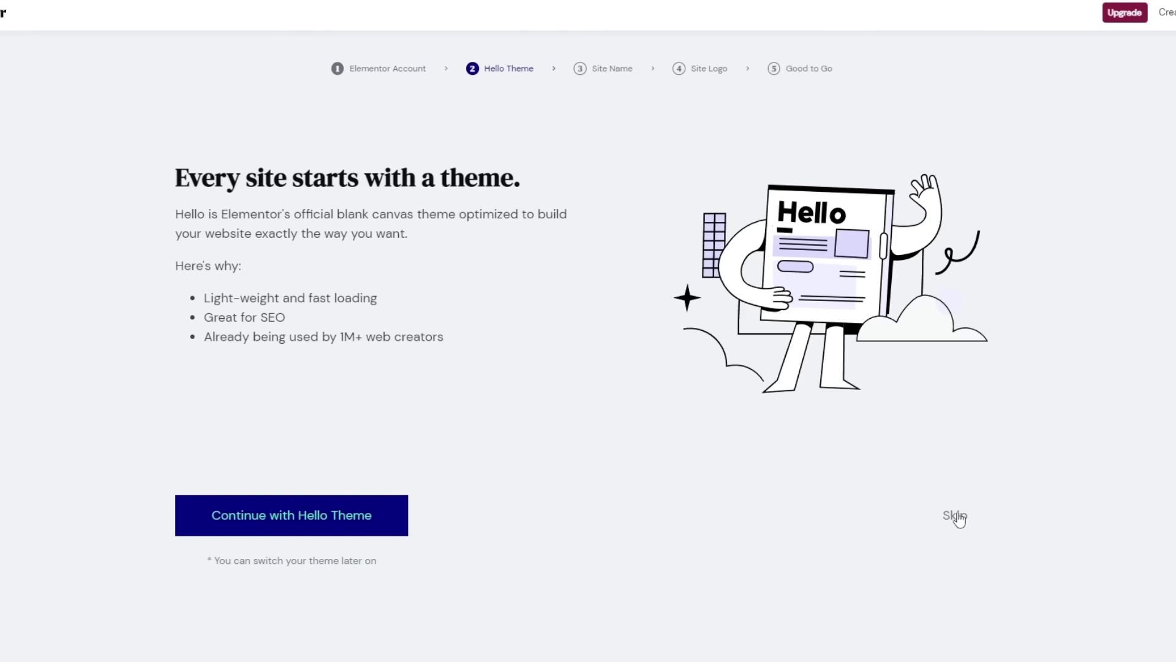
click(958, 516)
click(958, 517)
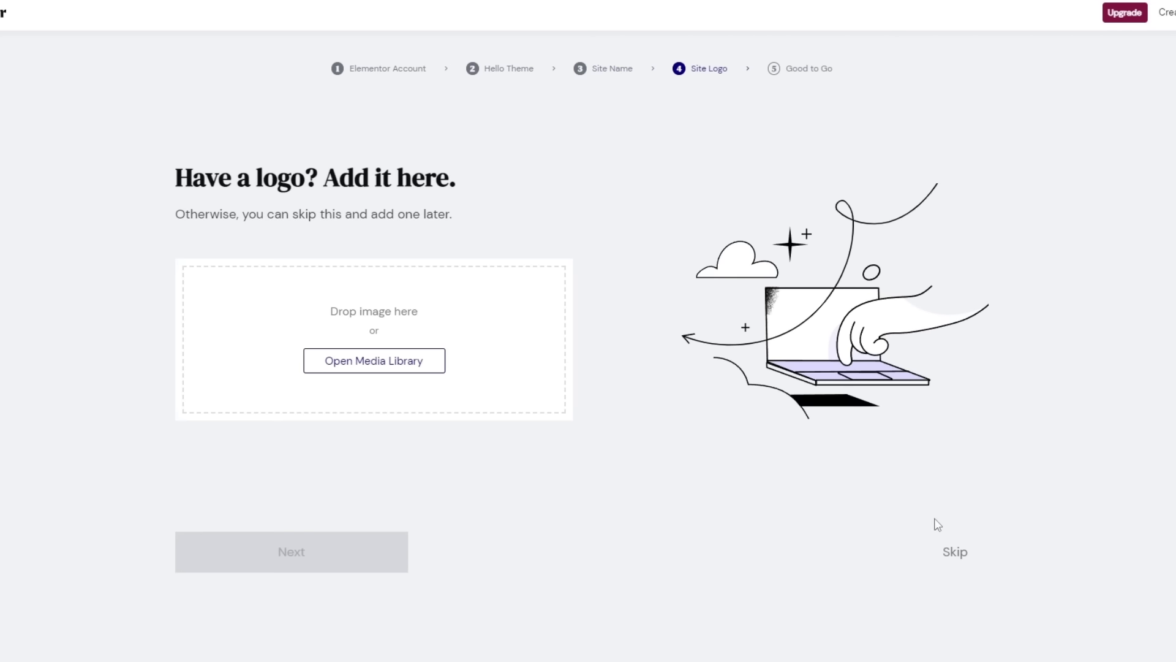
click(958, 554)
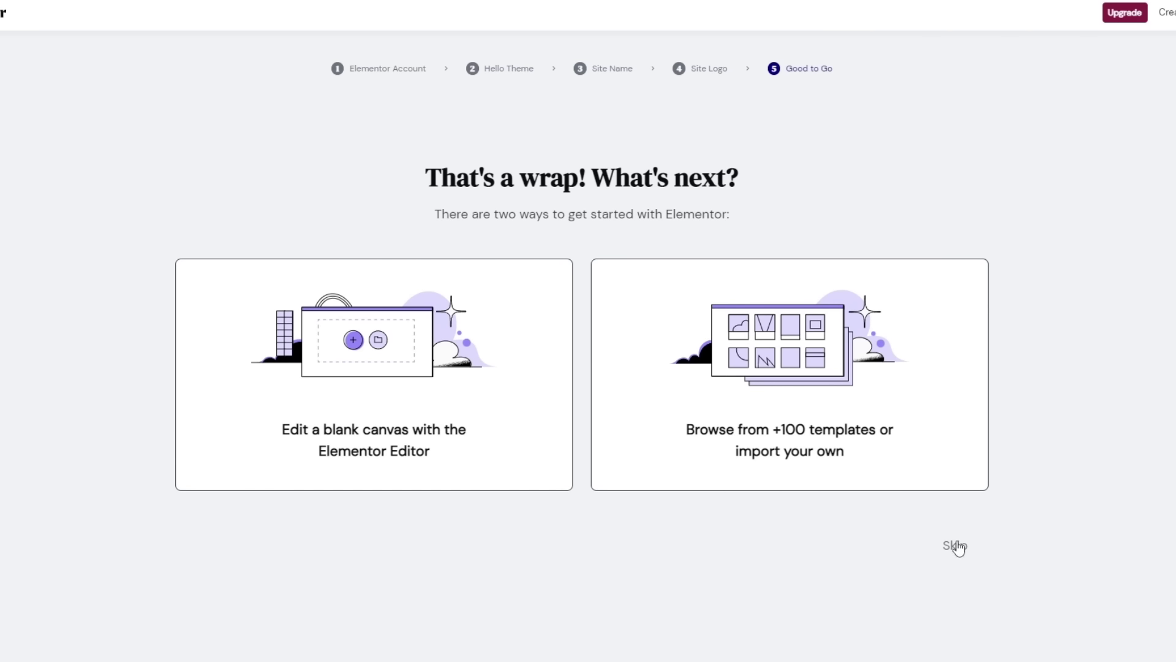
click(956, 546)
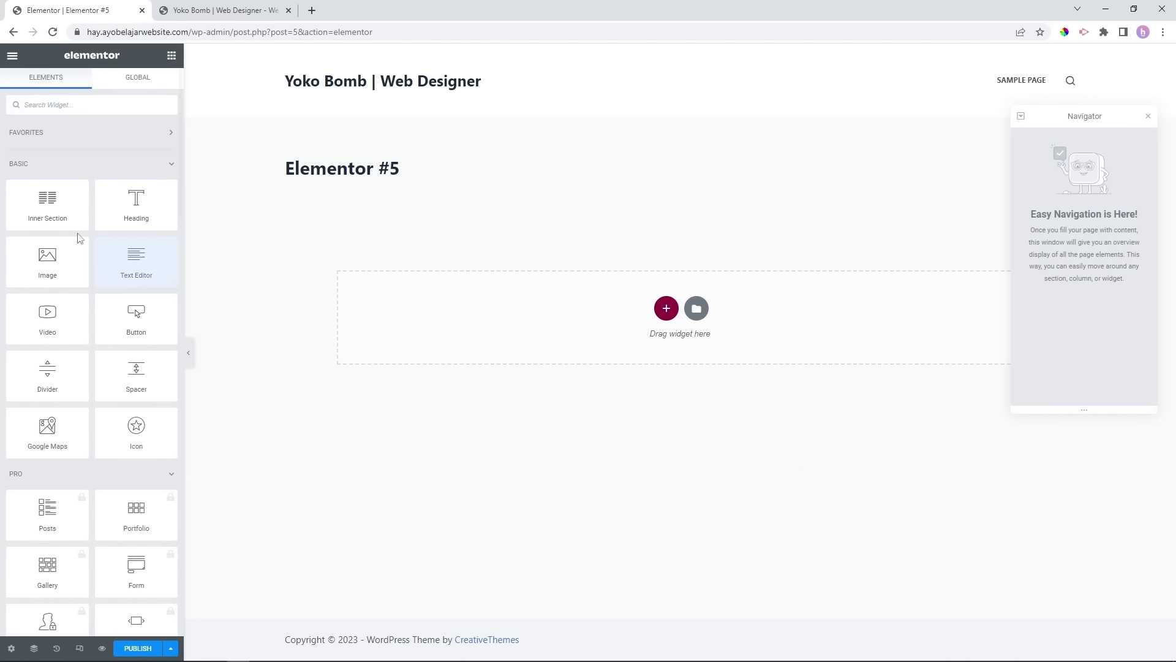
Exit the Elementor editor choosing Decide Later, dismiss the welcome tour, and return to Pages.
click(13, 56)
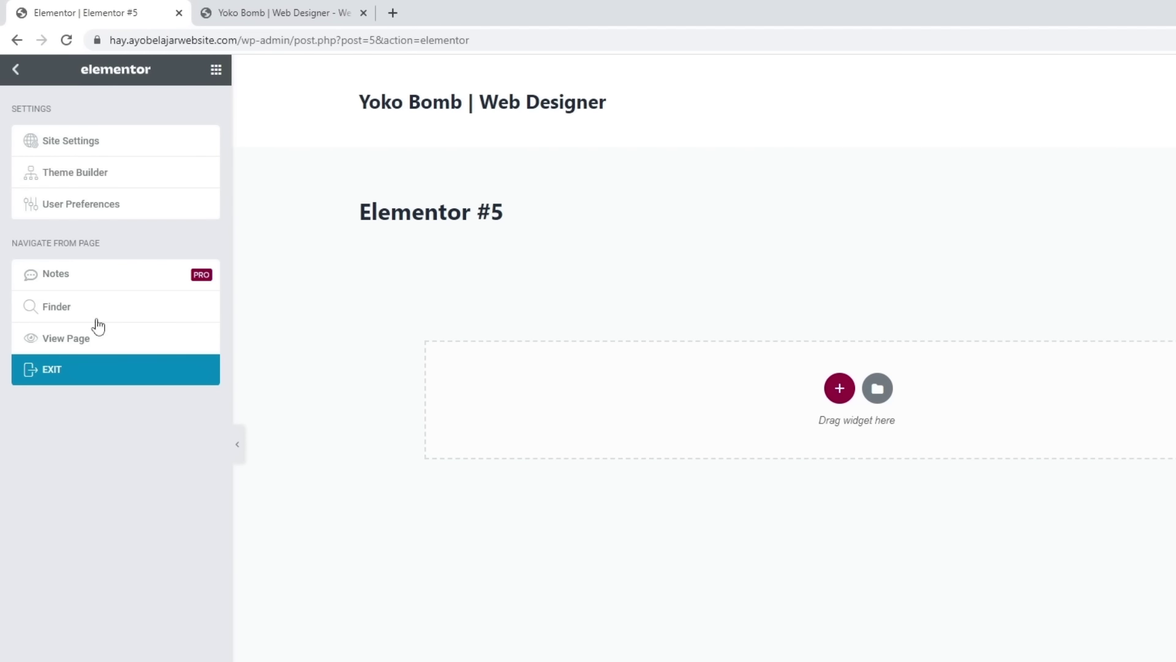
click(85, 378)
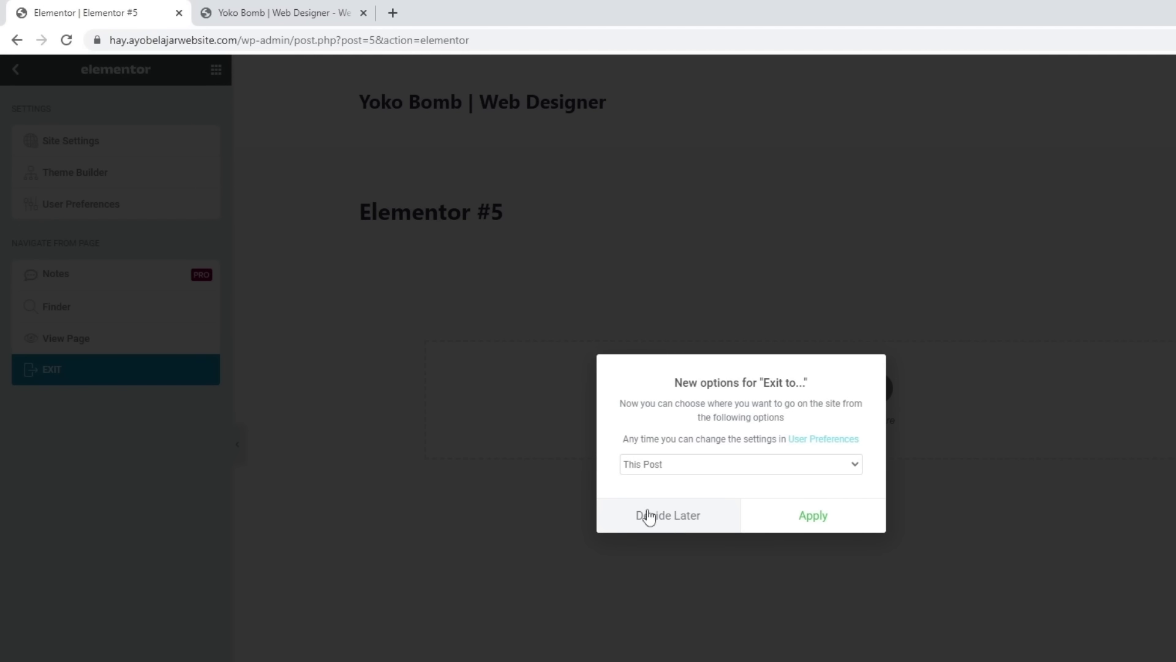
click(677, 526)
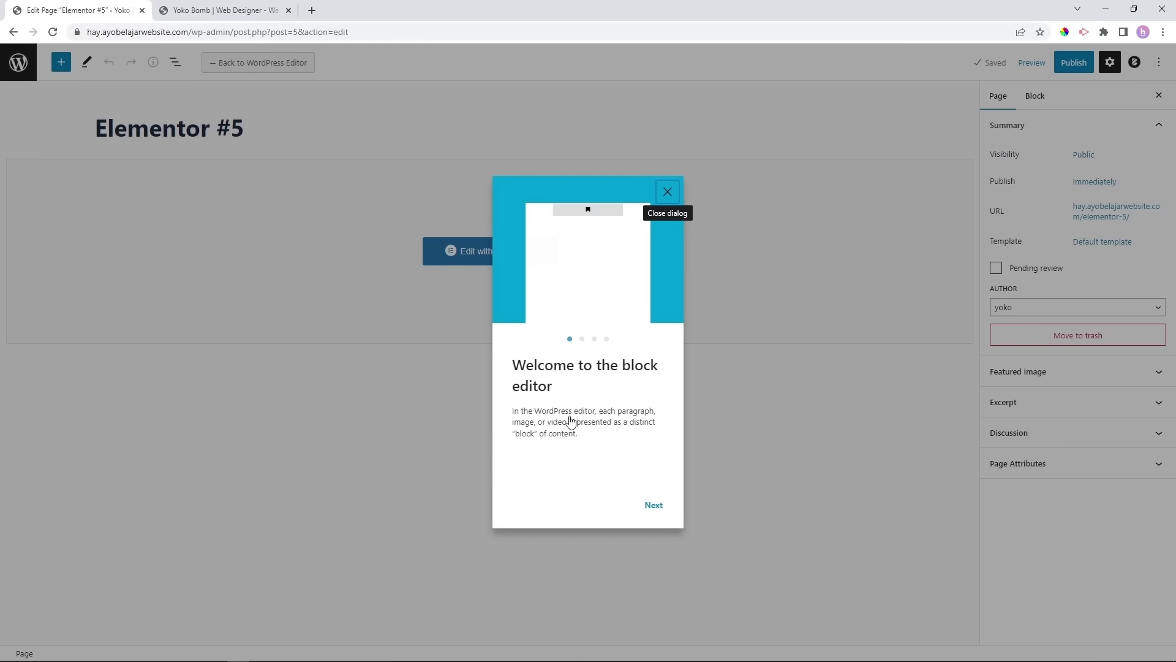
click(667, 192)
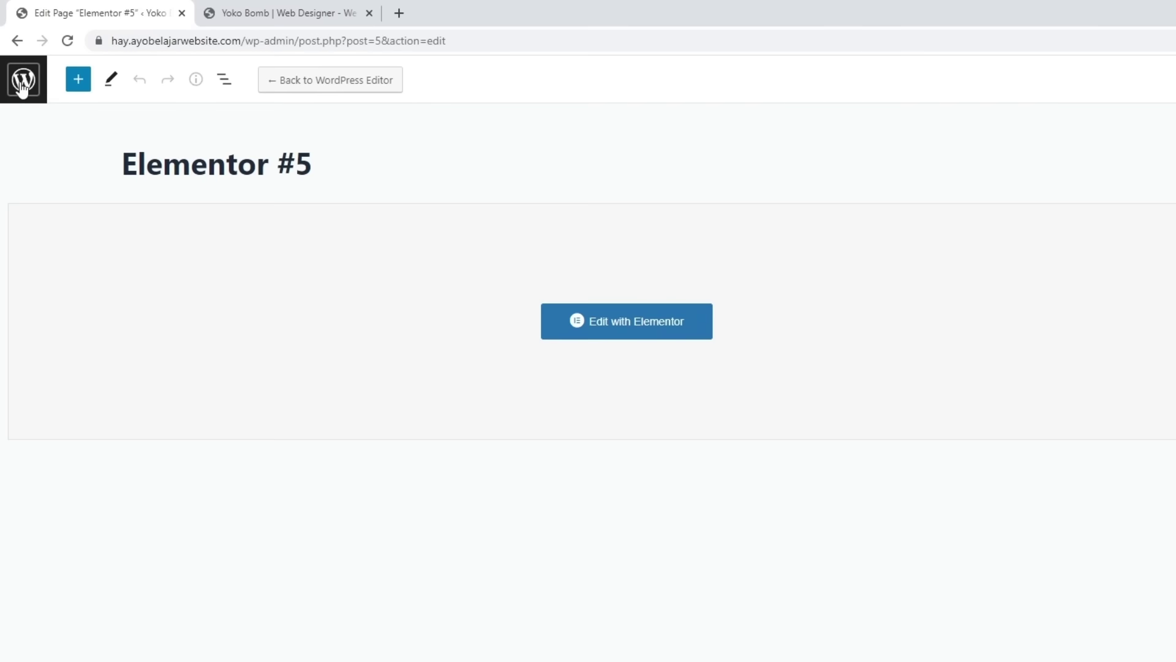
click(19, 62)
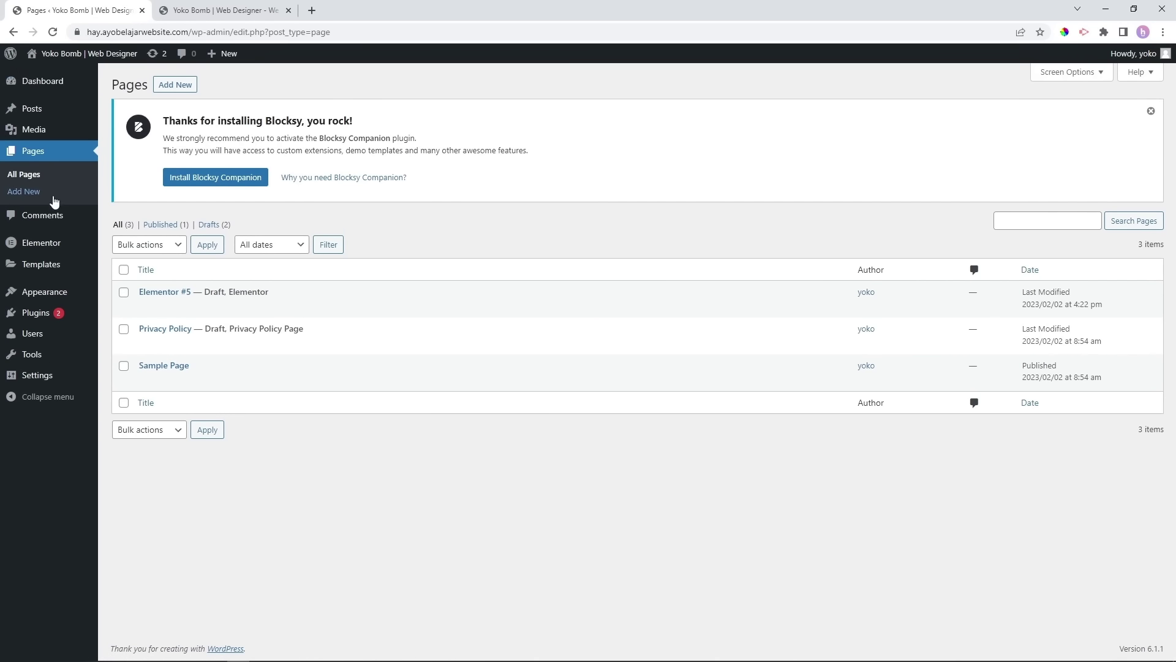
Search the plugin directory for 'safe S', fixing the typo to 'safe'.
mouse_move(25, 321)
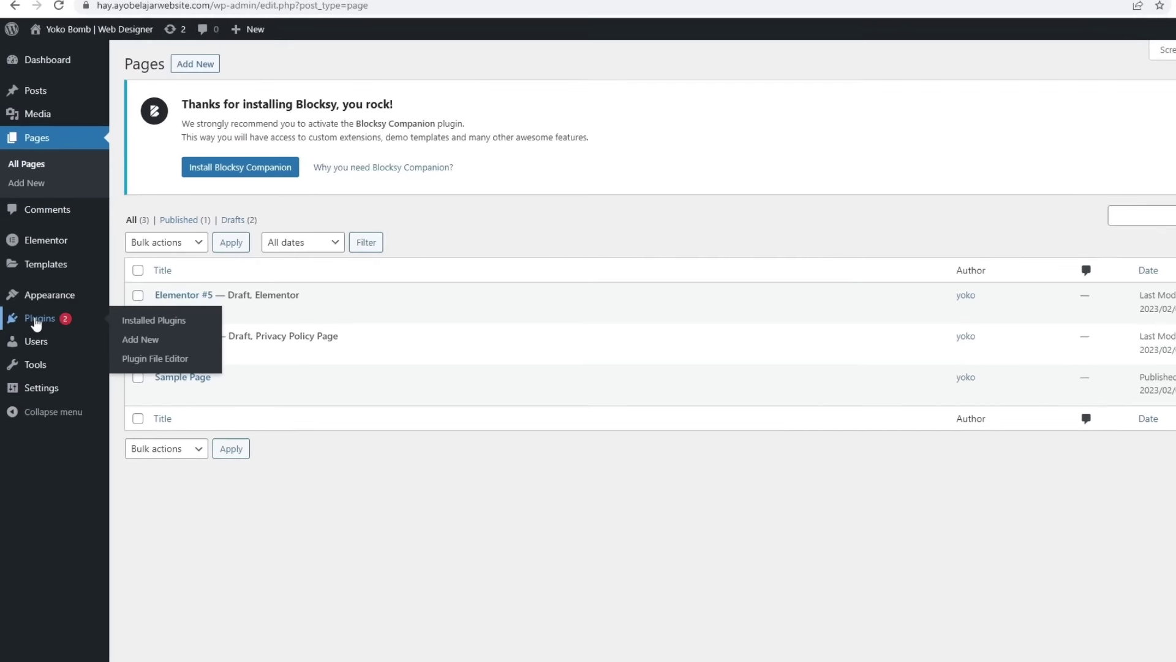
click(165, 347)
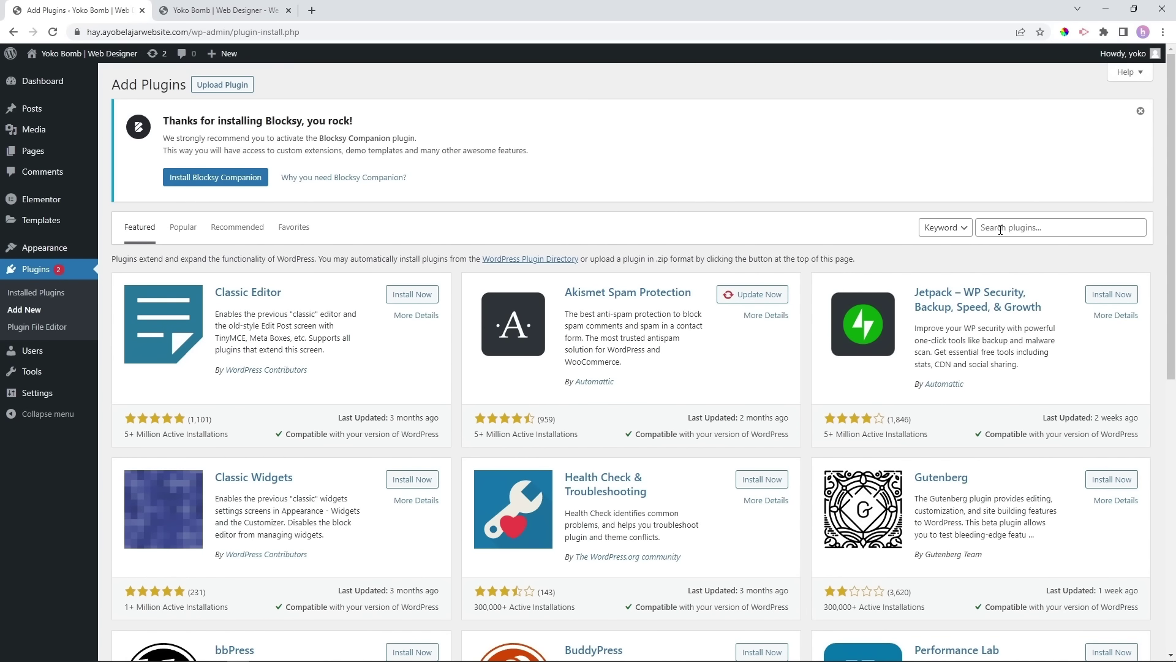
click(1001, 229)
text(save)
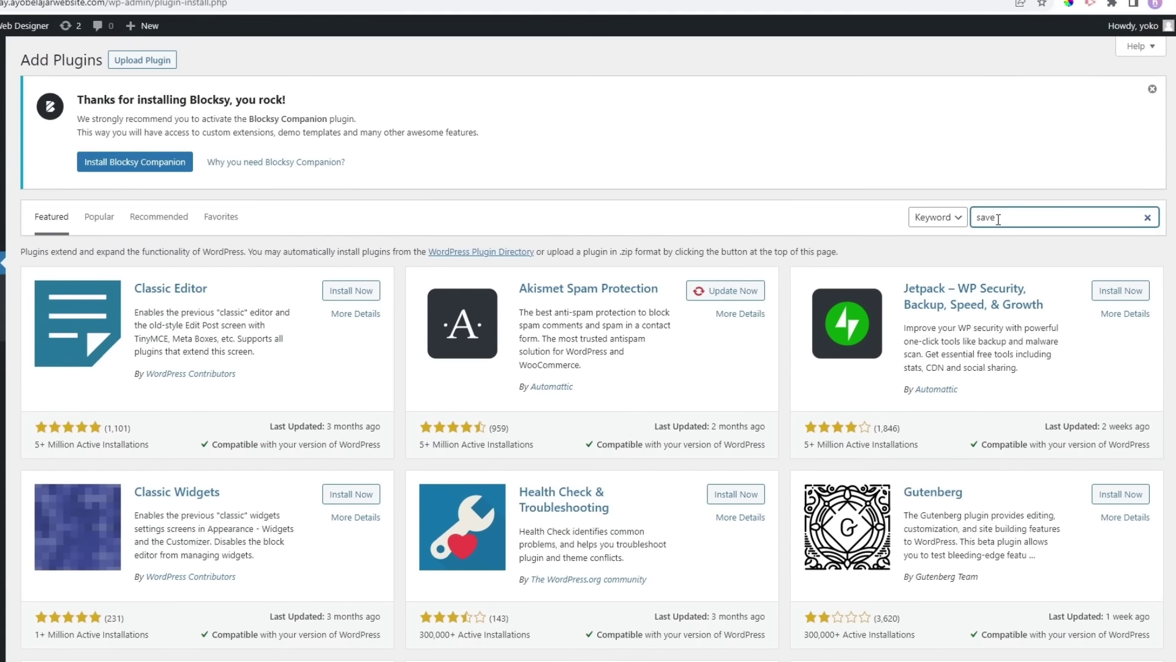
text( SVG)
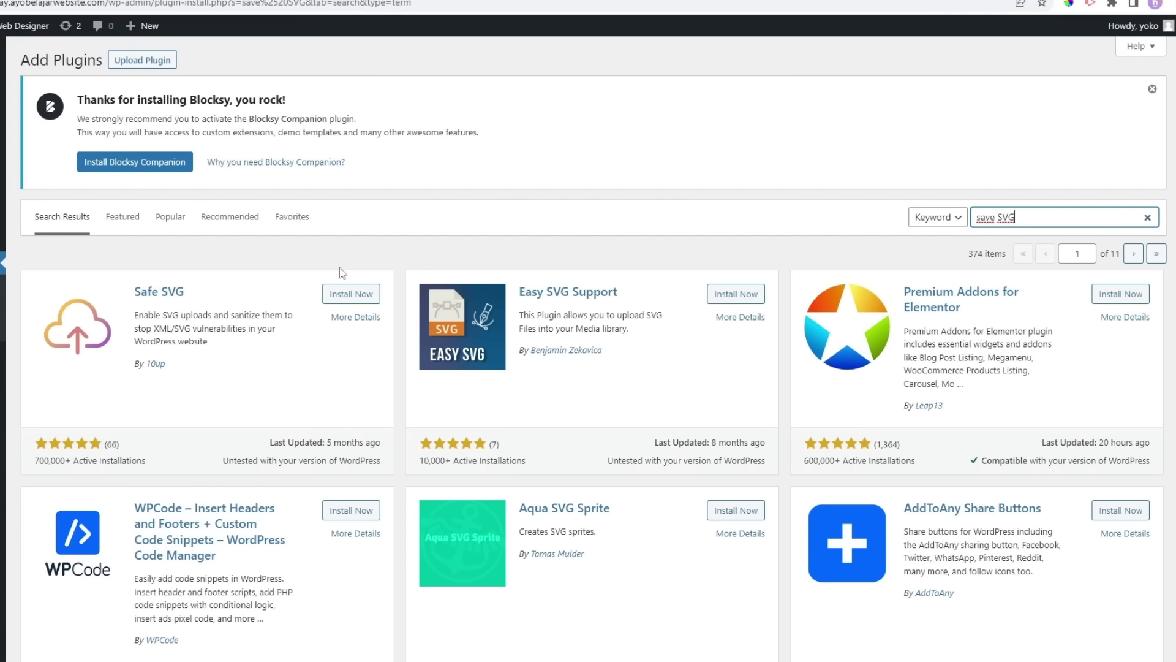
click(991, 219)
key(Delete)
text(f)
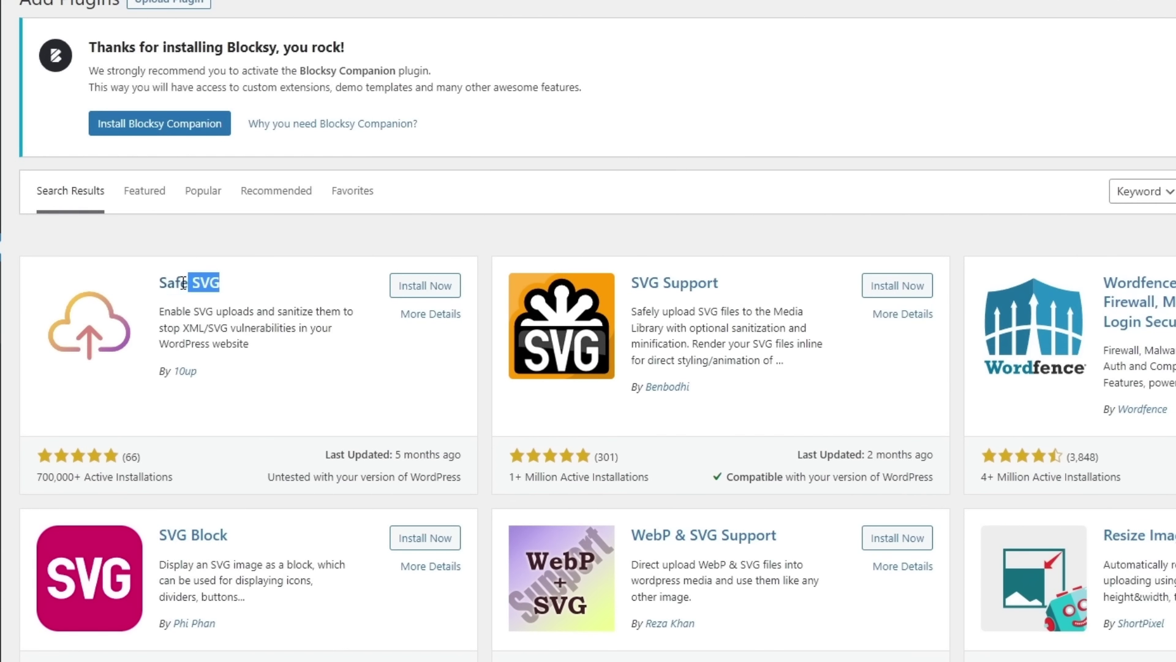
Install the Safe SVG plugin from the search results.
triple_click(205, 301)
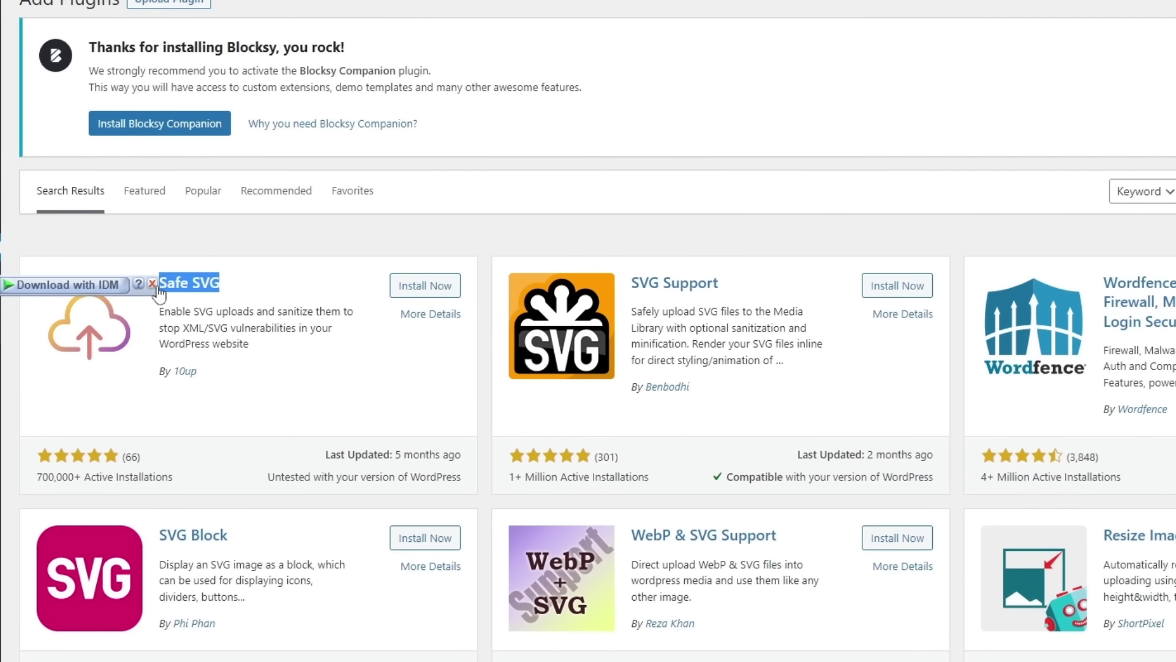
click(277, 280)
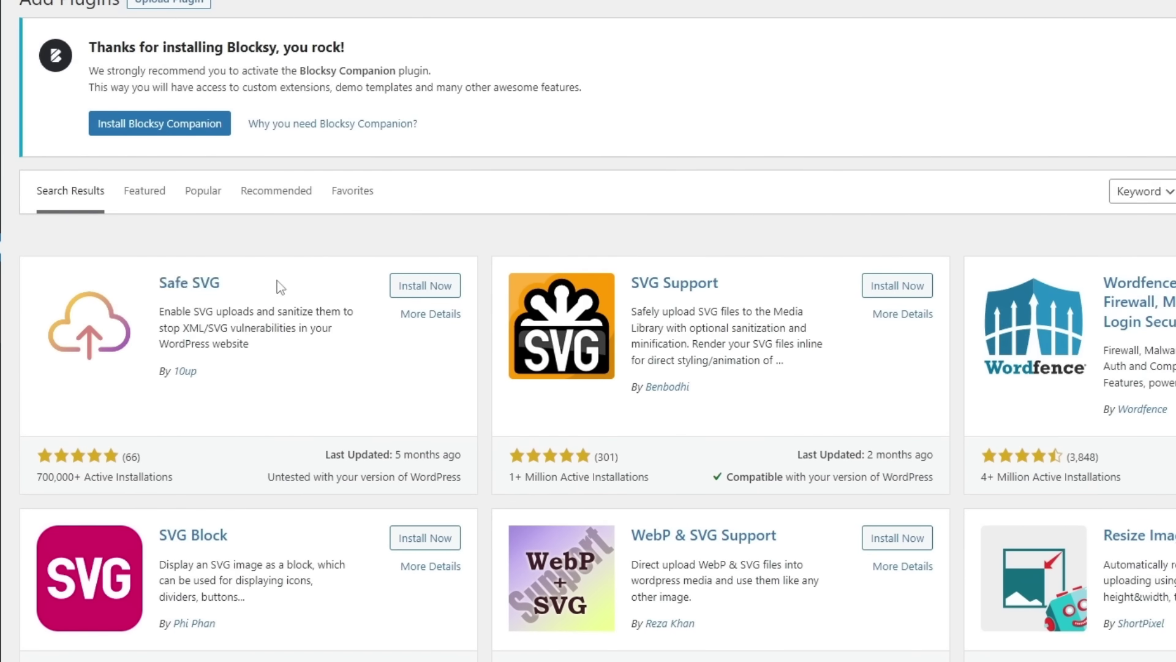
click(426, 293)
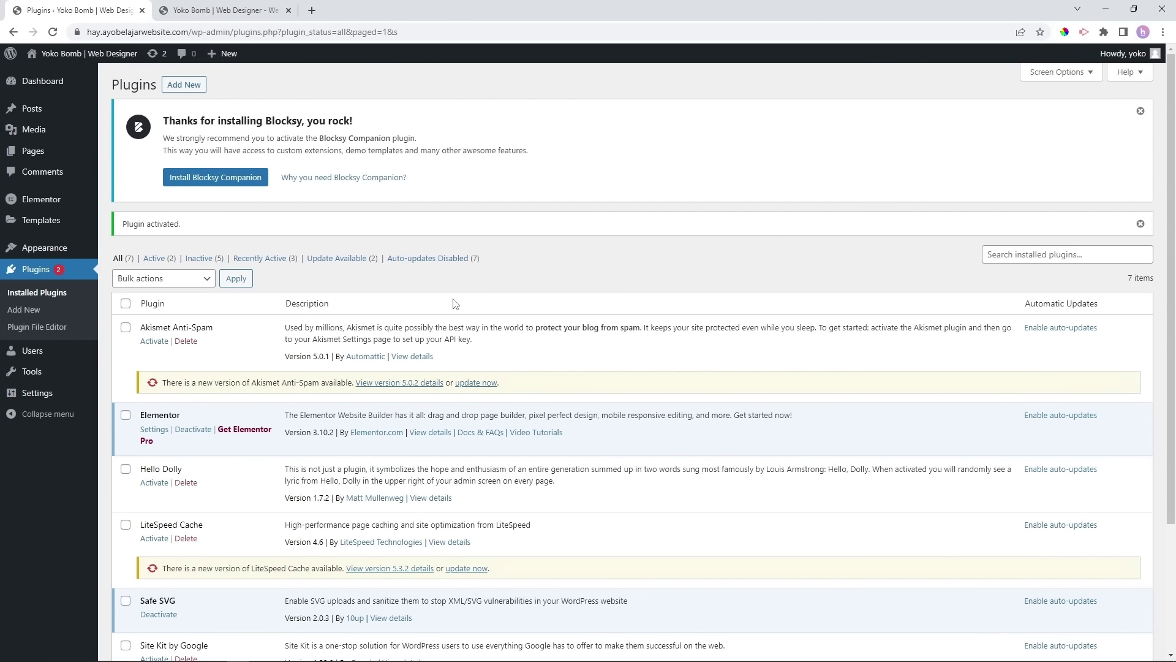
Scroll through the installed plugins list, then switch to the Pinterest tab.
scroll(630, 434, down, 2)
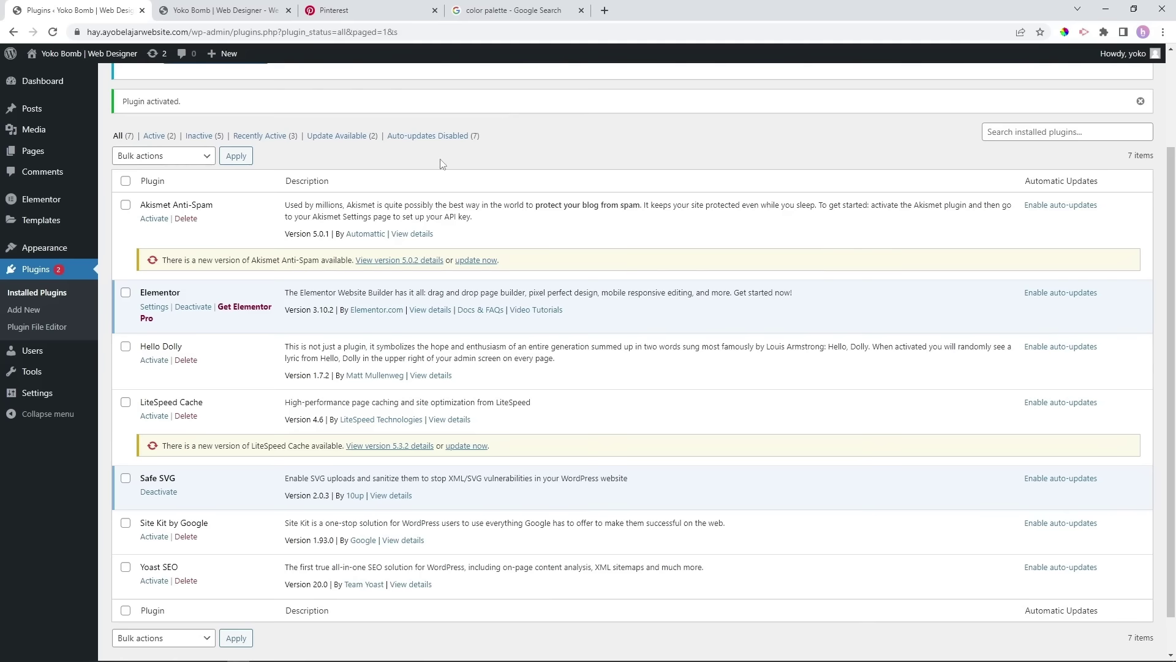
scroll(710, 230, up, 2)
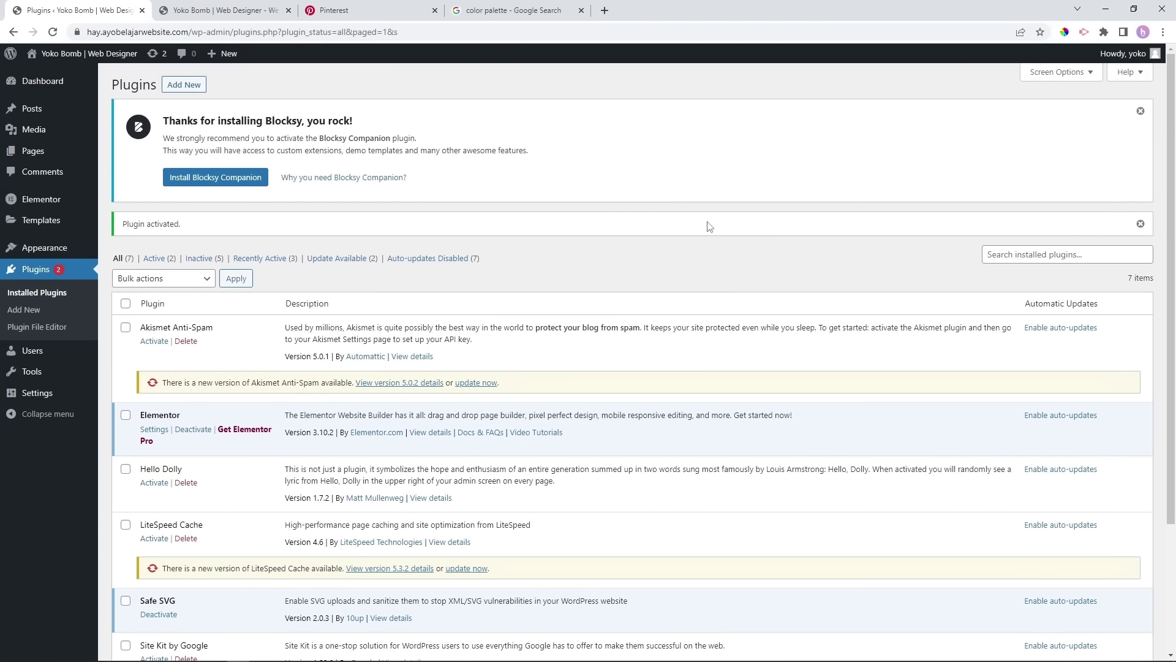
click(397, 8)
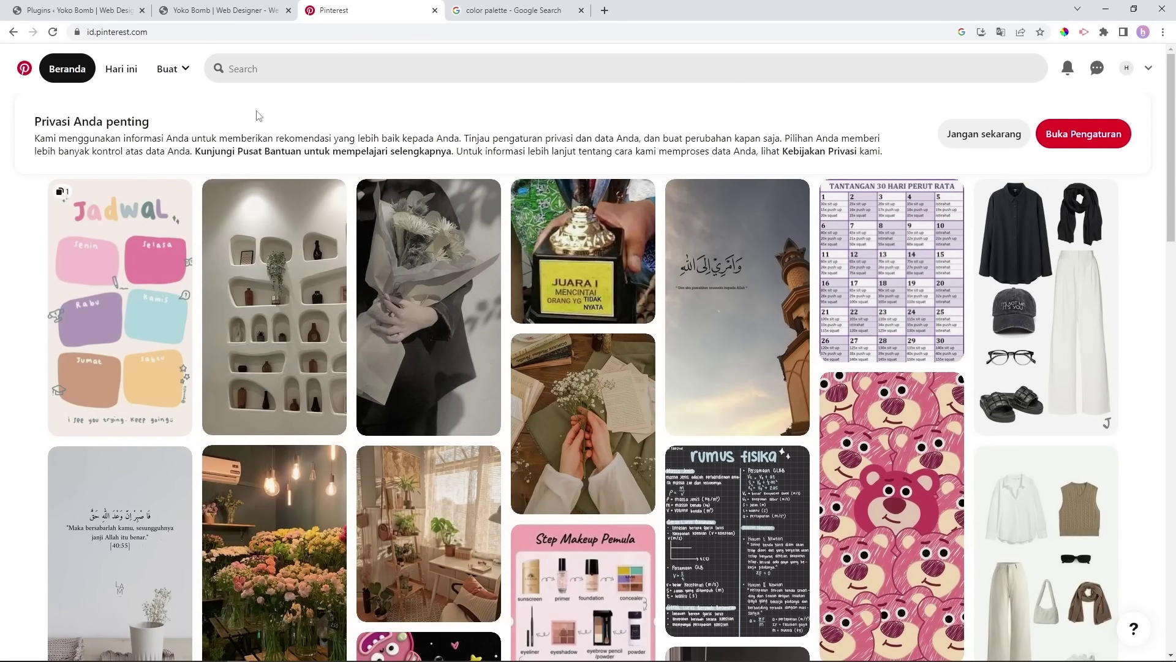
Search Pinterest for 'web design' and scroll through the results.
click(251, 69)
text(w)
text(eb)
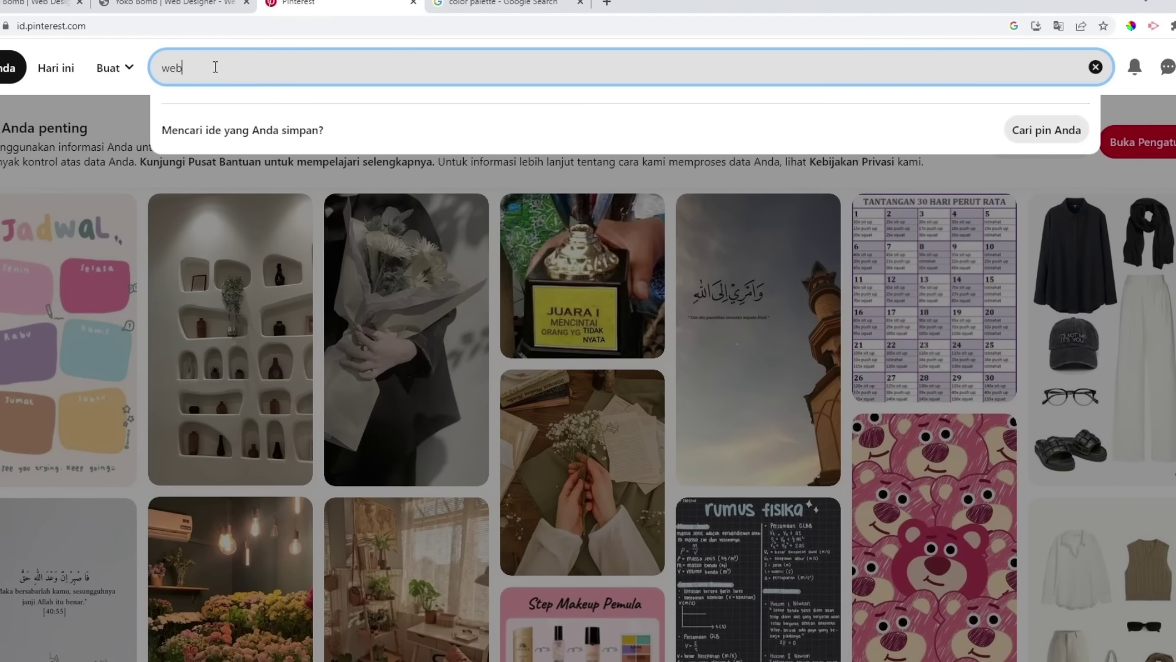
text( desi)
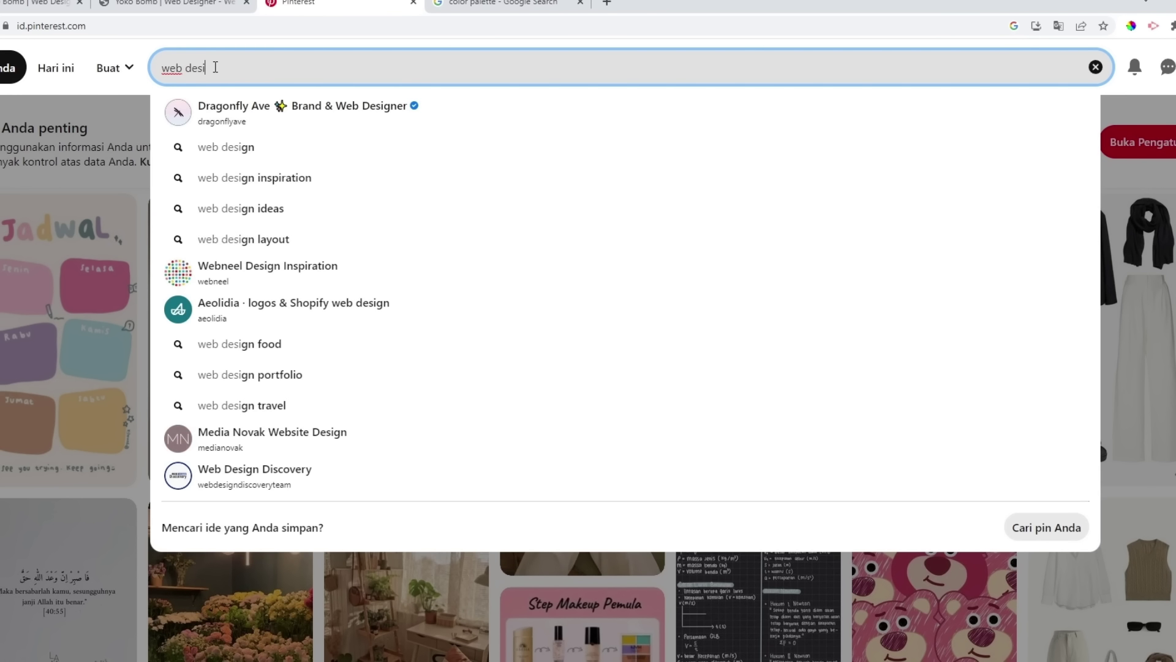
text(gn)
key(Return)
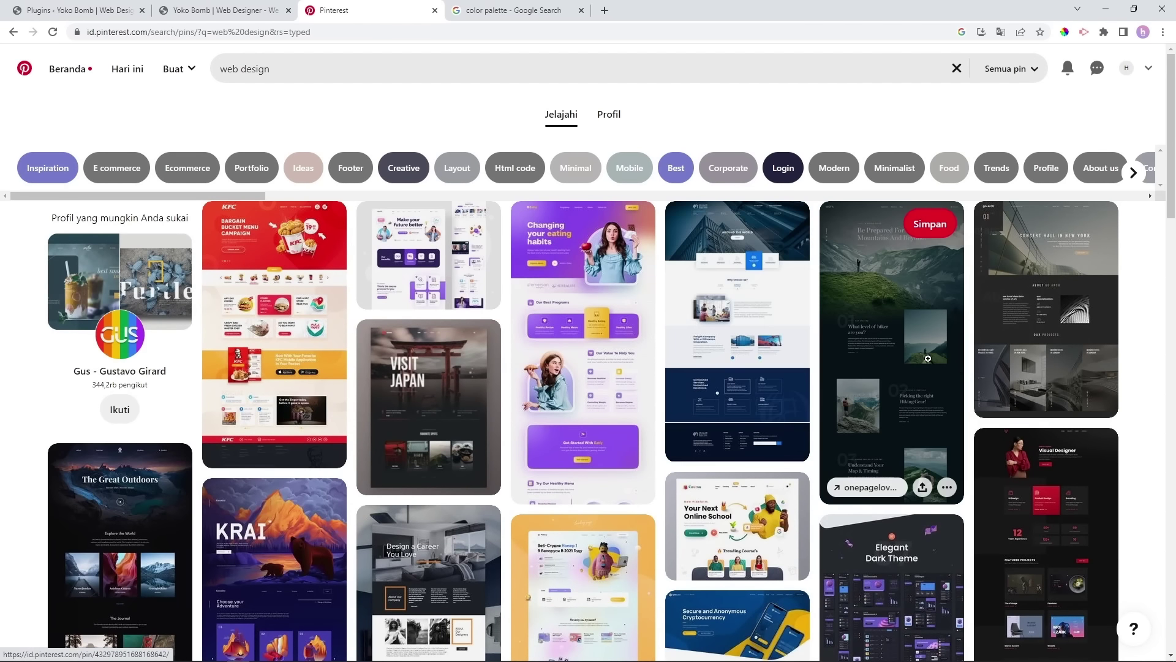
scroll(1053, 368, down, 2)
scroll(1053, 367, down, 4)
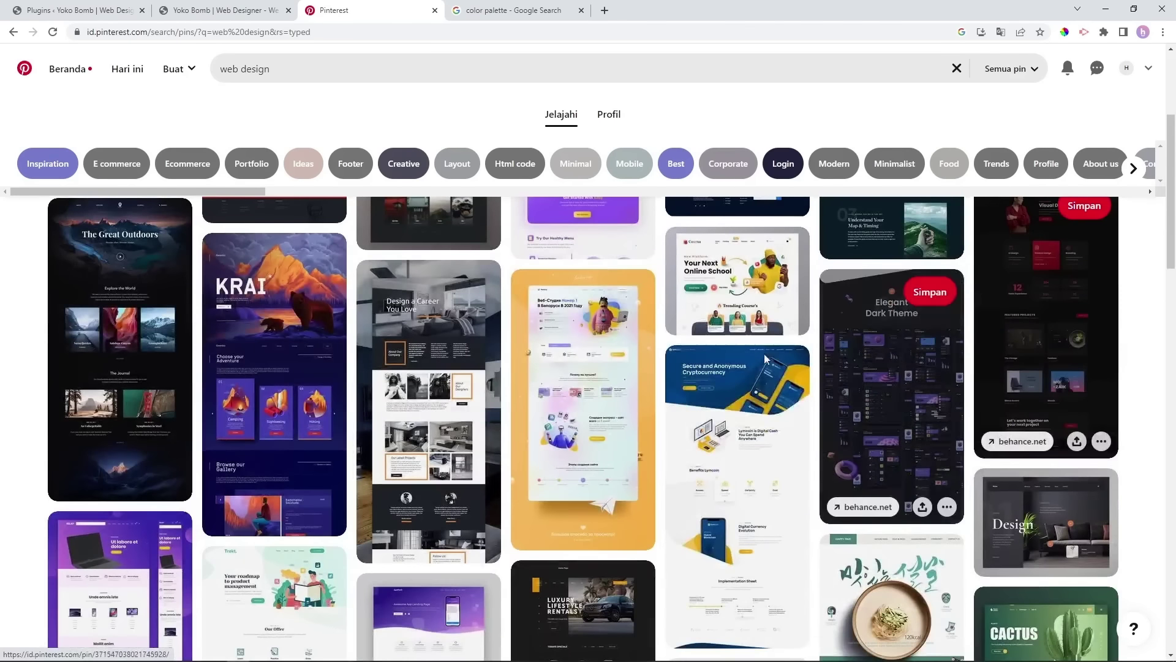
scroll(728, 372, down, 2)
scroll(276, 398, down, 5)
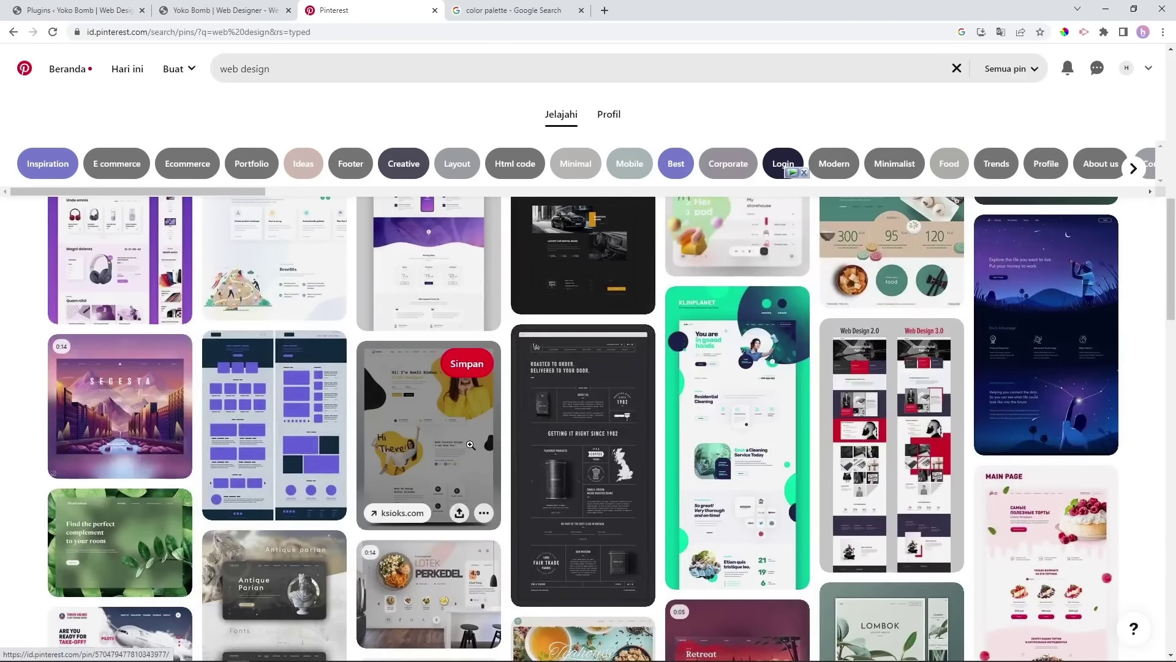
scroll(891, 479, down, 2)
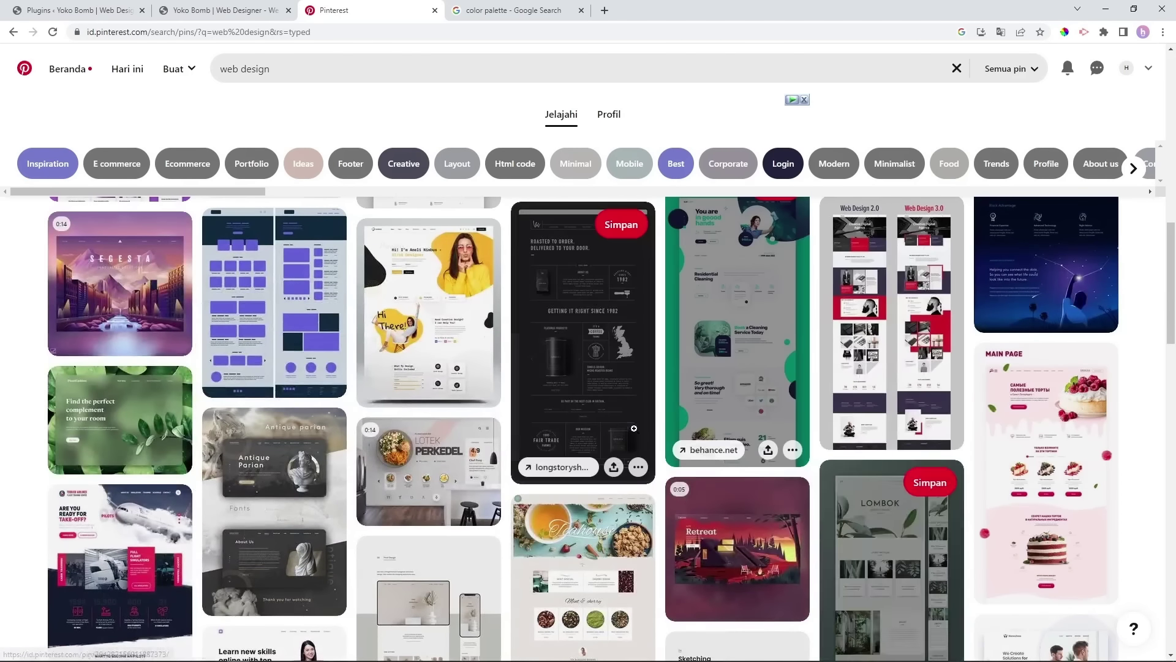
scroll(471, 419, down, 1)
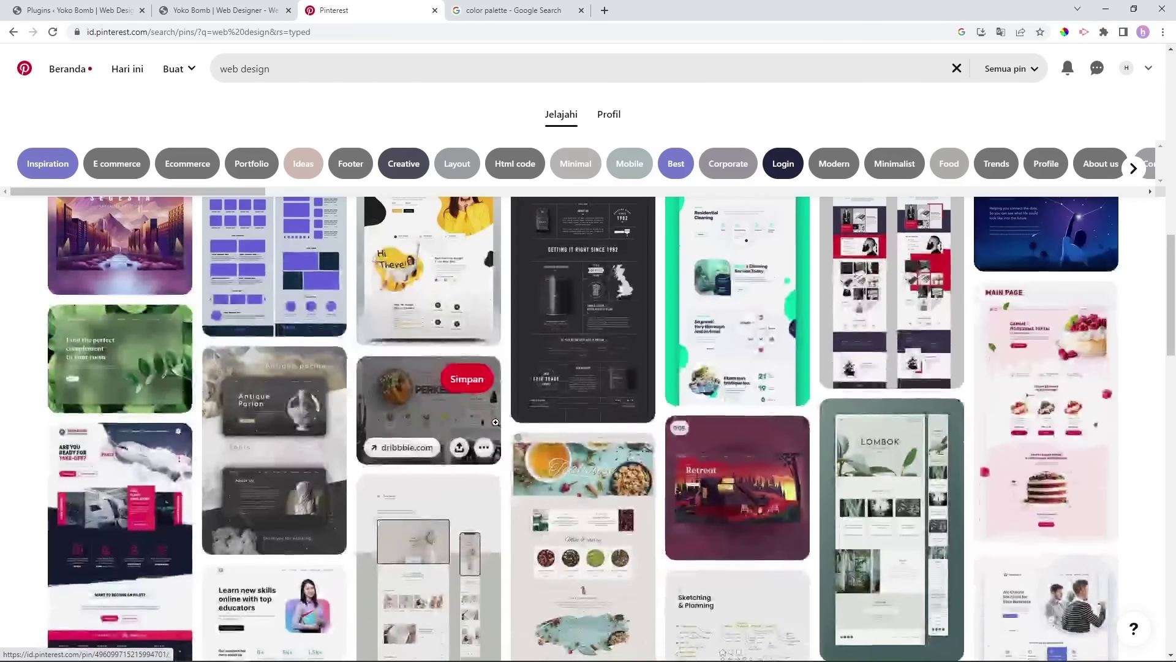
scroll(392, 355, up, 2)
Look at the CV Portfolio, I'm Obito and Teeno pins, then go to the 'color palette' Google results.
click(392, 354)
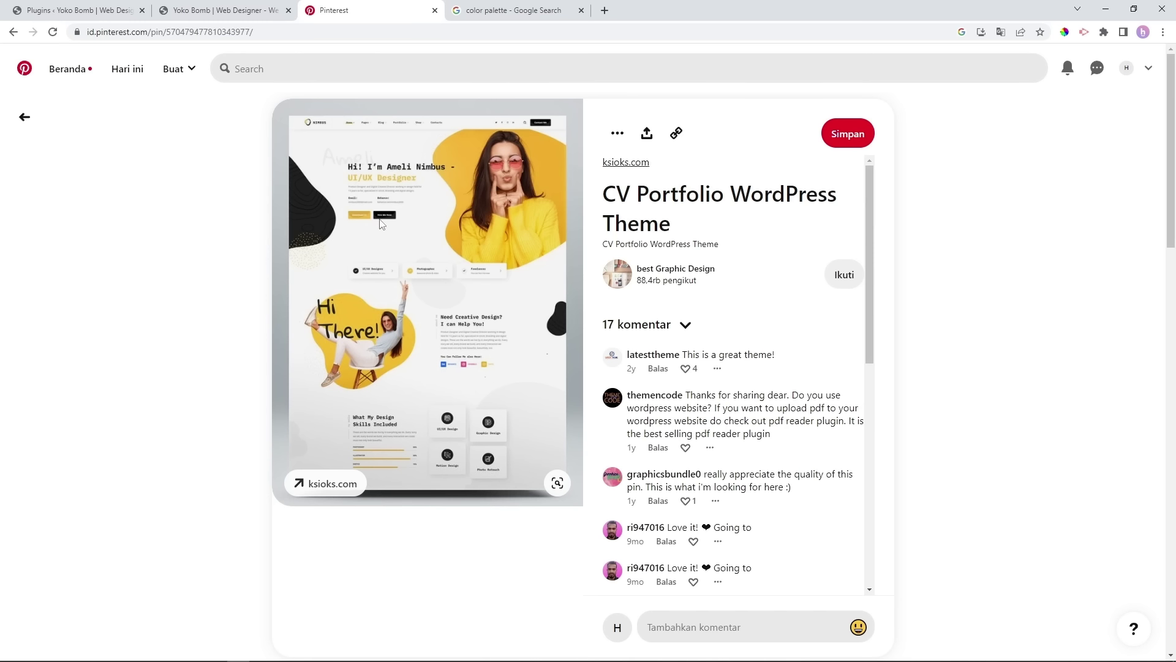
scroll(490, 512, down, 3)
scroll(487, 506, down, 10)
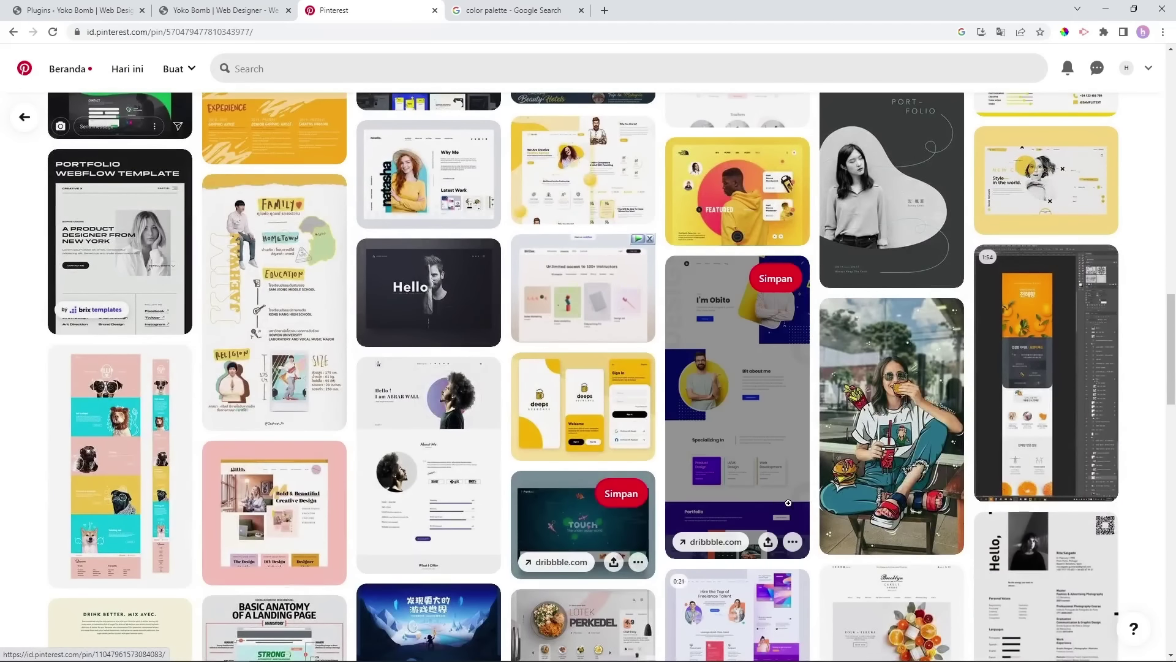
click(719, 407)
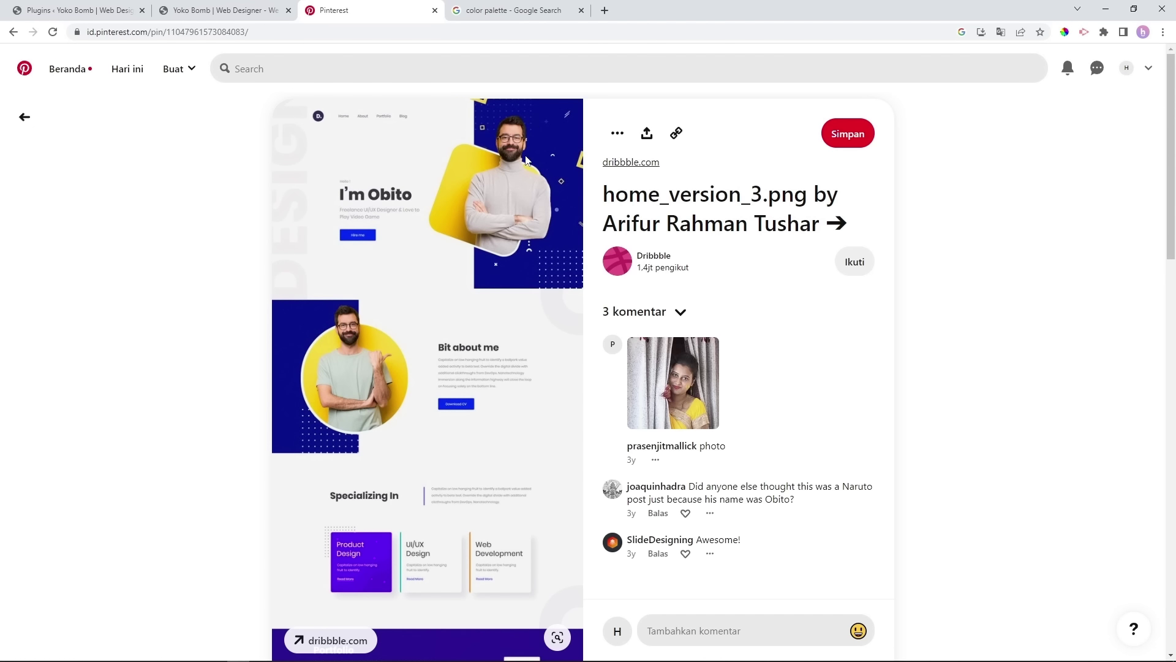
click(1041, 238)
scroll(1043, 276, down, 2)
click(1045, 304)
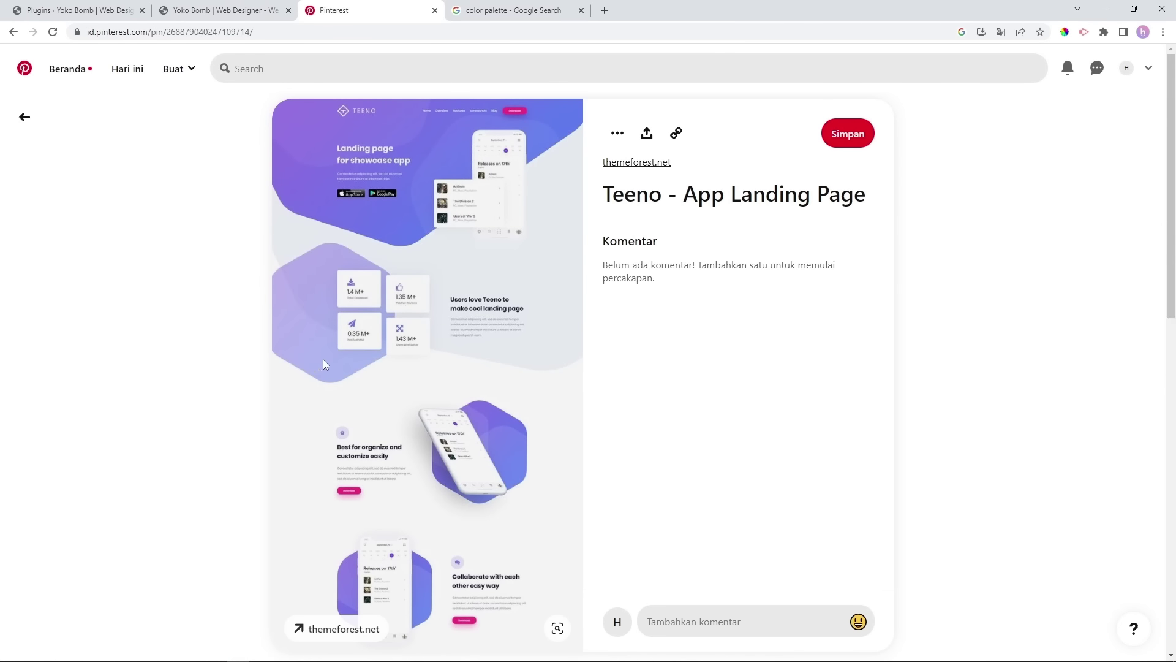
click(1079, 338)
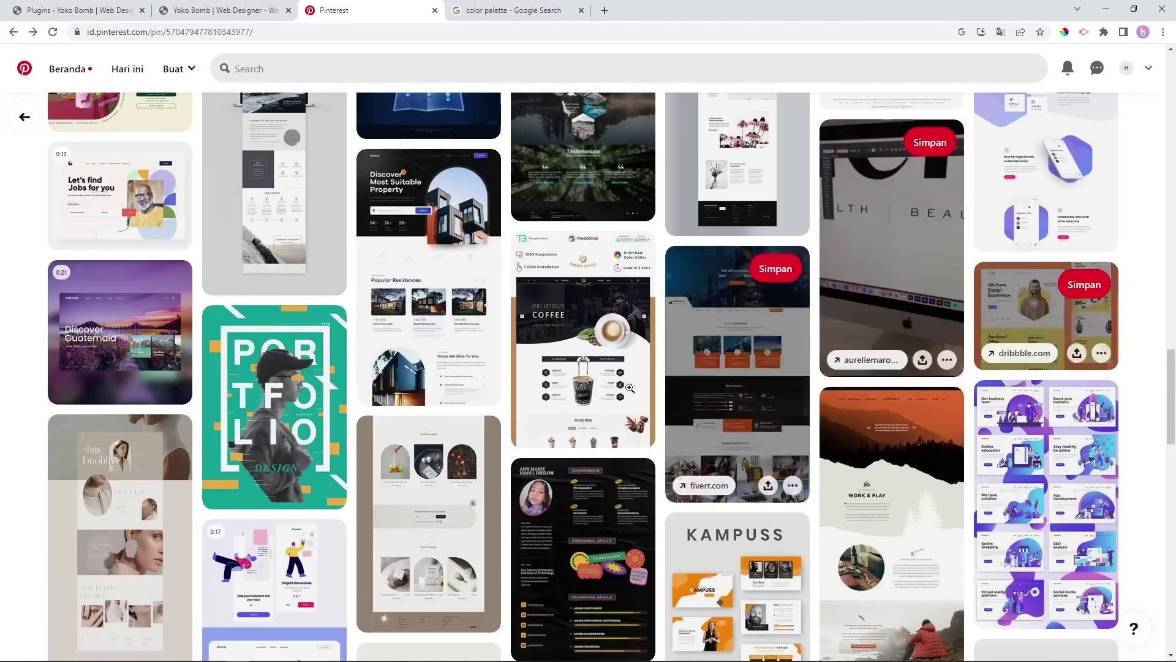
scroll(630, 388, down, 5)
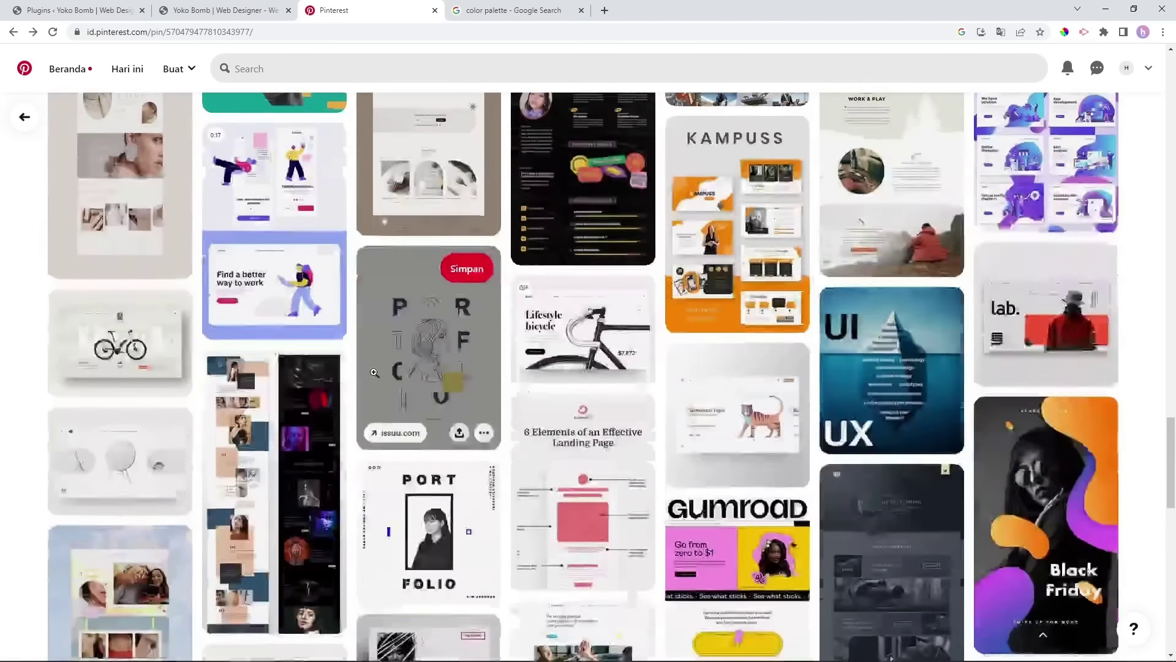
scroll(374, 372, down, 3)
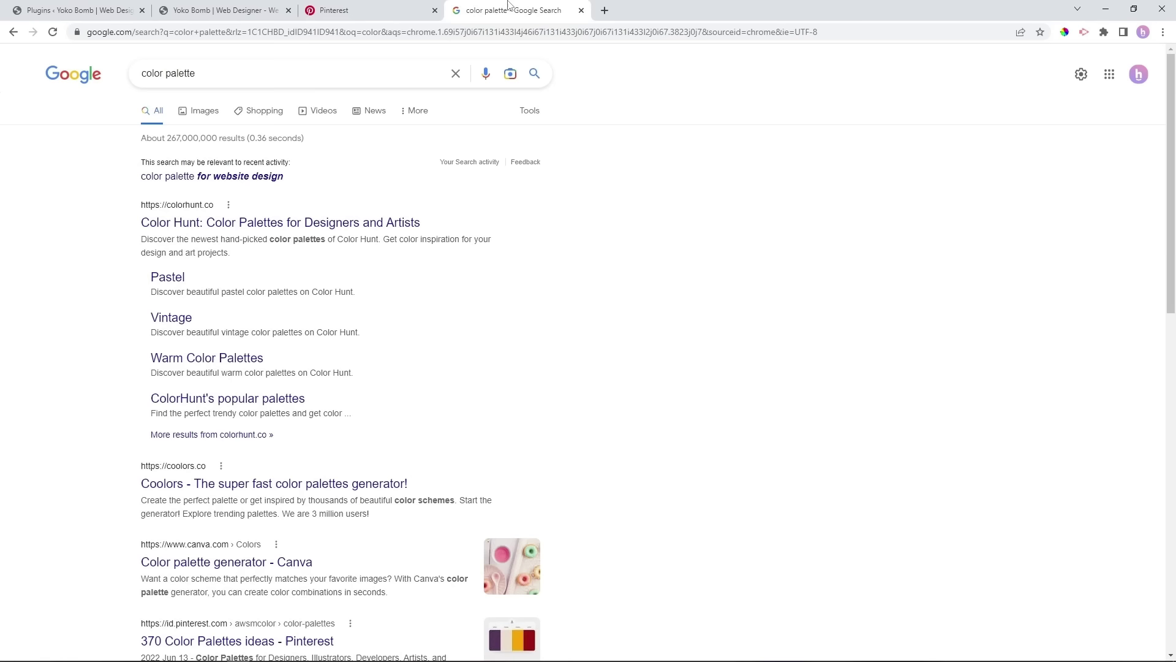
click(506, 10)
Open the Color Hunt site from the Google results and scroll its palettes.
drag(214, 75, 133, 76)
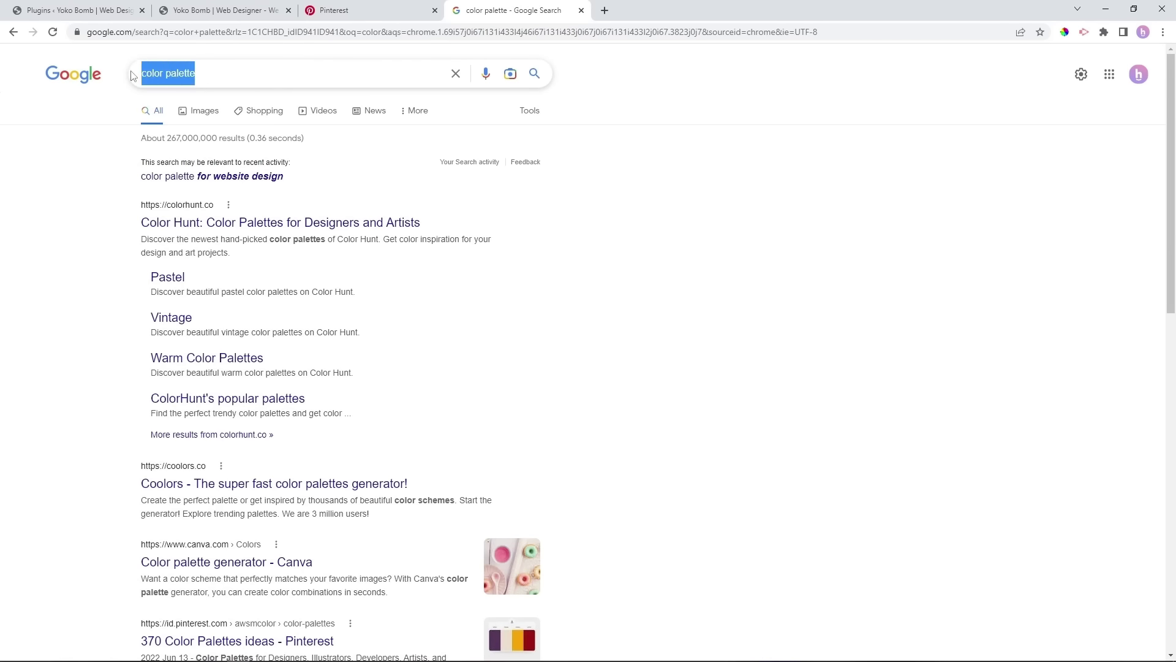
click(97, 210)
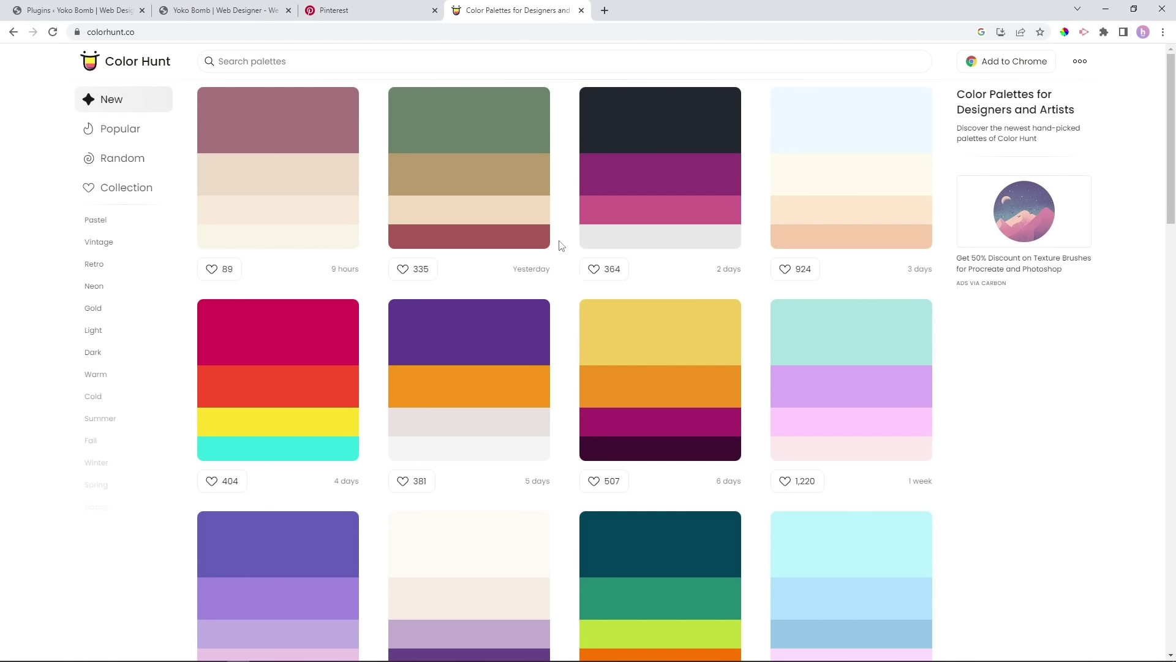
scroll(567, 234, down, 9)
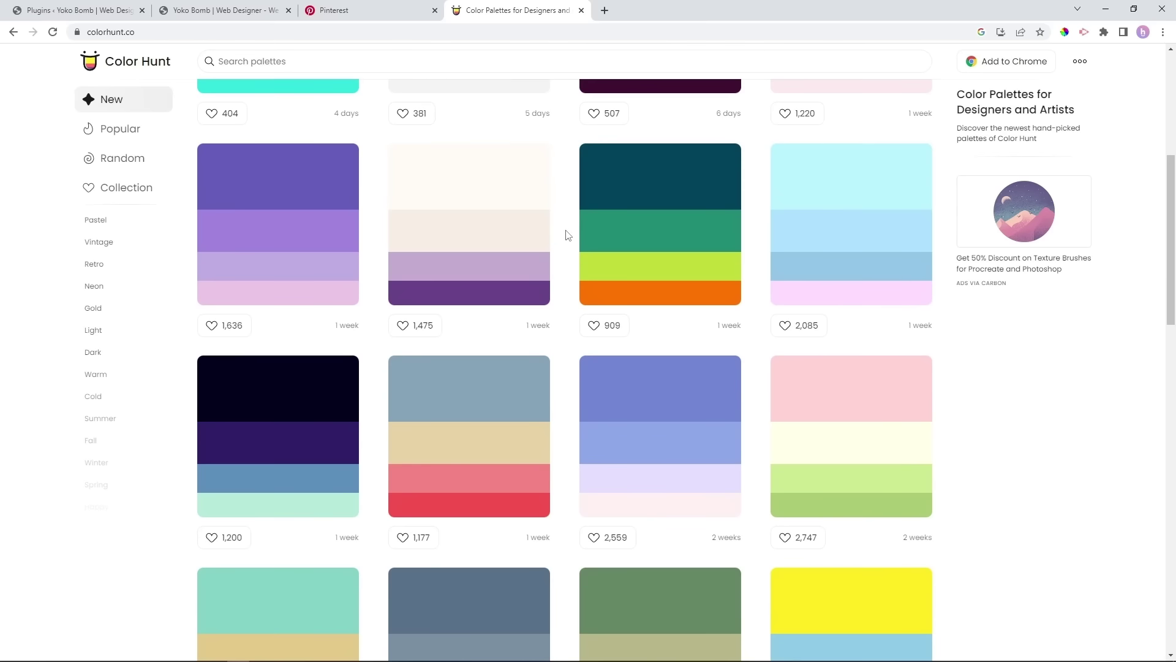
scroll(567, 235, down, 2)
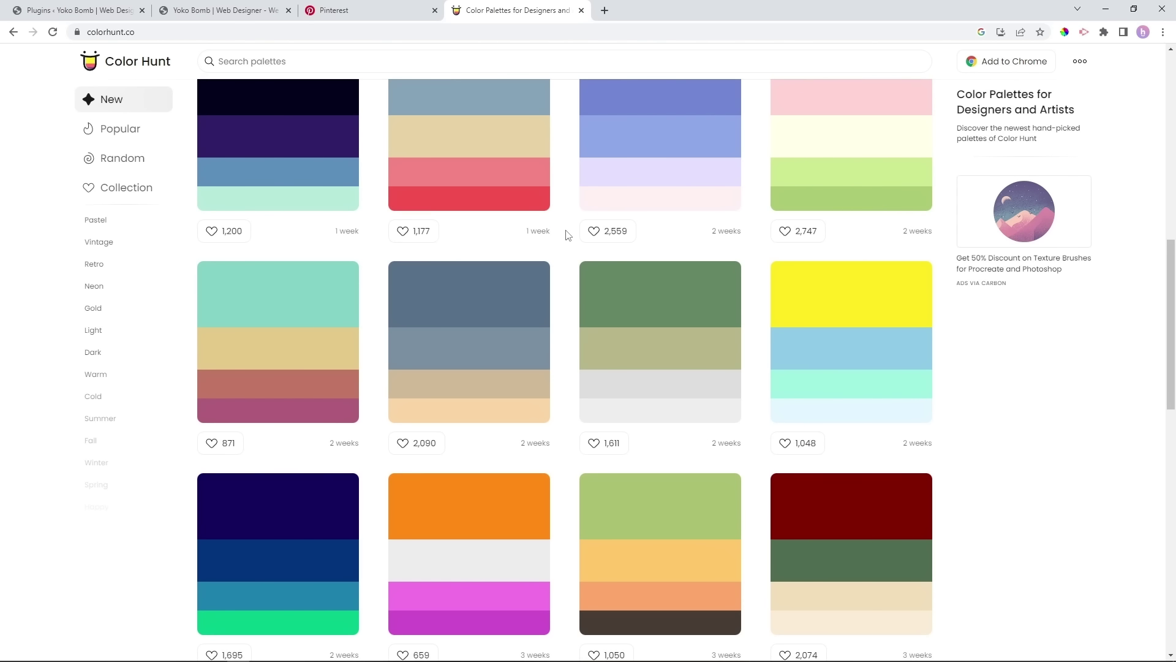
scroll(567, 234, down, 3)
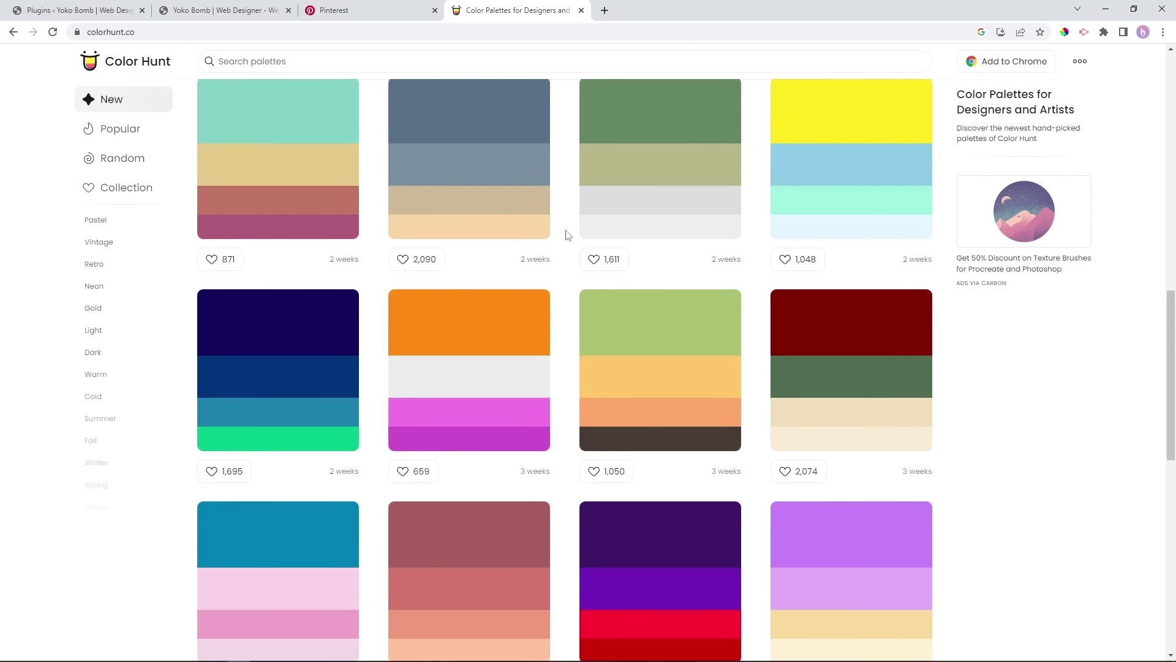
scroll(567, 234, down, 5)
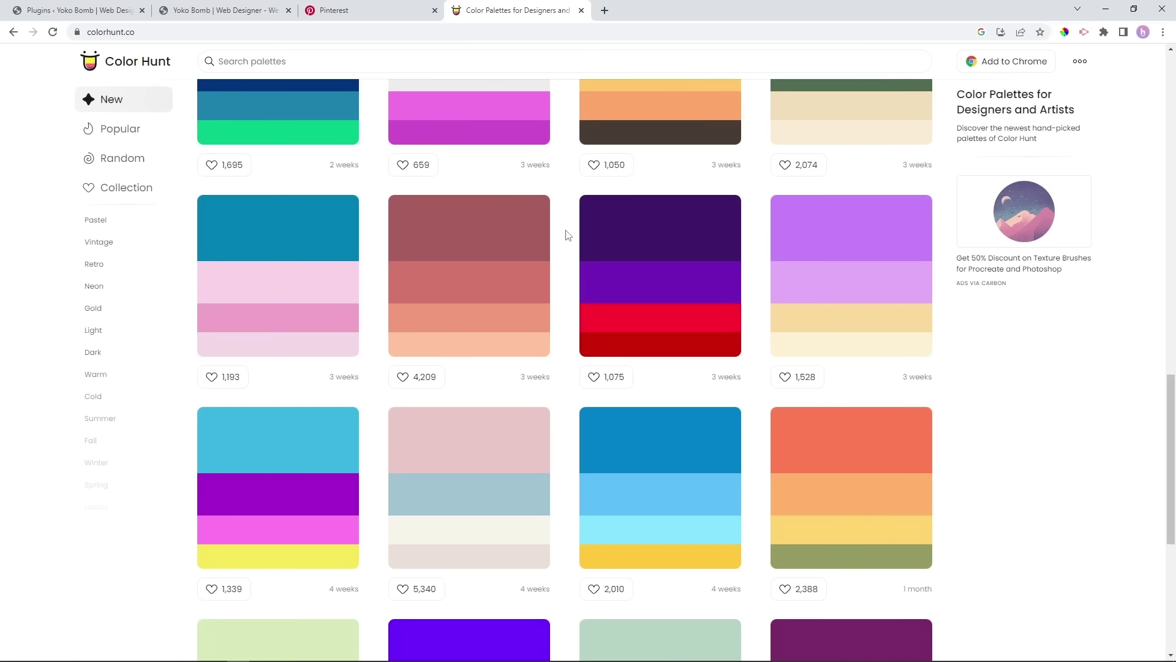
scroll(567, 235, down, 1)
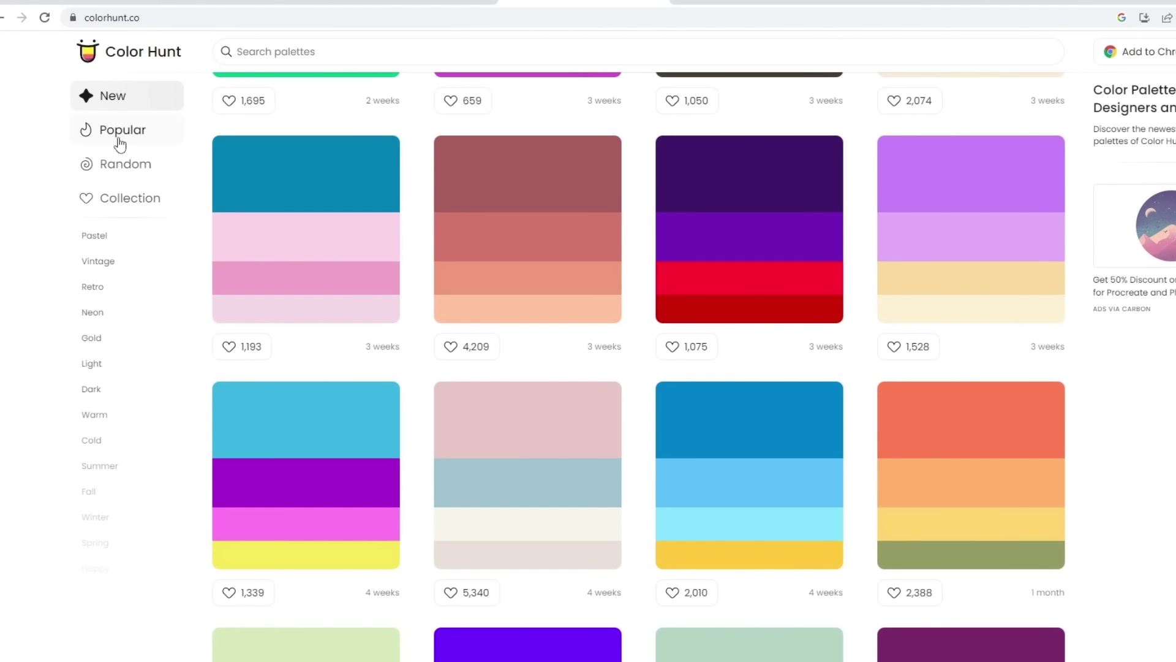
Browse Color Hunt's Popular, Random, Pastel and Vintage palette lists.
click(116, 136)
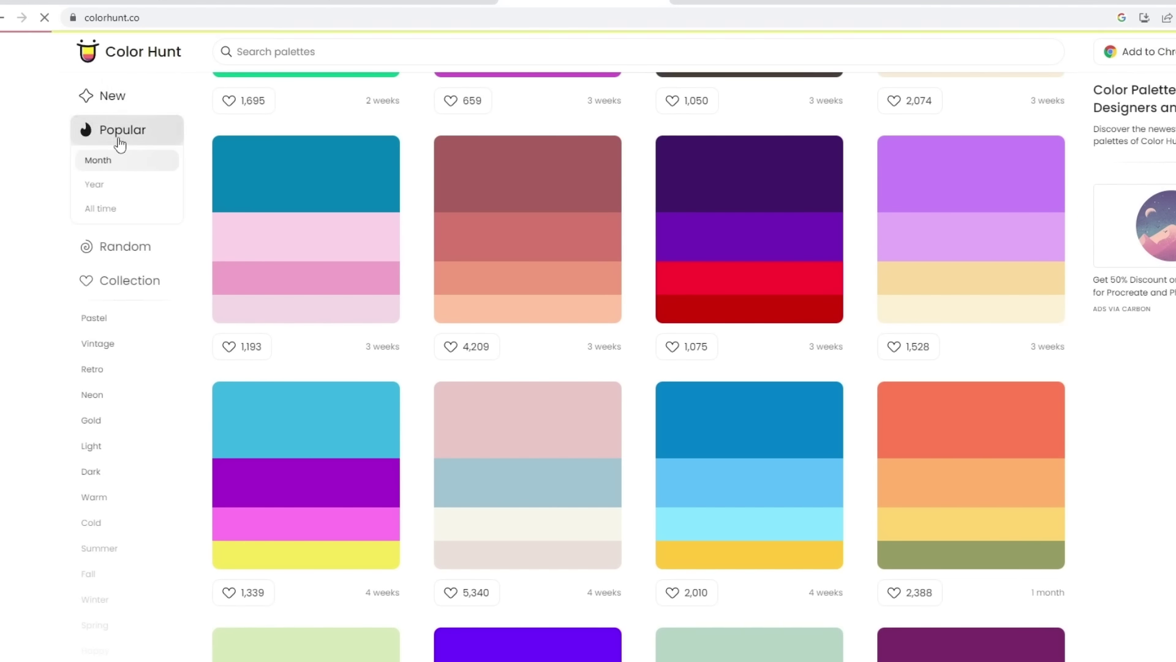
click(118, 248)
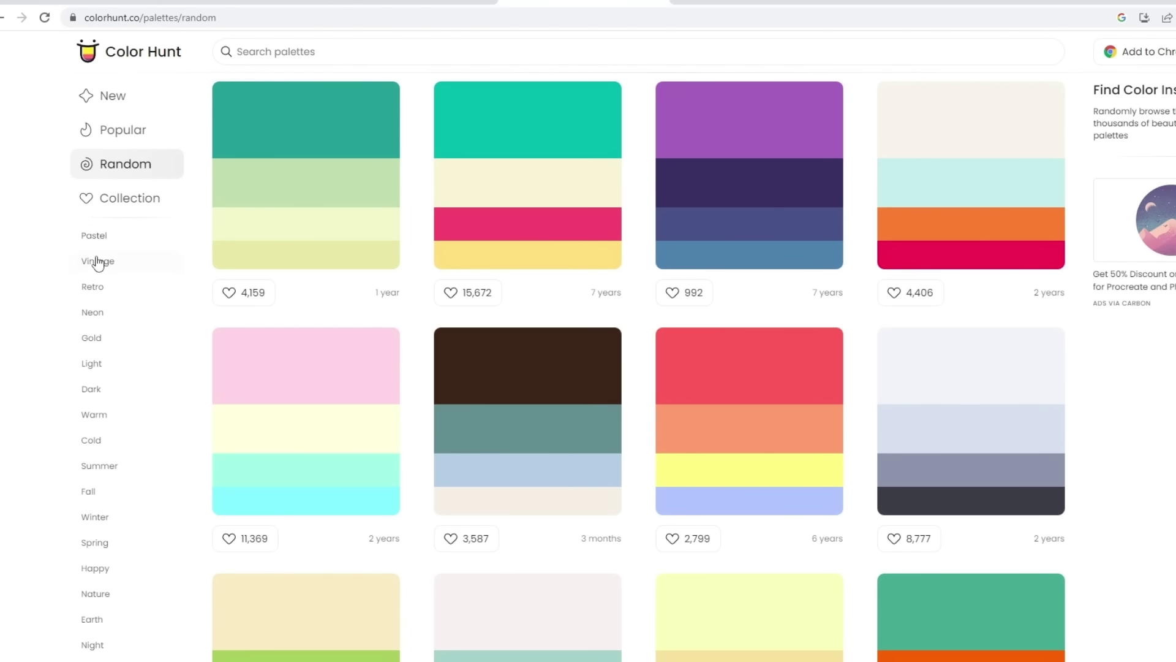
click(90, 237)
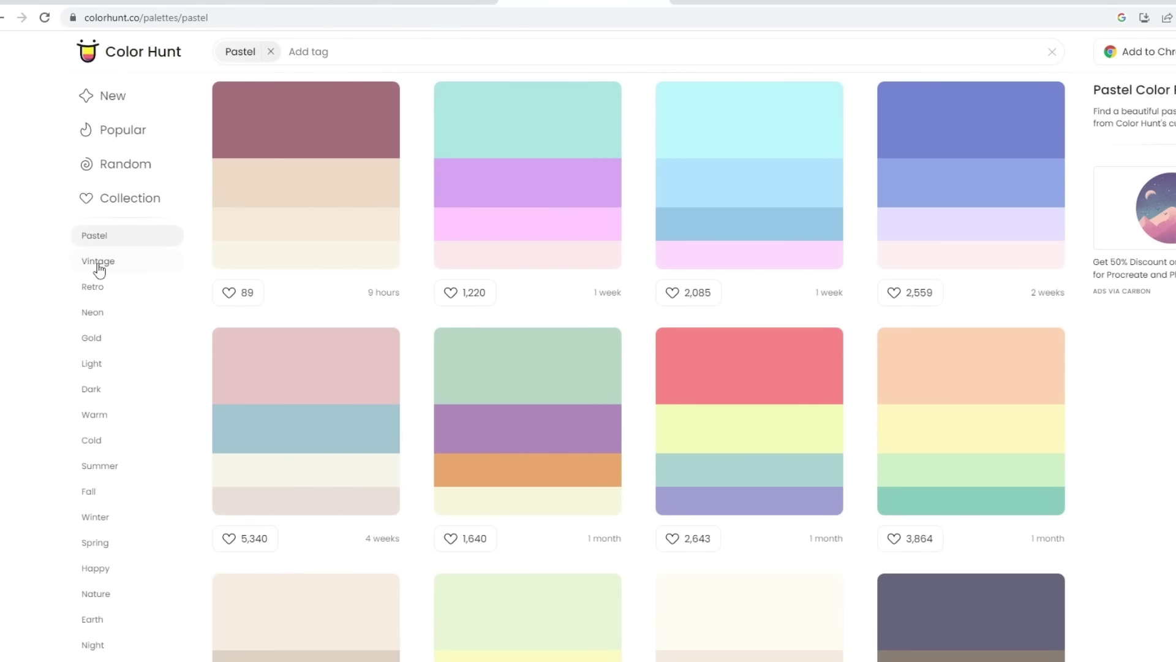
click(97, 262)
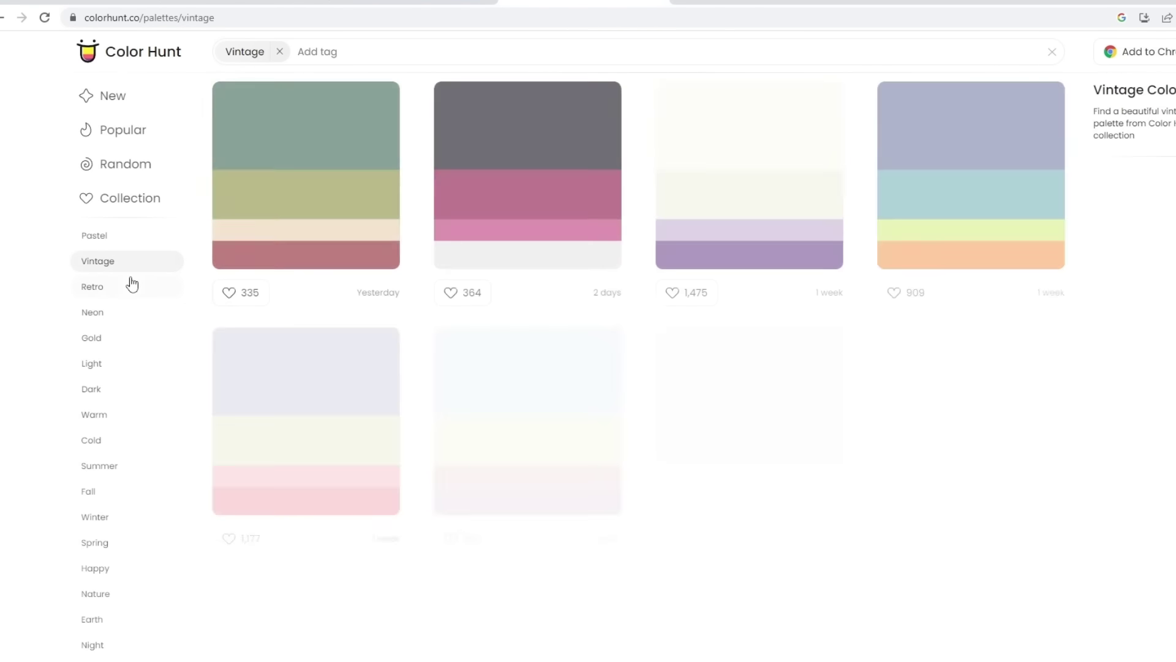
Open the dark navy palette containing #301E67.
scroll(92, 398, down, 3)
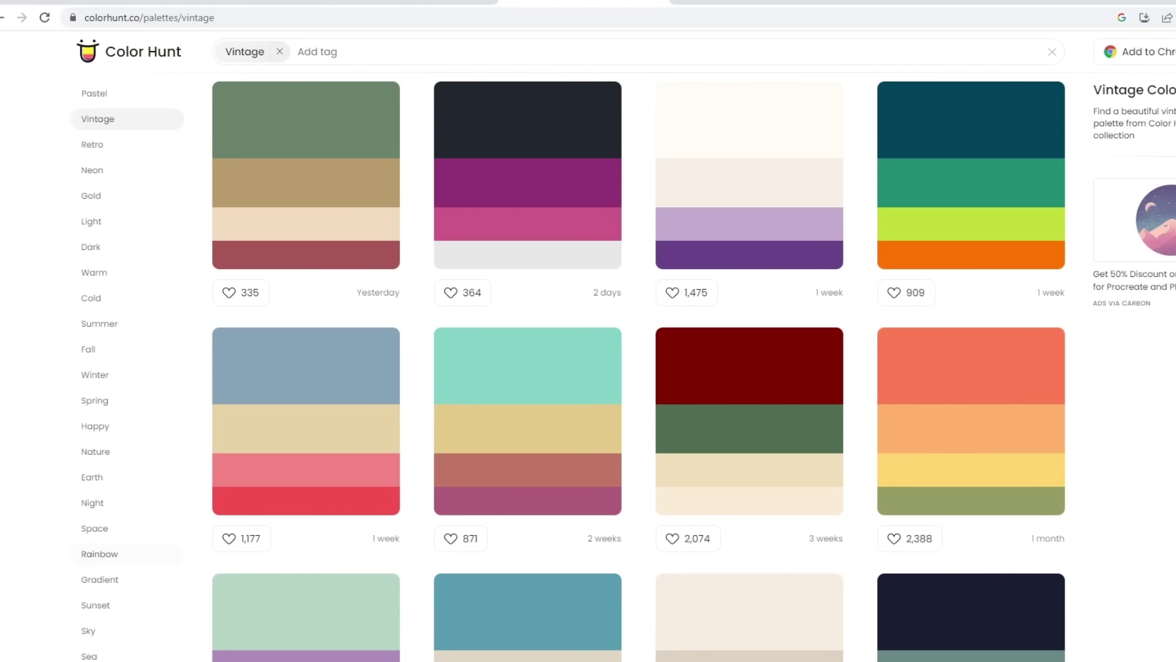
scroll(92, 398, up, 3)
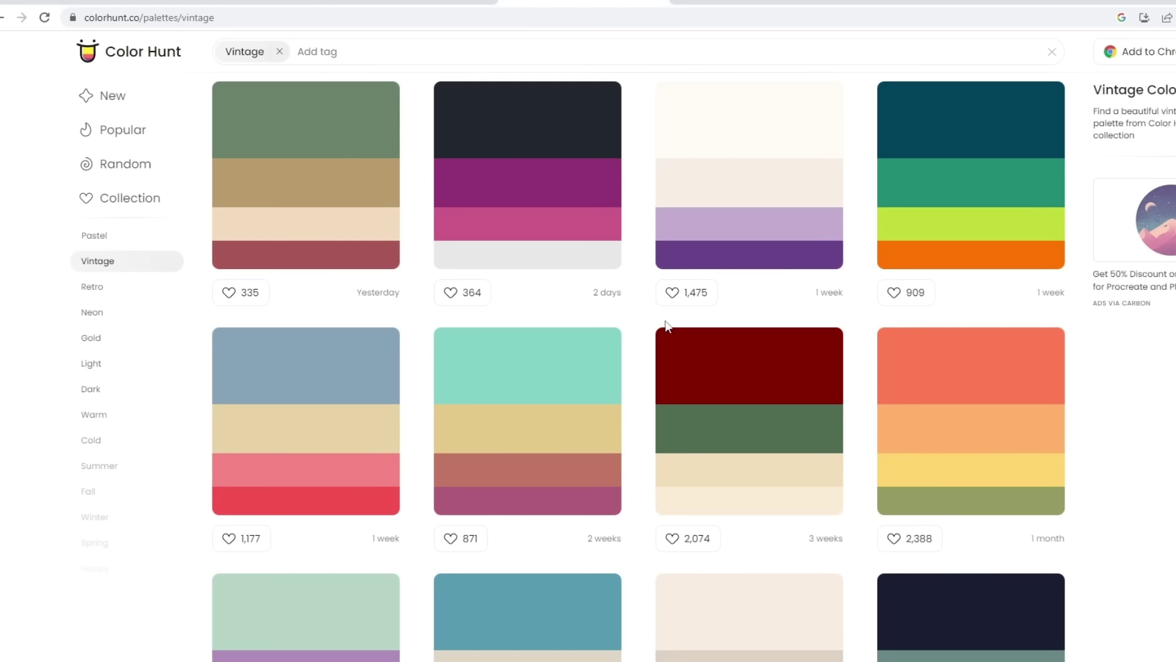
scroll(642, 445, down, 5)
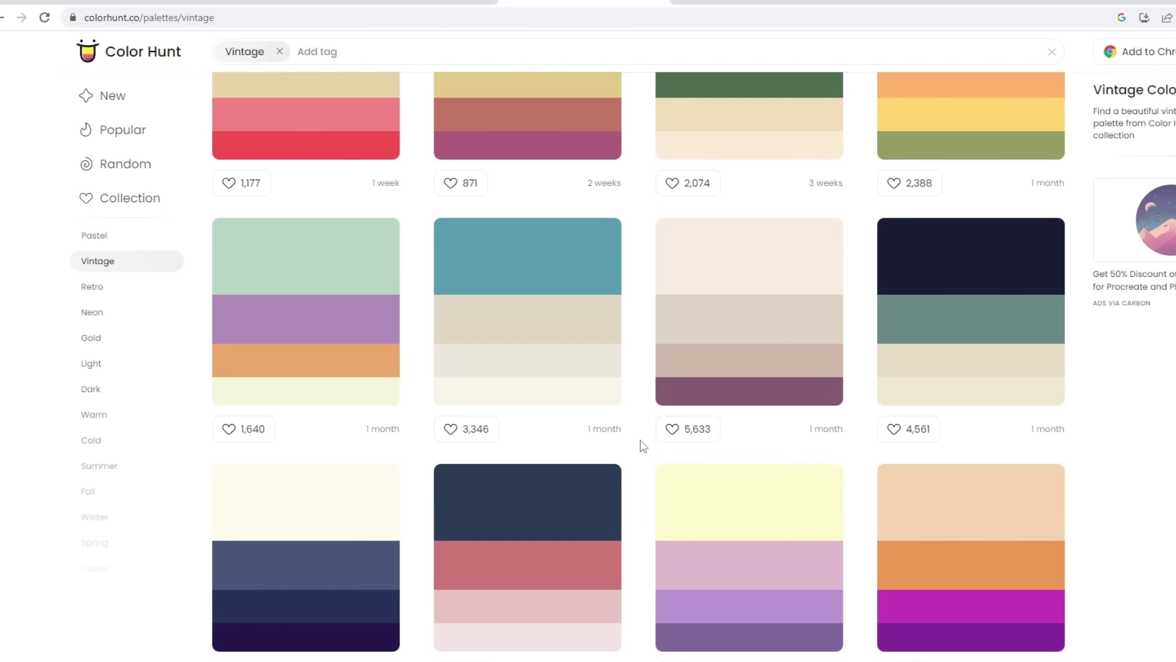
scroll(641, 440, down, 5)
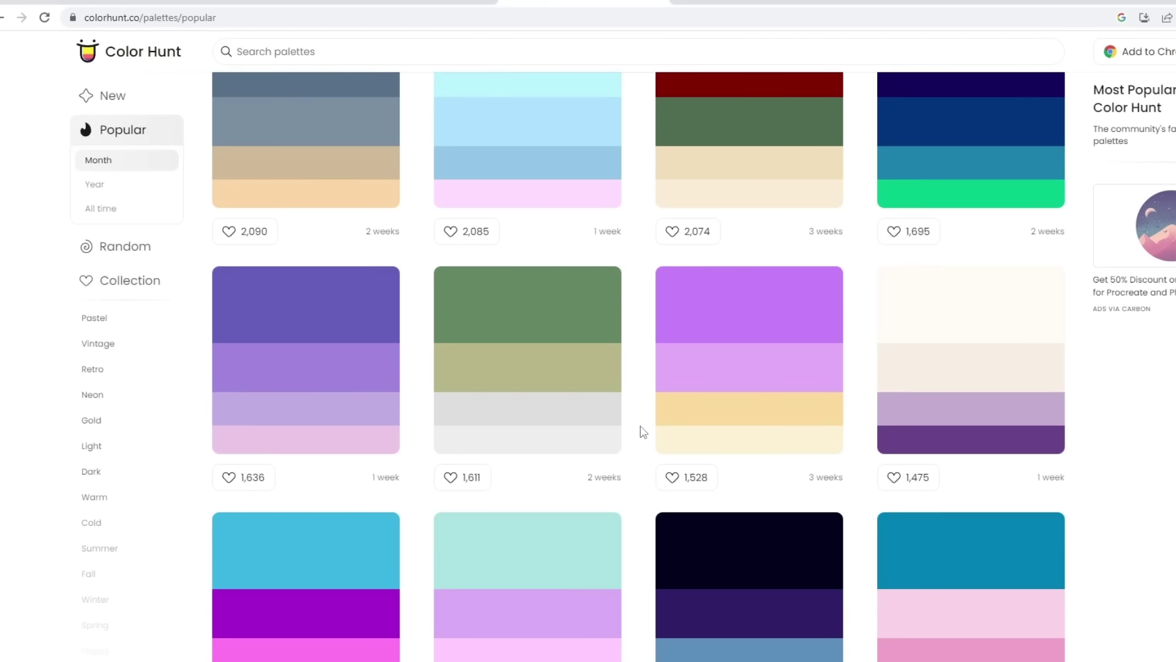
scroll(642, 432, down, 2)
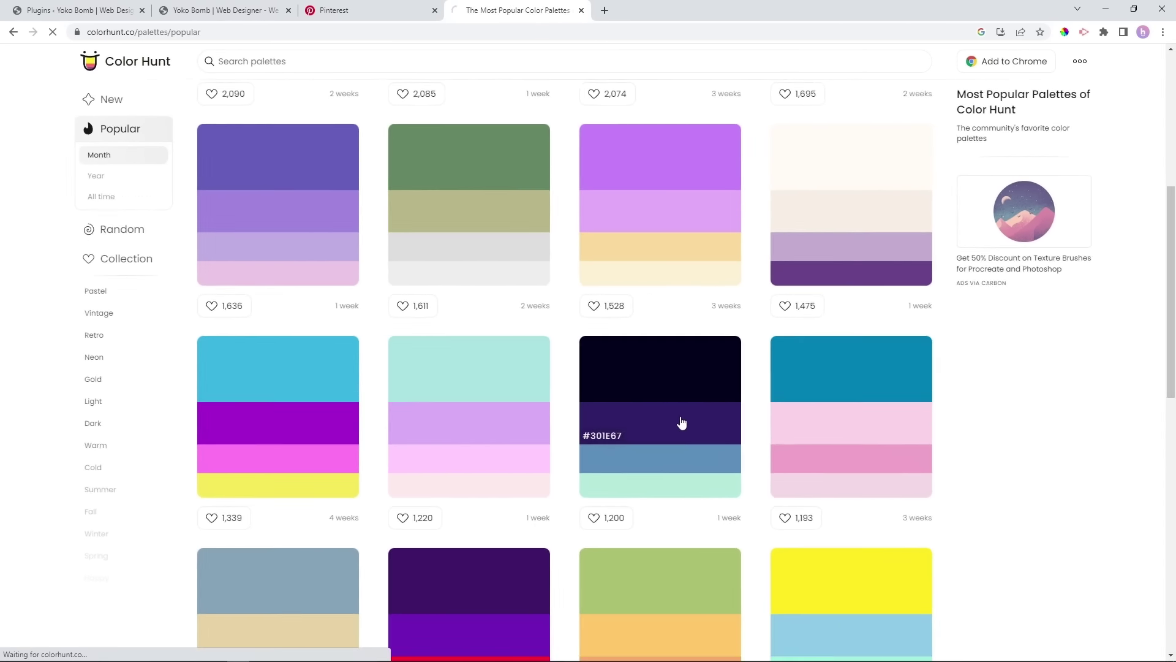
click(774, 470)
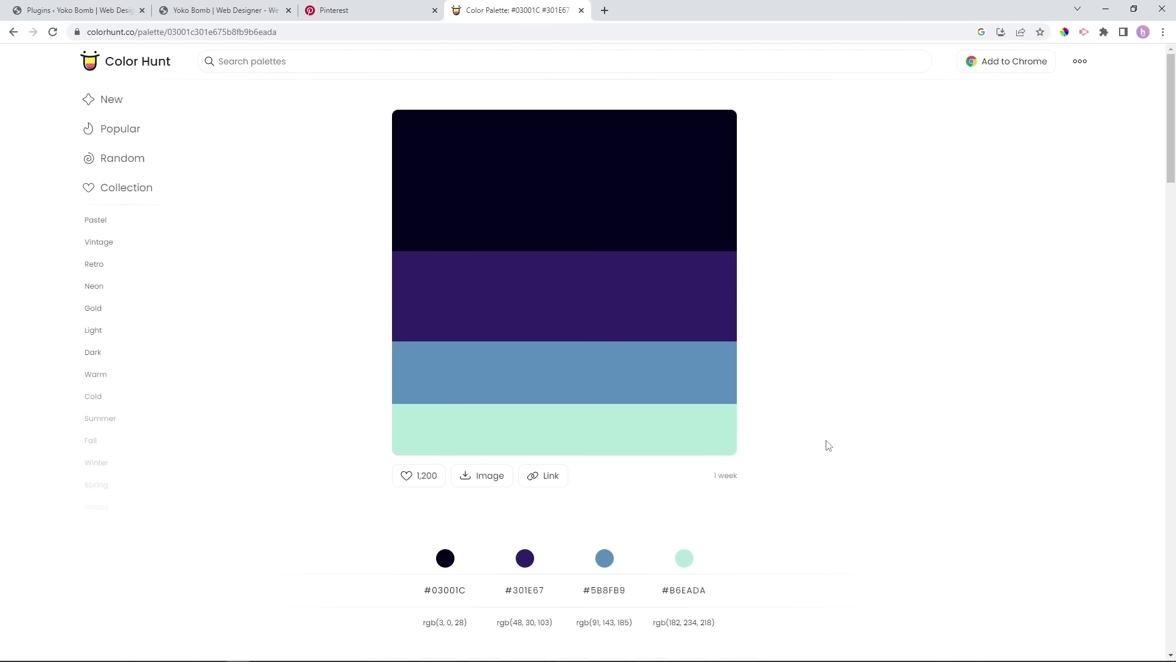
Review the palette codes #070D59, #1F3C88, #5893D4 and #F7B633, then return to WordPress Plugins.
scroll(828, 446, down, 2)
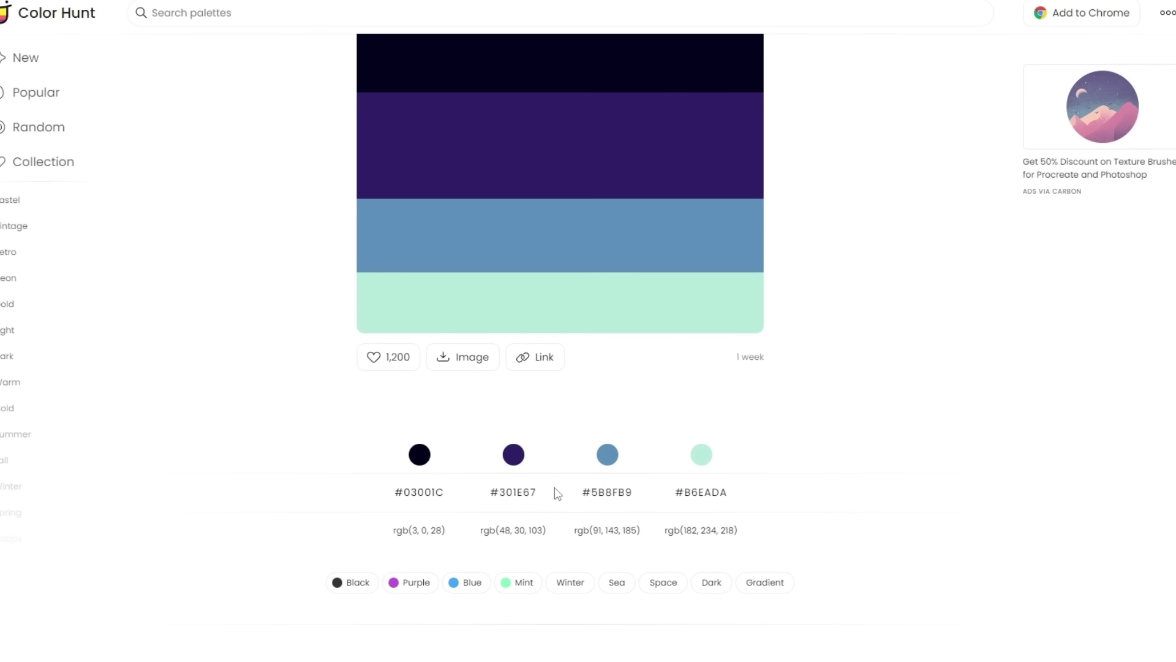
scroll(710, 505, up, 2)
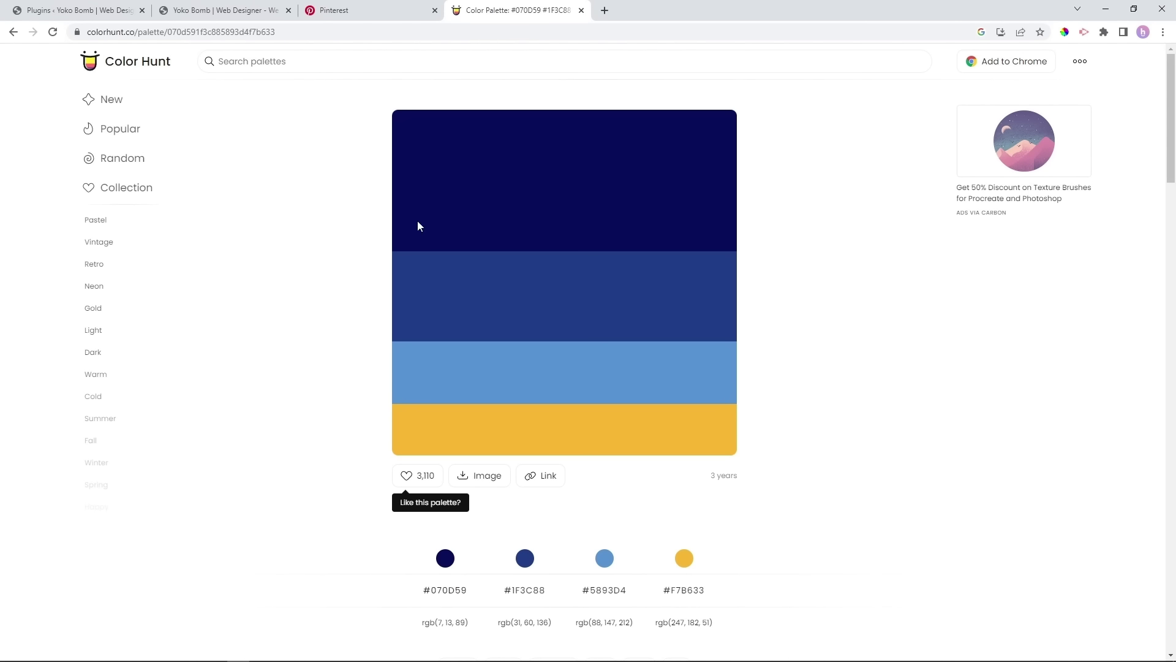
scroll(668, 444, down, 2)
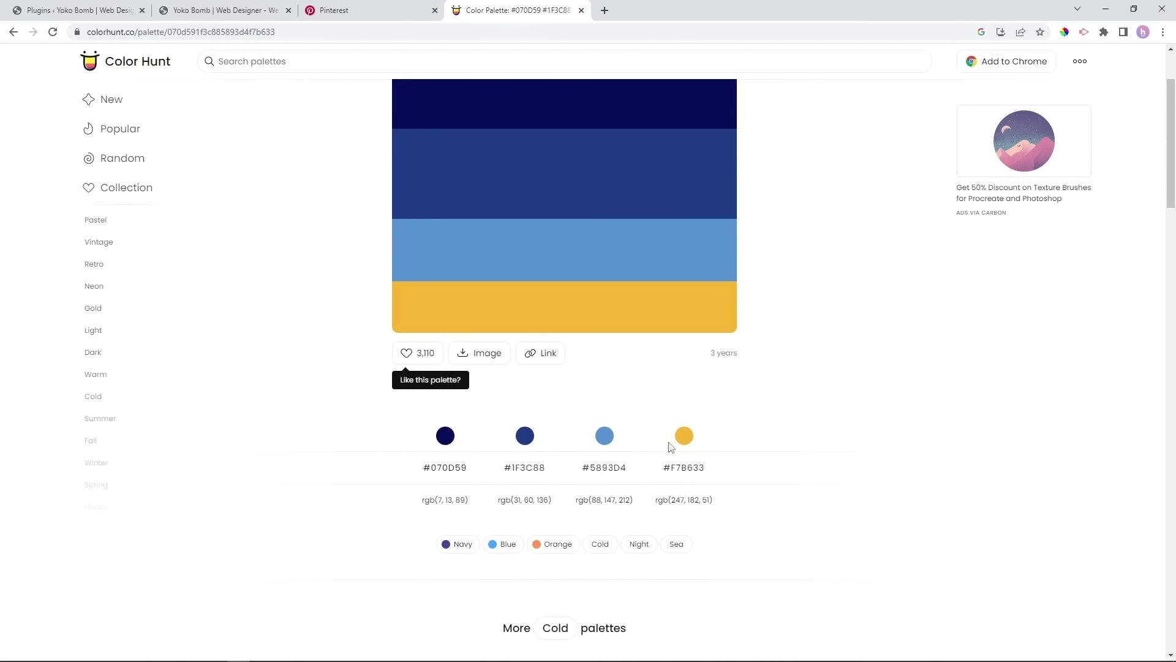
scroll(598, 386, up, 2)
click(74, 9)
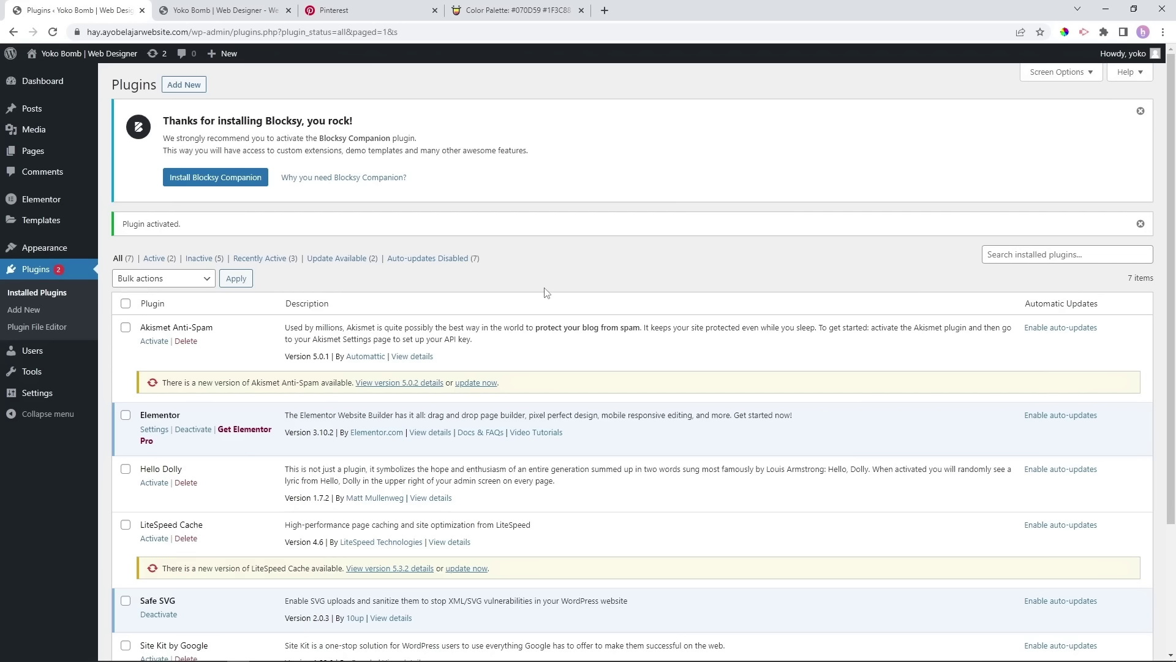
click(521, 10)
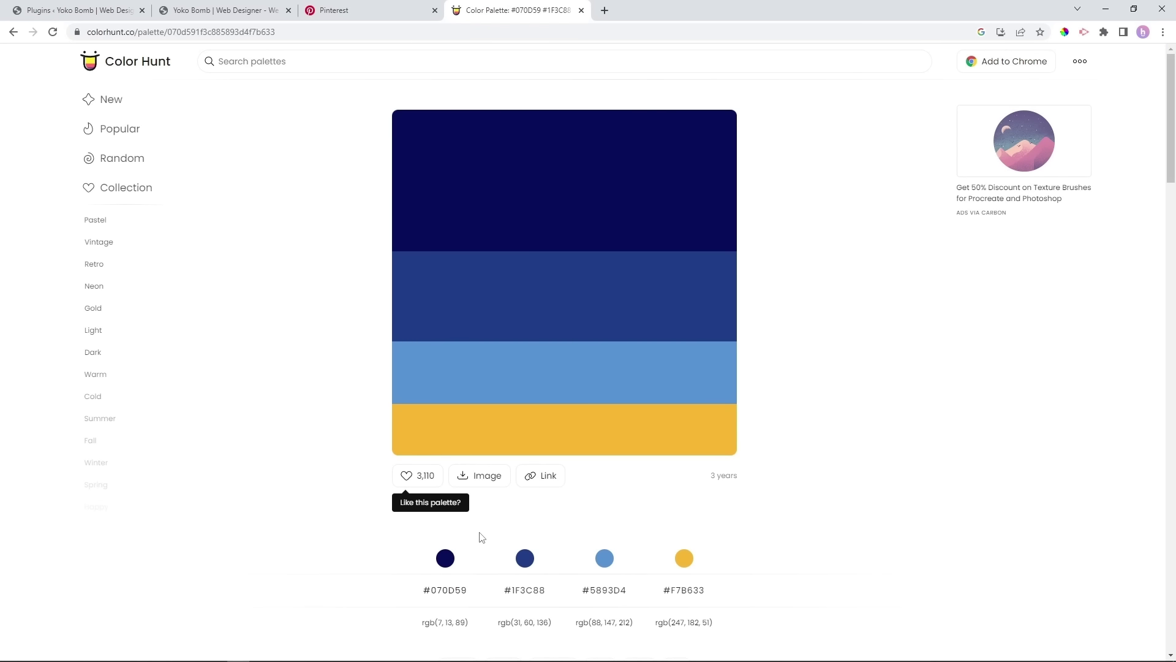
scroll(479, 534, down, 2)
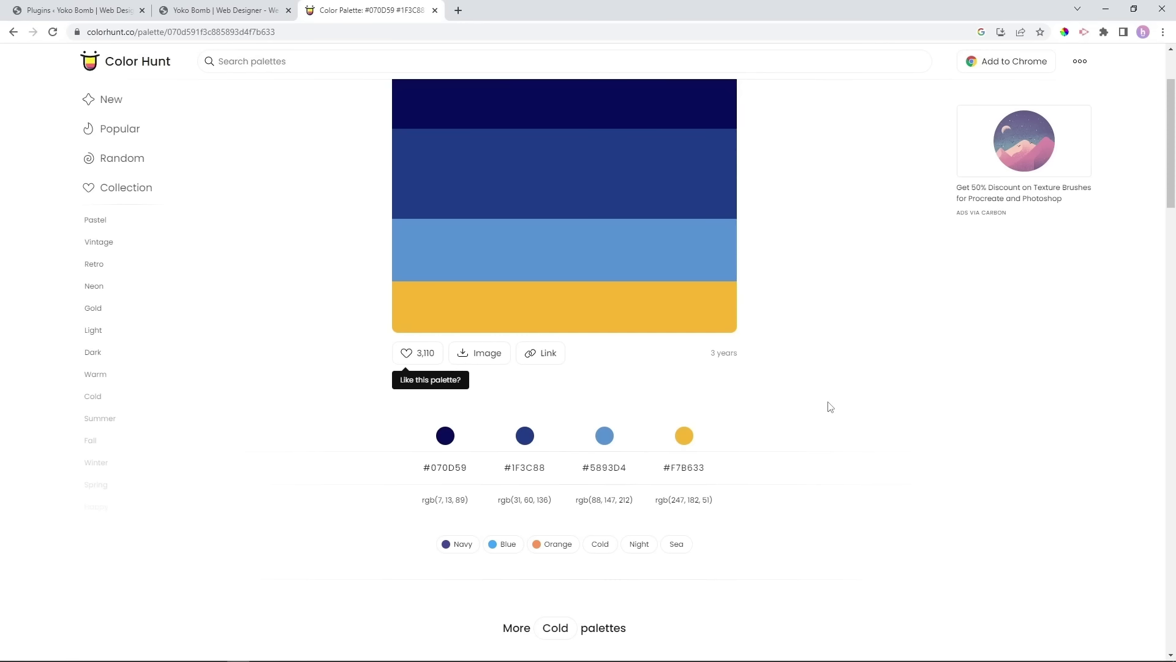
scroll(607, 392, up, 1)
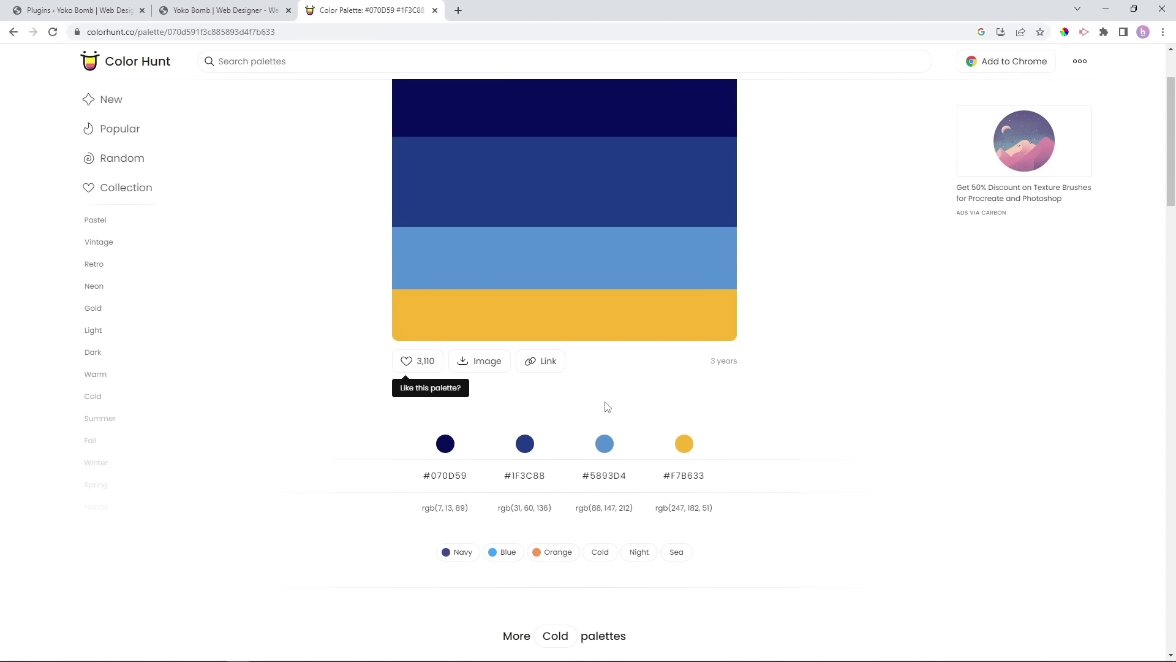
click(85, 7)
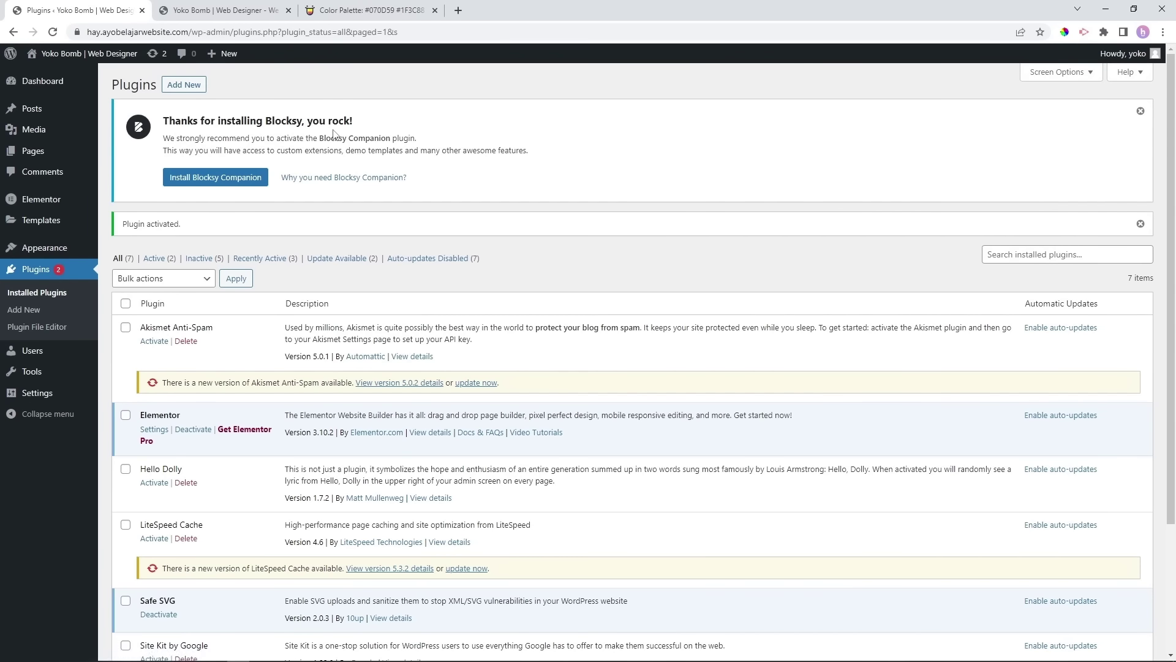
Open the Blocksy Customizer's Colors panel and expand the Global Color Palette presets.
click(225, 8)
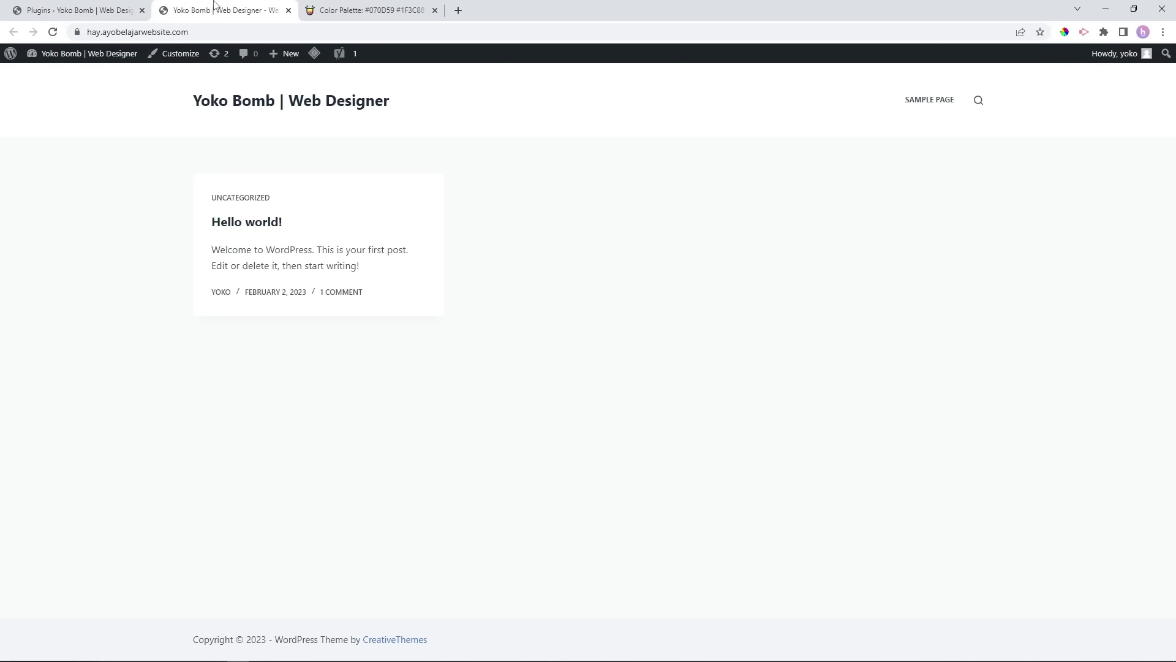
mouse_move(62, 57)
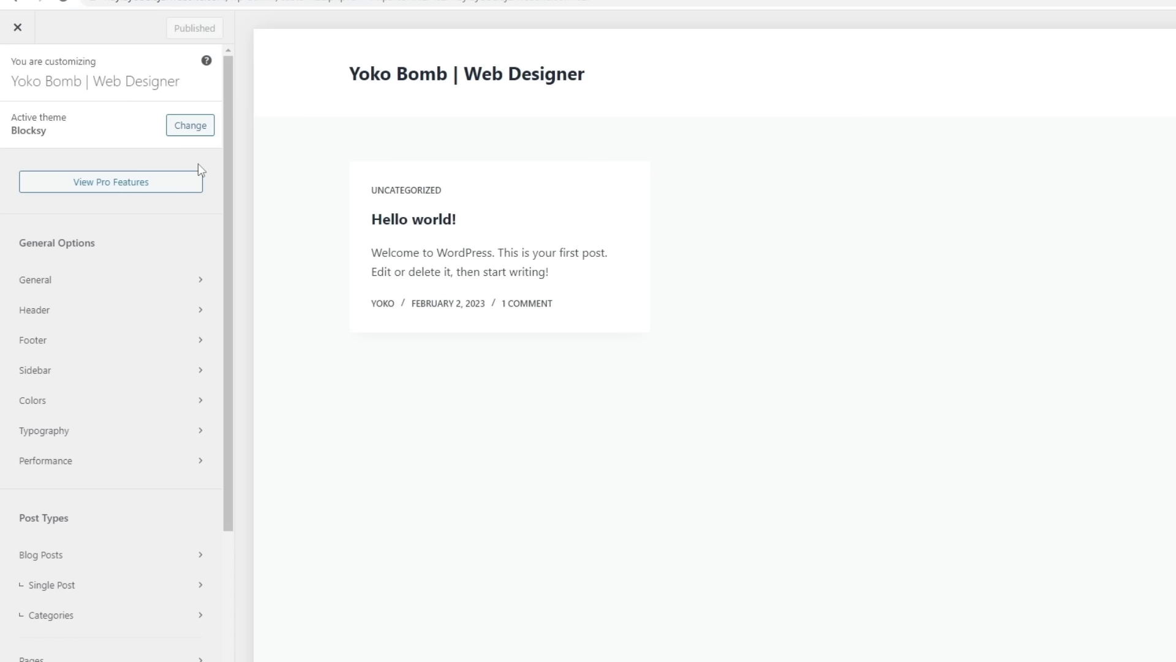
click(54, 408)
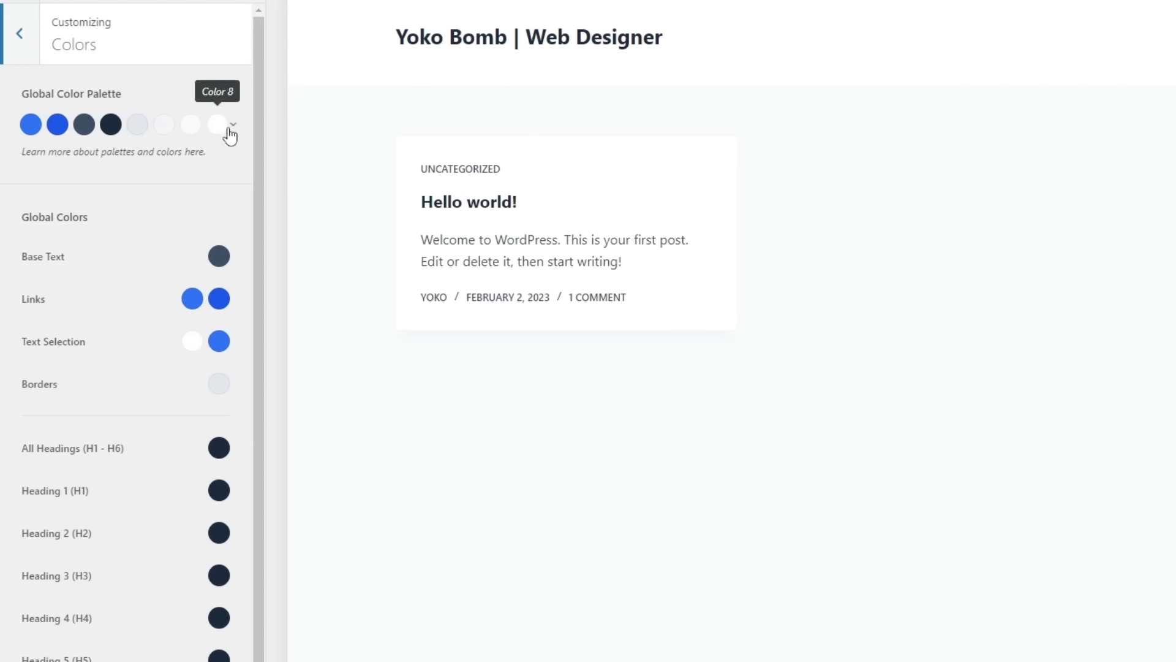
click(232, 127)
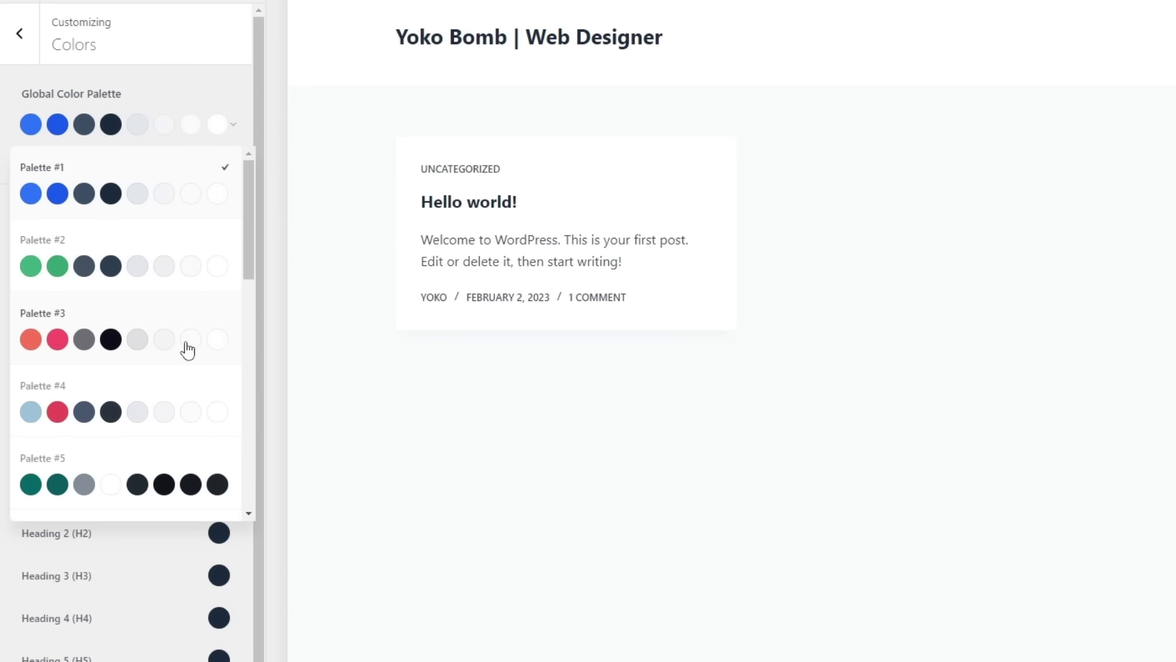
scroll(187, 349, down, 6)
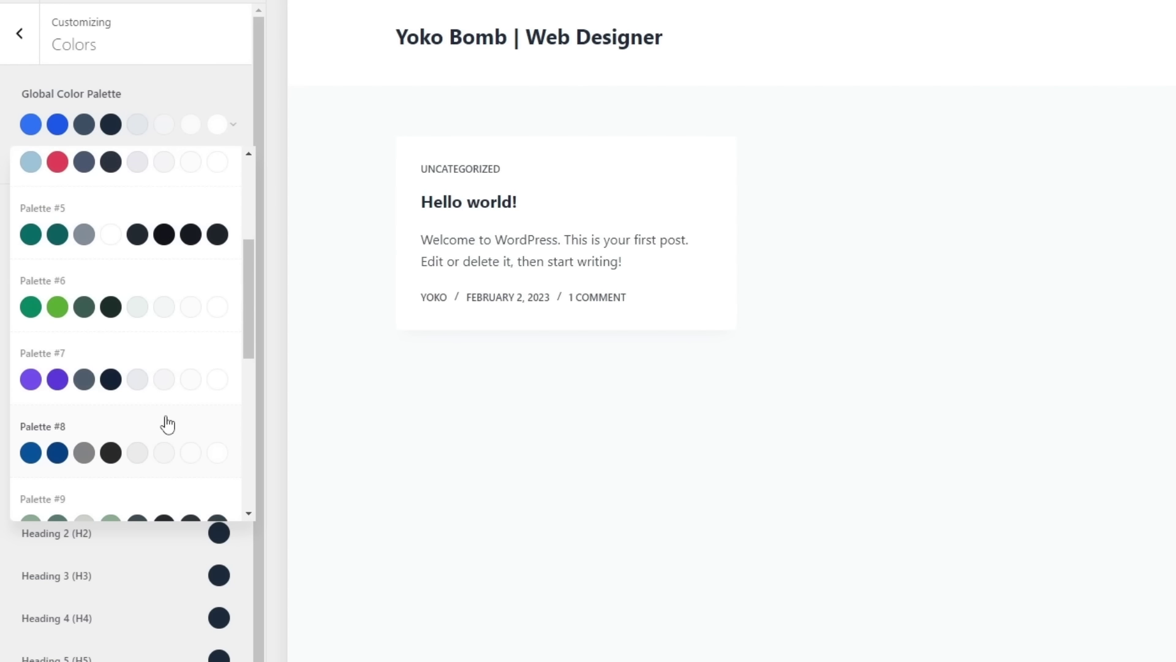
scroll(168, 424, up, 5)
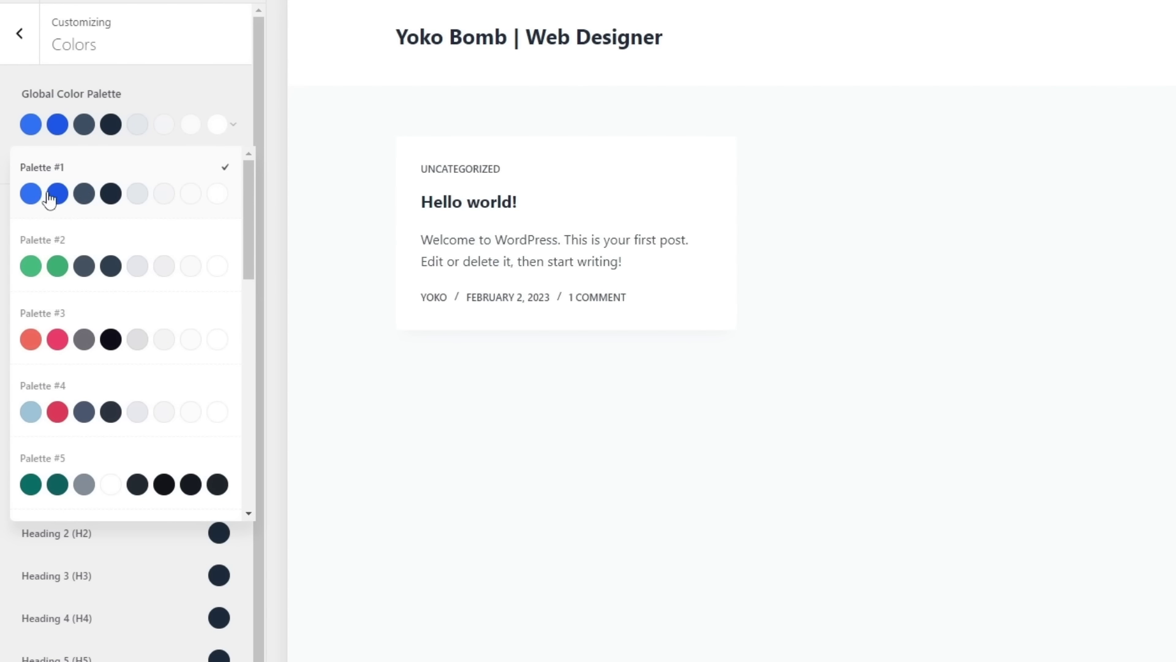
Try green Palette #2 and red Palette #3, then revert to blue Palette #1.
click(155, 263)
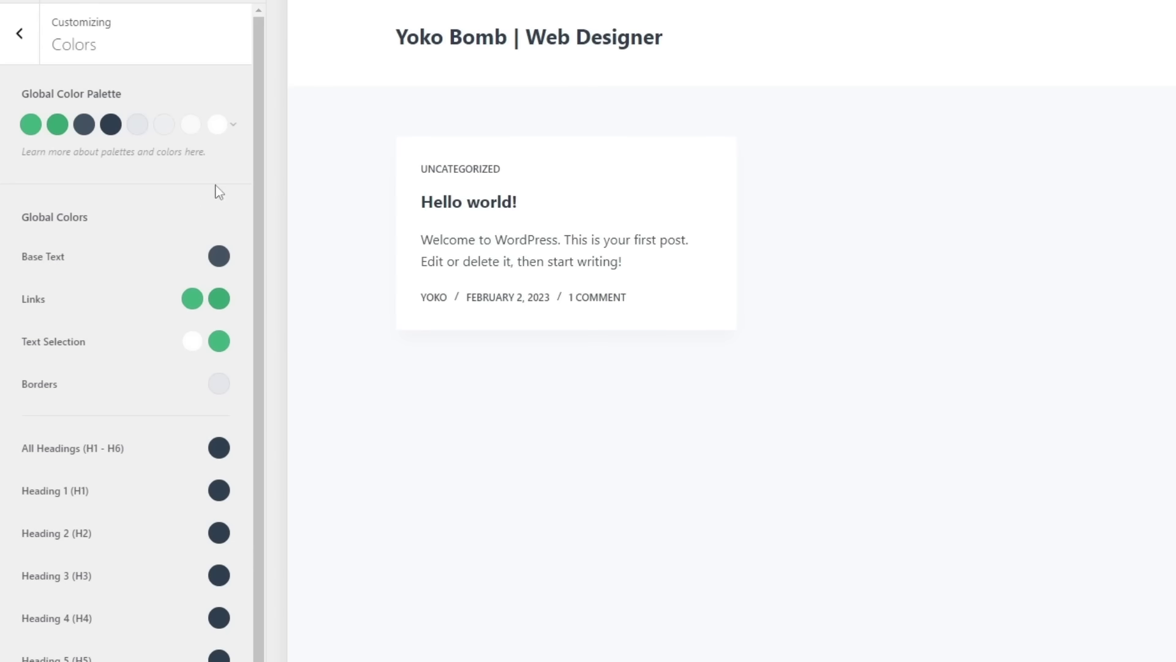
click(218, 125)
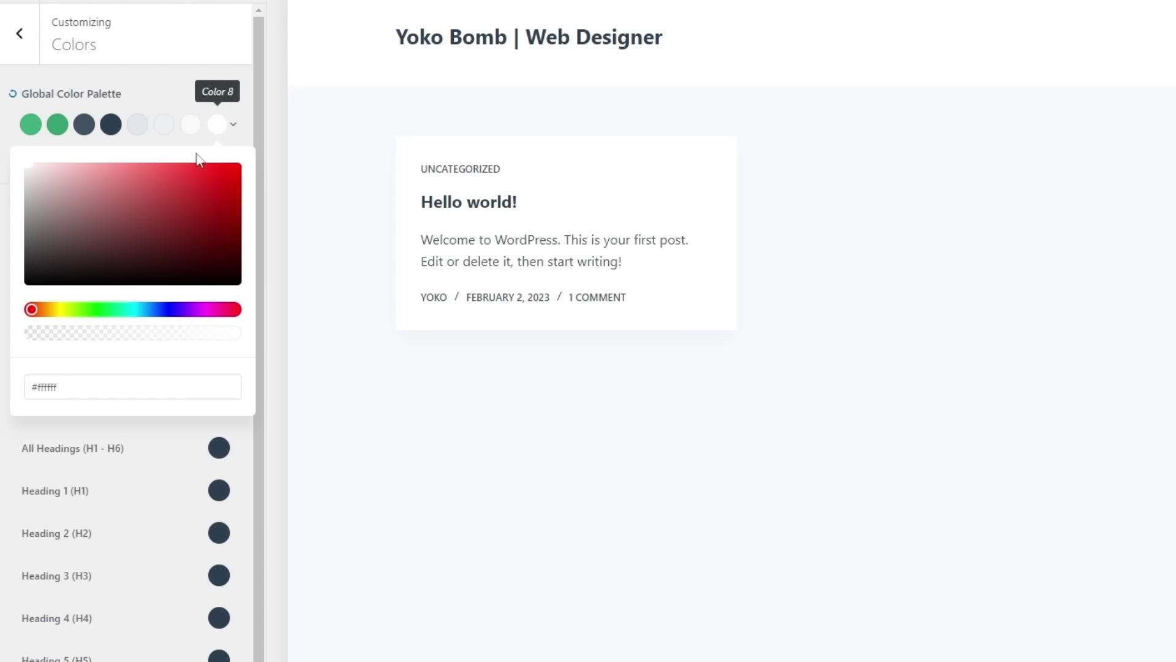
click(233, 125)
click(184, 318)
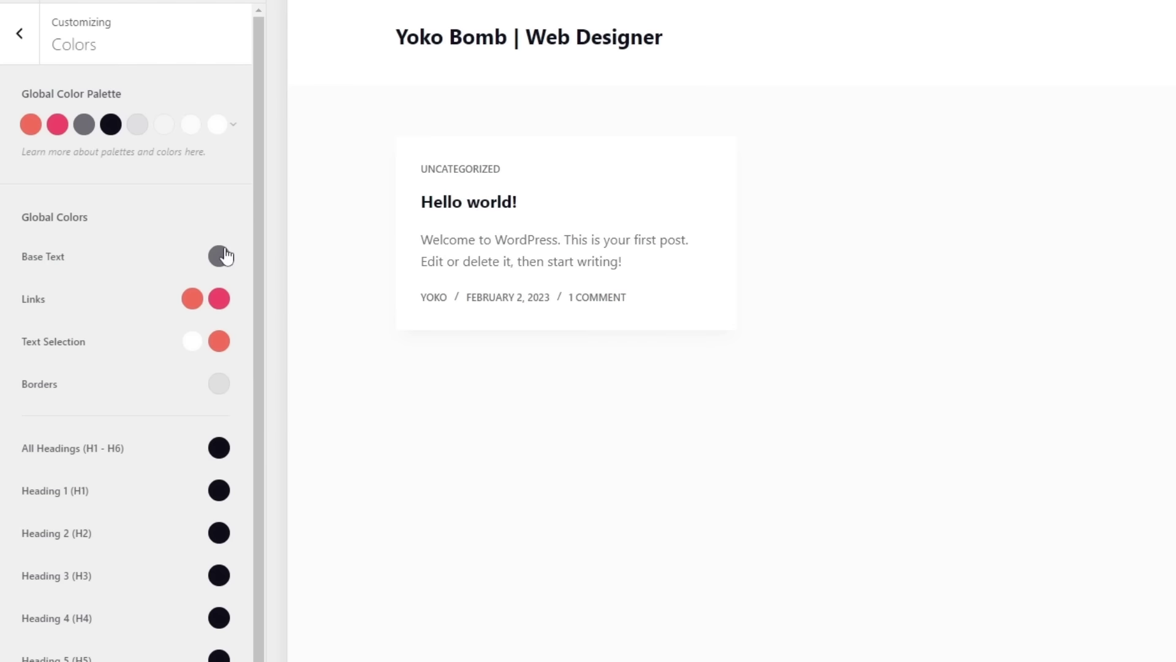
click(233, 124)
scroll(171, 392, down, 5)
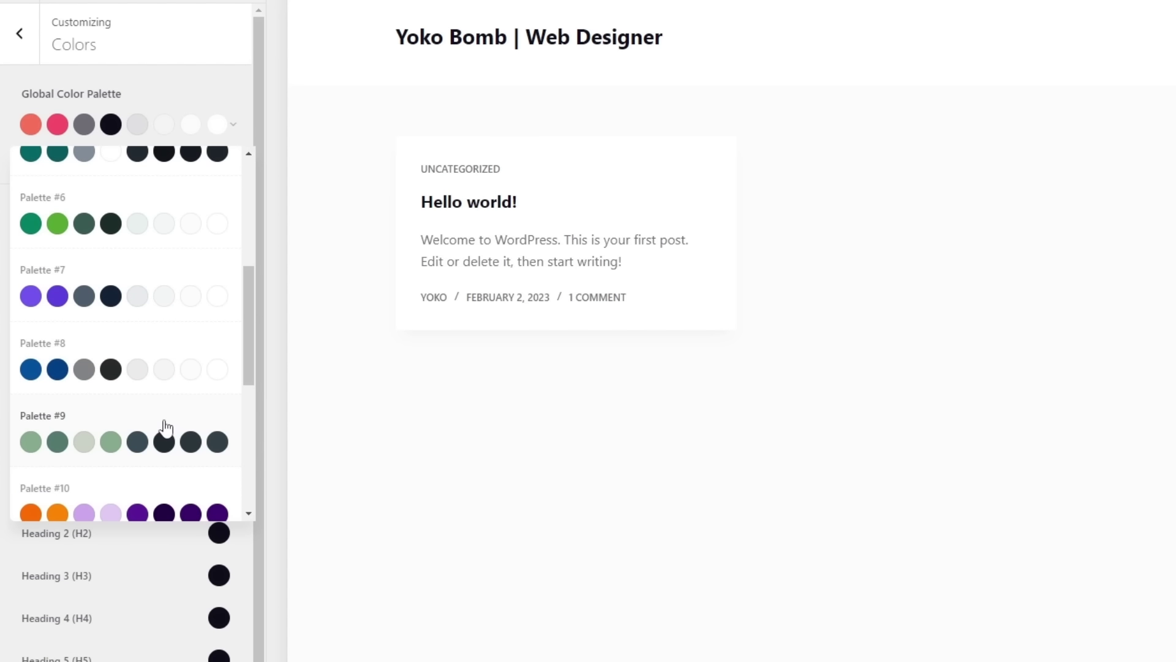
scroll(162, 432, down, 4)
scroll(159, 432, up, 9)
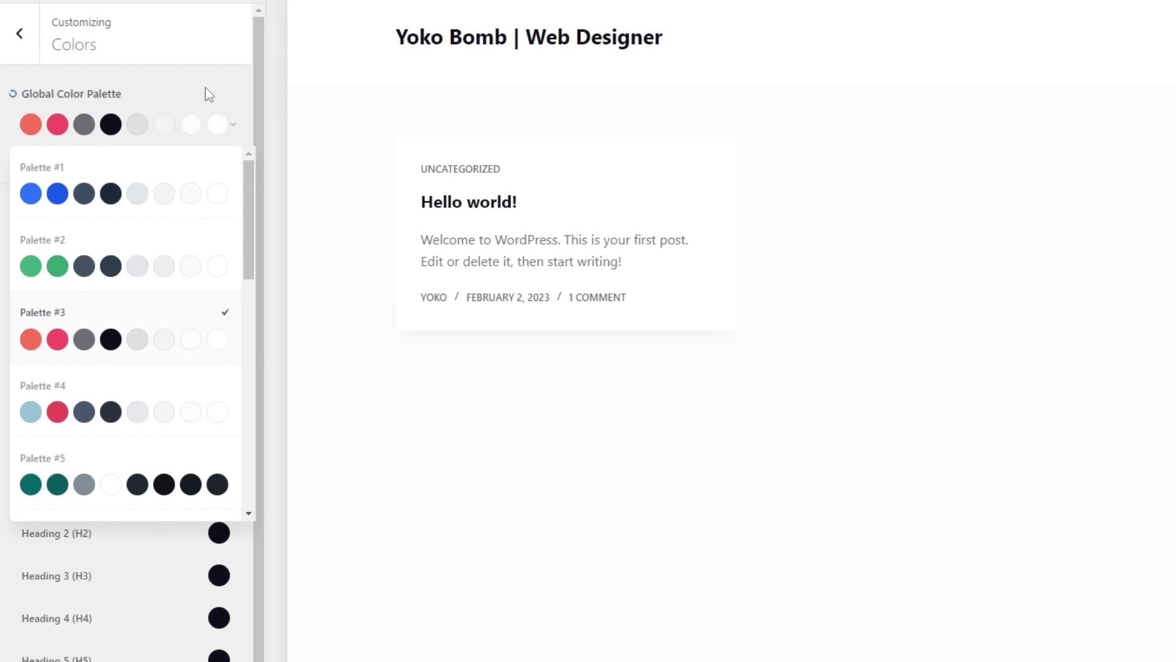
click(225, 179)
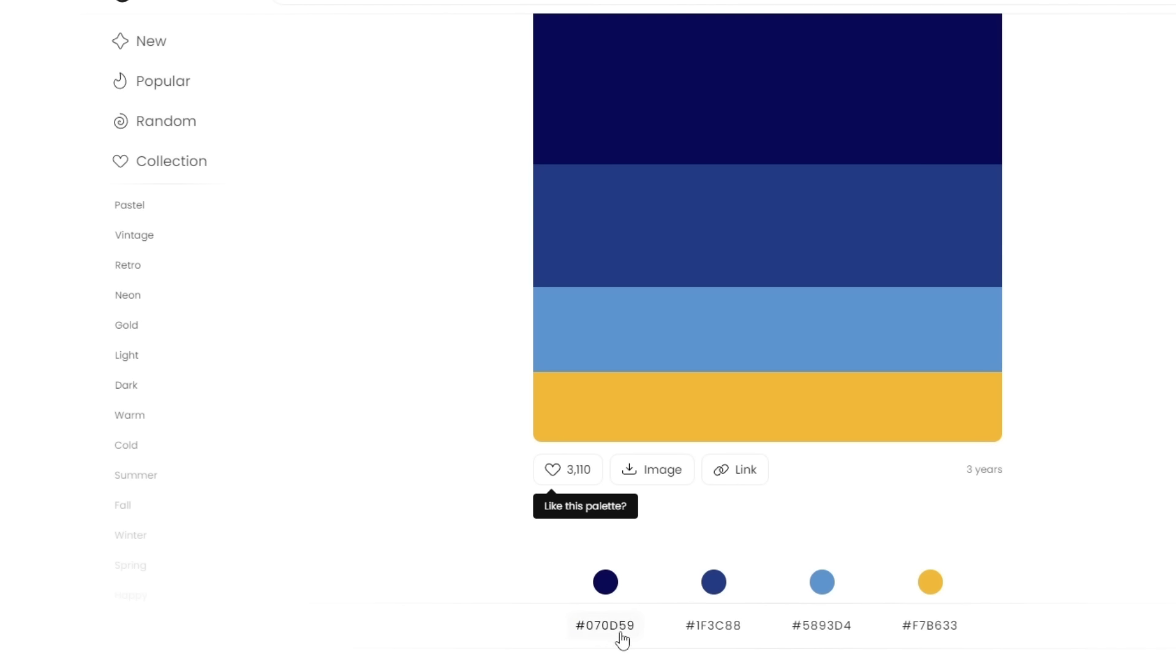
Set global Color 1 to Color Hunt's navy #070D59, then copy #1F3C88 for Color 2.
click(604, 627)
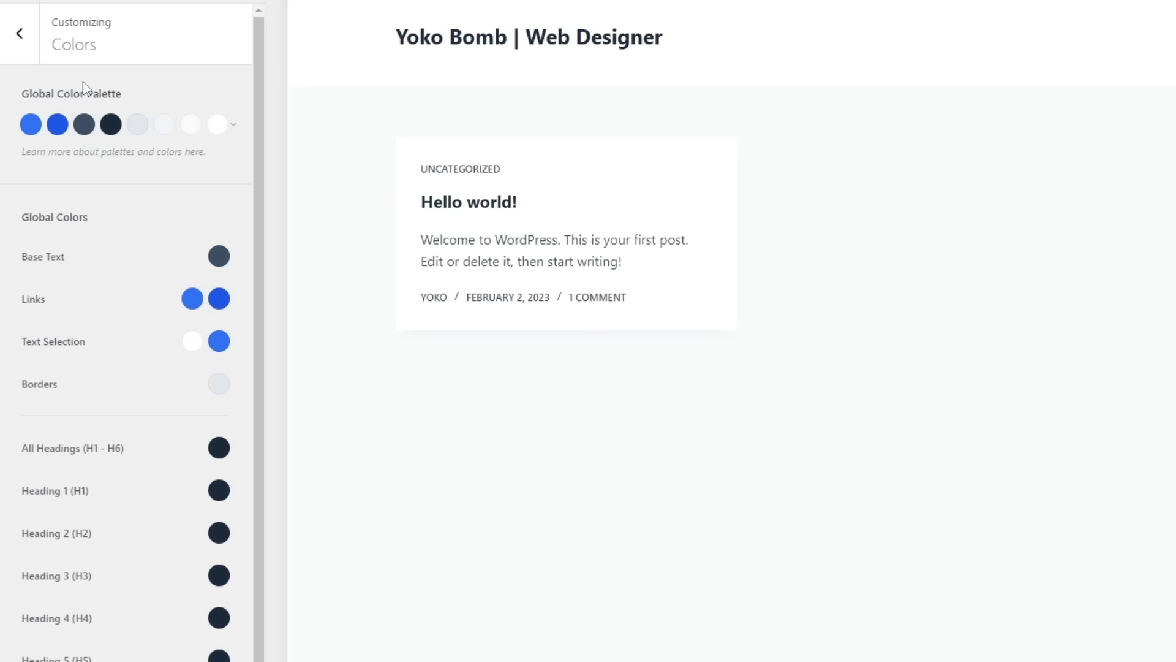
click(30, 124)
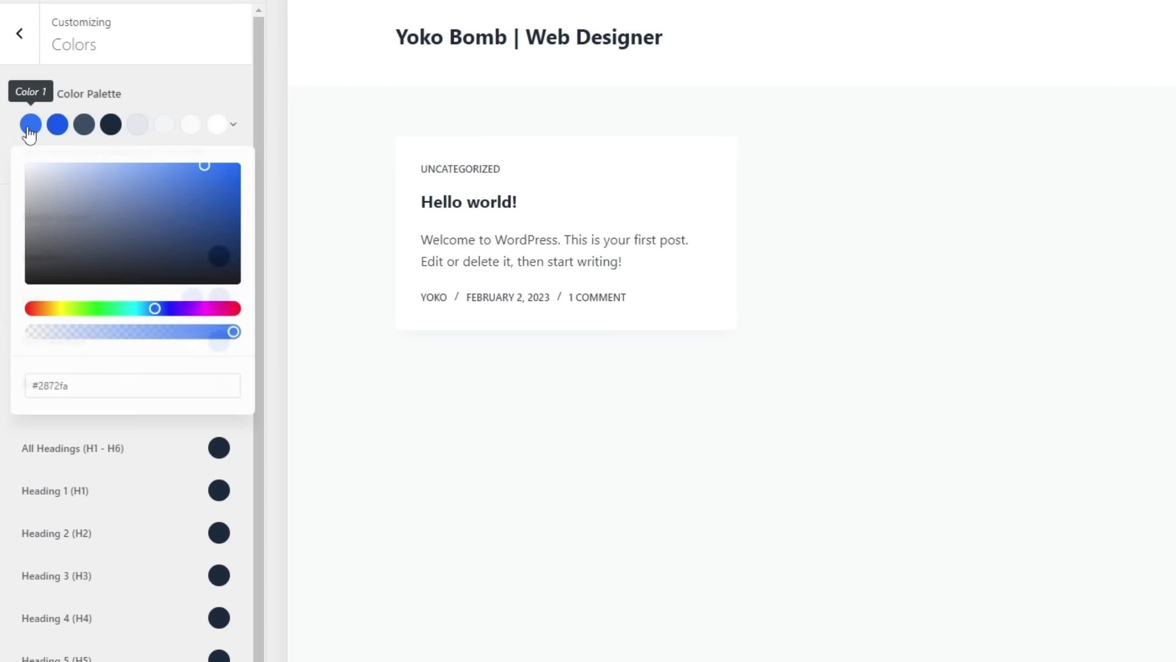
click(46, 388)
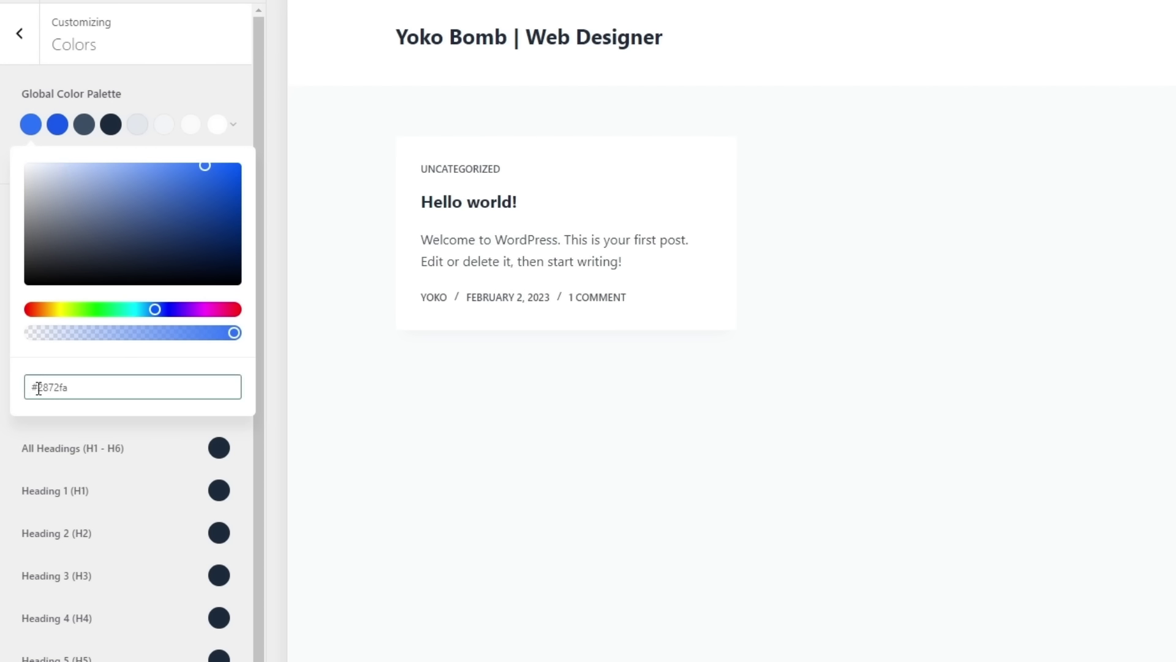
drag(38, 388, 85, 388)
key(ctrl+v)
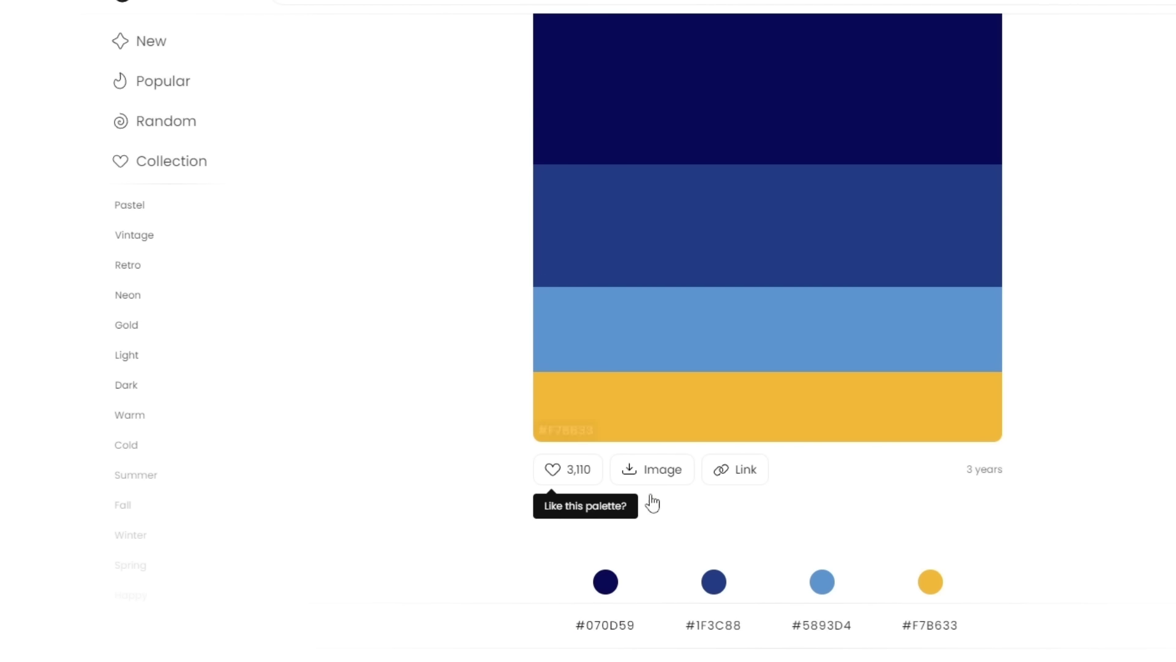
click(717, 628)
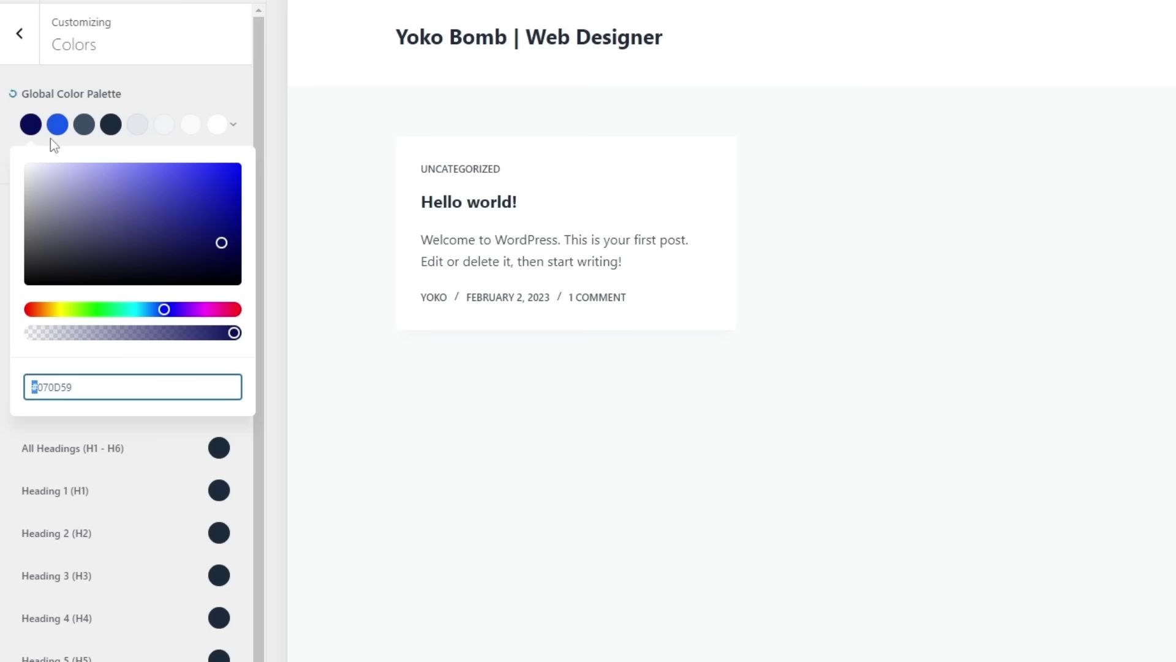
click(58, 124)
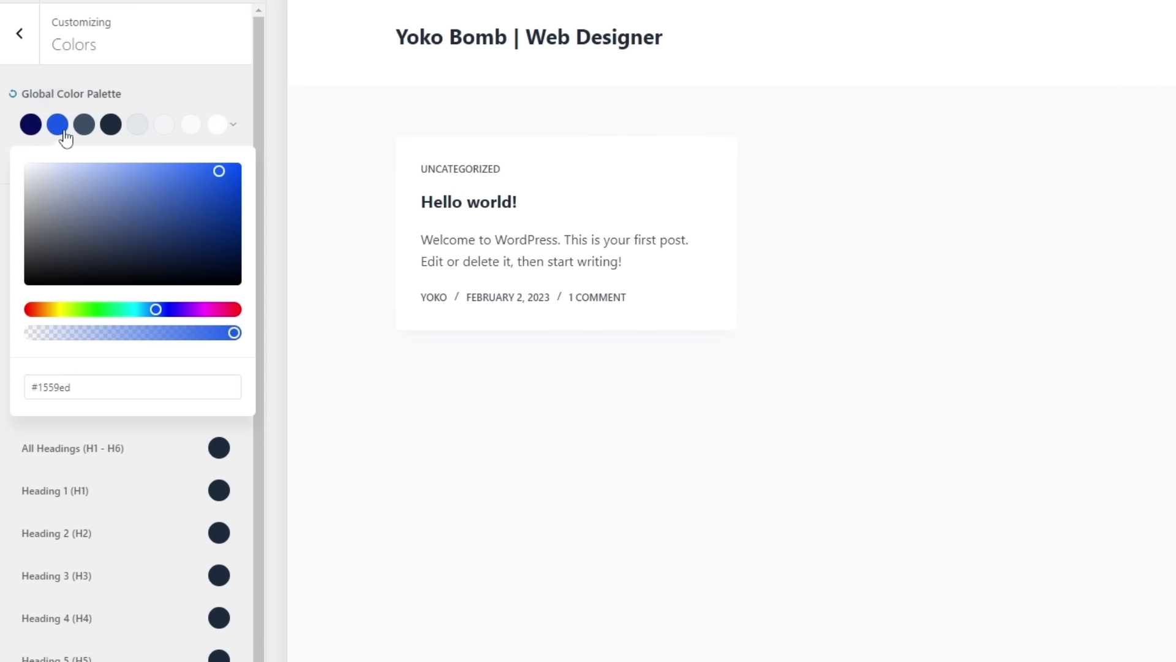
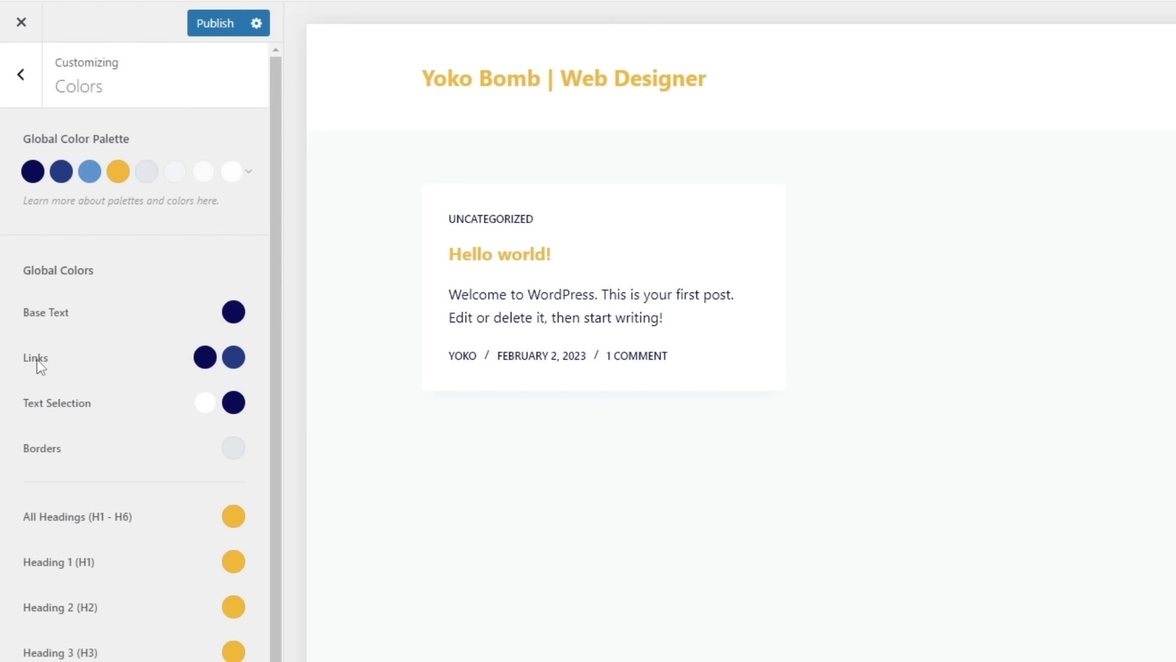
Set the link hover colour to yellow.
click(233, 358)
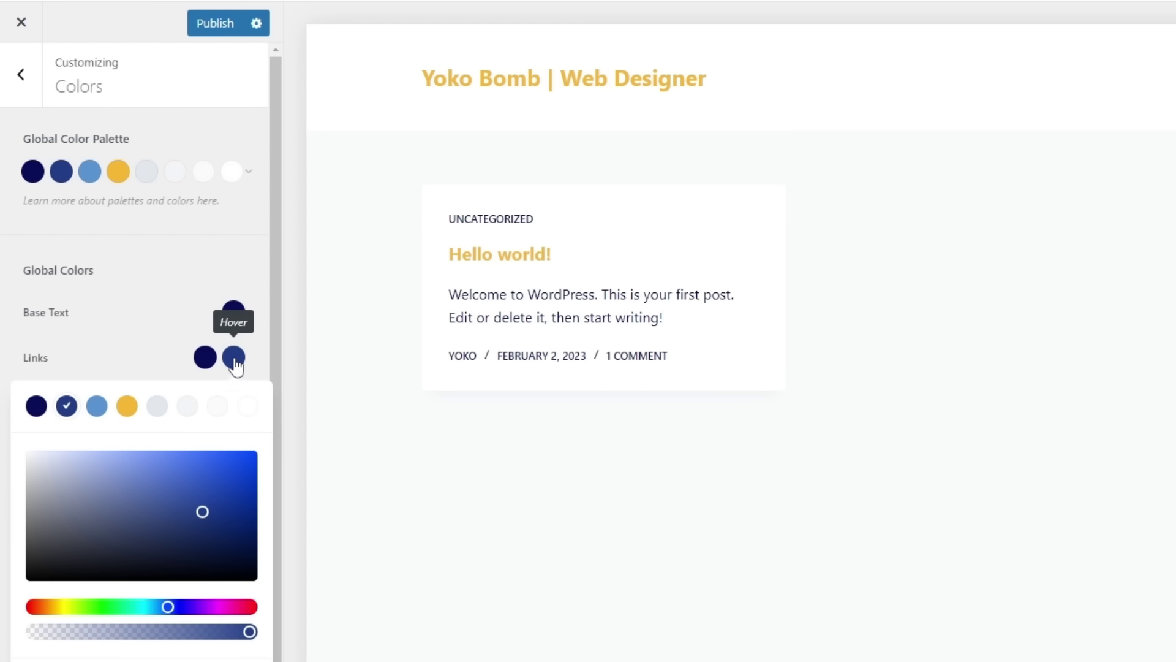
click(127, 407)
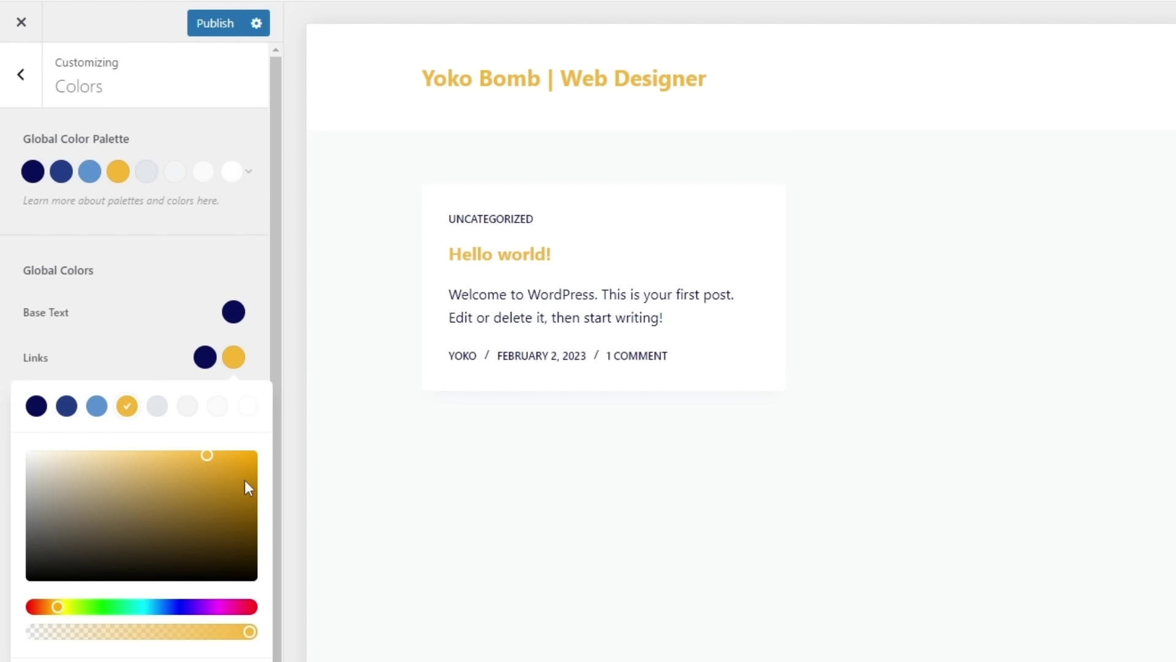
click(132, 359)
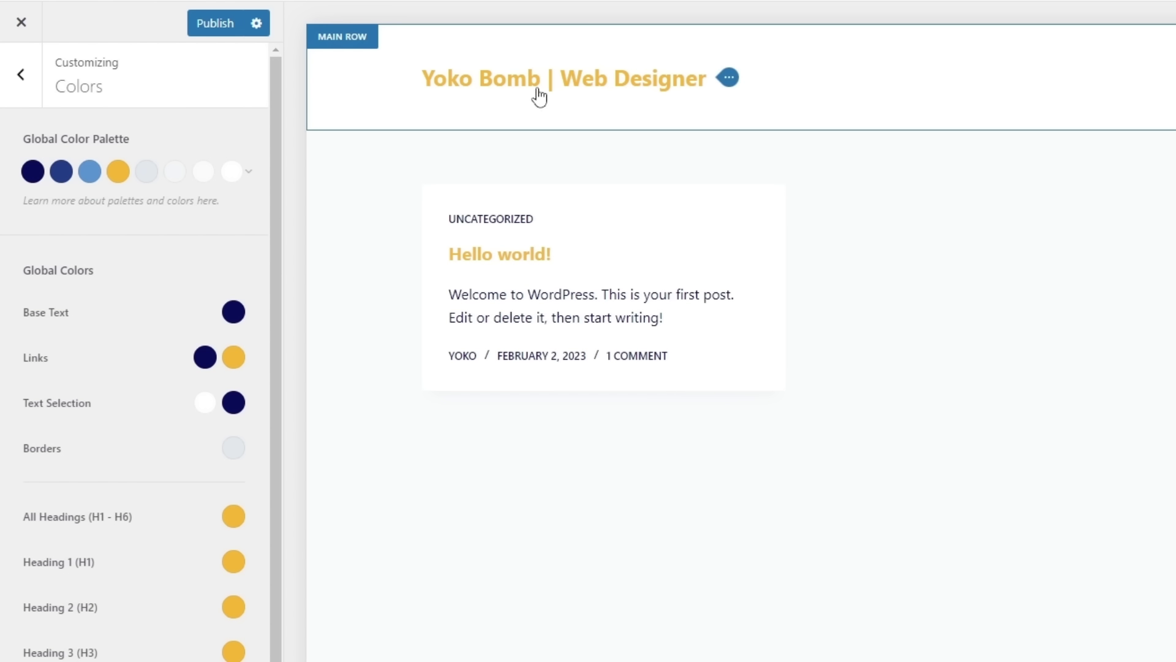
Set All Headings to the navy Color 1 and publish the colour changes.
click(232, 517)
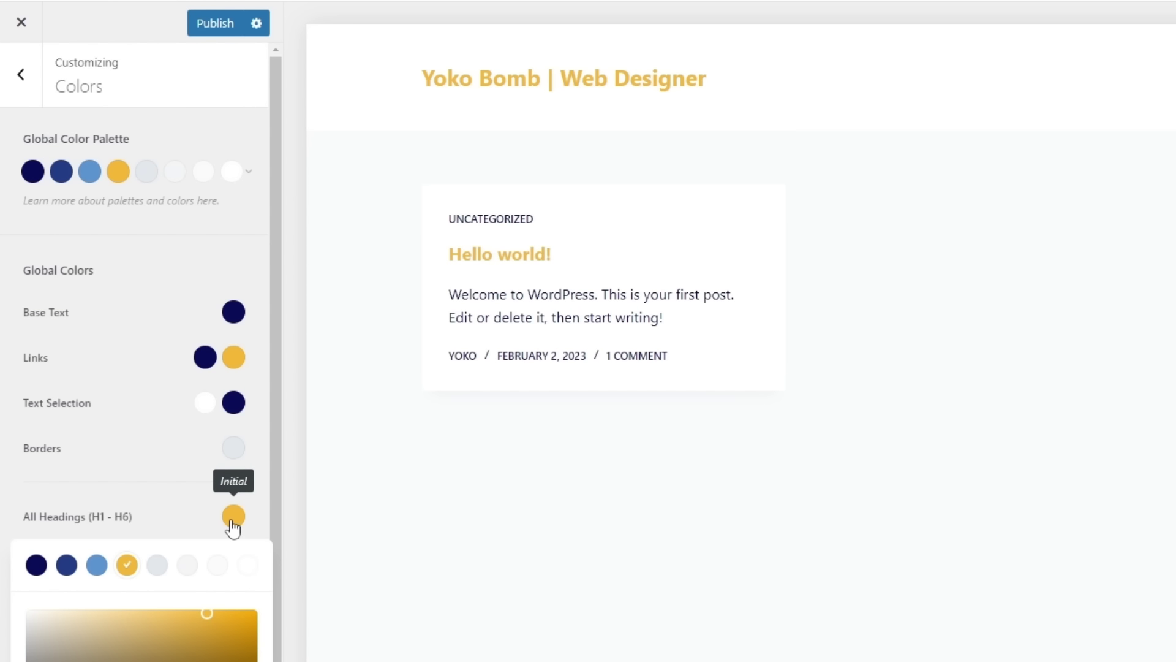
click(36, 564)
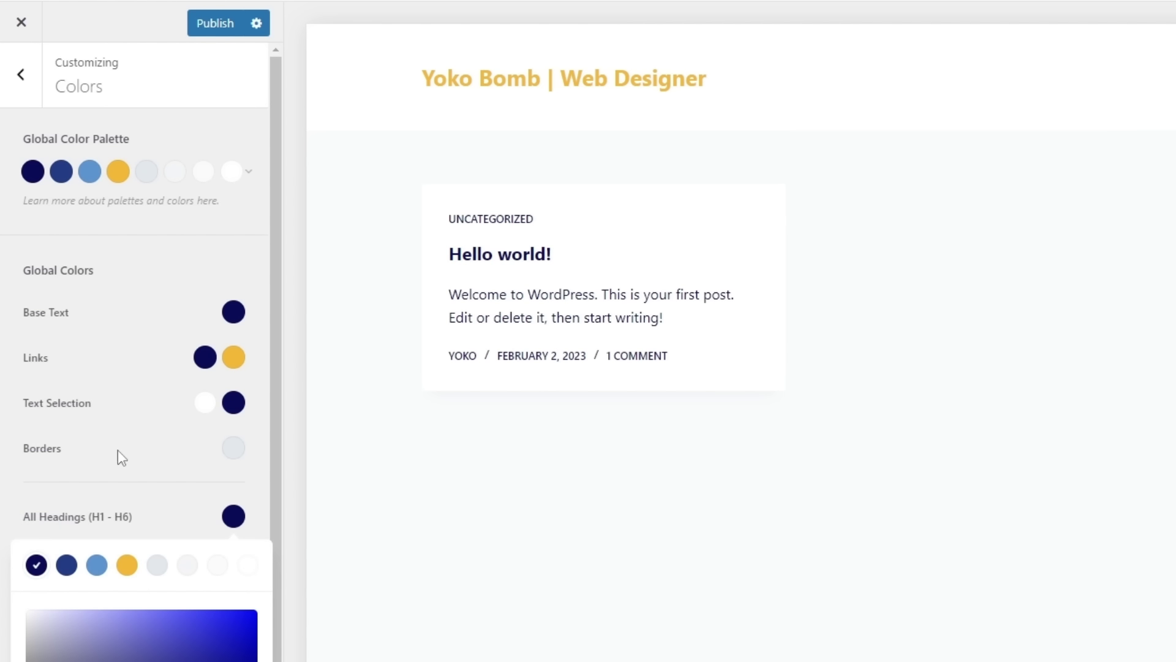
click(199, 497)
scroll(183, 548, down, 2)
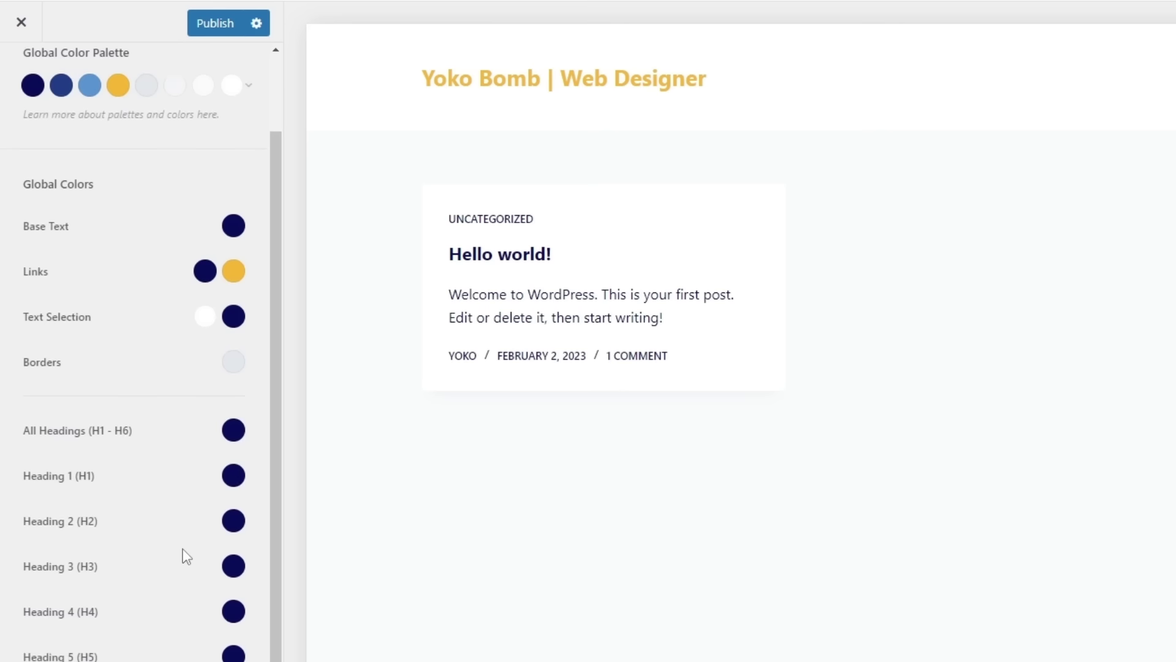
scroll(183, 549, up, 2)
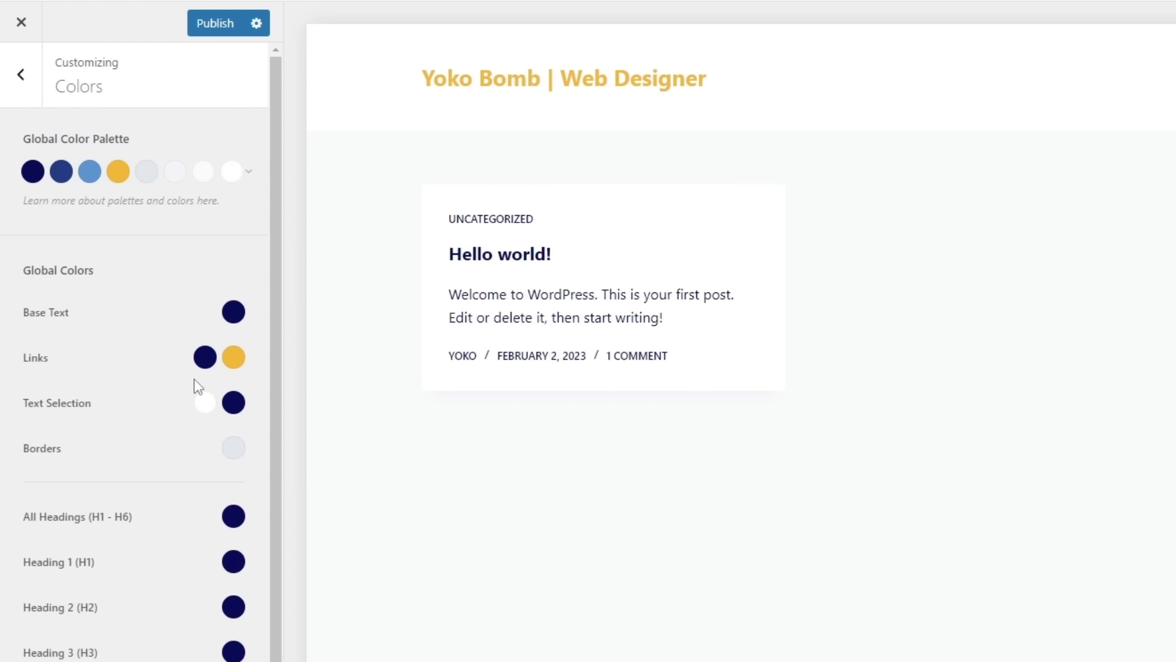
click(212, 36)
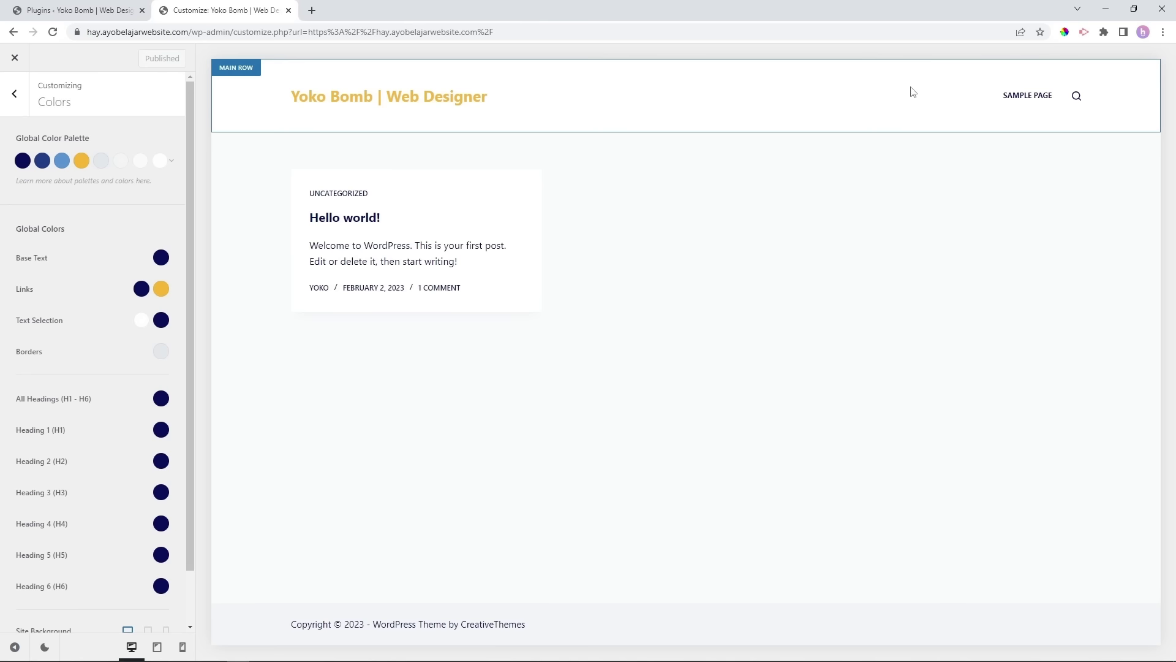
Go back to the main Customizer options and open the header's Logo element settings.
click(14, 98)
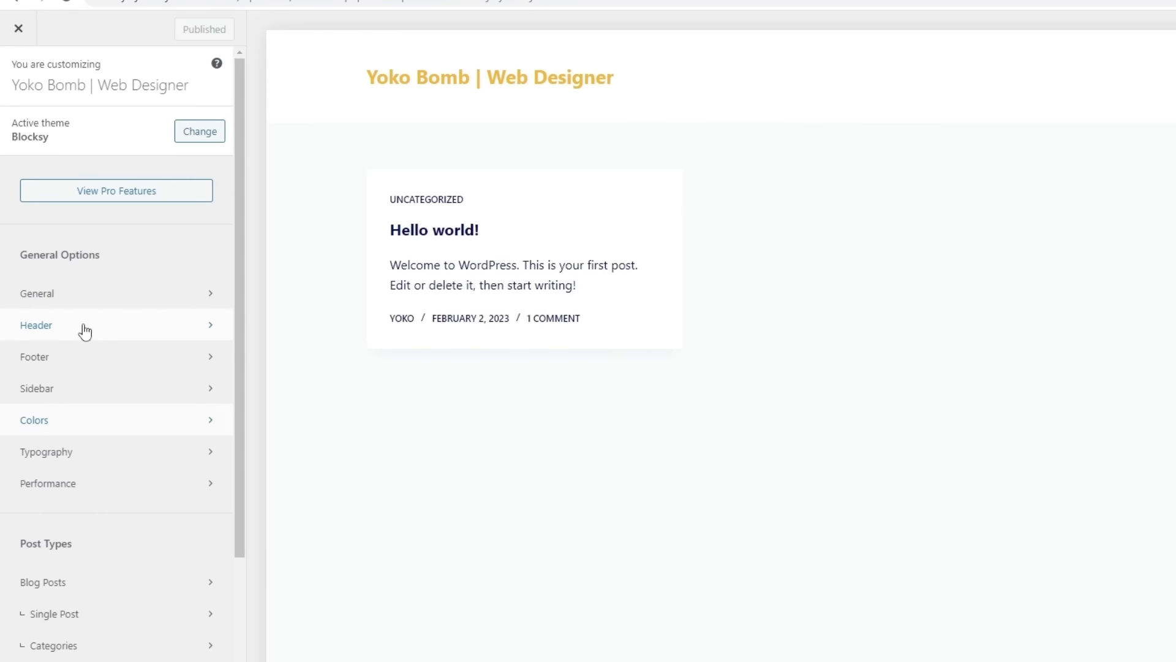
click(85, 331)
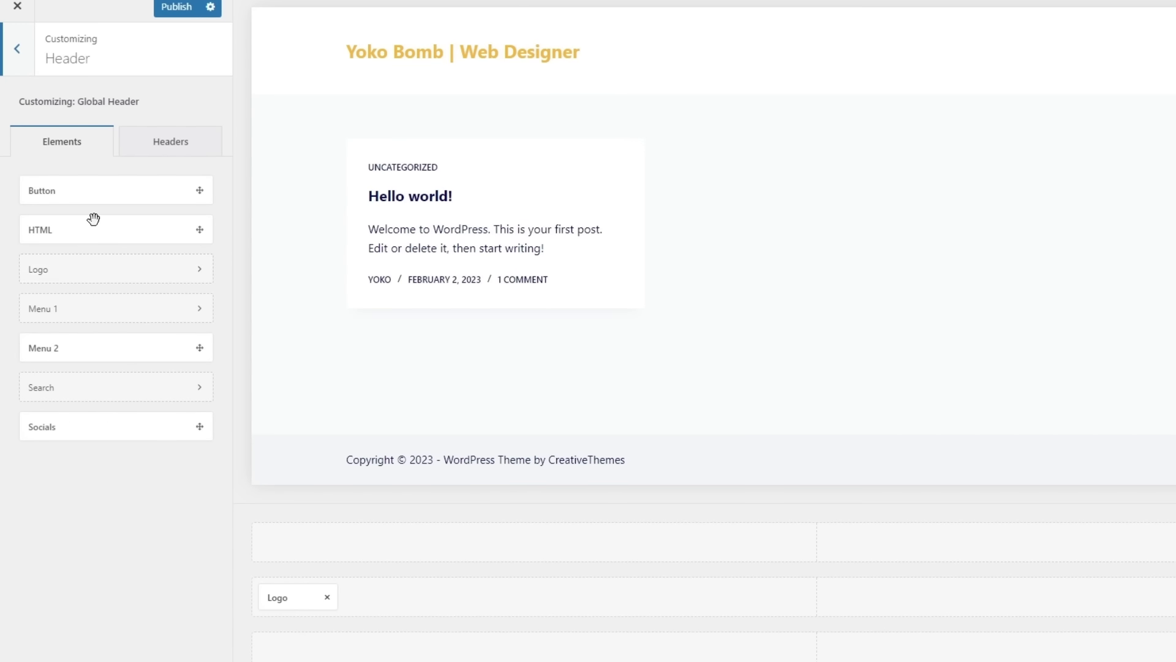
click(98, 278)
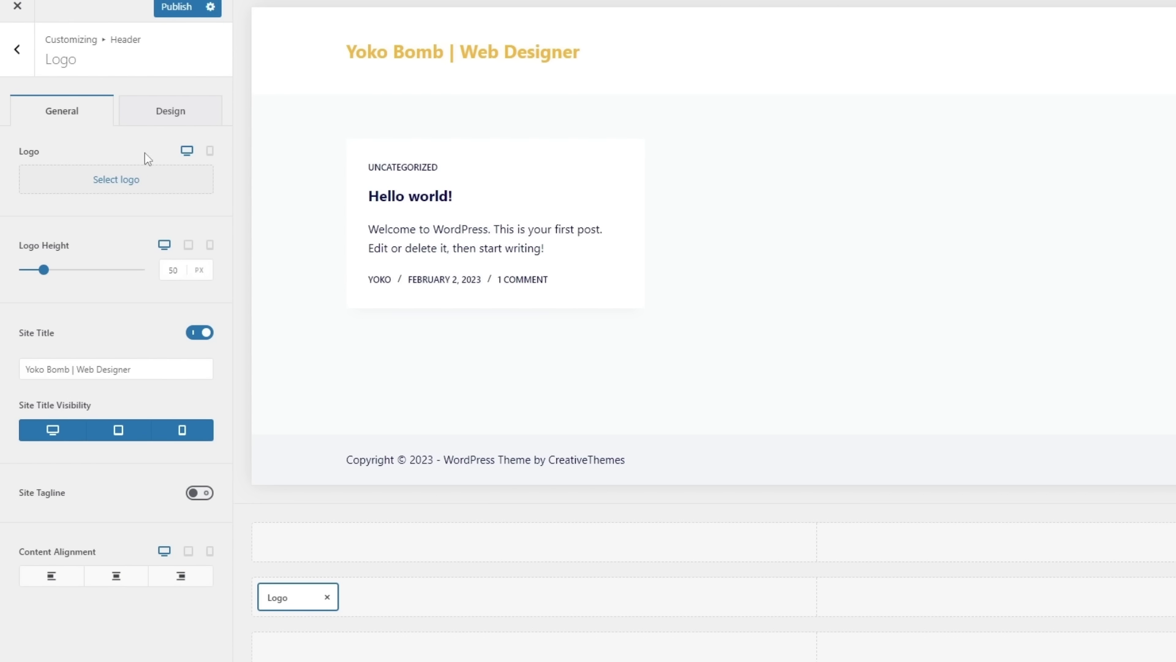
Upload the hay website image as the header logo and switch off Site Title.
click(115, 182)
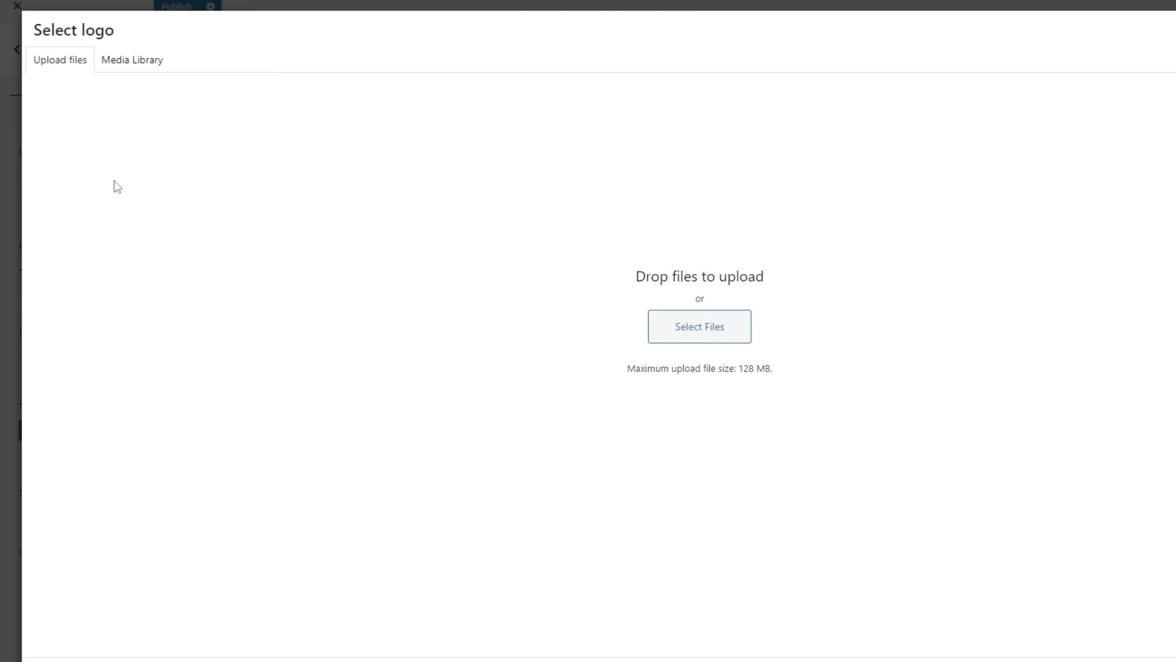
click(693, 325)
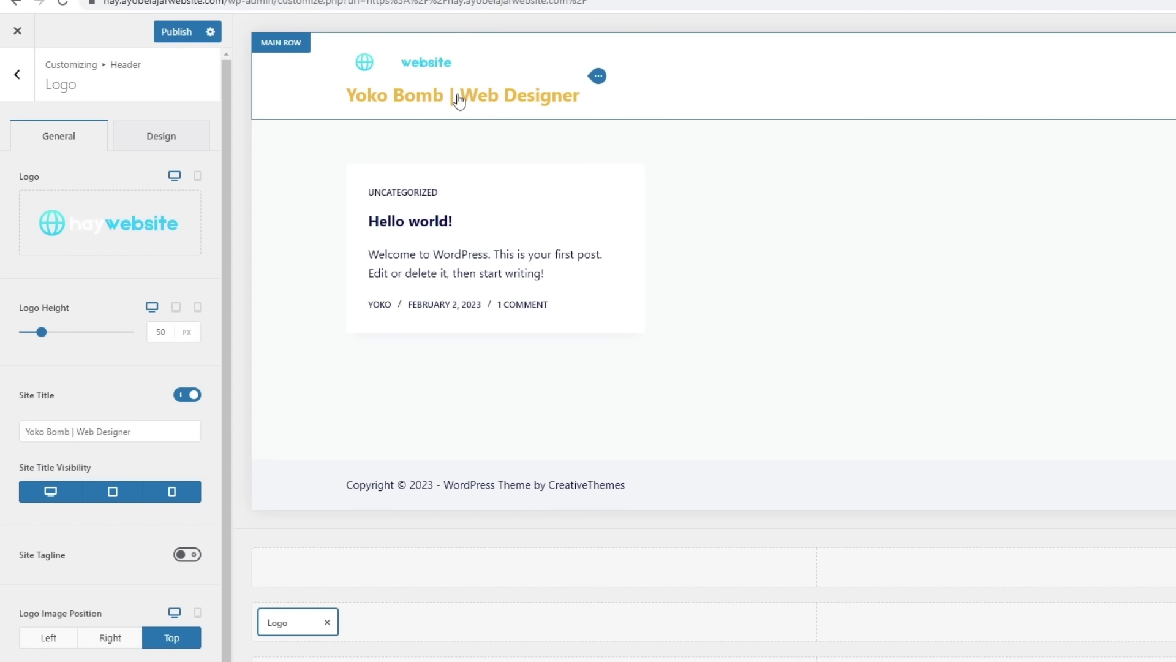
click(184, 399)
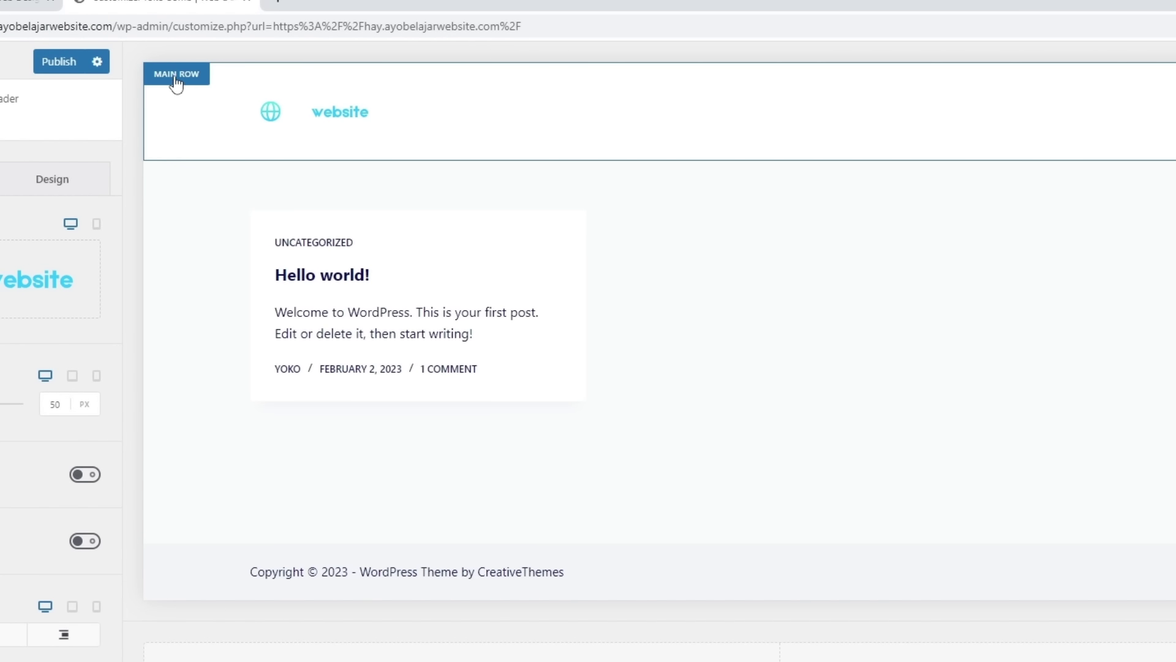
Set the header main row's Design background to navy Color 1 (#070D59).
click(176, 74)
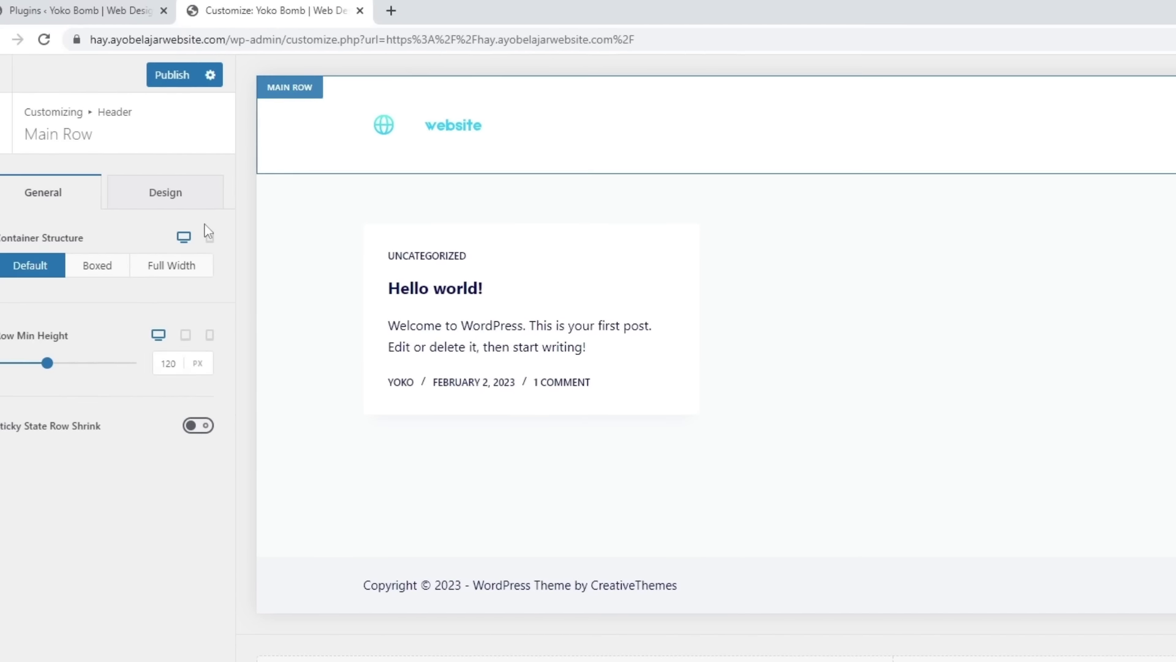
click(181, 199)
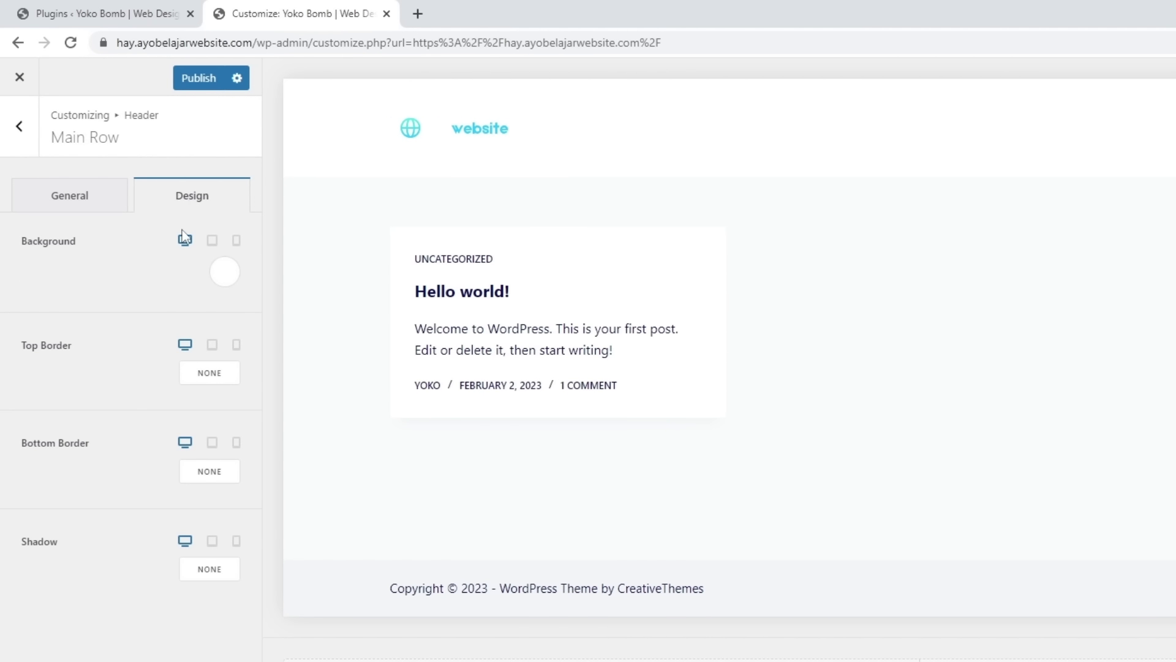
click(226, 274)
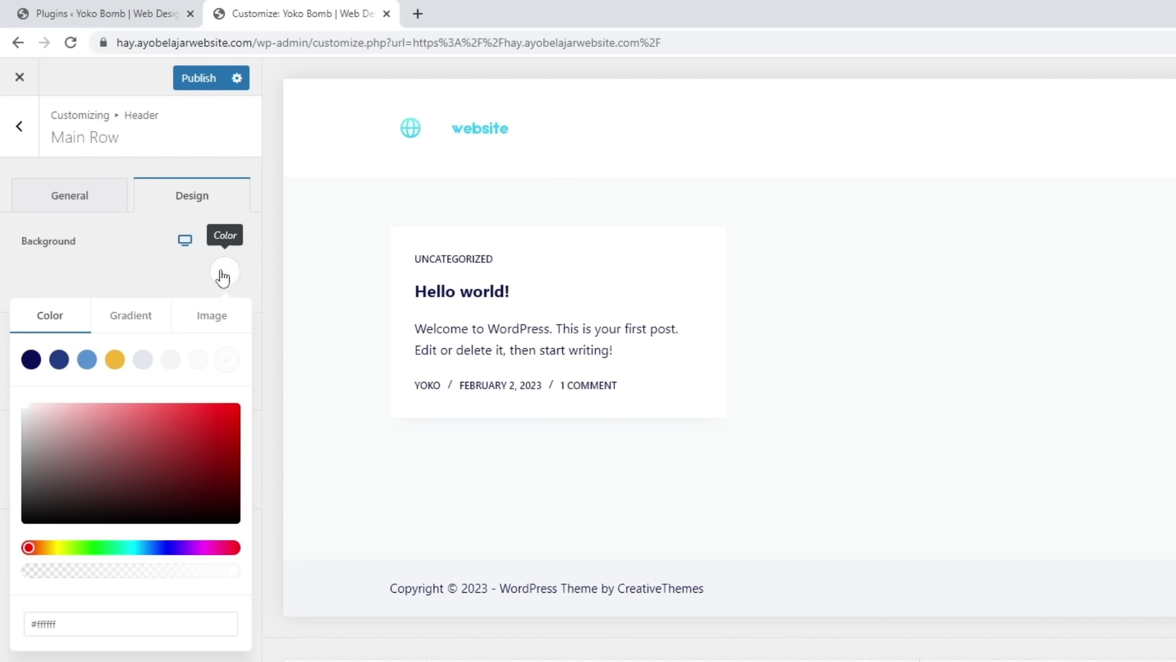
click(31, 360)
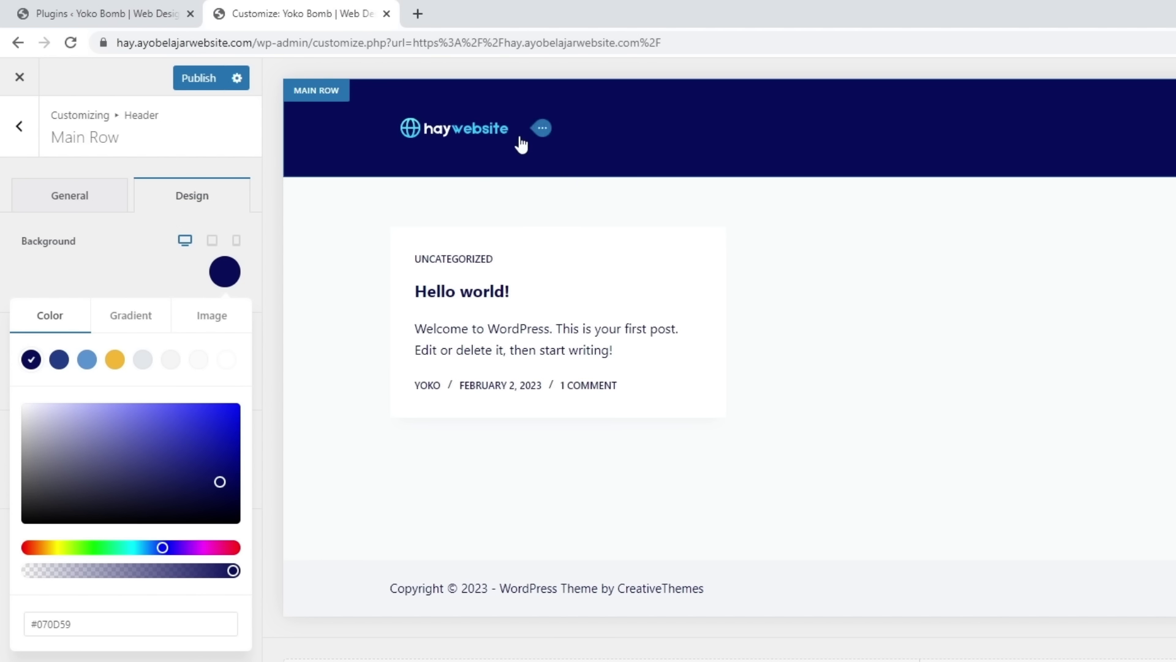
click(122, 661)
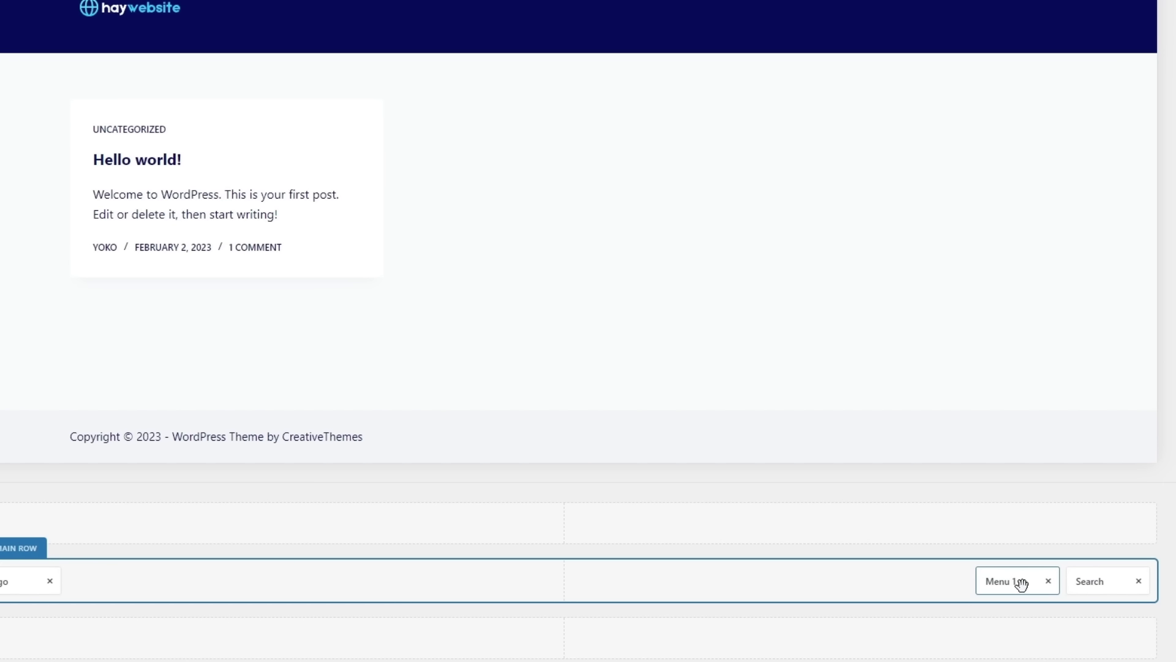
Set Menu 1's top-level link font colour to white (#ffffff).
click(1020, 583)
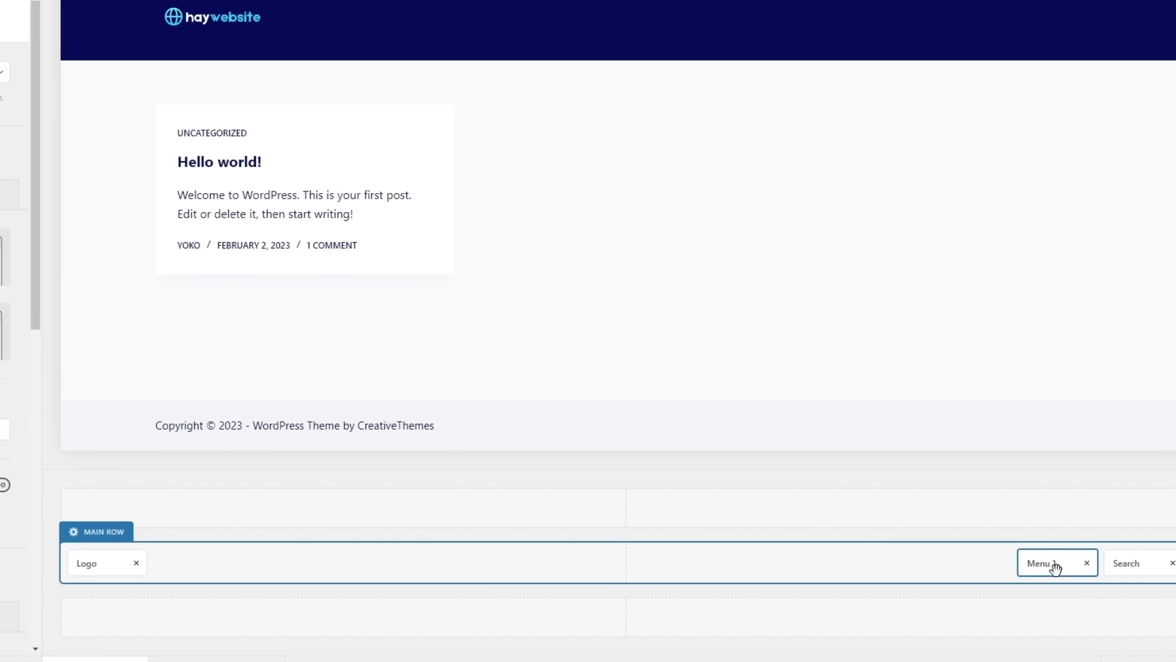
click(1055, 569)
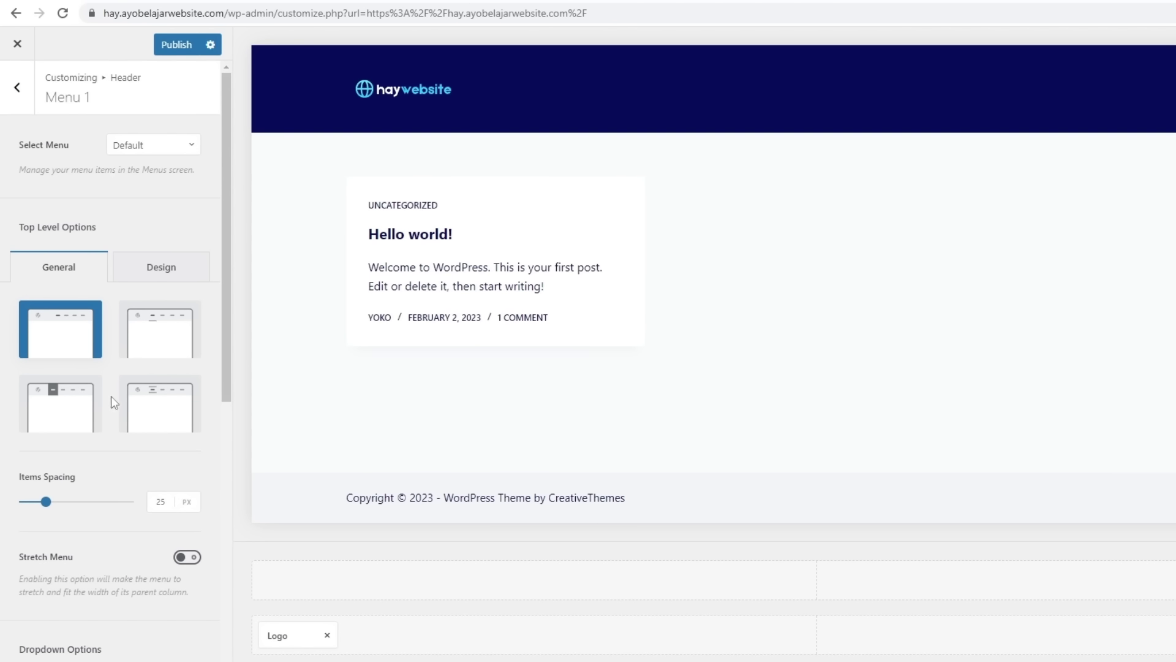
click(177, 270)
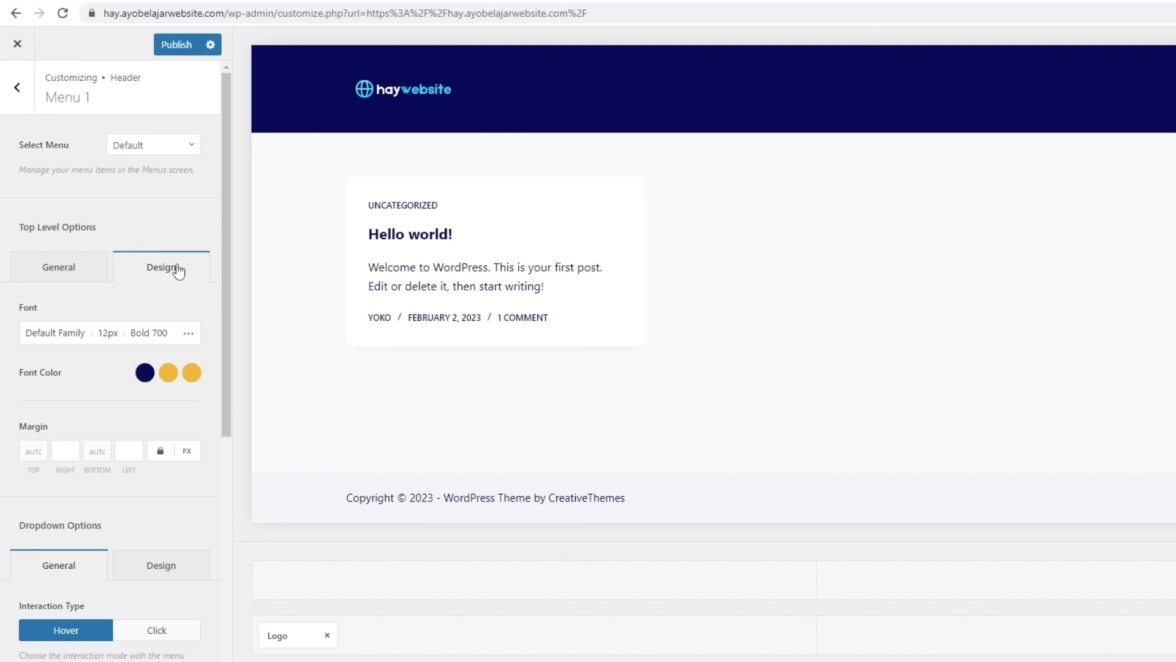
click(143, 377)
click(204, 414)
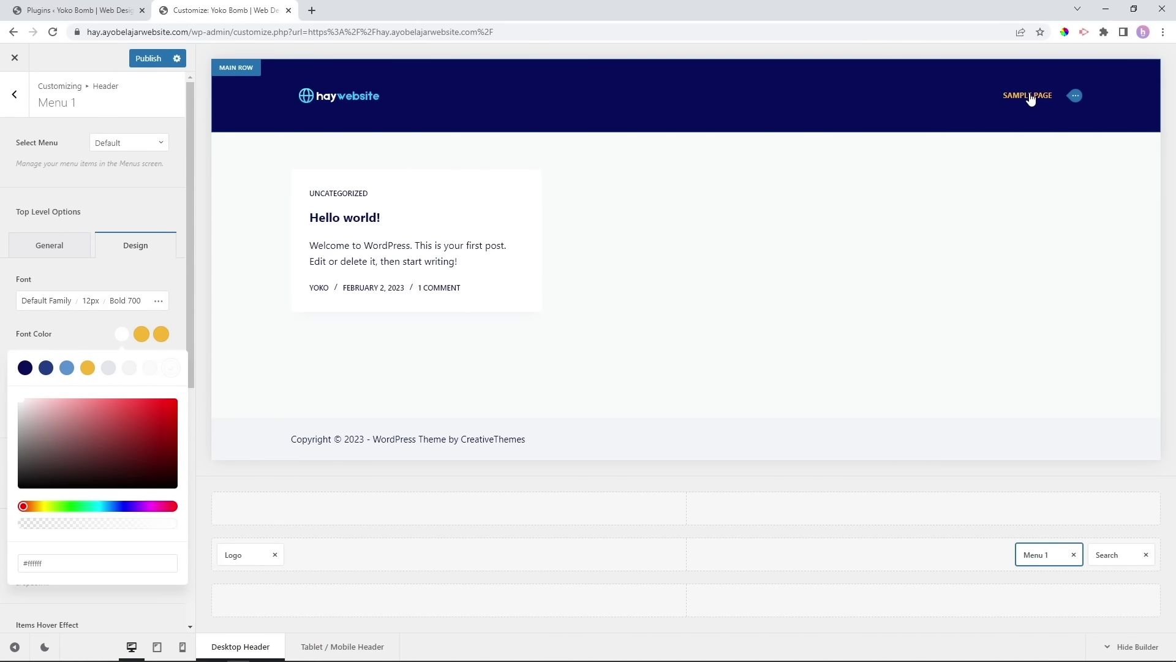
click(131, 216)
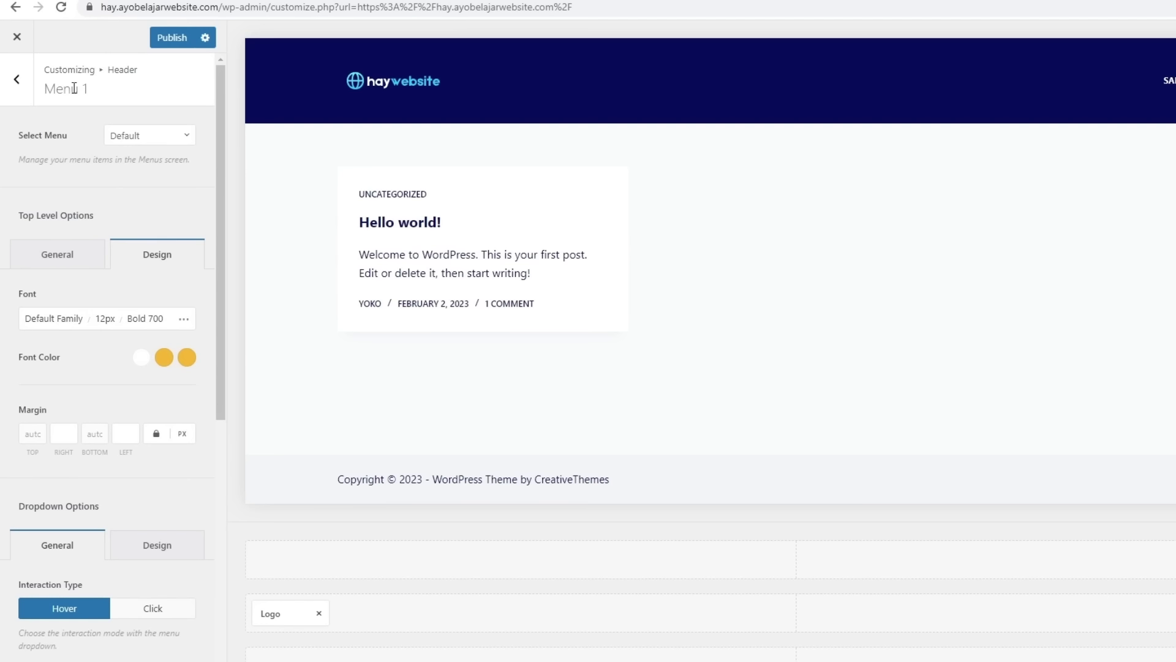
click(21, 89)
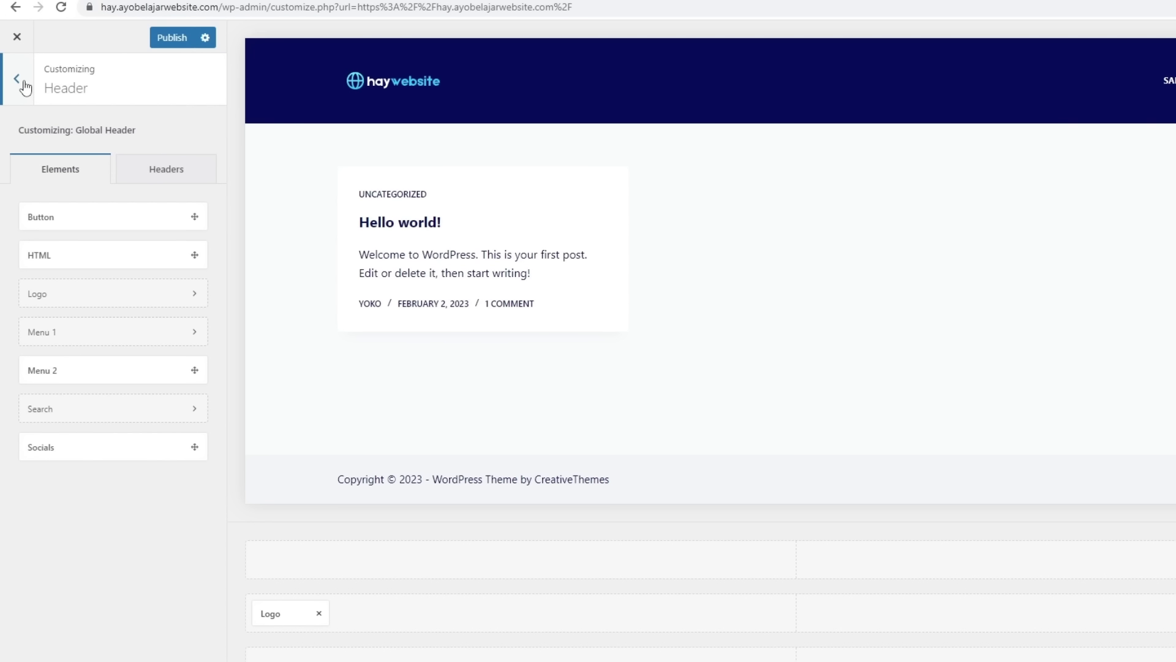
Create a 'Main menu' on the Header Menu 1 location and show its Add Items panel.
click(23, 83)
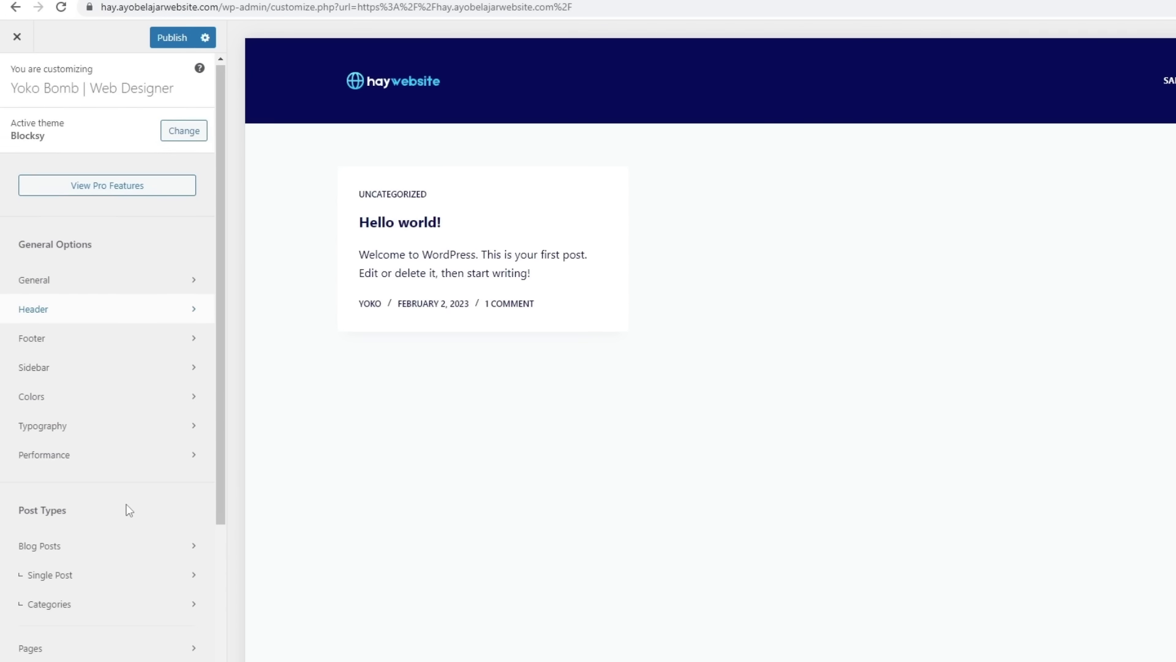
scroll(127, 510, down, 4)
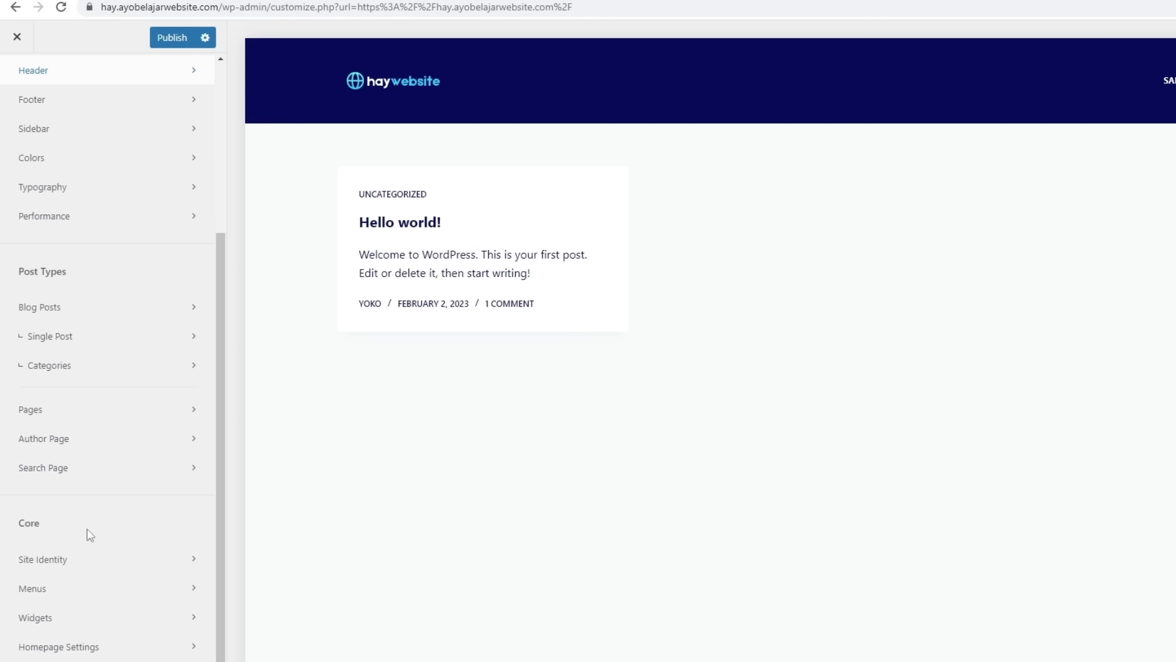
drag(44, 525, 20, 520)
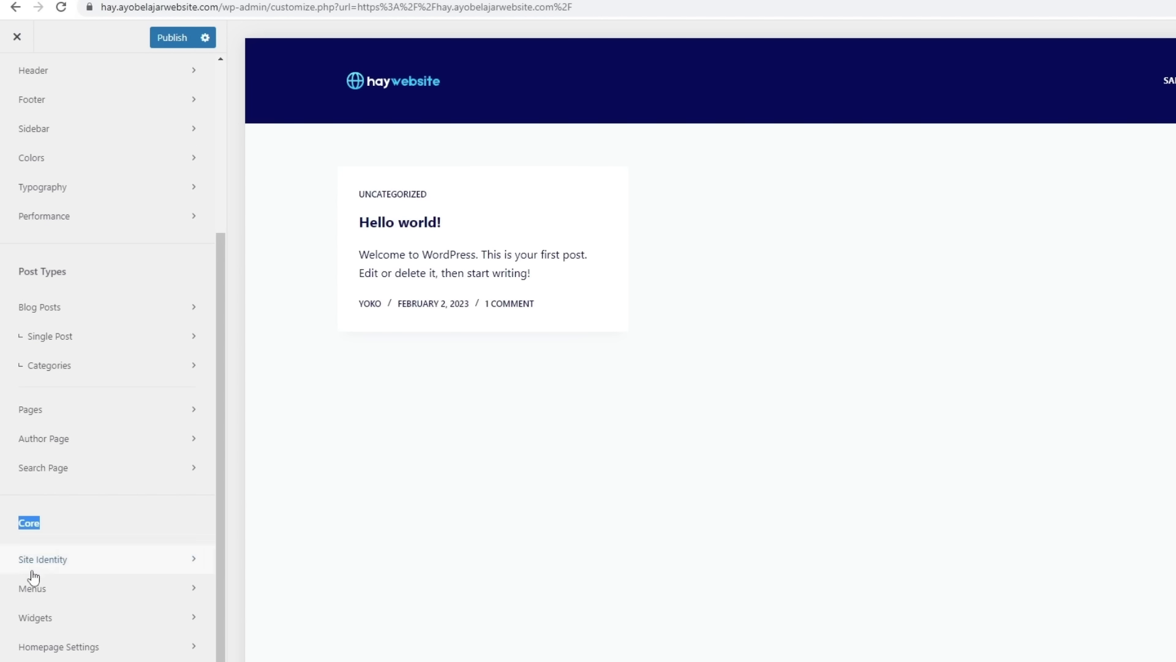
click(84, 595)
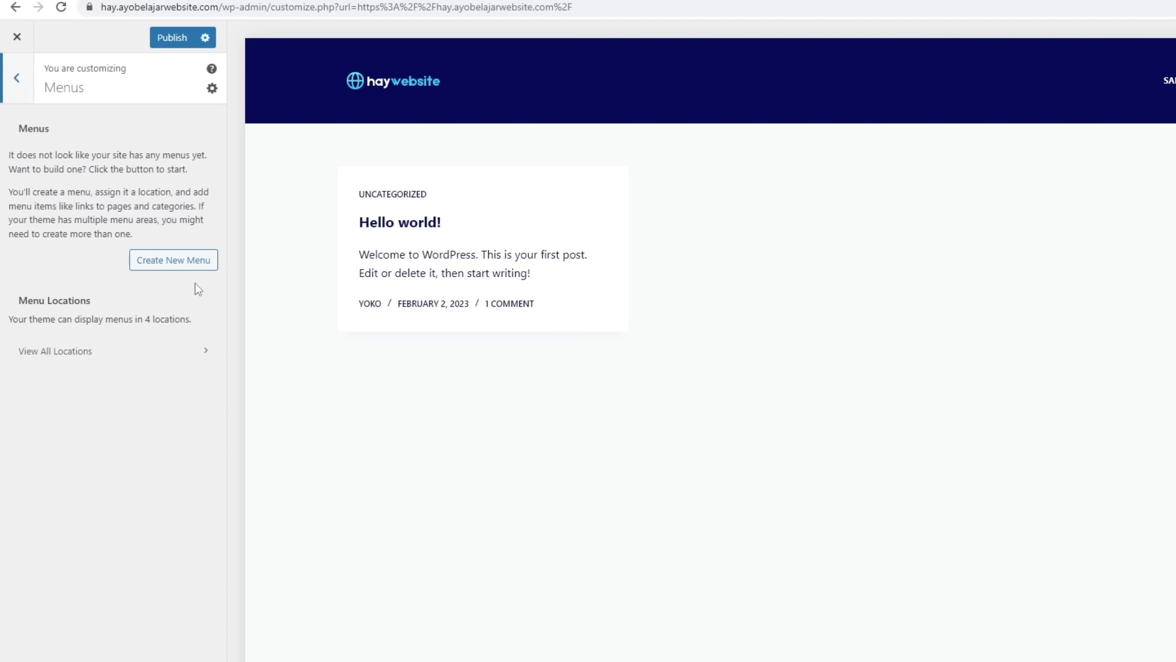
click(165, 263)
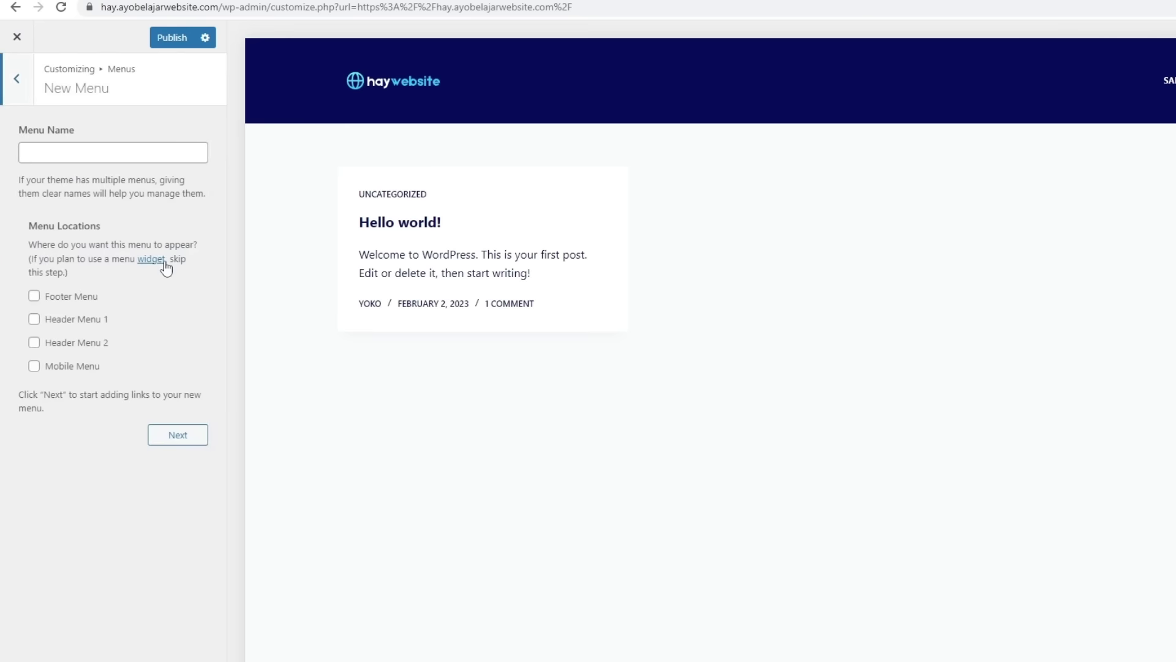
click(83, 147)
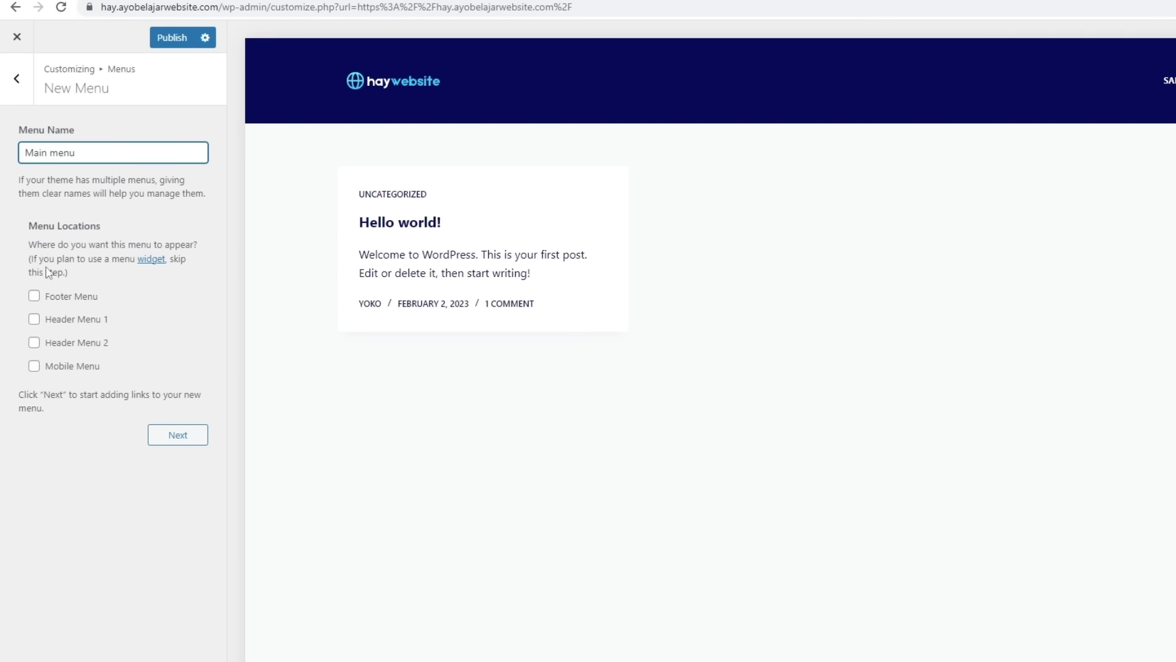
click(34, 319)
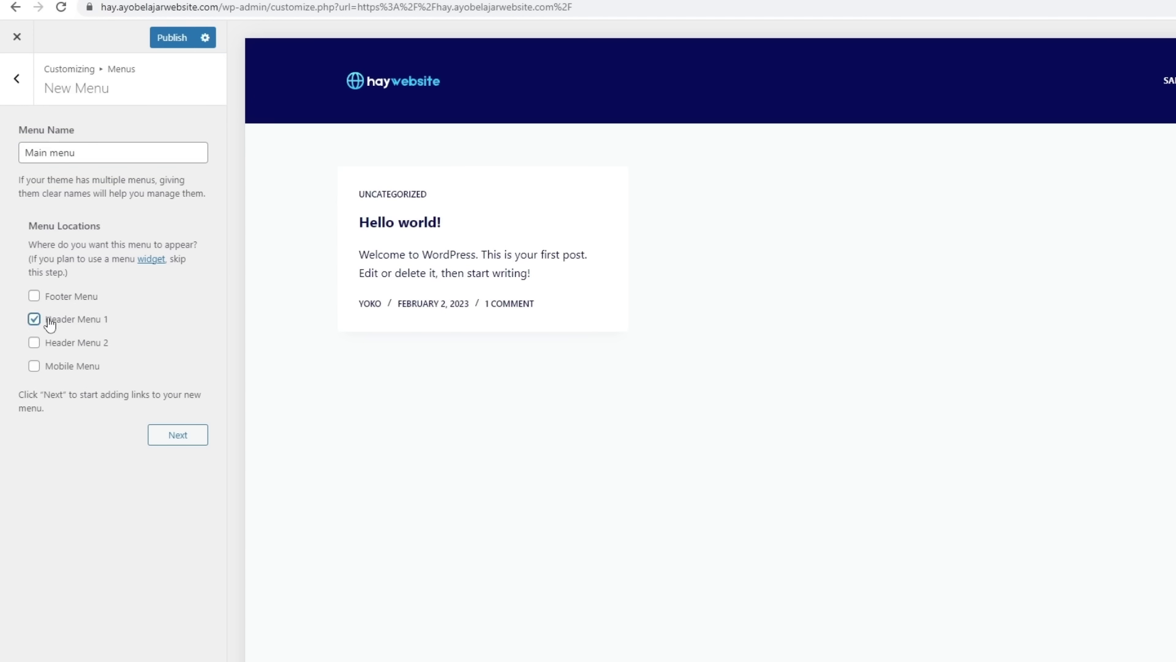
click(192, 435)
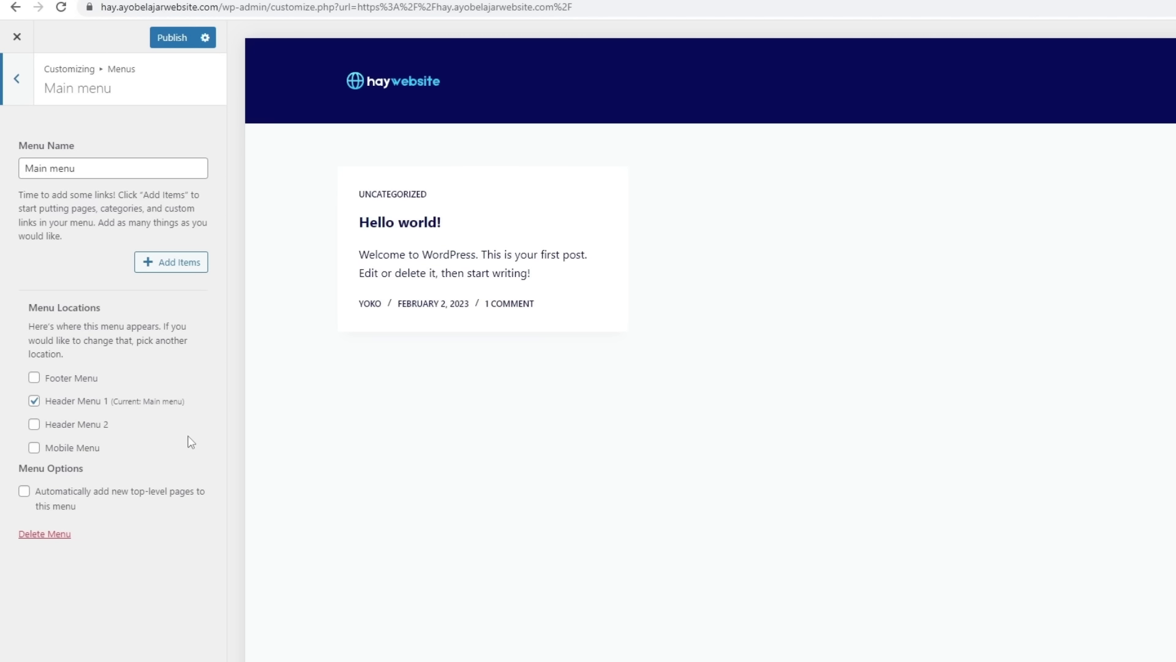
click(174, 265)
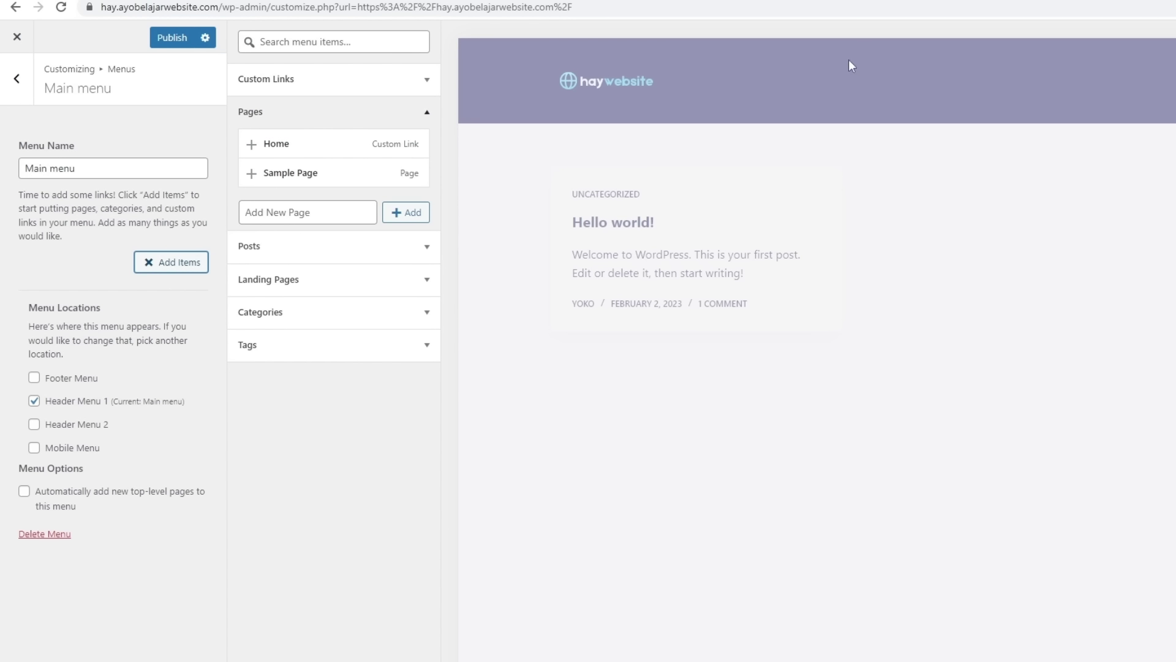
Add a new Home page to the Main menu.
click(299, 217)
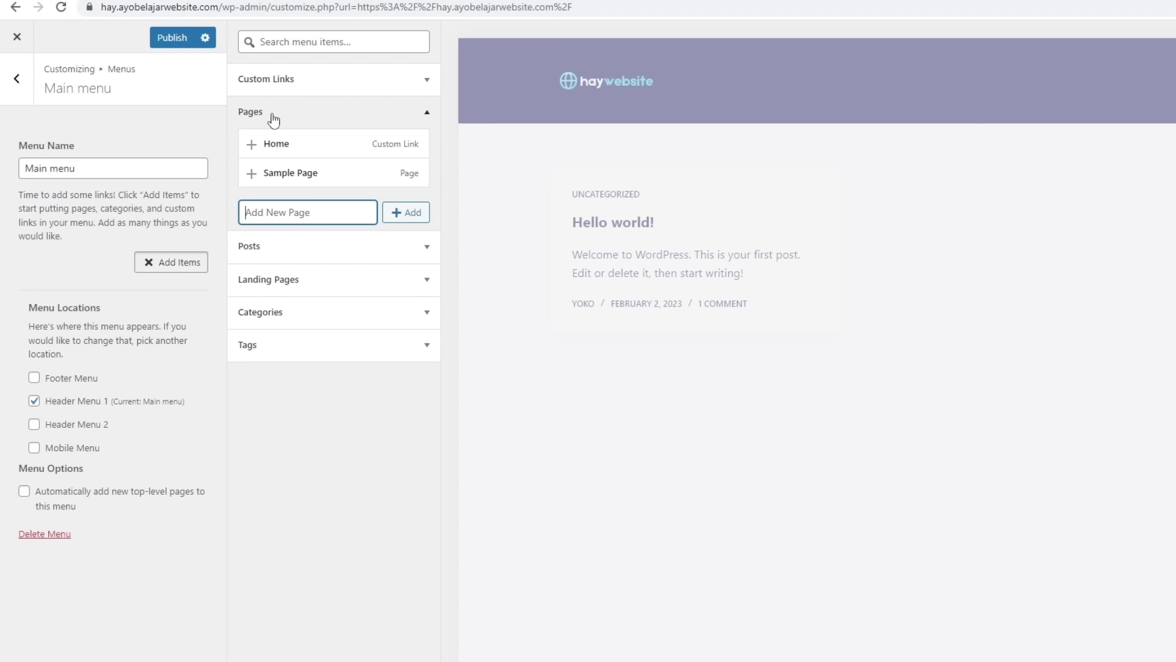
click(407, 91)
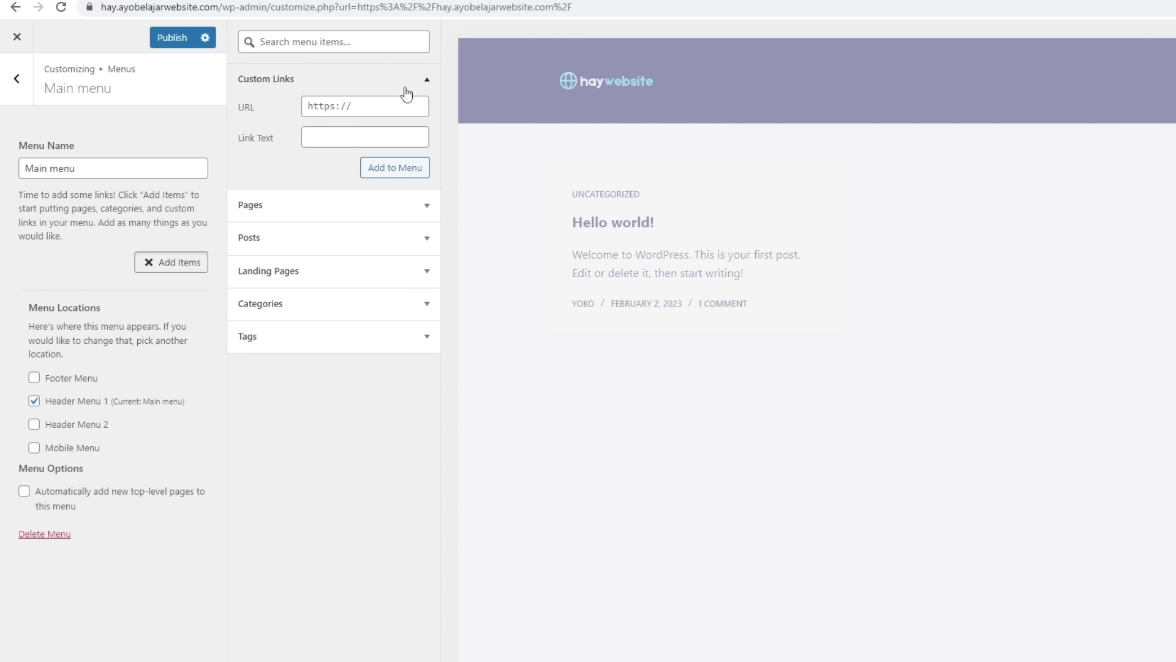
click(369, 208)
click(345, 243)
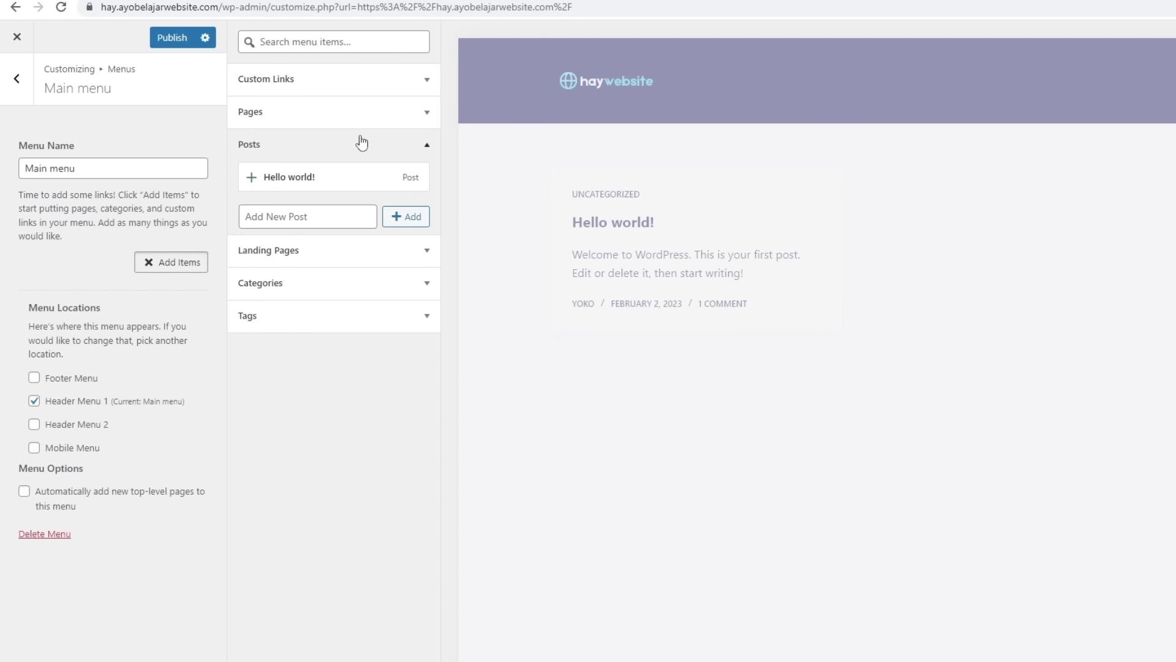
click(360, 116)
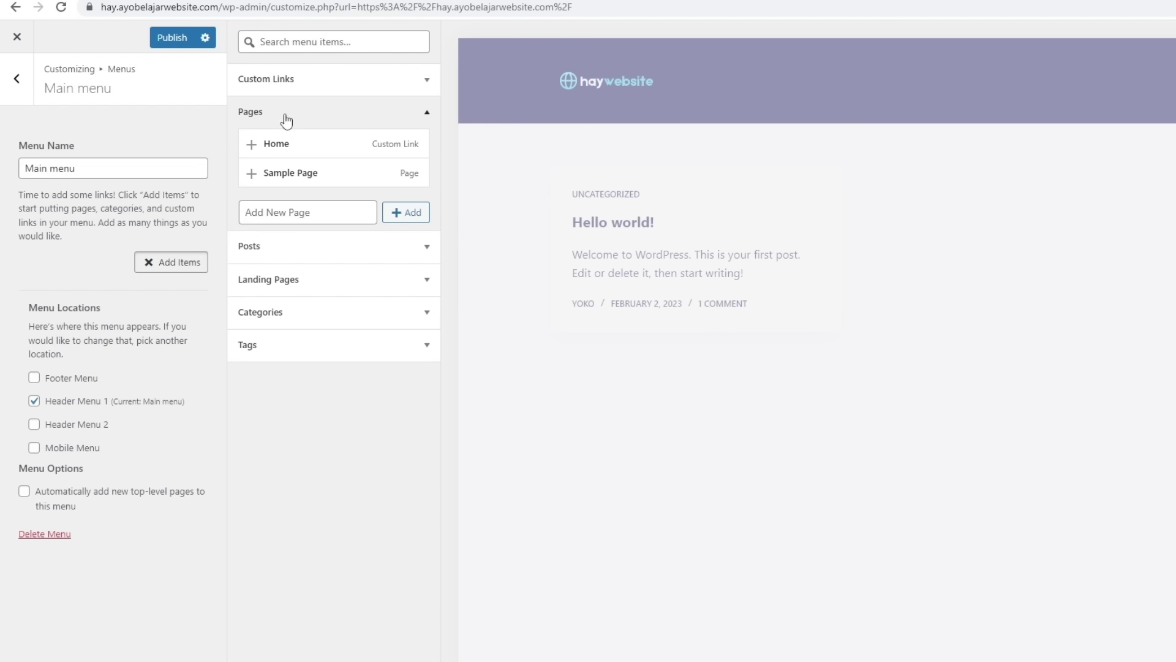
click(298, 212)
text(Home)
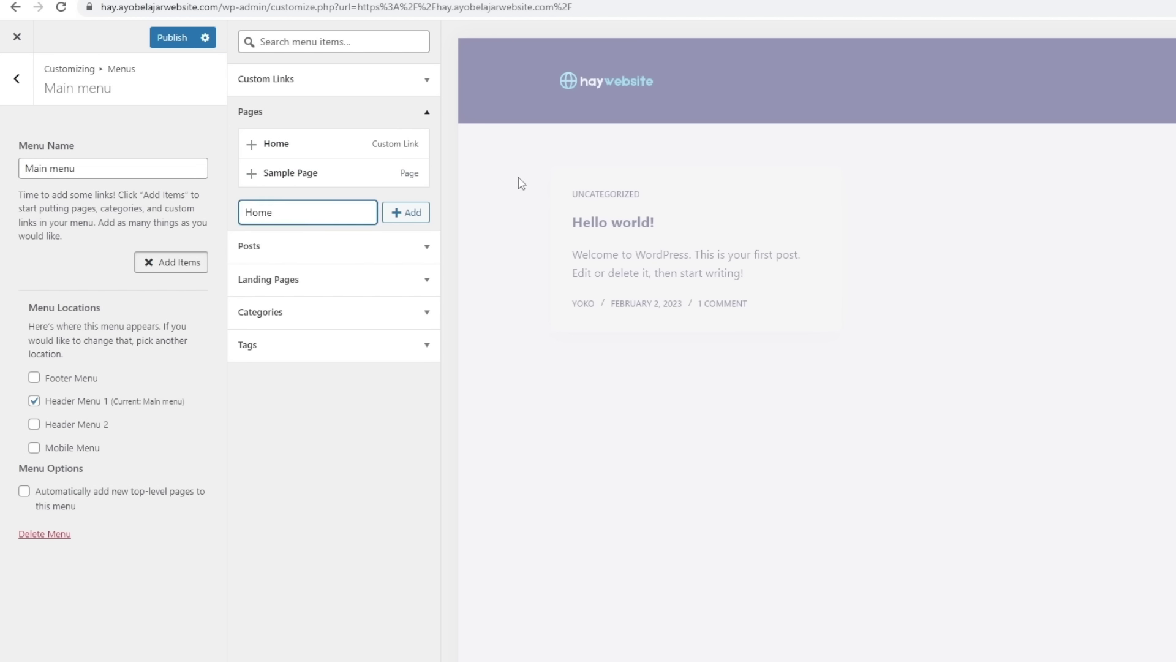
click(407, 211)
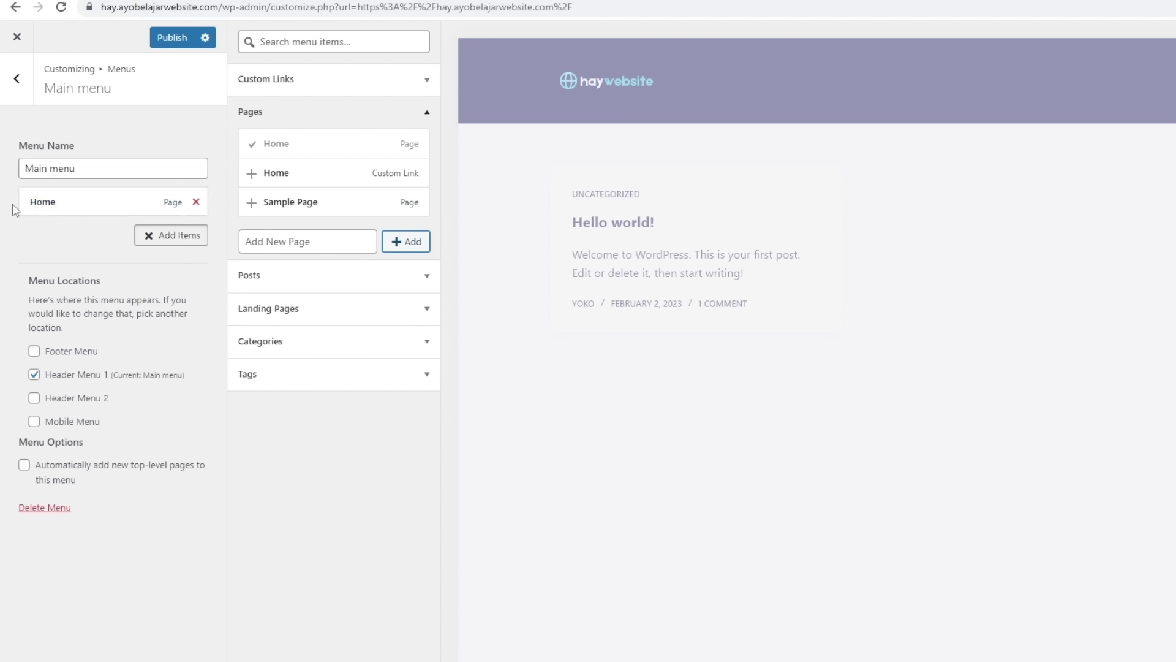
Add new About and Project pages to the Main menu.
click(286, 241)
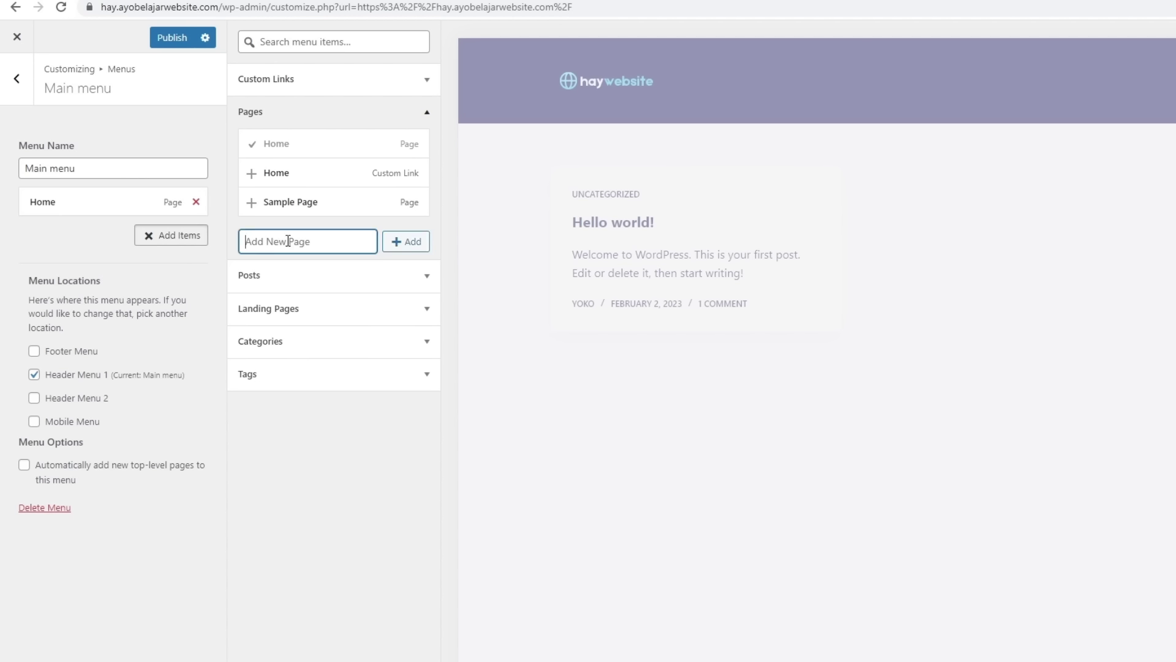
text(About)
click(402, 241)
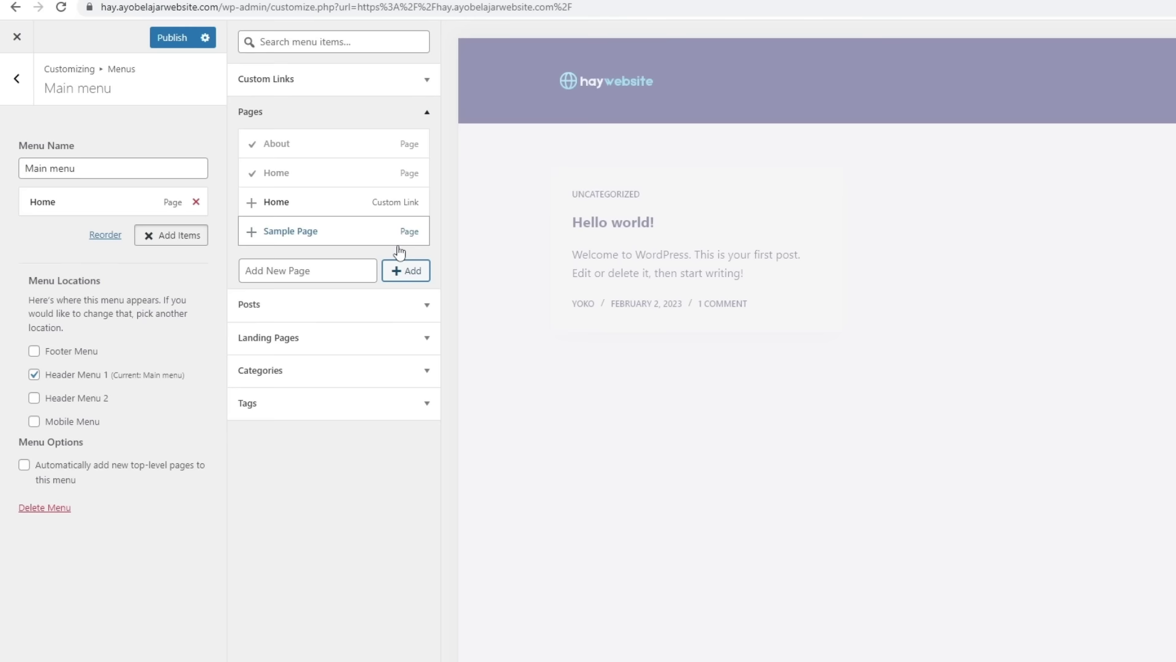
click(291, 275)
text(Project)
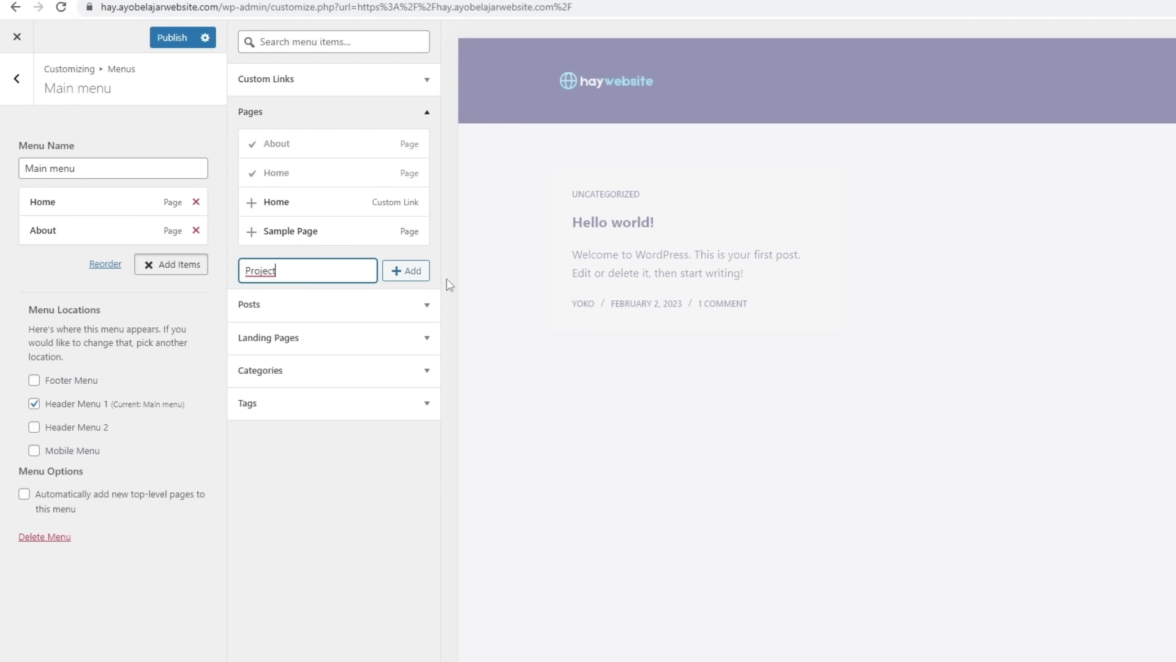
click(412, 272)
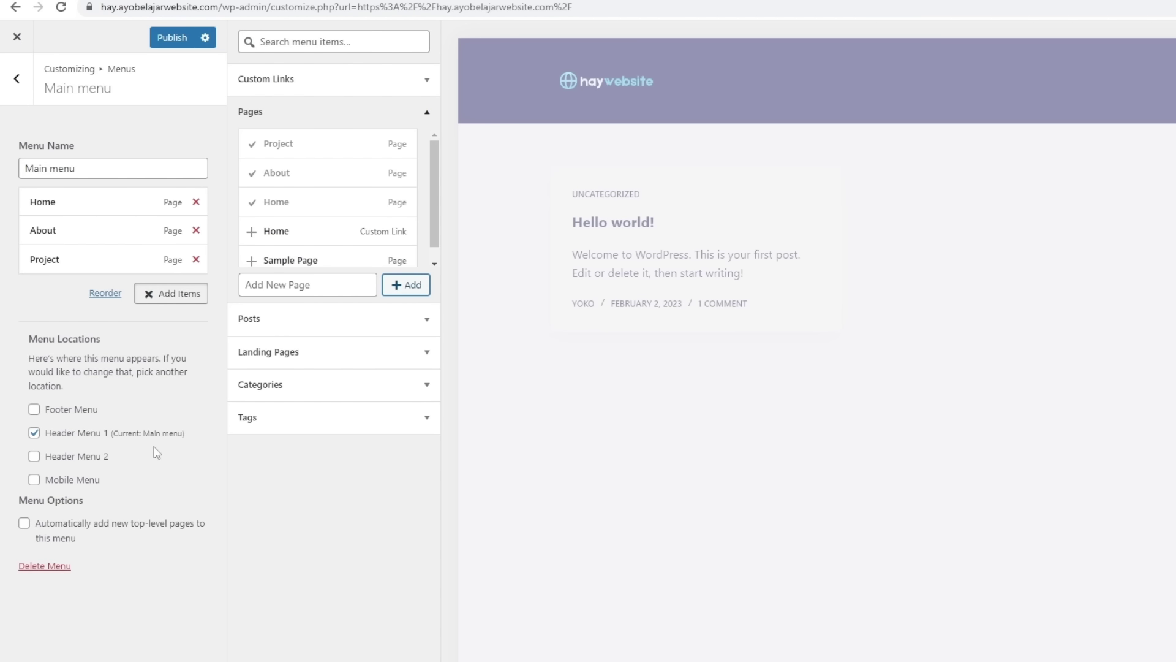
Close Add Items and return to the Customizer's Header settings.
click(150, 600)
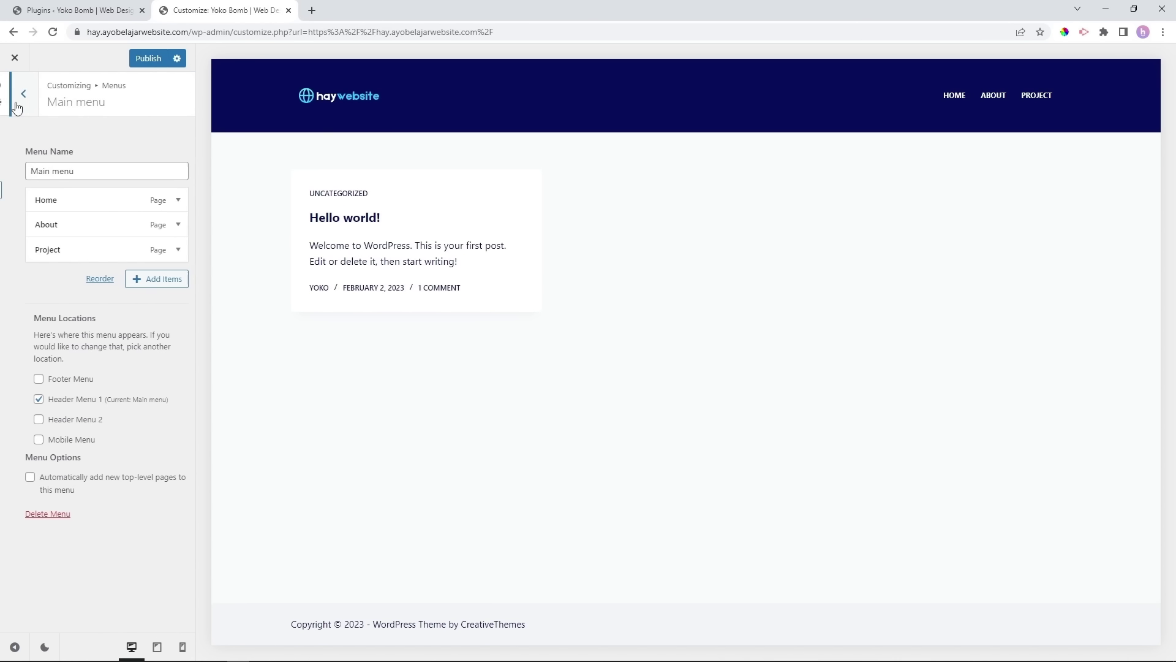
click(14, 95)
click(14, 97)
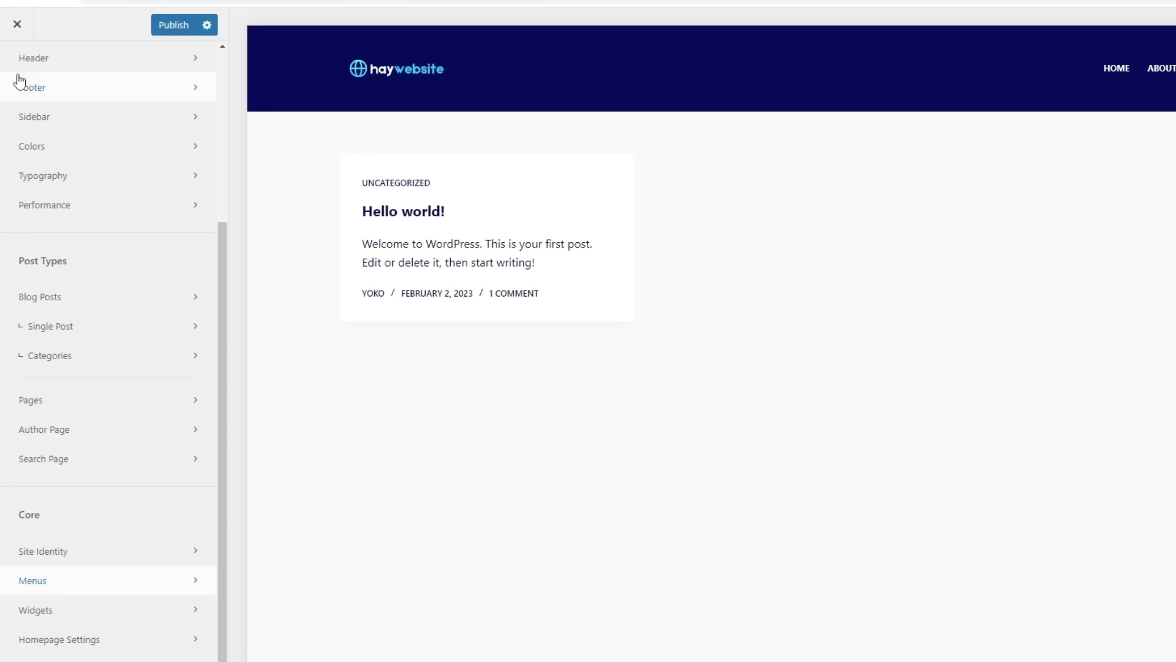
scroll(54, 234, up, 3)
click(49, 212)
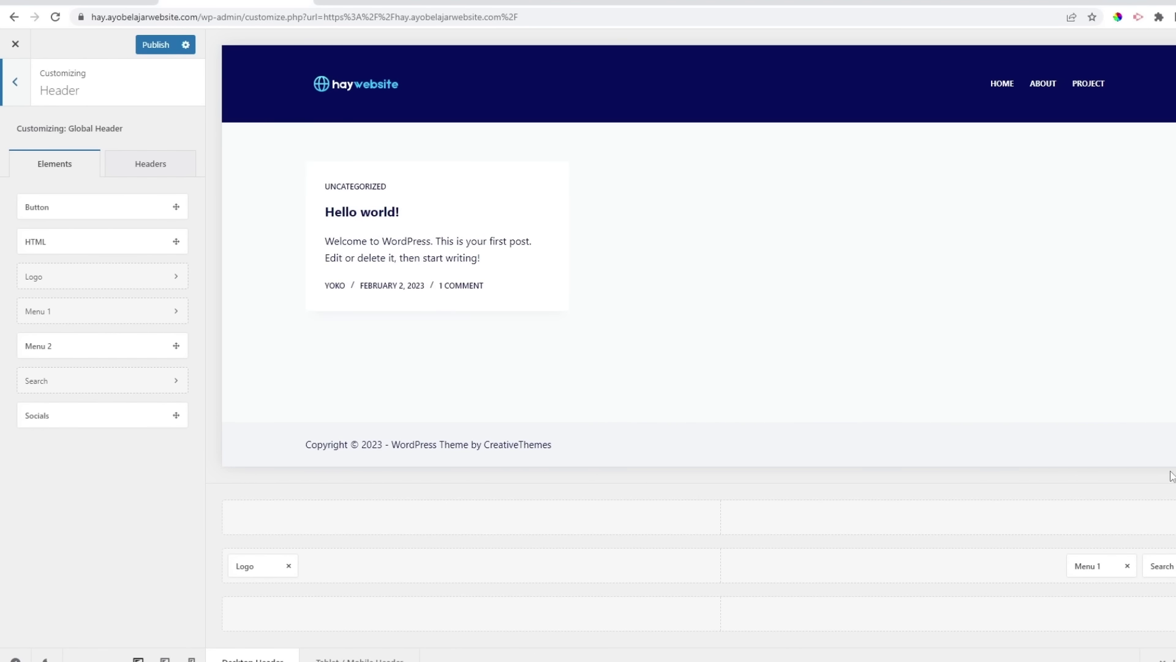
Set the header Search element's icon colour to white (#ffffff).
mouse_move(1044, 110)
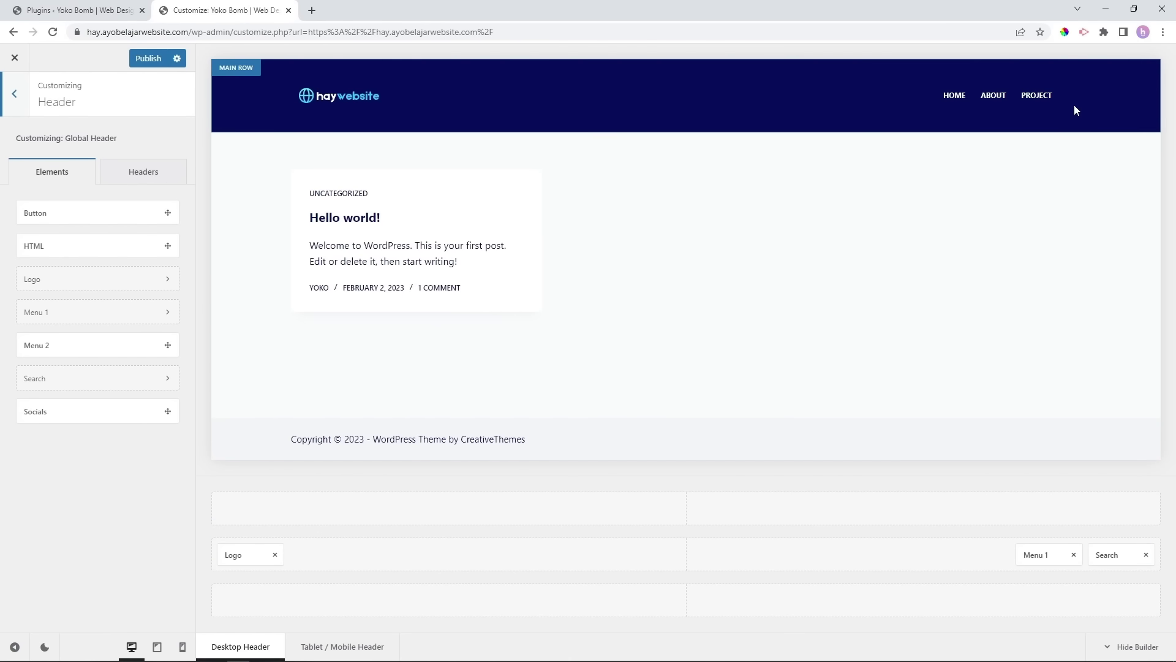
click(1105, 555)
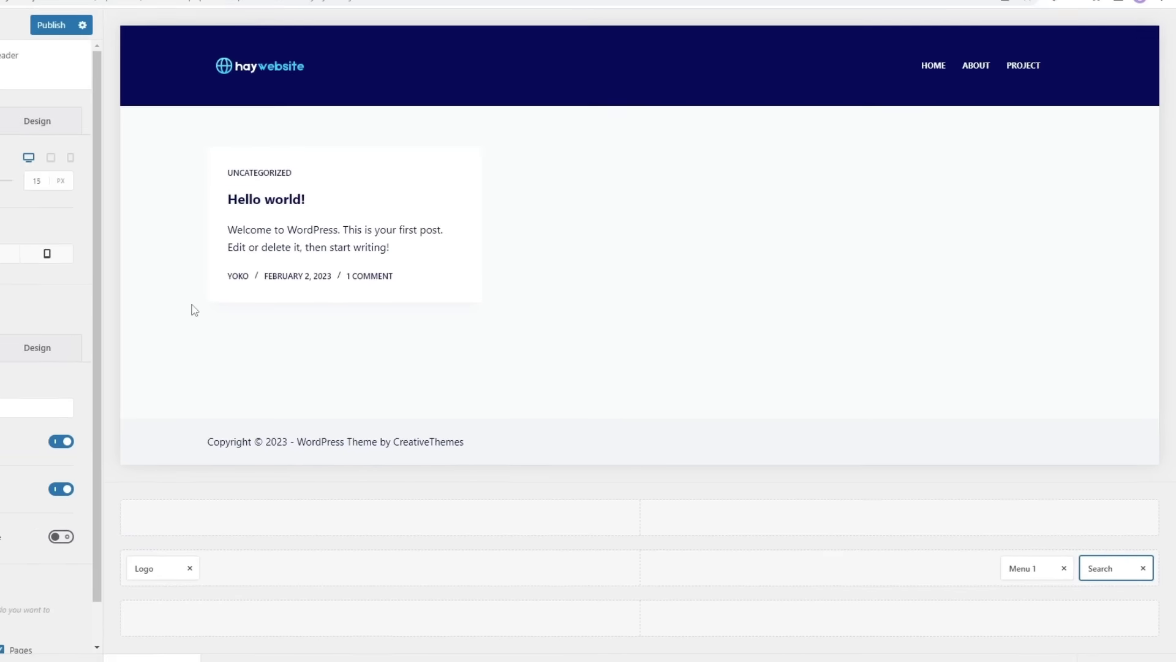
click(35, 122)
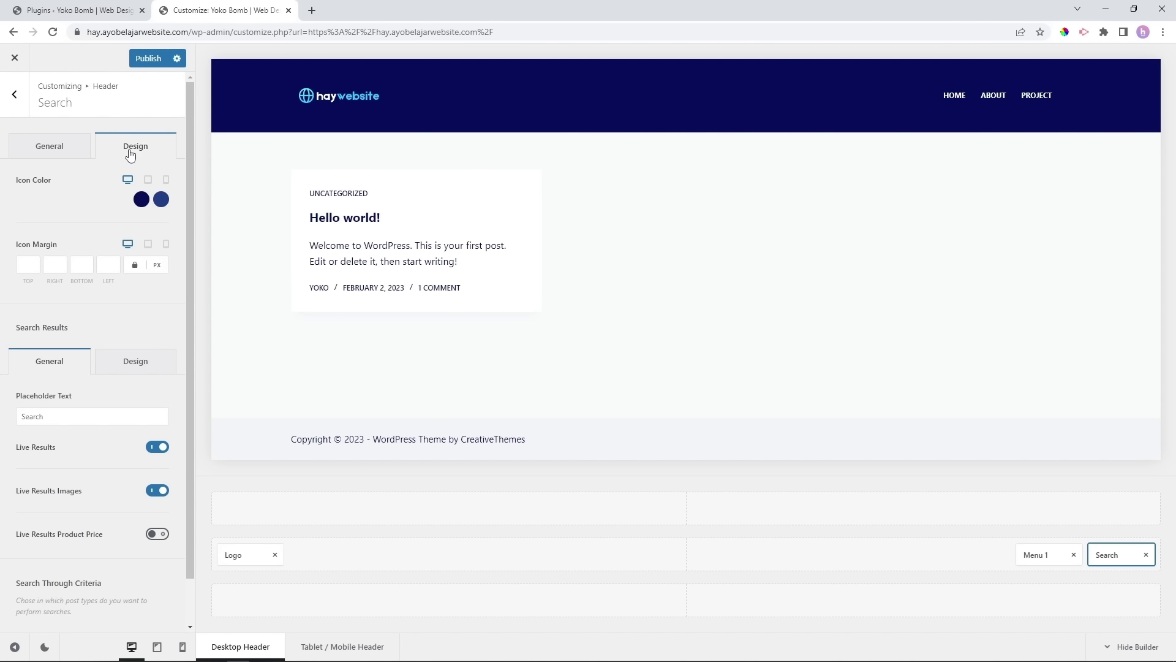
click(141, 200)
drag(79, 277, 2, 236)
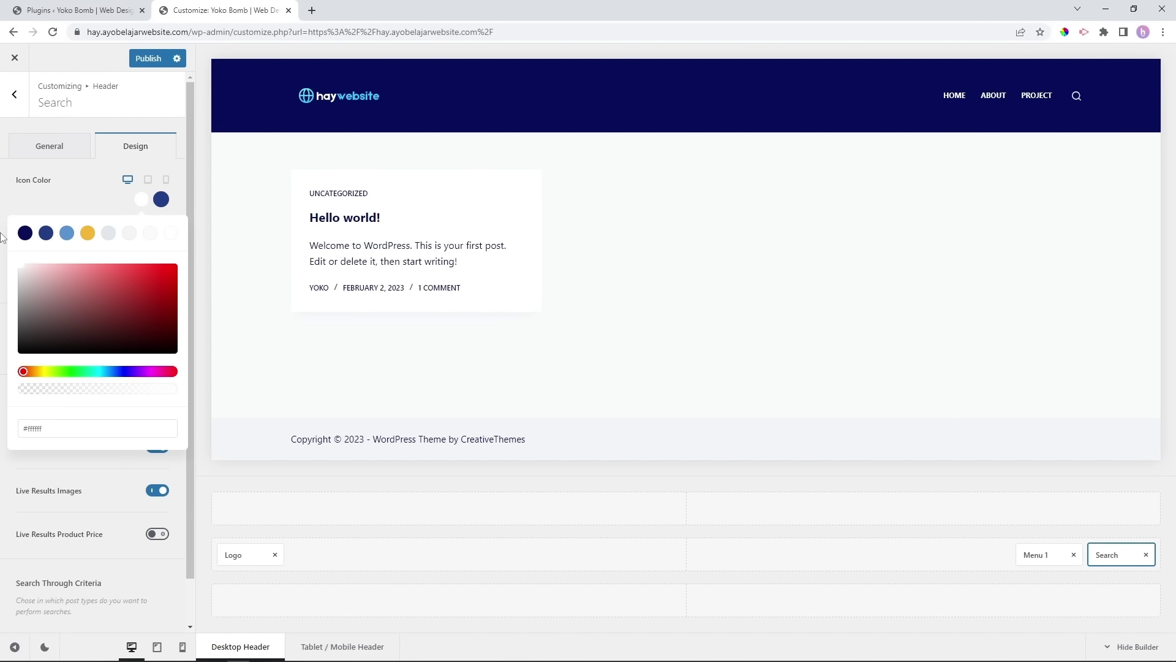
click(53, 196)
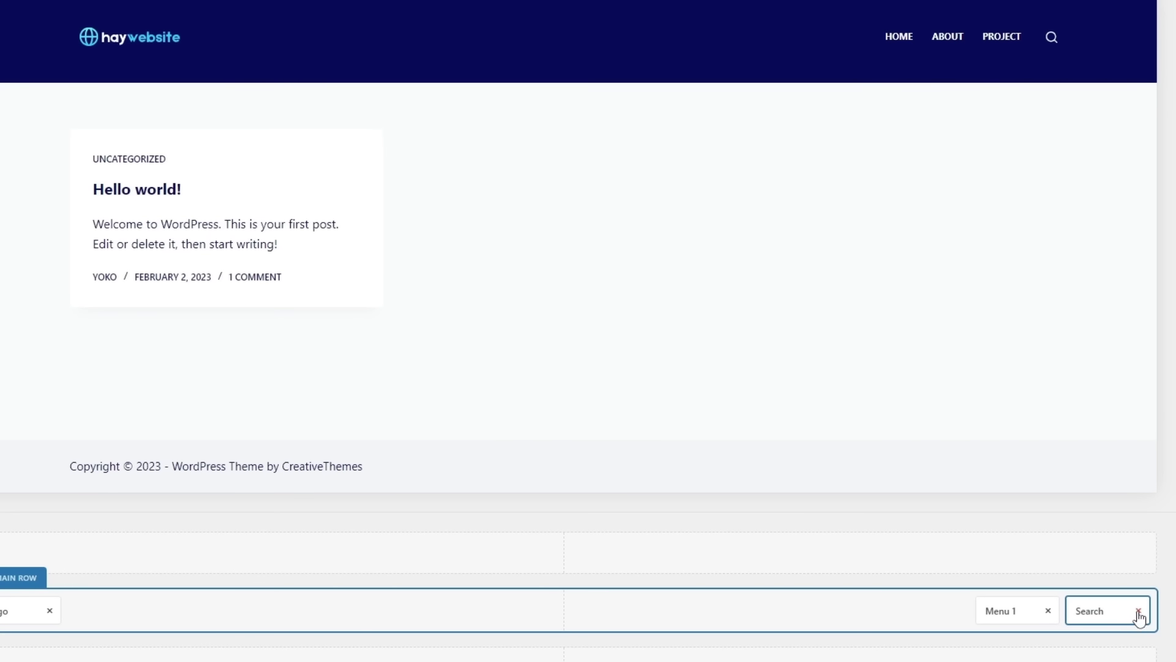
Replace the header's Search element with a Button element in the main row.
click(1138, 611)
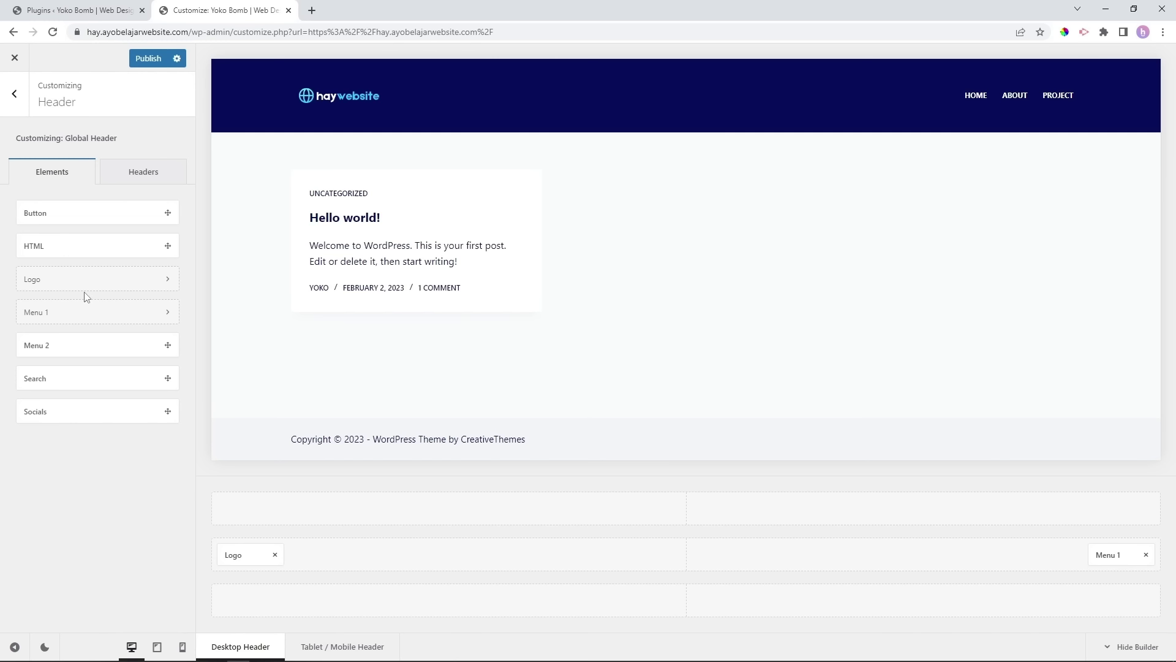
drag(54, 213, 1124, 544)
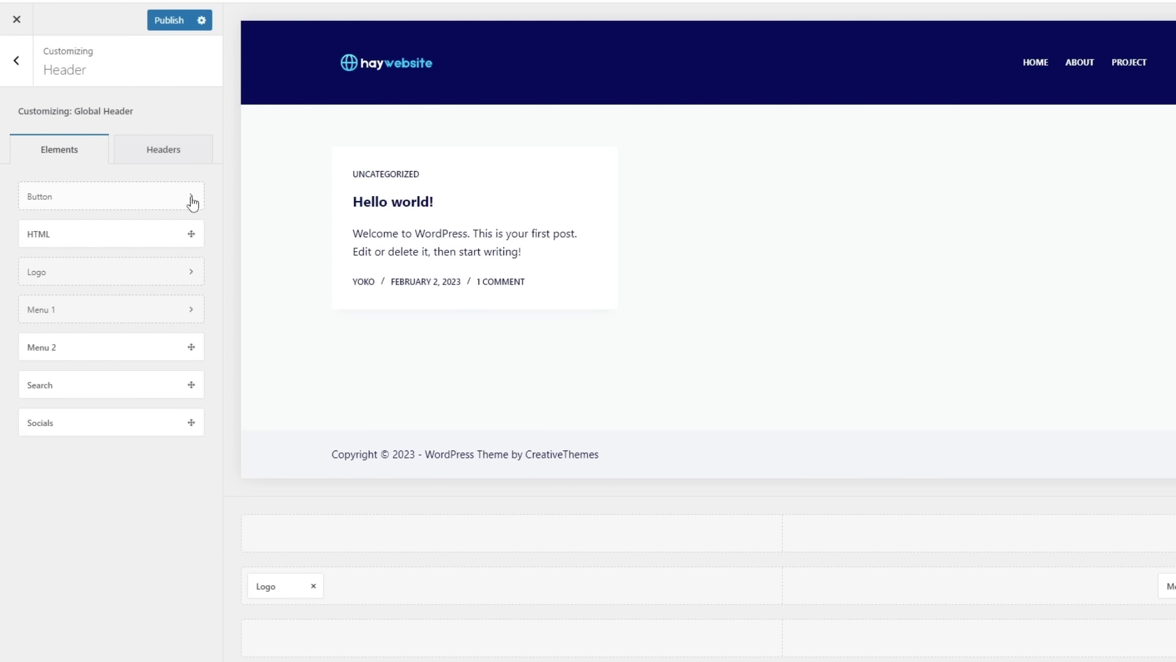
click(193, 202)
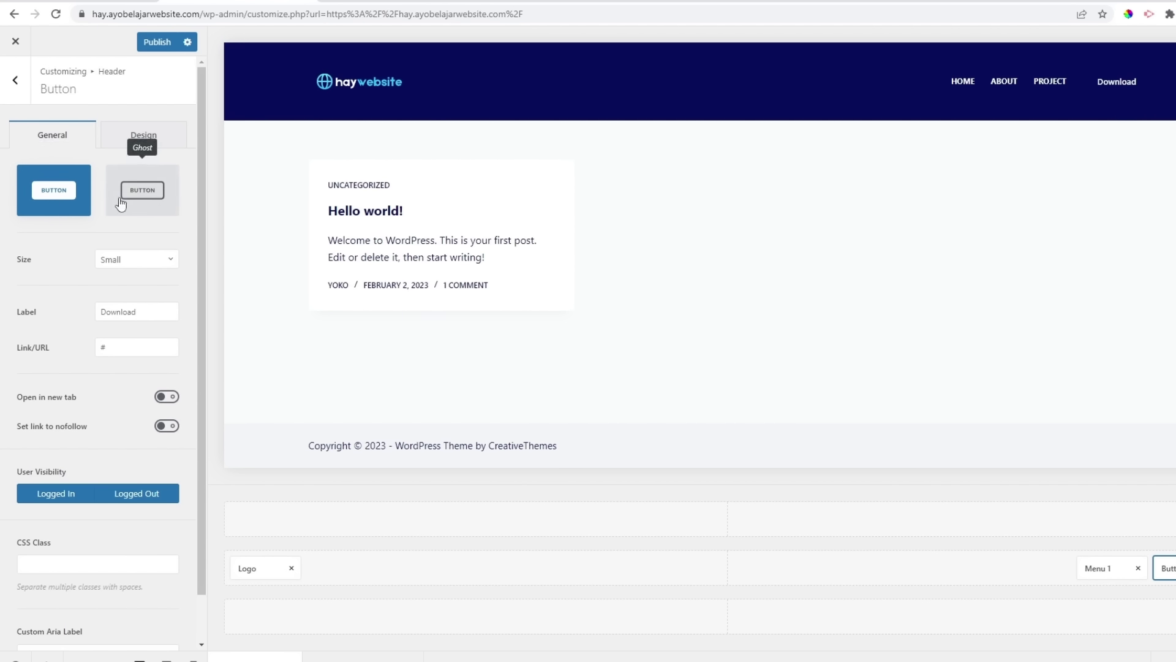
Make the header button Medium with label 'Contact', keeping the default style.
click(141, 262)
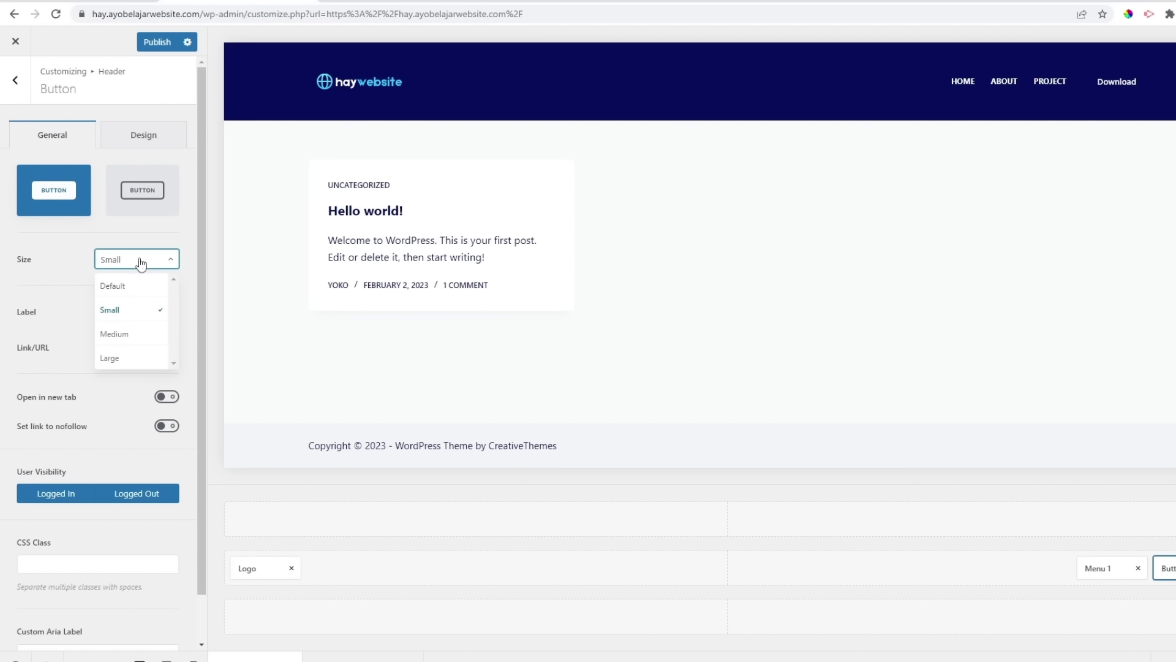
click(129, 335)
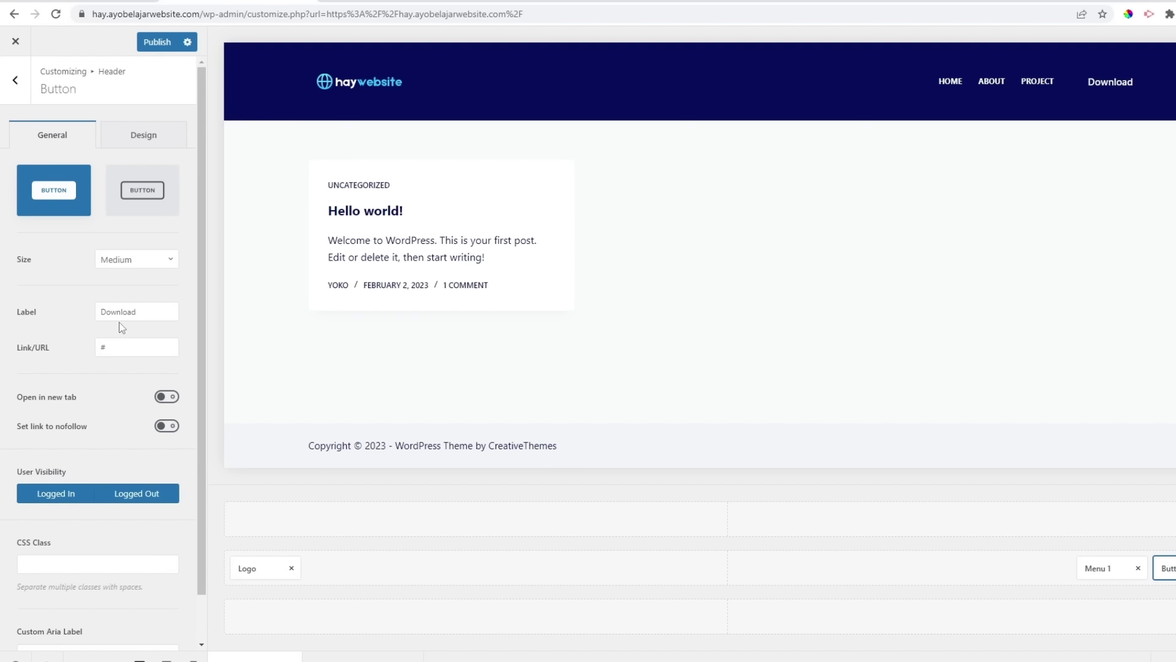
click(142, 316)
drag(143, 315, 62, 316)
text(Con)
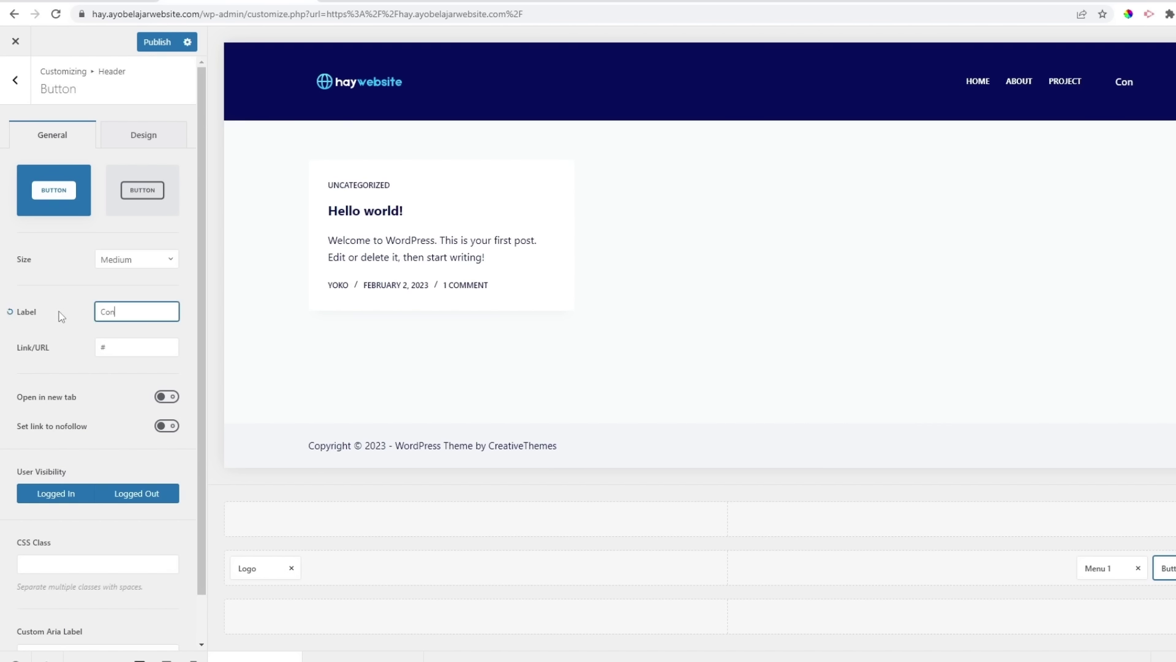
text(tact)
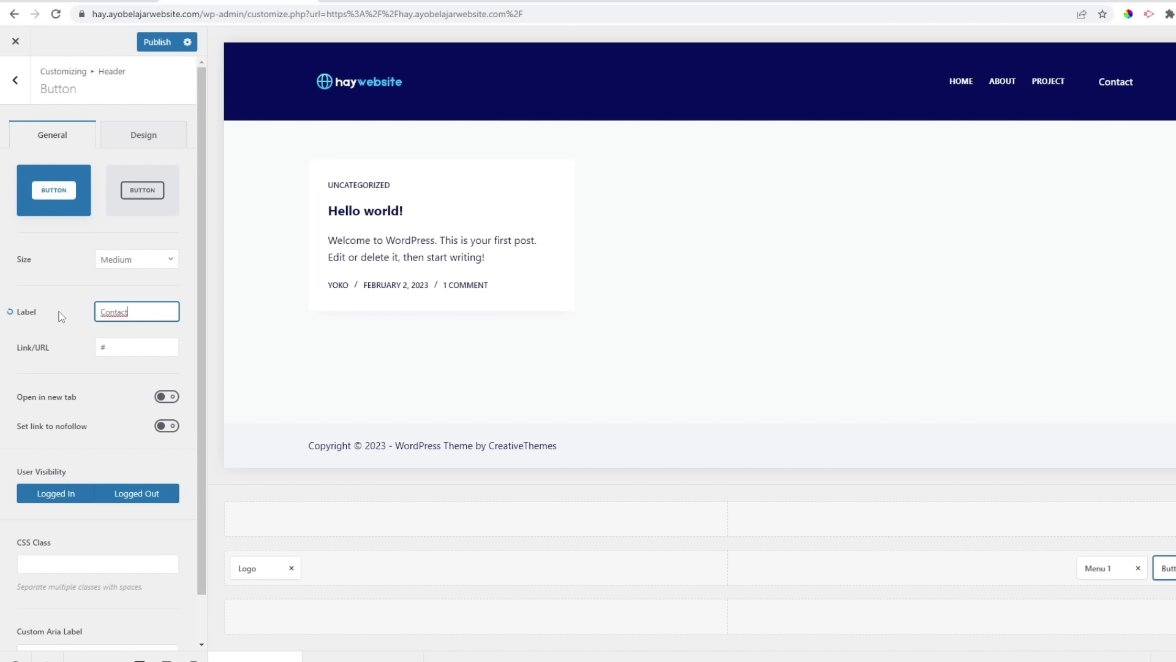
drag(121, 351, 102, 350)
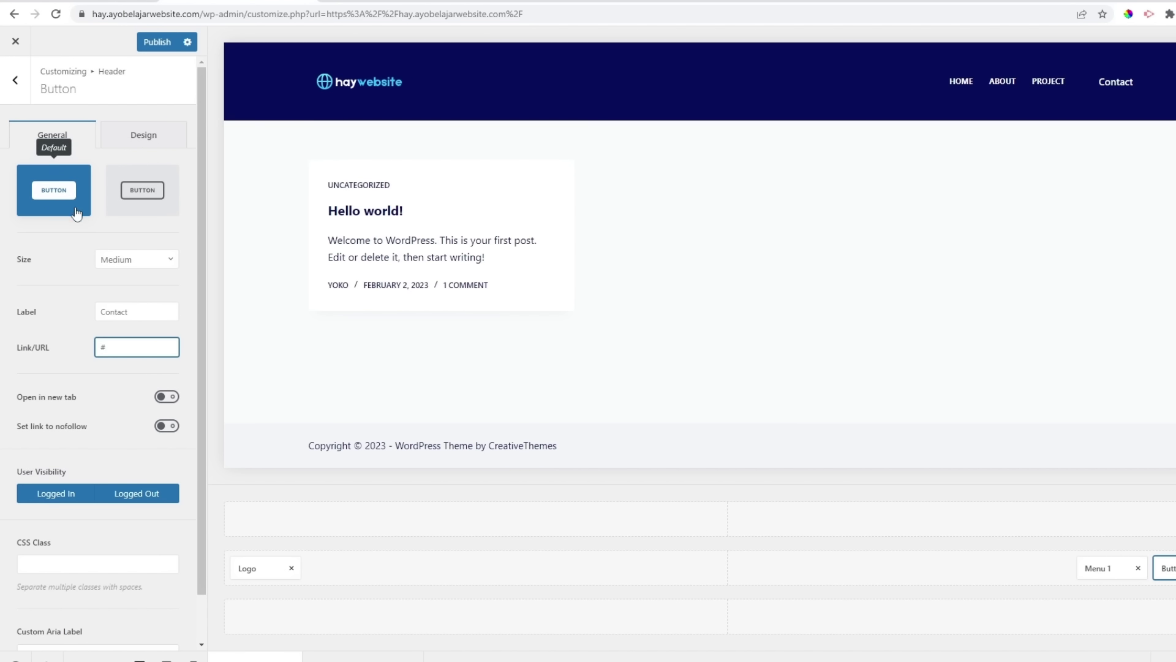
click(143, 194)
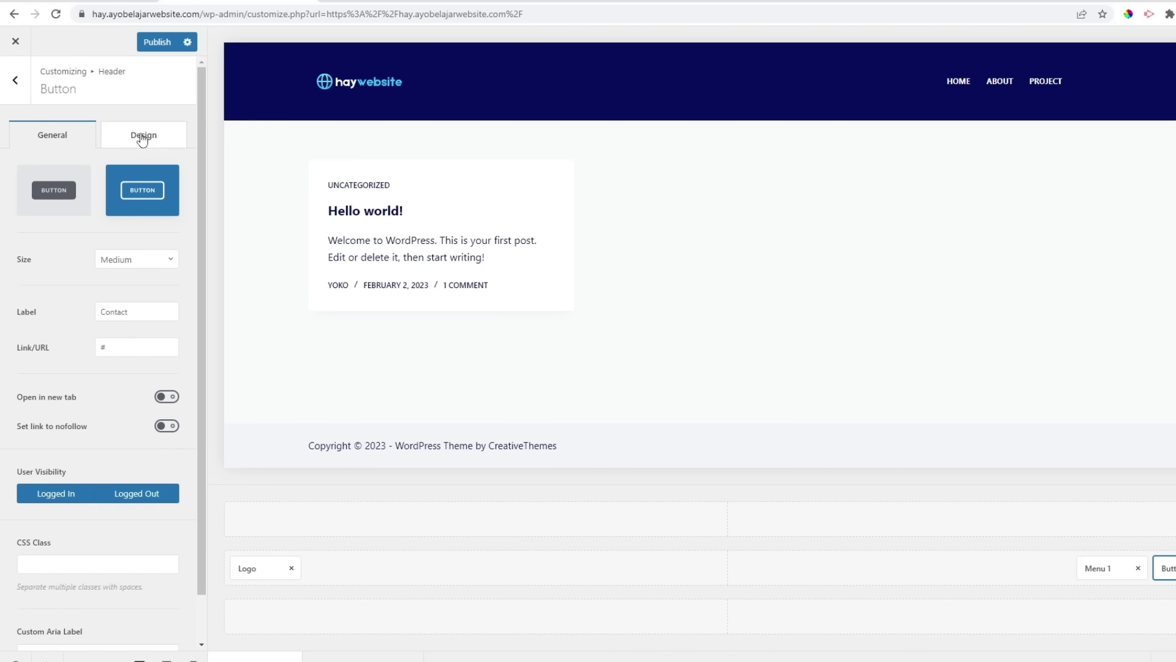
click(52, 174)
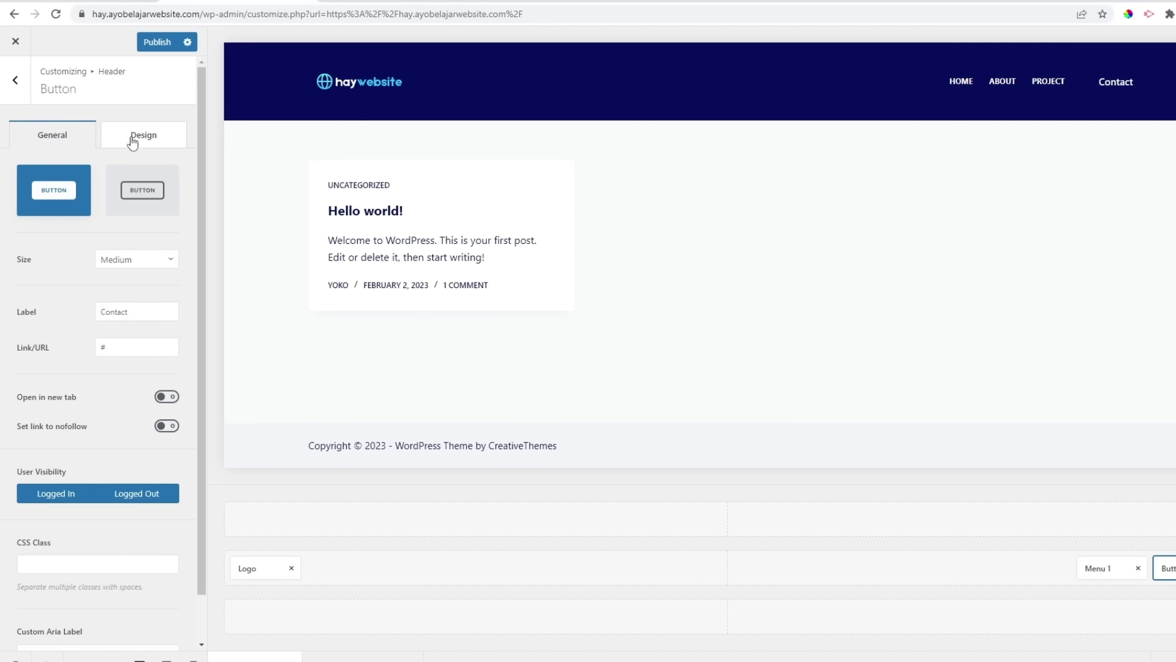
Change the Button Color initial swatch to the yellow palette colour #F7B633.
click(132, 141)
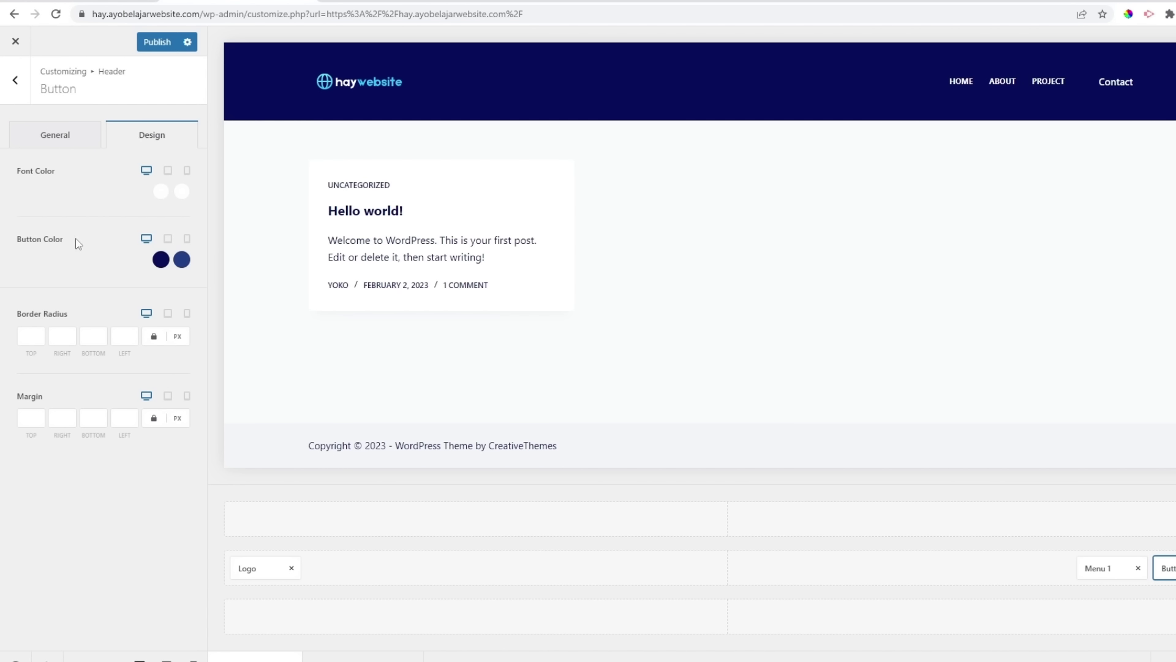
click(161, 259)
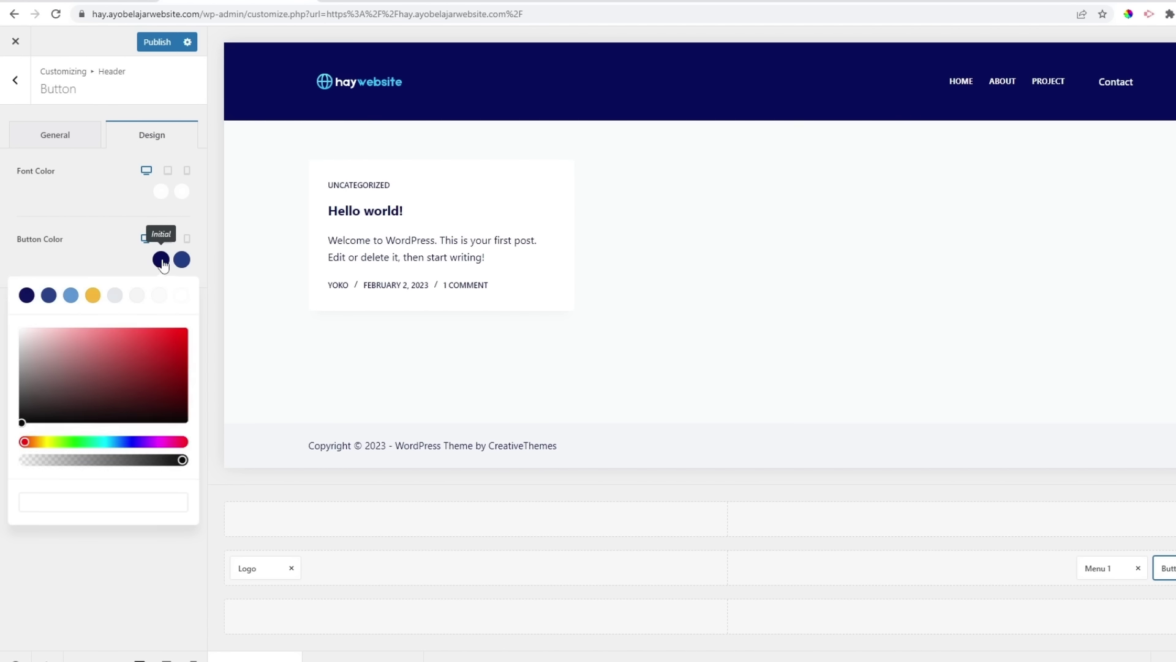
click(92, 294)
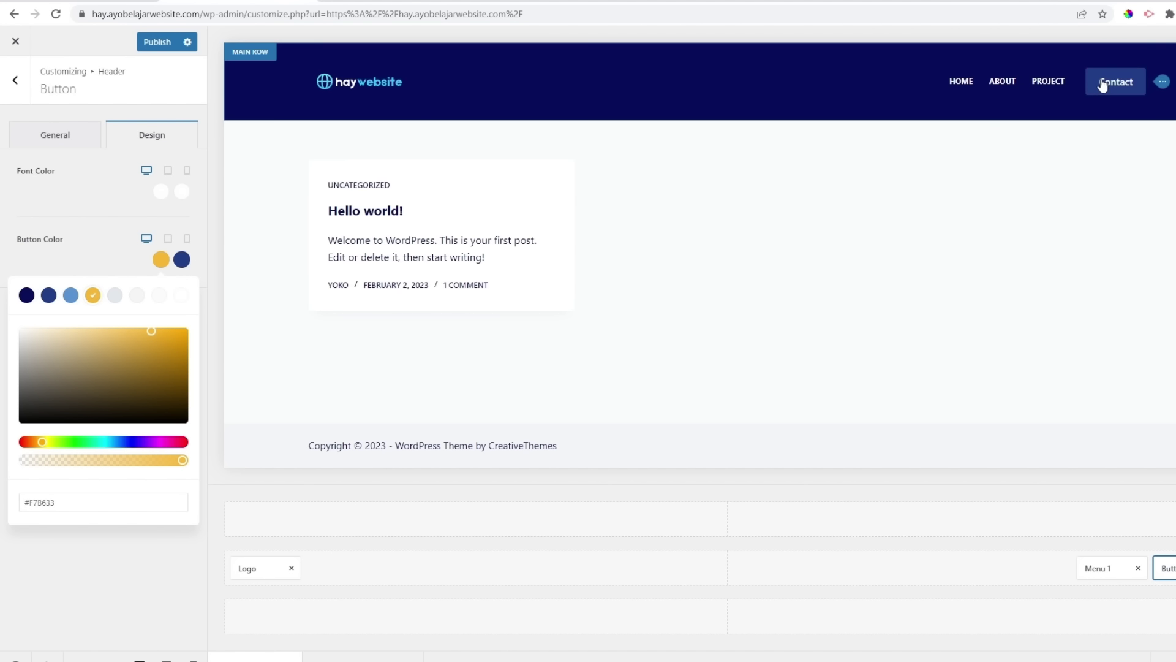
click(70, 247)
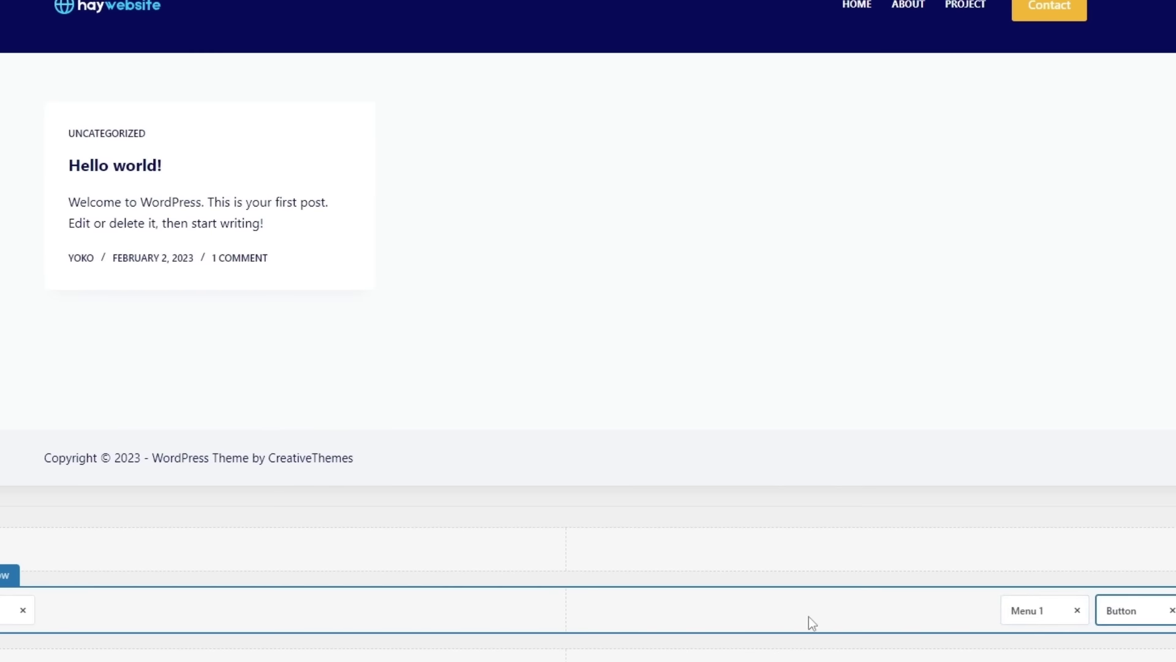
drag(1026, 612, 559, 614)
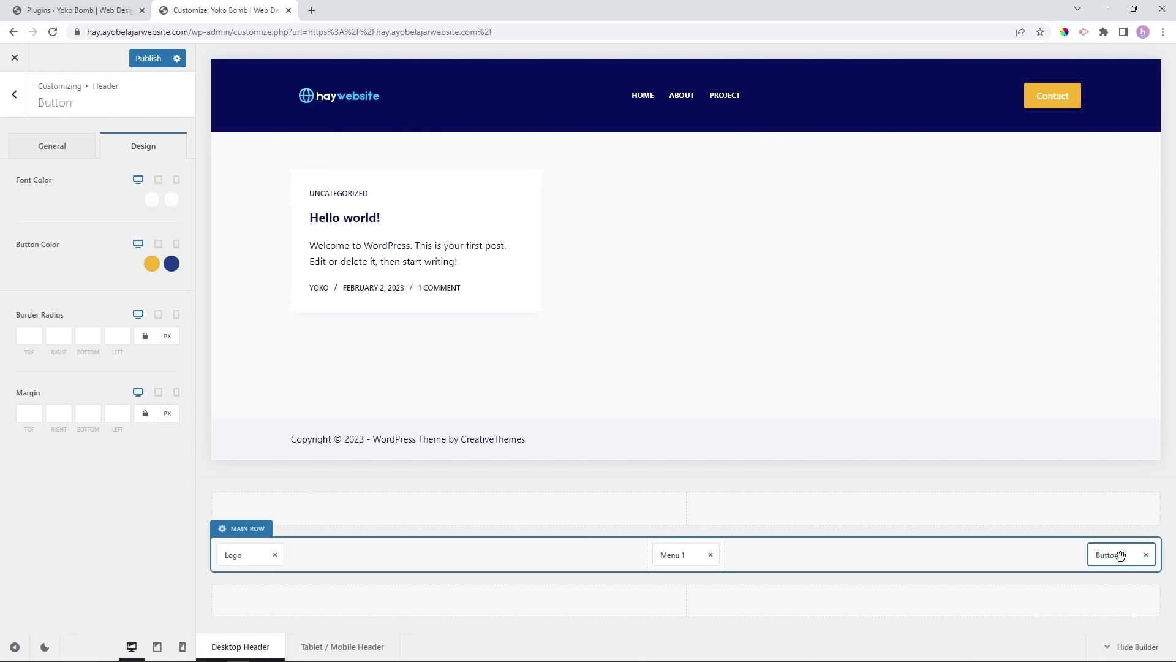
drag(1120, 556, 754, 559)
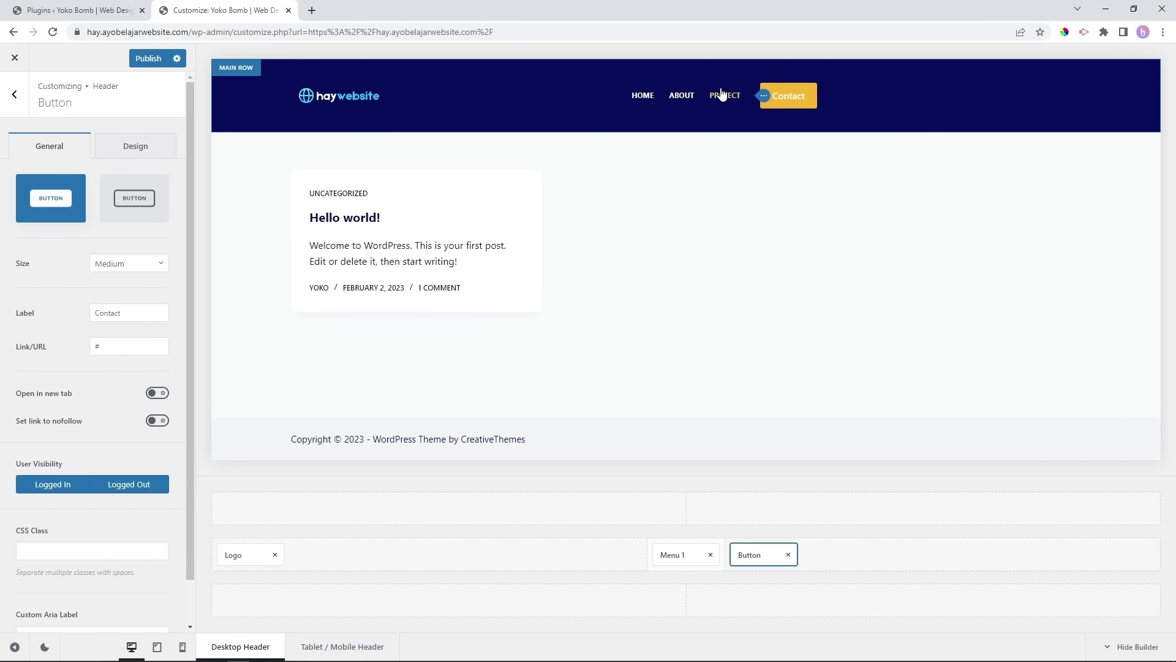
drag(760, 555, 1108, 557)
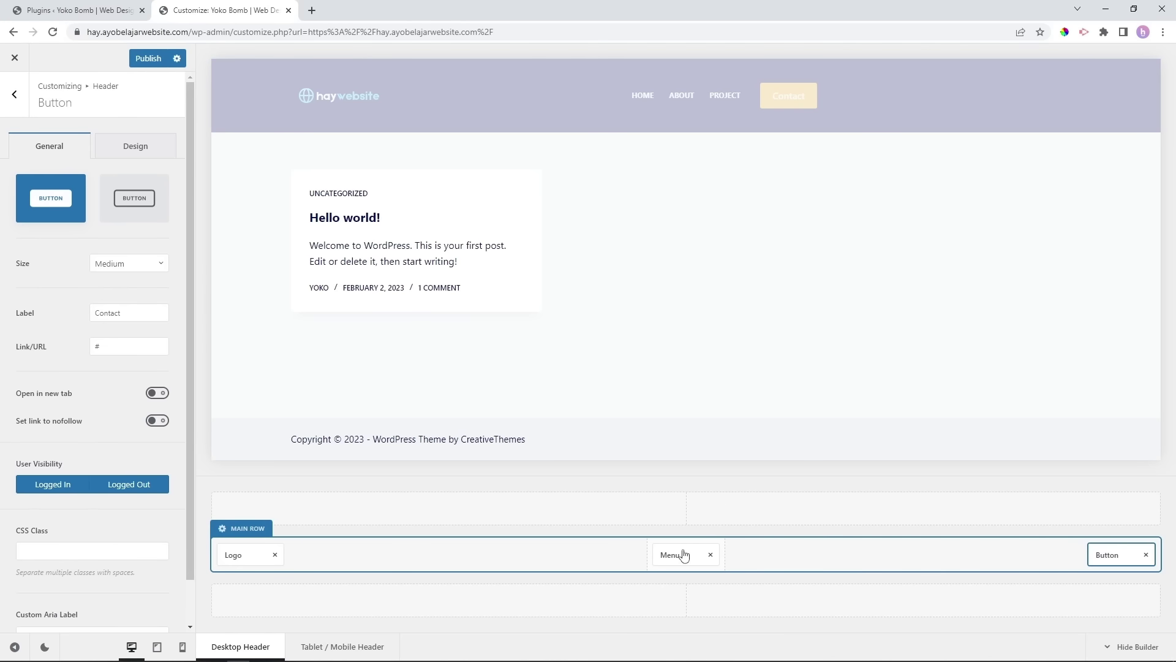
drag(664, 554, 1026, 560)
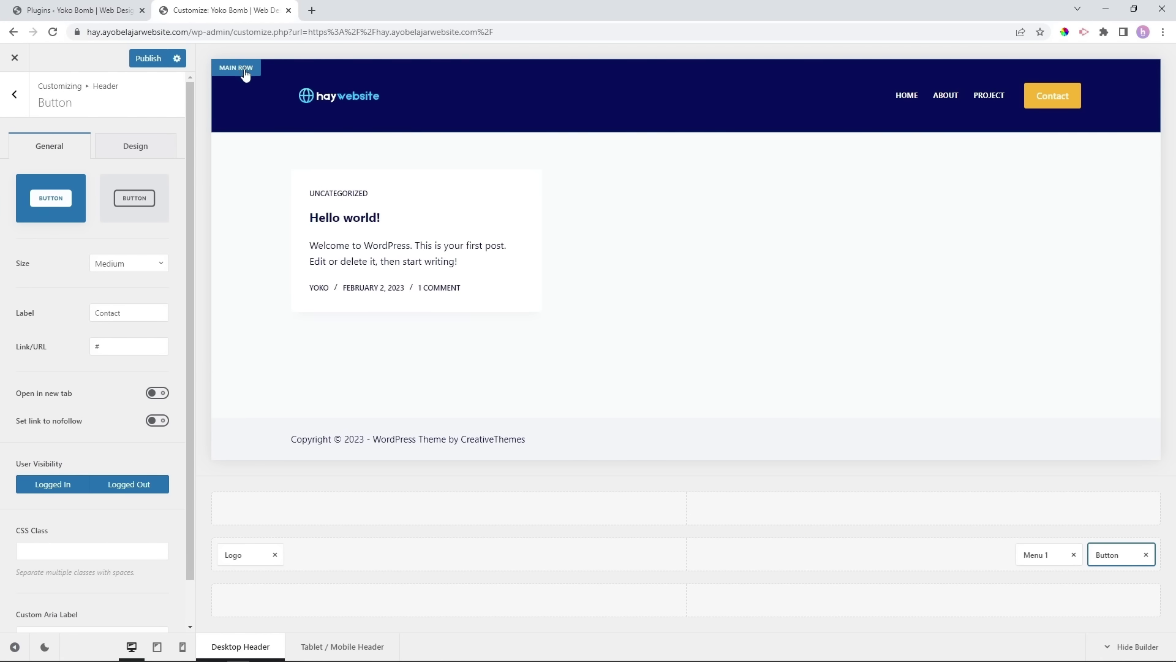
Set the header main row's minimum height to 100 px.
click(93, 44)
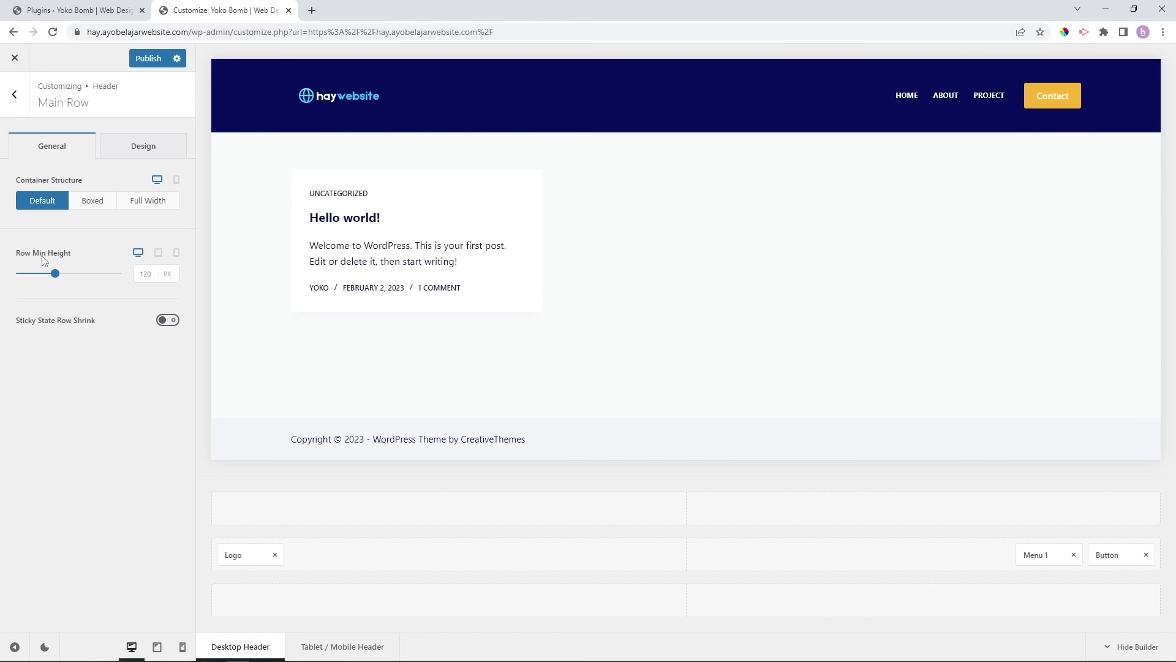
drag(52, 275, 47, 275)
double_click(145, 274)
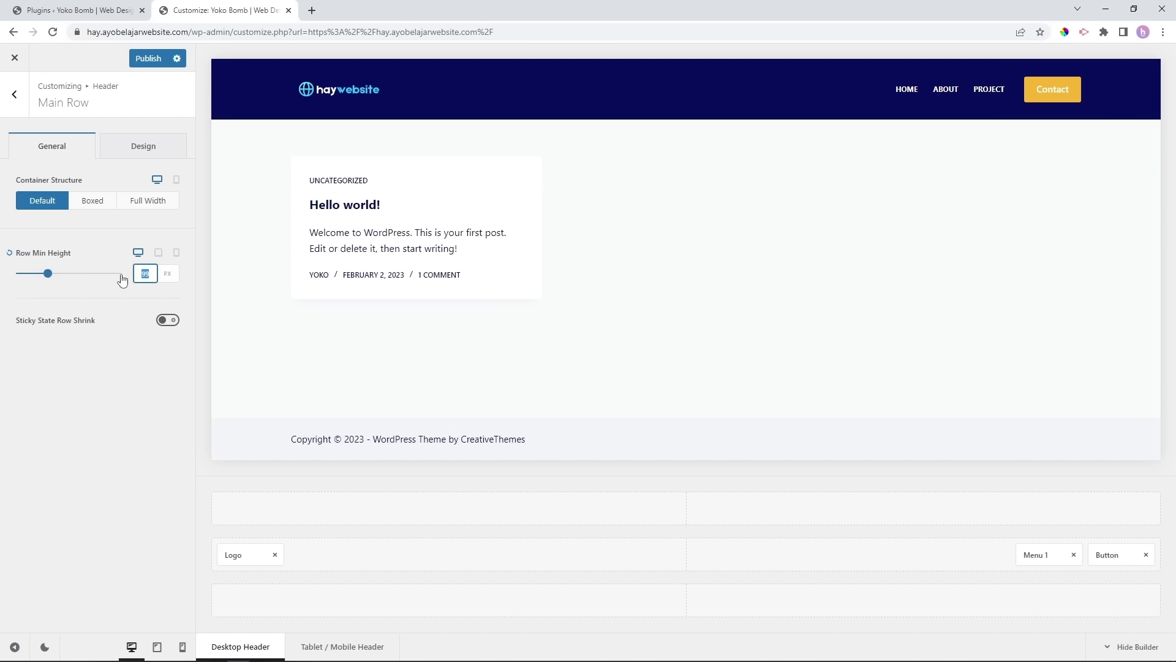
text(100)
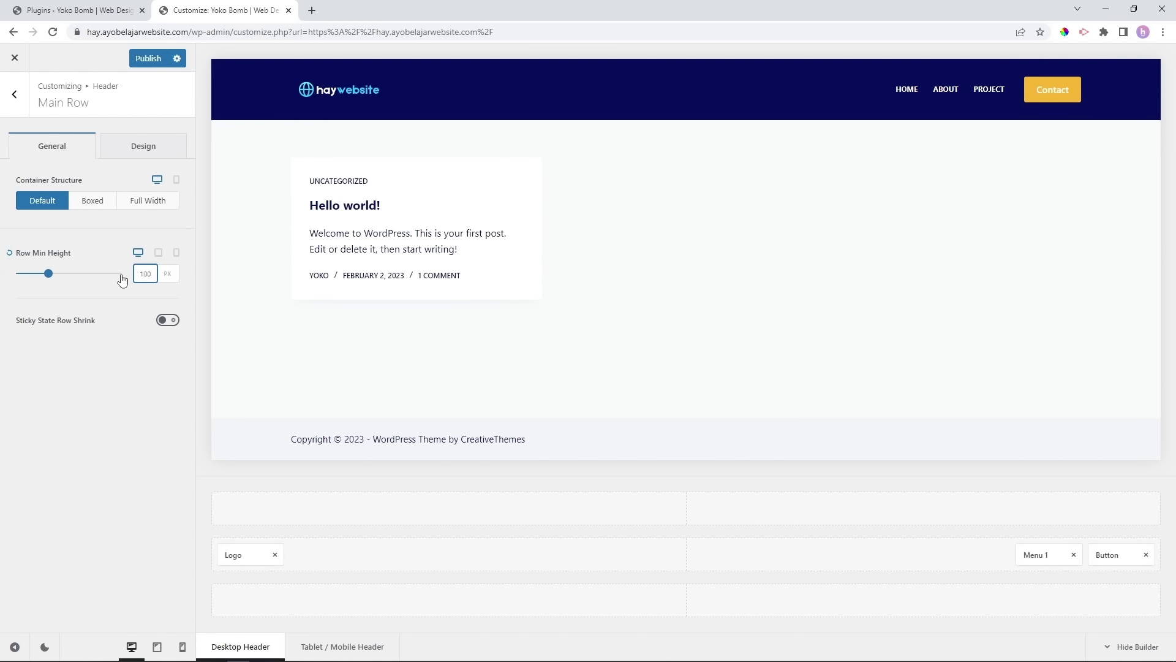
click(115, 392)
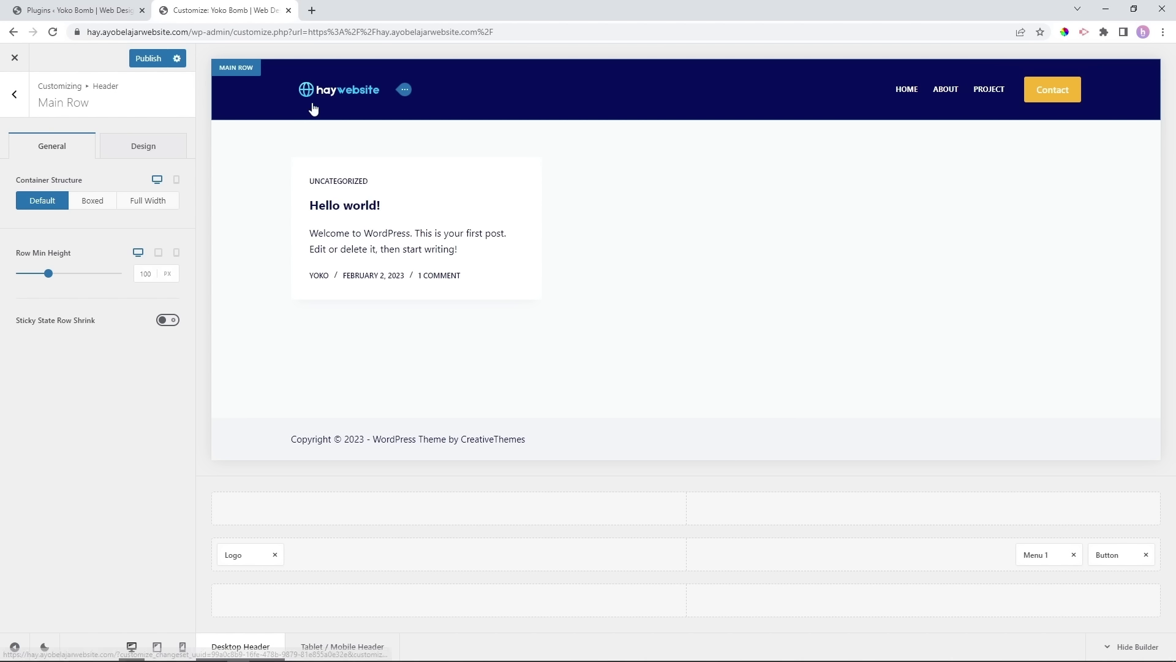
Try the Boxed and Full Width row widths, go back to Default, and publish.
click(95, 201)
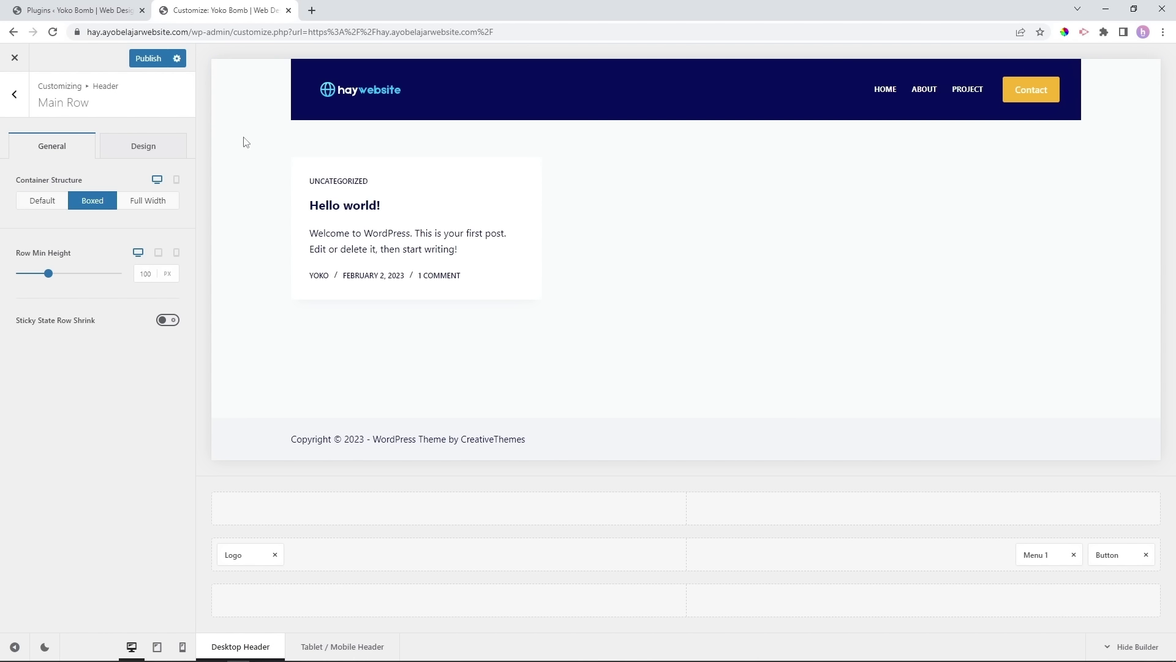
click(131, 205)
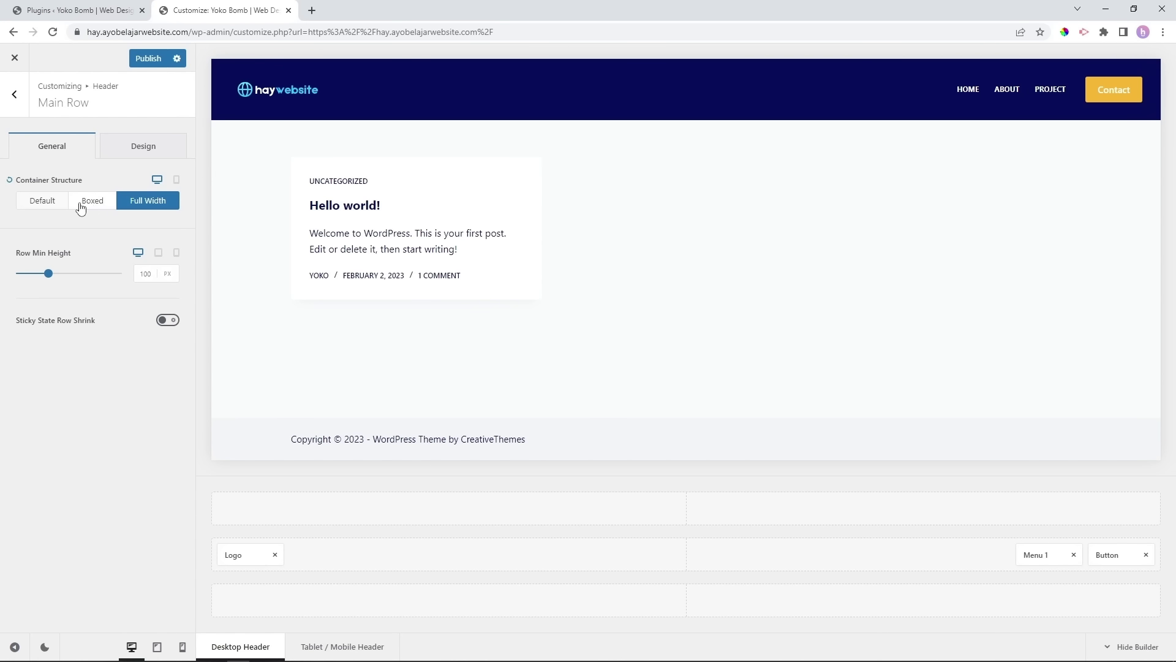
click(29, 208)
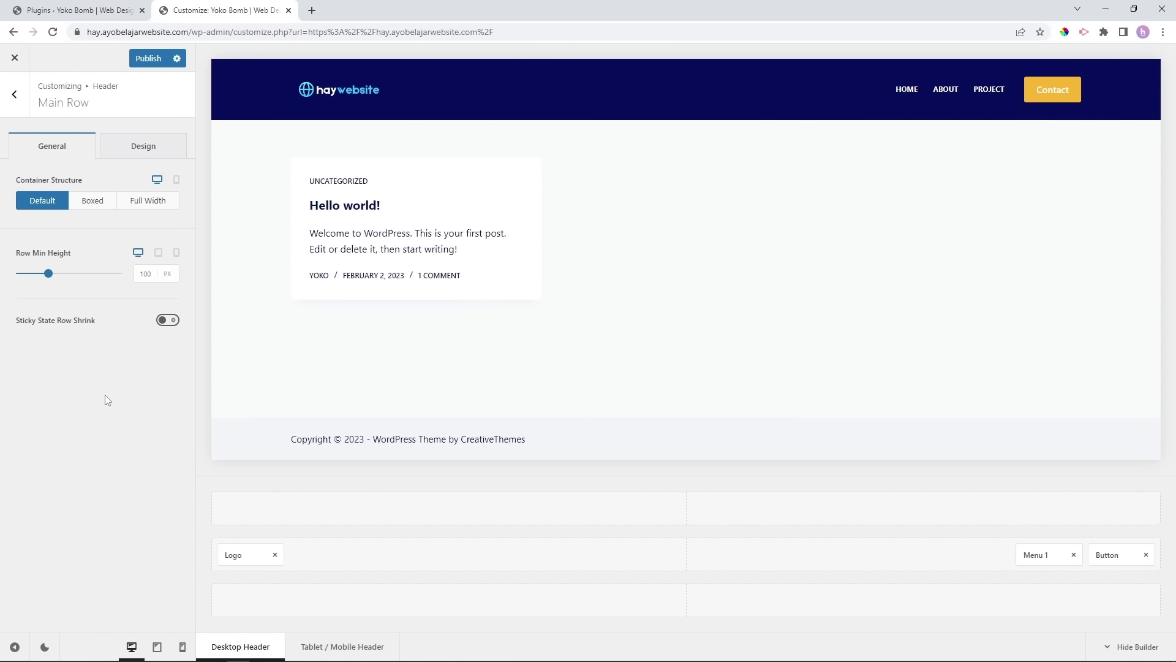
click(148, 58)
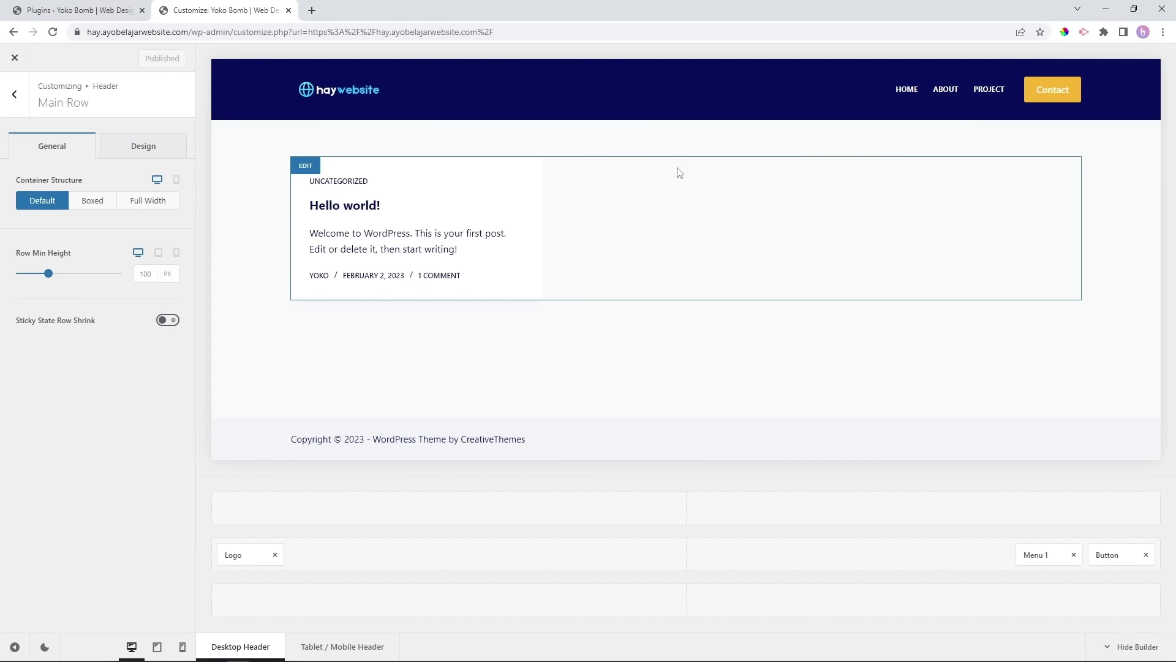
Open Visit Site in a new tab to view the navy header, then return to Customize.
click(57, 5)
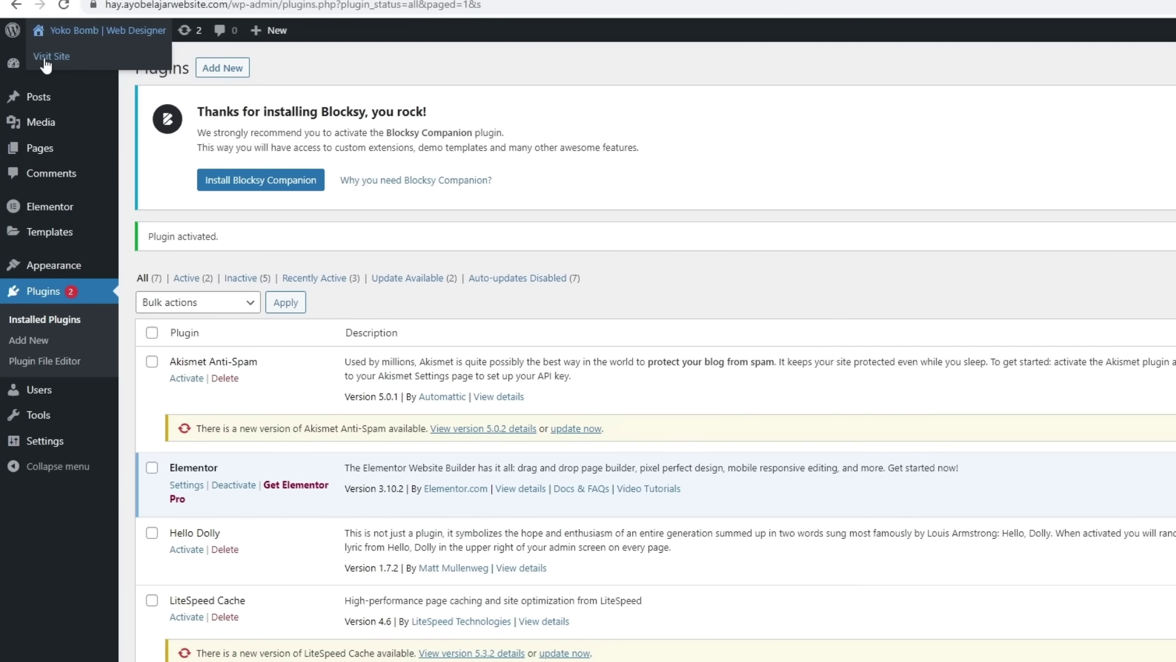
right_click(46, 64)
click(113, 71)
click(227, 8)
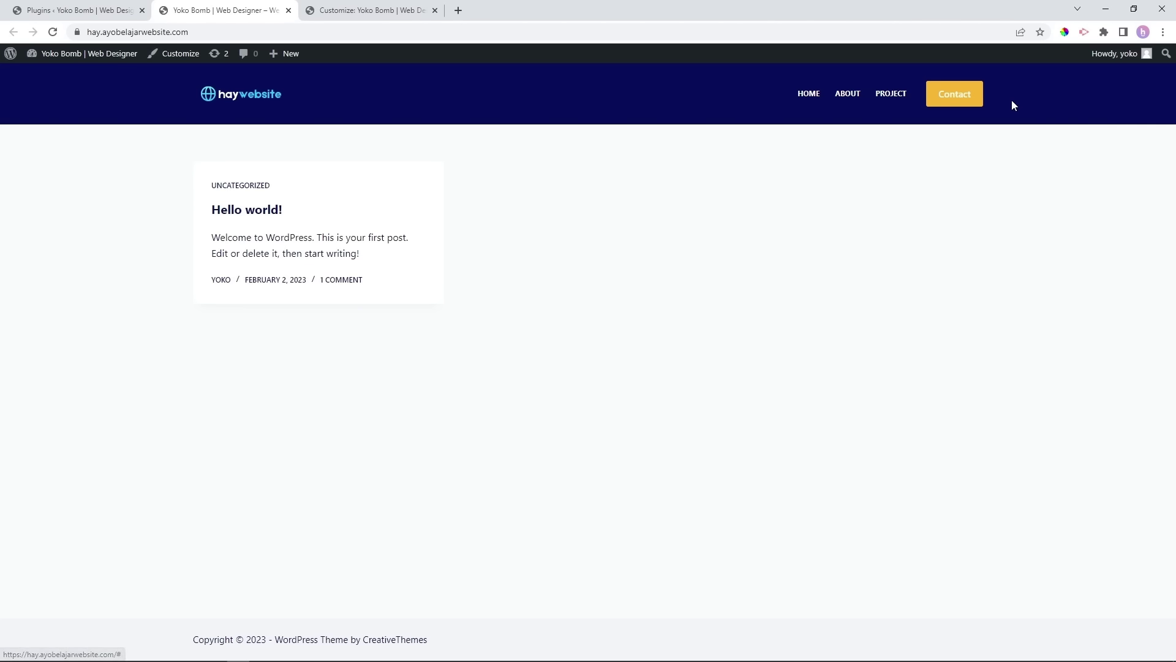
click(369, 11)
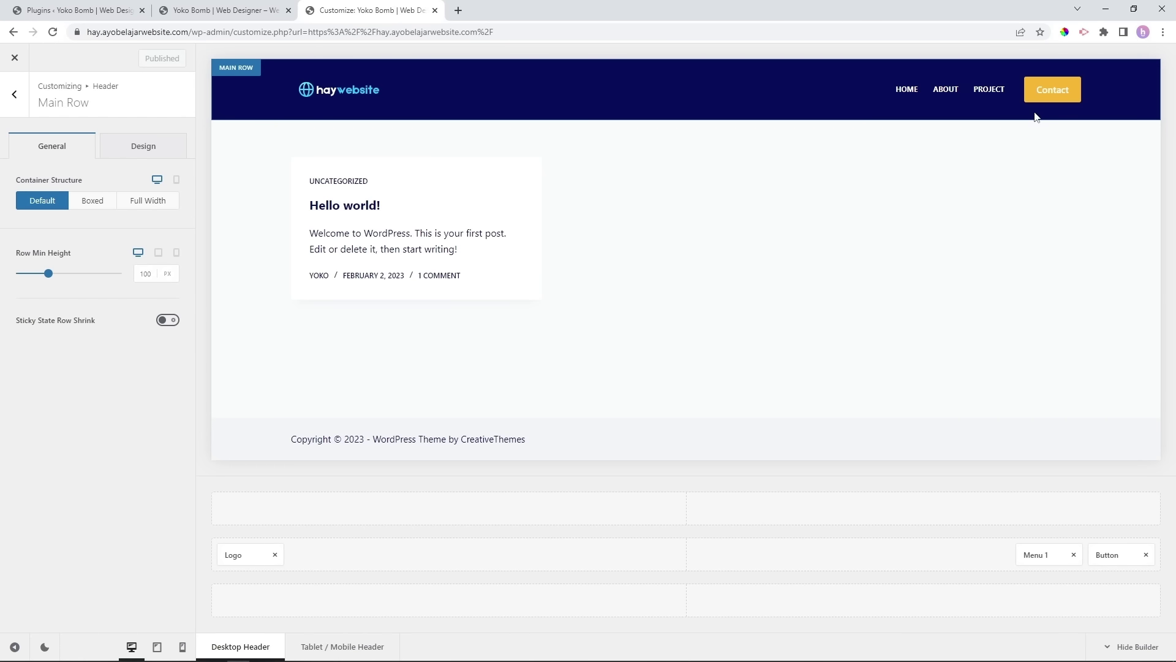
Give the Contact button a 25 px border radius.
mouse_move(1080, 93)
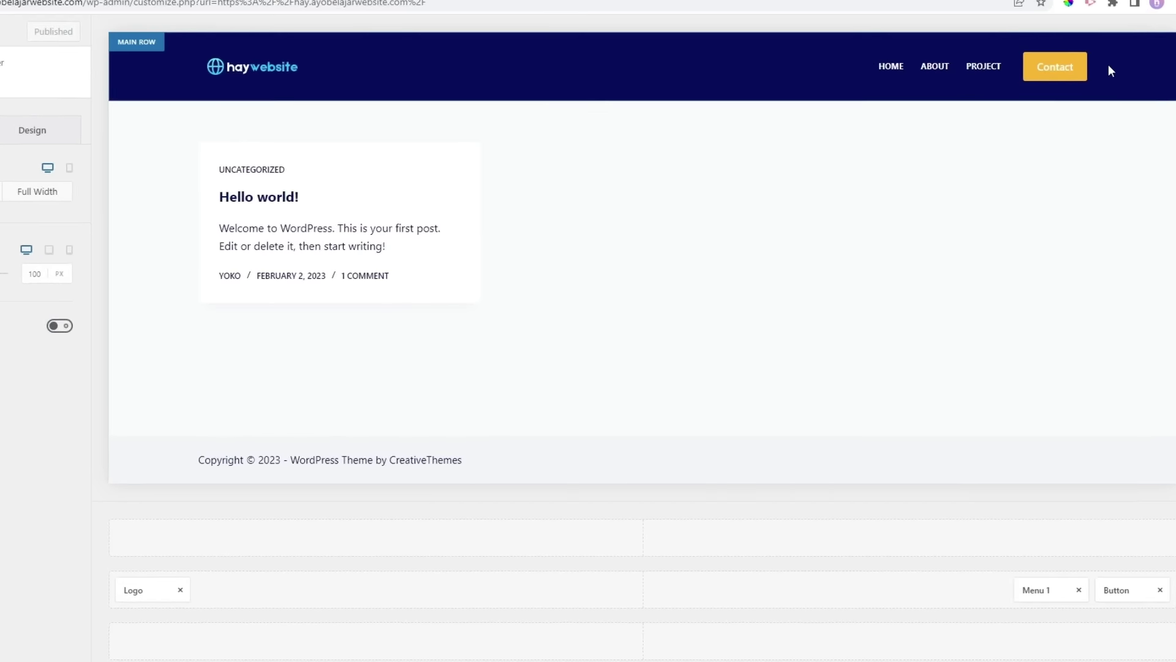
click(1104, 66)
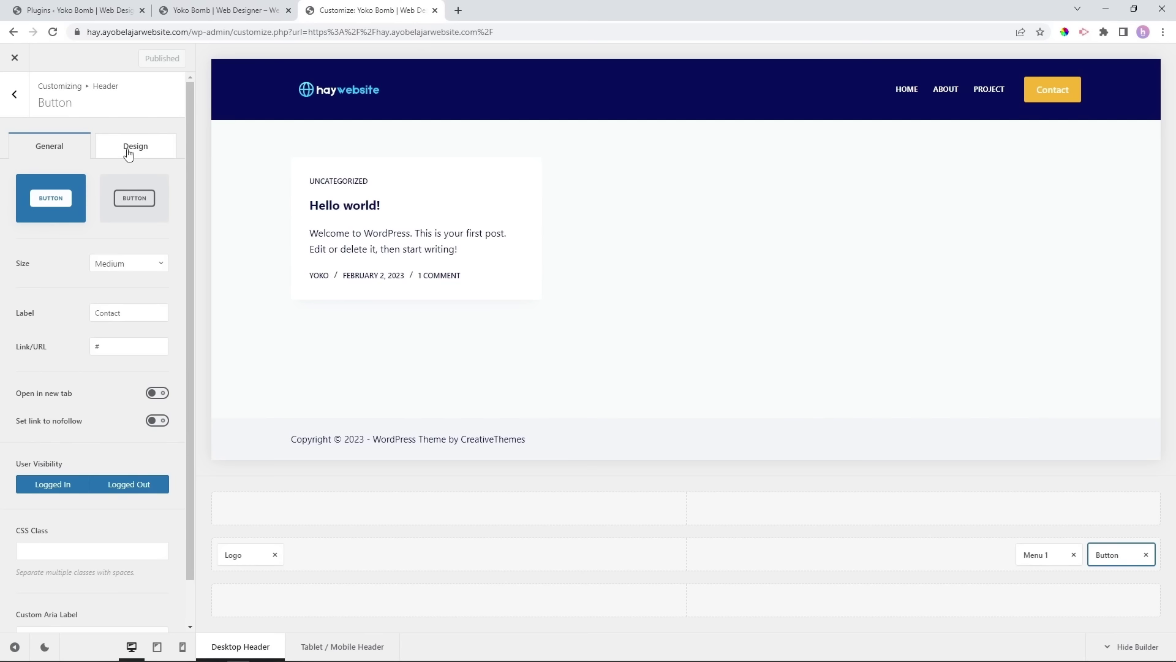
click(128, 152)
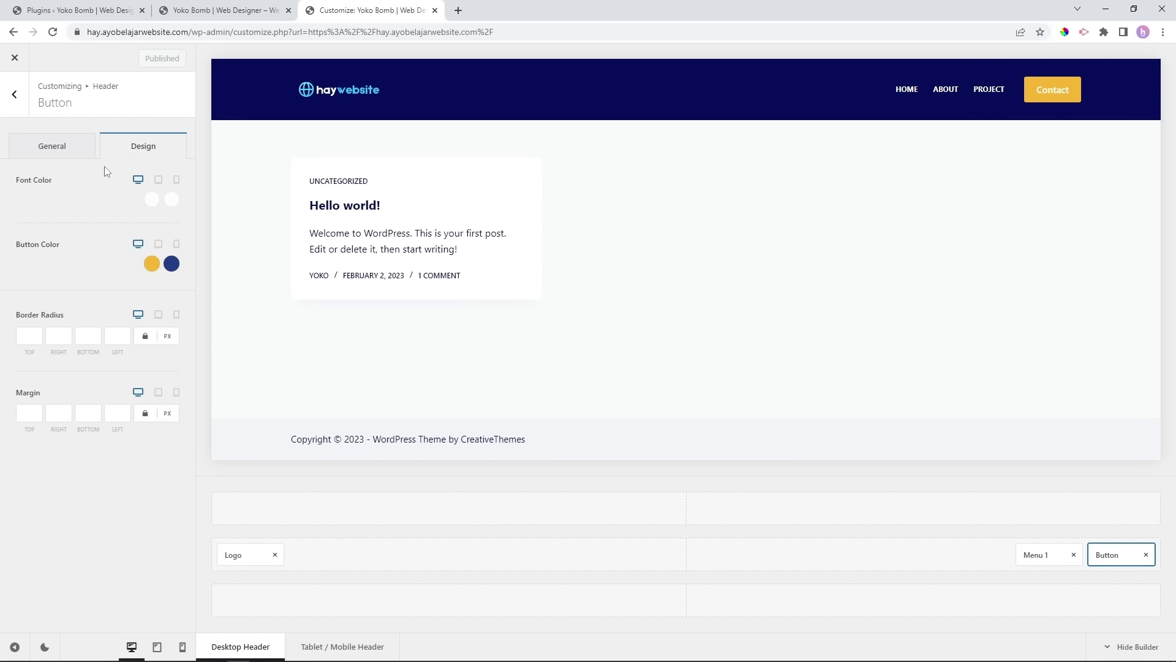
click(30, 338)
text(25)
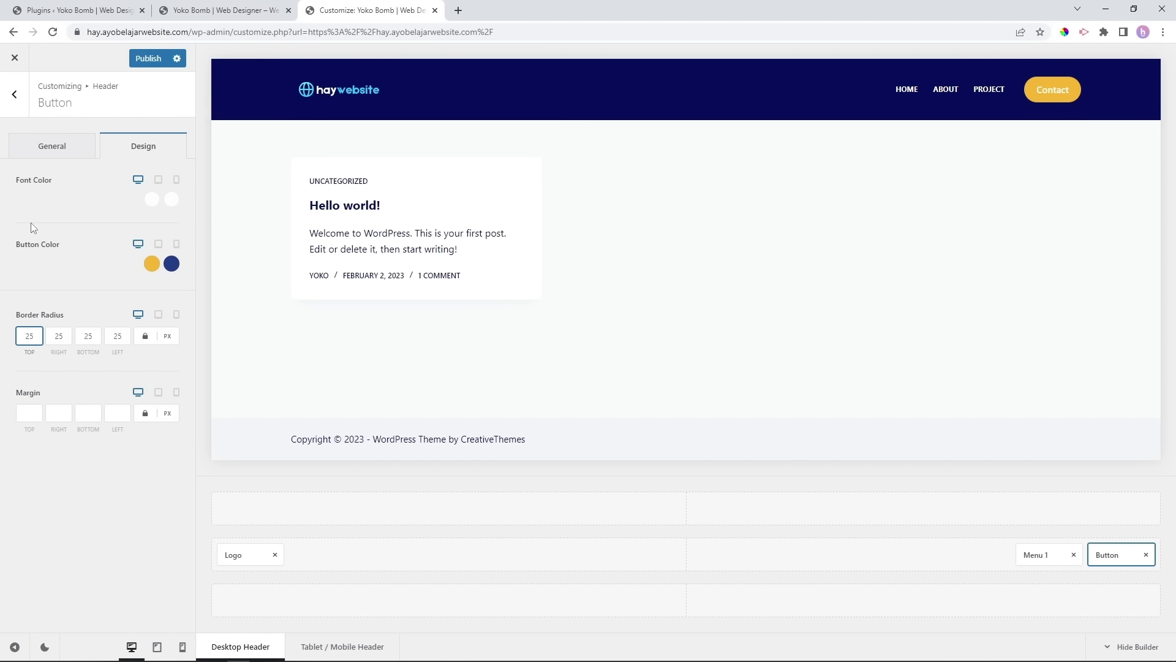
Set the Contact button's font colour to navy #070D59, publish, and return to header elements.
click(152, 199)
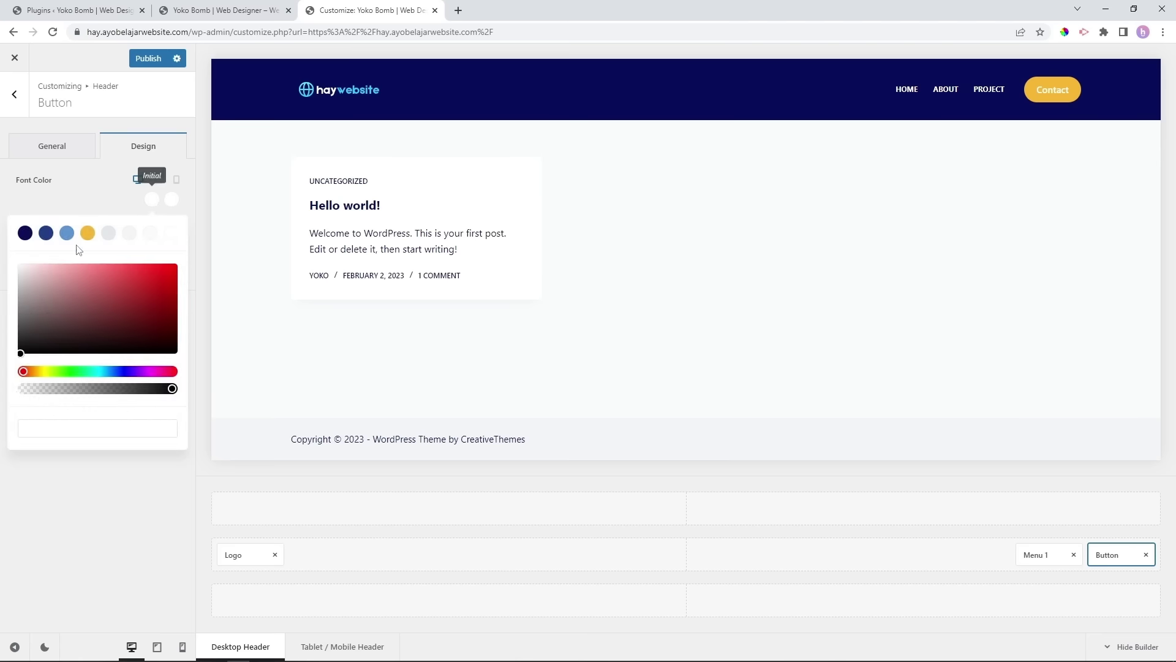
click(26, 235)
click(81, 548)
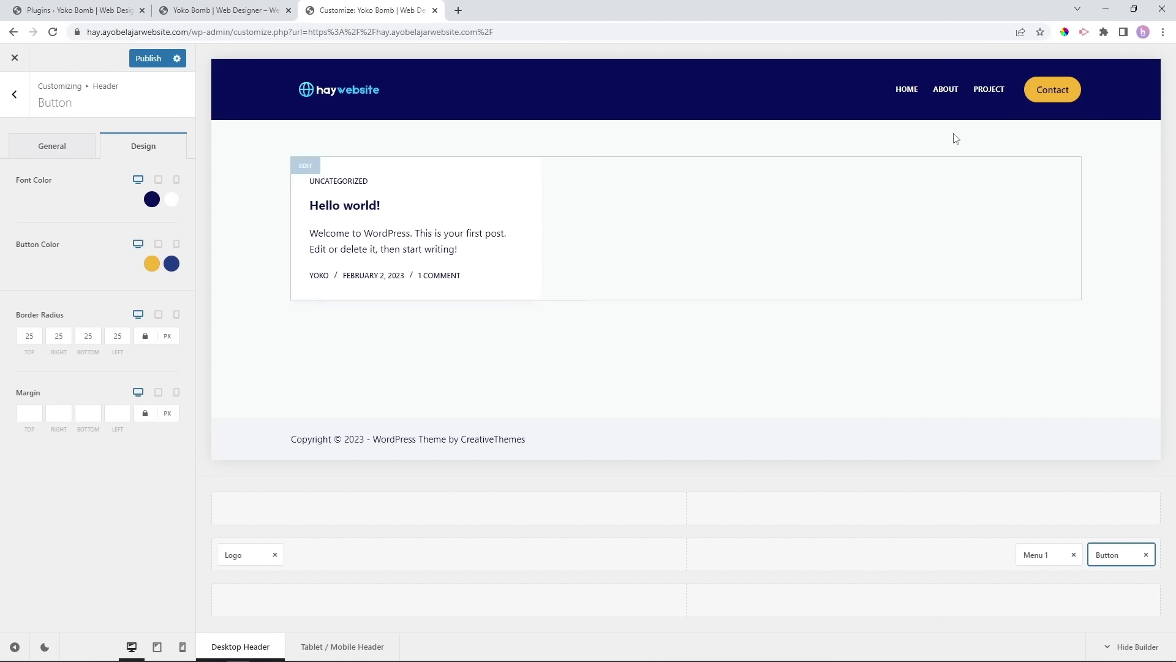
click(148, 58)
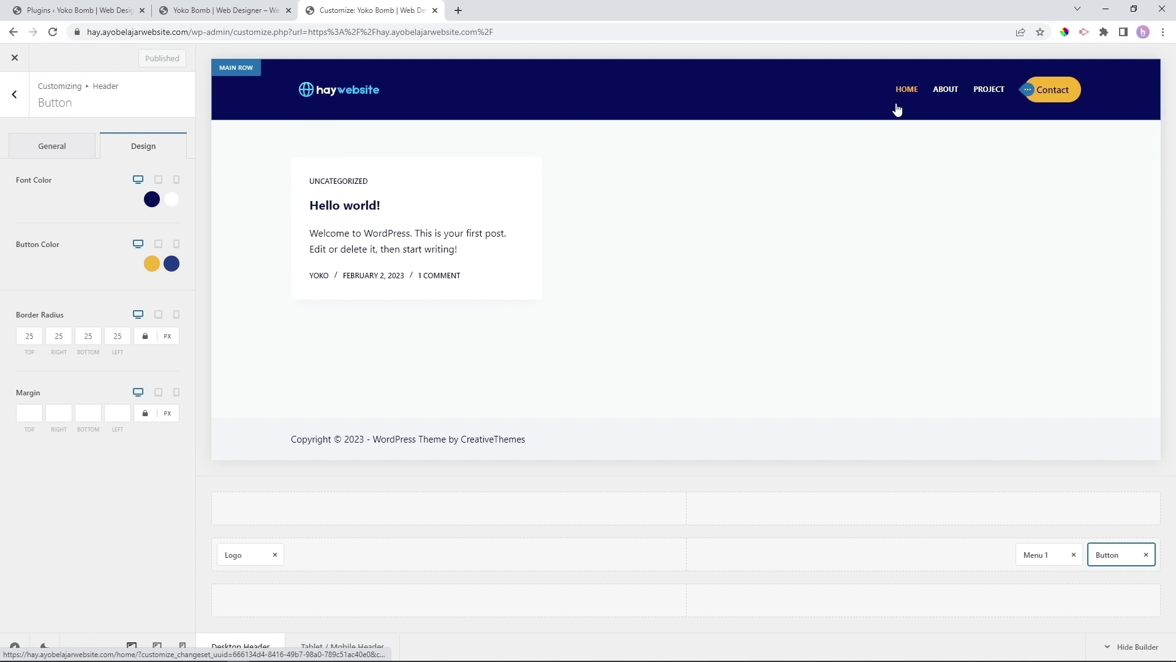
click(14, 98)
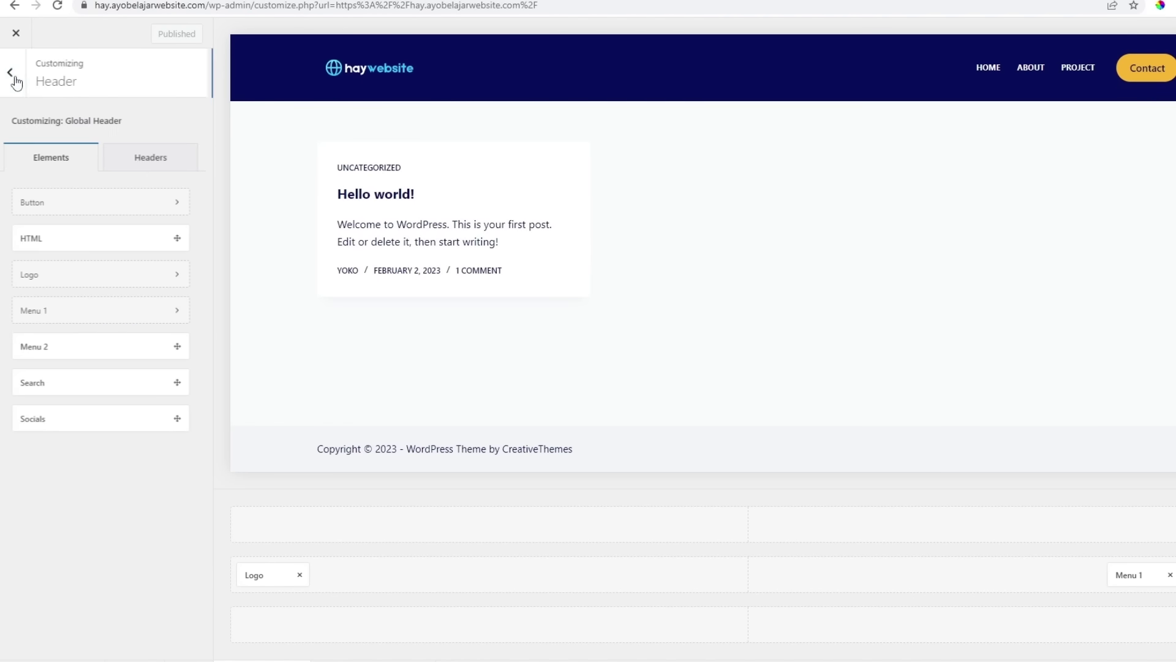
Go back to the main Customizer menu and open Homepage Settings under Core.
click(14, 75)
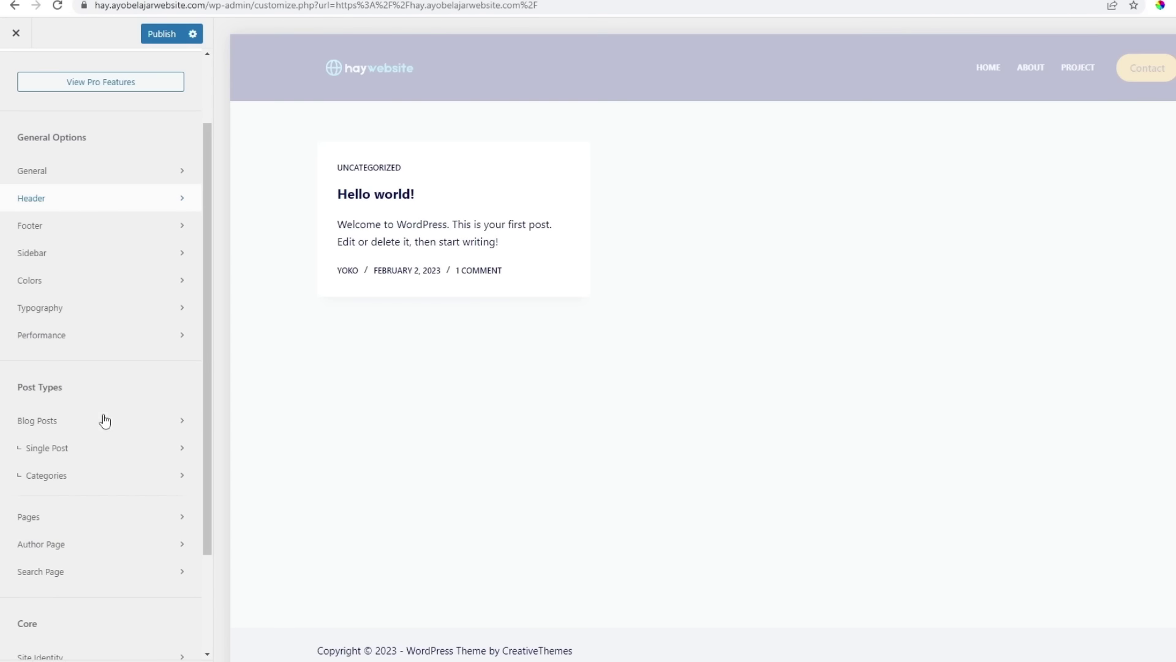
scroll(105, 419, down, 2)
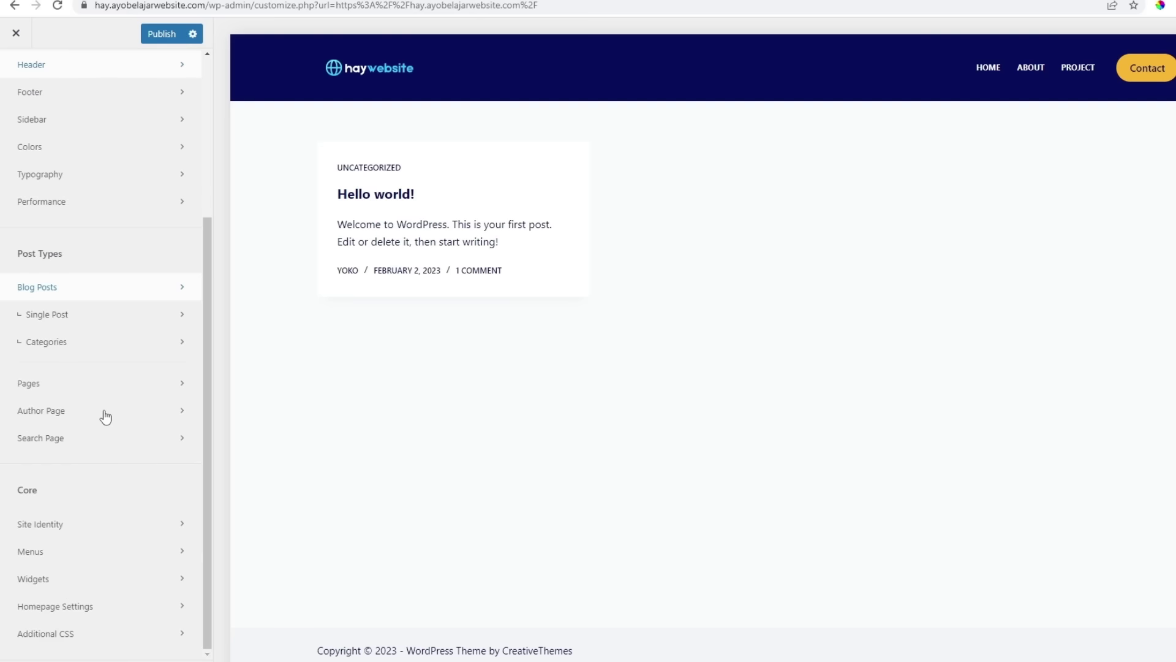
double_click(27, 489)
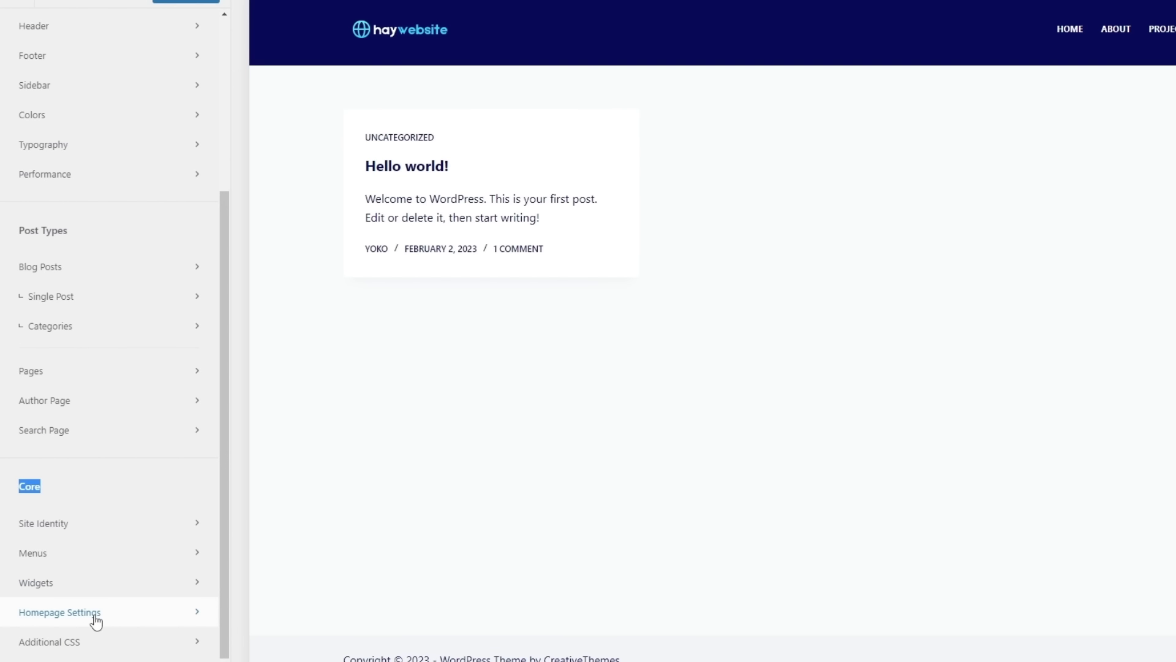
click(95, 616)
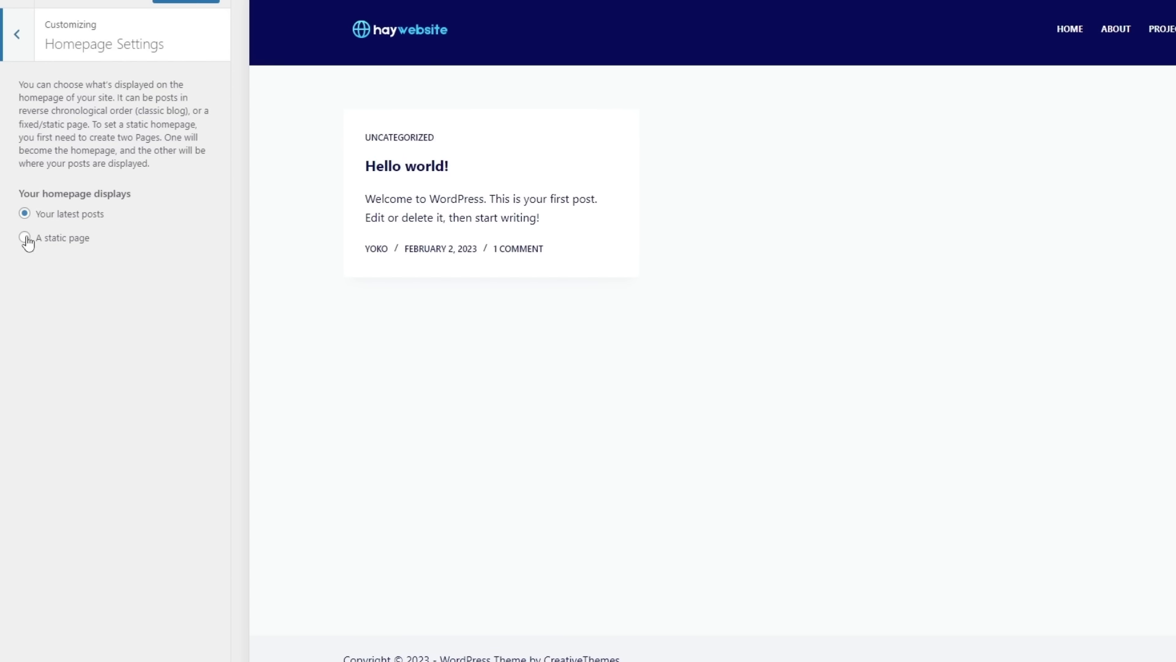
Choose 'A static page' with Home as the homepage and publish.
drag(116, 215, 44, 219)
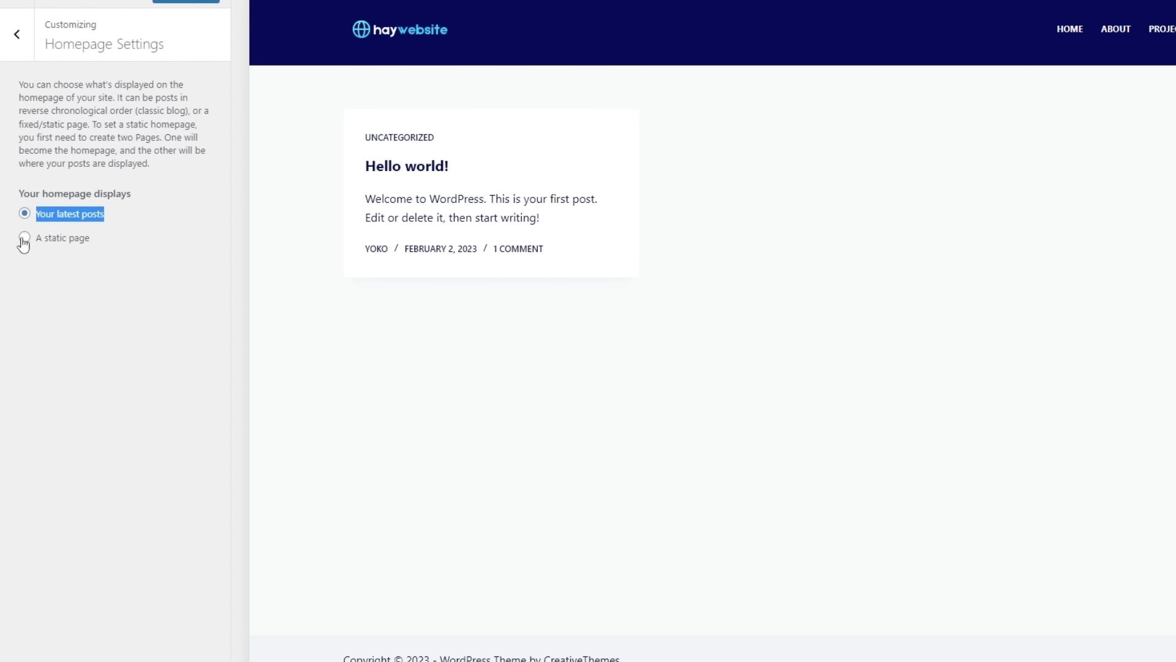
click(24, 239)
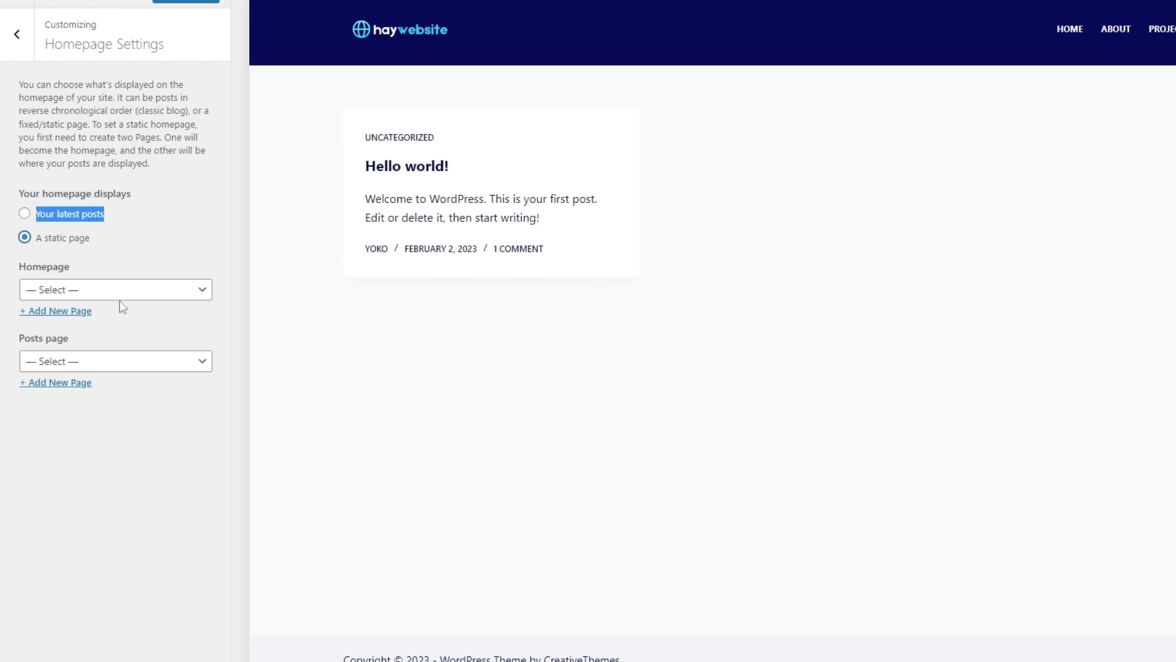
click(71, 290)
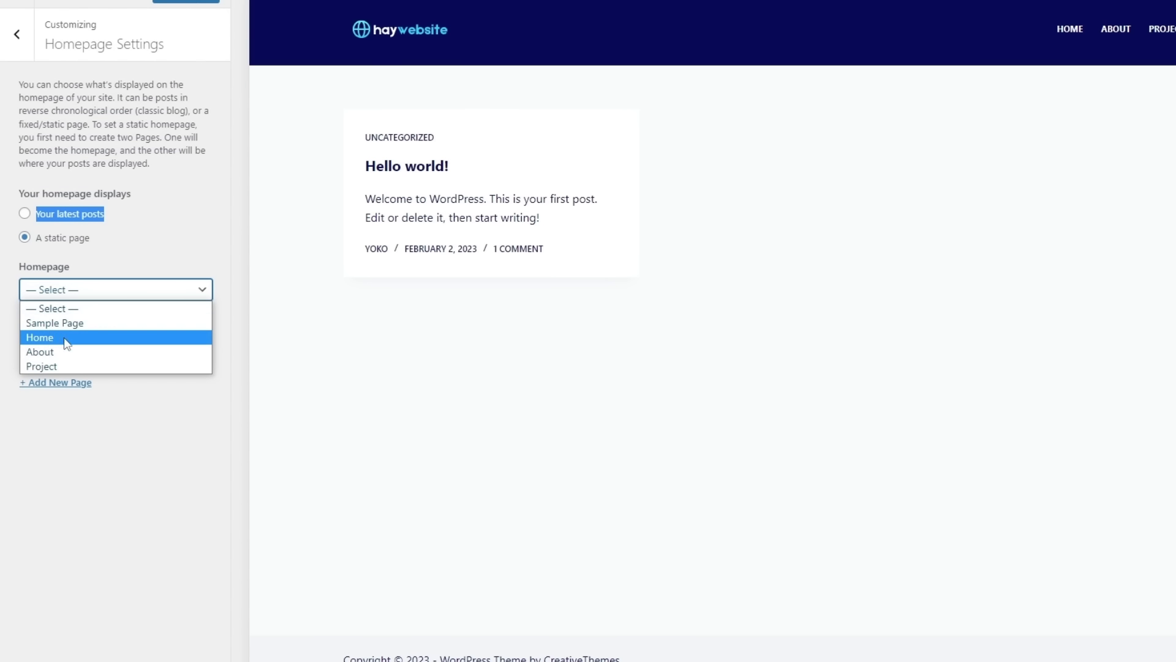
click(38, 337)
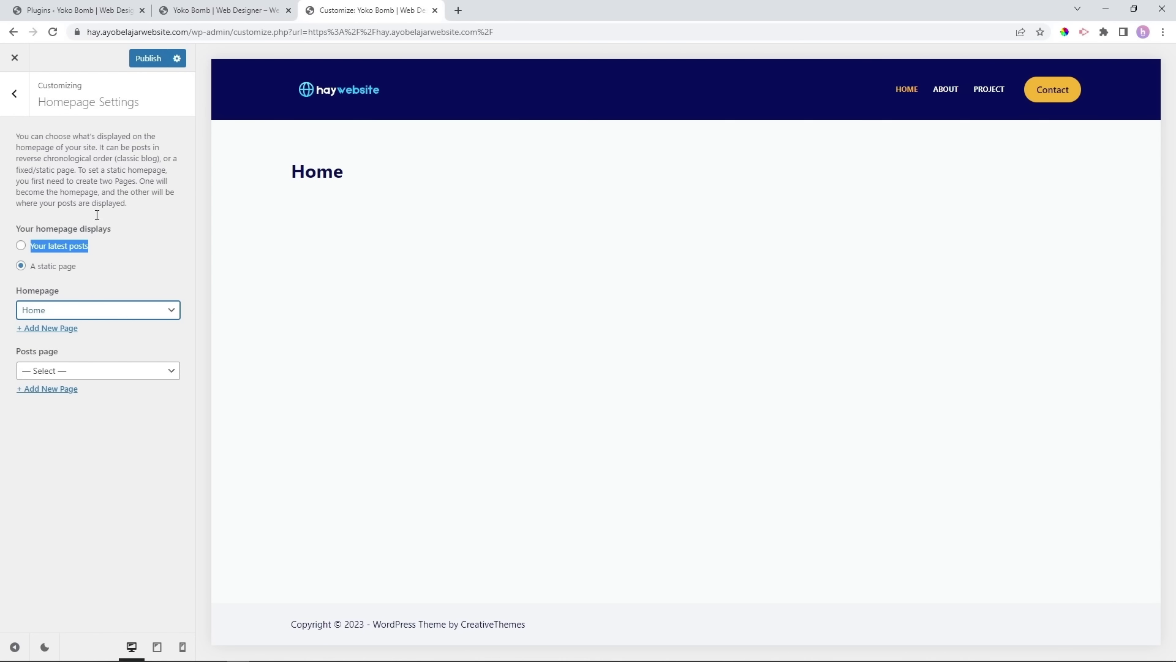
click(149, 59)
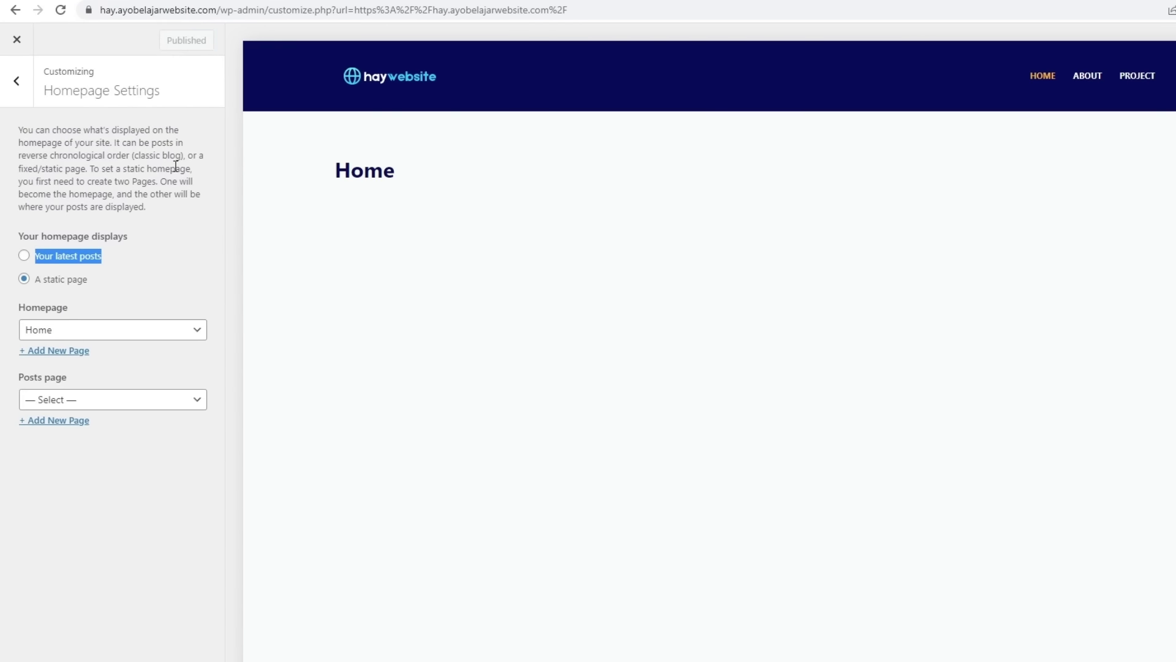
click(792, 577)
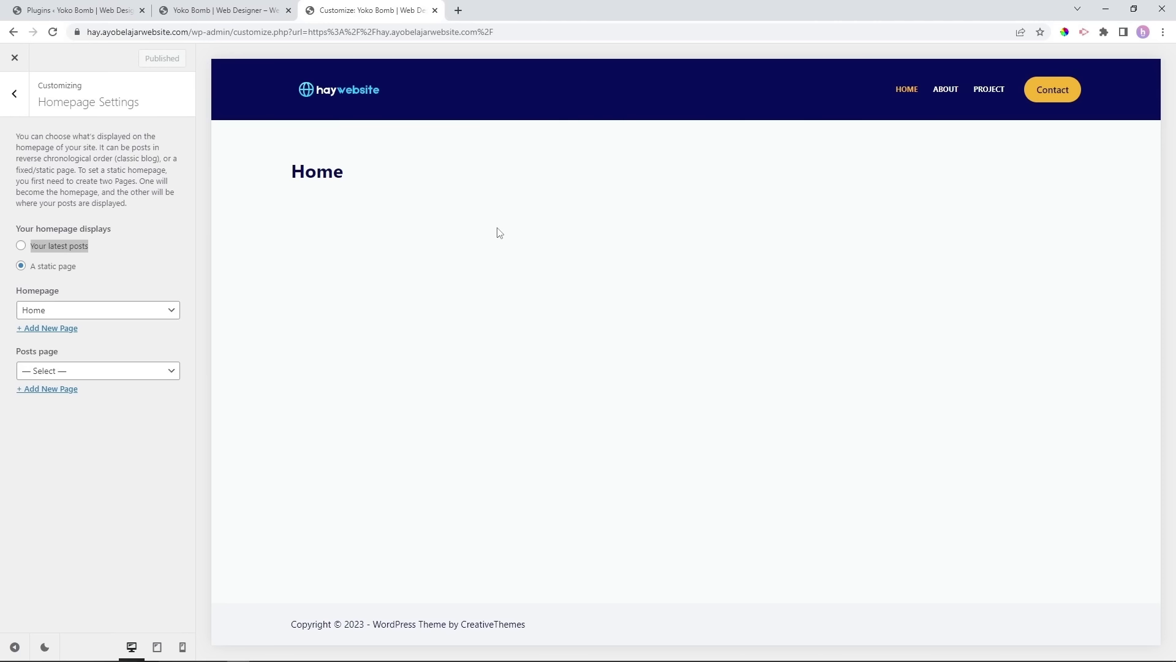
In the admin tab, go to Elementor Settings and show the Experiments list.
click(120, 11)
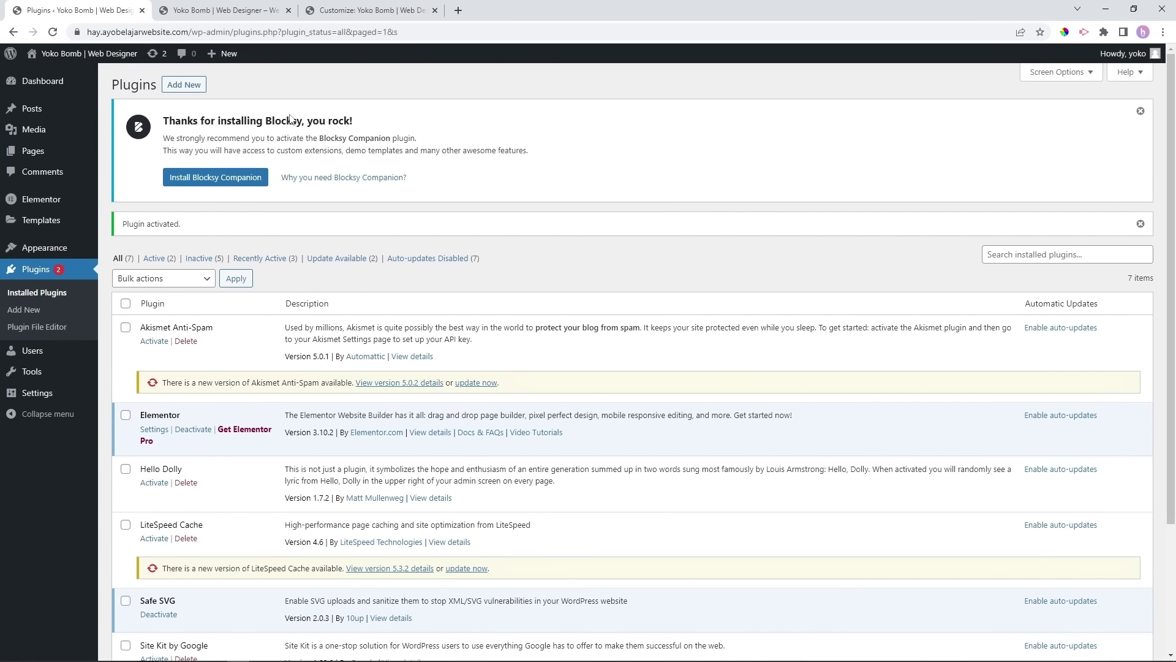
mouse_move(21, 199)
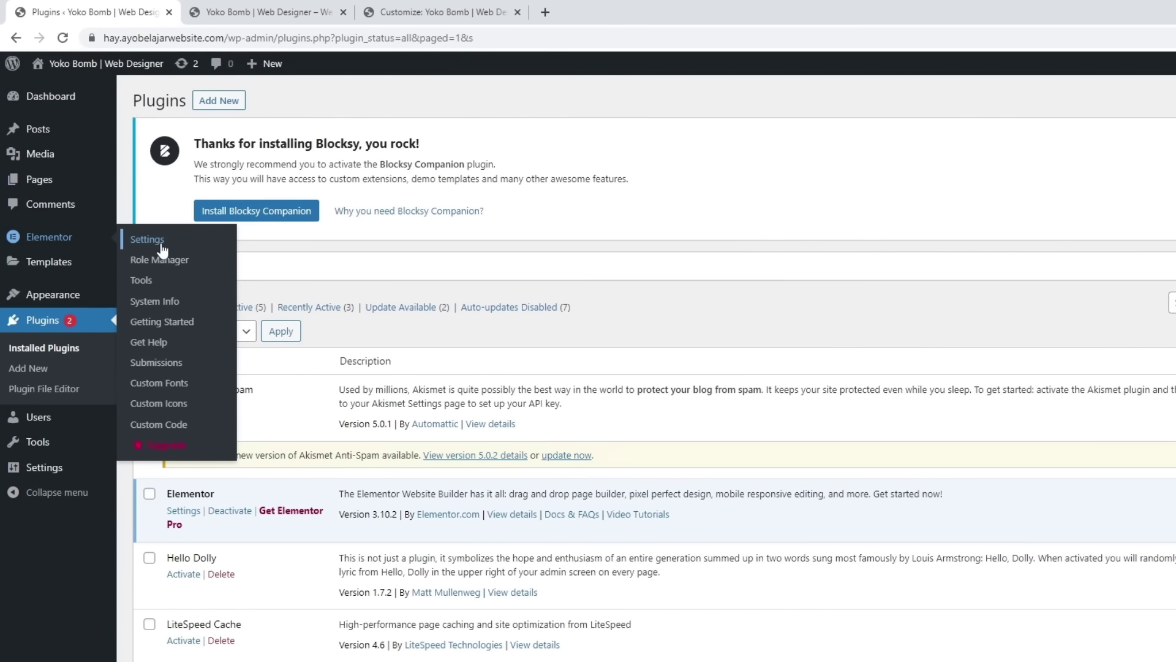
click(161, 245)
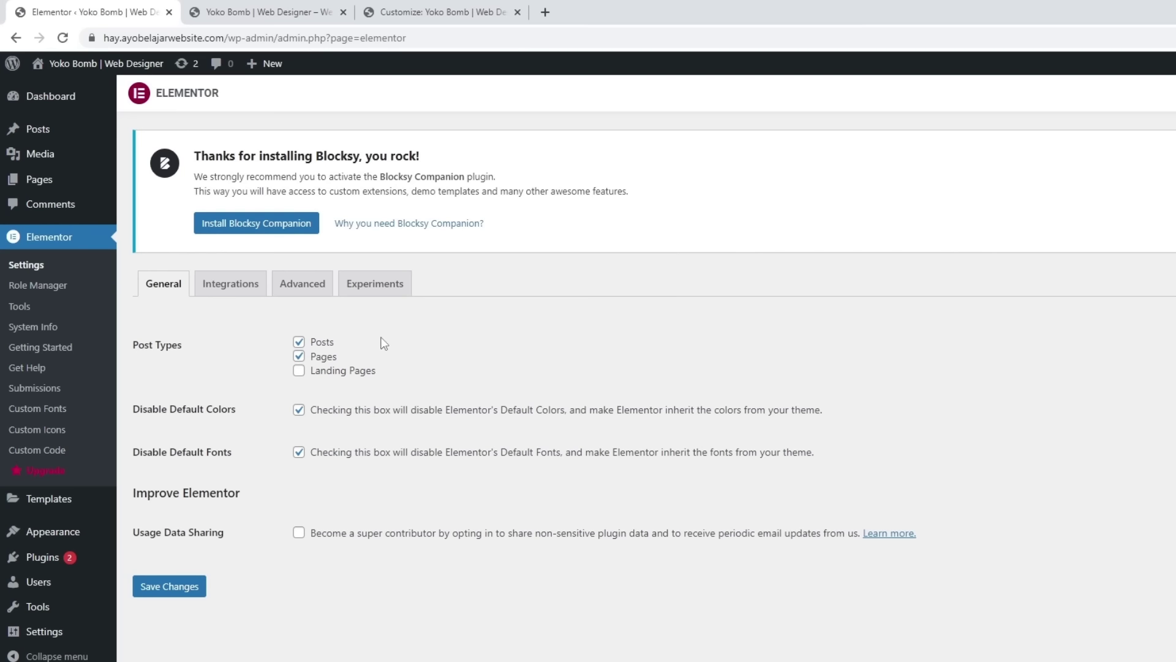
click(301, 289)
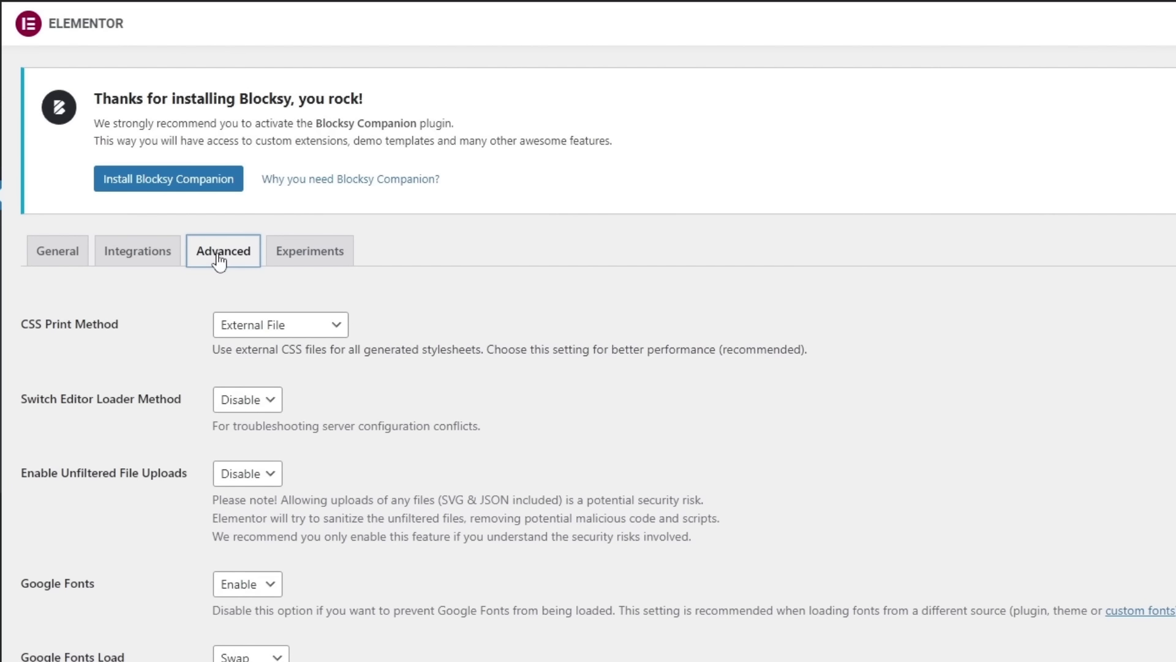
click(311, 260)
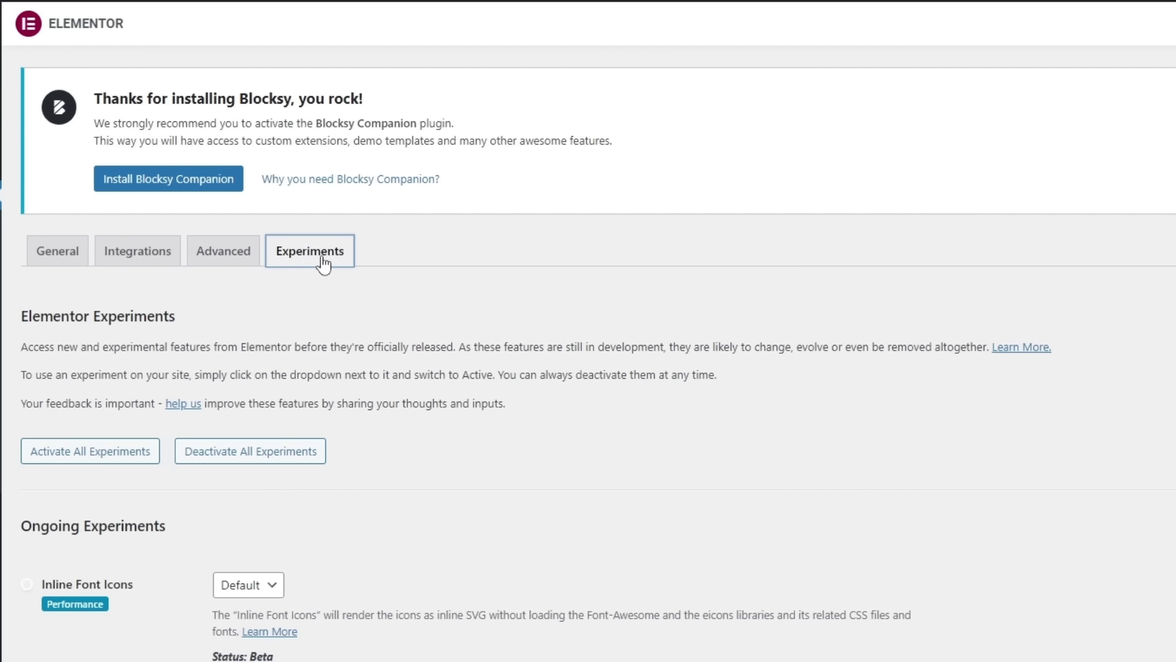
Set the Flexbox Container experiment to Active and save the changes.
scroll(516, 471, down, 5)
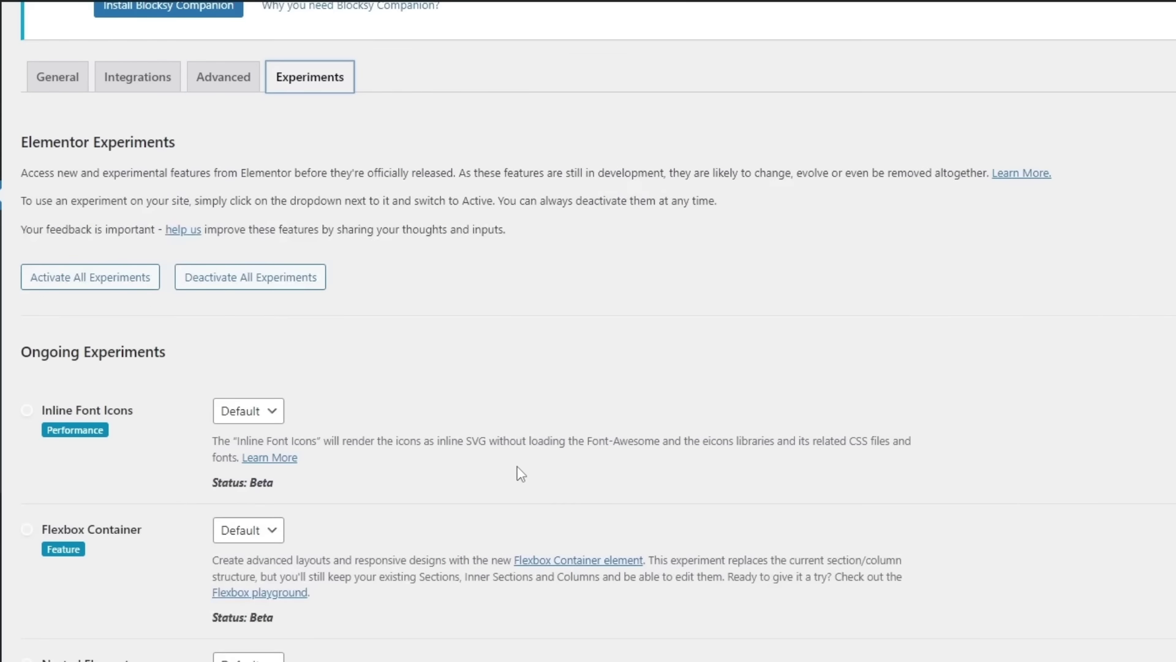
scroll(517, 466, down, 2)
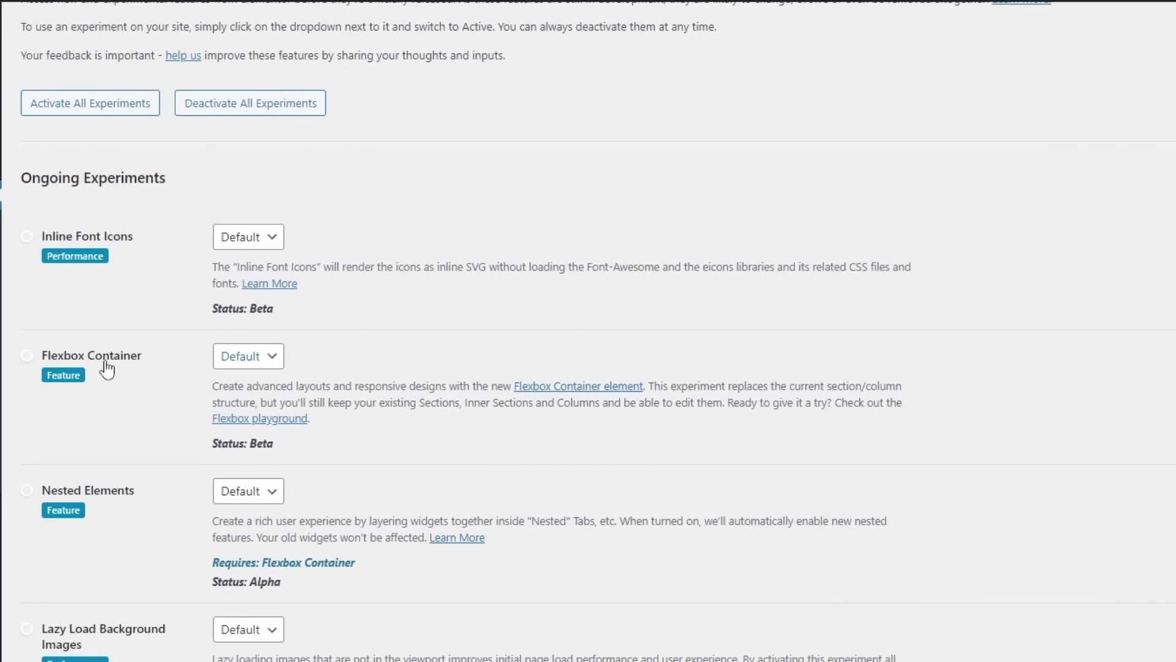
click(254, 362)
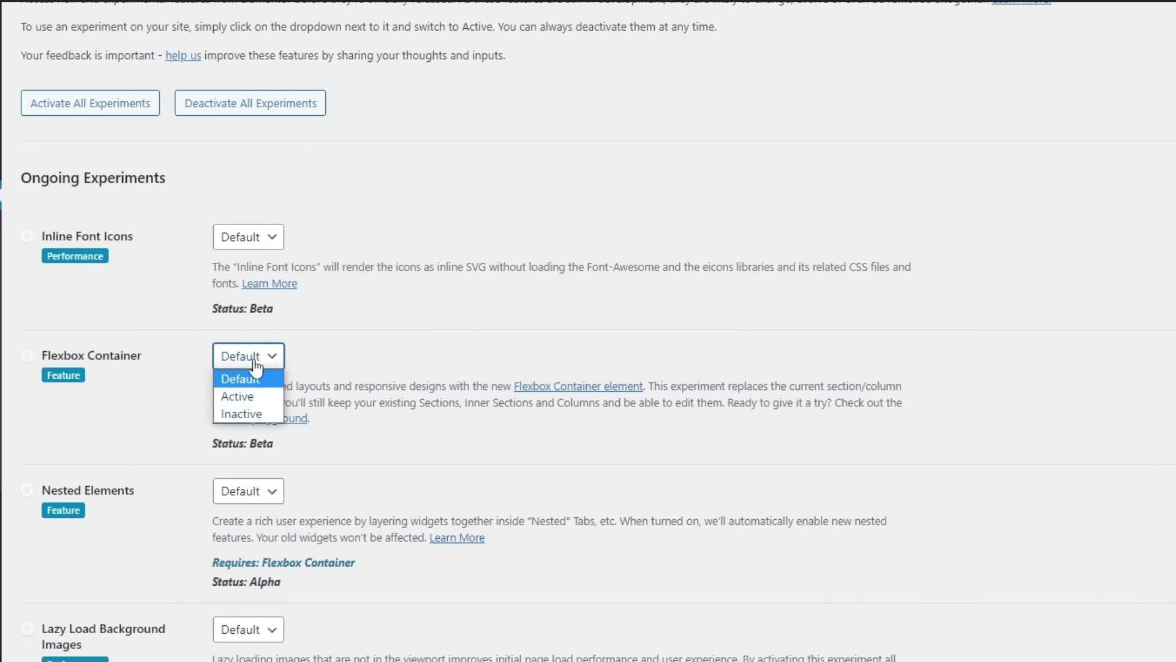
click(250, 401)
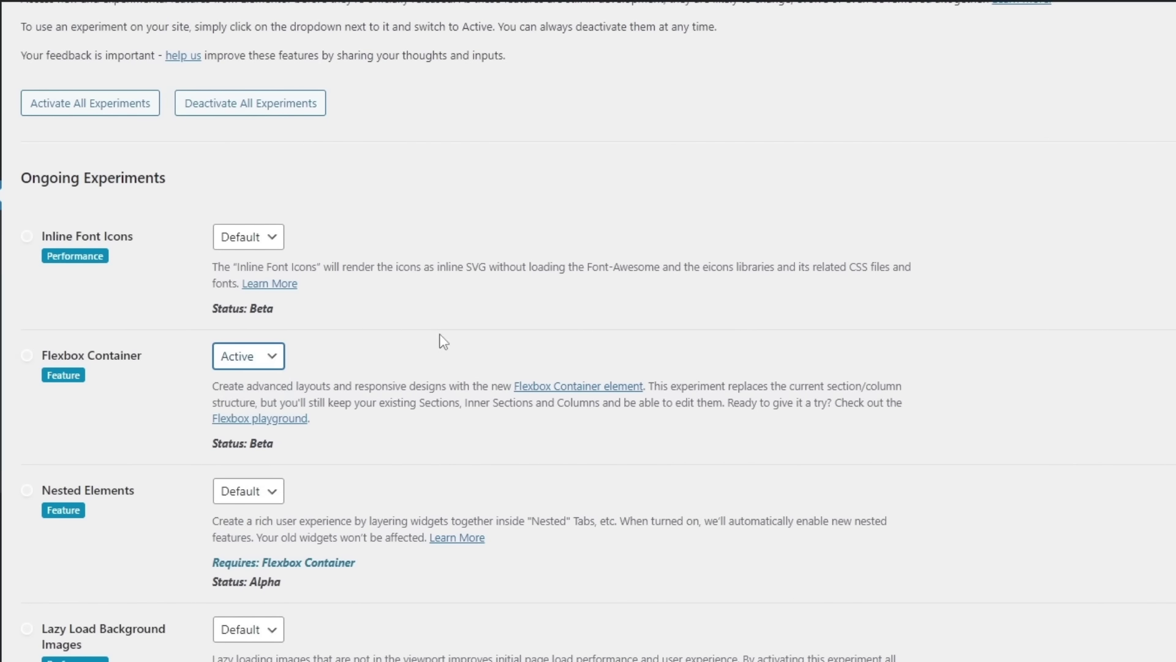
scroll(453, 367, up, 1)
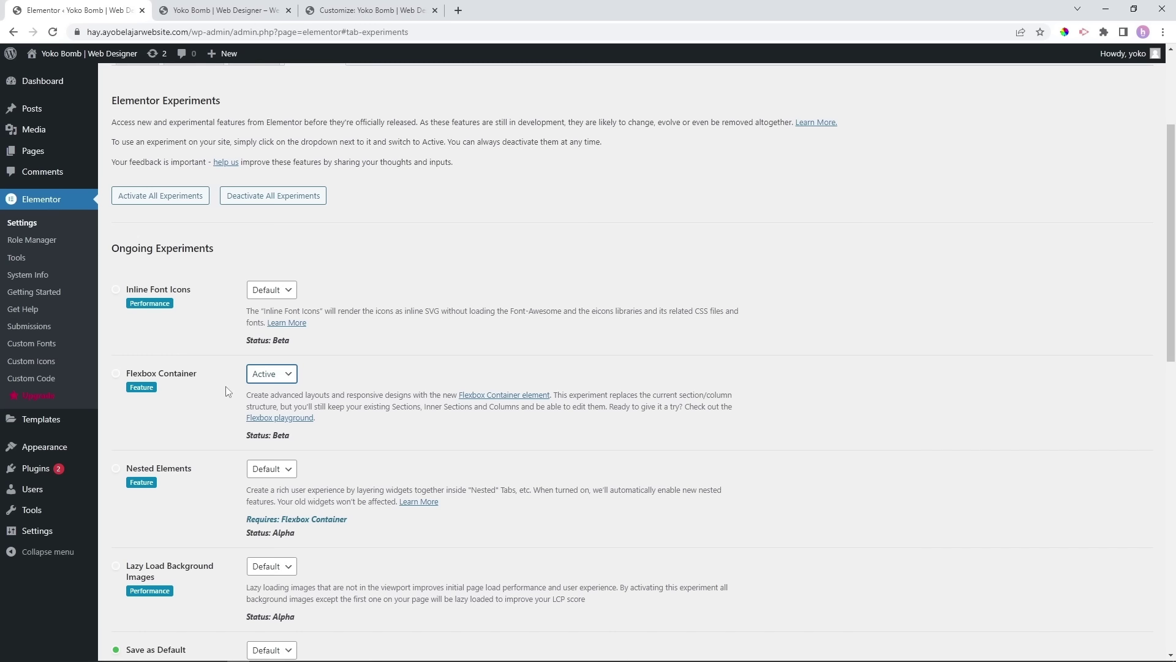
scroll(337, 390, down, 1)
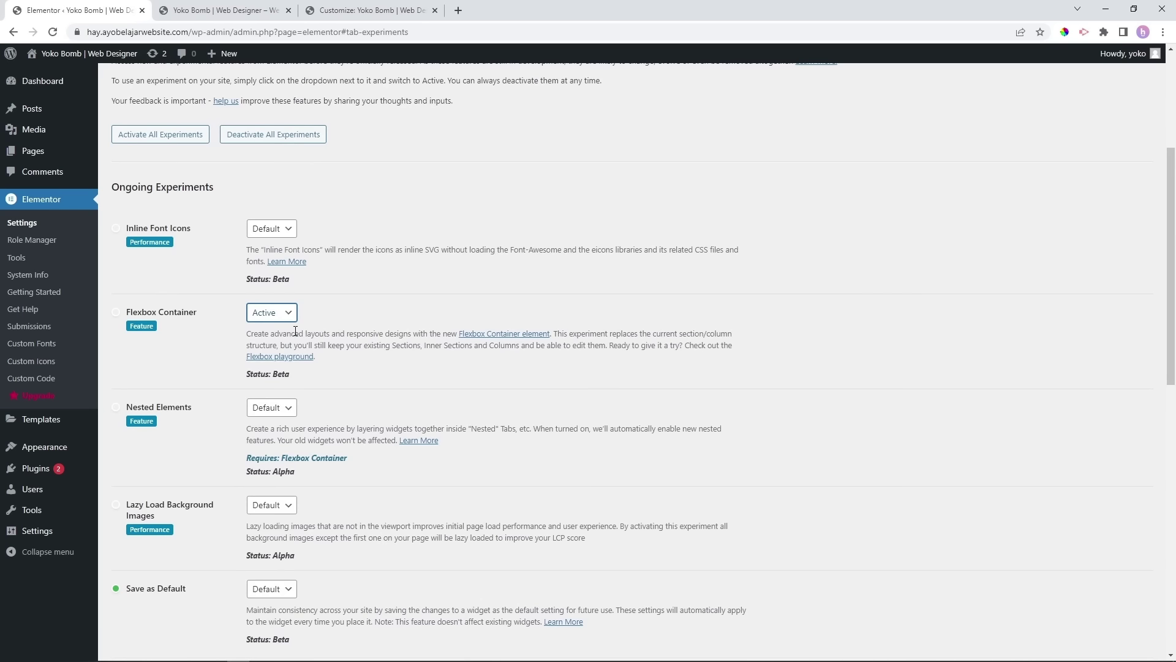
scroll(367, 340, down, 9)
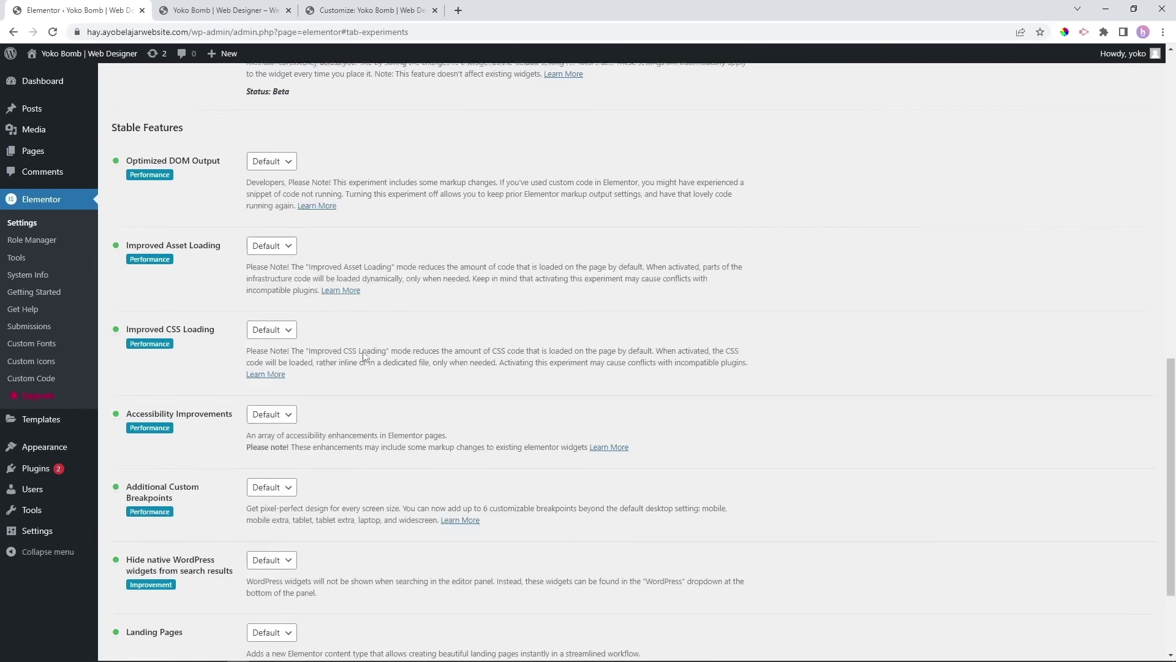
scroll(343, 328, up, 8)
scroll(362, 398, down, 10)
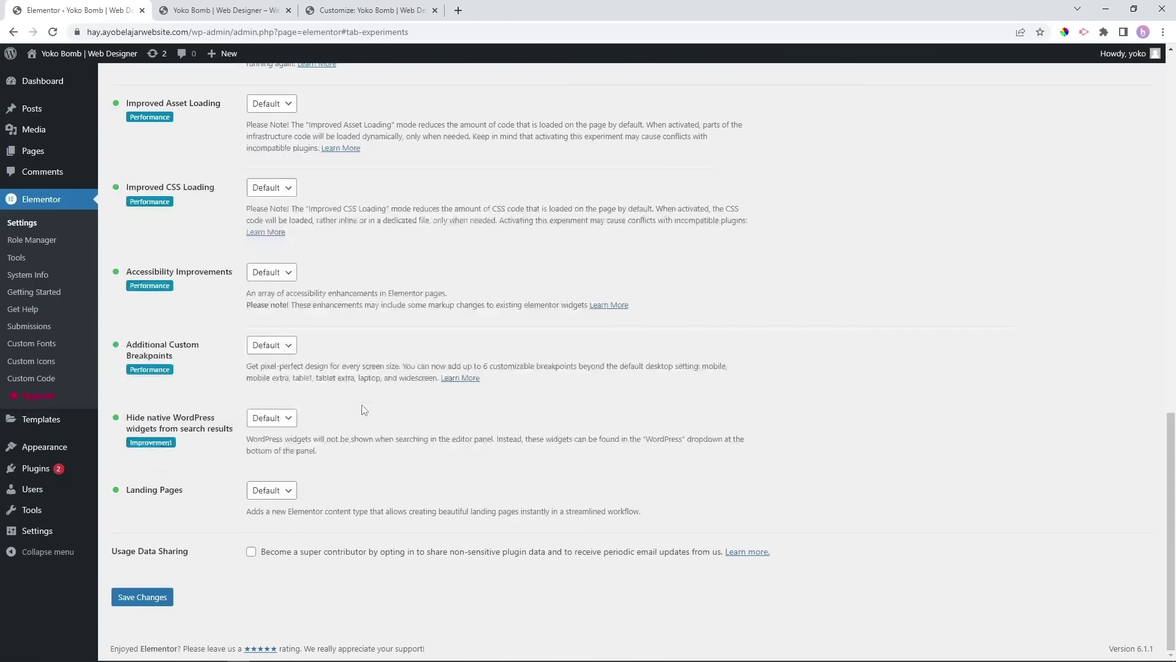
click(142, 597)
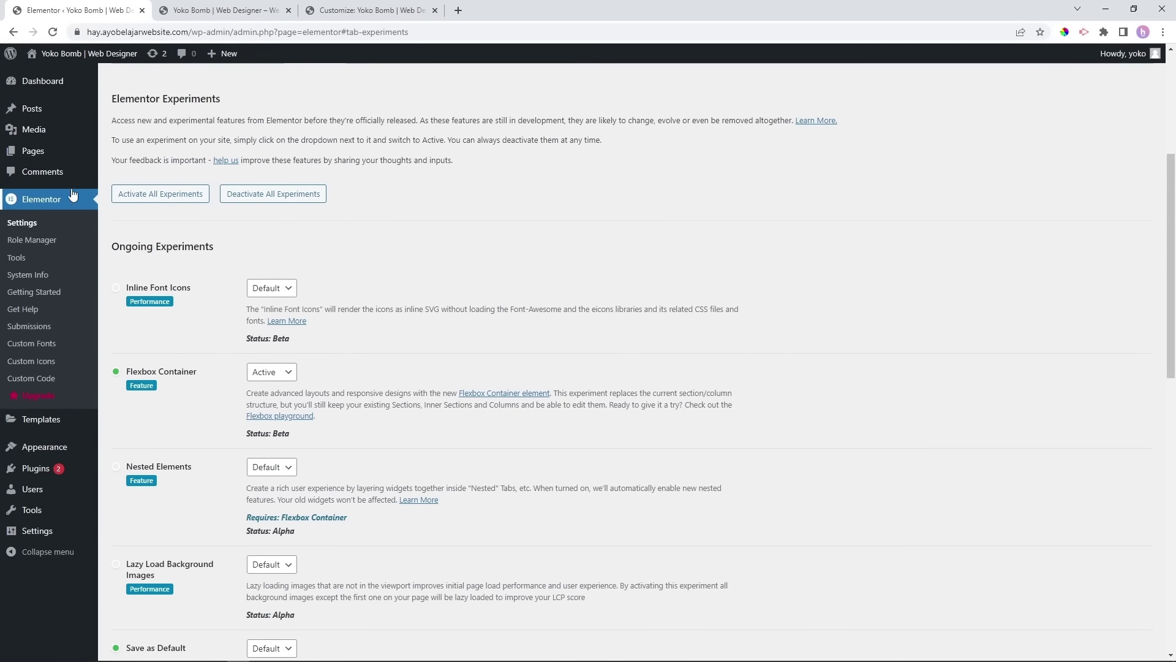
From the Pages list, edit the Home page and launch it with Elementor.
mouse_move(27, 156)
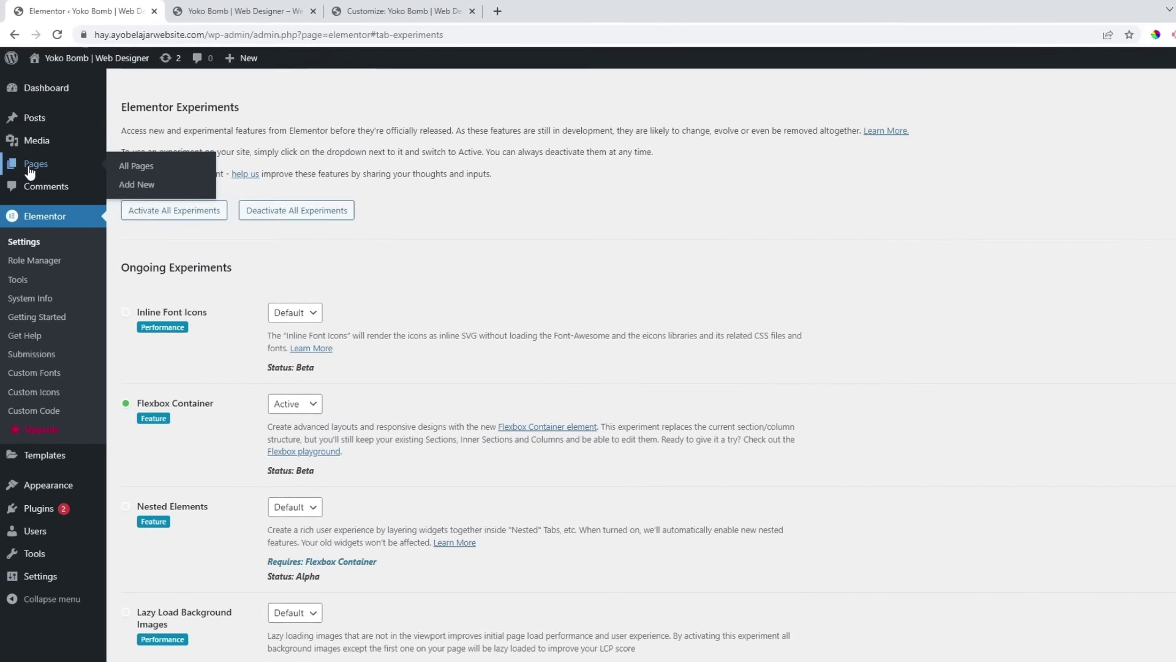
click(28, 153)
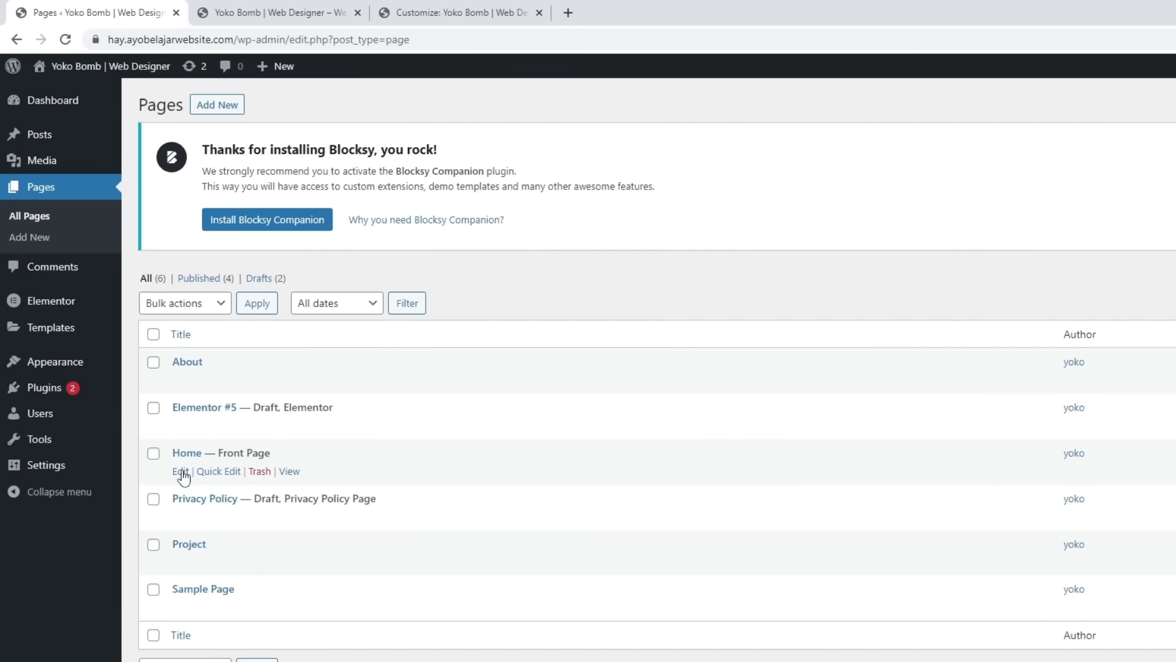
click(179, 471)
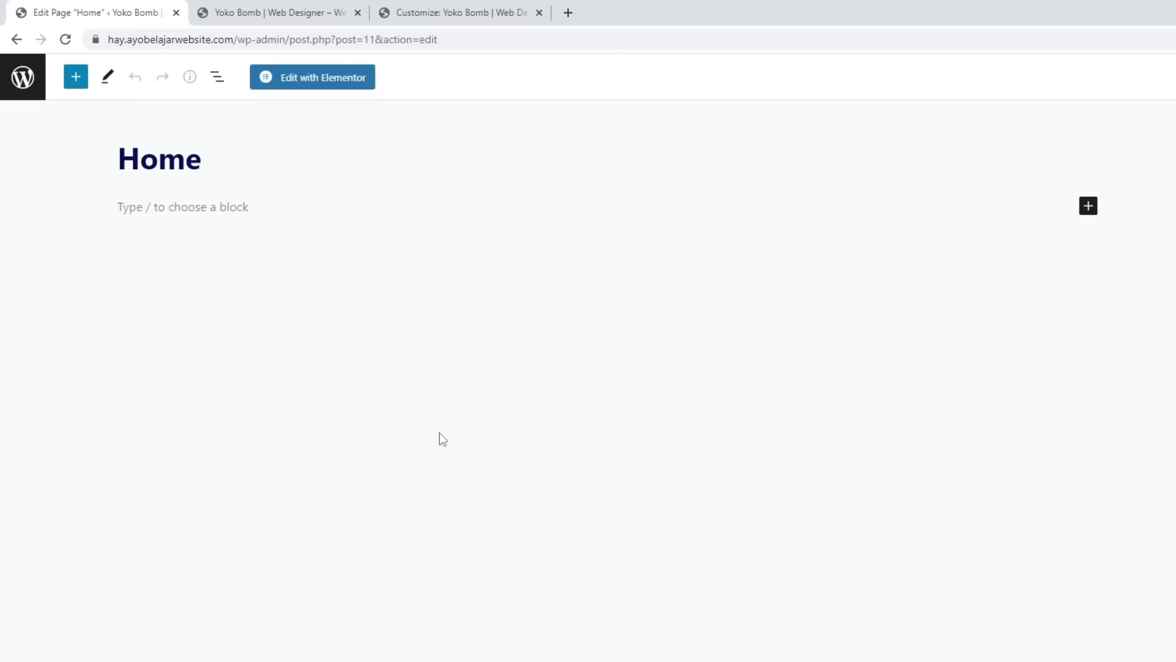
click(317, 84)
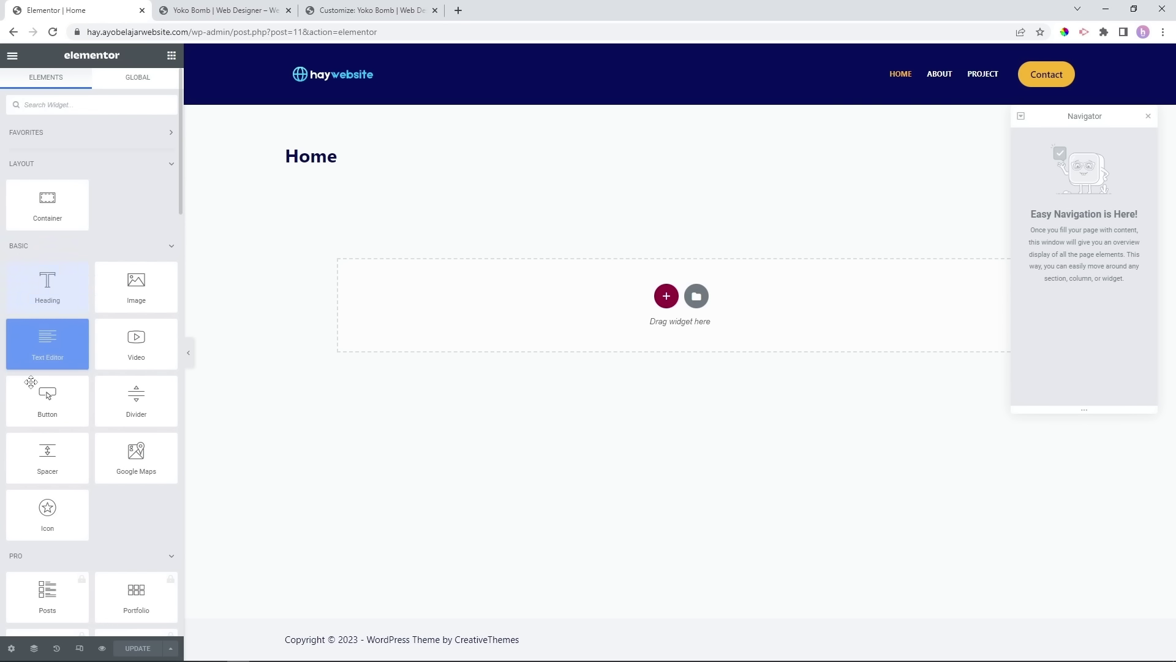
Change the Home page's Page Layout to Elementor Full Width in page settings.
click(11, 649)
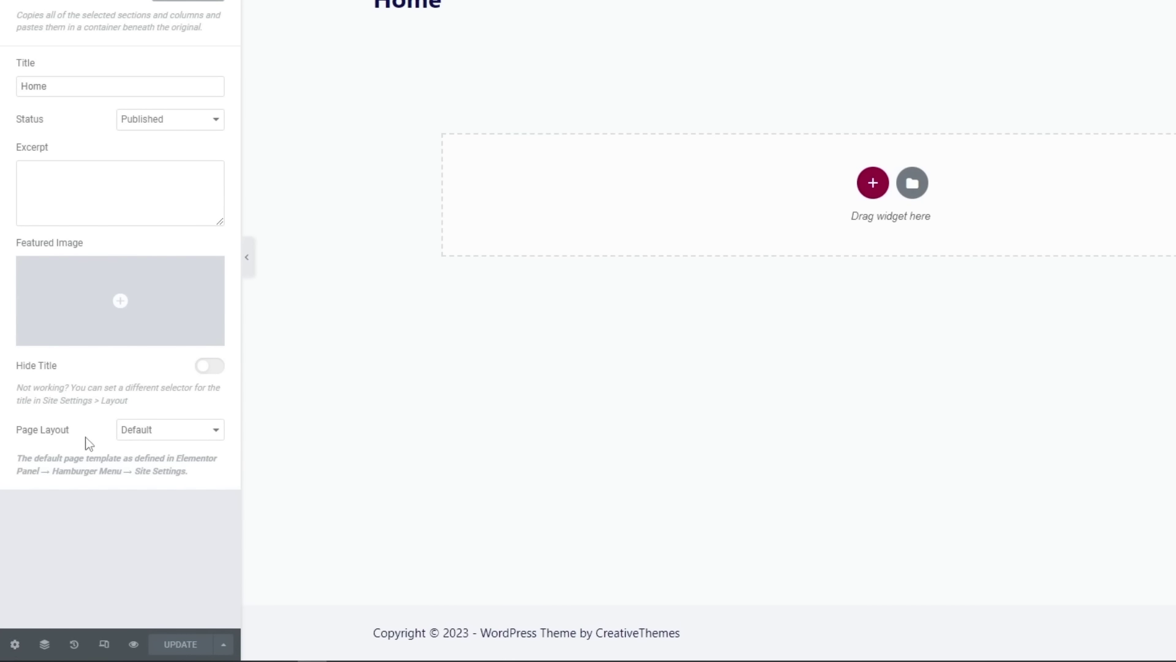
click(140, 435)
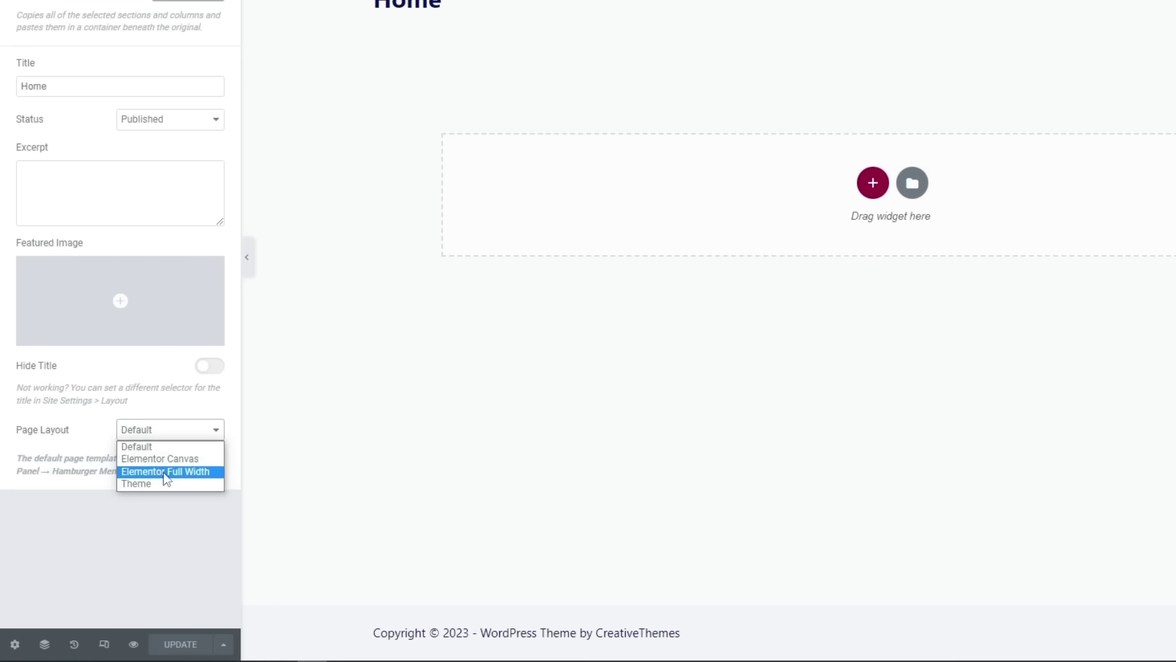
click(182, 478)
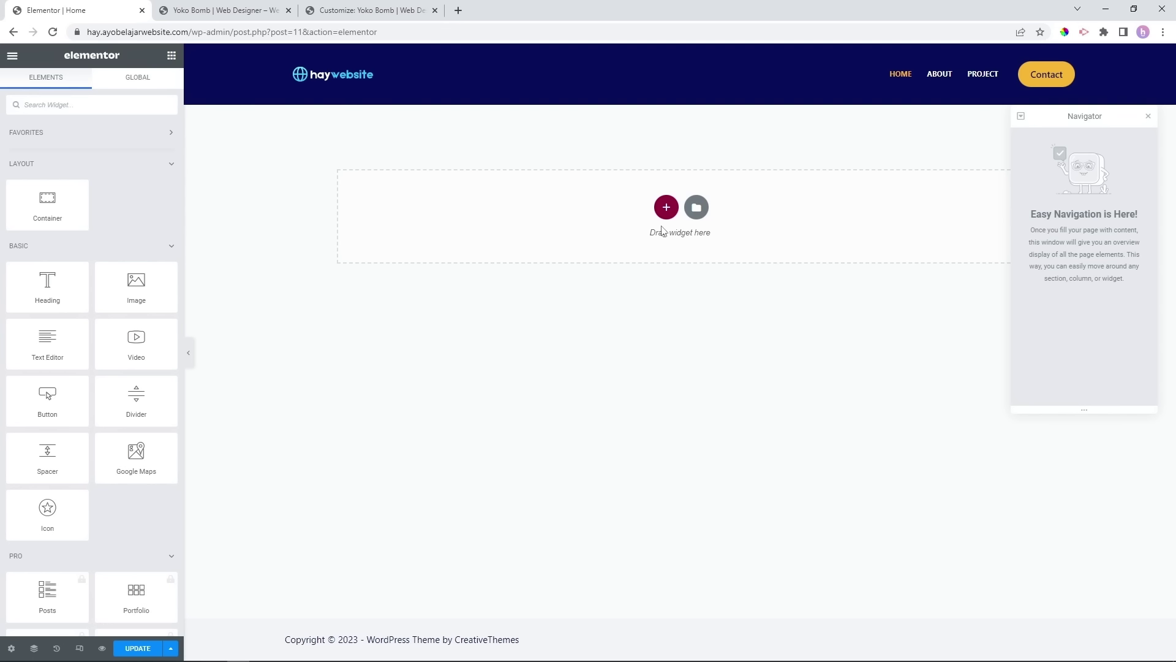
Drop a new Container widget at the top of the page.
click(665, 207)
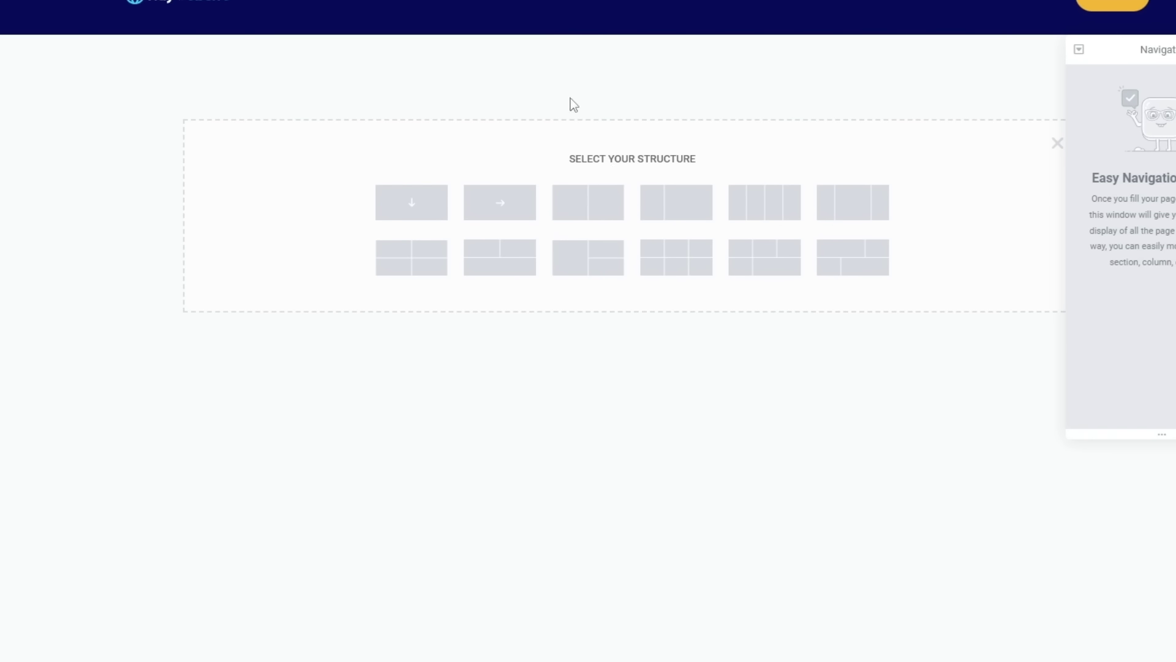
click(501, 210)
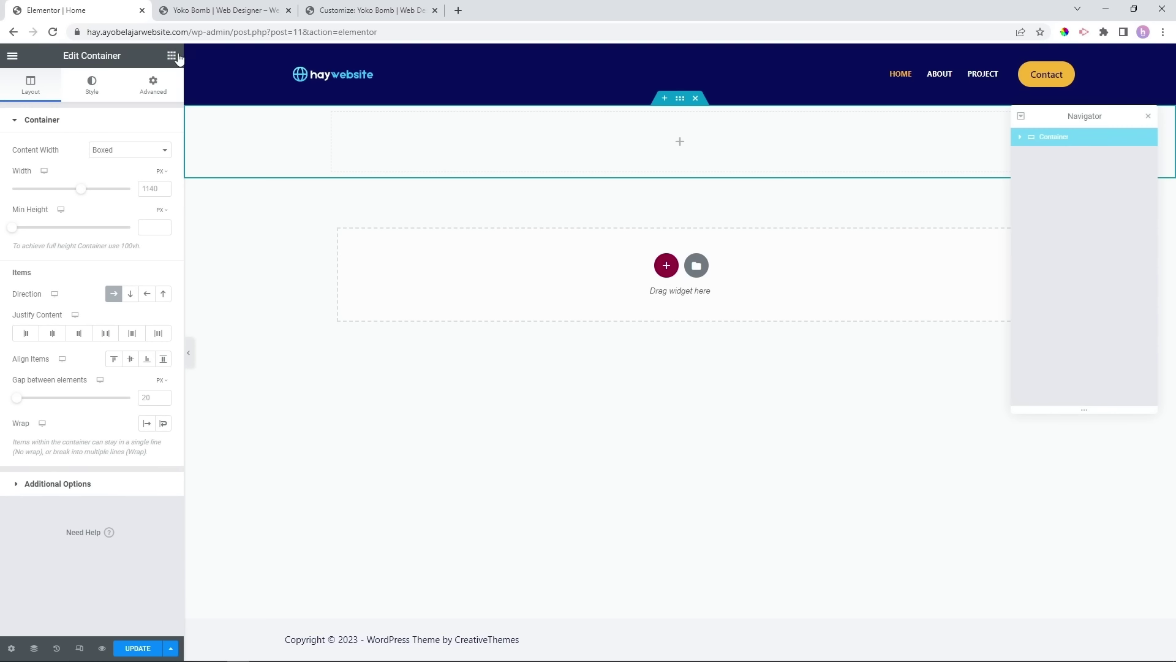
click(172, 56)
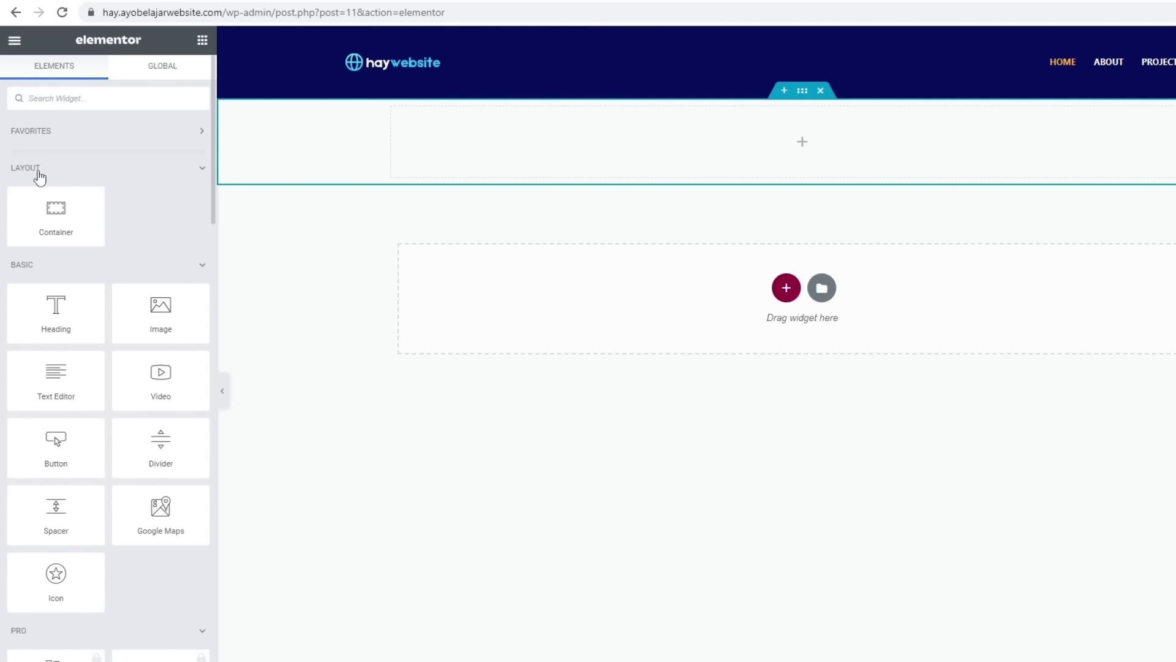
mouse_move(61, 208)
mouse_down()
mouse_move(58, 241)
mouse_move(57, 227)
mouse_up()
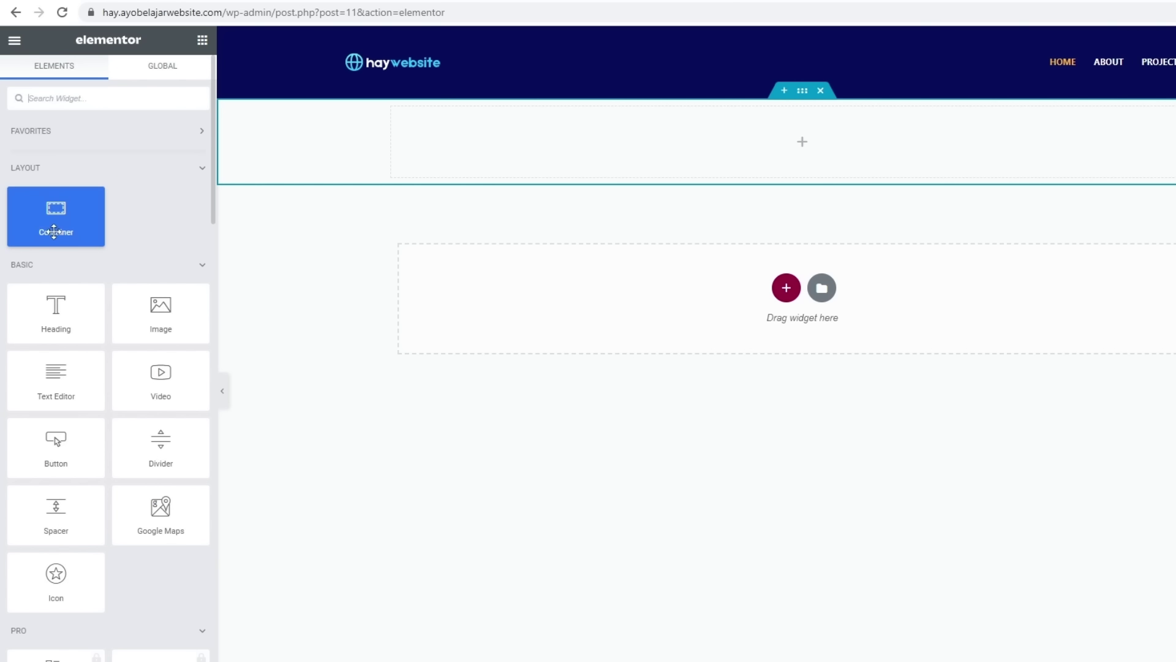
drag(98, 224, 476, 133)
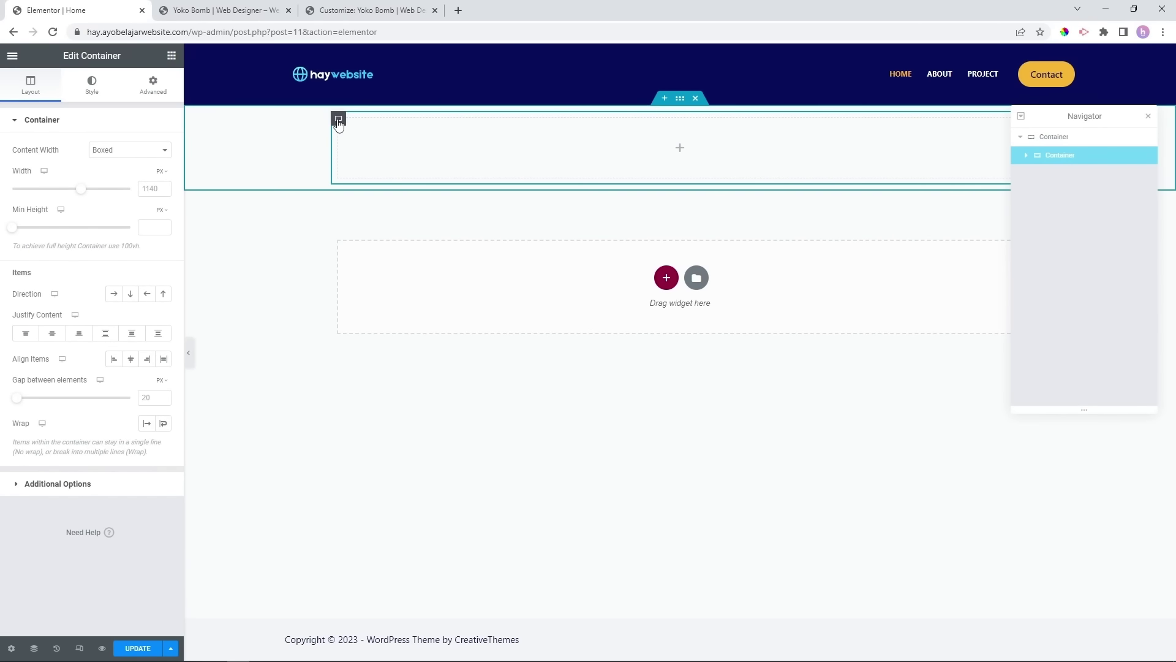
Duplicate the inner container twice for three side-by-side columns, then select the outer container.
right_click(339, 121)
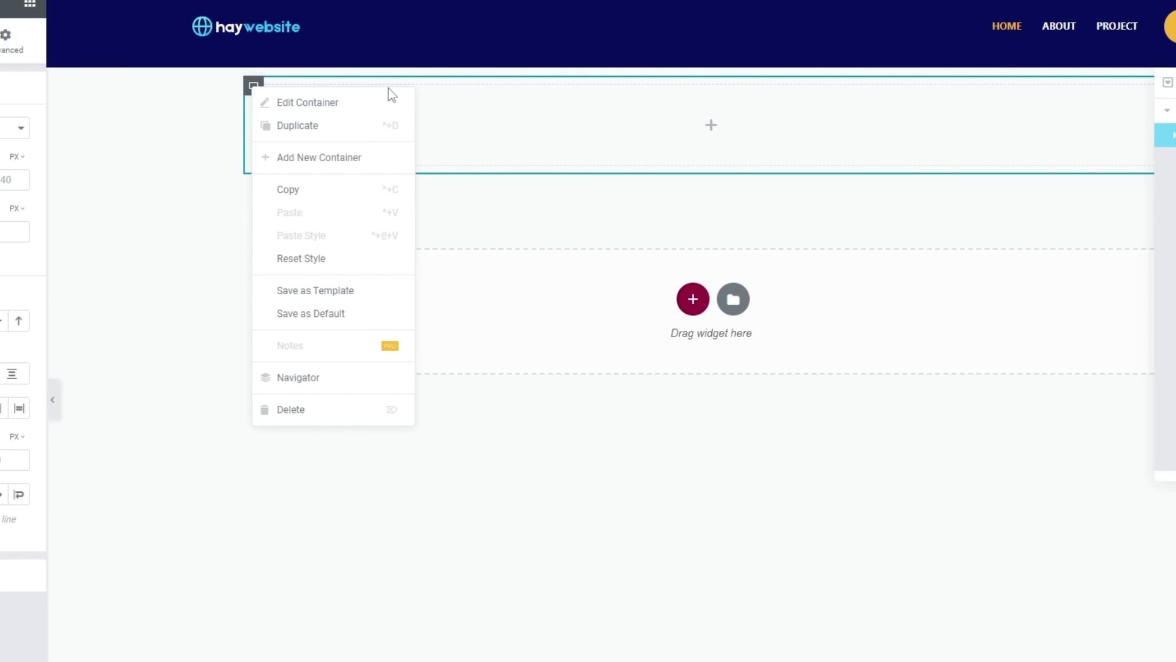
click(472, 111)
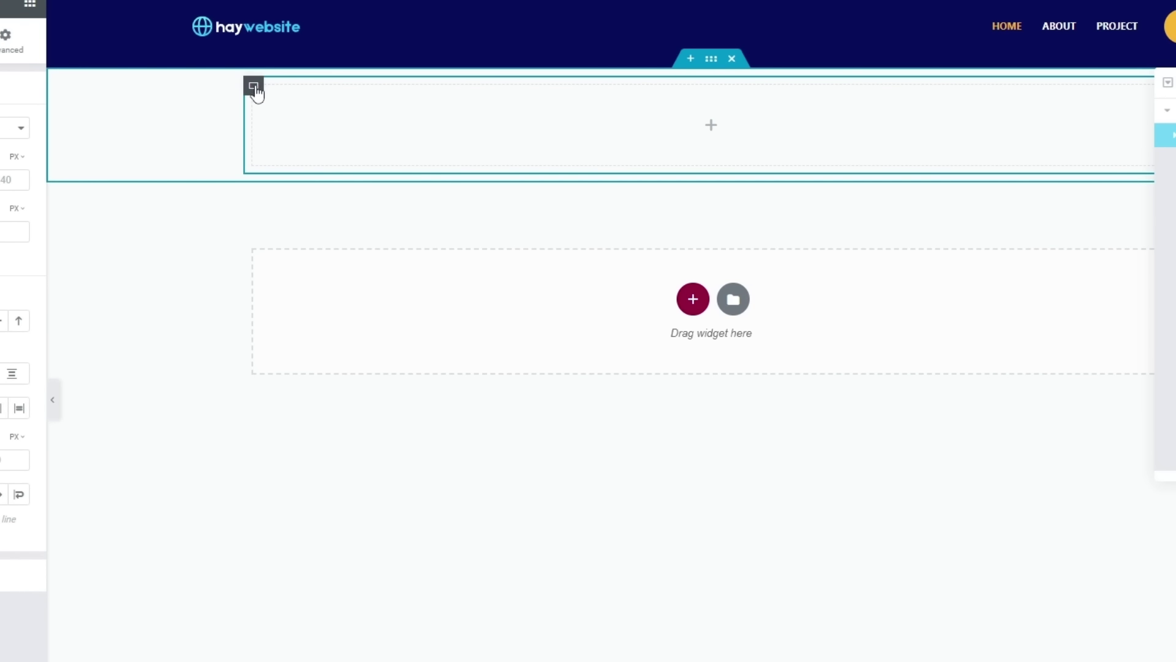
right_click(253, 88)
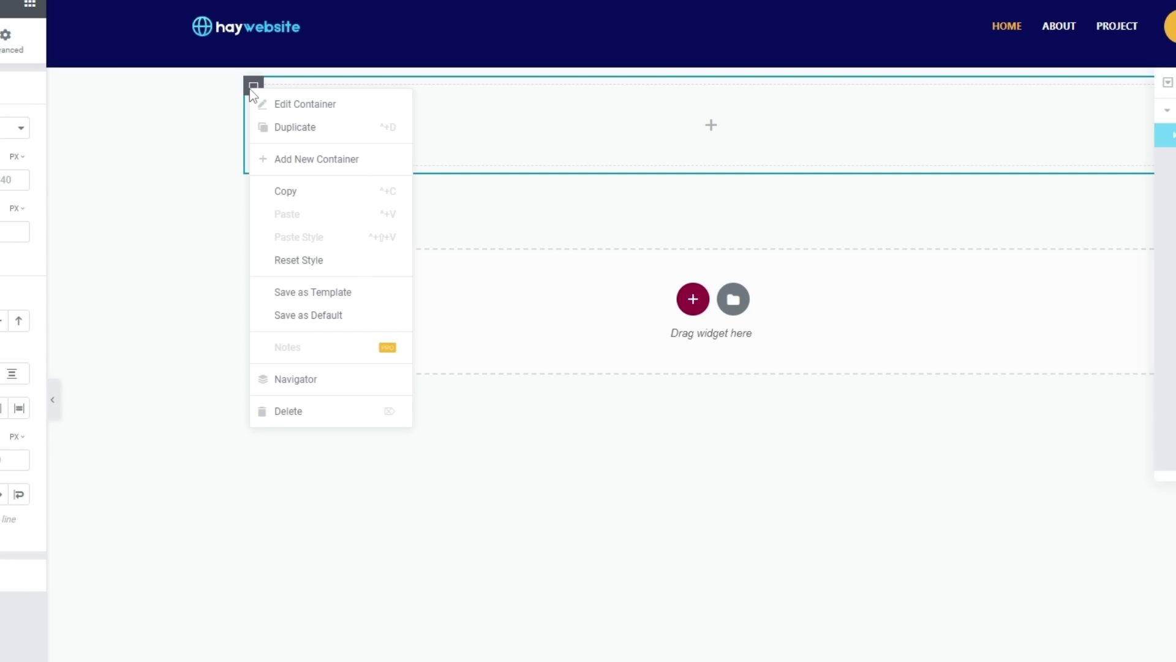
click(287, 127)
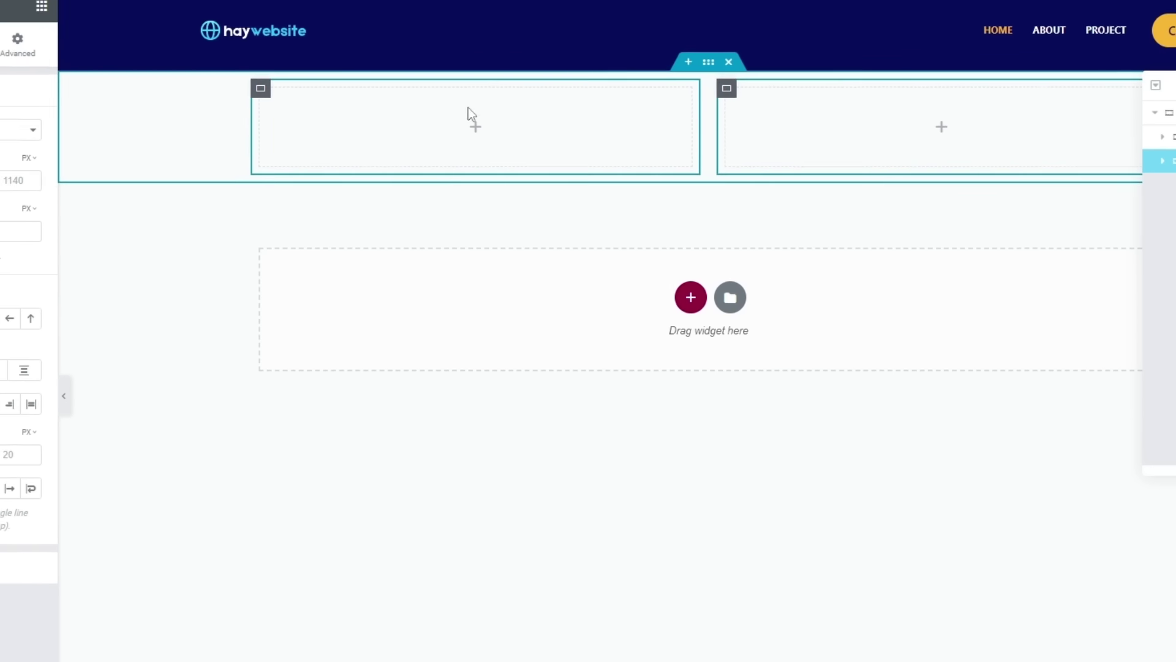
right_click(701, 108)
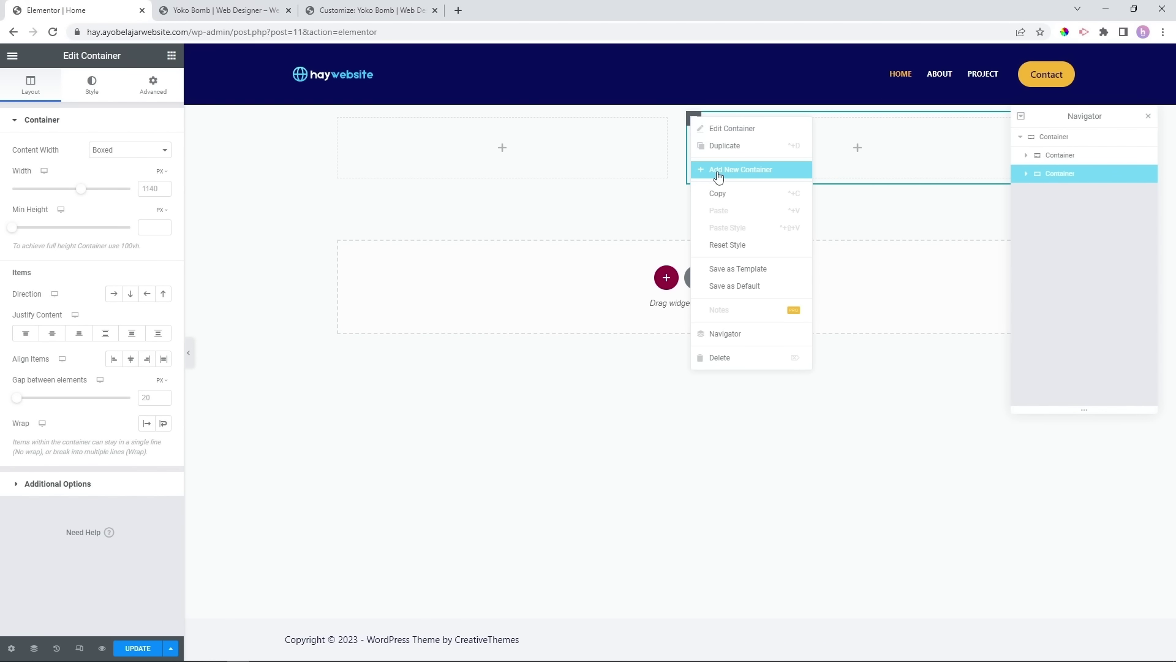
click(723, 149)
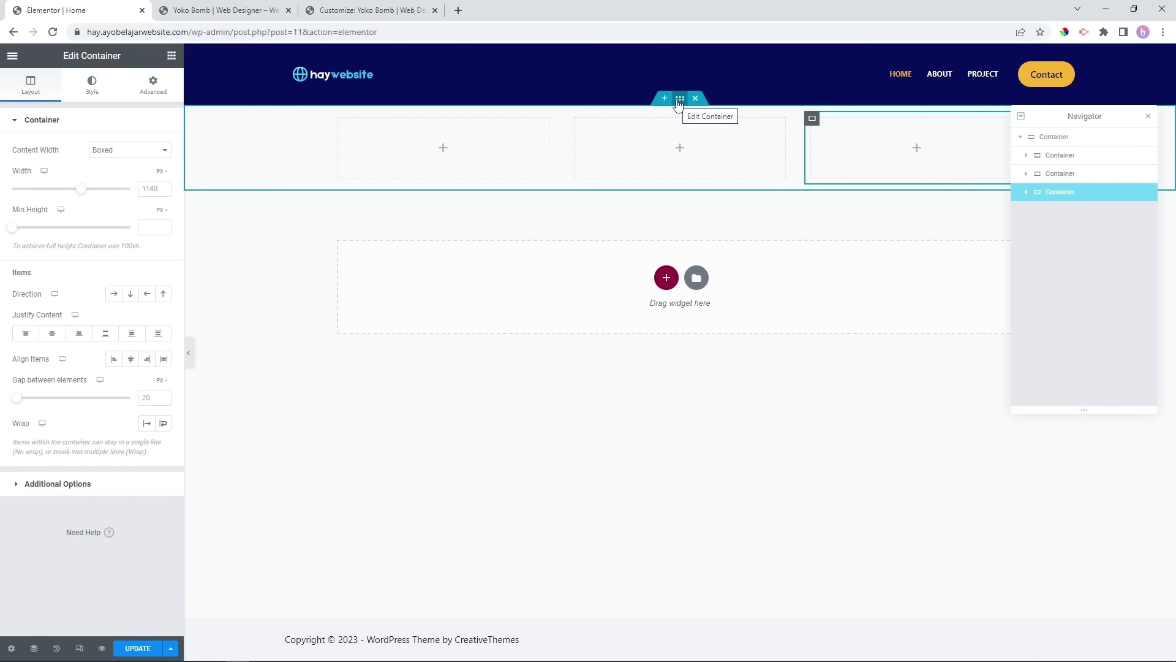
click(680, 100)
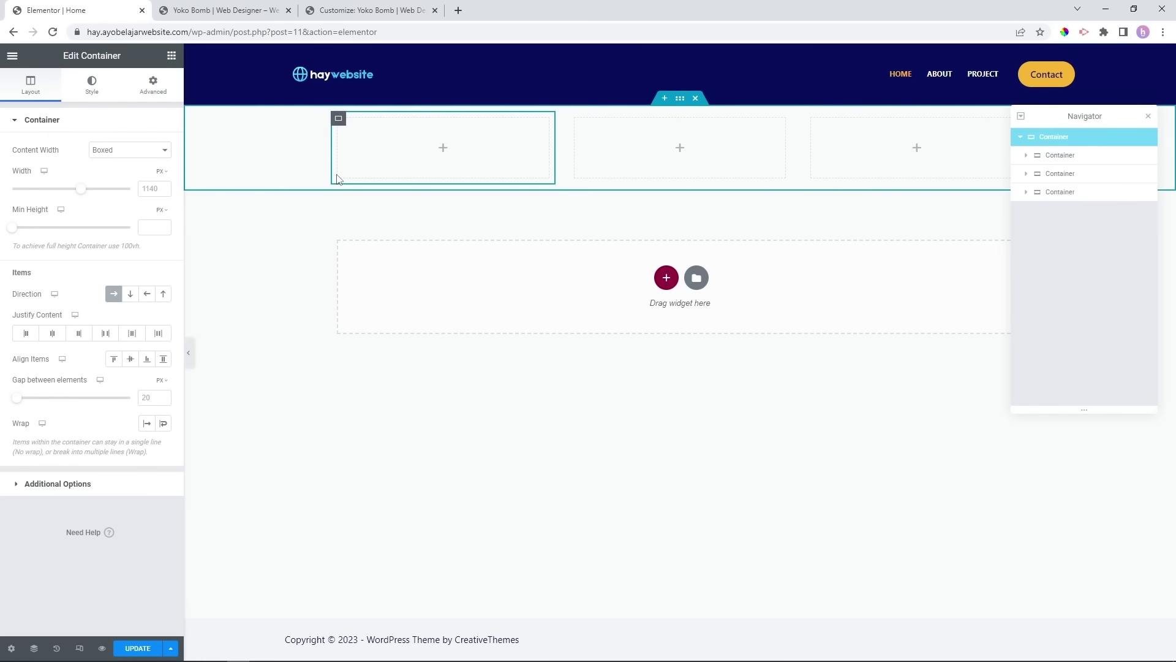
Set the outer container's classic background colour to global Theme Color Palette 1 navy.
click(91, 86)
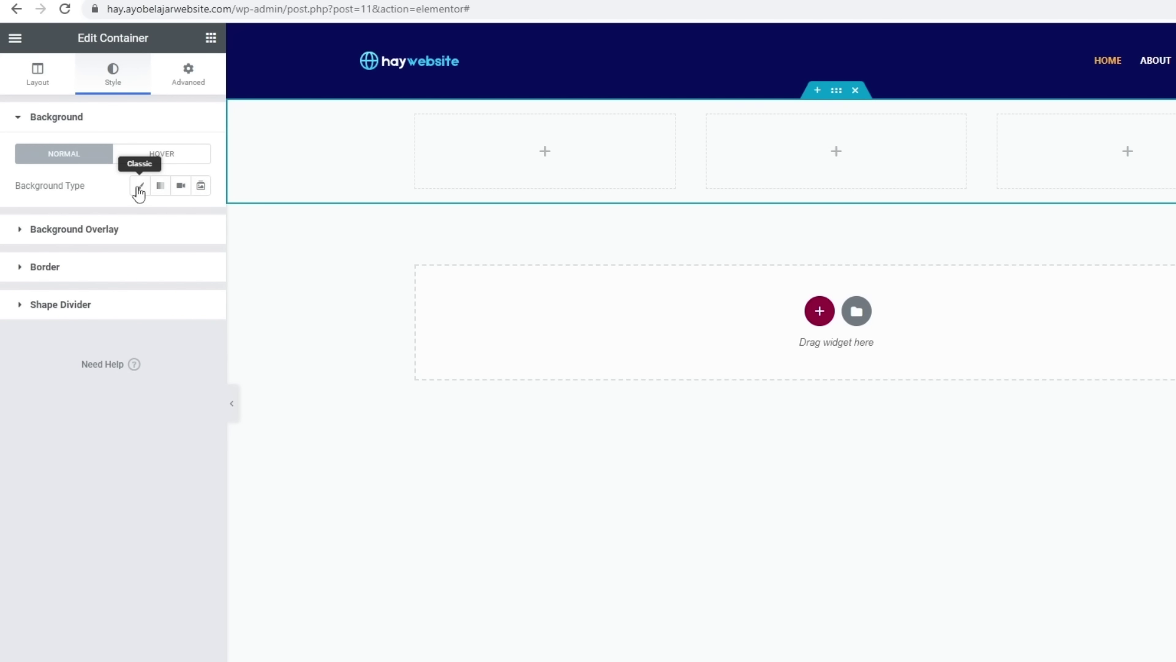
click(140, 186)
click(200, 220)
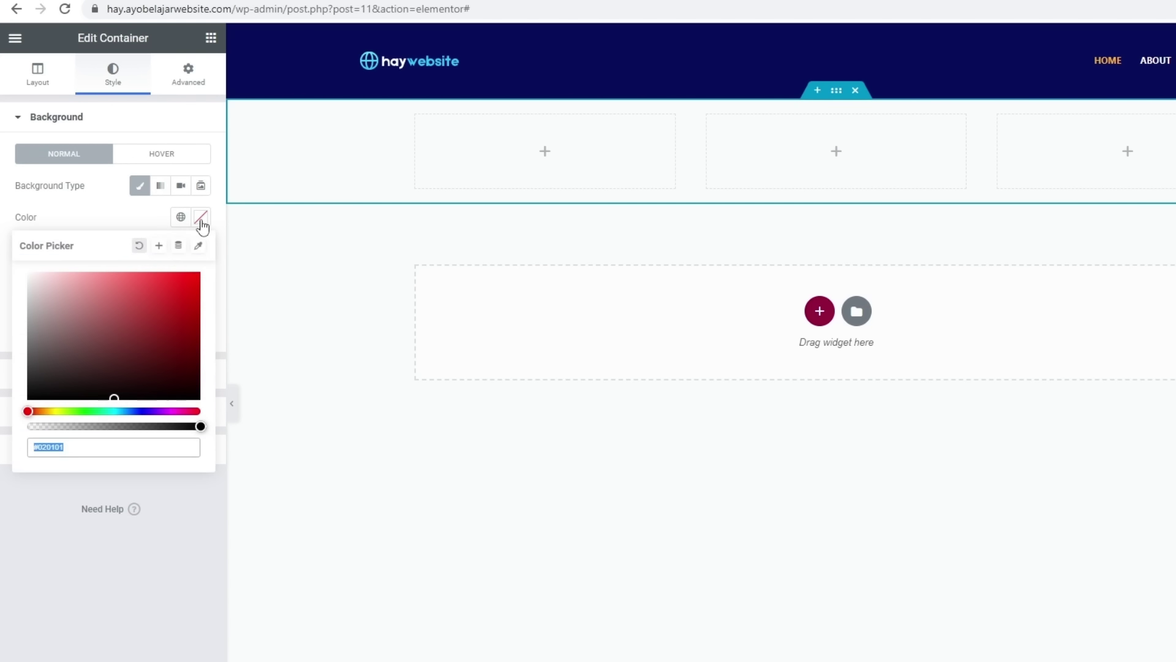
click(181, 217)
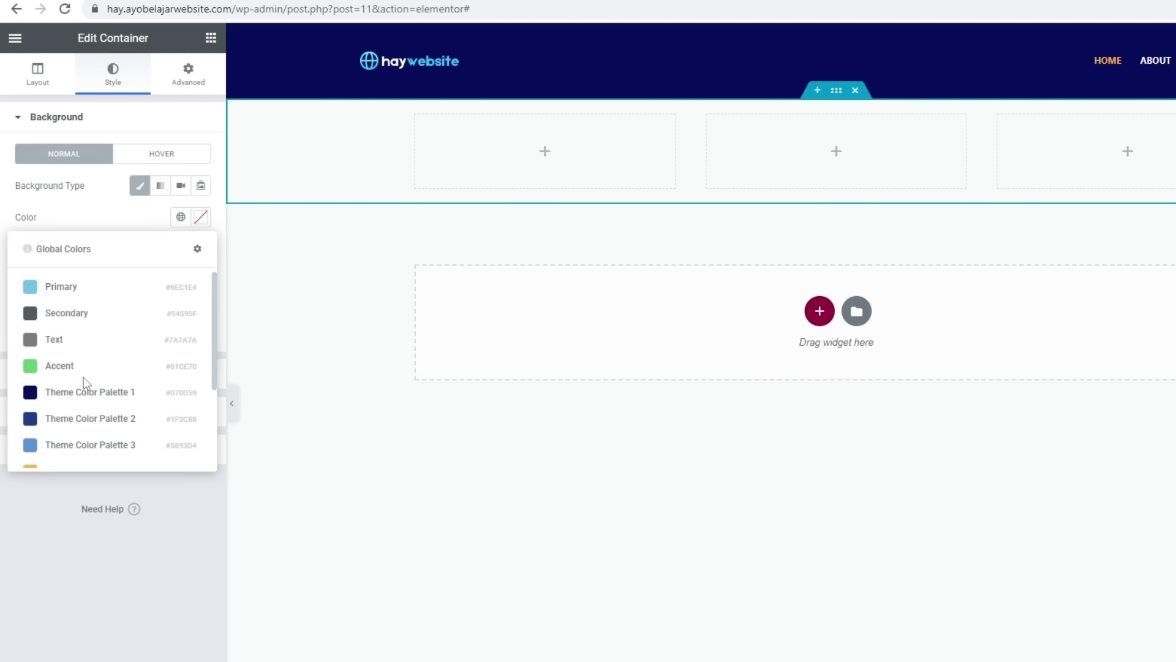
click(101, 396)
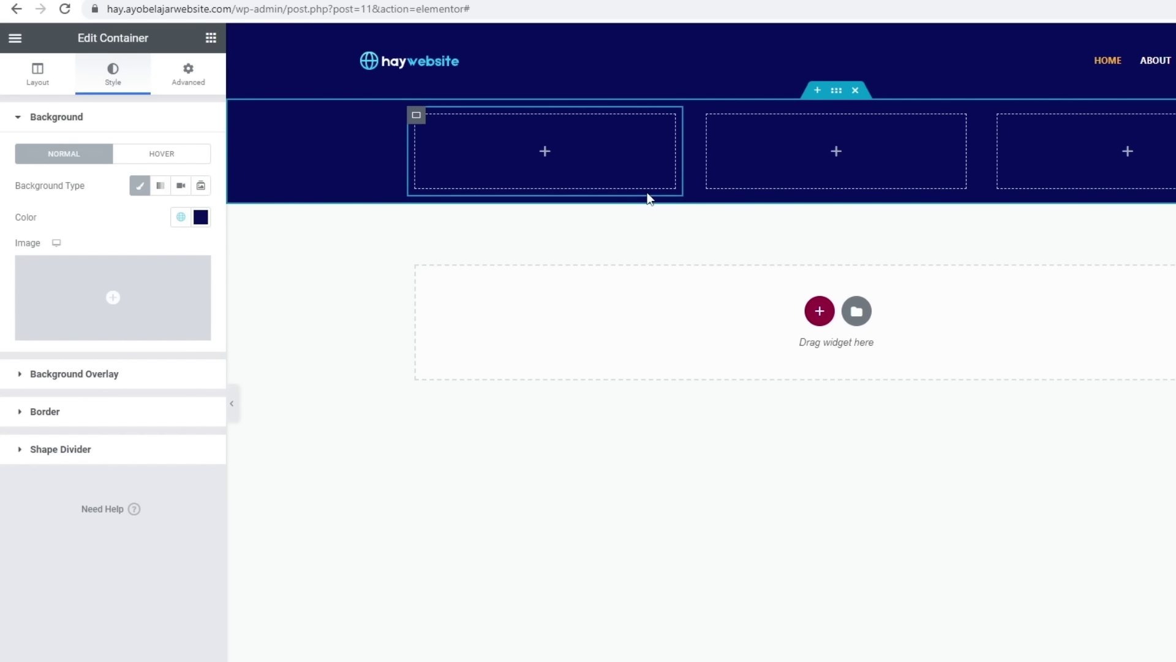
click(211, 38)
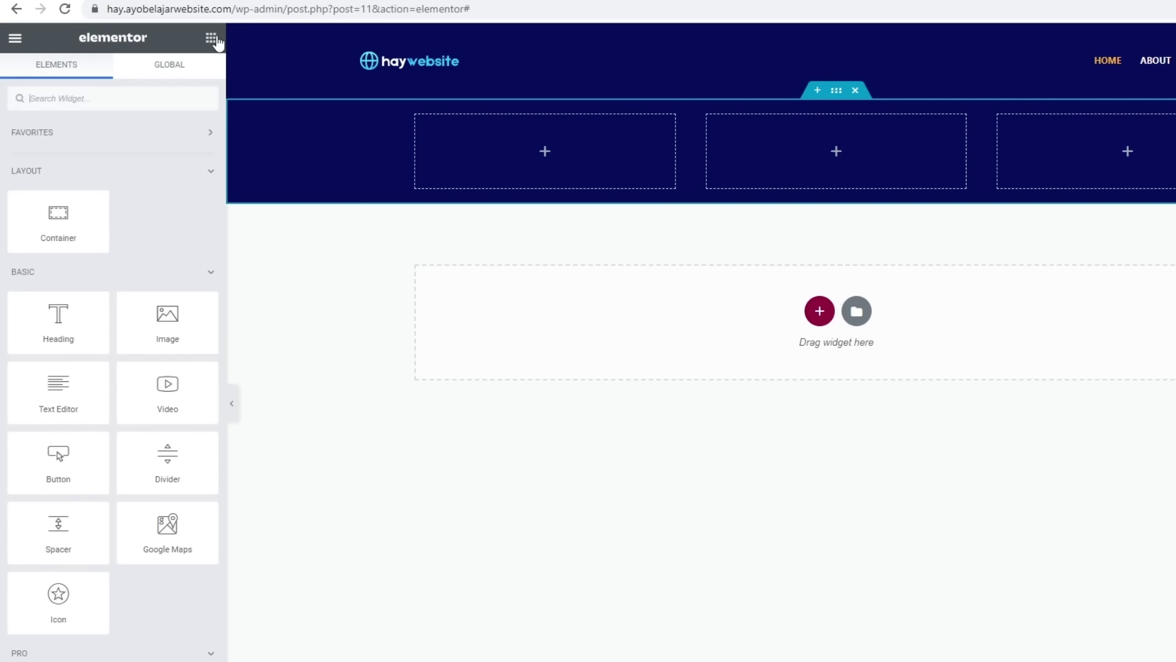
Add a Text Editor widget to the first column and replace its Lorem ipsum with 'Hey, my name is'.
drag(138, 319, 505, 153)
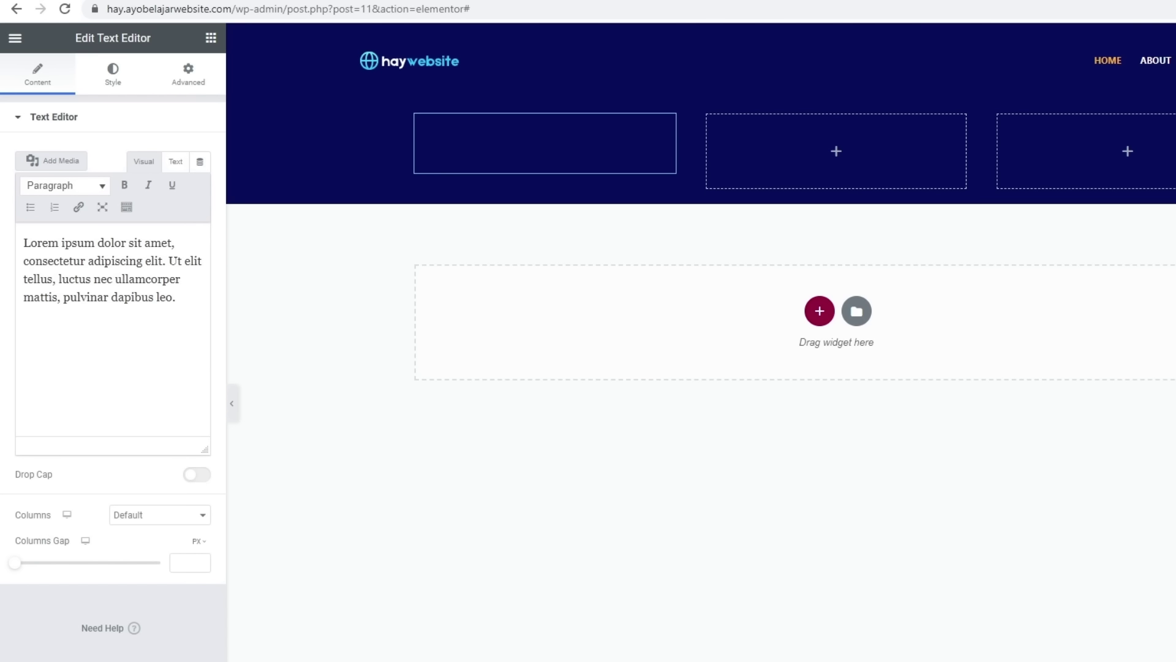
click(49, 284)
key(ctrl+a)
text(Hey, my name is)
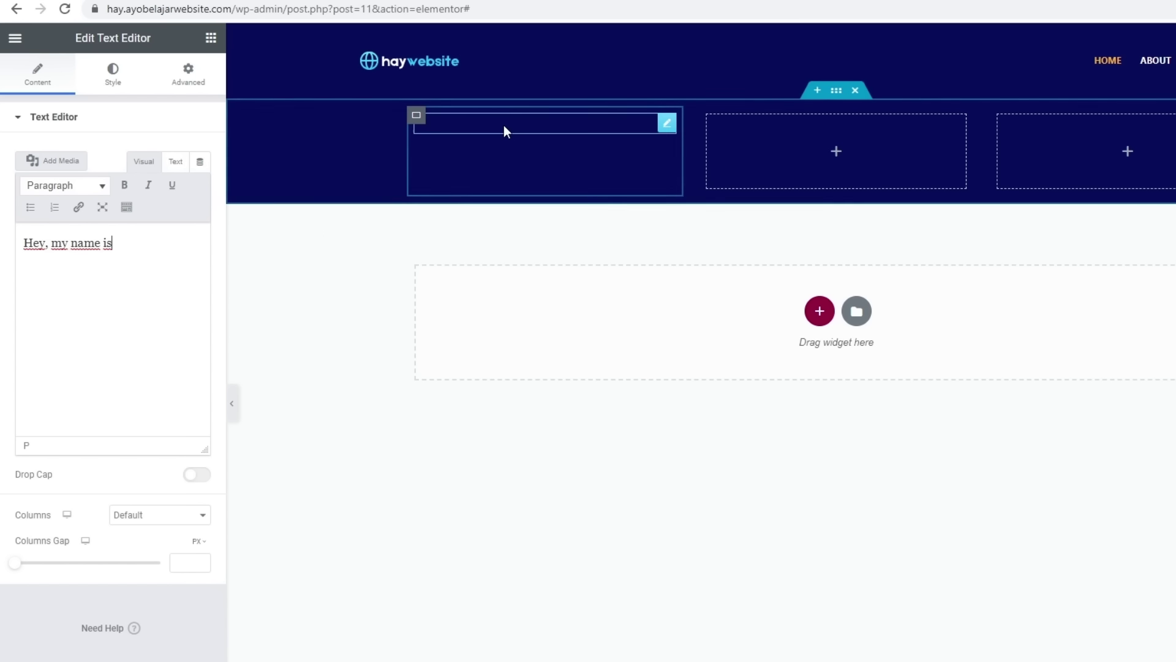
click(109, 78)
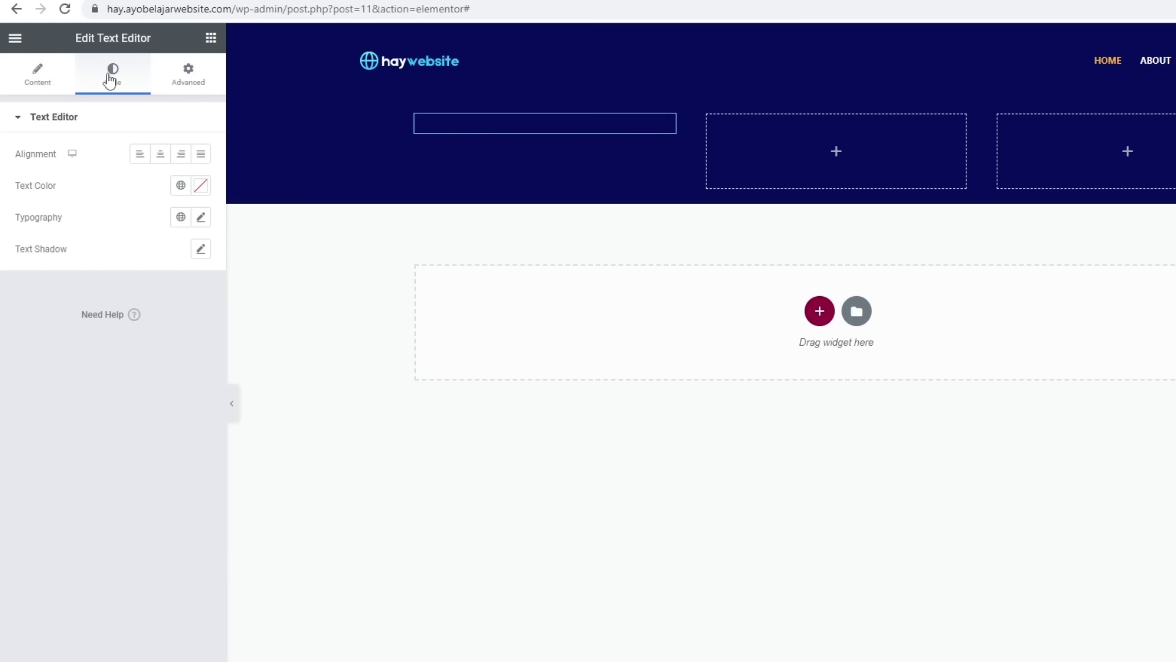
Make the intro text white and set its font size to 25 px.
click(201, 186)
mouse_move(111, 243)
mouse_down()
mouse_move(98, 269)
mouse_move(20, 245)
mouse_move(2, 219)
mouse_up()
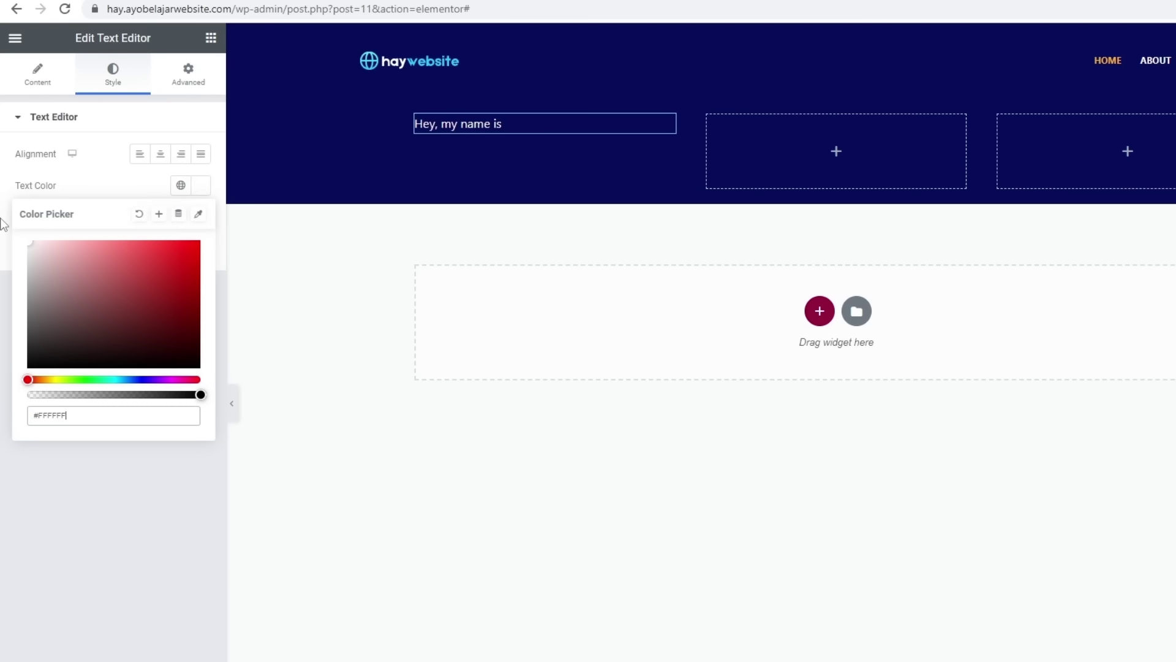
click(65, 551)
click(201, 218)
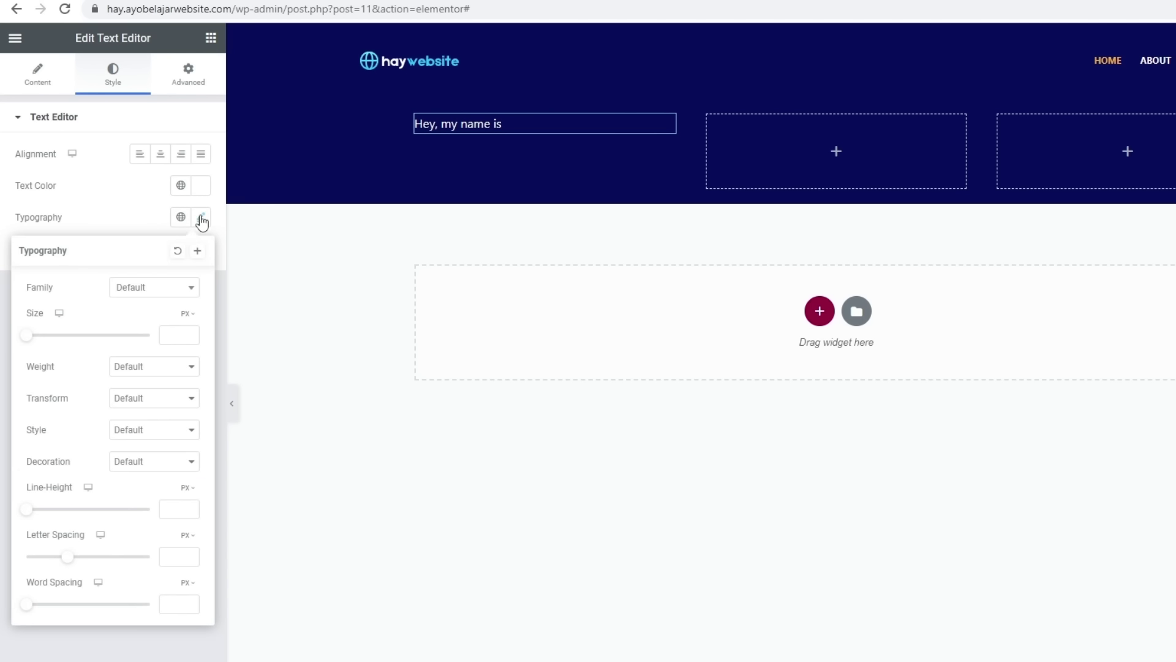
click(171, 334)
text(25)
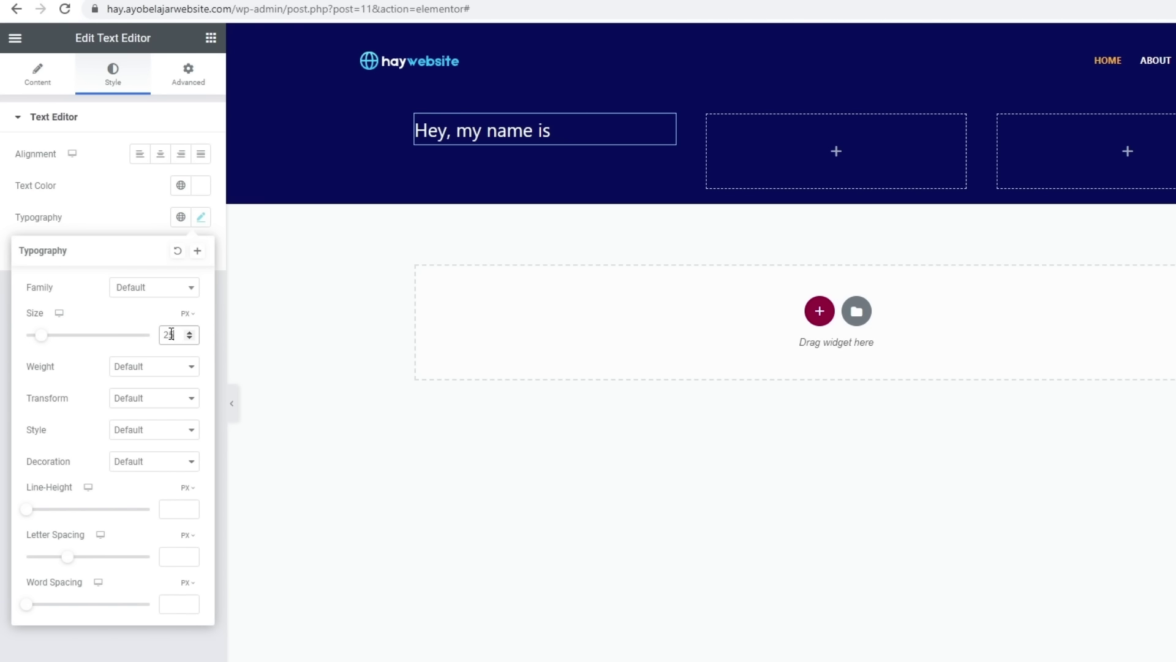
Set the intro text's font to Inter at weight 600 (Semi Bold).
click(166, 290)
click(81, 288)
click(149, 368)
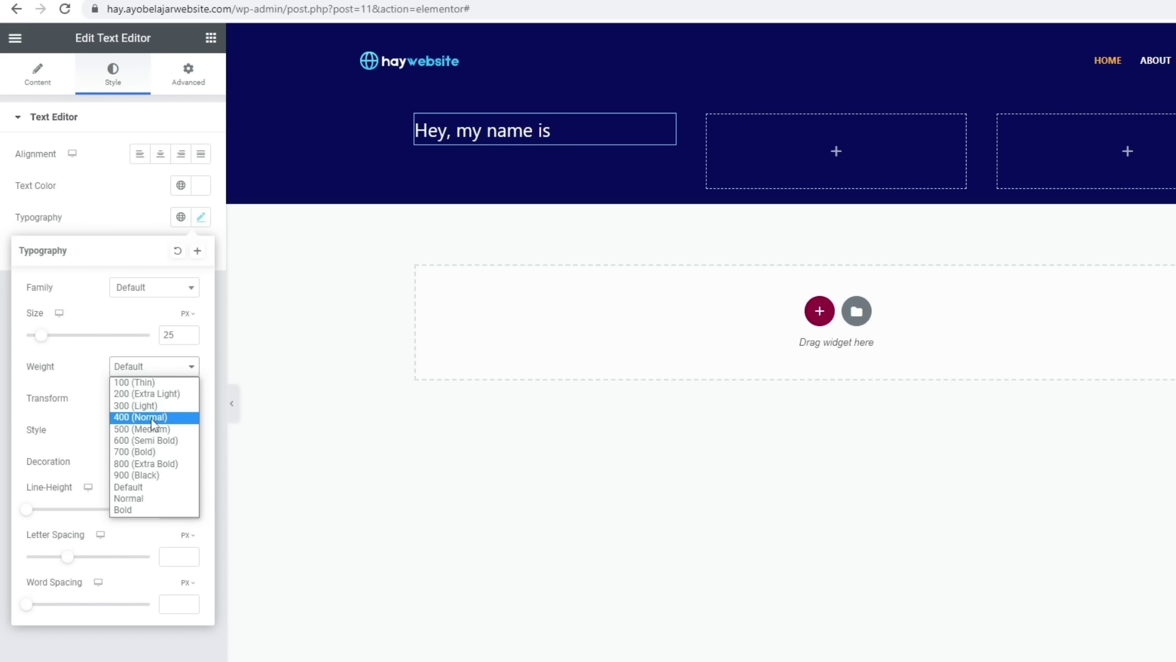
click(153, 420)
click(153, 368)
click(151, 428)
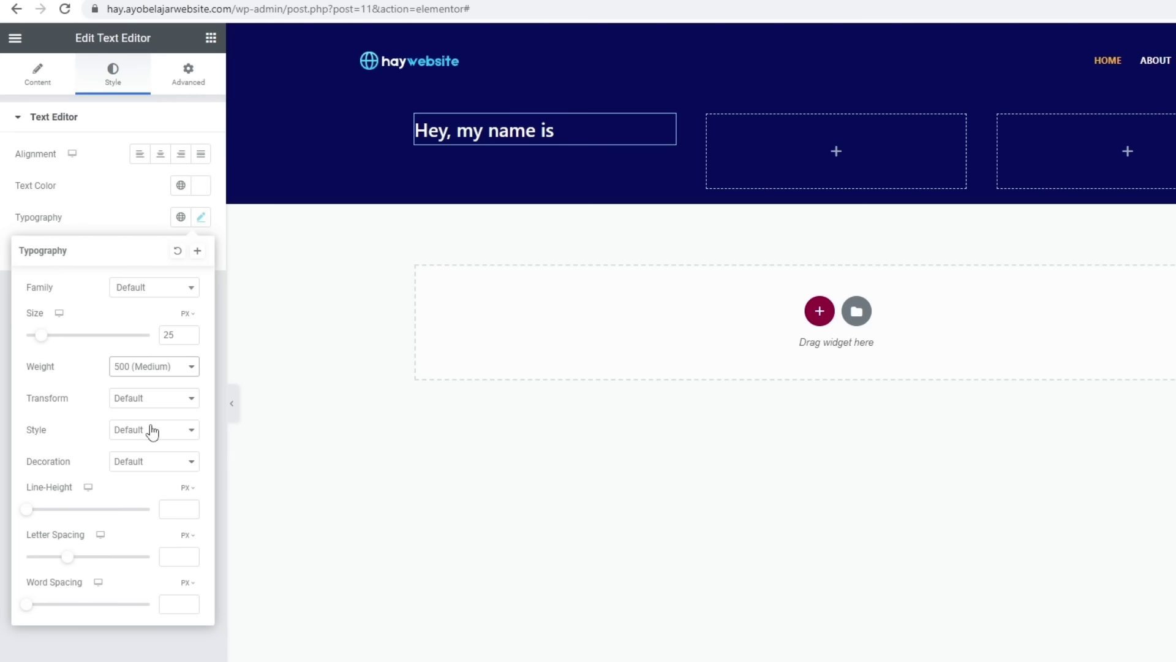
click(145, 294)
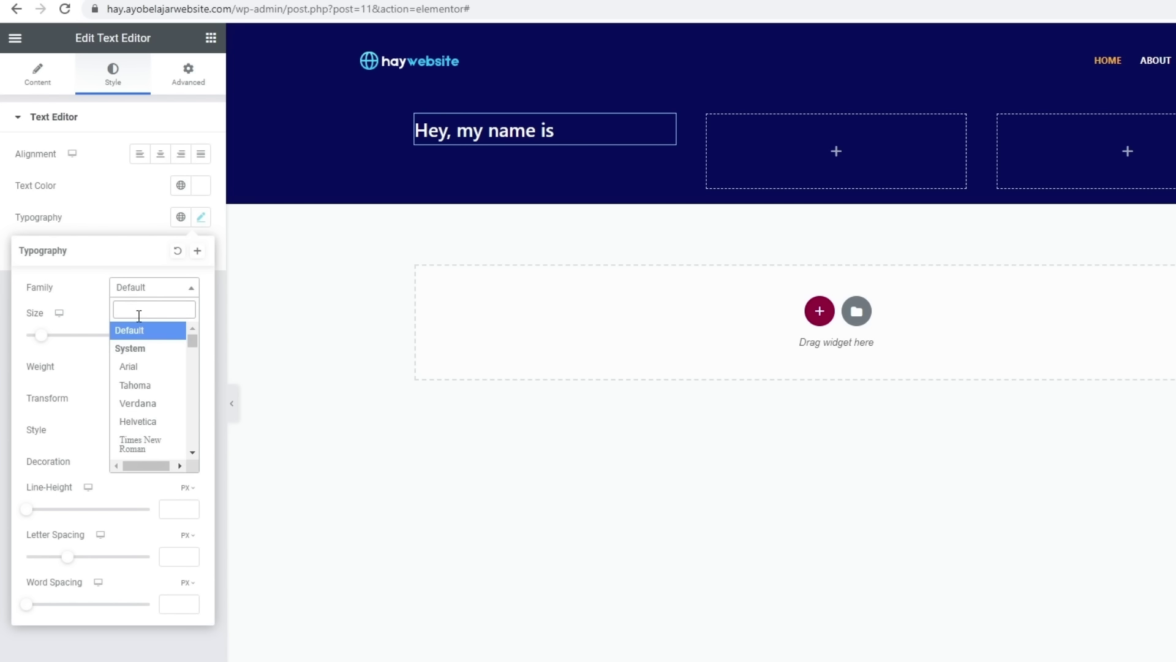
text(inter)
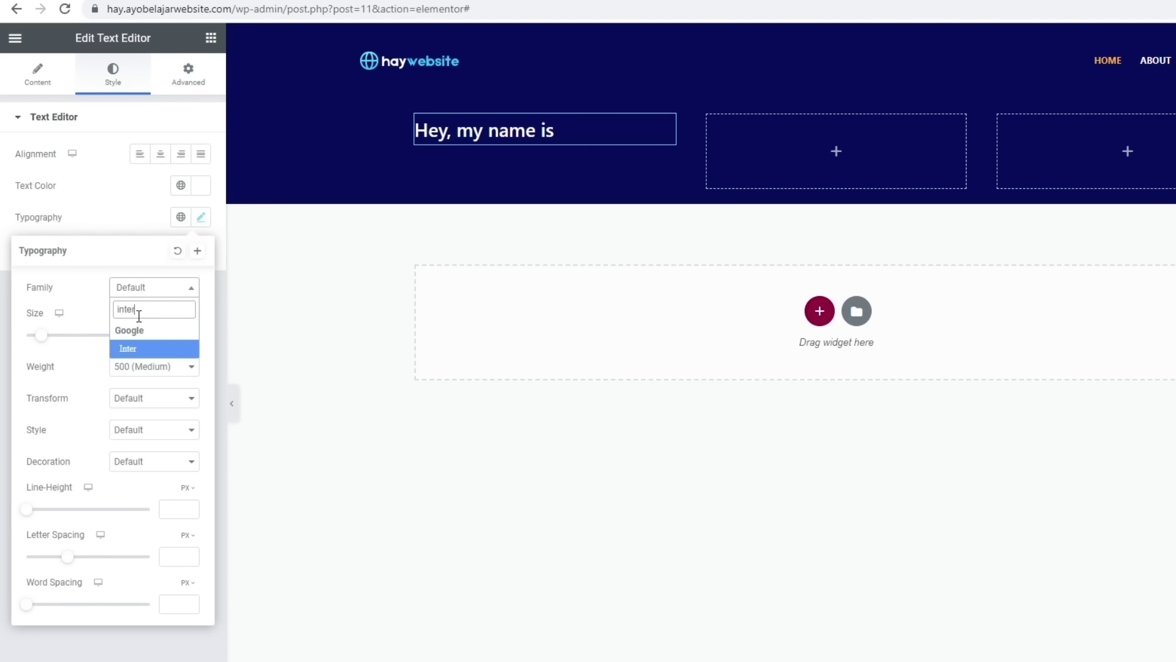
click(143, 347)
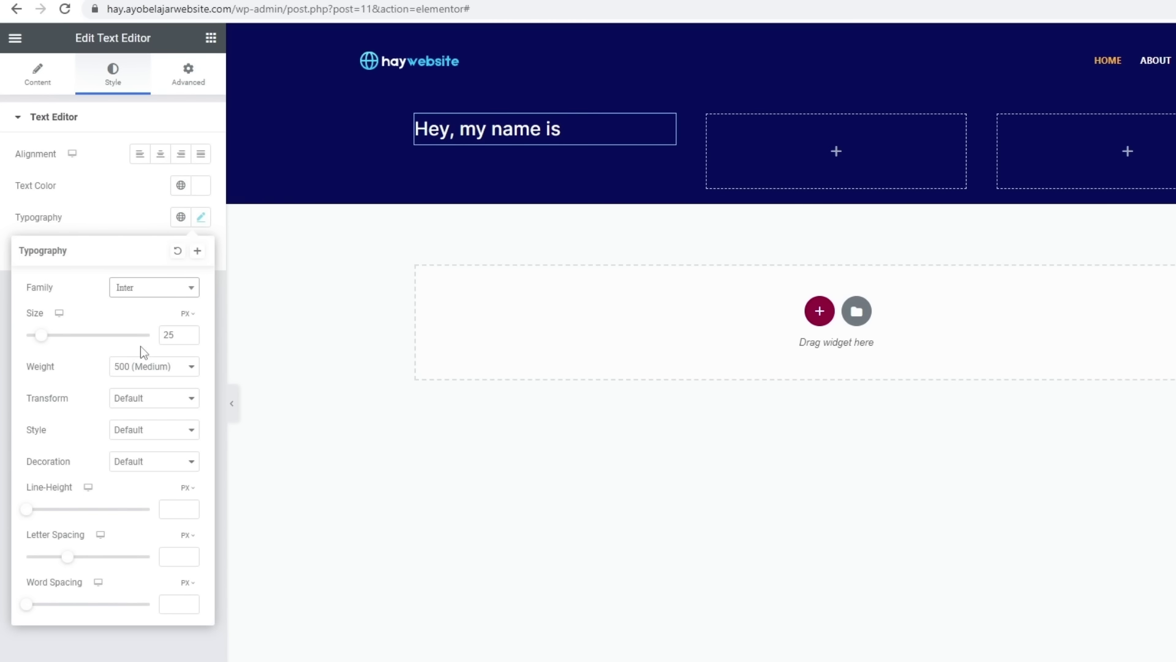
click(147, 365)
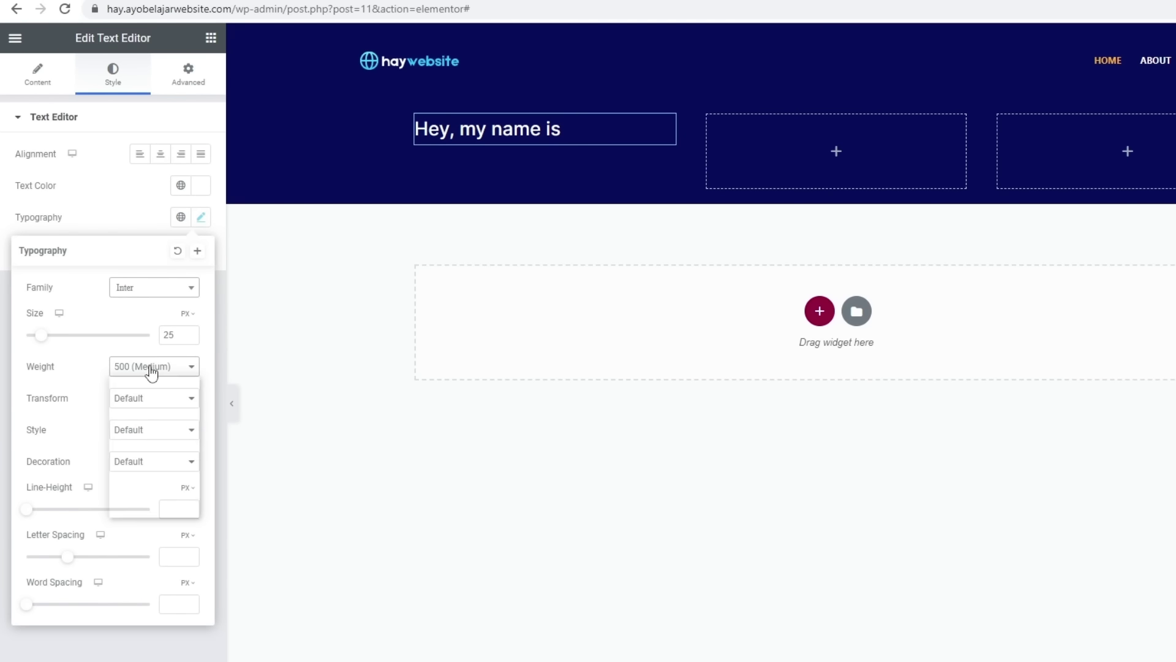
click(142, 442)
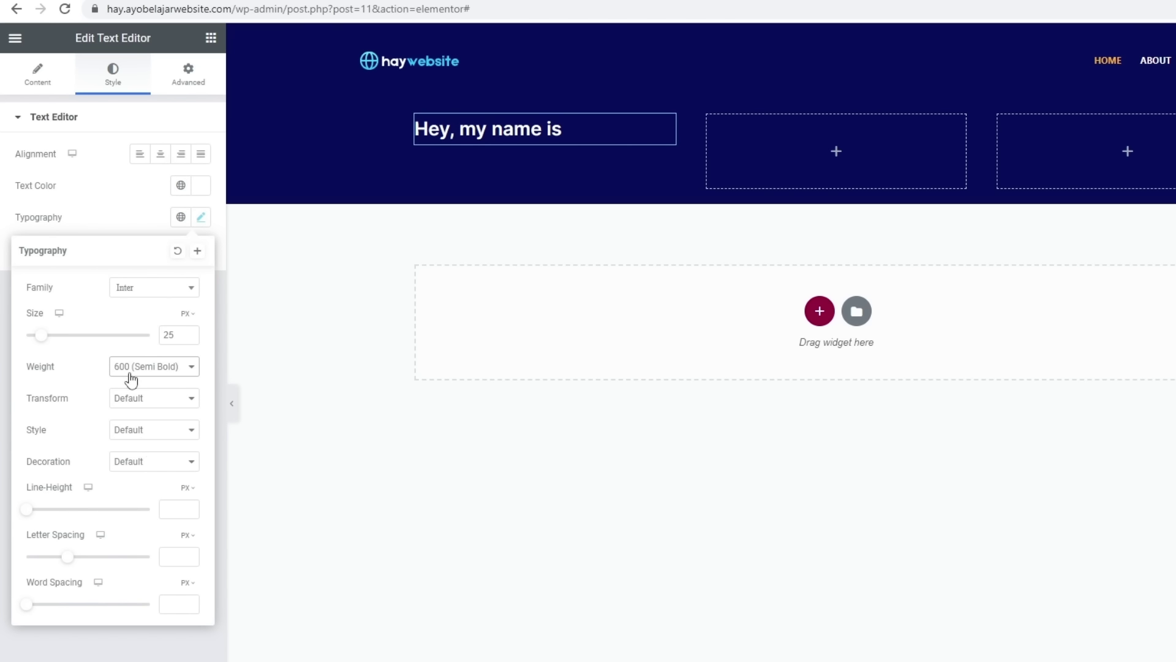
click(196, 376)
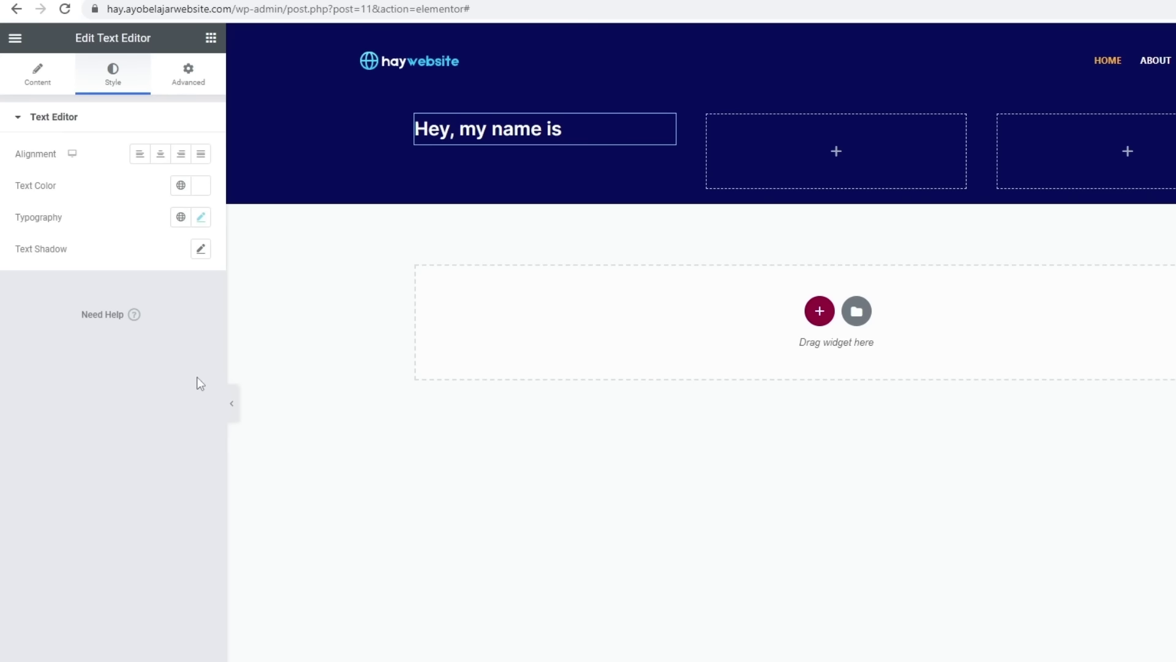
Add a Heading widget below the intro text reading 'Yoko Bomb'.
click(210, 38)
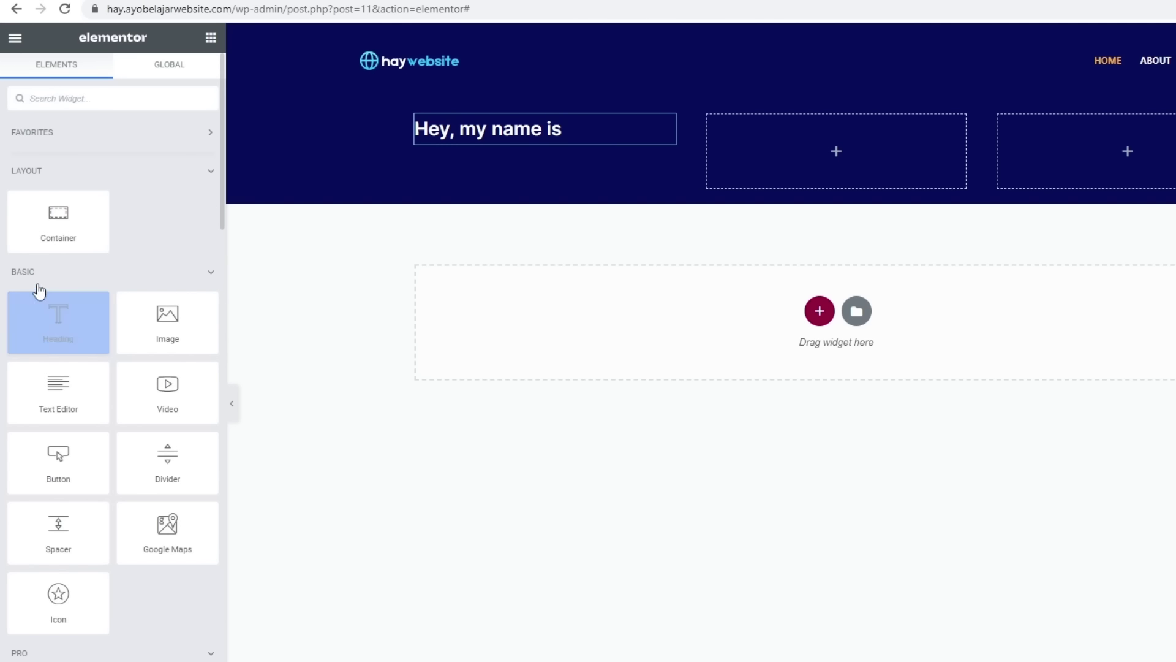
drag(58, 327, 526, 134)
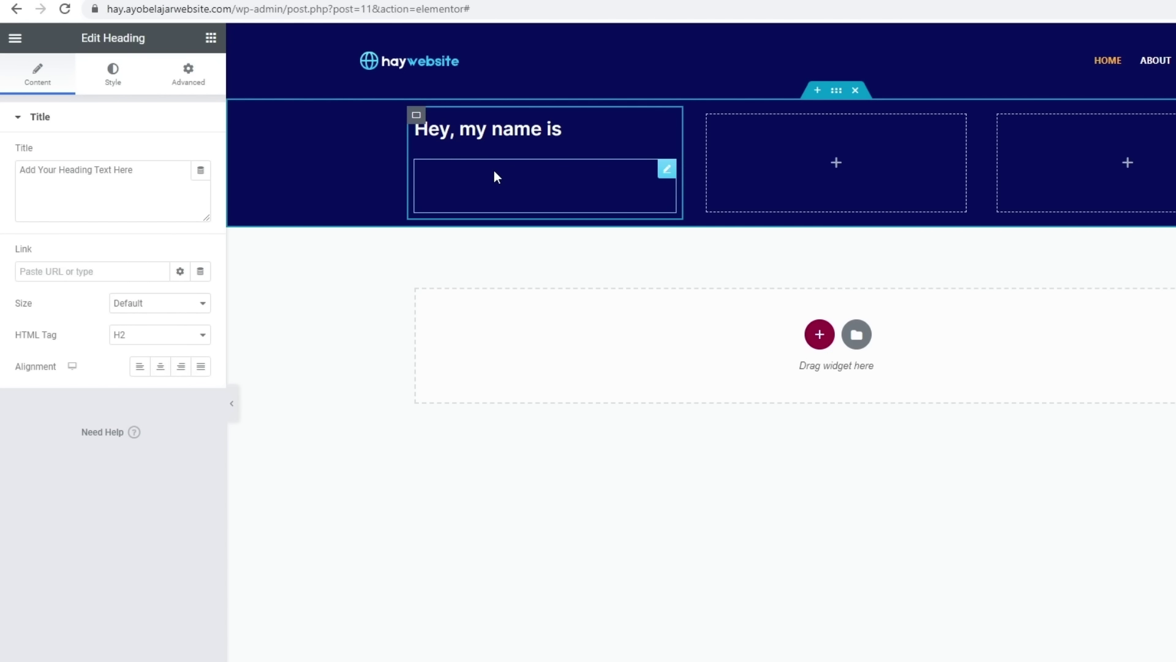
drag(138, 171, 1, 178)
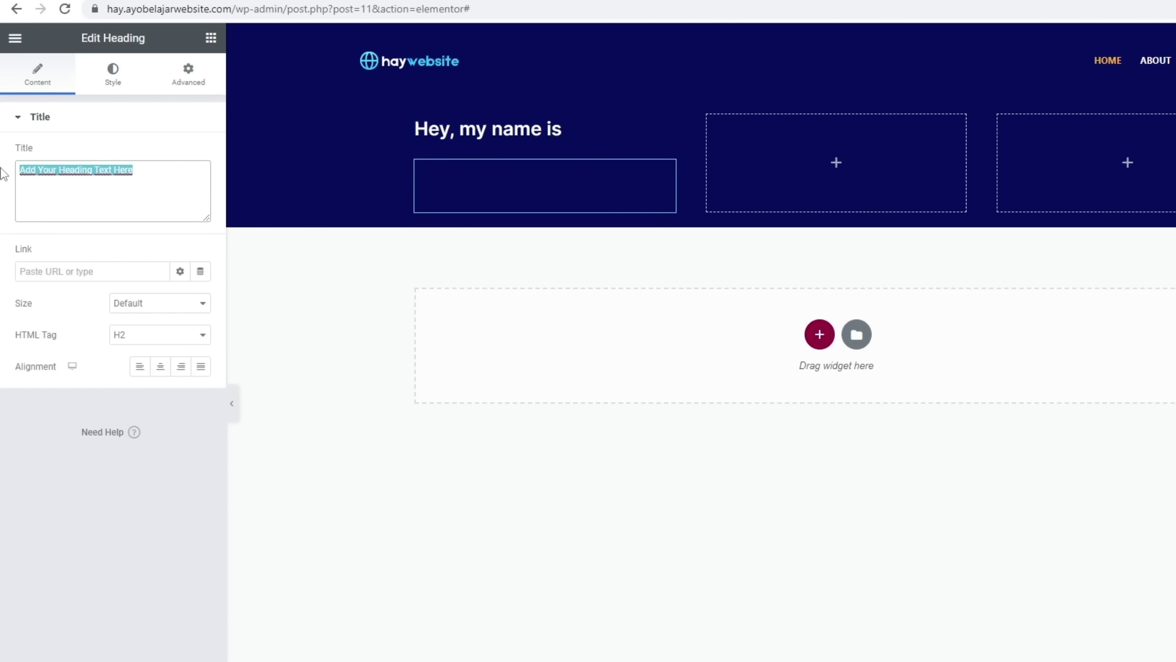
text(Yoko)
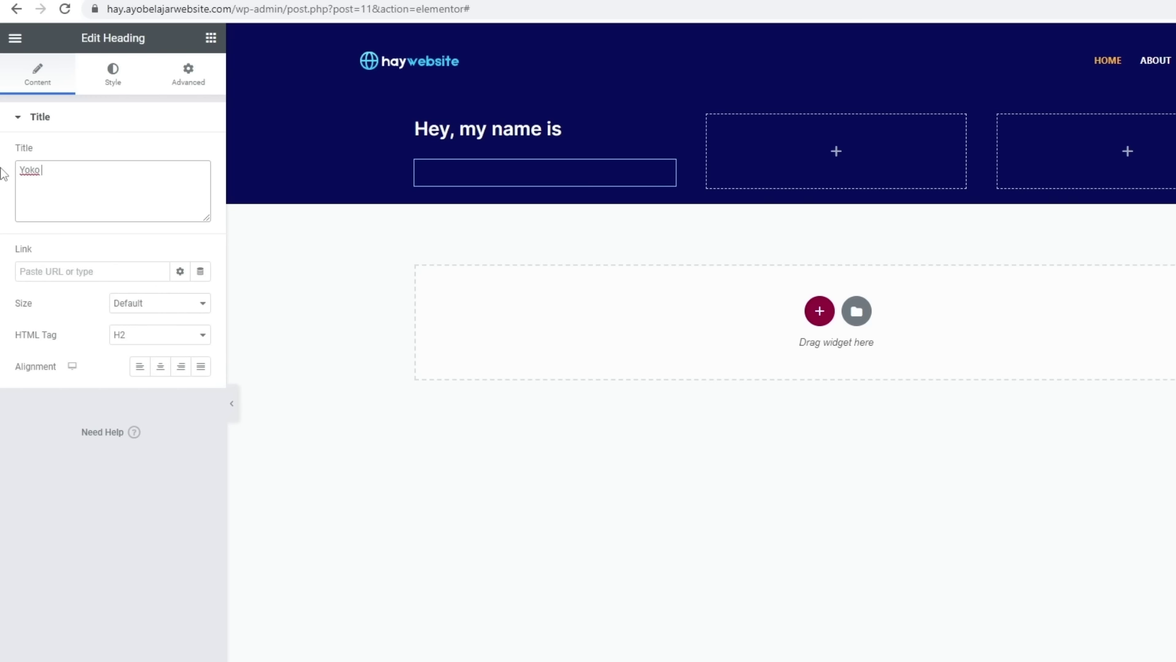
text( Bomb)
Make the heading text colour white (#FFFFFF).
click(108, 80)
click(201, 154)
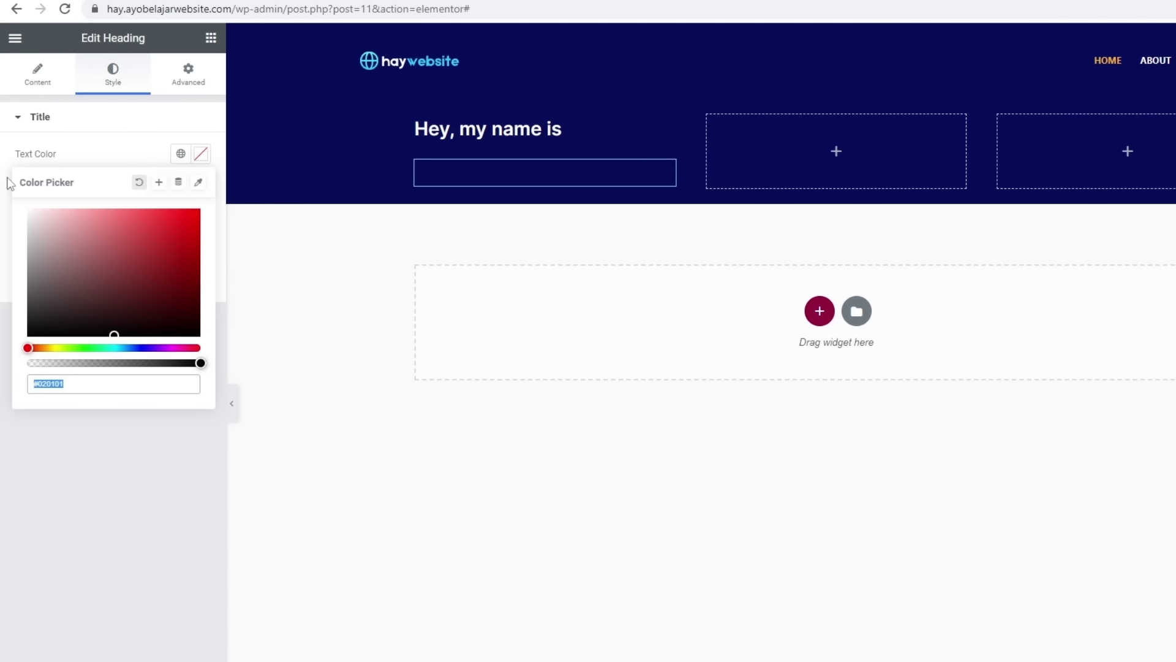
drag(53, 218, 3, 183)
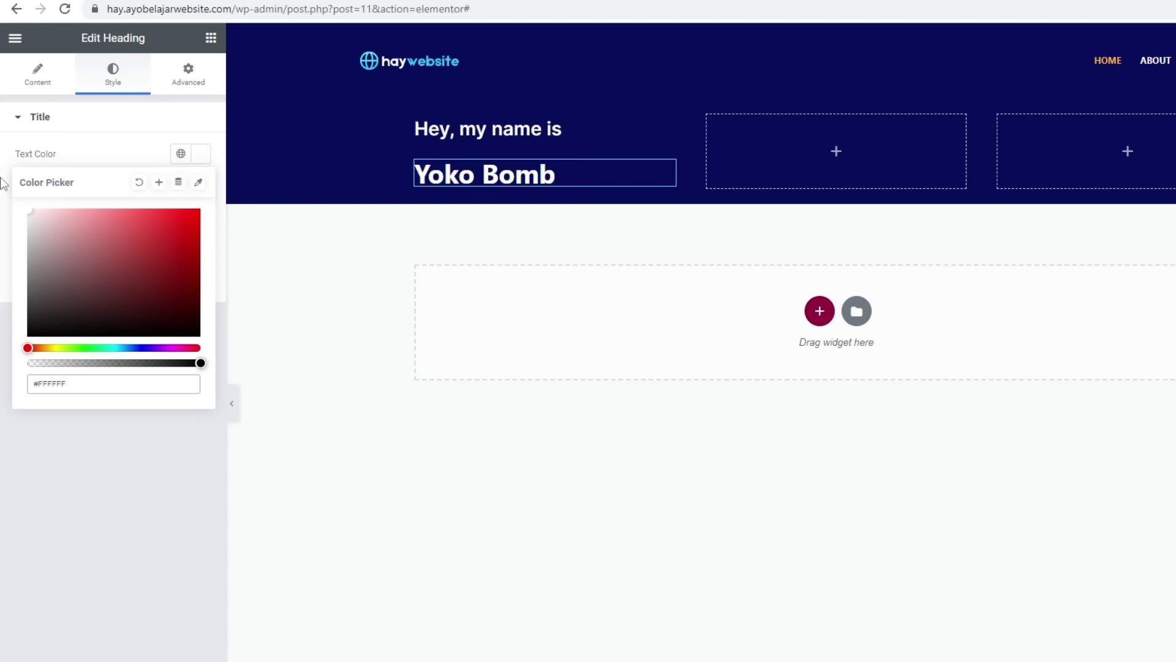
click(61, 534)
Set the heading typography to the Staatliches font at 120 px.
click(200, 185)
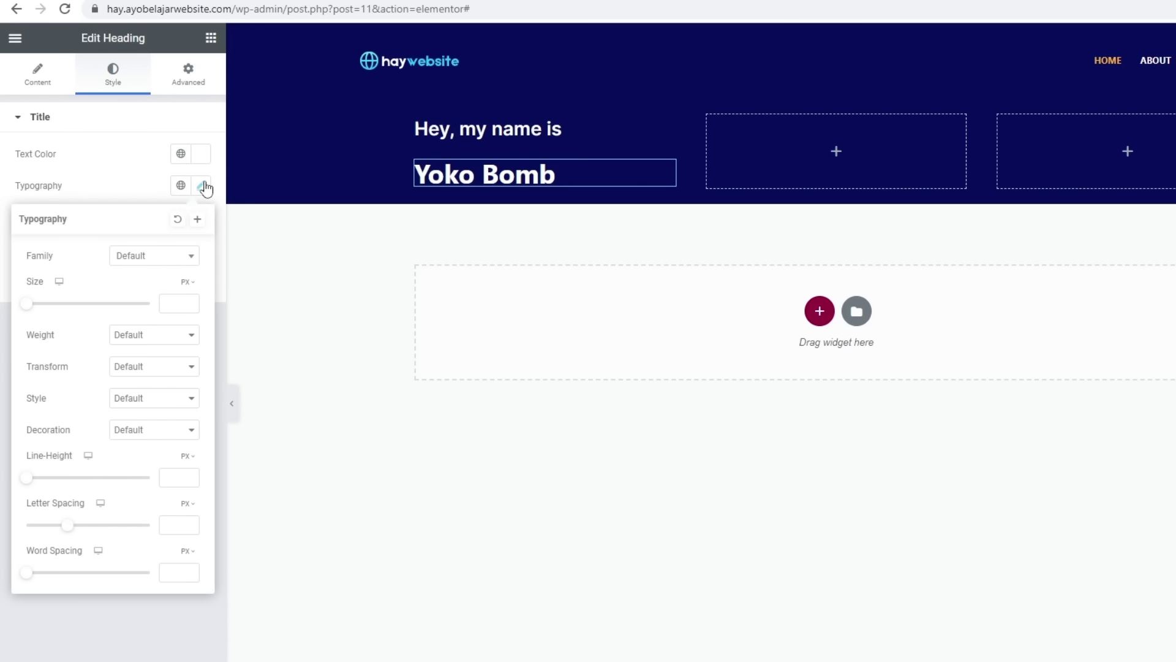
click(166, 256)
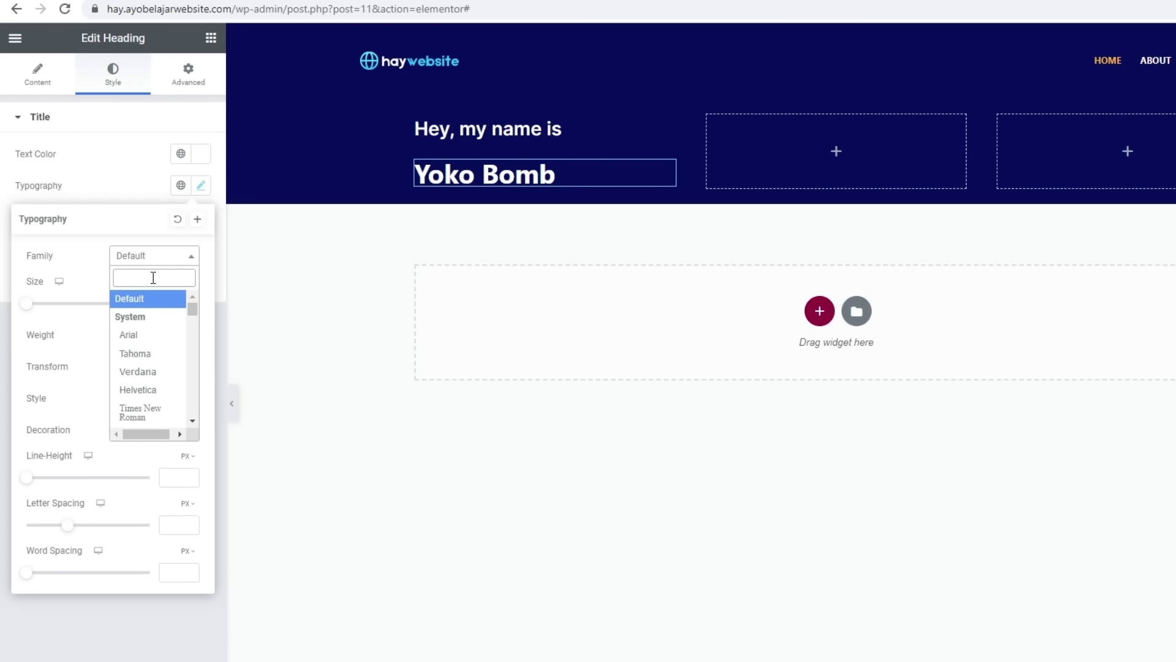
text(staa)
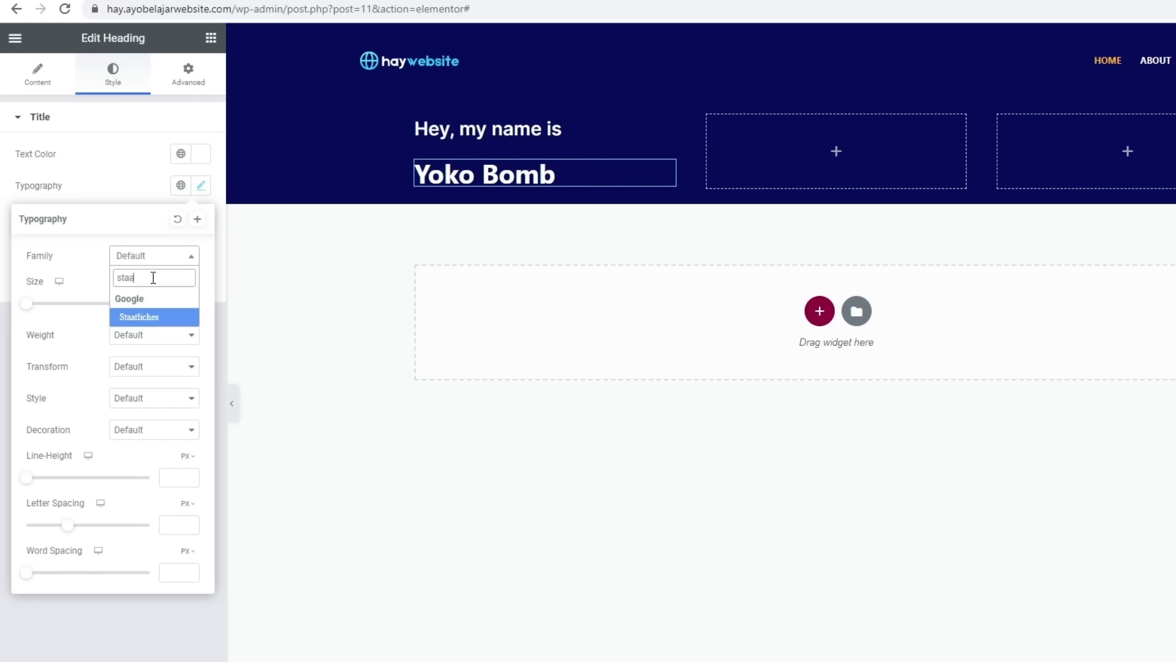
click(150, 317)
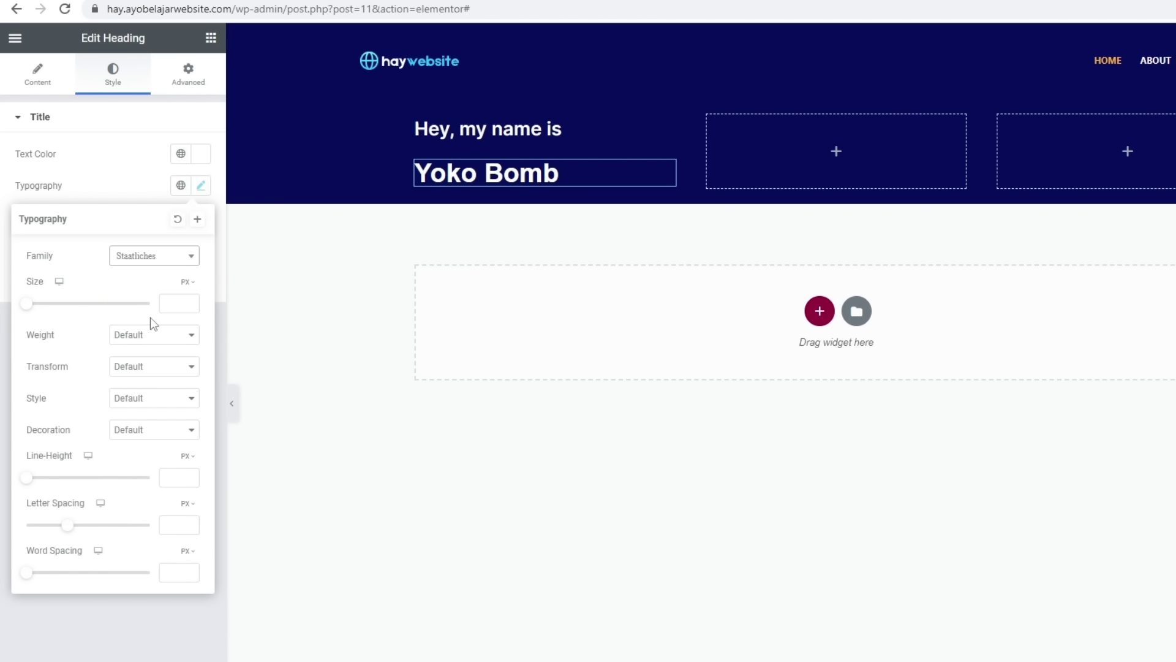
click(172, 303)
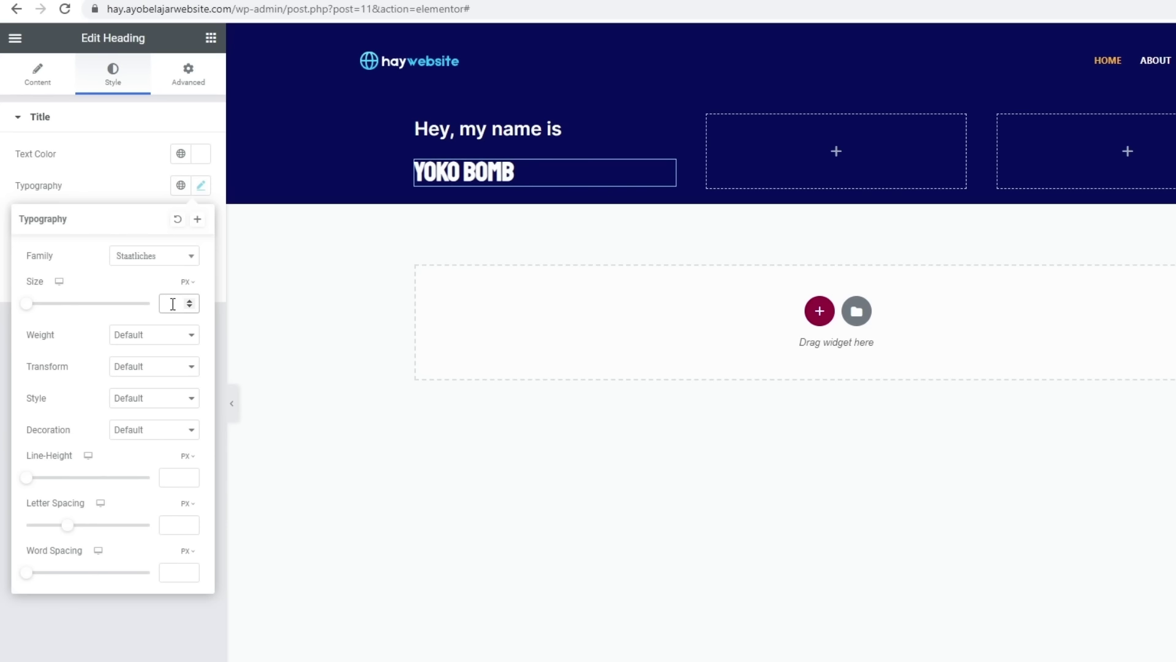
text(120)
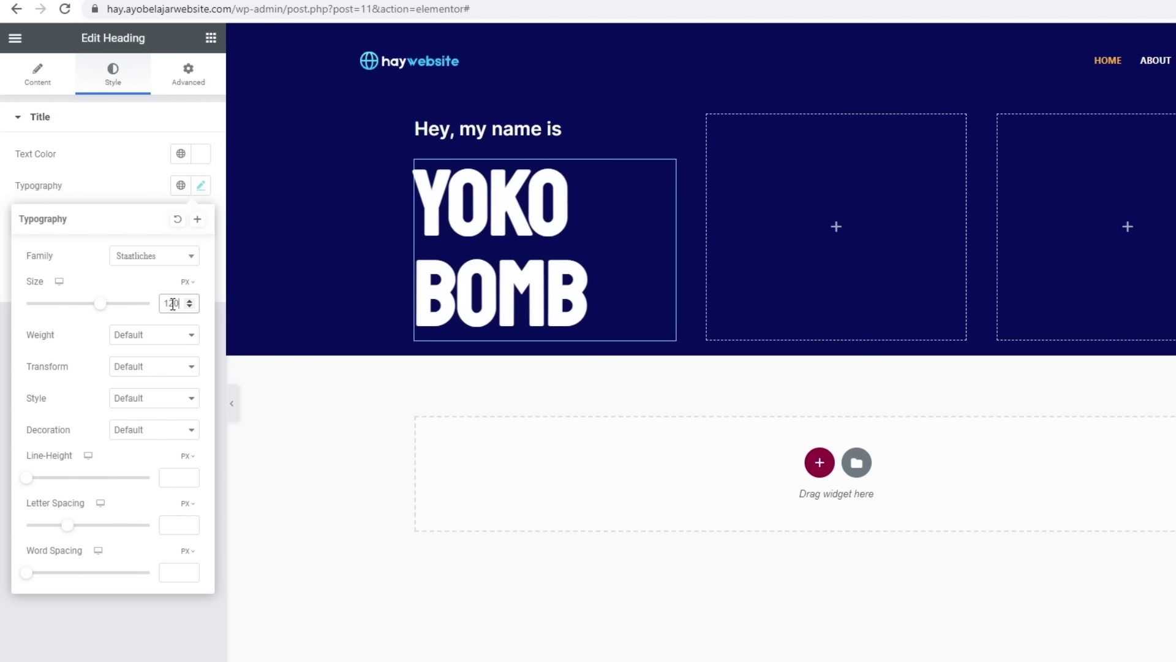
click(189, 200)
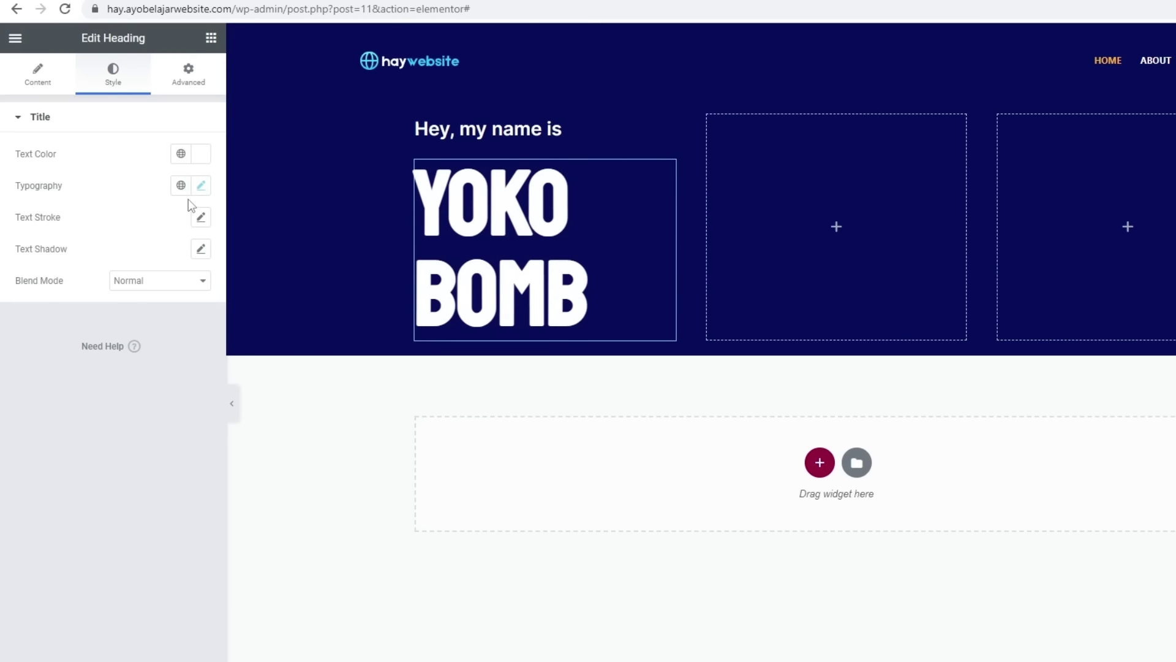
click(211, 39)
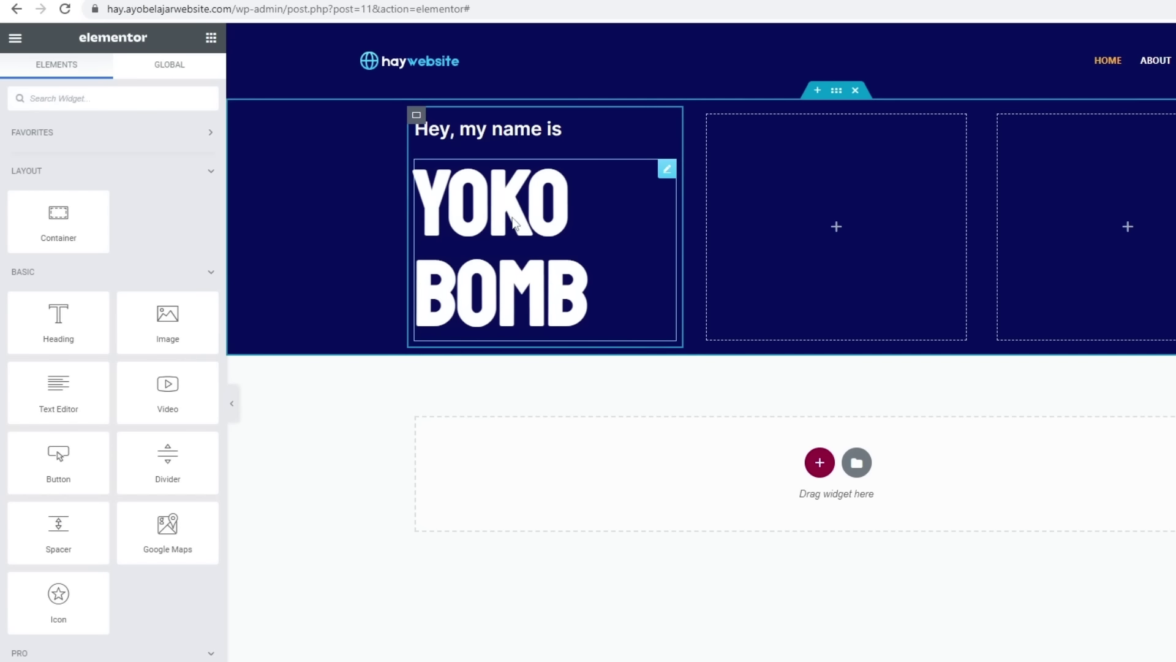
Add an Image widget below the heading and upload Arrow3 from the Hay web folder.
drag(167, 321, 501, 323)
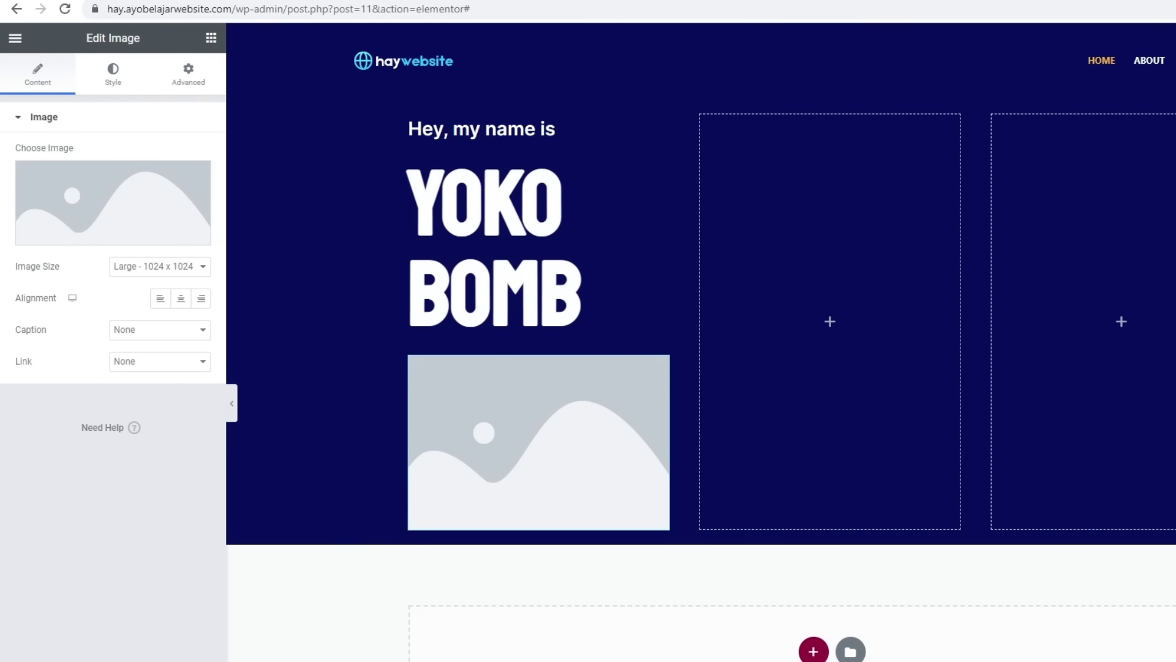
key(ctrl+Tab)
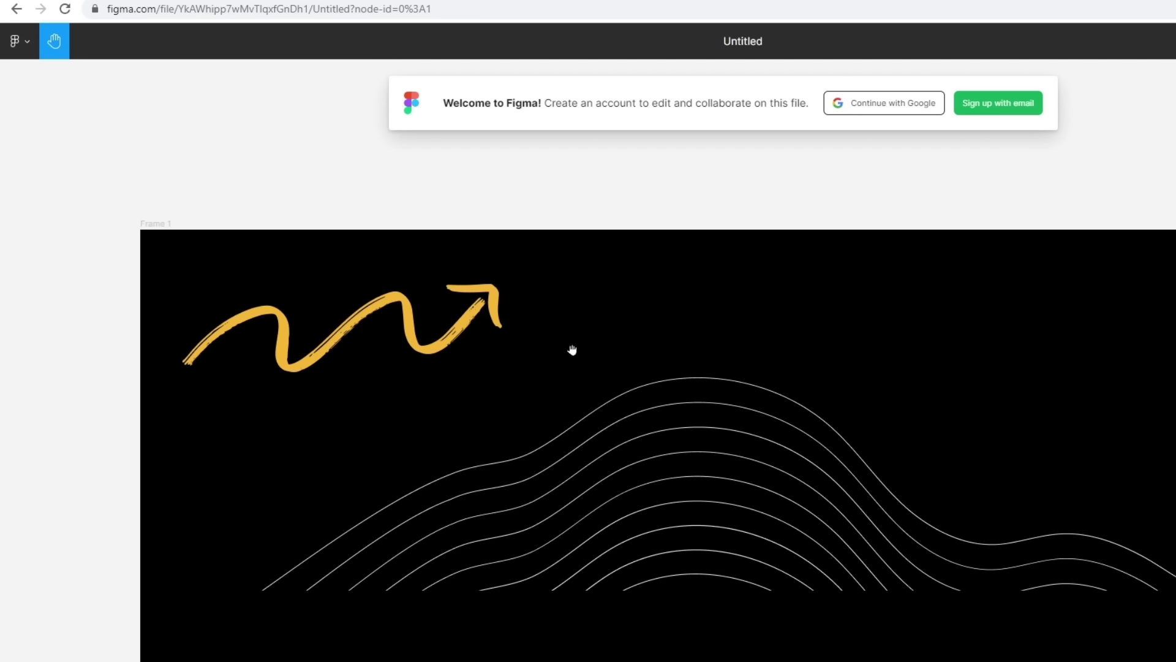
key(ctrl+shift+Tab)
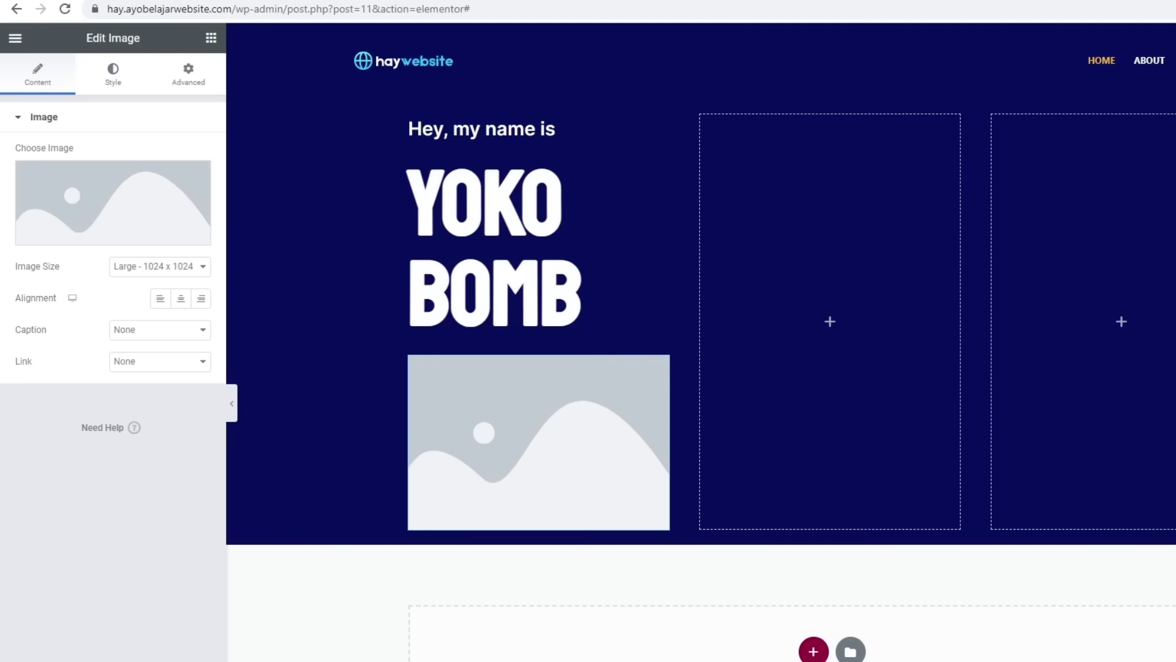
click(105, 222)
click(213, 104)
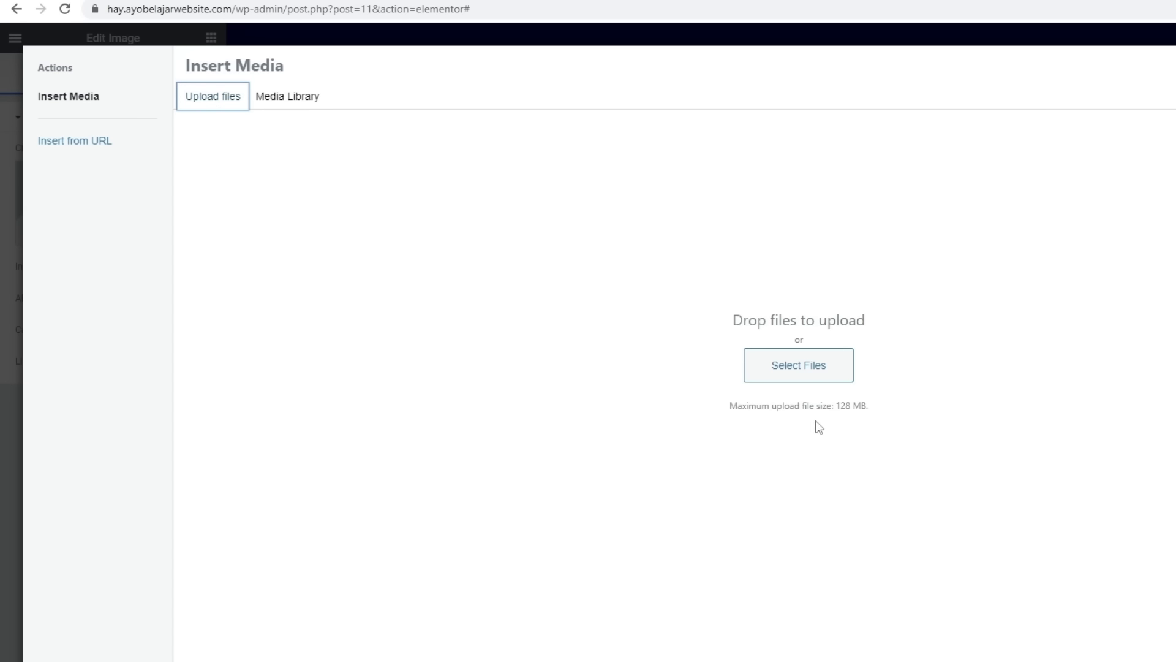
click(790, 364)
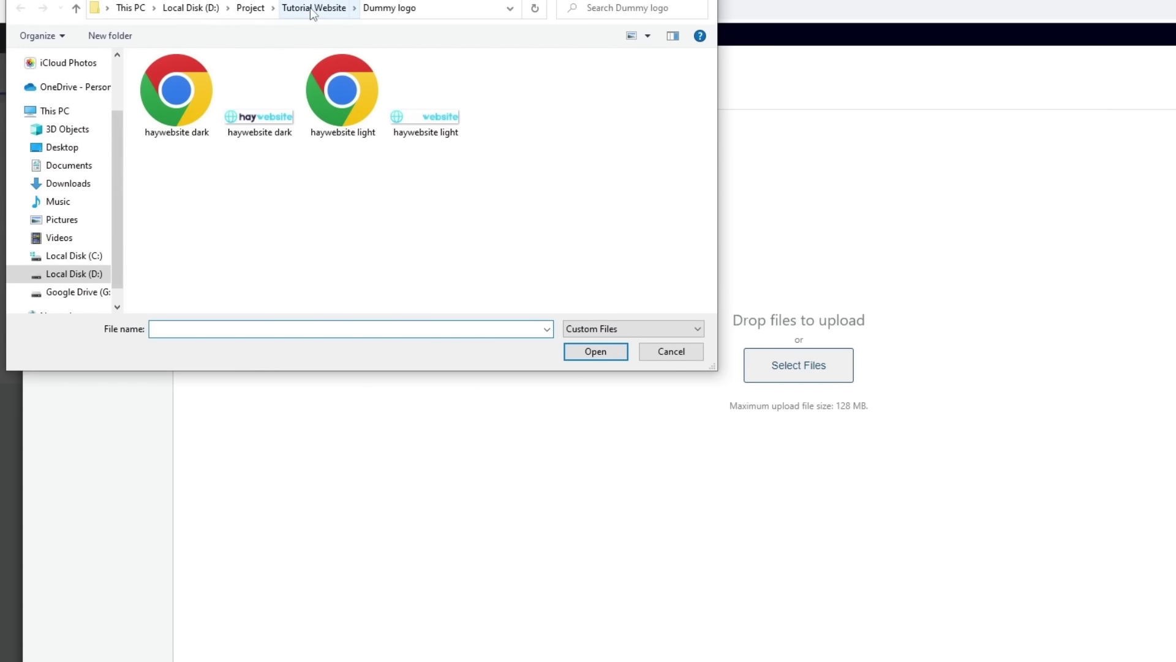
click(314, 8)
double_click(241, 114)
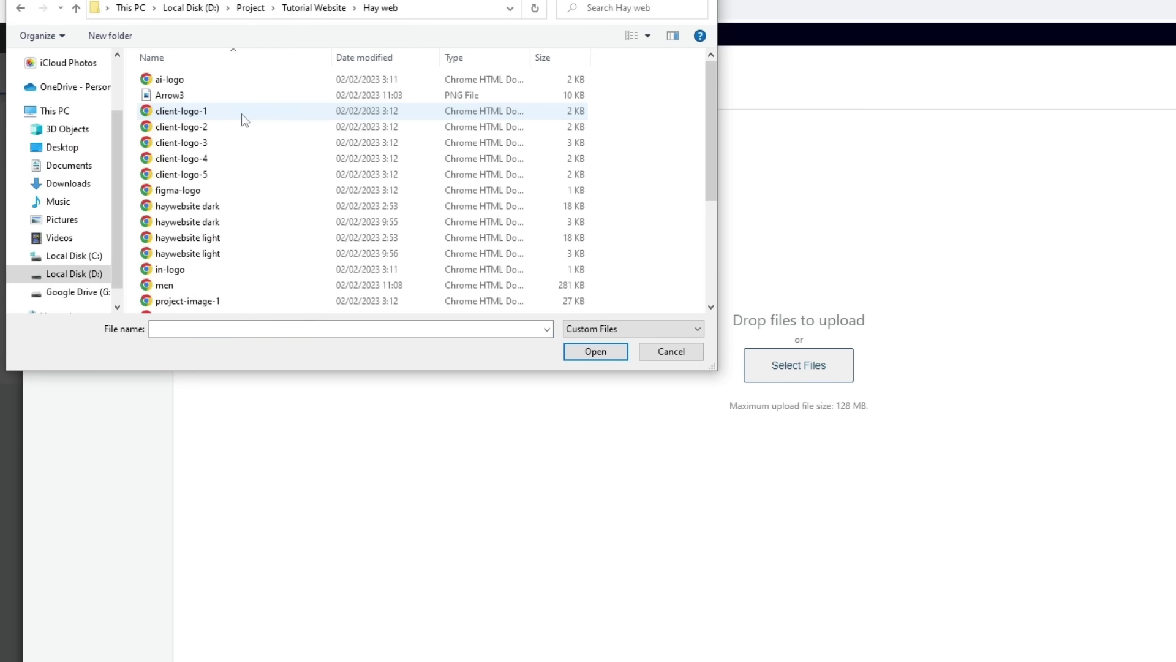
click(234, 95)
click(604, 351)
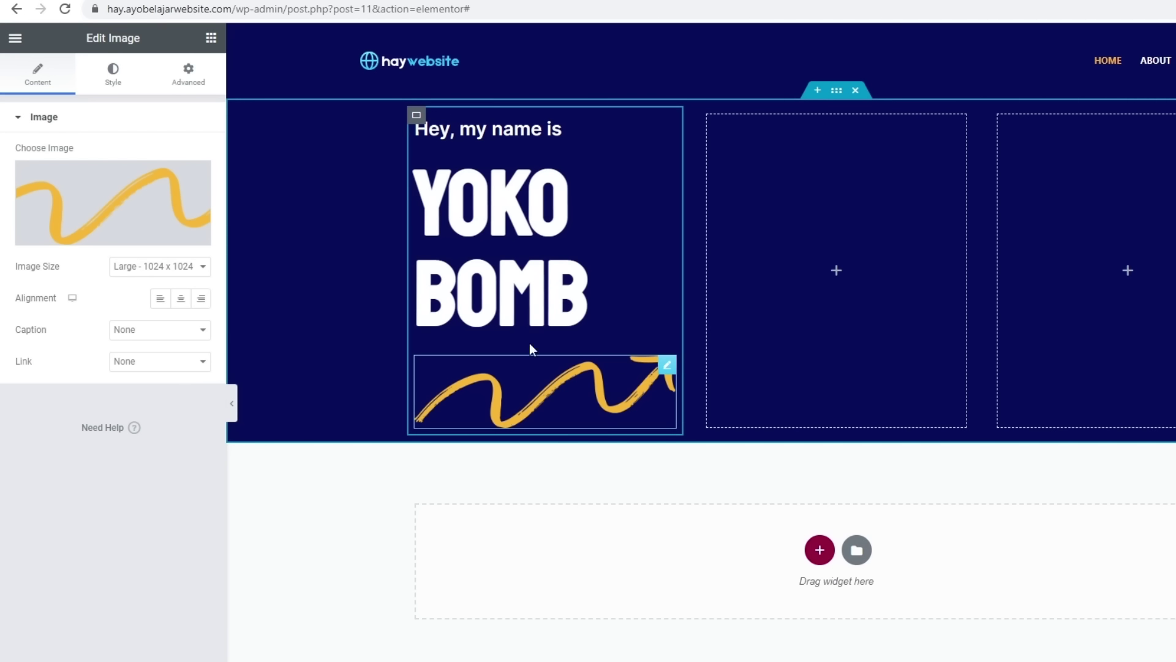
Shrink the arrow image's width and align it to the left.
click(114, 72)
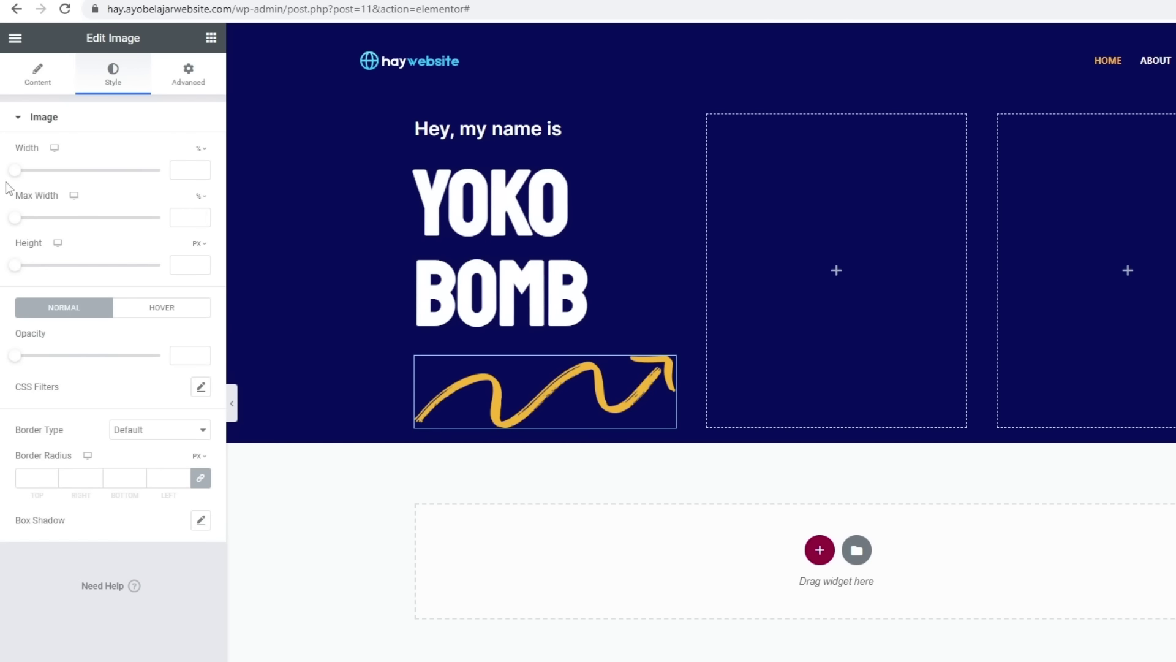
drag(19, 178, 98, 186)
click(41, 91)
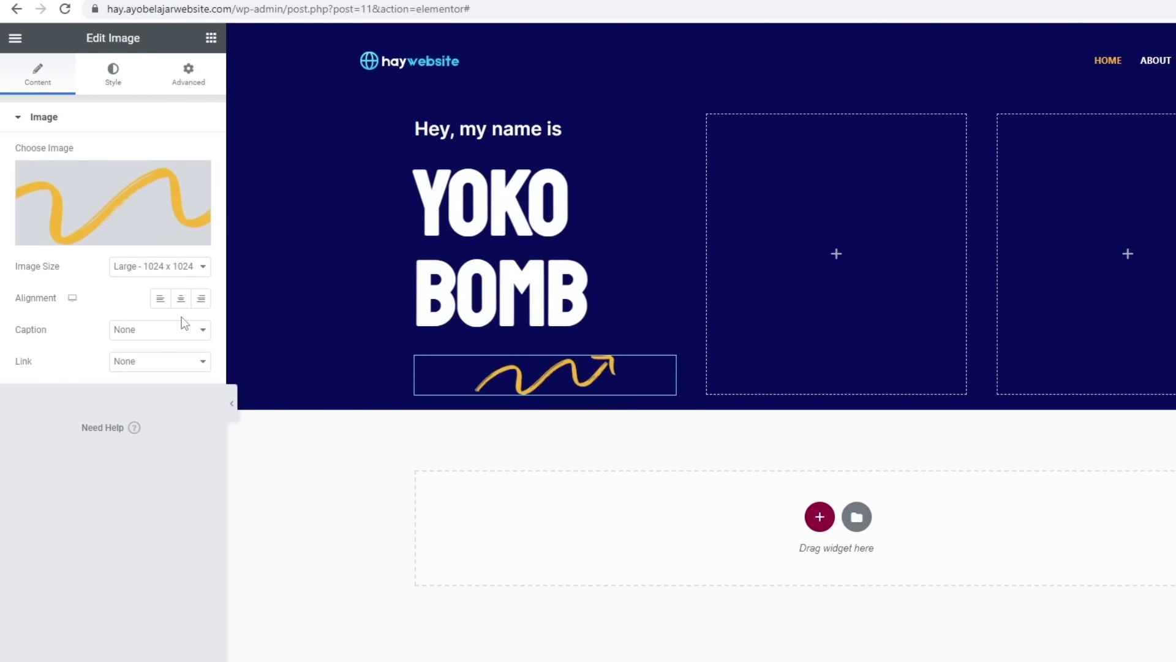
click(161, 300)
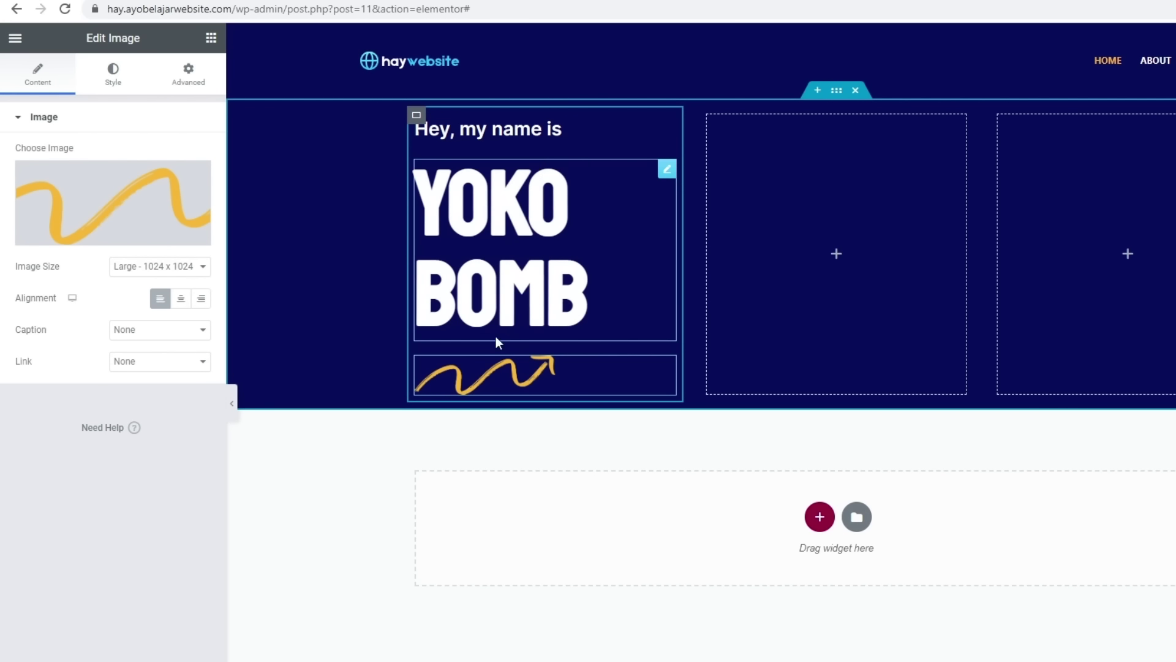
click(211, 39)
Add a Text Editor widget below the arrow reading 'Web Designer'.
mouse_move(61, 400)
mouse_down()
mouse_move(459, 345)
mouse_move(490, 384)
mouse_up()
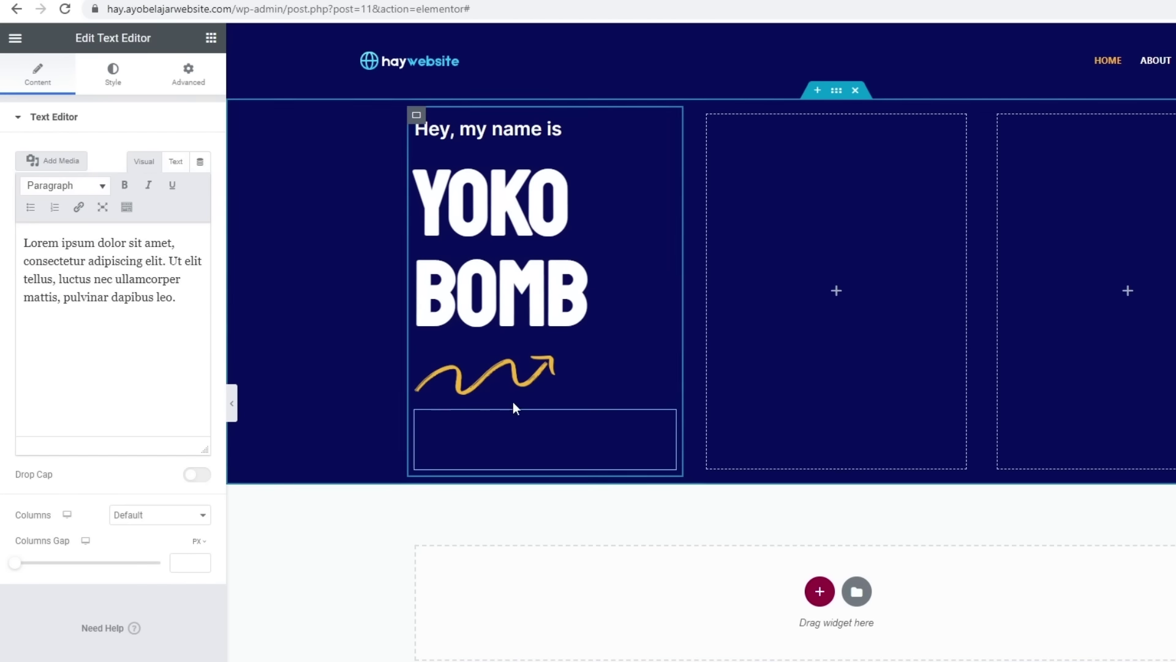
click(118, 298)
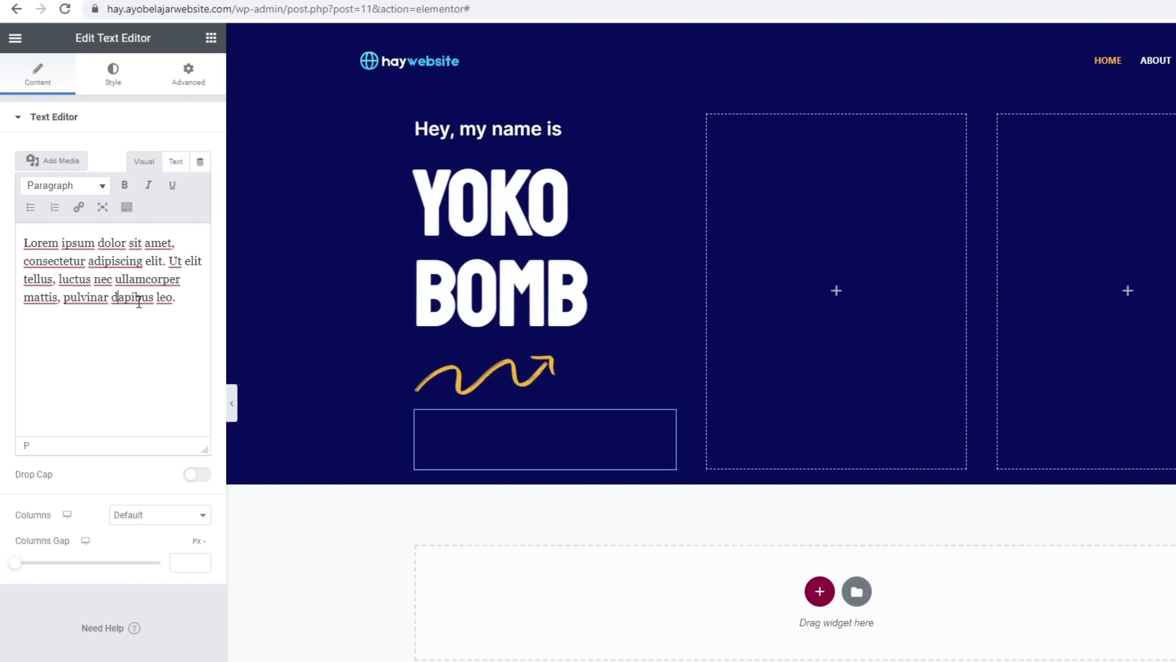
key(ctrl+a)
text(We)
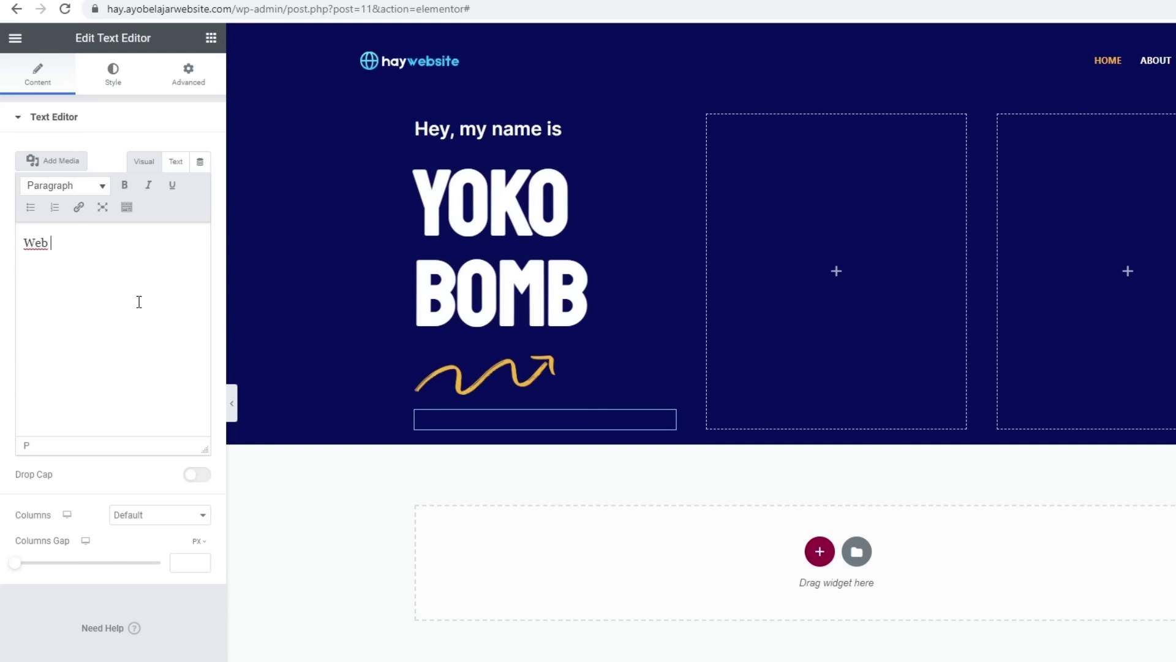
text(b Designer)
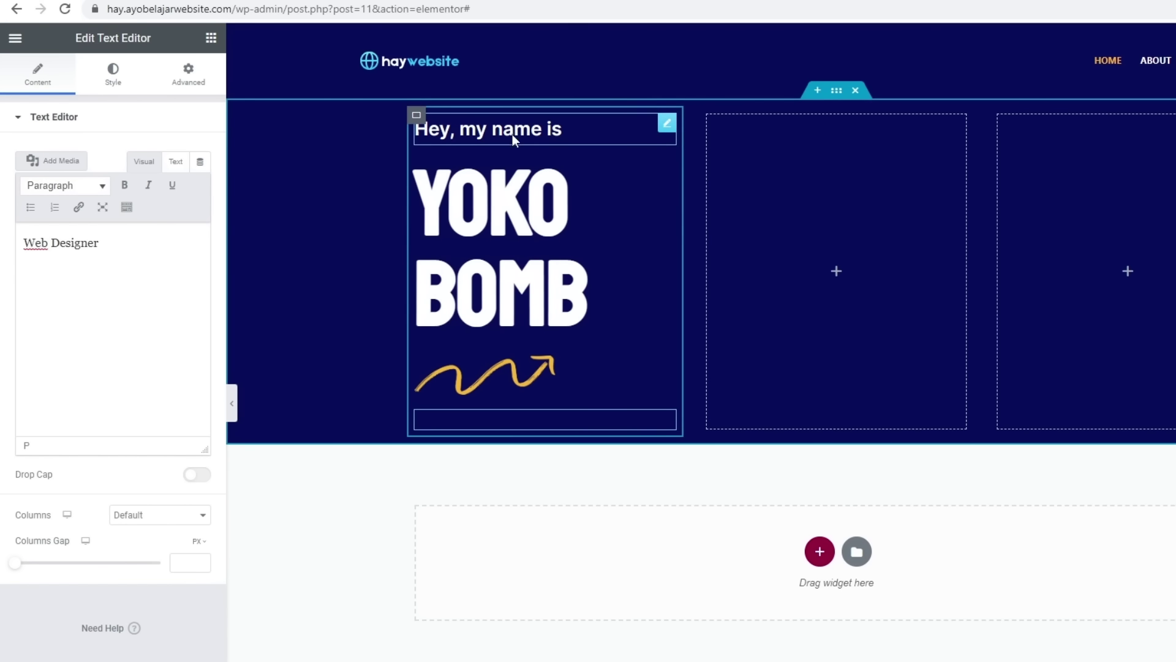
Copy the intro text's style and paste it onto the Web Designer text.
right_click(667, 126)
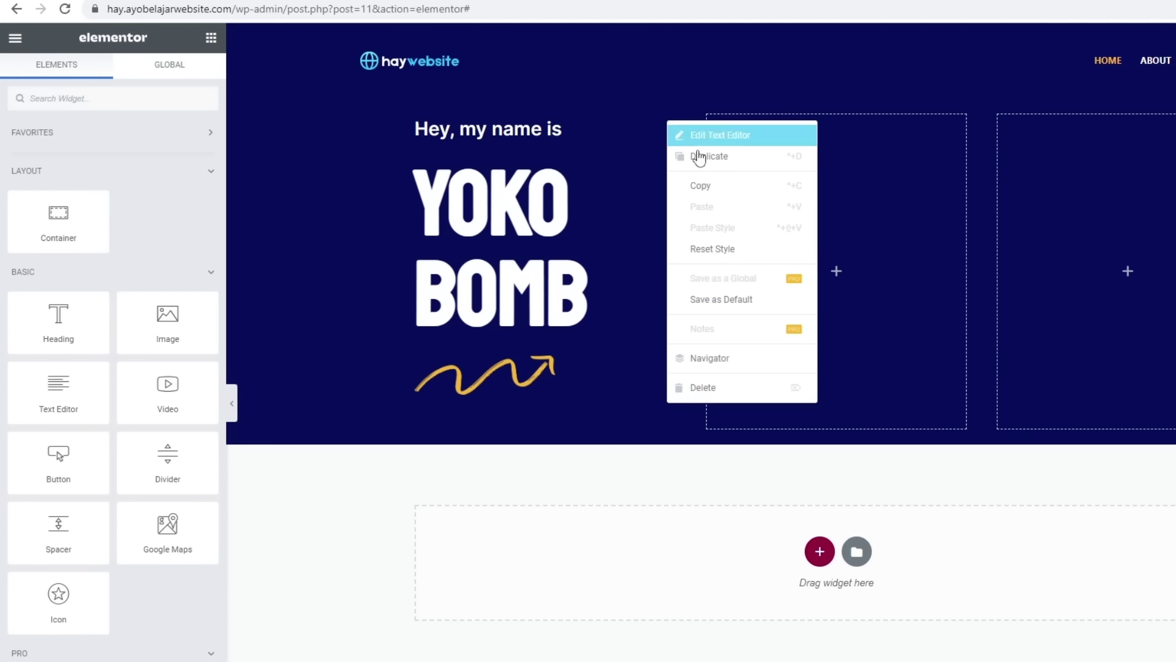
click(708, 192)
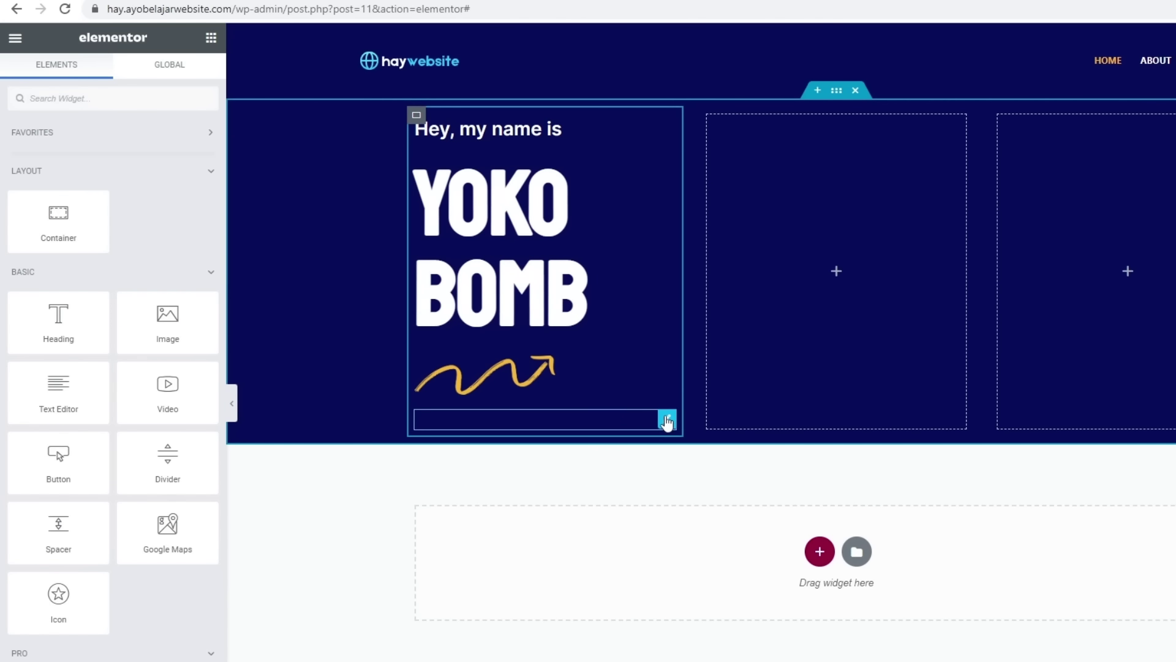
right_click(667, 420)
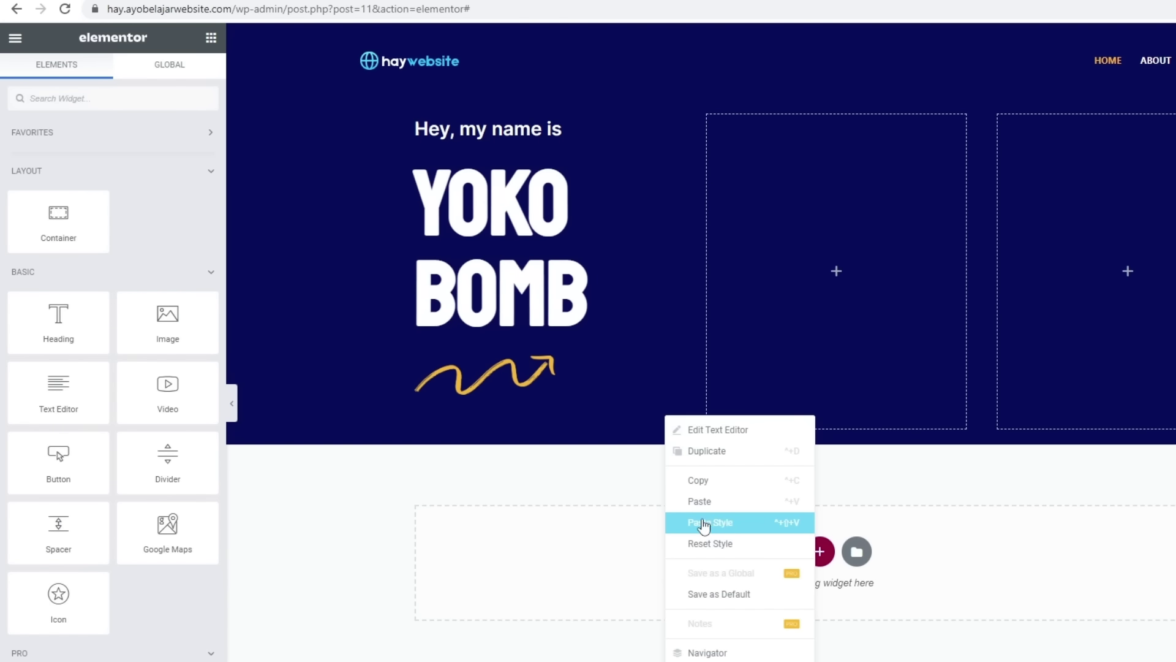
click(732, 523)
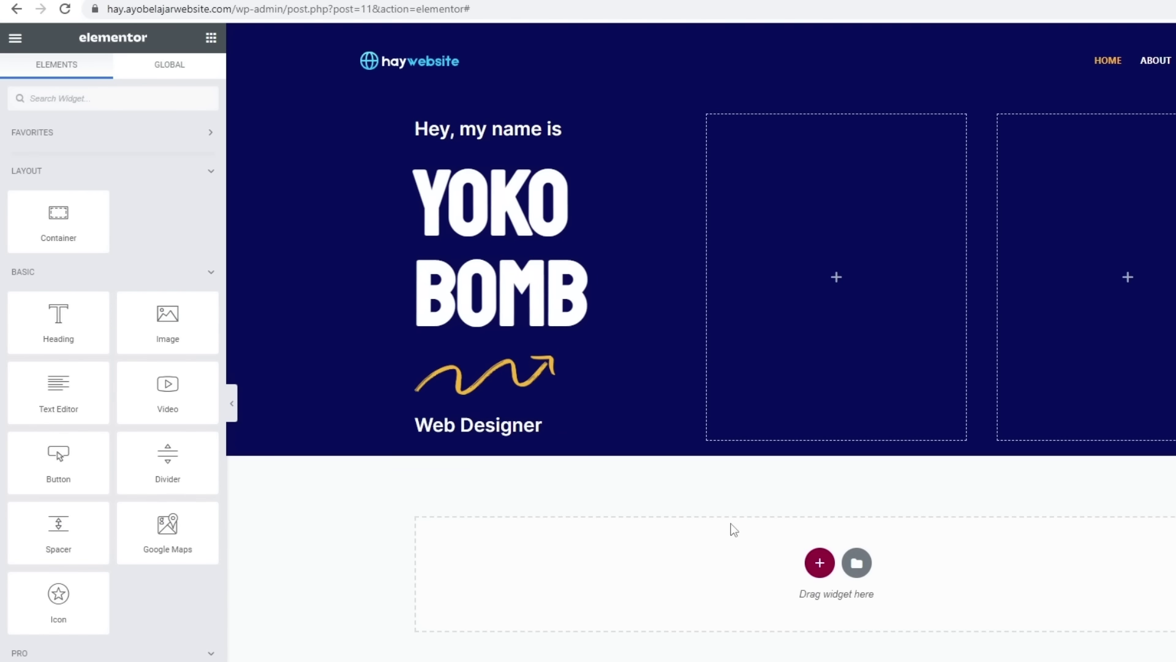
click(586, 430)
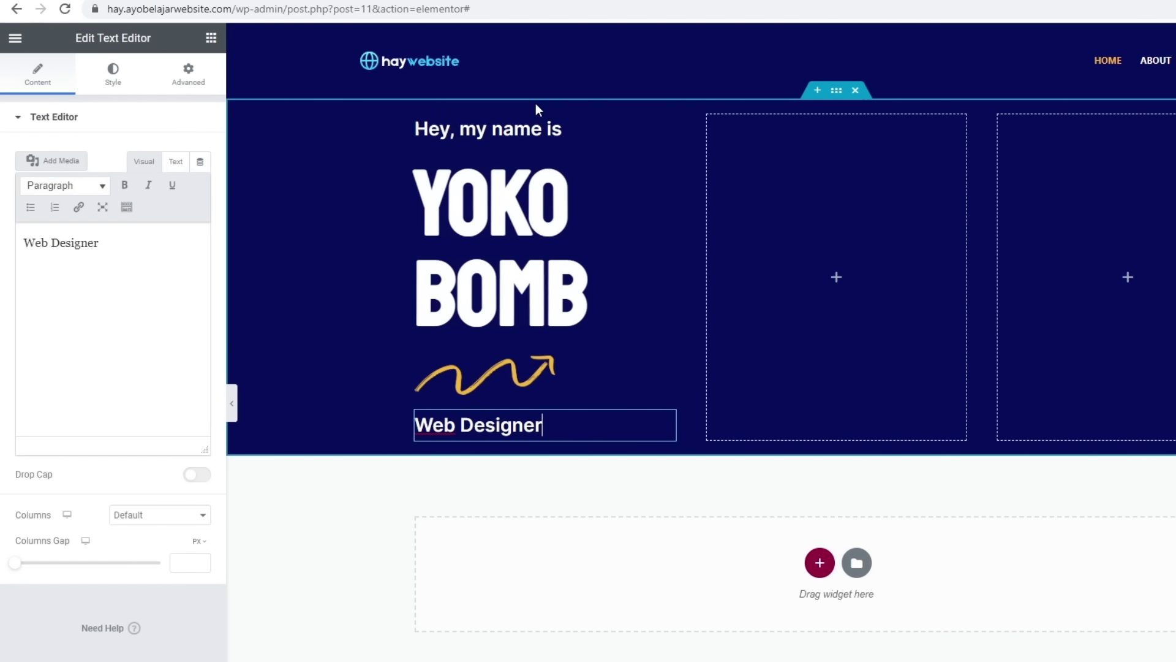
Set the Web Designer text to weight 400, 25 px, and translucent white #FFFFFFB3.
click(114, 76)
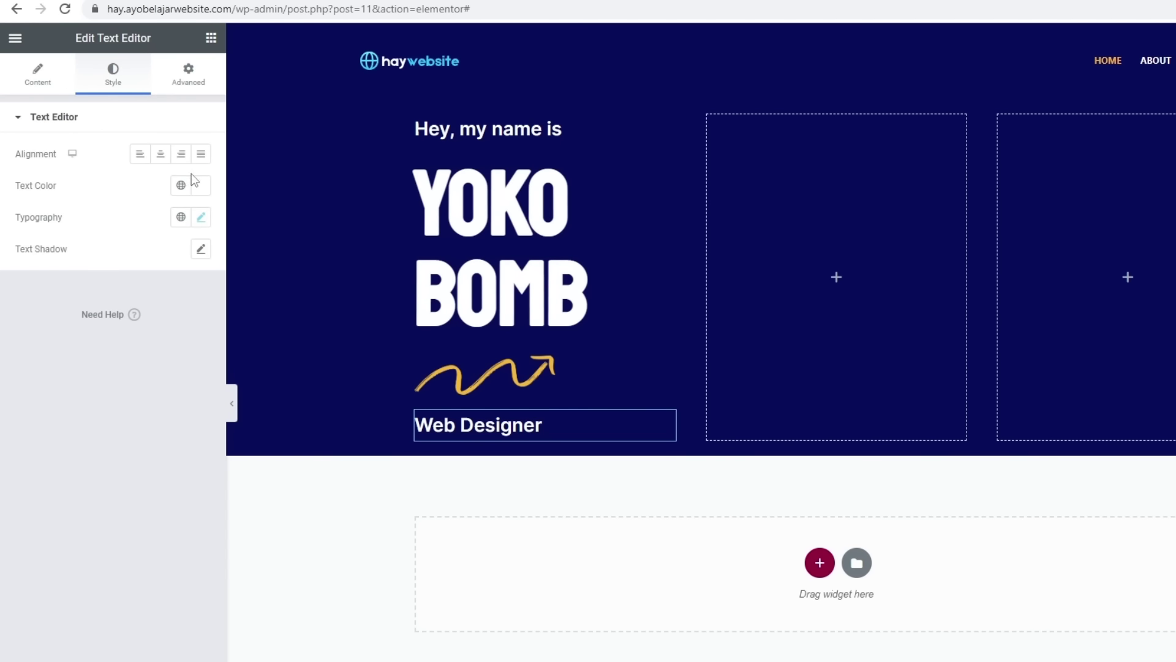
click(201, 218)
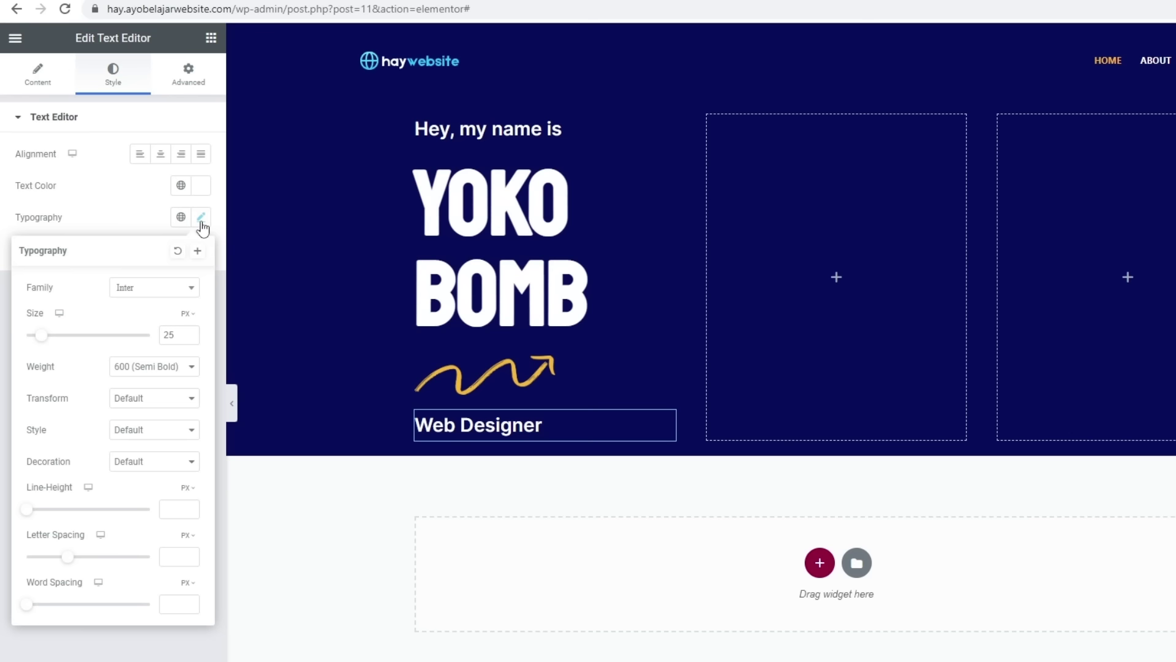
click(153, 368)
click(154, 417)
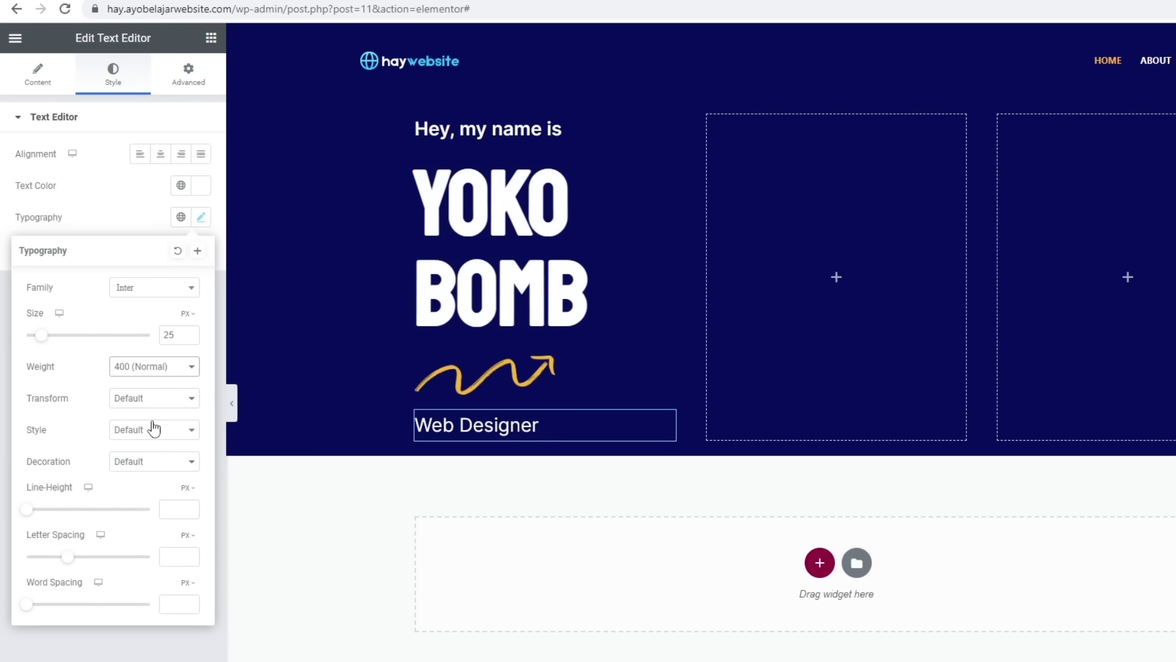
double_click(167, 335)
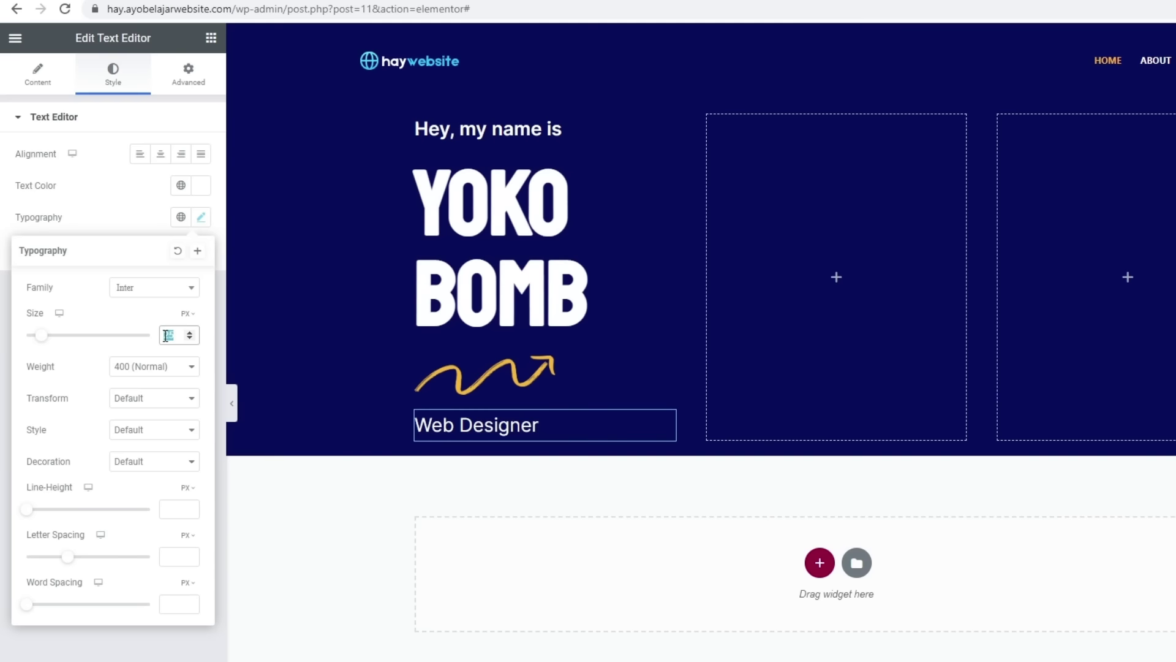
text(24)
drag(181, 337, 151, 342)
text(25)
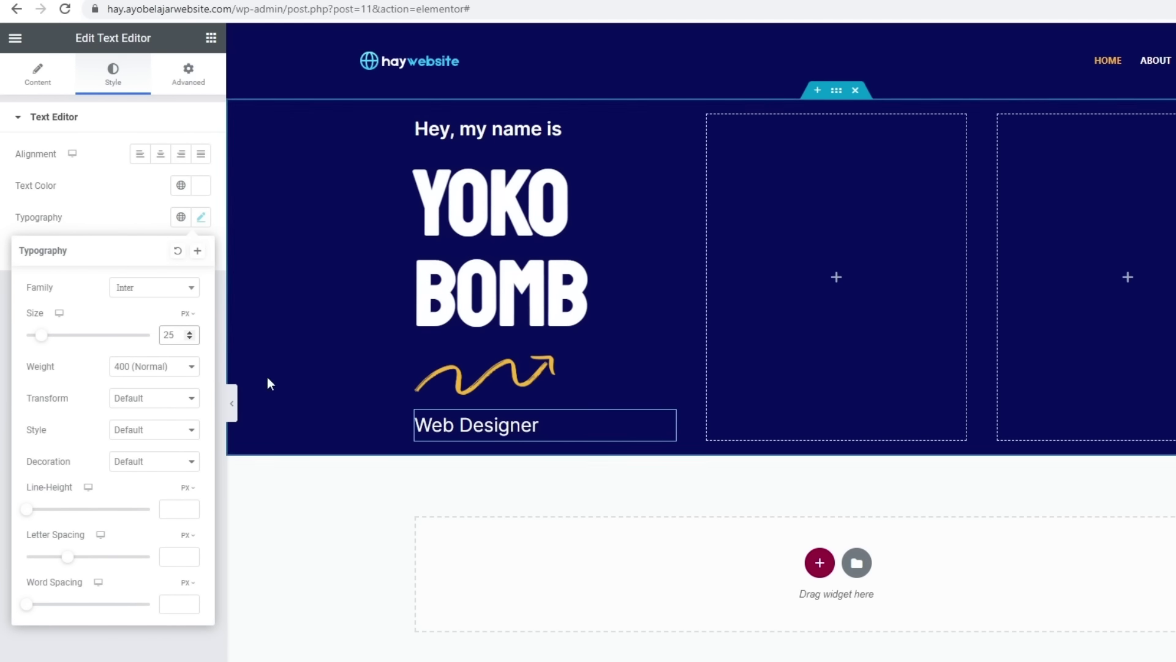
click(196, 191)
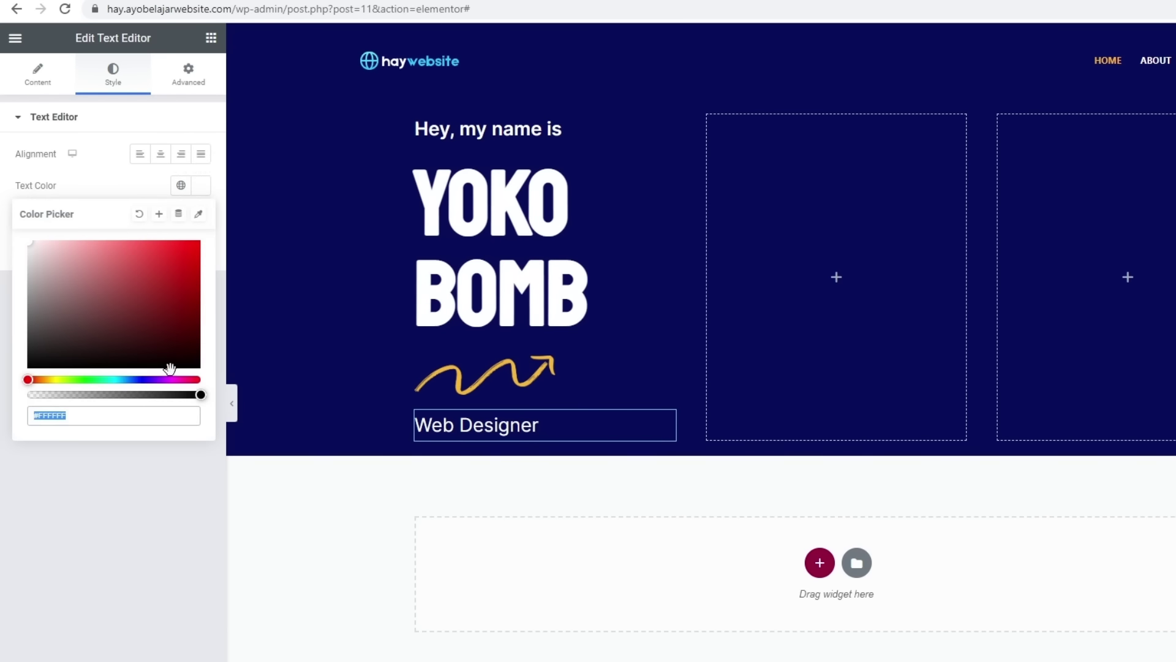
drag(199, 394, 152, 406)
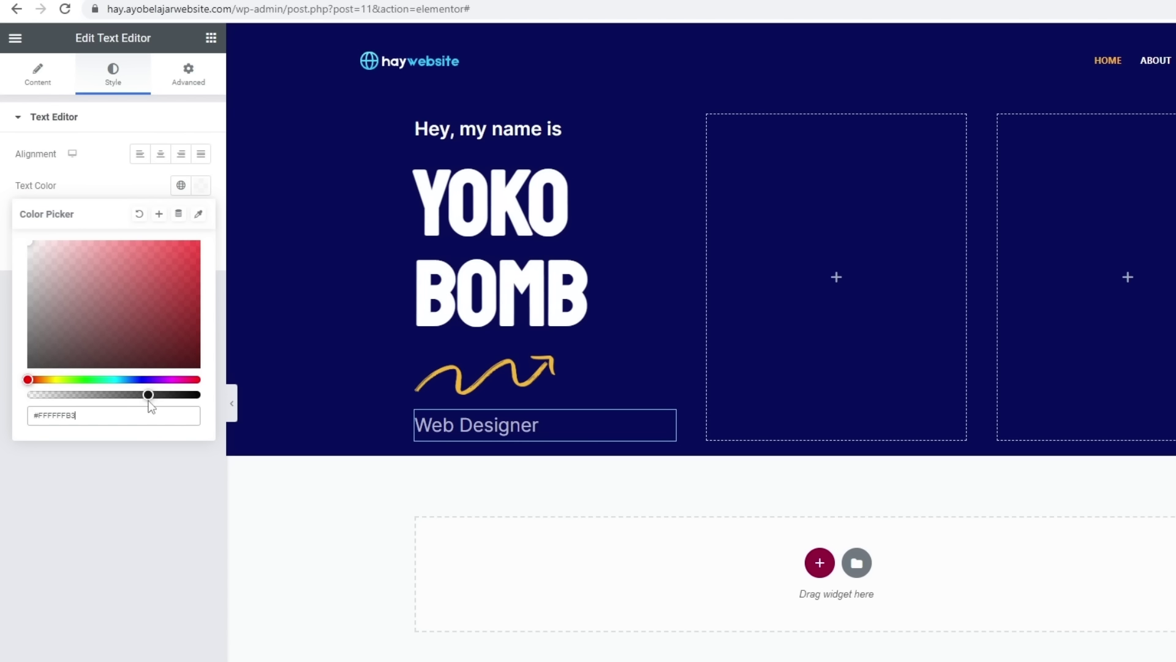
click(130, 520)
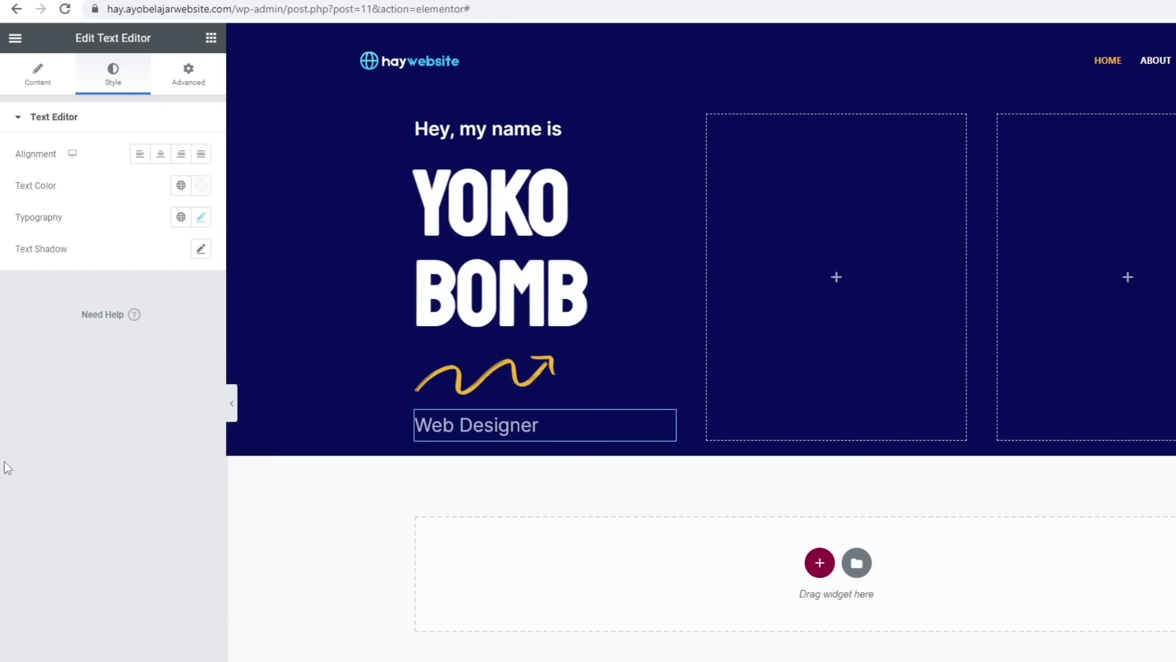
Add an Image widget to the middle hero column and upload the men photo into it.
click(211, 38)
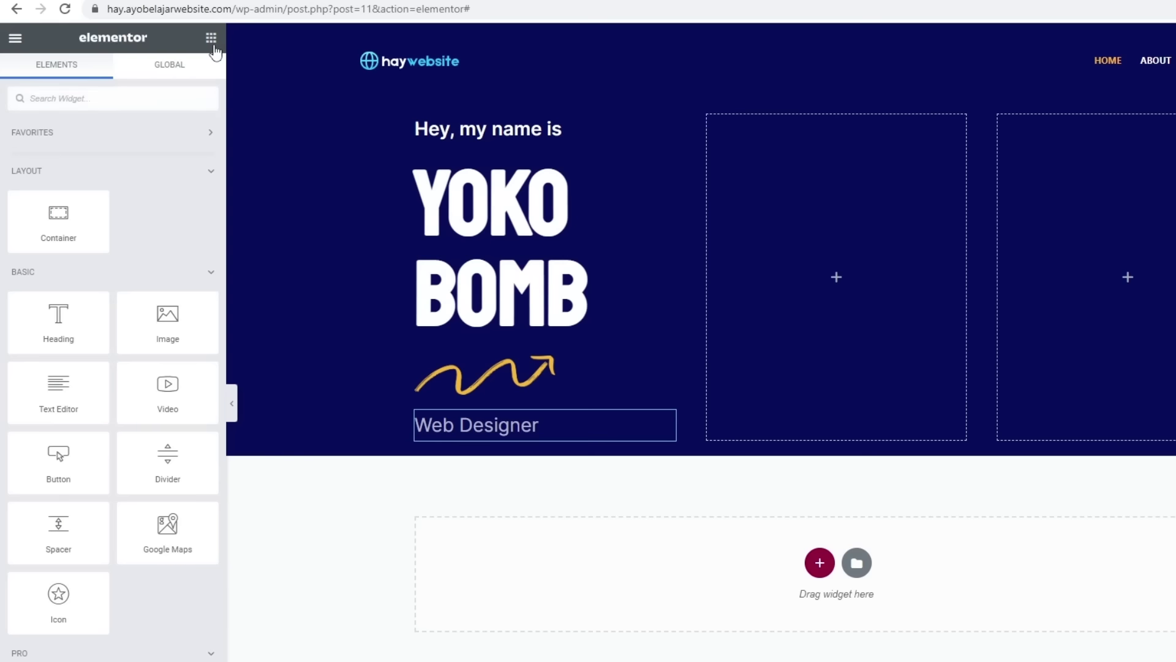
drag(163, 331, 840, 203)
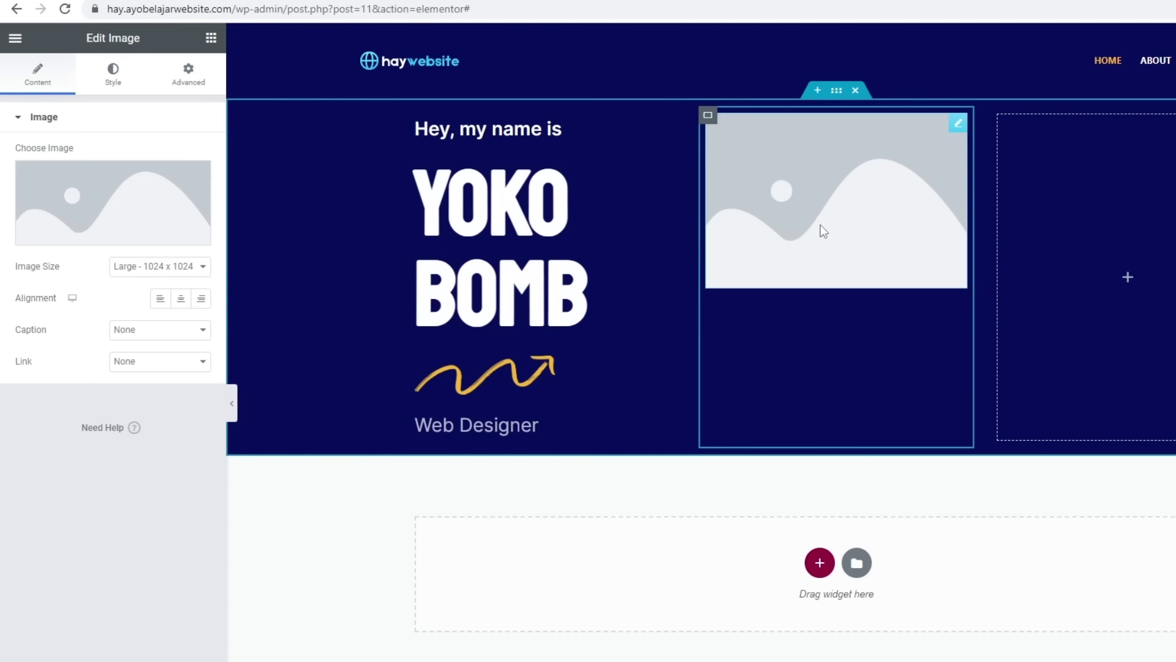
click(104, 191)
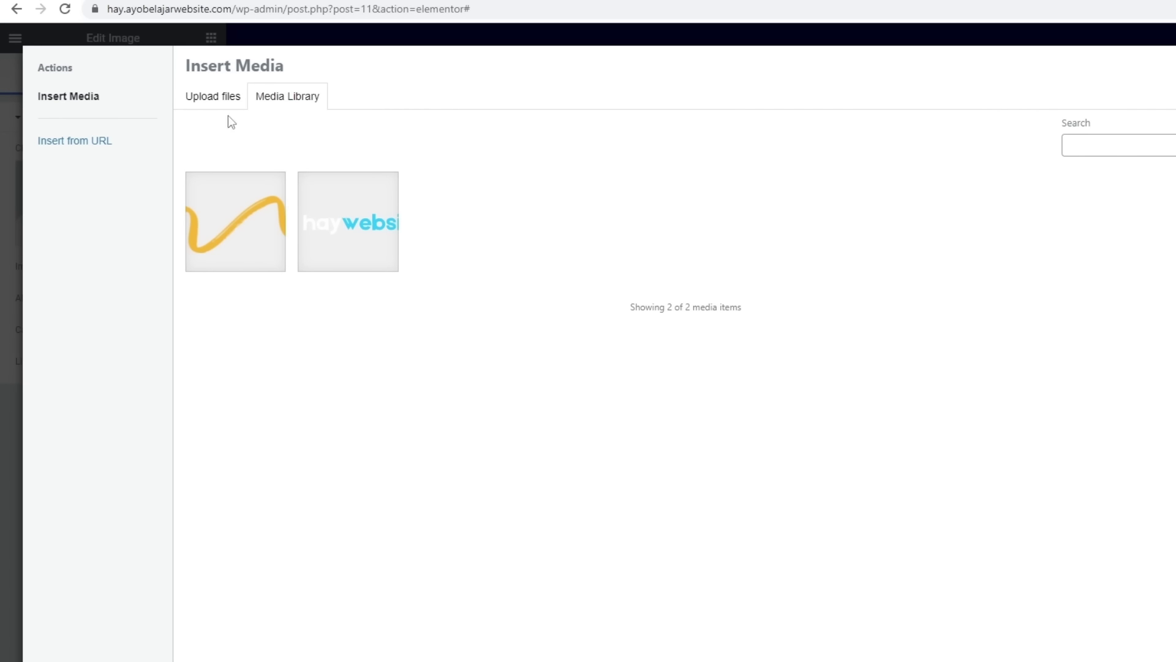
click(210, 98)
click(753, 360)
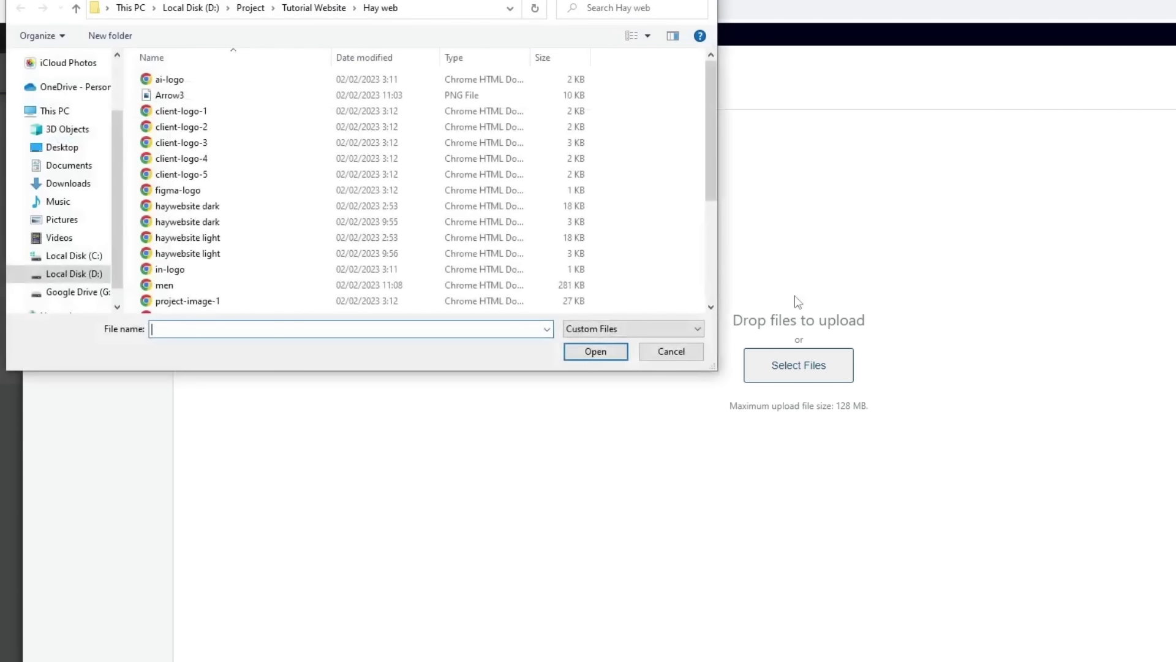
scroll(594, 201, down, 3)
scroll(595, 201, up, 3)
double_click(164, 285)
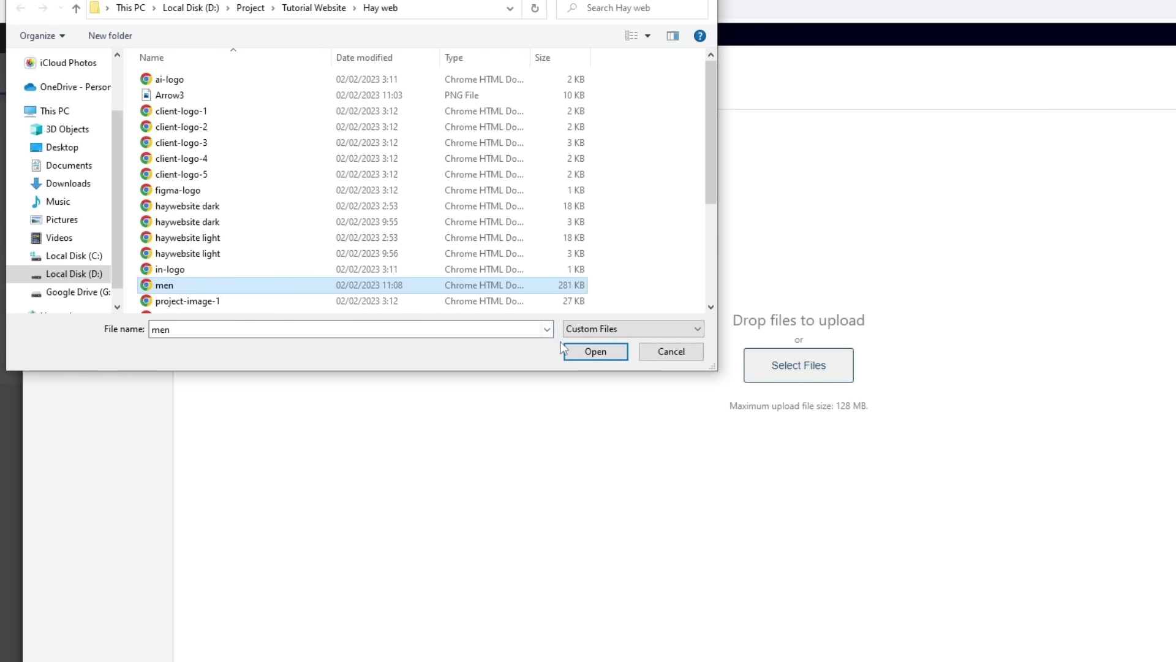
click(1152, 643)
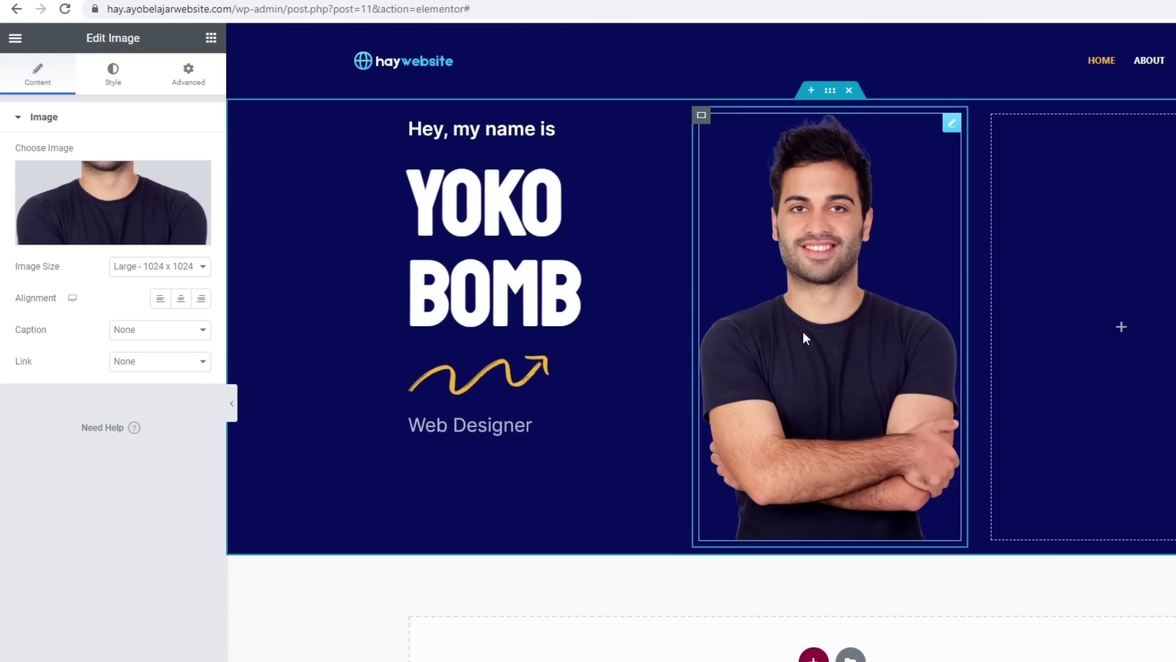
Give the image a Classic background in Theme Color Palette 4.
click(194, 76)
scroll(92, 652, down, 3)
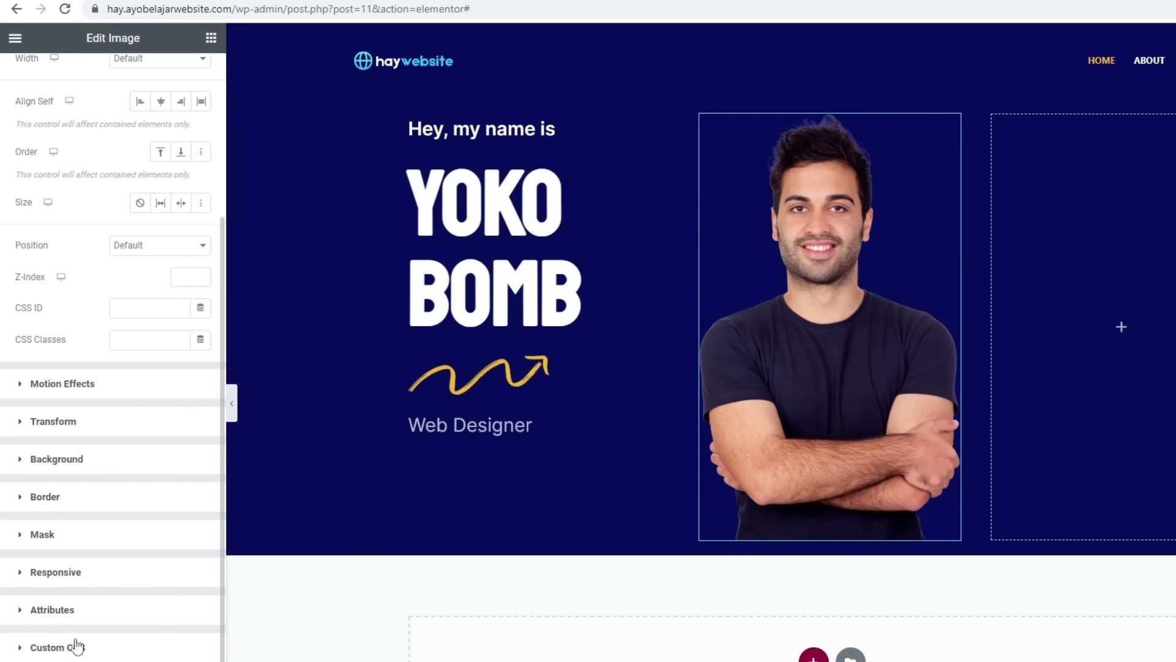
click(47, 460)
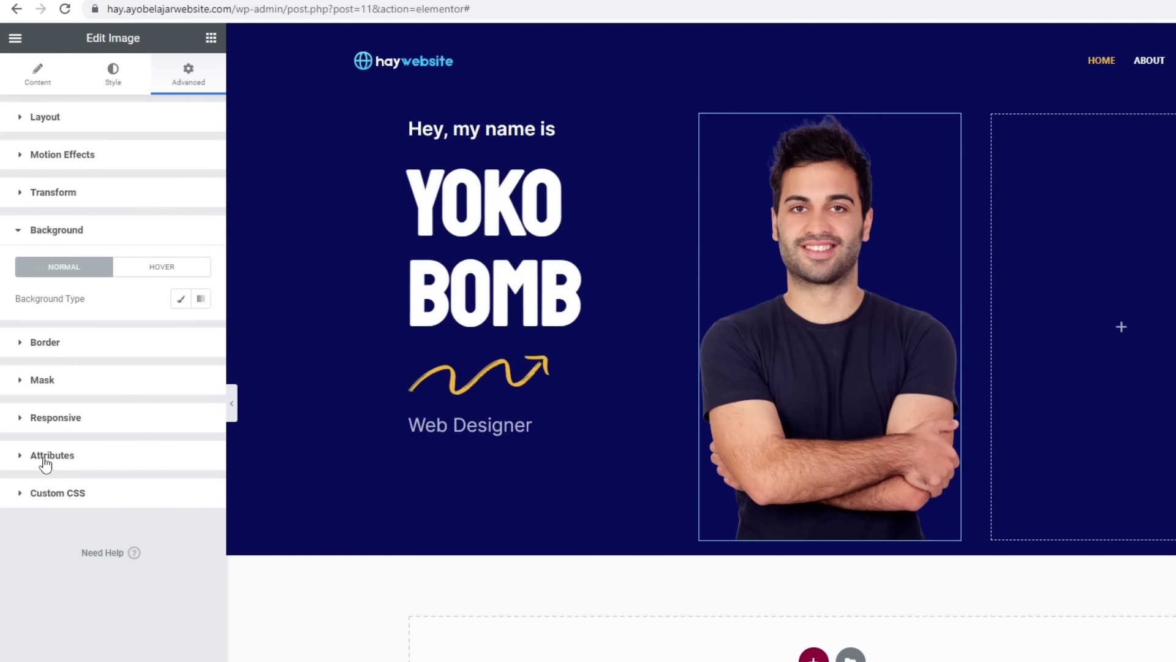
click(180, 299)
click(182, 331)
scroll(153, 477, down, 2)
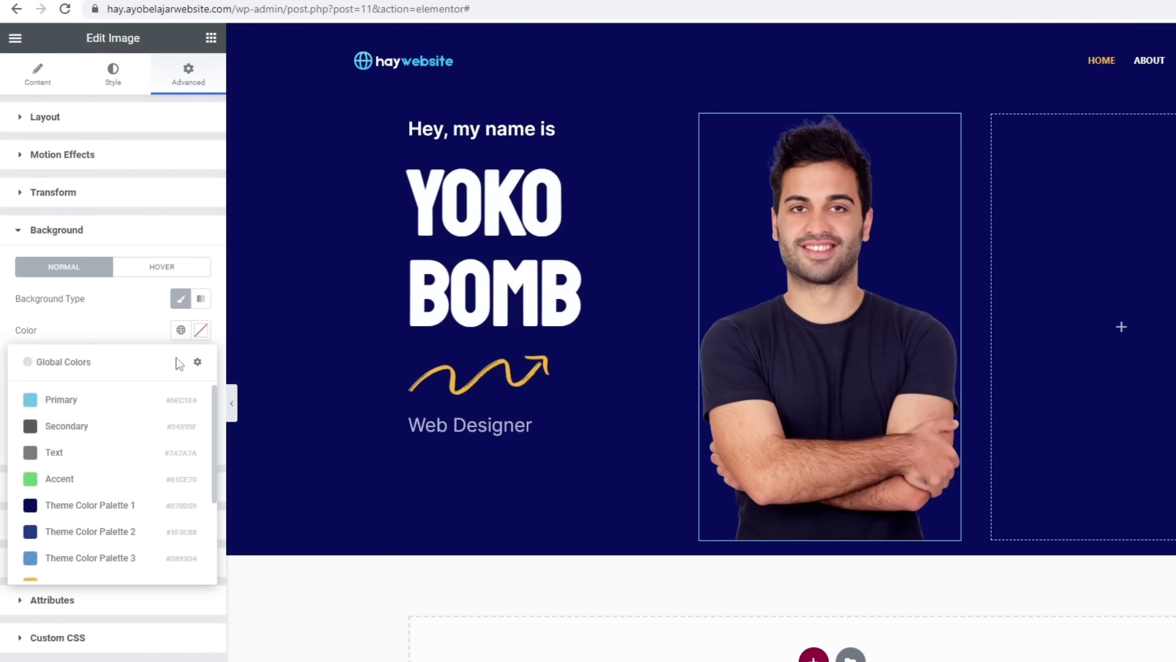
click(95, 508)
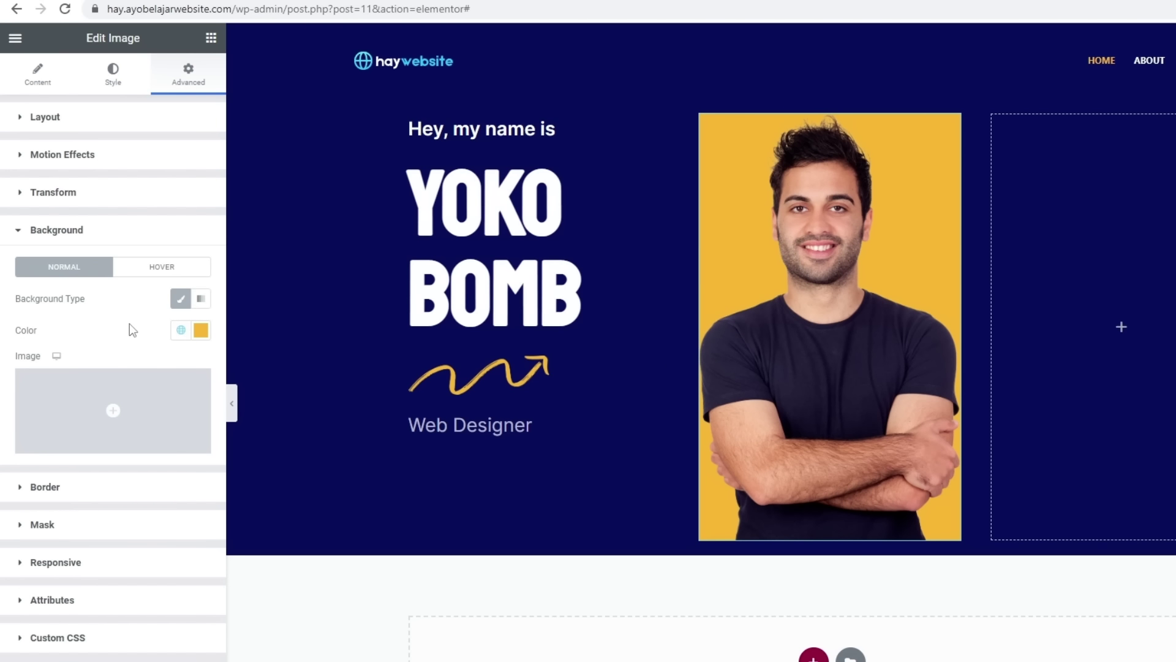
Round all of the photo's corners with a 500 px border radius.
click(83, 487)
click(34, 382)
text(500)
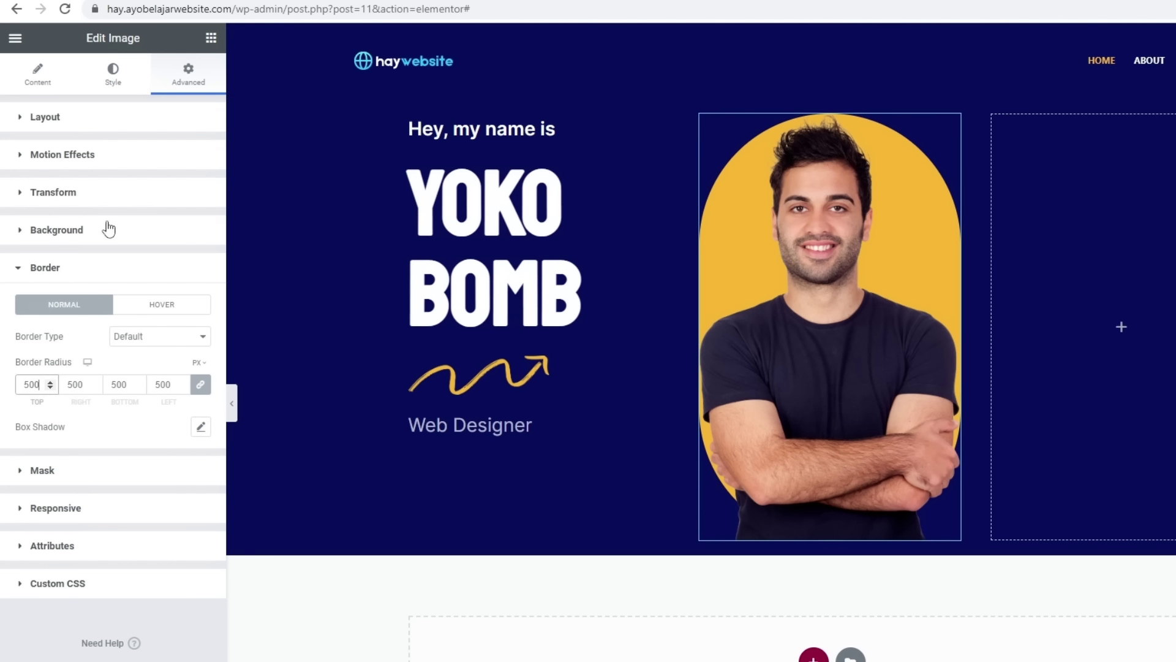
click(118, 77)
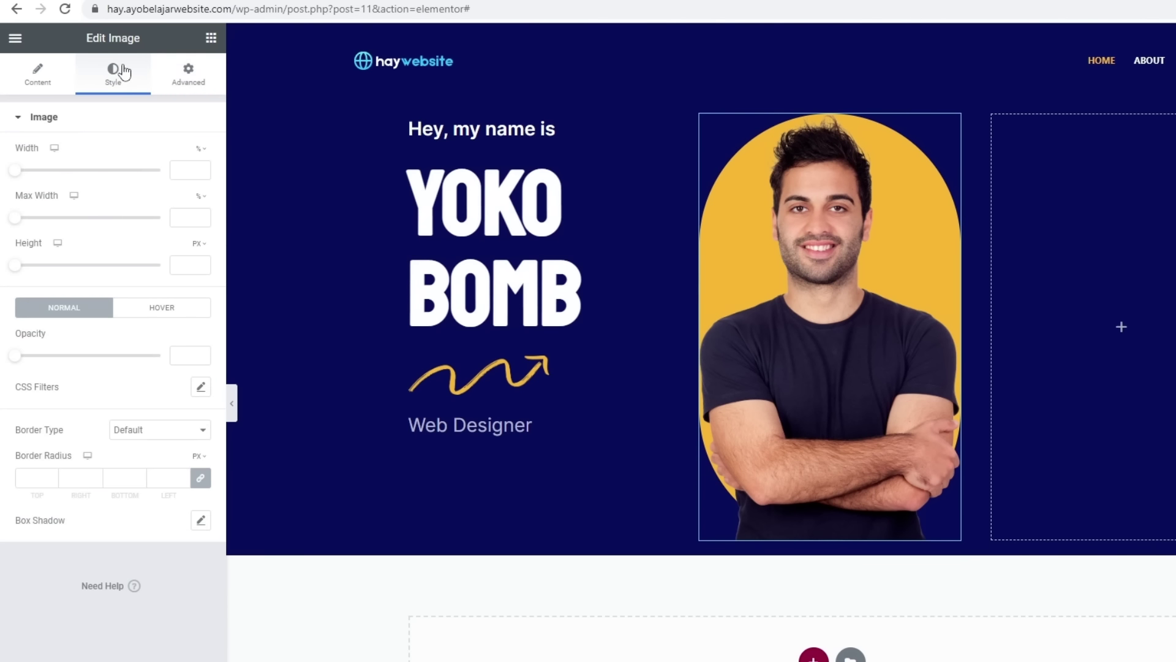
click(34, 483)
text(500)
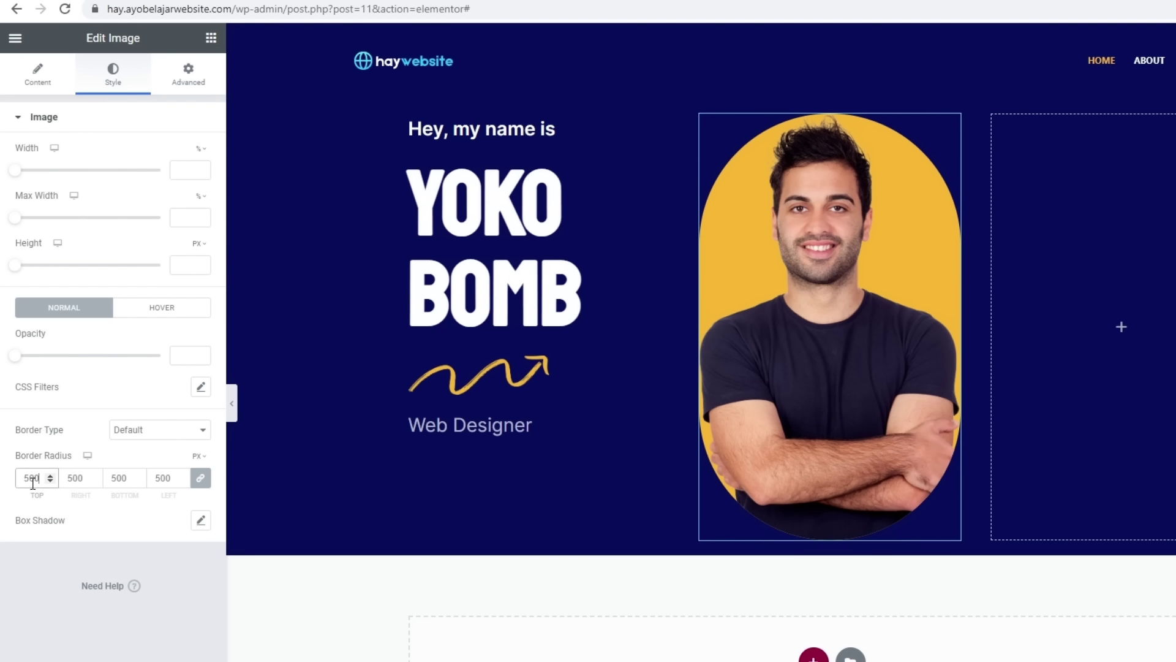
double_click(32, 483)
key(BackSpace)
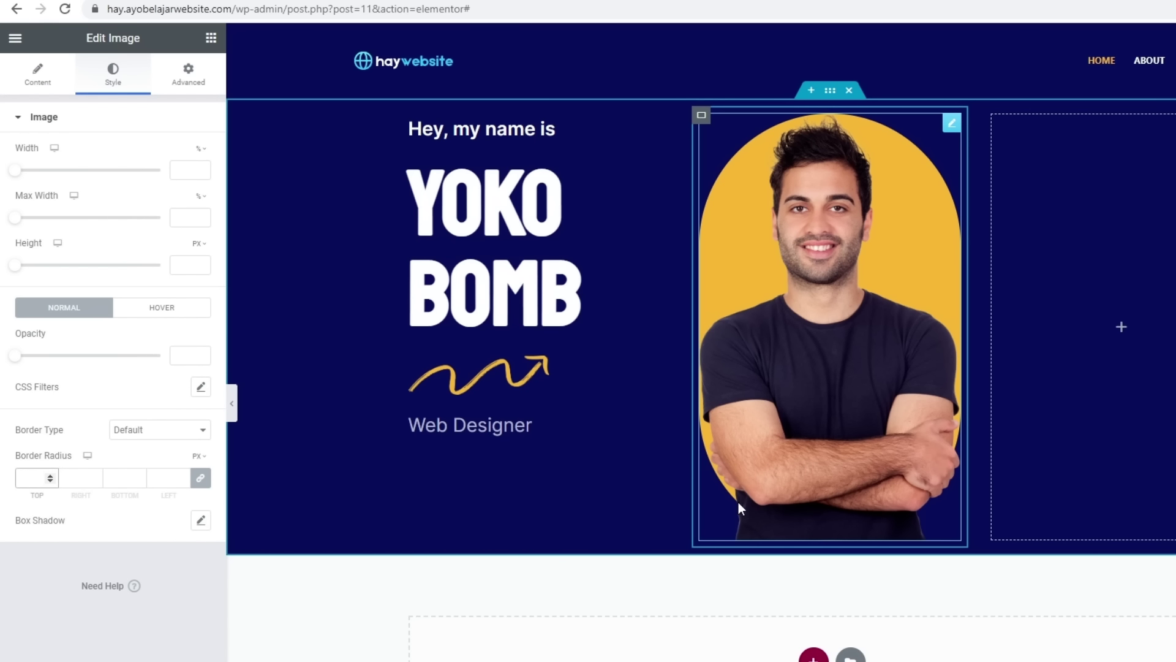
text(500)
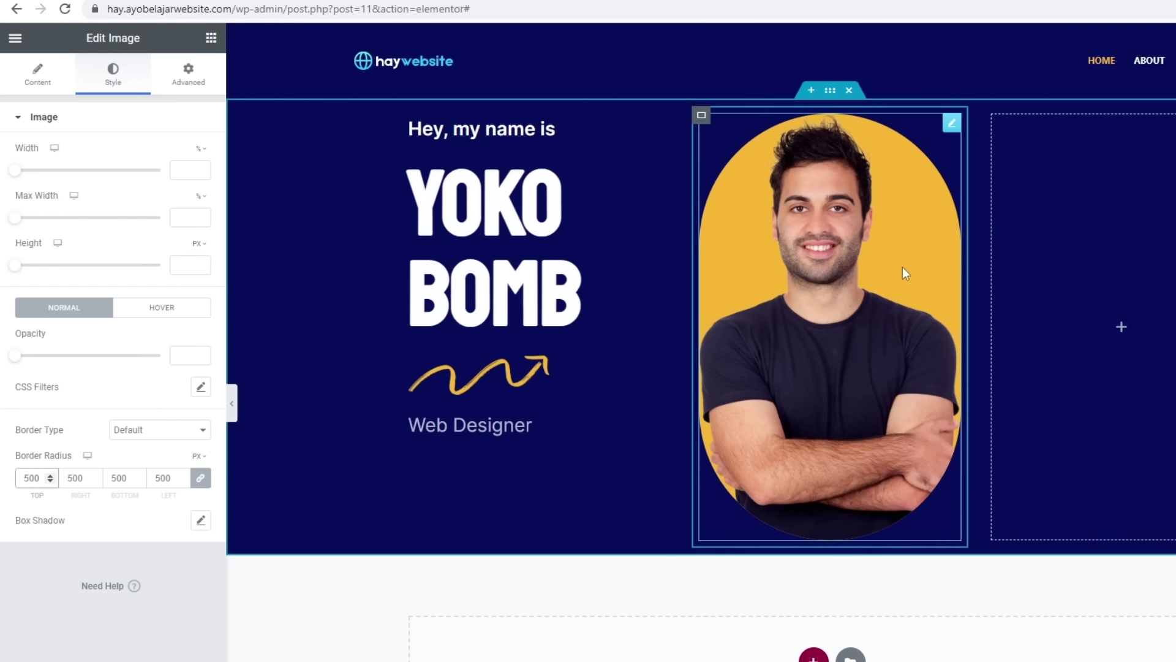
Unlink the photo column's margins and set its bottom margin to -350 px.
click(701, 116)
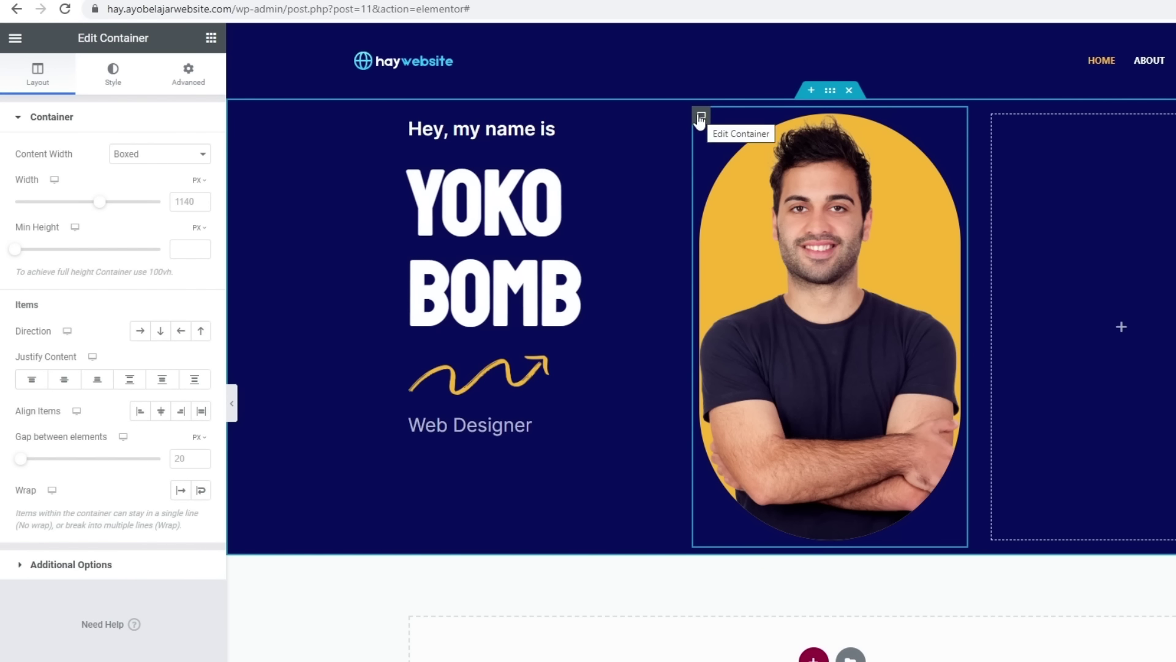
click(184, 84)
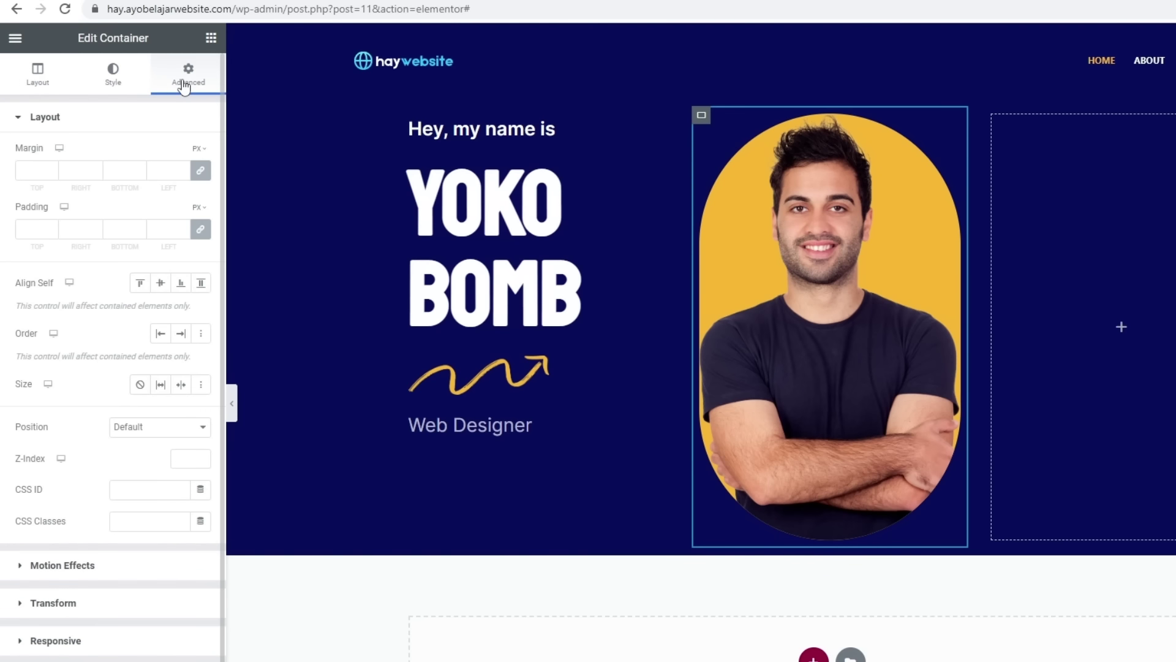
click(201, 172)
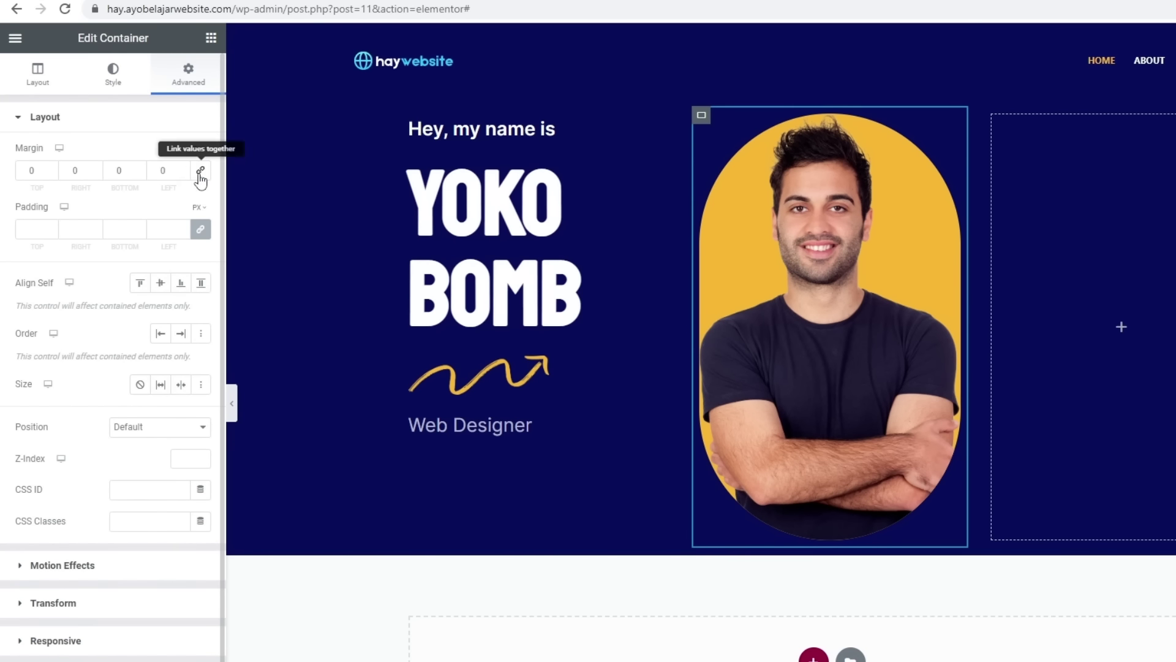
click(114, 171)
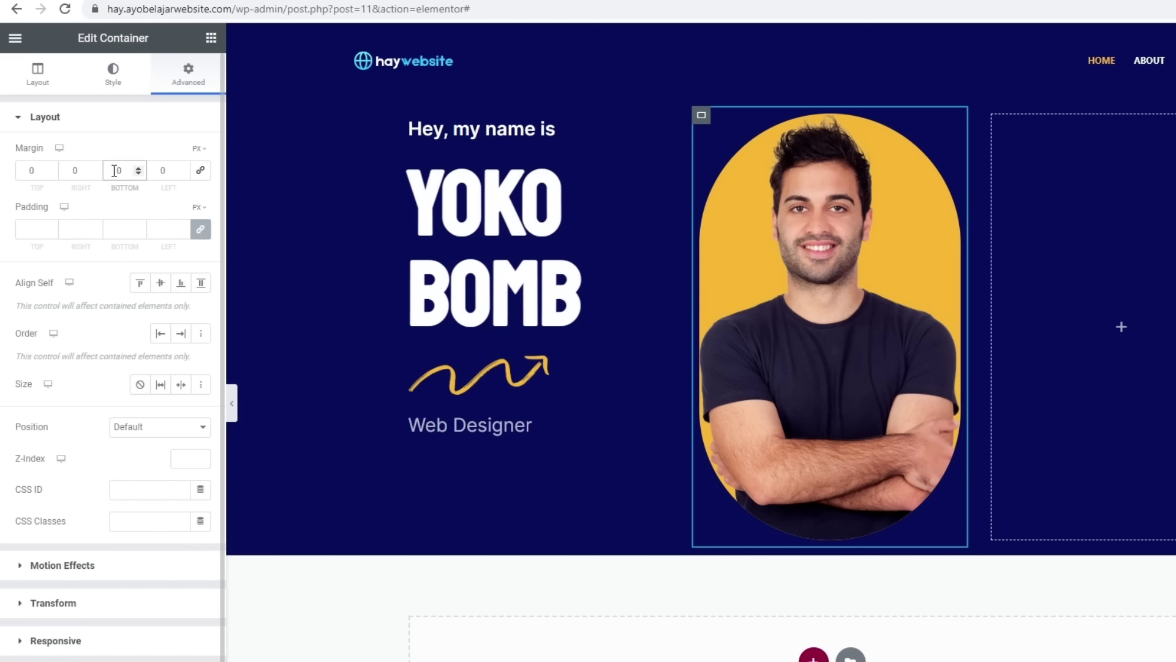
text(35)
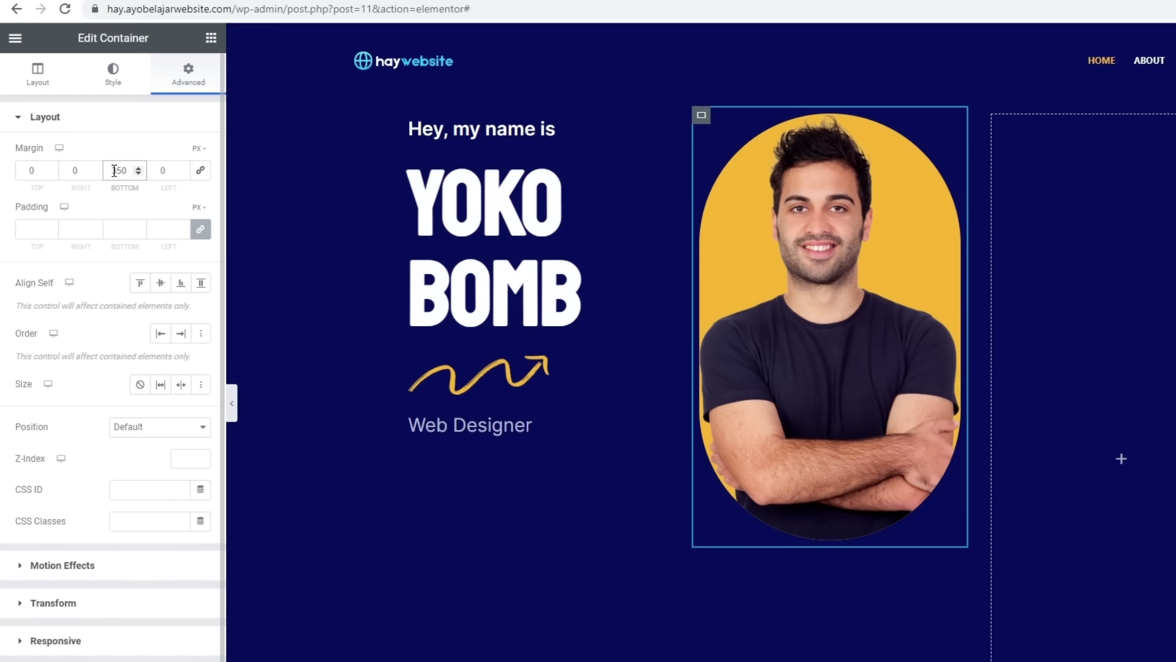
text(1)
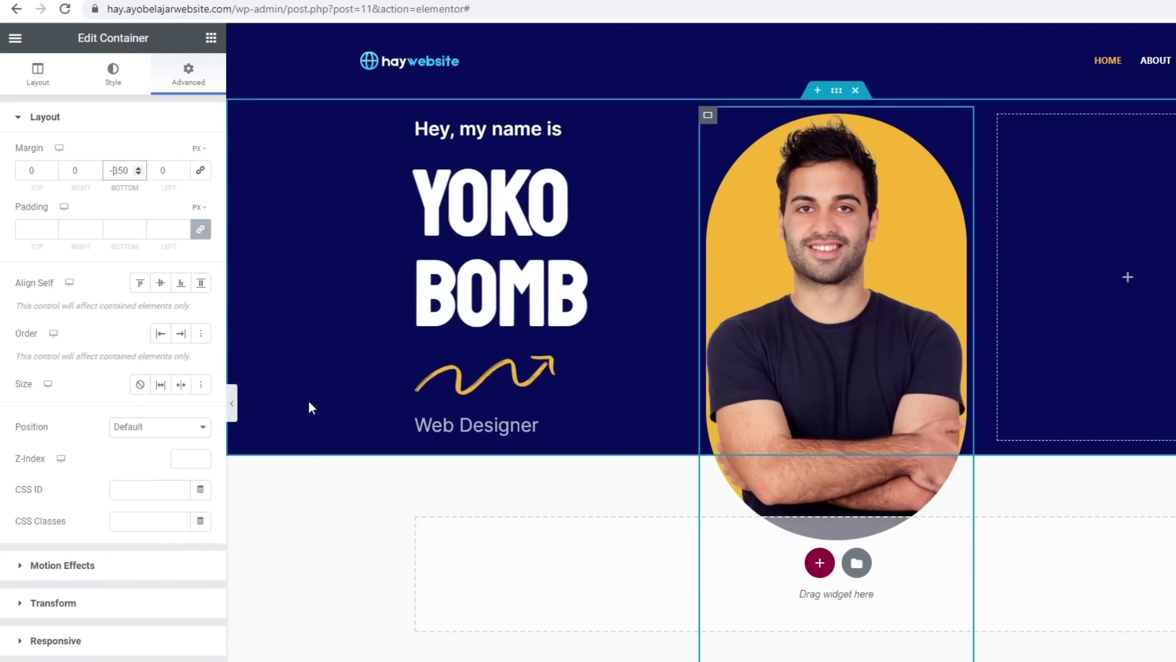
Preview the page to check the oval photo overhanging the navy hero.
click(232, 403)
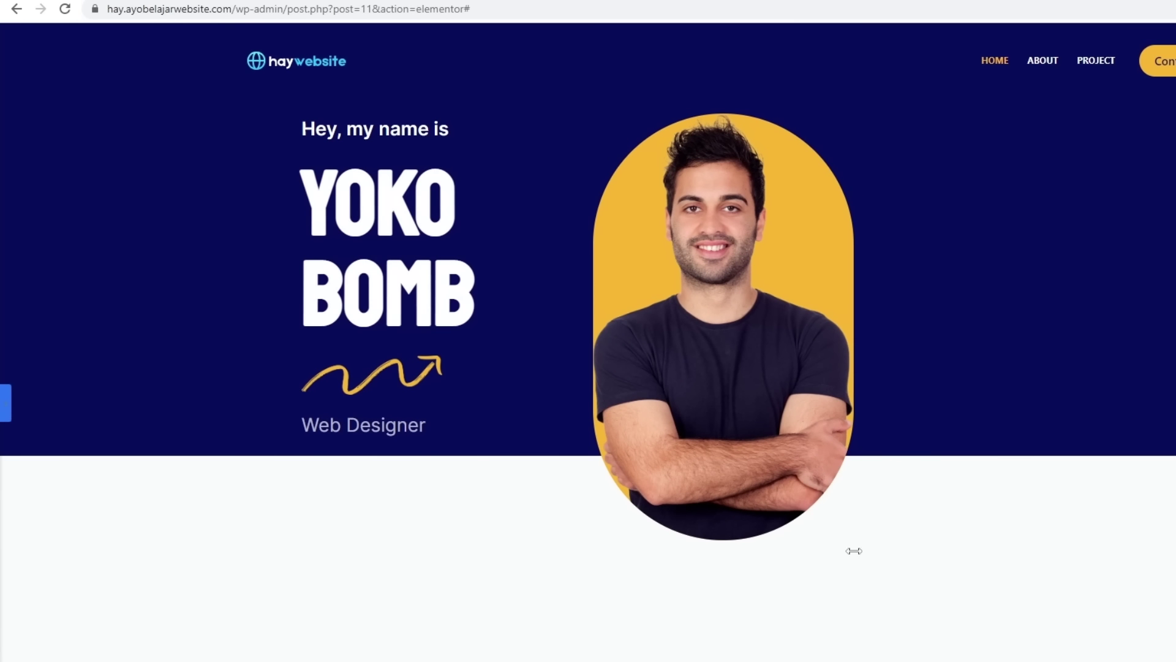
click(7, 404)
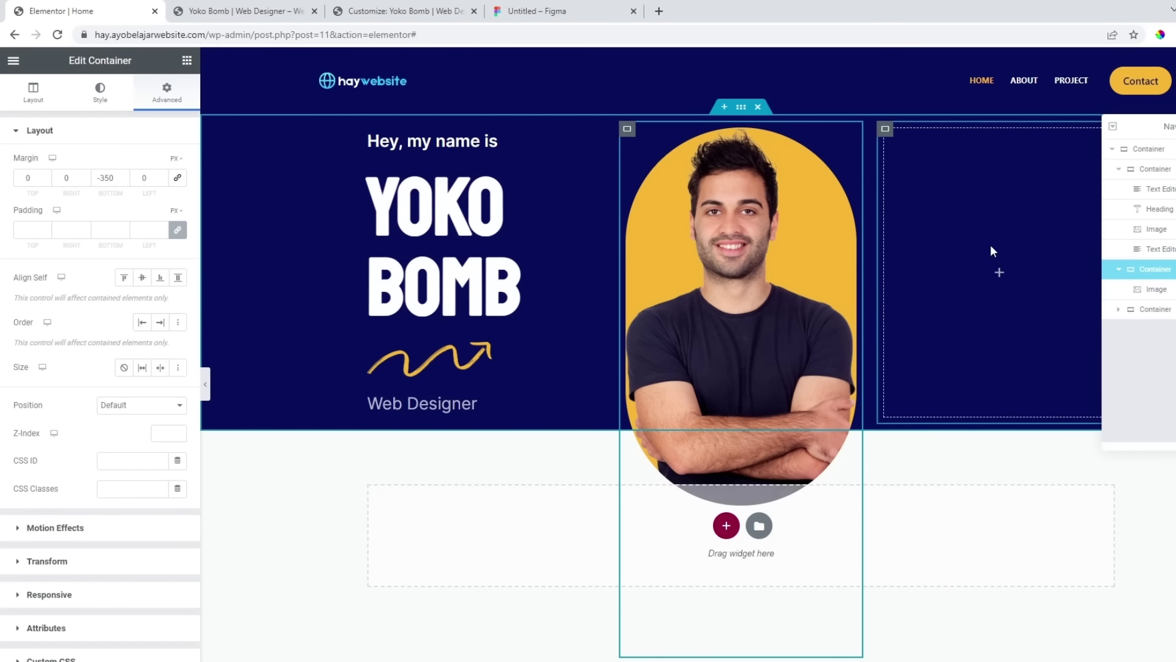
drag(1140, 125, 1127, 339)
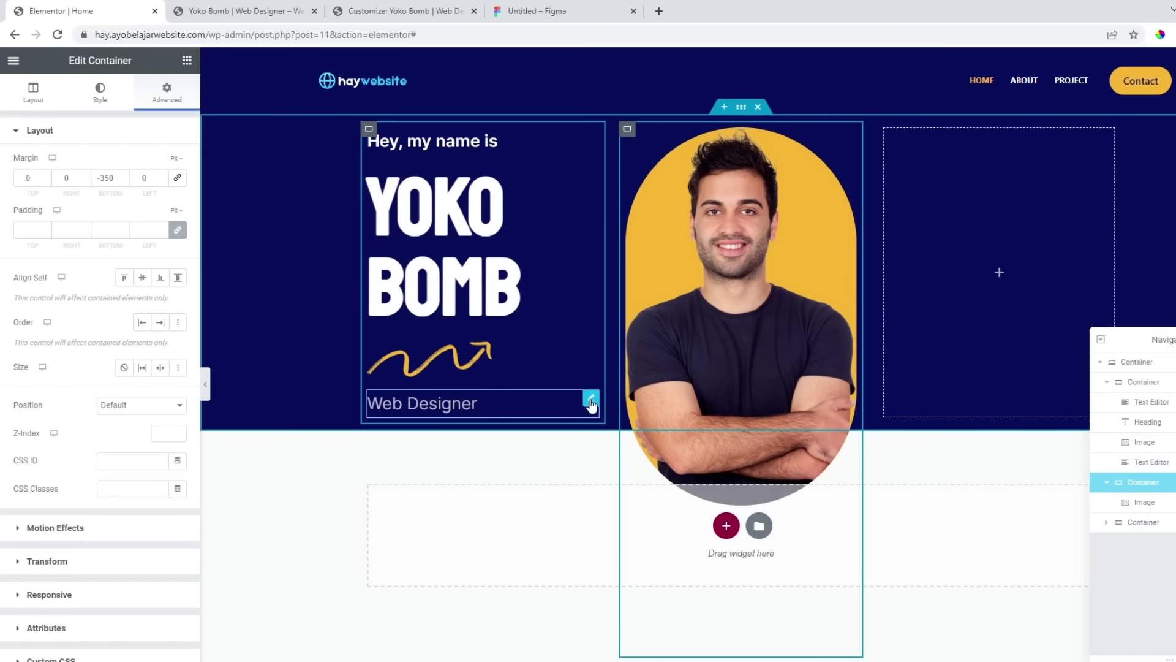
click(591, 399)
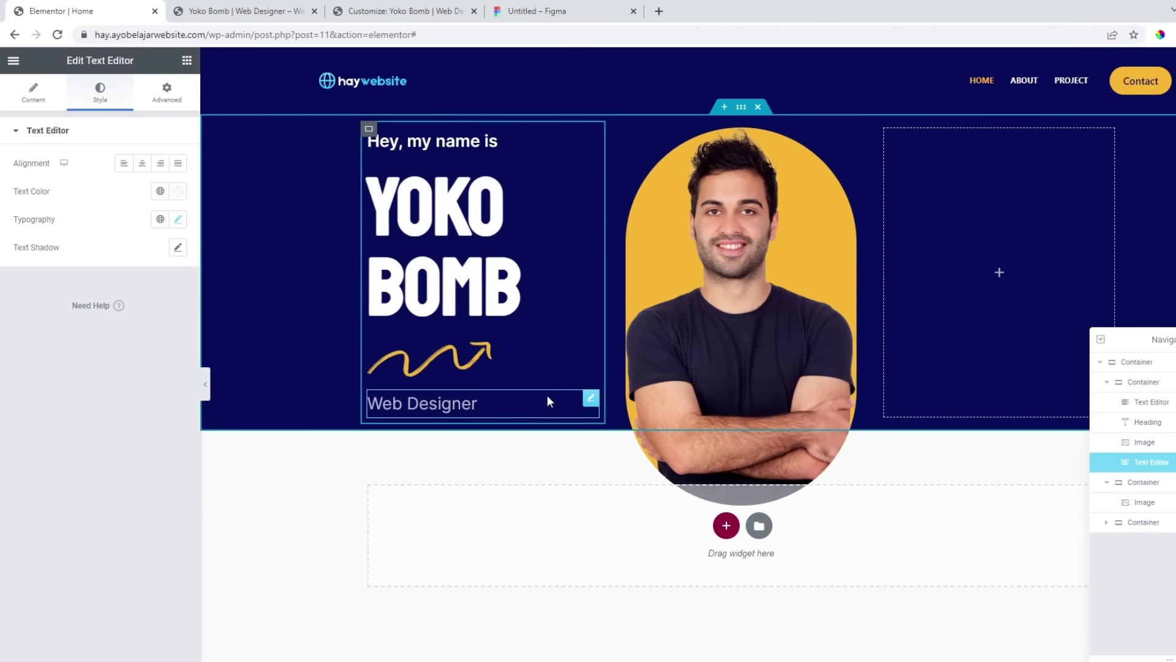
Duplicate the Web Designer text into the right column and right-align it.
right_click(589, 403)
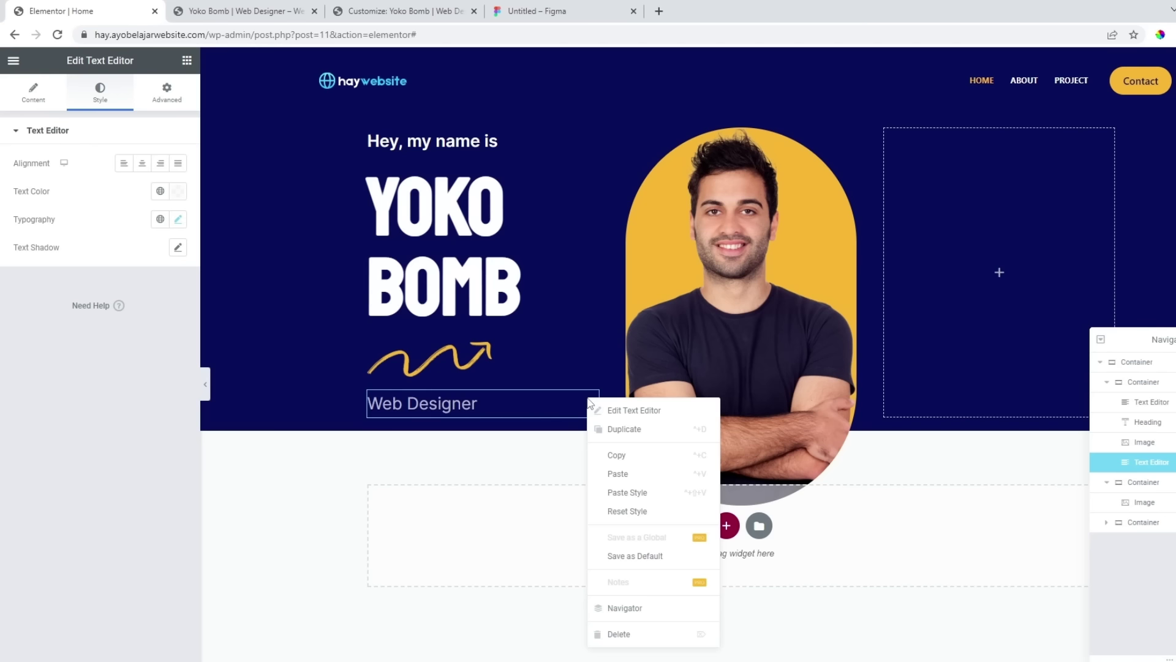
click(624, 434)
drag(581, 438, 967, 244)
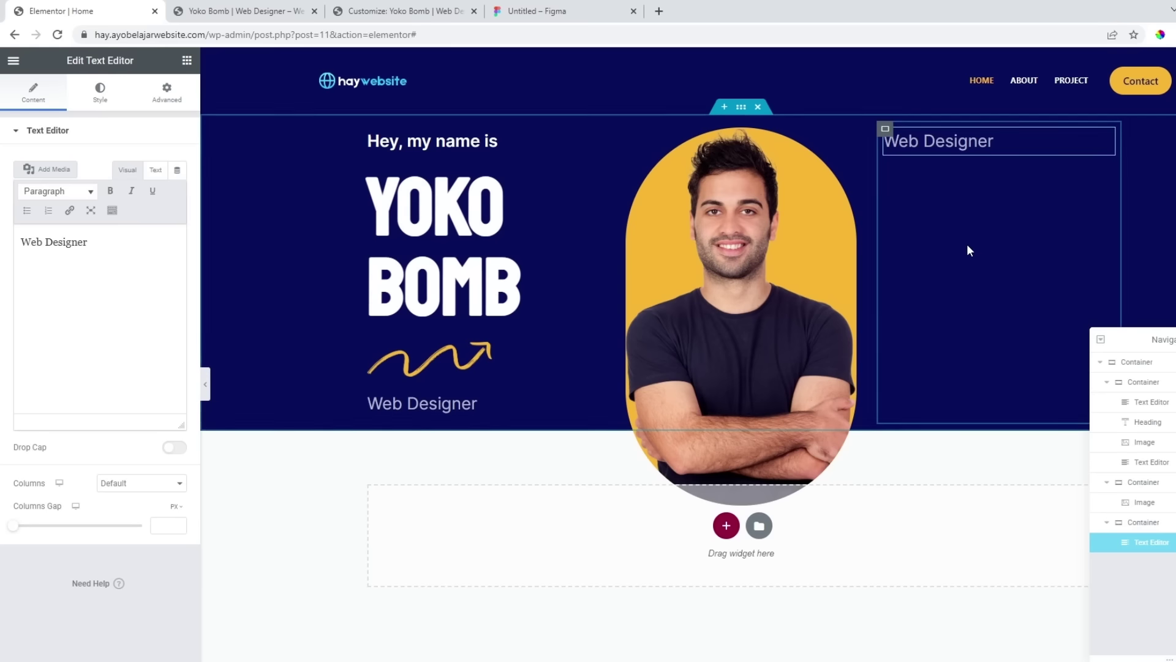
click(1024, 146)
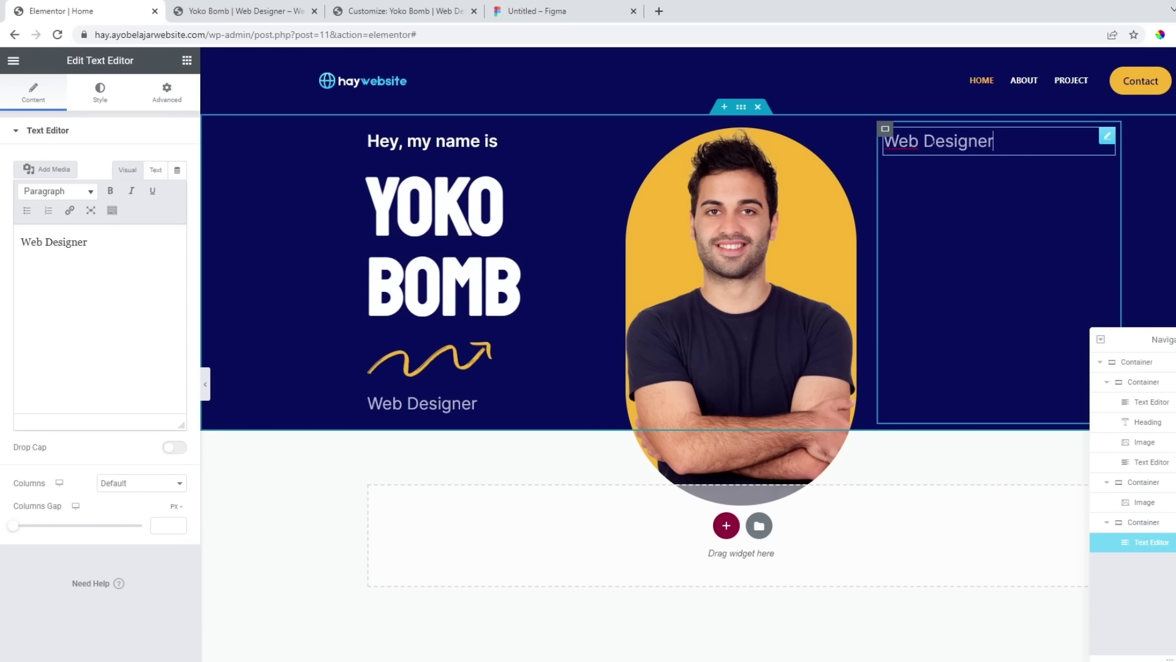
click(100, 92)
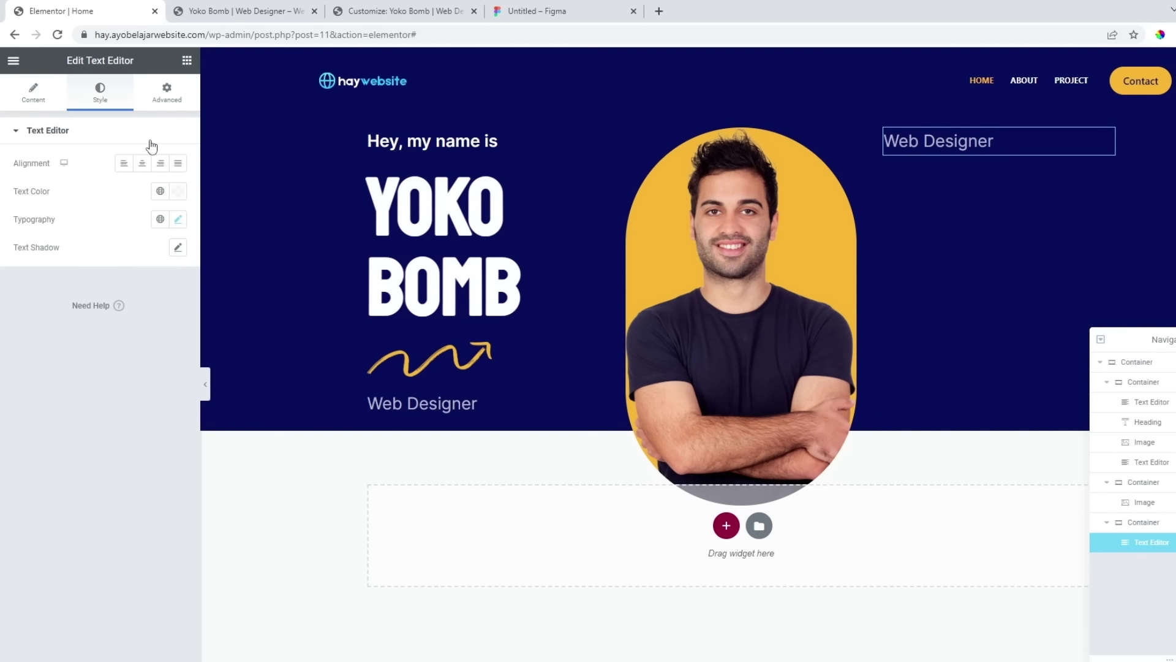
click(160, 163)
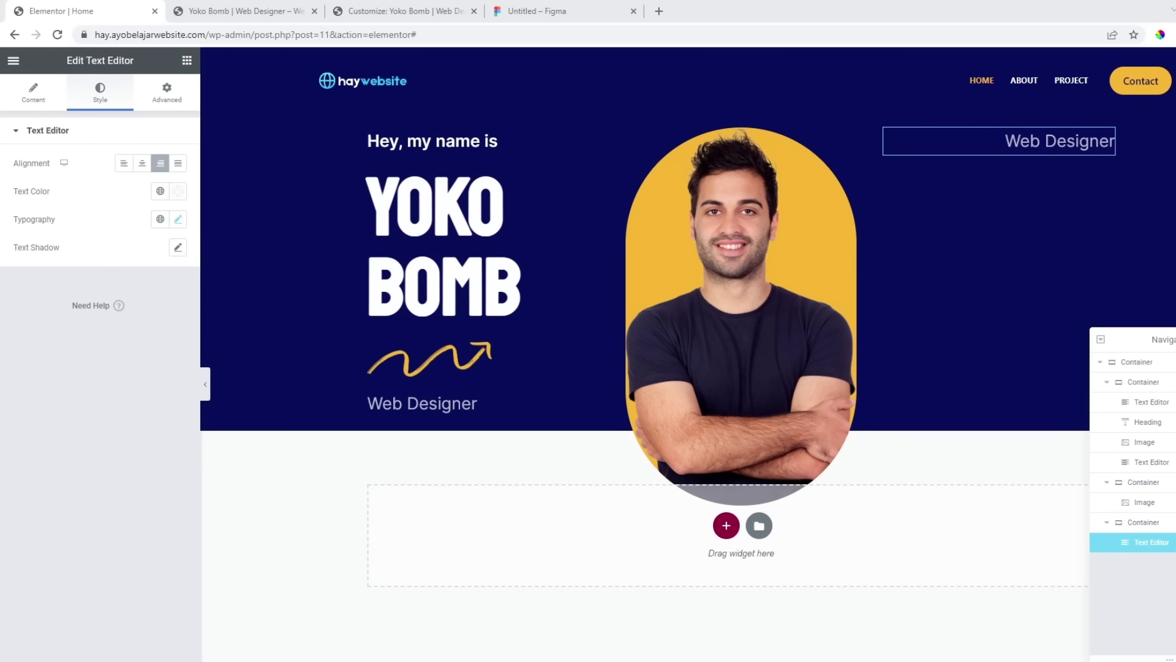
Replace the copied text with 'Years of experience'.
click(1029, 143)
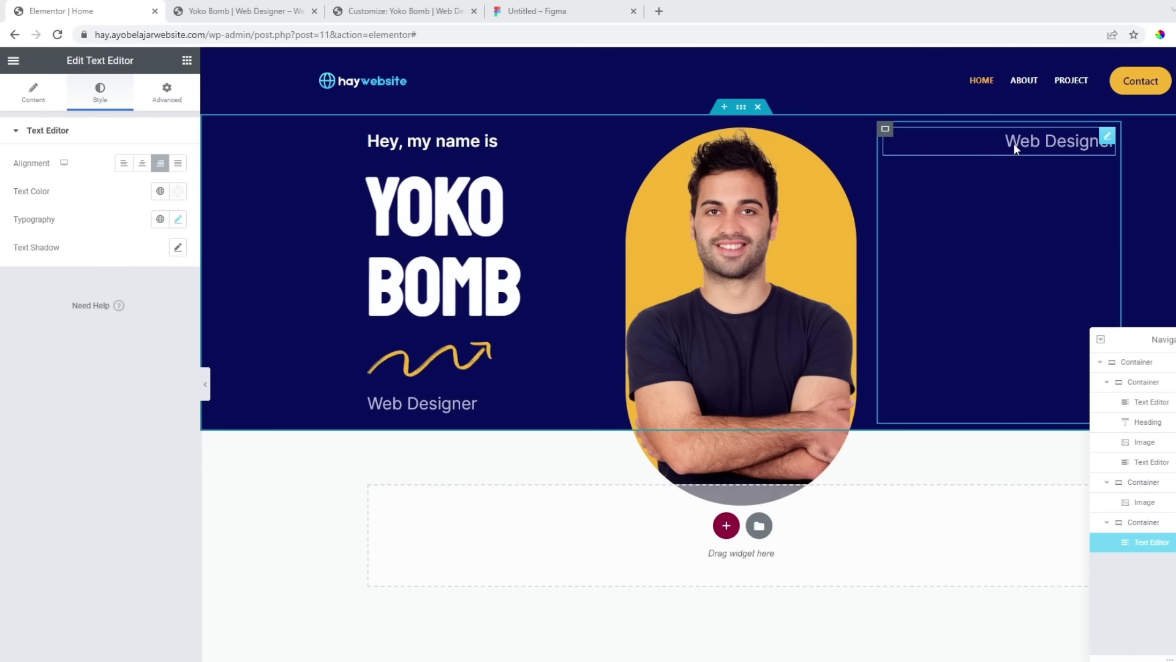
click(43, 103)
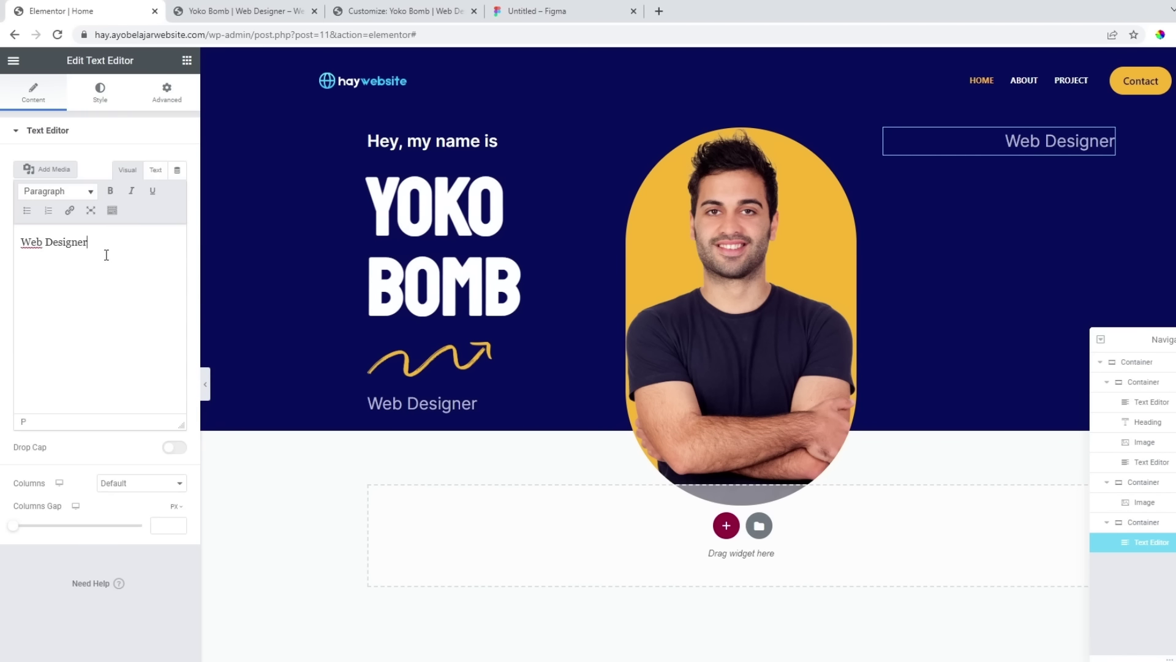
key(ctrl+a)
text(Years of experience)
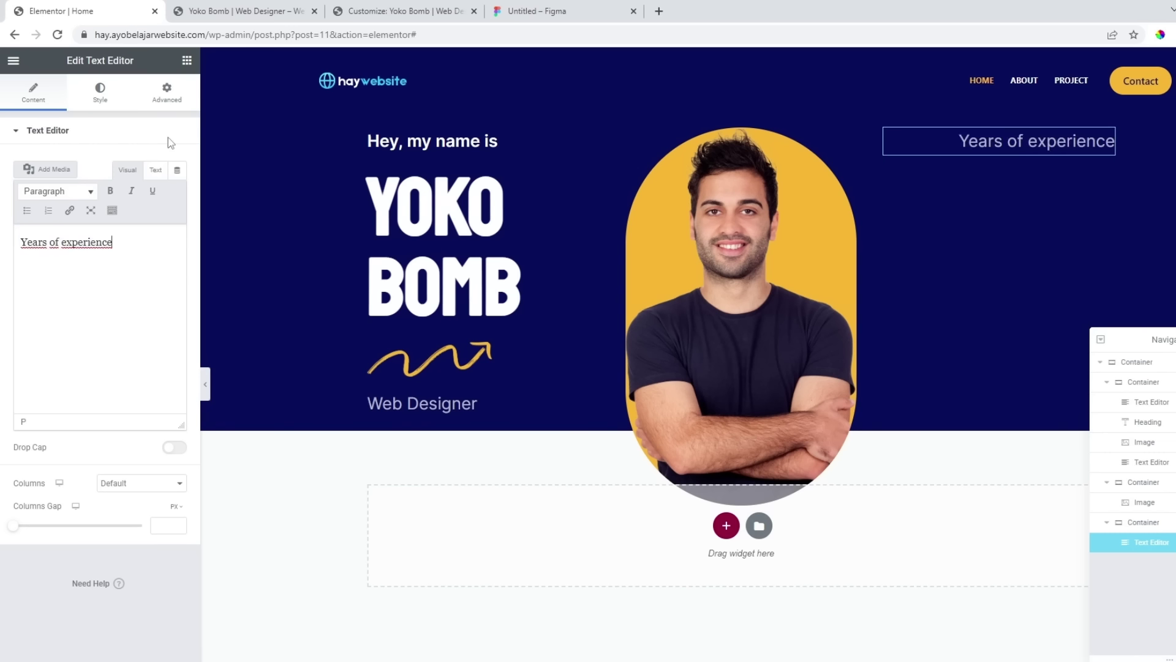
click(187, 60)
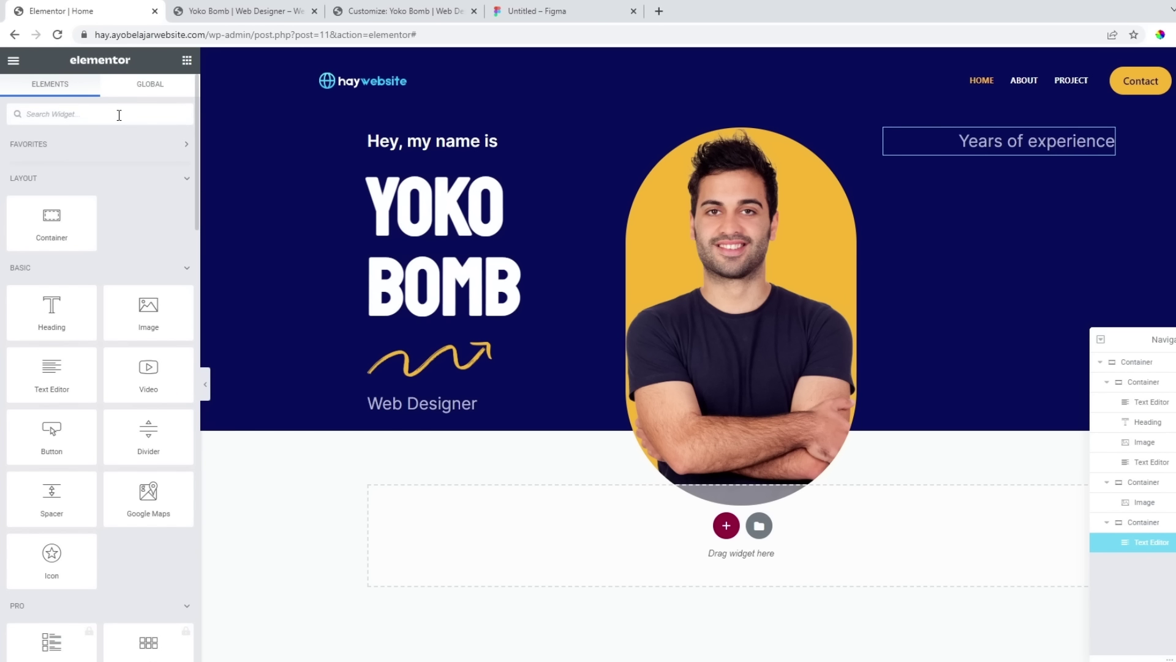
Add a Counter under 'Years of experience' with white #FFFFFF number text in the Staatliches font.
text(coun)
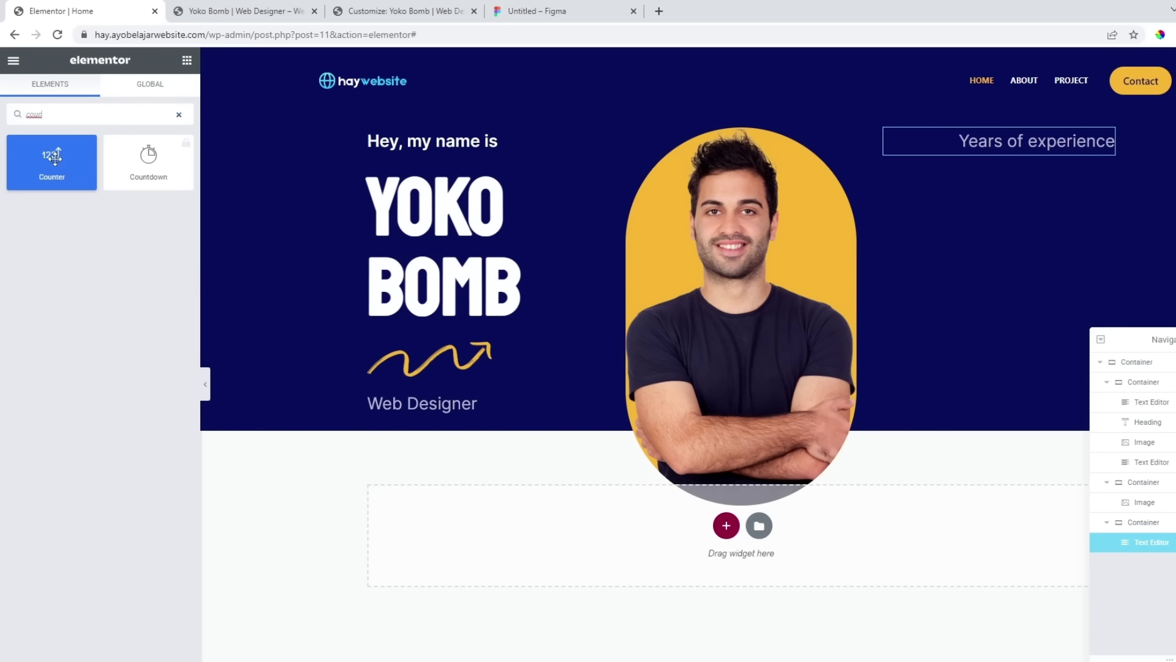
drag(55, 158, 1035, 148)
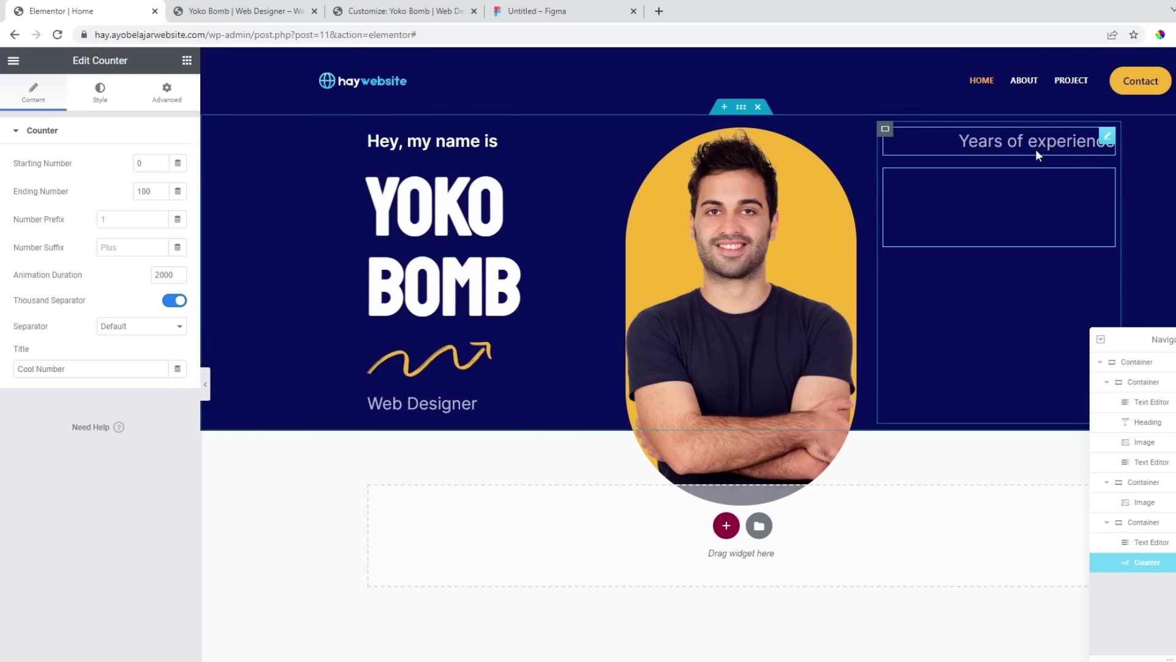
click(100, 93)
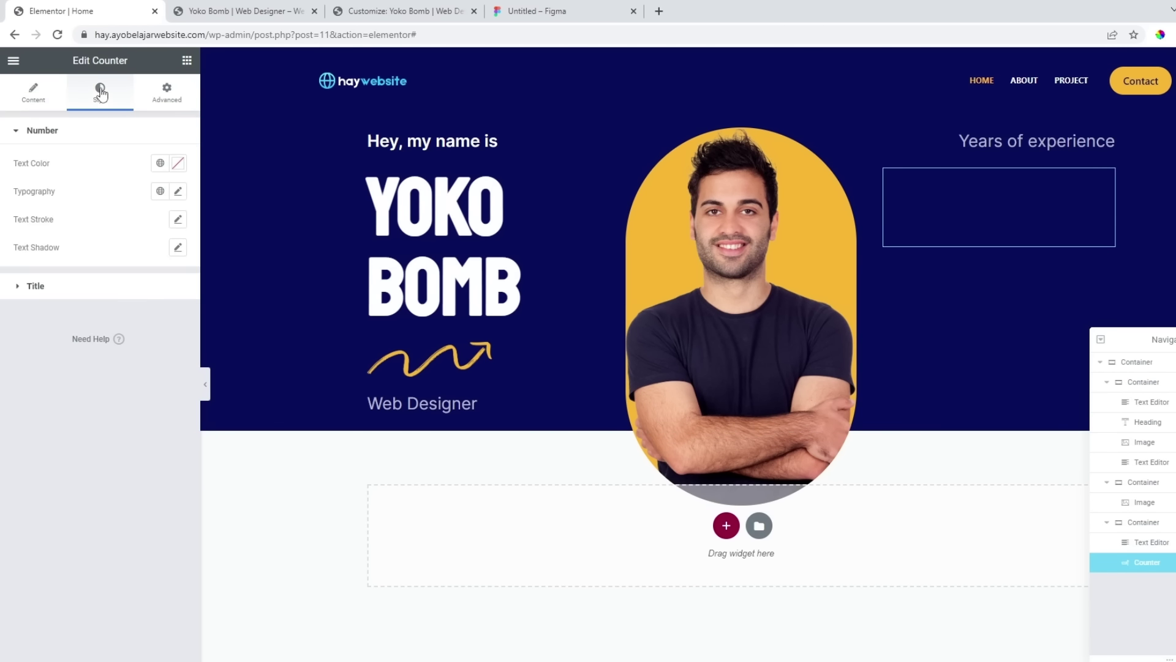
click(179, 163)
text(#FFFFFF)
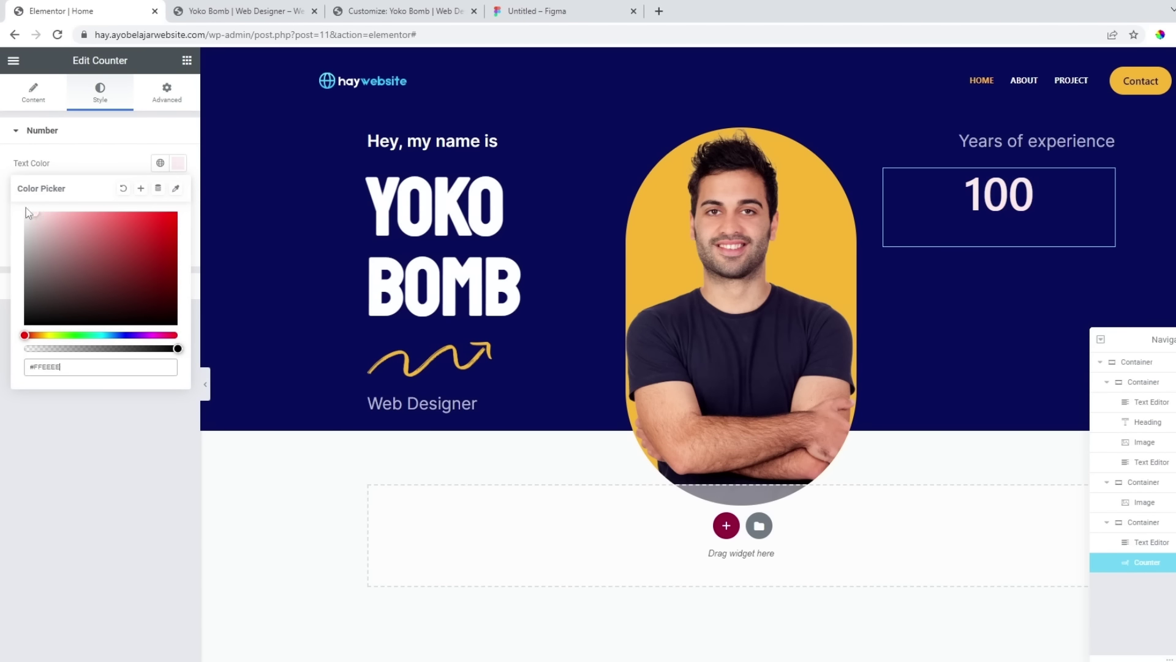
click(79, 436)
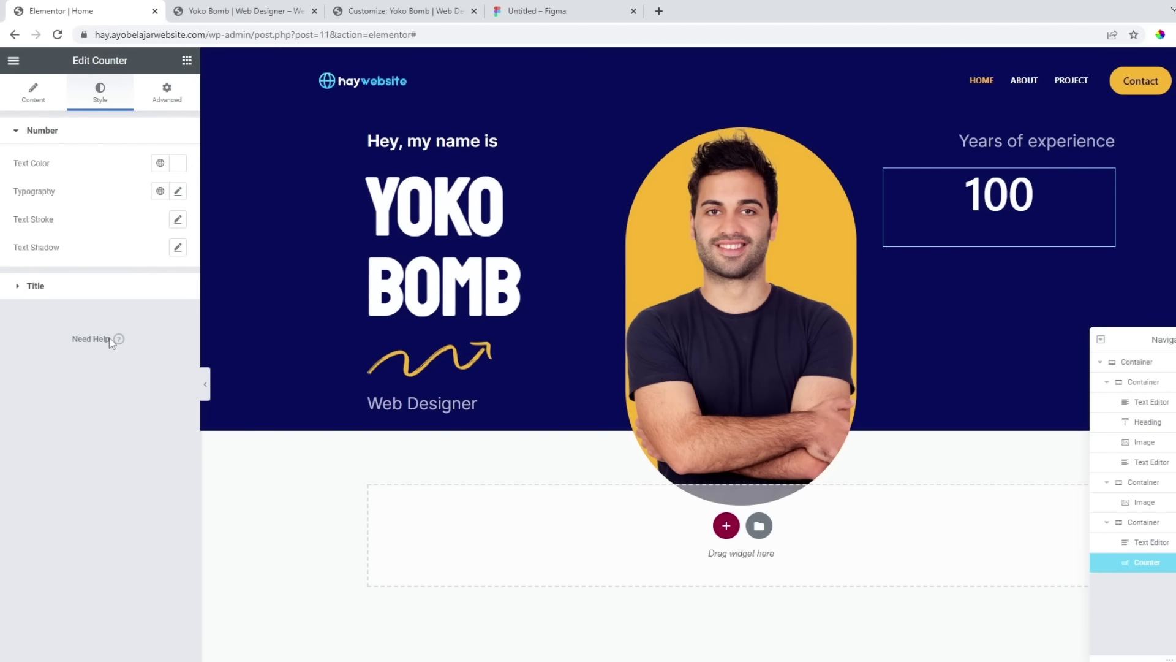
click(177, 191)
click(130, 262)
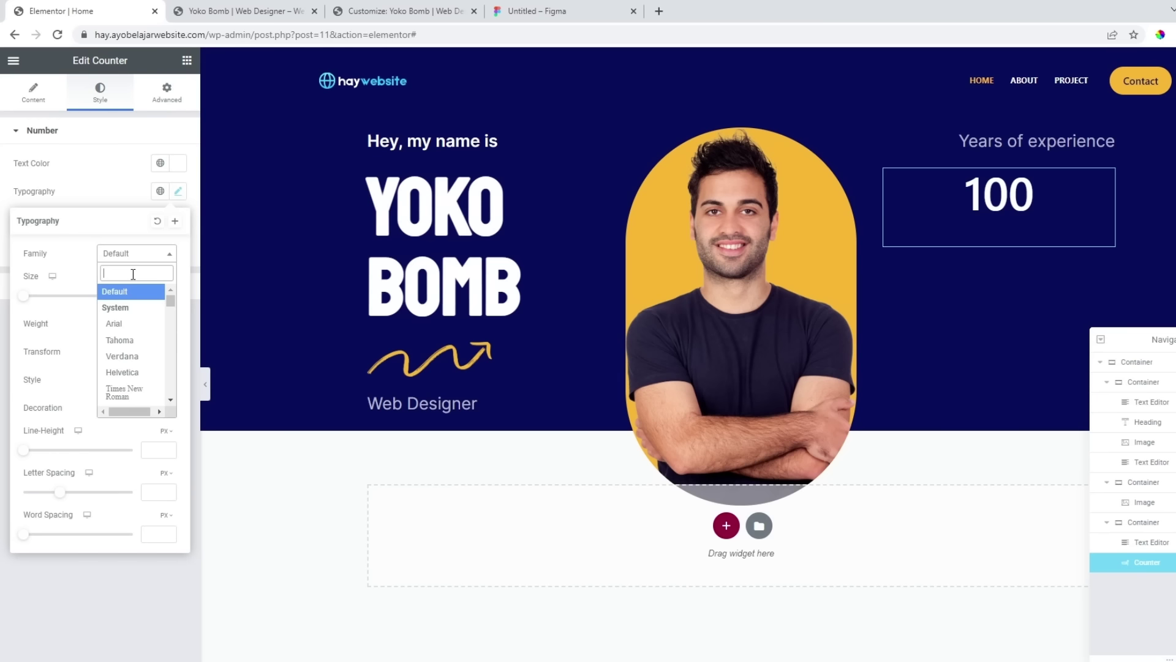
text(staa)
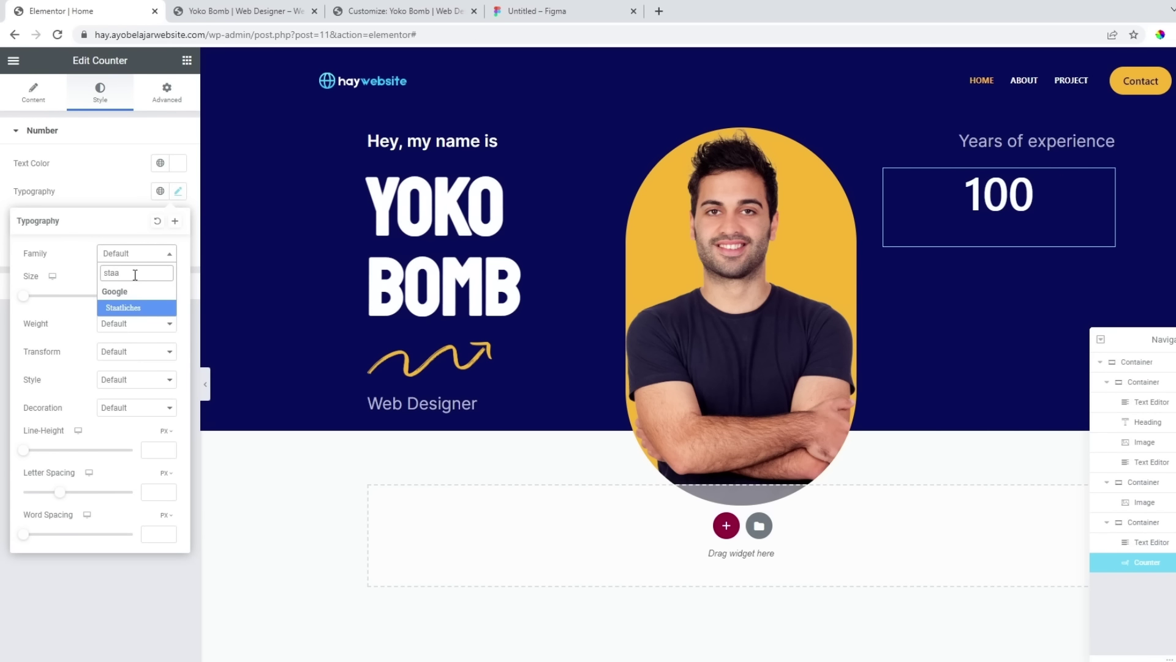
click(131, 310)
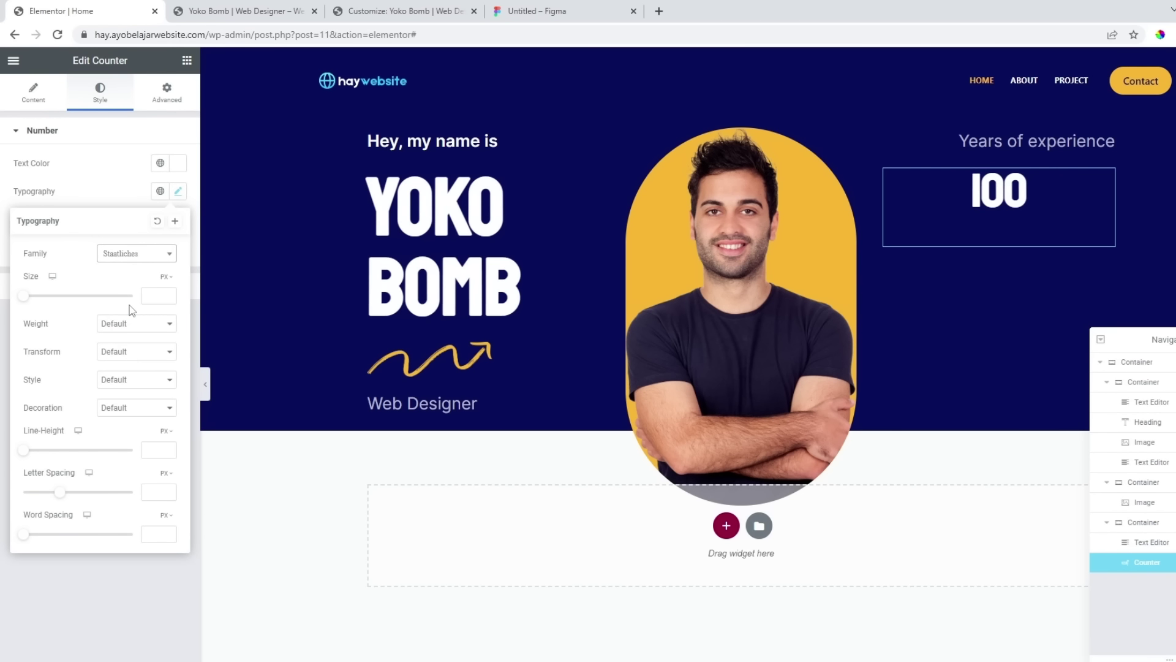
click(92, 572)
Set the counter's ending number to 5 with a + suffix and an empty prefix.
click(35, 98)
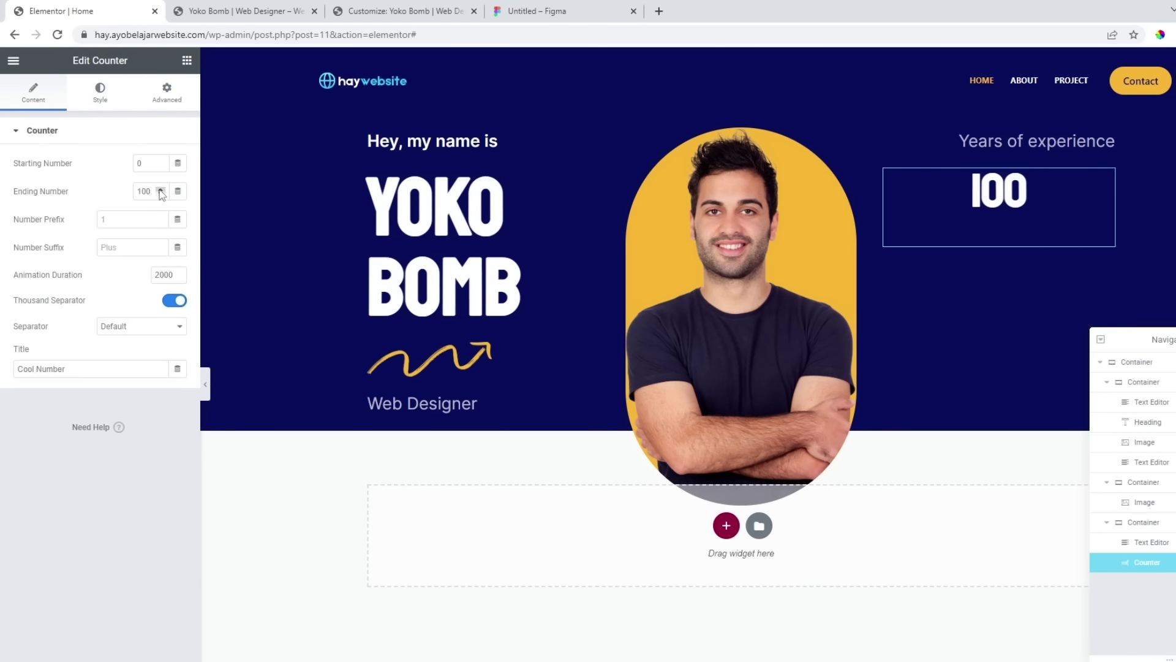
drag(153, 191, 119, 195)
text(5)
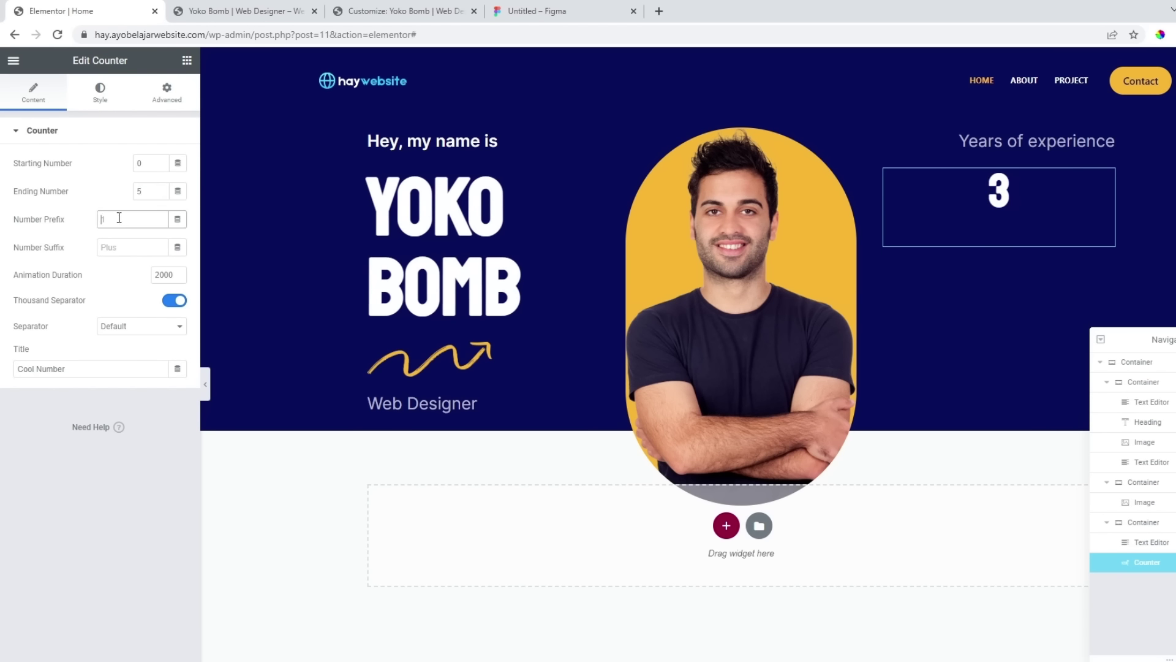
click(119, 217)
text(+)
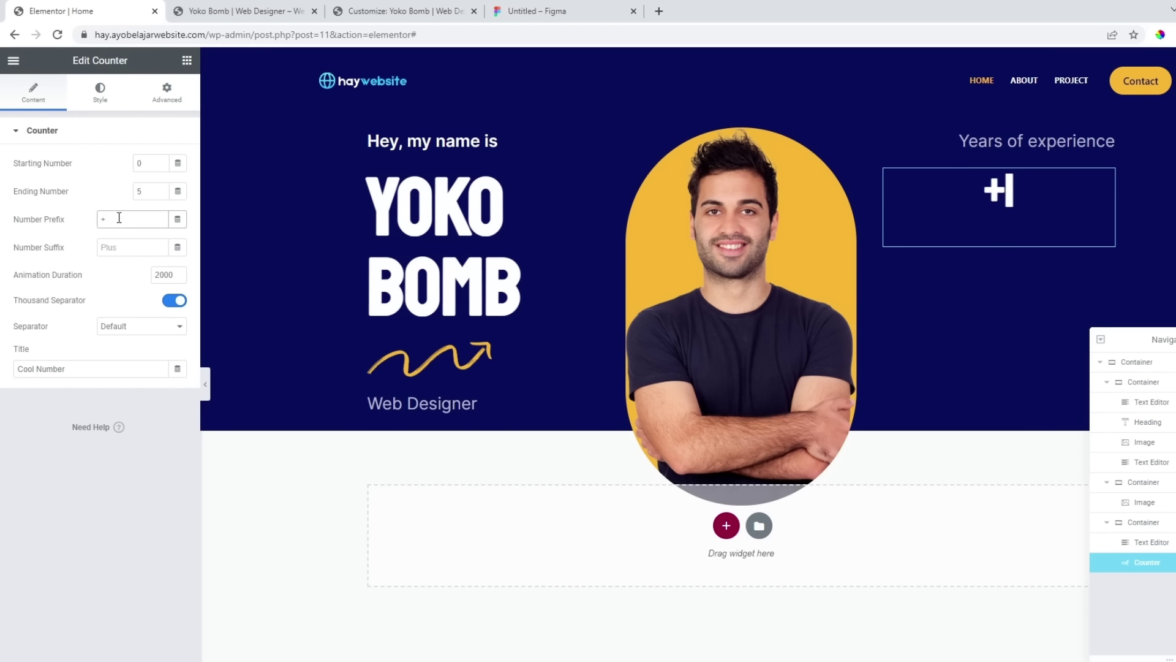
drag(130, 219, 84, 221)
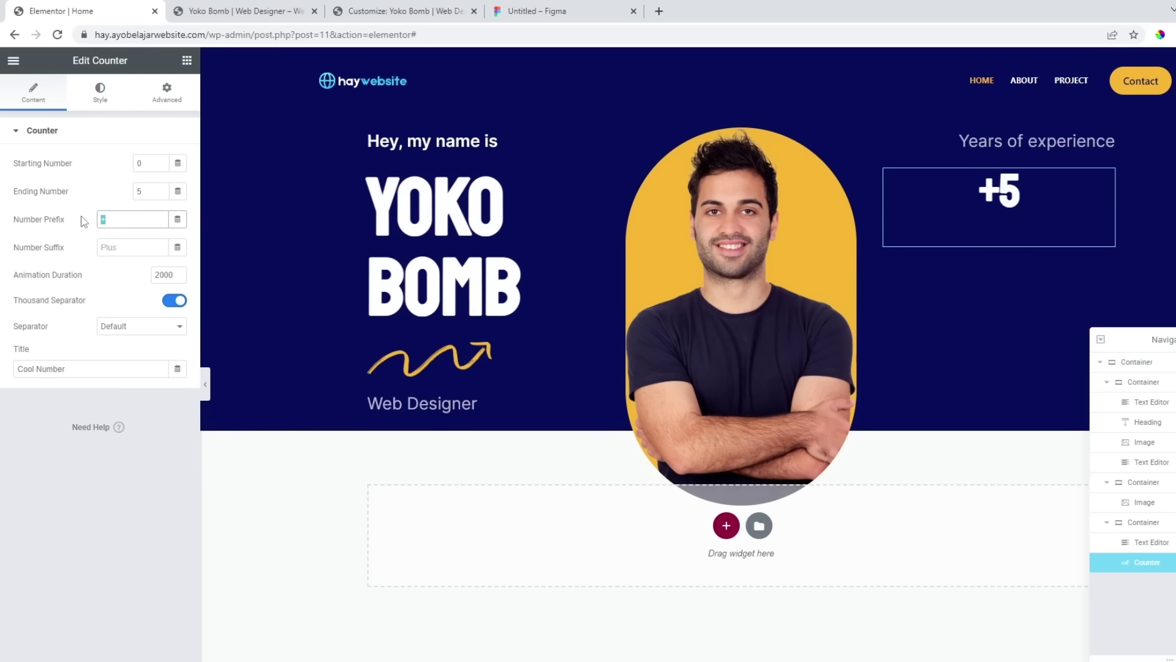
key(BackSpace)
click(149, 253)
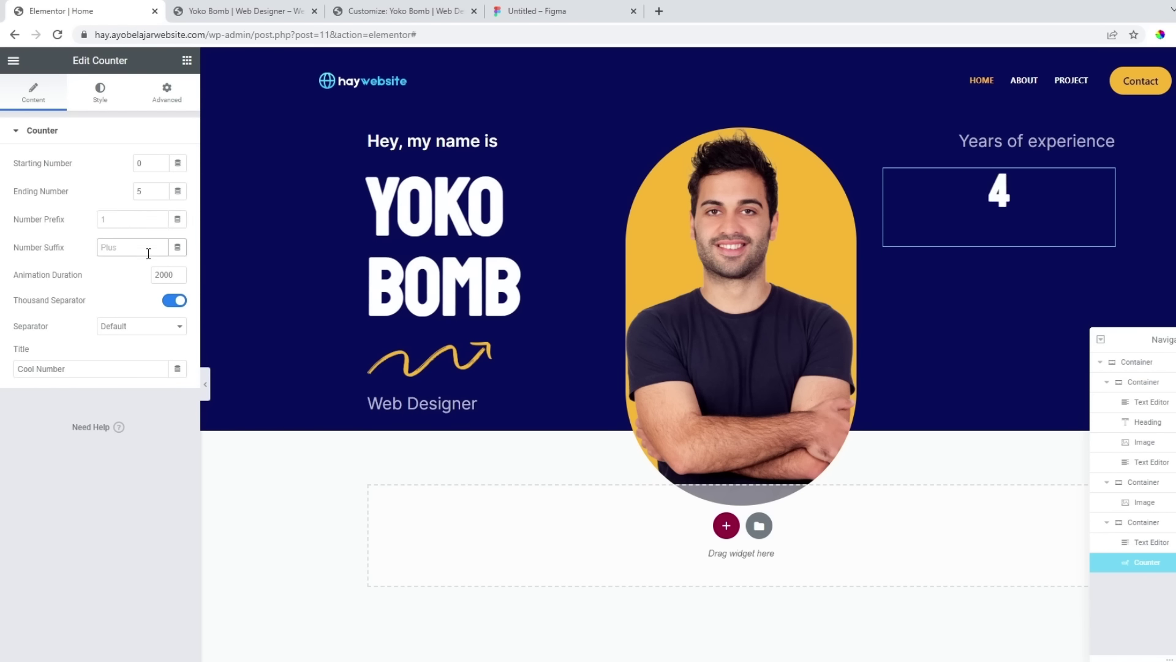
text(+)
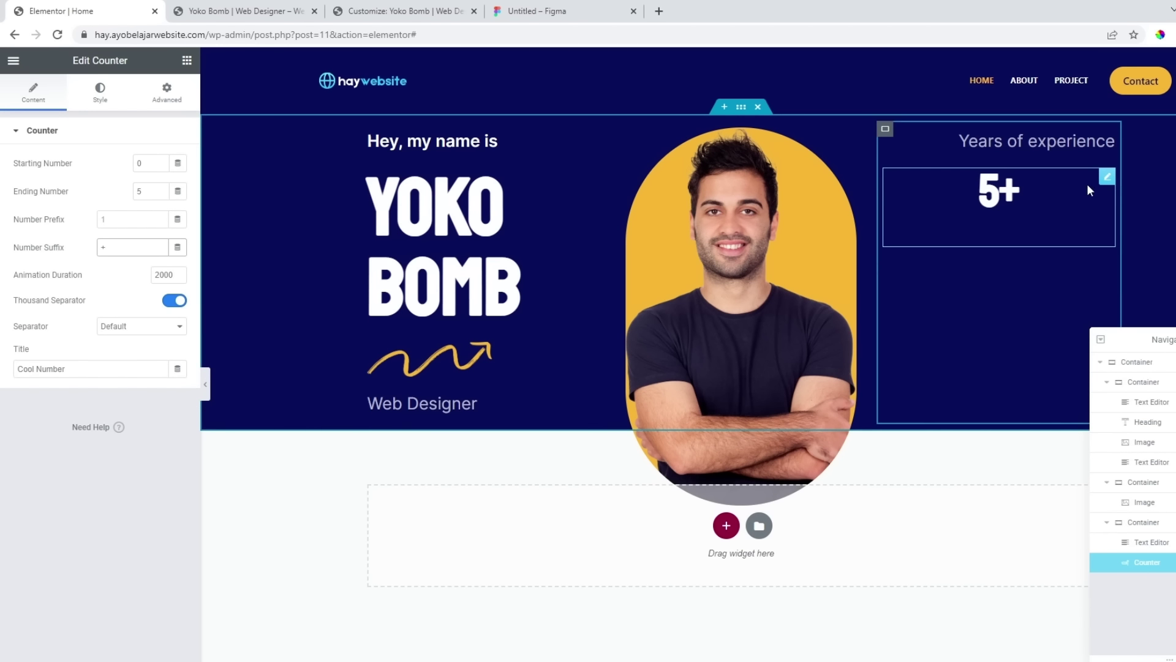
Align the counter to the right end of its column and reduce its number's line height.
click(105, 104)
click(69, 282)
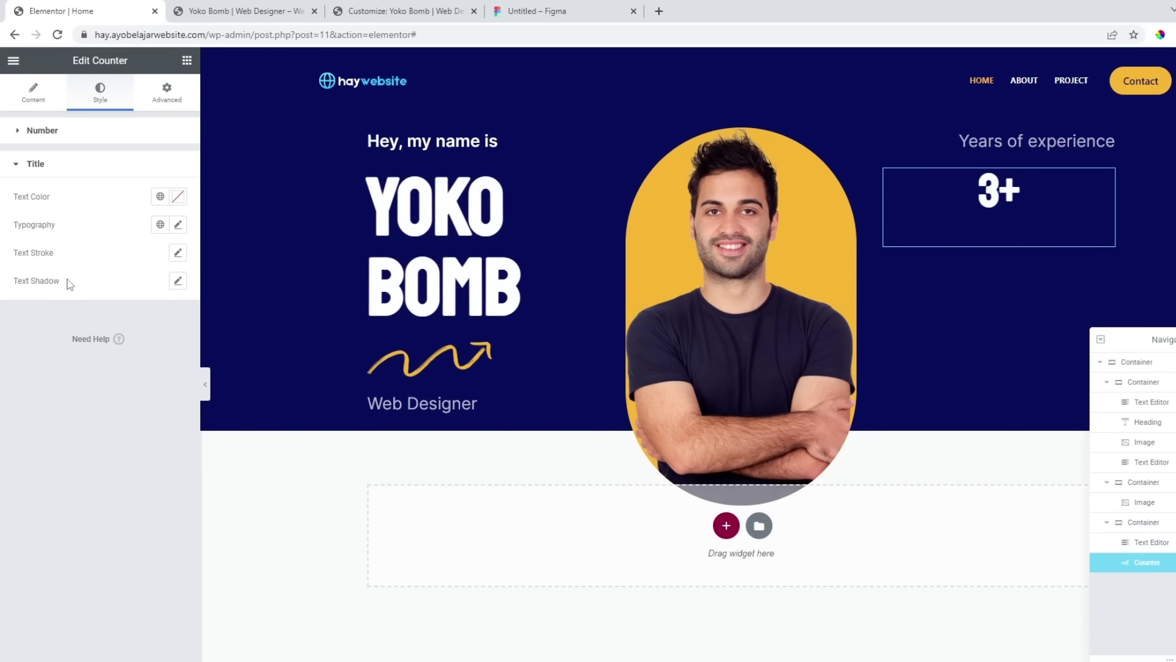
click(167, 92)
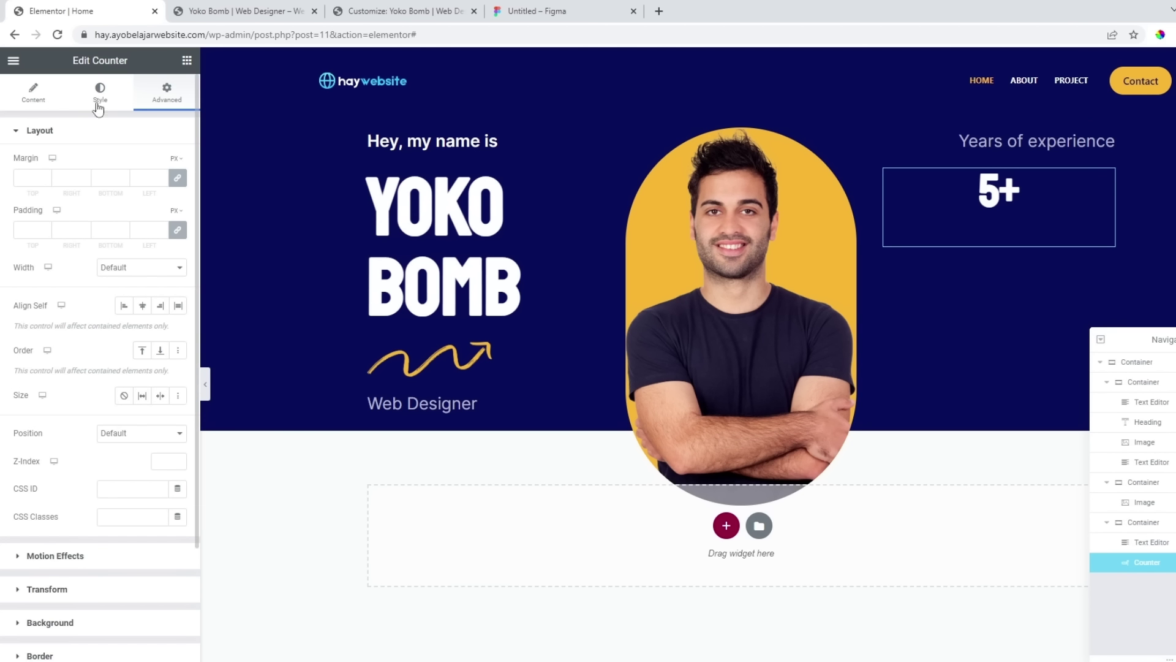
click(161, 306)
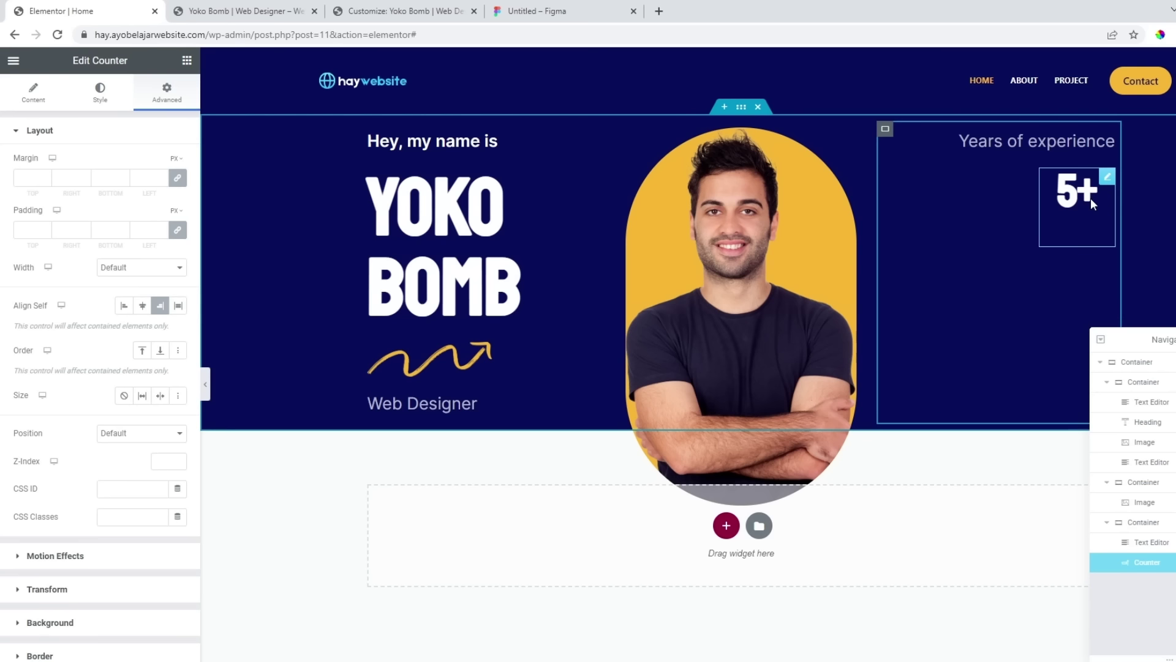
click(99, 95)
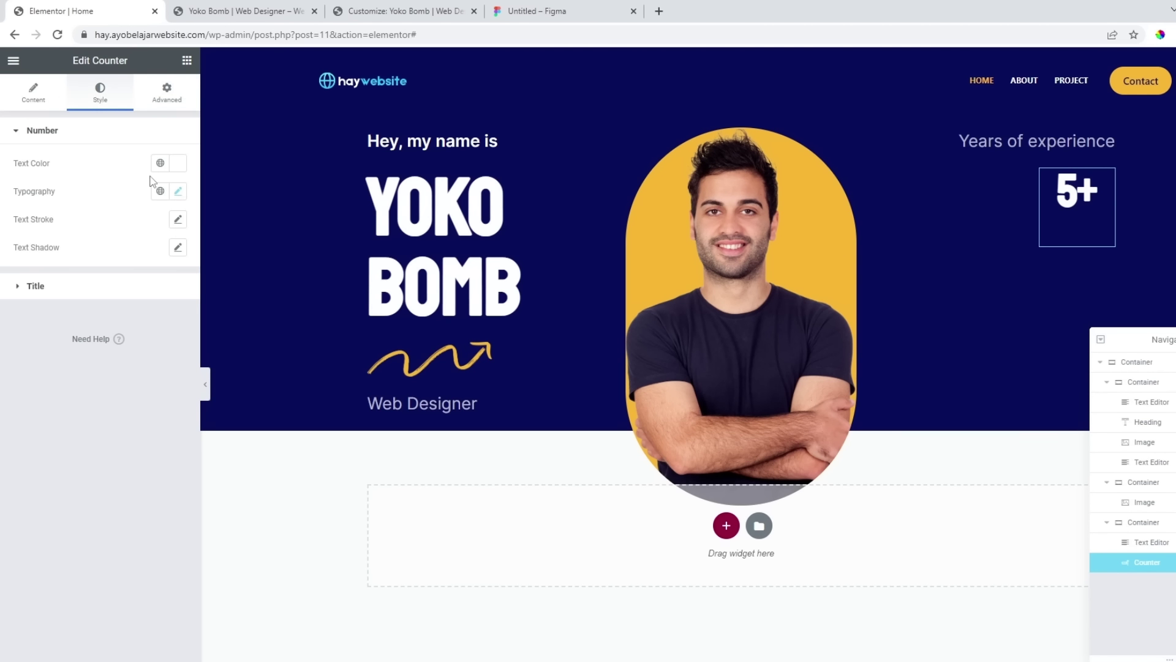
click(178, 192)
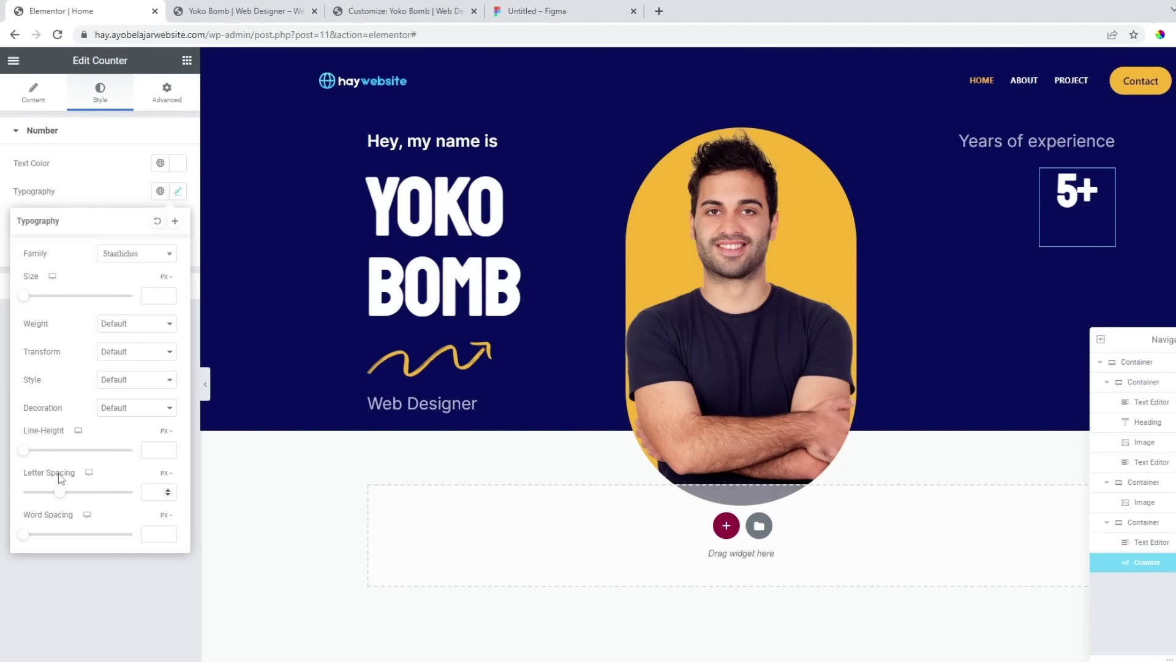
drag(27, 457, 82, 464)
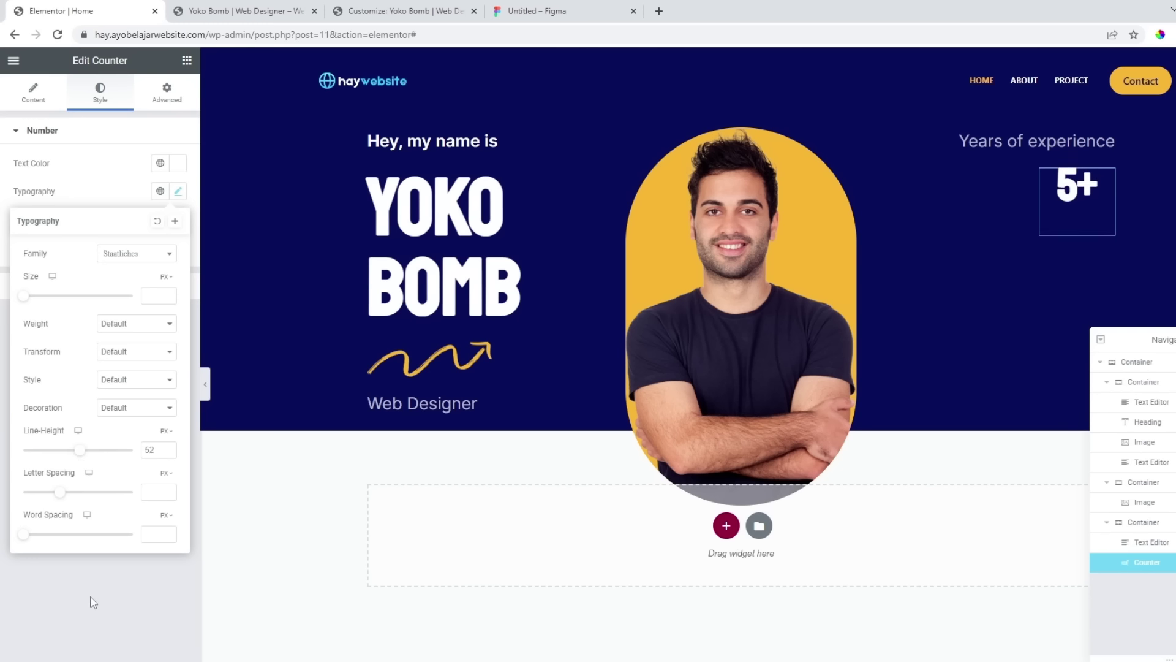
click(94, 632)
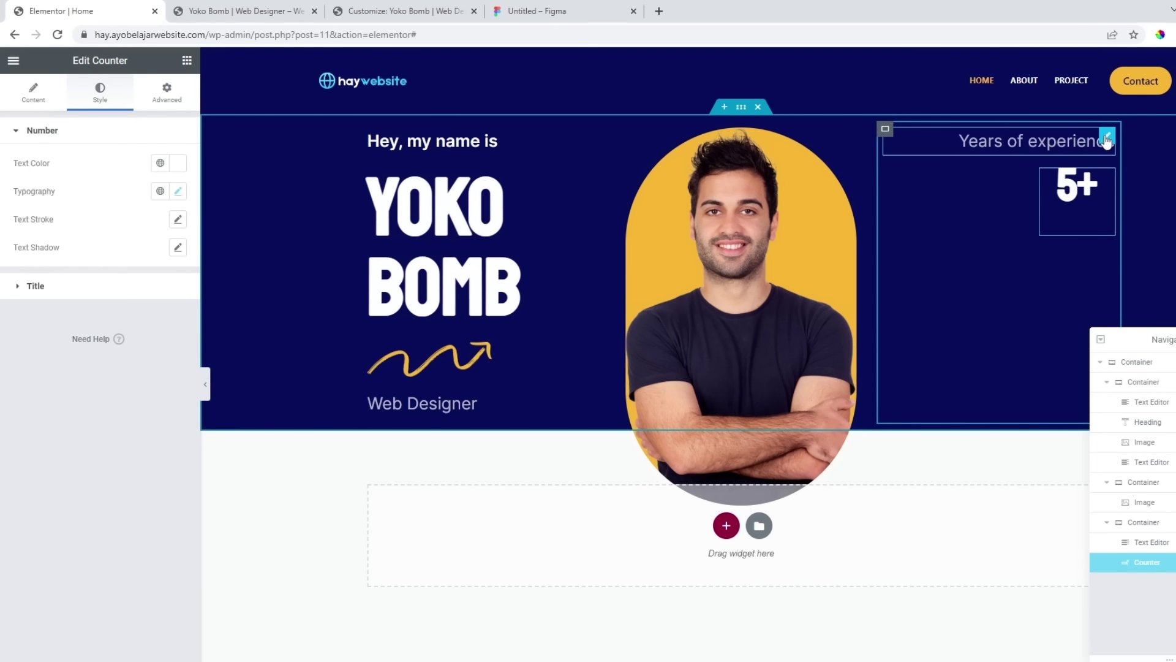
Duplicate the 'Years of experience' label below the 5+ counter and change it to 'Projects done'.
right_click(1106, 142)
click(1133, 163)
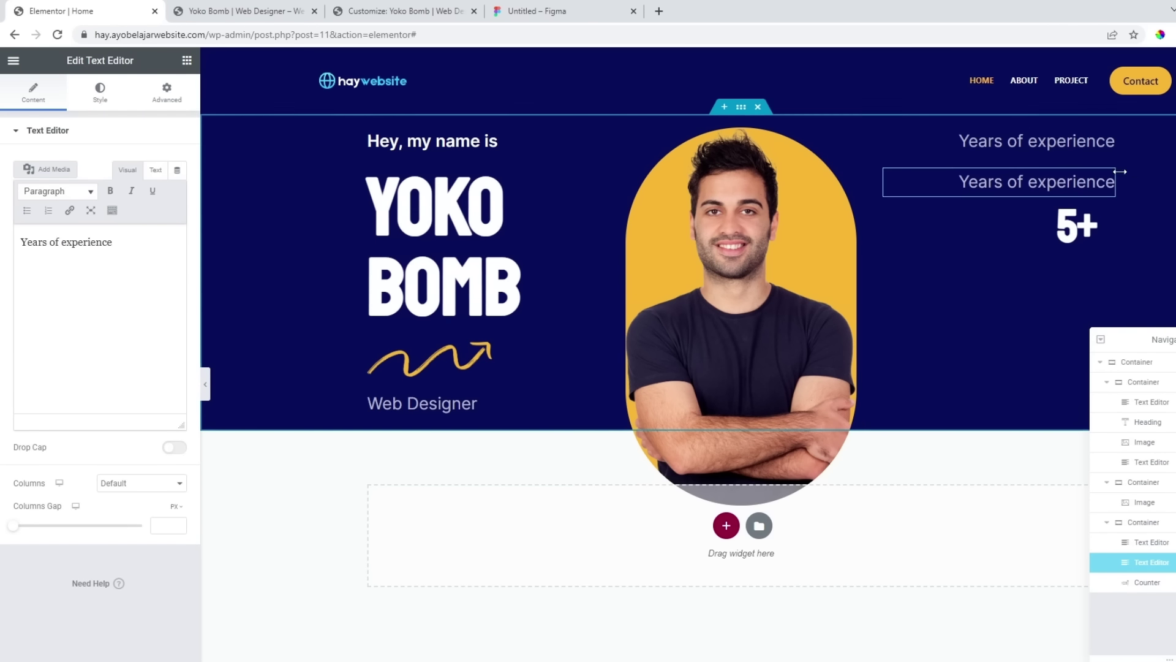
drag(1106, 176, 1067, 250)
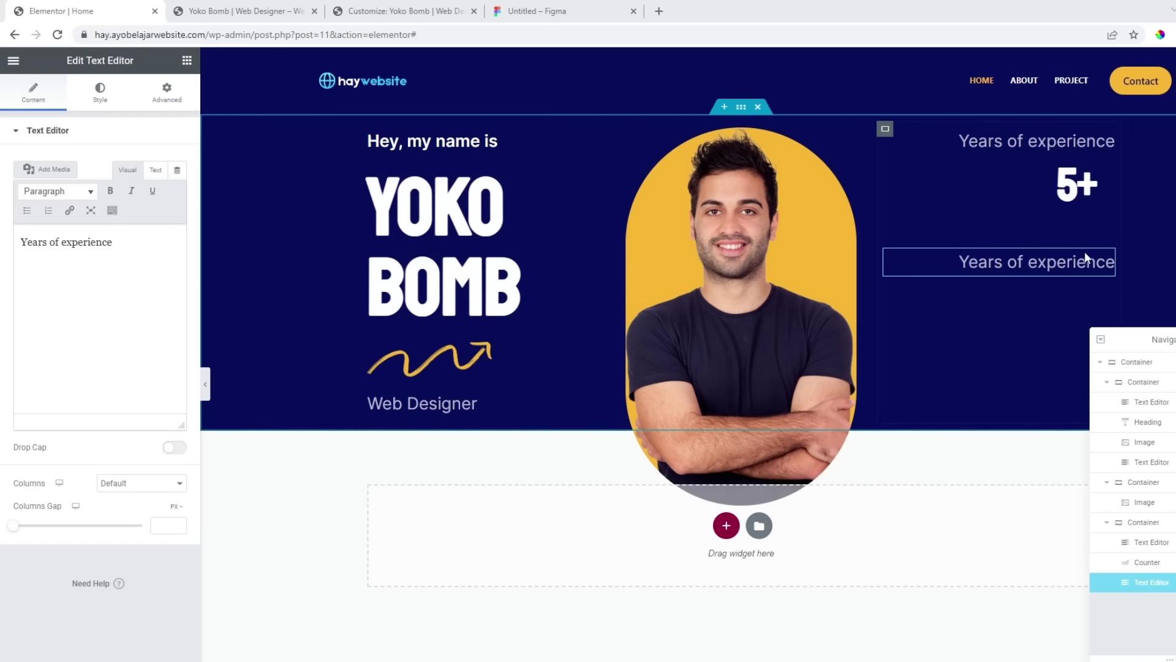
click(142, 244)
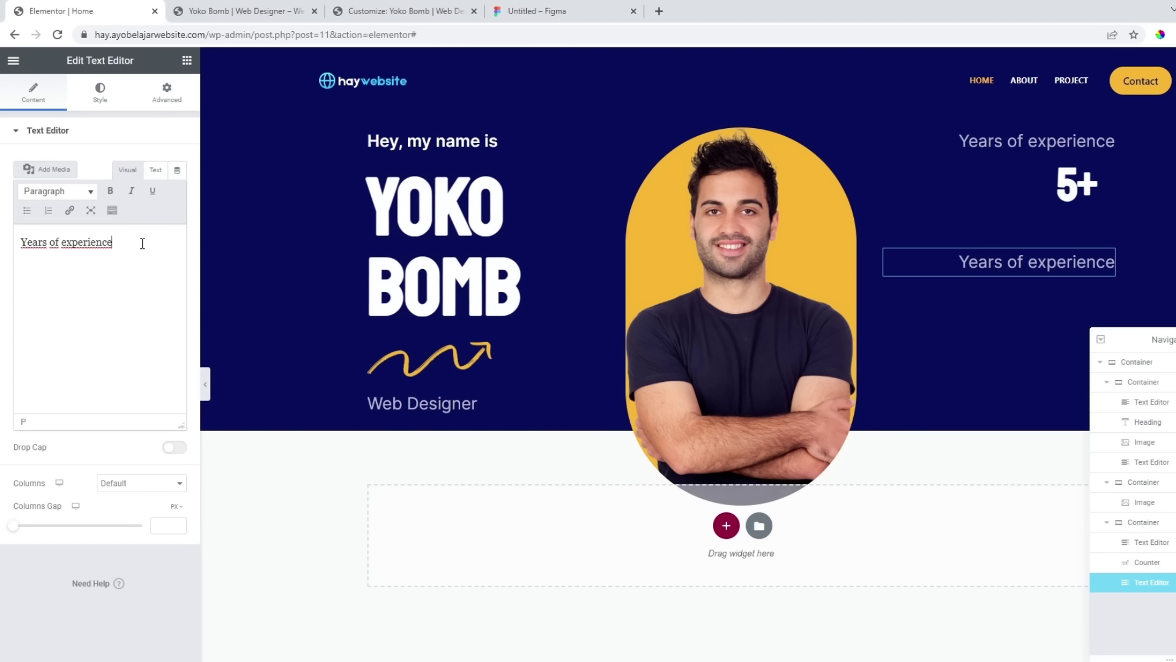
key(ctrl+a)
text(Projects done)
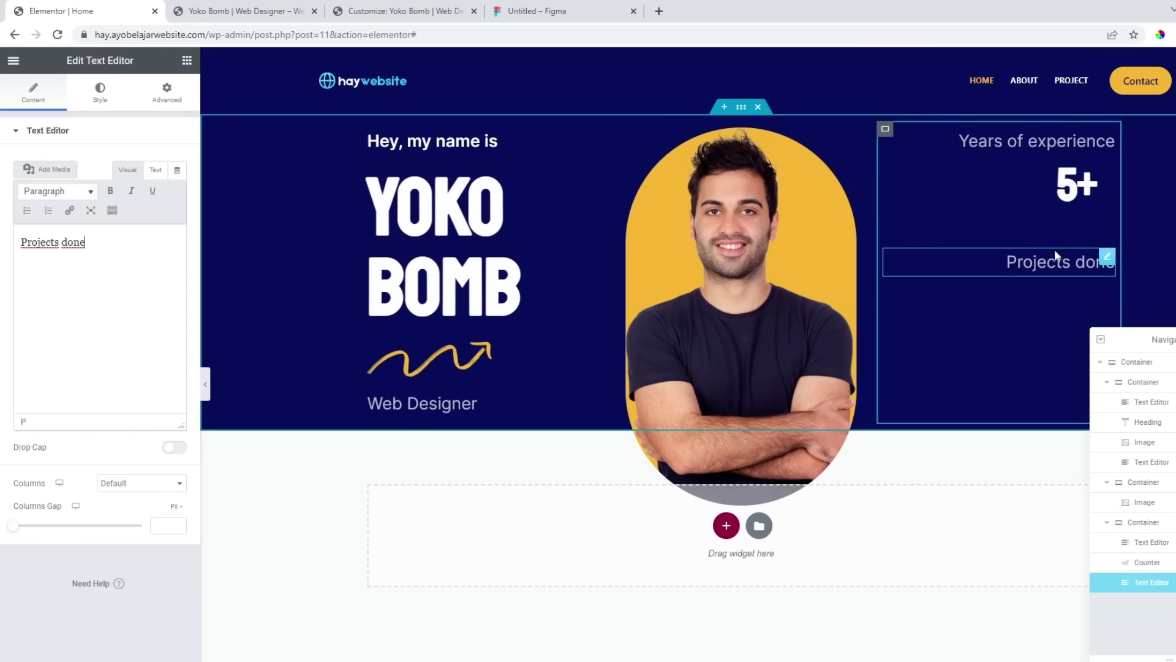
click(207, 385)
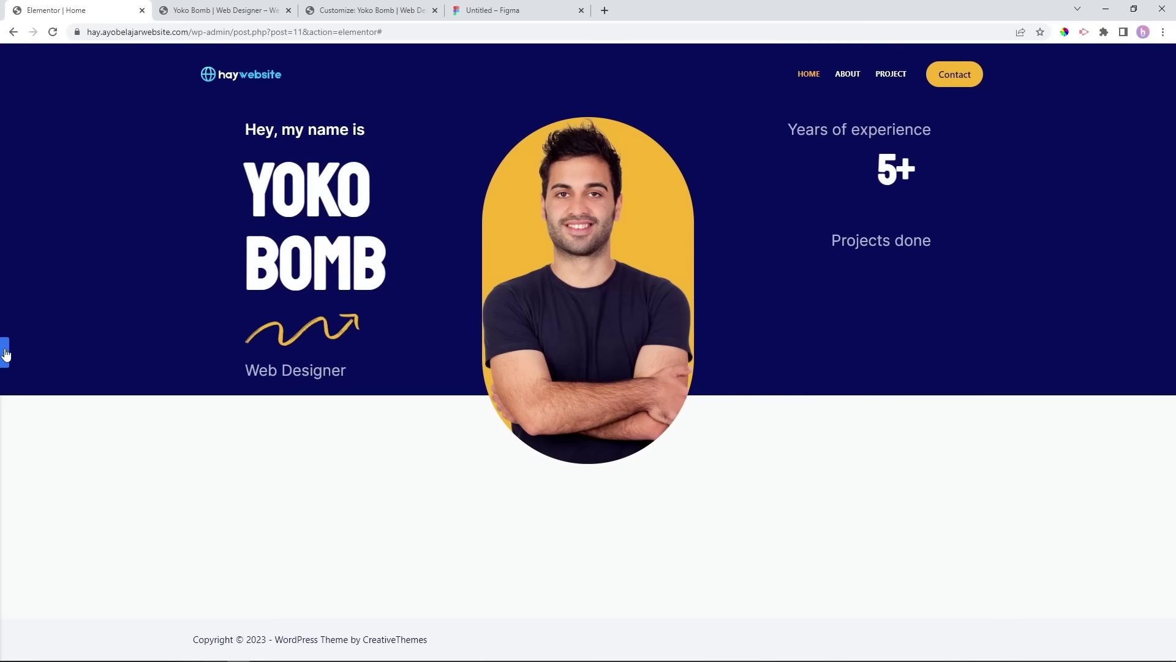
click(5, 353)
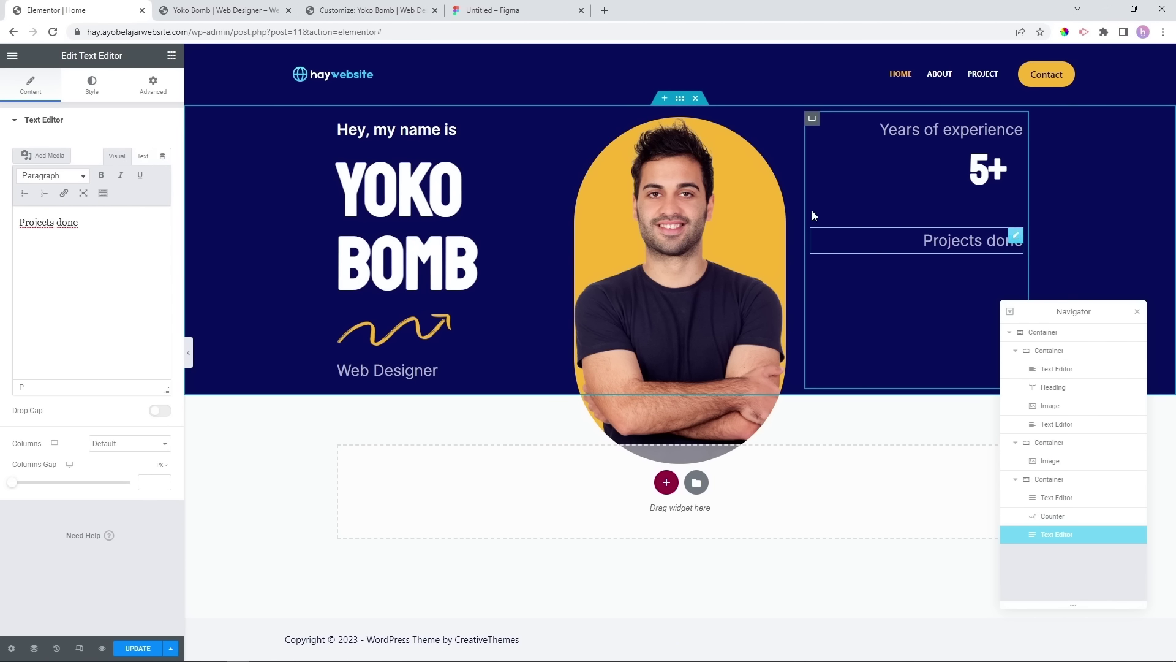
Try a top margin on the Projects done label with unlinked sides, then reset it to 0.
click(154, 84)
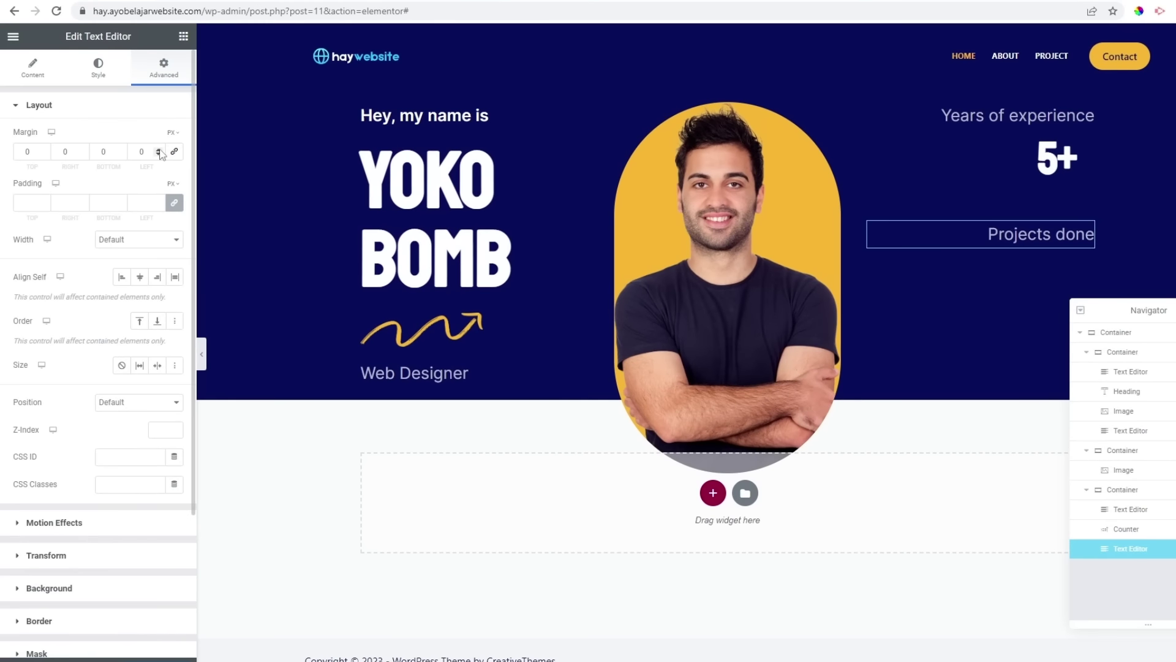
click(164, 163)
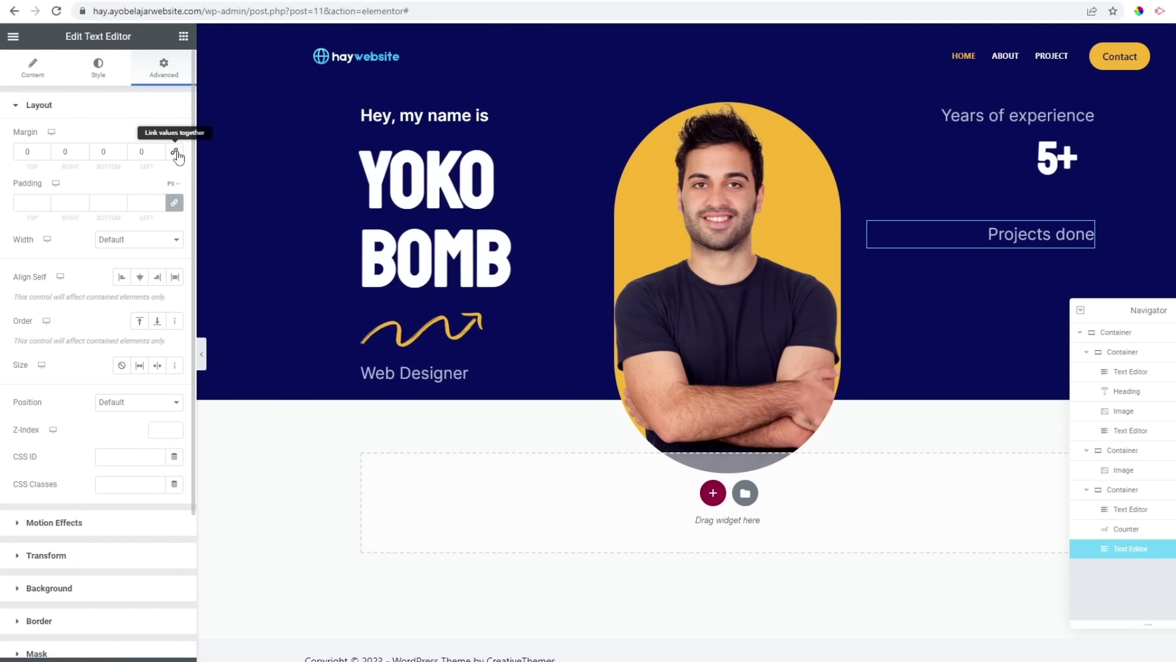
click(43, 149)
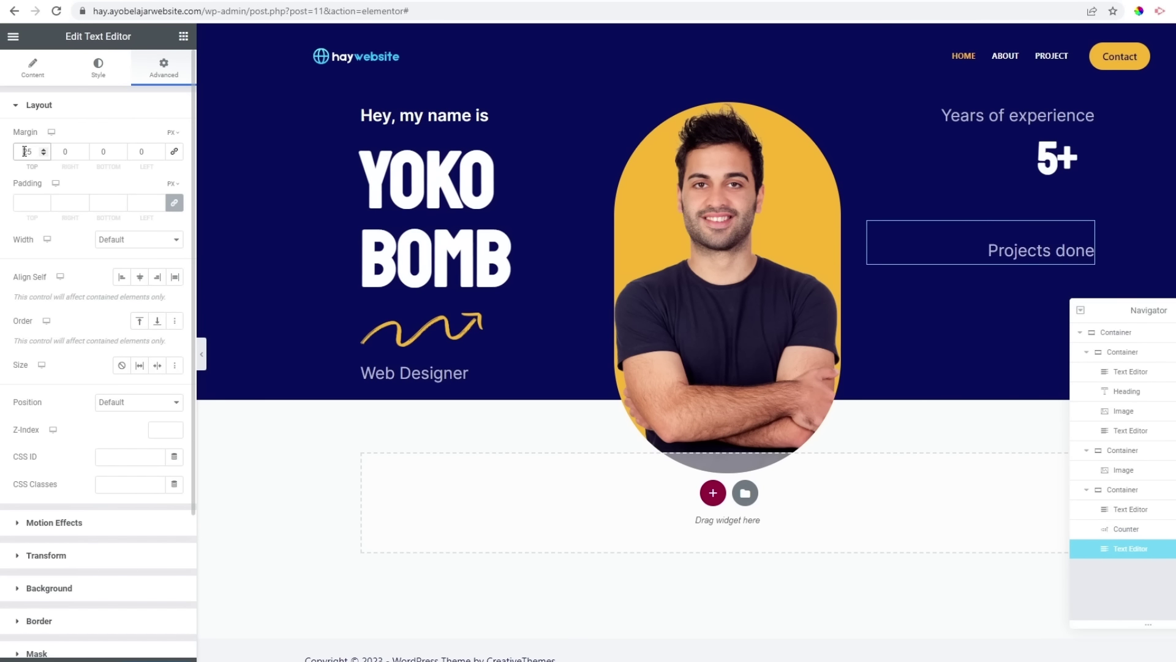
click(24, 151)
text(-)
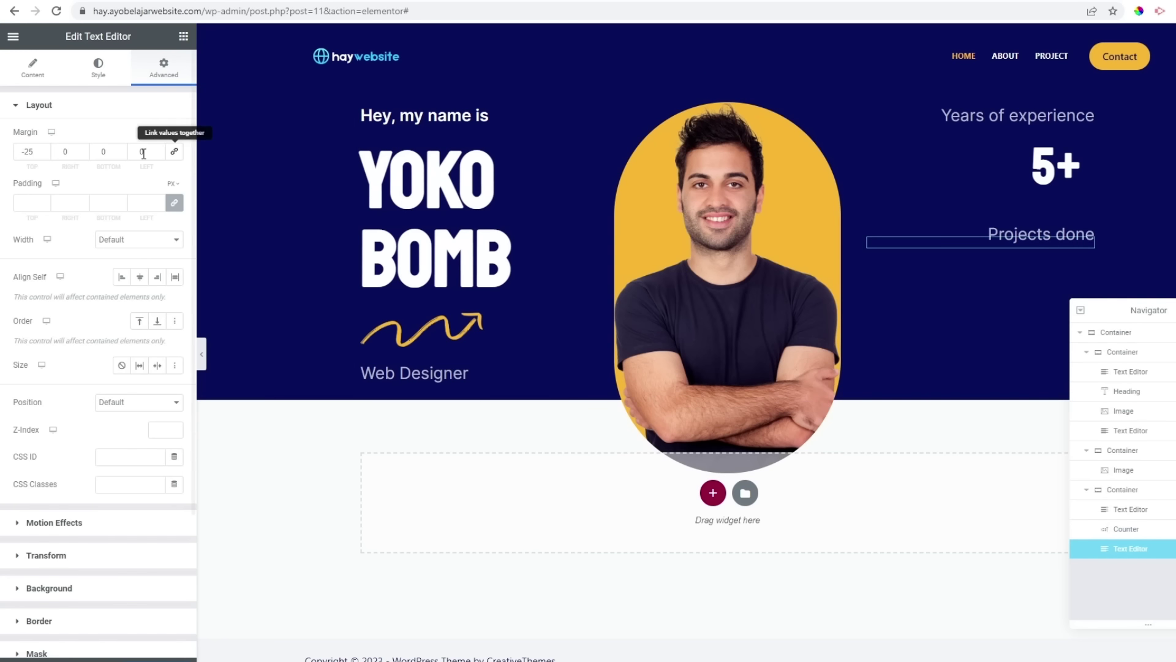
drag(33, 155, 6, 158)
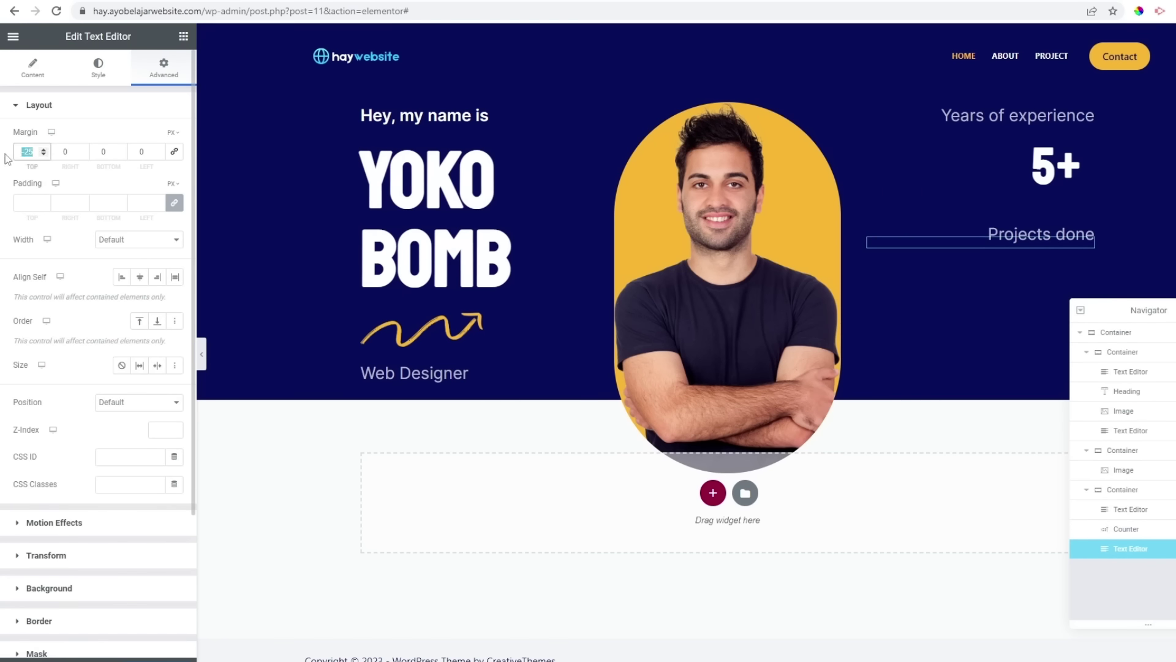
text(0)
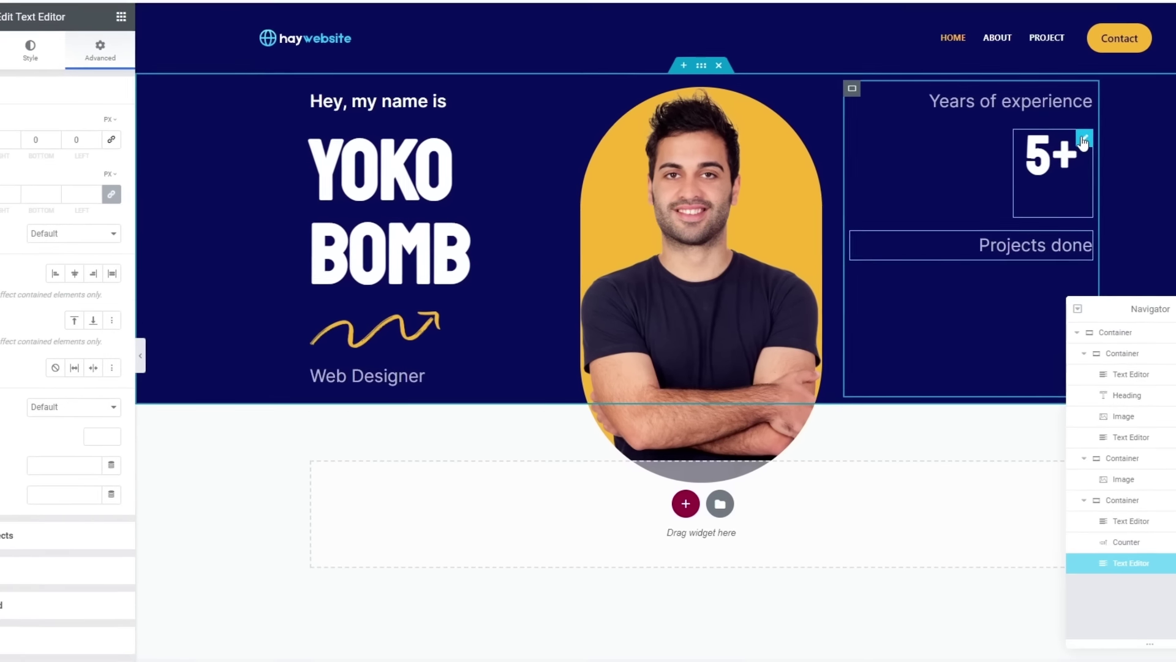
Tighten the 5+ counter's number line height to 32 px and preview the result.
click(1080, 126)
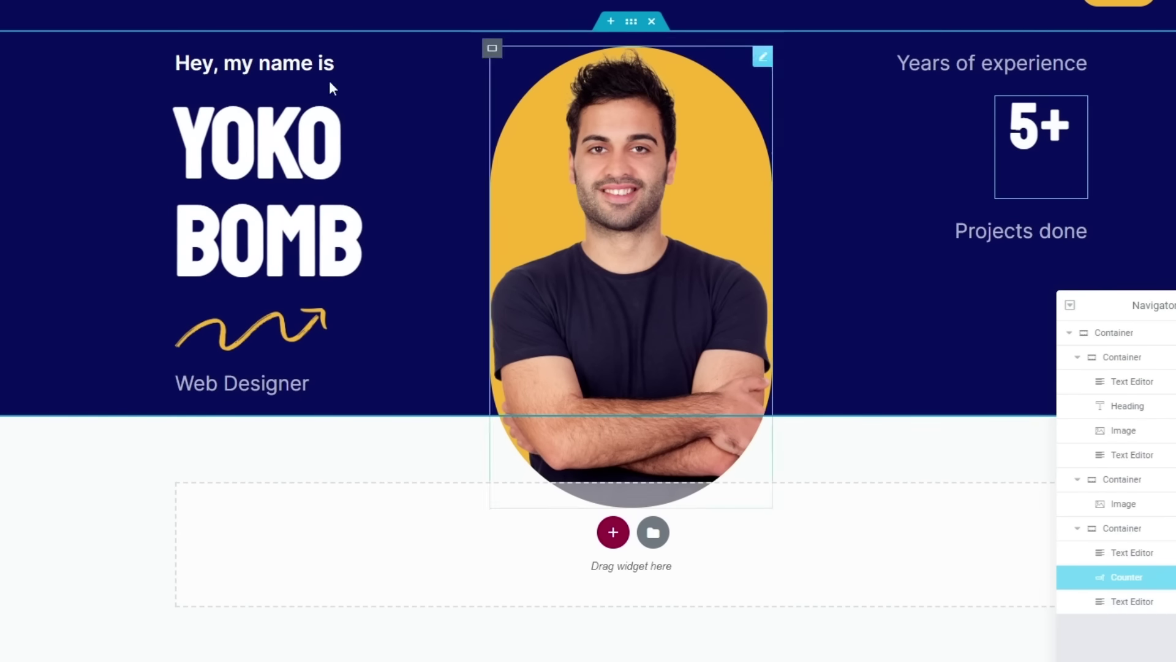
click(180, 176)
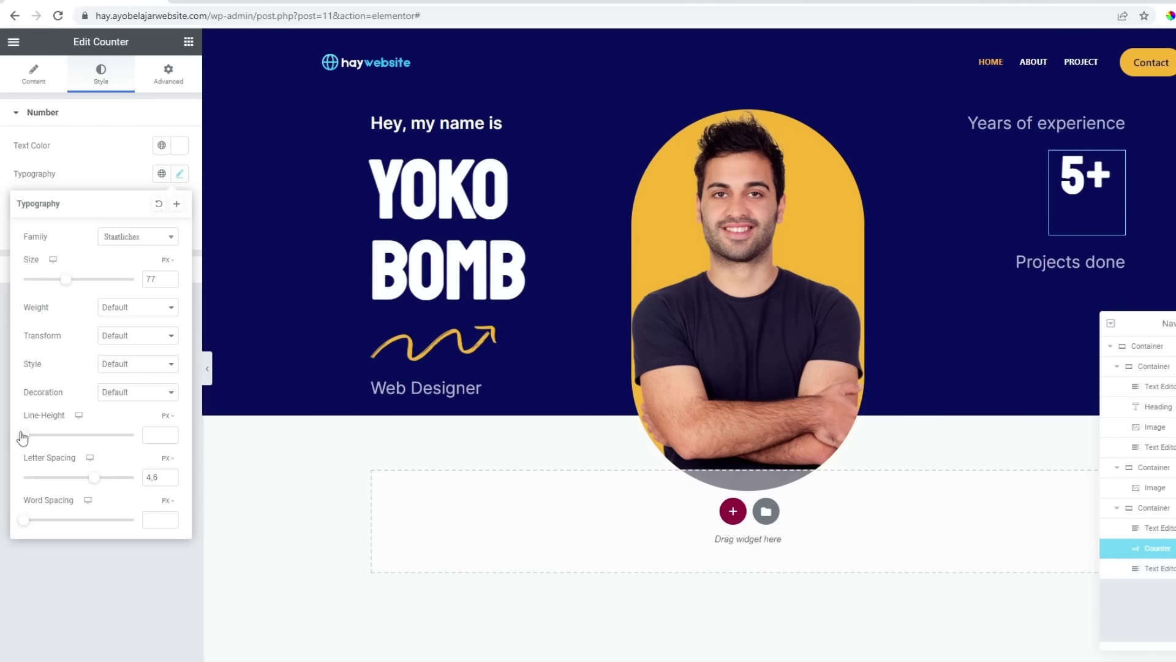
drag(25, 438, 59, 441)
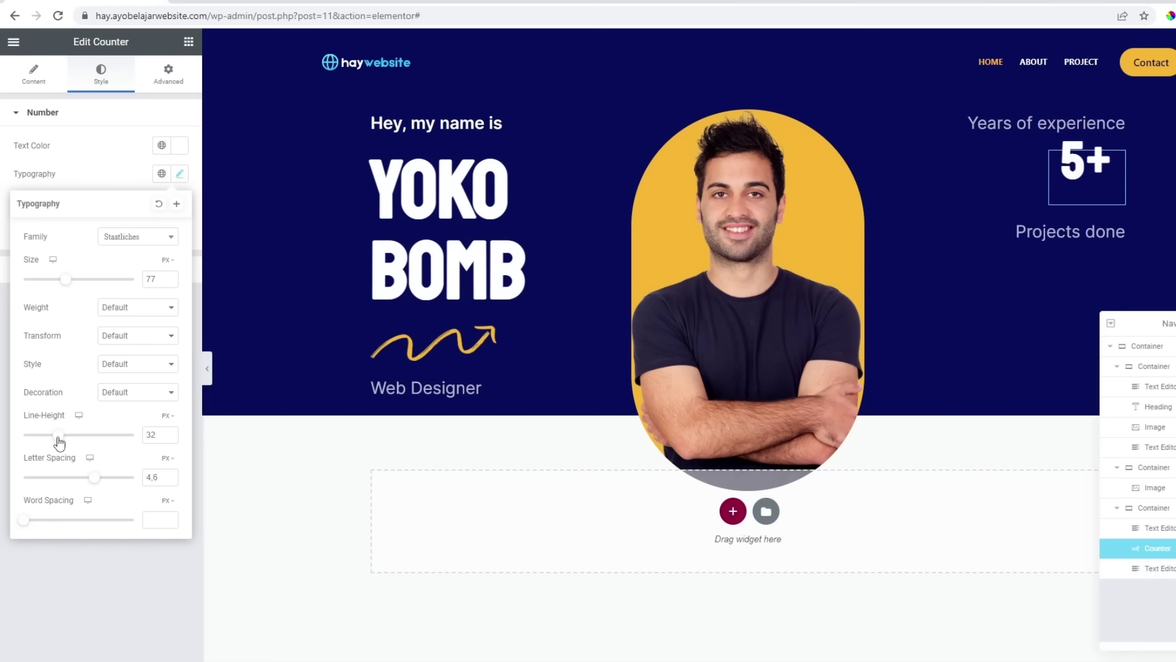
click(208, 368)
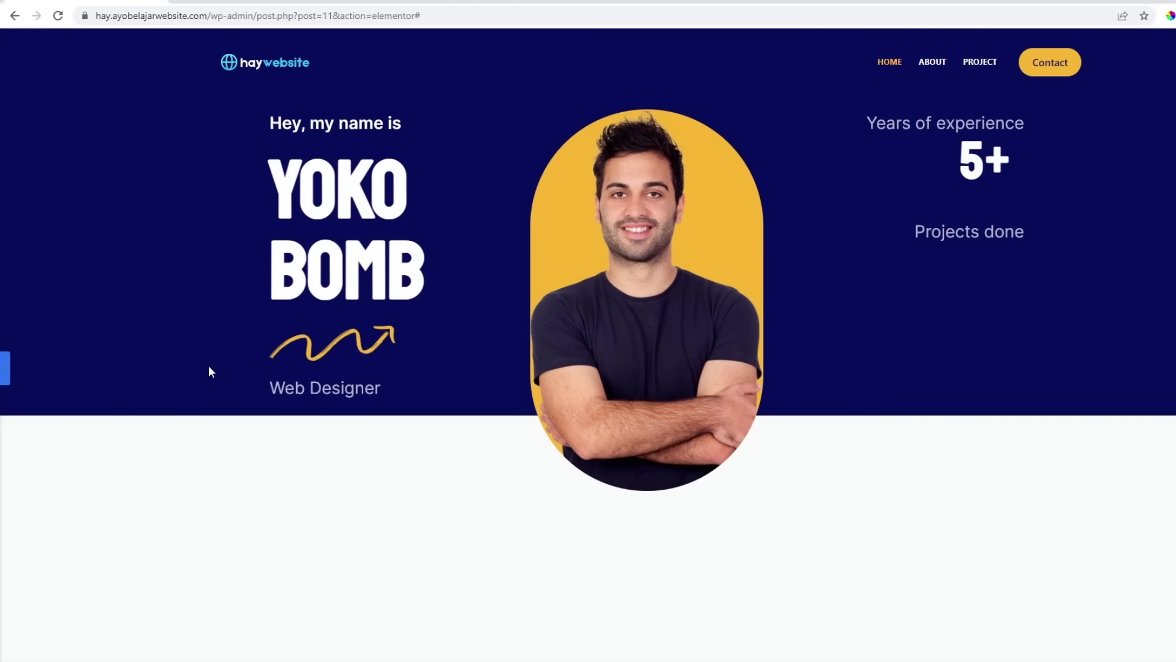
click(5, 371)
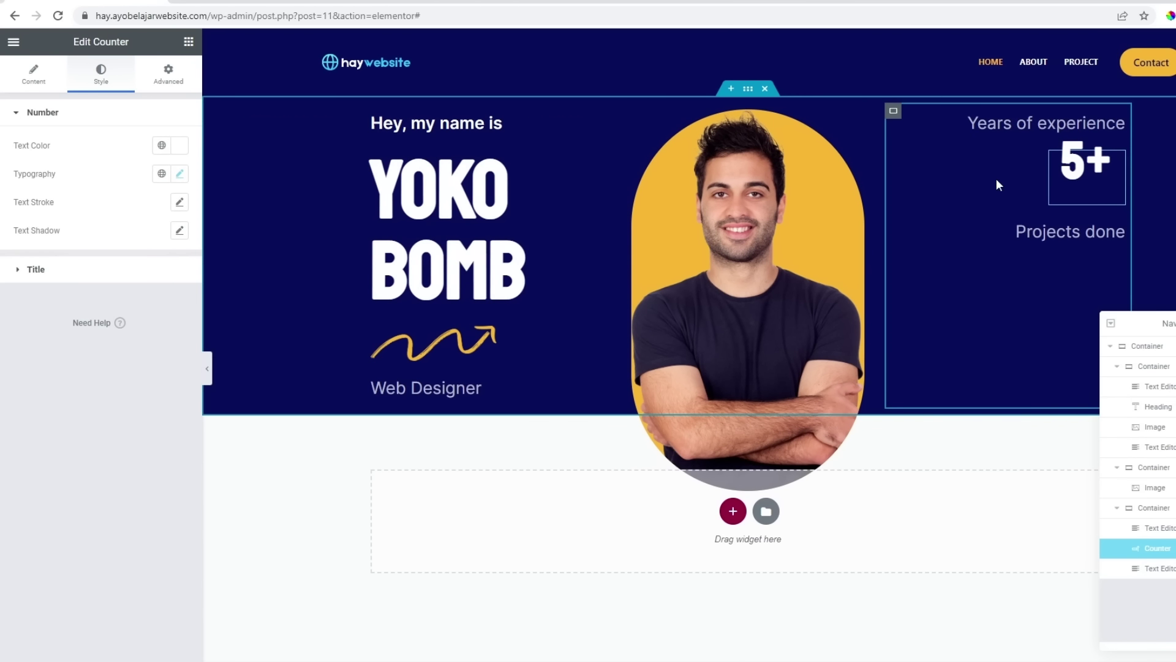
Duplicate the 5+ counter below 'Projects done', set its ending number to 398, and remove the + suffix.
right_click(1117, 160)
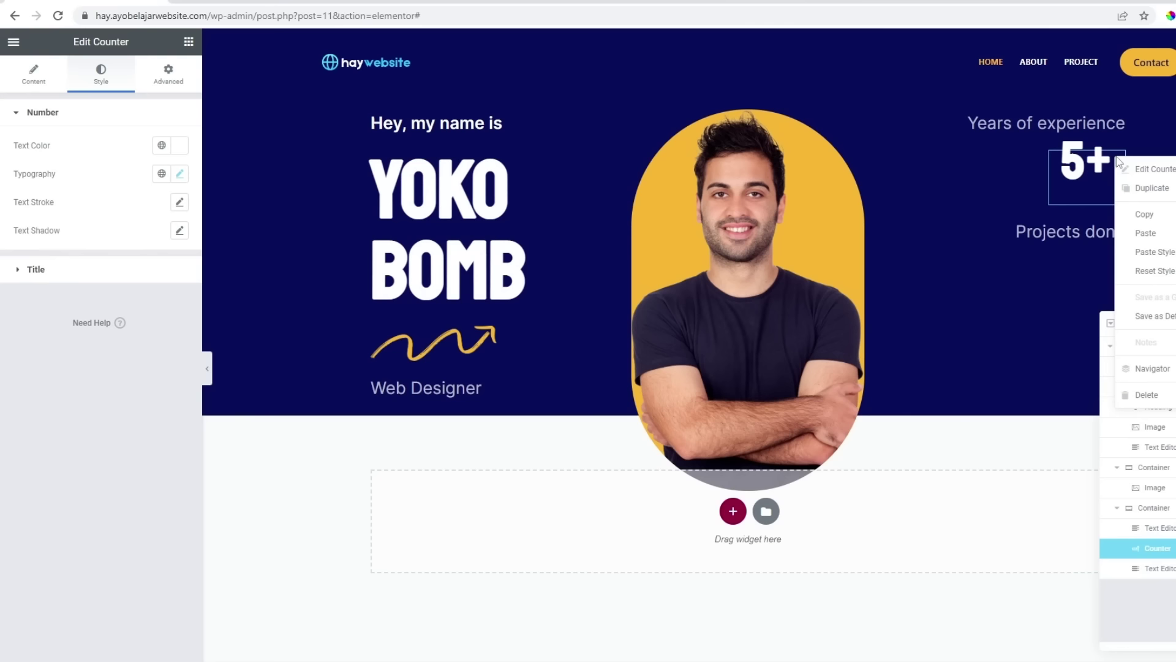
click(1153, 187)
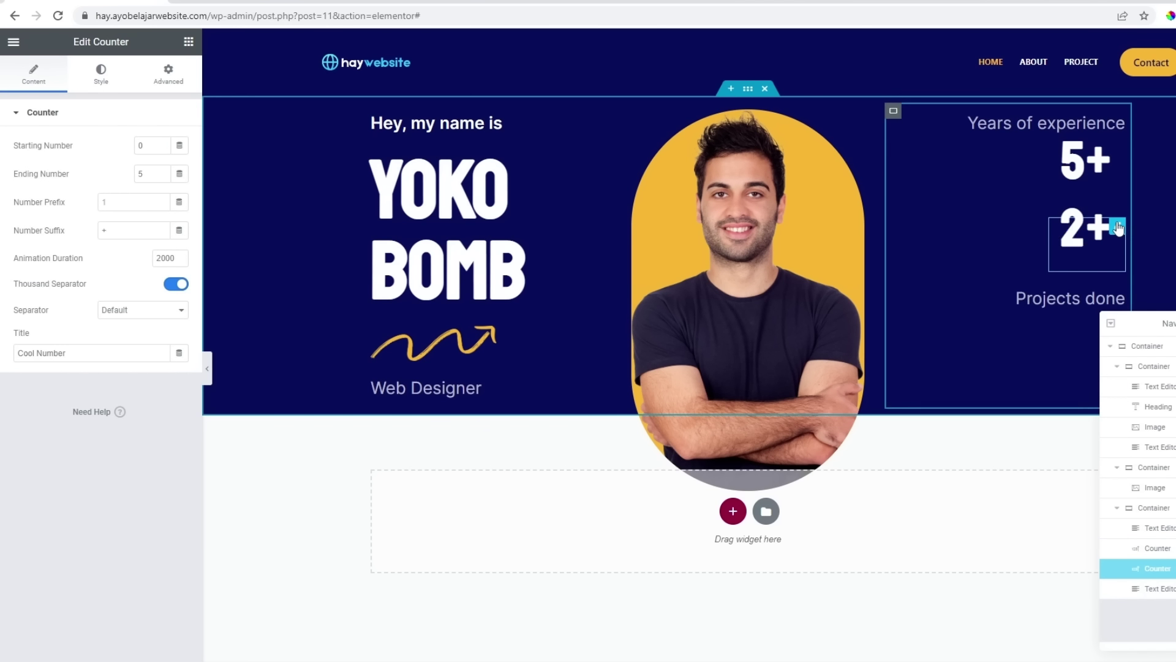
drag(1116, 233, 1083, 302)
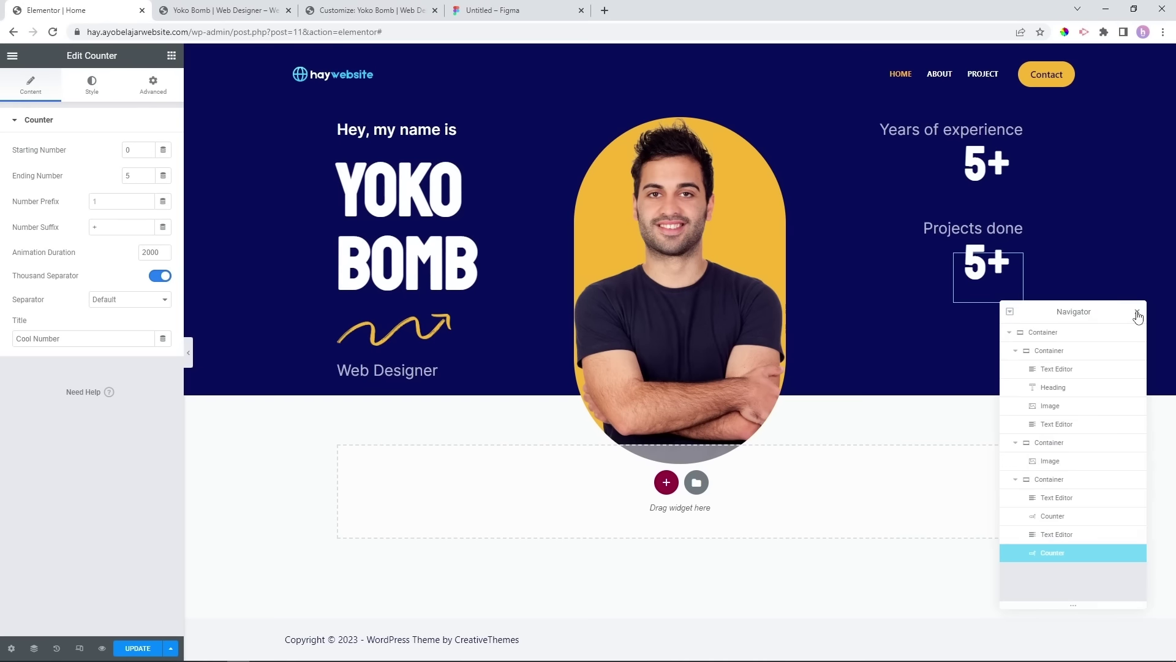
click(1171, 315)
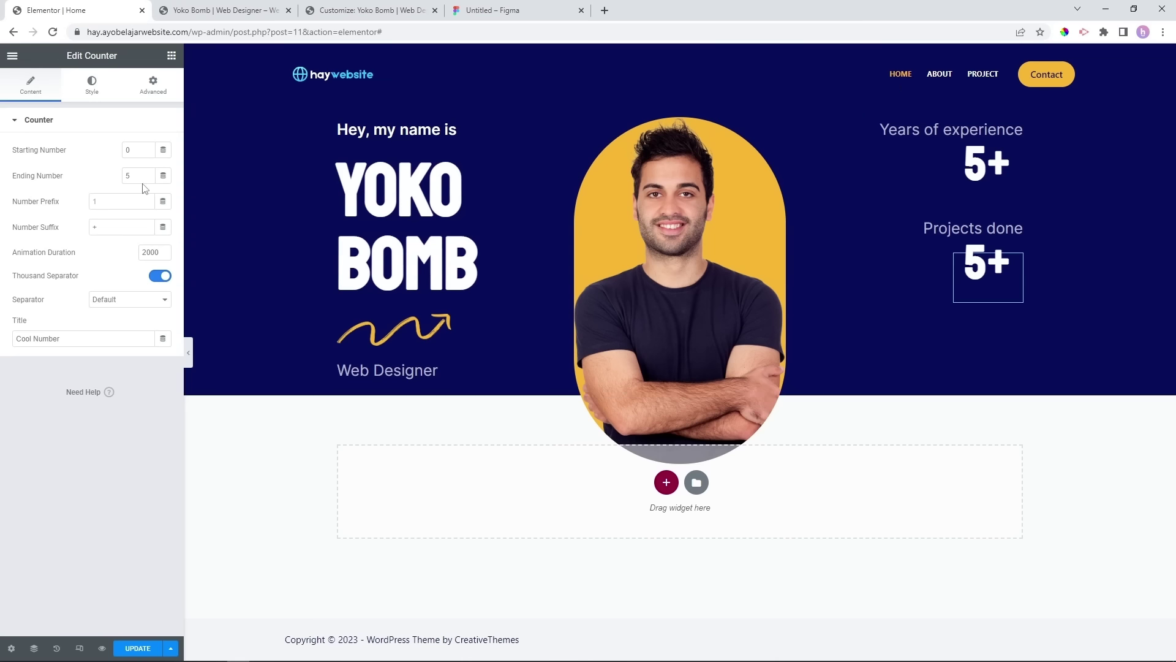
drag(144, 175, 109, 182)
text(398)
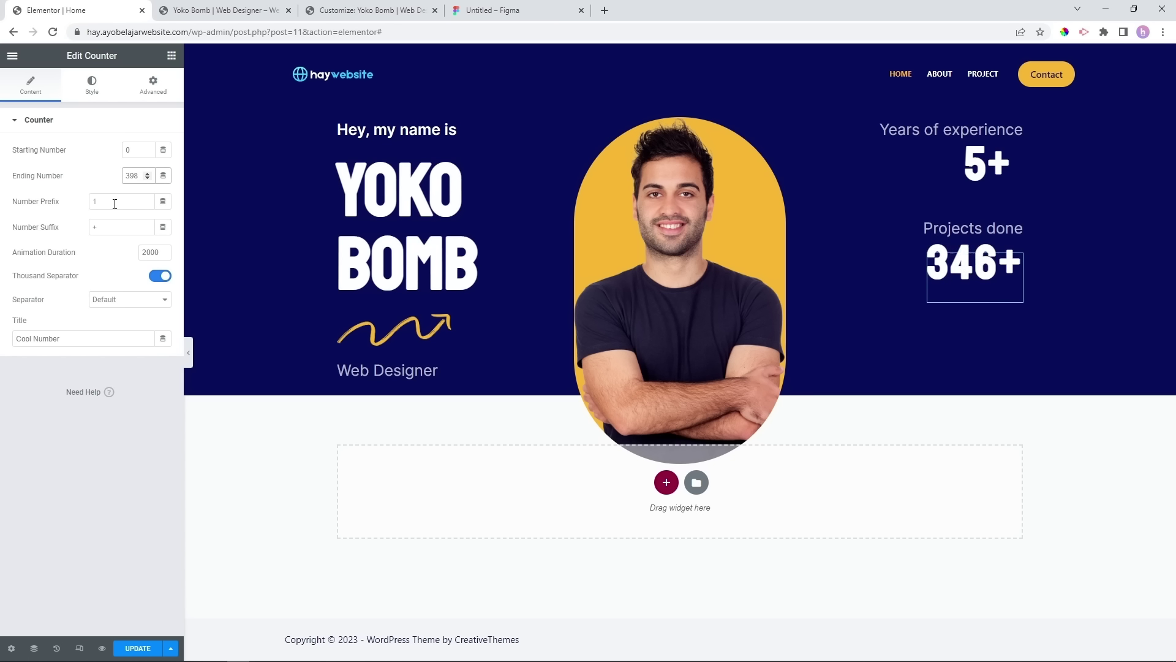
drag(115, 221, 77, 228)
key(BackSpace)
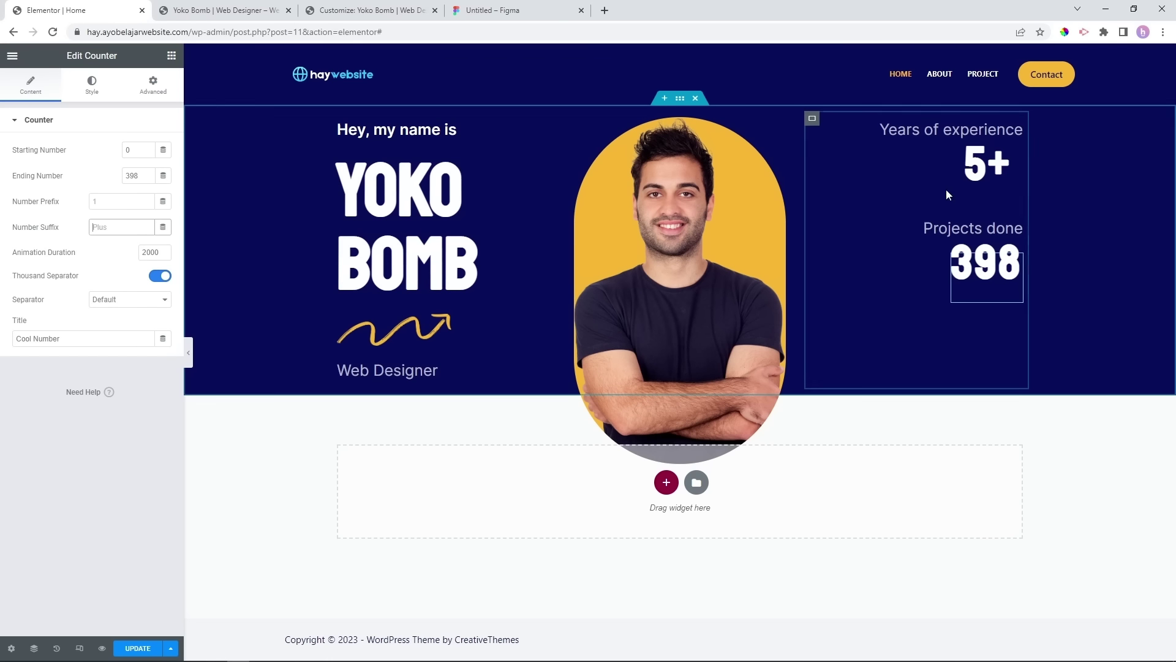
Duplicate the 'Projects done' label below the 398 counter and change its text to 'Clients'.
right_click(1015, 227)
click(1046, 252)
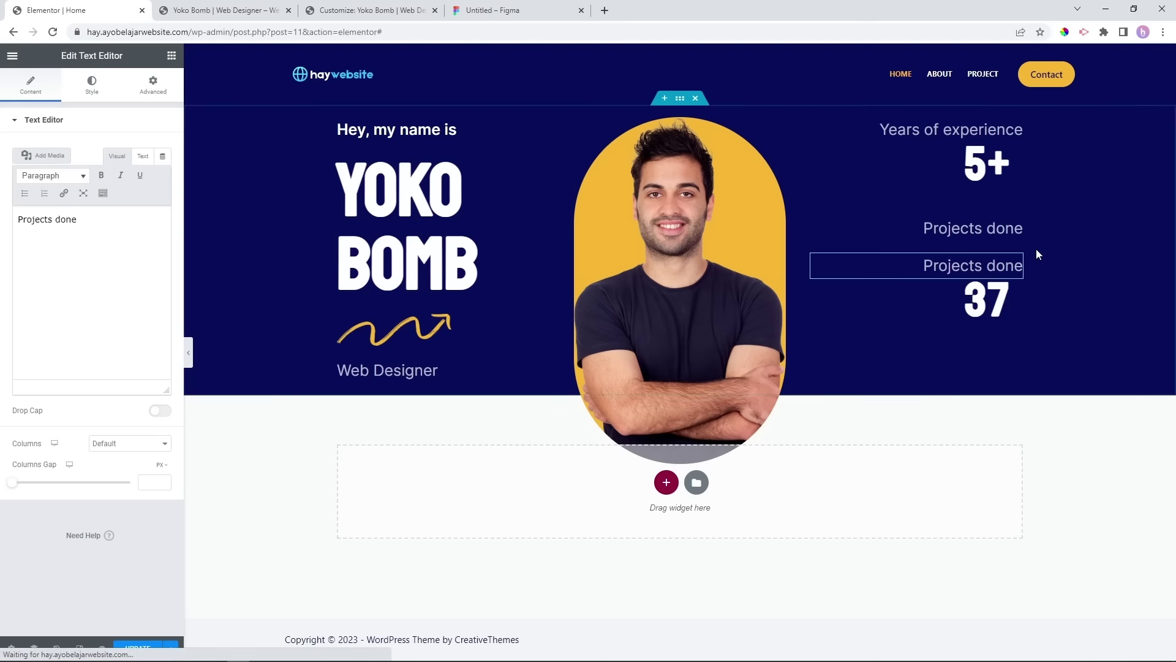
drag(1013, 263, 980, 334)
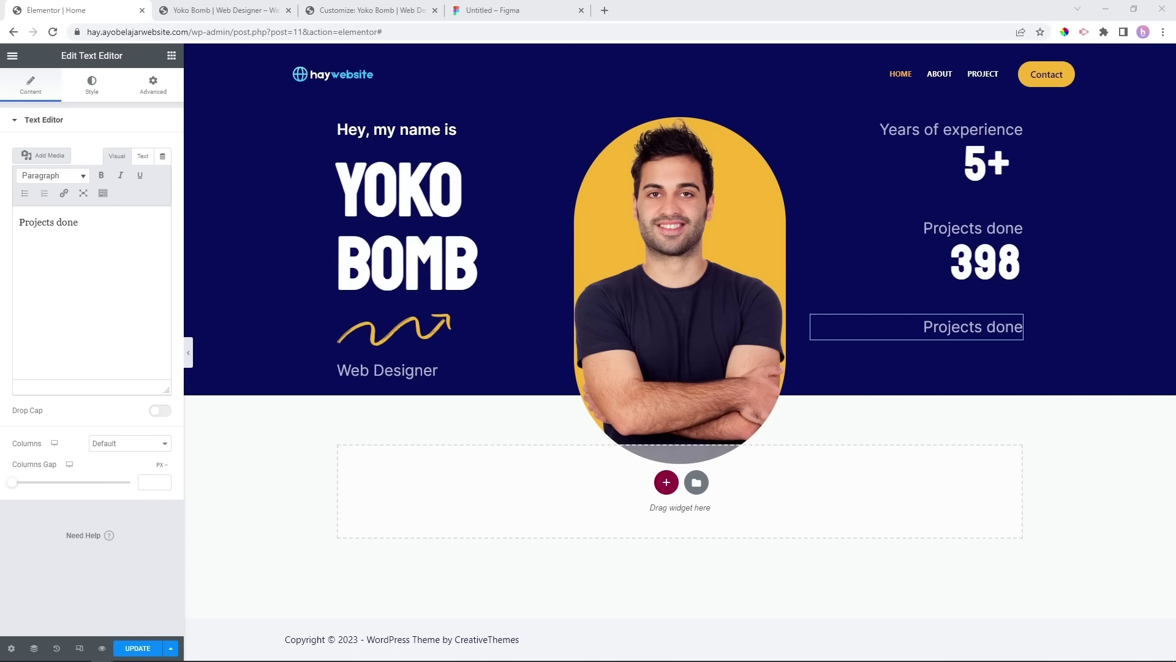
click(972, 328)
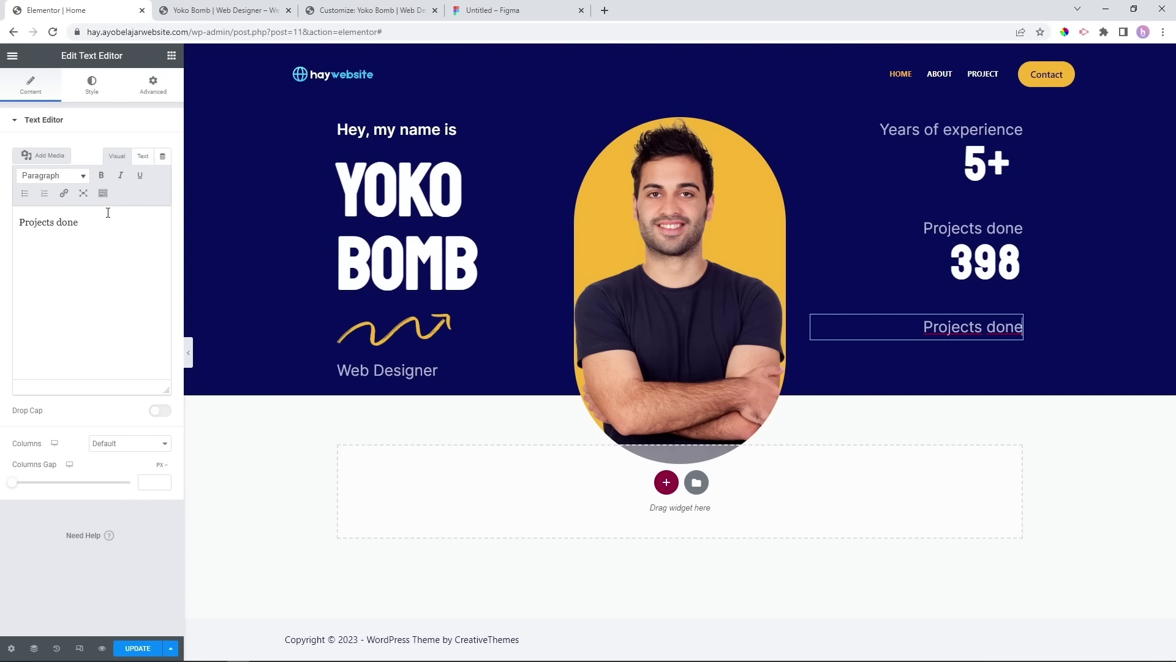
click(102, 226)
key(ctrl+a)
text(Clients)
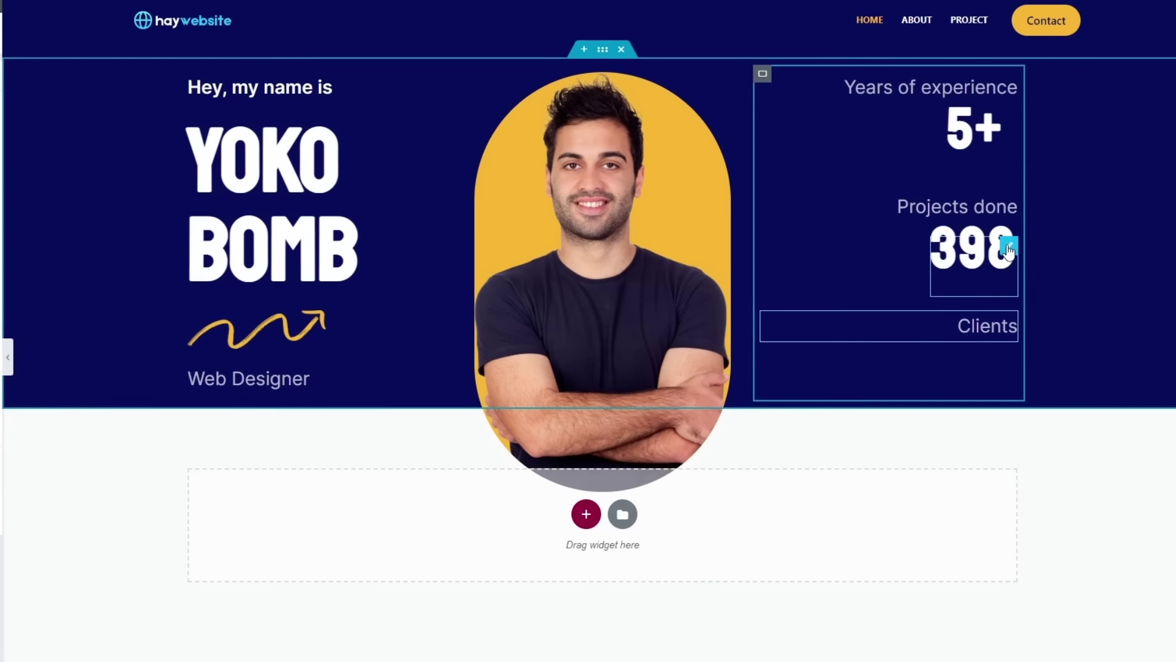
Duplicate the 398 counter beneath 'Clients' and start entering its ending number 201.
right_click(1009, 251)
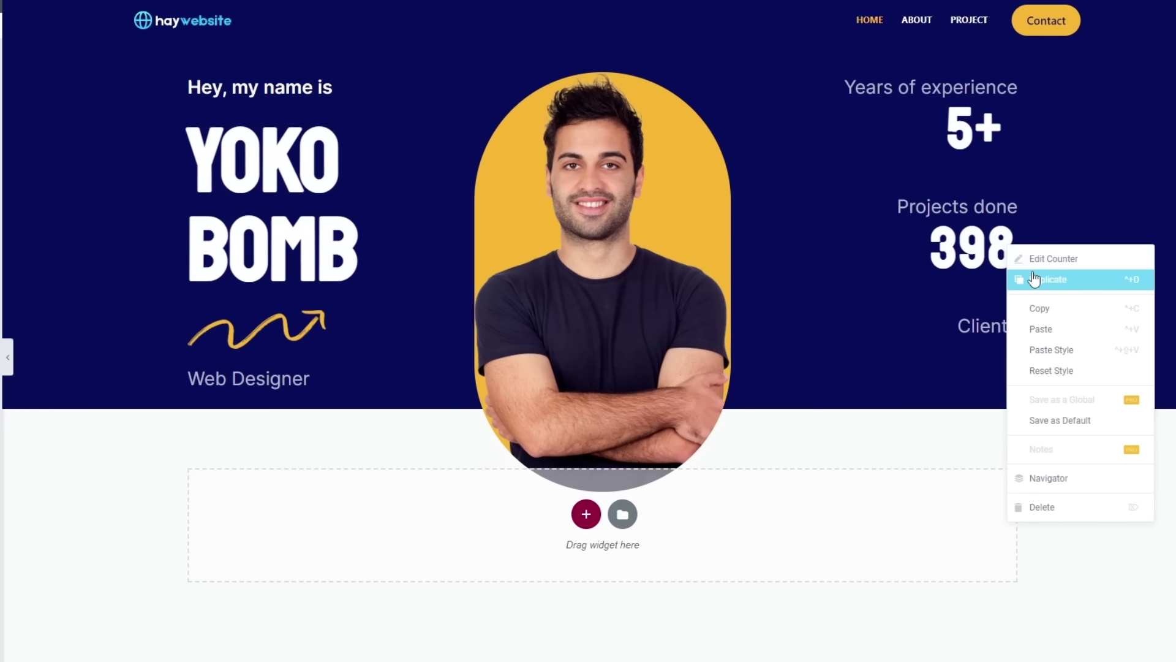
click(1035, 281)
drag(1007, 318, 987, 404)
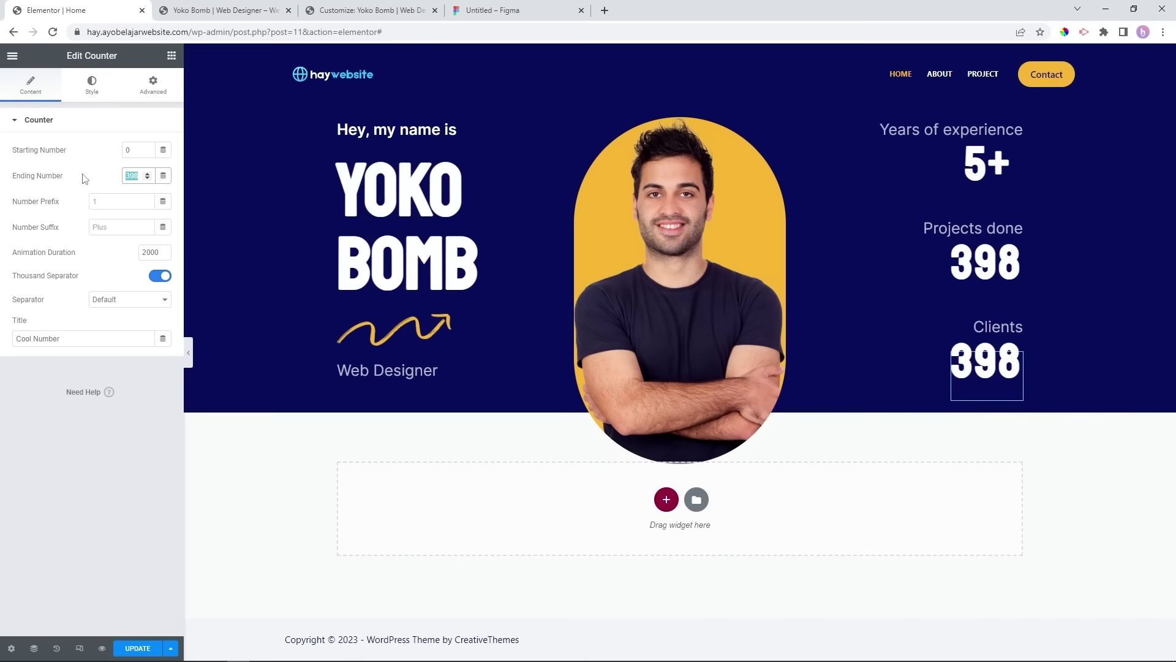
text(201)
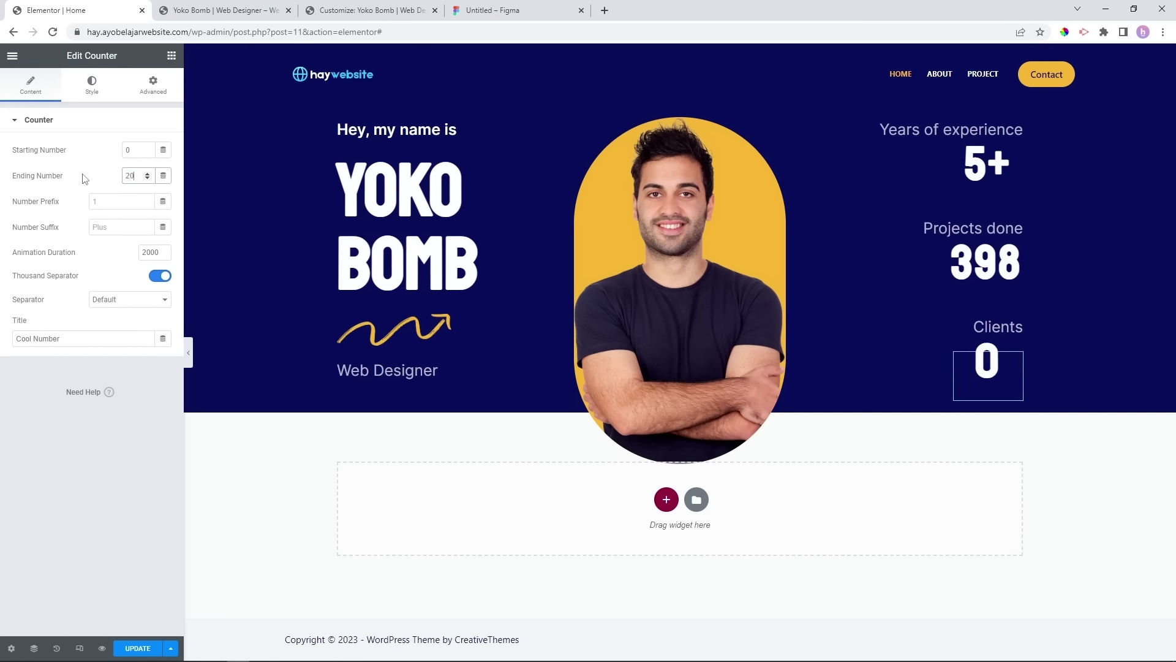
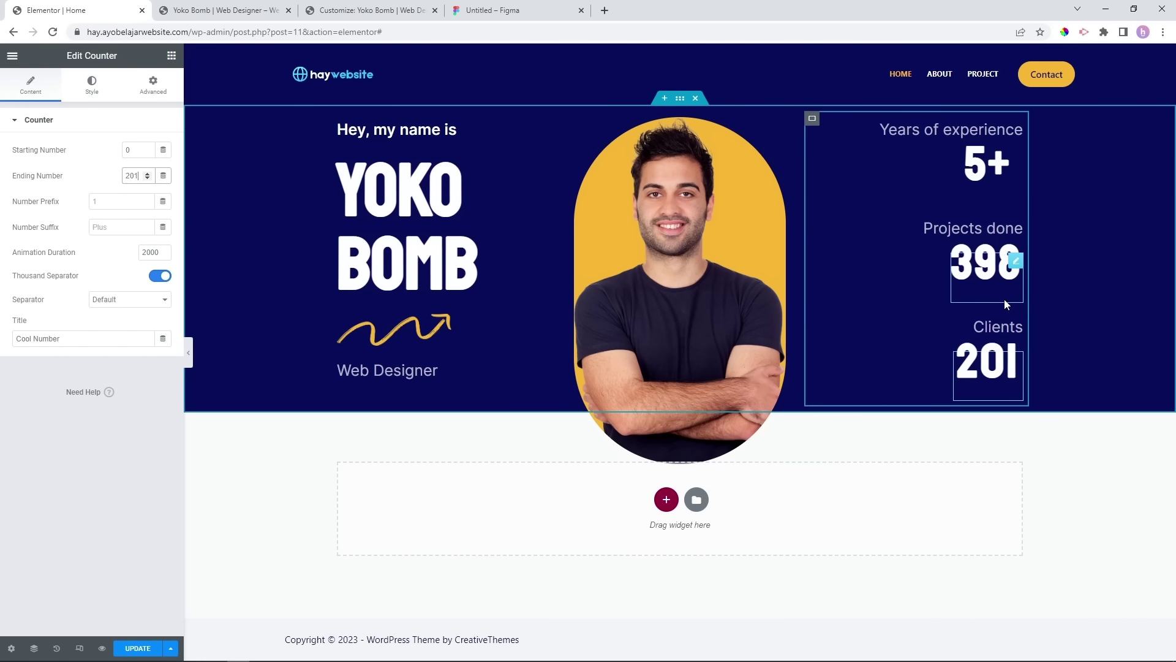
Unlink the hero container's margin and set its bottom margin to 150 px.
click(680, 99)
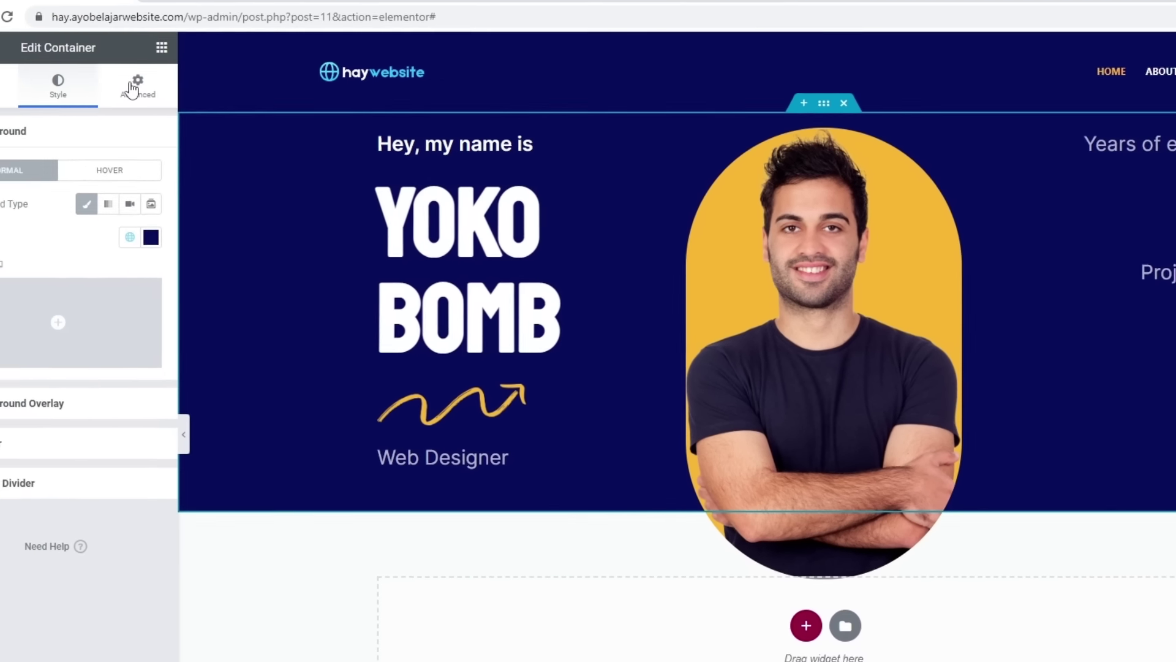
click(147, 85)
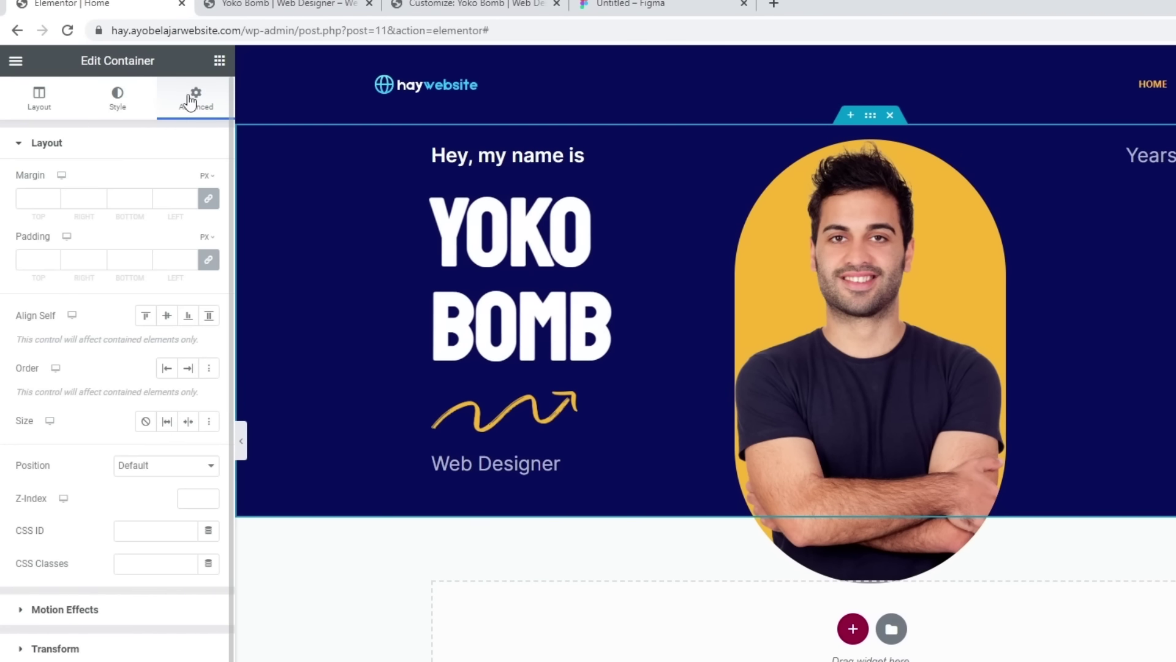
click(209, 200)
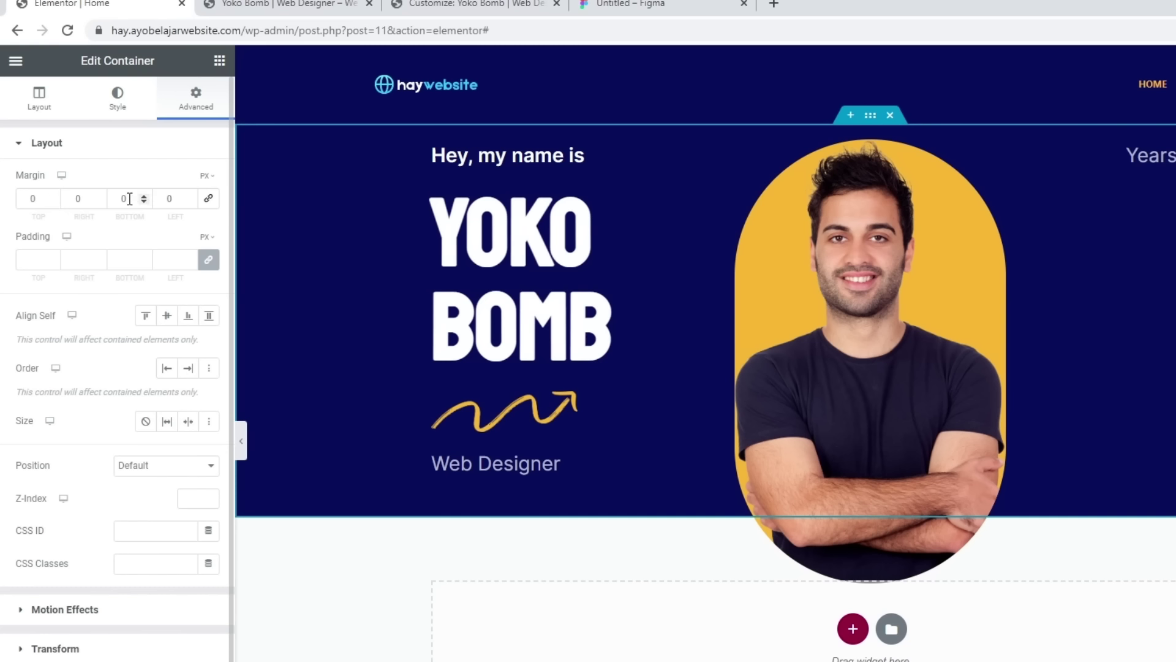
drag(129, 199, 109, 200)
text(150)
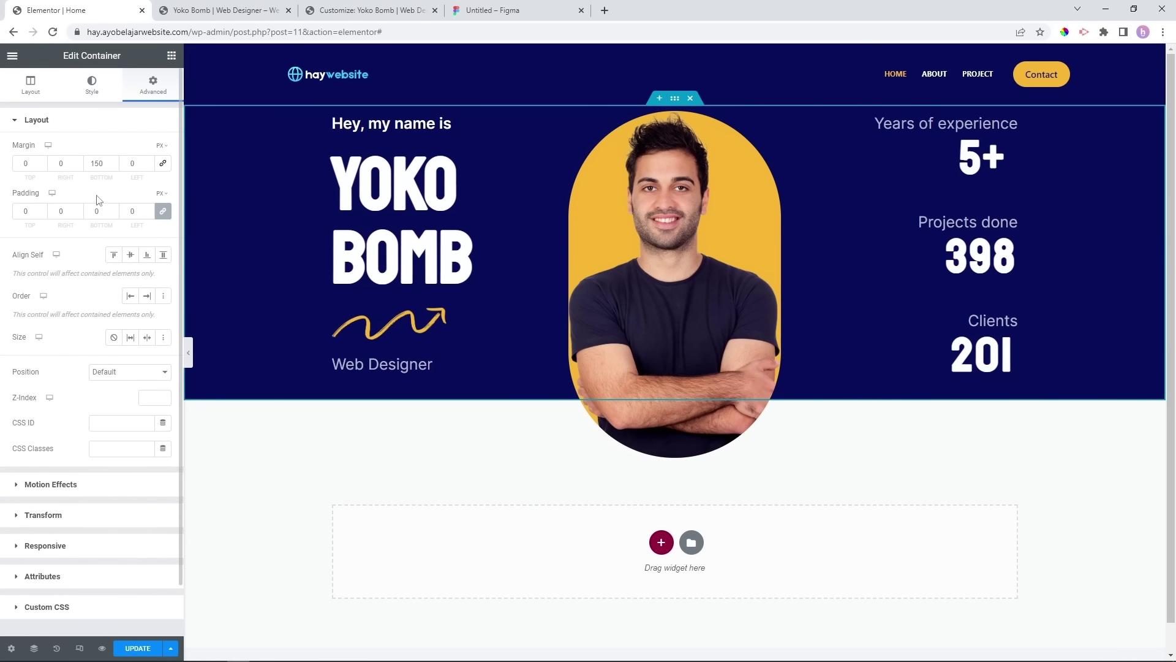
Set the hero's padding to 100 px top and 30 px bottom, then update and preview.
click(162, 211)
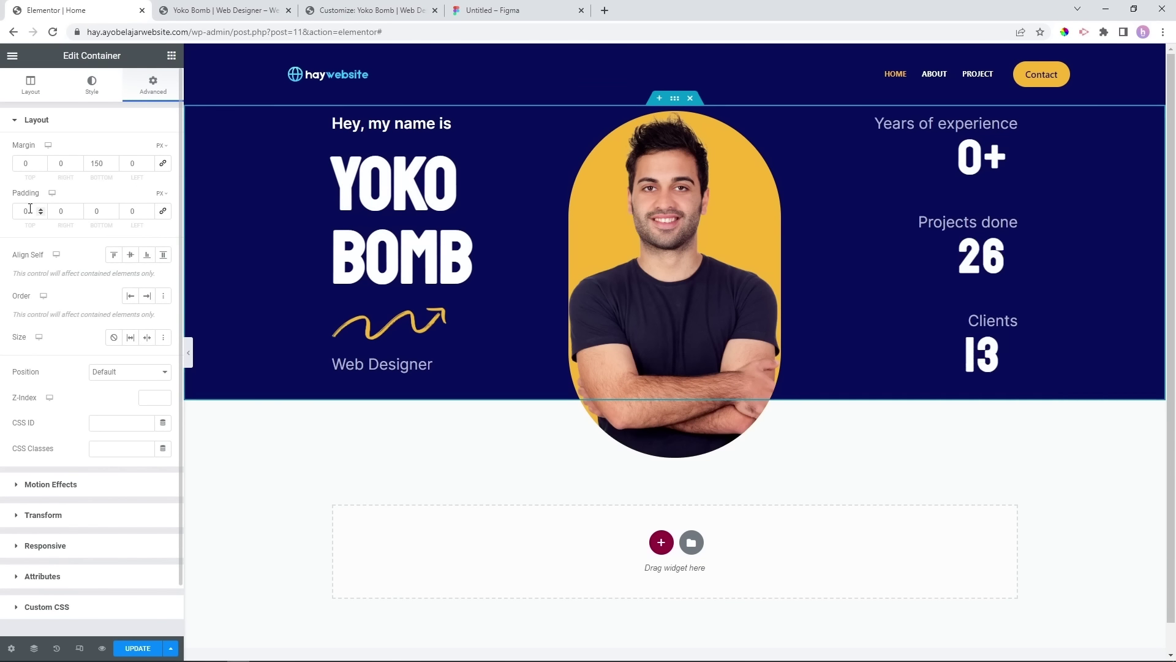
click(24, 211)
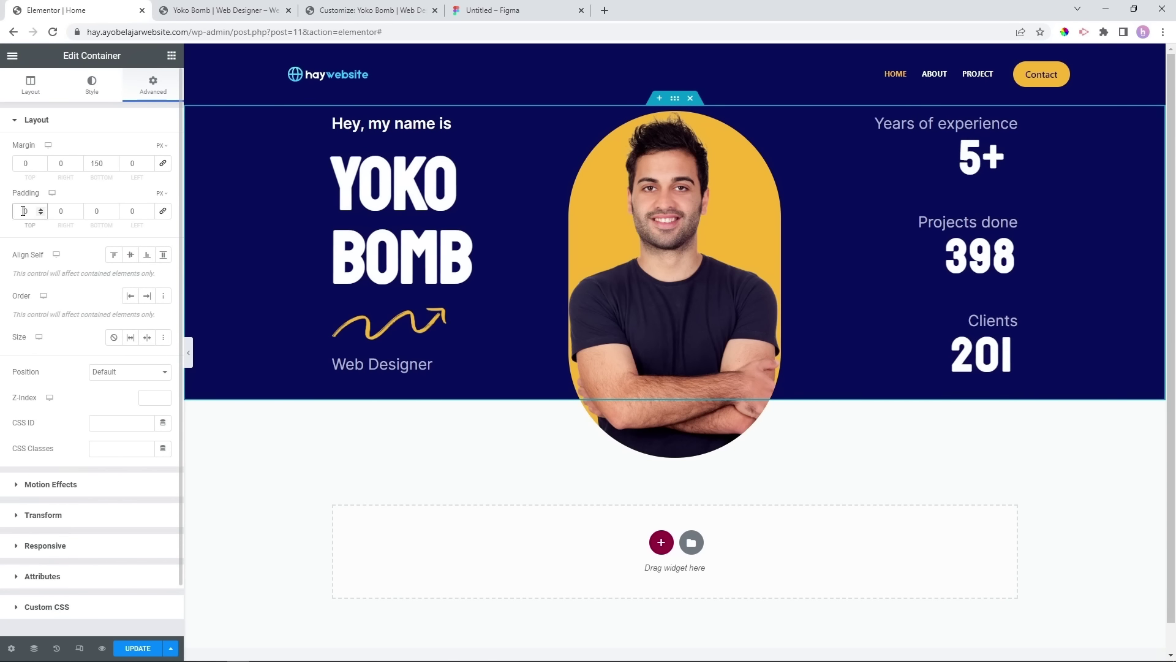
text(100)
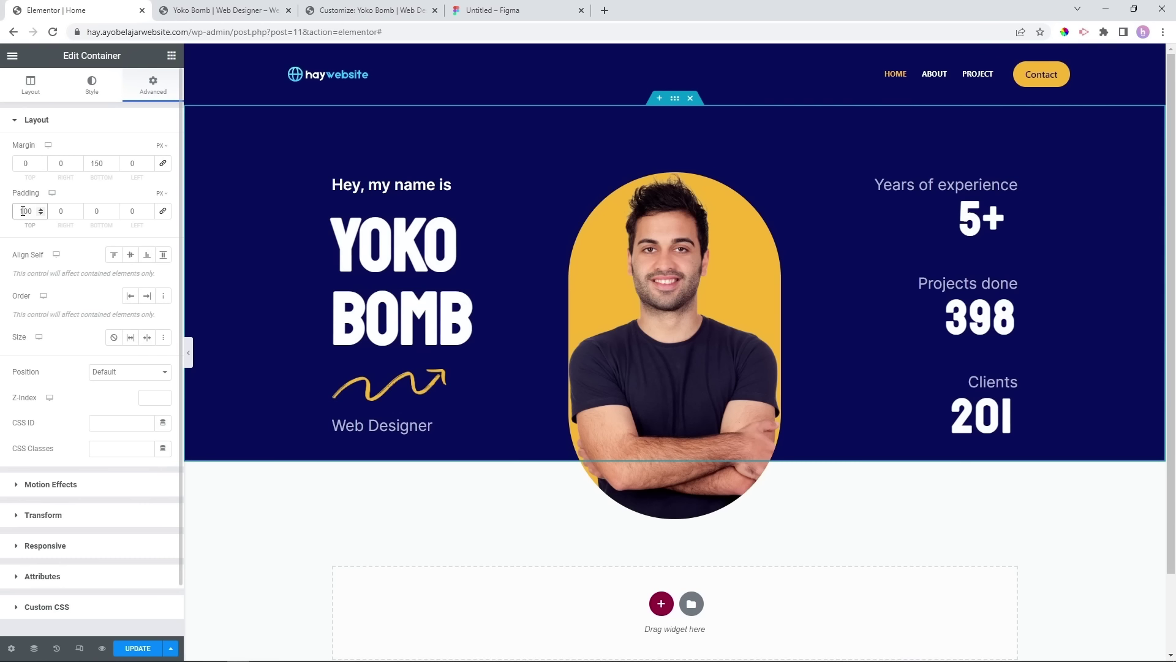
click(92, 214)
text(5)
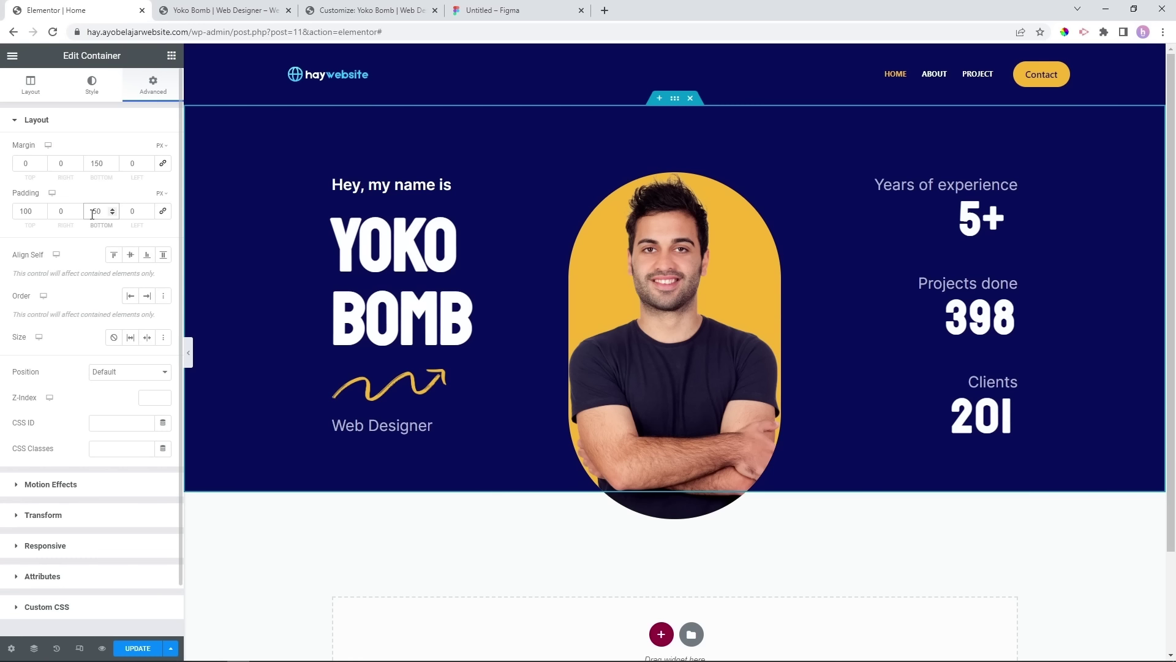
key(BackSpace)
key(BackSpace)
text(30)
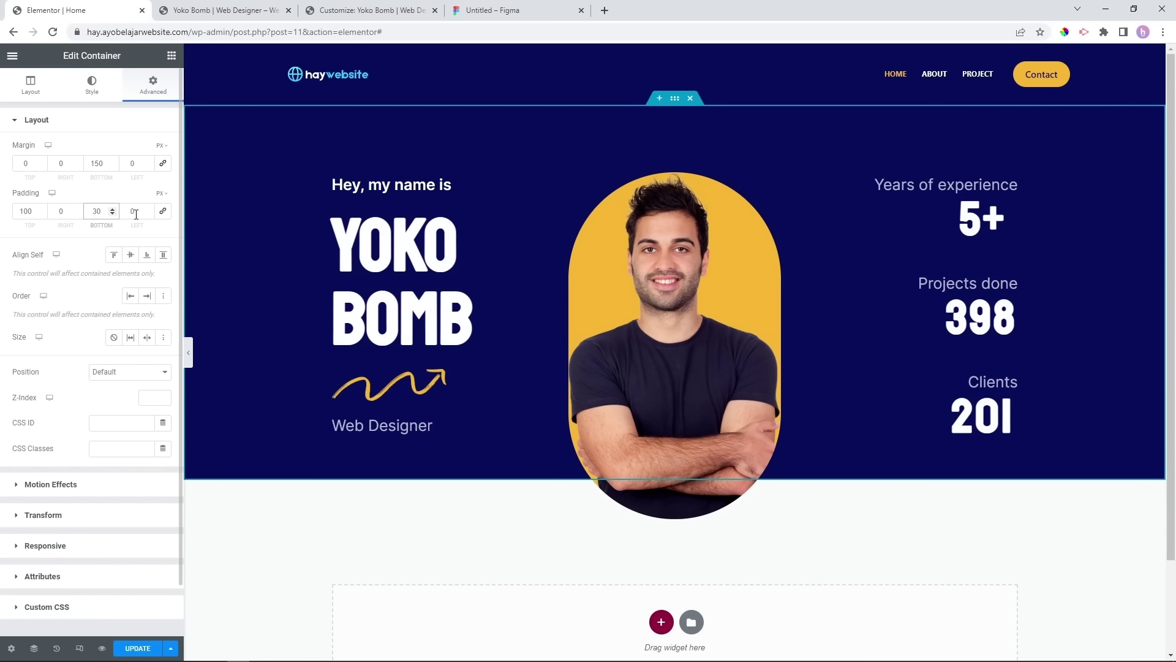
click(137, 647)
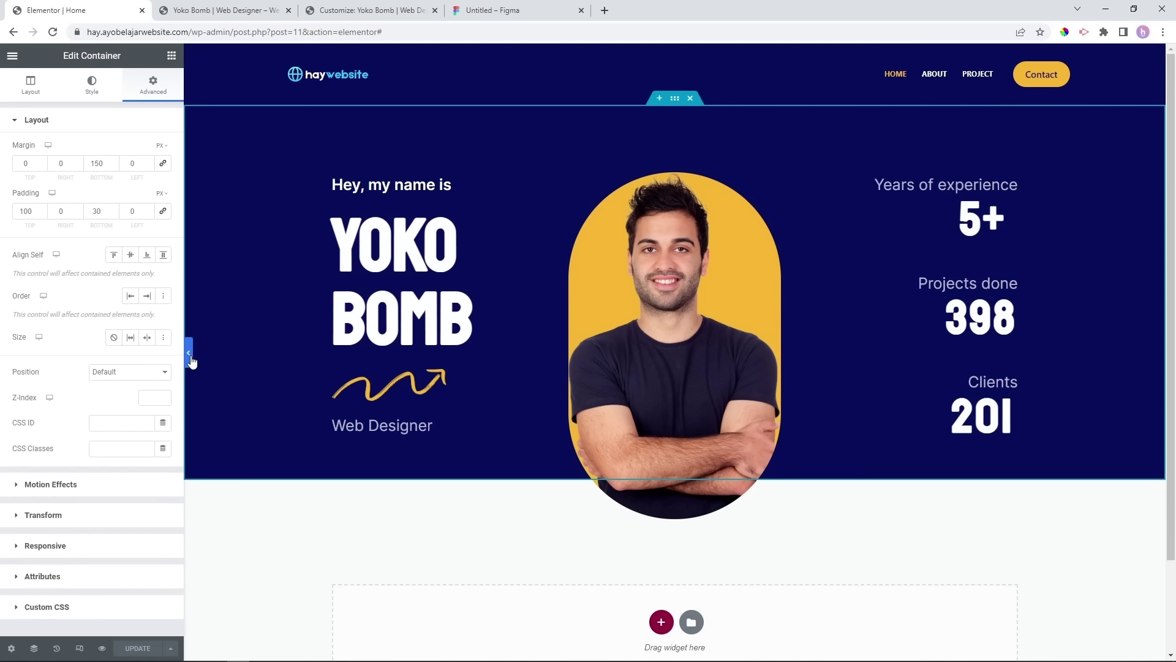
click(189, 354)
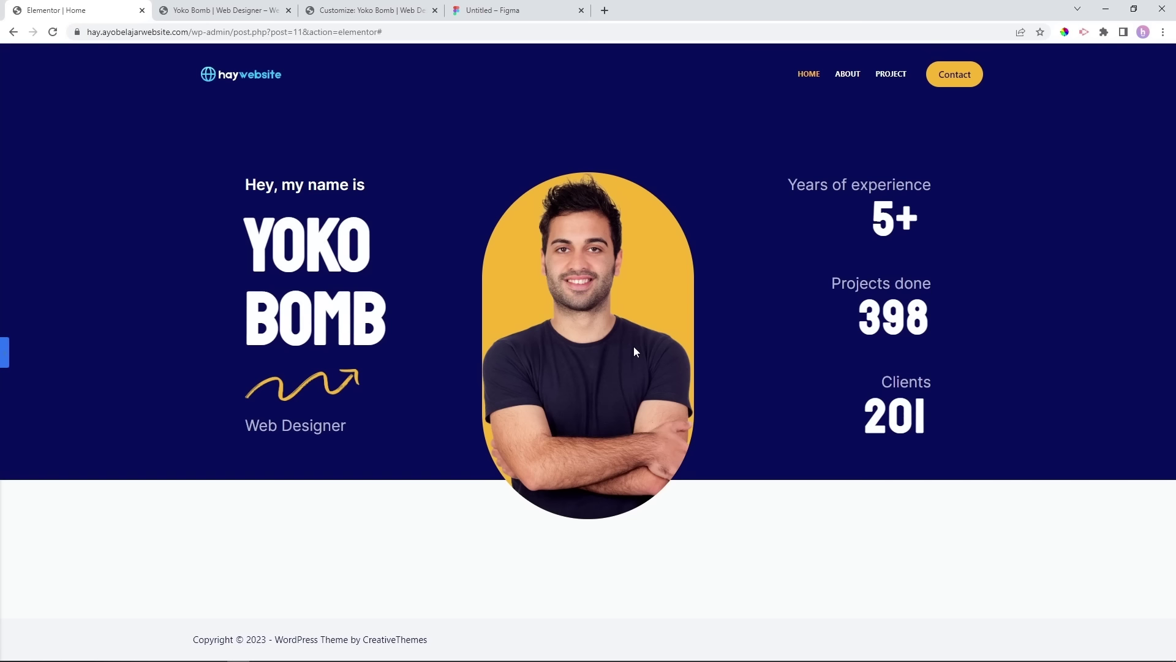
Add a row-direction section below the hero containing one nested container.
click(5, 355)
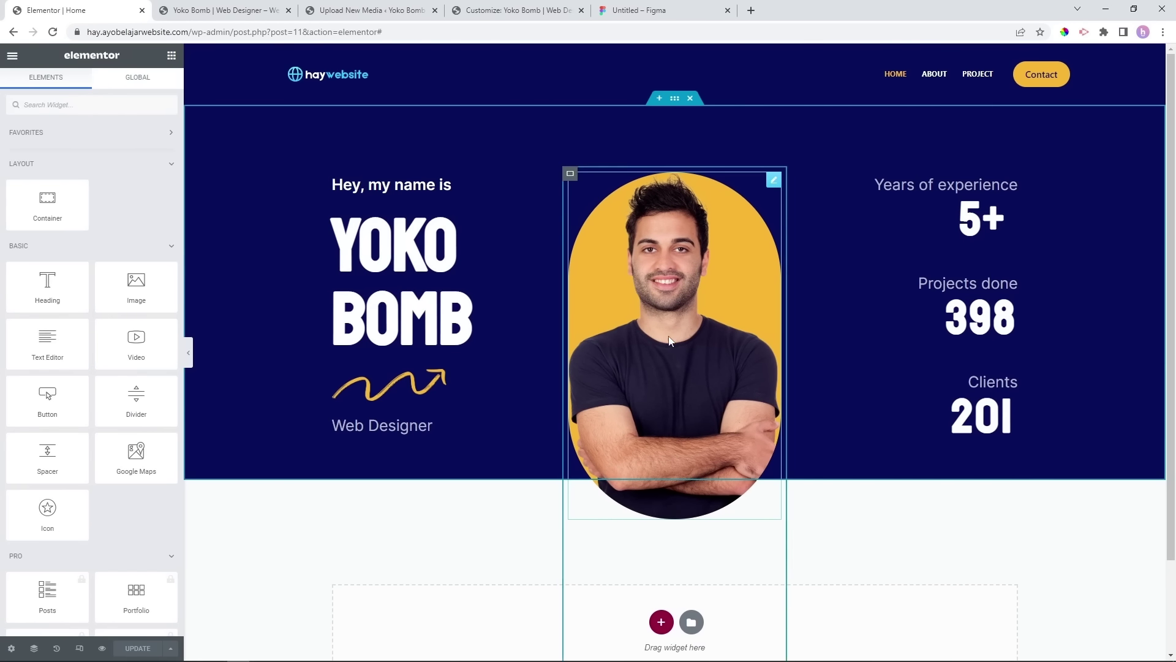
scroll(796, 446, down, 2)
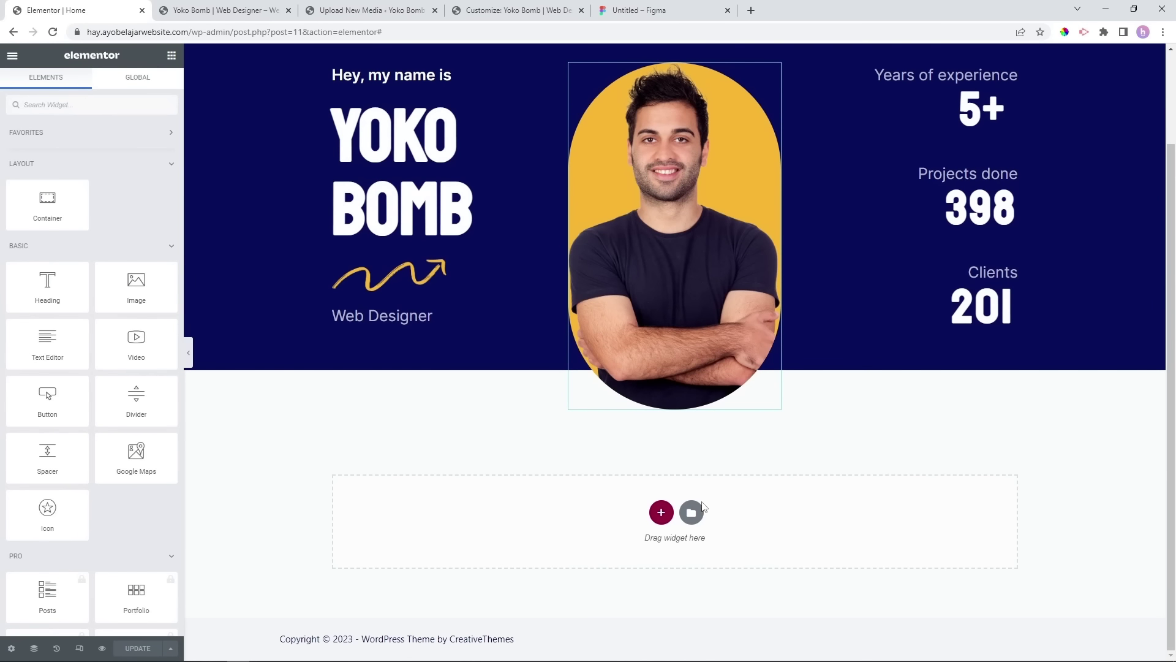
click(660, 512)
scroll(404, 392, down, 1)
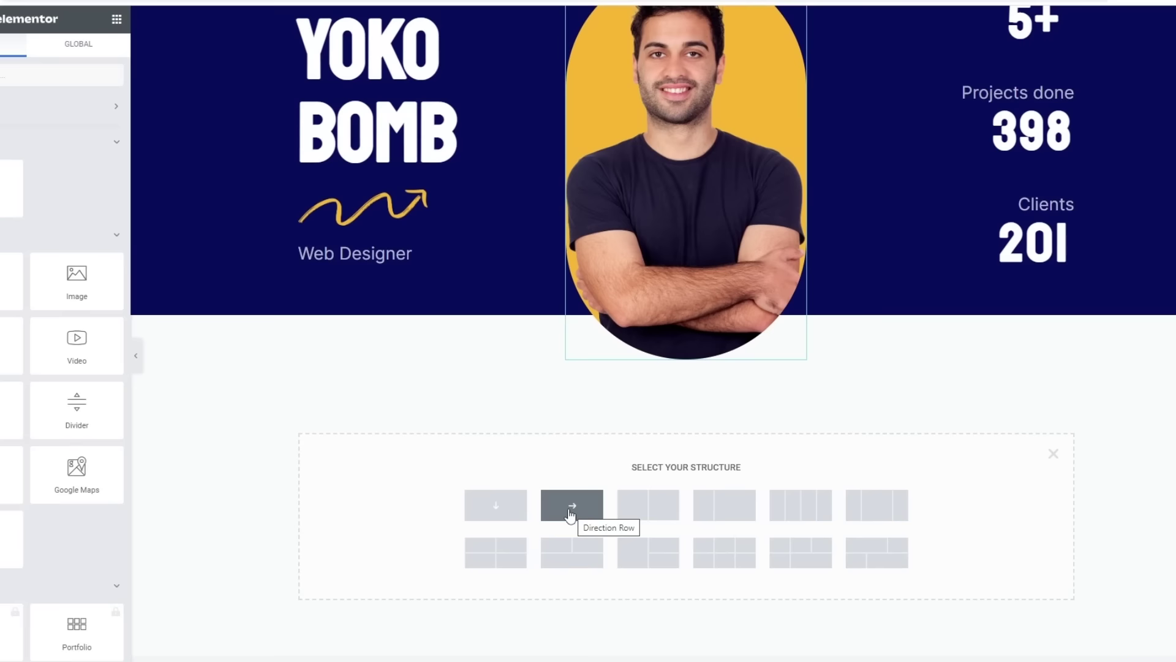
click(569, 520)
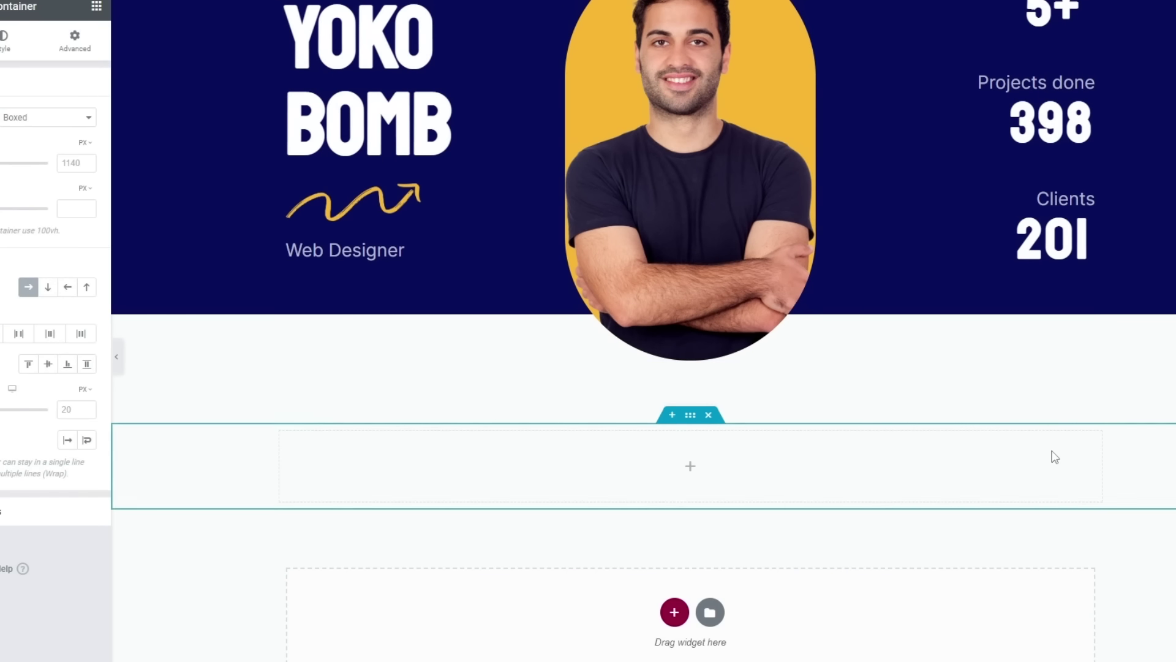
click(171, 55)
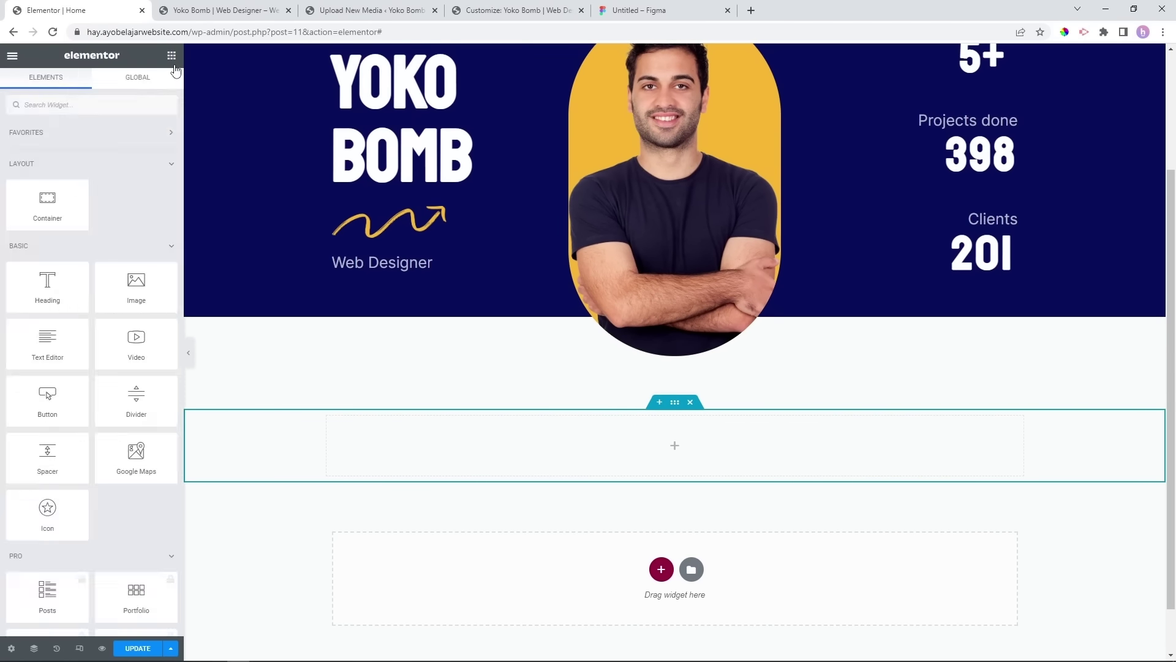
drag(52, 243, 456, 515)
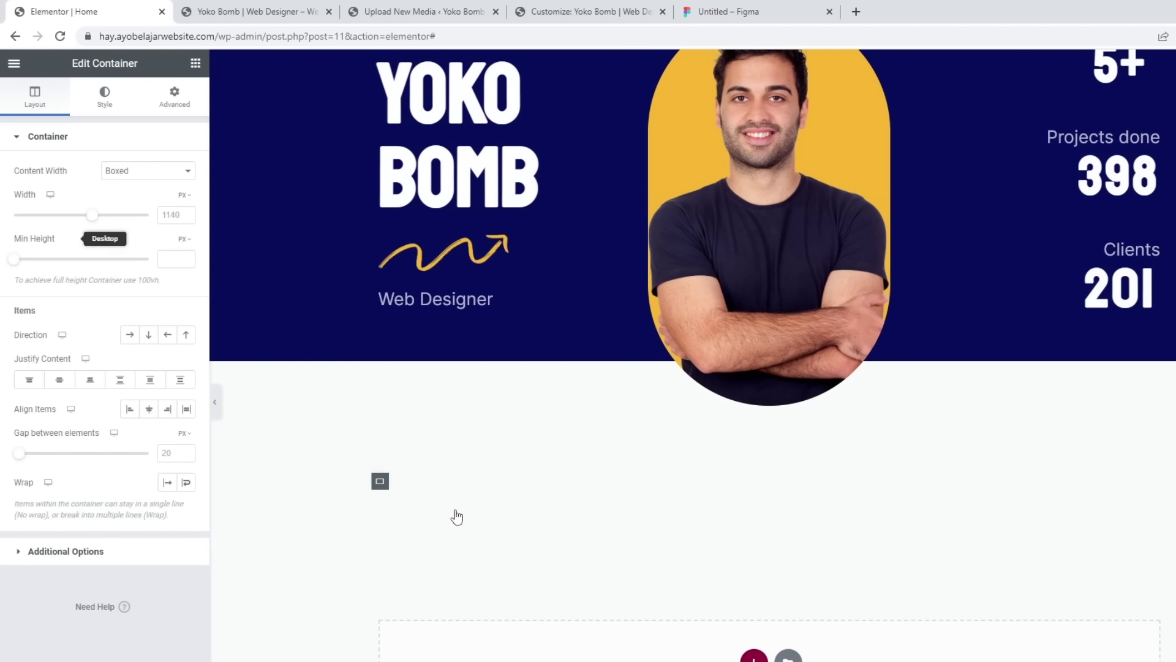
Duplicate the nested container four times to make five boxes side by side.
right_click(380, 484)
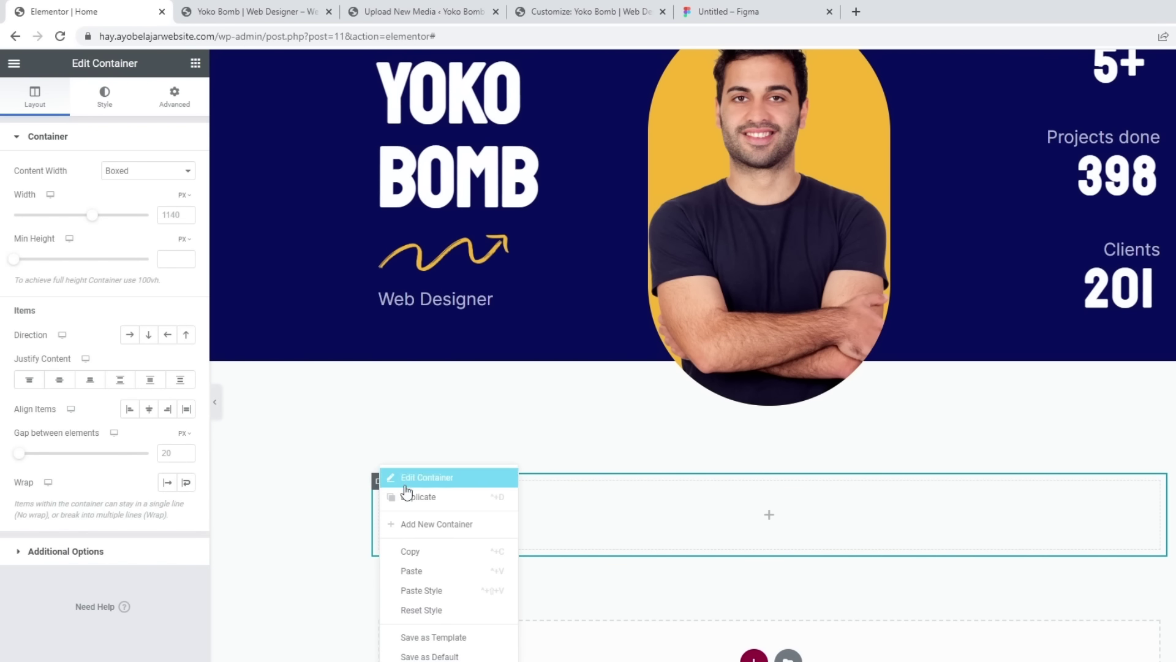
click(401, 496)
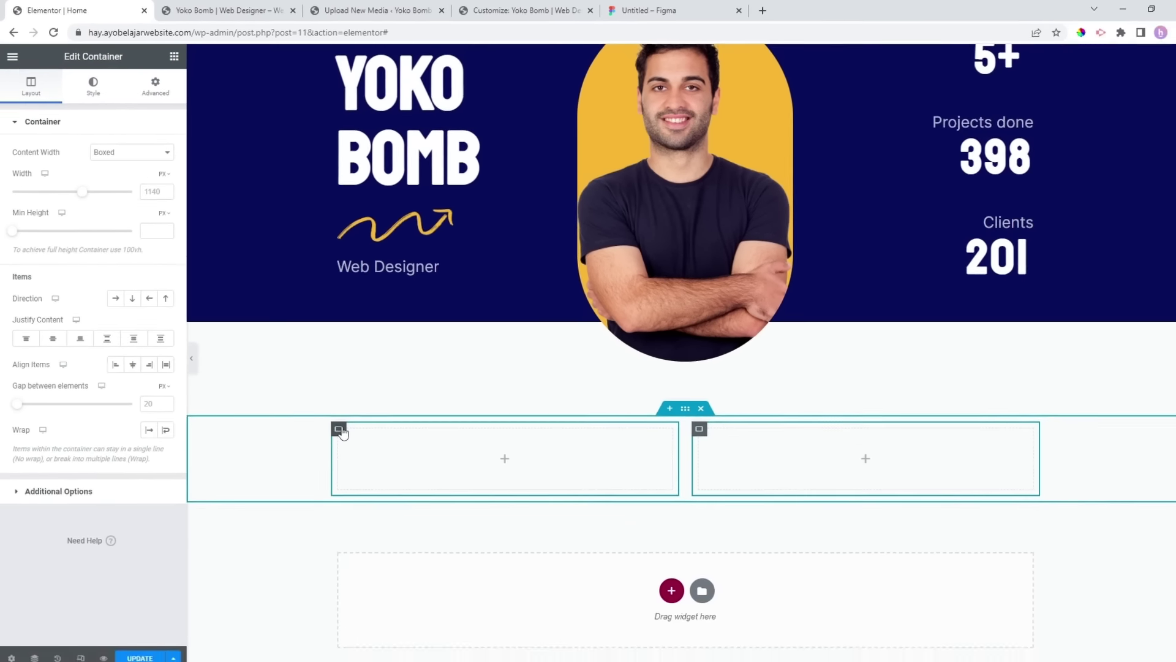
right_click(340, 431)
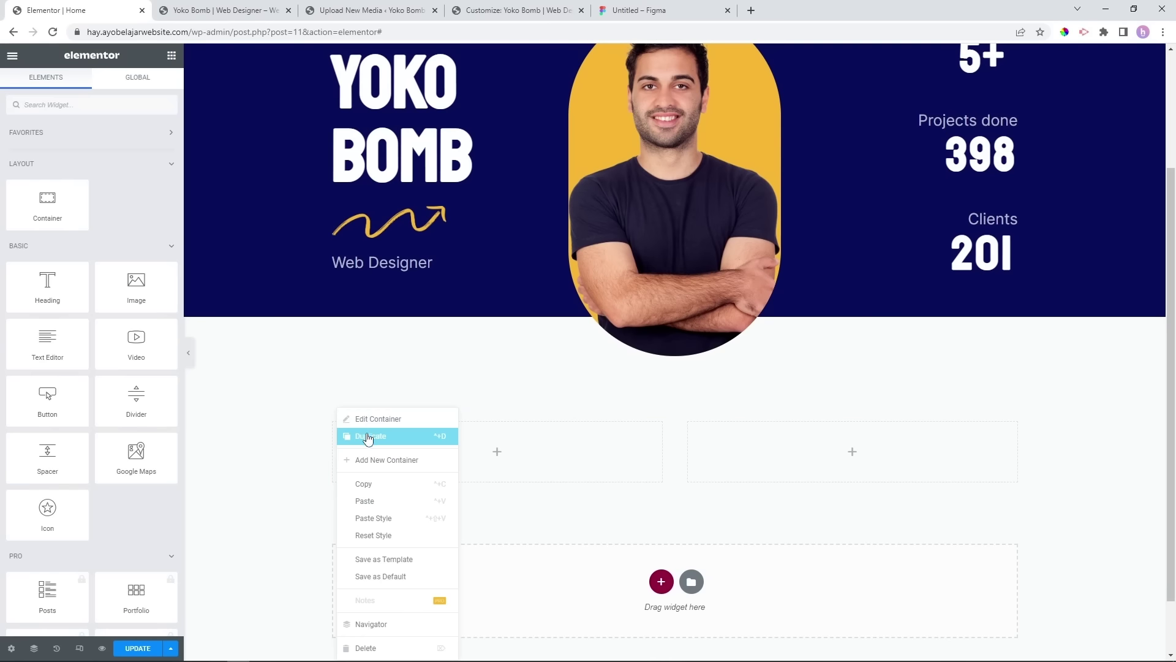
click(370, 436)
right_click(334, 421)
click(369, 436)
right_click(332, 421)
click(370, 435)
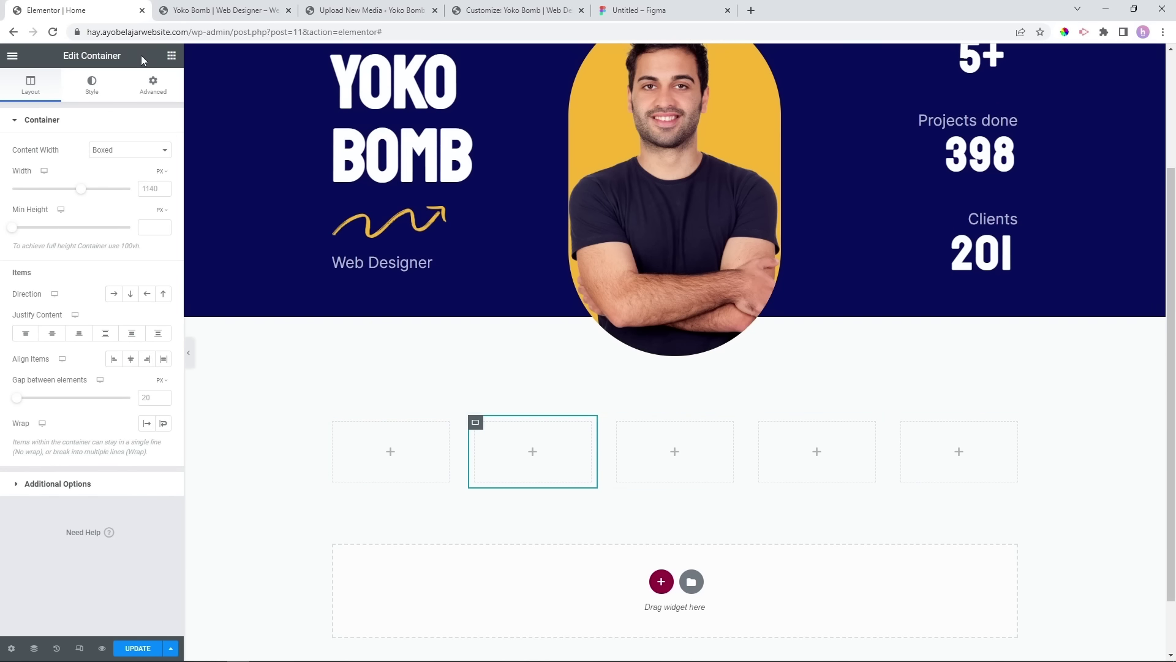
Place an Image widget in the first box showing xd-logo from the Media Library.
click(168, 53)
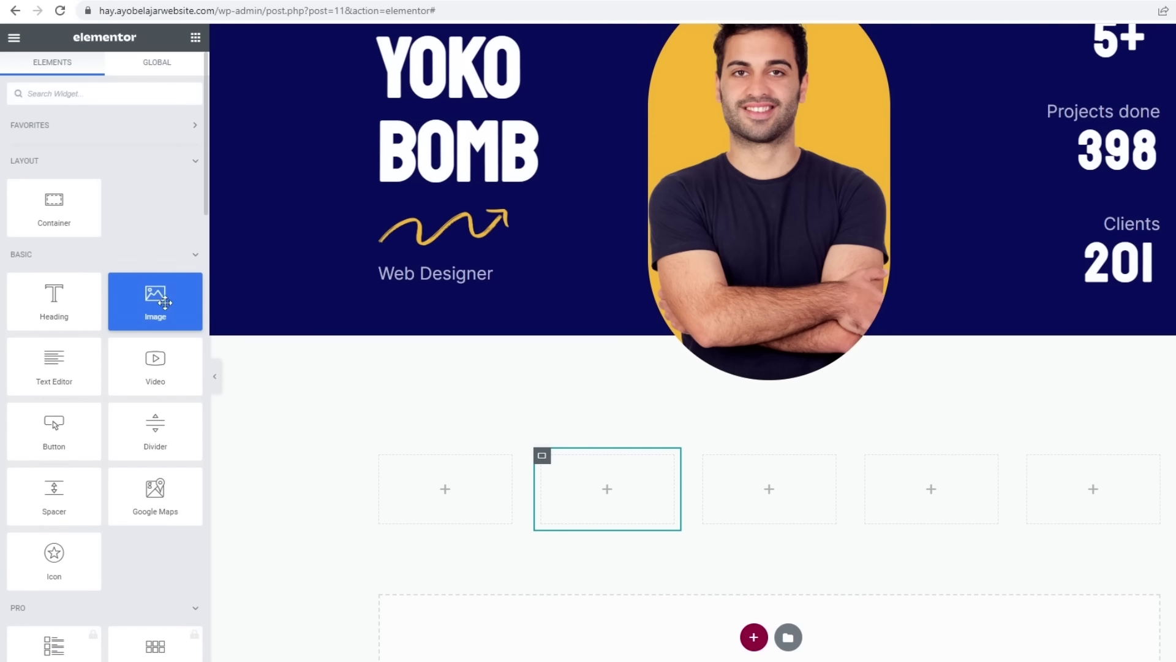
drag(147, 296, 432, 484)
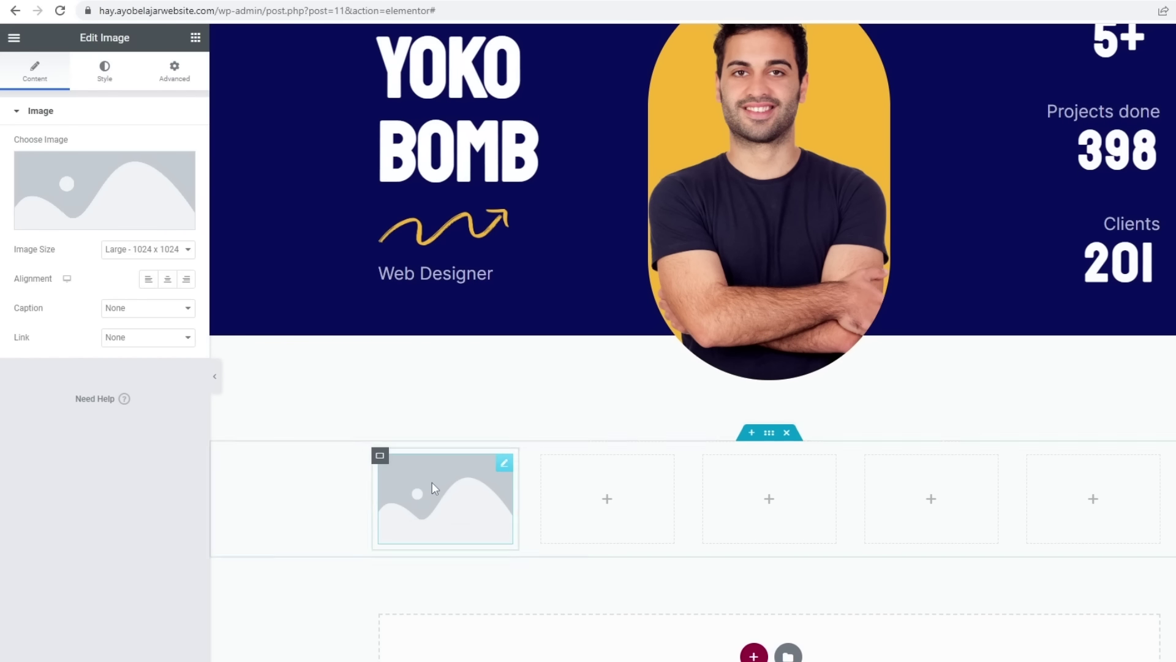
click(99, 194)
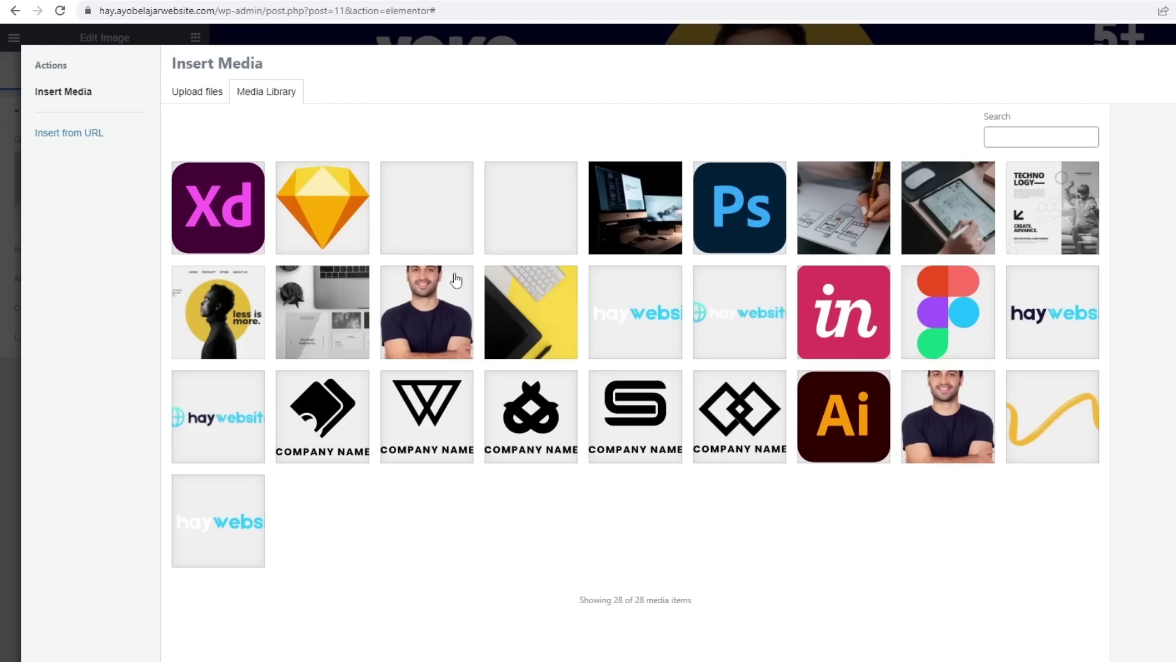
click(185, 214)
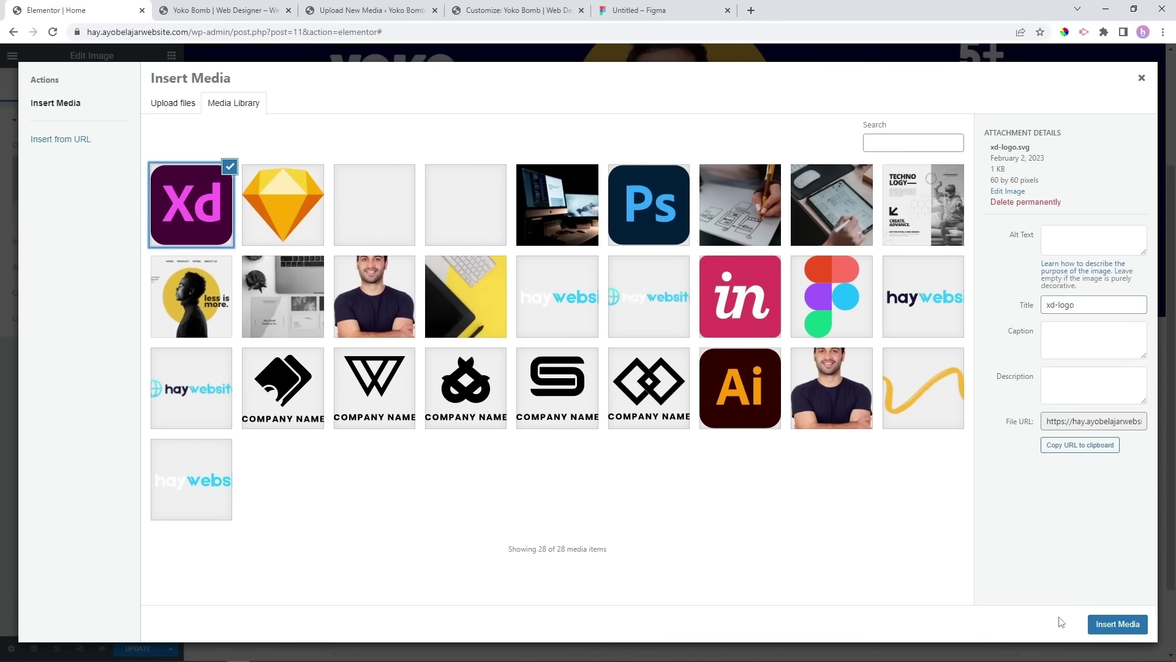
click(1117, 624)
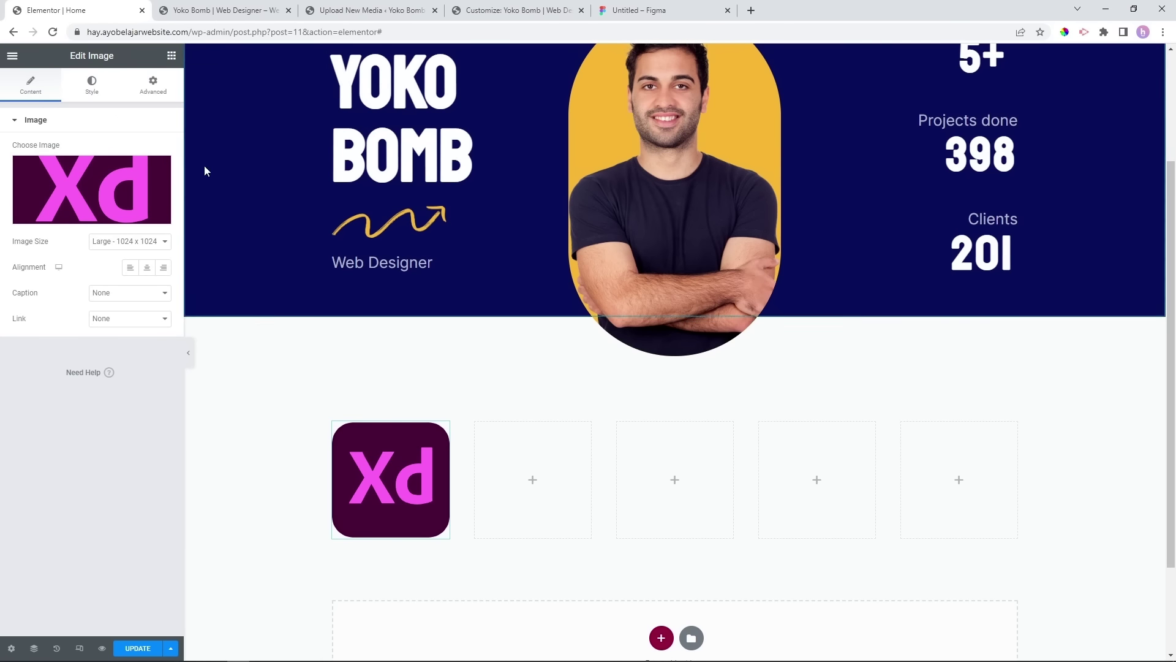
Set the Xd logo image width to 42%.
click(90, 83)
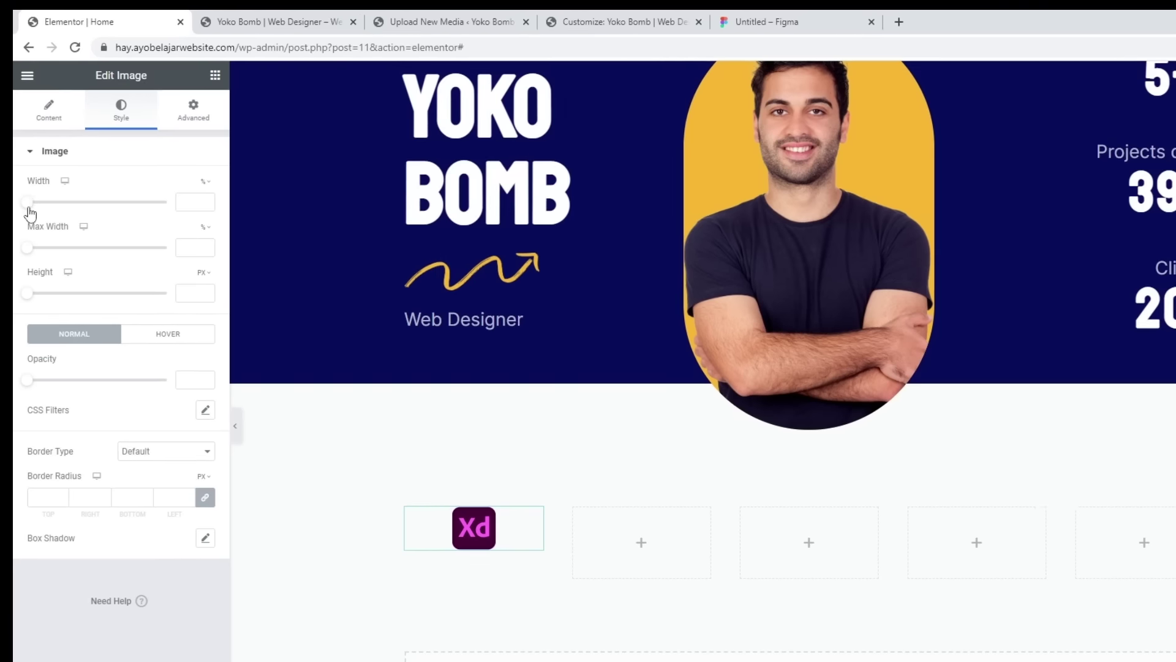
drag(29, 211, 86, 225)
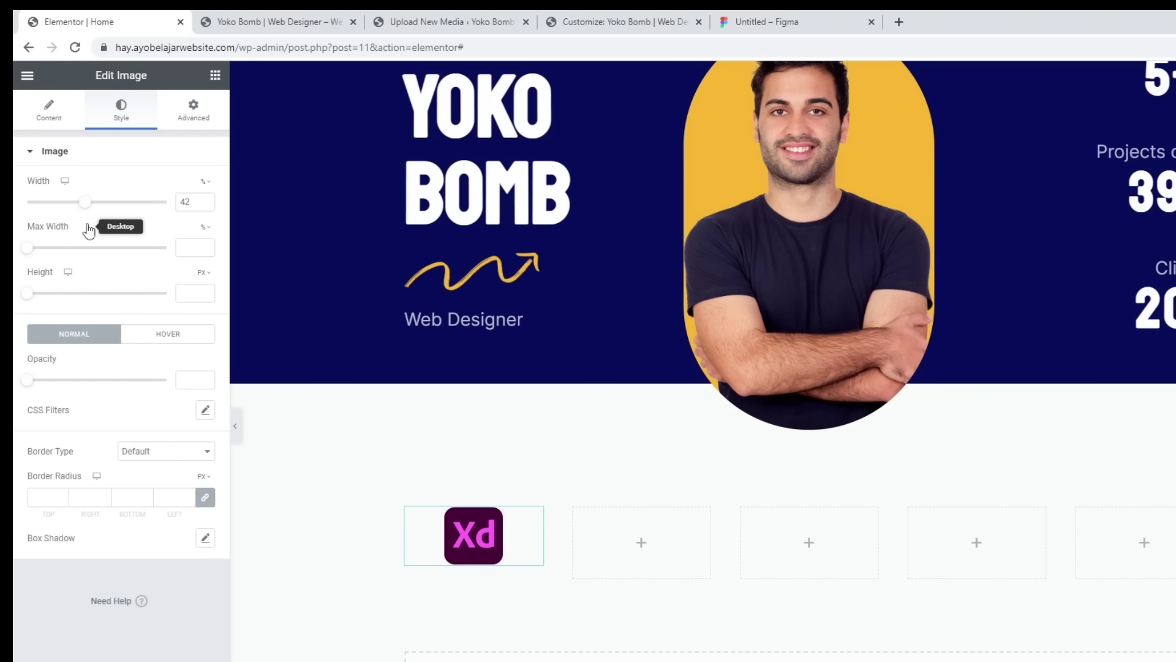
click(211, 80)
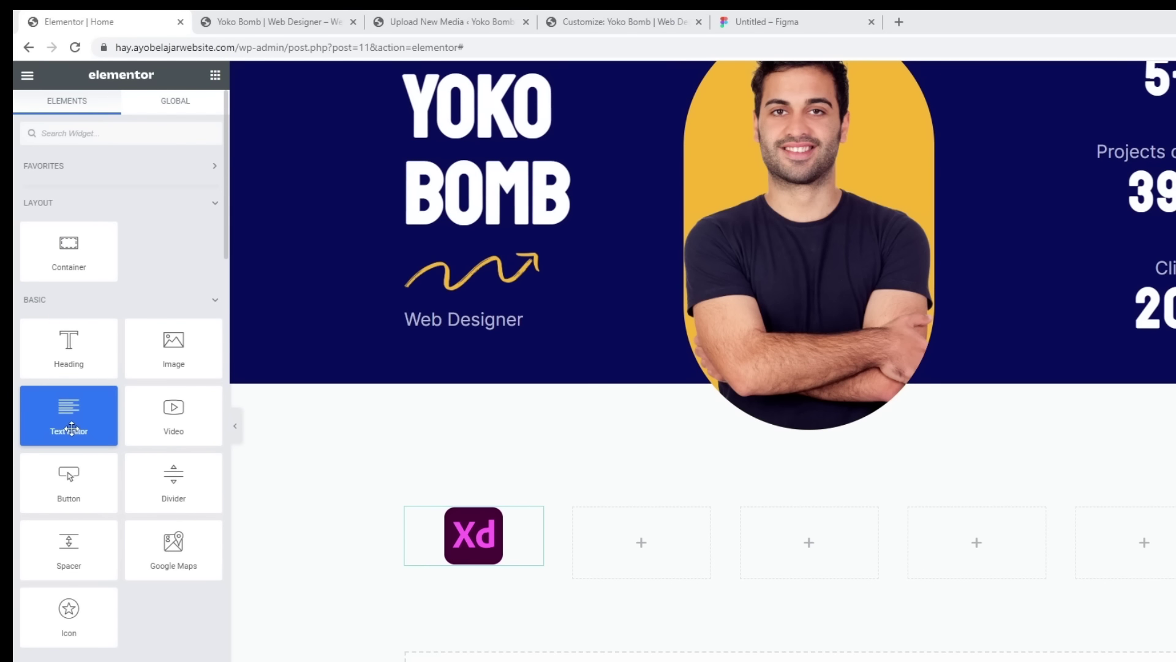
Add a Text Editor widget under the Xd logo with its text replaced by 'Xd'.
drag(69, 416, 482, 554)
click(139, 297)
key(ctrl+a)
text(XD)
key(BackSpace)
text(d)
click(120, 109)
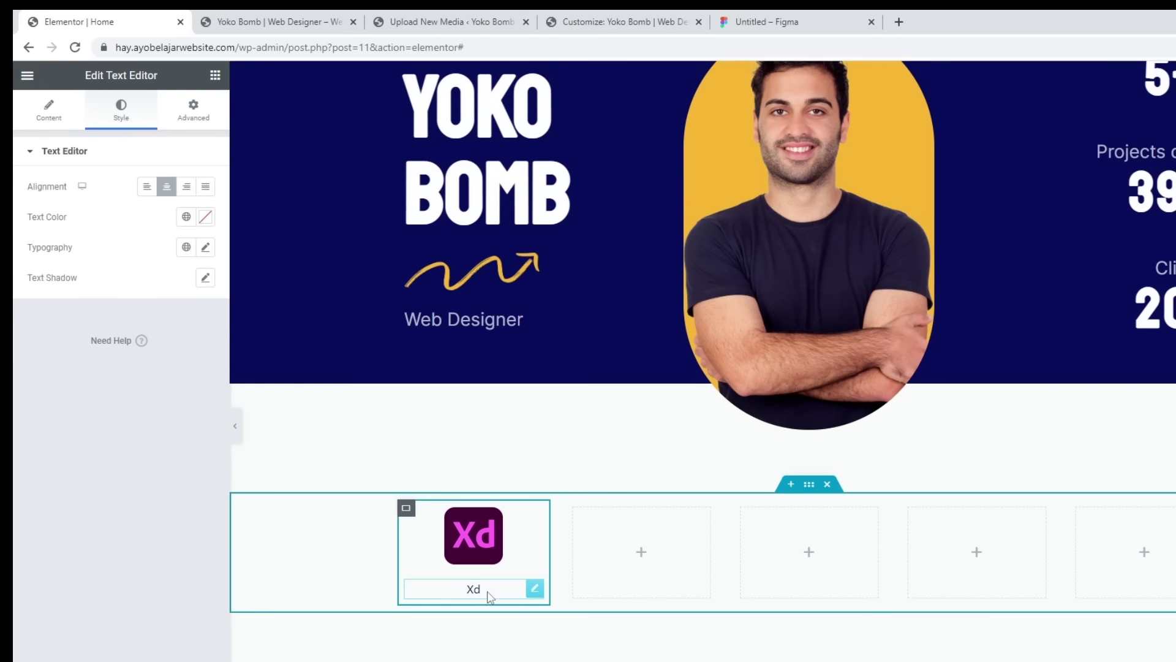
click(215, 76)
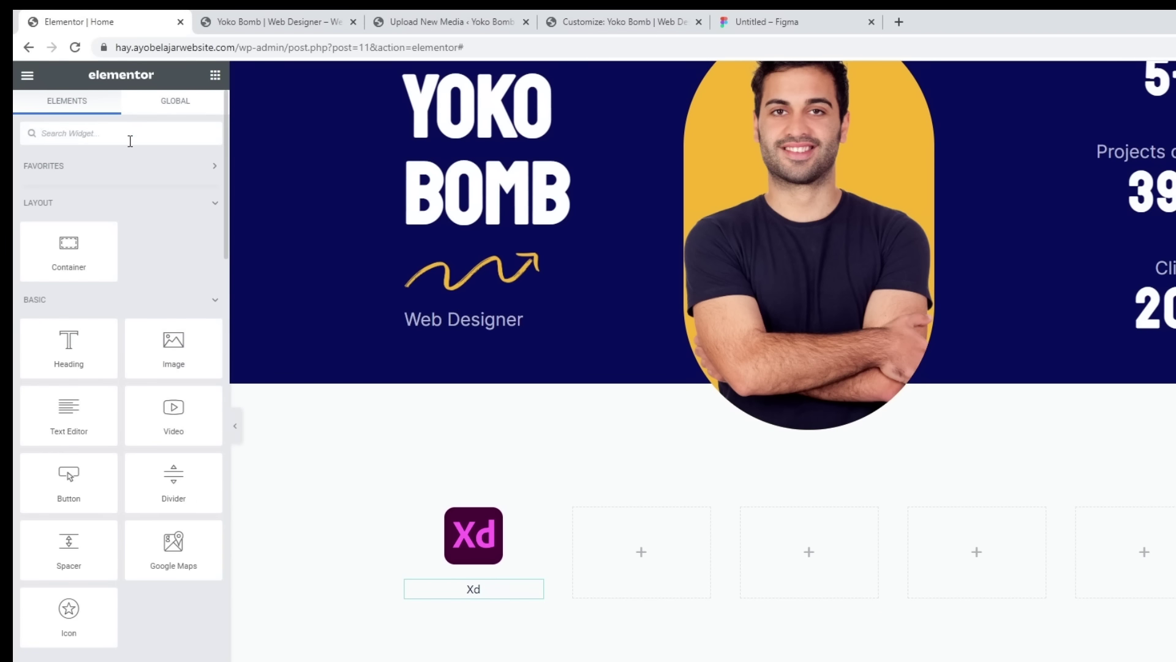
Add a counter under the Xd caption ending at 99 with no title and a % suffix.
text(coun)
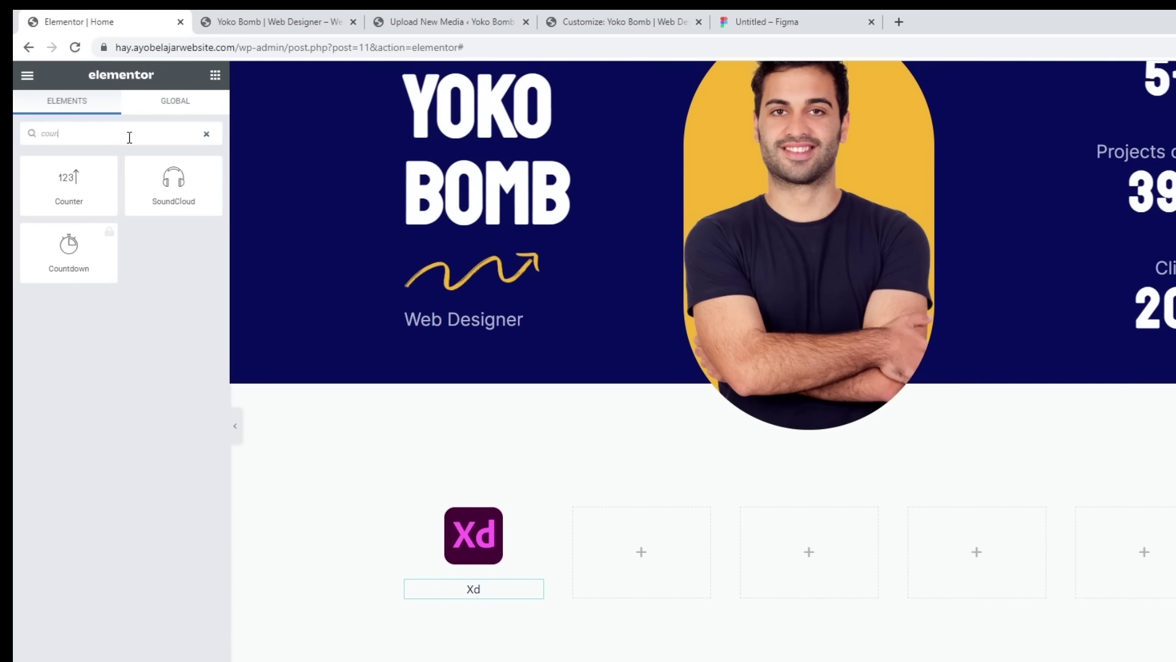
drag(68, 184, 482, 589)
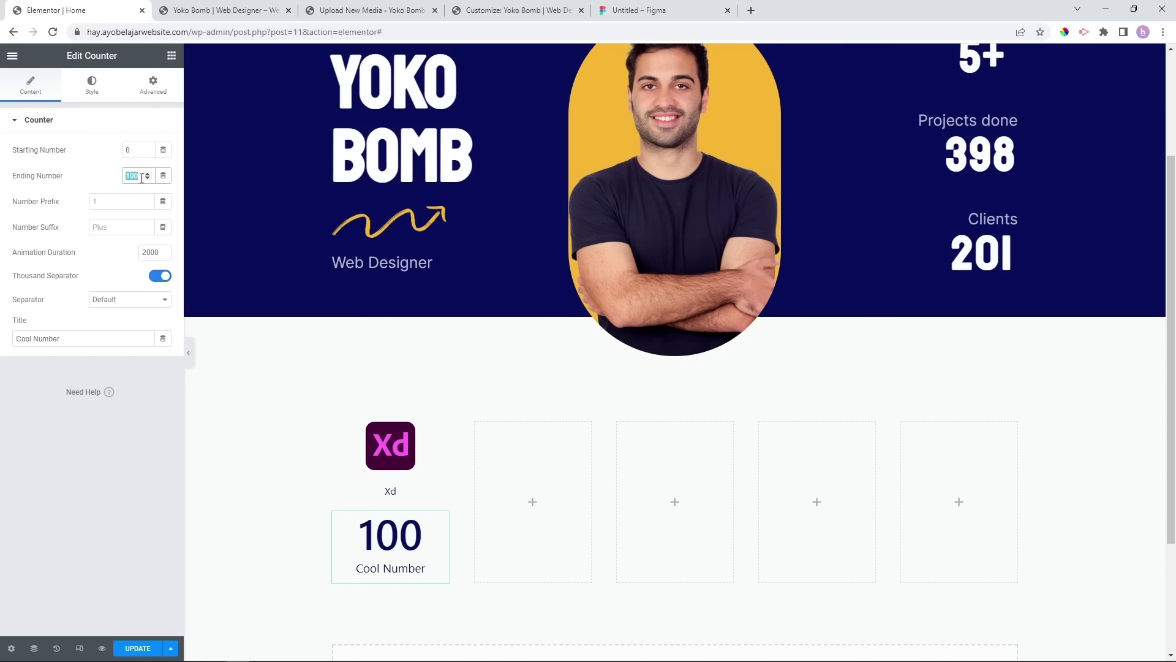
text(99)
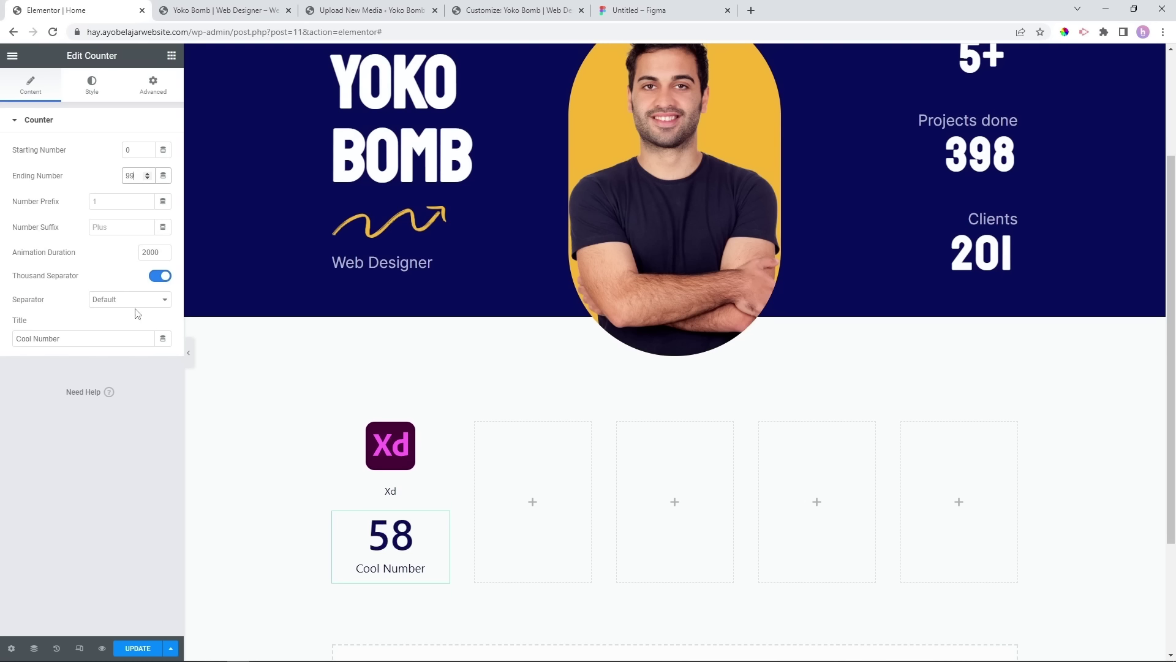
drag(106, 334, 2, 334)
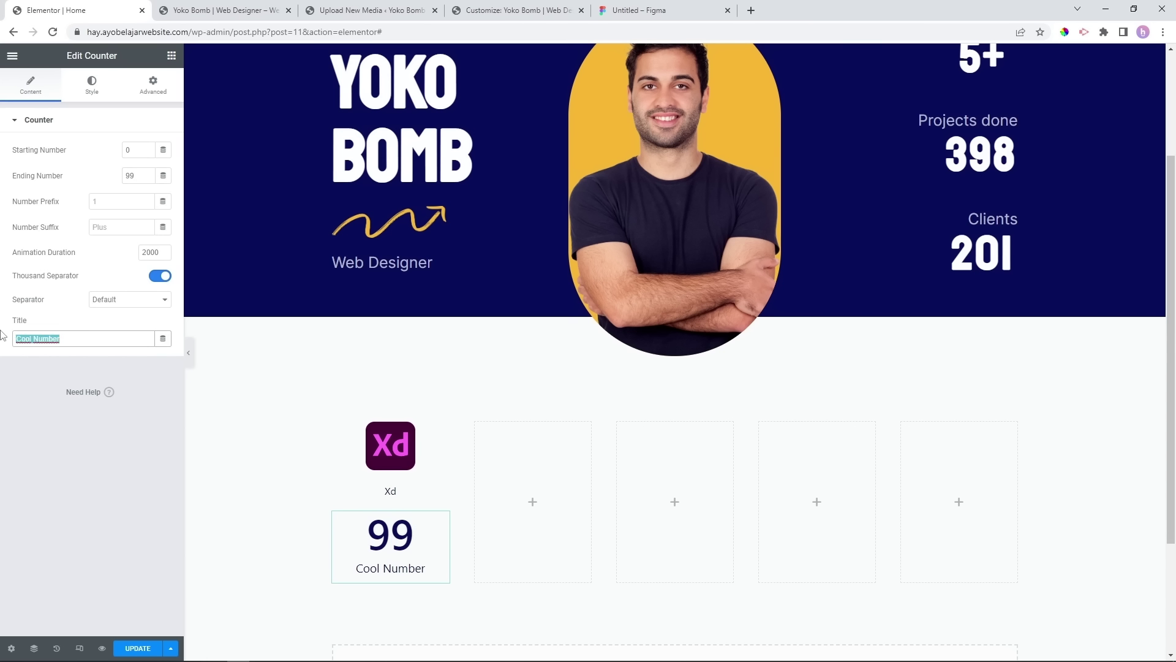
key(BackSpace)
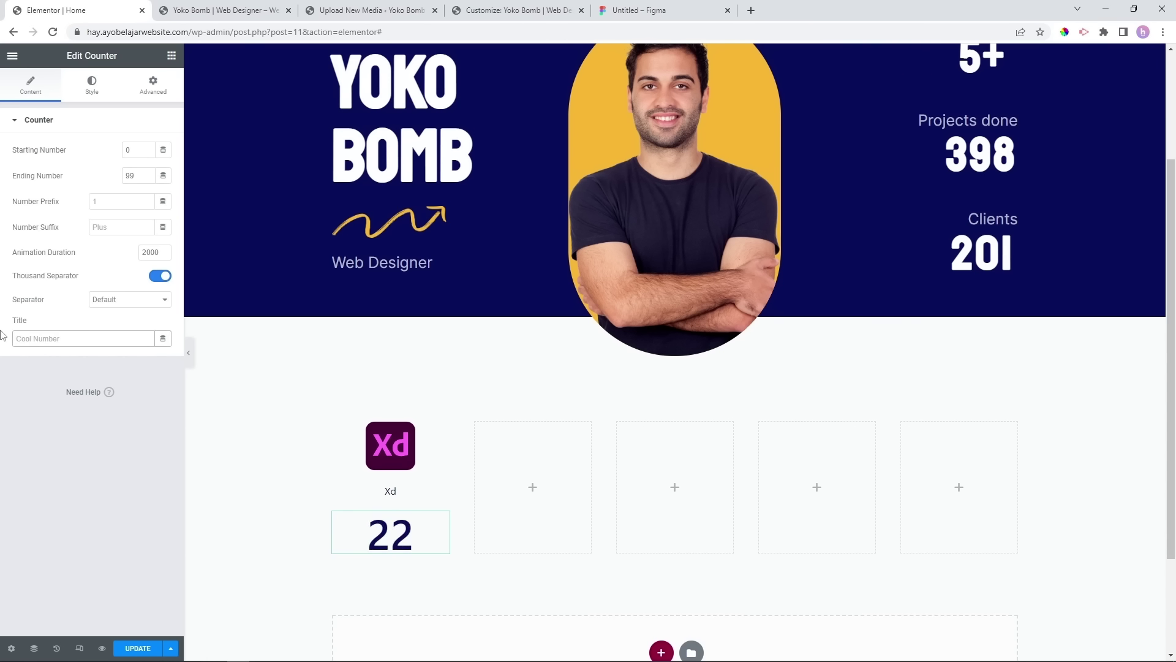
click(106, 228)
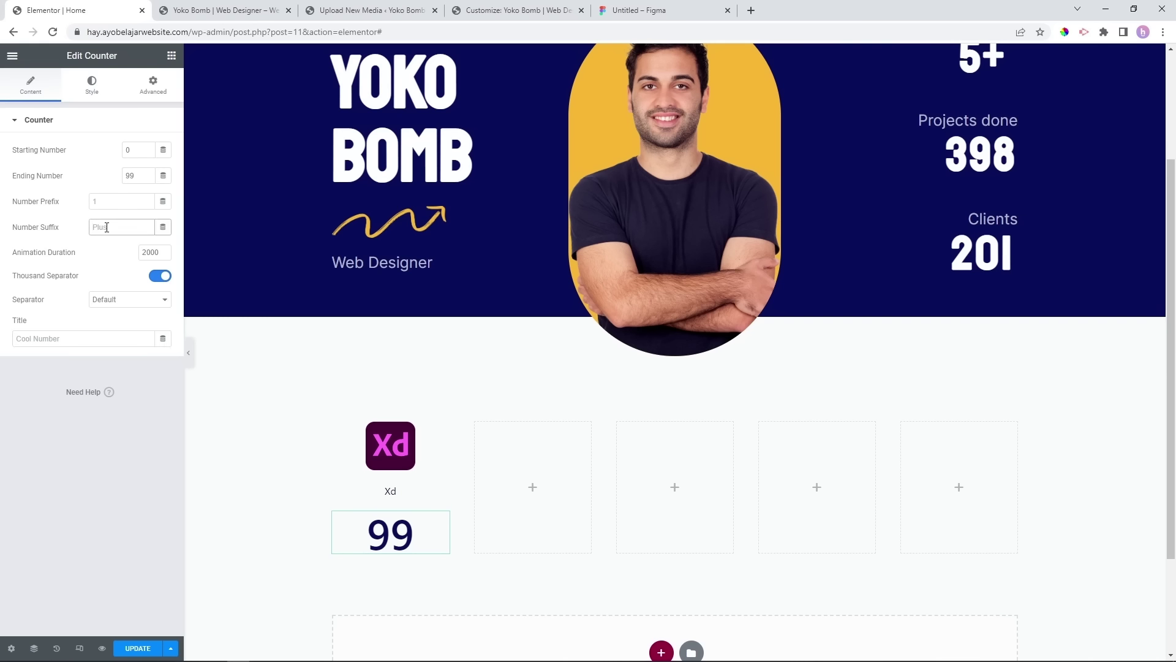
text(%)
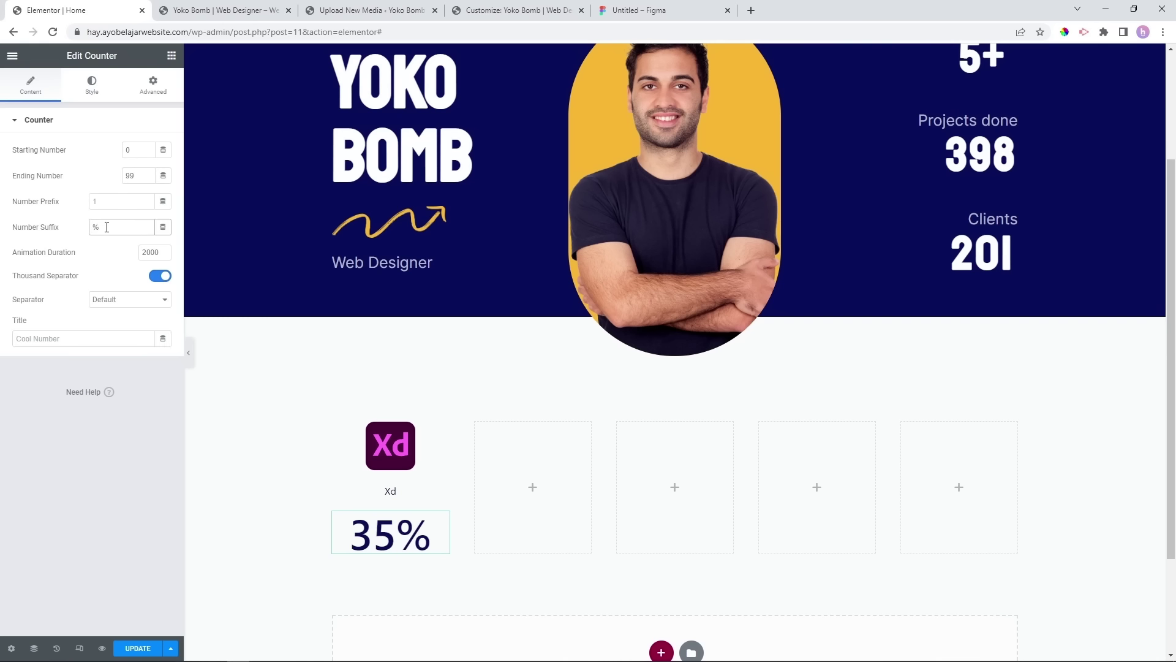
Set the counter number's typography to Staatliches at 25 px.
click(87, 82)
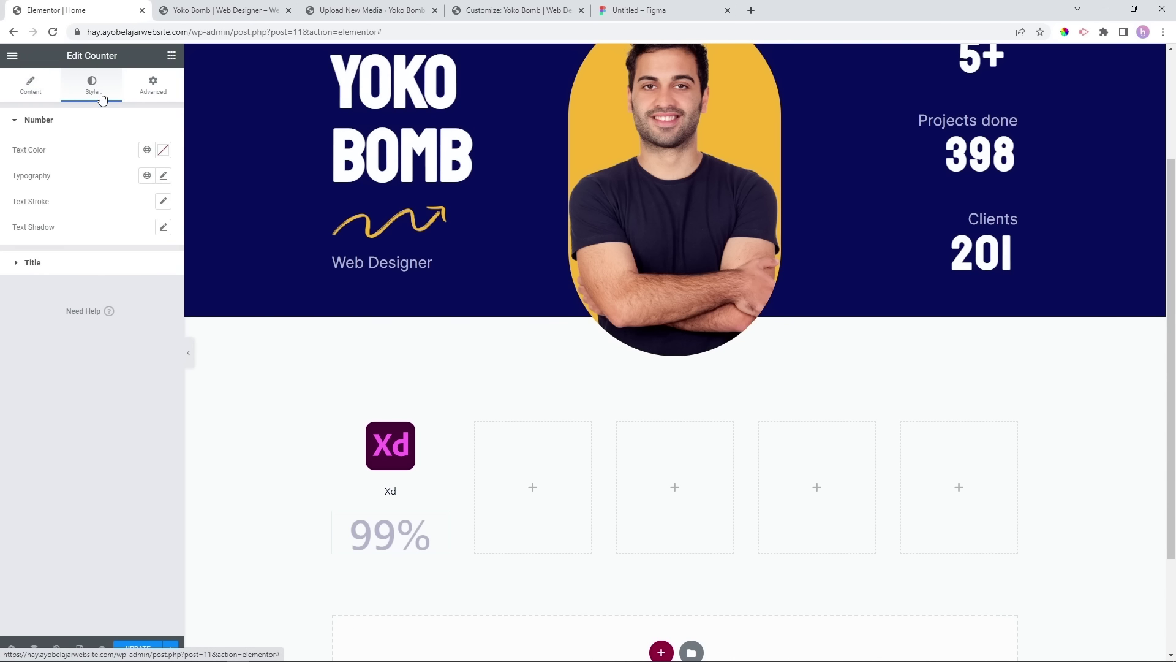
click(163, 176)
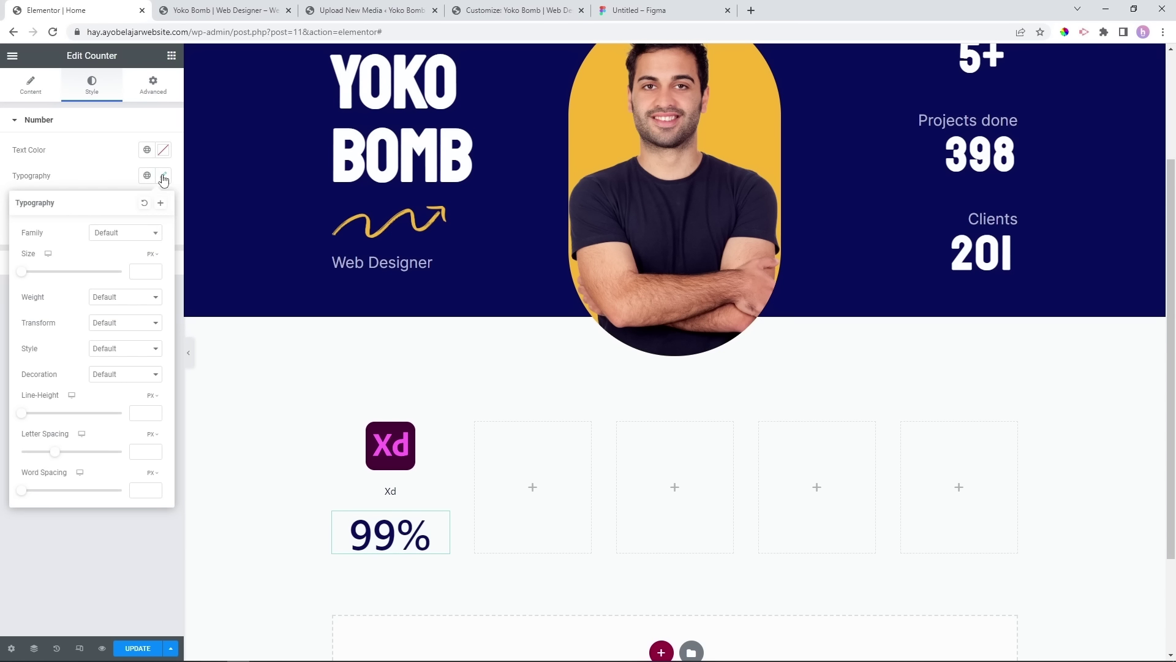
click(120, 234)
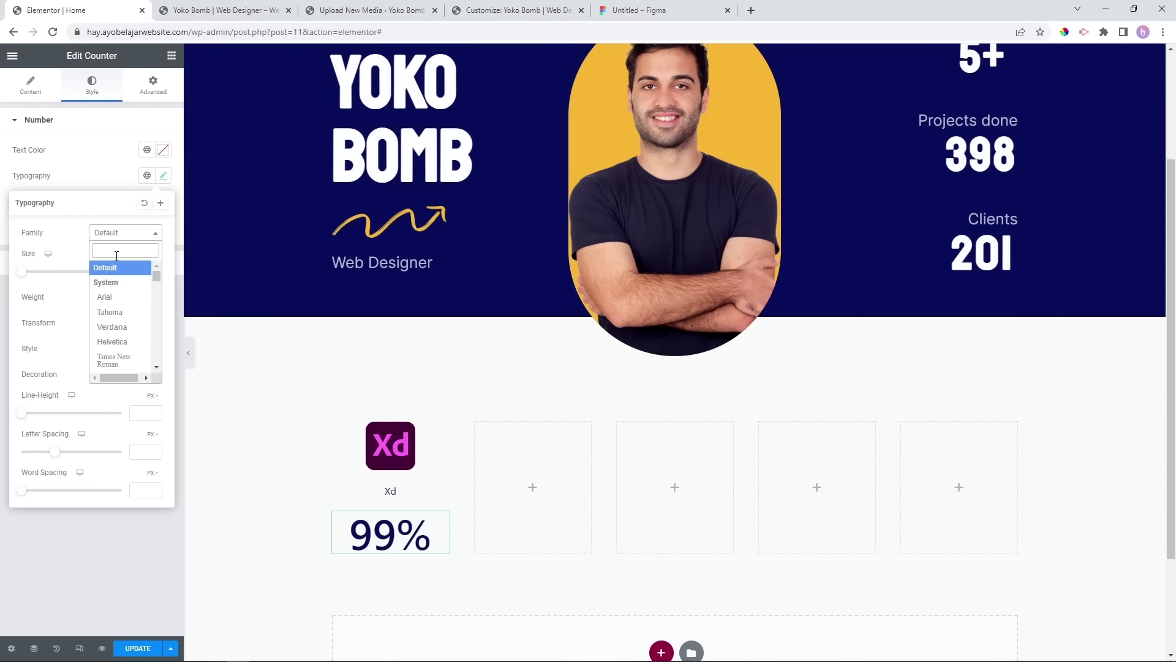
text(staa)
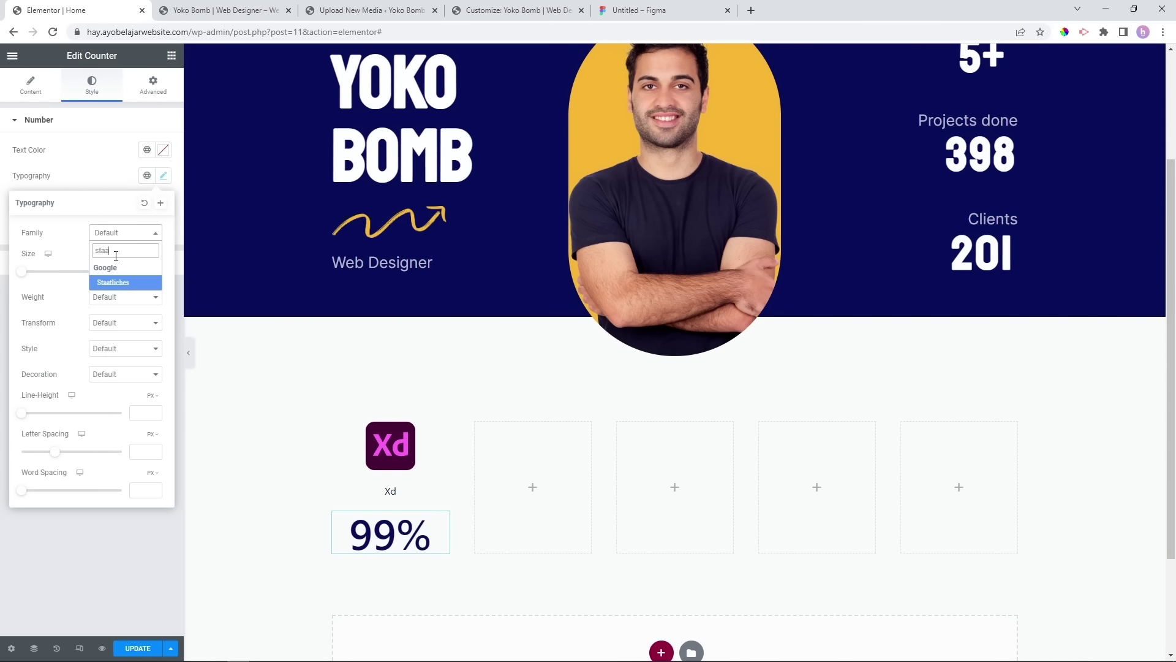
click(133, 283)
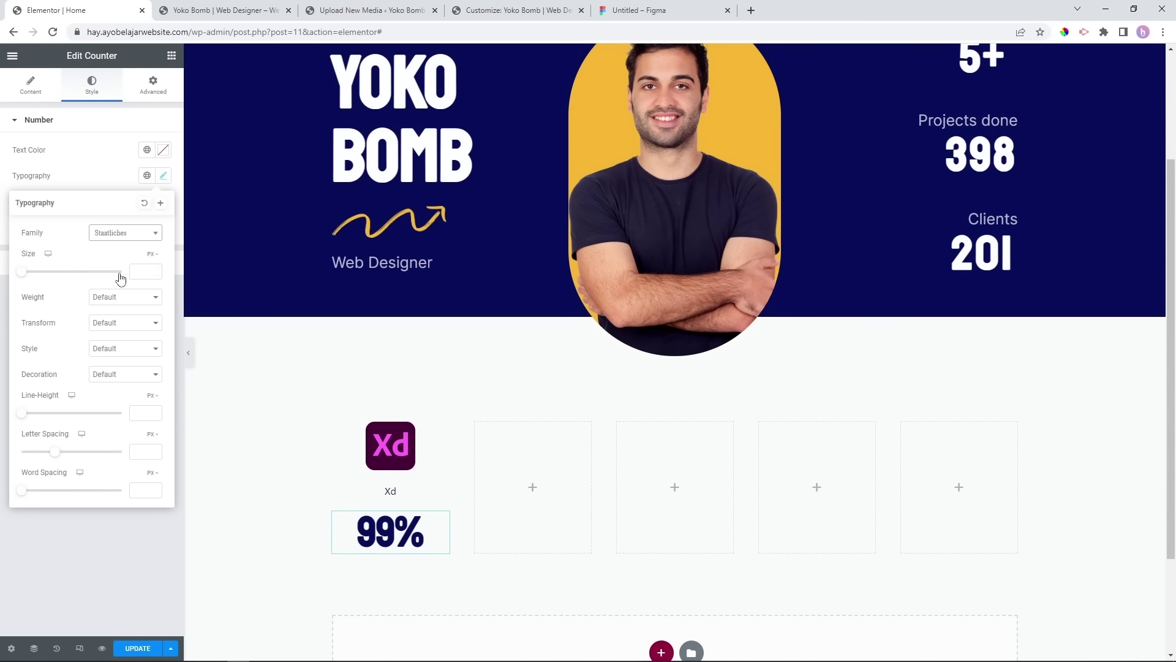
click(135, 272)
text(20)
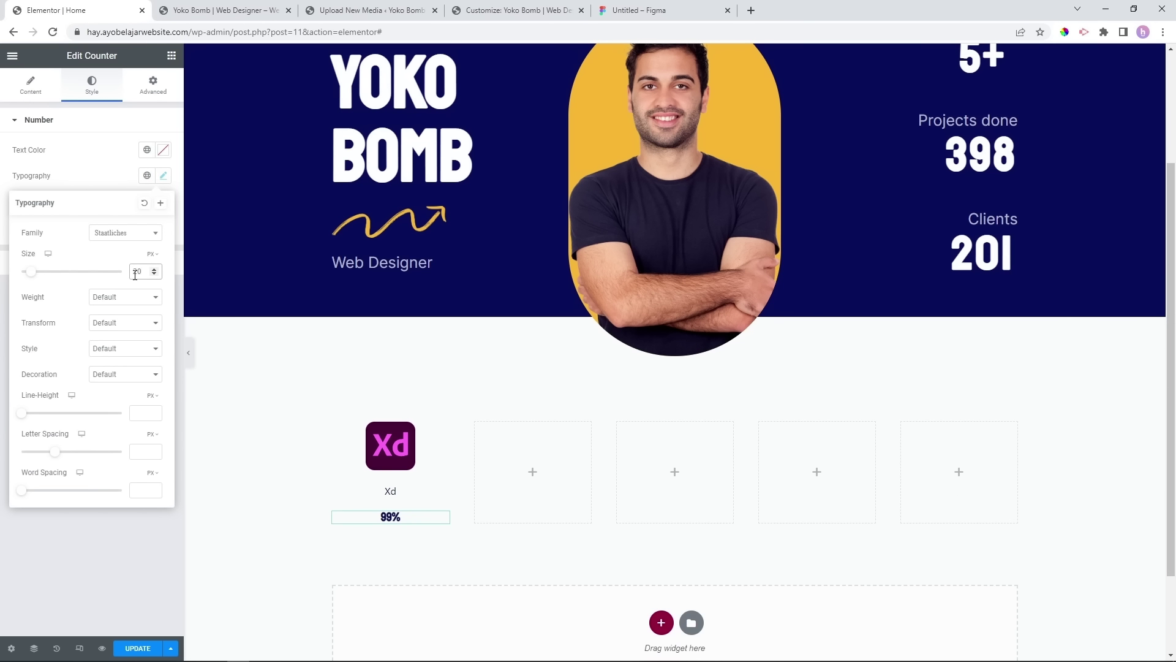
key(BackSpace)
text(5)
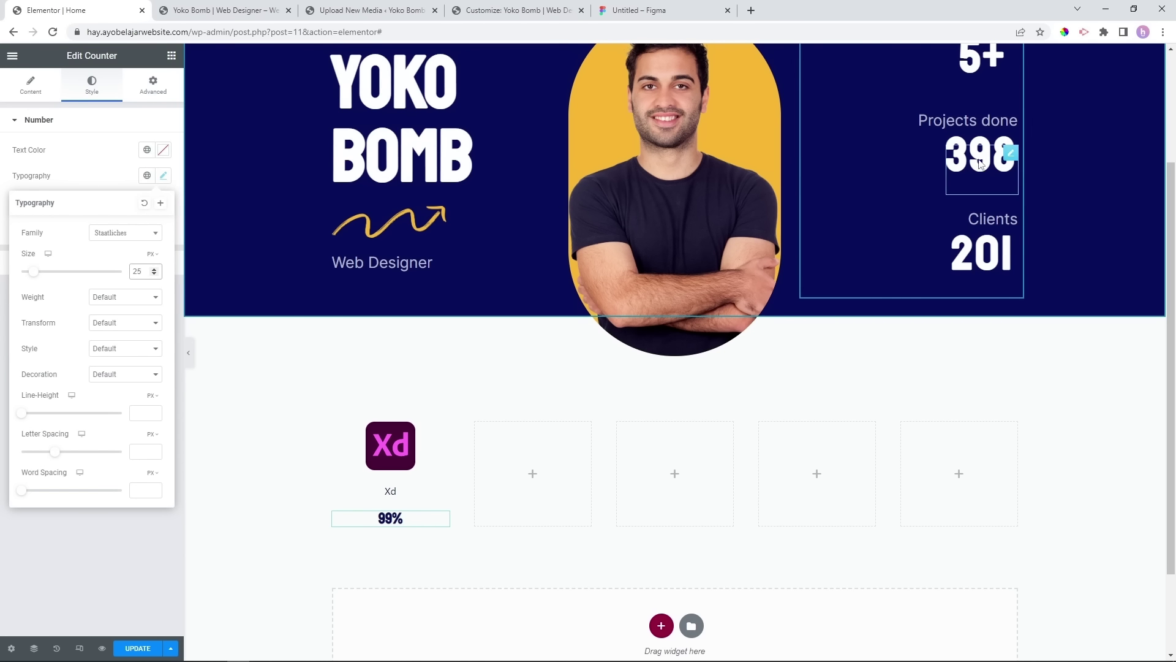
click(836, 178)
Delete the titles of the 5+, 398 and 201 hero counters.
scroll(1002, 190, up, 2)
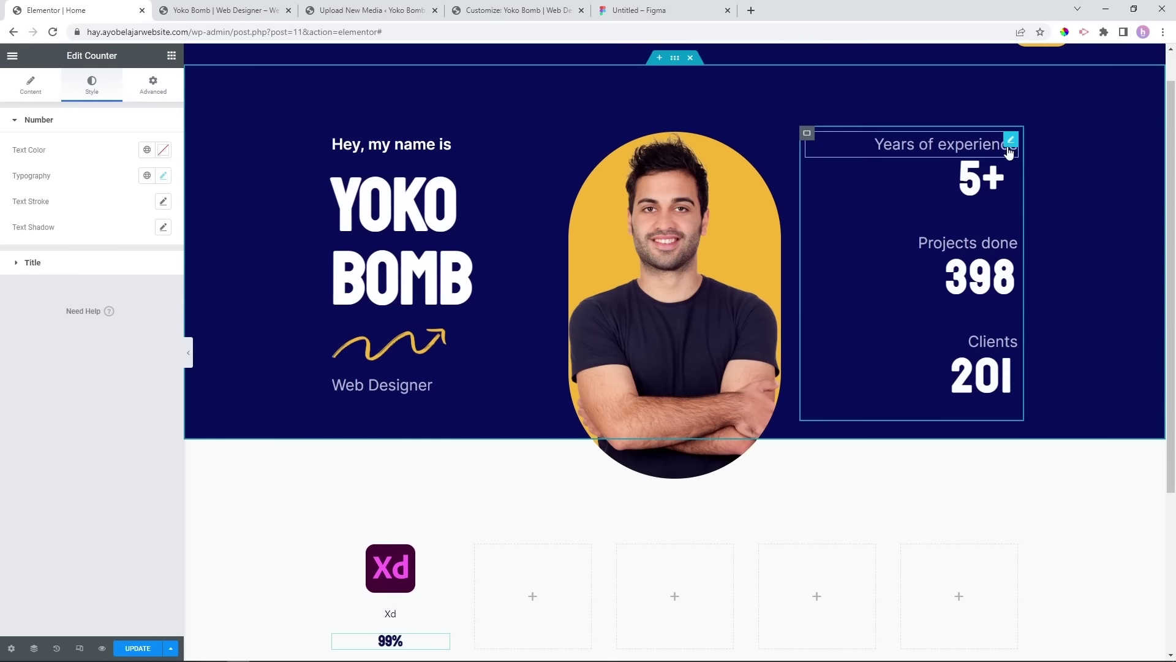
click(1009, 179)
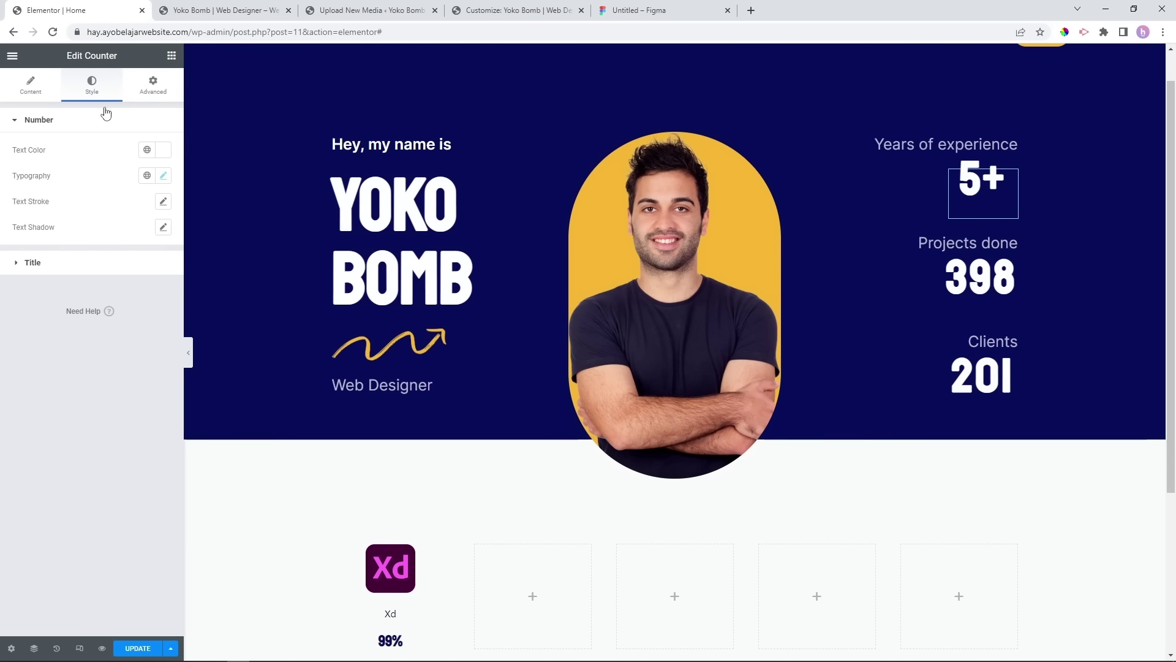
click(45, 91)
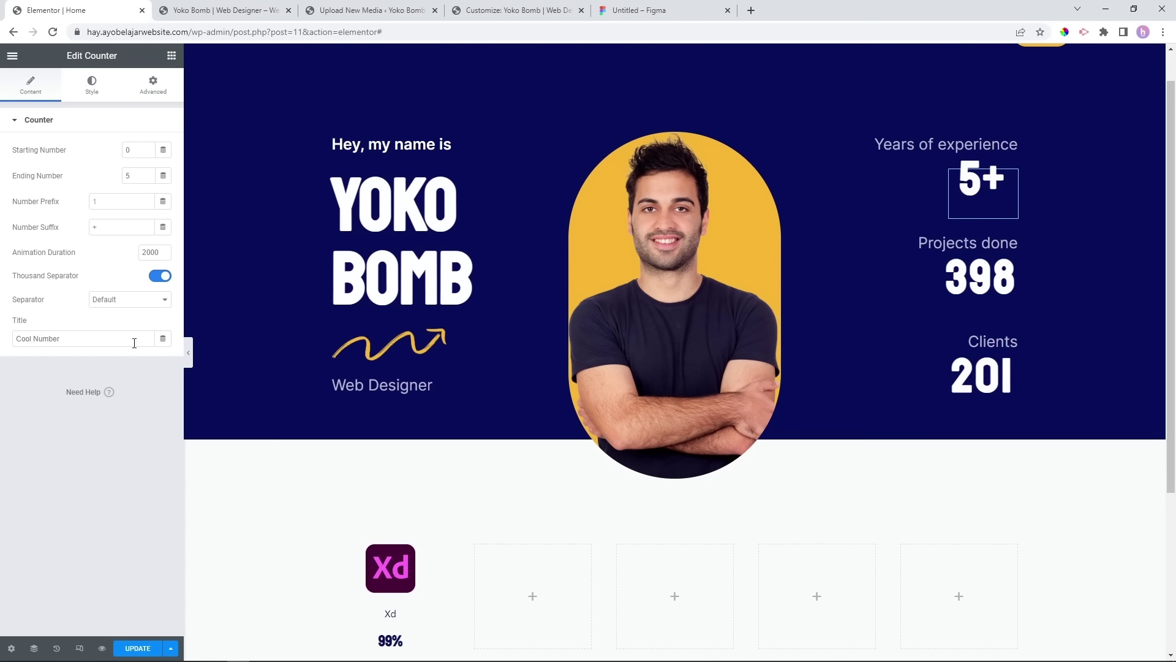
triple_click(39, 339)
key(BackSpace)
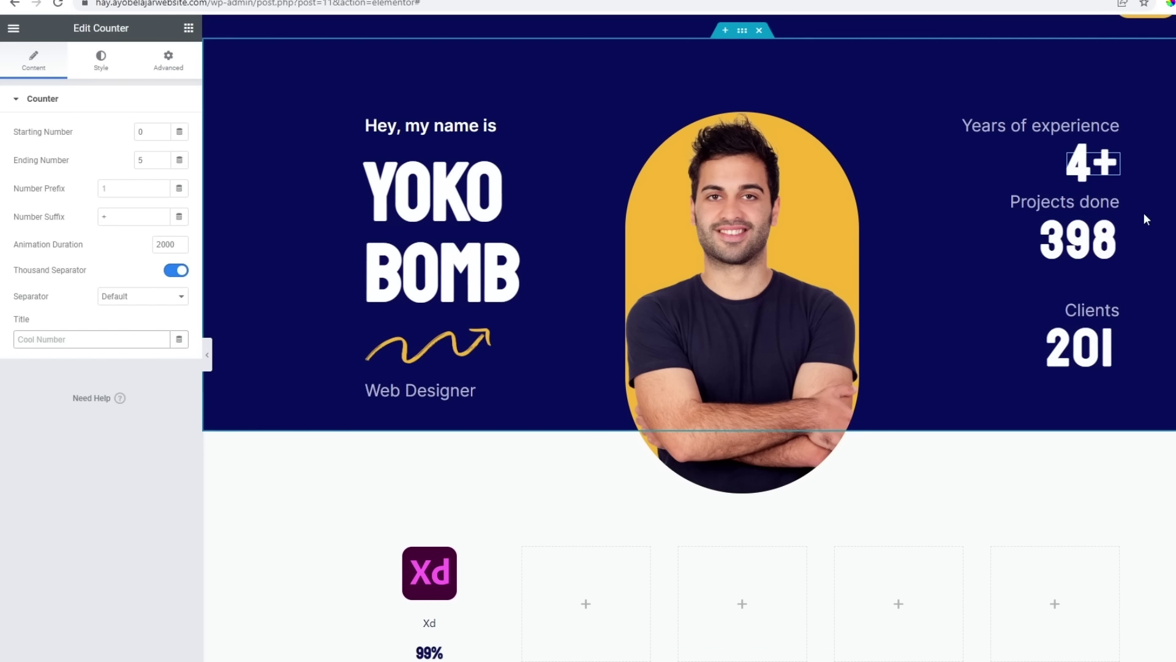
click(1112, 199)
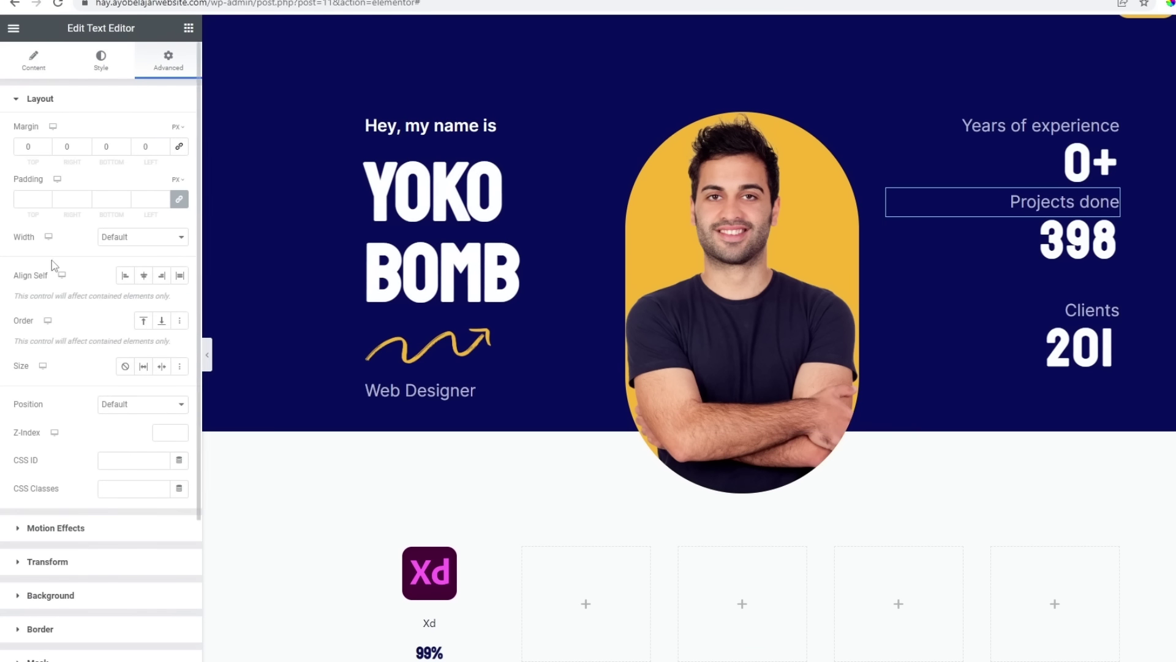
click(36, 66)
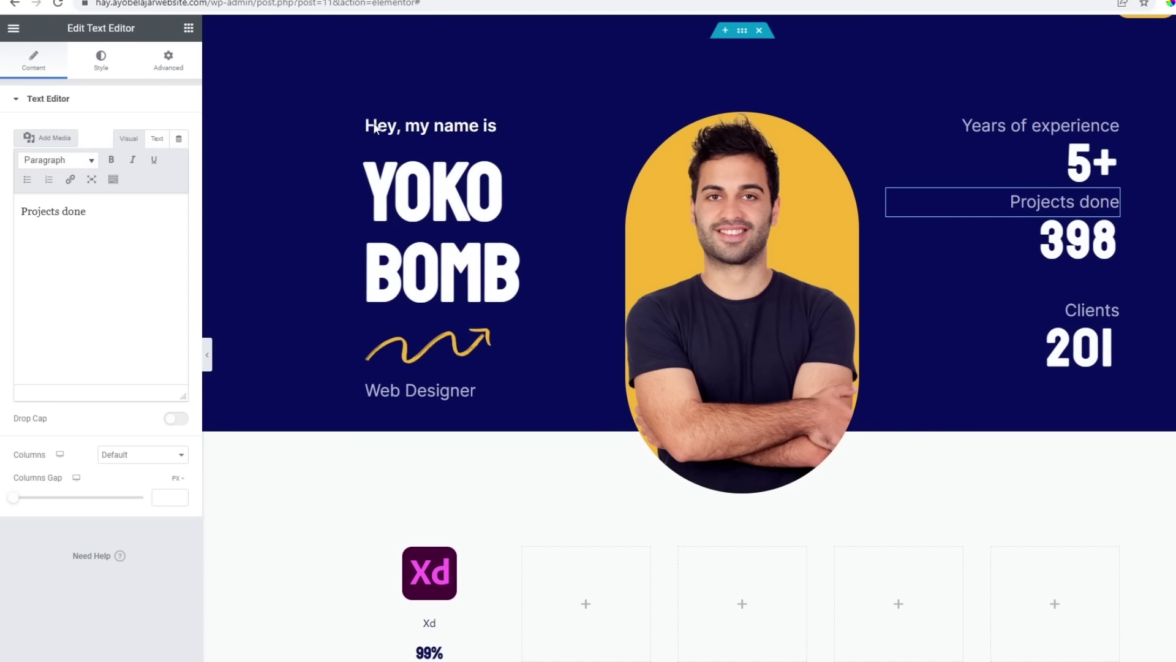
drag(84, 341, 2, 346)
key(BackSpace)
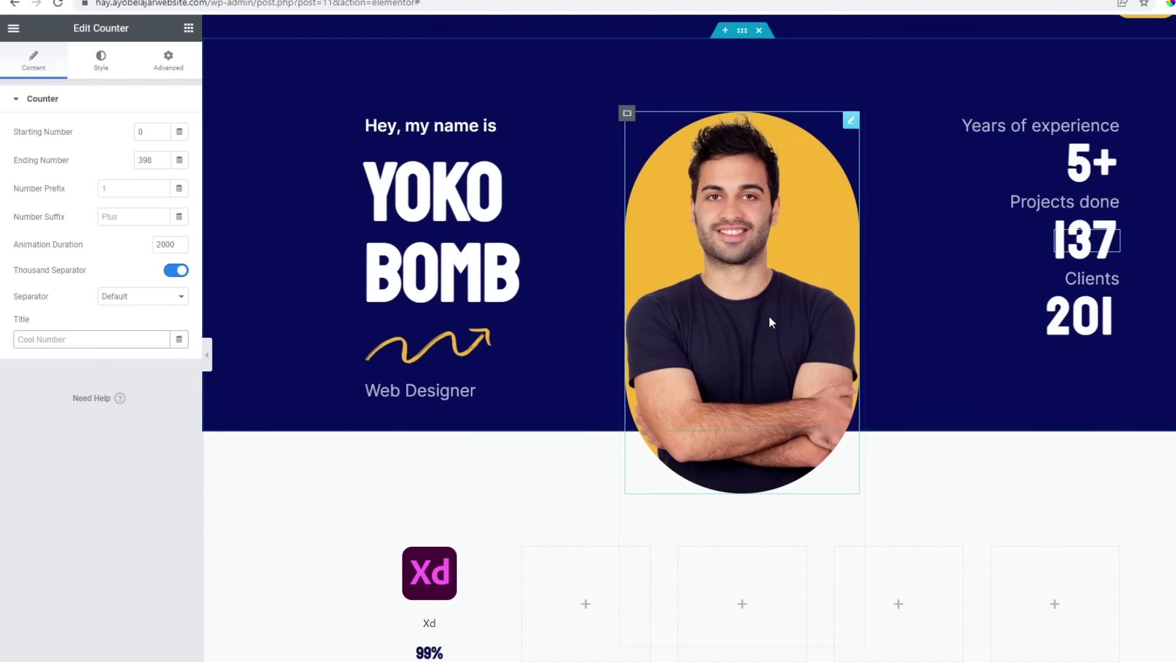
click(1112, 316)
drag(92, 340, 6, 339)
key(BackSpace)
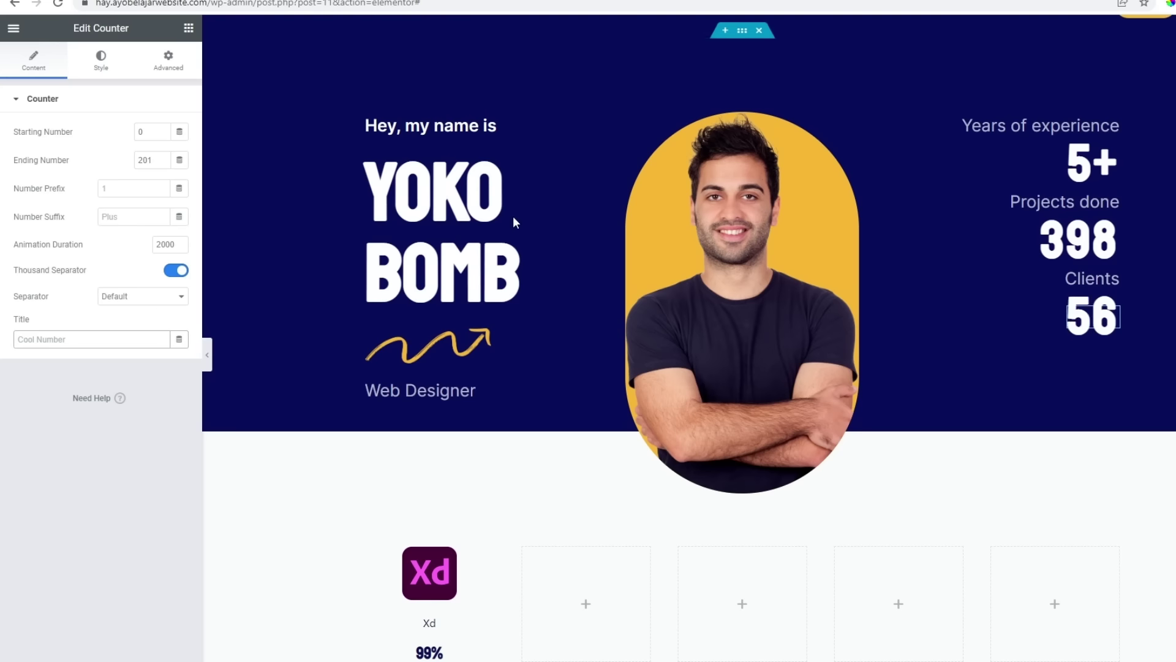
Set the 5+ counter number's line height to 69.
click(1102, 163)
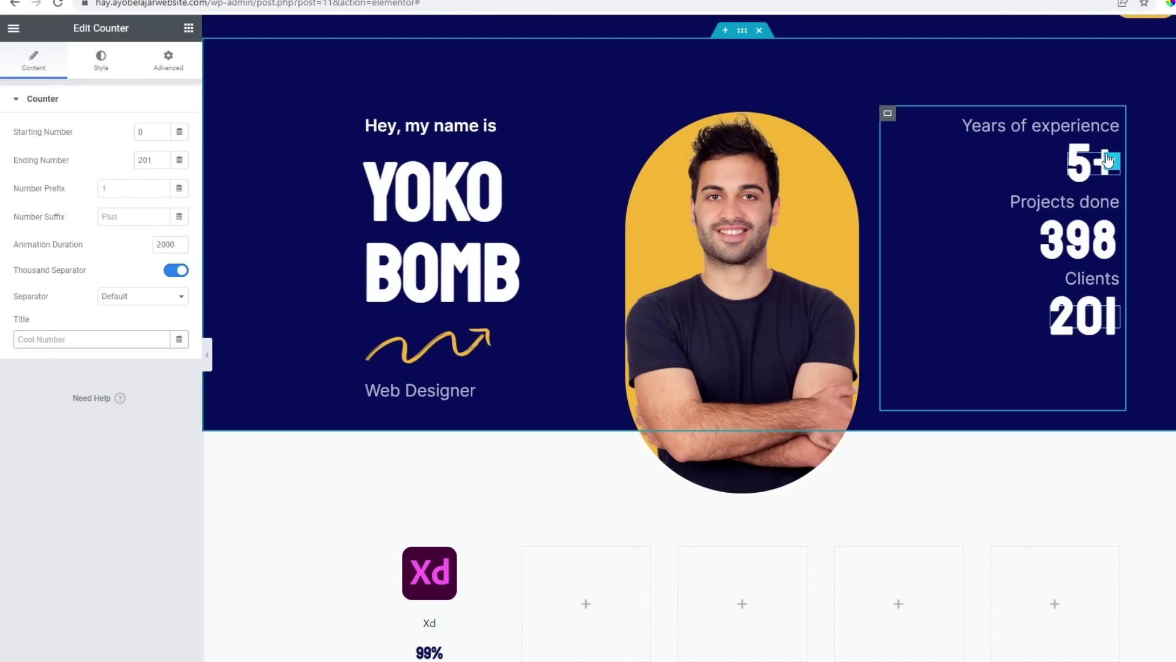
click(98, 65)
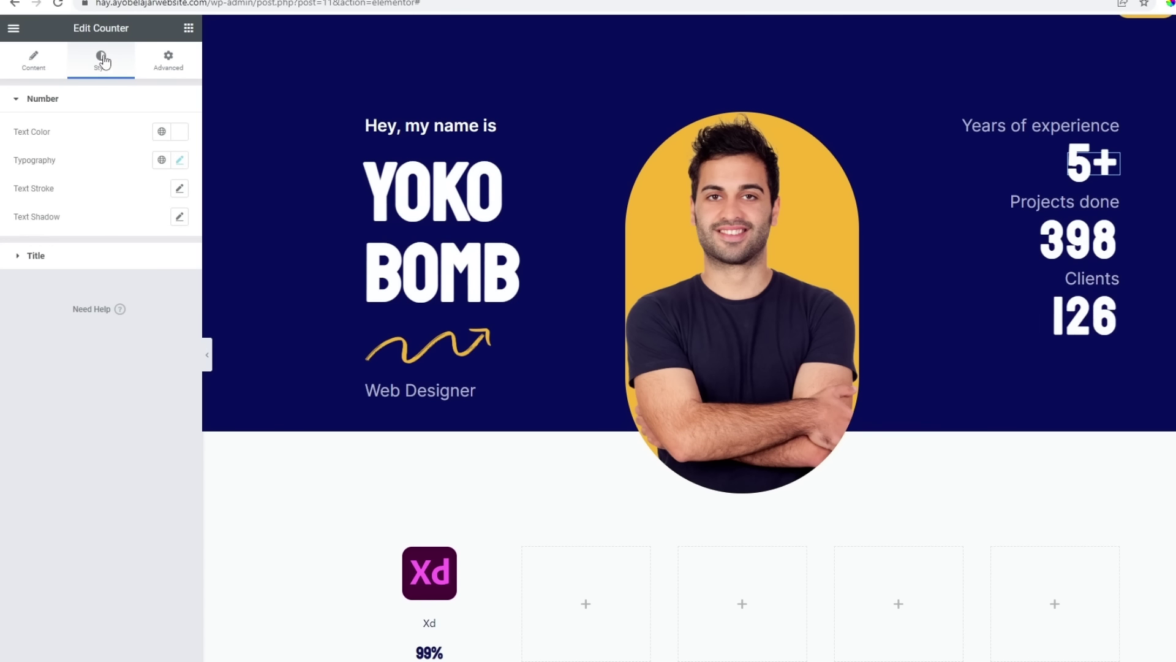
click(180, 162)
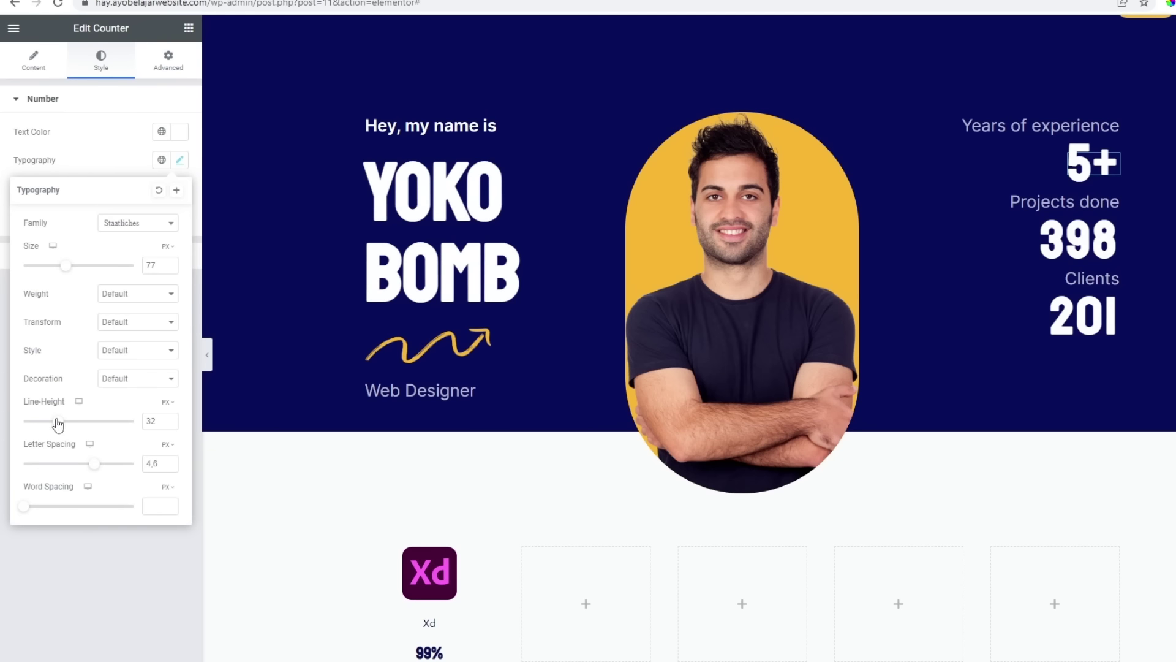
drag(58, 422, 100, 423)
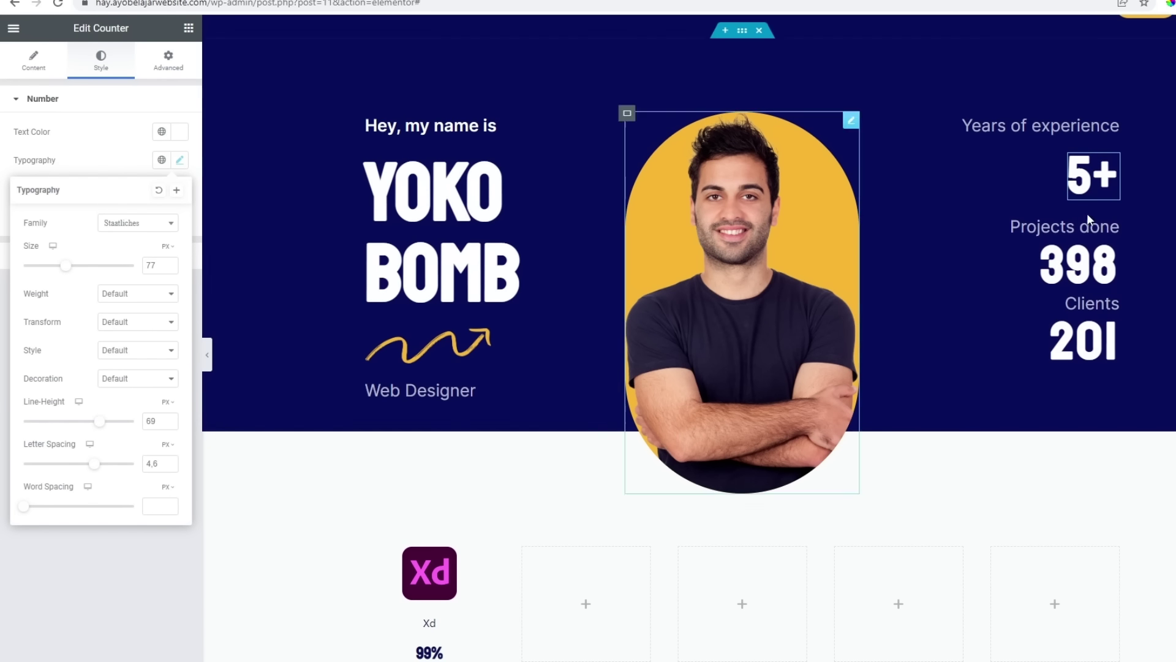
Copy the 5+ counter and paste its style onto the 398 and 201 counters.
right_click(1113, 164)
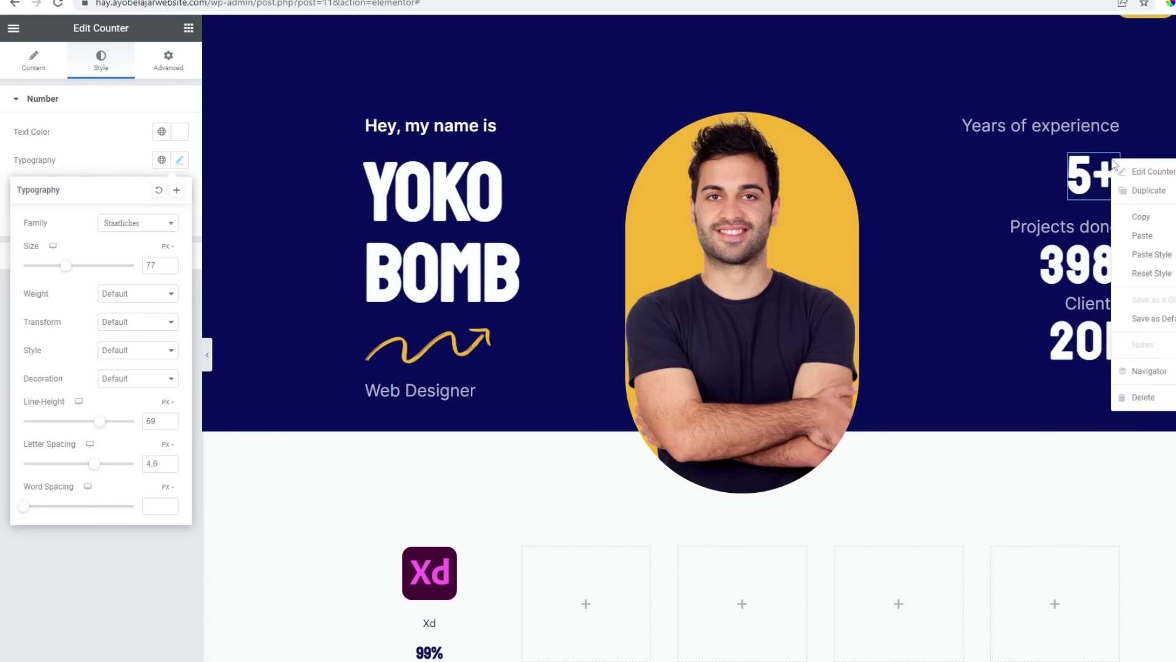
click(1133, 216)
right_click(1113, 263)
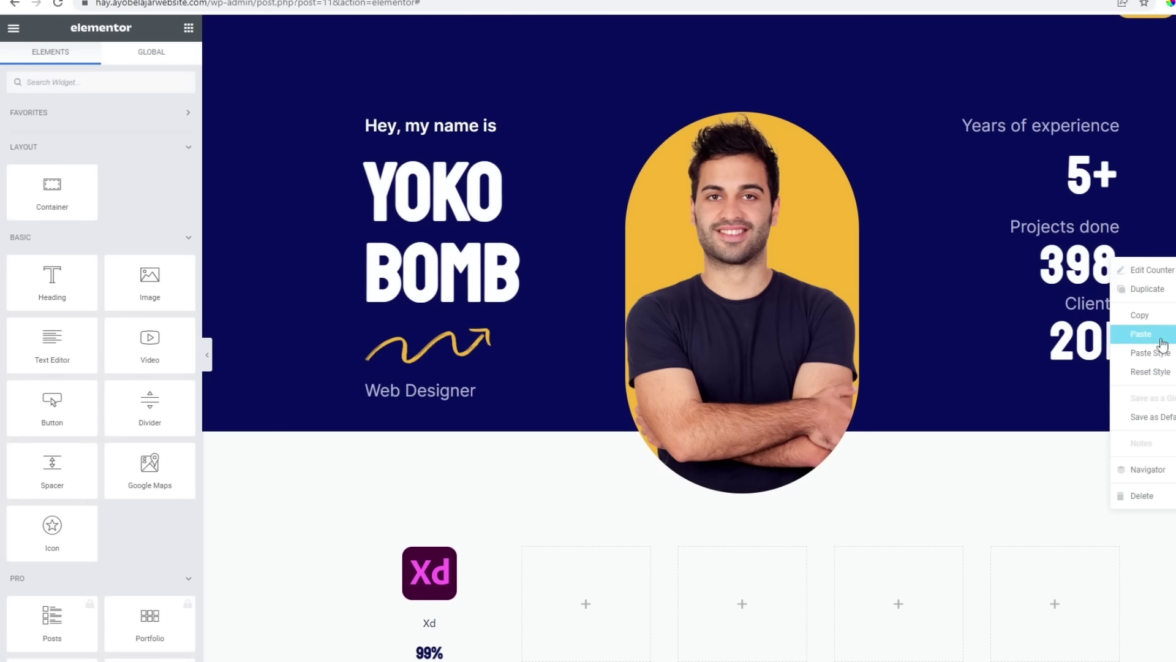
click(1162, 357)
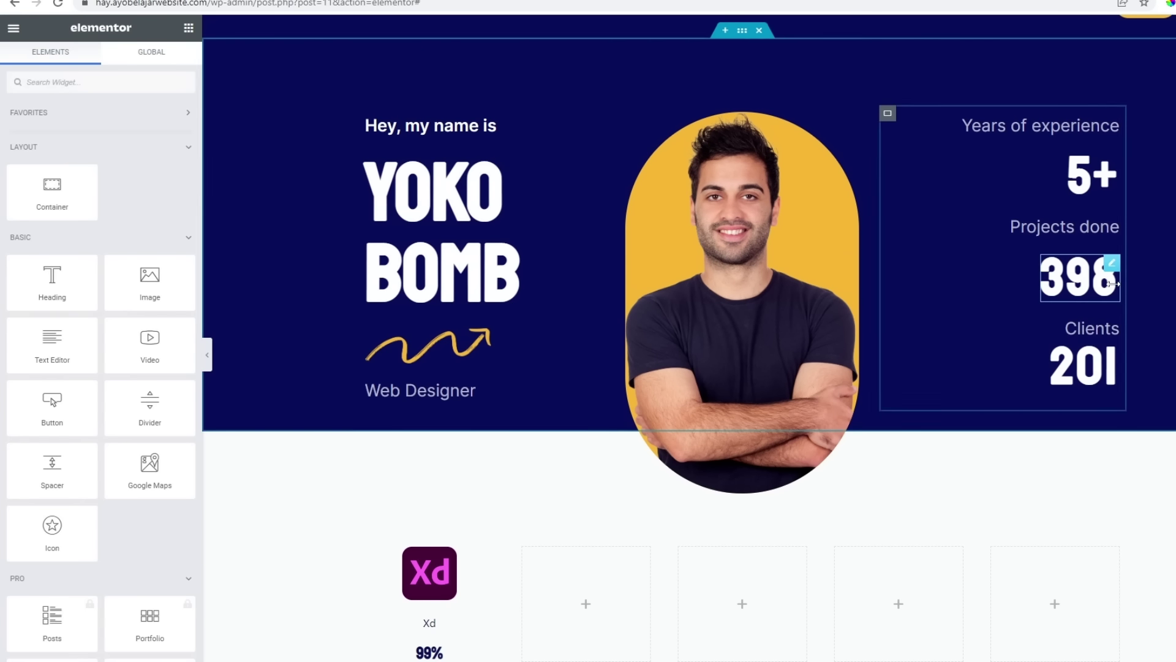
right_click(1113, 363)
click(1167, 456)
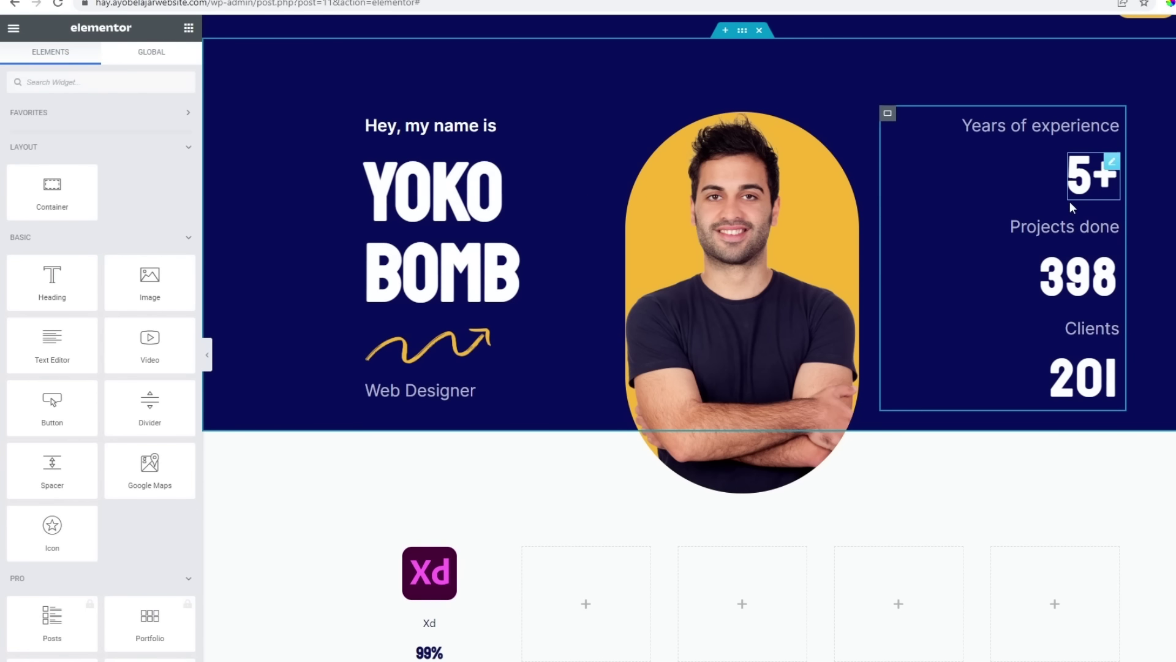
Give the Xd card container a classic #FFFFFF background.
scroll(863, 464, down, 4)
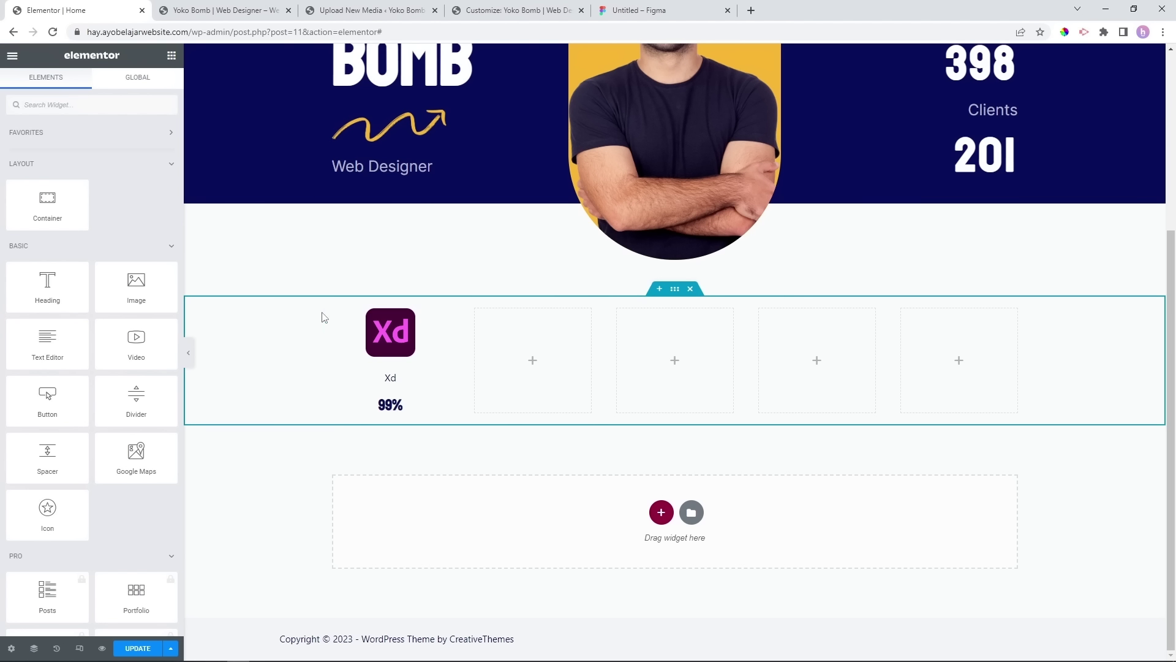
click(358, 330)
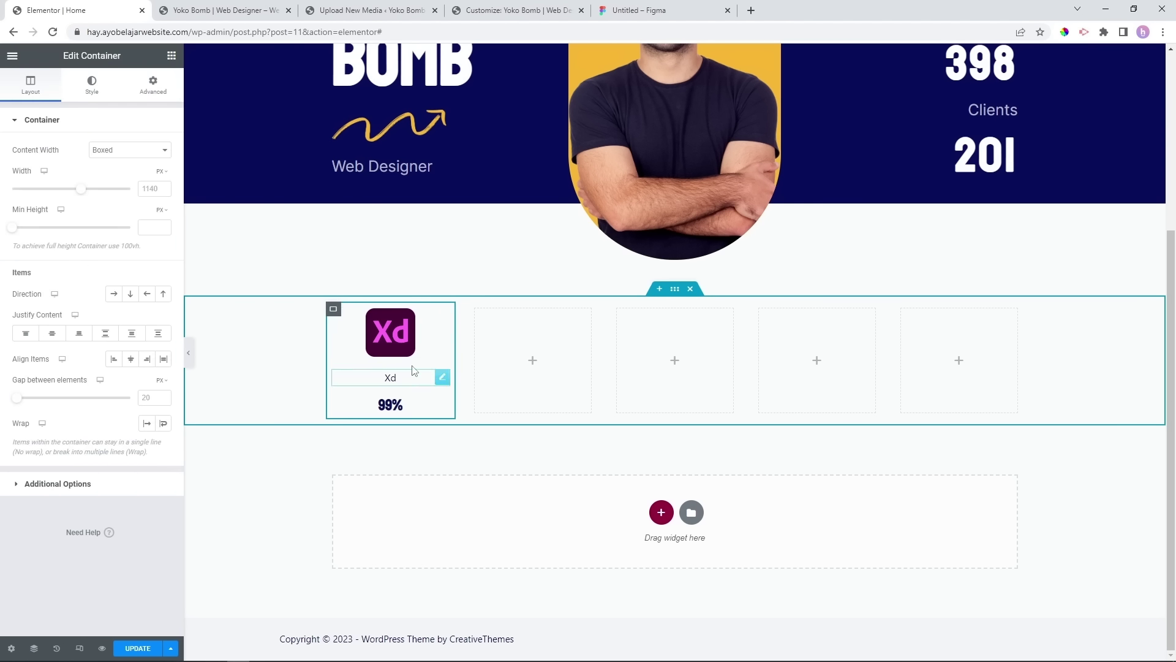
click(95, 84)
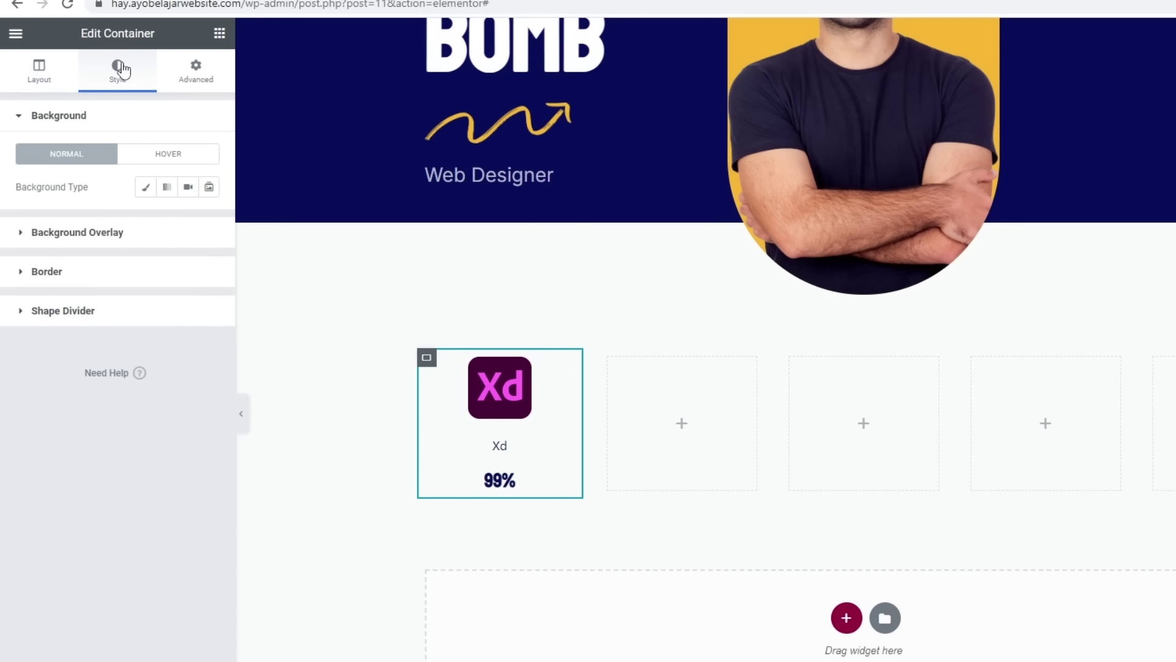
click(146, 188)
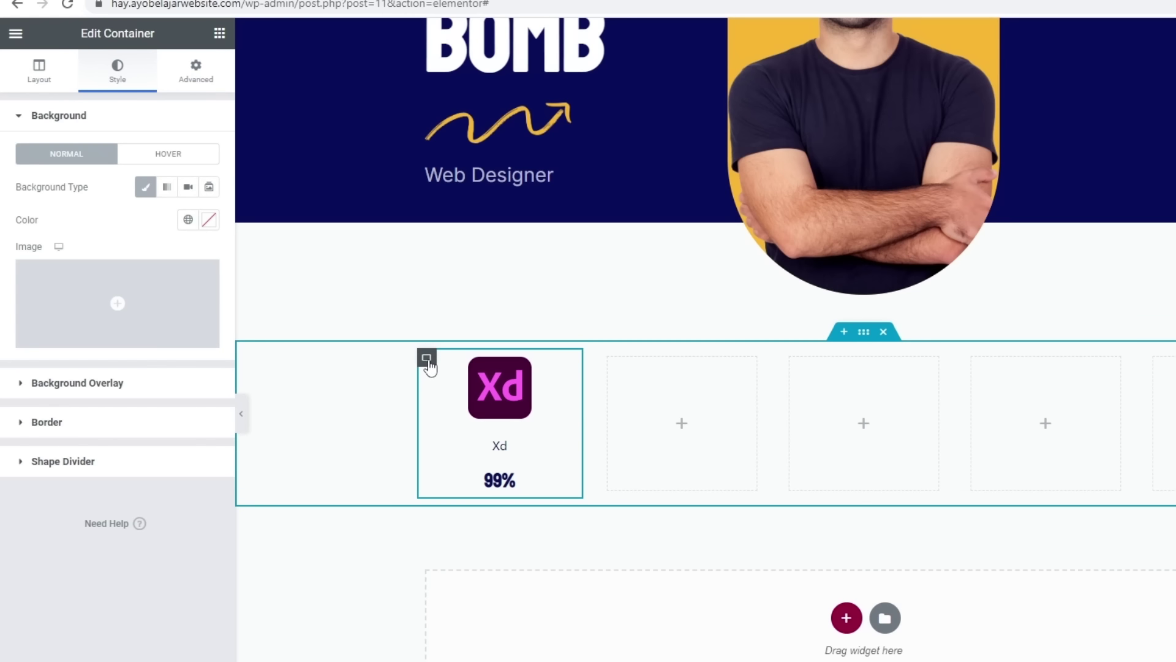
click(208, 225)
text(#FFFFFF)
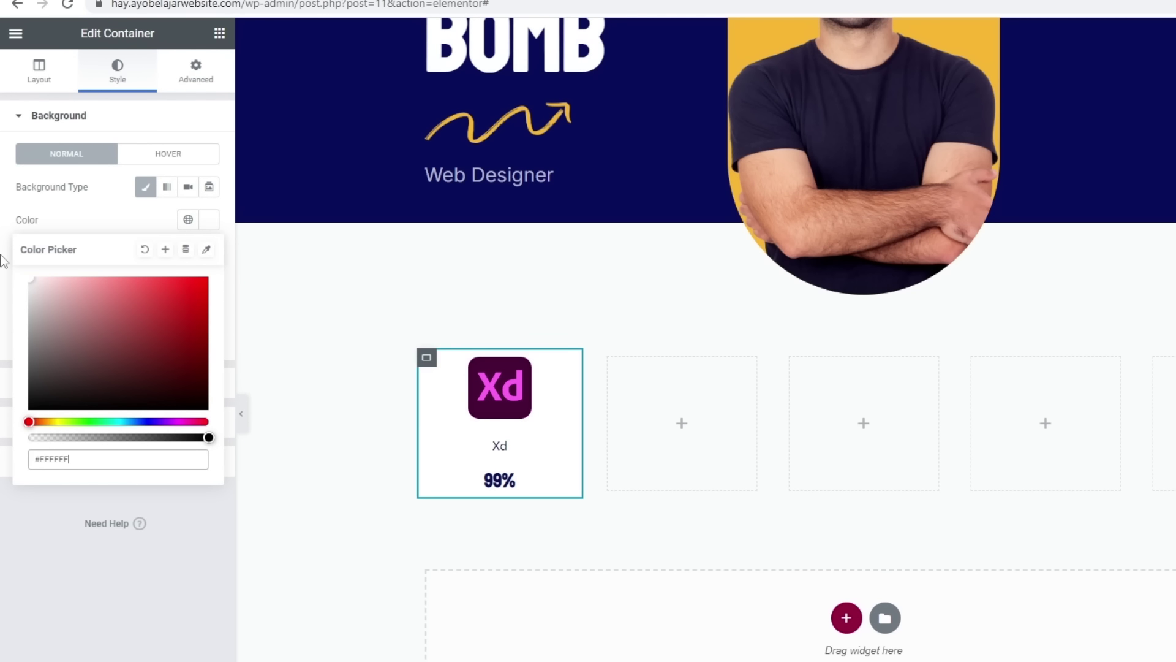
click(70, 563)
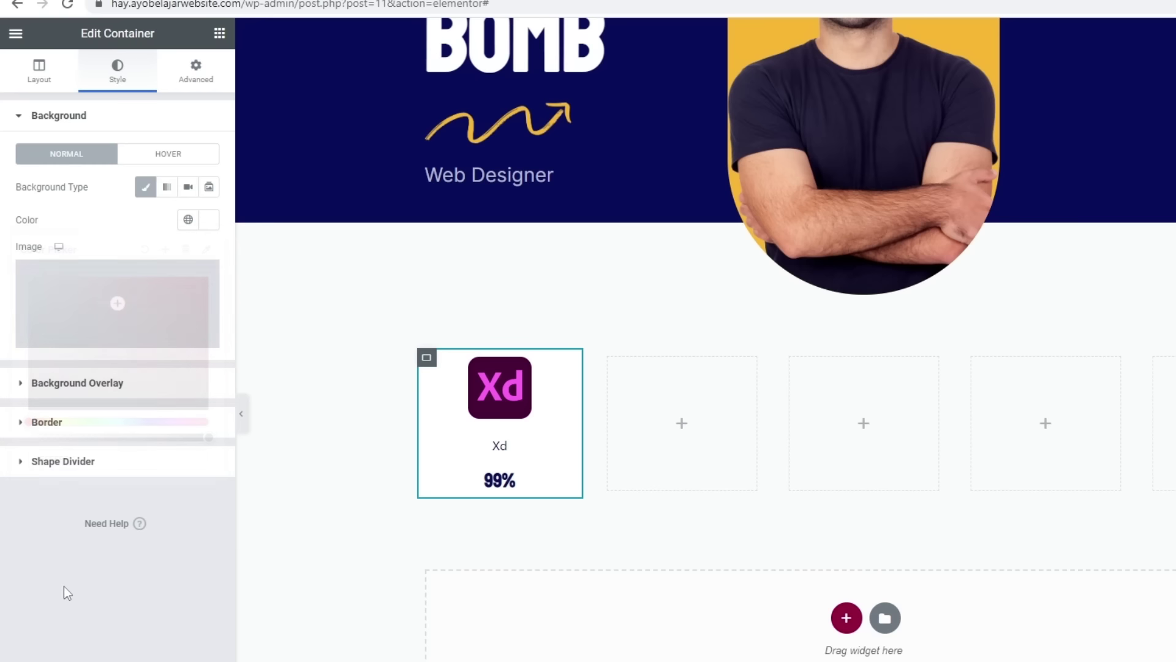
Set the Xd card's padding to 40 px on all sides.
click(211, 76)
click(32, 238)
text(40)
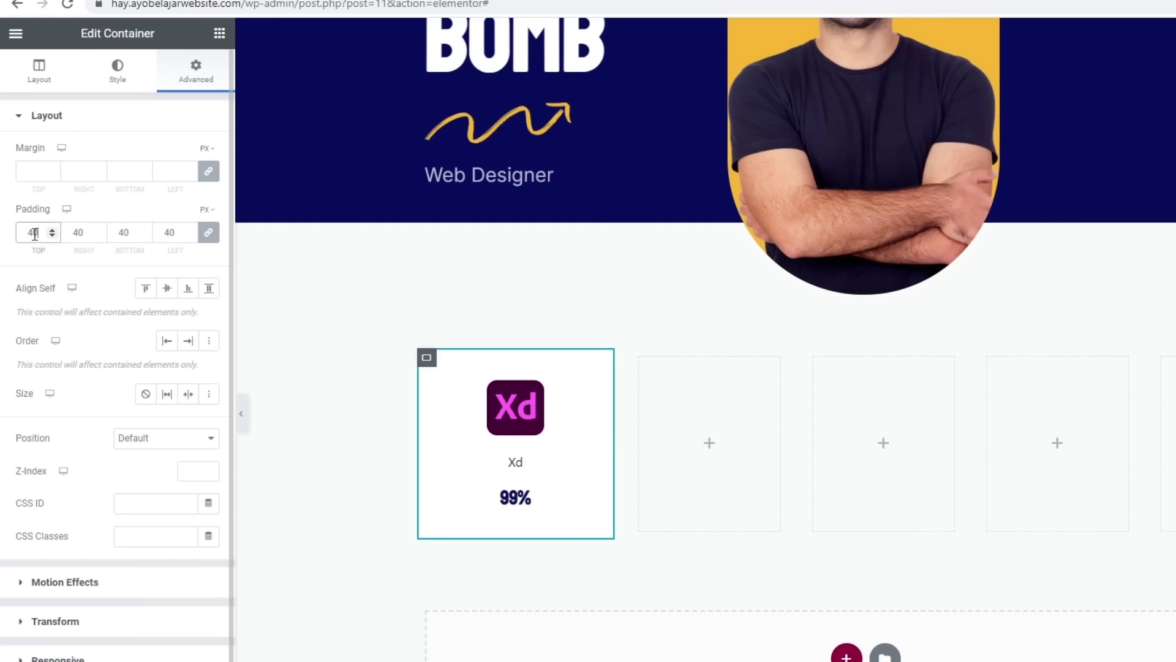
click(114, 86)
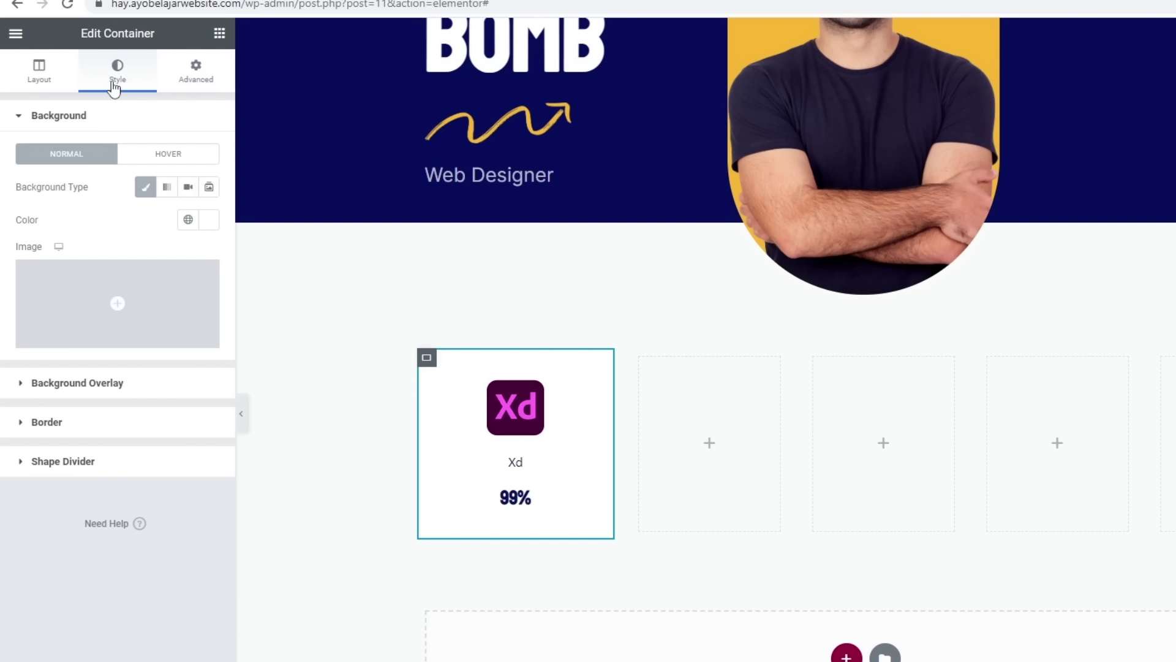
Set the Xd card's border radius to 50 px.
click(71, 428)
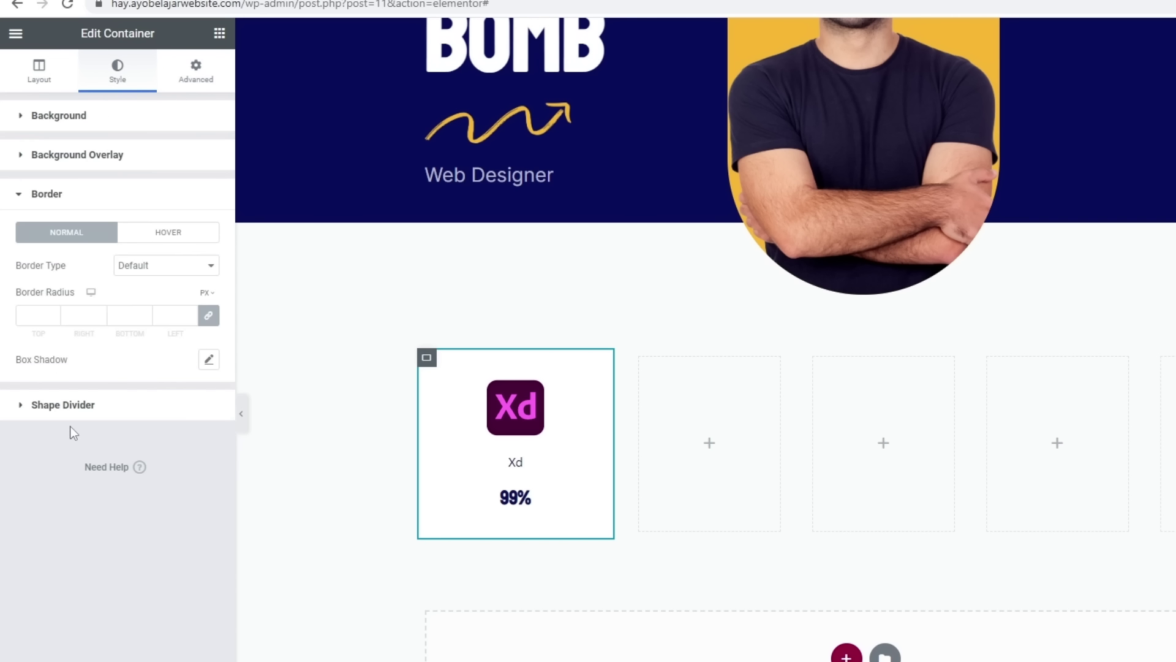
click(36, 315)
text(50)
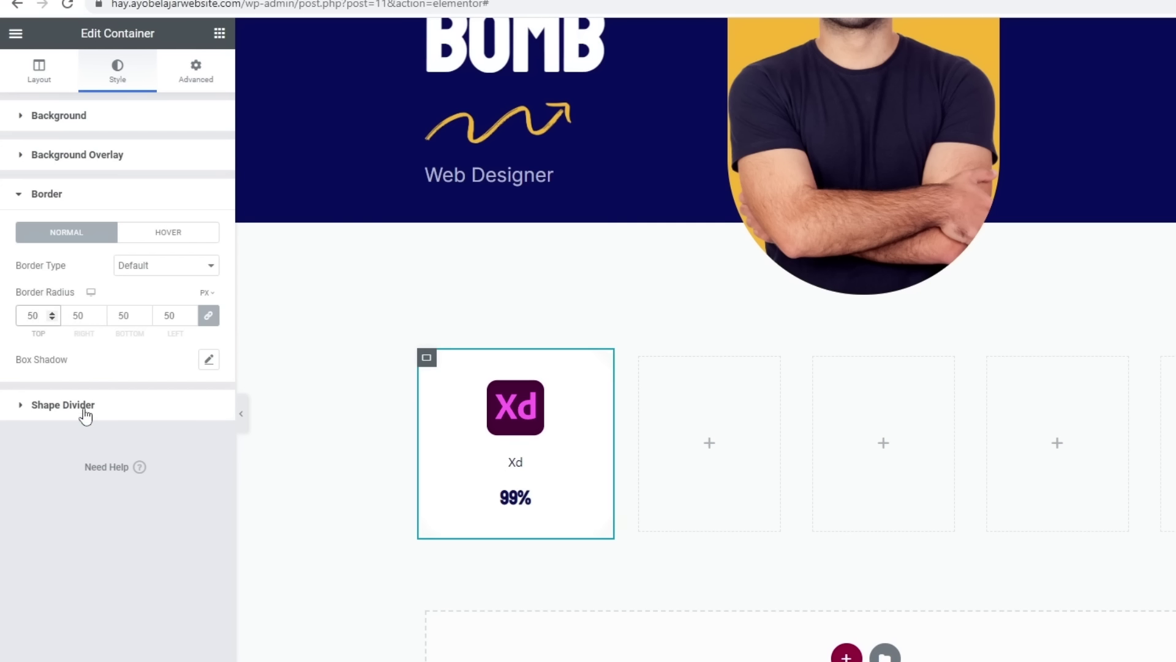
Give the Xd card a 2 px solid border in Theme Color Palette 5.
click(168, 276)
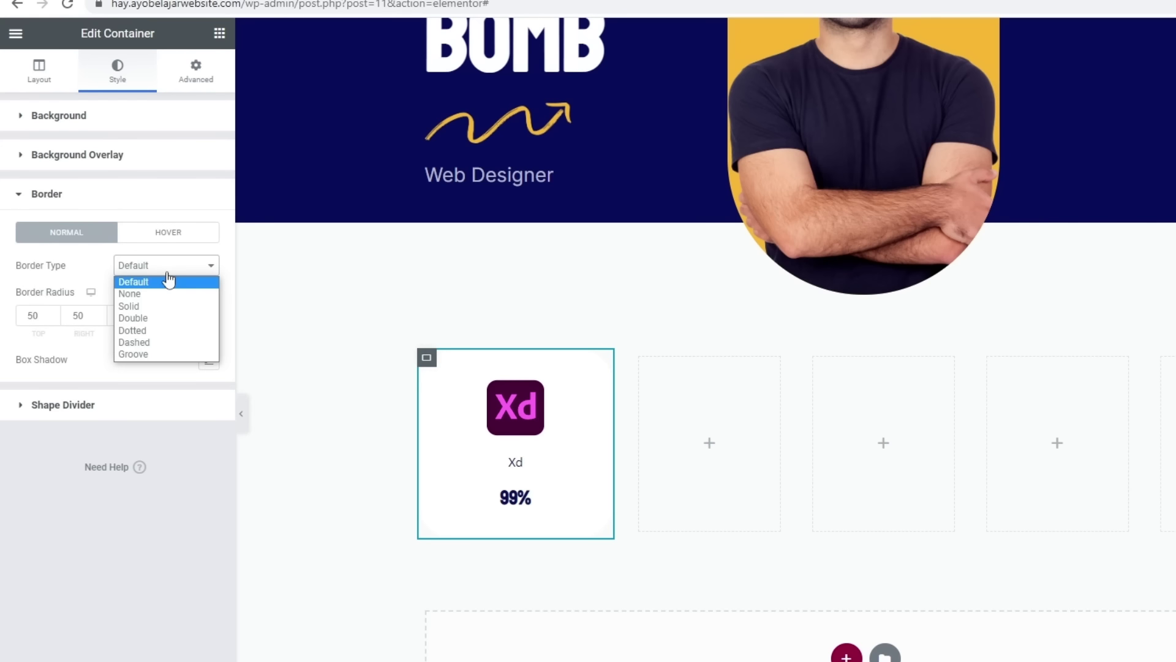
click(169, 306)
click(35, 316)
text(2)
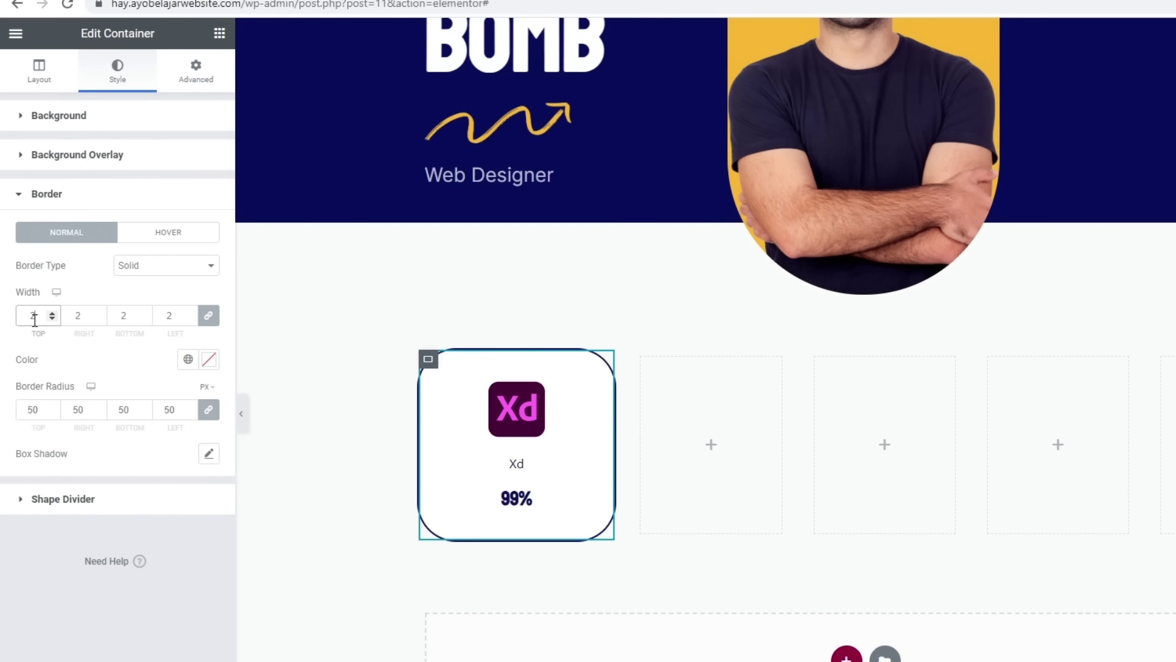
click(208, 362)
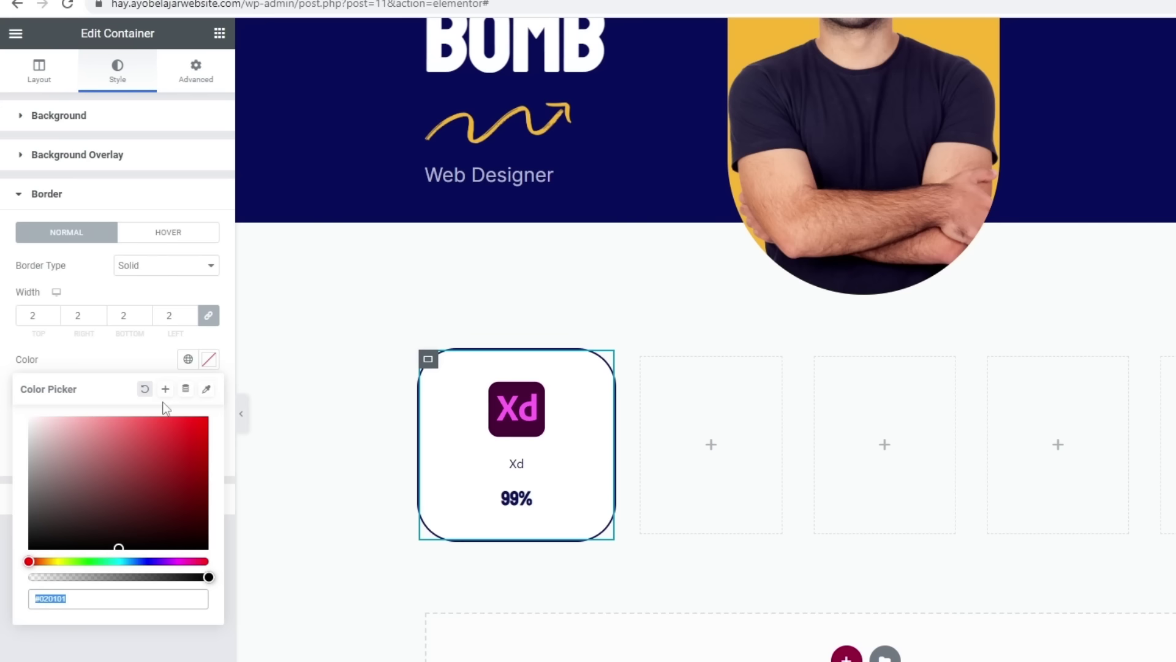
click(188, 359)
scroll(127, 543, down, 2)
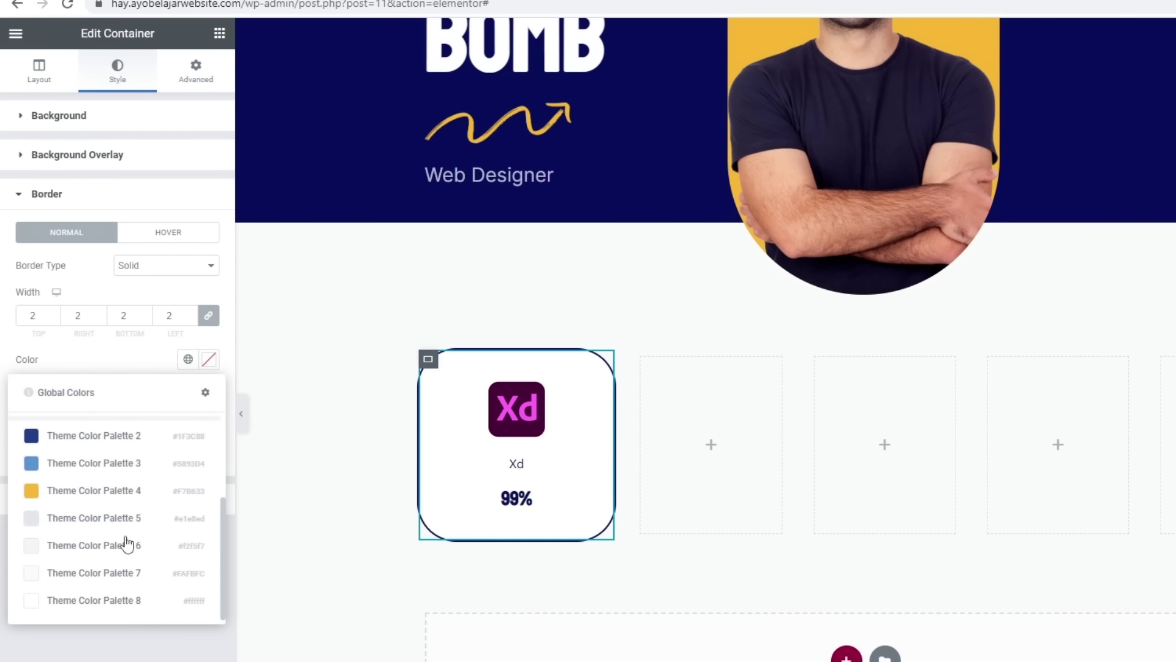
click(108, 520)
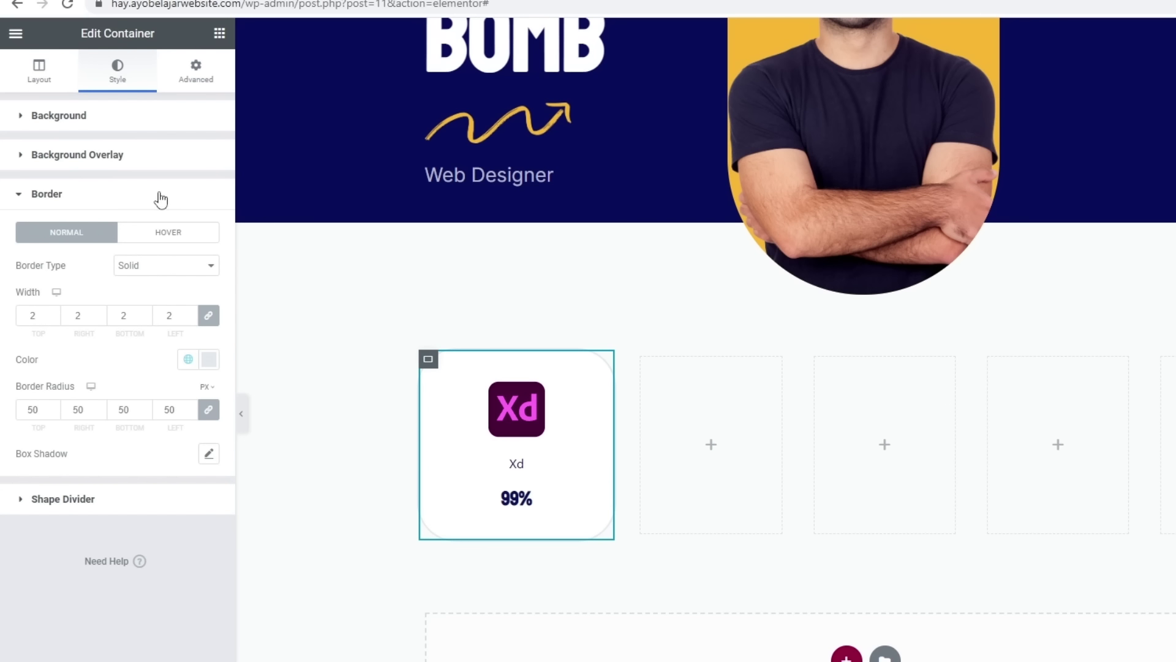
Set the Xd card's hover background to classic Theme Color Palette 4 yellow.
click(59, 116)
click(172, 155)
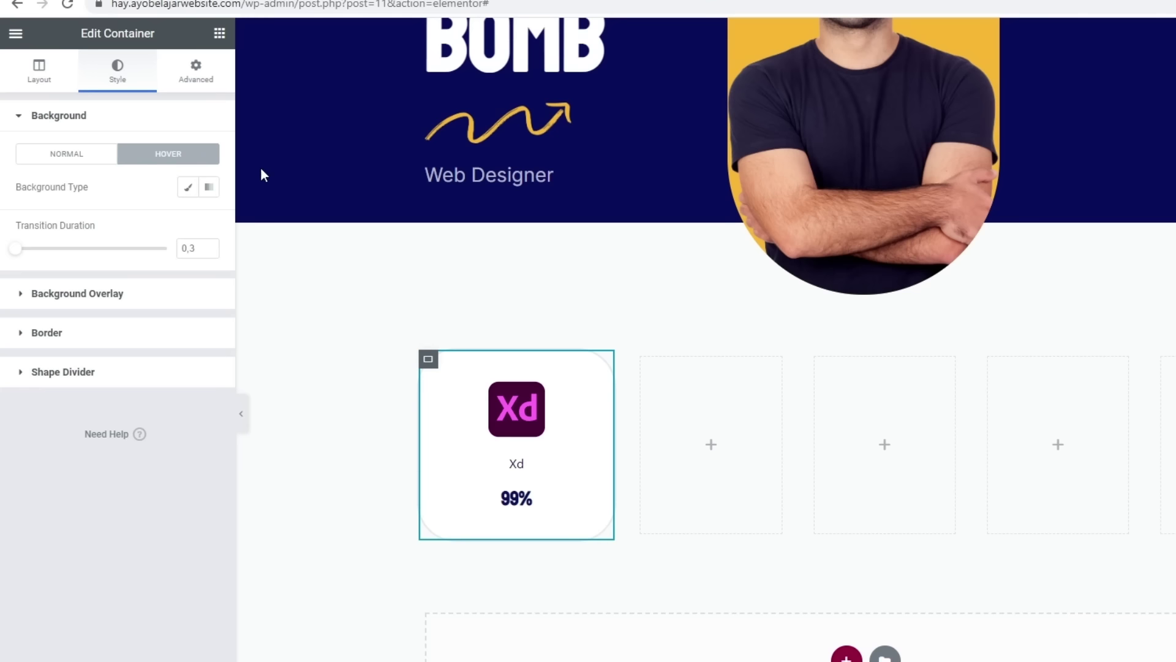
click(186, 188)
click(209, 219)
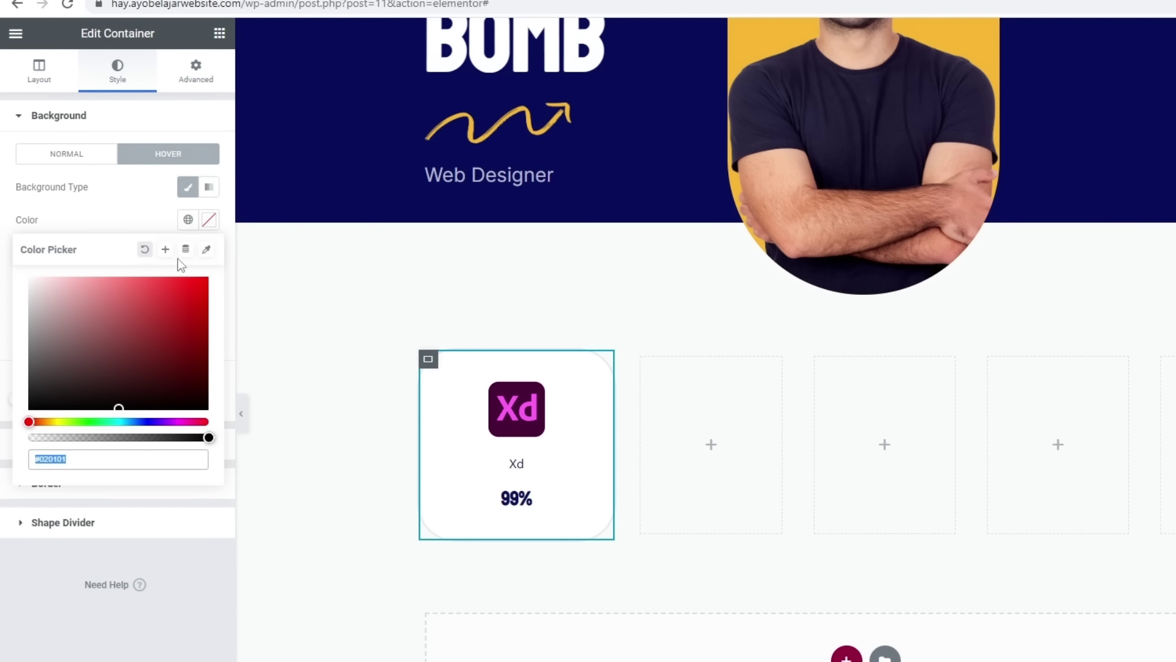
click(188, 219)
scroll(89, 422, down, 2)
click(92, 405)
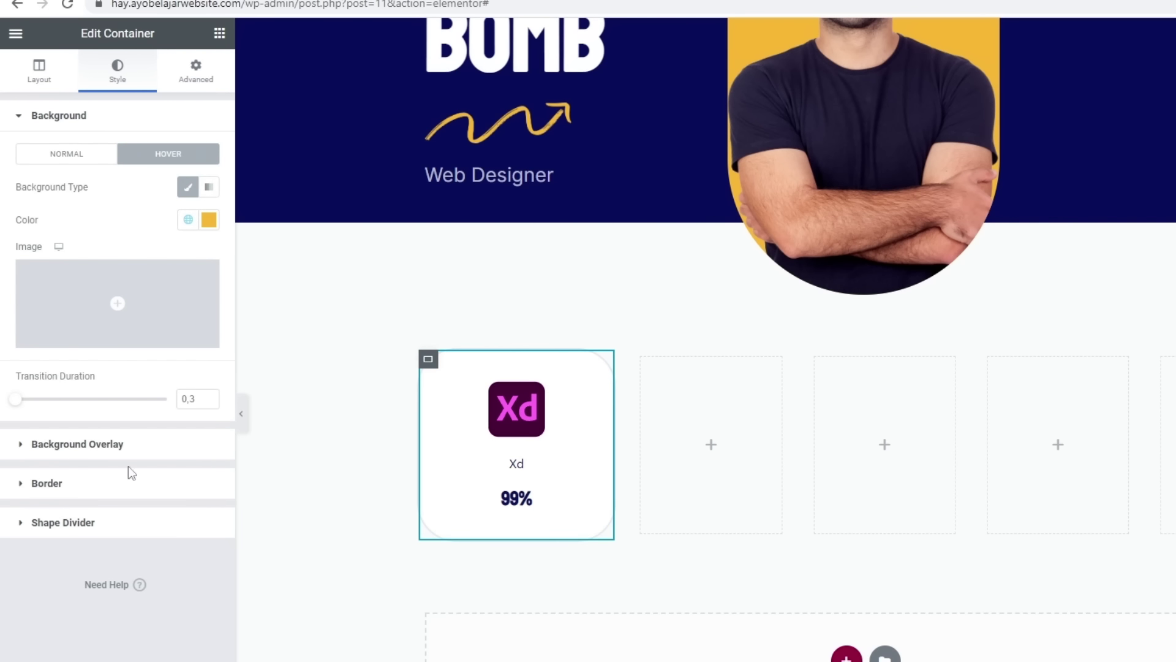
Give the card a 2 px solid hover border in Theme Color Palette 4.
click(76, 484)
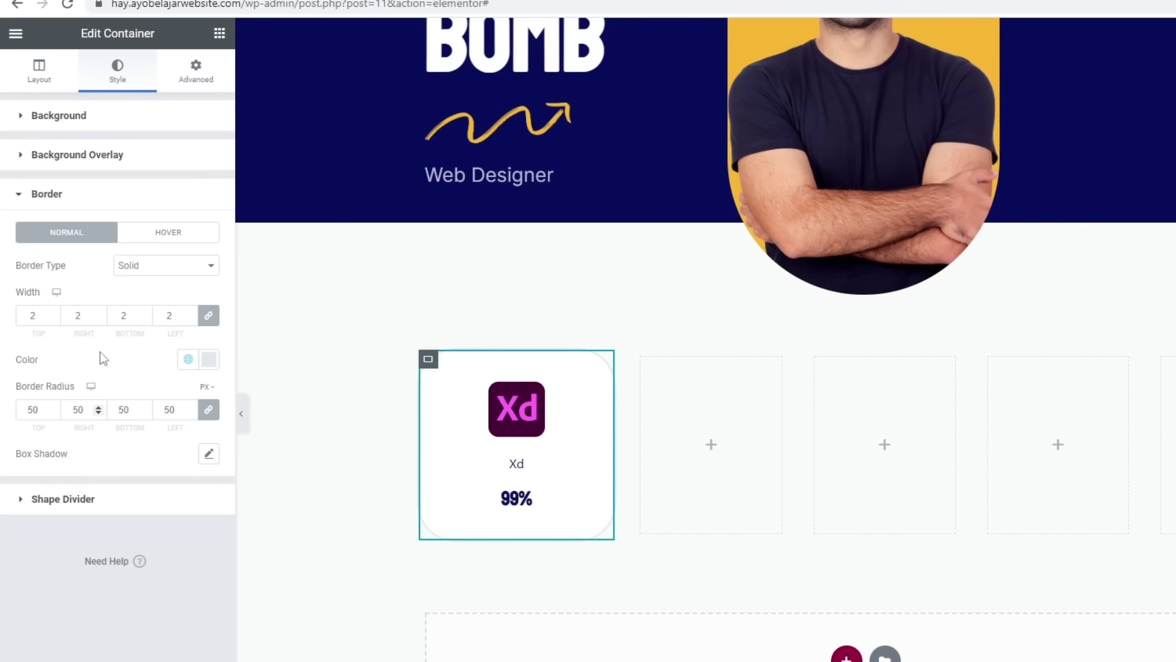
click(163, 233)
click(160, 269)
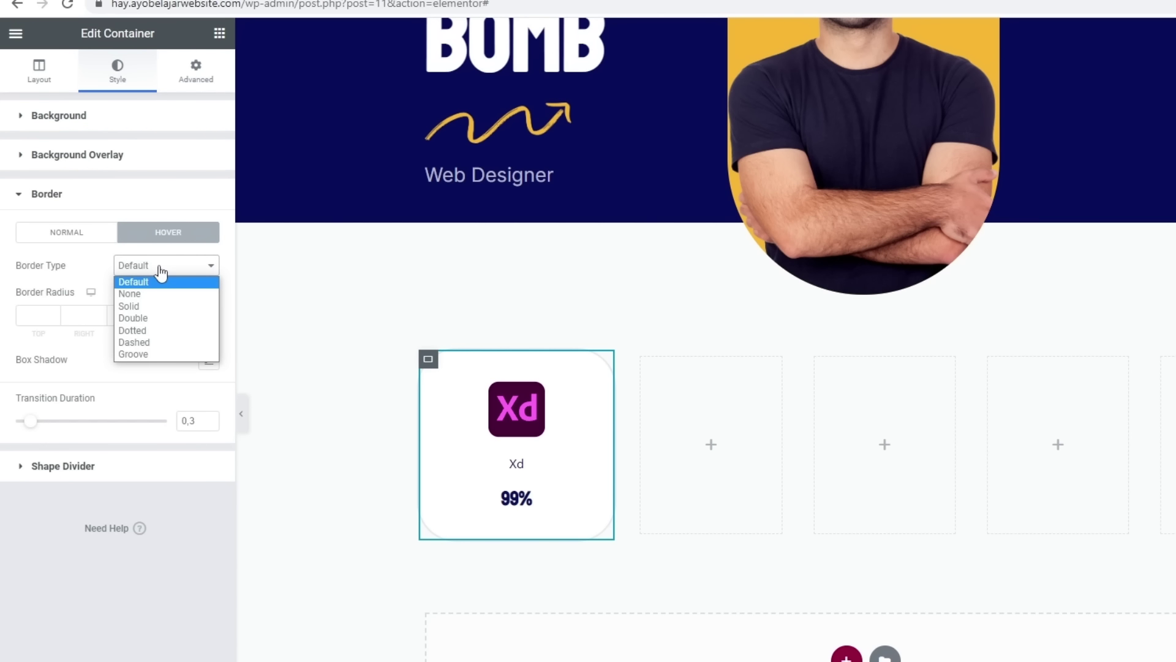
click(149, 305)
click(37, 318)
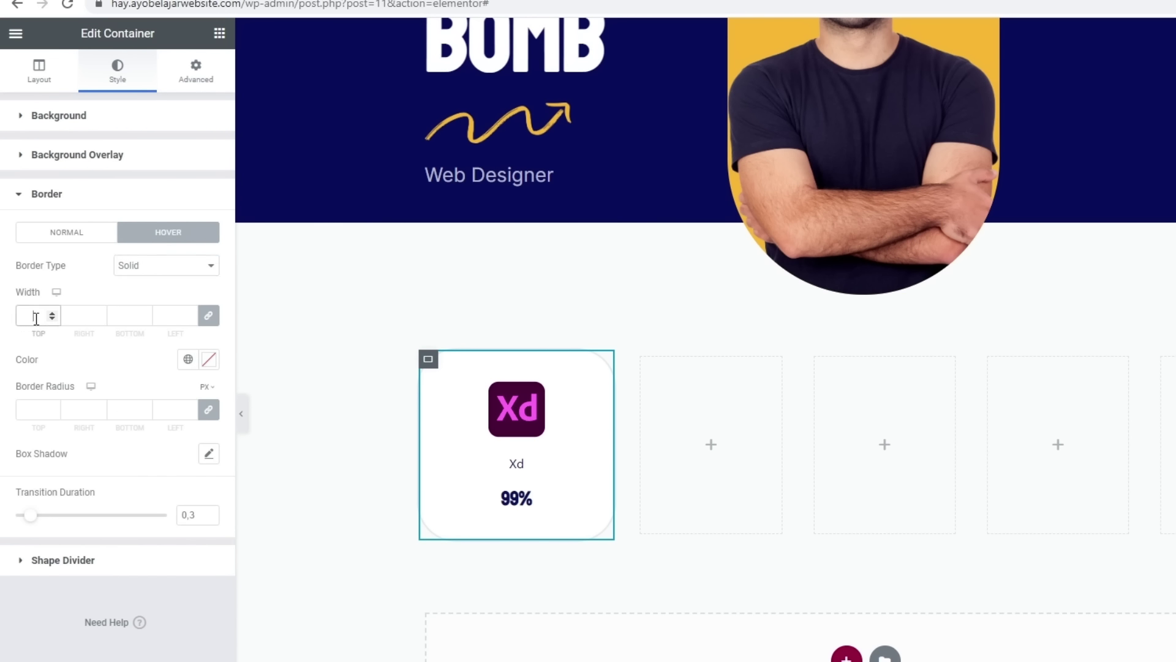
text(2)
click(209, 361)
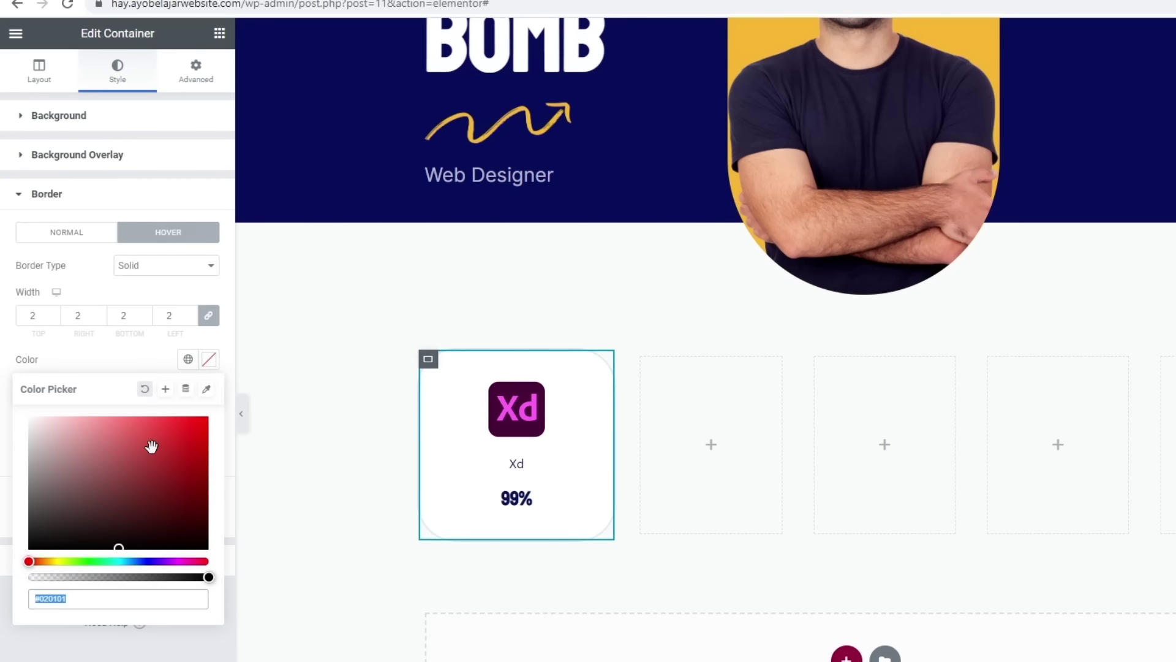
click(188, 362)
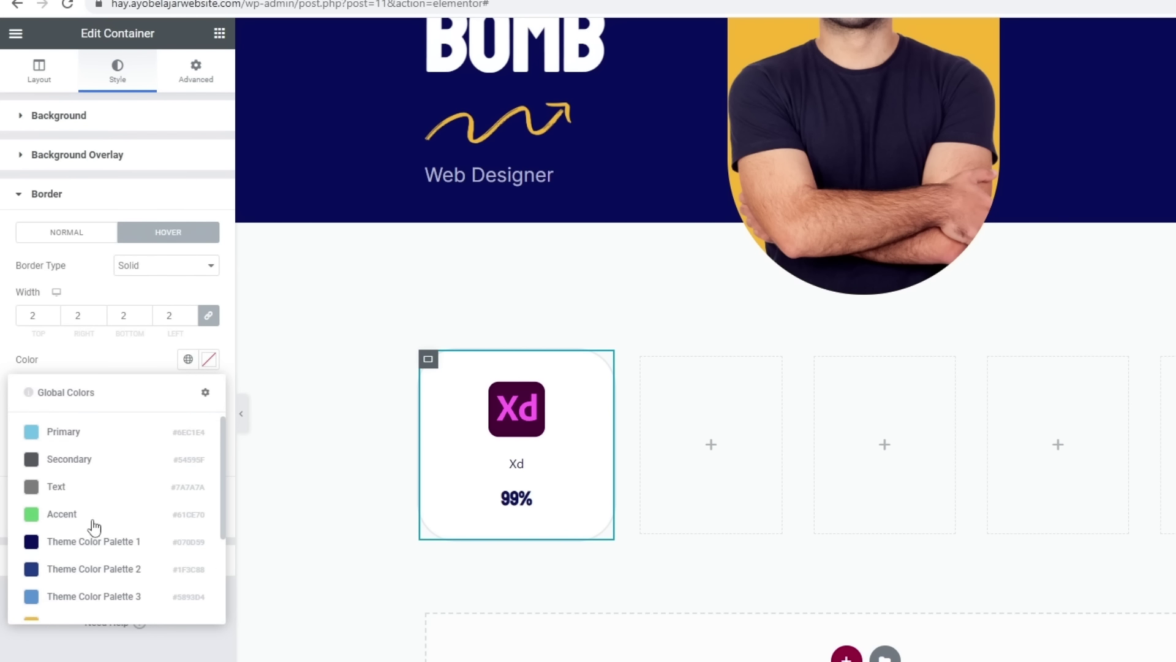
scroll(98, 539, down, 2)
click(92, 492)
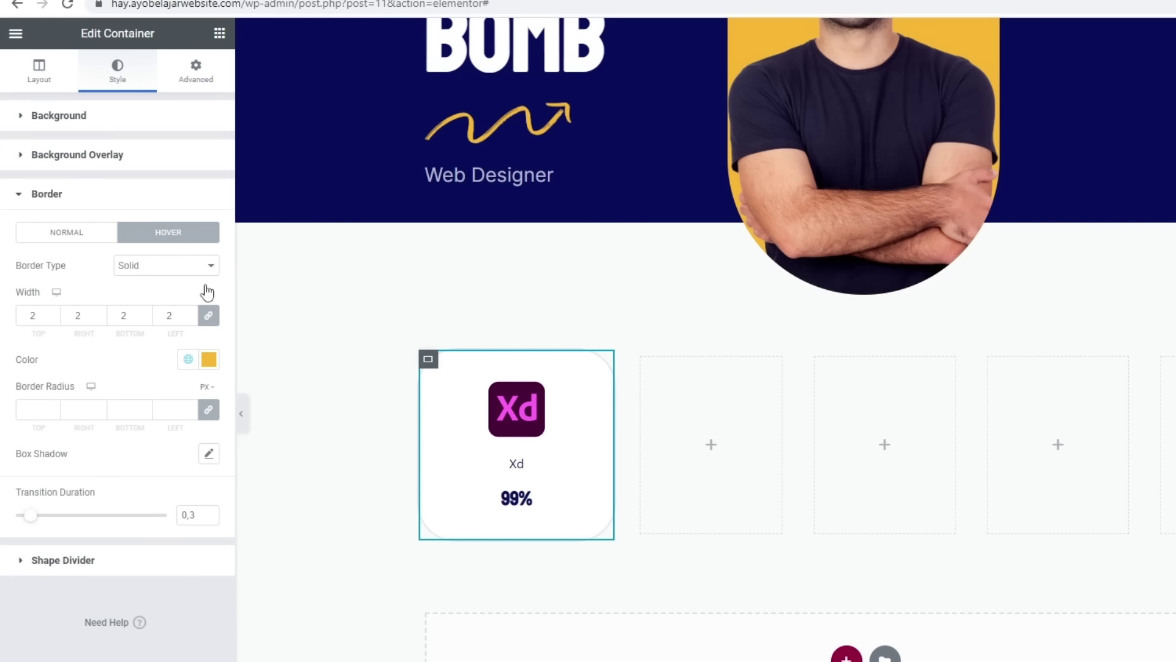
Add a semi-transparent yellow hover box shadow with 50 vertical offset and 100 blur.
click(209, 454)
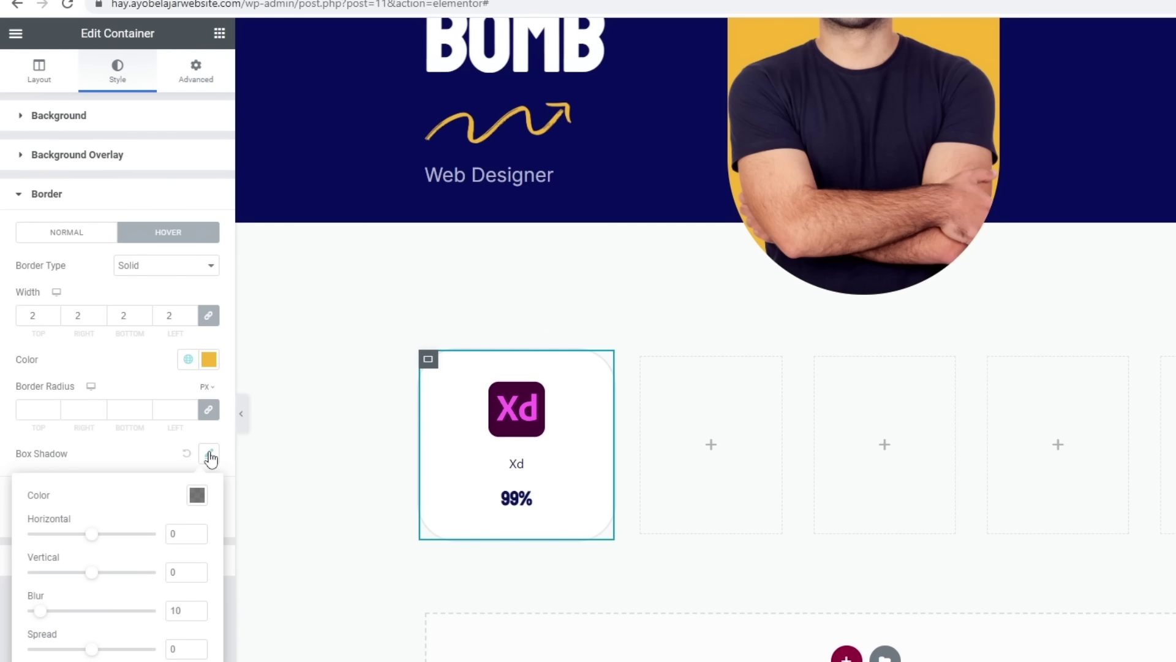
click(197, 495)
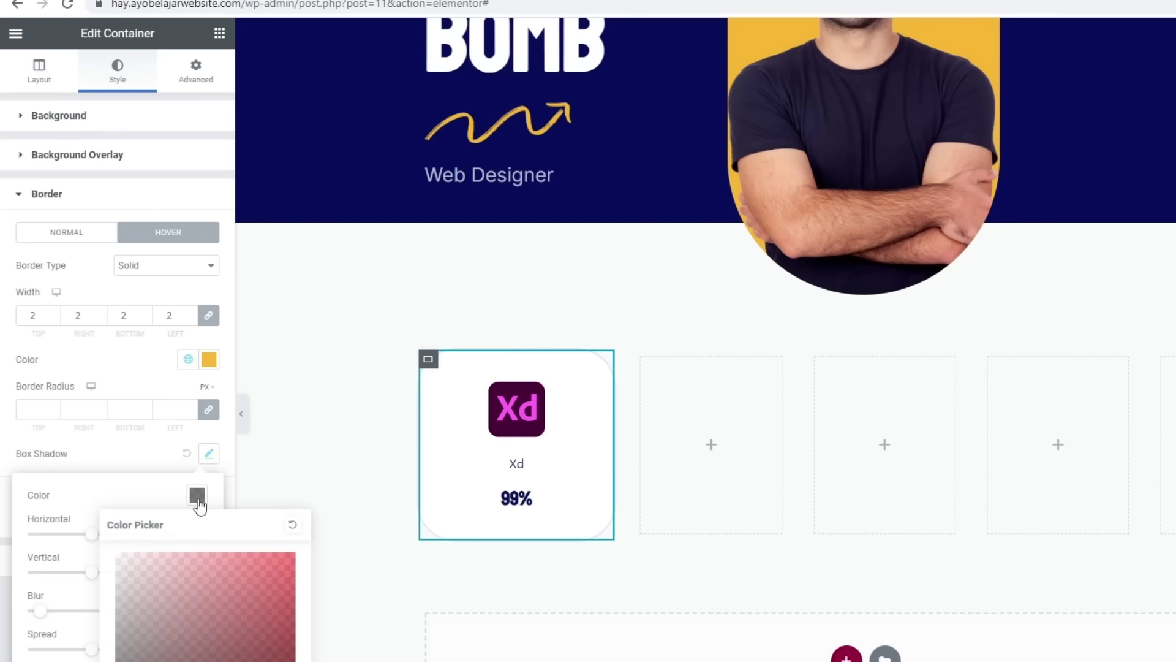
click(209, 359)
key(ctrl+c)
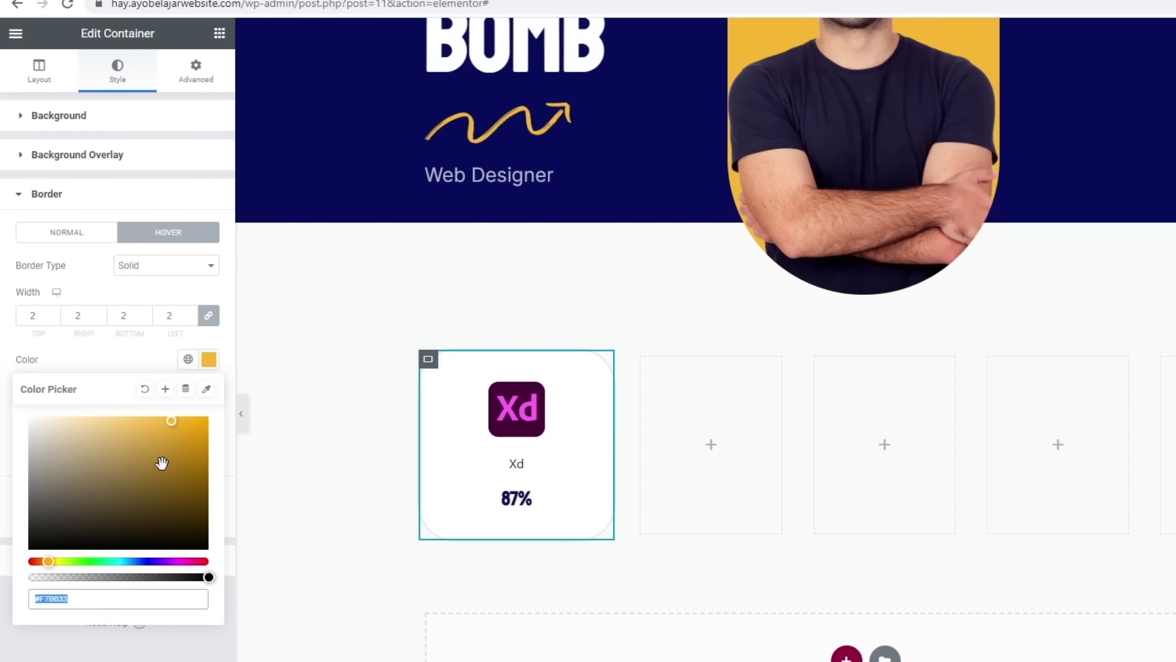
click(134, 334)
click(211, 456)
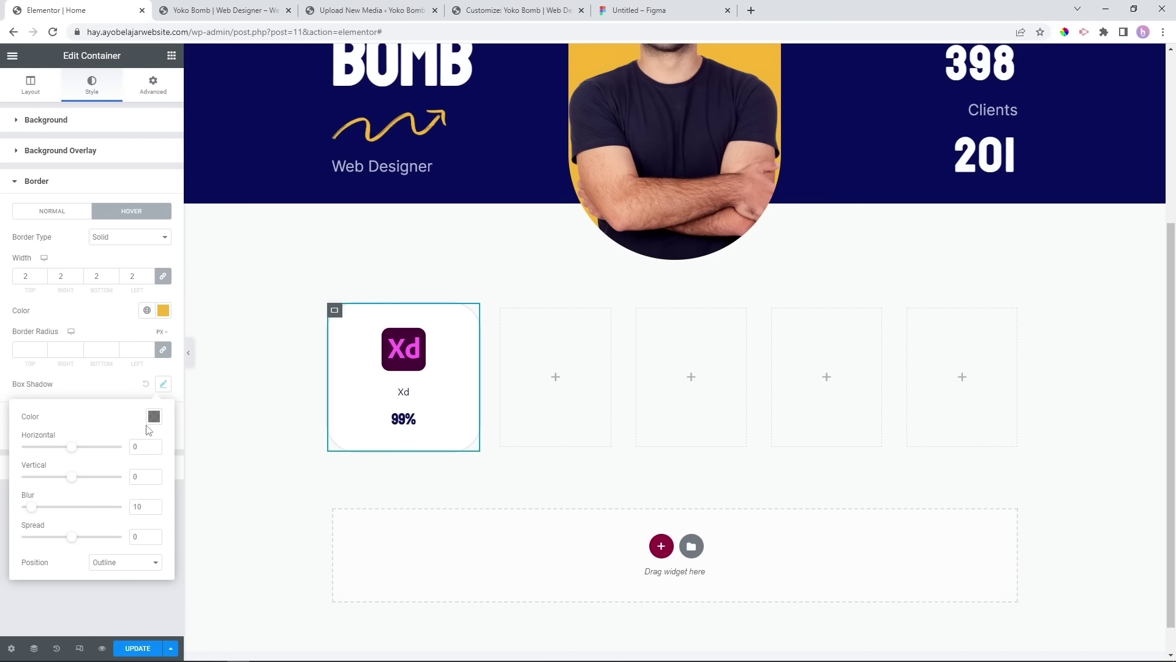
click(154, 416)
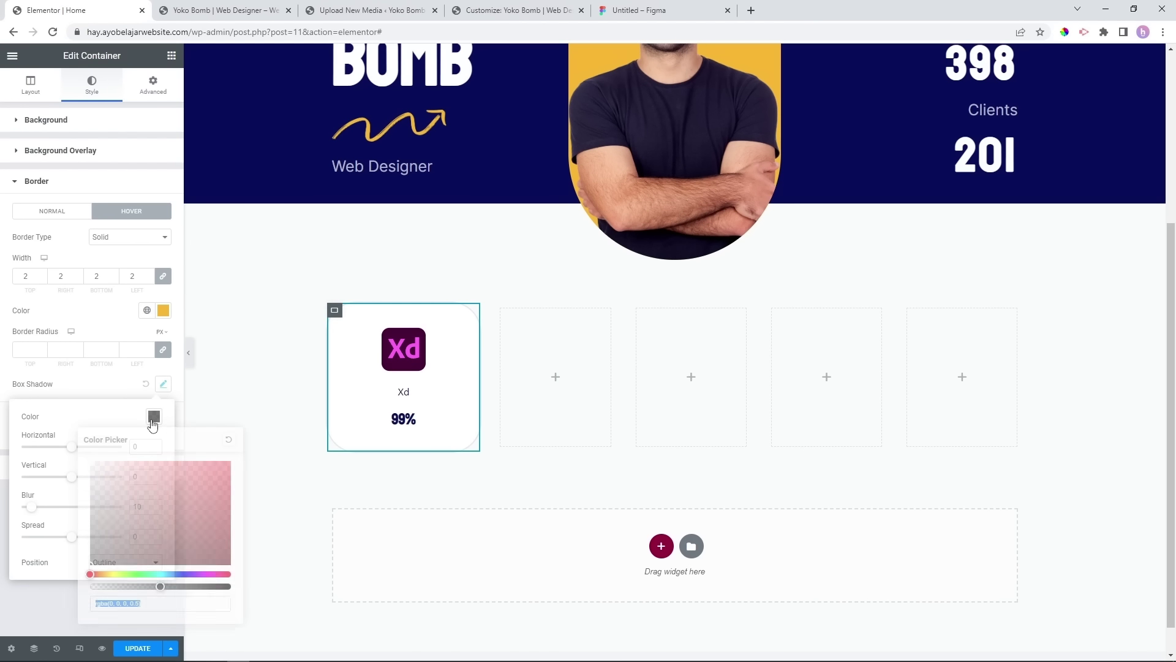
key(ctrl+v)
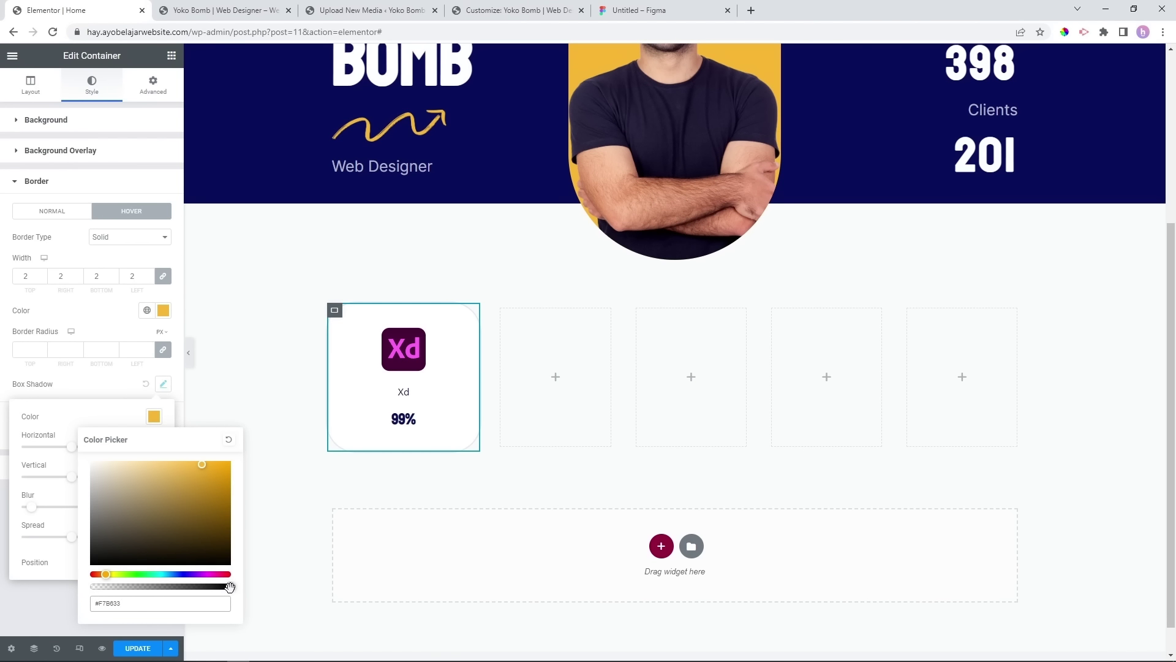
drag(229, 587, 168, 586)
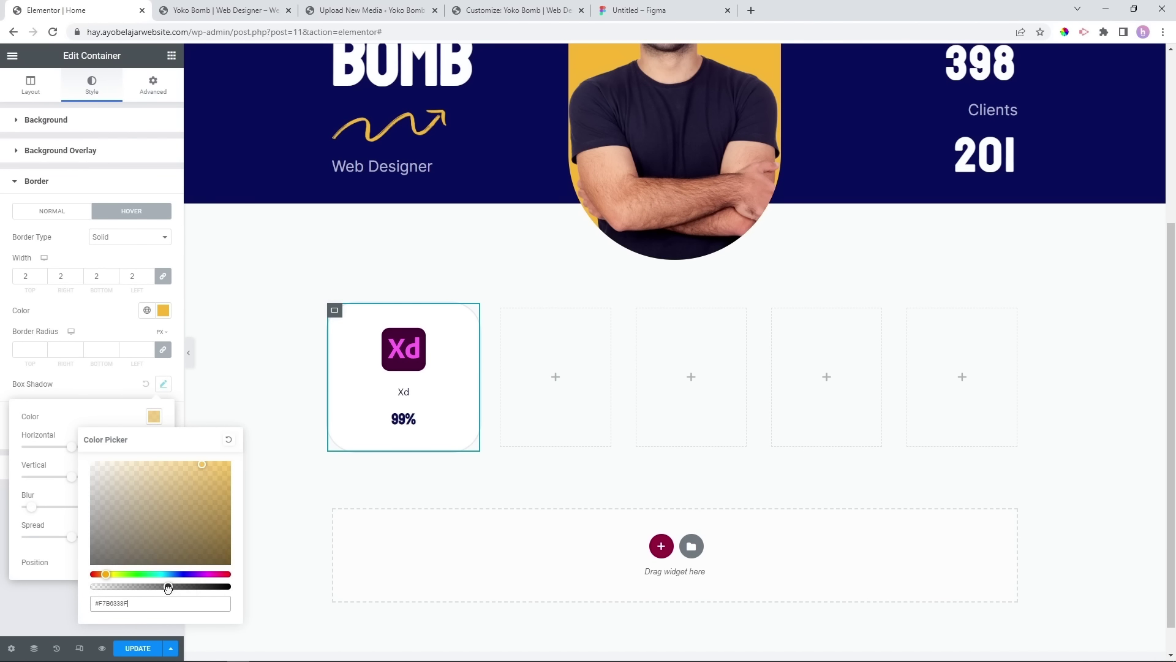
click(73, 411)
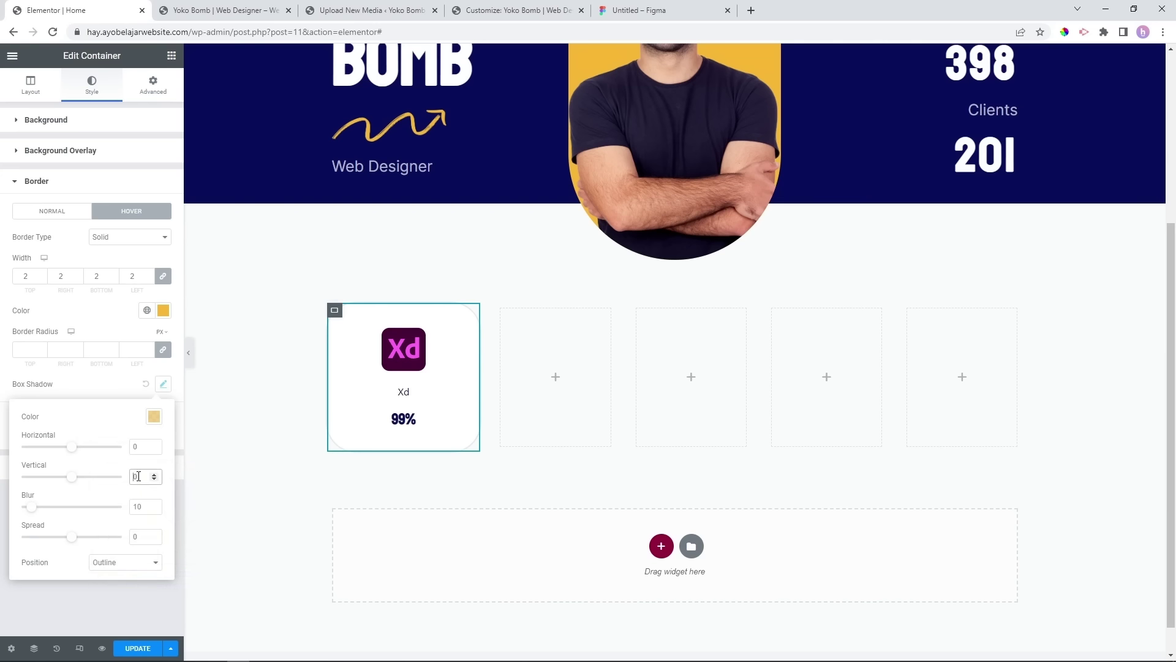
click(145, 507)
click(46, 604)
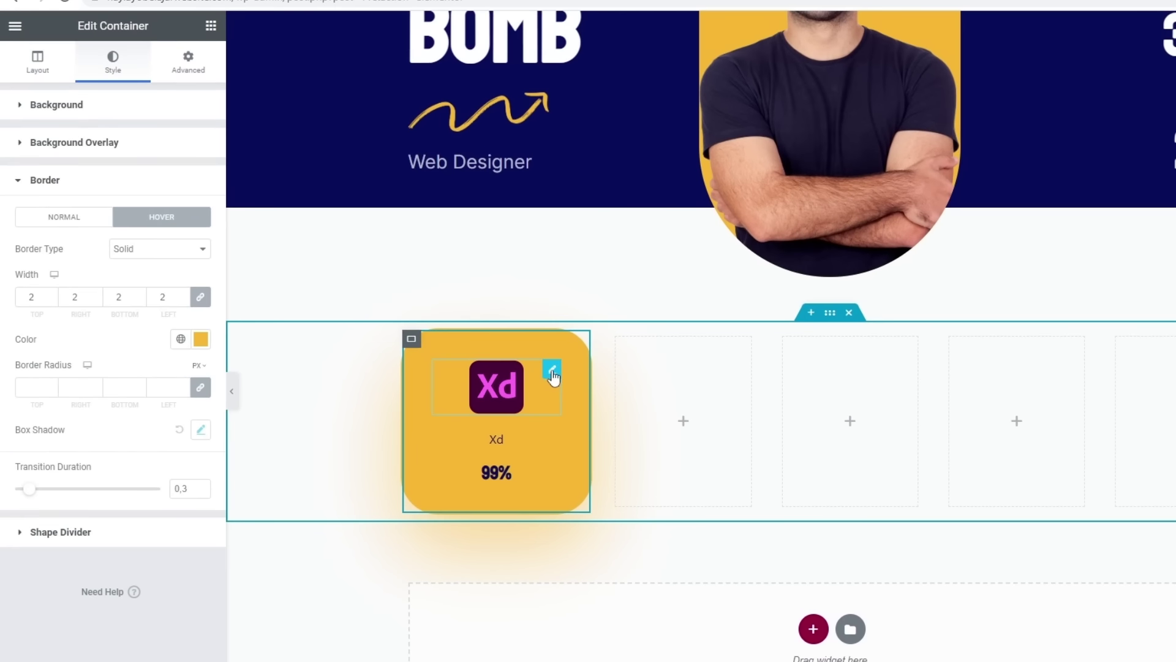
Give the Xd logo image a 30 px bottom margin.
click(449, 336)
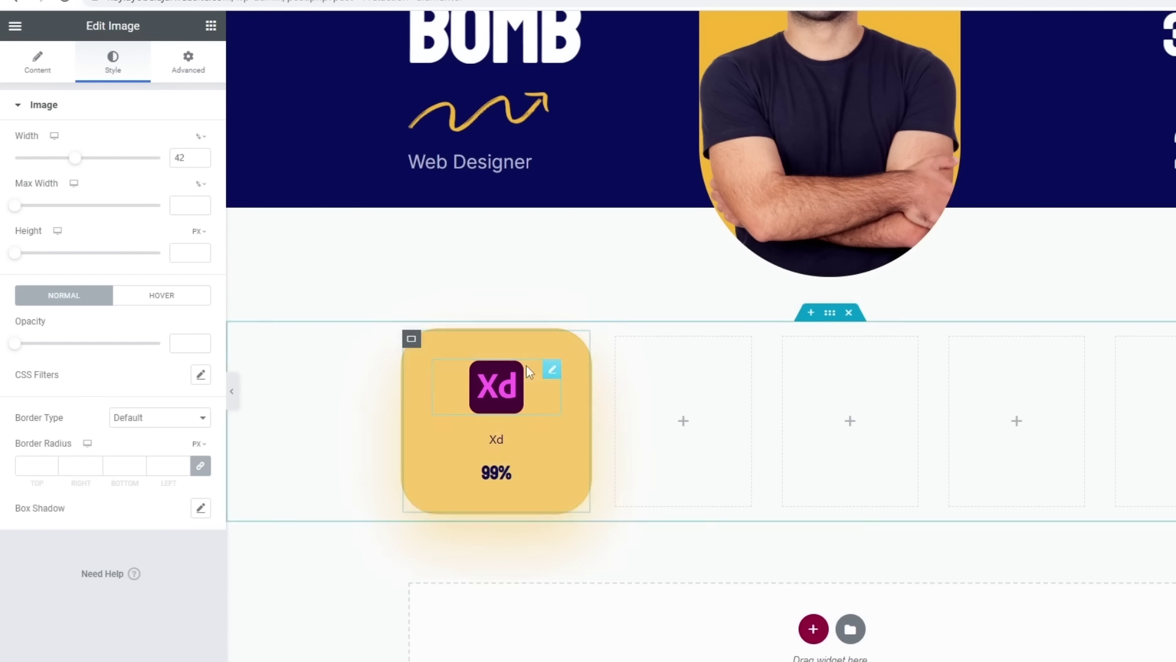
click(191, 68)
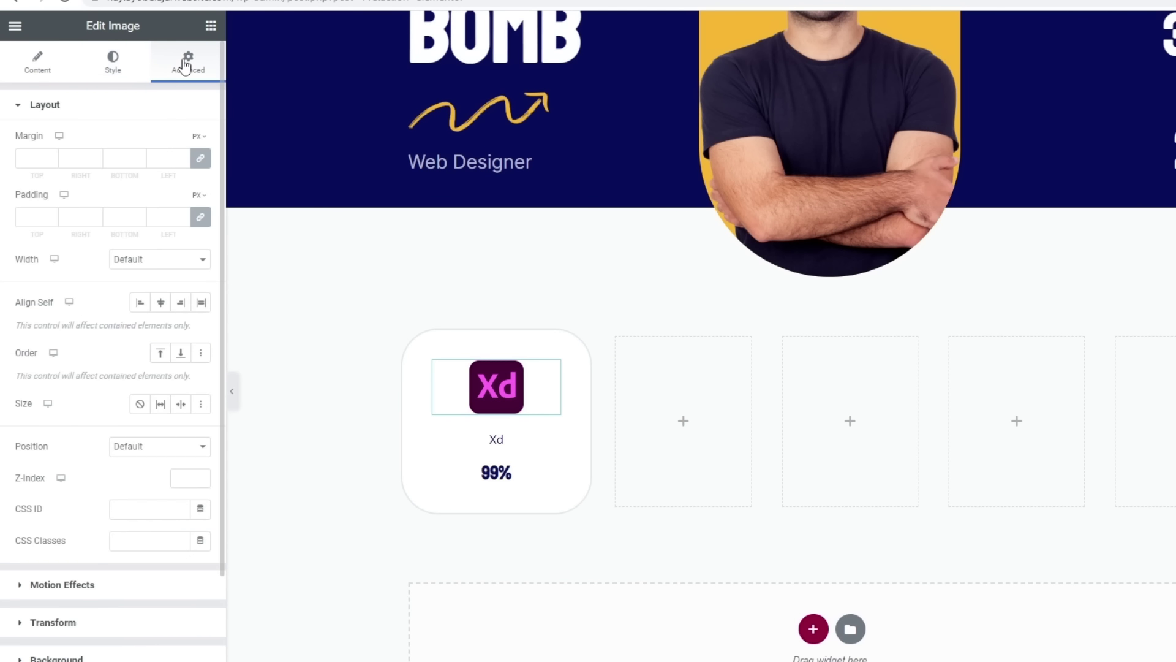
click(200, 157)
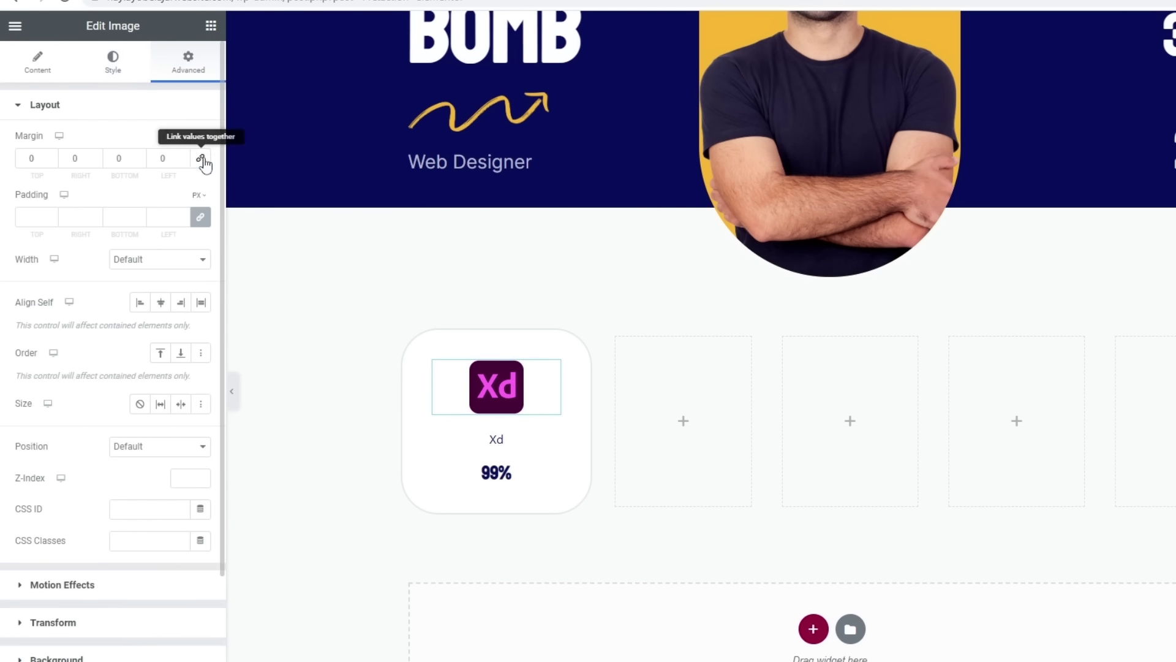
click(116, 157)
text(50)
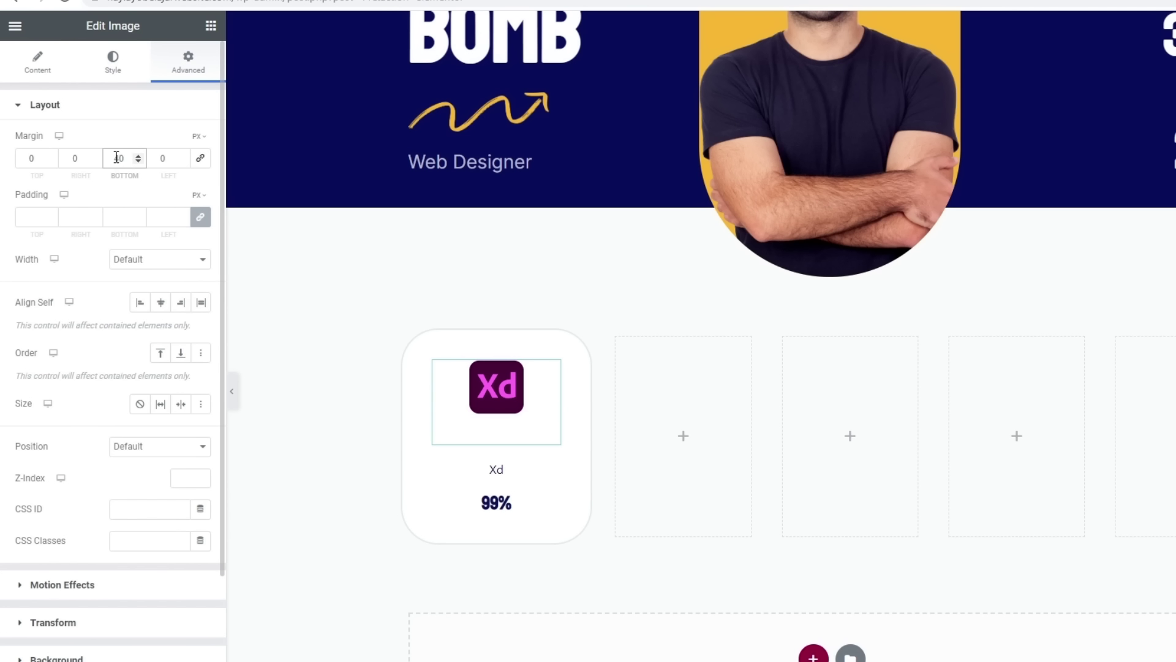
key(BackSpace)
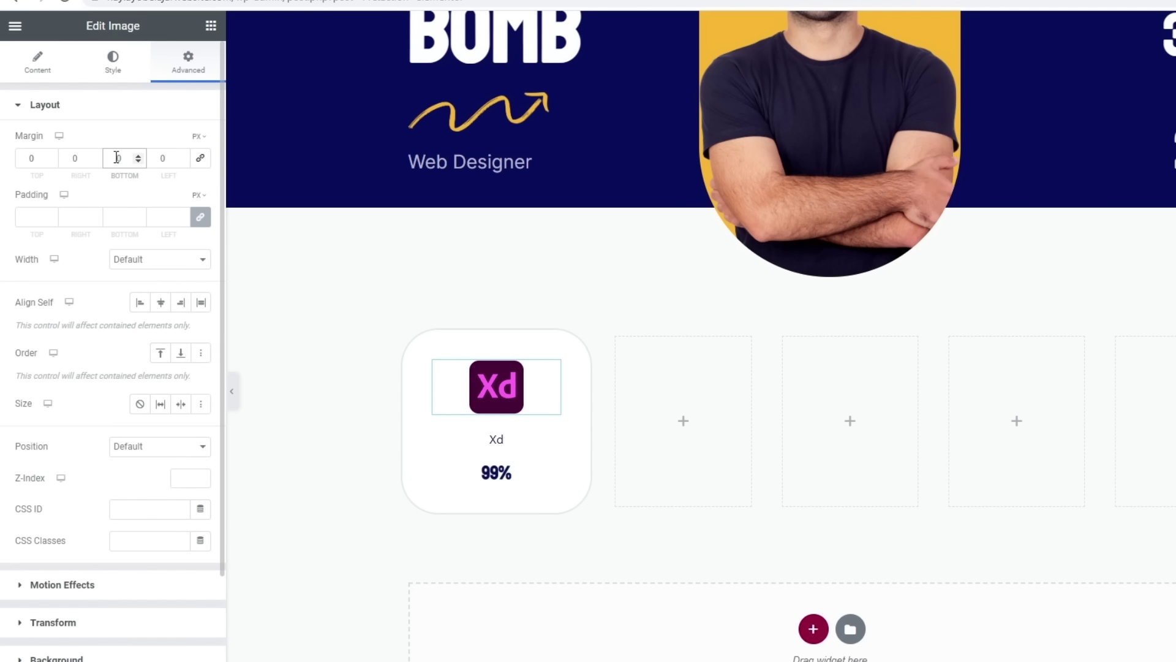
text(3)
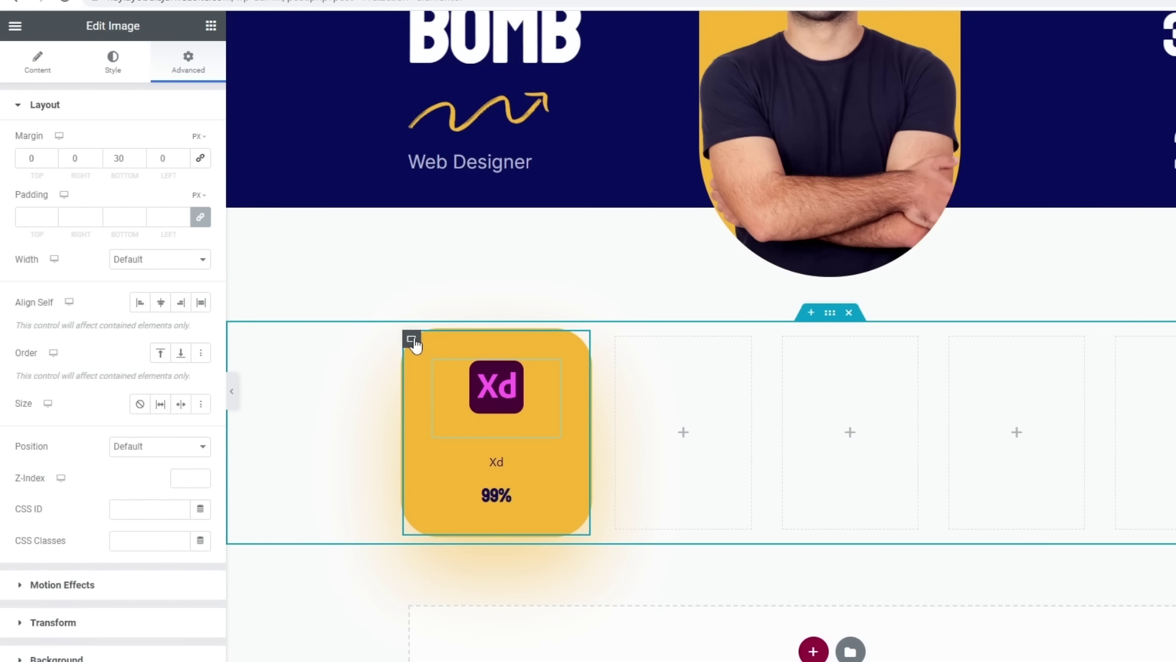
Duplicate the Xd card and delete the four empty placeholder boxes in the row.
right_click(413, 342)
click(453, 375)
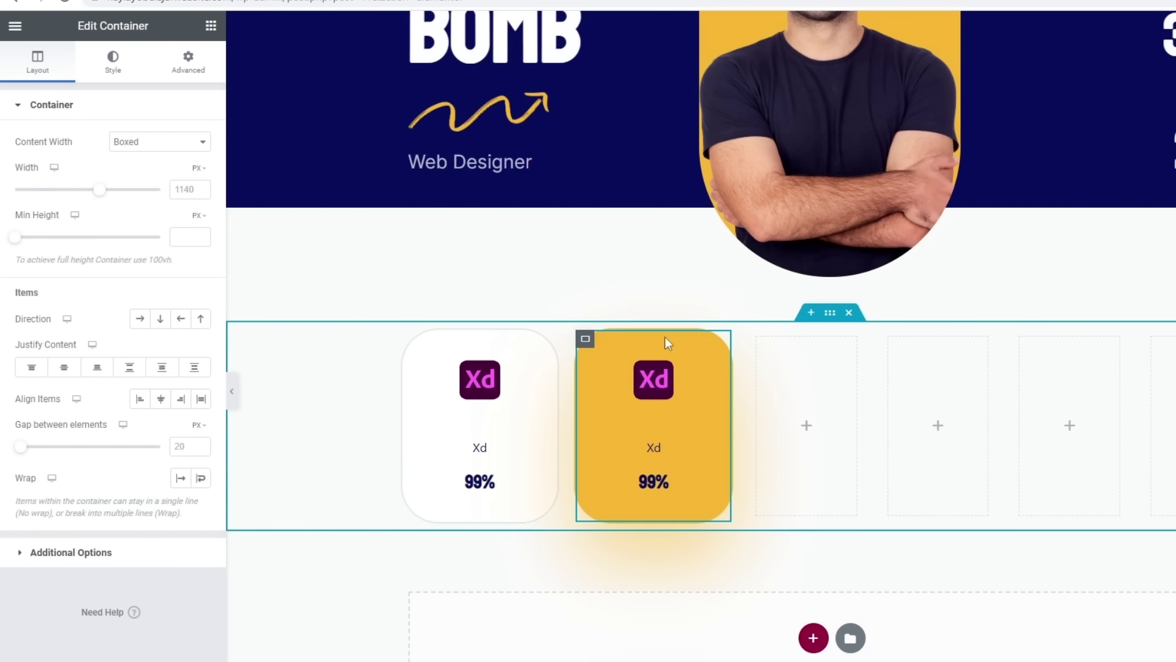
right_click(757, 338)
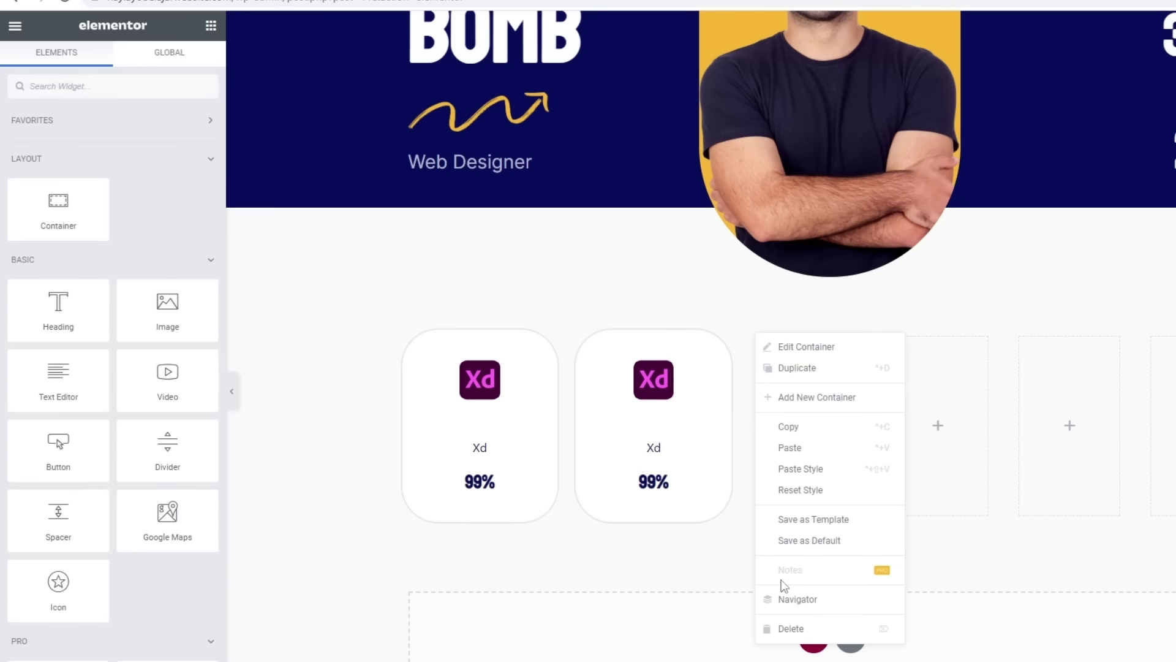
click(796, 628)
right_click(811, 361)
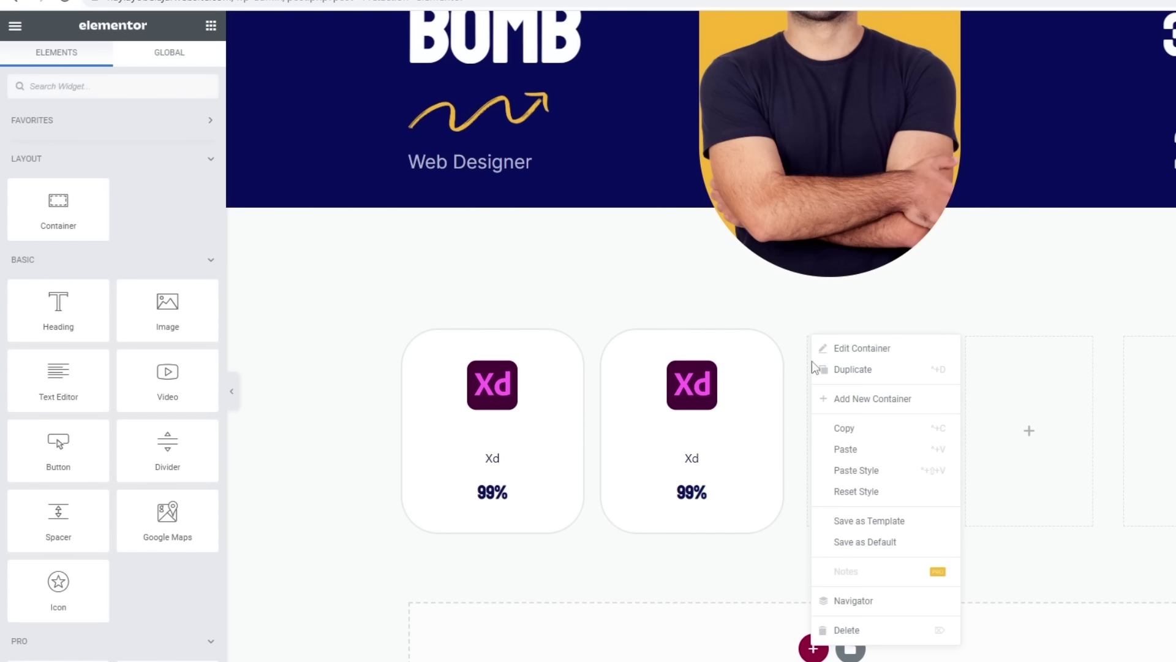
click(846, 629)
right_click(885, 341)
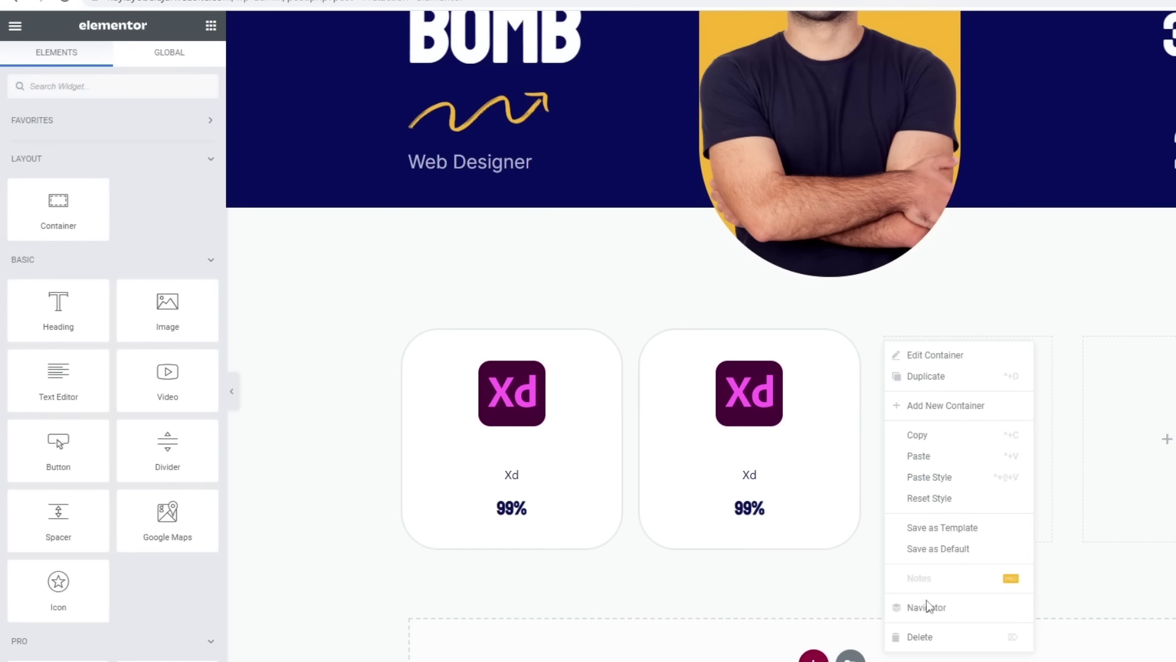
click(932, 630)
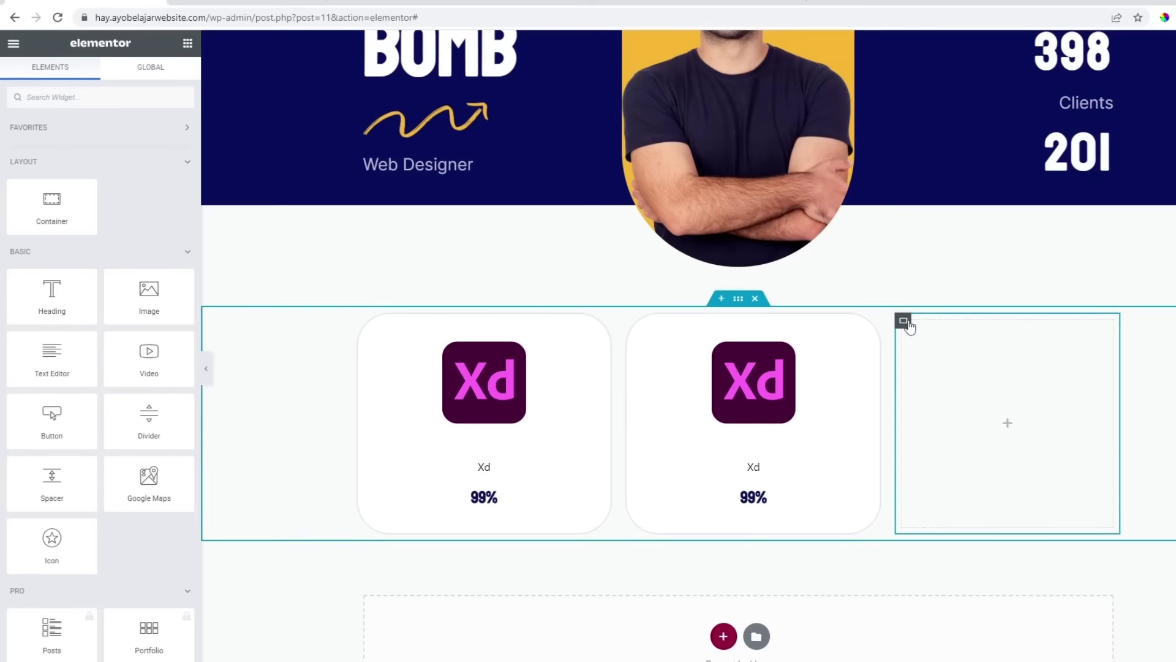
right_click(908, 326)
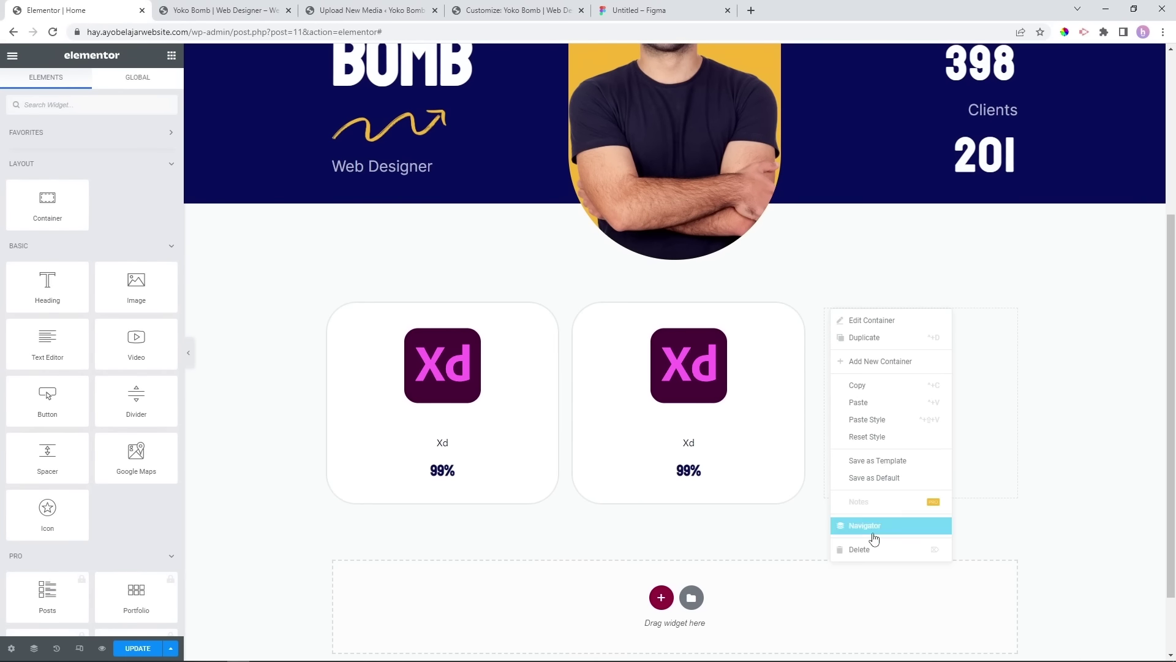
click(969, 570)
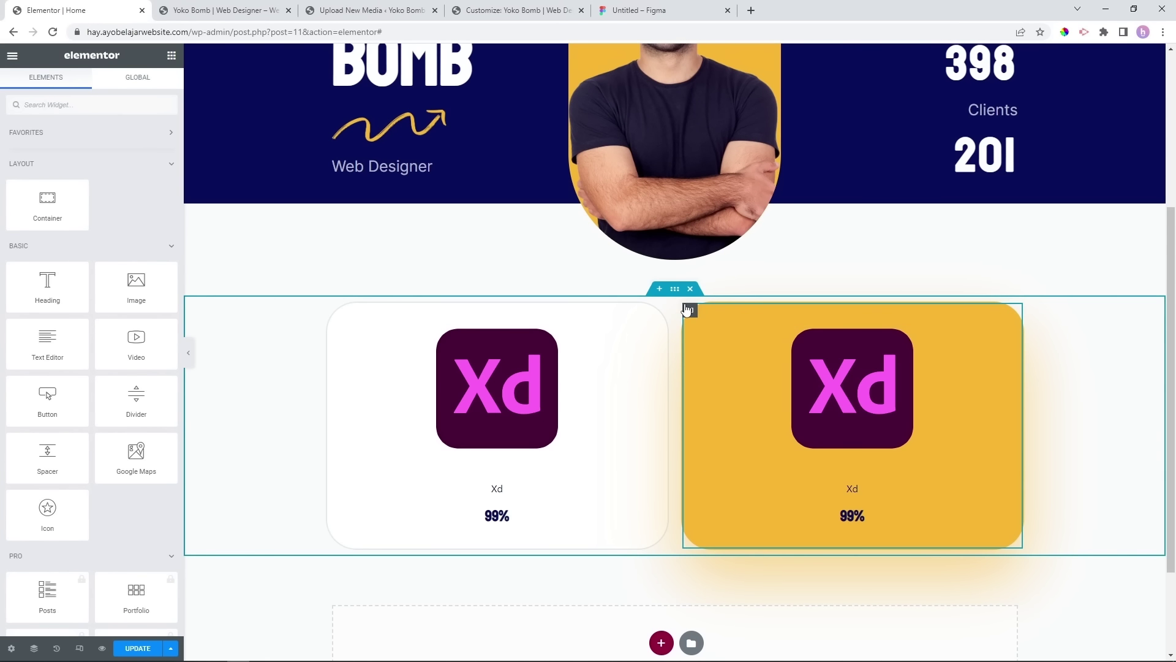
Duplicate the card three more times so the row holds five Xd cards.
right_click(687, 309)
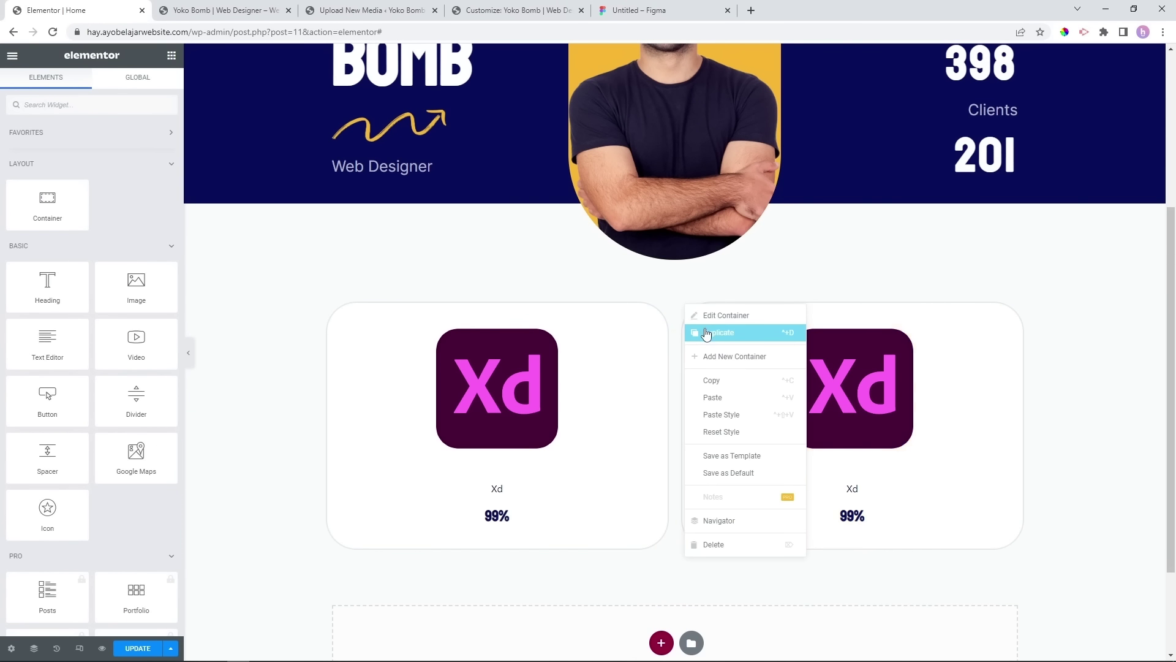
click(707, 334)
right_click(808, 311)
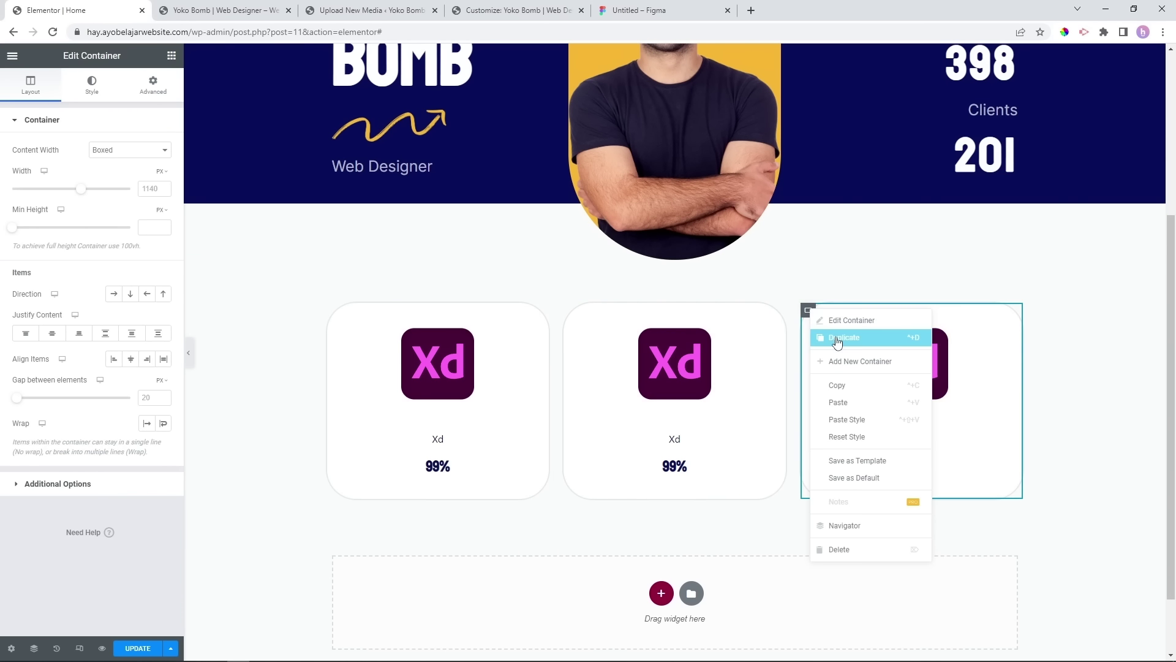
click(824, 336)
right_click(867, 310)
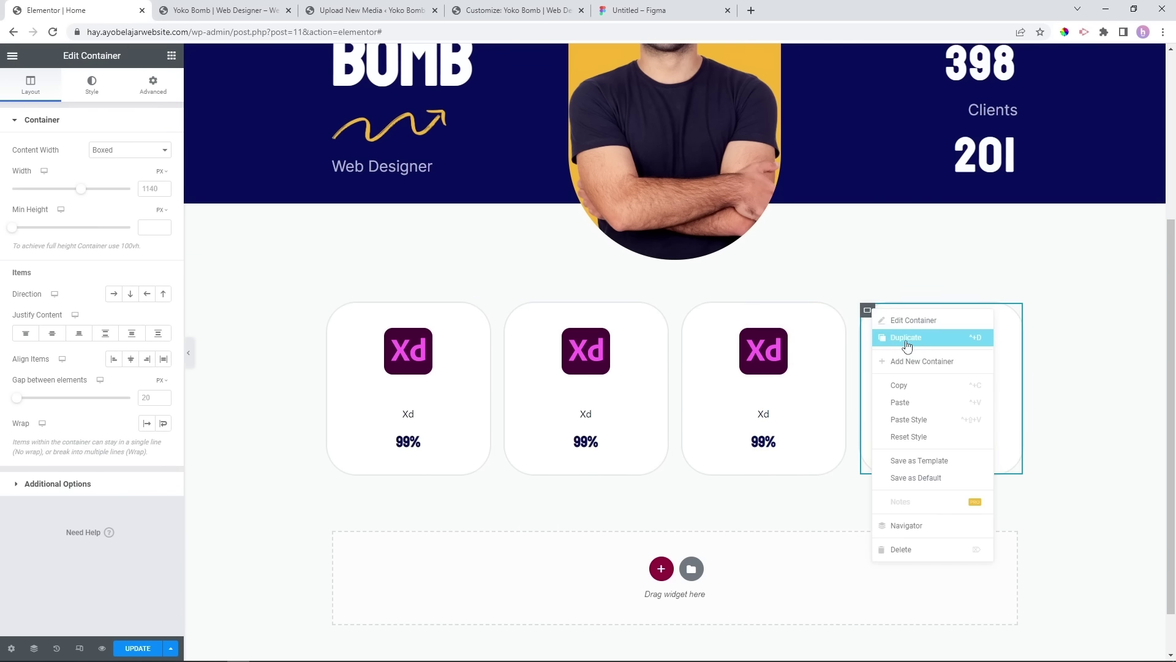
click(907, 346)
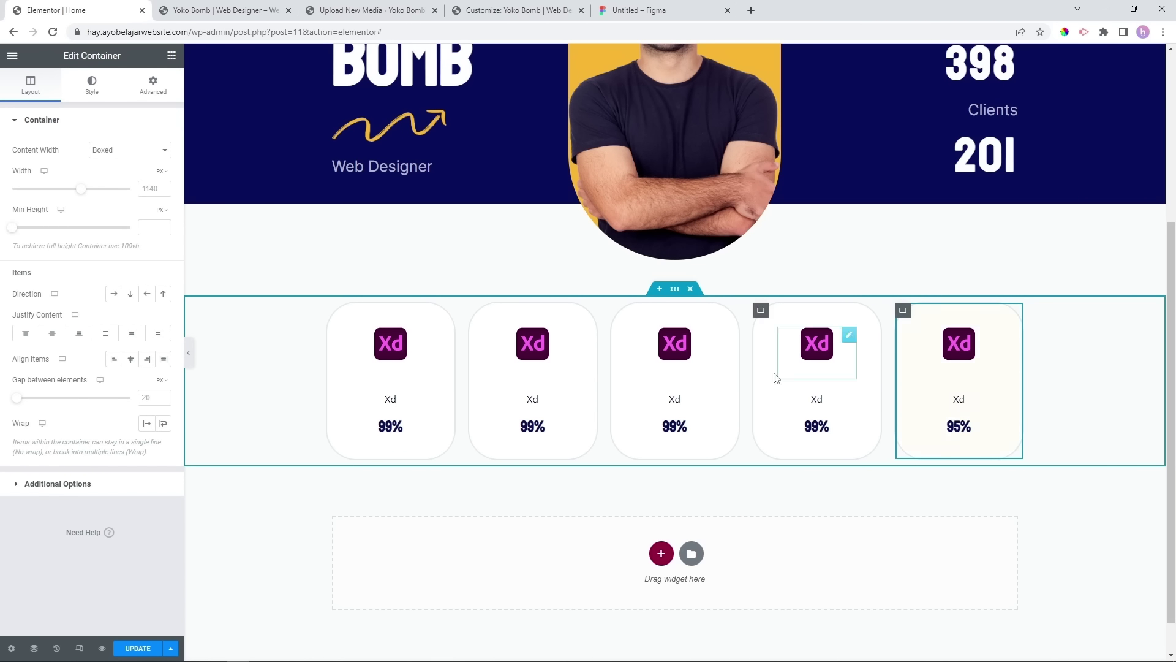
Set the gap between the five cards to 50 px.
click(675, 288)
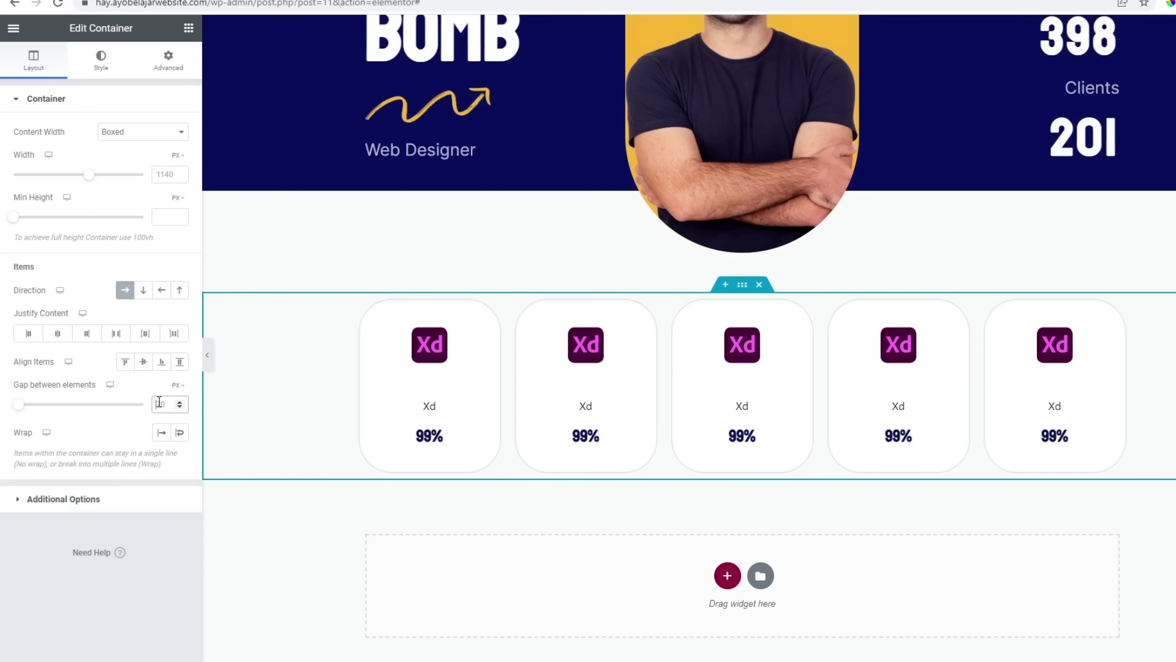
key(BackSpace)
key(Up)
key(Up)
key(Up)
key(Up)
key(Up)
key(Up)
key(Up)
key(Up)
key(Up)
key(Up)
text(5)
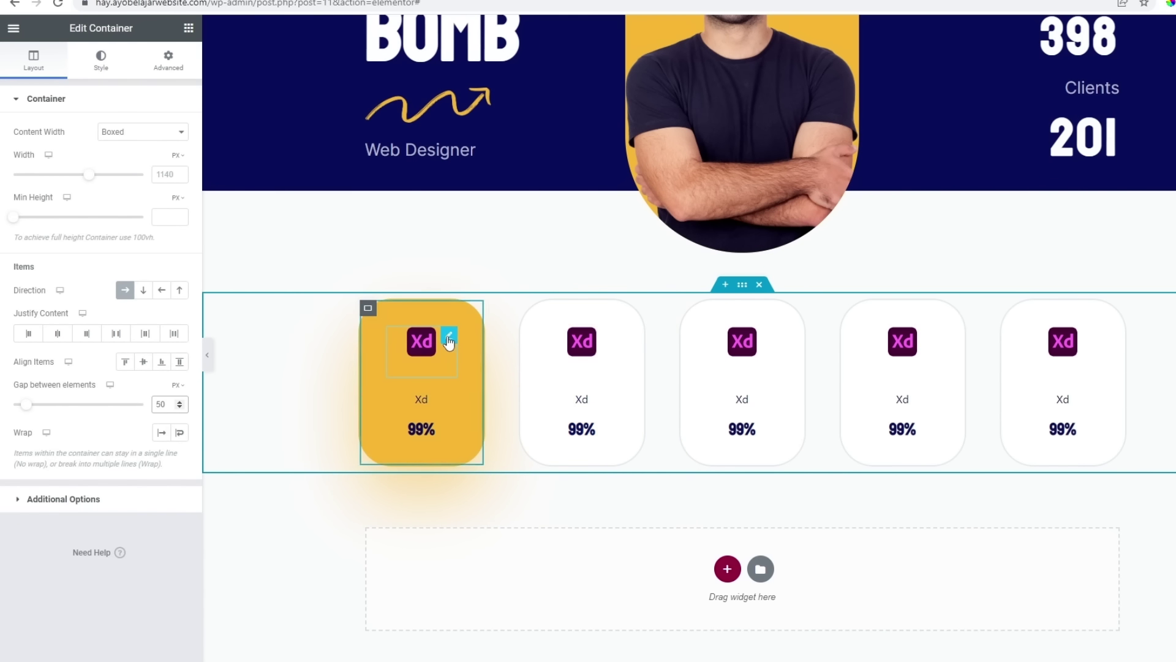
Set the first card's Xd image width to 60%.
click(449, 336)
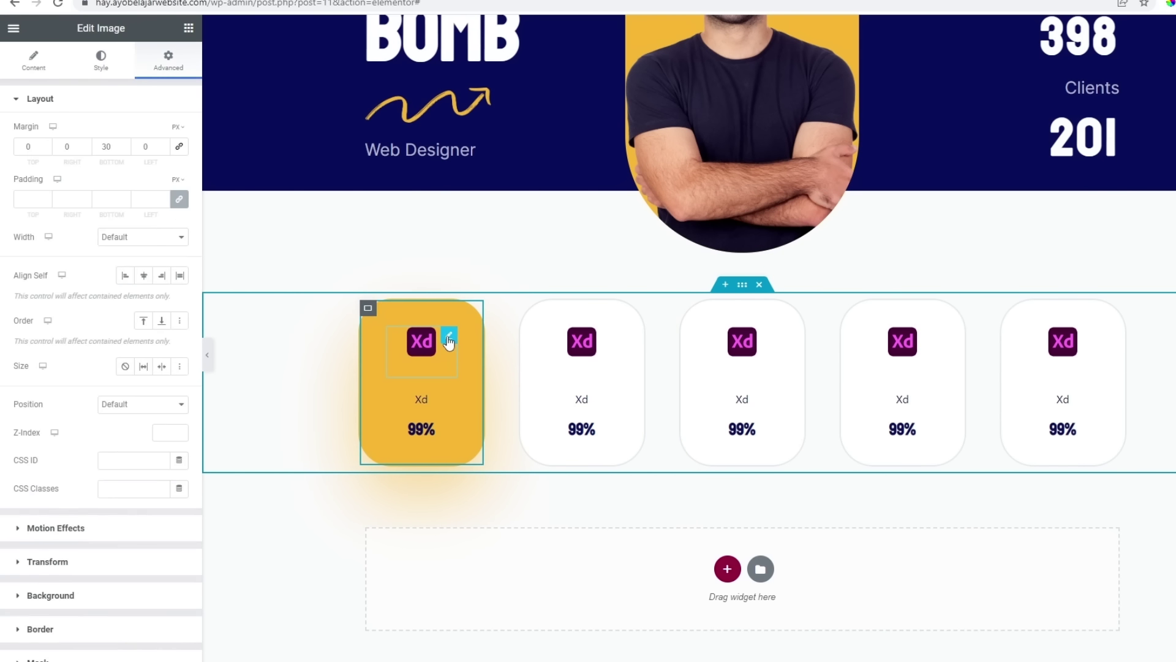
click(100, 68)
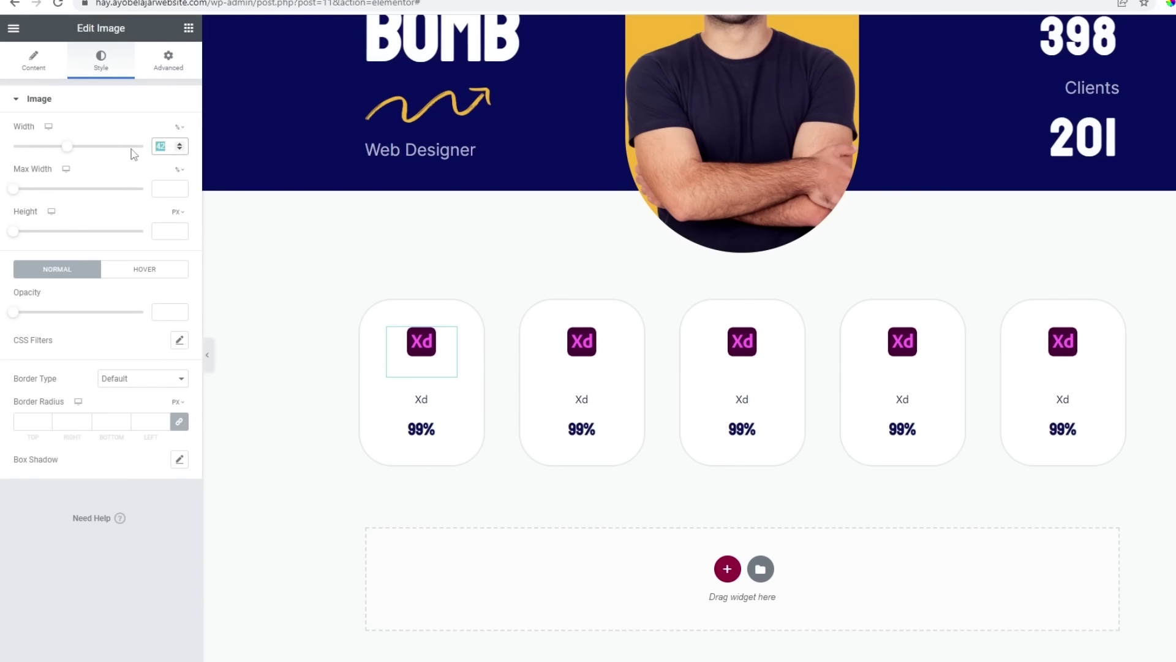
text(60)
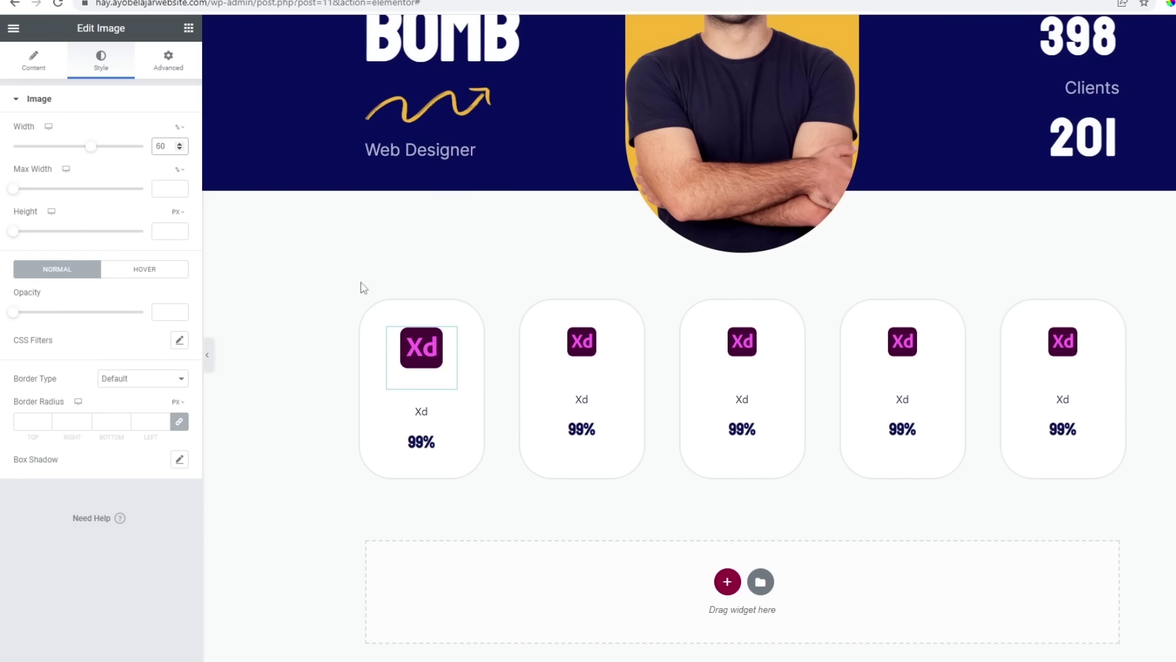
Copy the Xd image's style and paste it onto the other four card images.
right_click(450, 338)
click(491, 389)
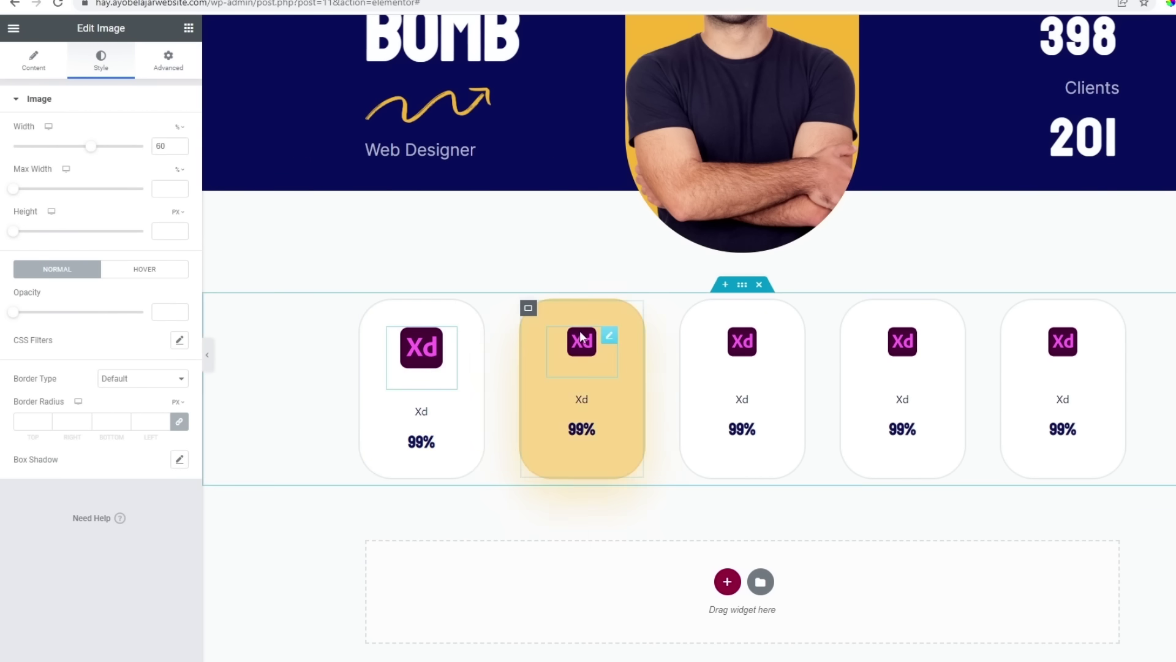
right_click(609, 337)
click(675, 428)
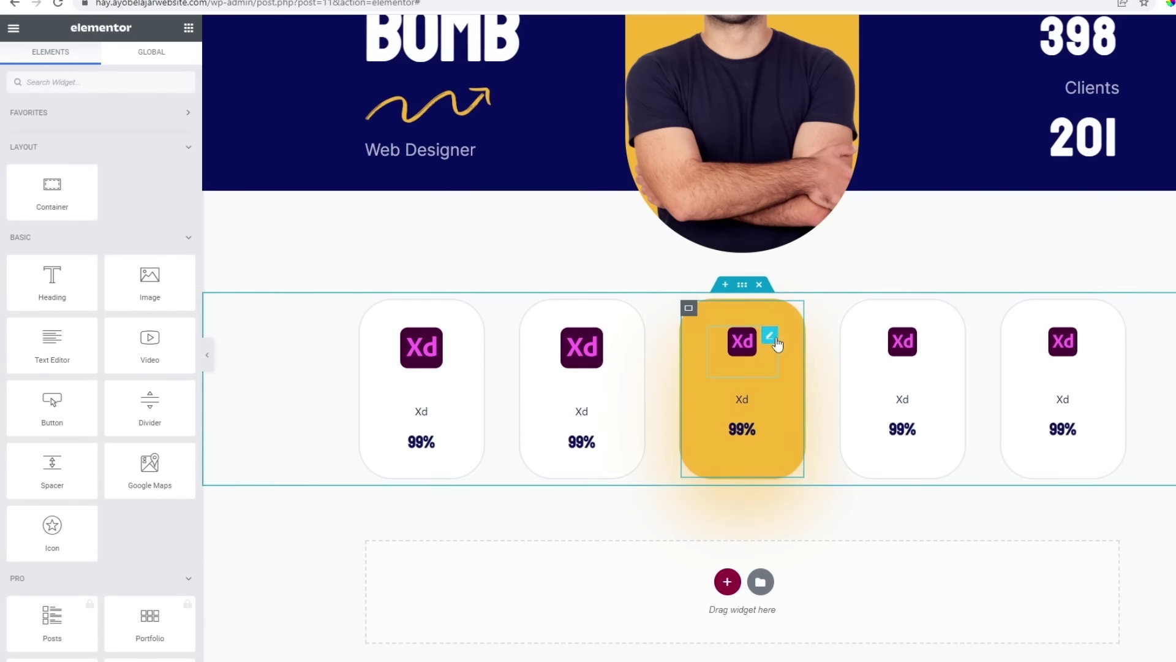
right_click(773, 340)
click(806, 420)
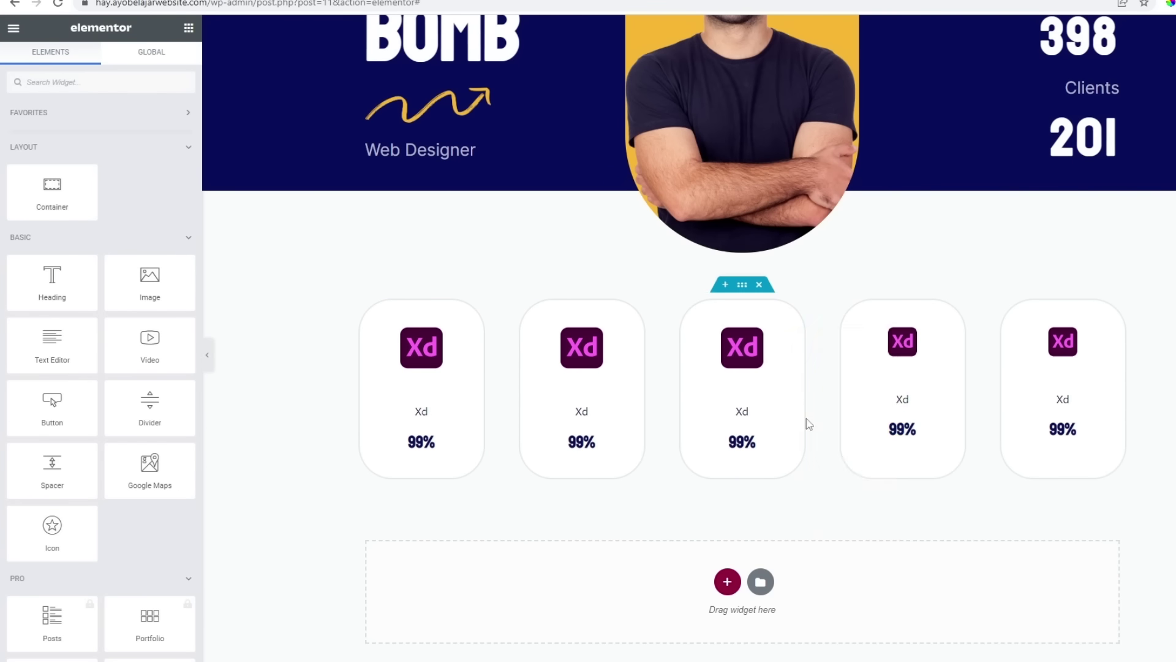
right_click(931, 336)
click(968, 419)
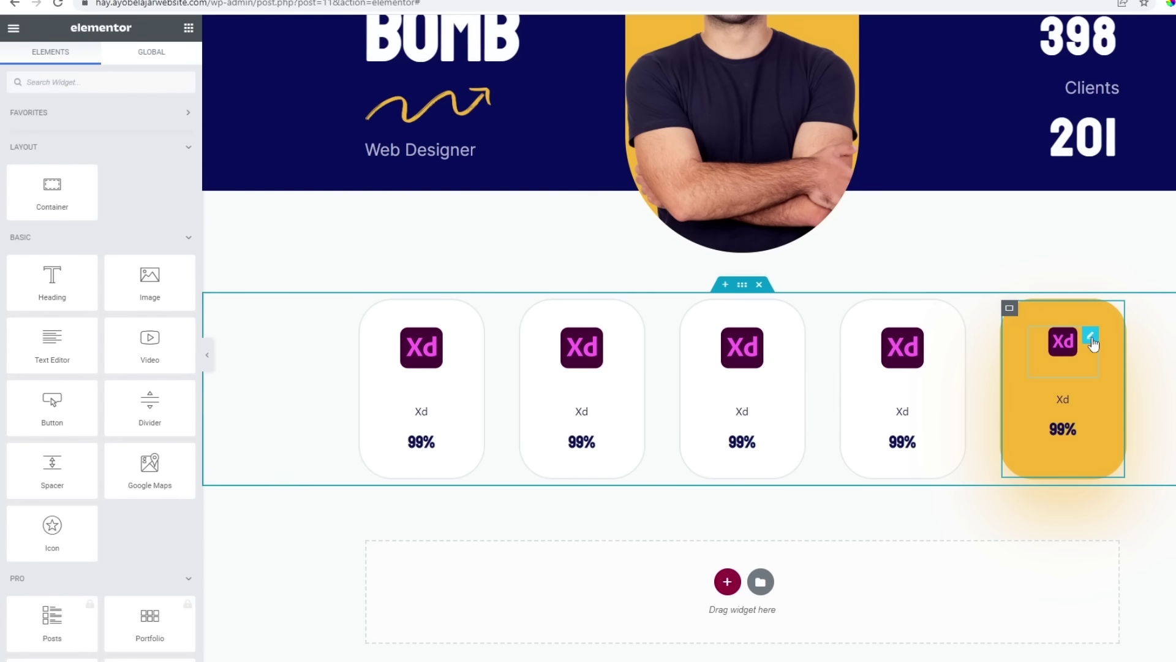
right_click(1085, 341)
click(1124, 429)
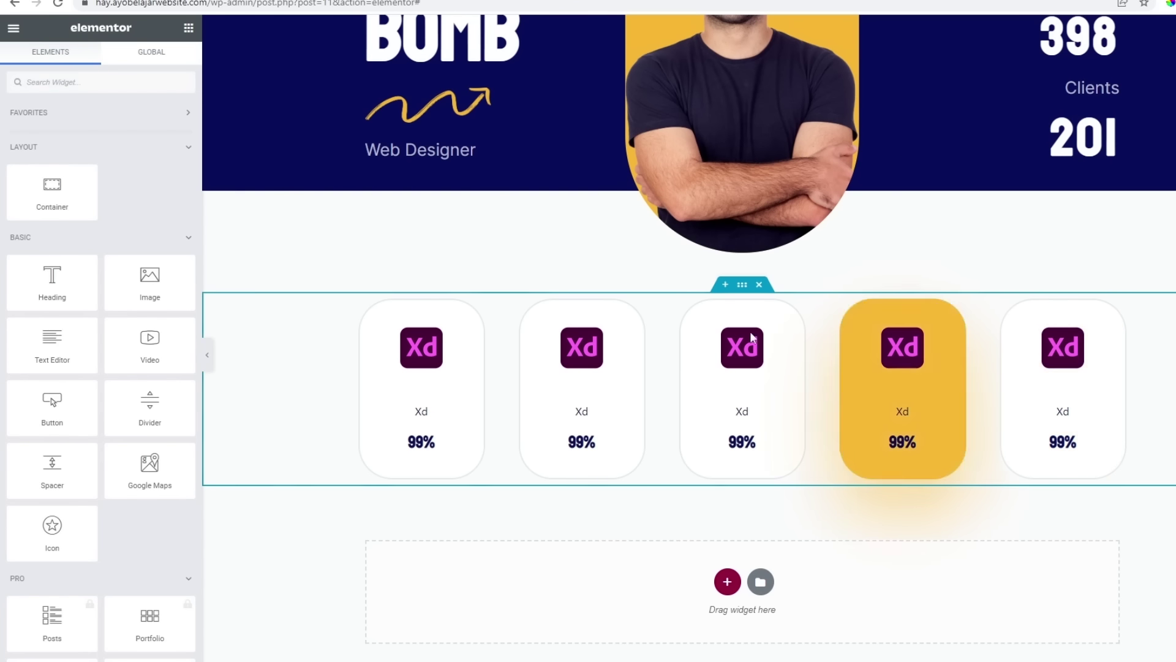
Replace the second and third card images with the Ai and Ps logos.
click(591, 352)
click(33, 169)
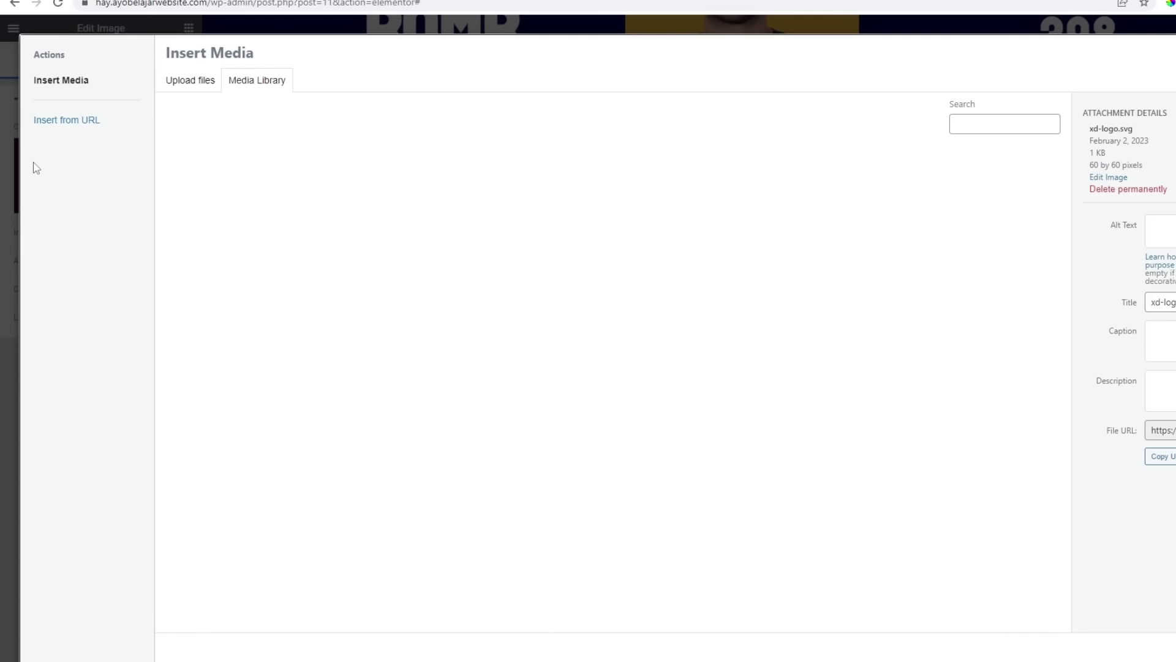
click(850, 393)
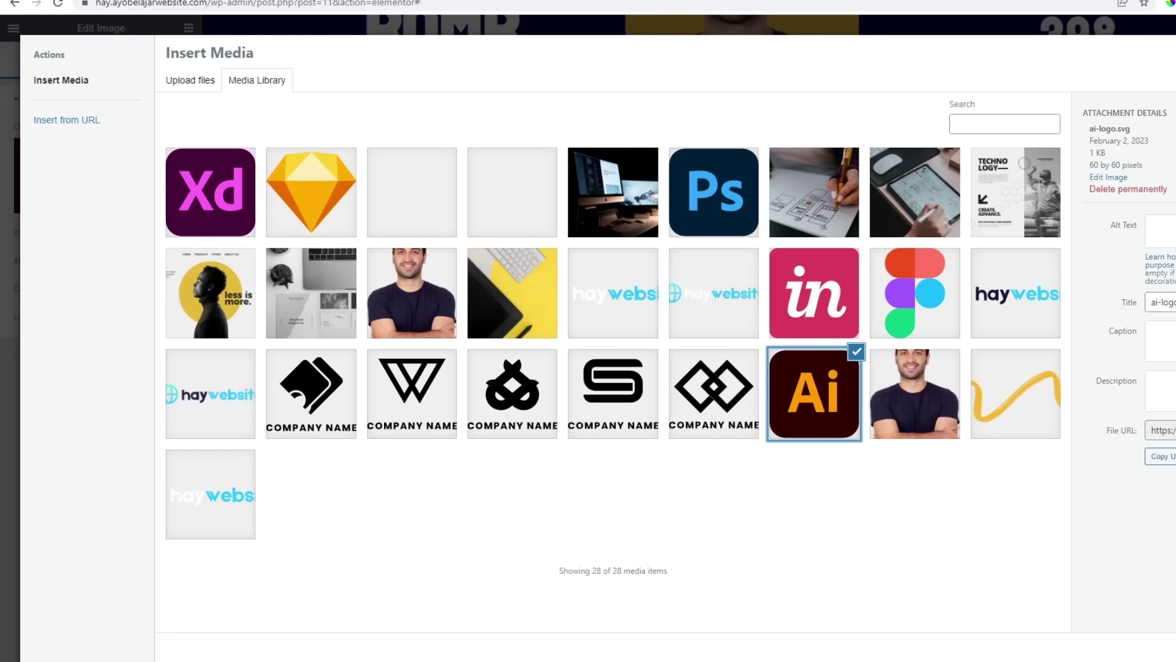
click(1127, 646)
click(767, 336)
click(91, 173)
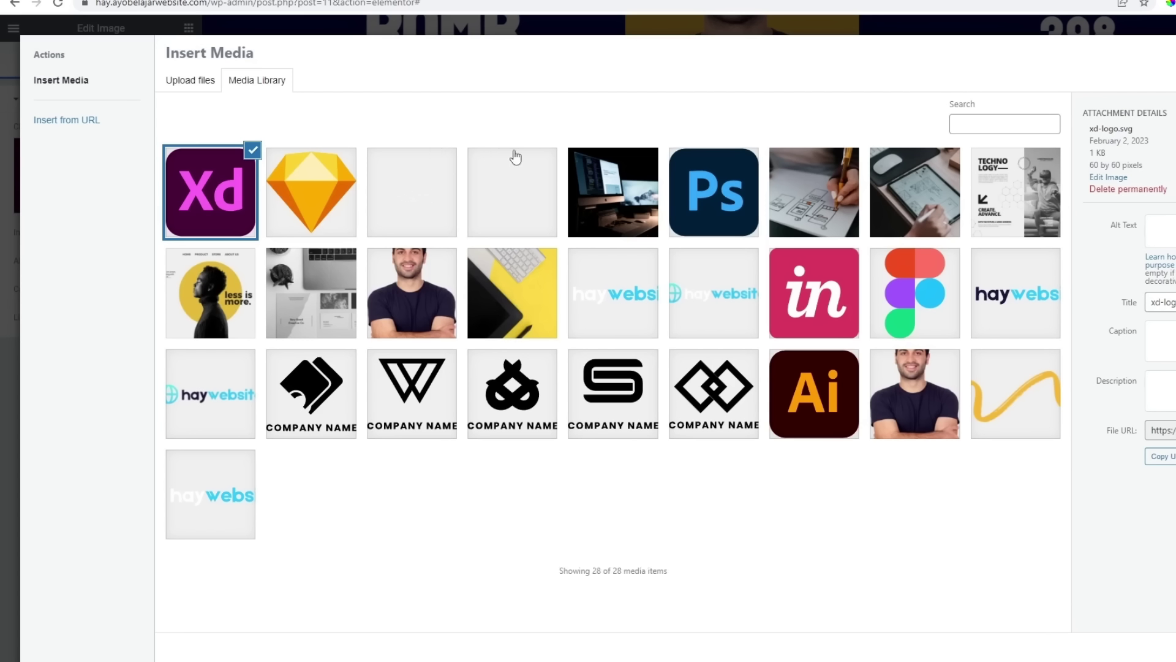
click(672, 193)
click(1127, 646)
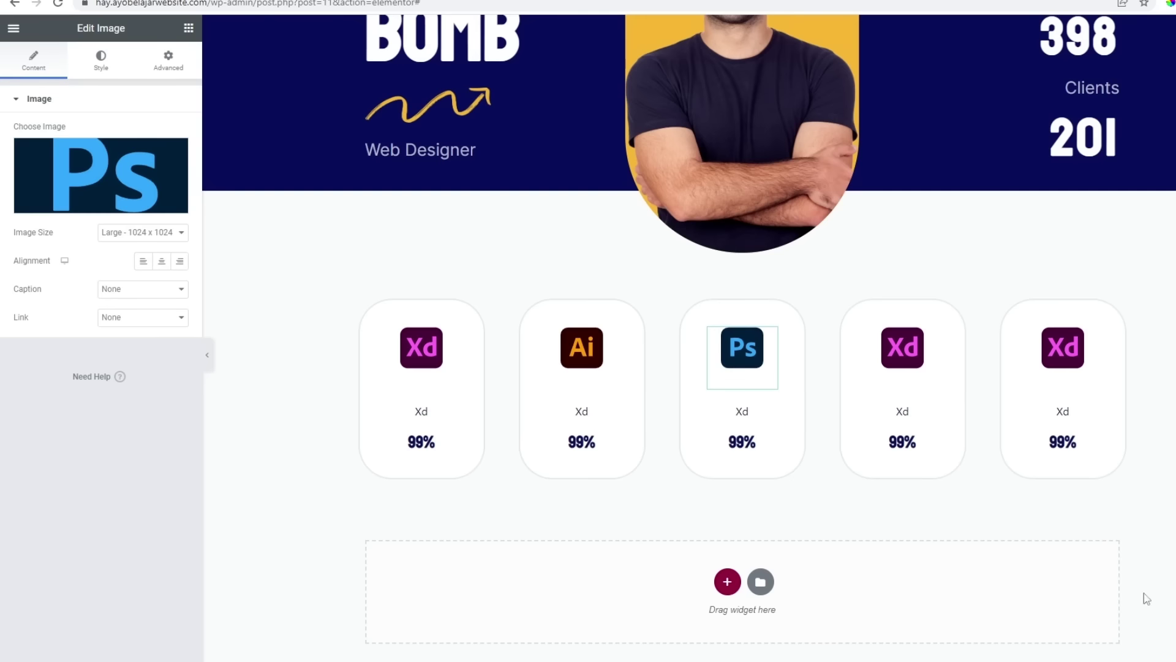
Replace the fourth and fifth card images with the InVision and Figma logos.
click(919, 340)
click(71, 164)
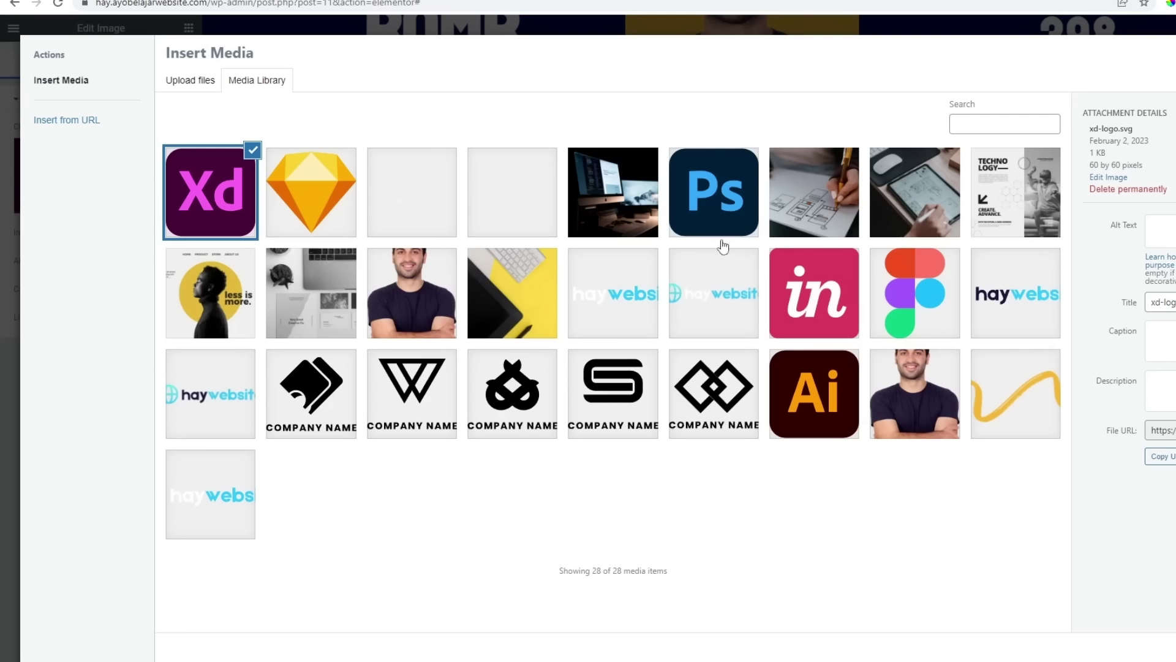
click(801, 296)
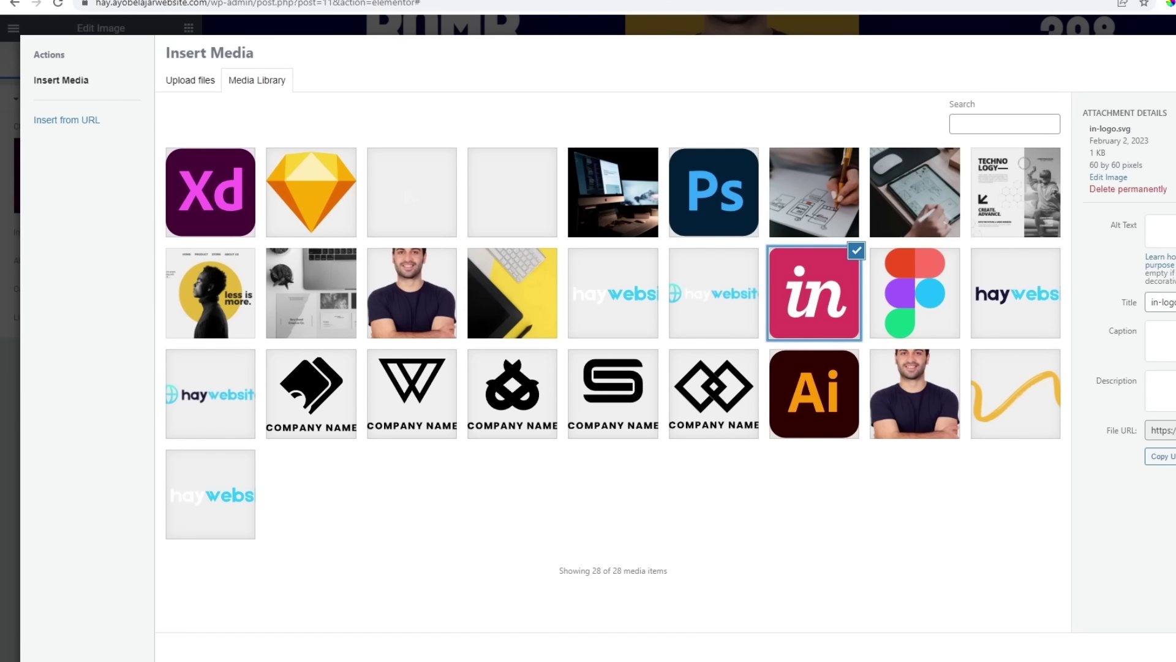
click(1127, 646)
click(1078, 343)
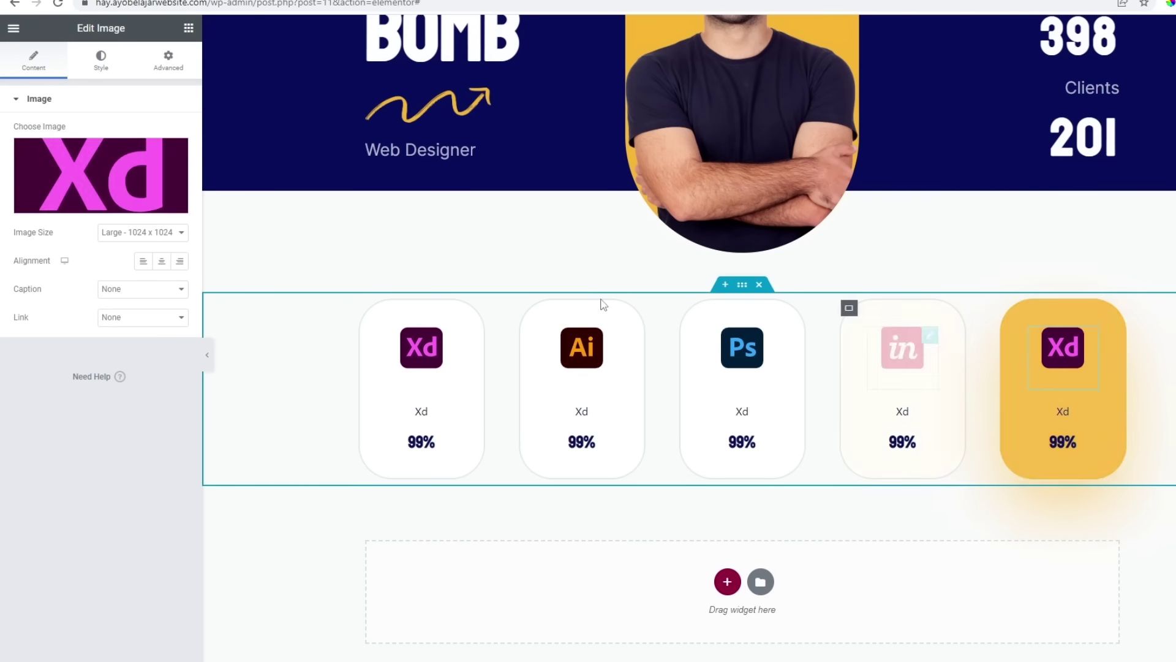
click(136, 177)
click(907, 293)
click(1127, 646)
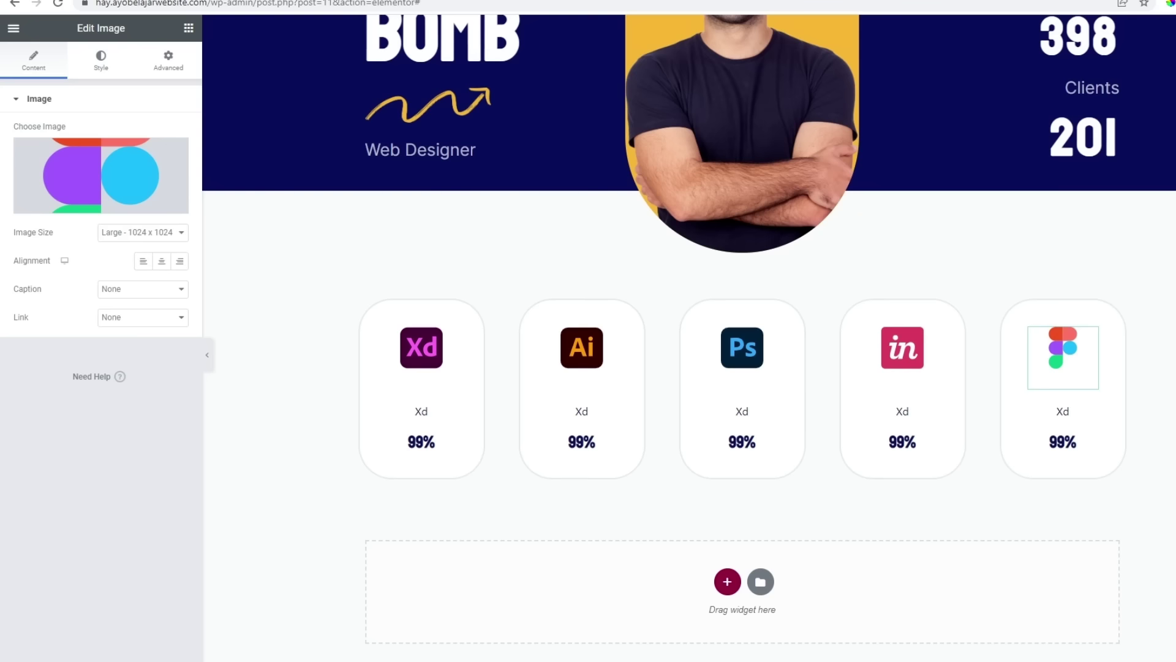
Label the second card Illustrator and select the third card's label text for replacement.
click(585, 413)
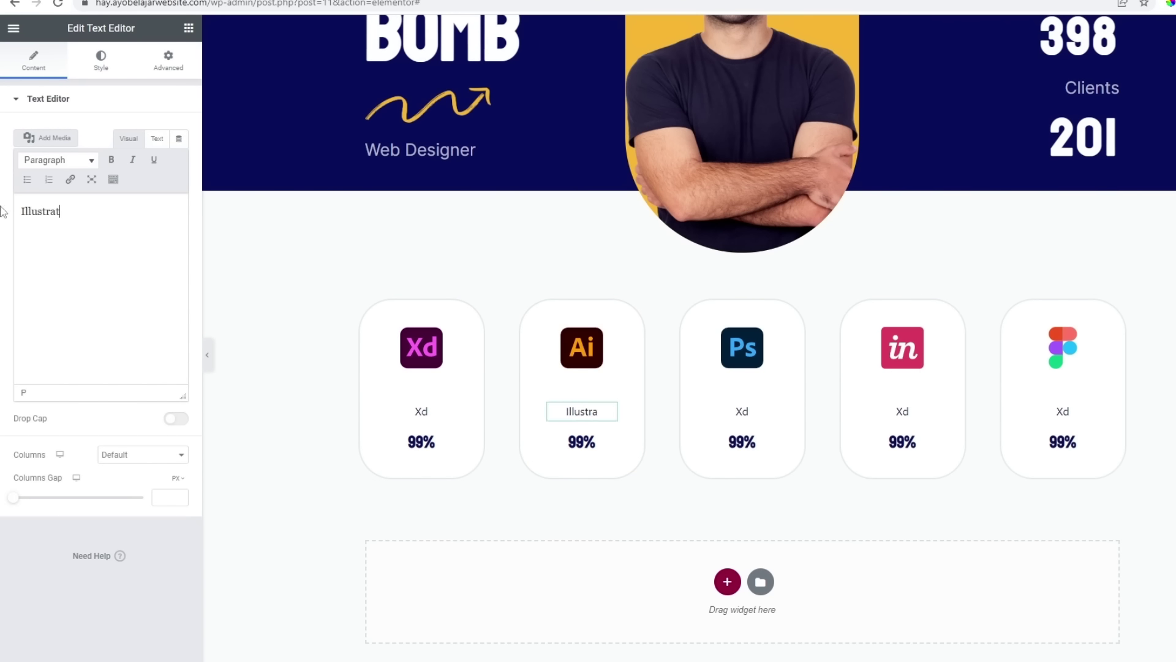
click(744, 411)
key(ctrl+a)
Caption the third, fourth and fifth cards Photoshop, invision and Figma.
text(Photoshop)
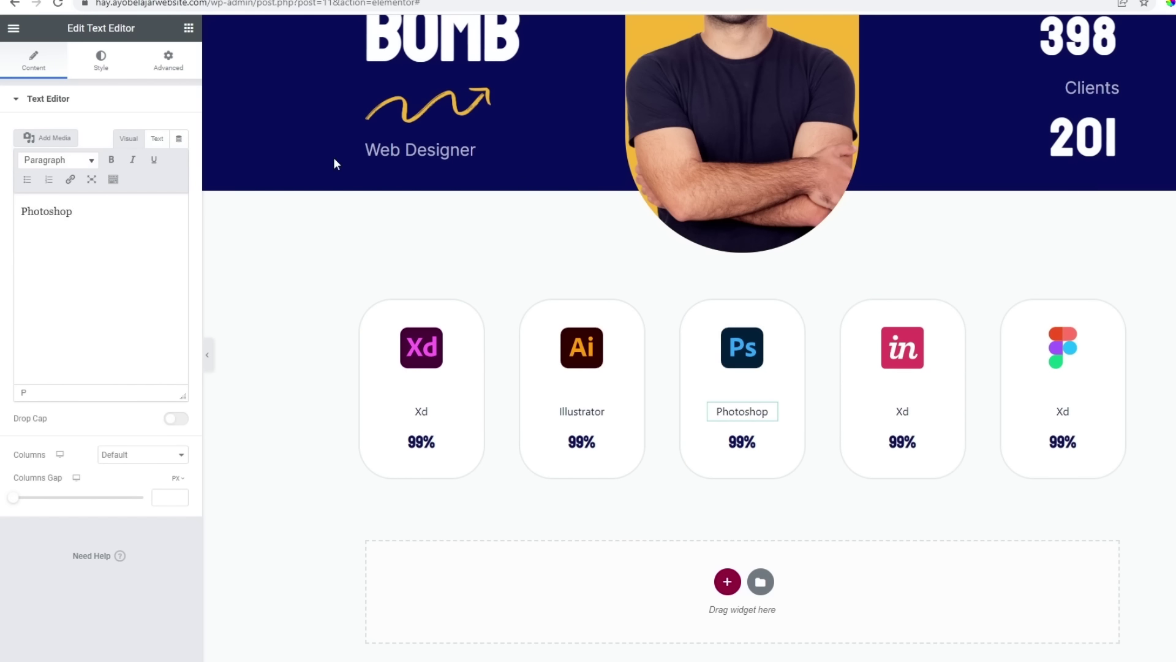
click(902, 411)
text(invisio)
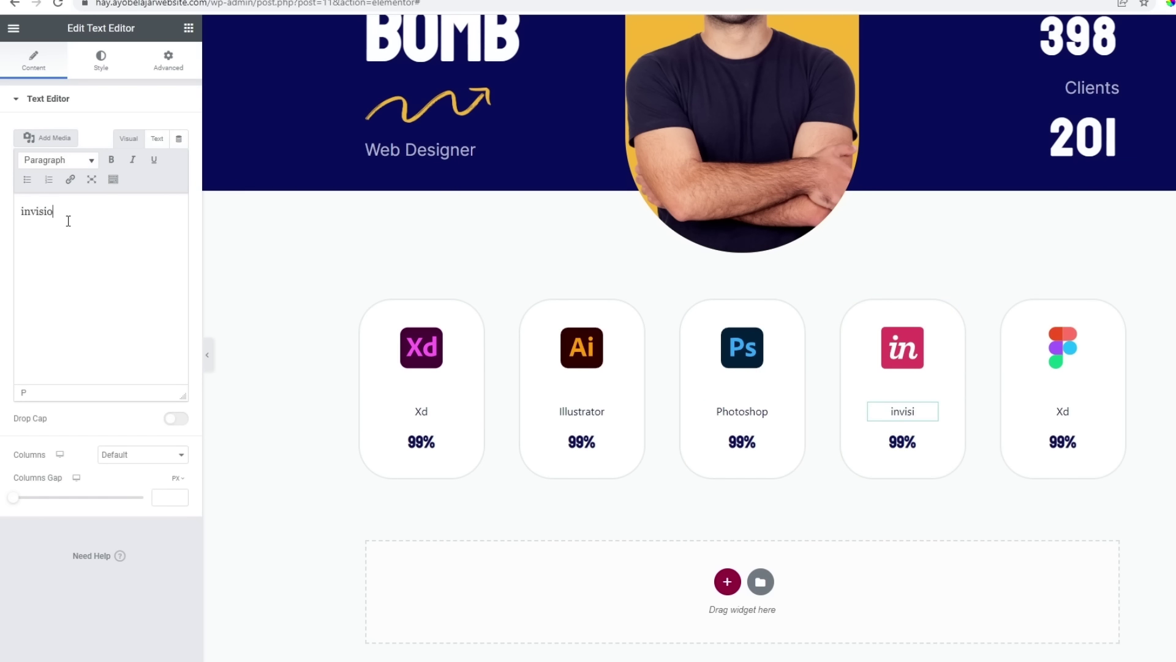
text(n)
click(1084, 408)
key(ctrl+a)
text(Fi)
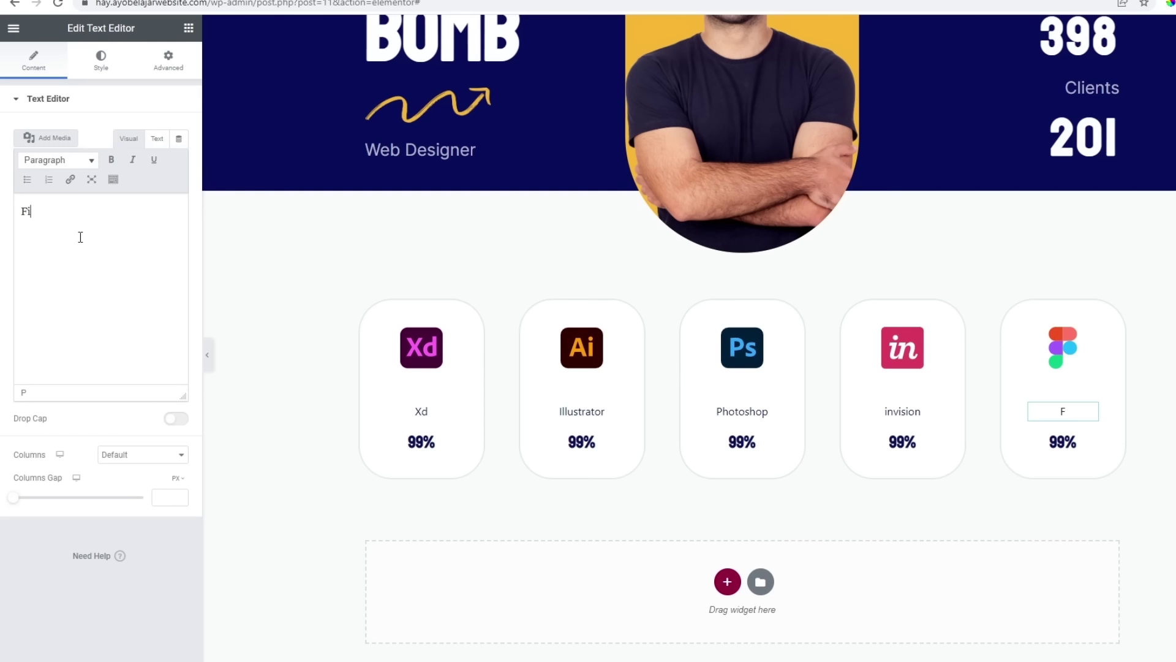
text(gma)
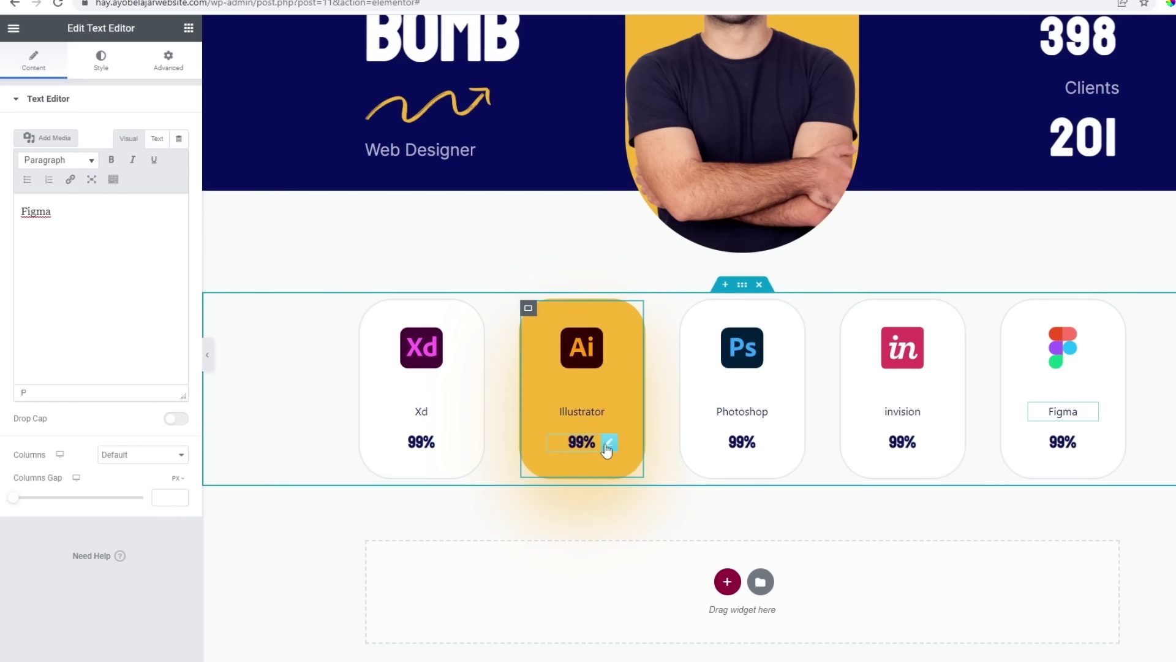
Set the Illustrator, Photoshop and invision counter ending numbers to 95, 97 and 97.
click(609, 441)
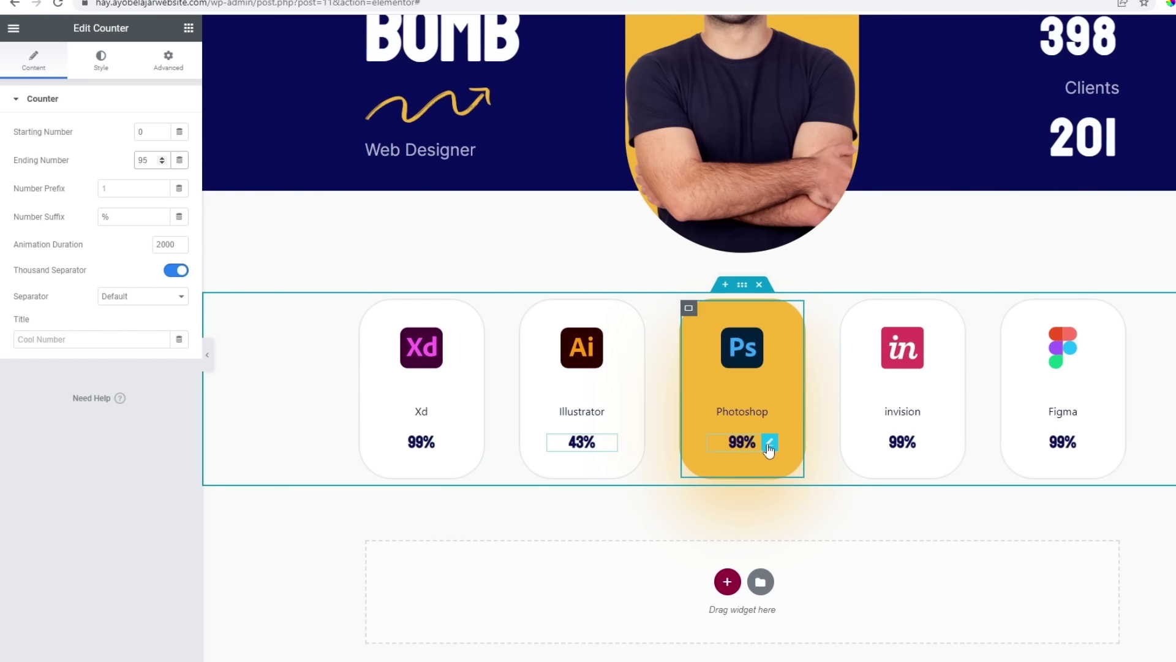
click(769, 439)
click(143, 161)
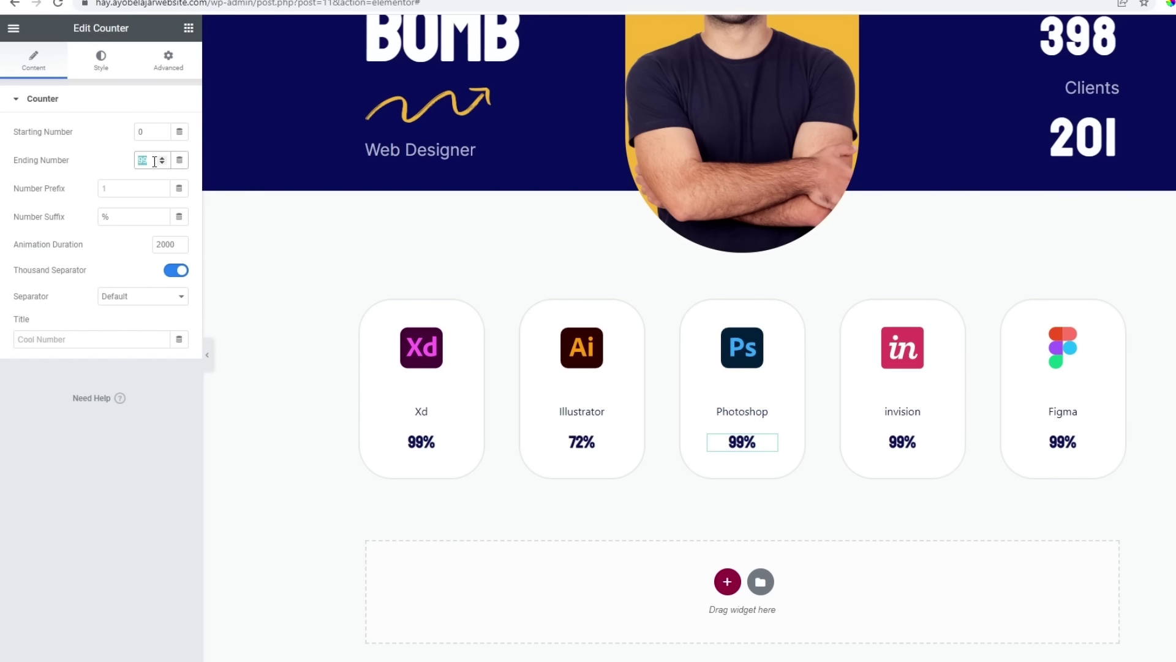
click(925, 441)
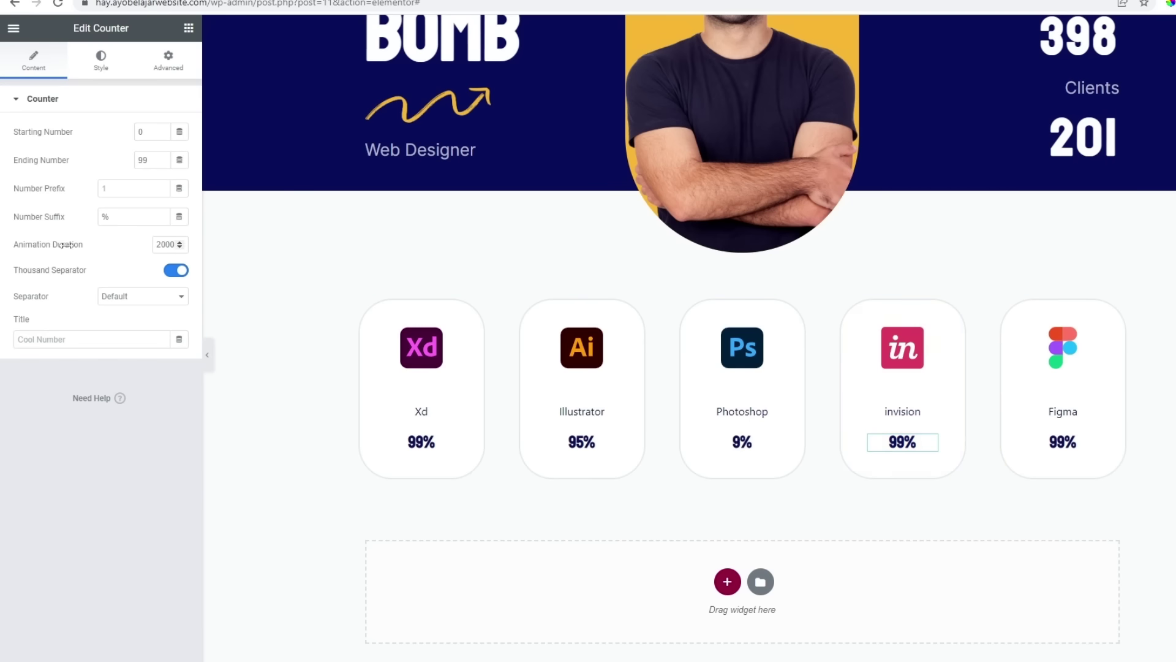
click(153, 161)
key(BackSpace)
text(7)
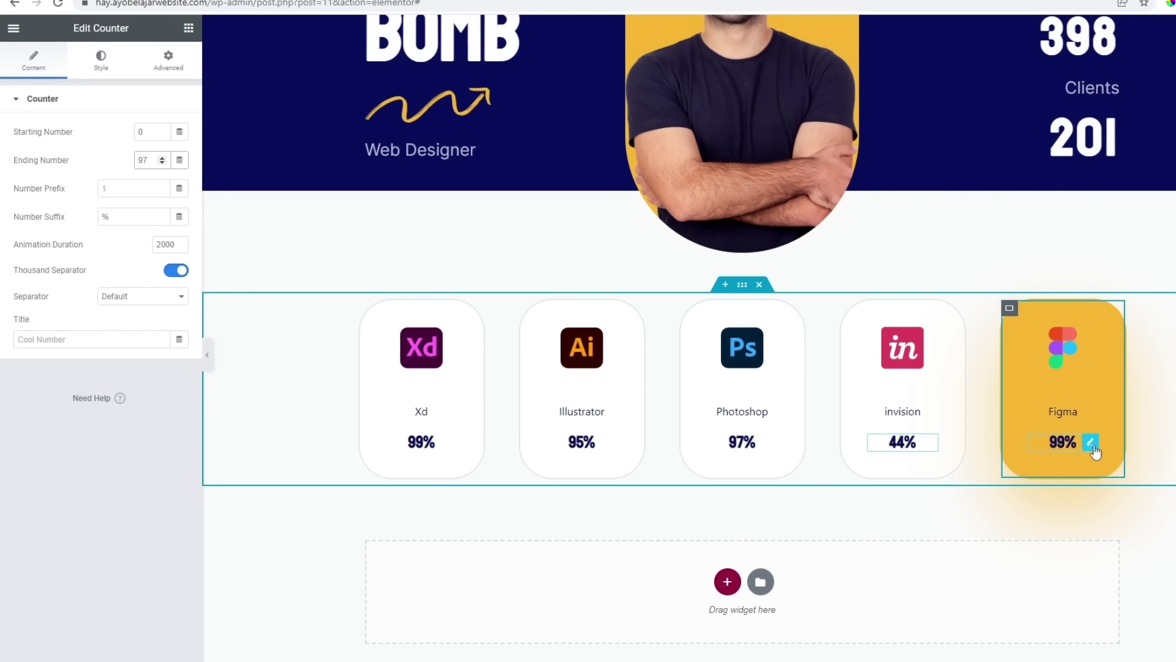
click(207, 355)
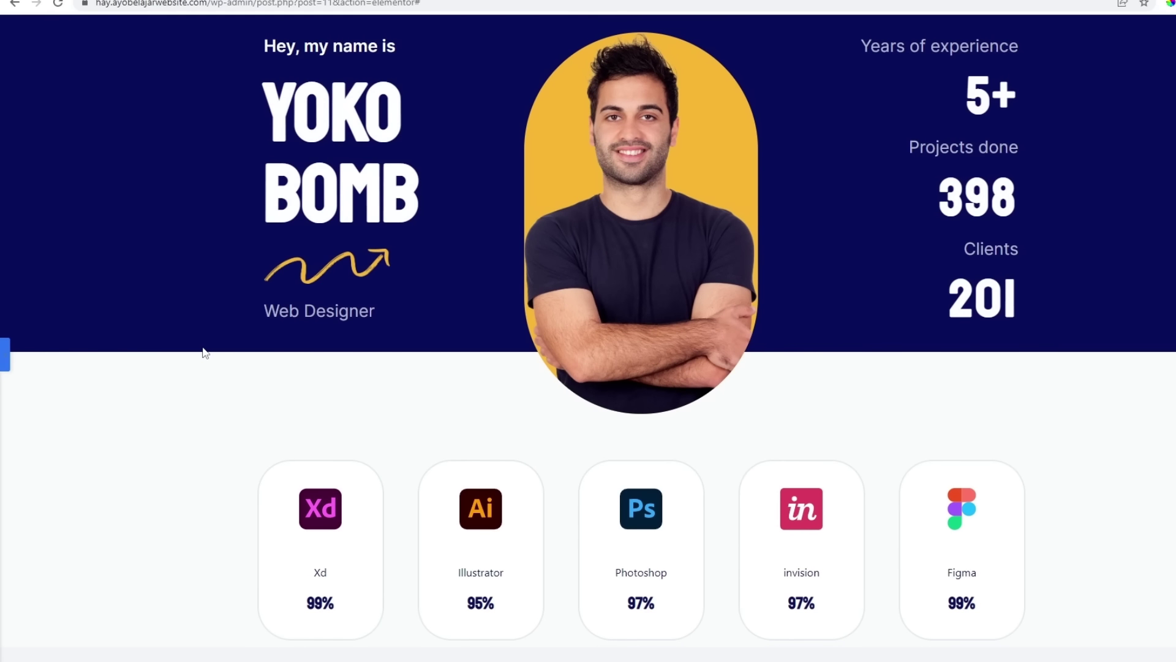
Set the skill cards row's margins to 200 px top and 100 px bottom.
click(3, 362)
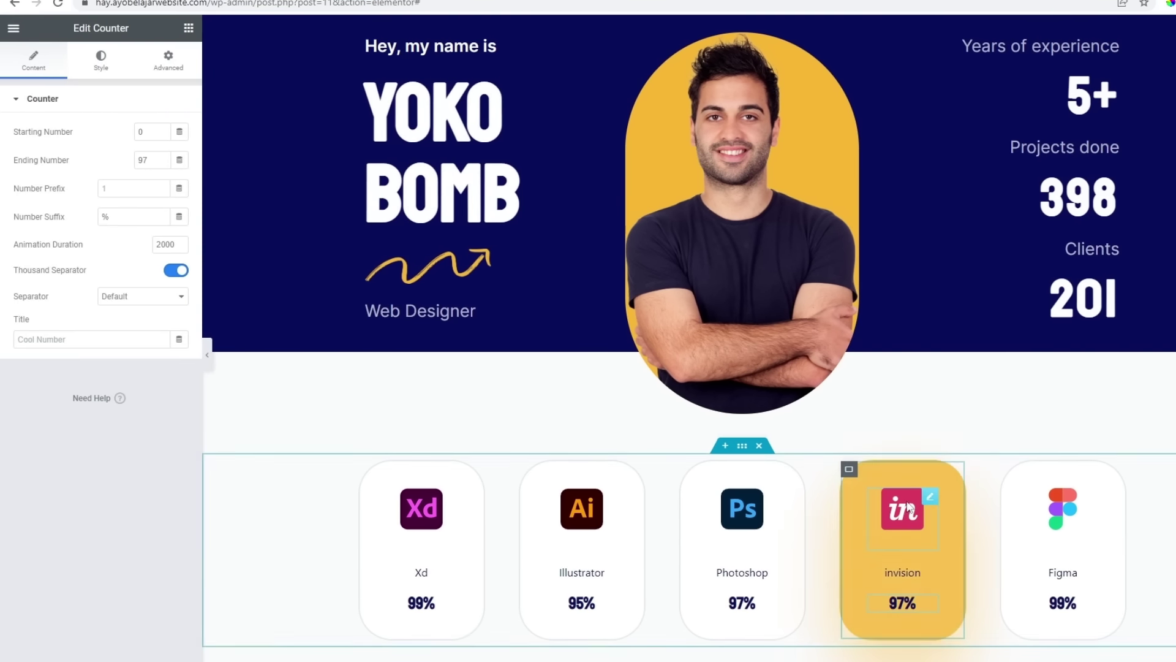
scroll(898, 488, down, 3)
click(742, 243)
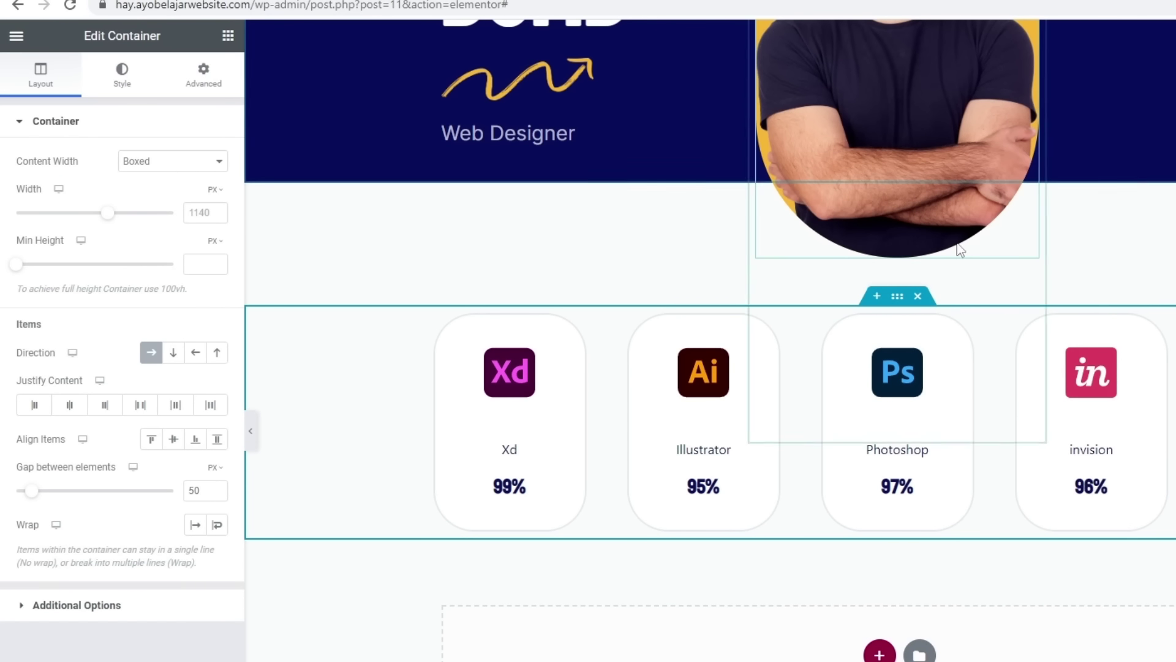
click(204, 73)
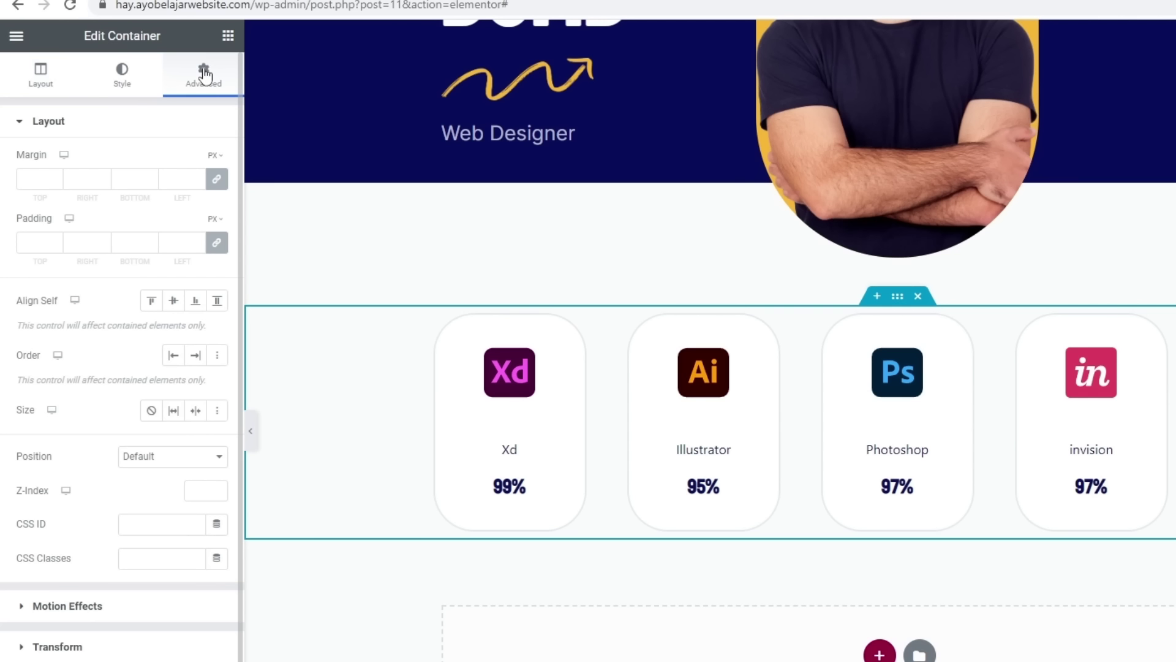
click(218, 181)
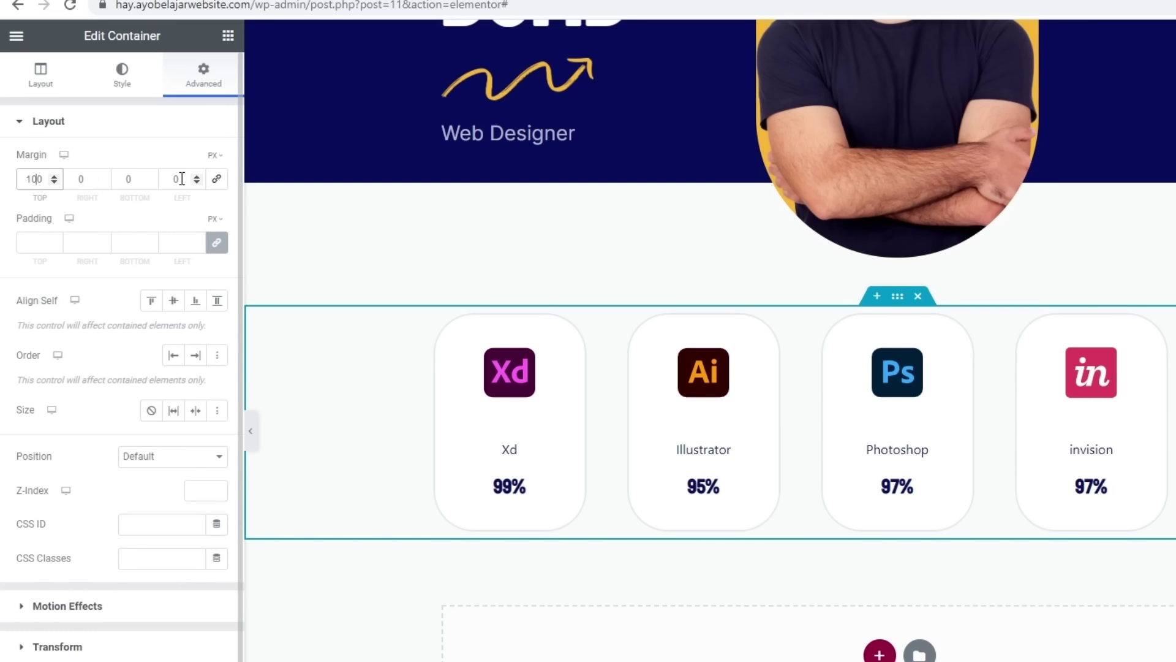
click(127, 179)
text(100)
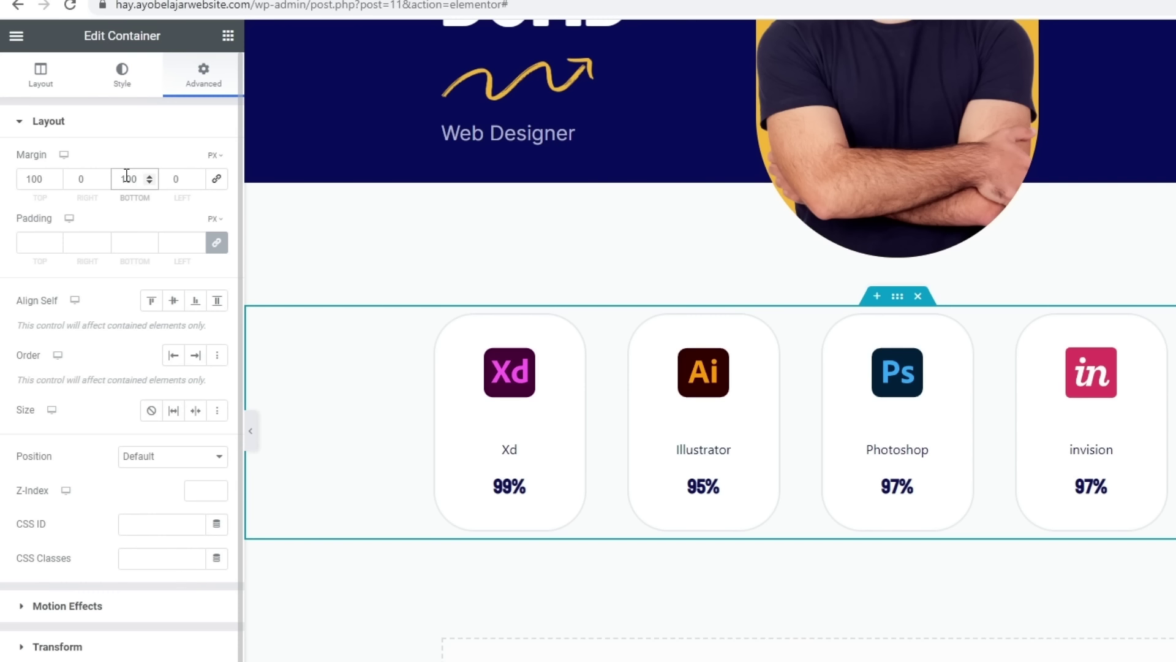
click(41, 178)
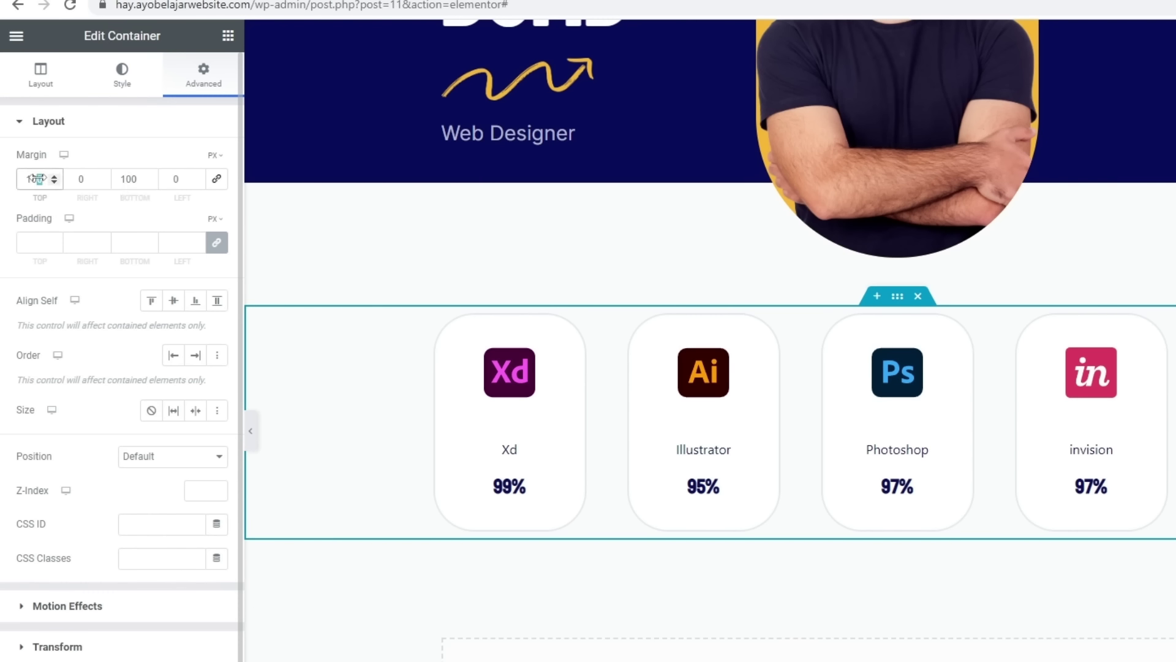
text(99)
text(300)
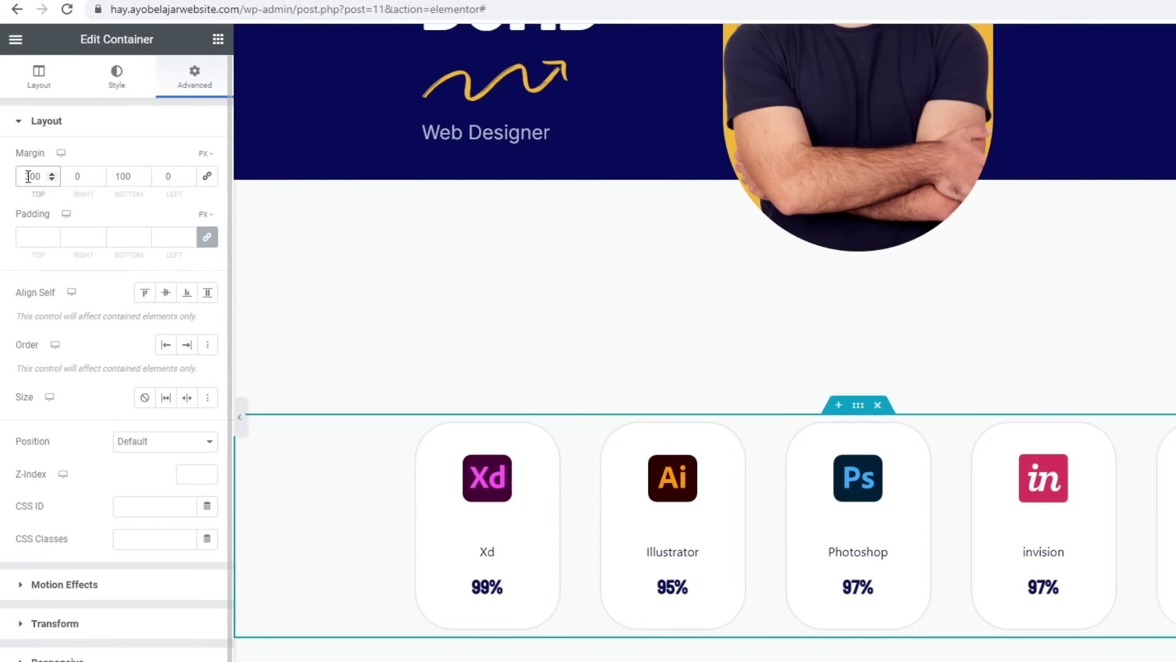
text(10)
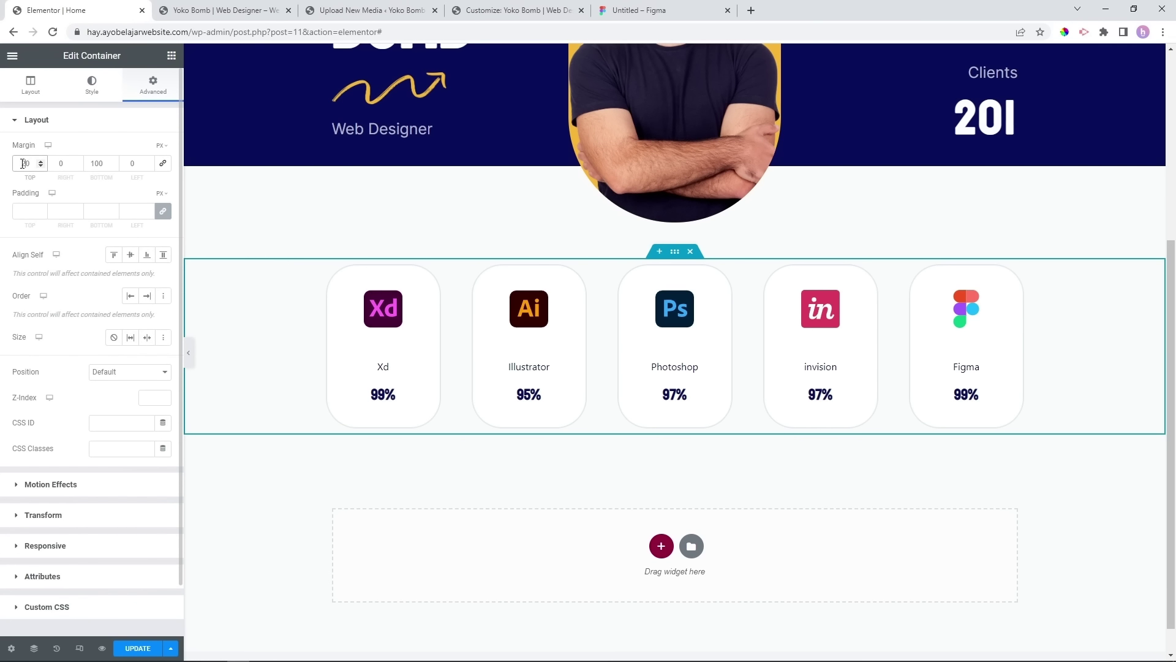
text(0)
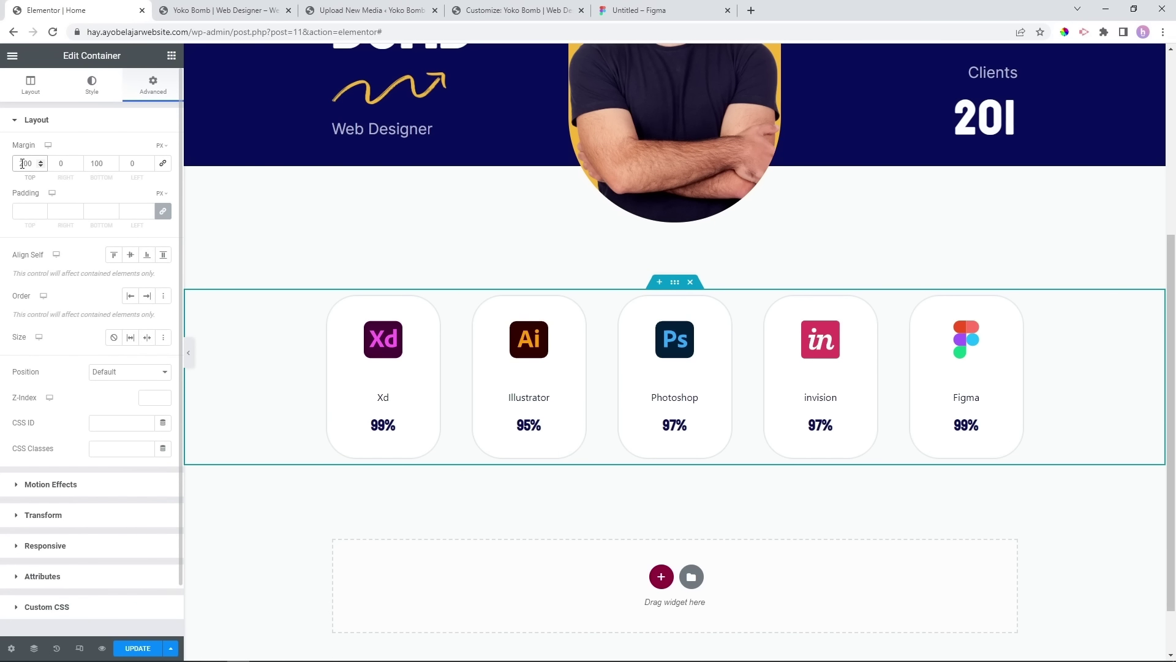
click(23, 164)
key(Delete)
text(2)
Update the page and preview the new spacing.
click(190, 351)
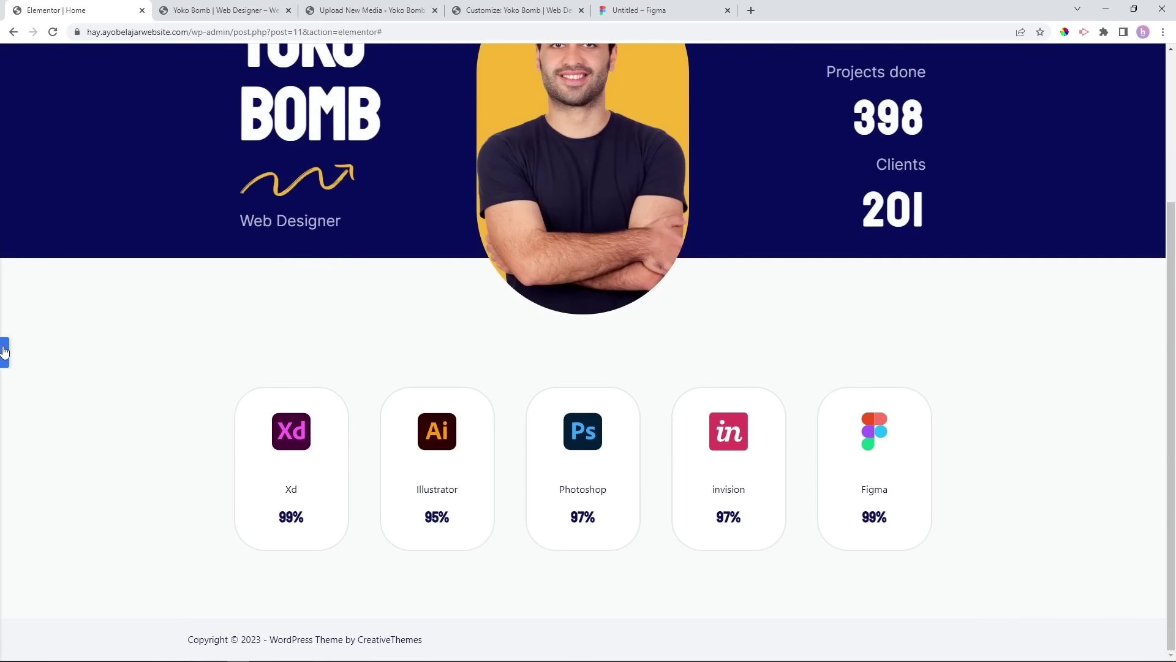
click(4, 351)
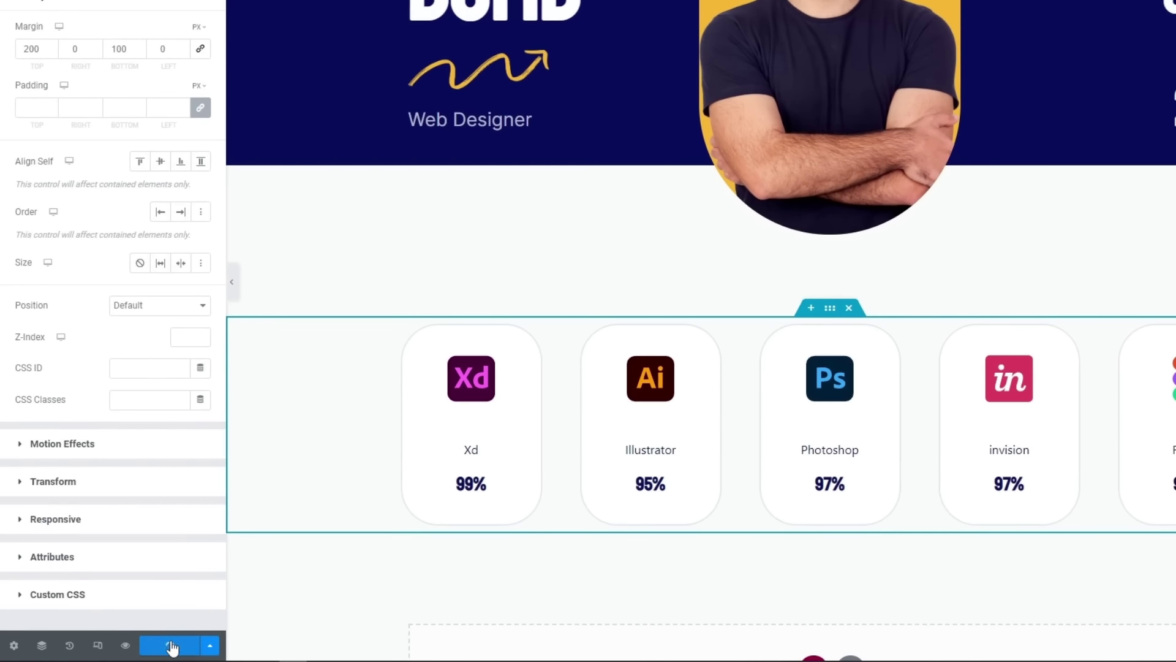
click(172, 647)
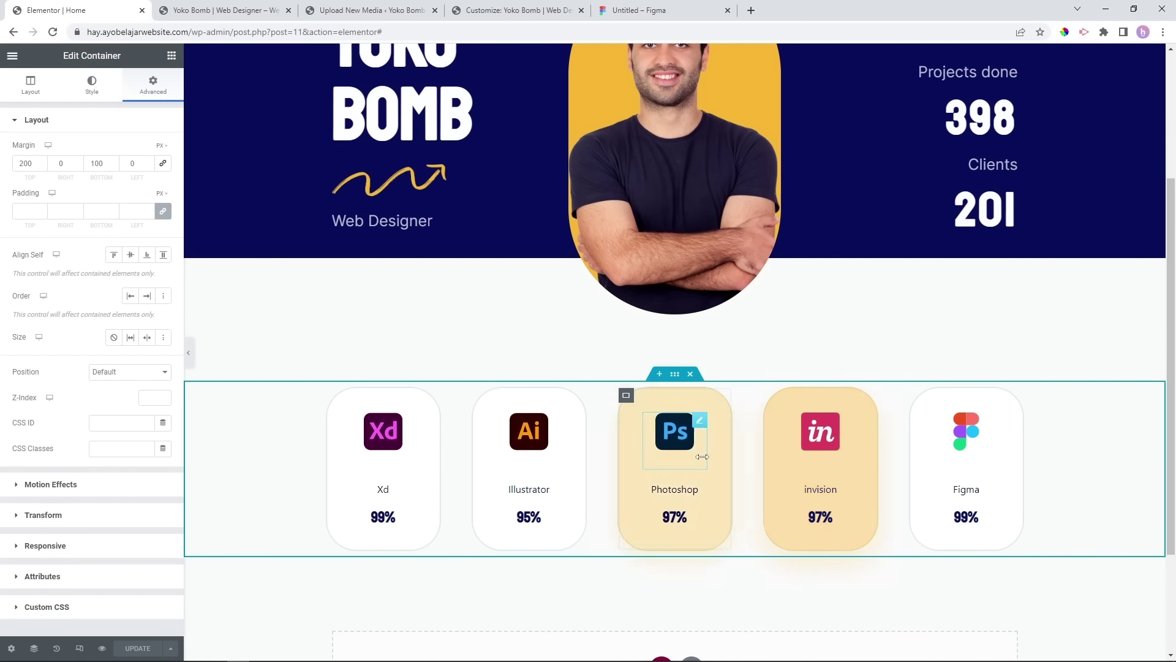
click(189, 352)
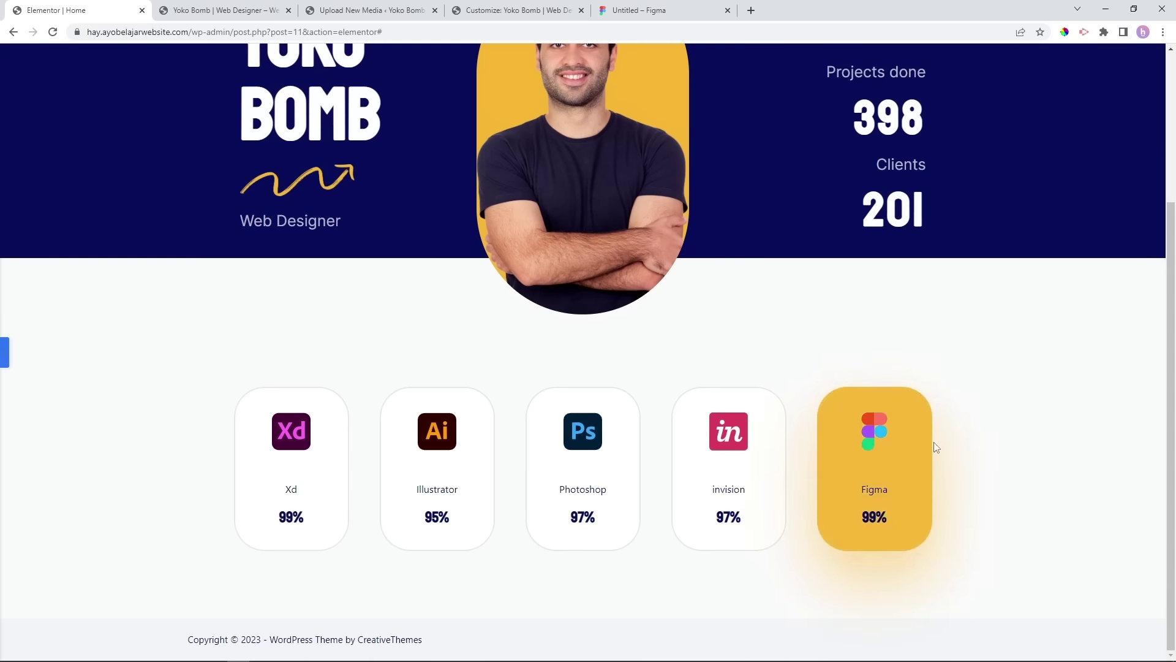
click(7, 351)
scroll(769, 506, down, 3)
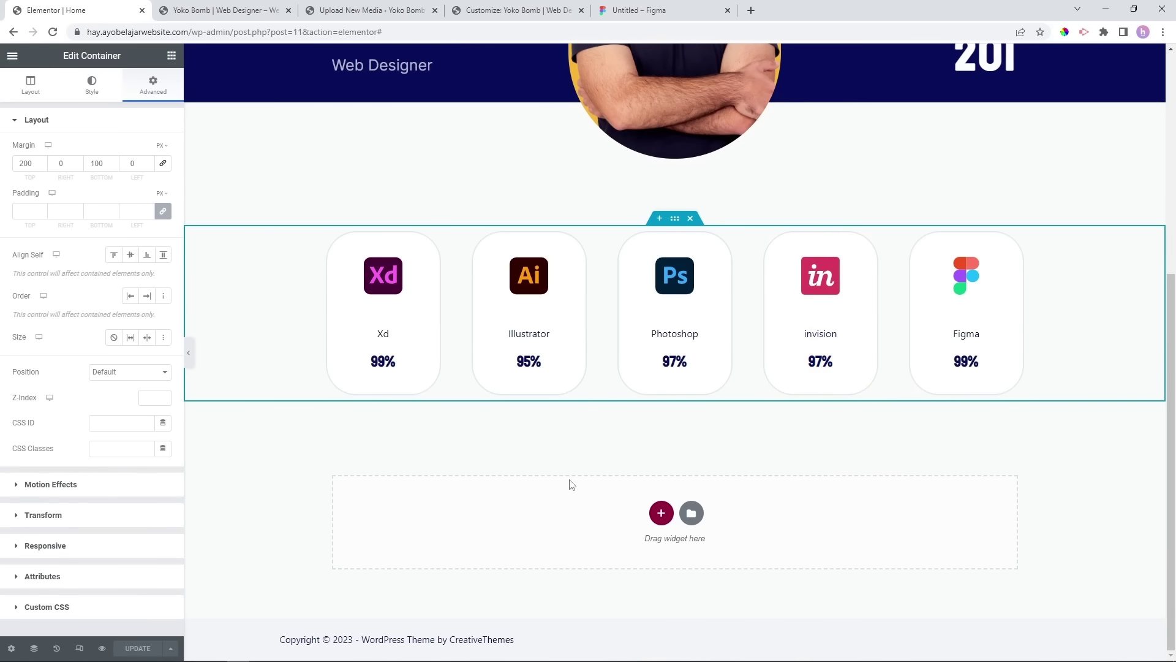
Add a two-column section below the cards with a container in its left column.
click(663, 516)
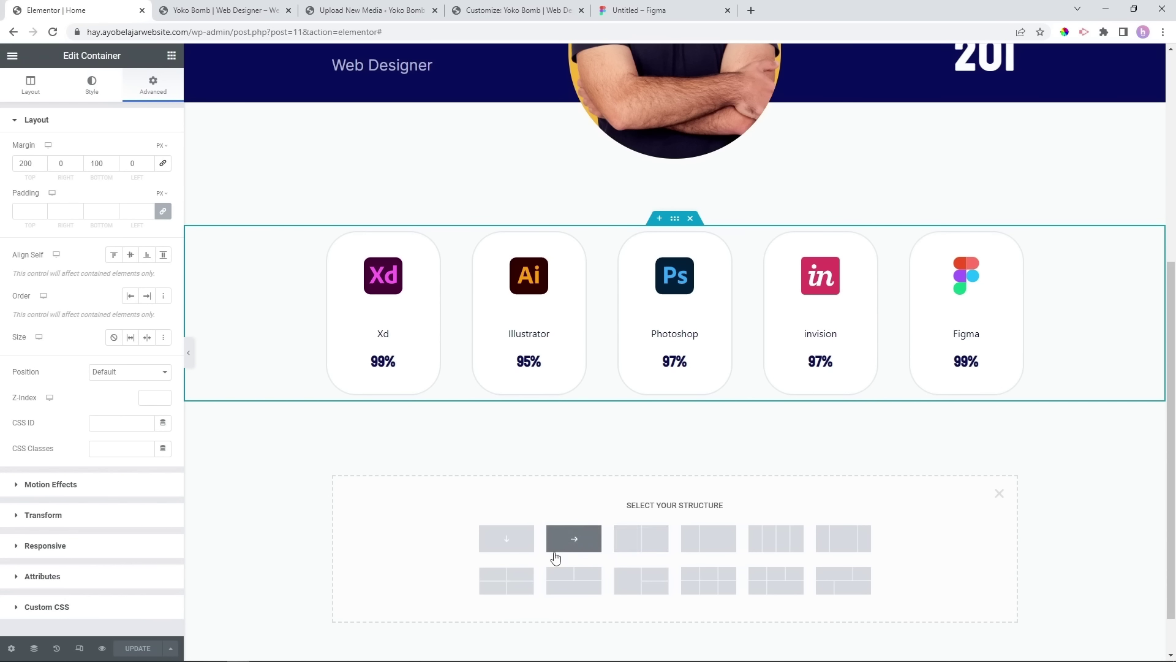
click(625, 532)
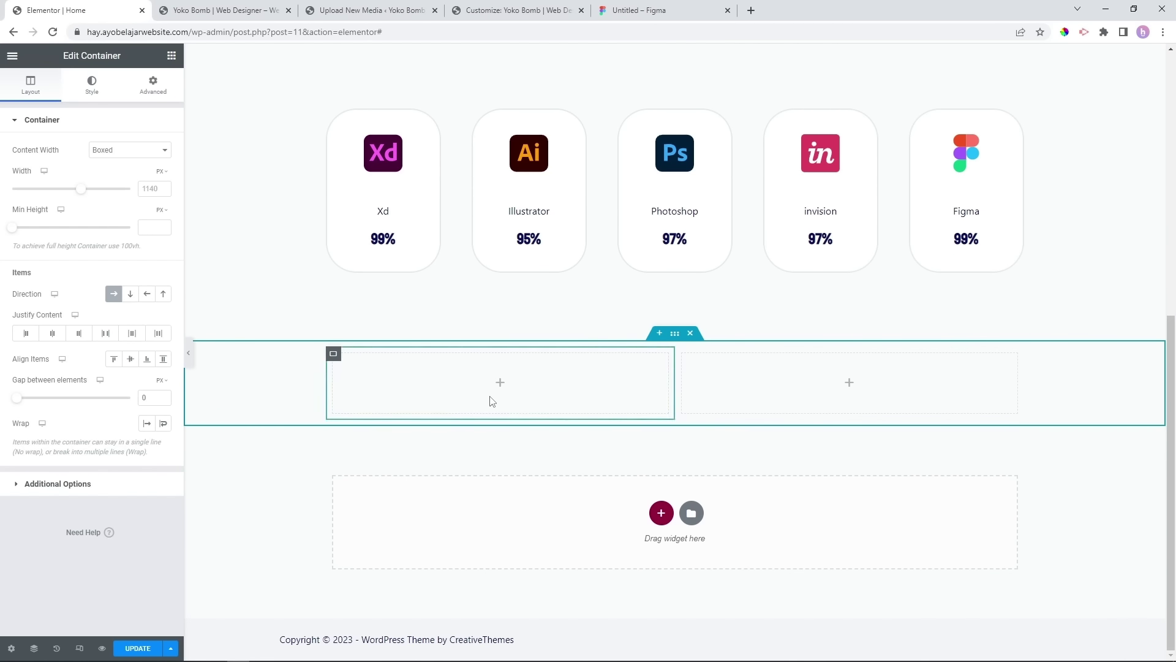
click(171, 55)
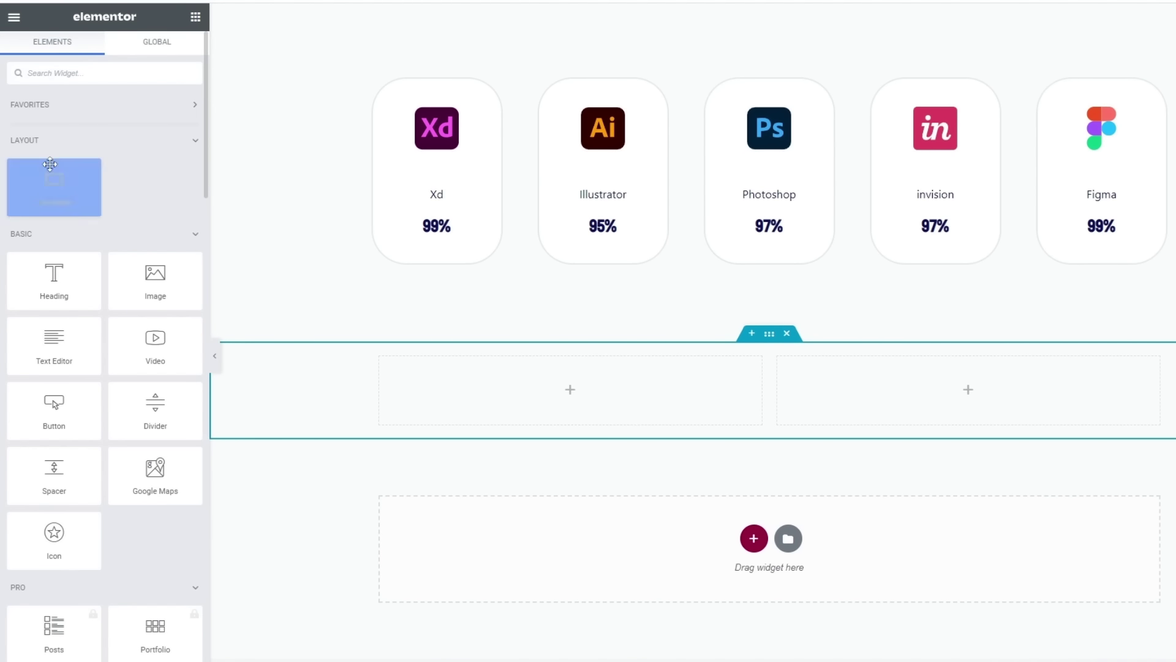
drag(52, 177, 555, 373)
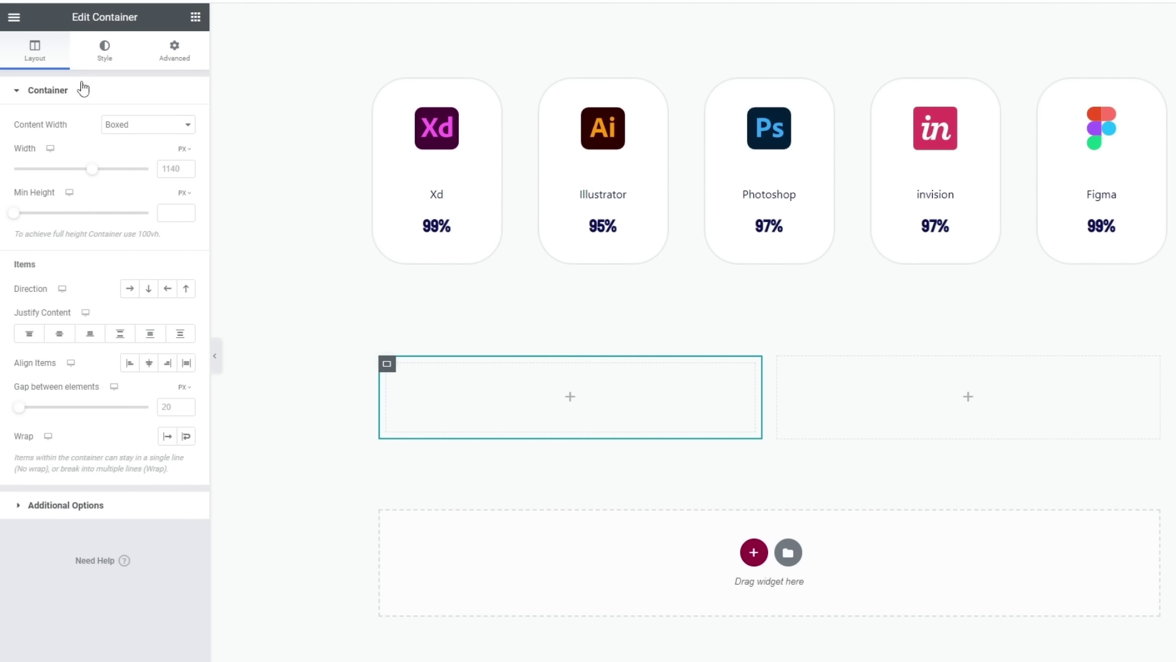
Duplicate the nested container so two empty containers stack in the left column.
click(195, 17)
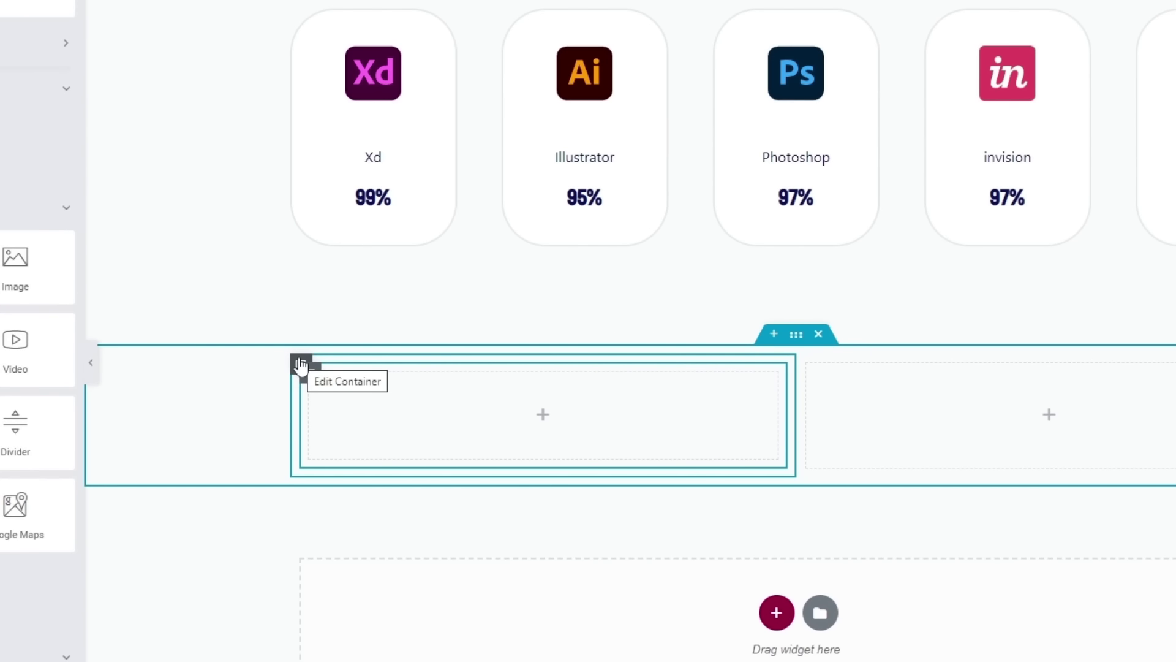
click(300, 364)
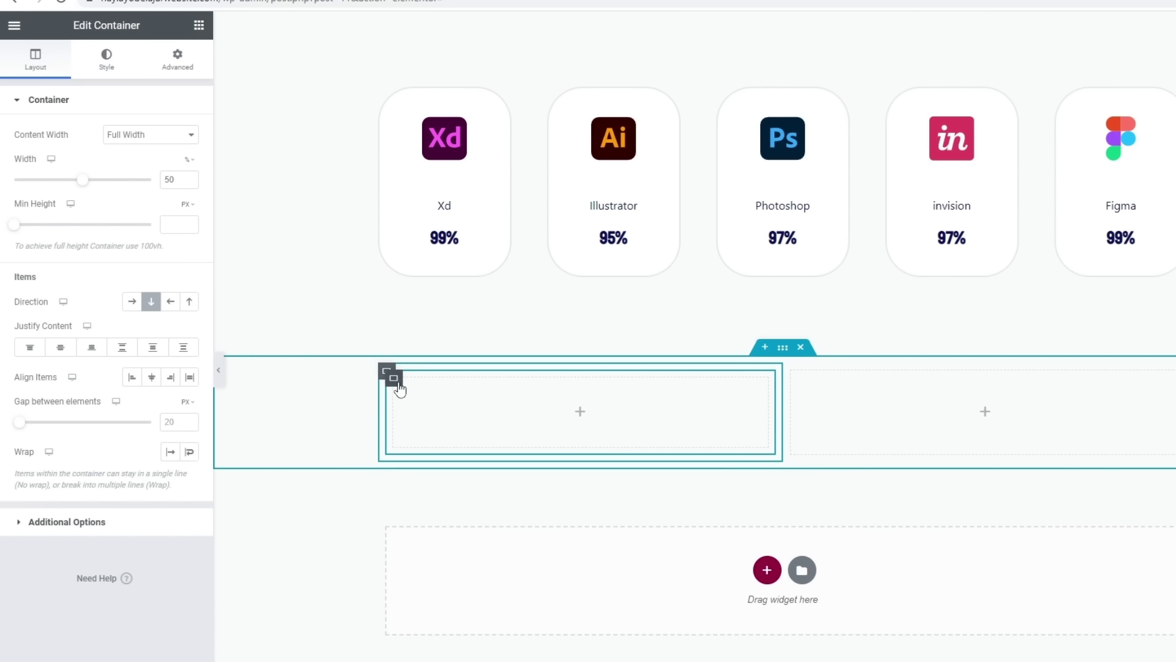
right_click(397, 386)
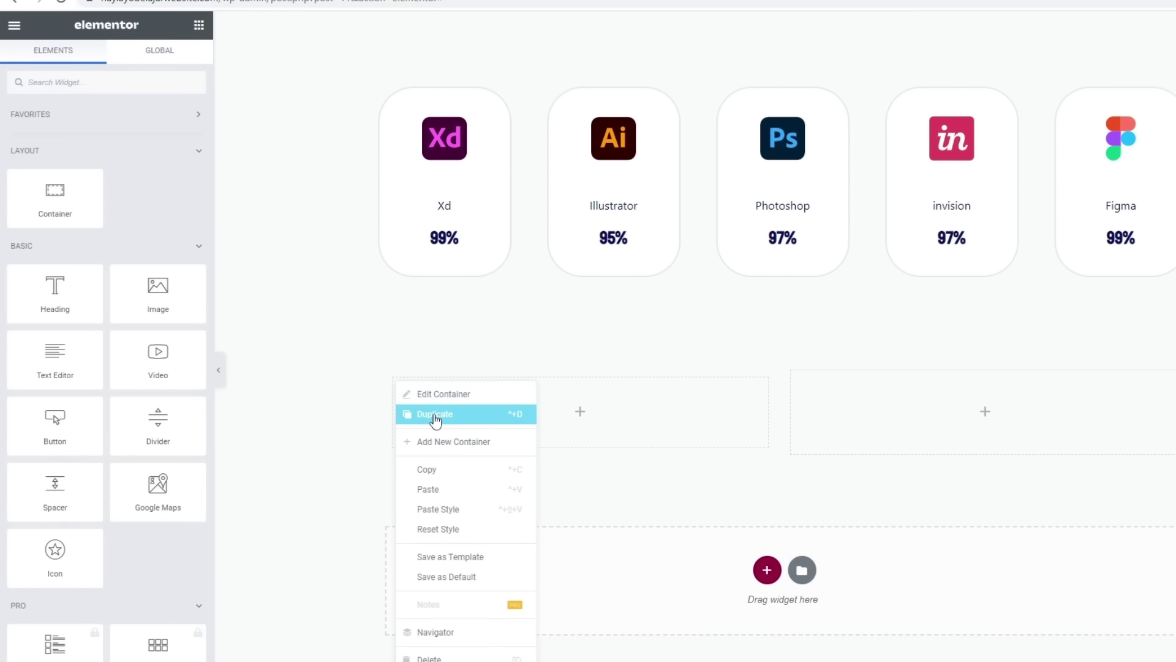
click(398, 413)
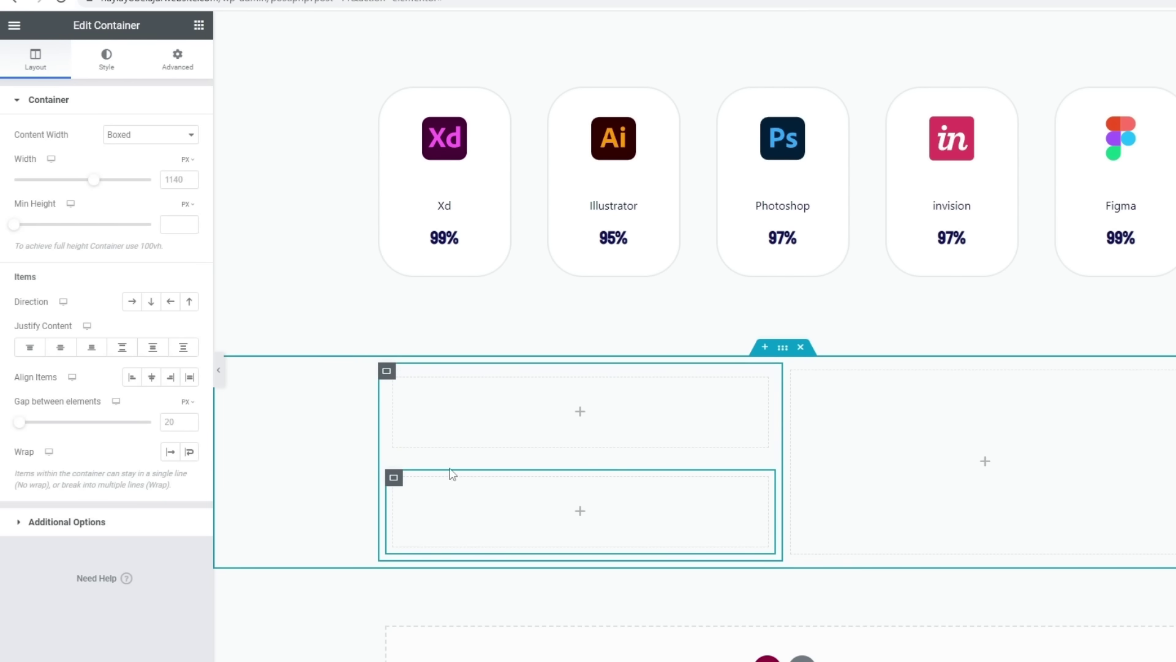
click(199, 28)
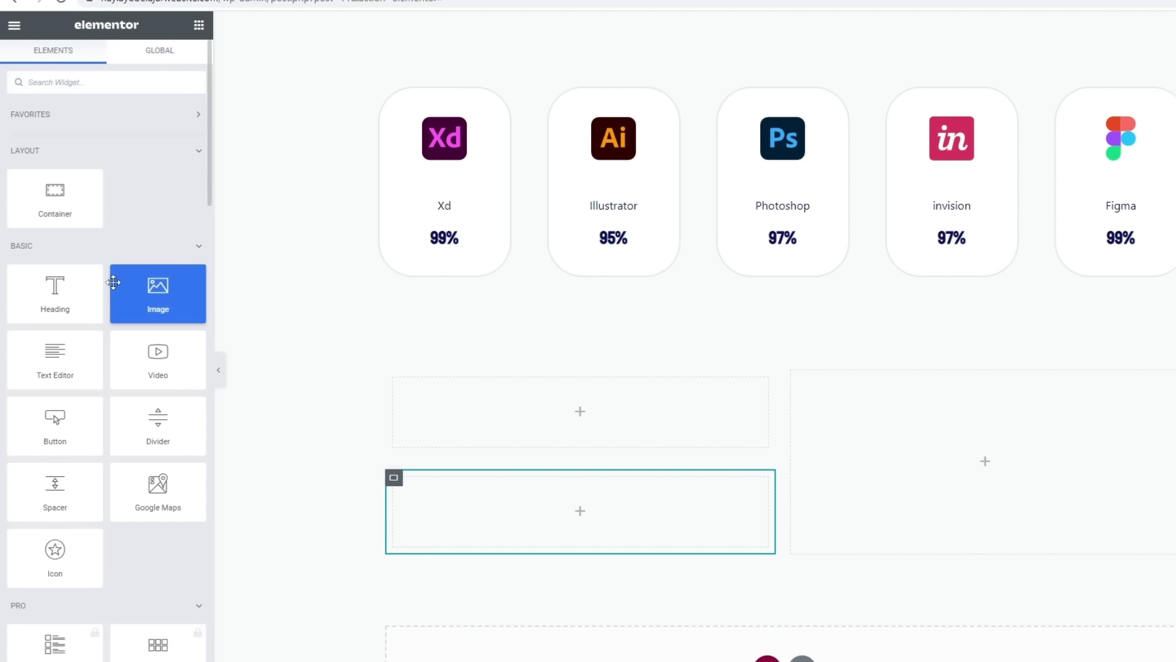
Place a 'My latest projects' heading in the upper container with a lorem ipsum paragraph beneath it.
drag(46, 286, 501, 393)
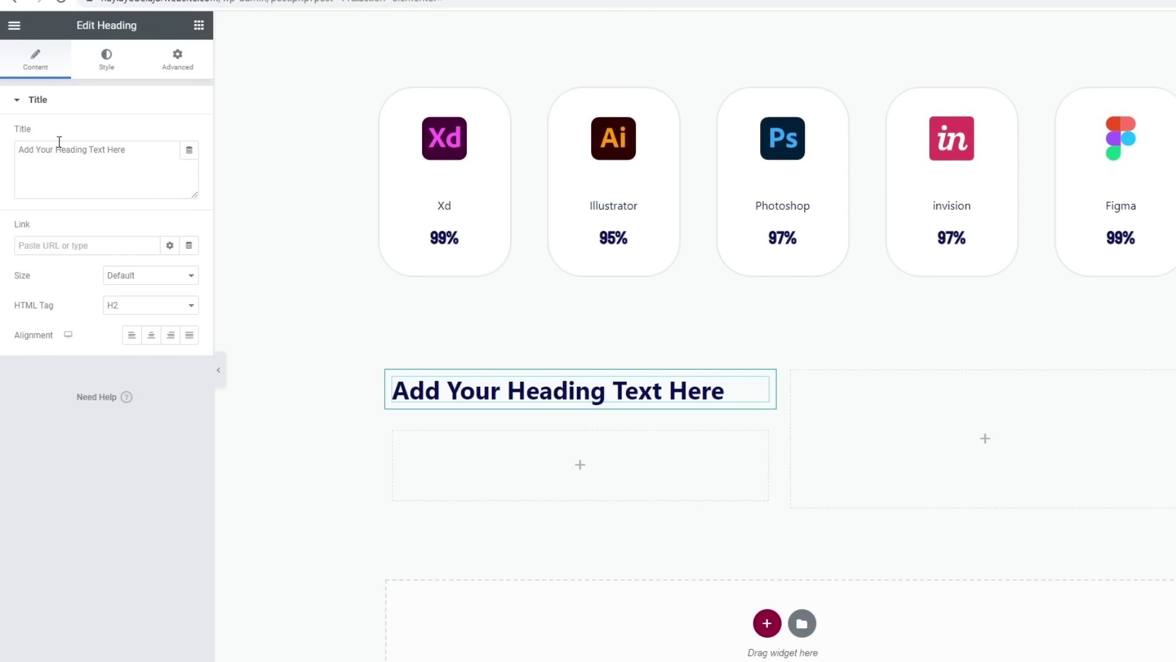
click(90, 154)
key(ctrl+a)
text(My latest projects)
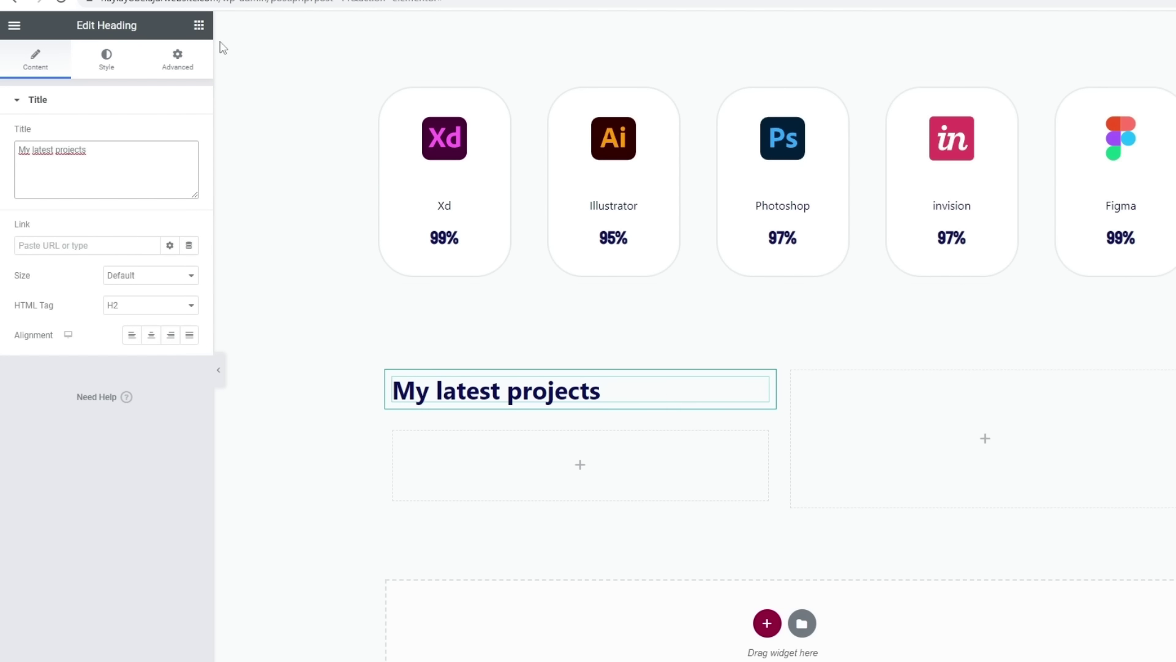
click(199, 27)
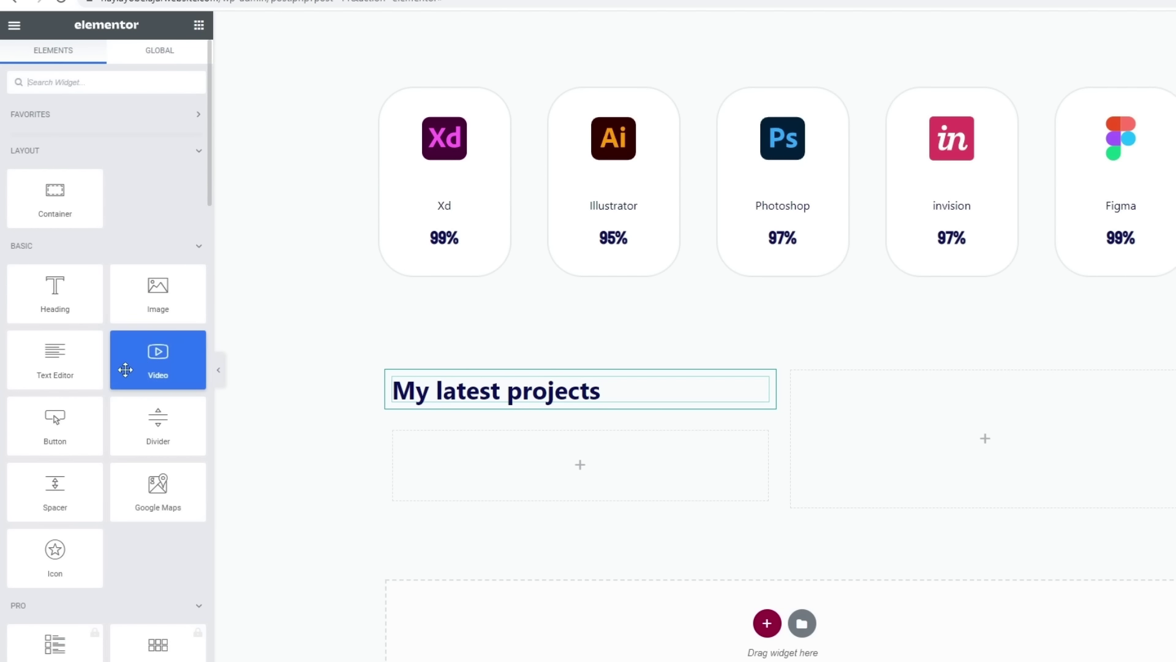
drag(54, 355, 531, 393)
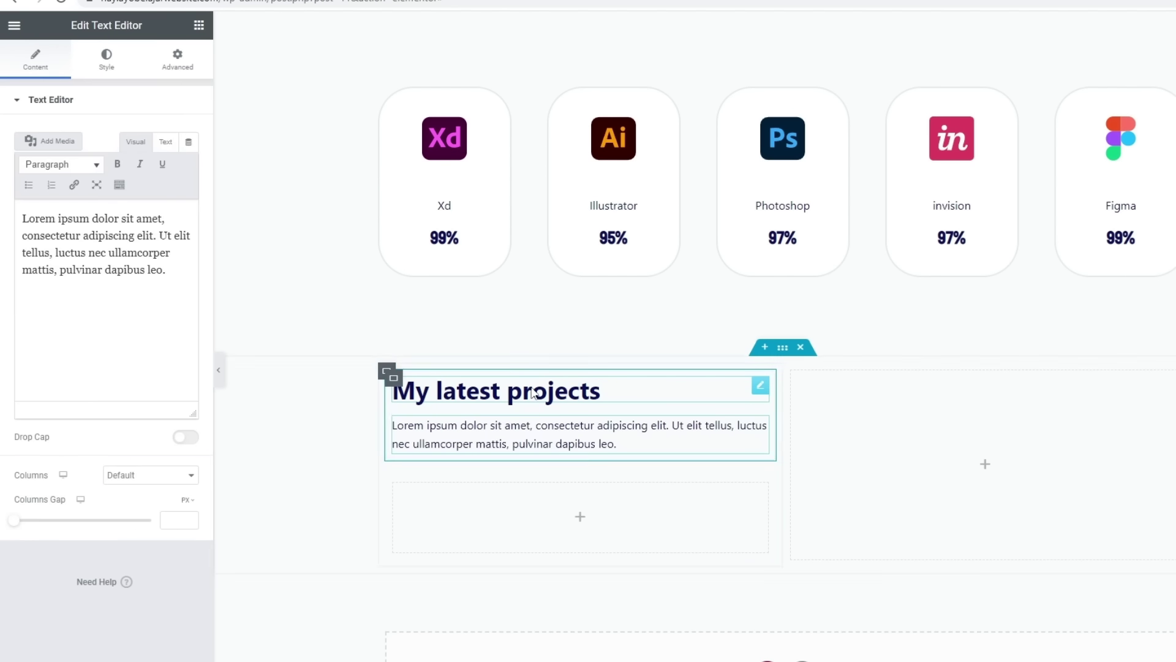
drag(174, 273, 9, 201)
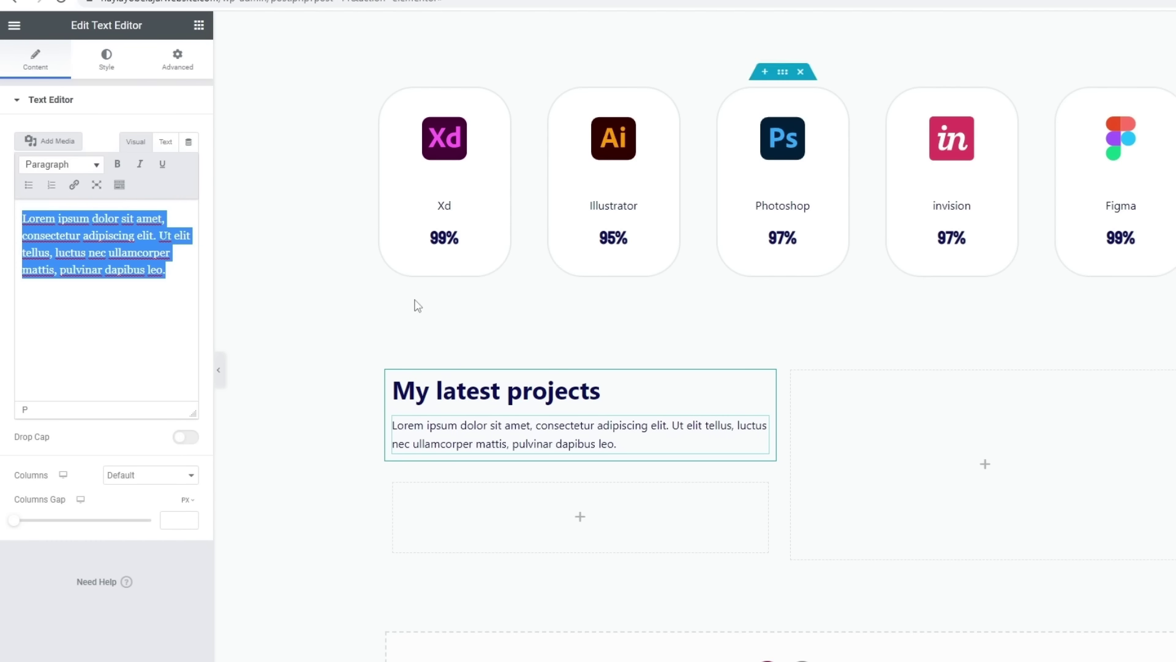
Give the 'My latest projects' heading a 40 px bottom margin.
click(760, 387)
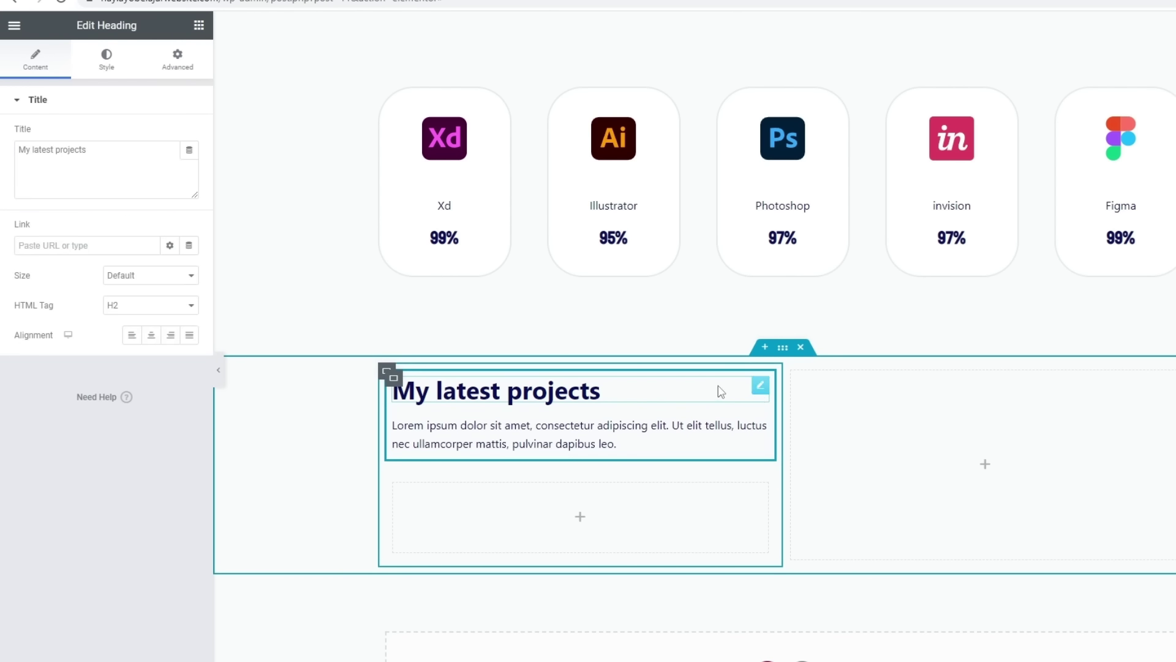
click(178, 62)
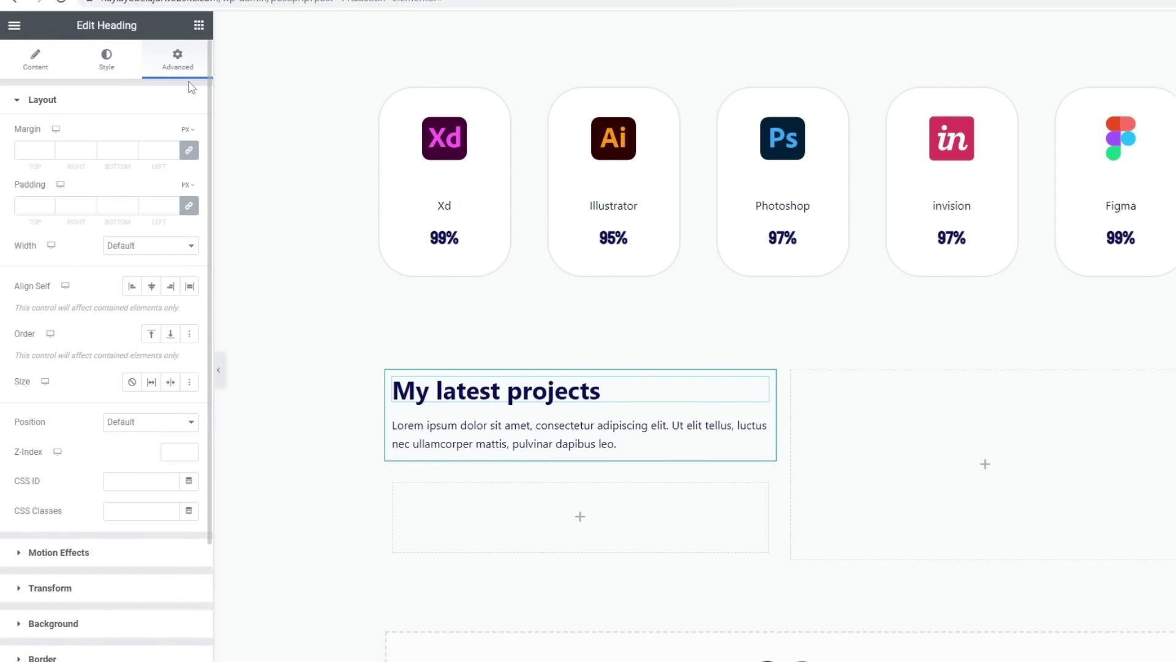
click(190, 150)
text(40)
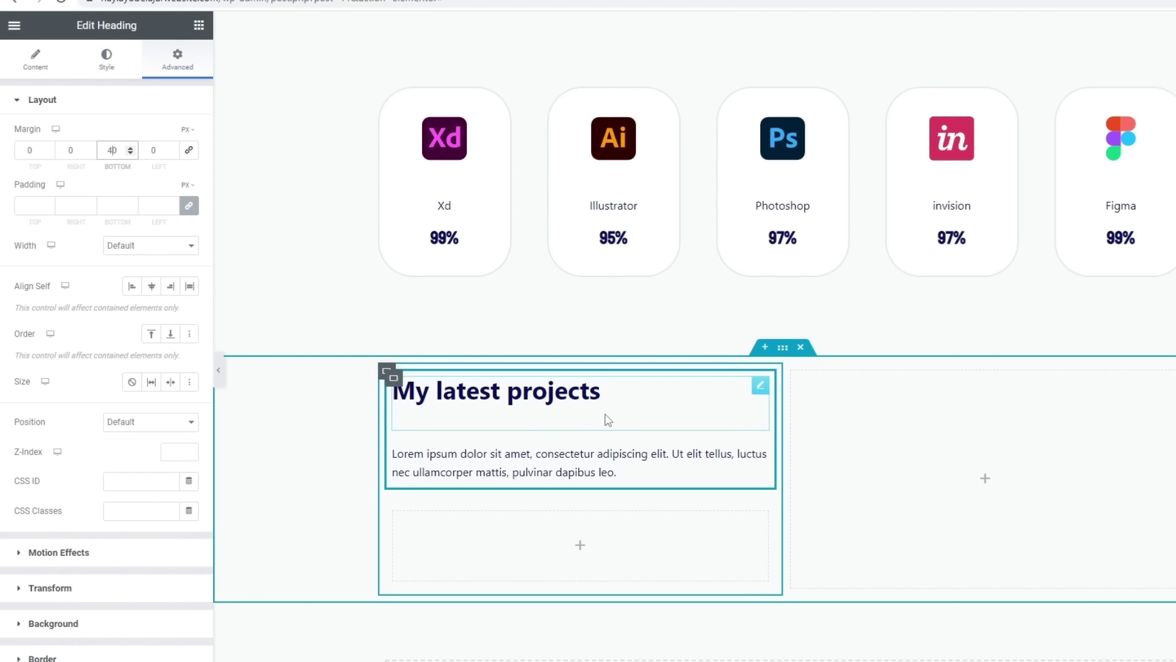
scroll(609, 496, down, 1)
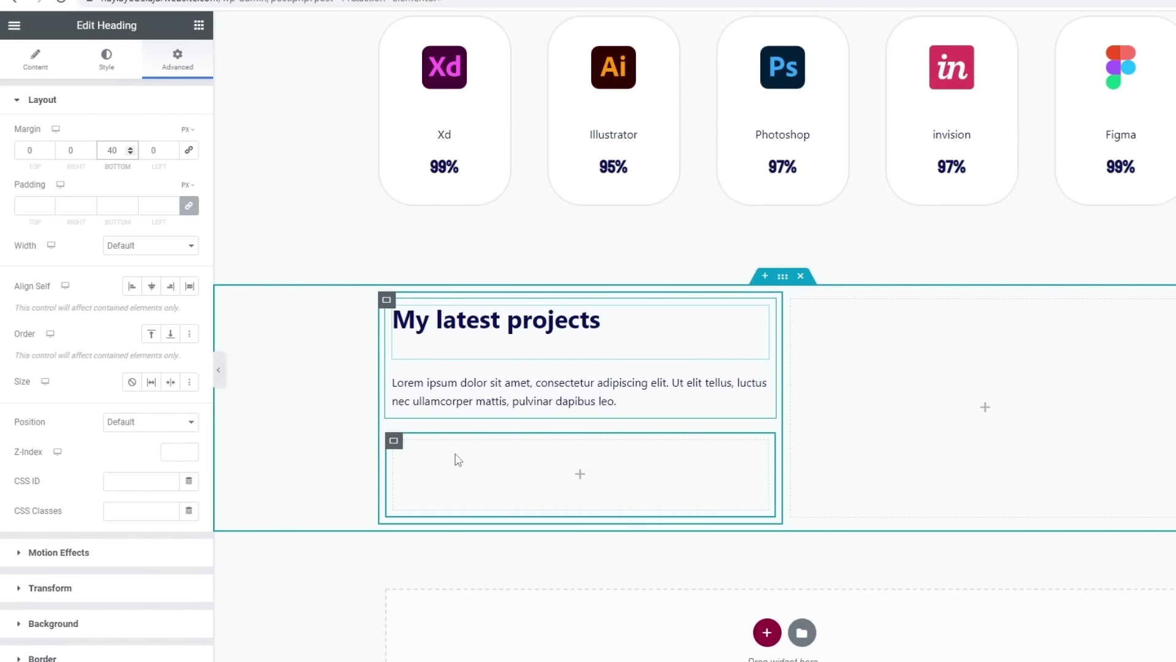
scroll(458, 460, down, 1)
scroll(477, 422, up, 1)
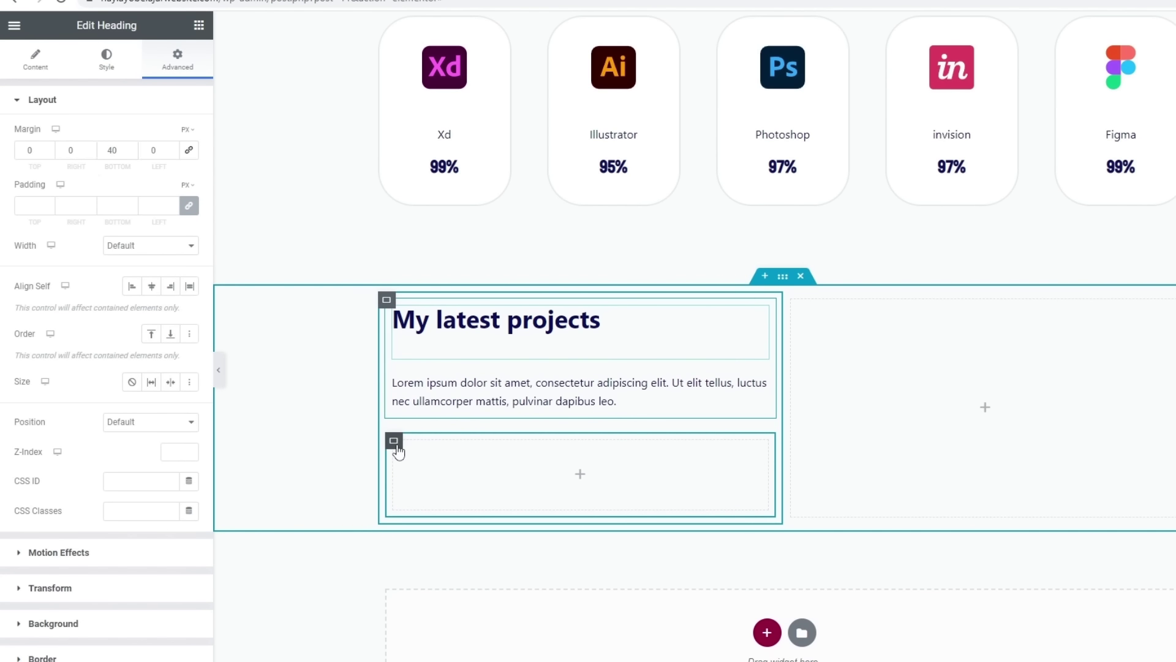
click(395, 443)
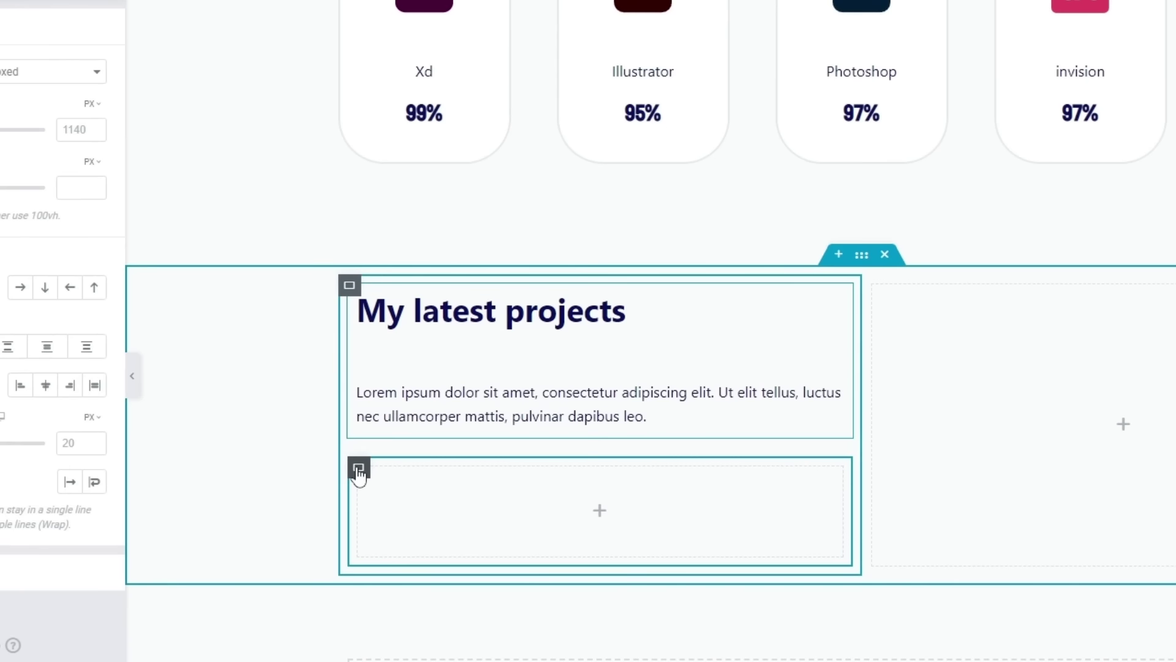
Set the empty box's minimum height to 500 px.
click(360, 472)
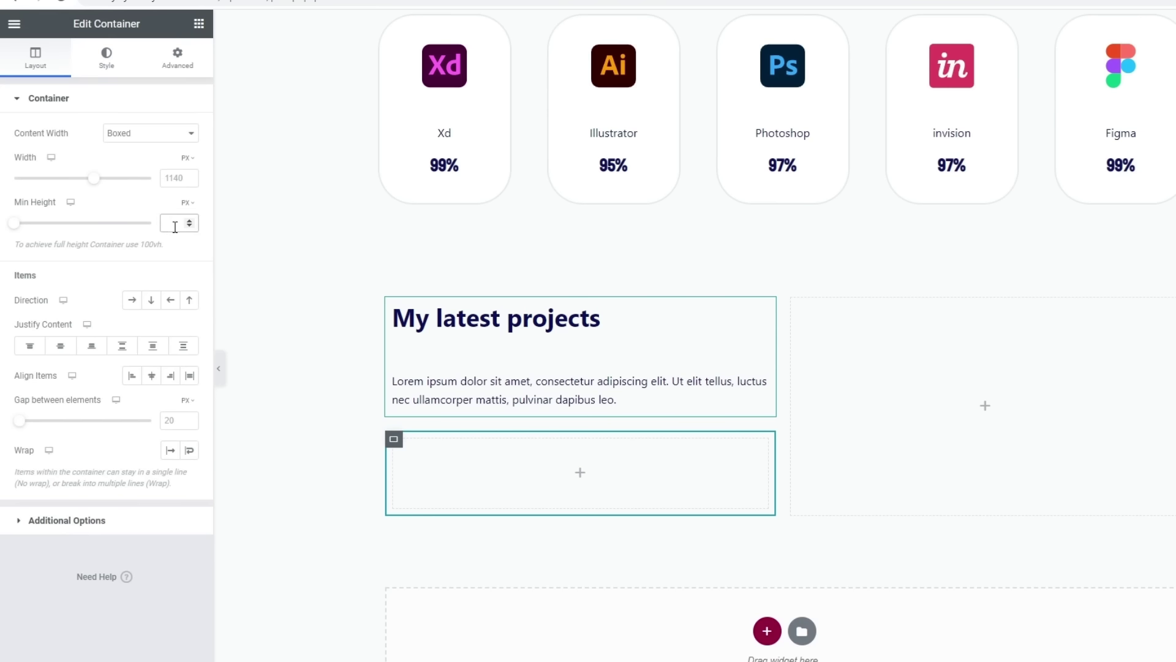
text(500)
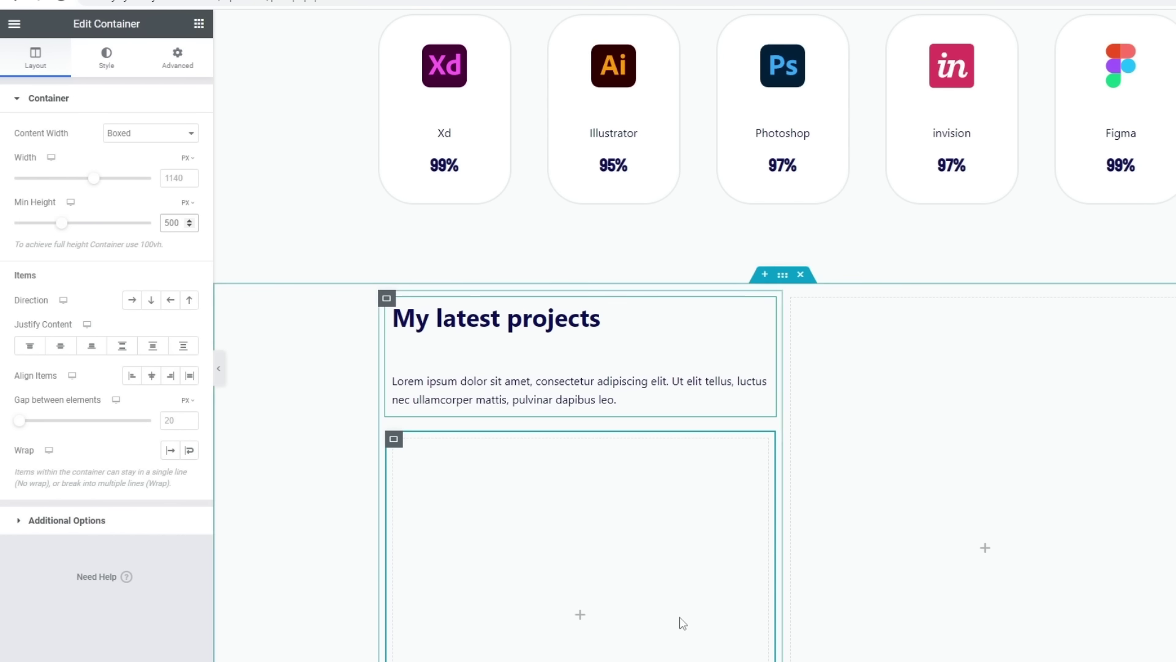
scroll(680, 622, down, 5)
scroll(365, 289, up, 1)
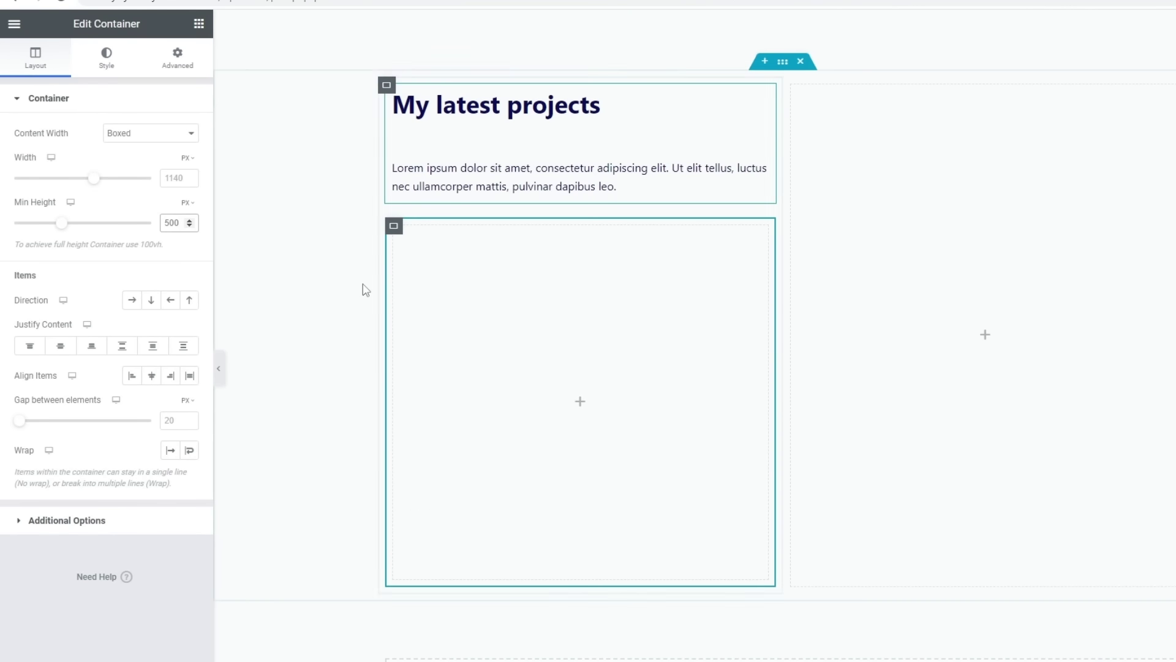
Apply the plant-and-laptop desk photo as the box's classic background image.
click(107, 60)
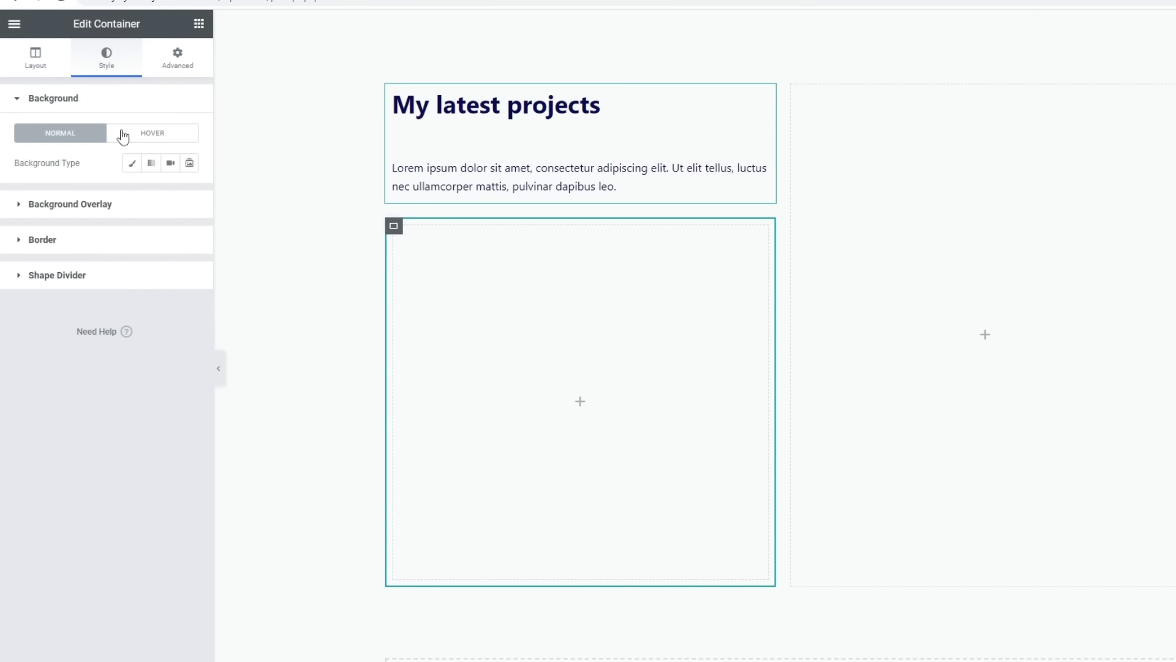
click(135, 165)
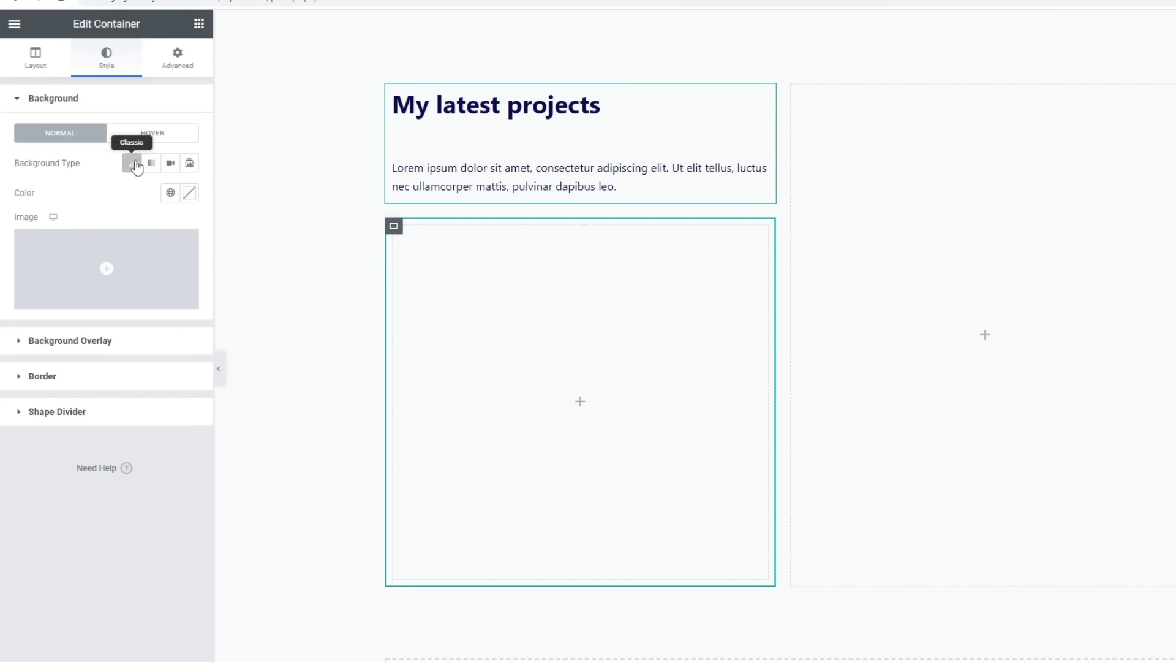
click(107, 269)
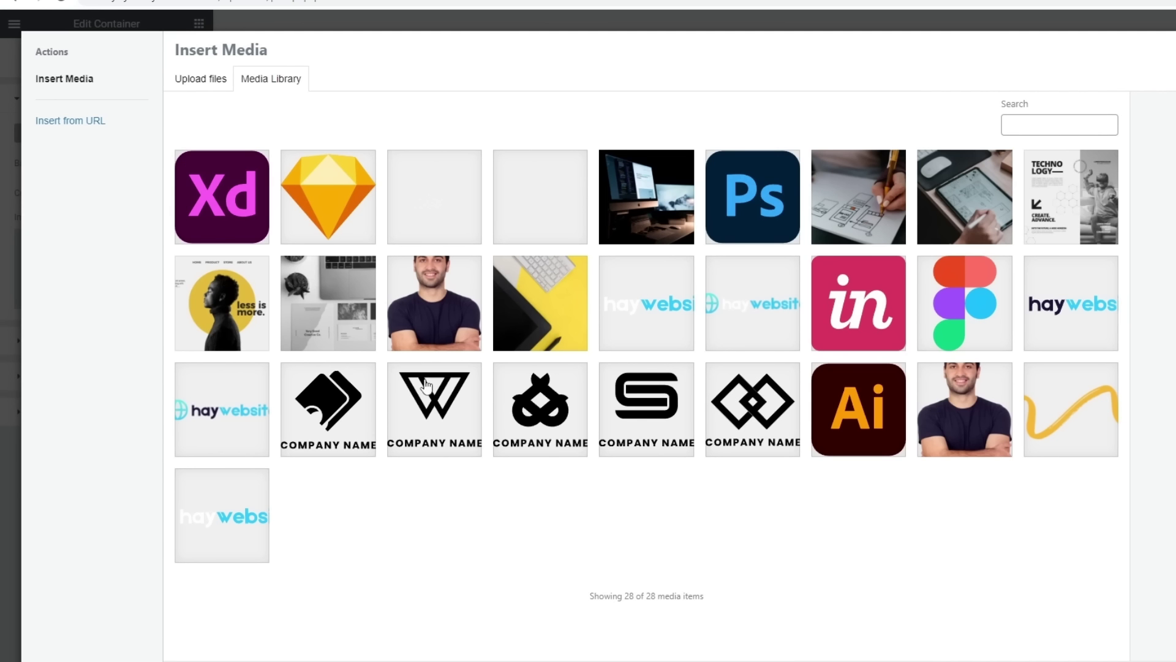
click(321, 313)
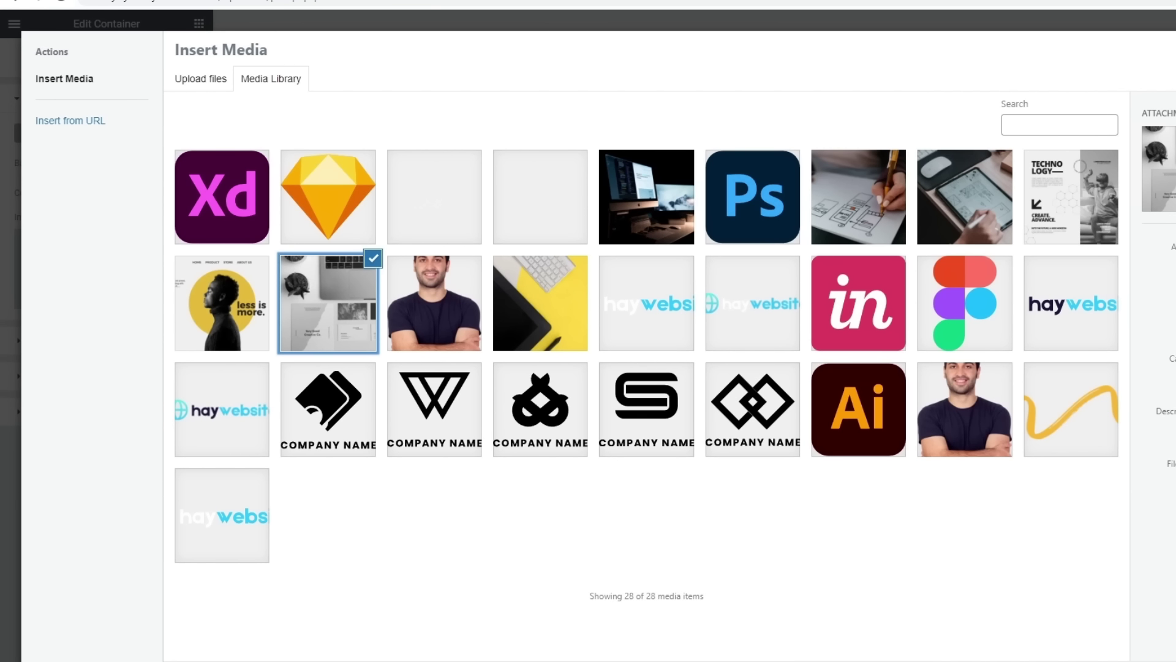
click(928, 585)
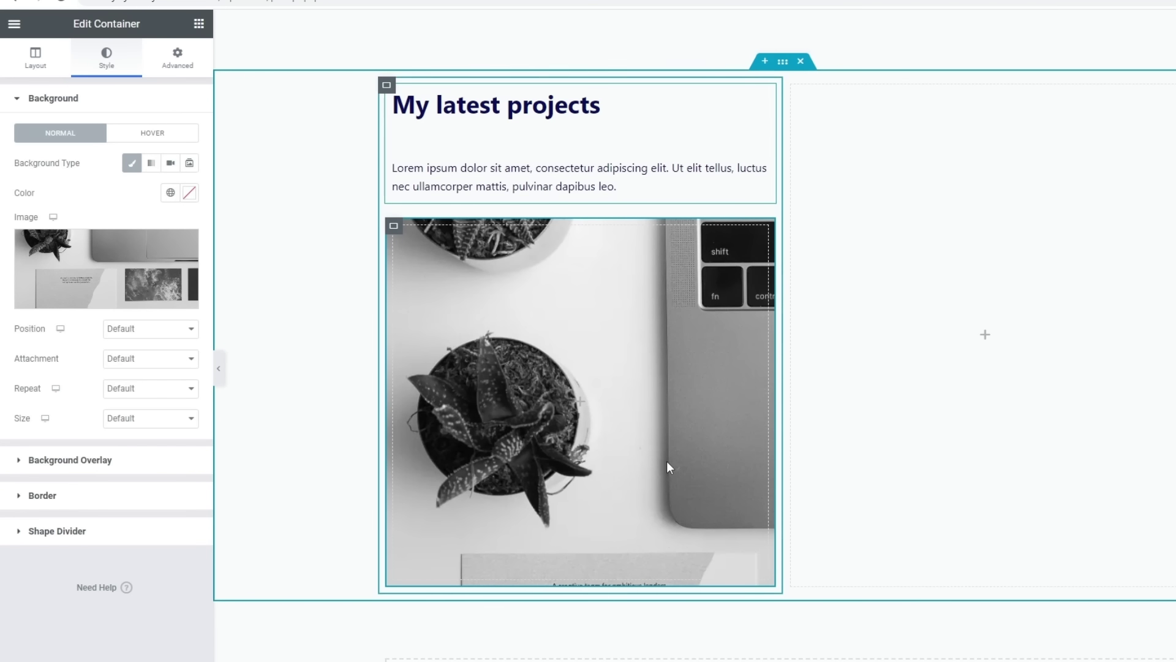
Centre the background image, size it custom 100% and set it to no-repeat.
click(130, 331)
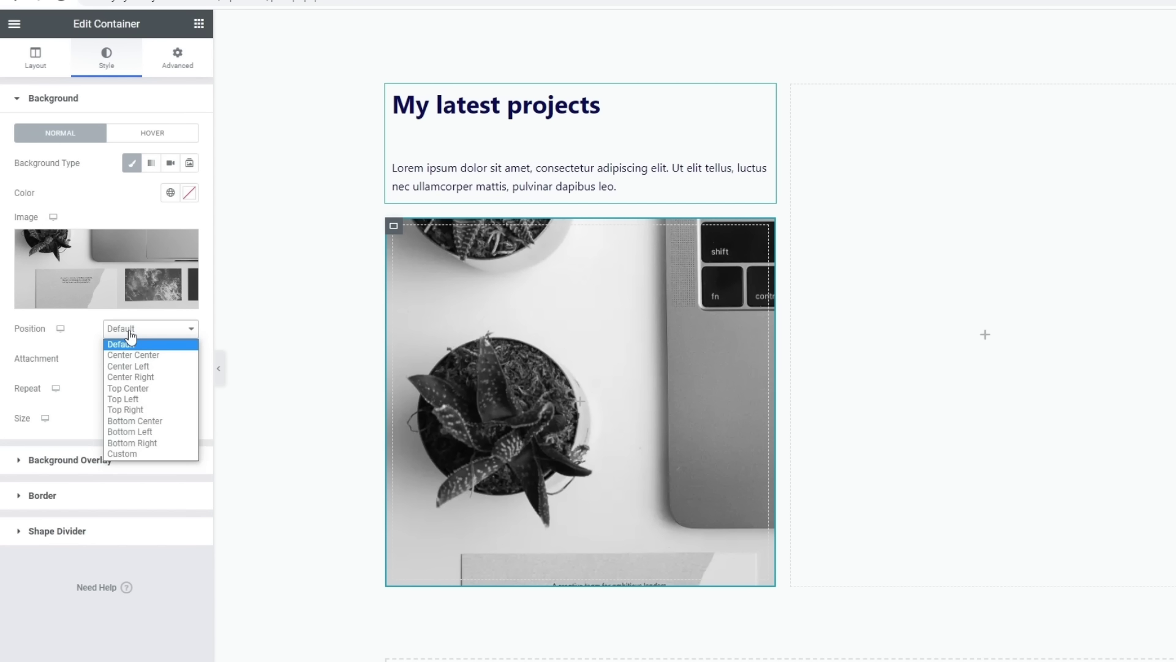
click(136, 356)
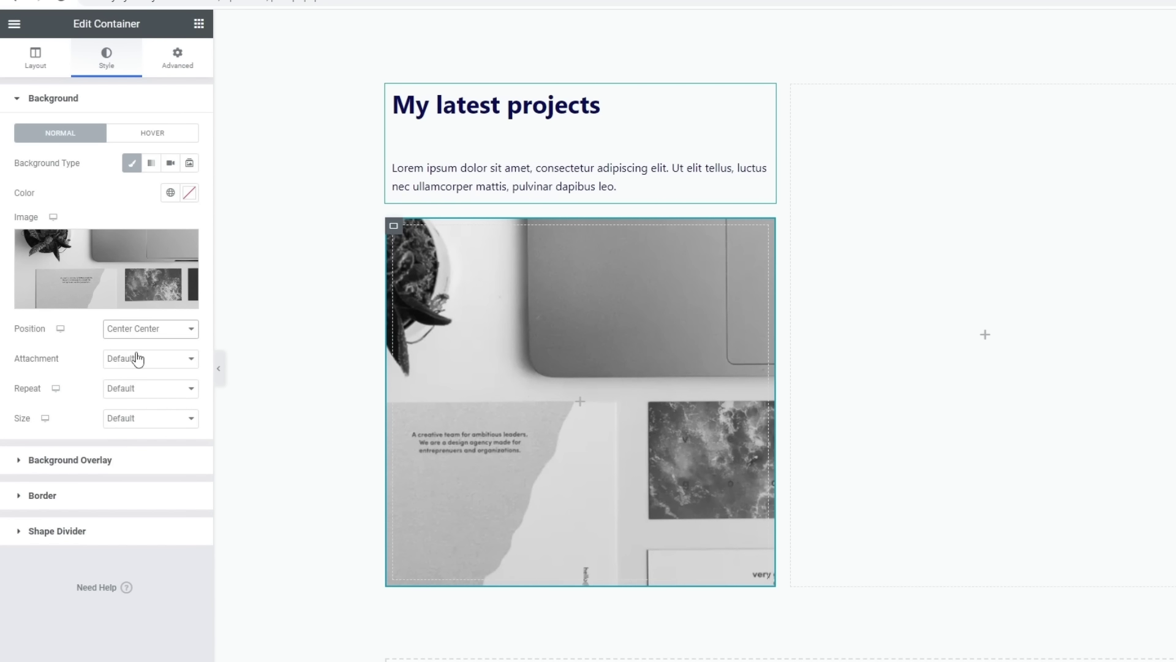
click(137, 334)
click(140, 341)
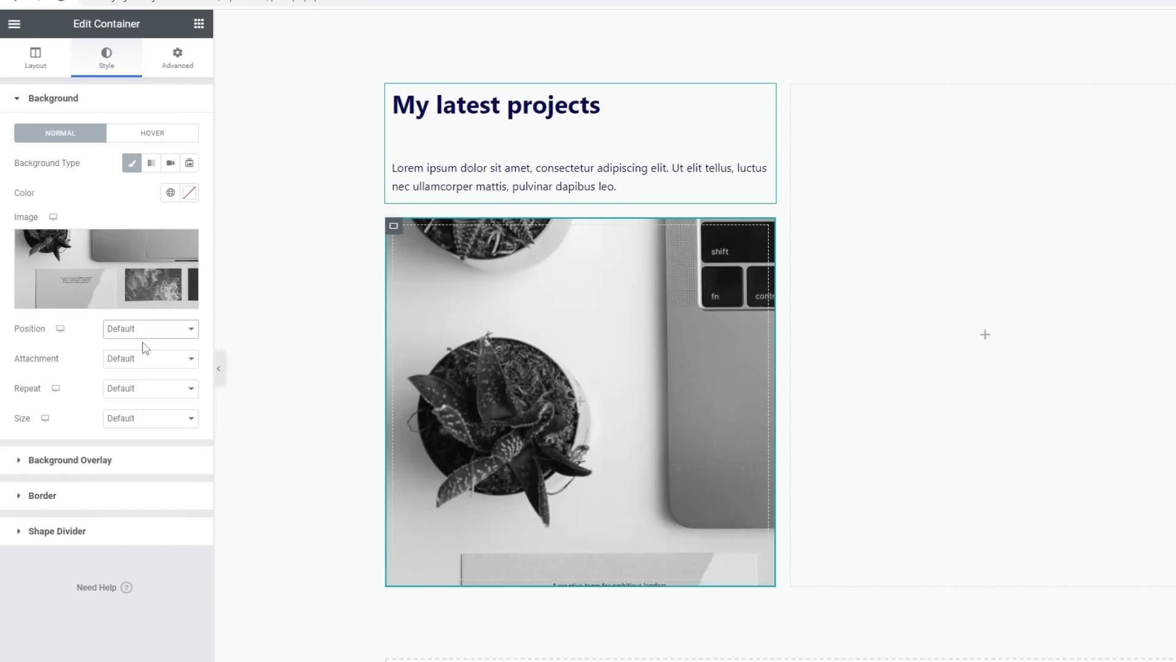
click(145, 339)
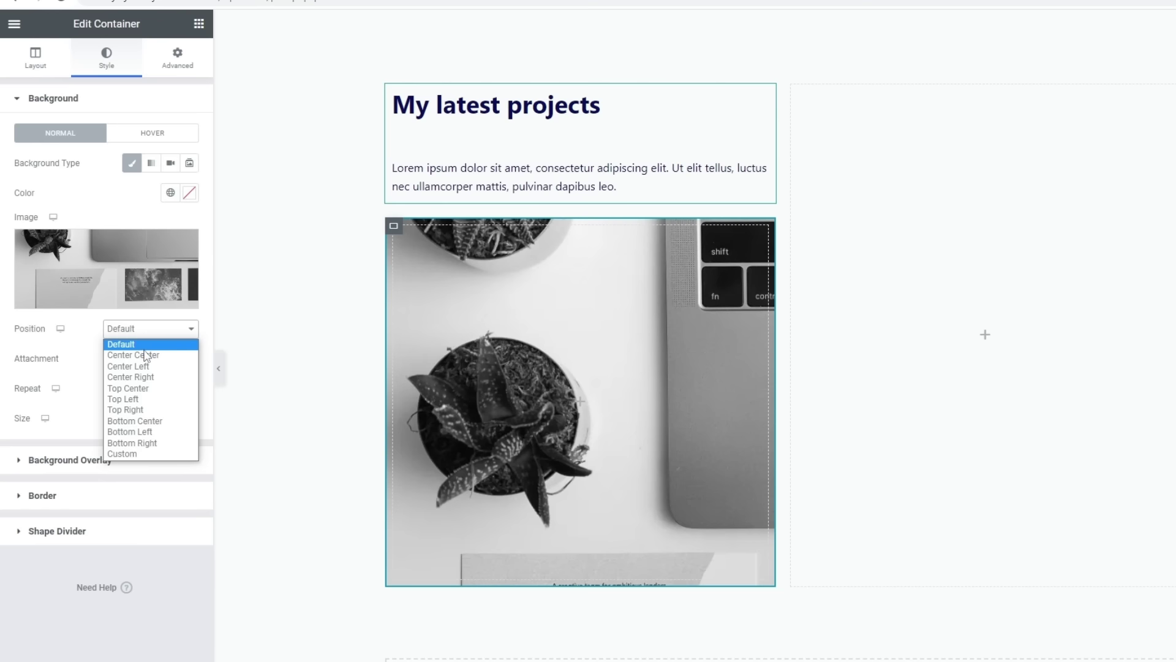
click(146, 355)
click(147, 421)
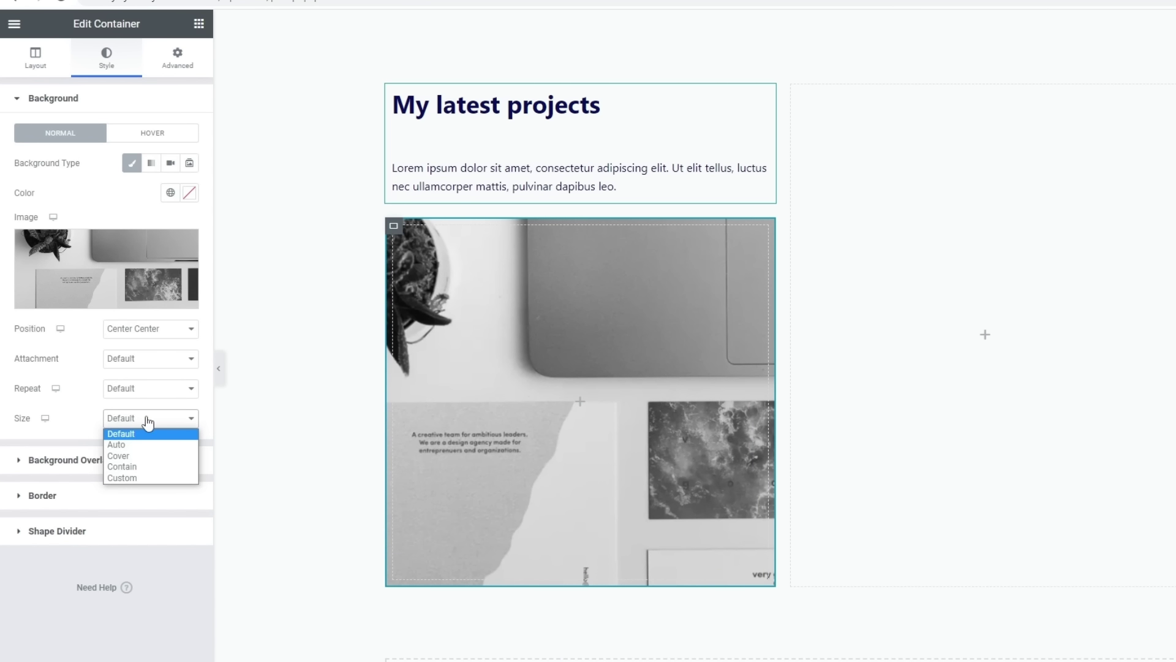
click(150, 476)
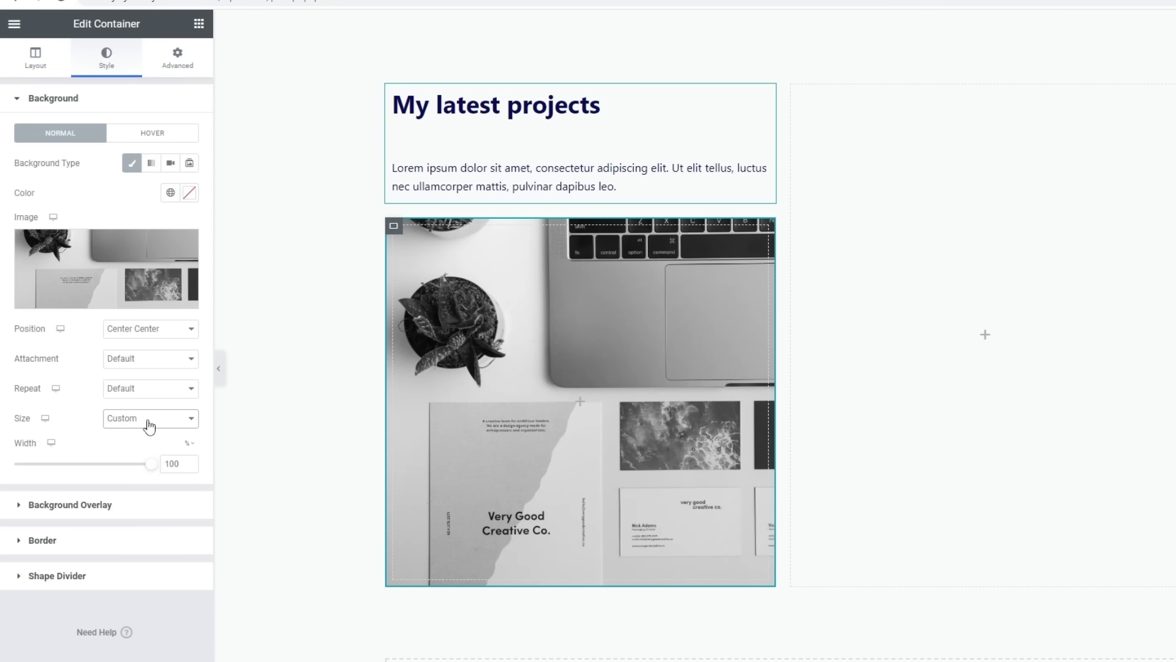
click(138, 392)
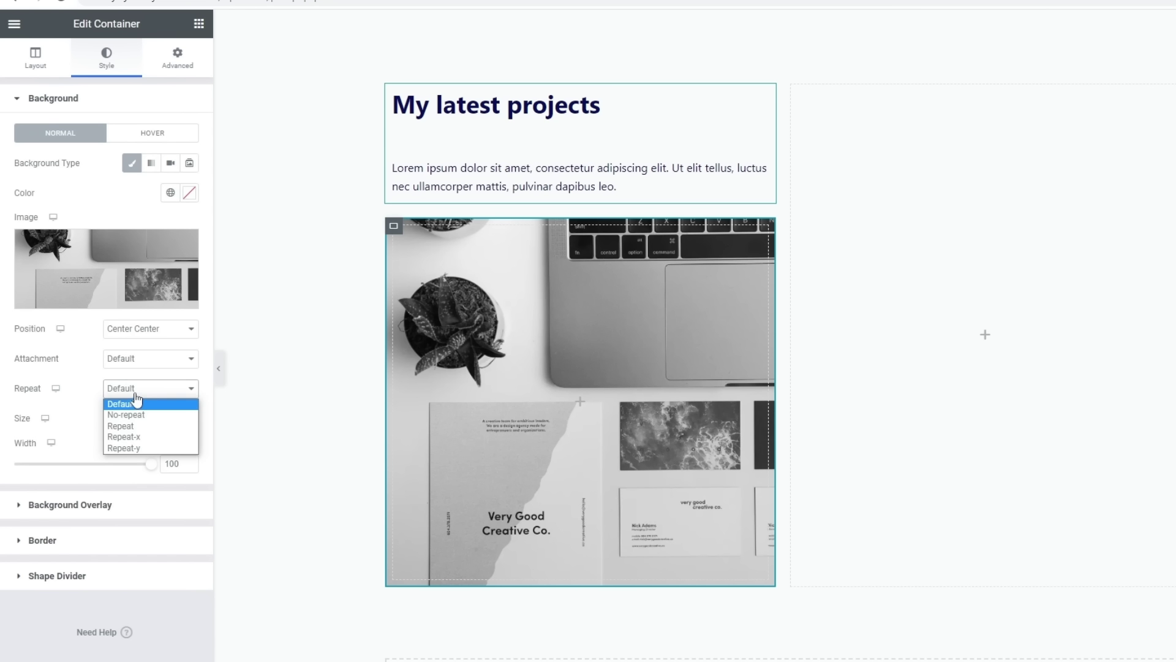
key(Escape)
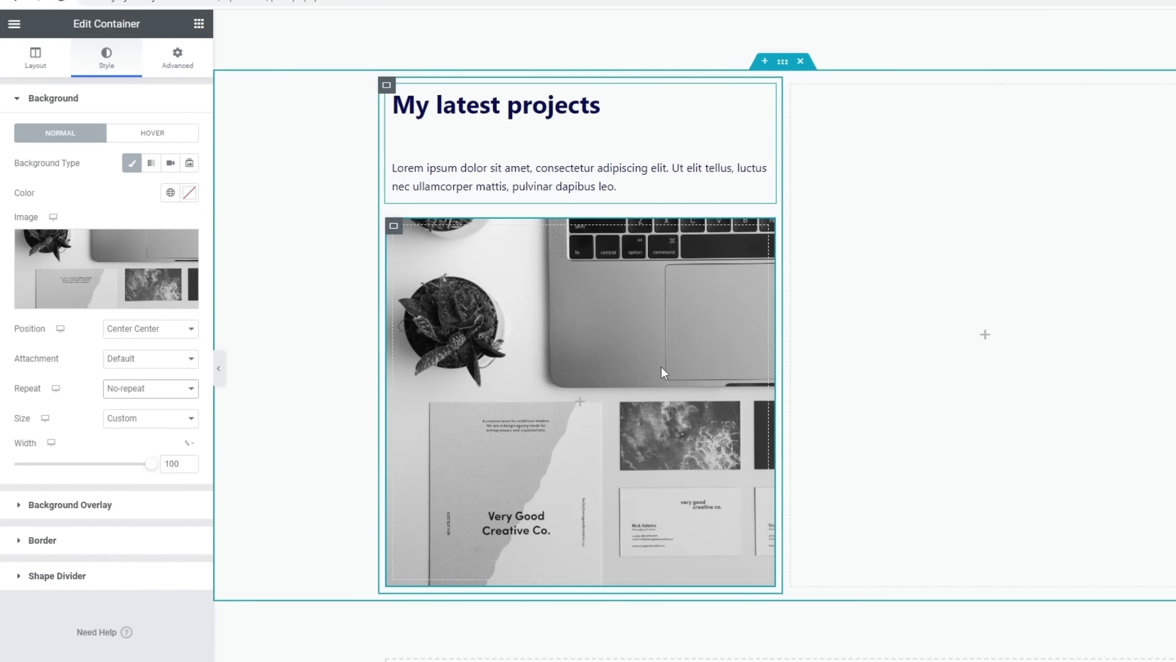
Set the card's hover background to a classic image using the desk photo.
click(172, 132)
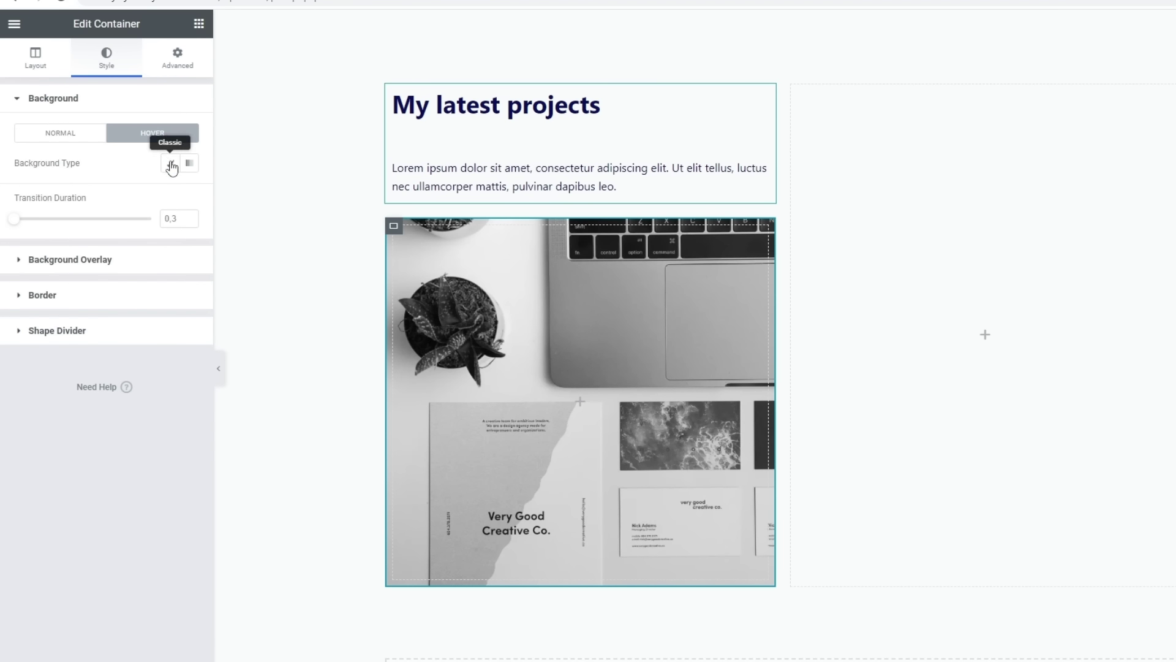
click(172, 165)
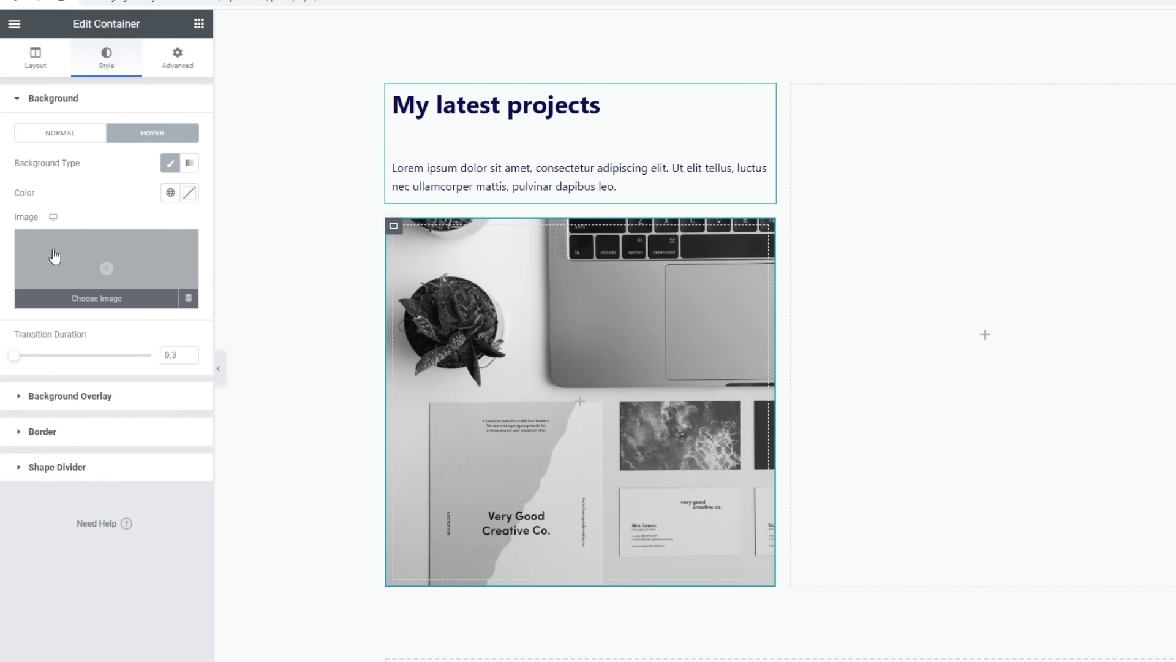
click(97, 263)
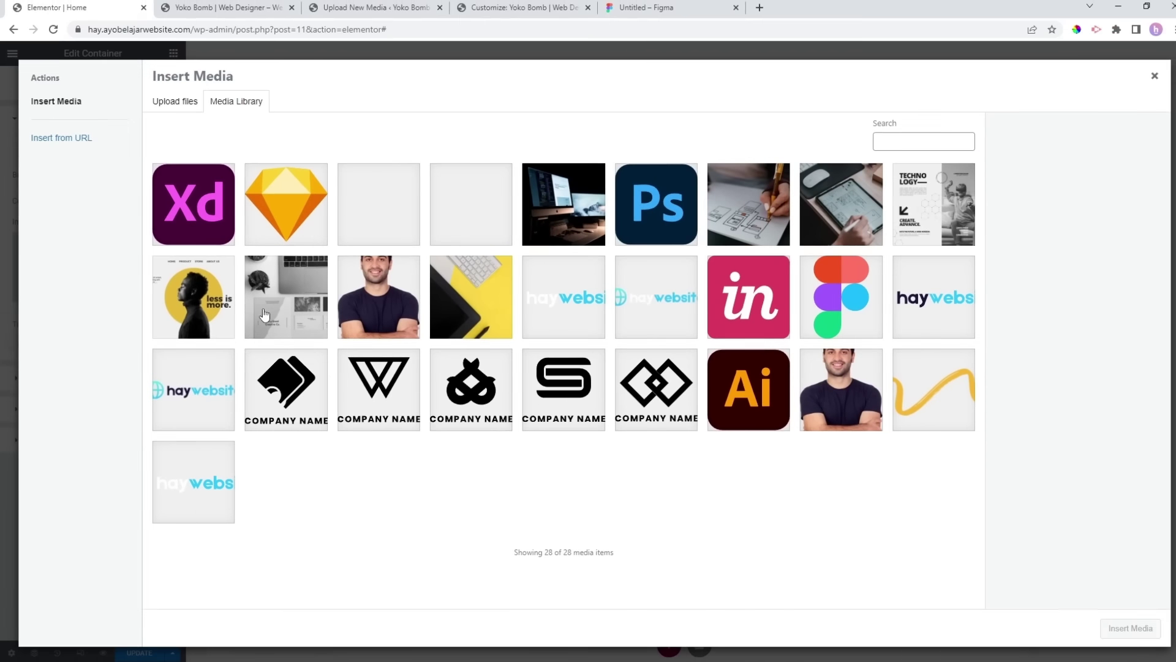
click(265, 315)
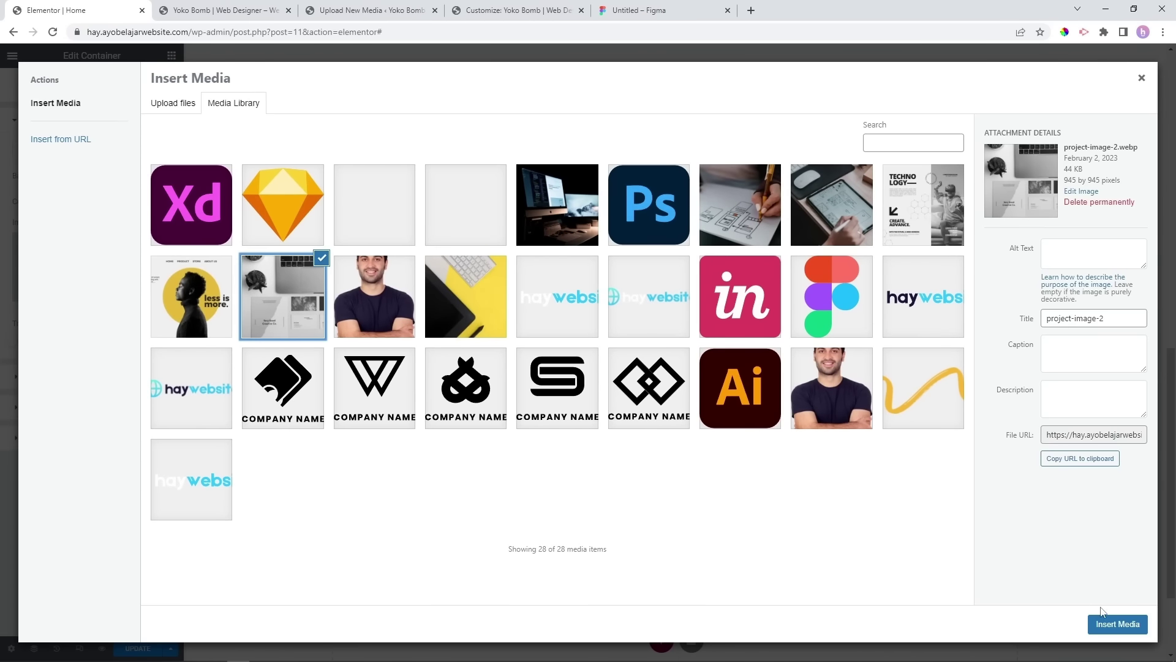
click(1106, 622)
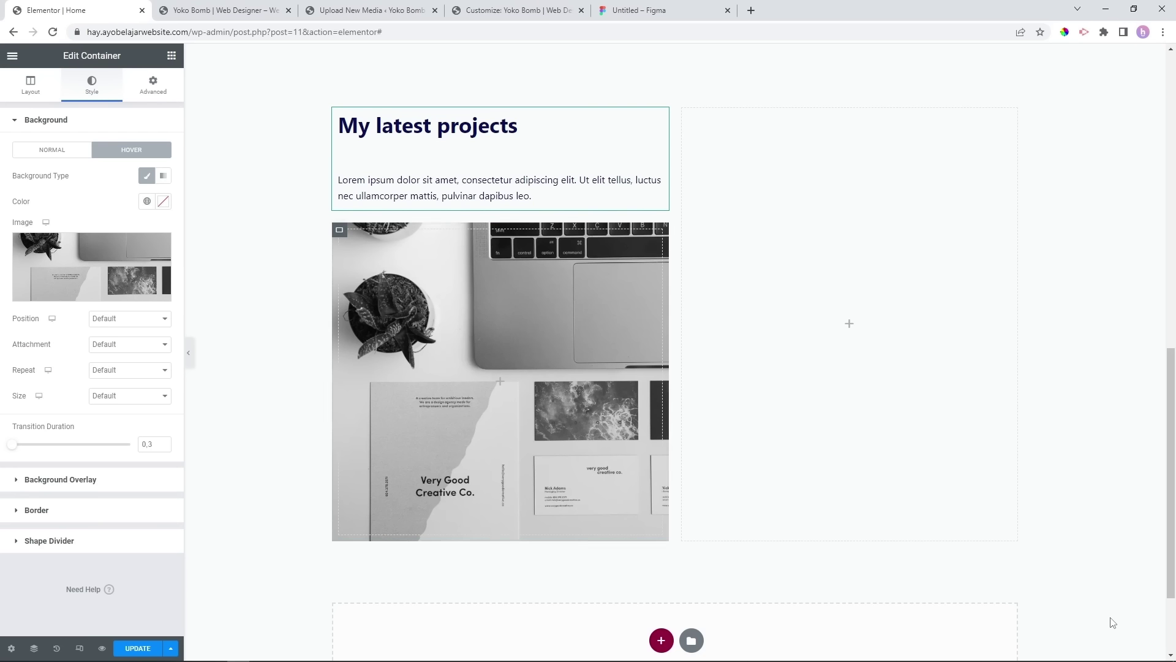
Centre the hover background image, make it no-repeat, and give it a custom 110% width.
click(103, 320)
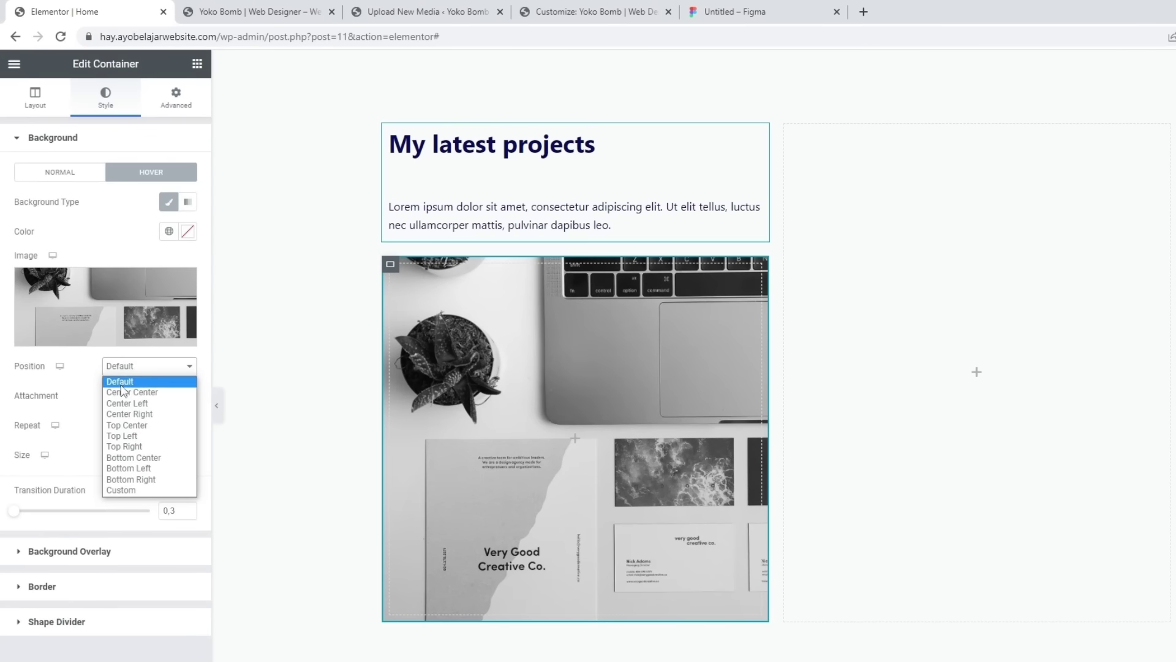
click(109, 346)
click(132, 401)
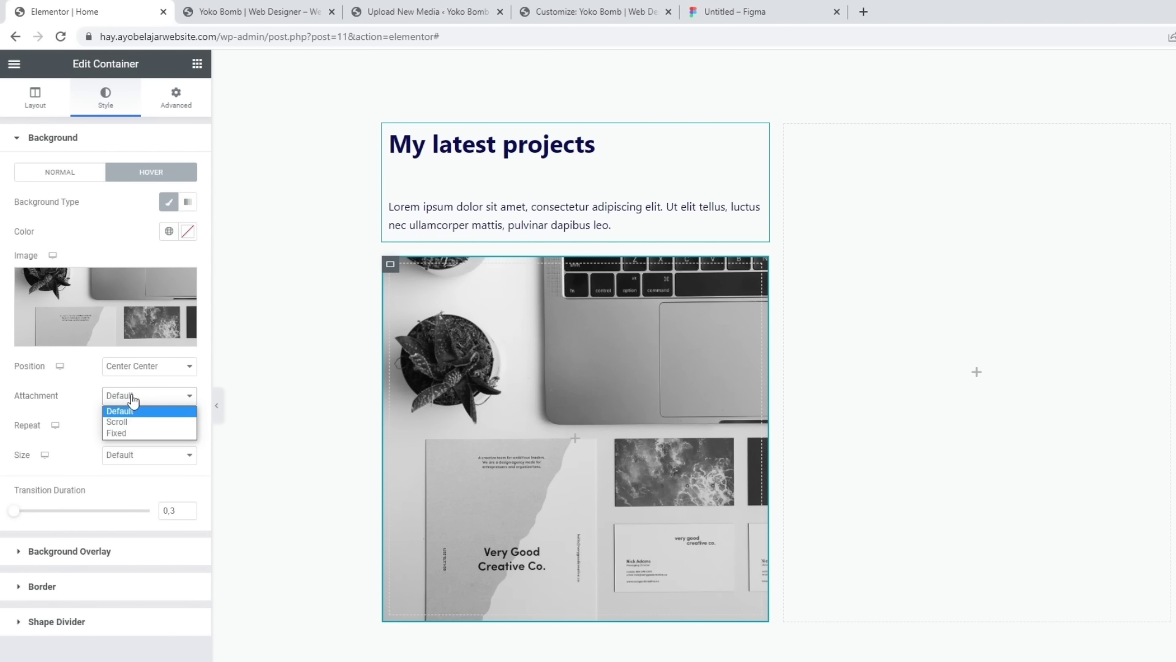
click(84, 396)
click(122, 429)
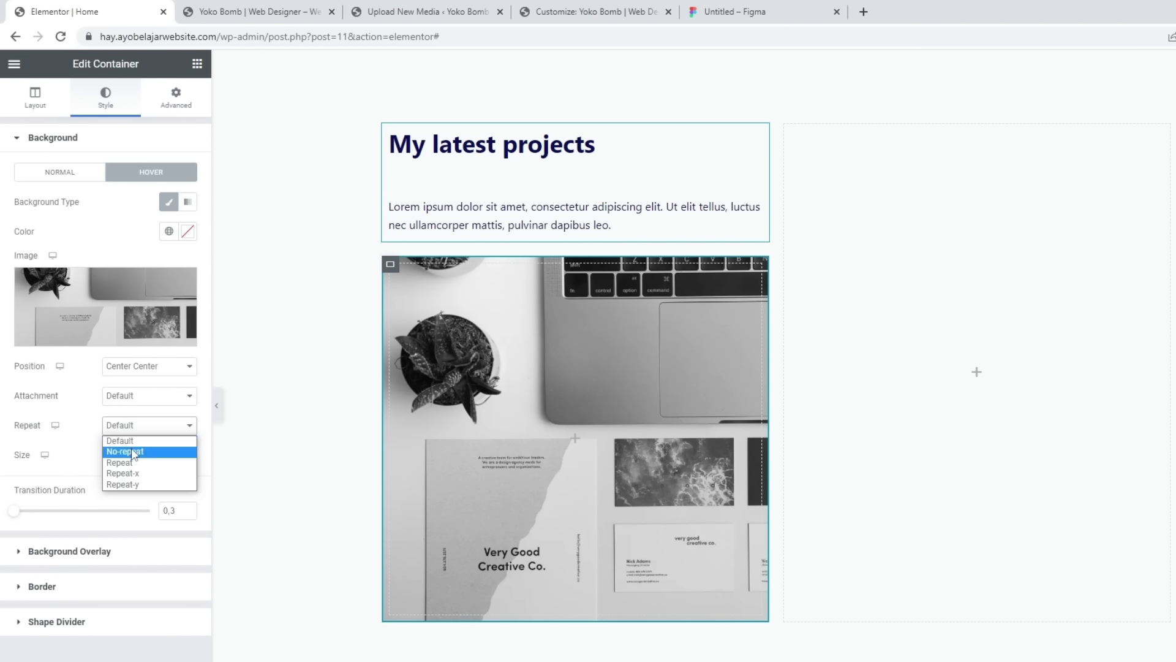
click(125, 451)
click(128, 455)
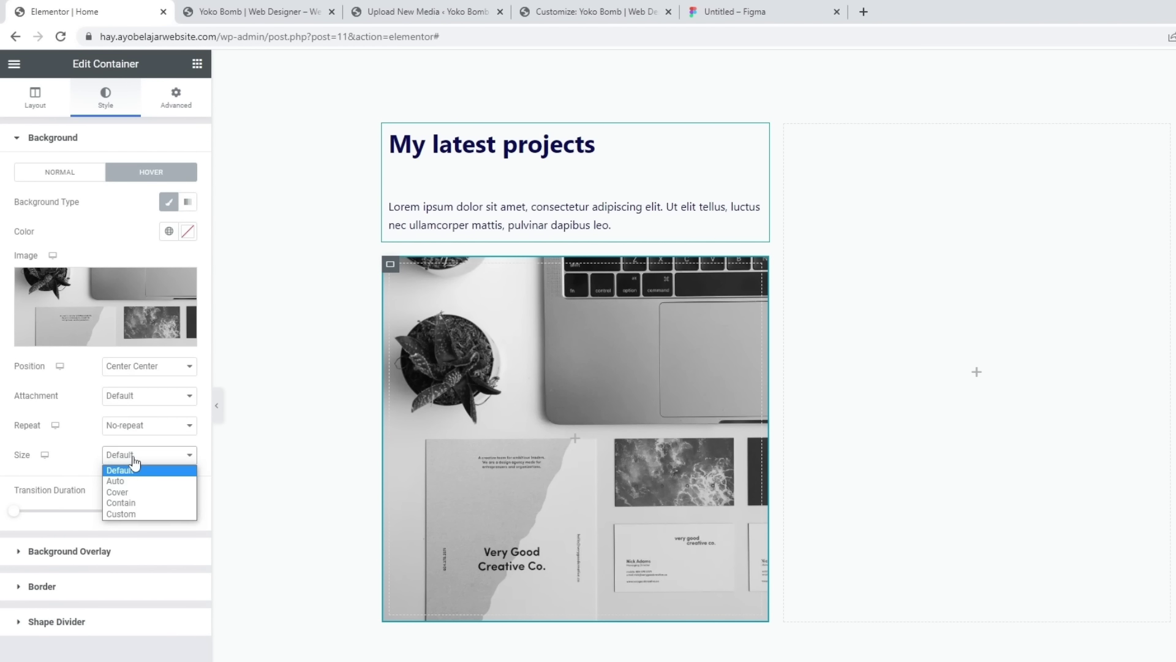
click(122, 514)
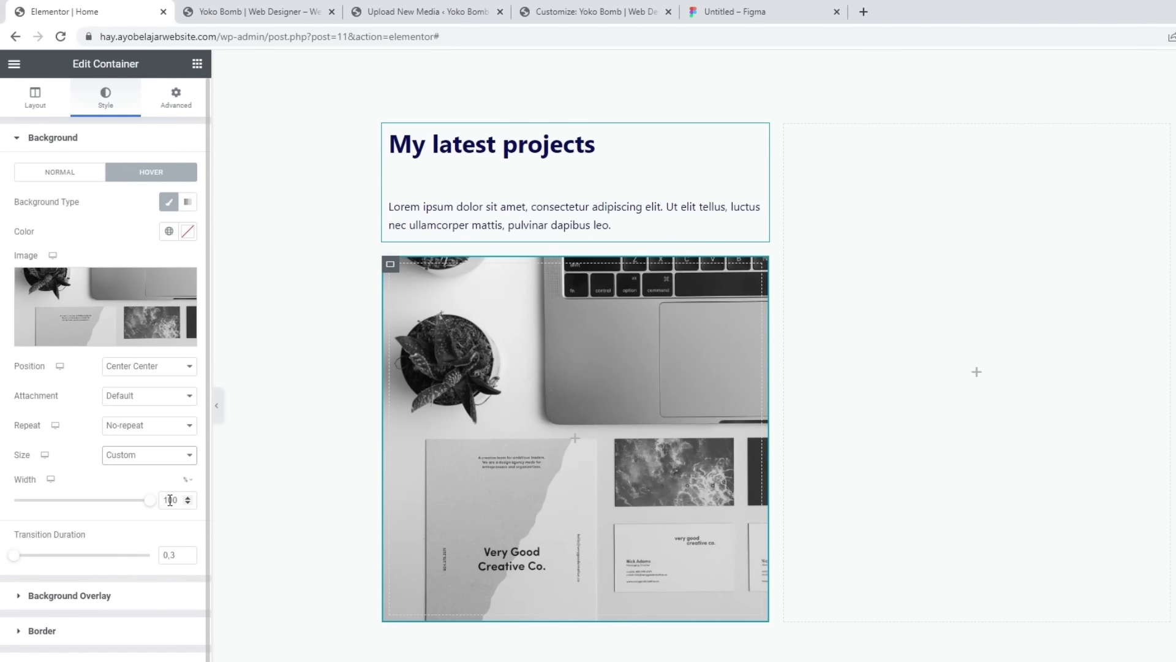
click(173, 501)
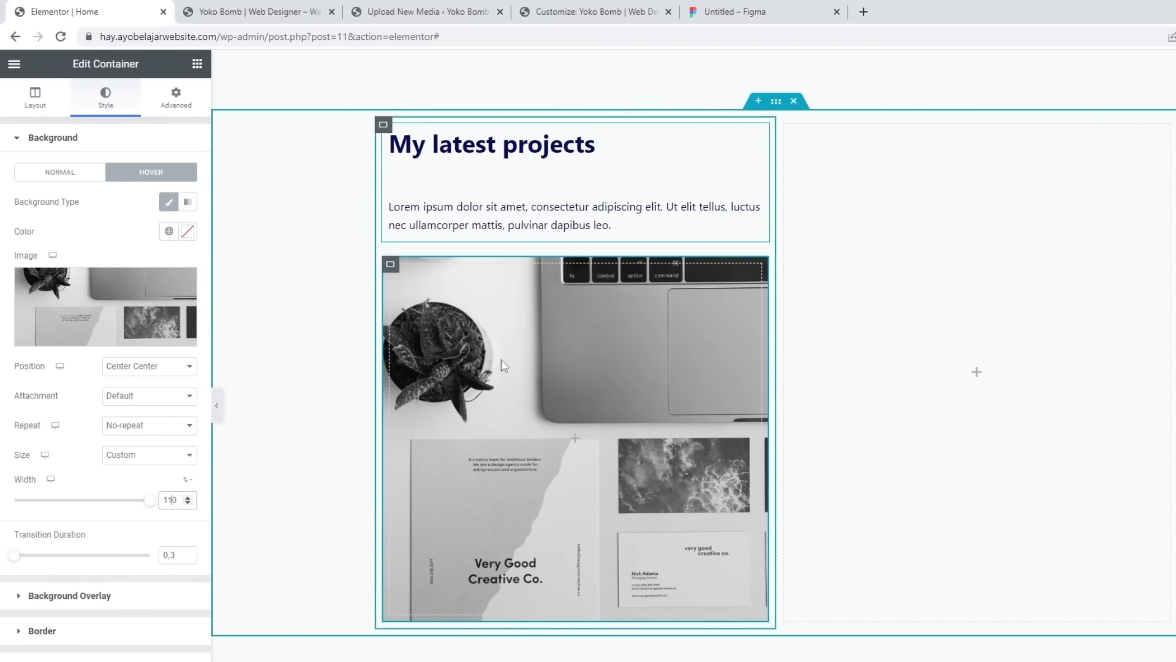
Add a Heading widget inside the image card and justify the card's content to the end.
click(196, 64)
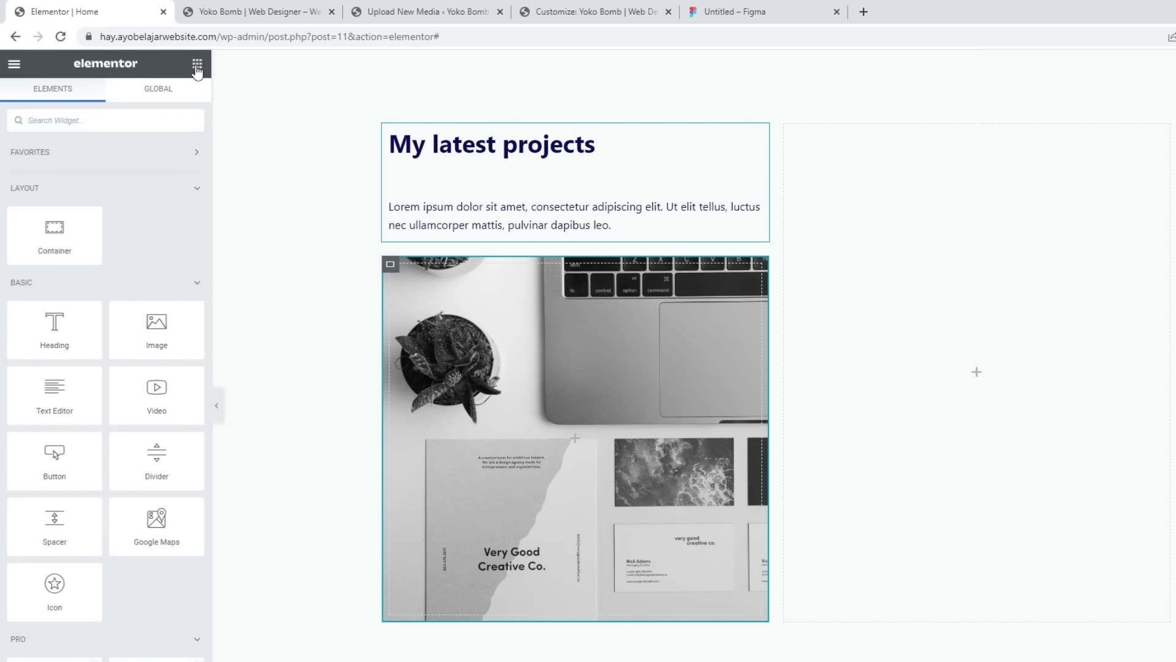
drag(55, 327, 541, 400)
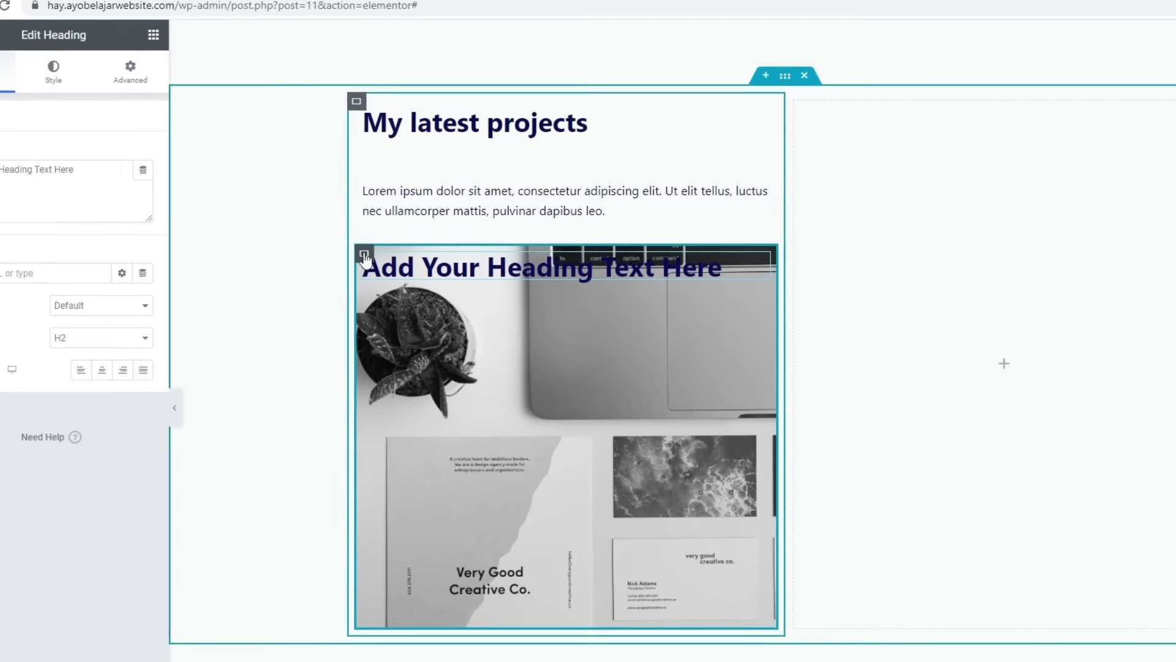
click(337, 248)
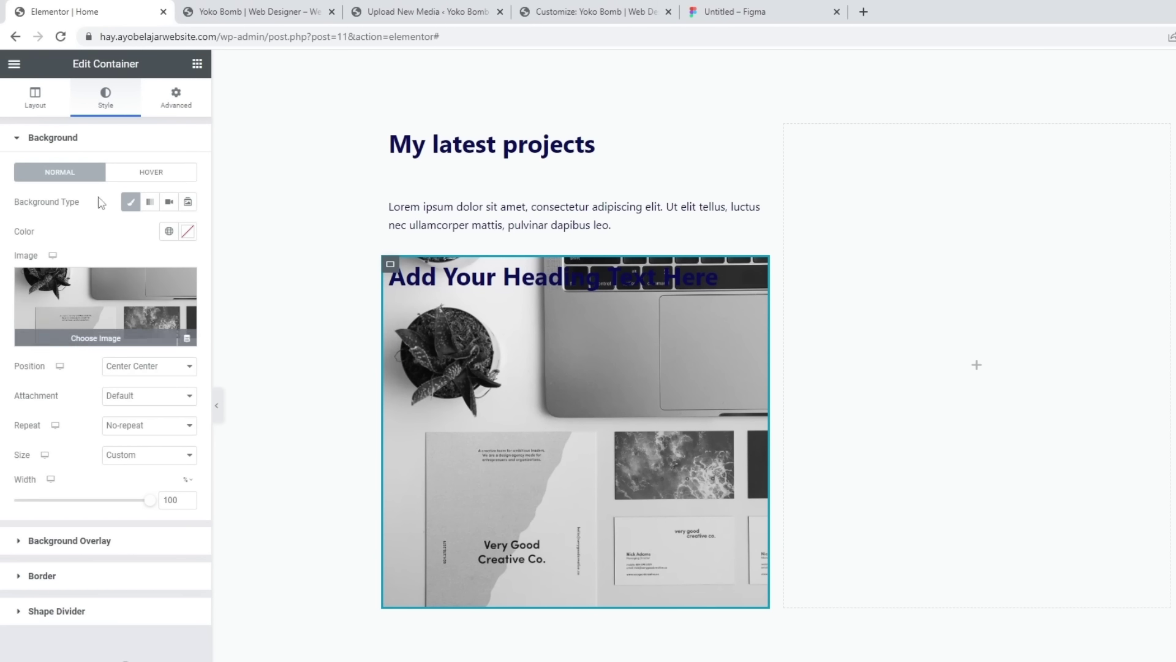
click(37, 105)
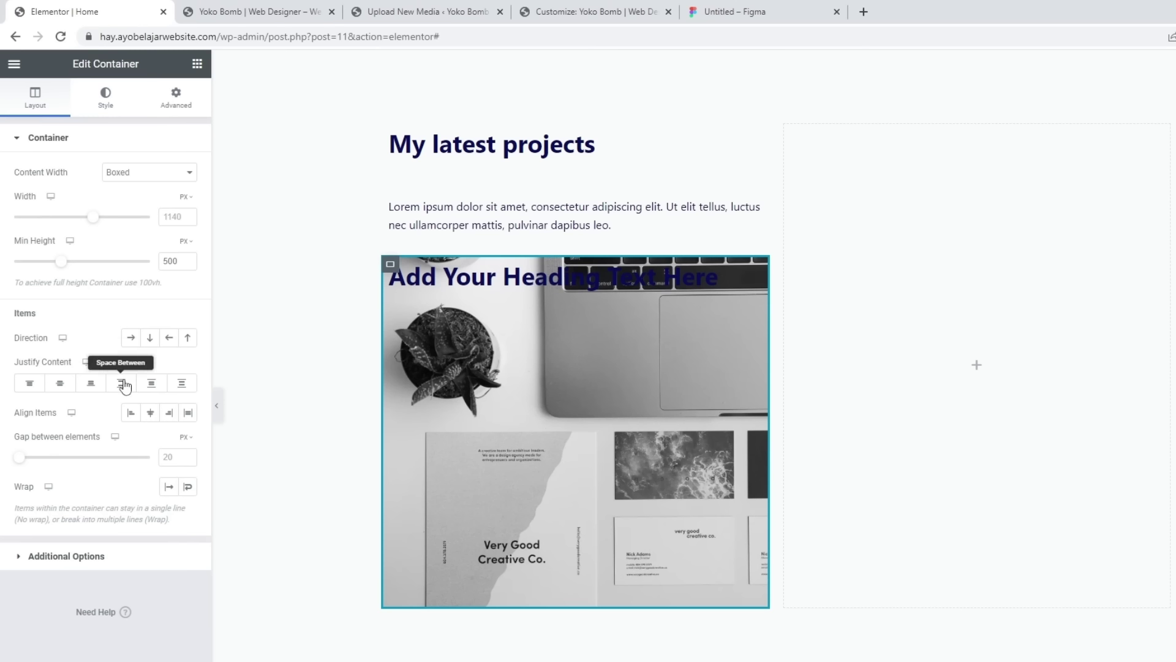
click(95, 386)
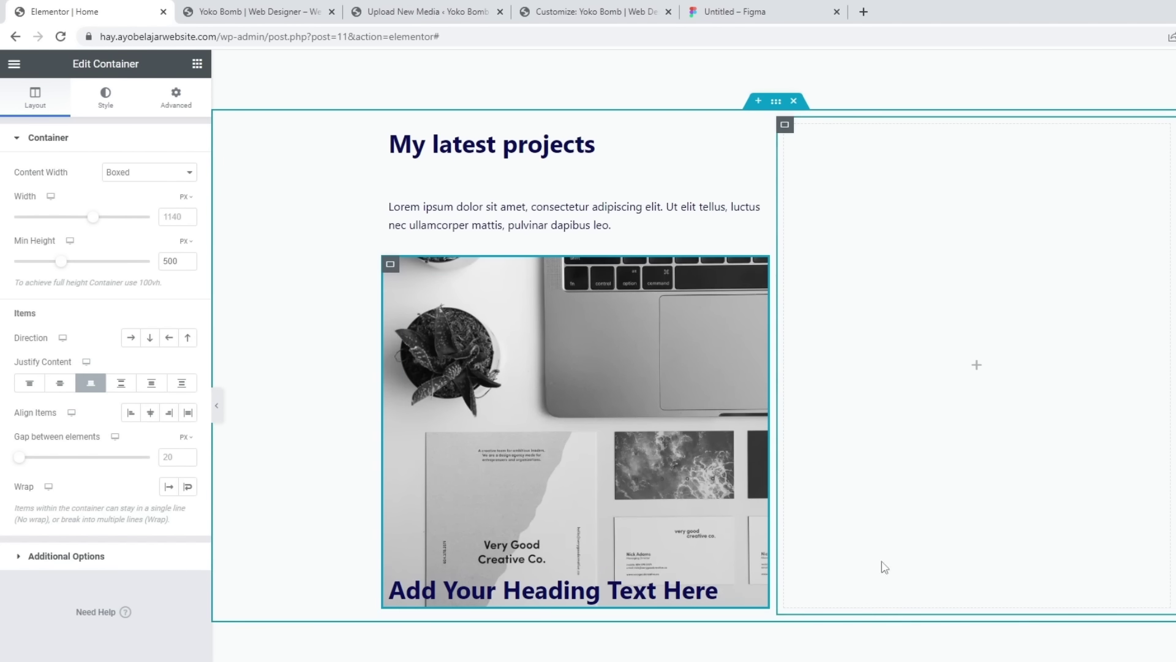
Give the image card container 40 px of linked padding on every side.
click(177, 99)
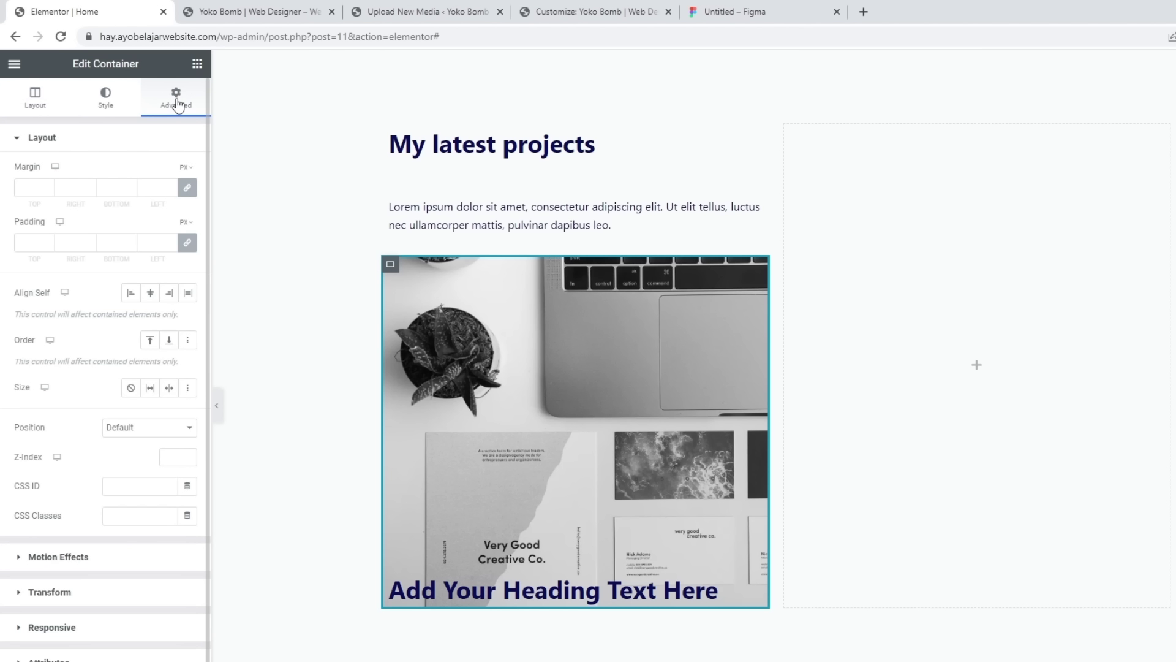
click(188, 244)
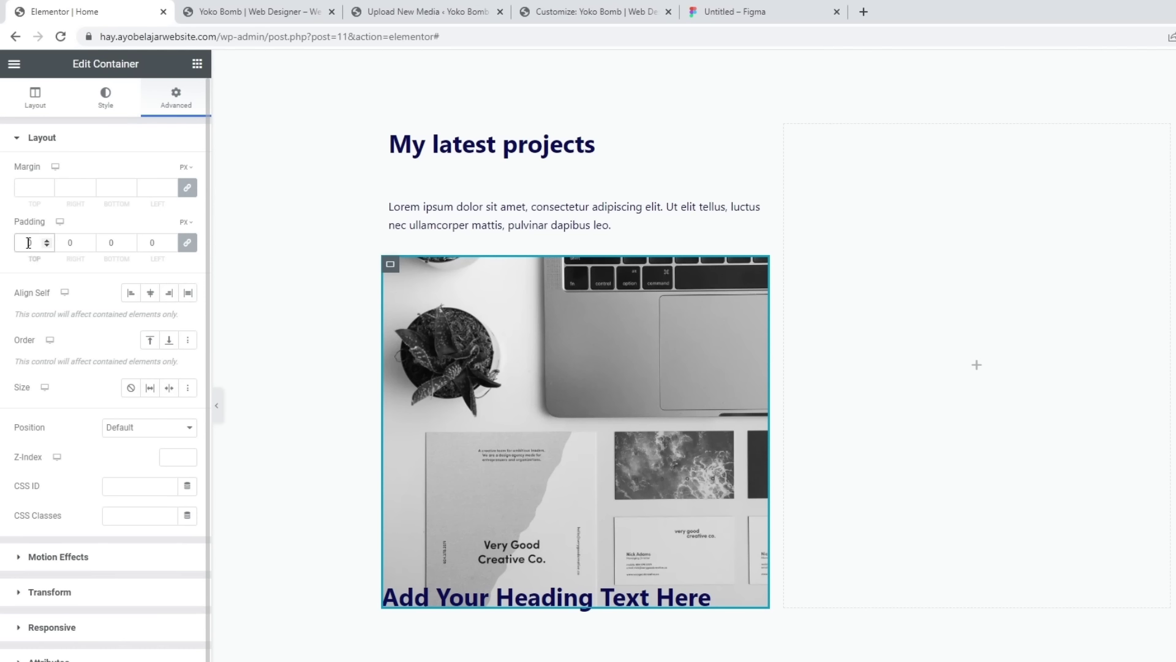
text(40)
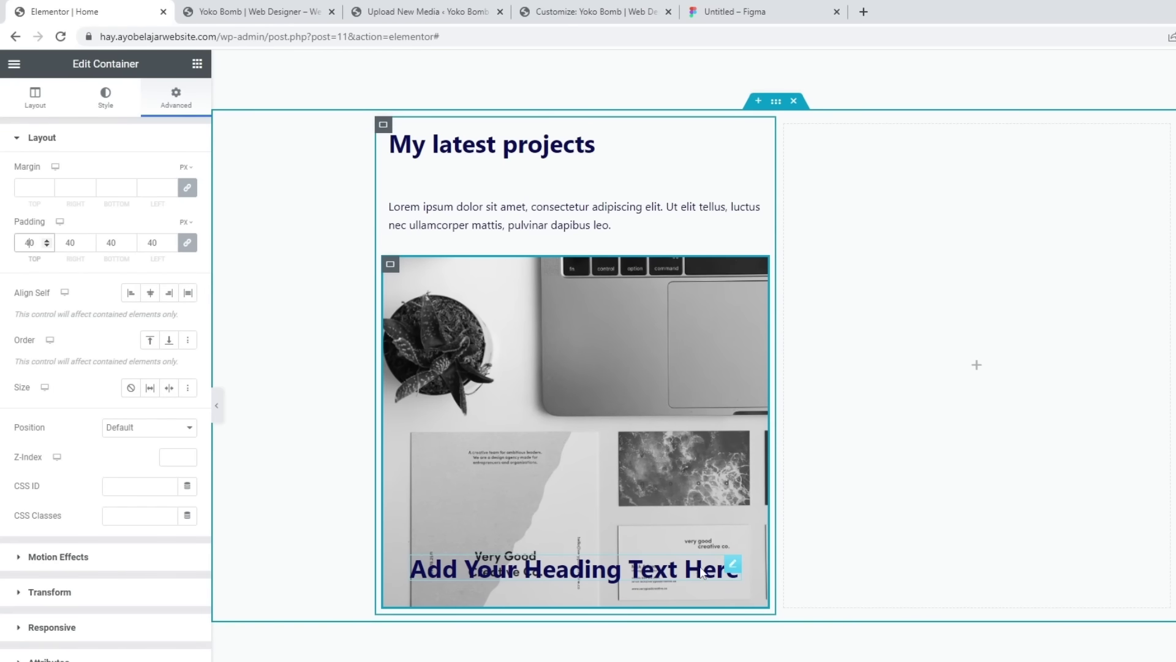
click(733, 564)
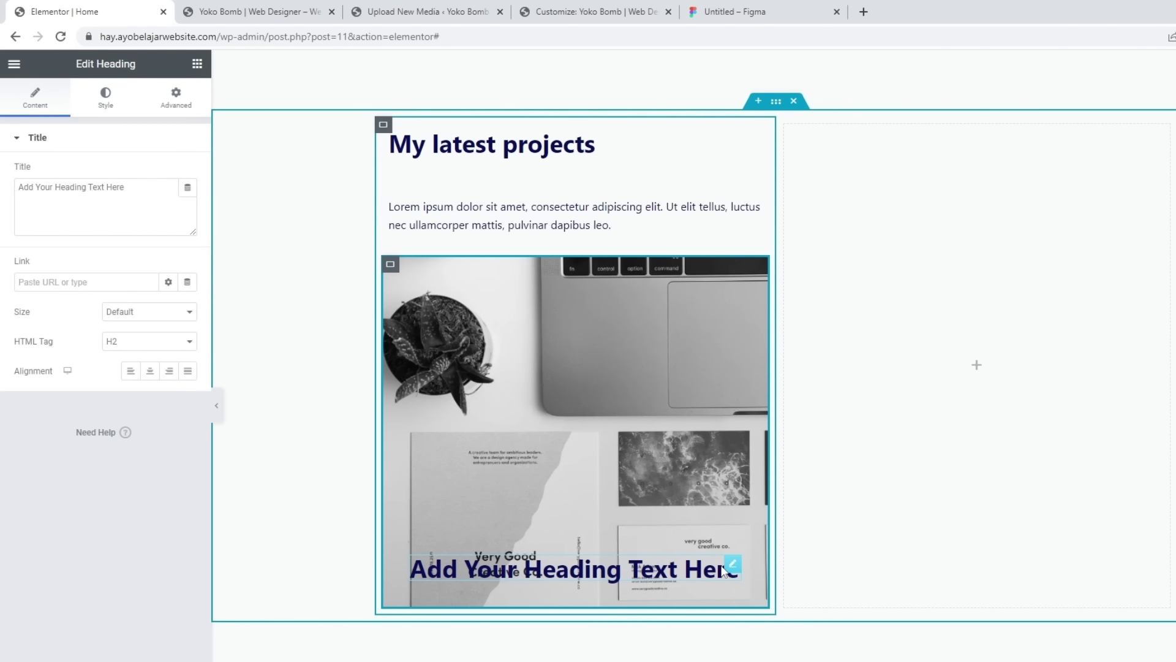
Retitle the heading 'Lorem Ipsum' and set its text colour to white #FFFFFF.
drag(150, 191, 3, 185)
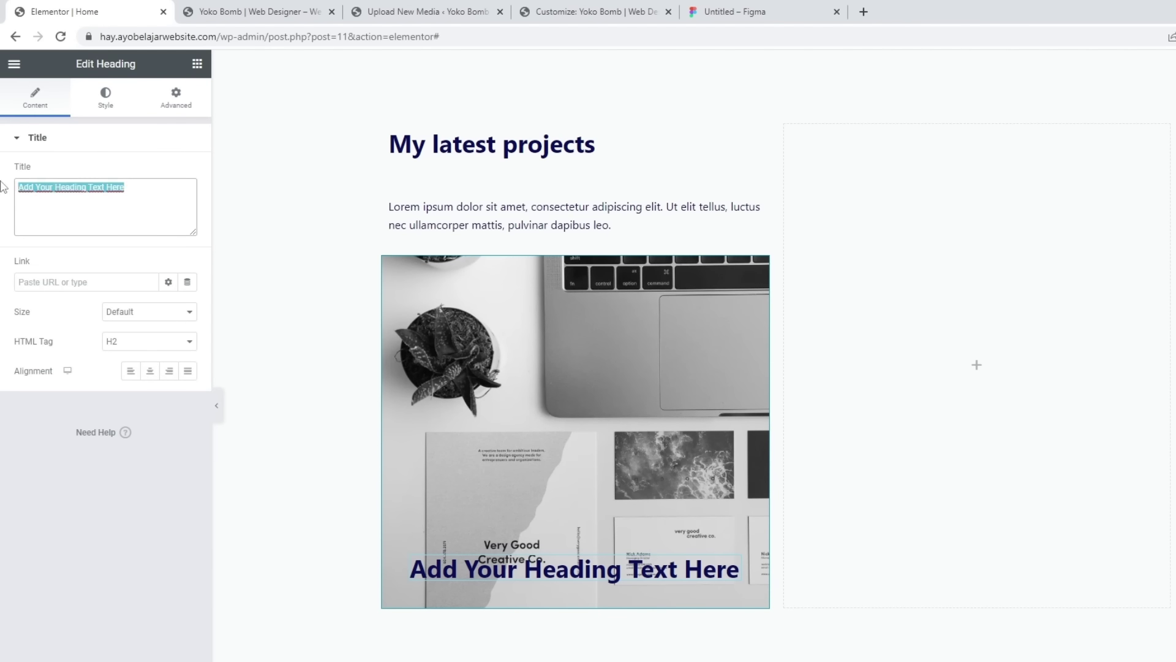
text(L)
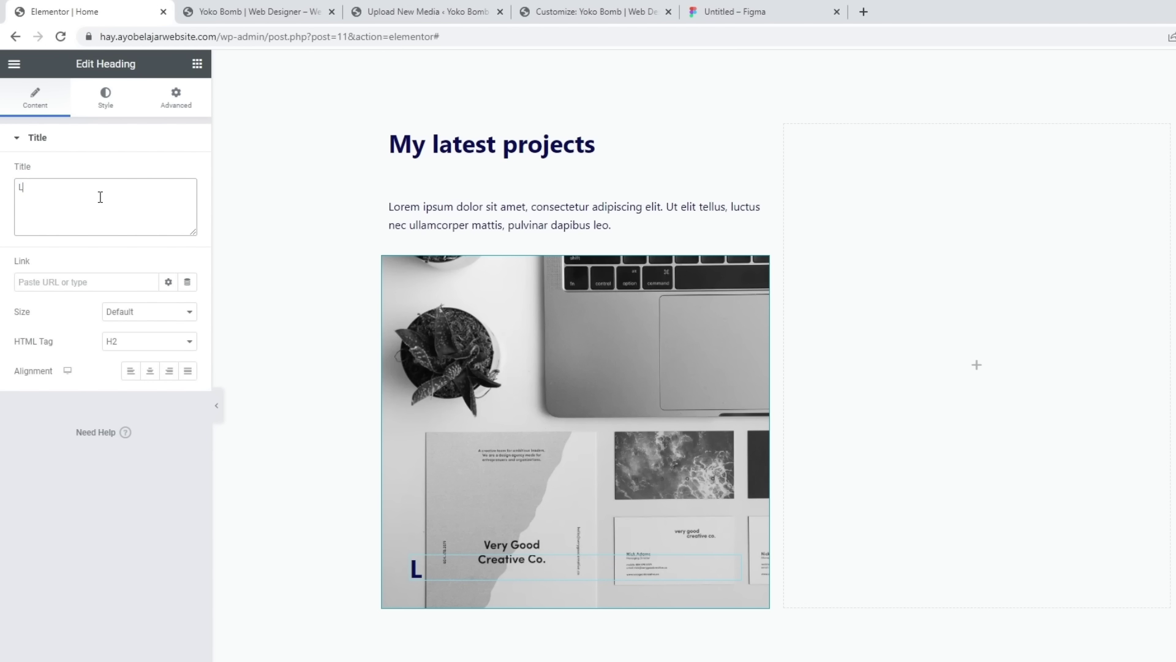
text(orem Ipsum)
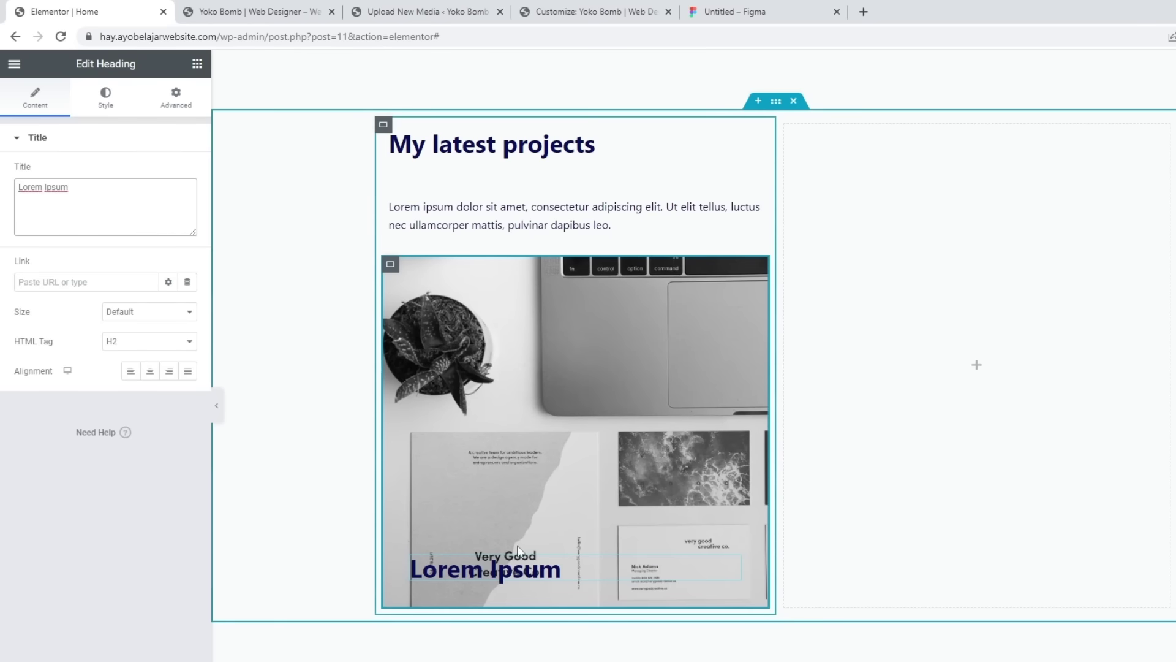
click(107, 99)
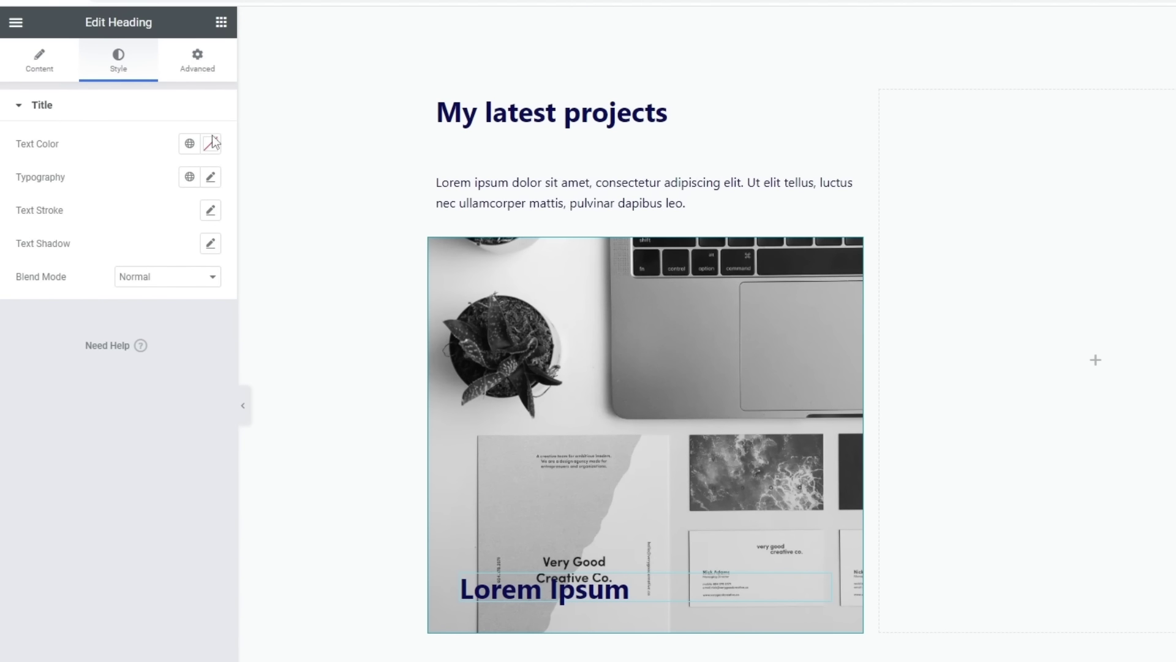
click(211, 146)
drag(116, 255, 3, 193)
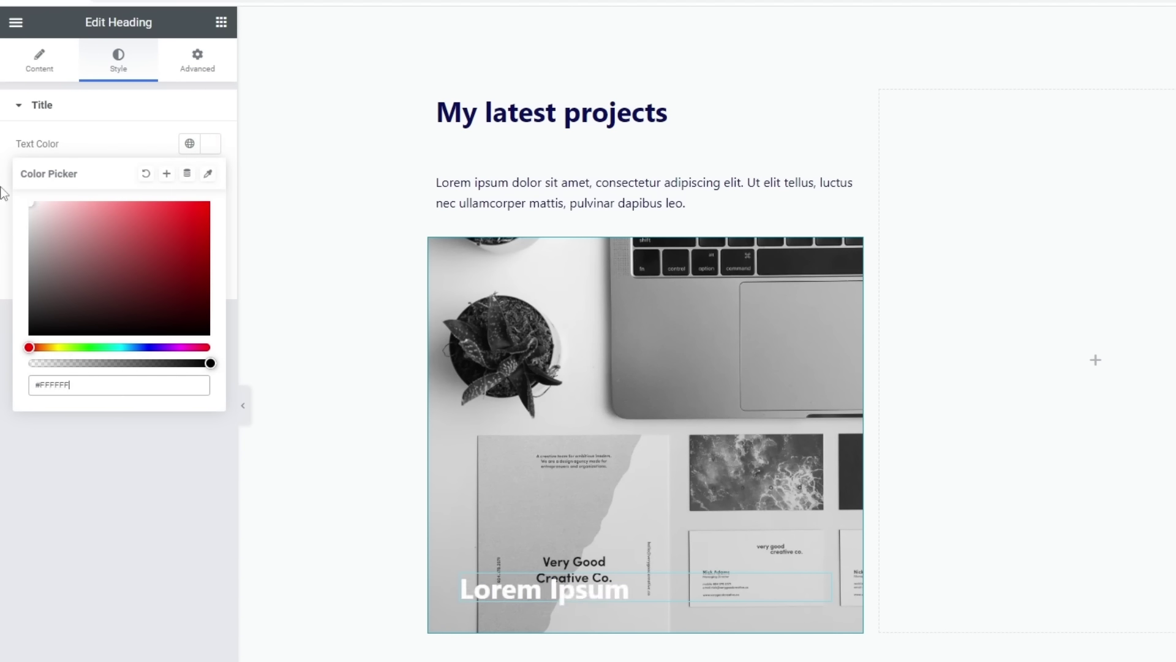
click(179, 561)
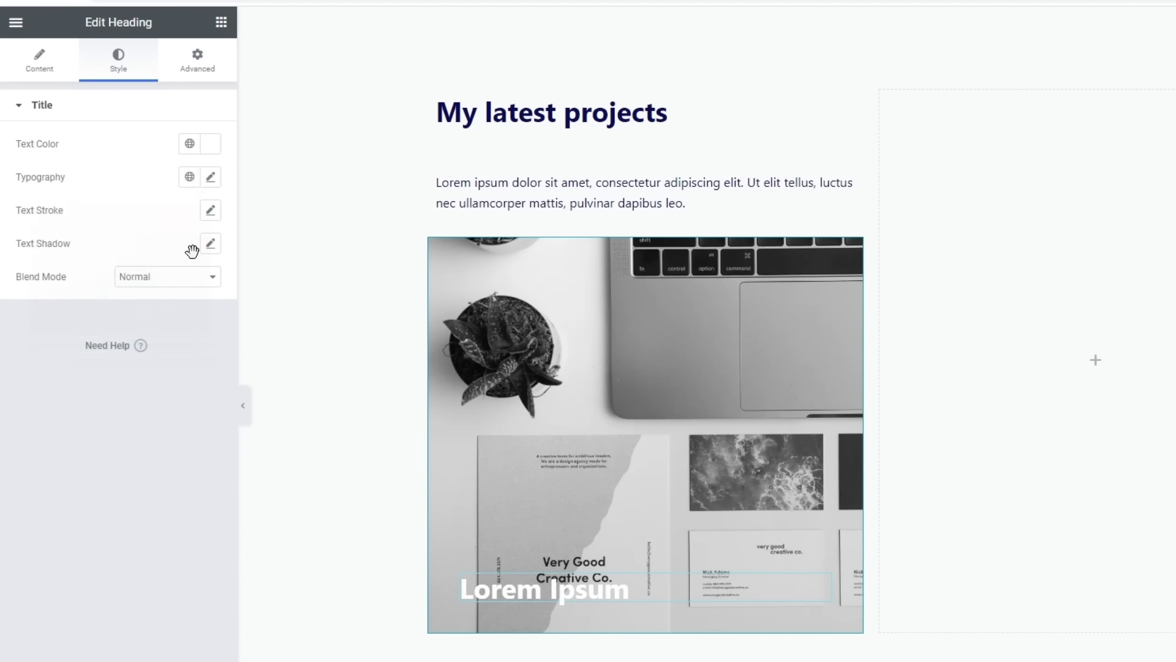
click(206, 64)
Give the Lorem Ipsum heading a classic navy background from global Theme Color Palette 1.
scroll(123, 580, down, 2)
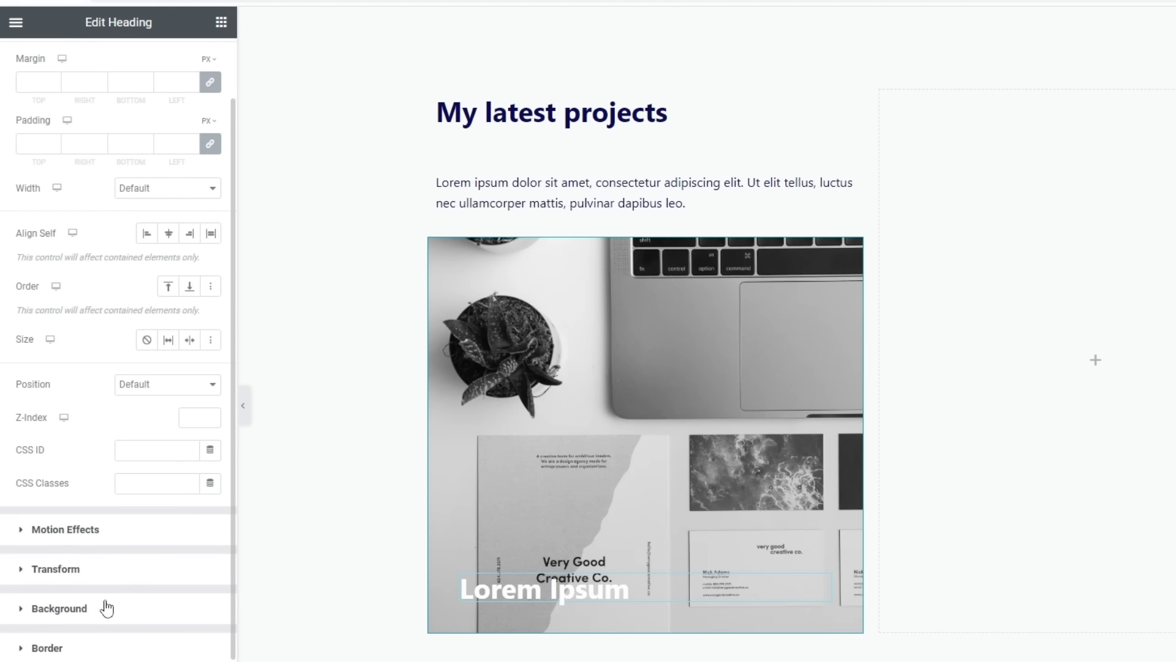
click(57, 608)
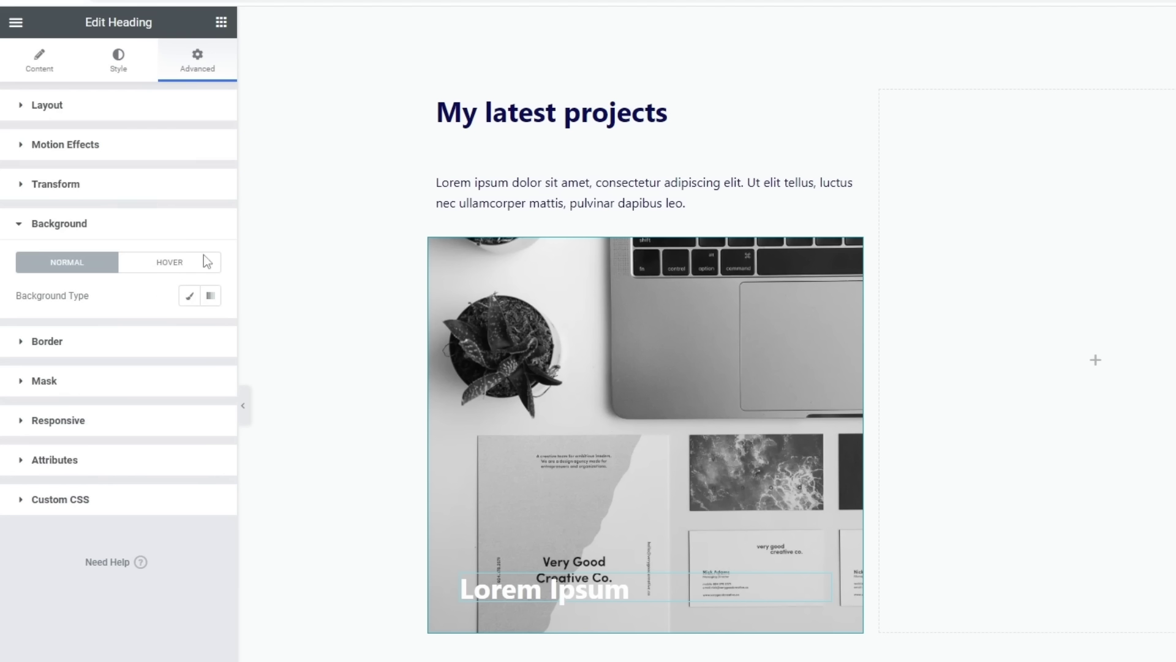
click(190, 298)
click(210, 330)
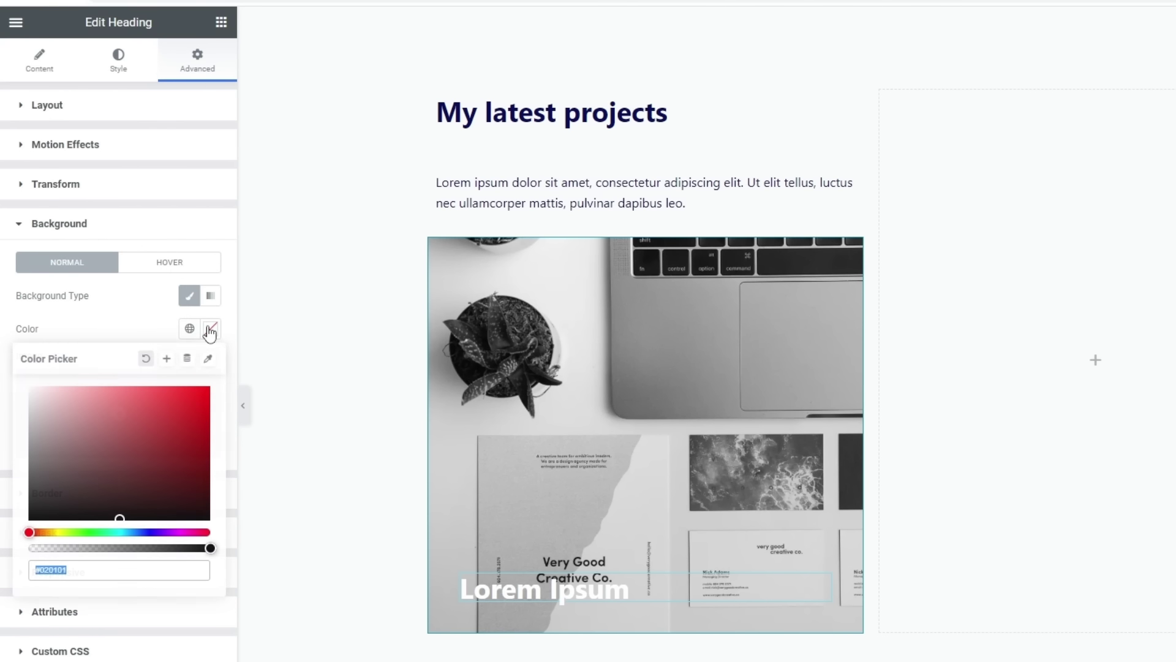
click(185, 331)
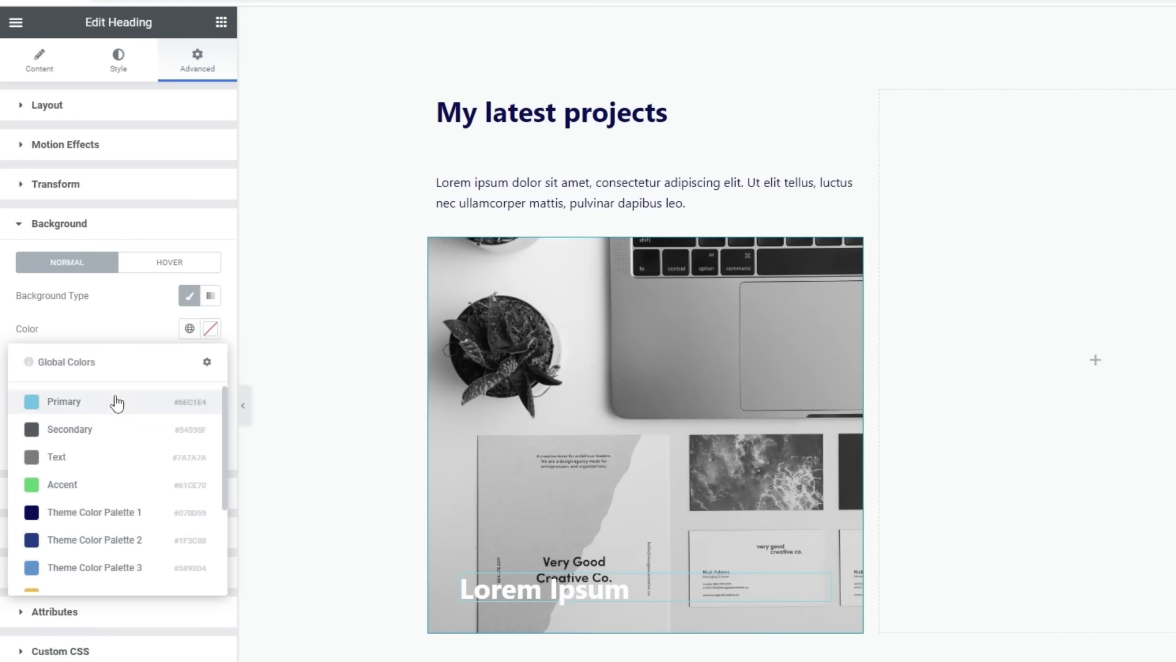
click(105, 514)
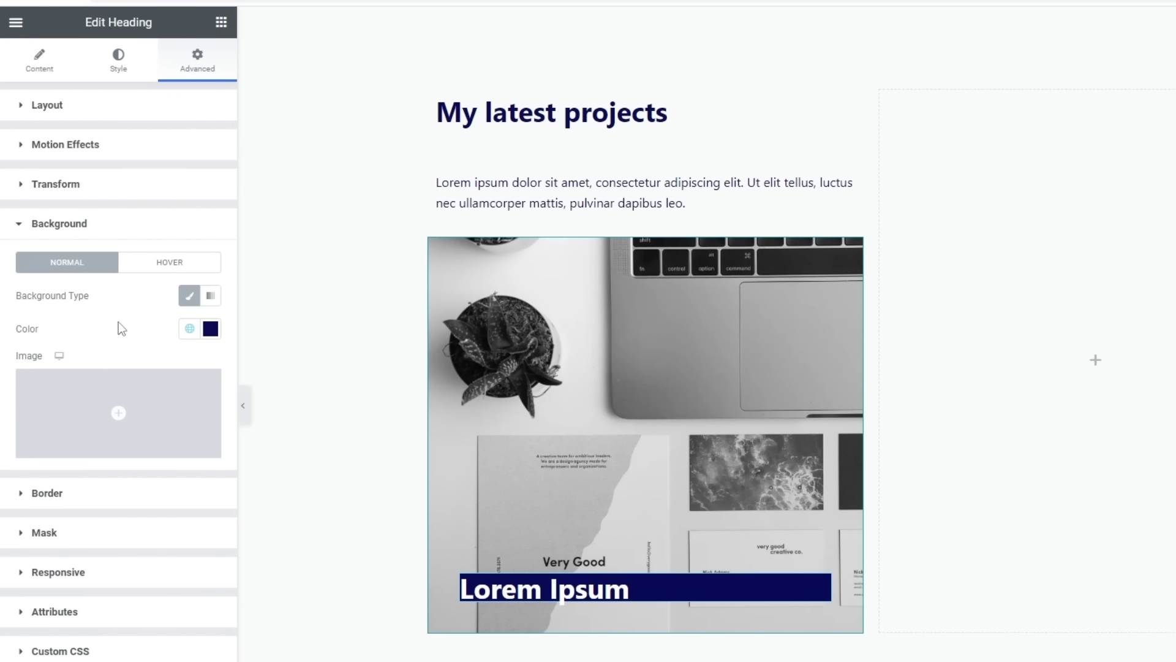
Set Align Self to Start so the label fits its text, with a 20 px corner radius.
click(109, 104)
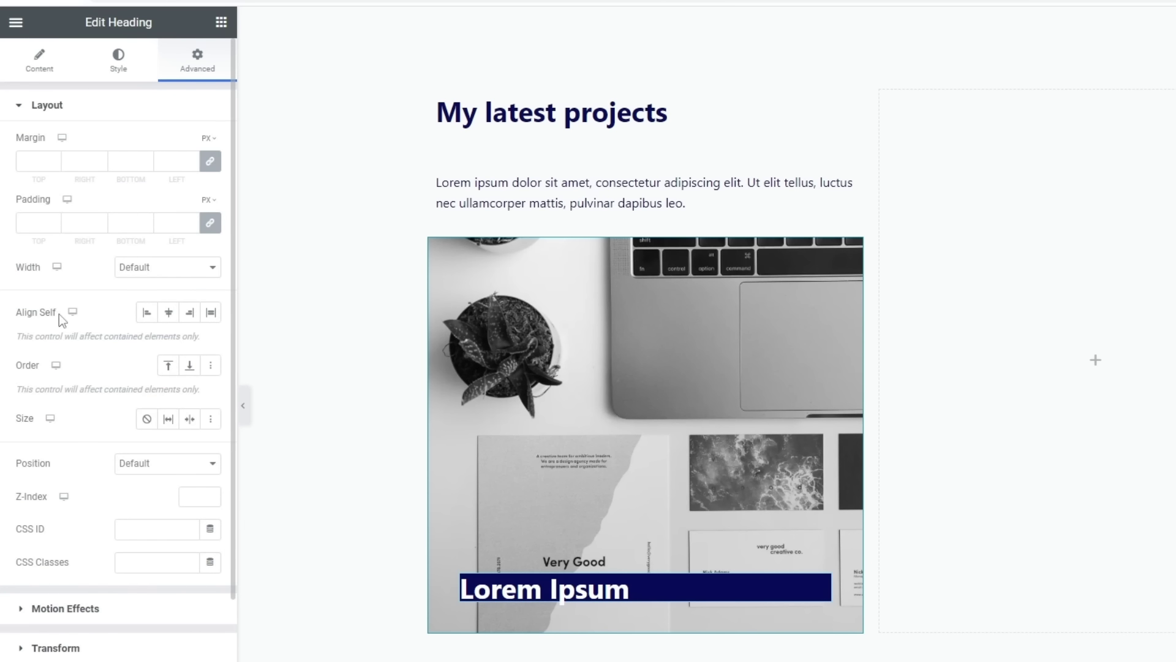
click(145, 318)
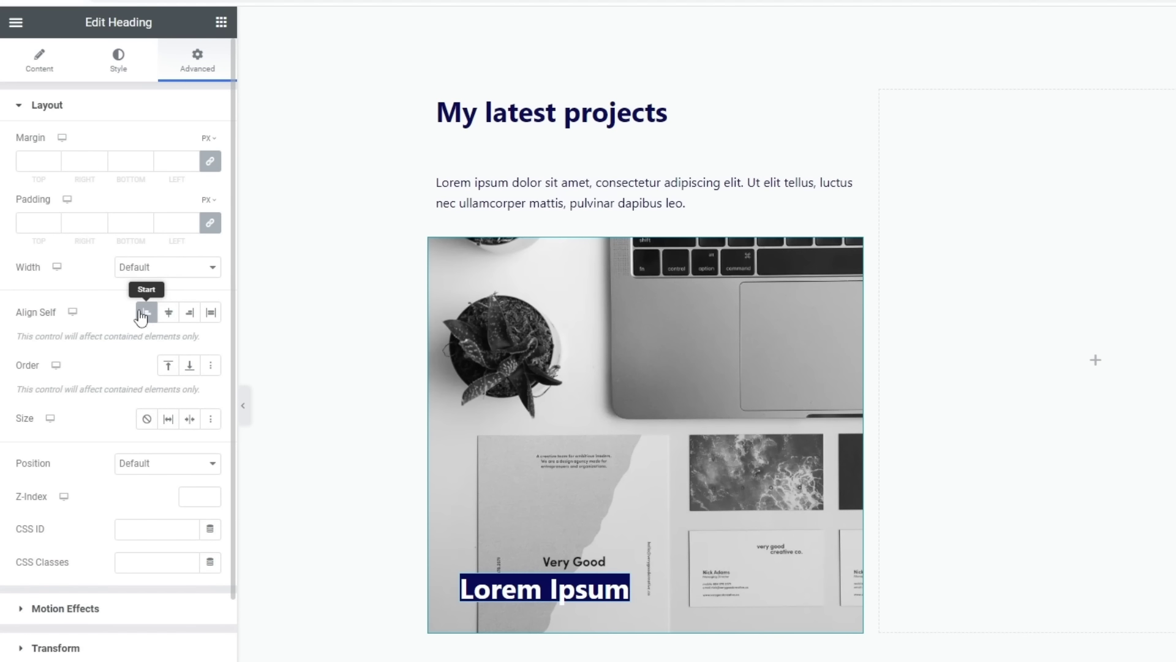
scroll(105, 643, down, 2)
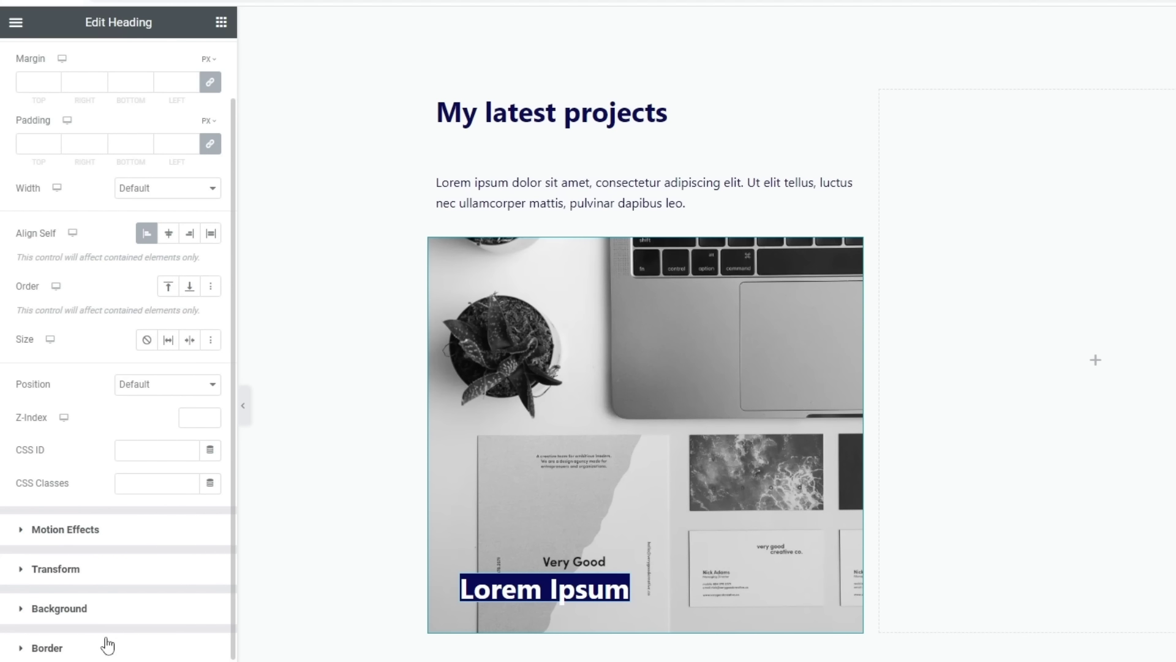
click(78, 609)
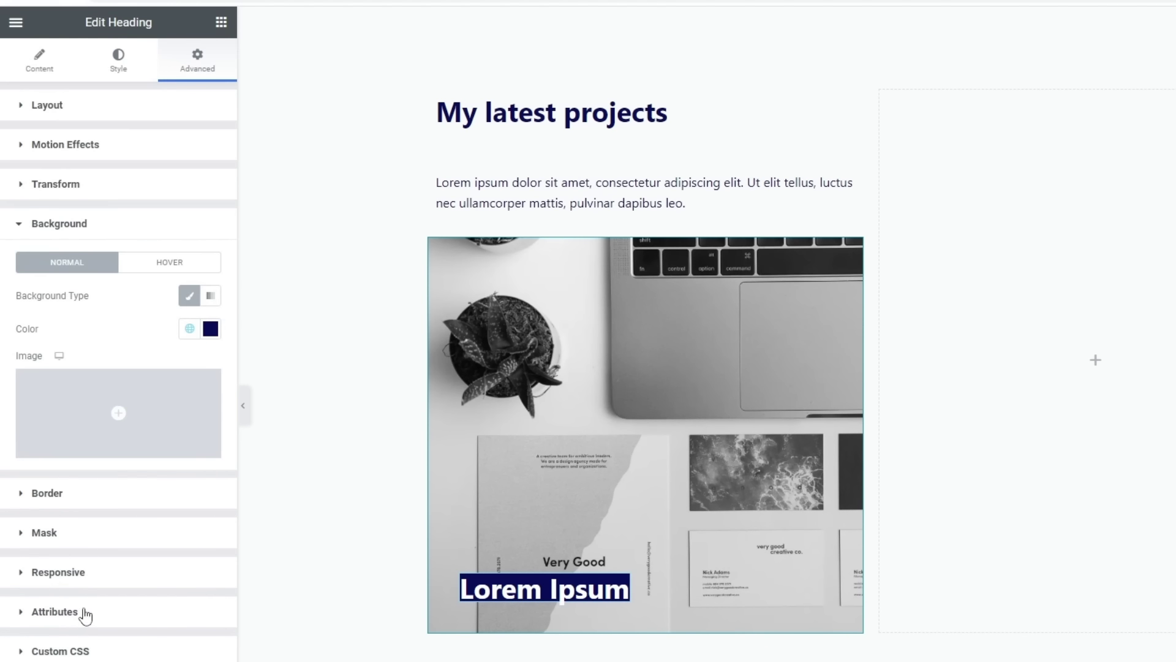
click(67, 494)
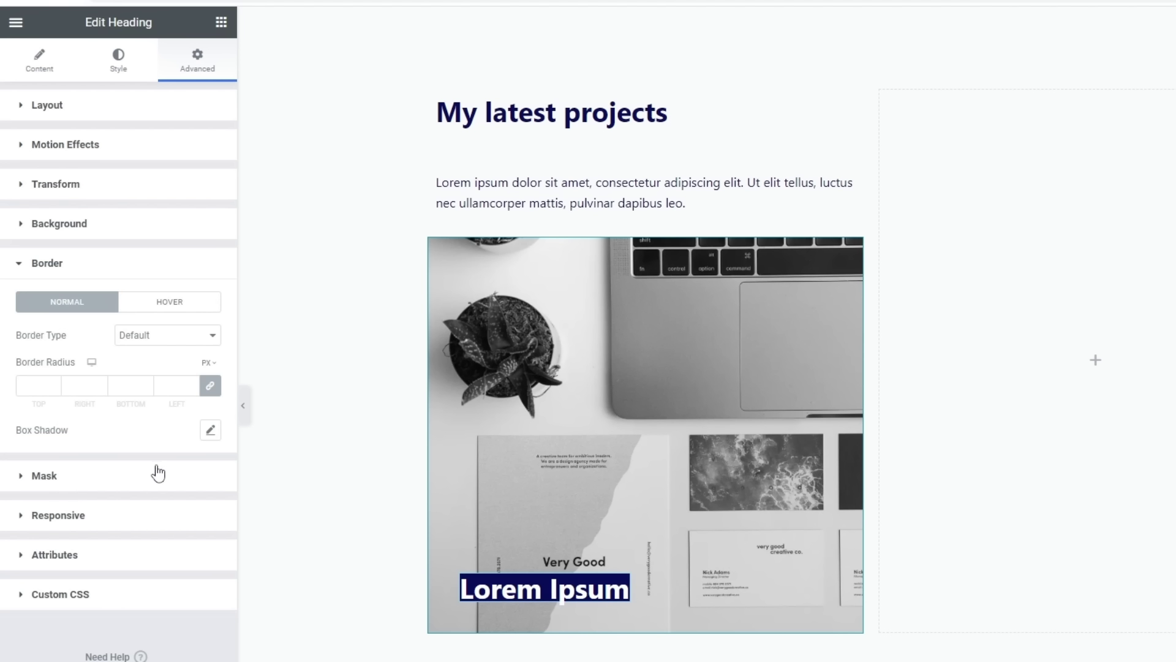
click(39, 387)
text(20)
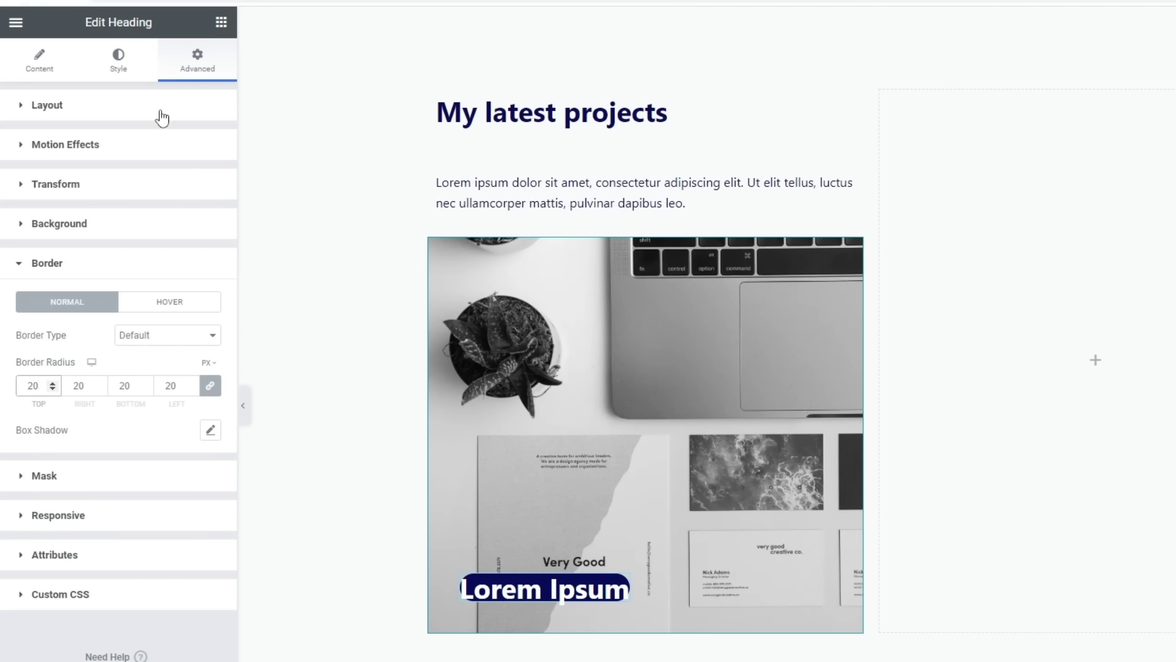
Set the label's padding to 10 px and reduce its border radius to 10 px.
click(97, 110)
click(36, 223)
text(20)
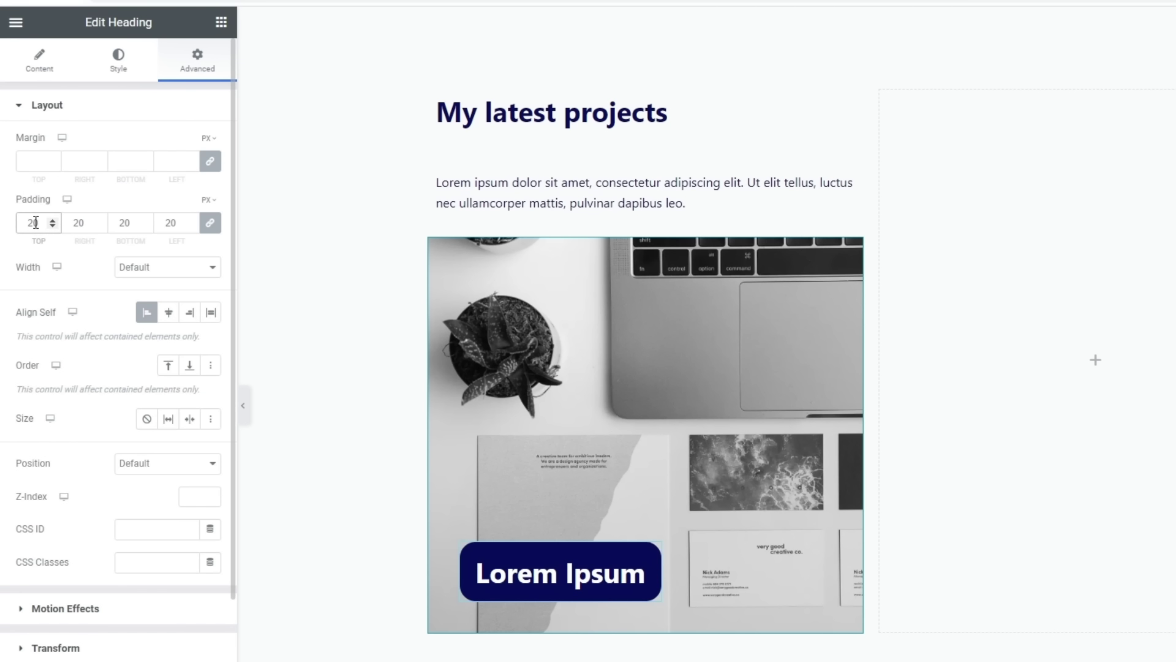
key(BackSpace)
key(BackSpace)
text(10)
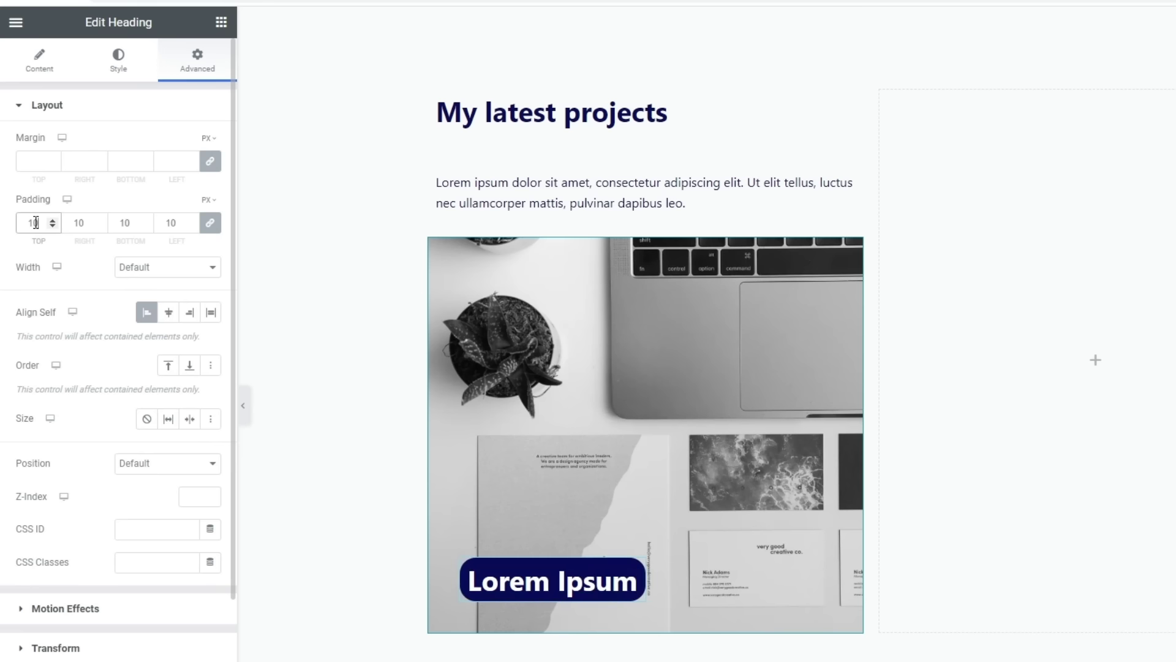
scroll(118, 552, down, 3)
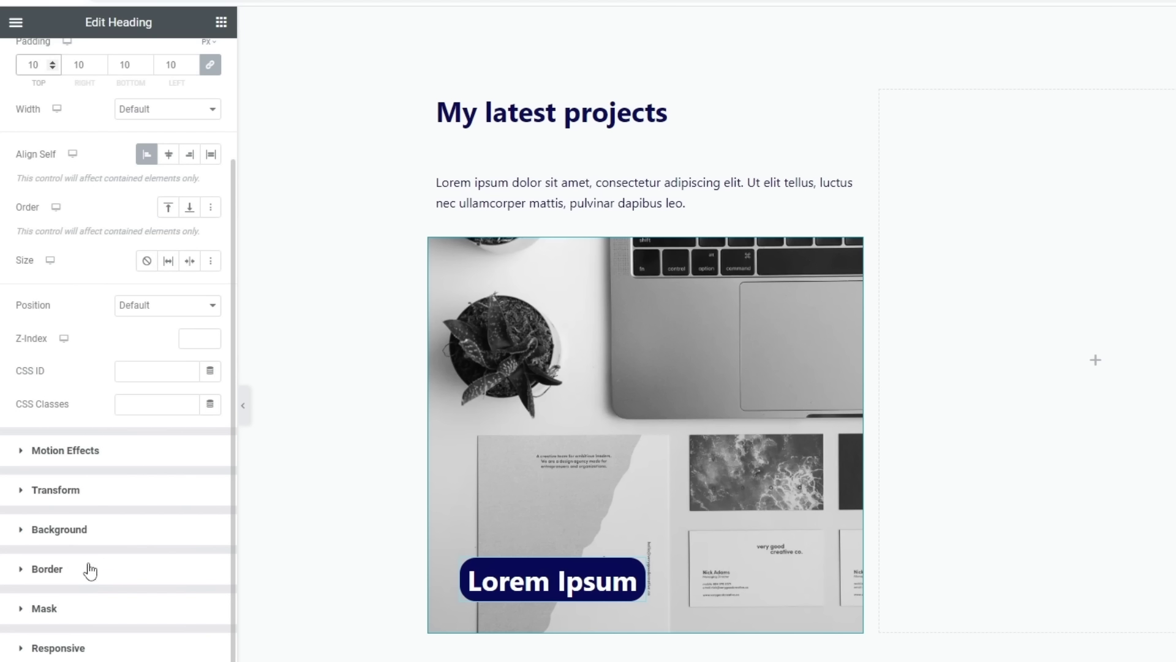
click(54, 570)
drag(33, 385, 21, 385)
text(10)
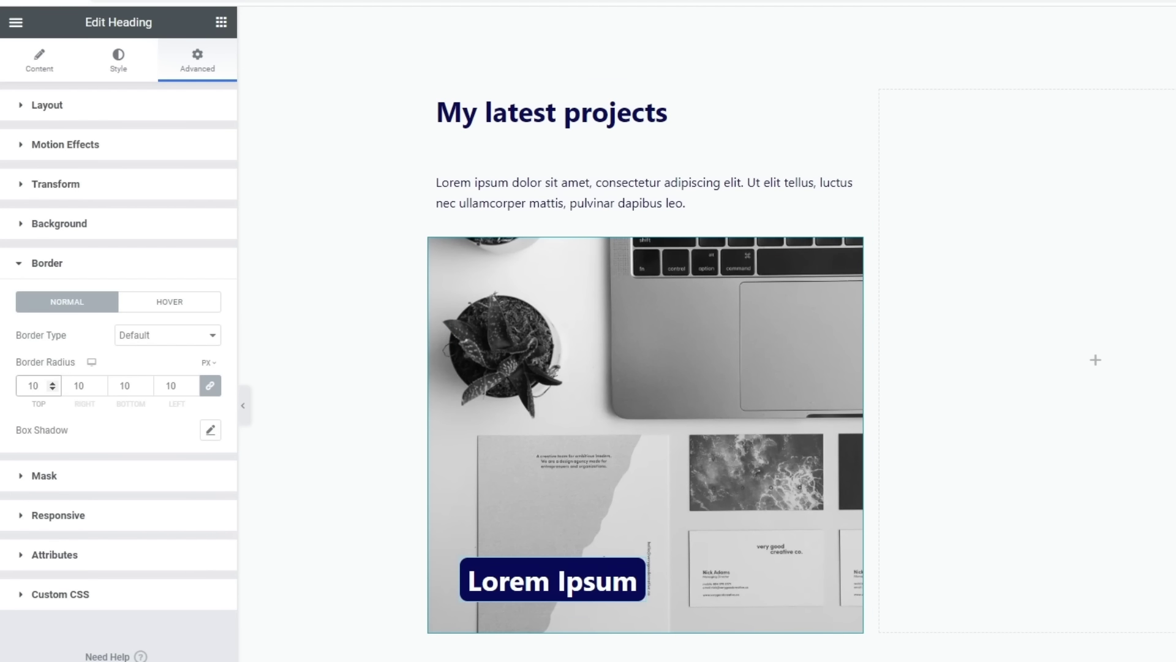
Duplicate the Lorem Ipsum heading and retitle the copy 'Web Design'.
click(221, 23)
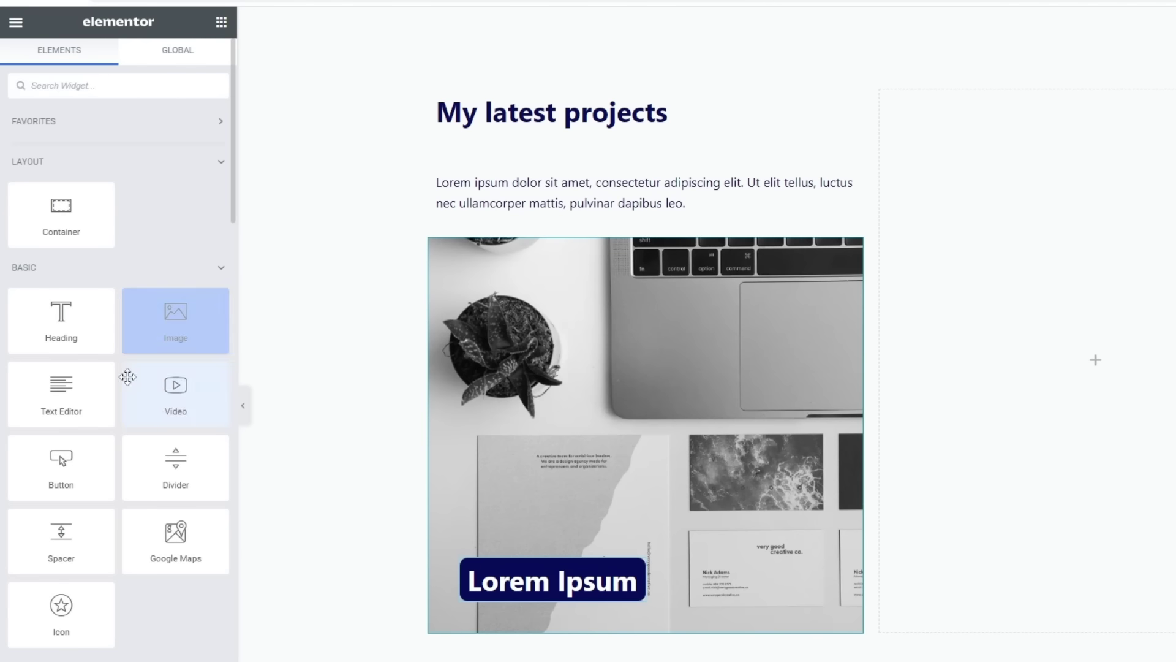
drag(40, 394, 40, 395)
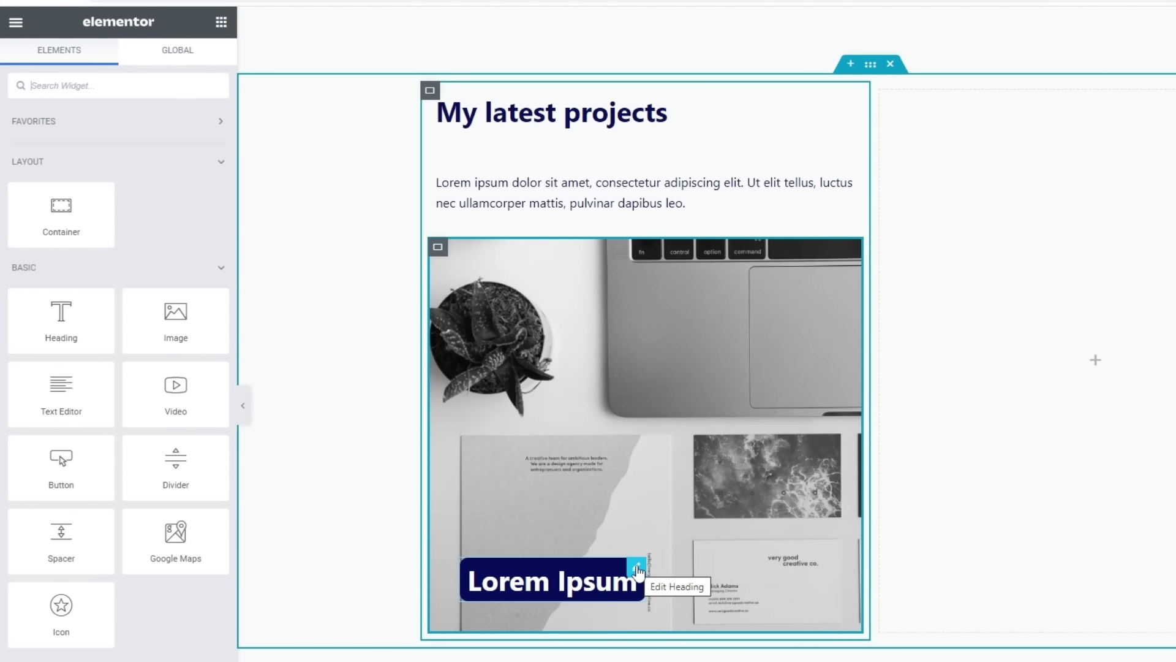
right_click(637, 567)
click(676, 547)
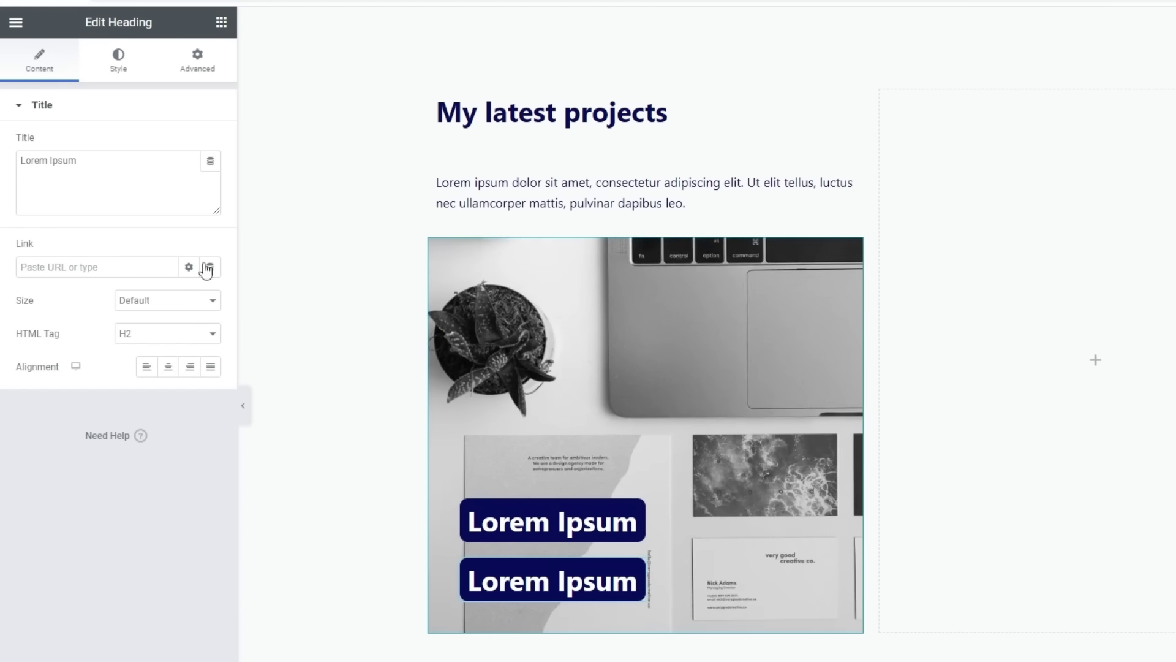
drag(131, 176, 3, 173)
text(We)
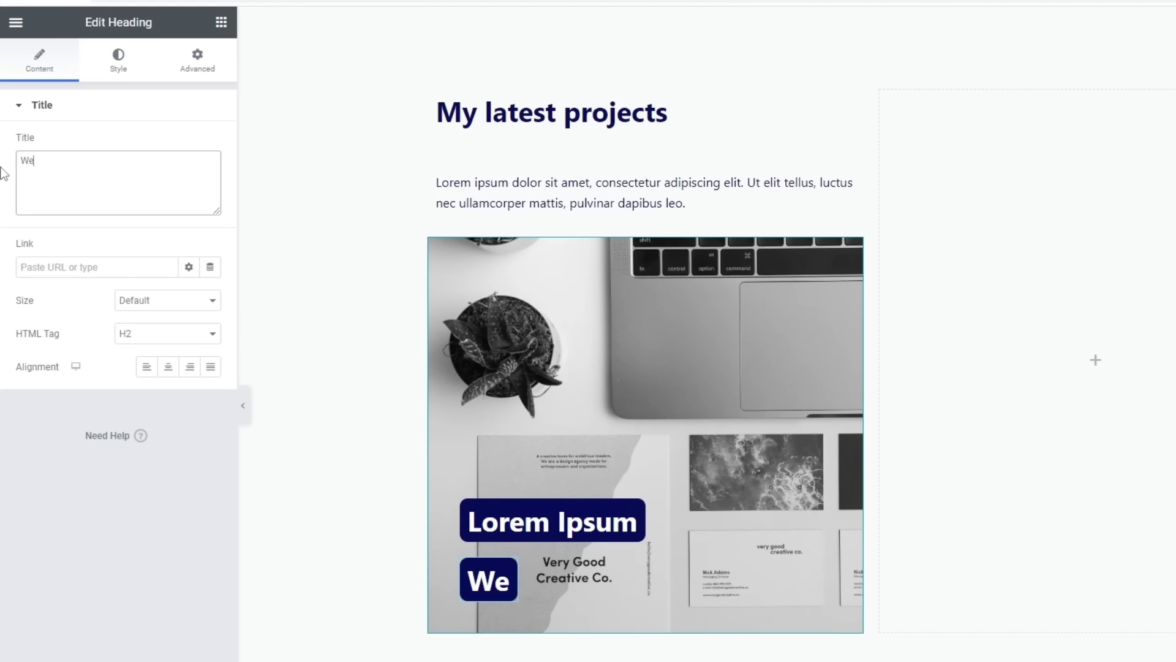
text(b Design)
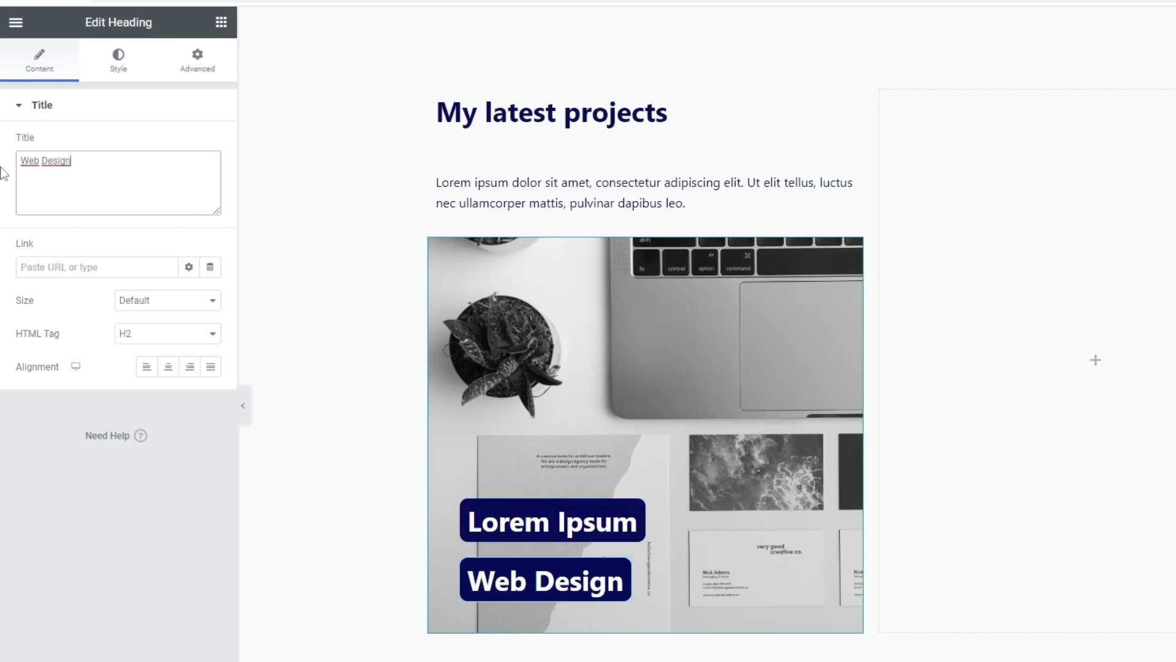
Set the Web Design tag's typography to 18 px size and 400 (Normal) weight.
click(117, 61)
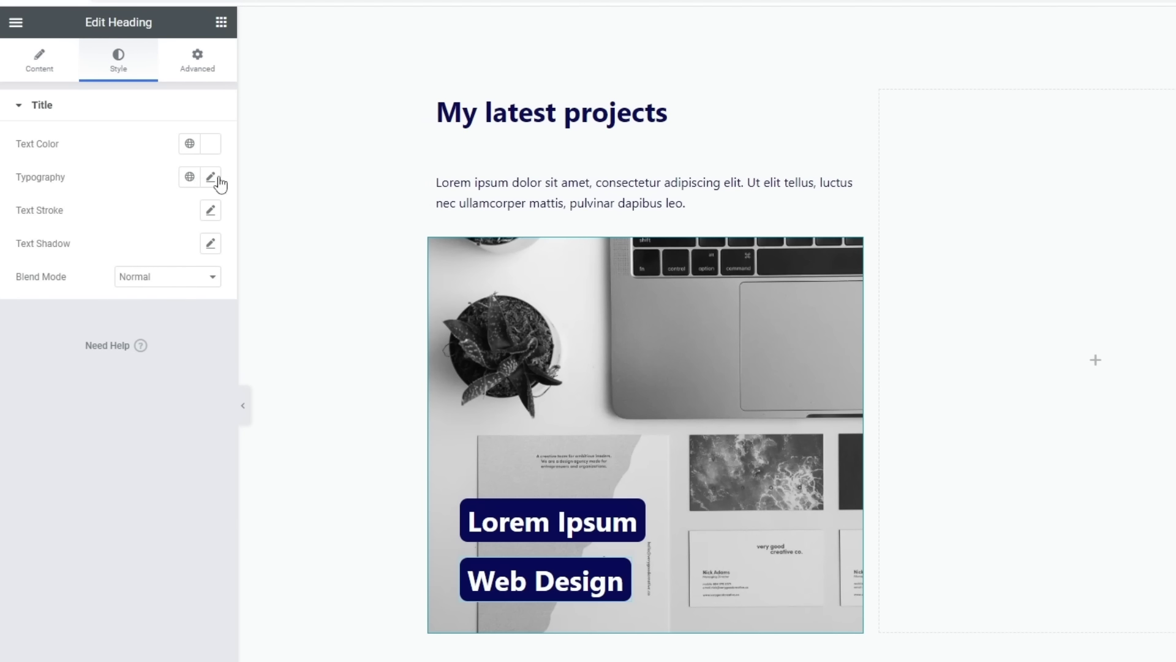
click(211, 179)
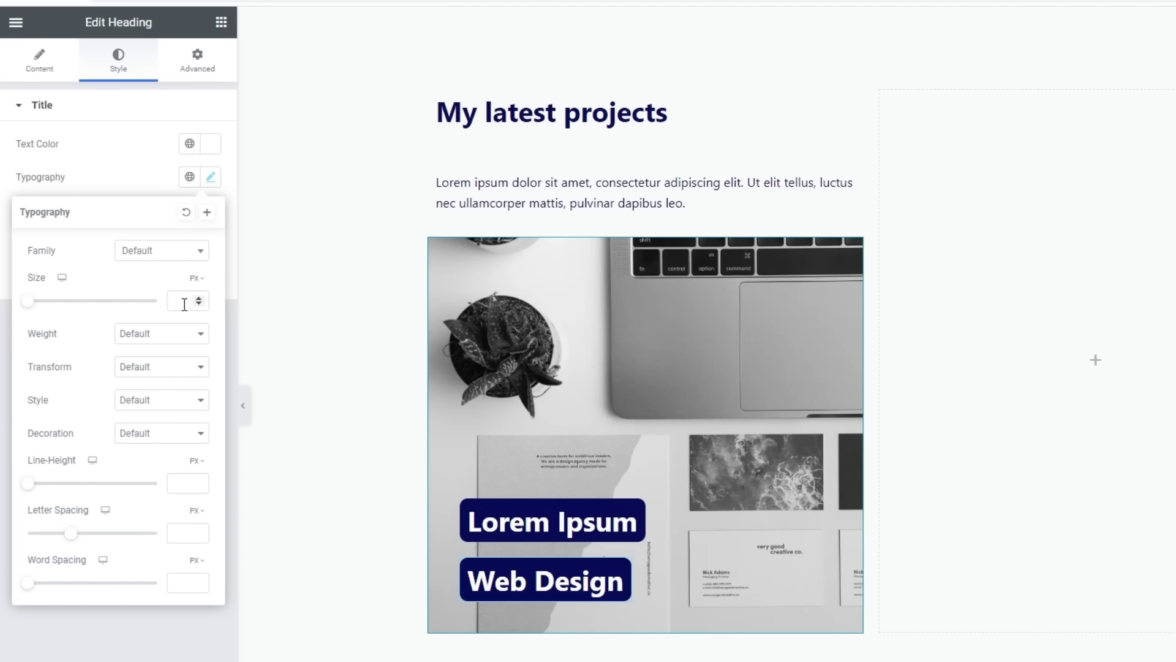
text(1)
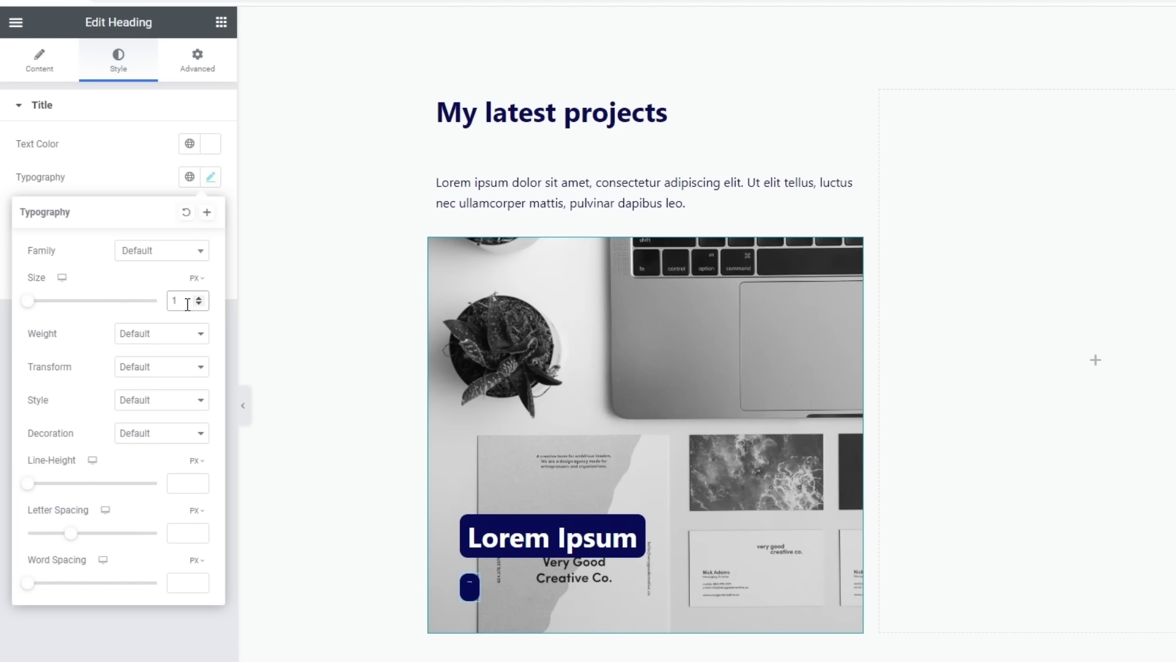
text(8)
click(178, 333)
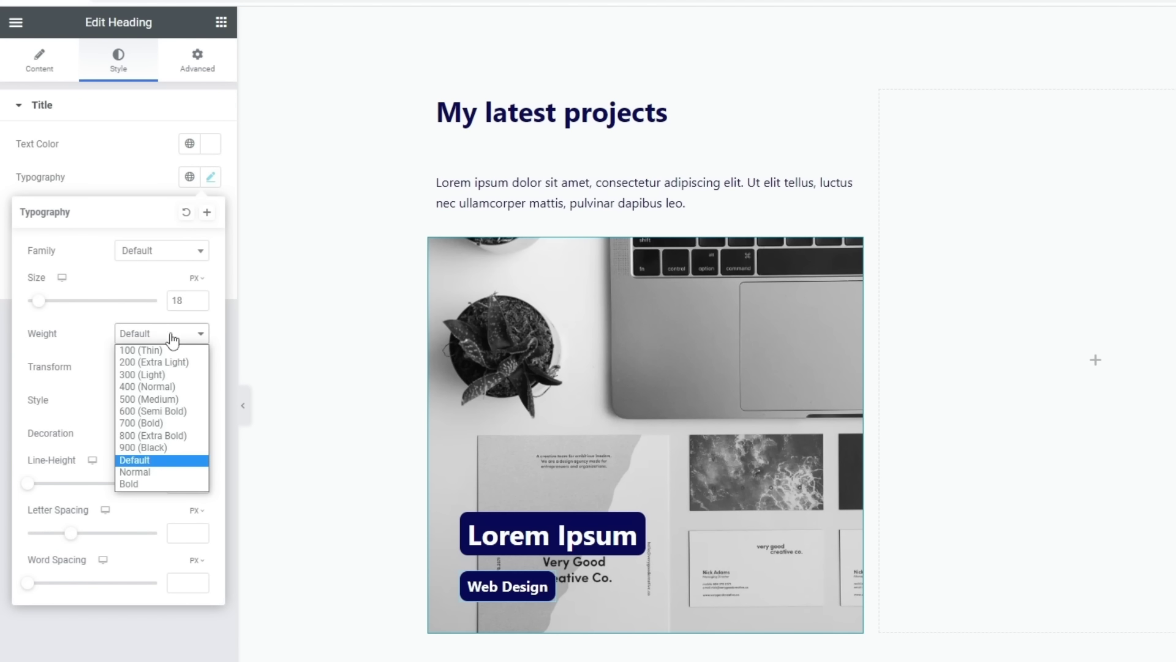
click(162, 387)
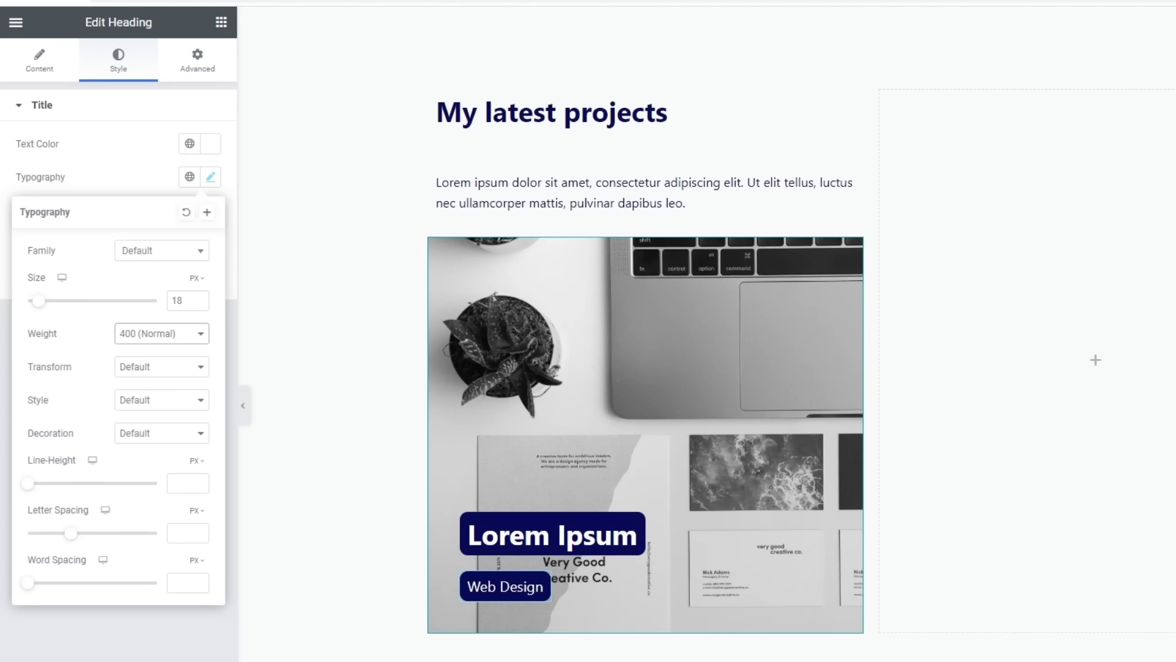
click(343, 331)
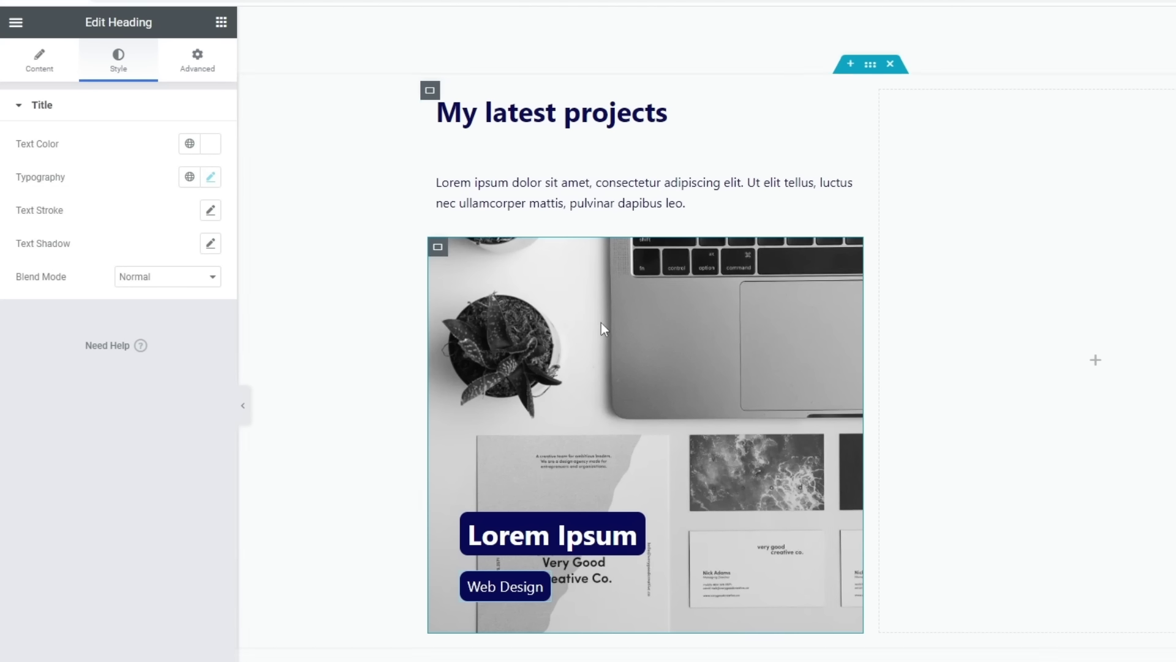
Give the card container a linked 25 px border radius and check it in preview mode.
click(438, 248)
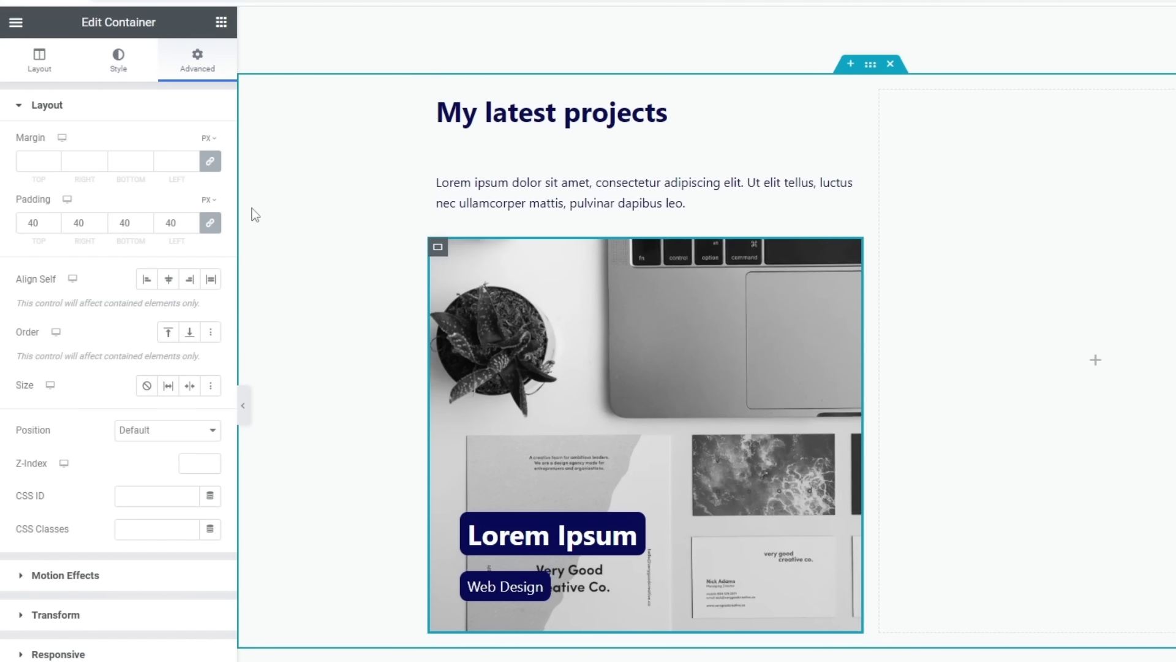
click(116, 62)
click(84, 596)
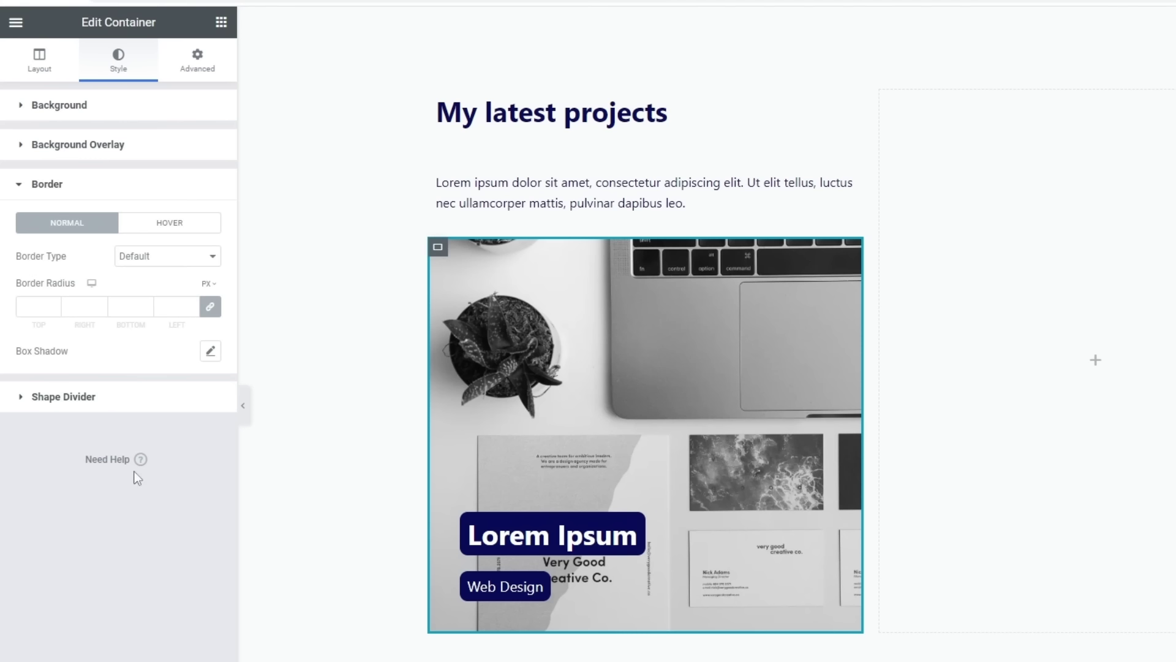
click(34, 311)
text(25)
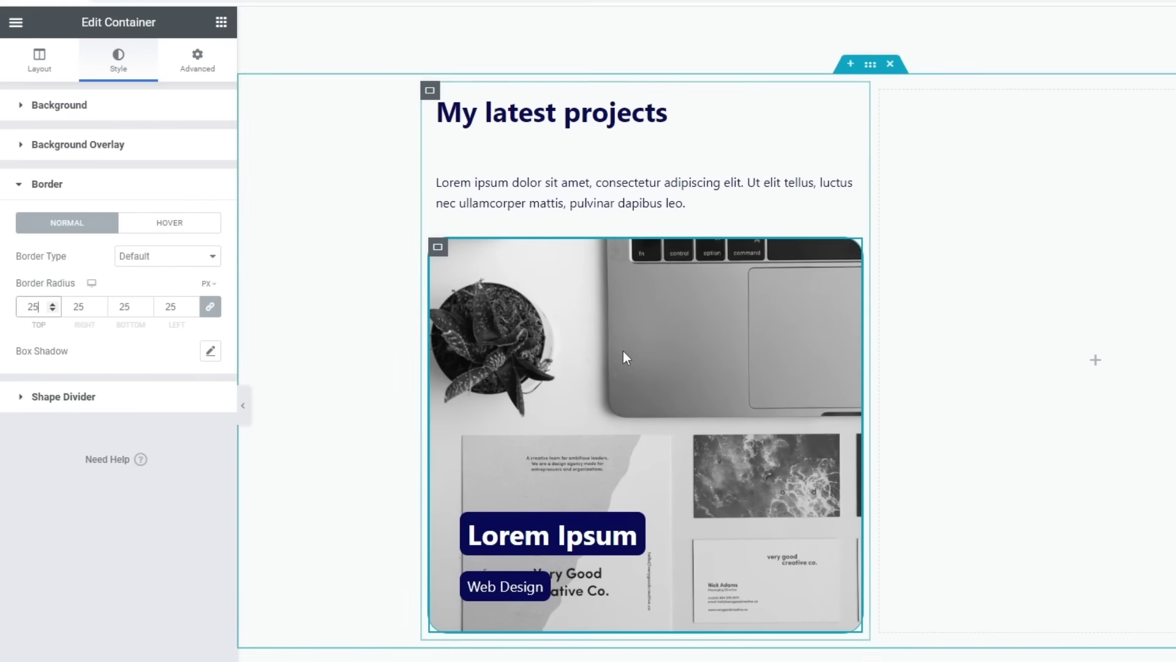
click(245, 404)
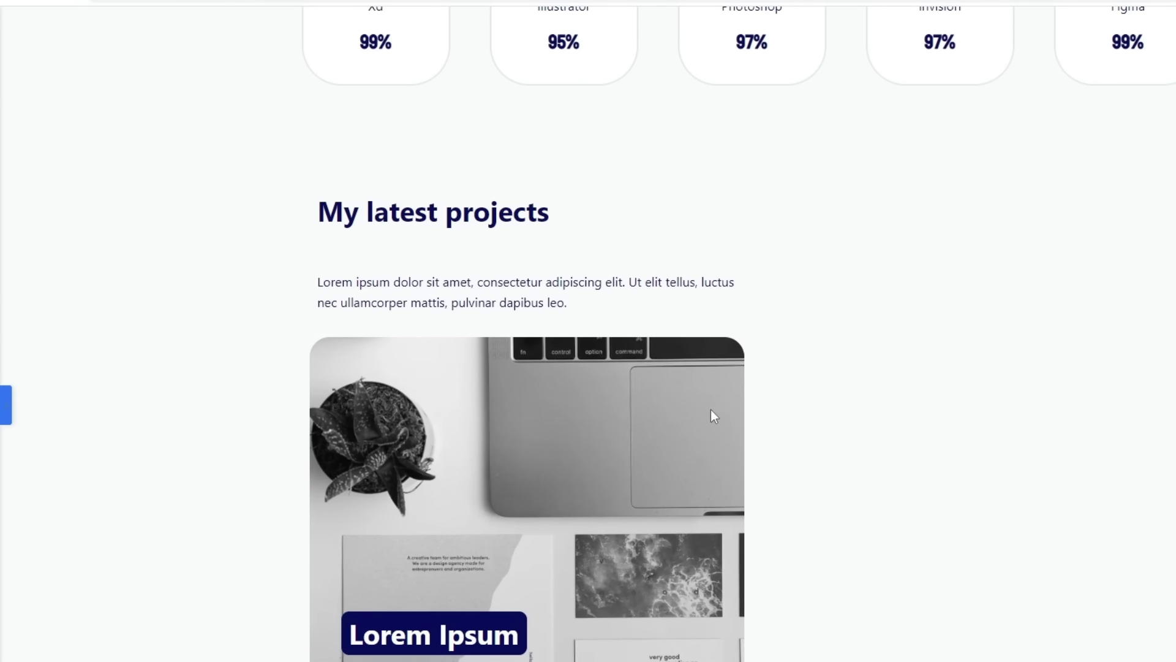
key(ctrl+p)
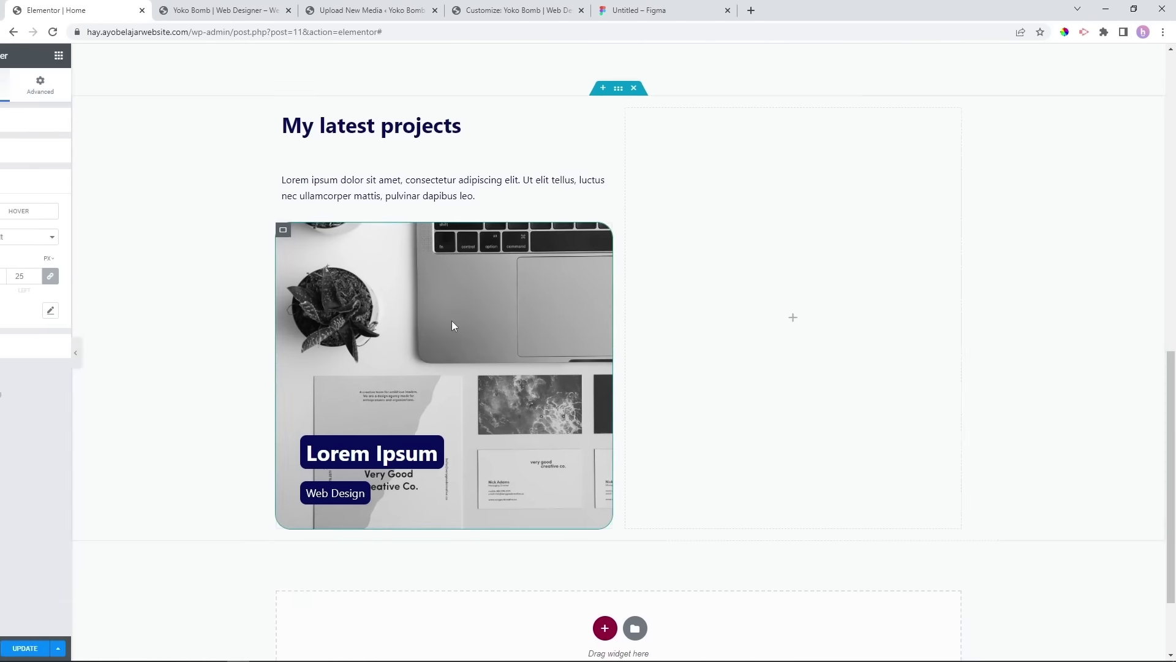
Duplicate the project card twice, giving three stacked cards in the left column.
scroll(316, 264, down, 1)
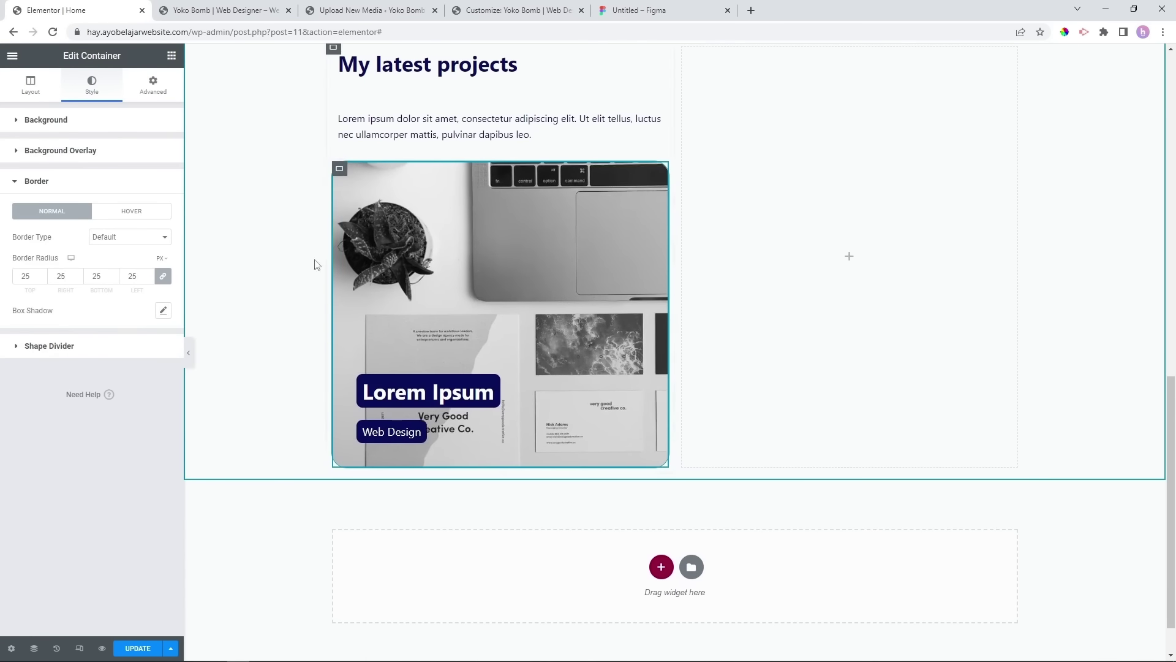
right_click(341, 173)
click(374, 198)
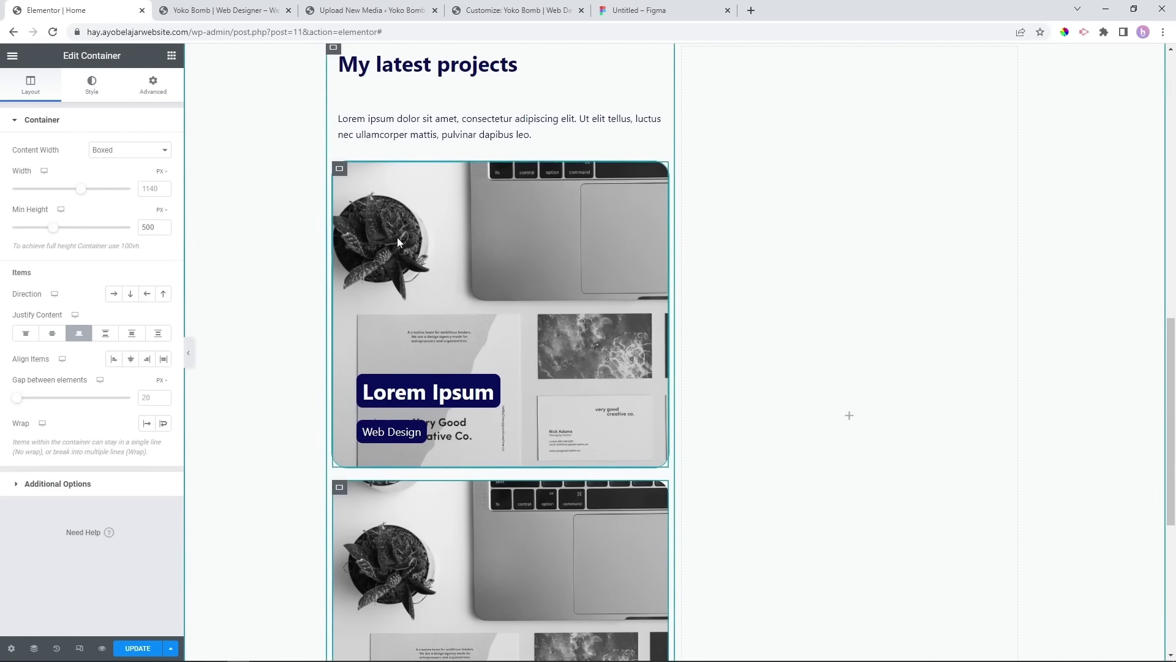
scroll(811, 450, down, 1)
scroll(811, 450, up, 2)
scroll(808, 447, down, 2)
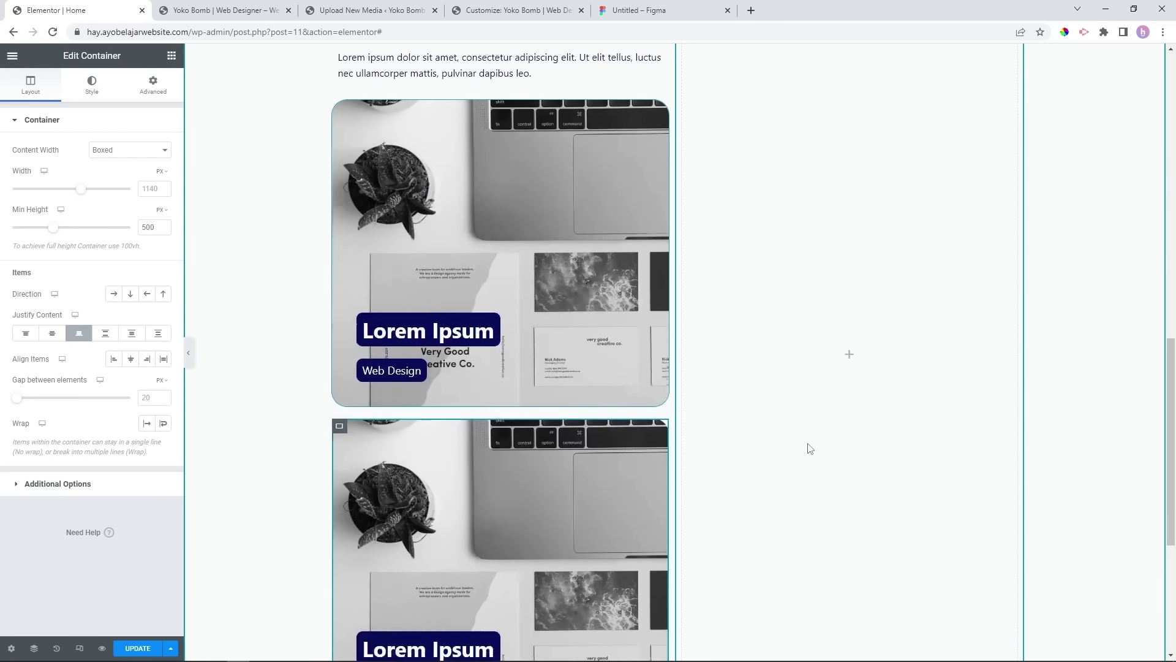
scroll(809, 447, down, 2)
right_click(340, 306)
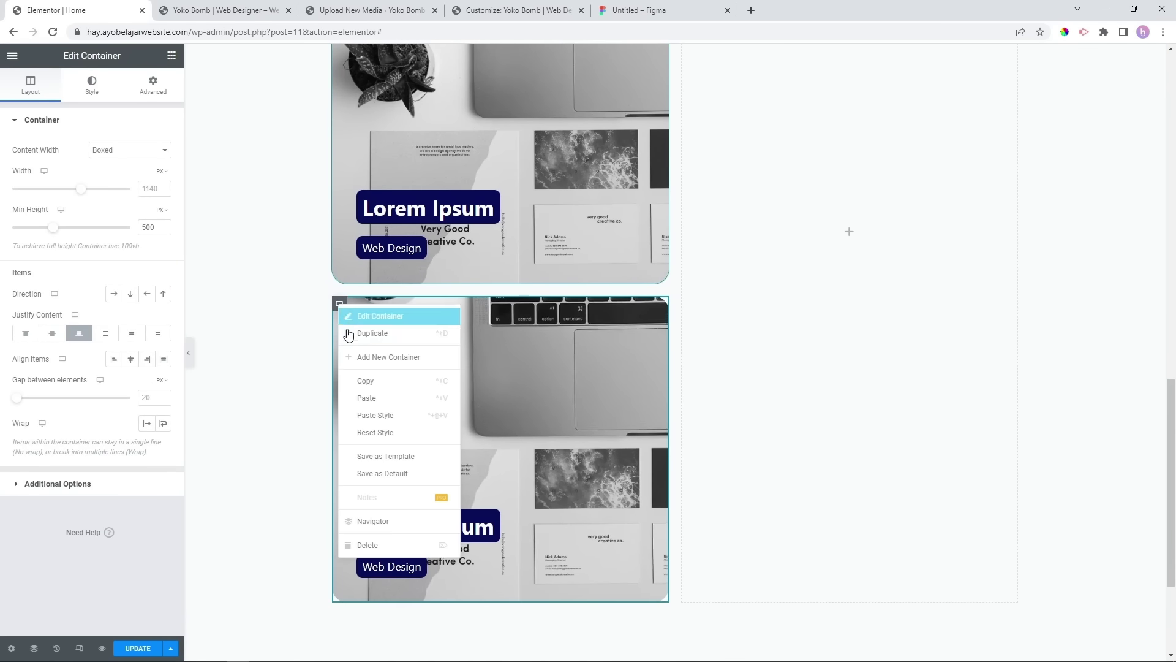
click(362, 335)
Move one card copy into the right column and duplicate it there.
scroll(631, 326, up, 1)
scroll(633, 331, up, 1)
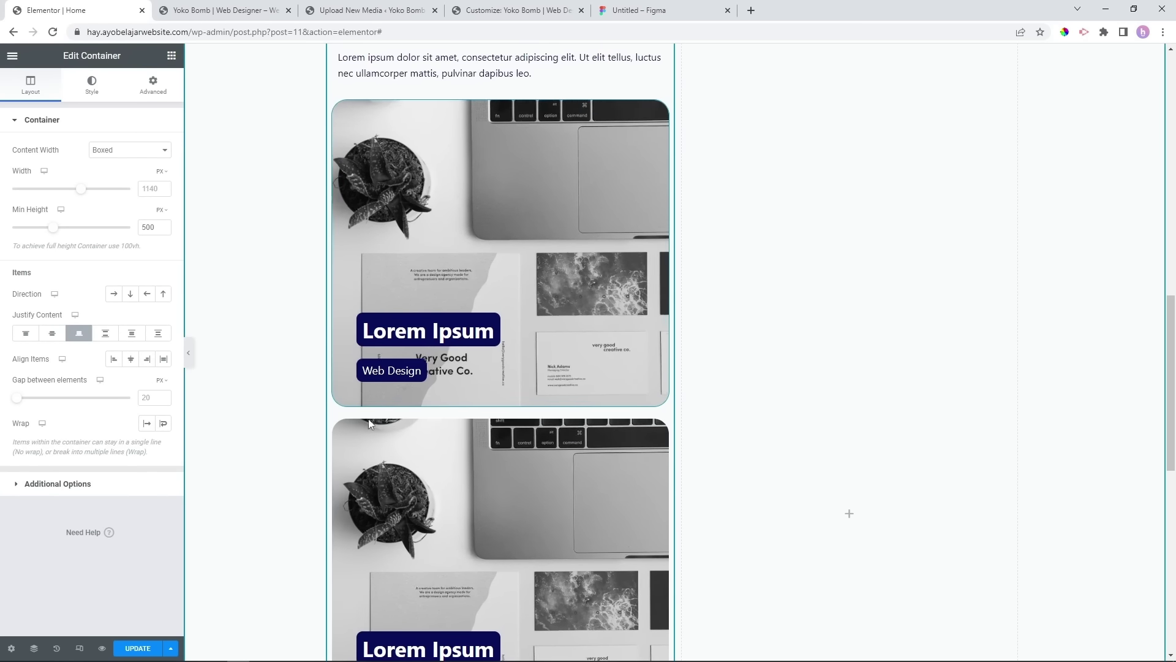
drag(339, 426, 786, 300)
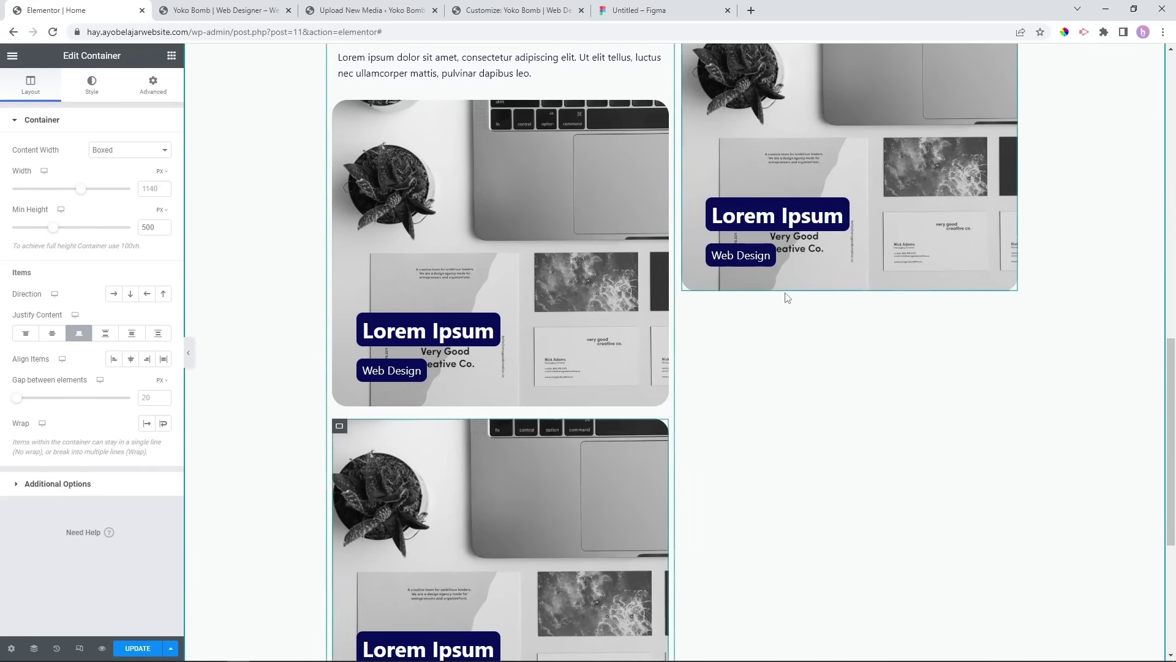
scroll(785, 291, up, 3)
right_click(689, 180)
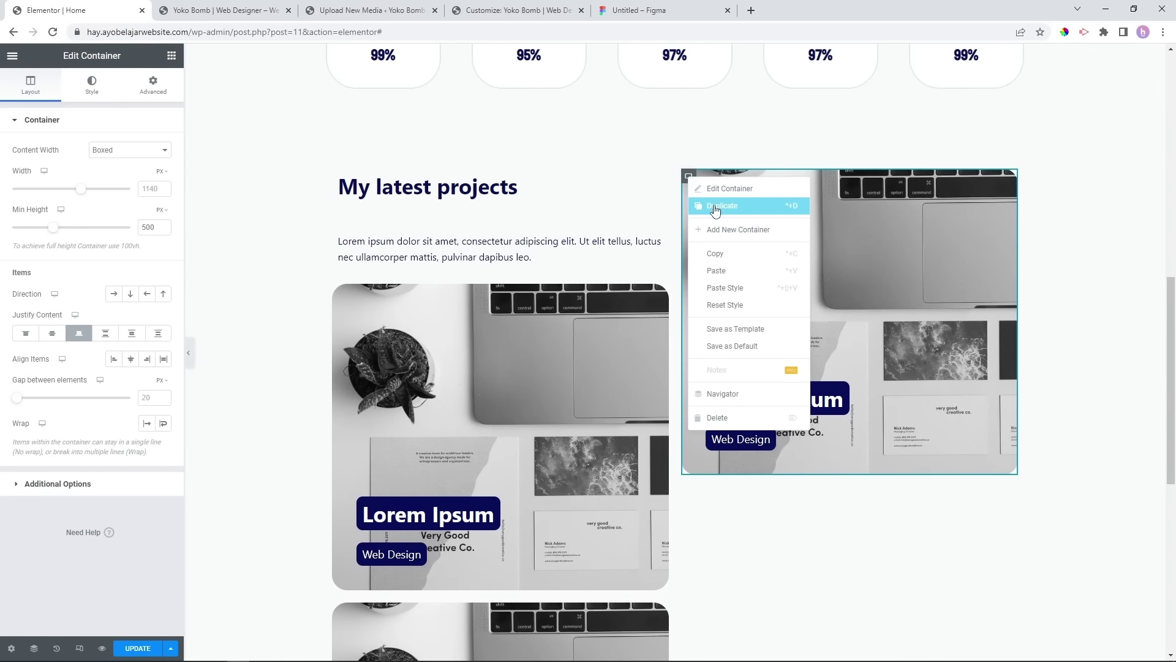
click(714, 204)
scroll(878, 387, down, 5)
scroll(879, 387, up, 4)
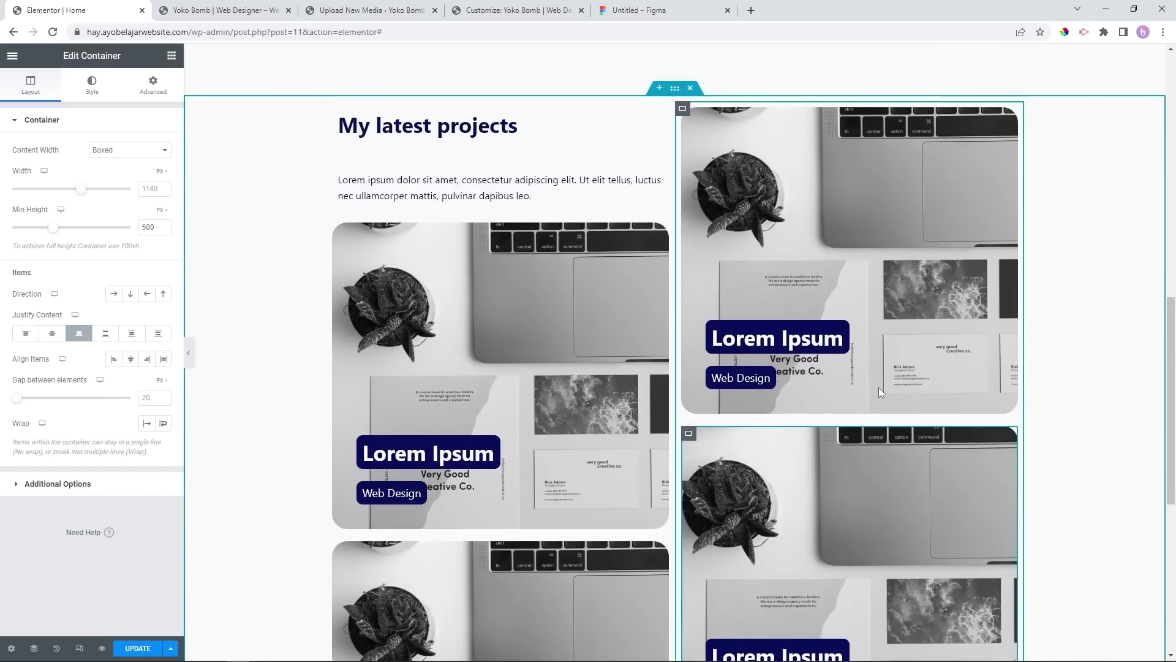
scroll(878, 386, up, 2)
scroll(878, 390, down, 2)
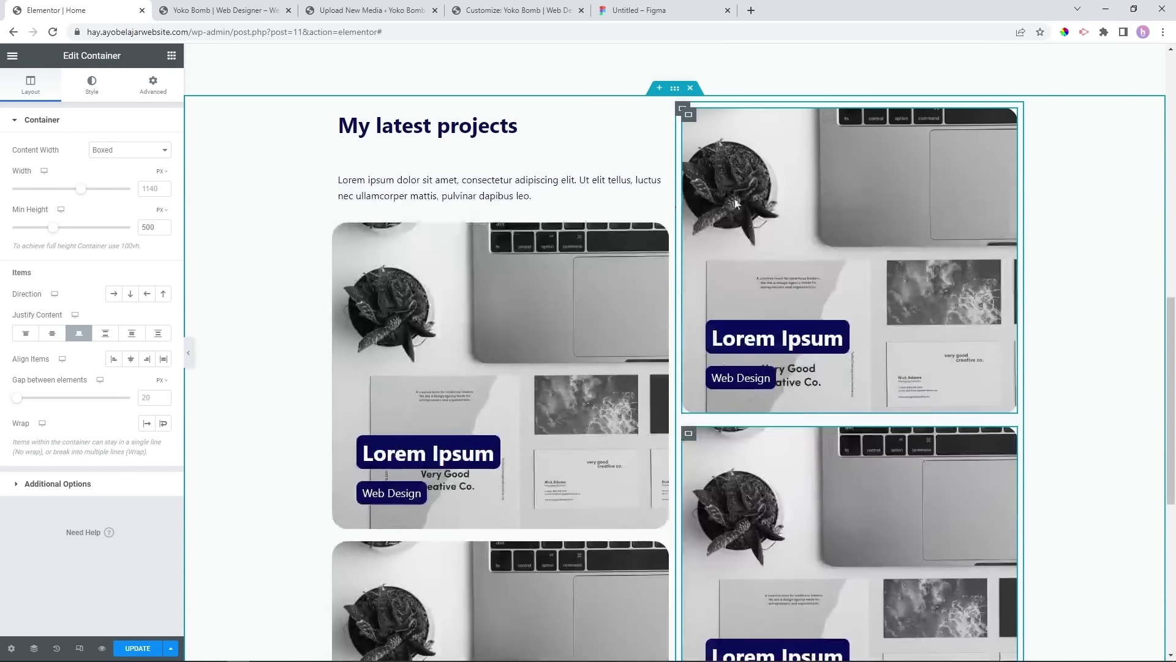
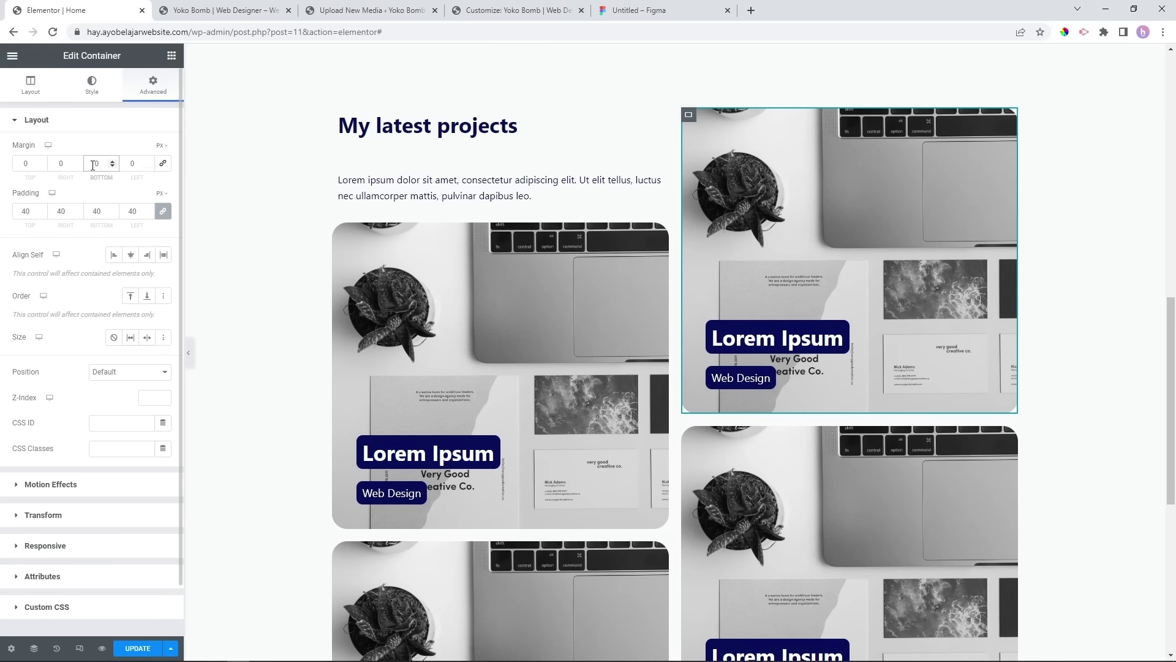
Set the right project card's bottom margin to 40 px.
double_click(94, 164)
text(50)
key(BackSpace)
key(BackSpace)
text(40)
scroll(535, 362, down, 2)
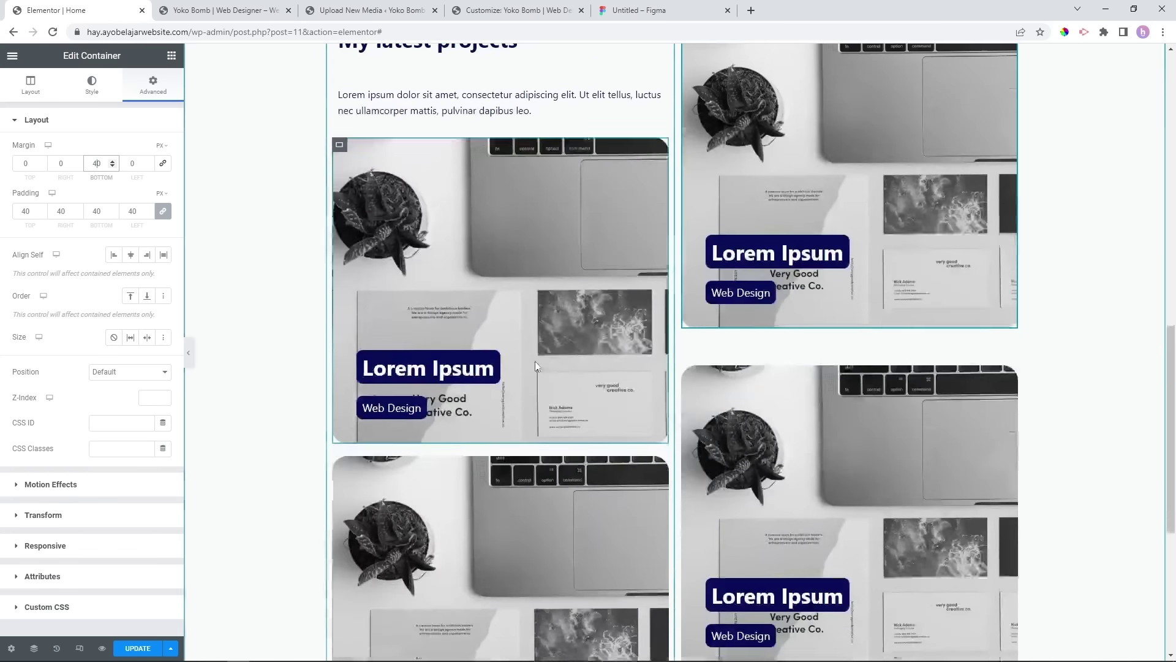
Give the left project card a 40 px bottom margin as well.
click(535, 343)
click(92, 85)
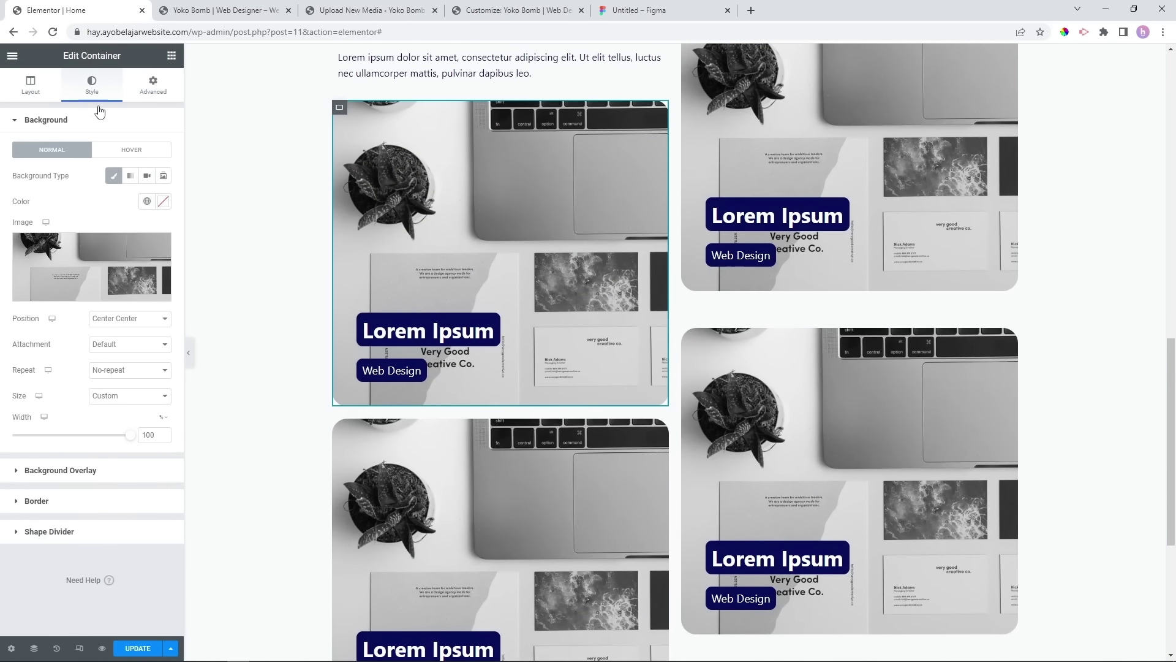
click(158, 89)
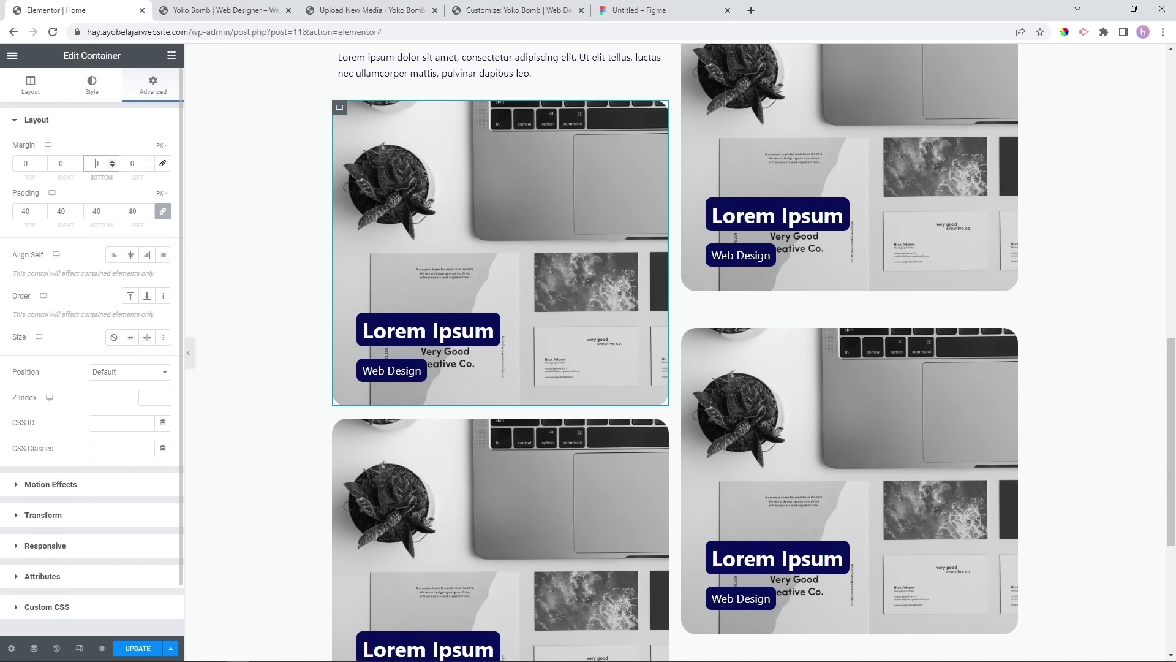
text(40)
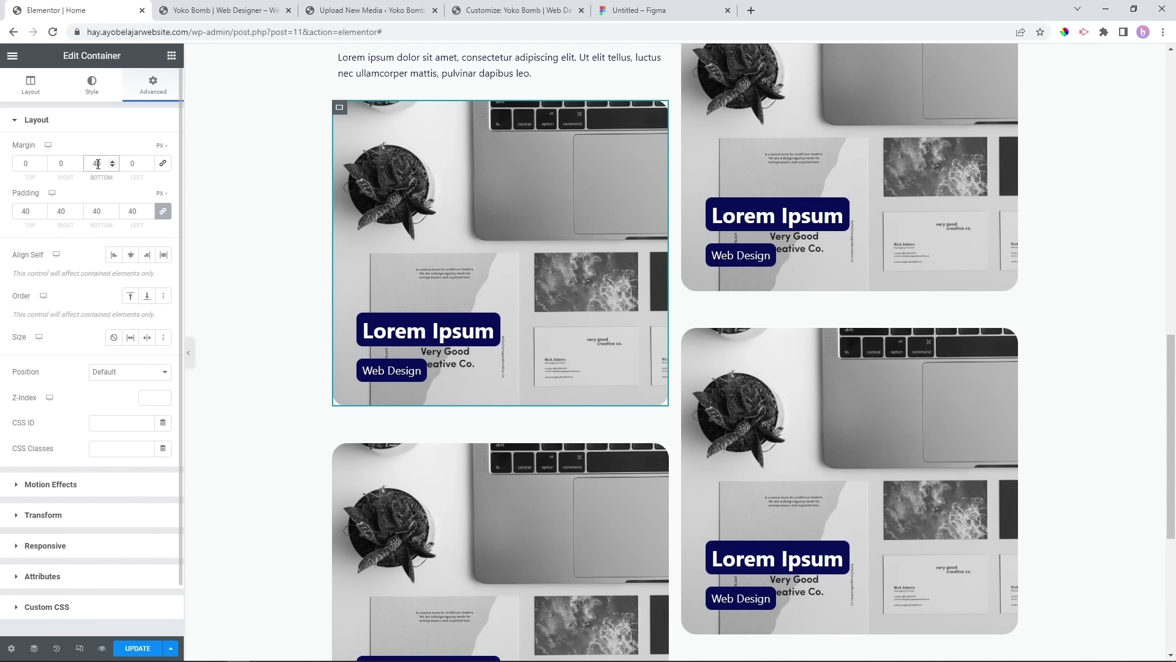
scroll(1110, 290, up, 3)
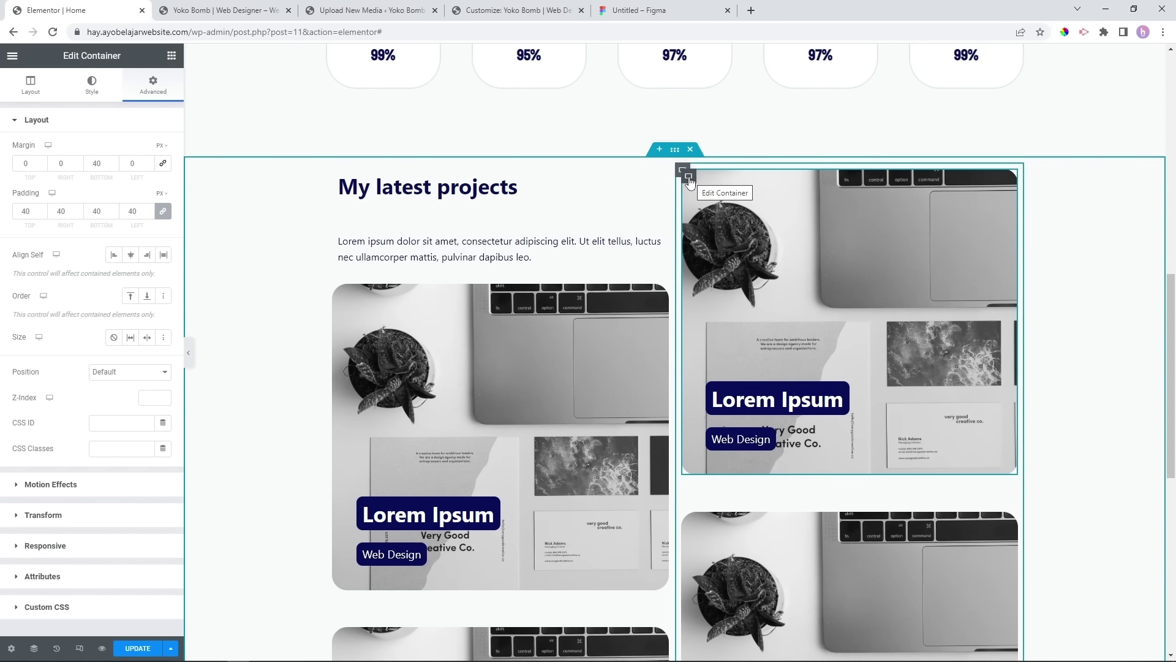
Set the yellow desk image as the first card's normal and hover background.
click(92, 86)
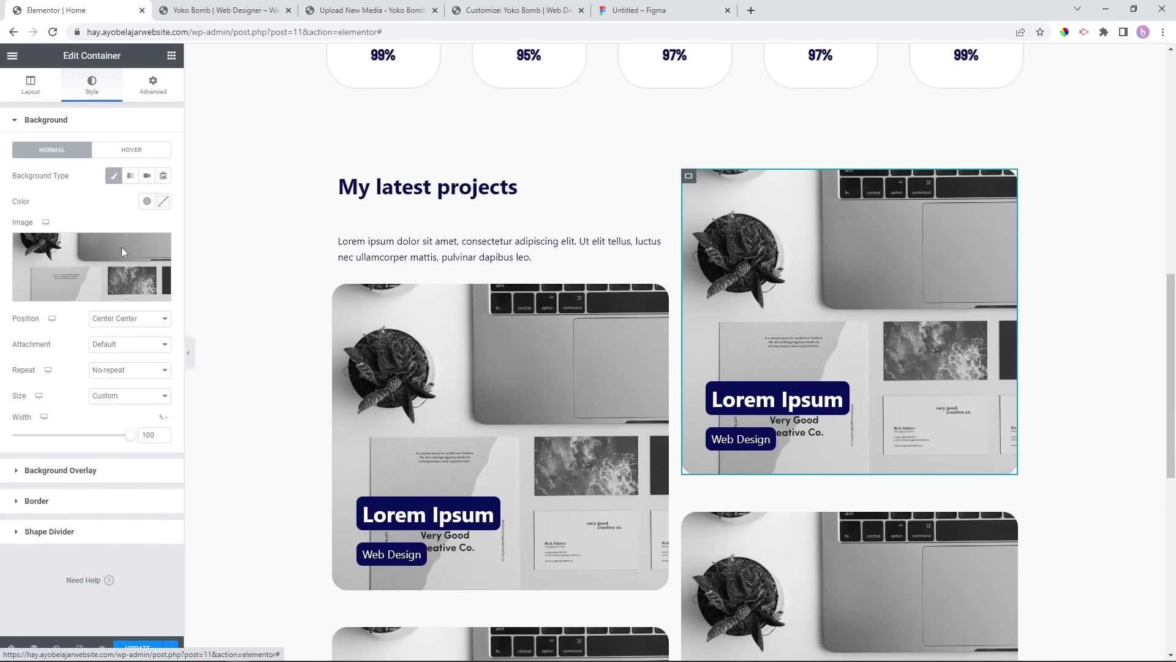
click(92, 268)
click(456, 293)
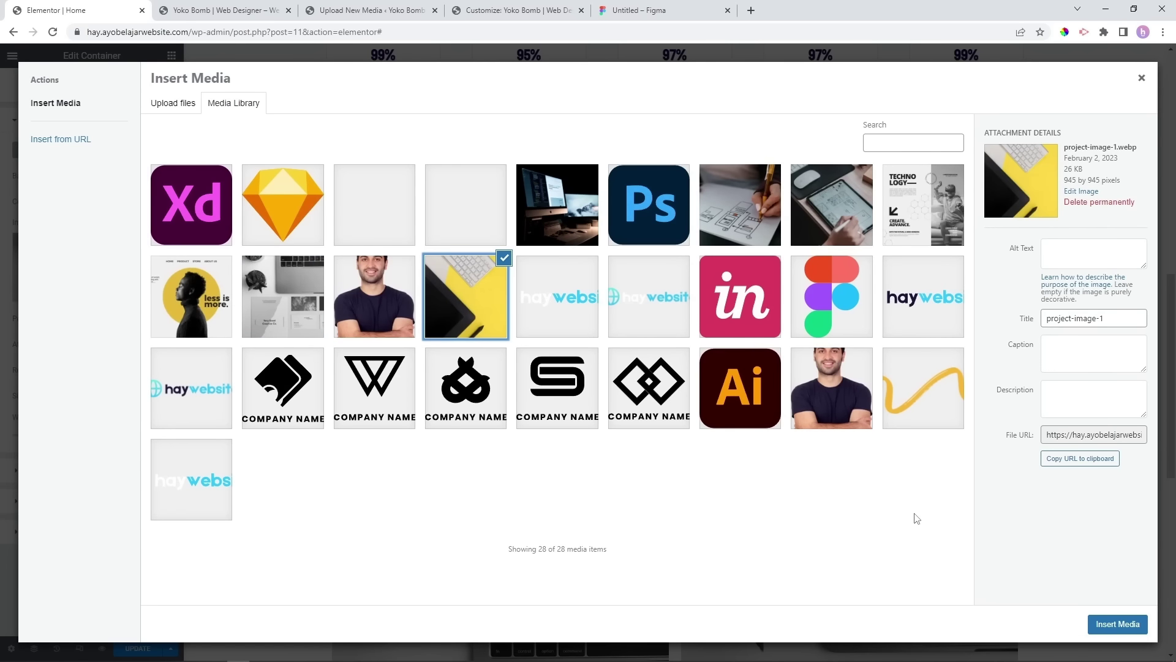
click(1117, 623)
click(132, 151)
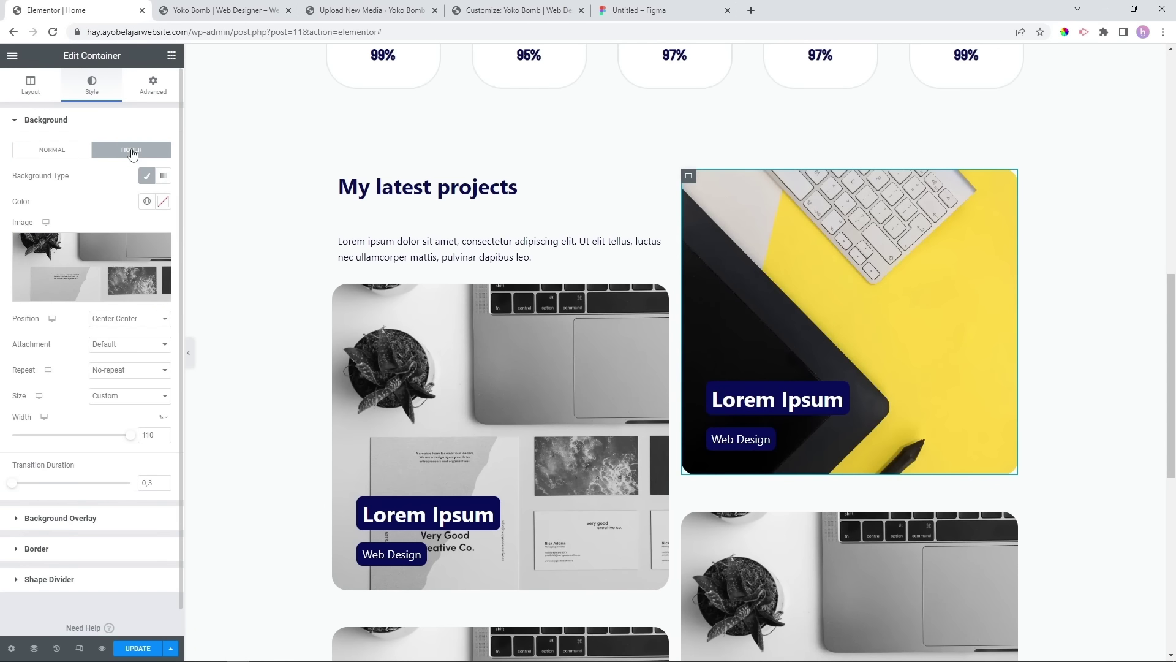
click(110, 266)
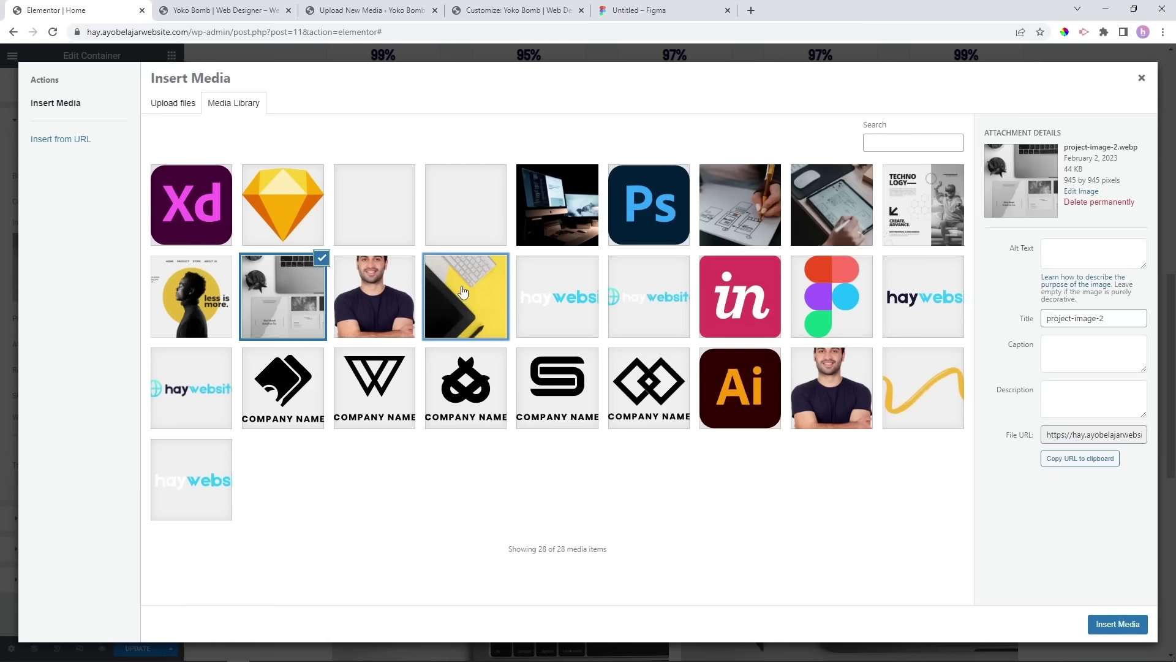
click(464, 294)
click(1117, 624)
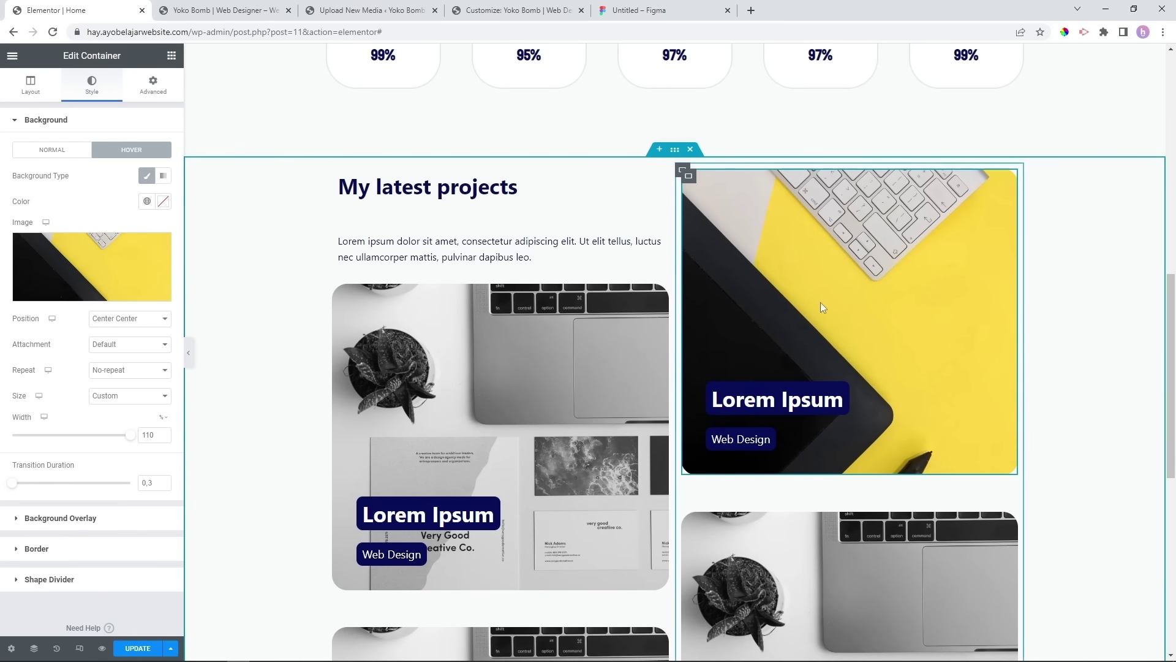
scroll(1063, 372, down, 1)
scroll(1063, 373, down, 5)
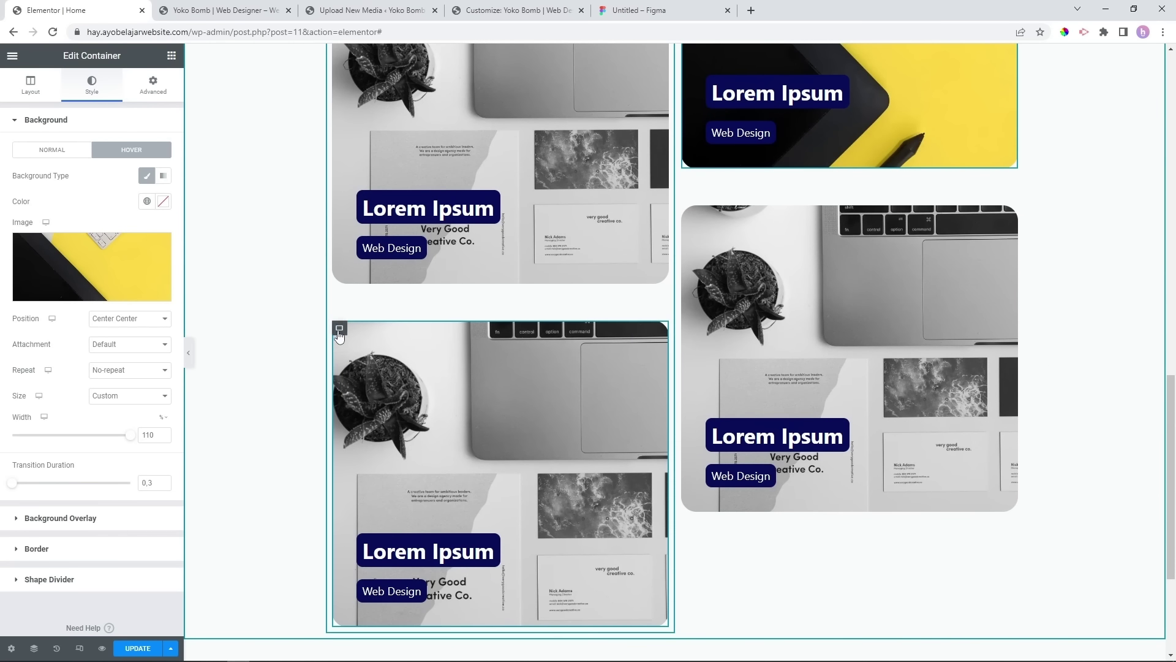
Give the bottom-left card the 'less is more' image as normal and hover background.
click(395, 408)
click(87, 86)
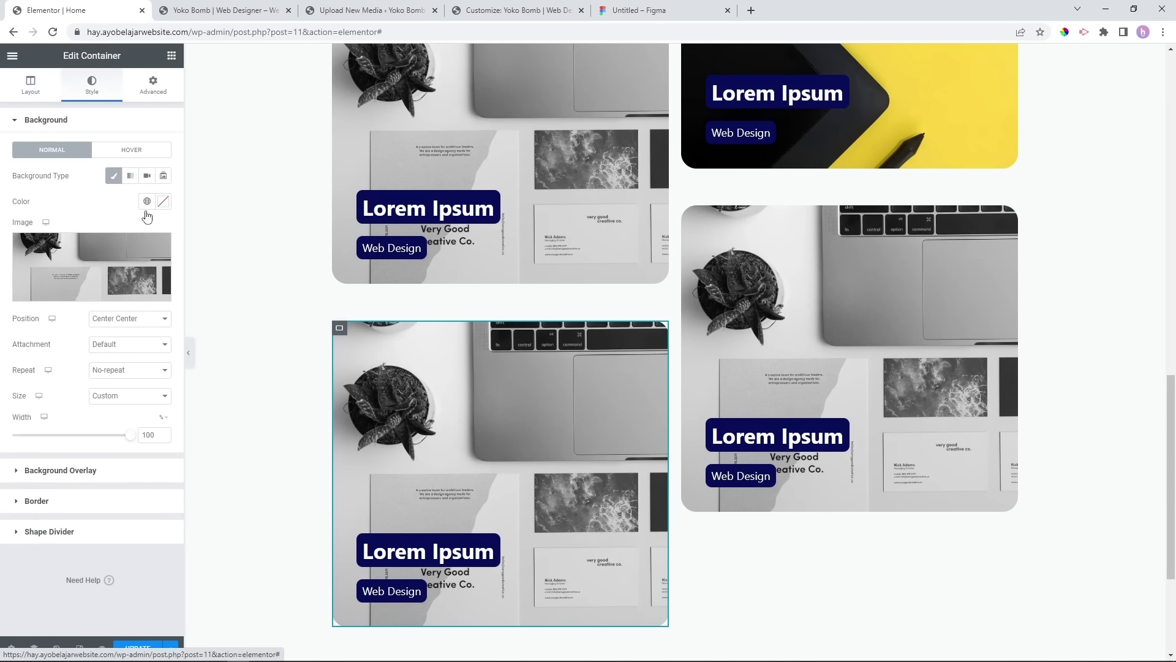
click(92, 264)
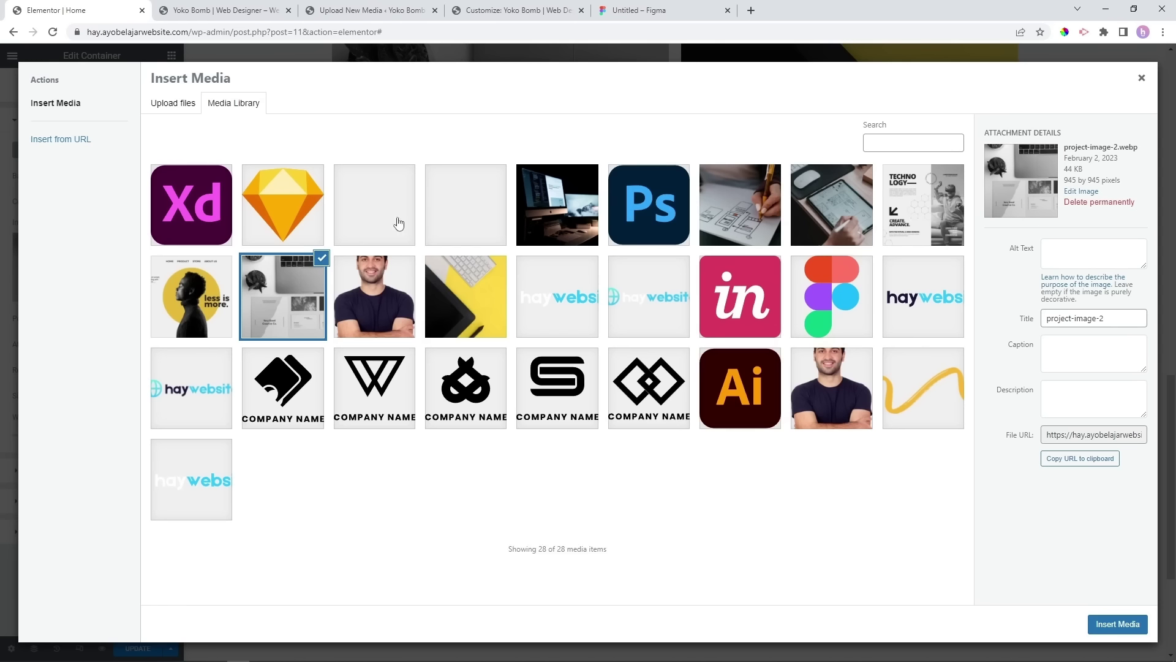
click(170, 304)
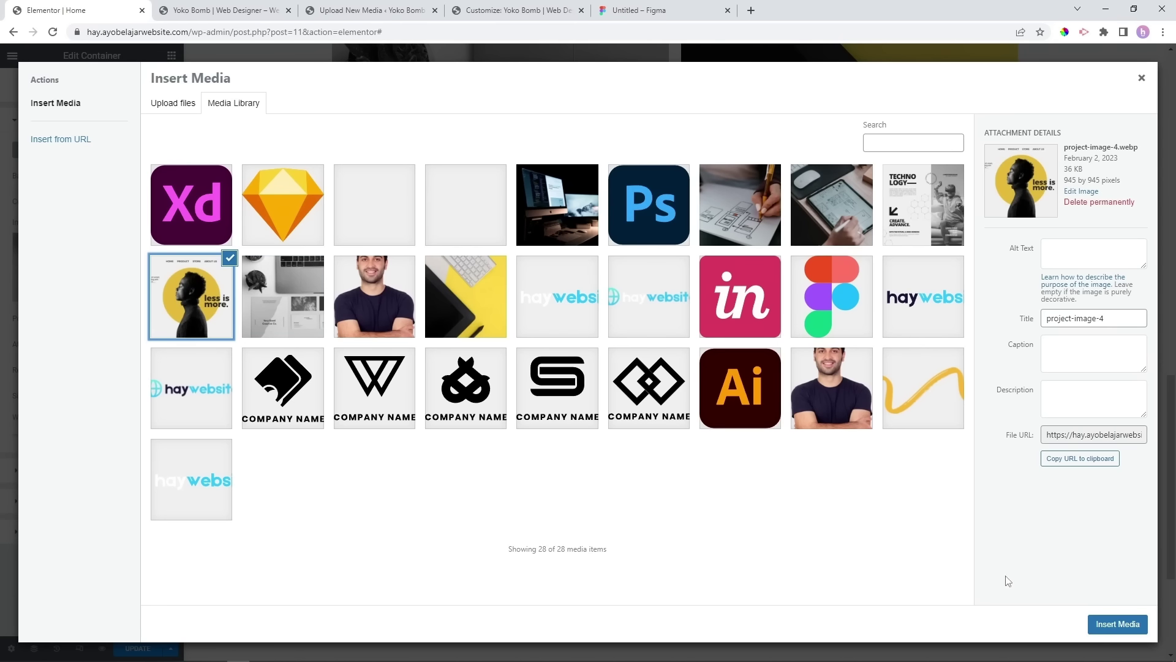
click(1116, 624)
click(131, 151)
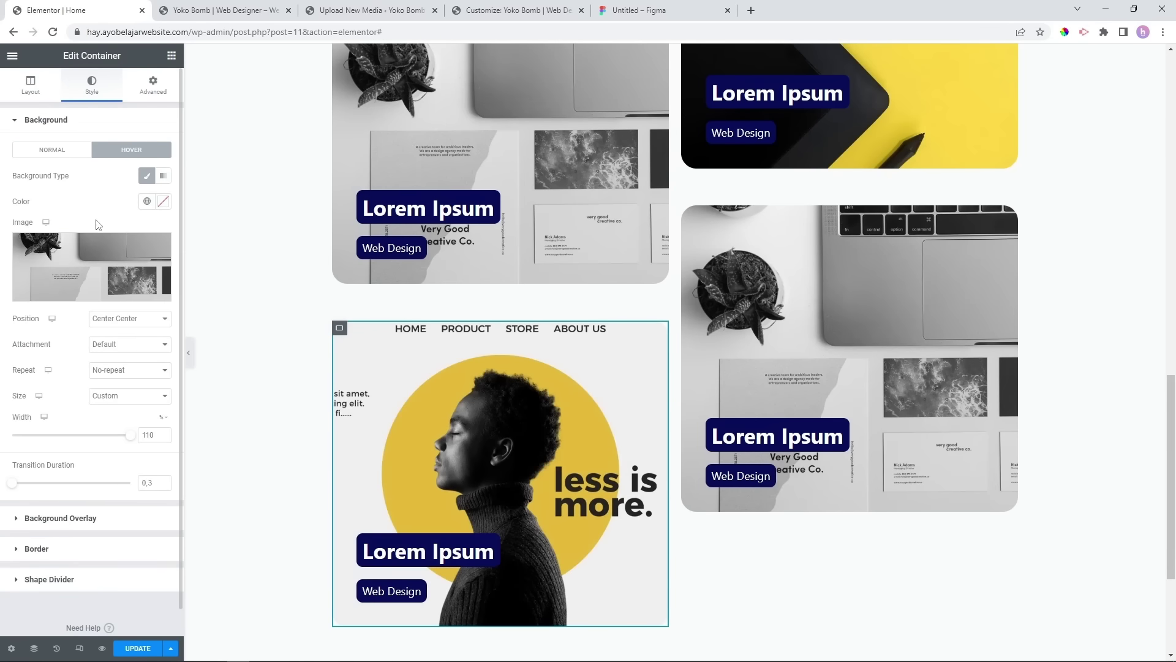
click(105, 251)
click(191, 292)
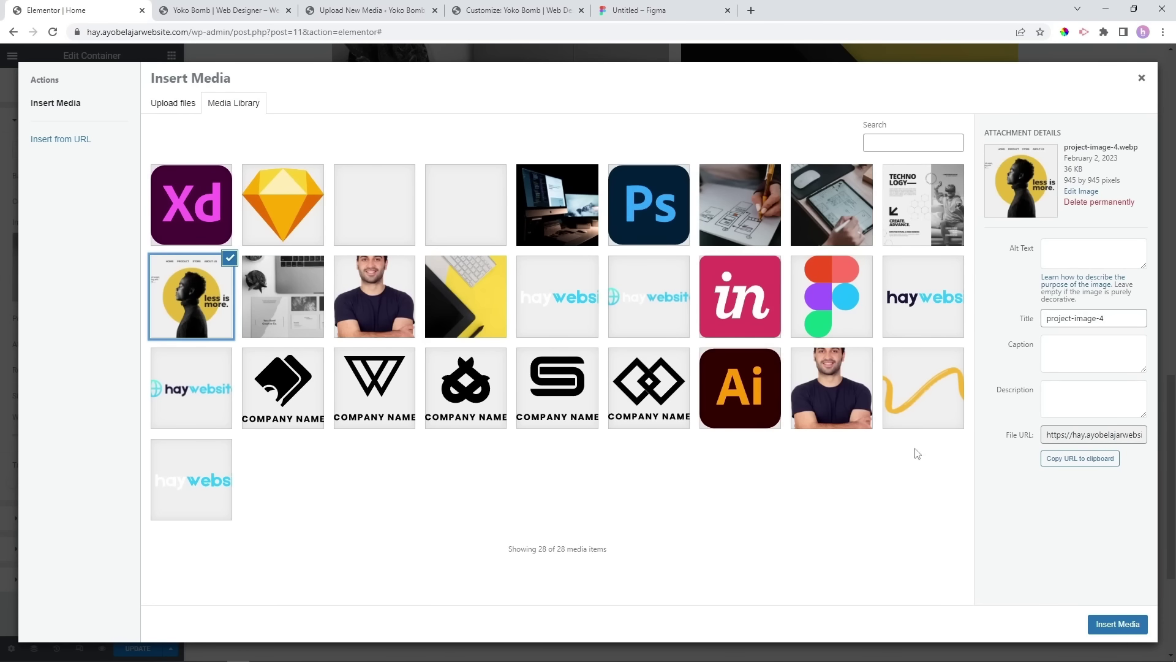
click(1125, 623)
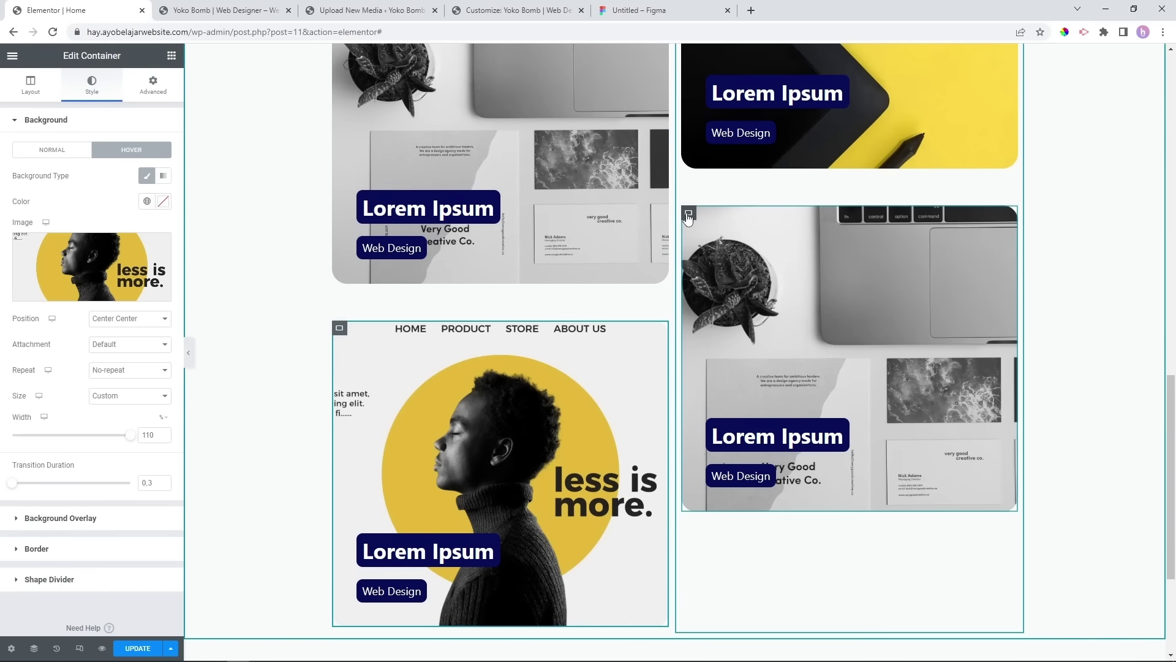
Set the technology poster as the lower-right card's normal and hover background.
click(688, 216)
click(92, 84)
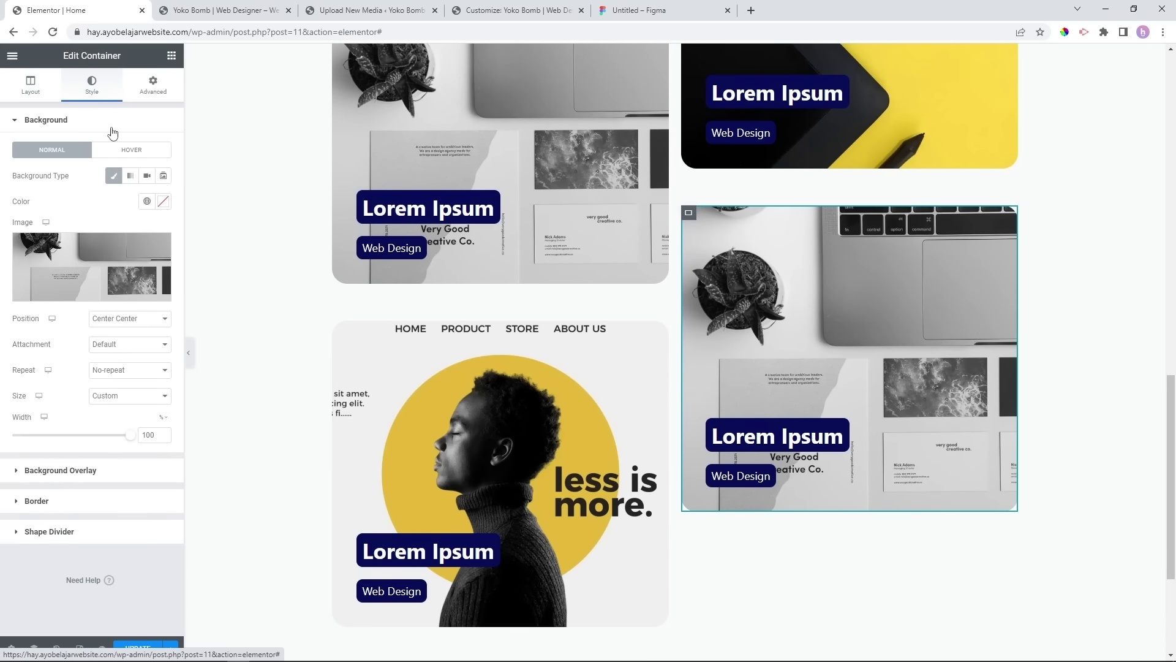
click(118, 256)
click(923, 204)
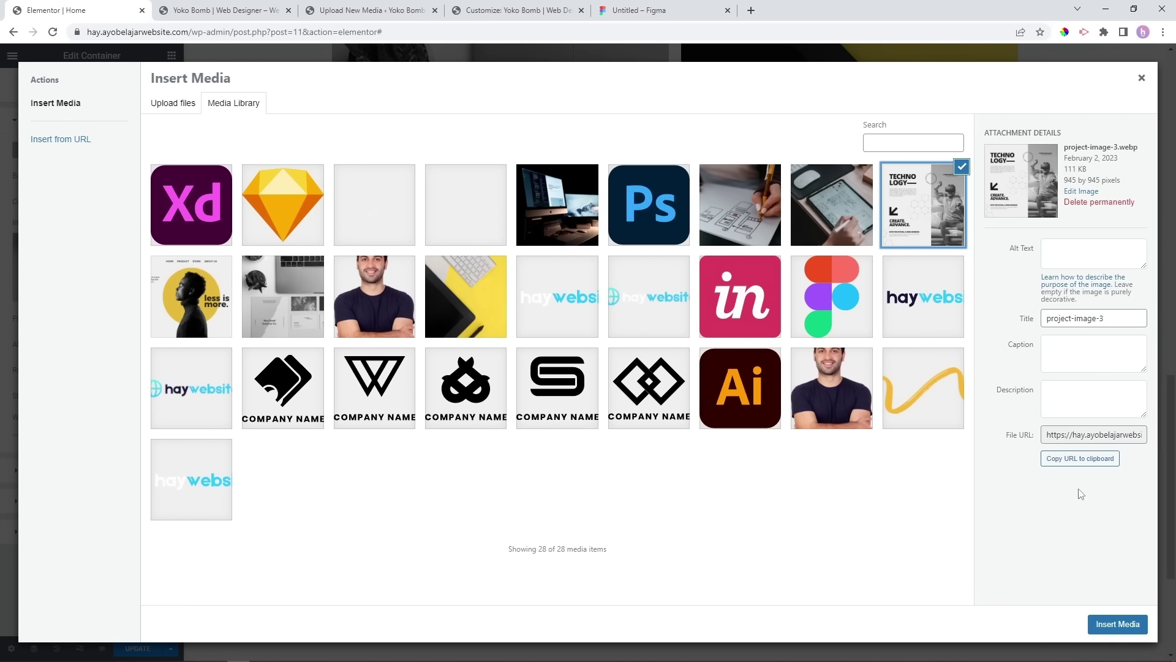
click(1118, 624)
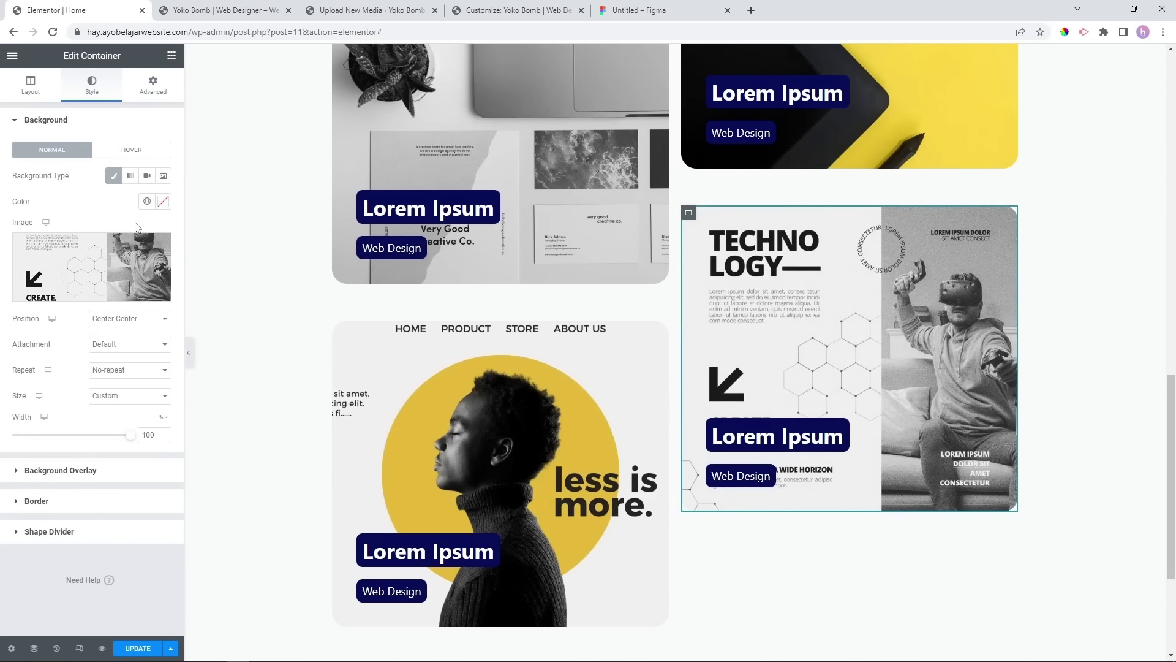
click(125, 245)
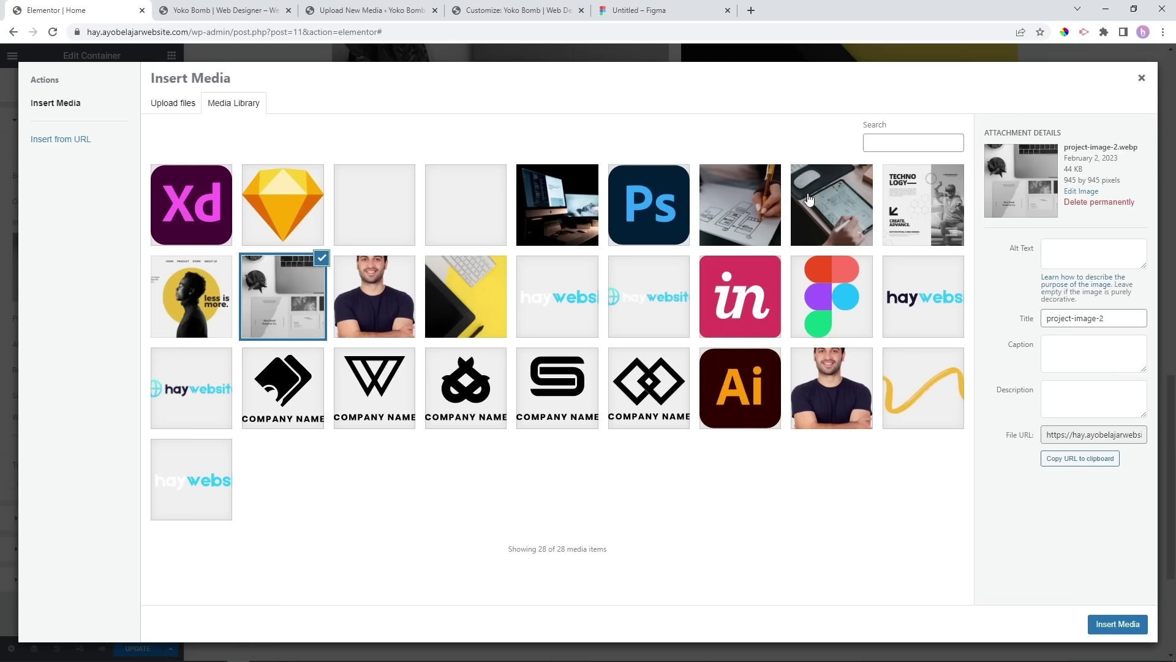
click(895, 206)
click(1106, 624)
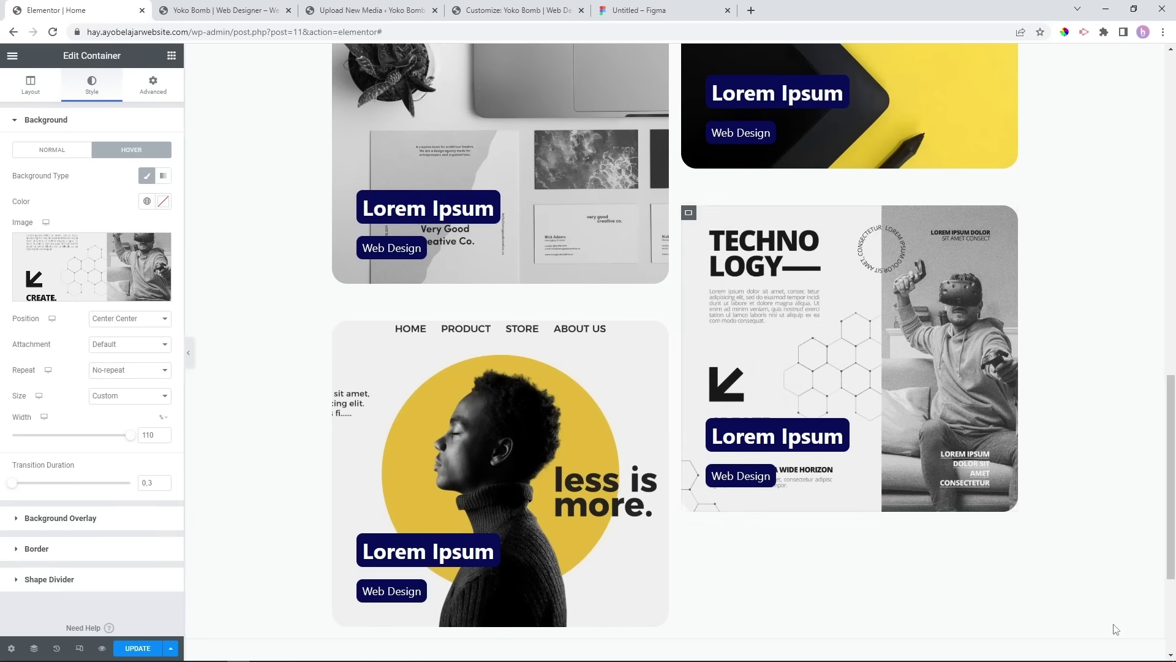
scroll(1063, 420, up, 5)
scroll(1063, 420, down, 5)
scroll(1050, 415, up, 2)
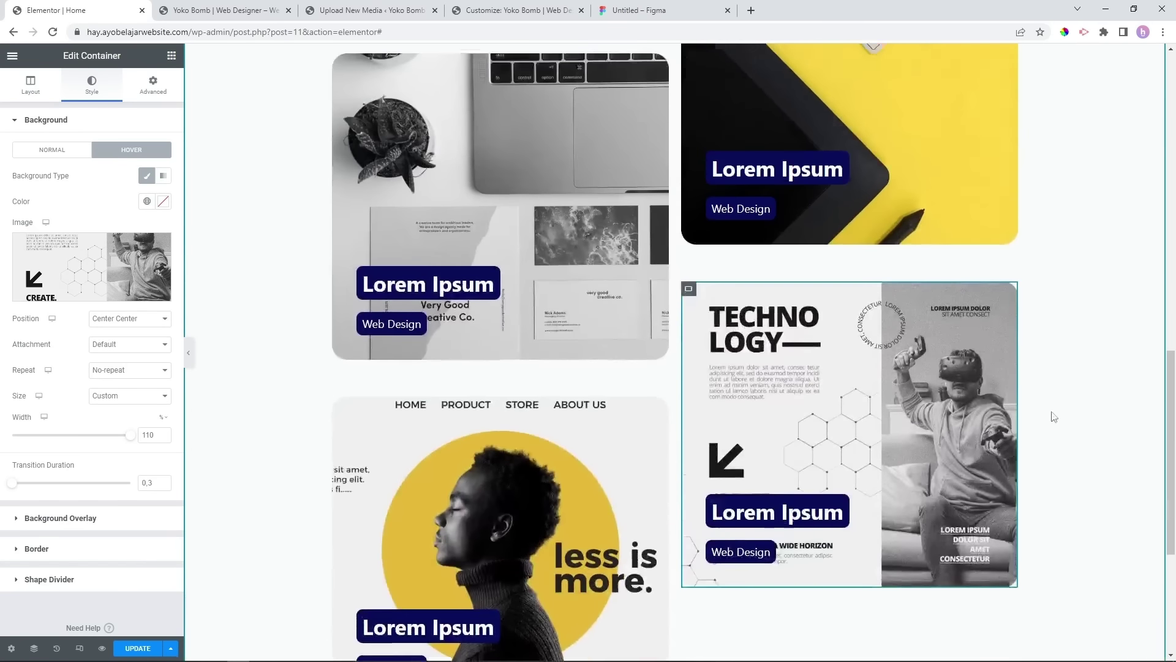
Preview the project grid with the editing panel hidden, then restore the panel.
click(189, 353)
scroll(1049, 402, up, 10)
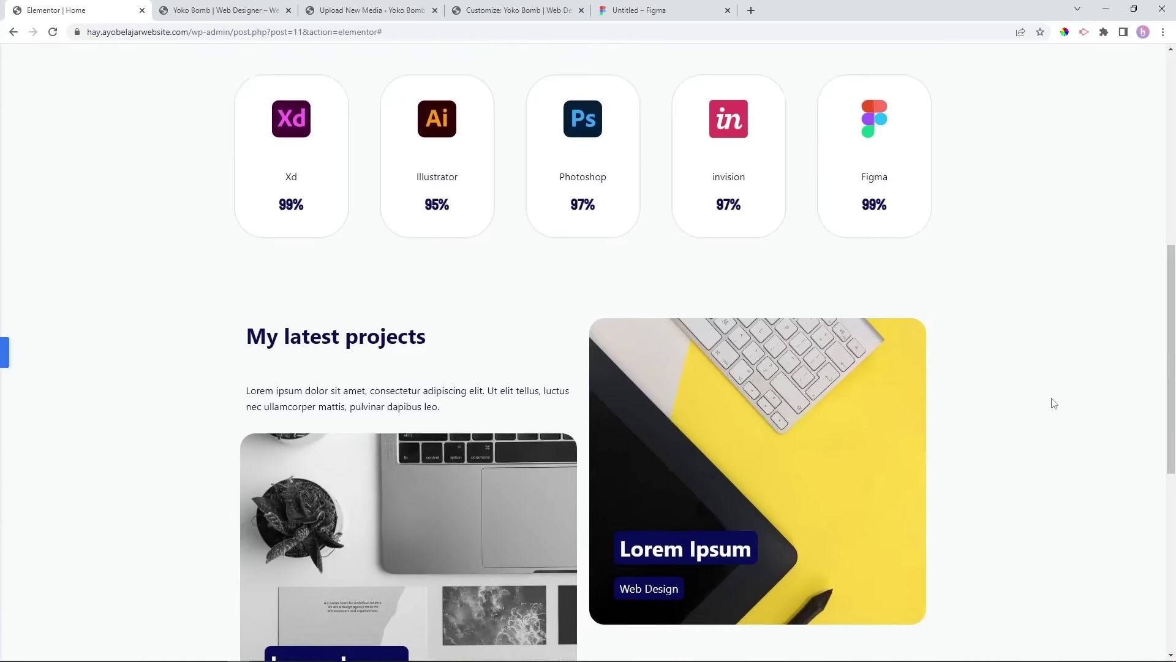
scroll(1052, 402, down, 8)
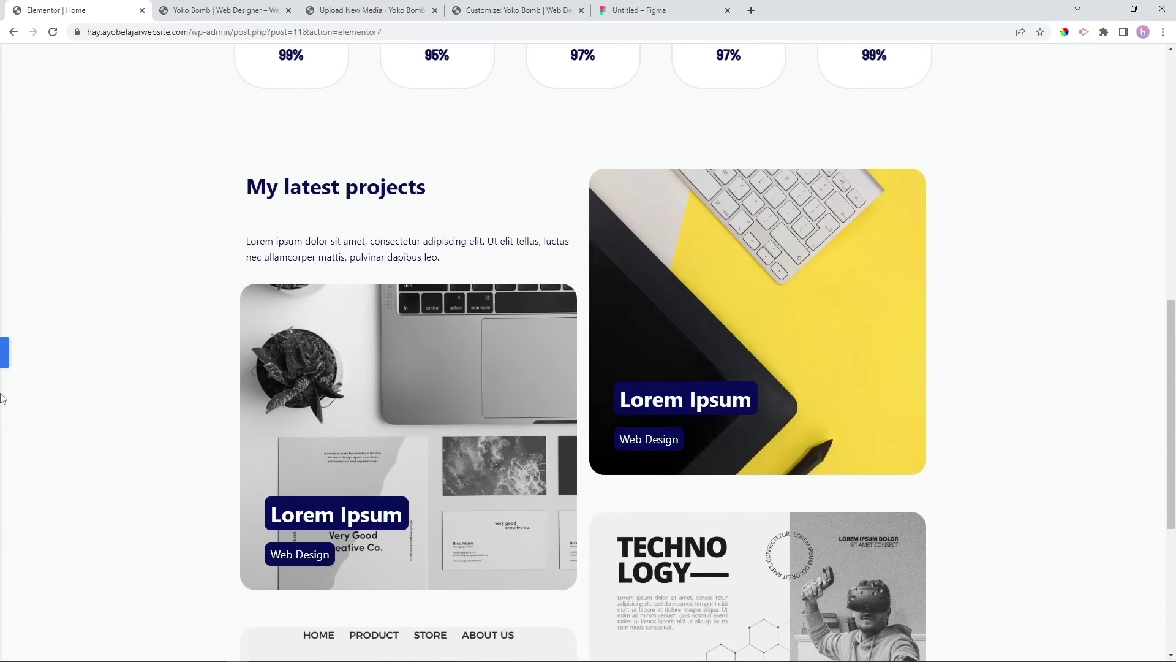
click(5, 352)
scroll(425, 314, up, 2)
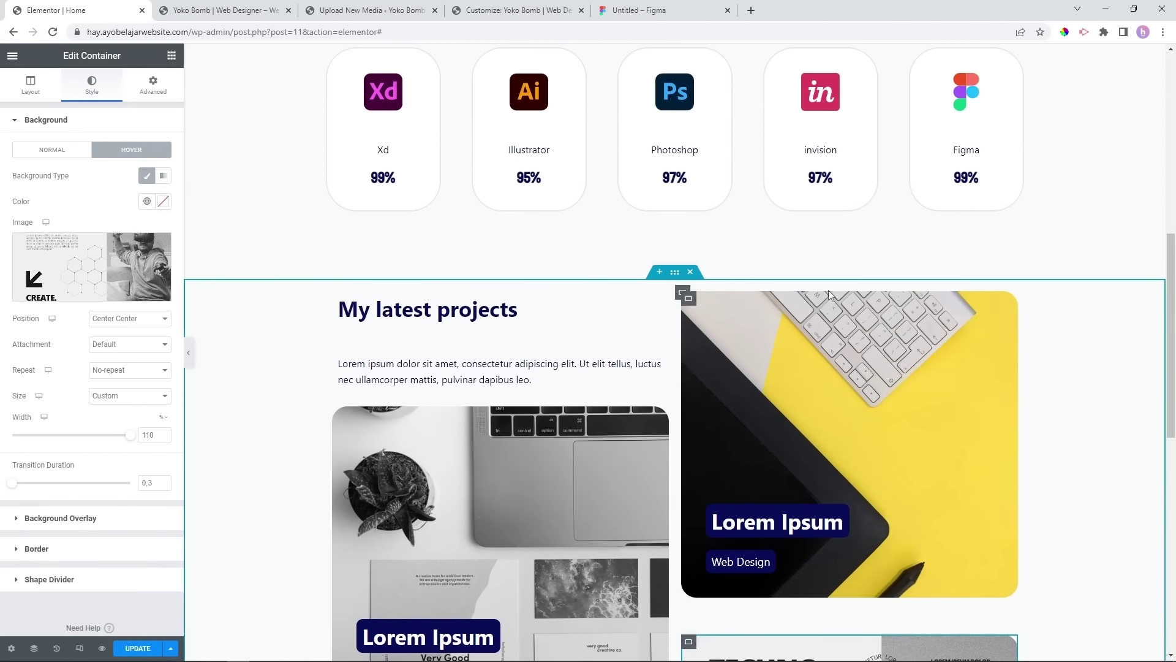
Set the 'My latest projects' heading font size to 45 px.
click(425, 314)
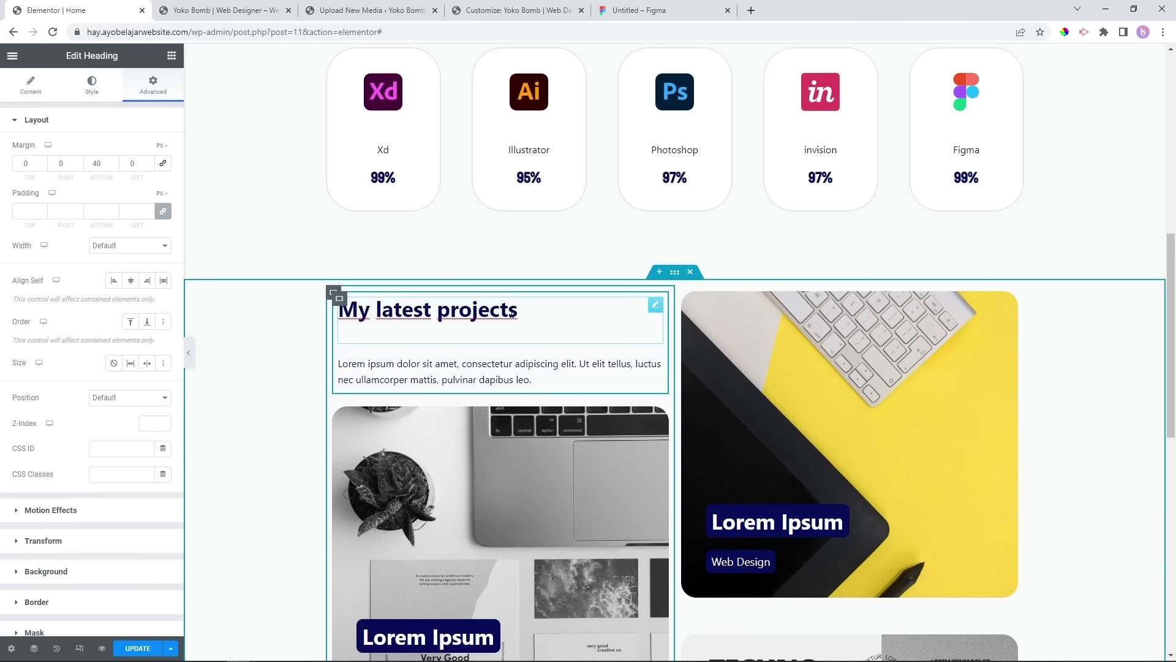
click(93, 89)
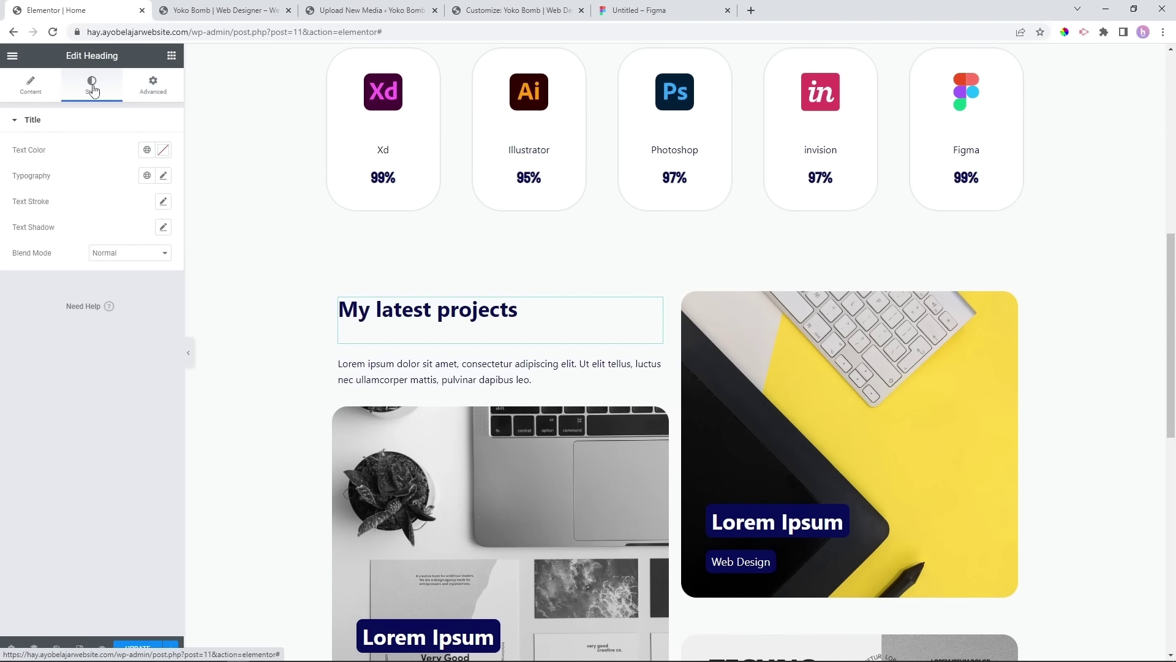
click(163, 176)
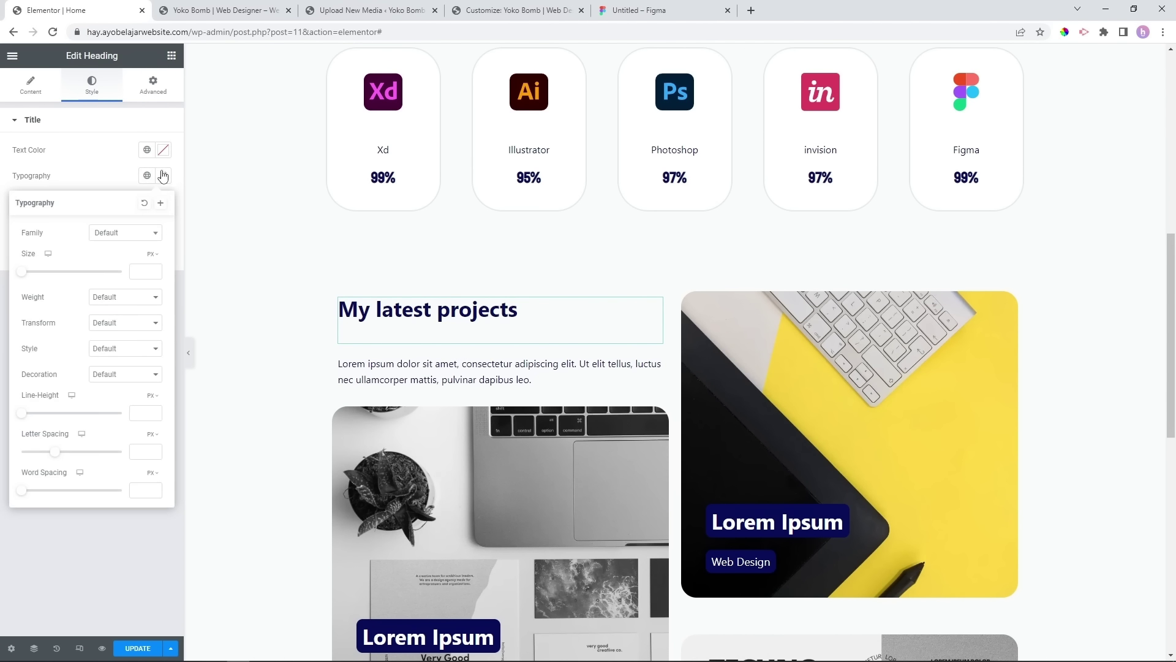
click(140, 272)
text(2)
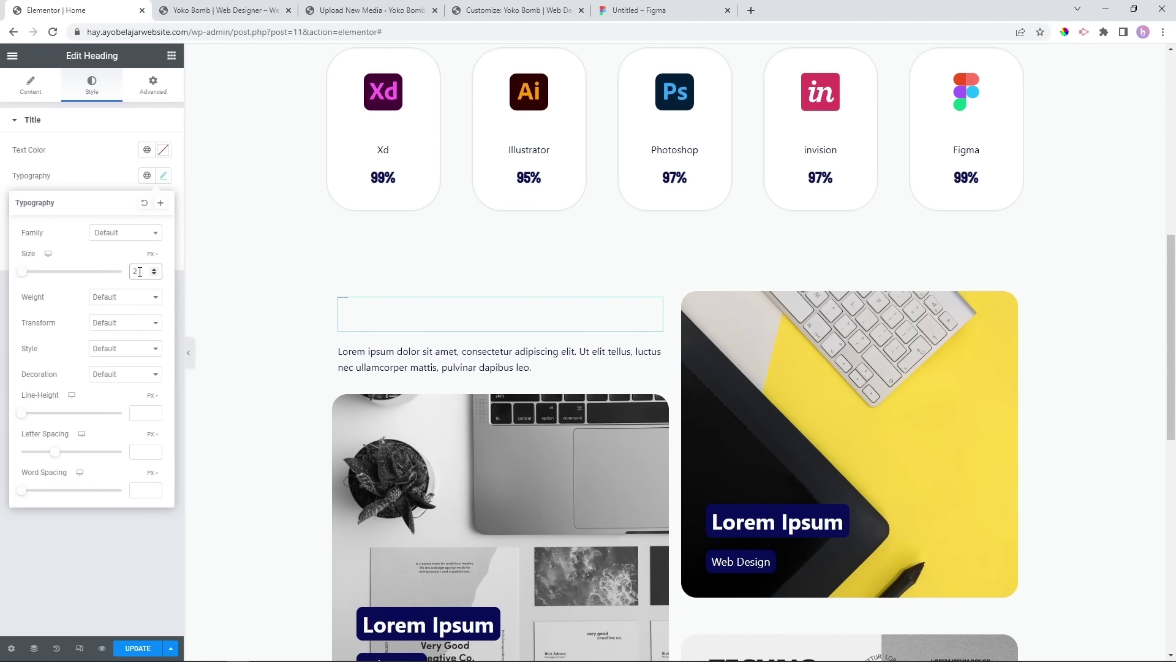
text(5)
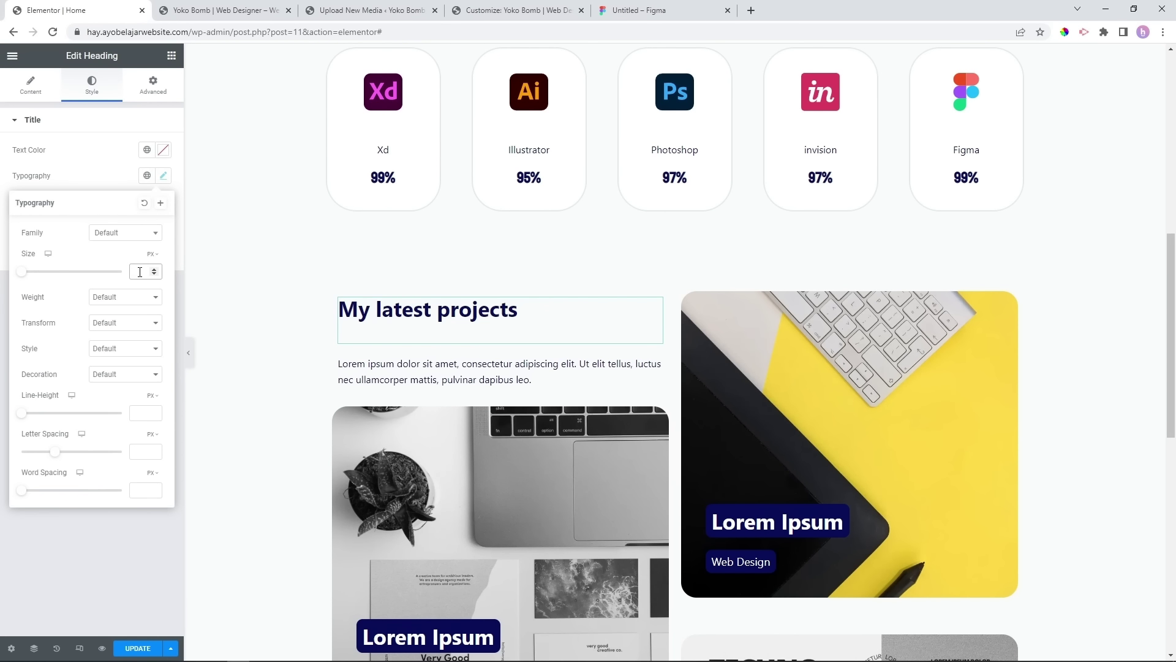
key(BackSpace)
key(BackSpace)
text(36)
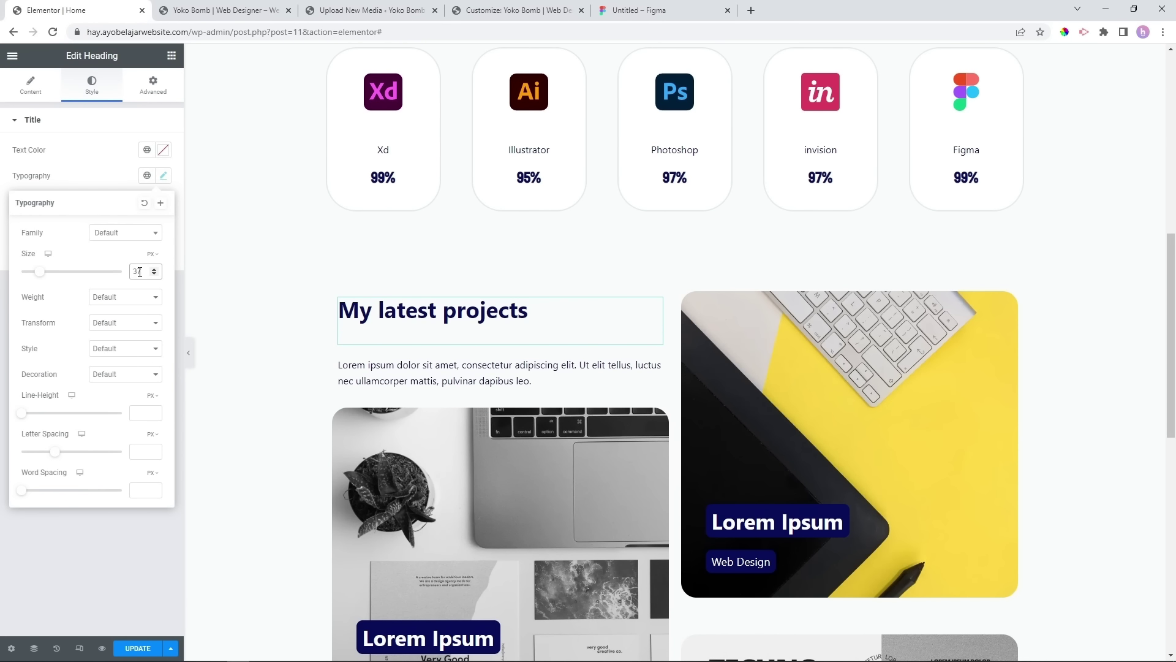
key(BackSpace)
text(5)
key(BackSpace)
key(BackSpace)
text(40)
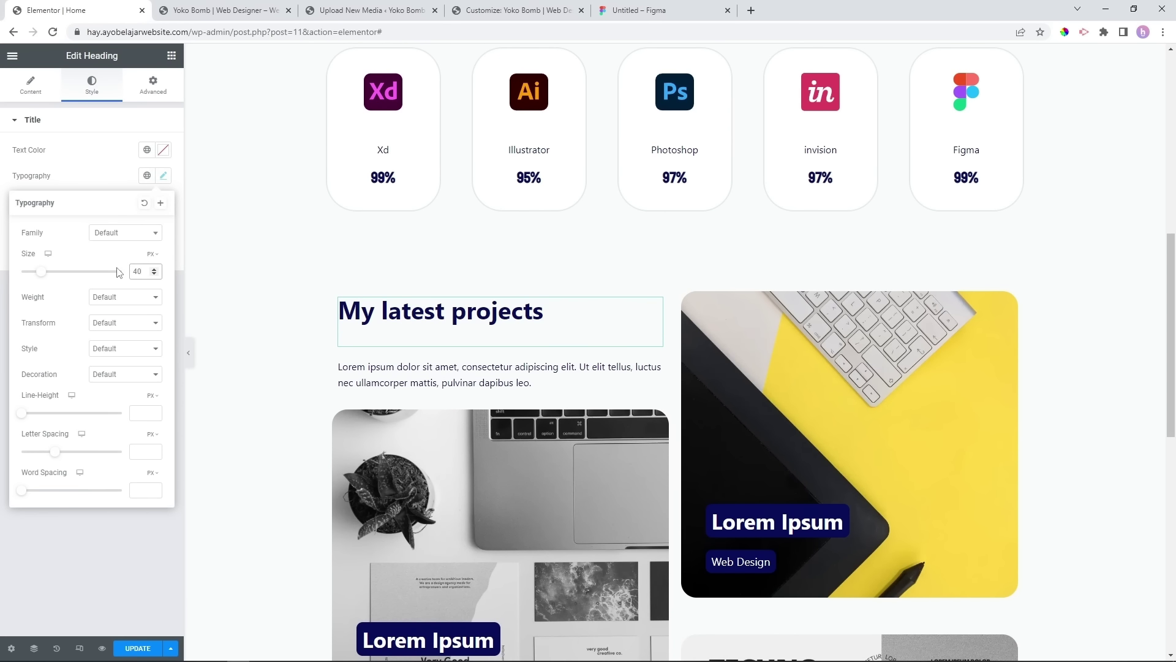
Change the heading font family to Inter with 700 (Bold) weight.
click(125, 233)
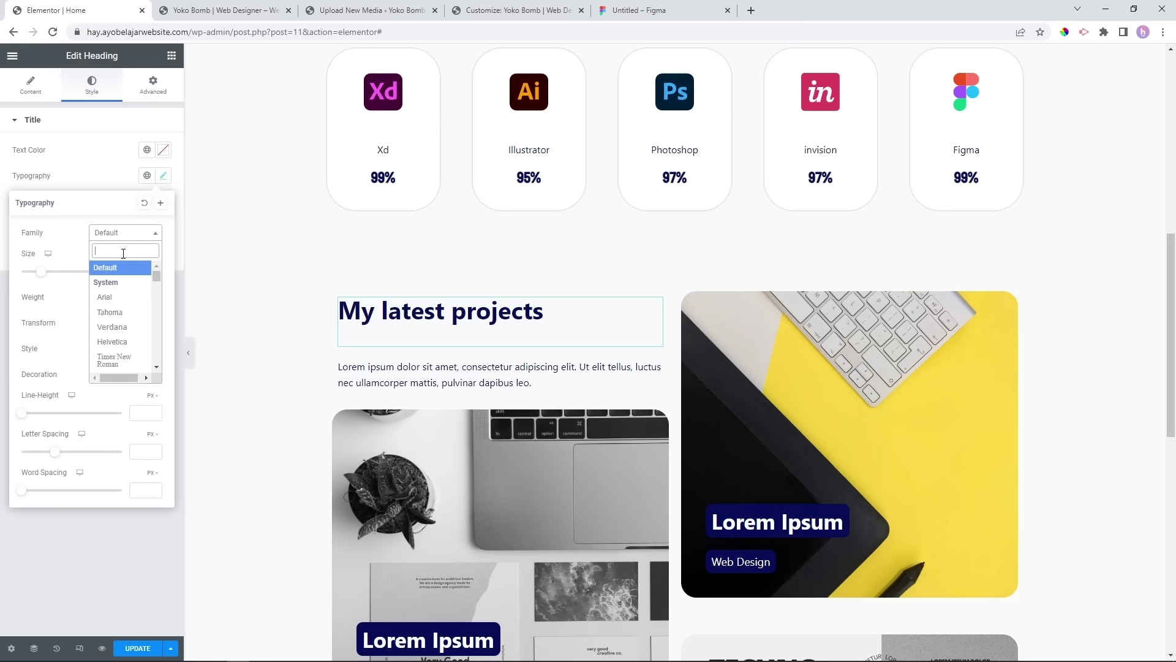
text(int)
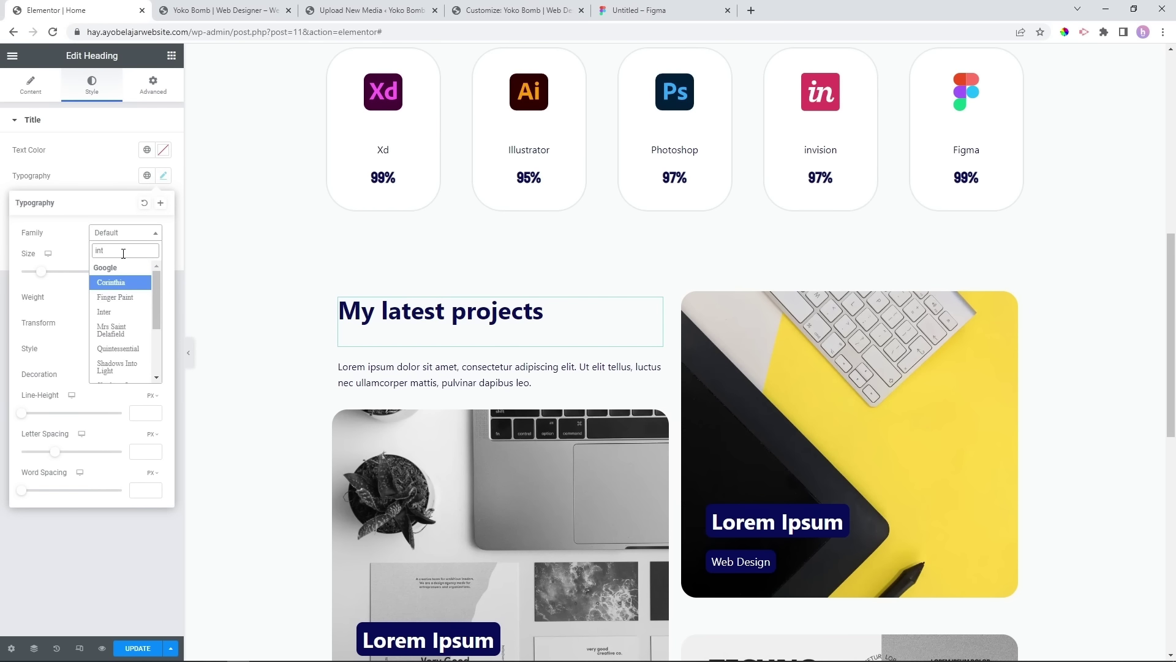
text(e)
click(124, 288)
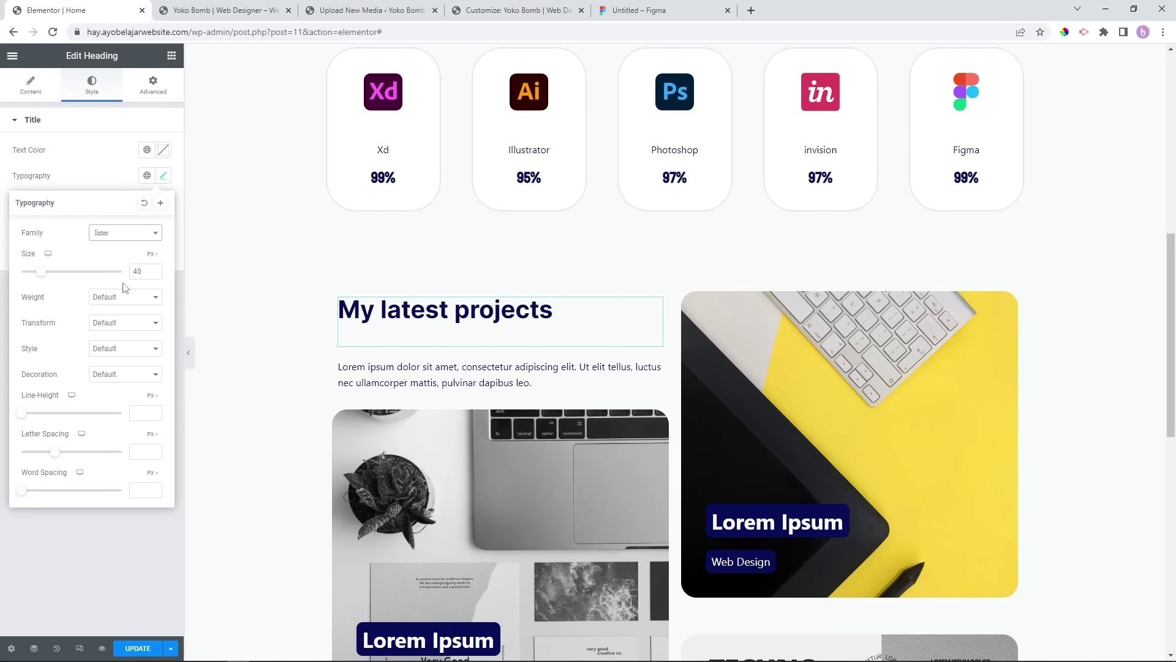
click(126, 300)
click(126, 366)
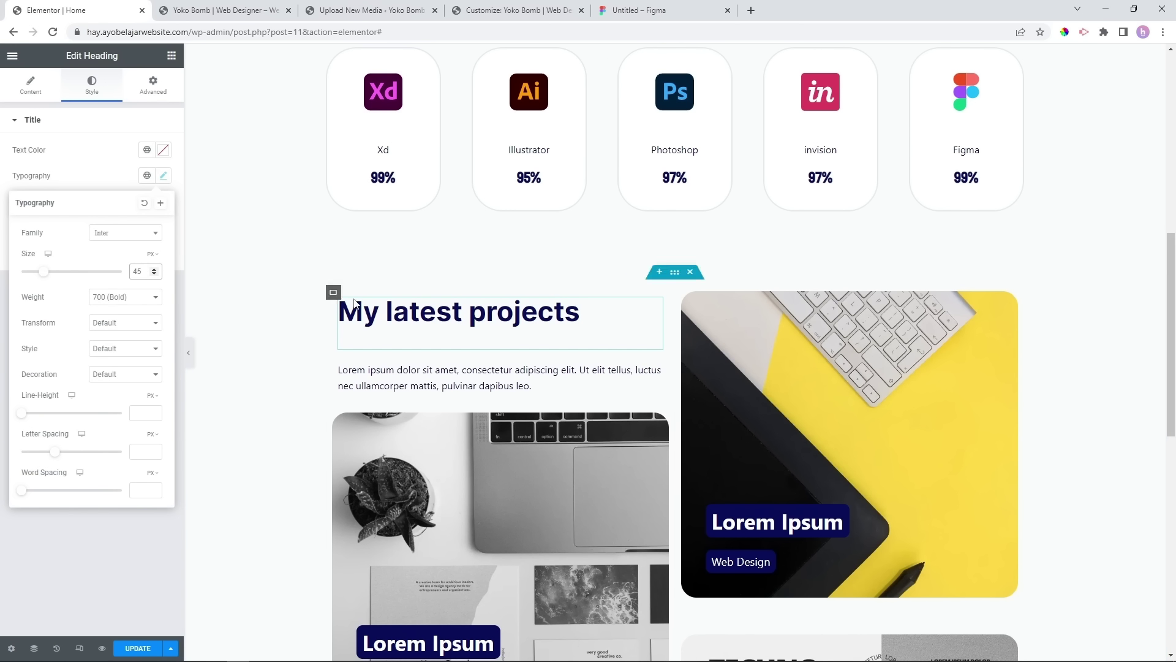
click(113, 542)
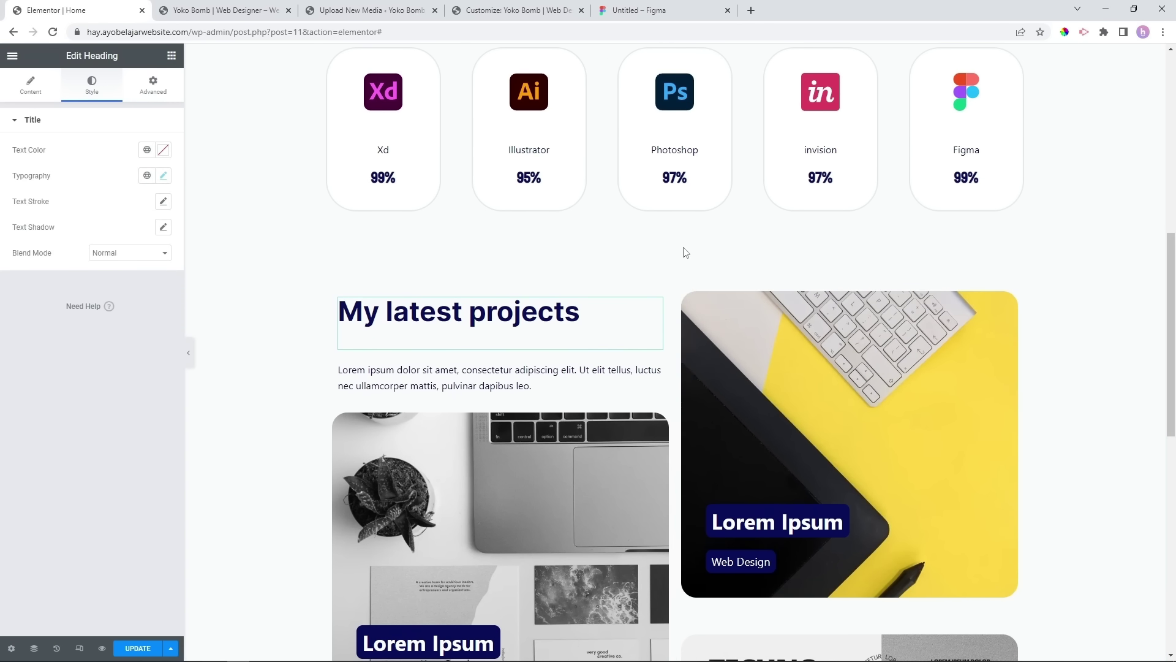
scroll(693, 236, up, 4)
scroll(691, 234, down, 3)
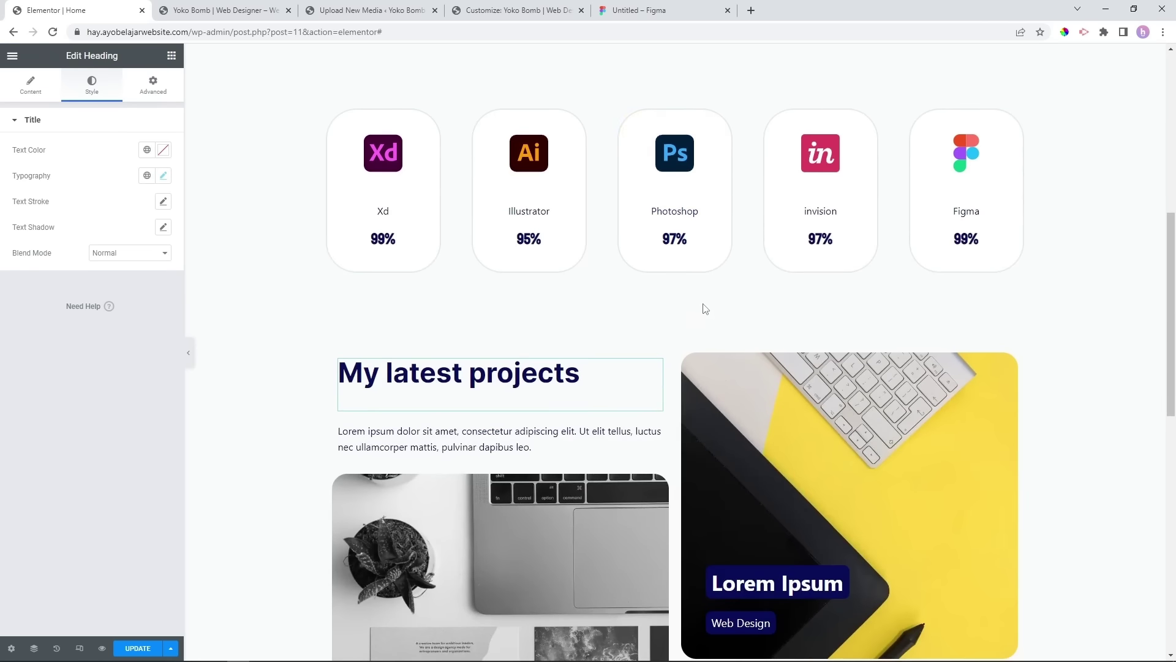
scroll(701, 307, up, 3)
scroll(682, 309, down, 2)
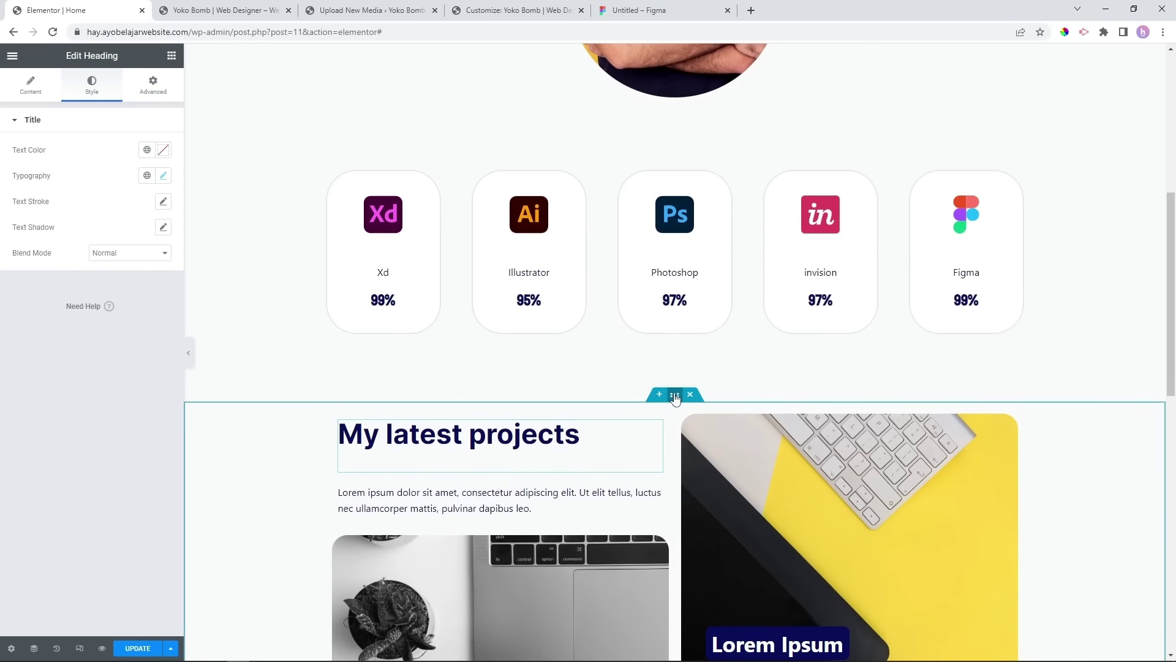
click(674, 395)
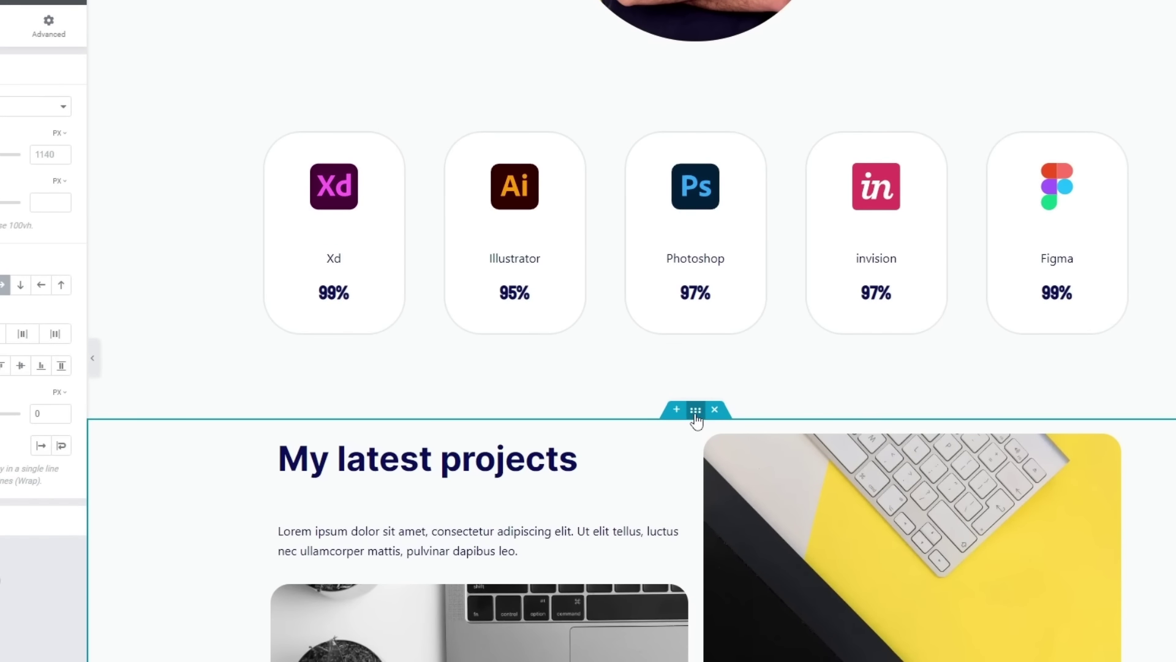
Set the 'My latest projects' container's top margin to 150 px.
scroll(701, 411, down, 1)
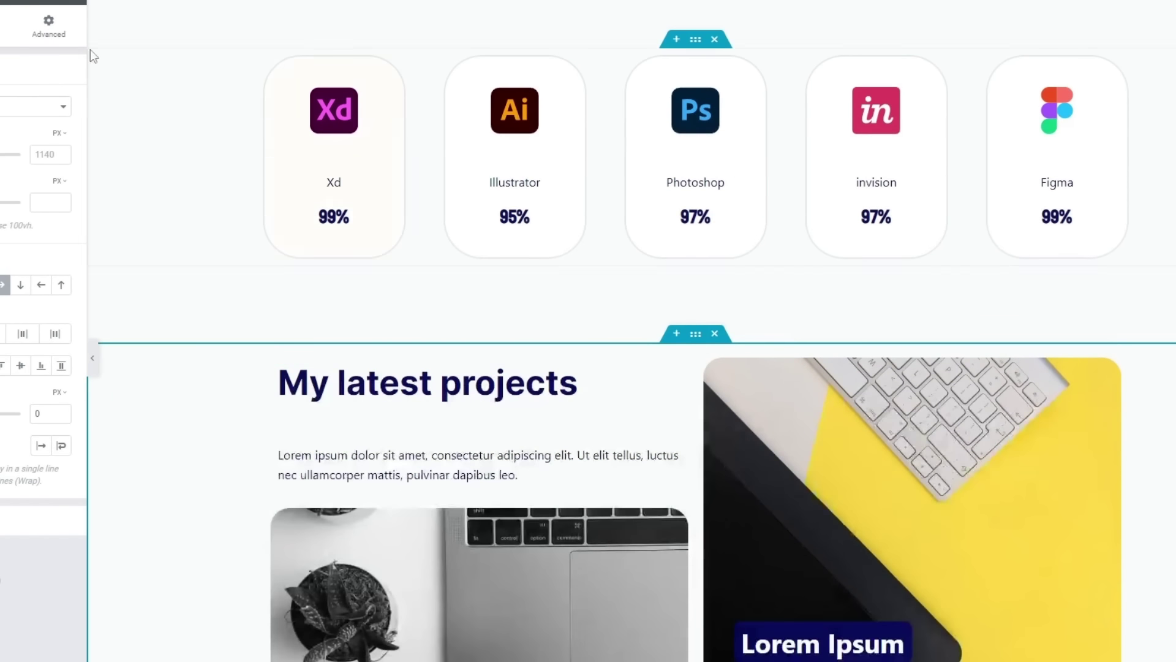
click(49, 28)
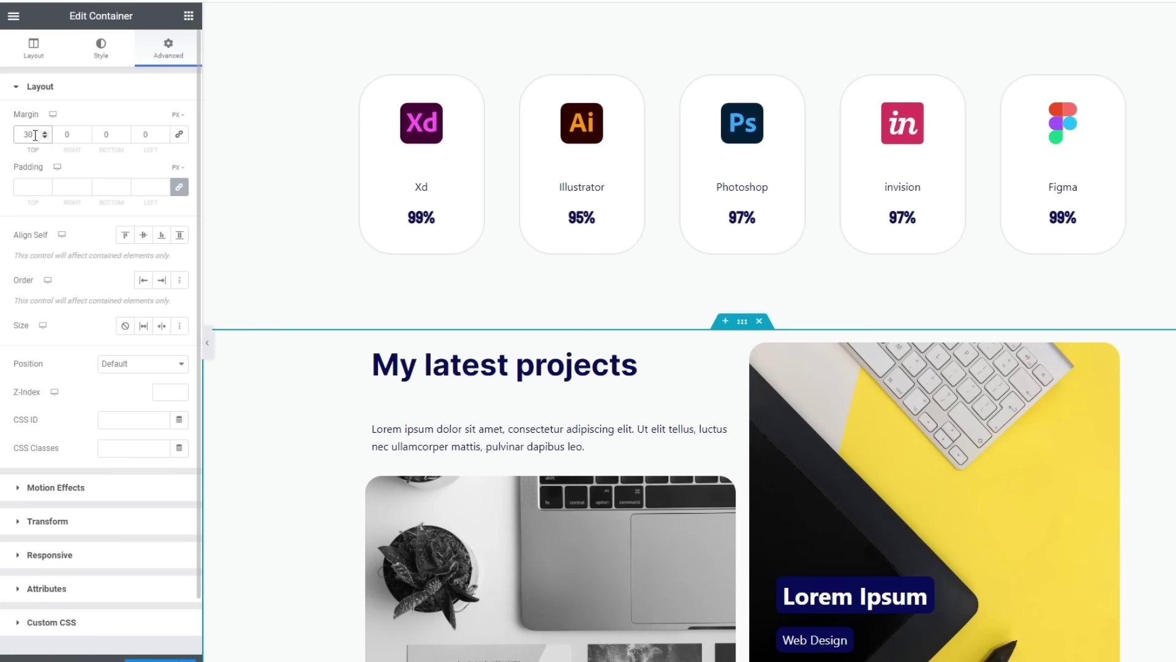
text(0)
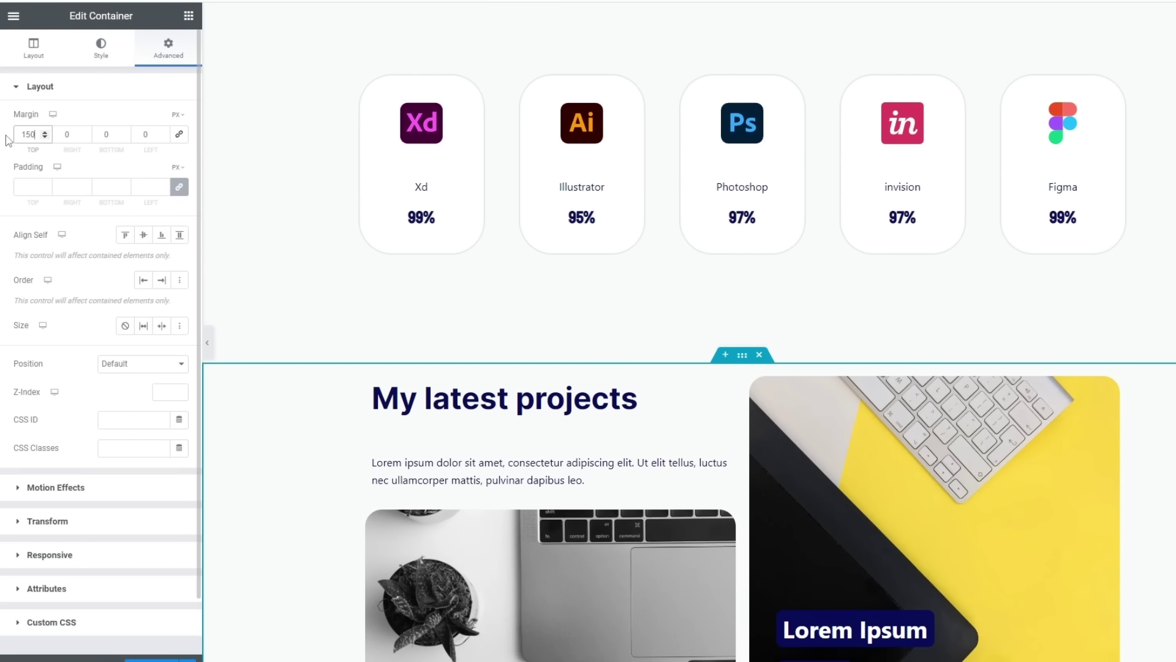
scroll(898, 357, down, 3)
scroll(796, 343, up, 6)
scroll(352, 282, down, 5)
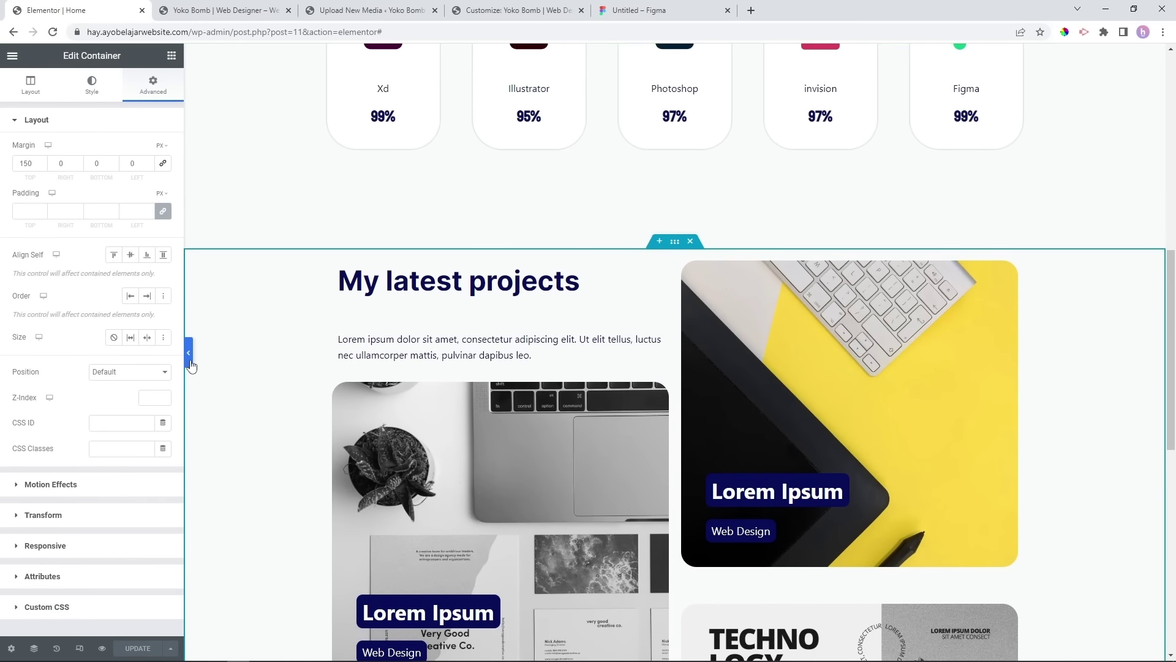
click(230, 285)
scroll(1014, 436, down, 5)
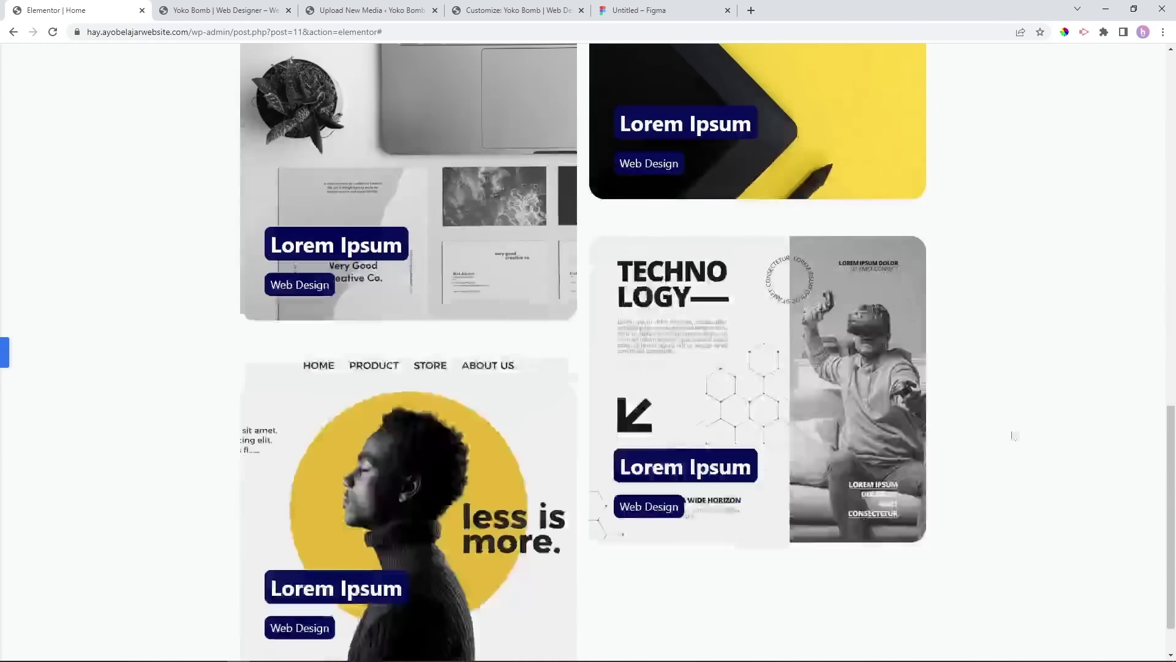
scroll(1017, 437, down, 1)
scroll(1023, 439, up, 10)
scroll(1026, 447, down, 8)
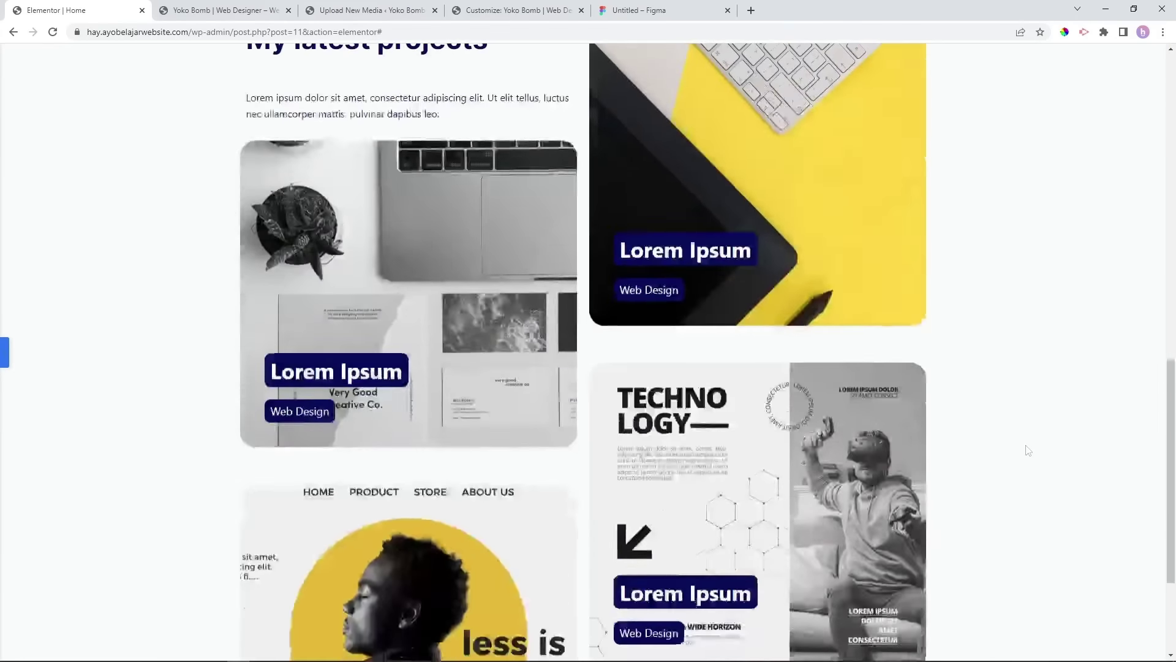
scroll(1028, 450, down, 3)
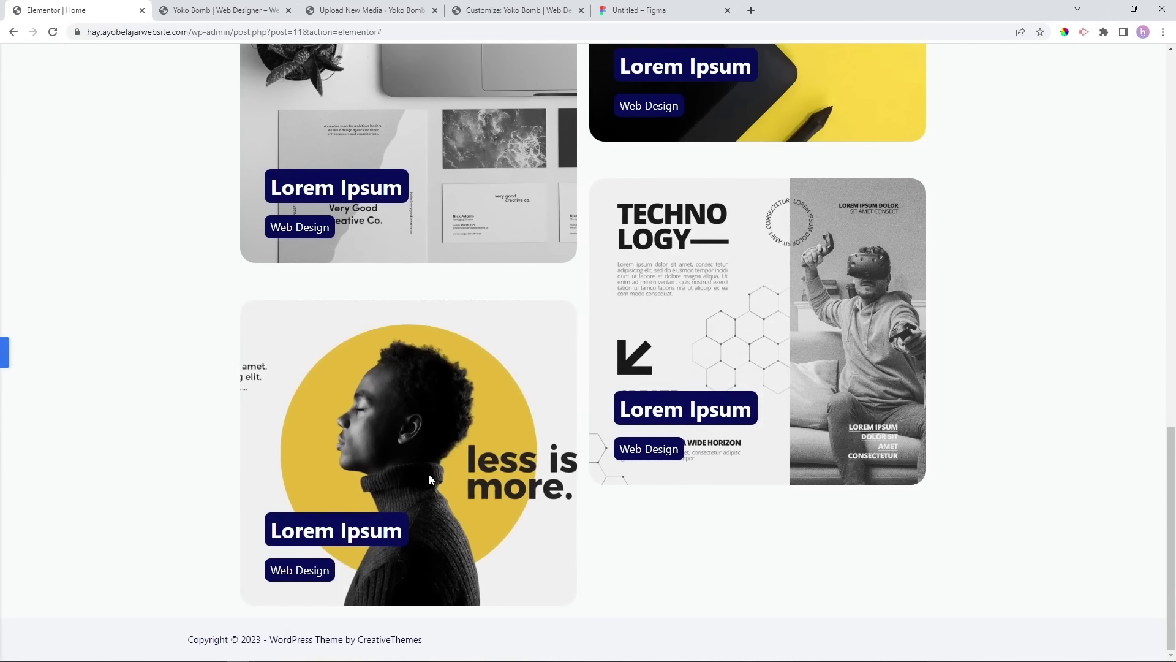
scroll(799, 344, up, 3)
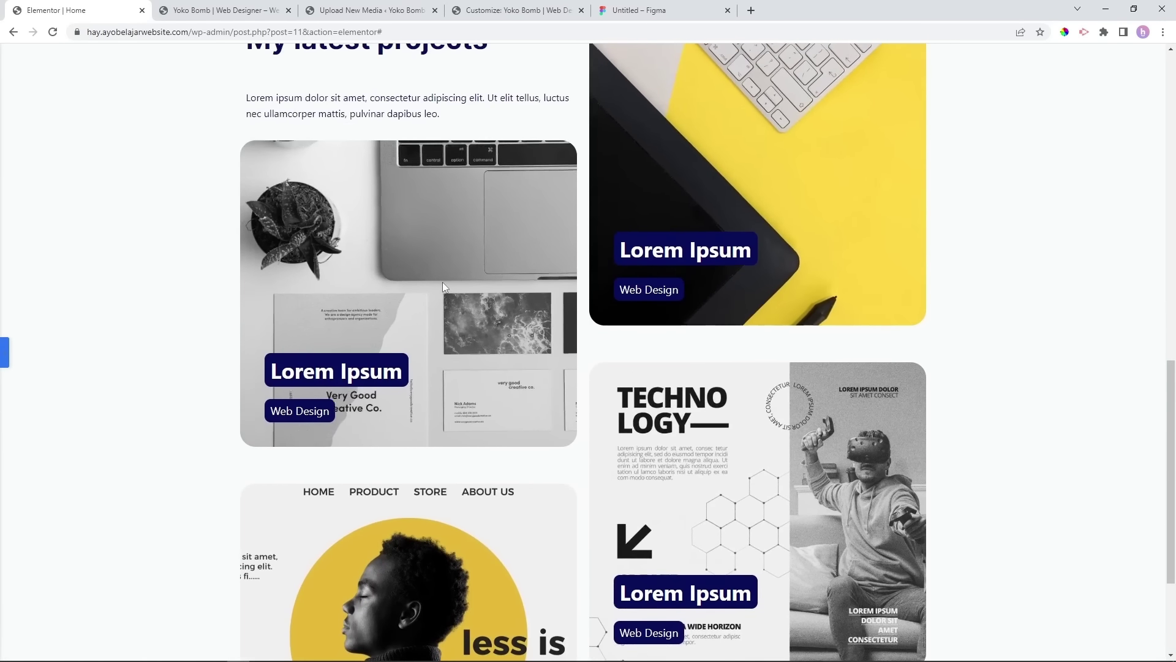
scroll(440, 401, down, 3)
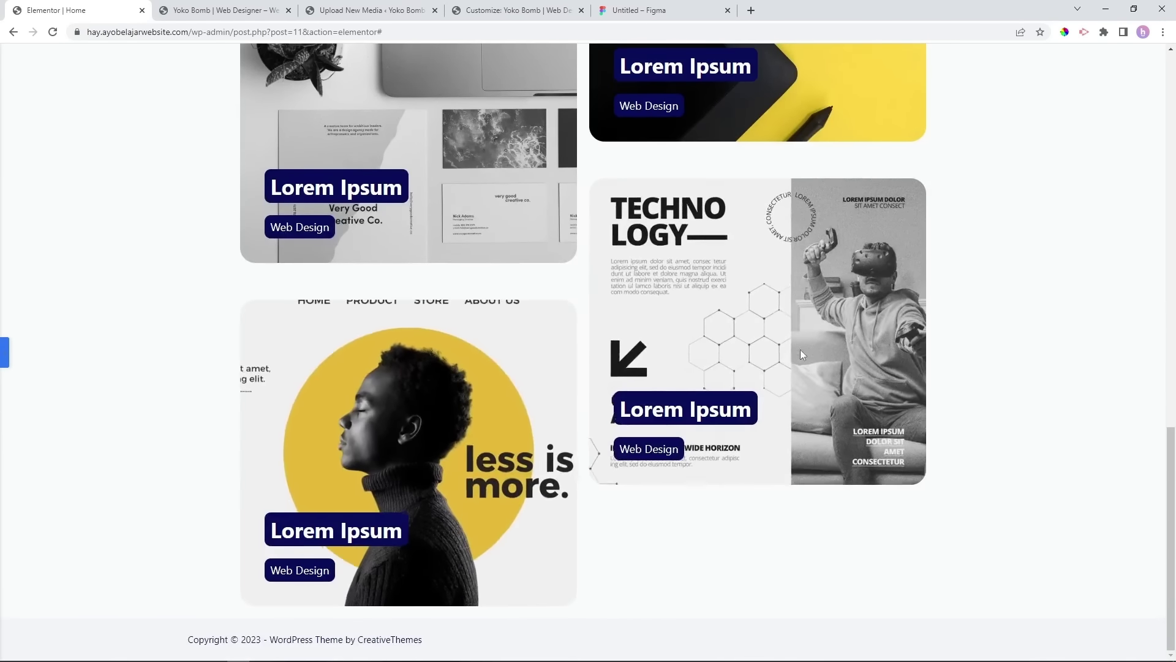
scroll(831, 244, up, 4)
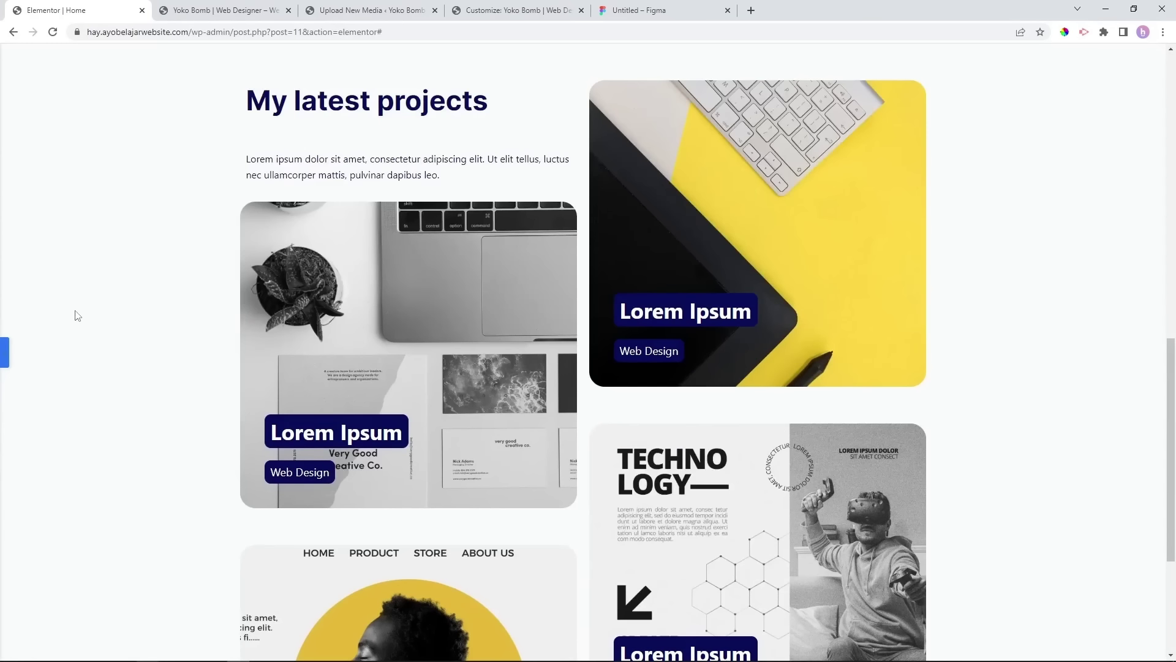
click(3, 355)
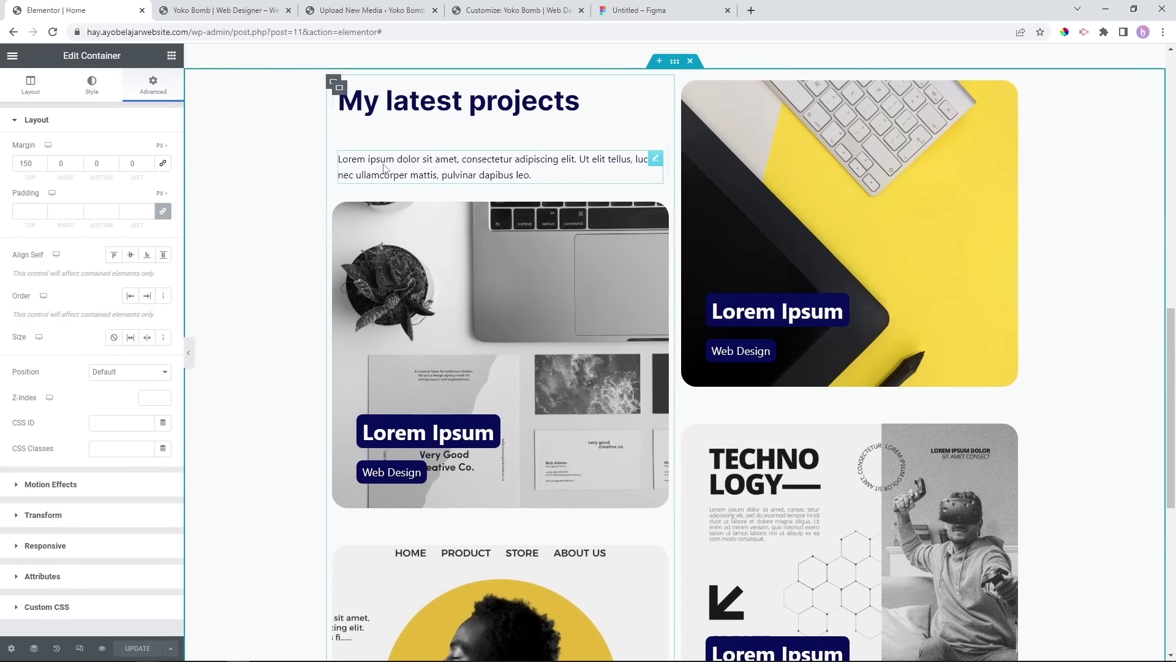
scroll(490, 294, up, 3)
scroll(615, 326, down, 10)
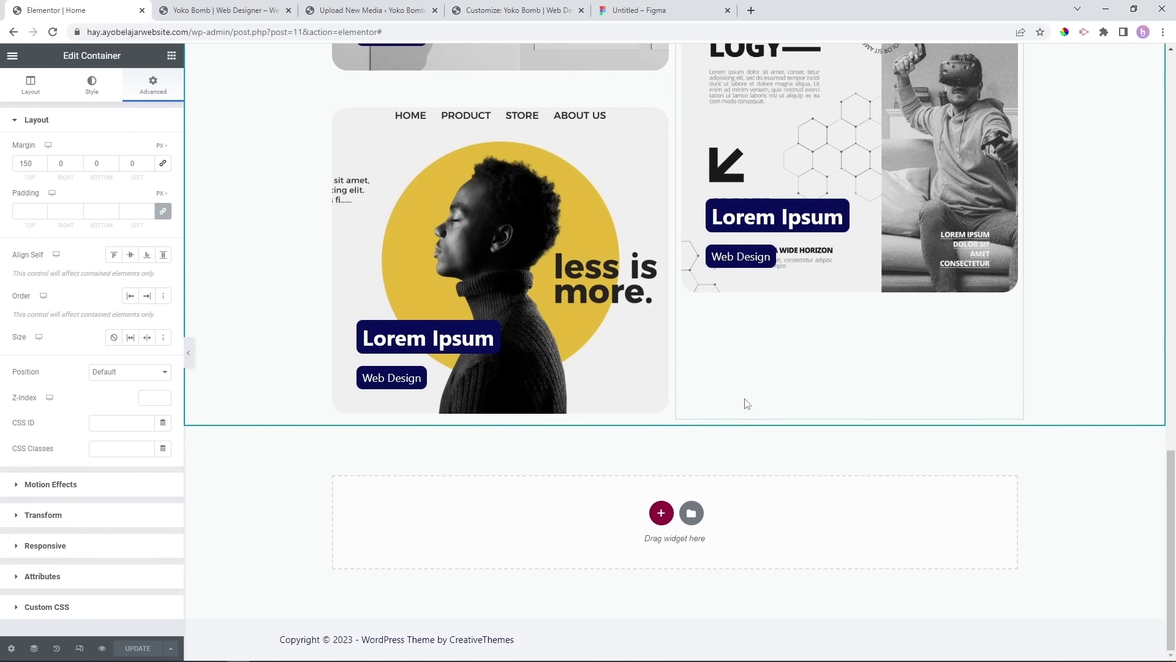
Add a single-row container at the page bottom, below the projects section.
click(662, 514)
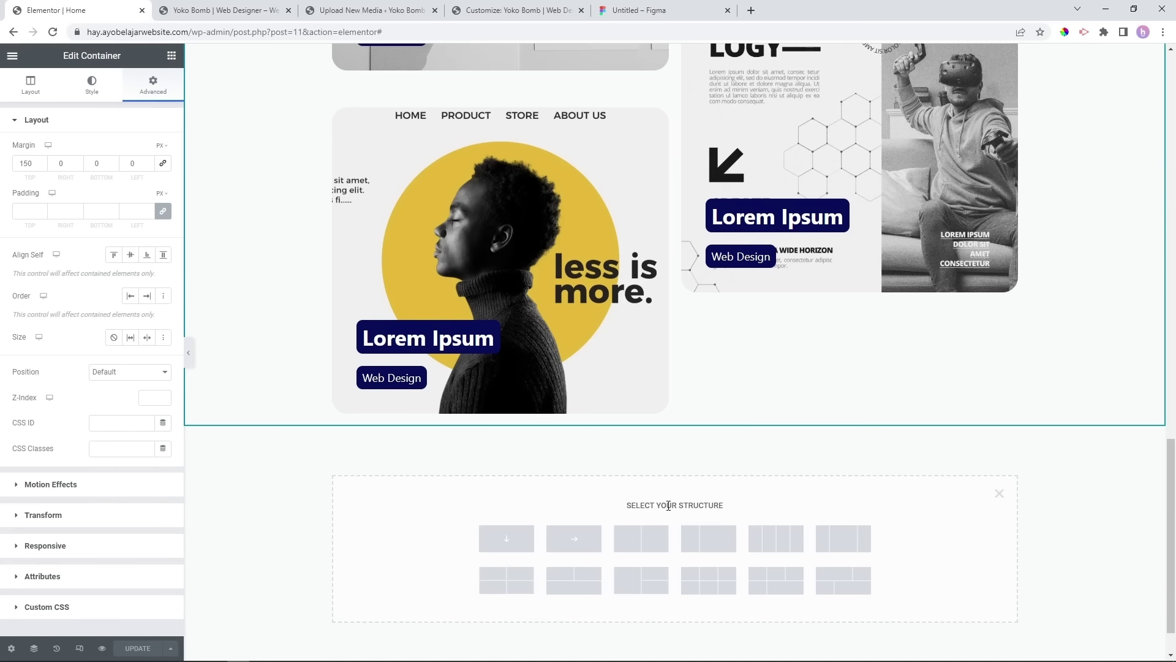
scroll(795, 455, down, 1)
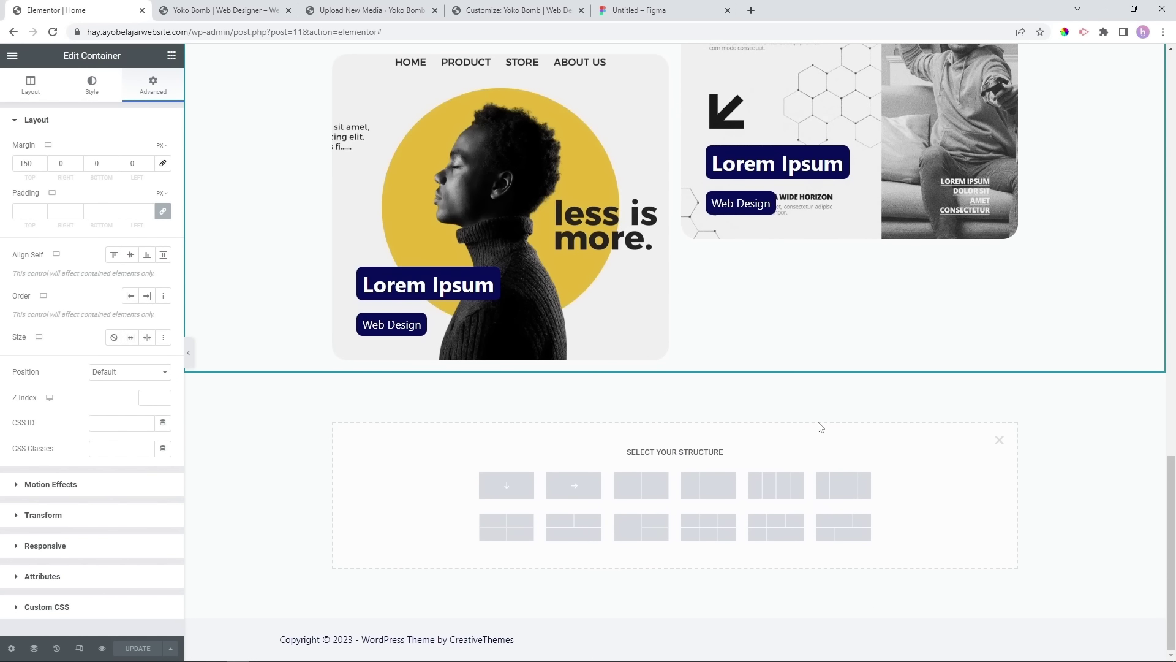
click(573, 486)
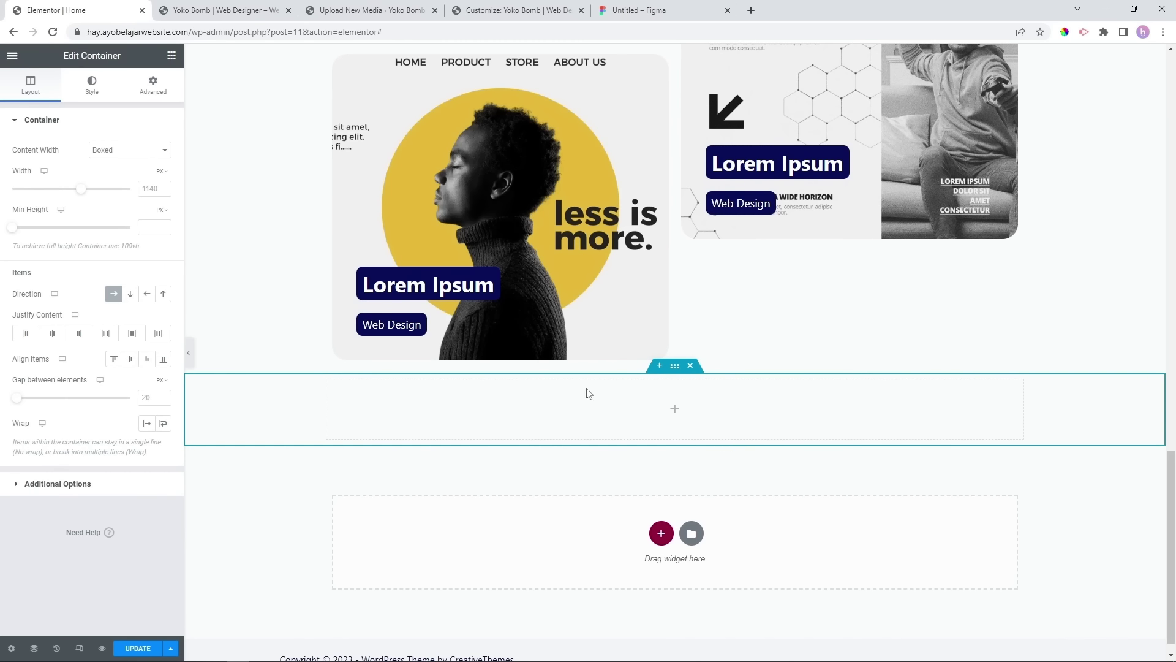
scroll(580, 397, up, 3)
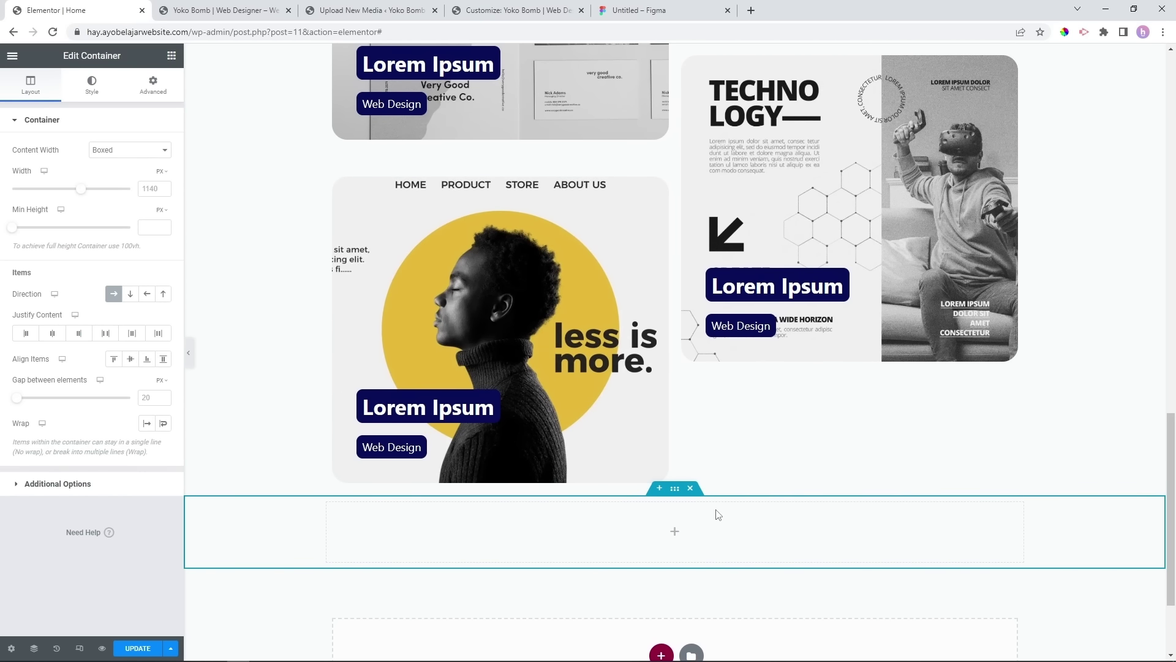
scroll(714, 515, up, 3)
scroll(722, 495, down, 3)
scroll(722, 495, down, 2)
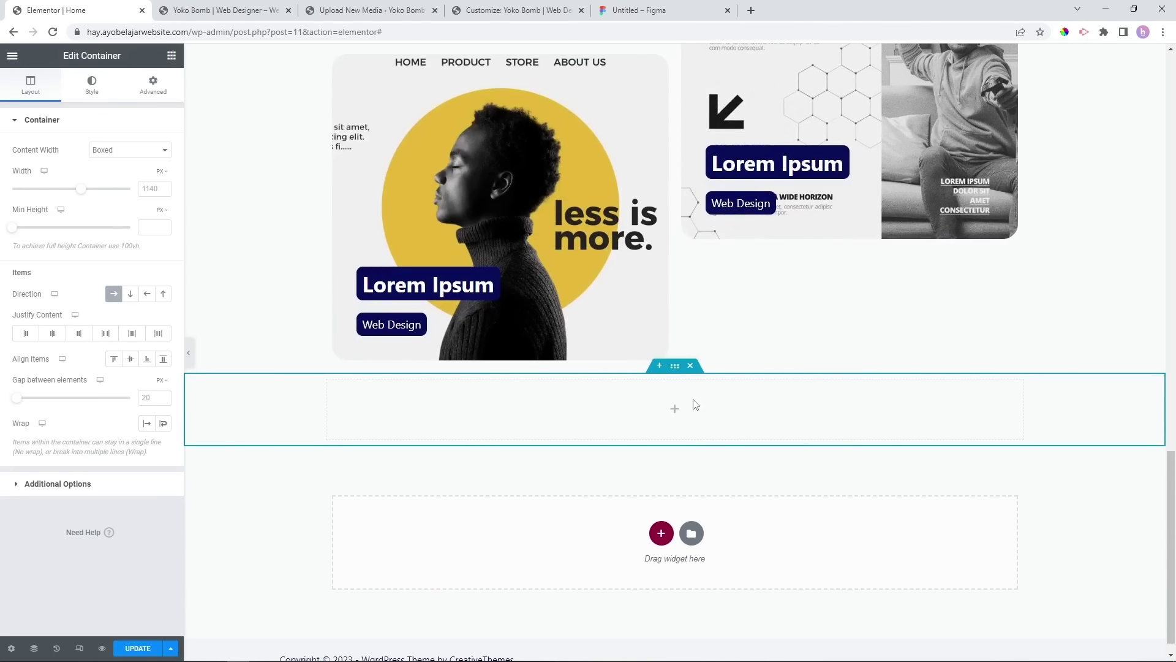
scroll(696, 404, up, 15)
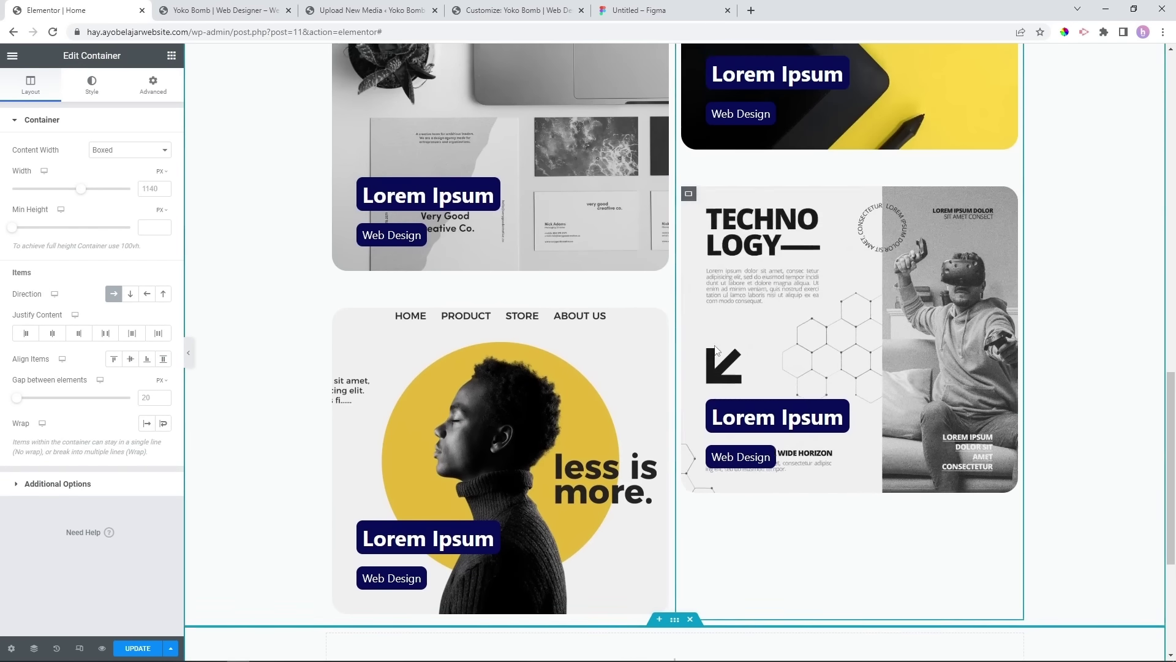
scroll(612, 334, down, 2)
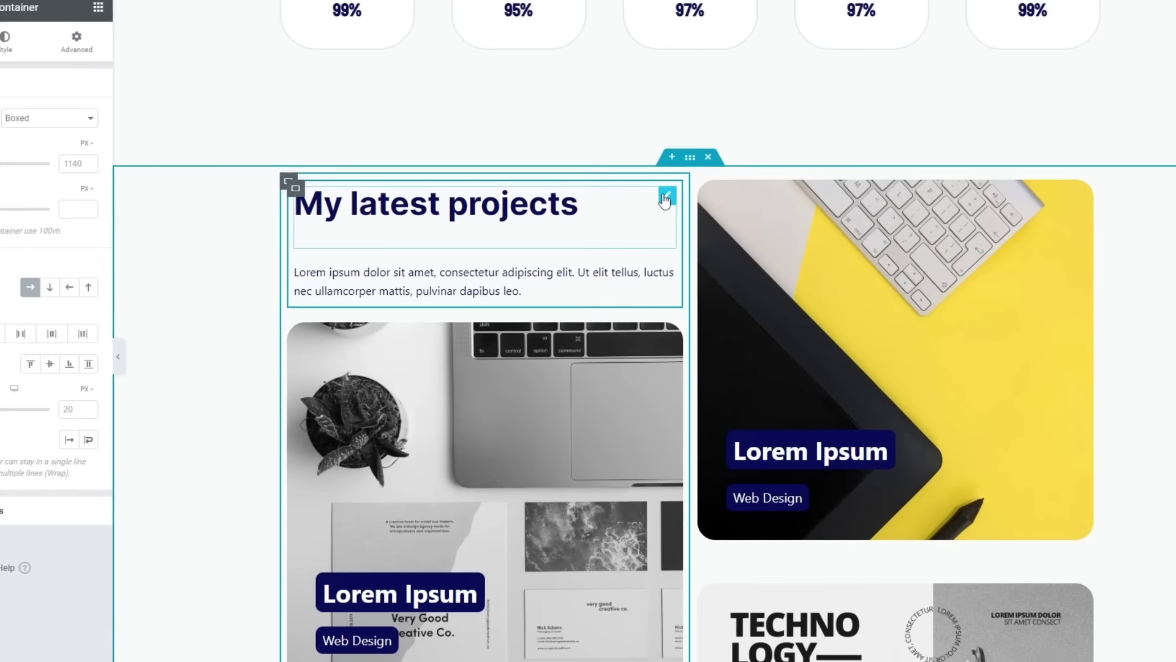
Copy the 'My latest projects' heading and paste it into the empty bottom section.
right_click(655, 216)
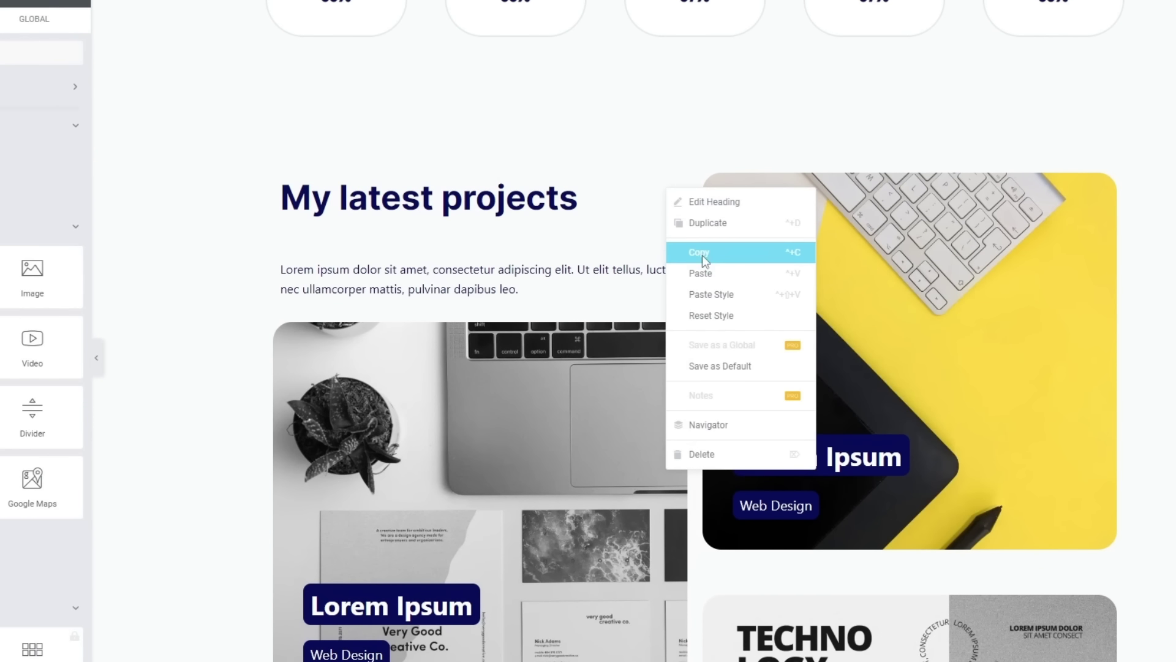
click(702, 255)
scroll(527, 183, down, 2)
scroll(526, 89, up, 1)
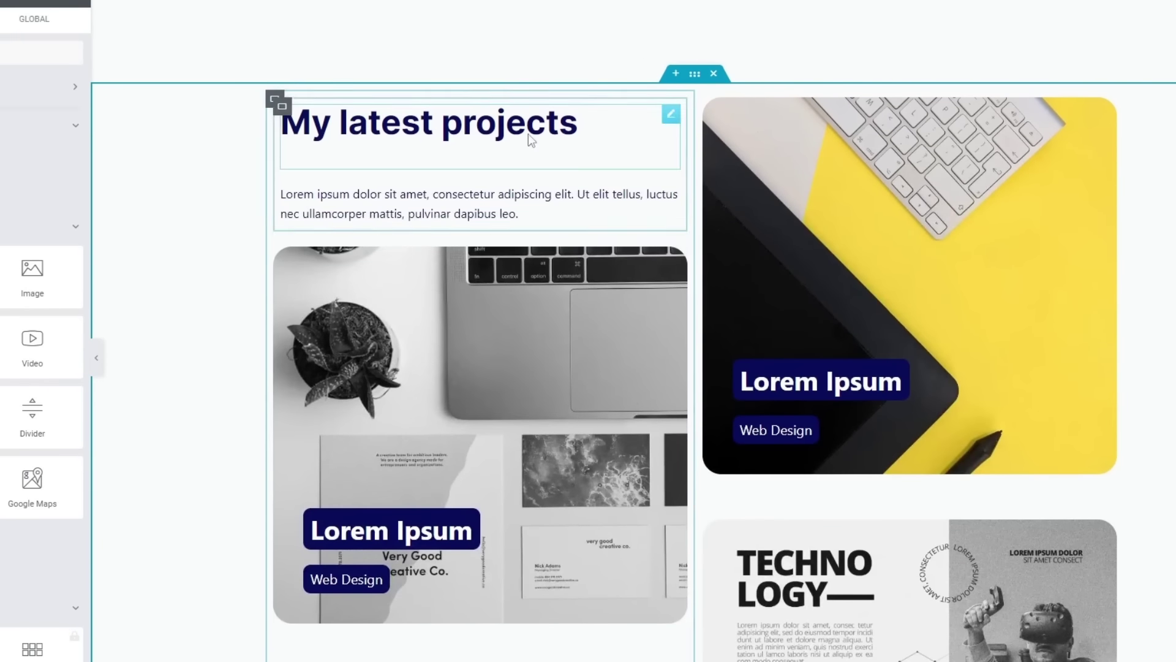
scroll(528, 134, down, 10)
right_click(639, 396)
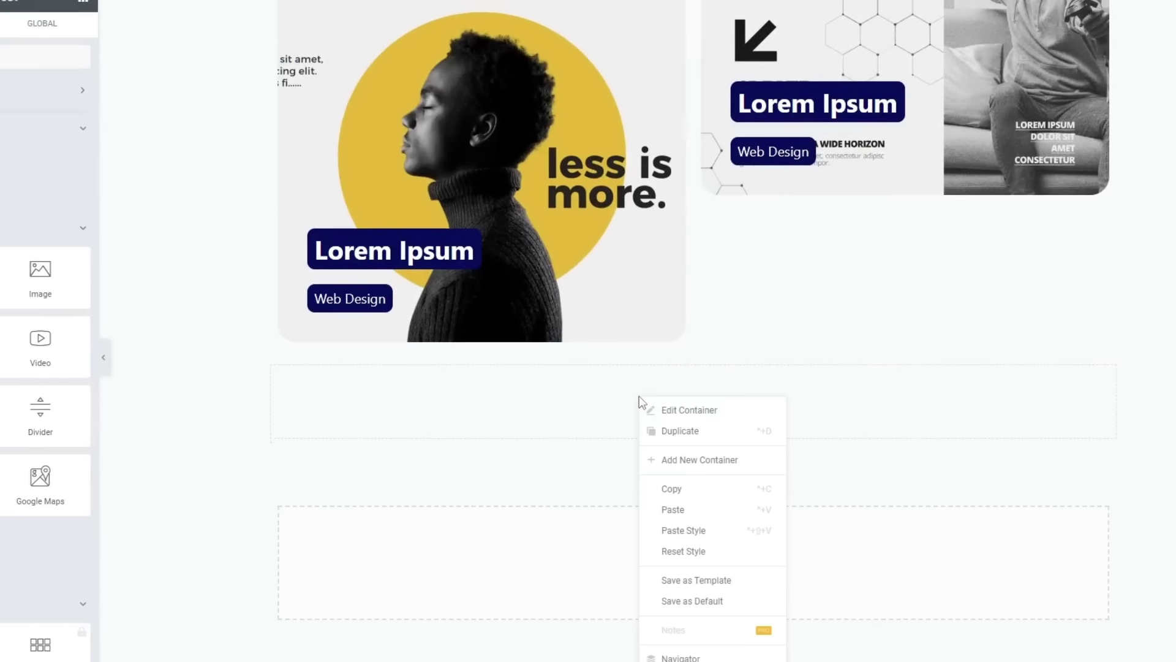
click(679, 509)
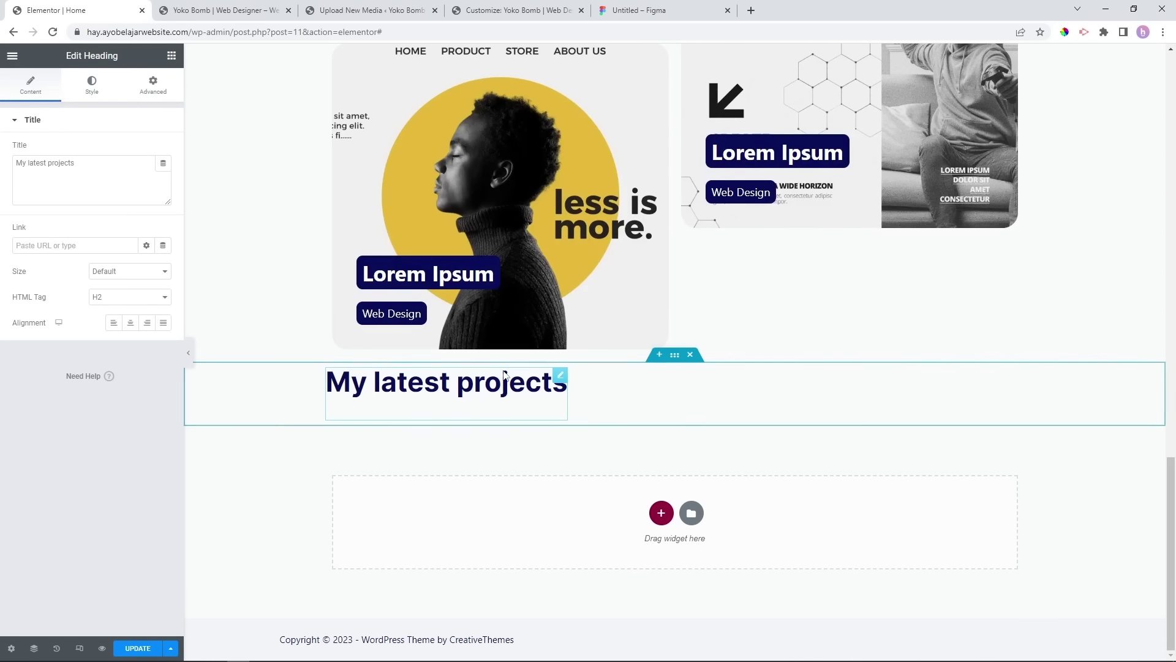
Set the container to Column direction with centered content, and center-align the heading.
click(674, 355)
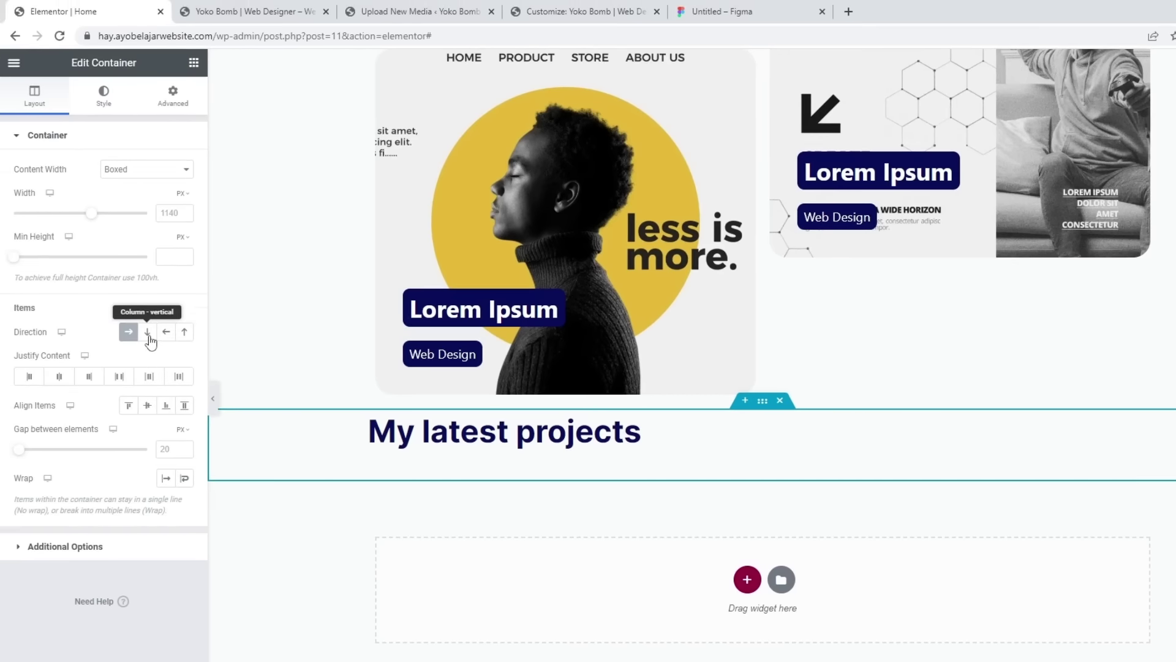
click(147, 333)
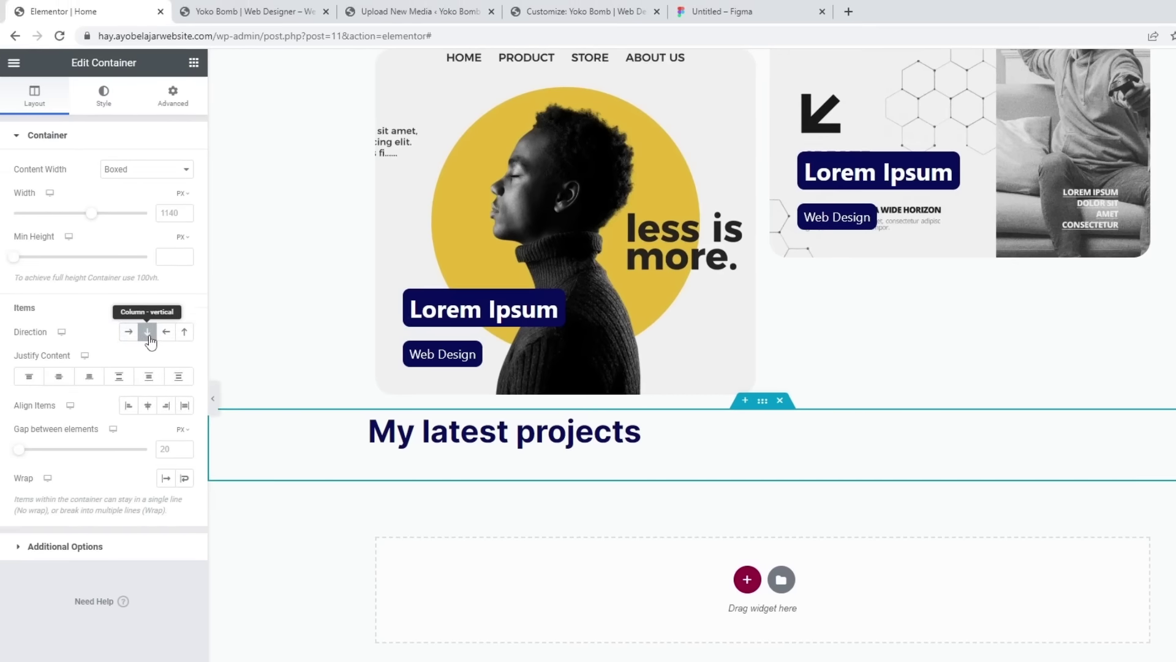
click(59, 376)
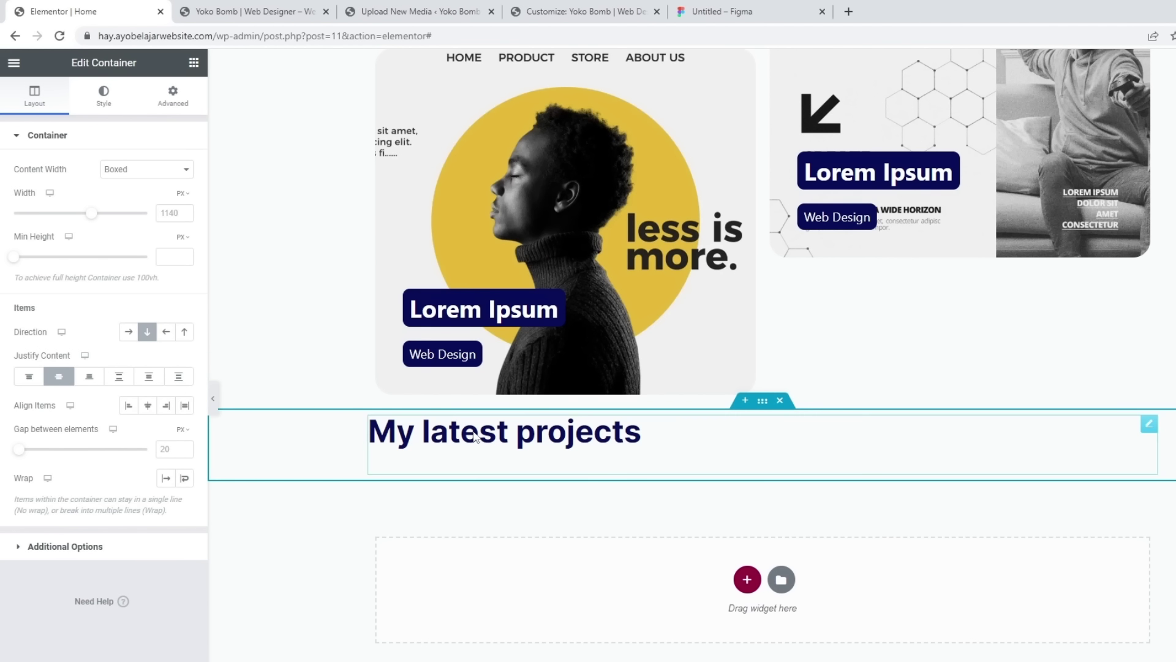
click(778, 460)
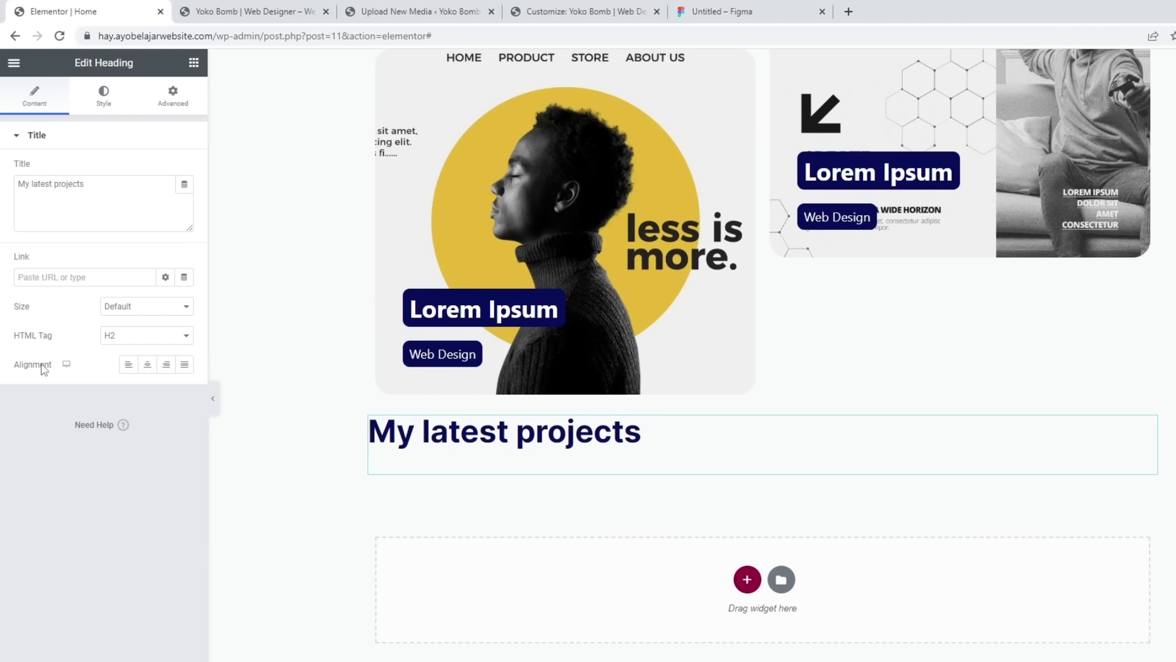
click(146, 366)
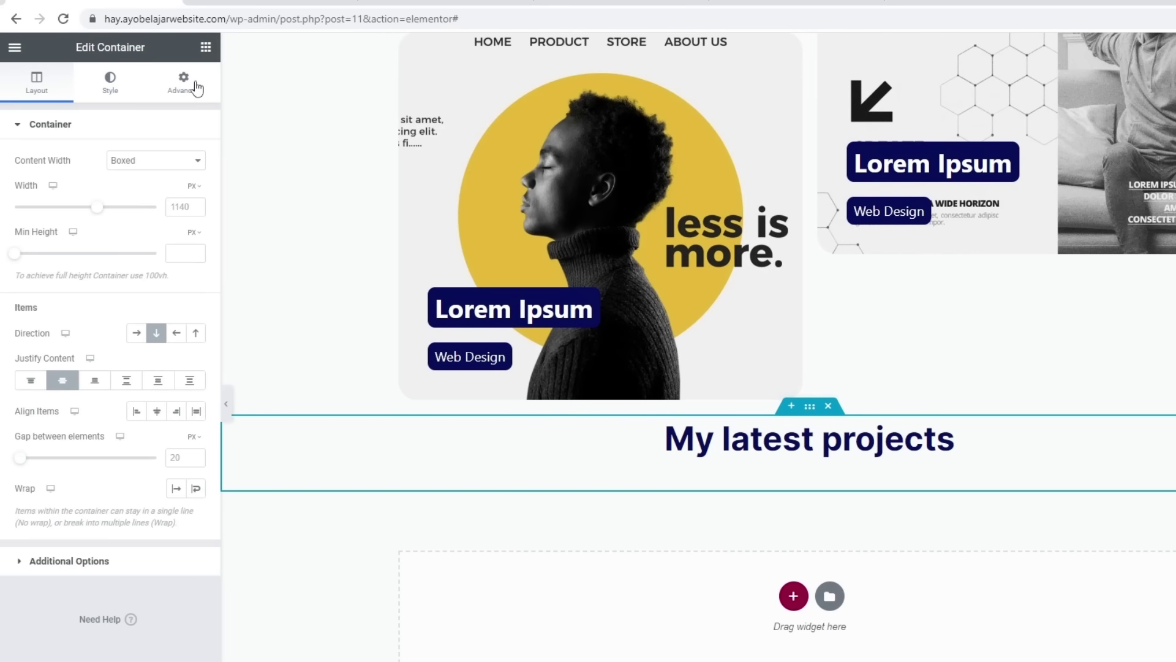
Unlink the heading section's margins and set its top margin to 100 px.
click(196, 87)
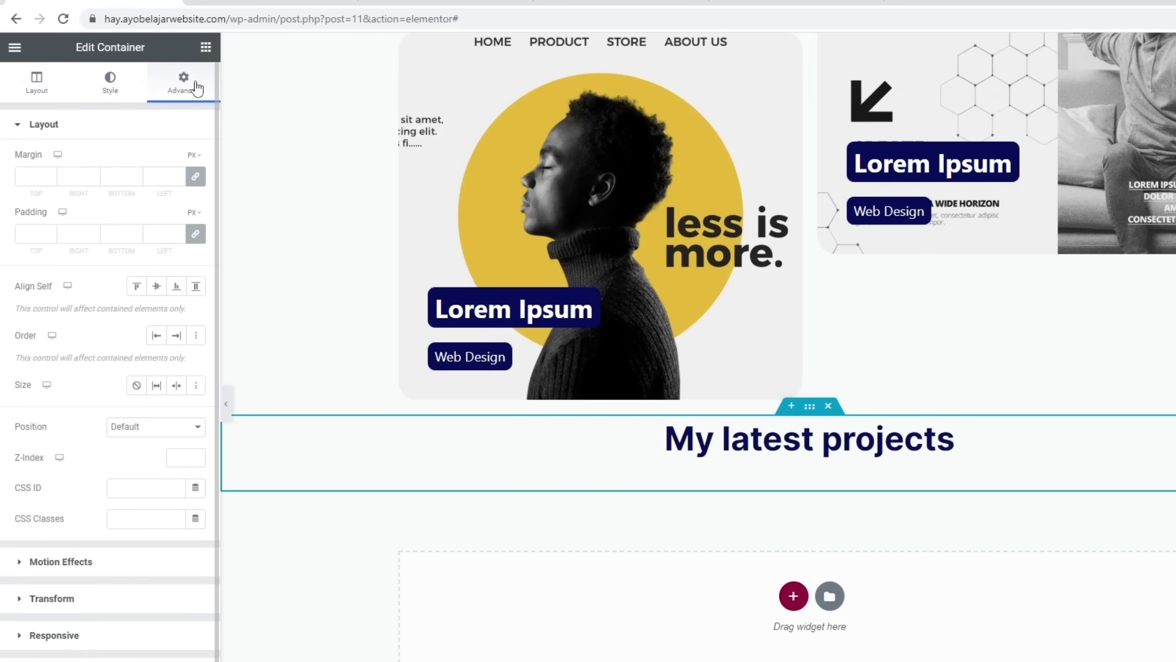
click(196, 179)
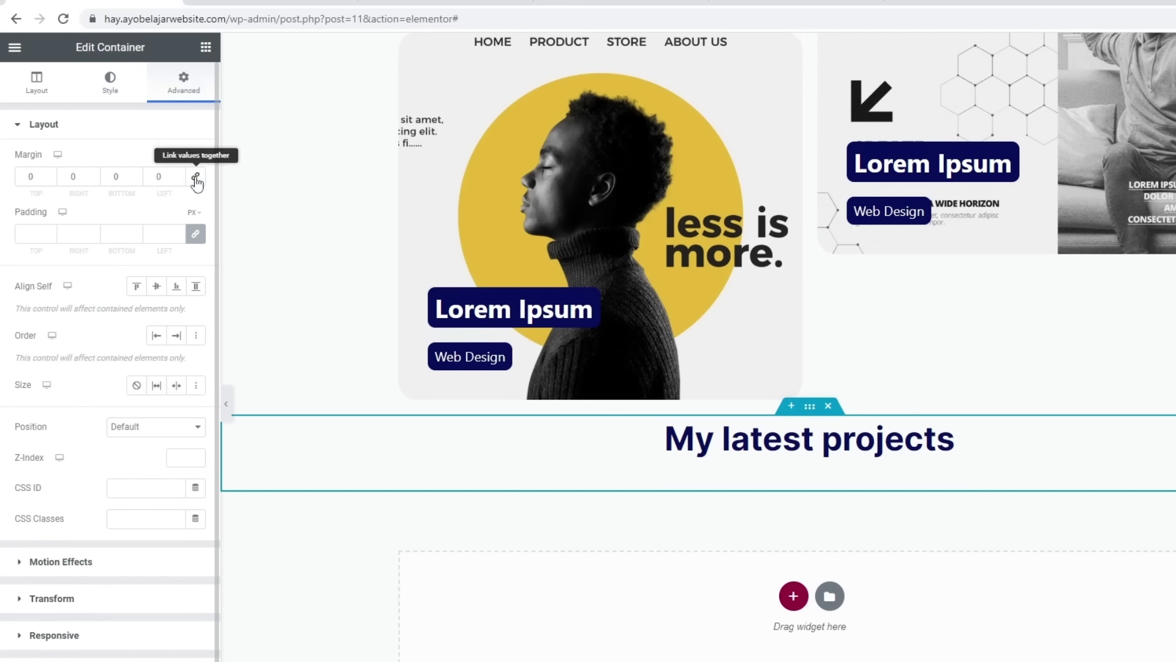
click(25, 173)
text(50)
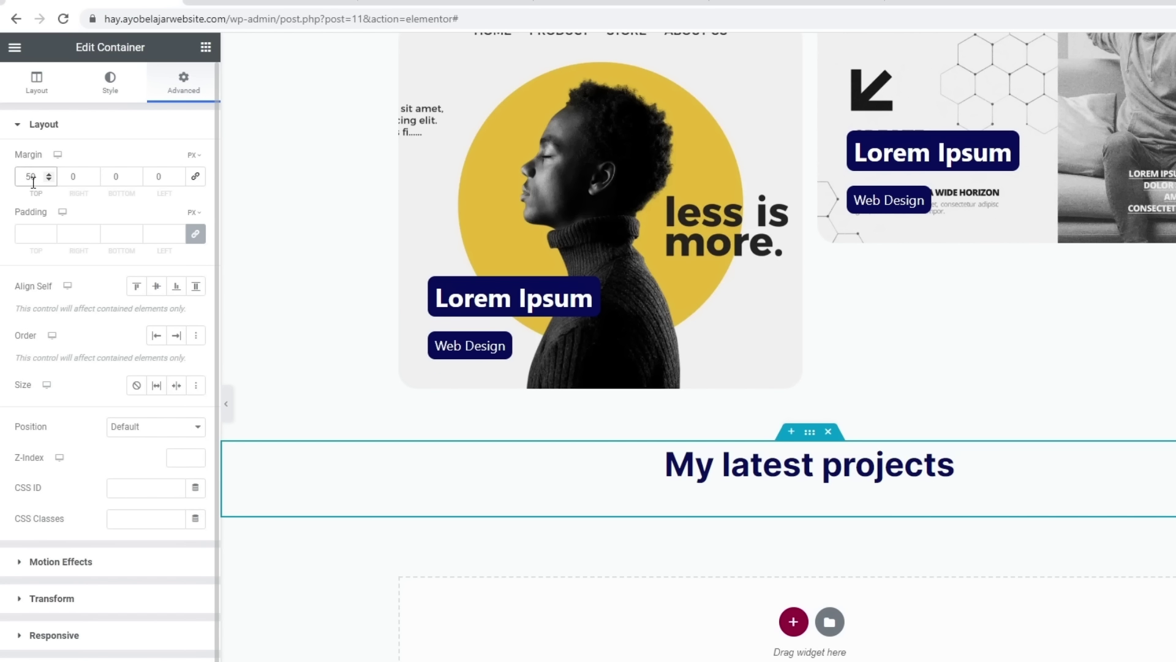
text(100)
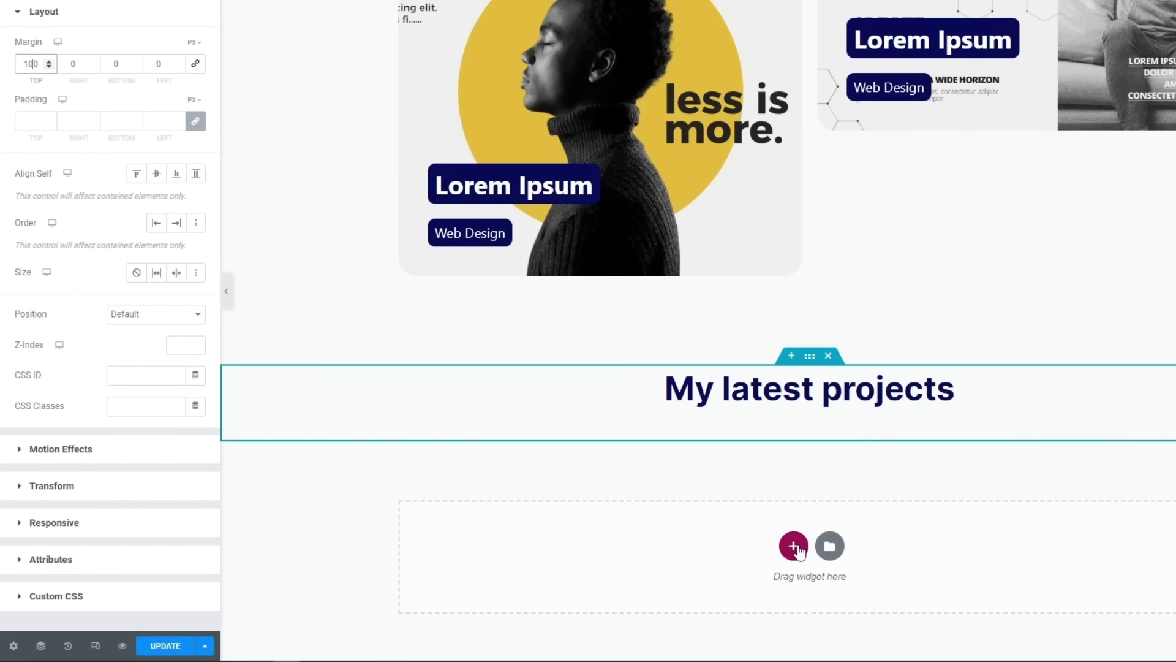
Add an empty single-row section beneath the heading section.
click(793, 589)
scroll(765, 484, down, 2)
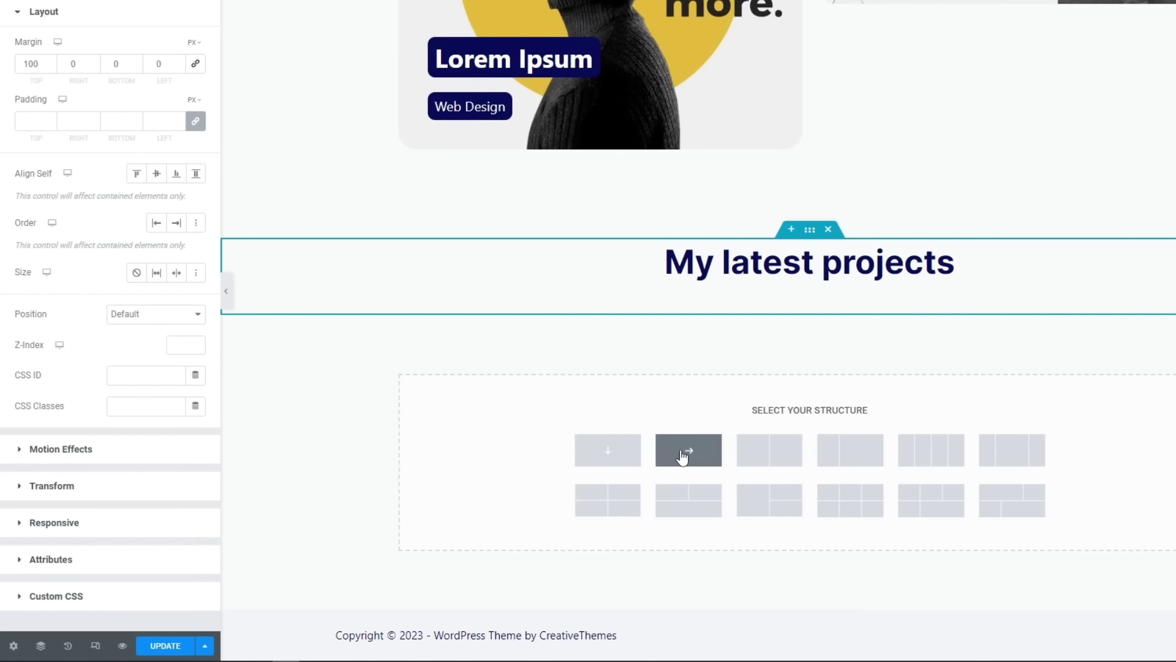
click(685, 454)
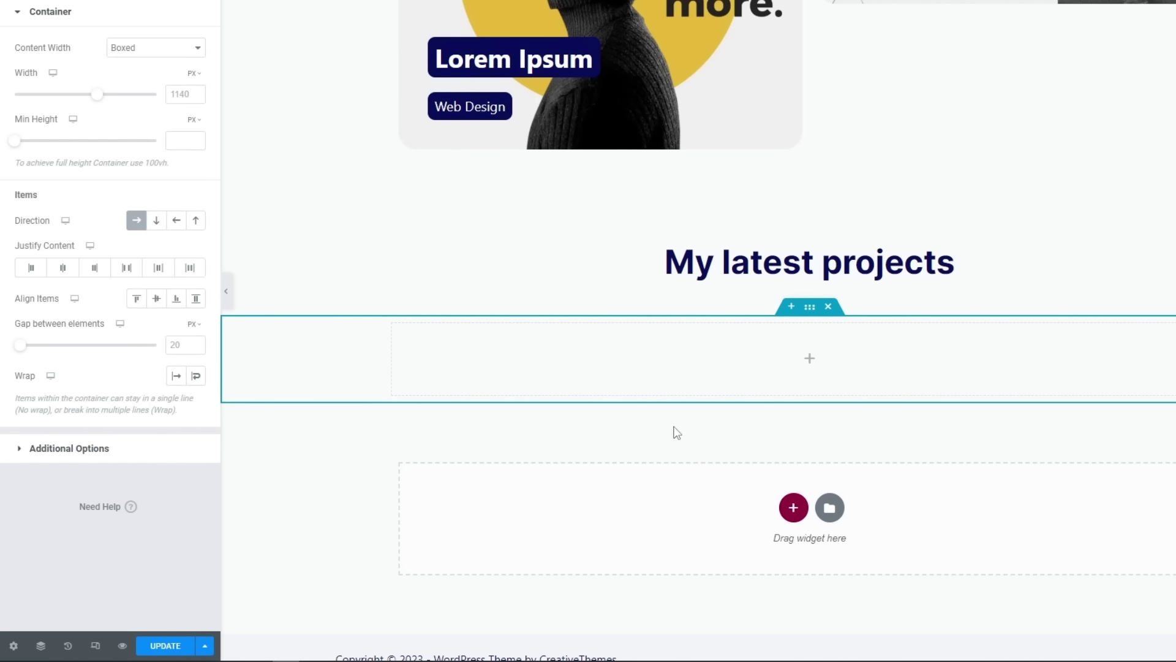
scroll(851, 369, up, 5)
scroll(839, 370, down, 5)
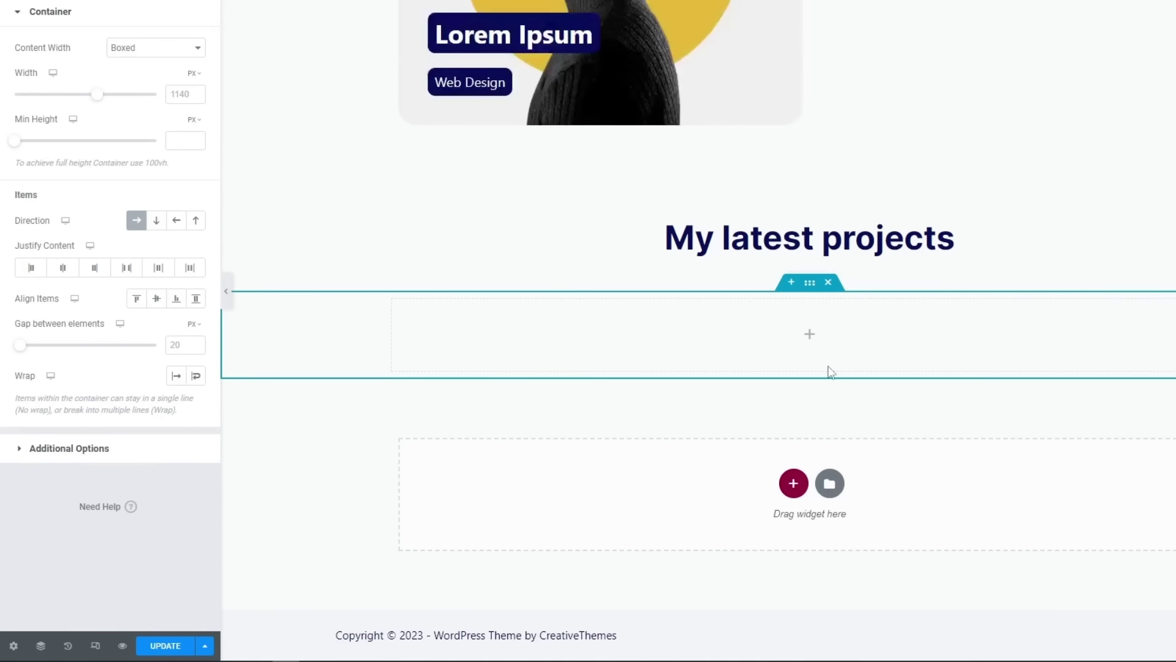
scroll(807, 341, up, 4)
scroll(815, 361, down, 4)
scroll(818, 370, up, 5)
scroll(818, 362, up, 15)
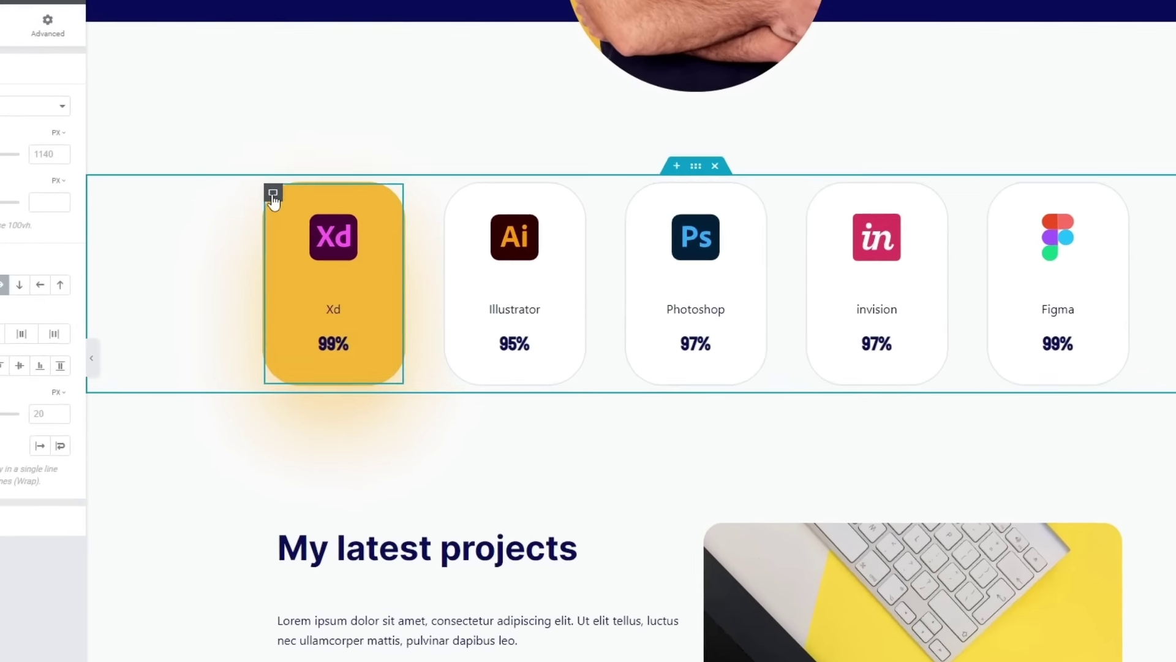
Copy the Xd skill card and paste it into the new empty section.
right_click(334, 220)
click(276, 285)
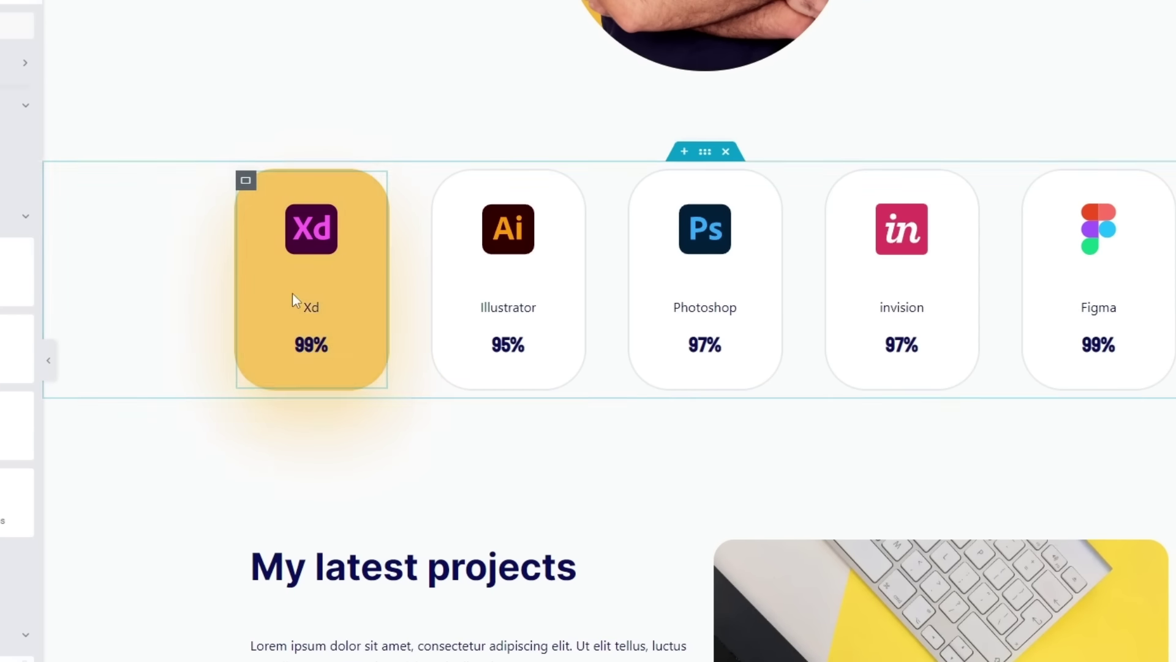
scroll(660, 547, down, 8)
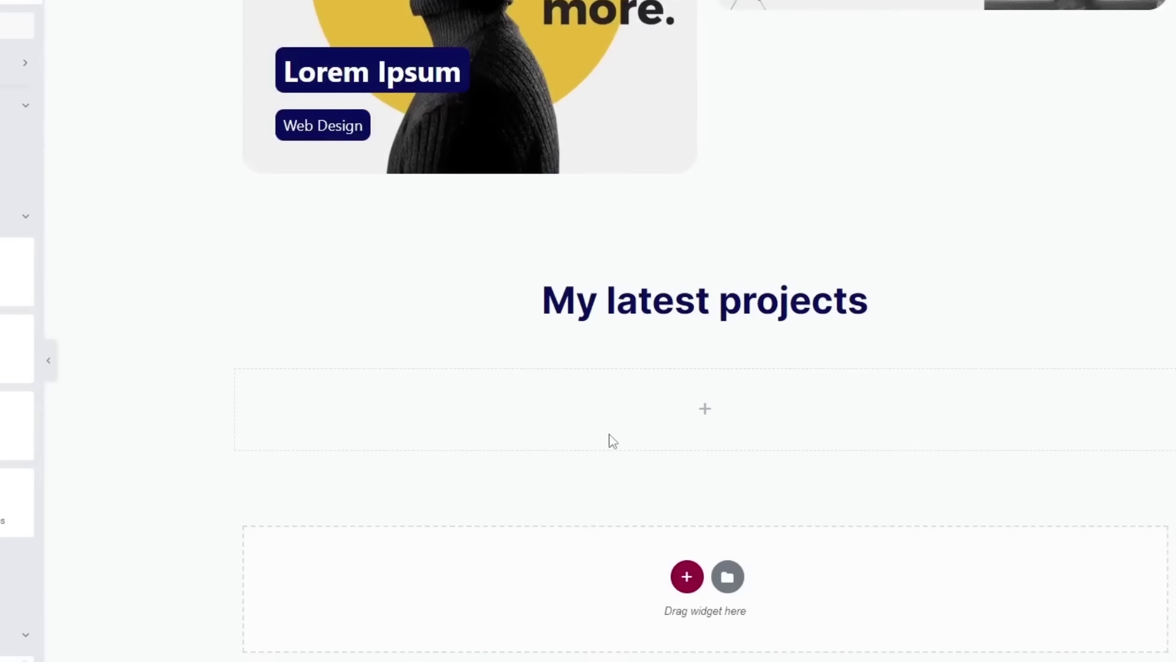
right_click(570, 380)
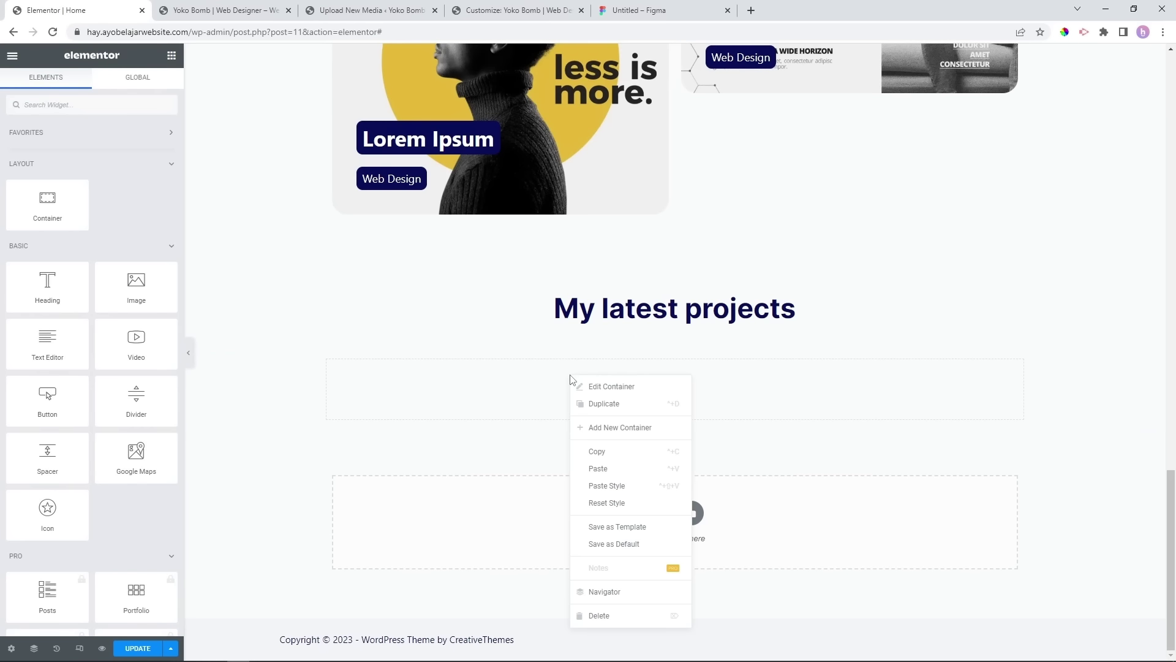
click(607, 468)
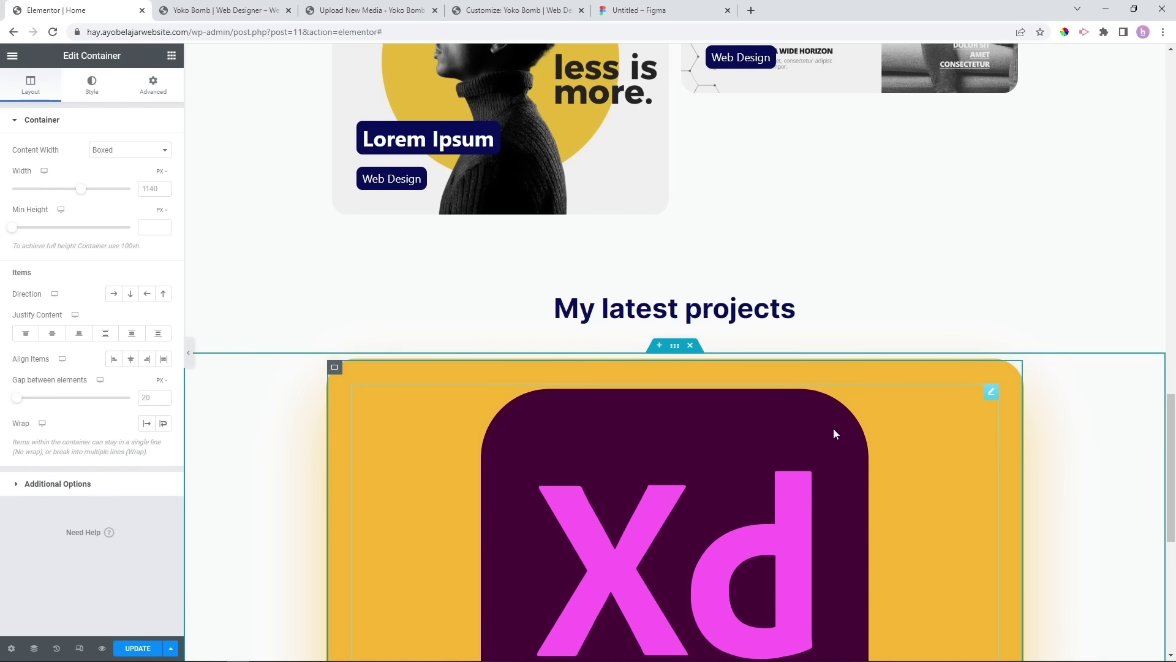
scroll(833, 428, down, 4)
scroll(588, 288, up, 4)
scroll(675, 357, down, 1)
scroll(675, 357, up, 2)
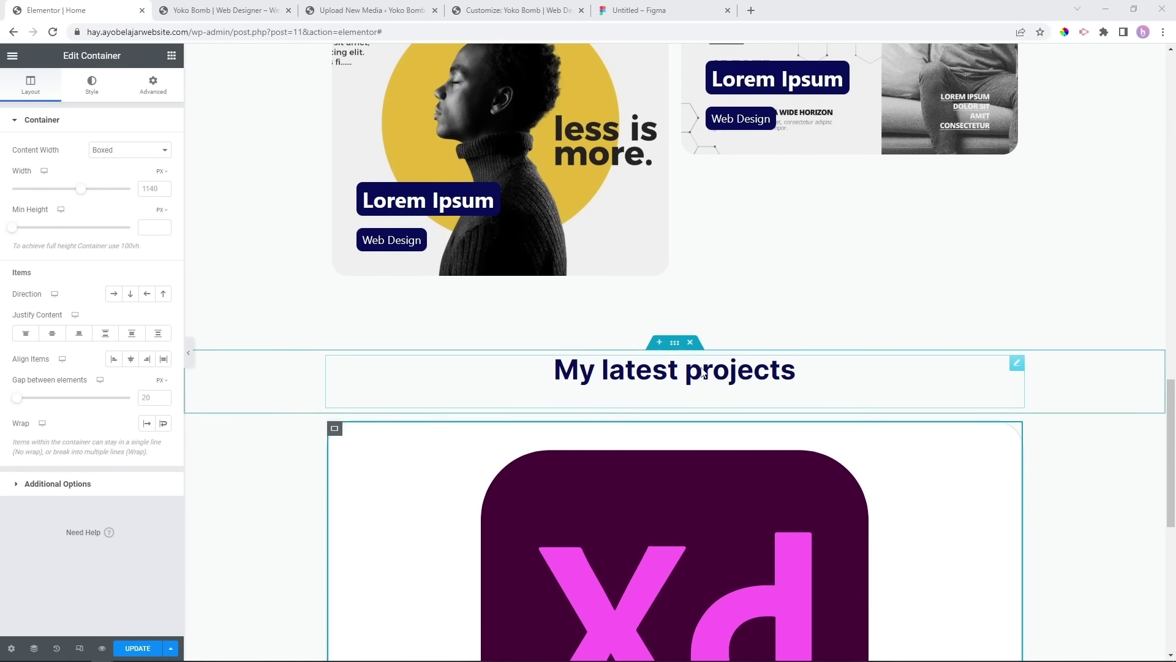
Change the pasted heading's title to 'My services'.
click(793, 369)
triple_click(122, 176)
text(My services)
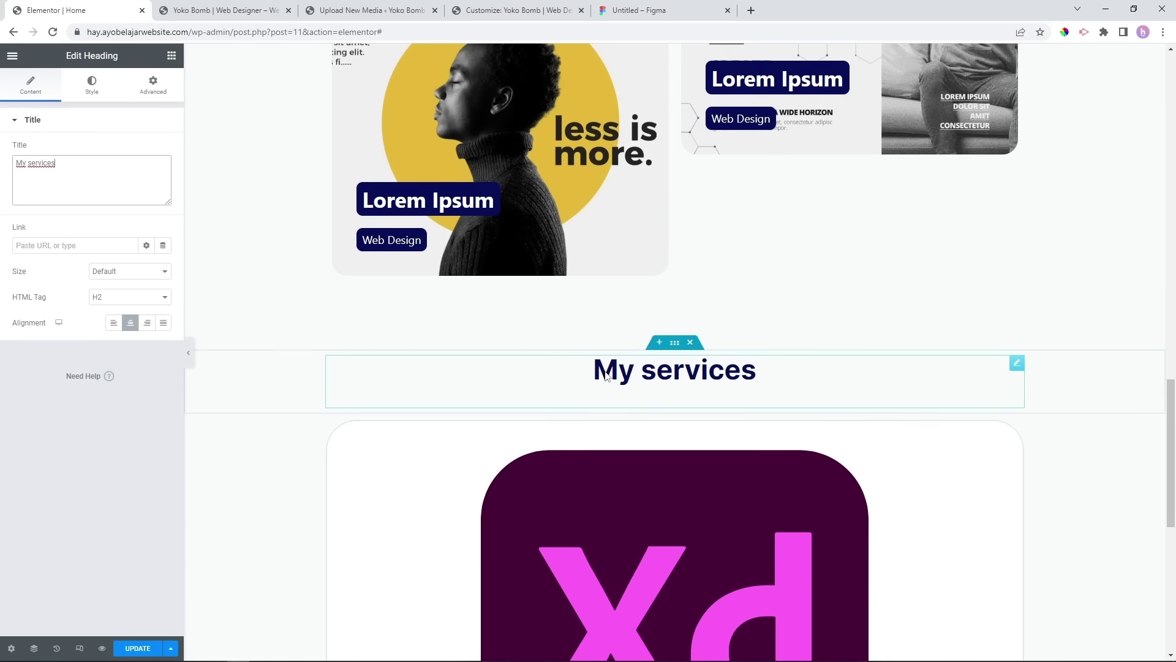
scroll(530, 352, down, 4)
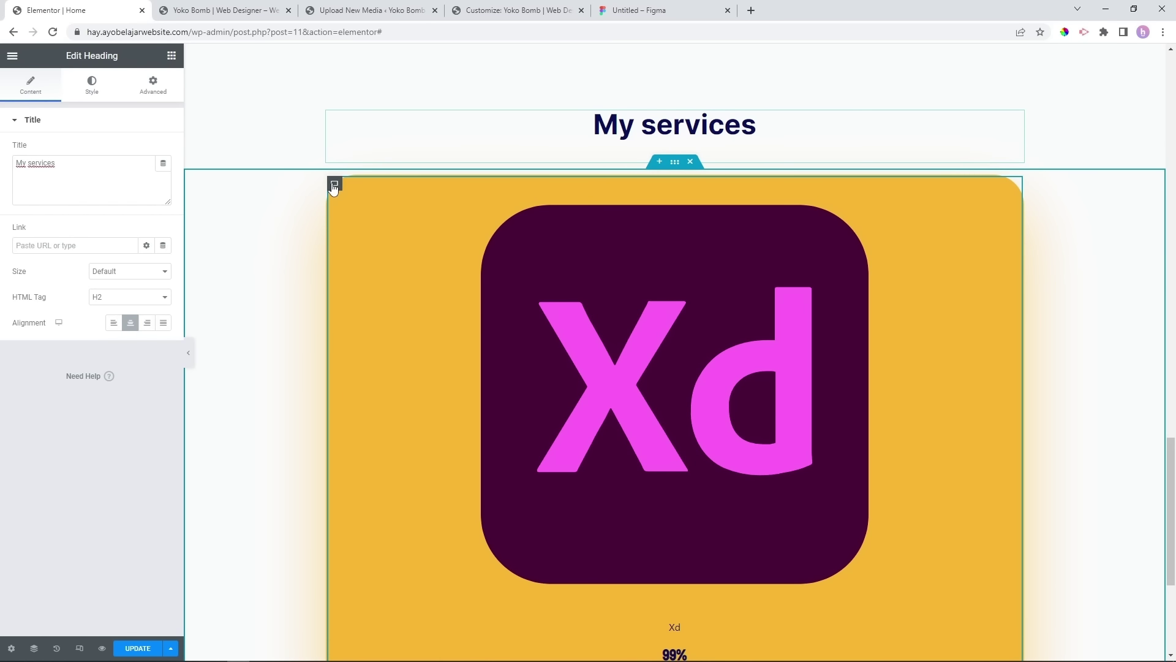
Duplicate the pasted Xd card twice to make three cards.
right_click(335, 184)
click(368, 210)
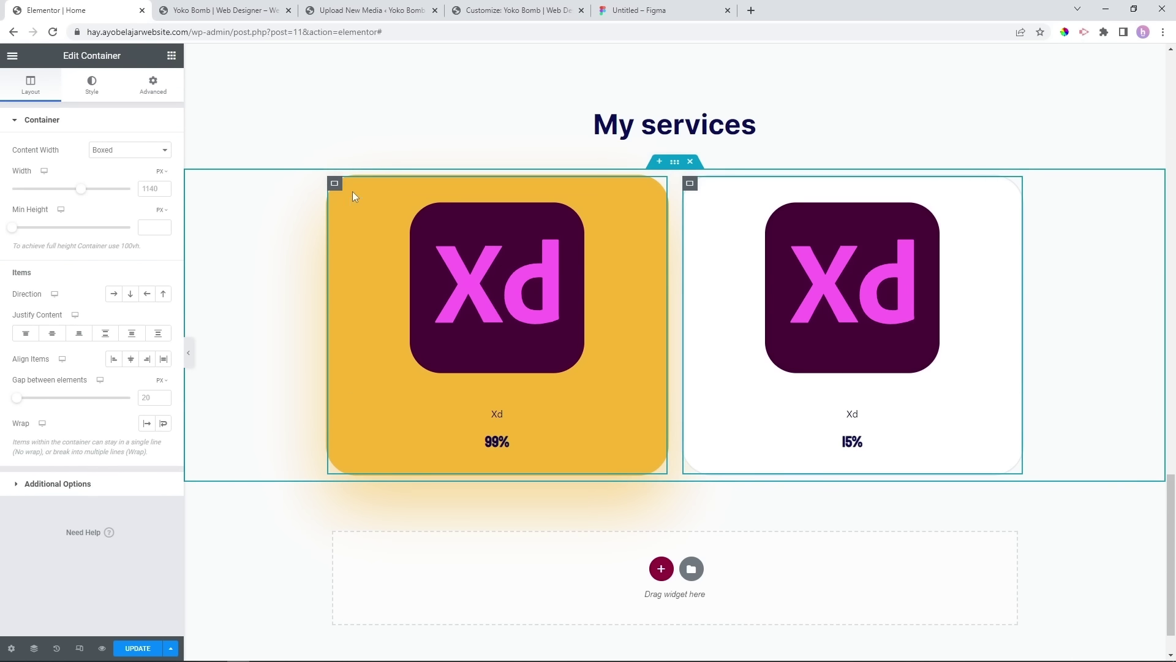
right_click(335, 184)
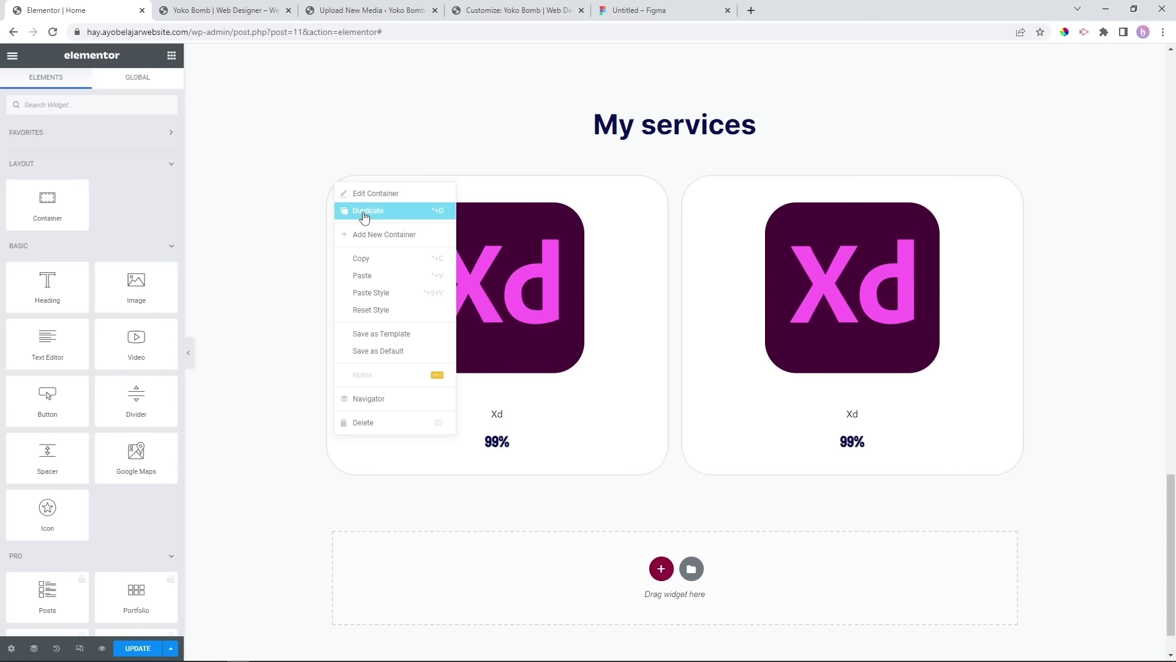
click(364, 212)
scroll(852, 291, up, 2)
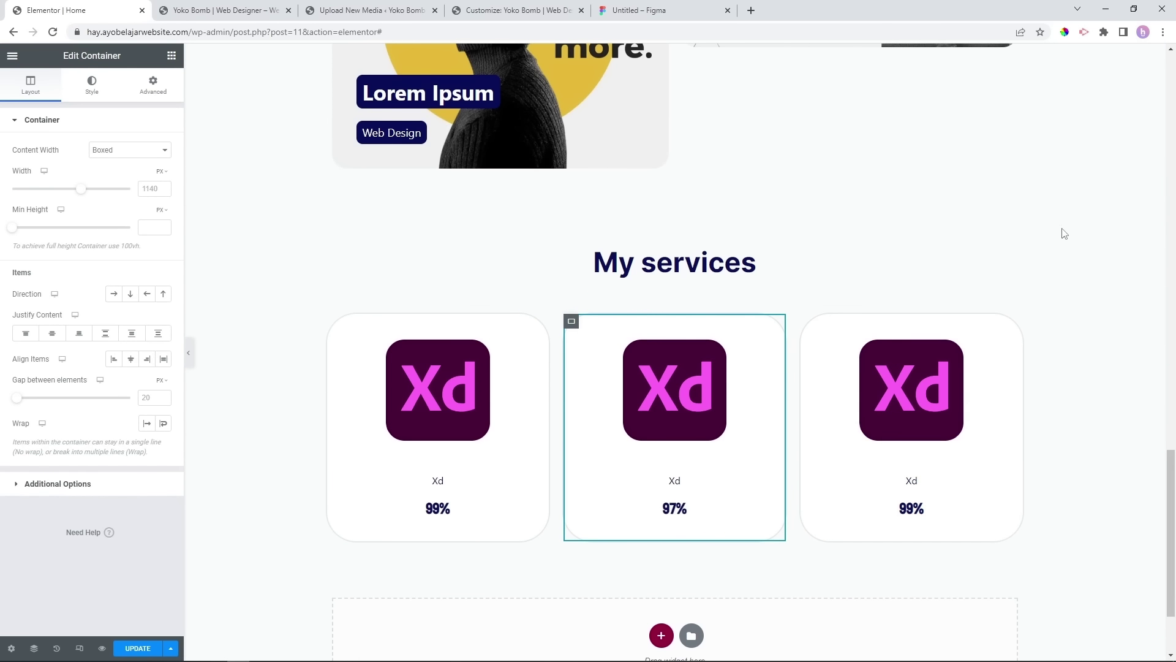
scroll(1061, 242, up, 2)
scroll(1040, 446, down, 3)
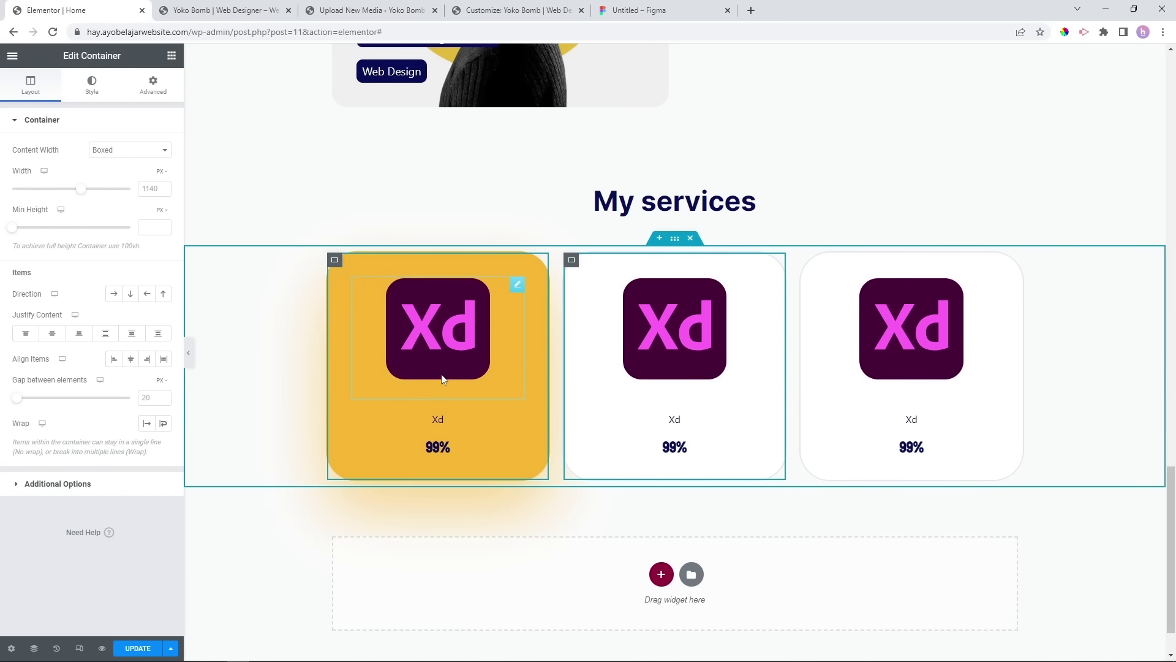
Replace the first card's Xd image, title and 99% counter with an Icon Box widget.
right_click(516, 289)
click(538, 499)
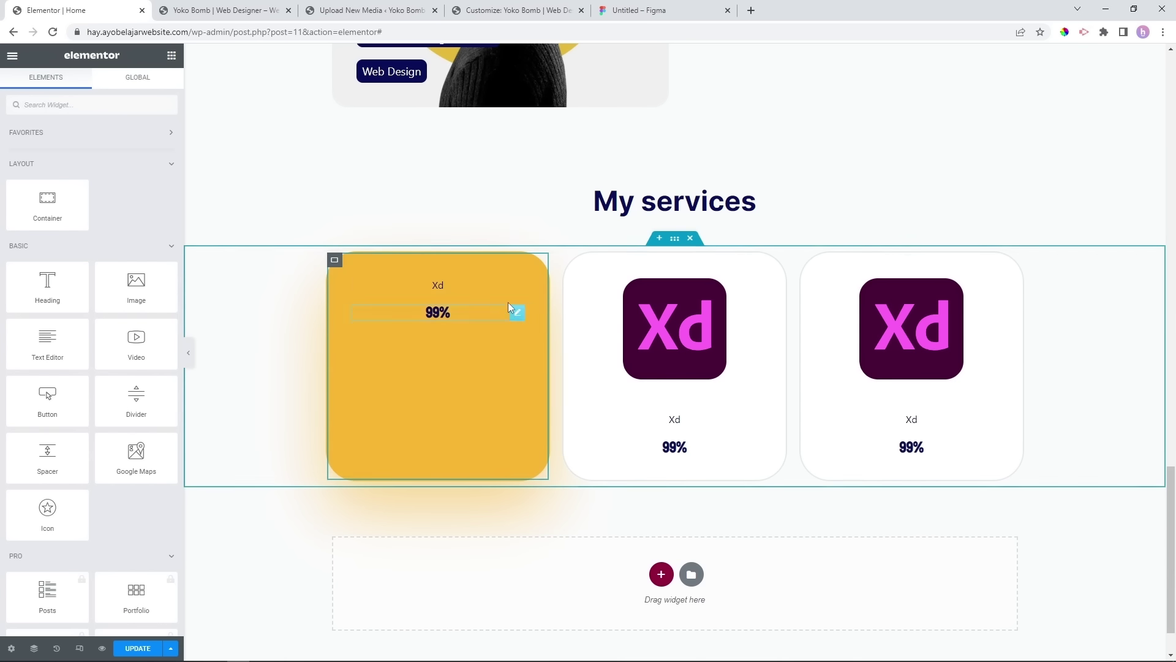
right_click(517, 285)
click(539, 499)
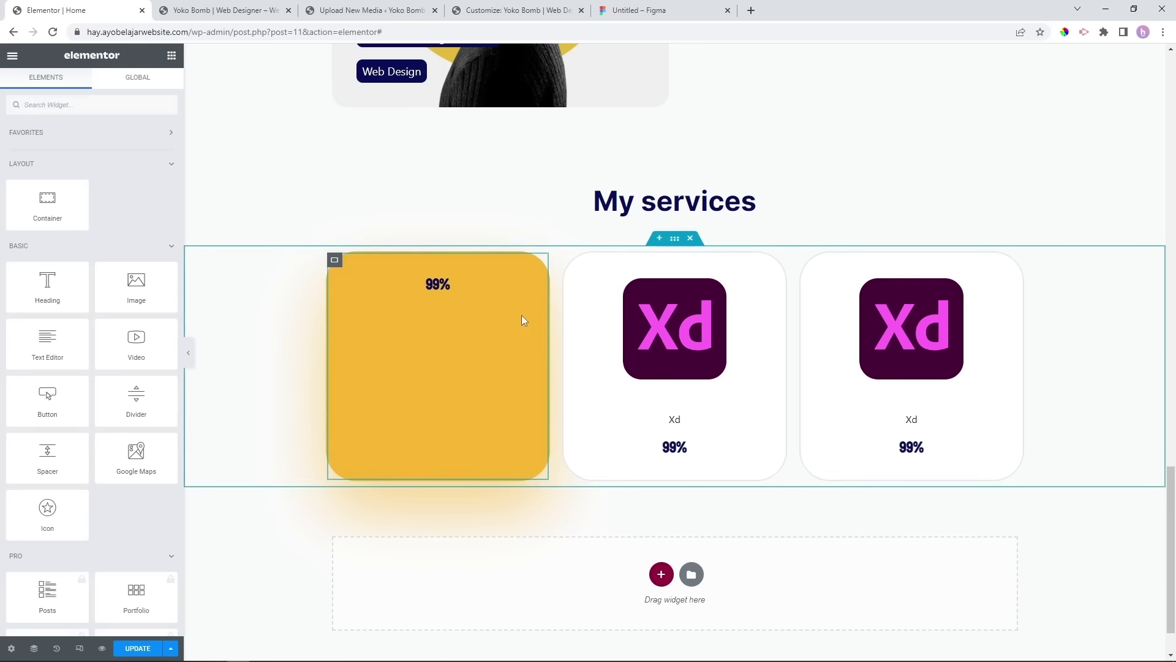
right_click(517, 284)
click(540, 498)
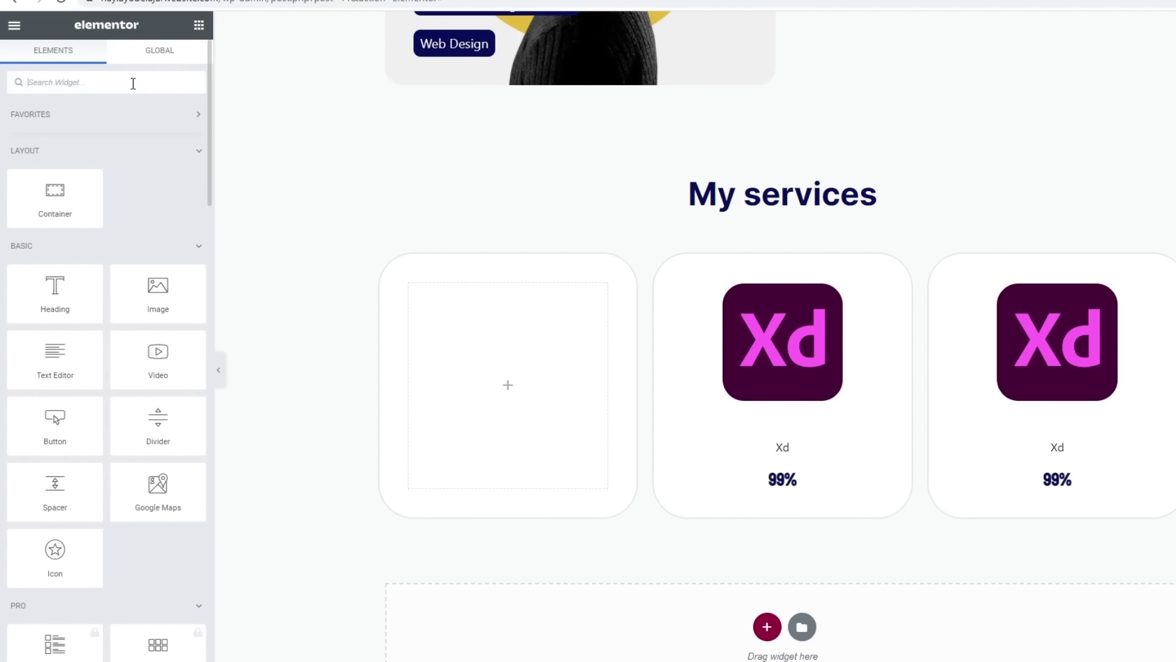
text(icon)
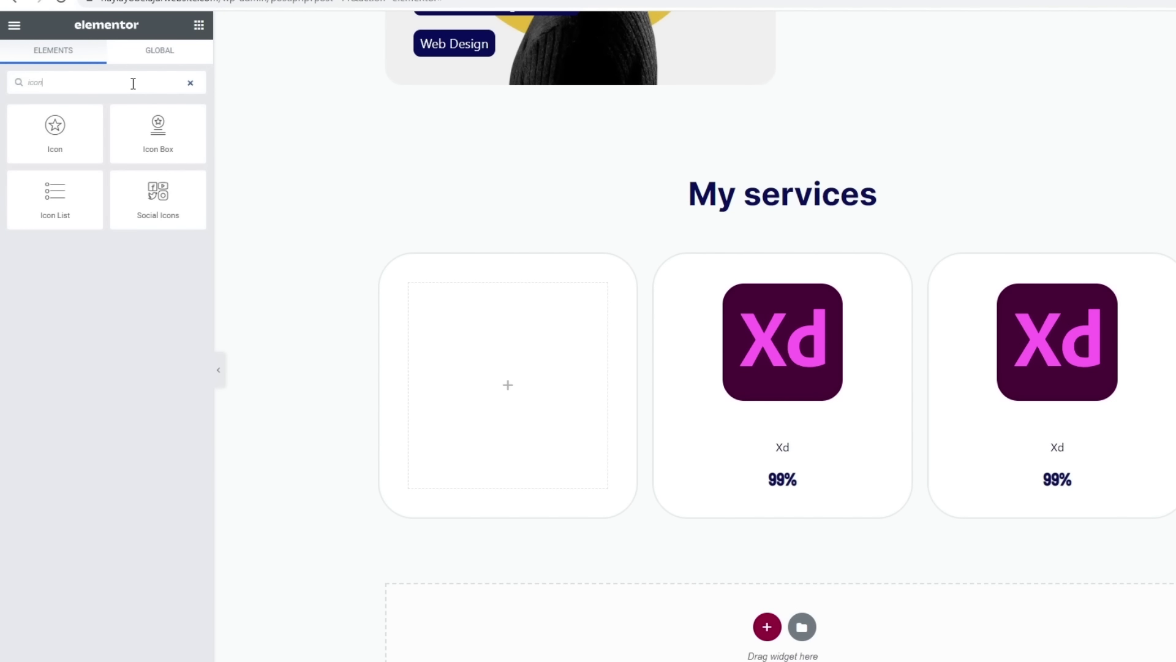
drag(165, 140, 491, 344)
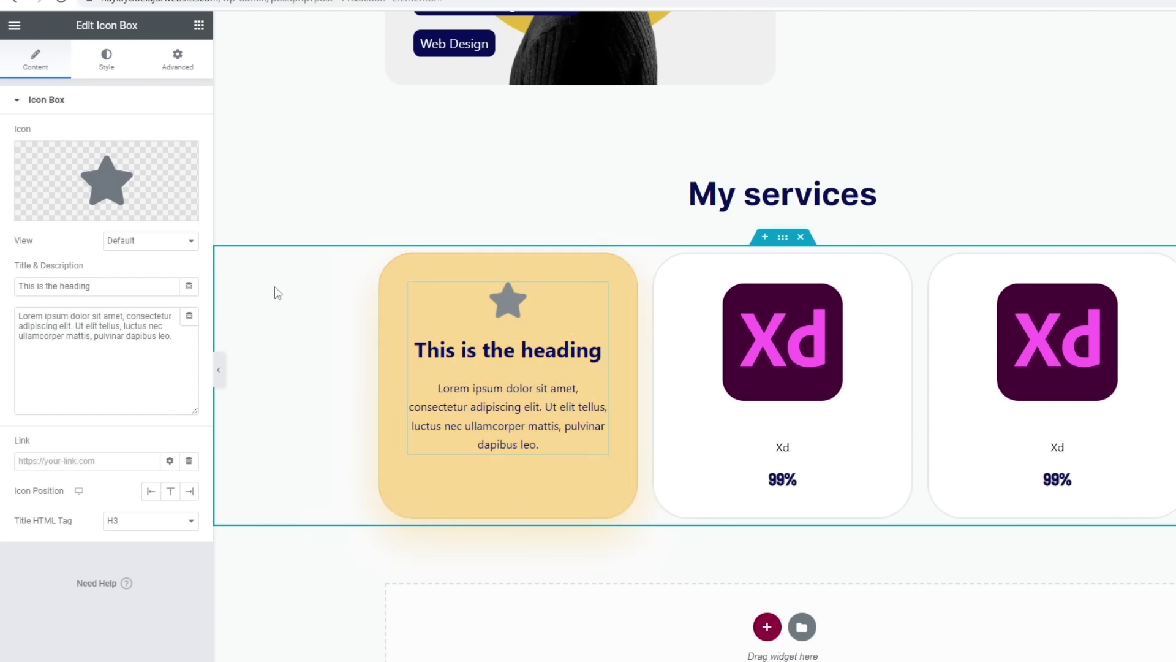
Replace the first service card's star icon with the Gem icon from the Icon Library.
mouse_move(37, 170)
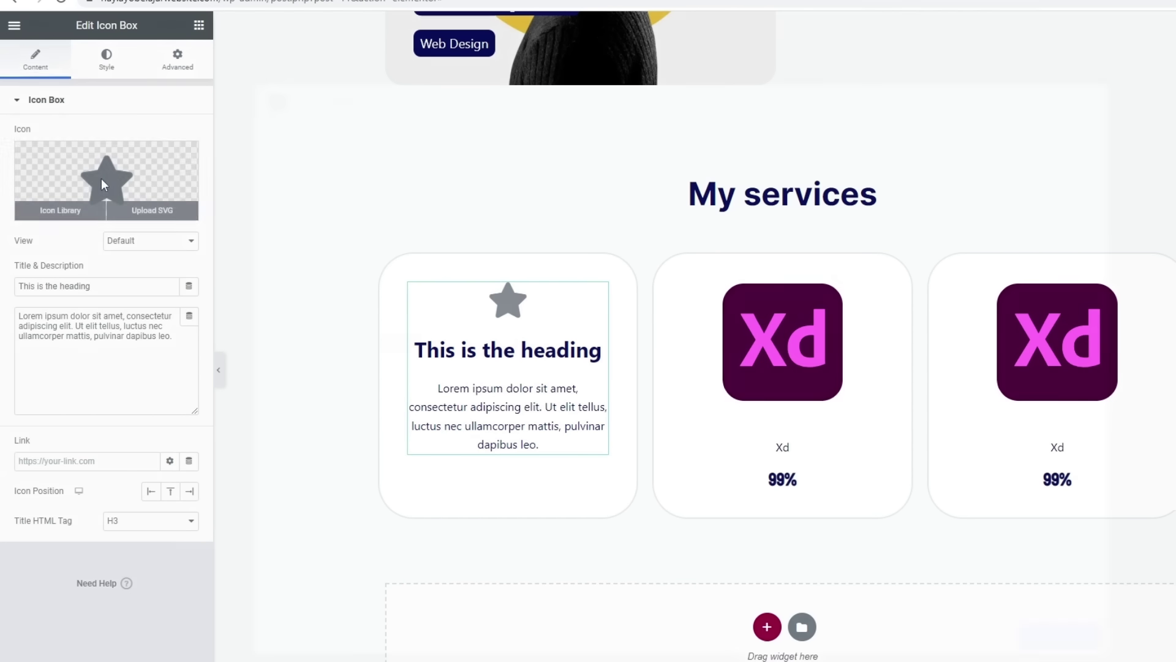
click(101, 182)
text(gem)
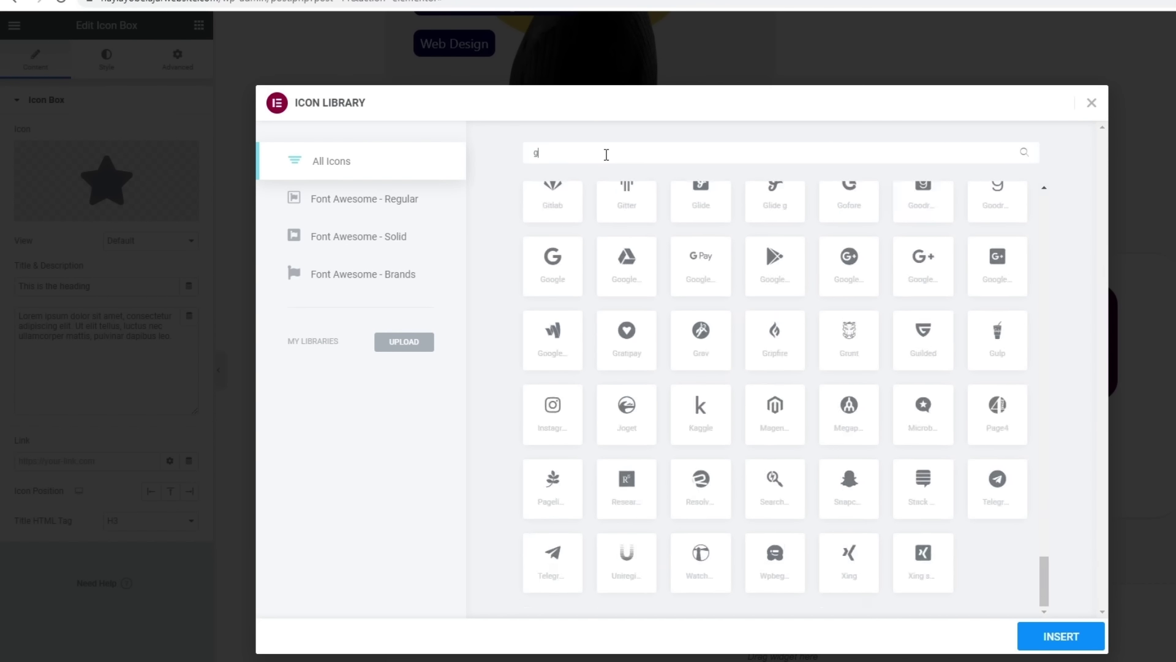
click(637, 231)
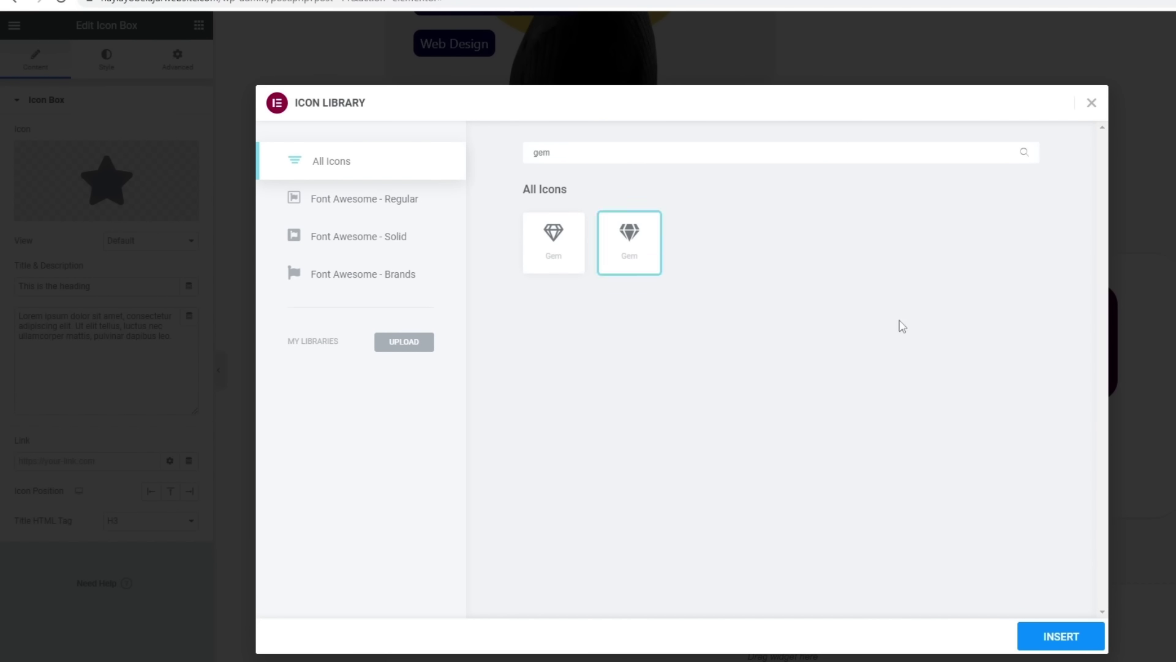
click(1052, 634)
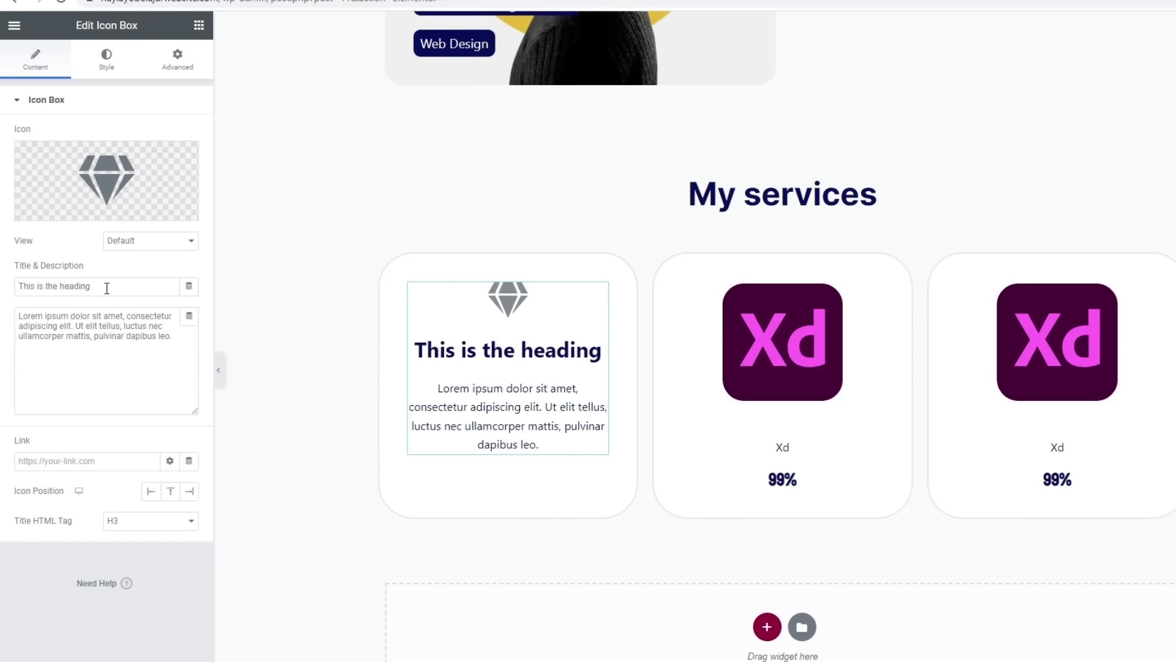
Change the card's heading to 'UI Design' and select the placeholder description.
drag(107, 288, 3, 285)
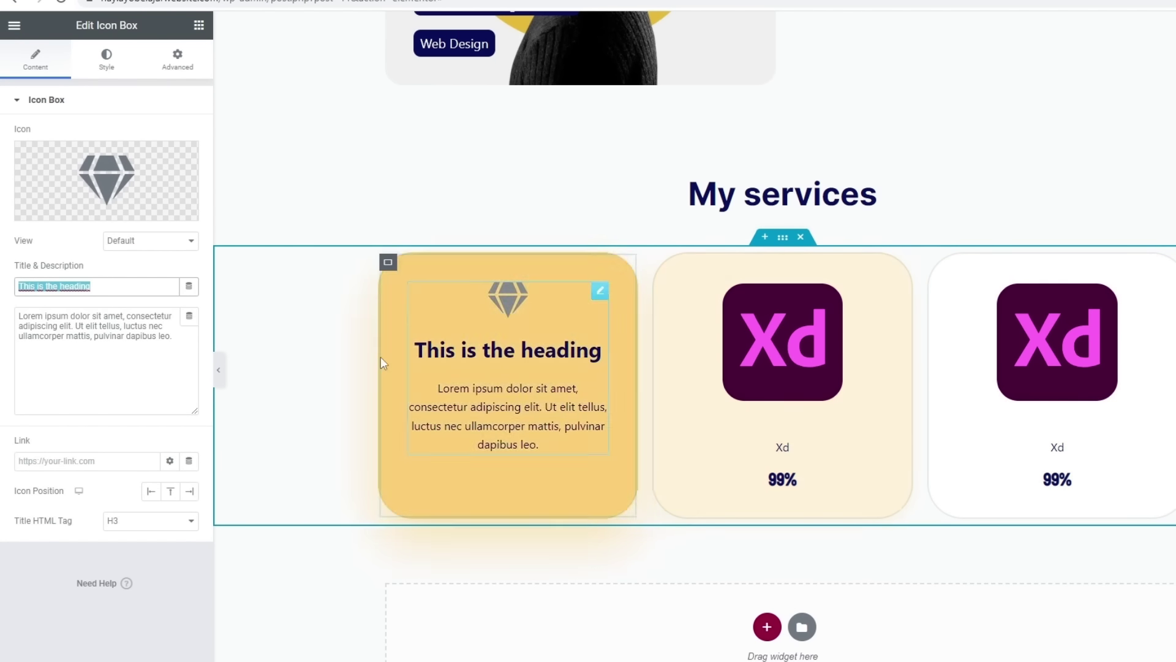
text(U)
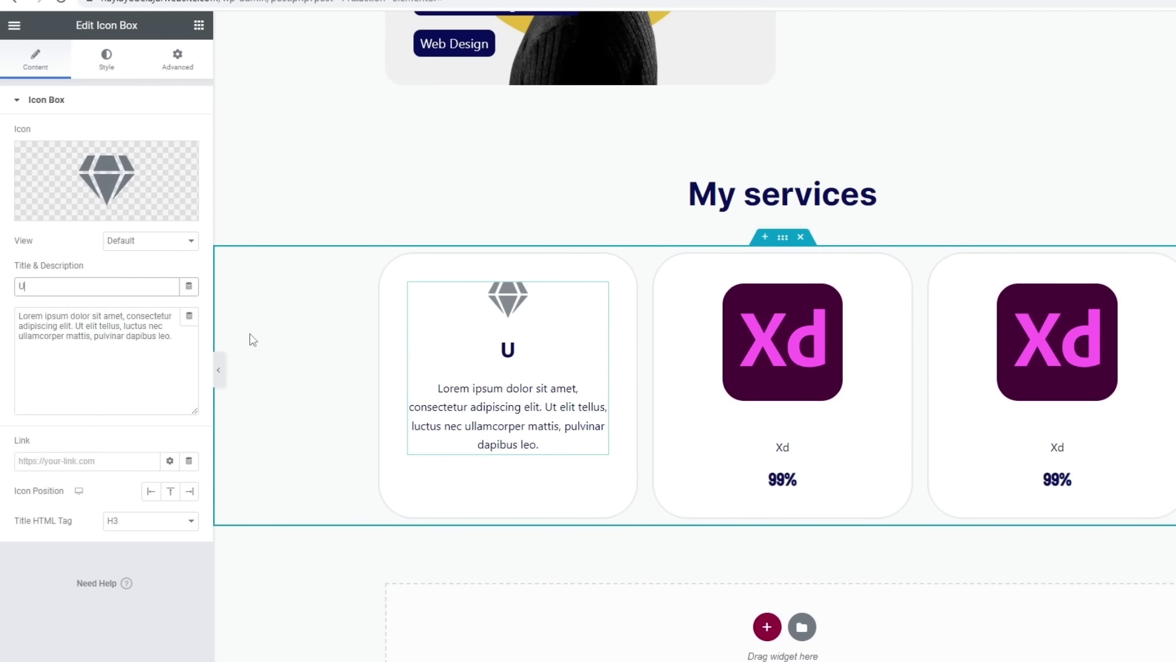
text(I Design)
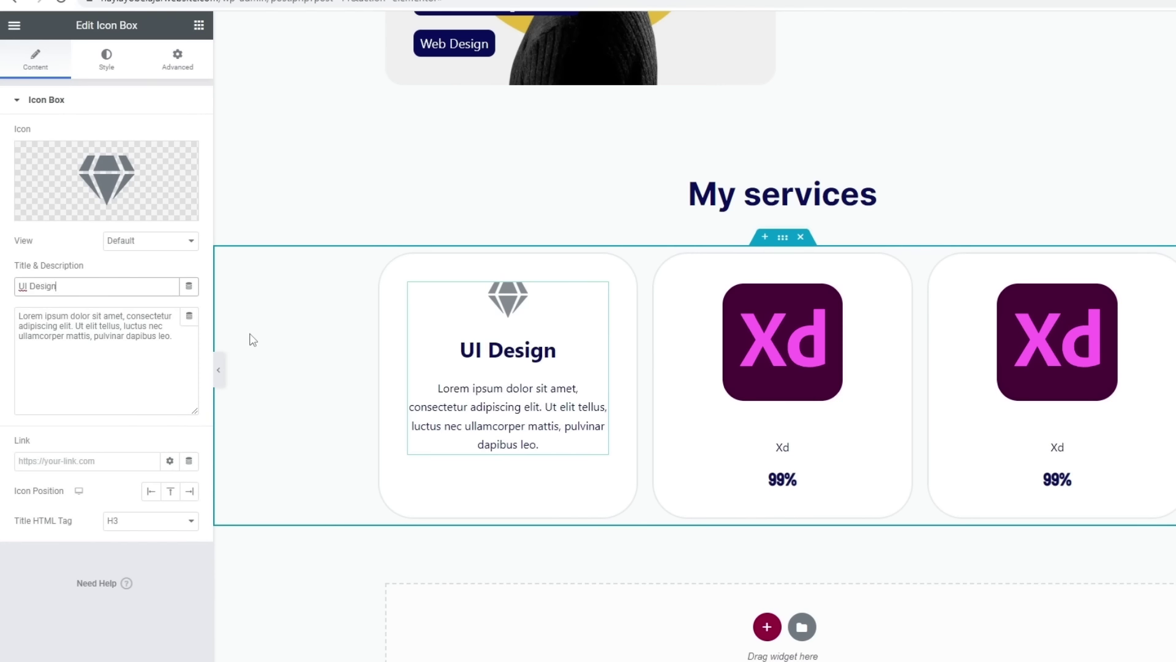
drag(175, 368, 12, 309)
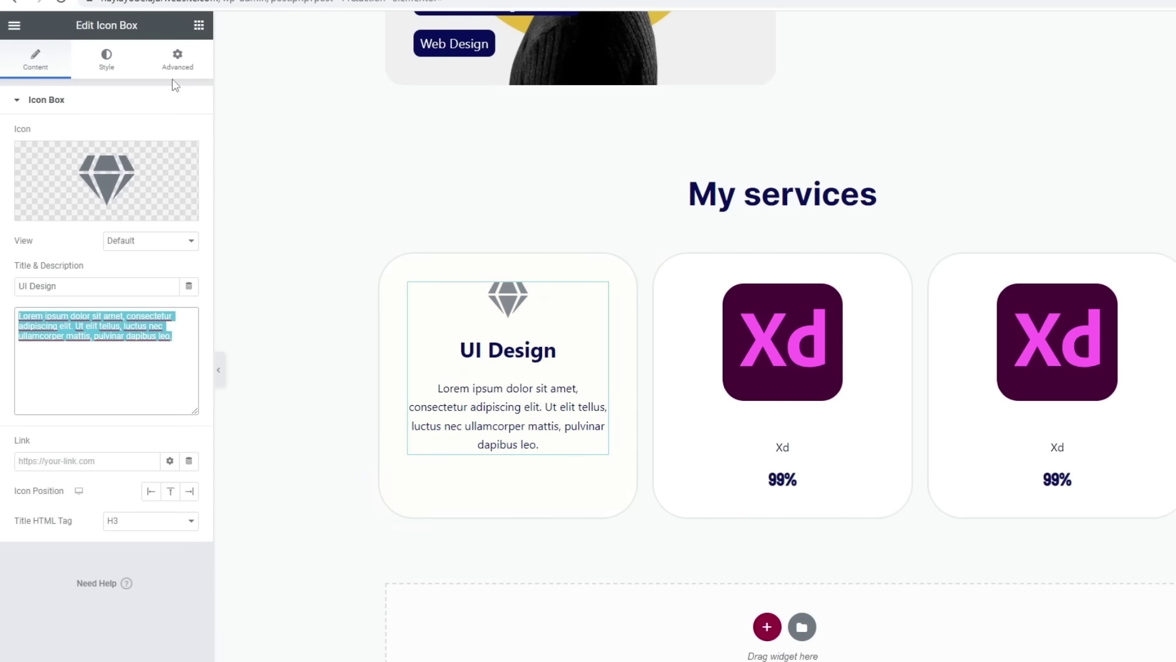
Colour the gem icon navy using Theme Color Palette 1.
click(107, 60)
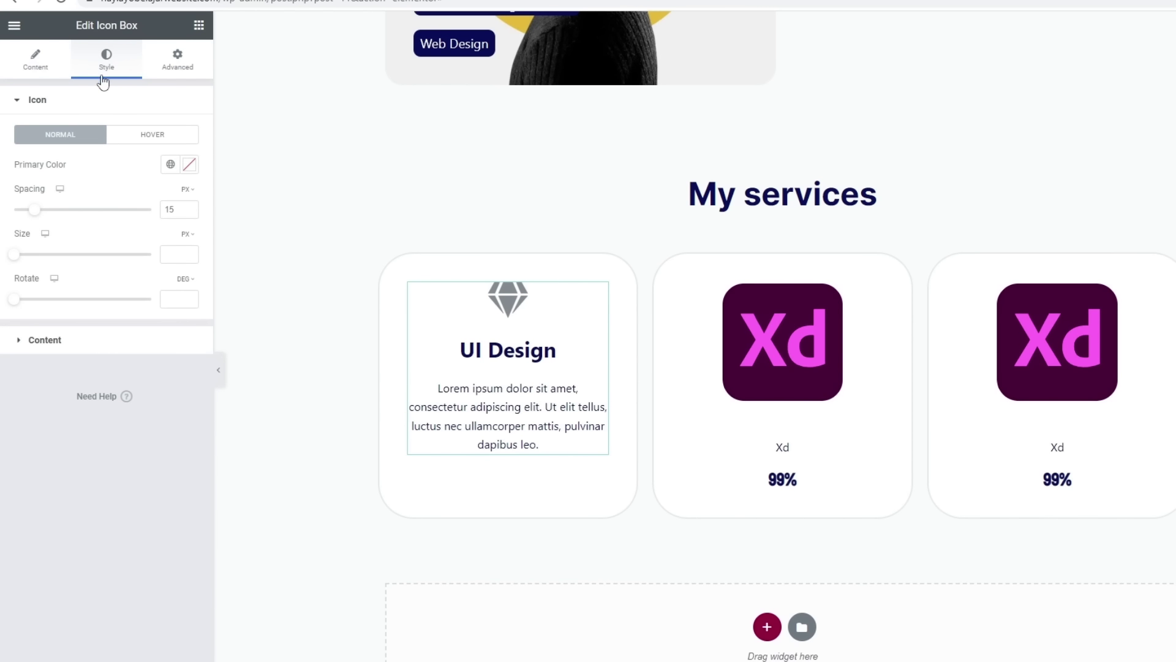
click(171, 164)
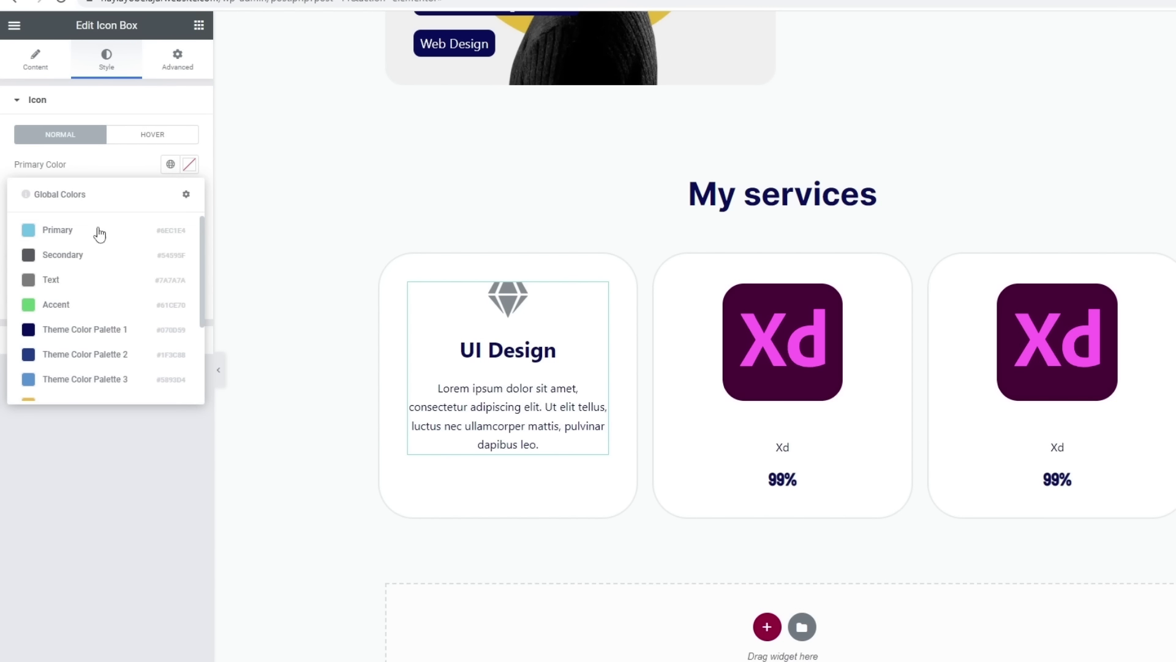
click(89, 334)
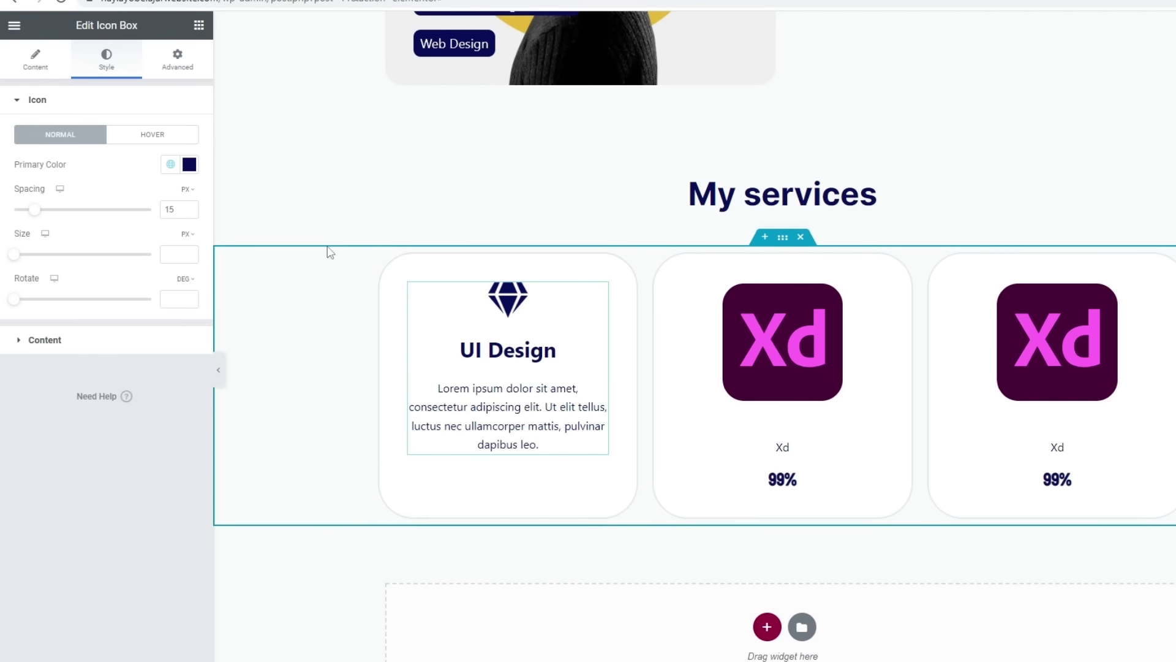
click(387, 265)
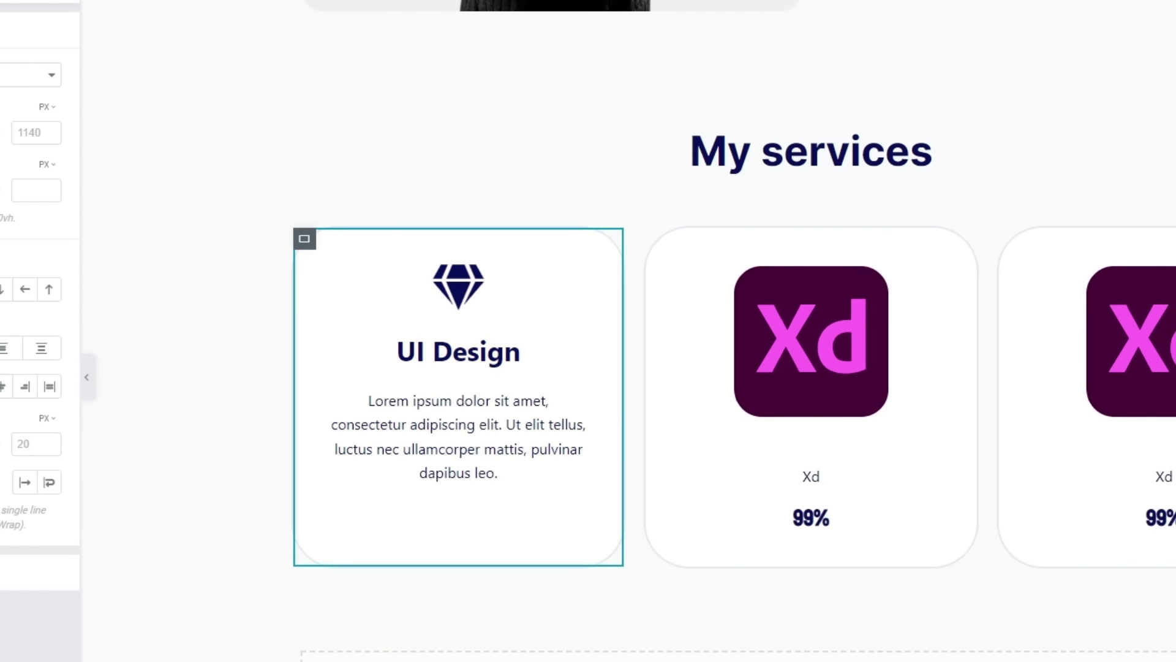
Unlink the card container's padding and set top and bottom to 70 px, keeping 40 px sides.
click(195, 54)
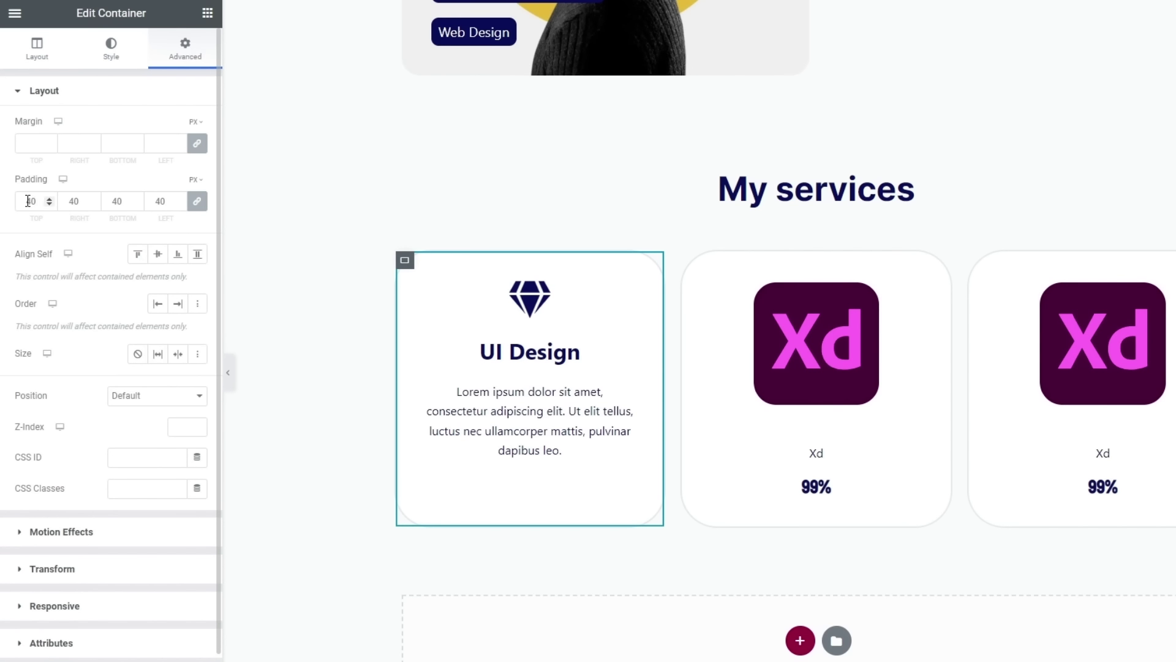
click(198, 201)
drag(31, 202, 19, 202)
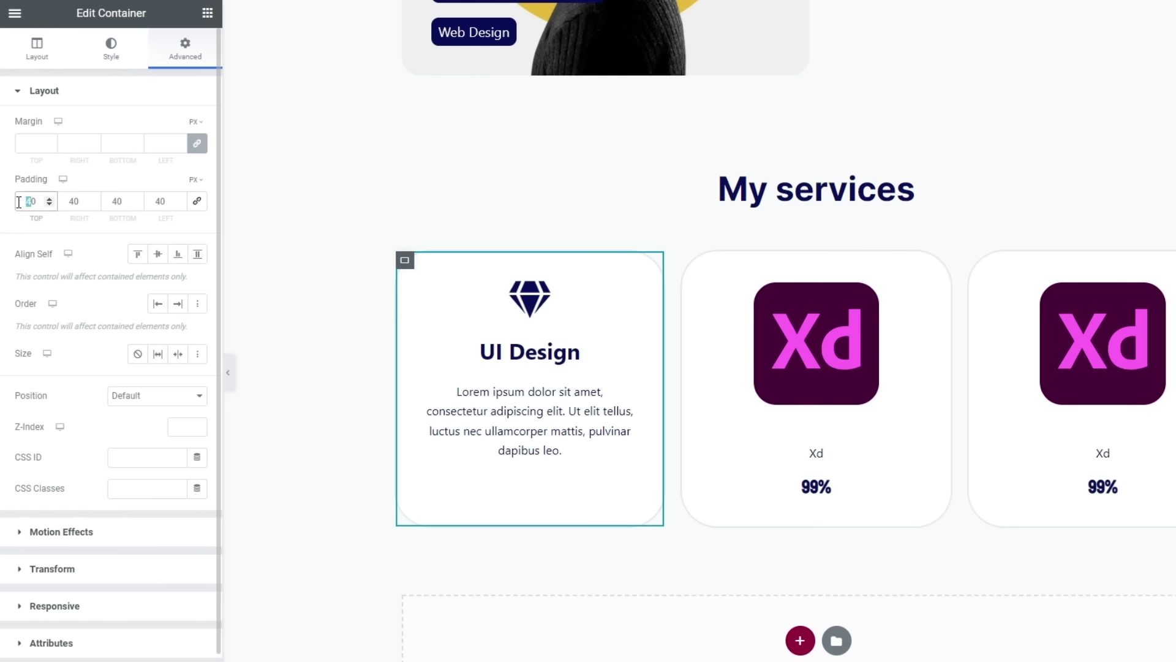
text(7)
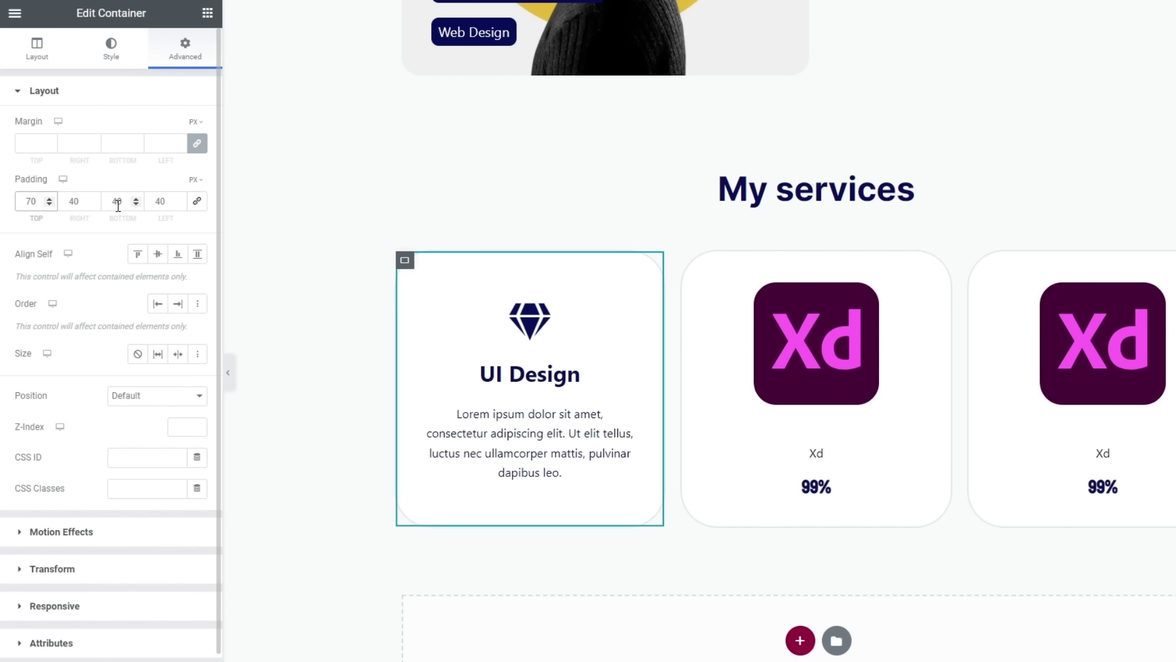
drag(117, 203, 98, 201)
text(7)
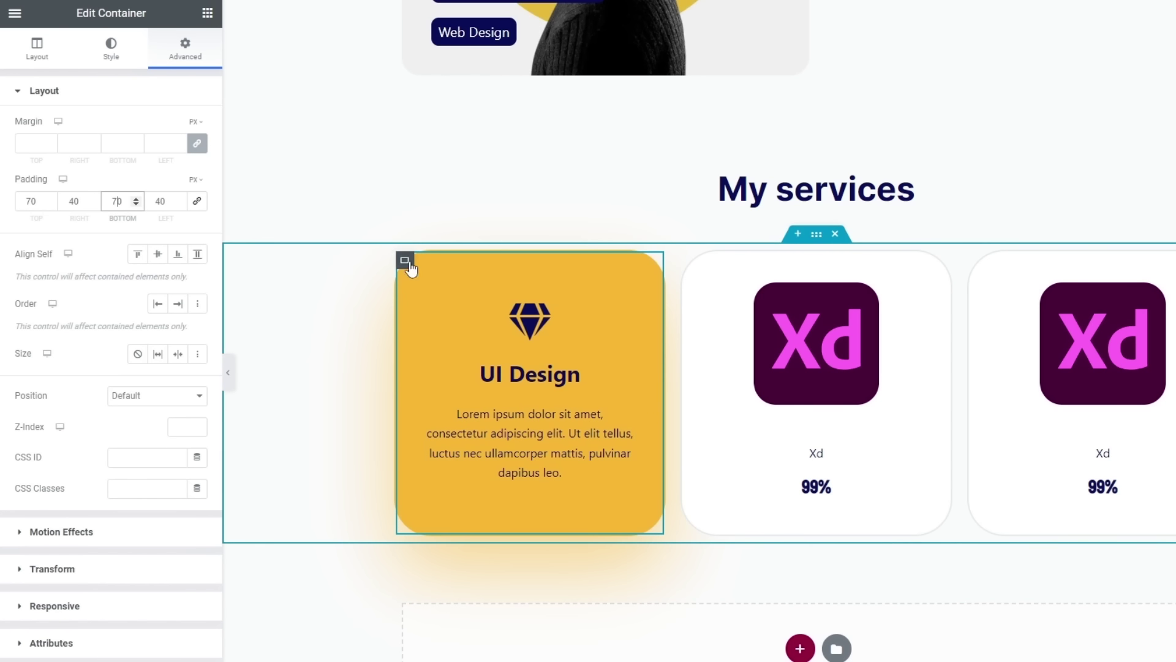
click(405, 262)
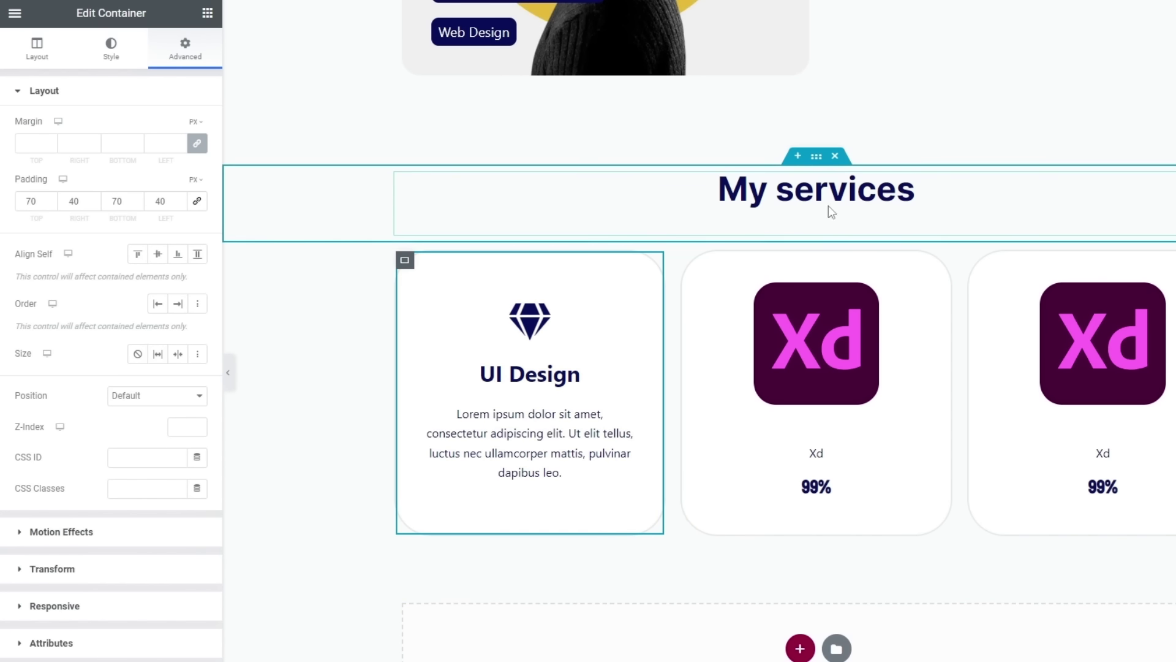
click(111, 48)
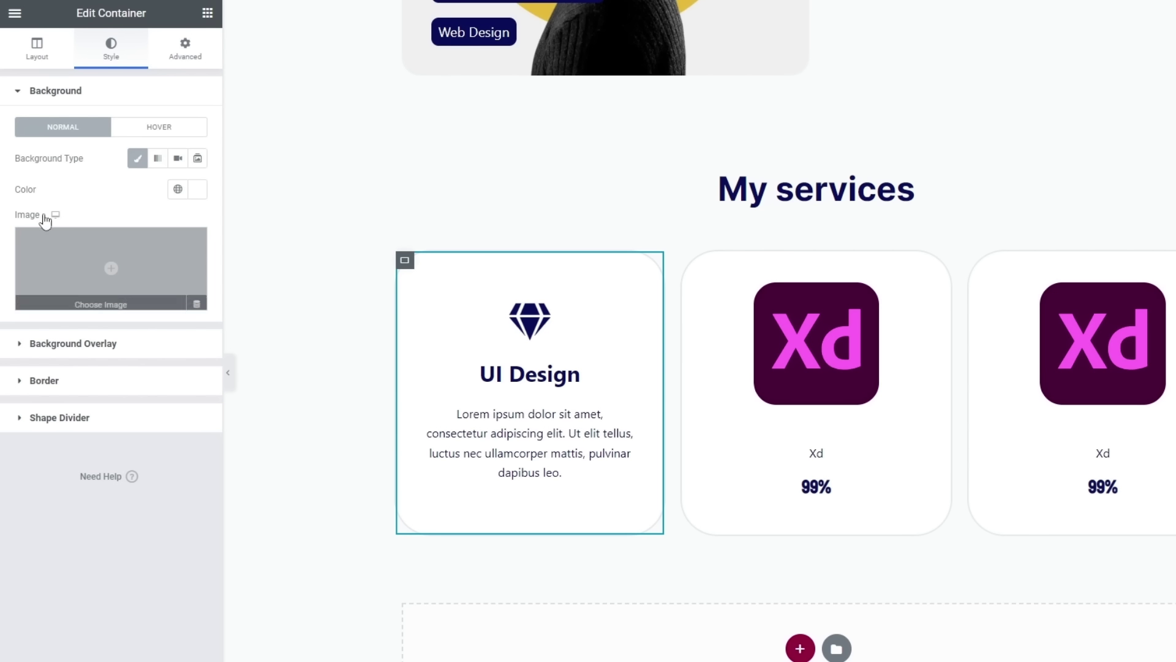
Set the card background to the faint pattern image, positioned Bottom Left and sized Cover.
click(73, 260)
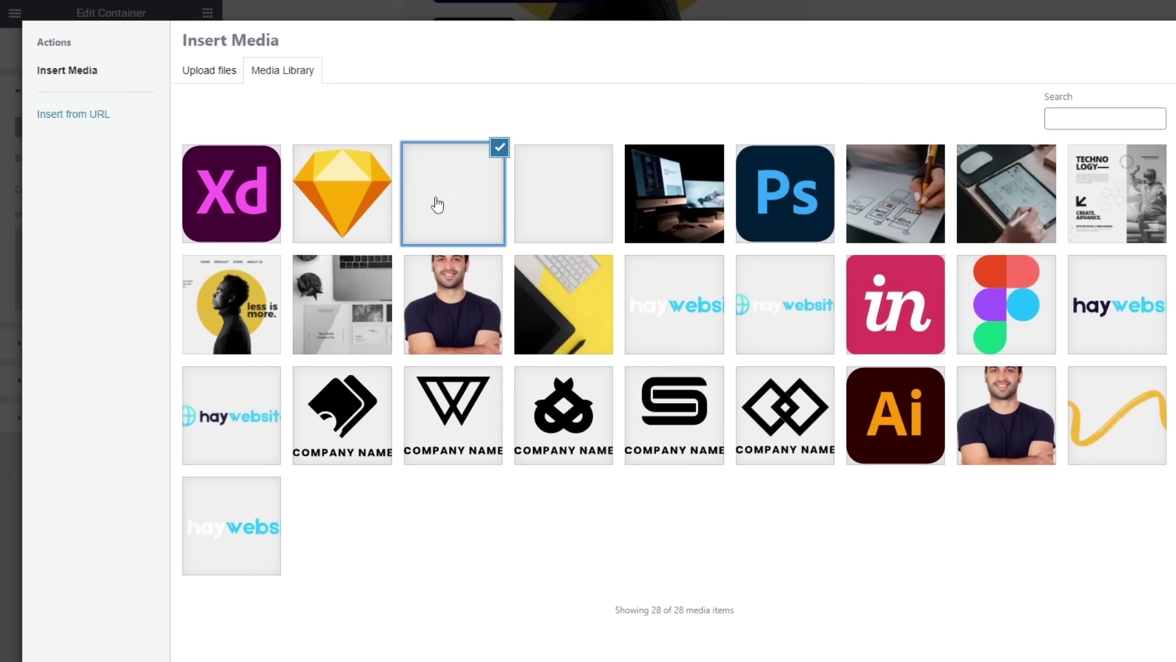
click(526, 207)
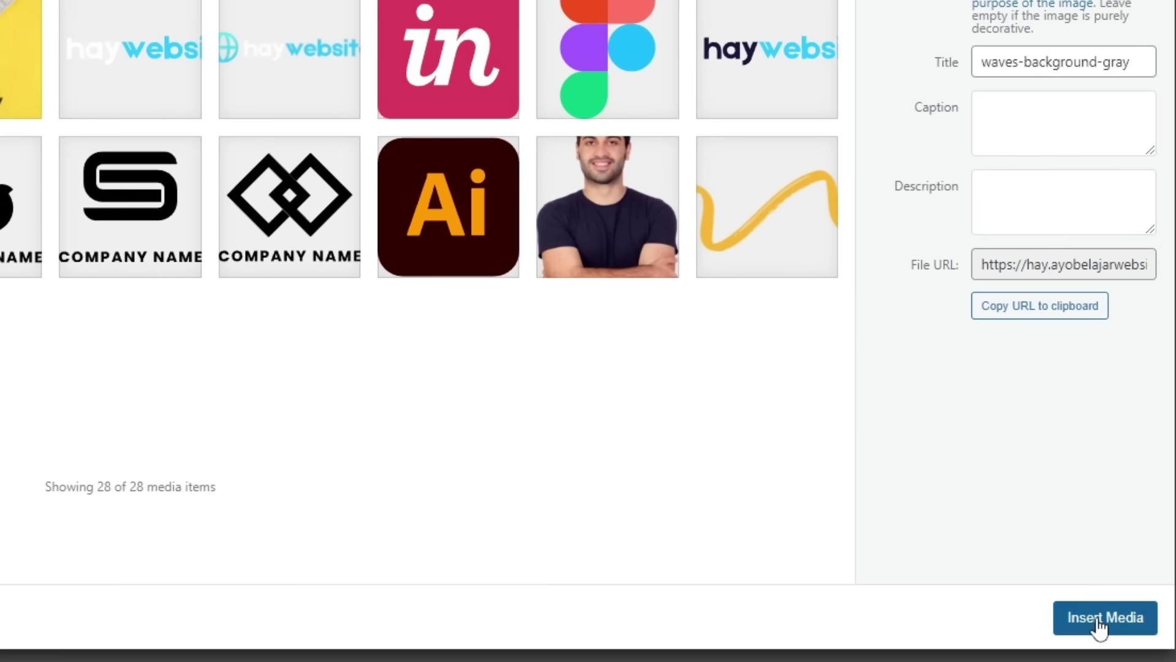
click(1173, 658)
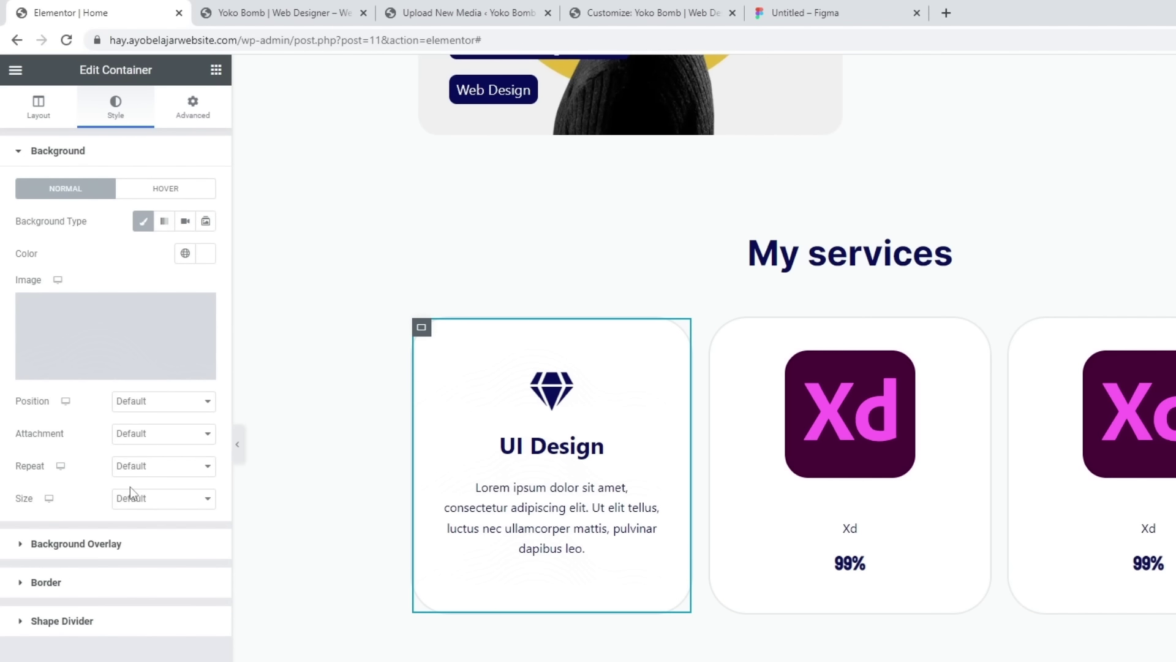
click(152, 405)
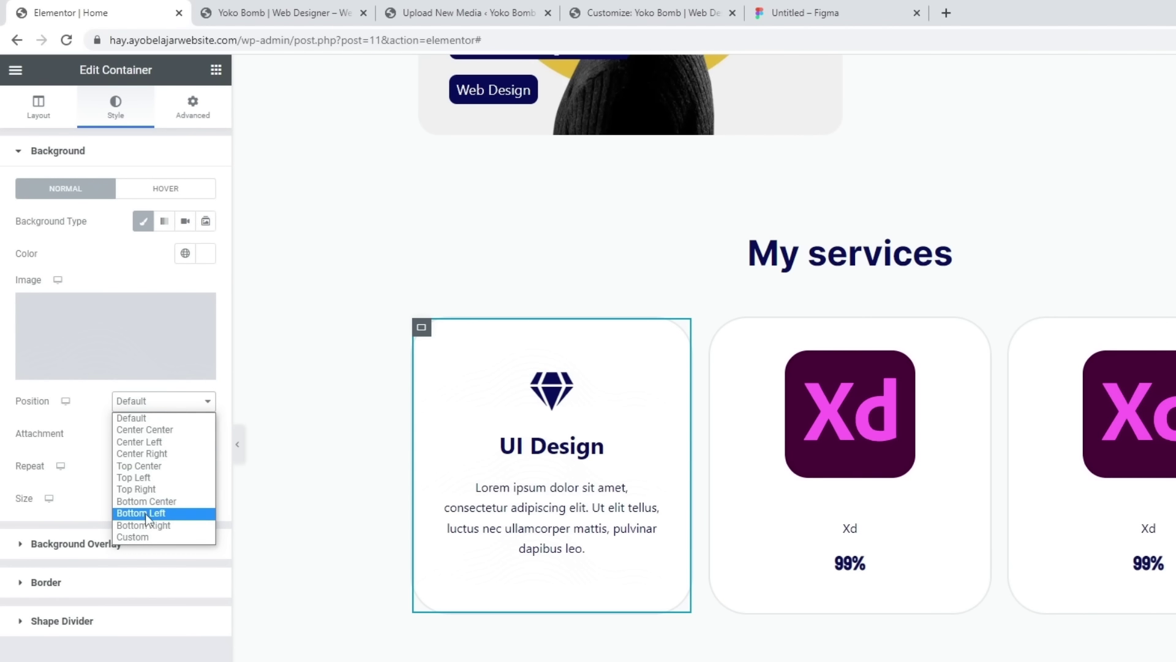
key(Escape)
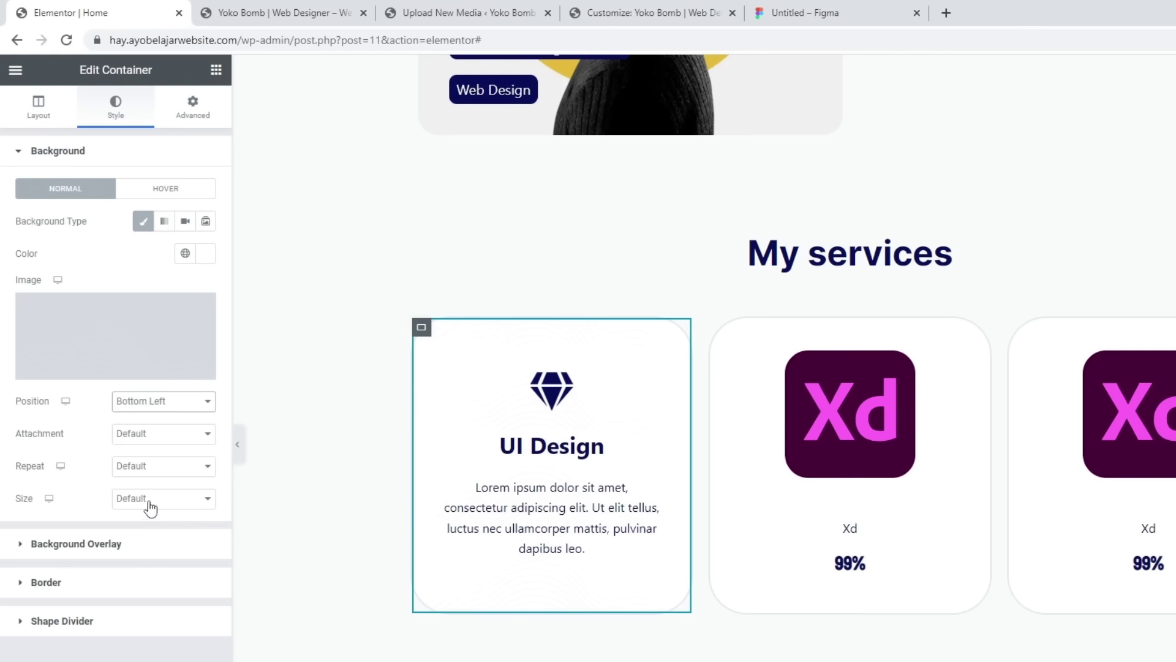
click(151, 505)
click(146, 539)
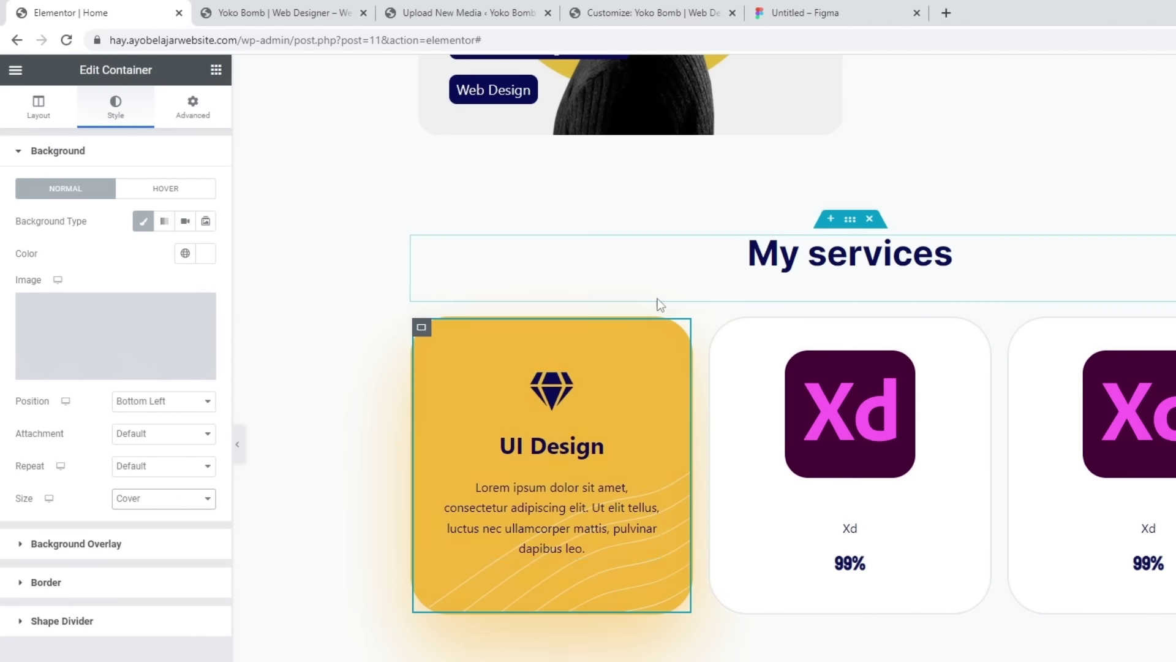
Duplicate the UI Design card twice to make three copies.
scroll(658, 297, down, 1)
scroll(453, 306, up, 1)
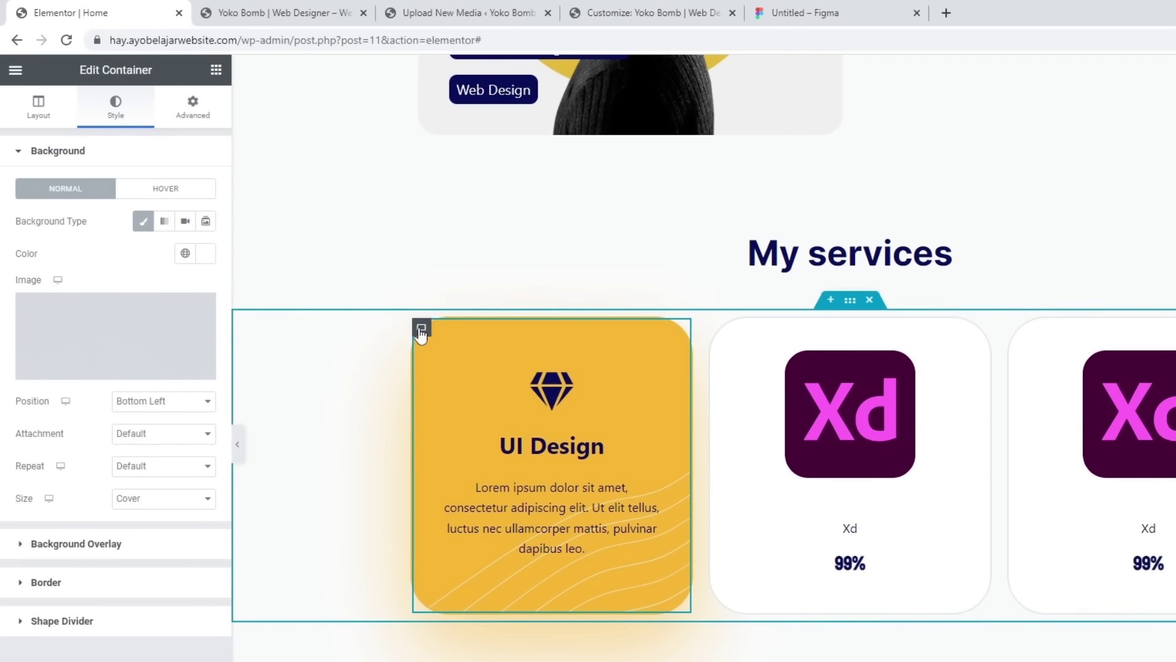
right_click(422, 333)
click(454, 363)
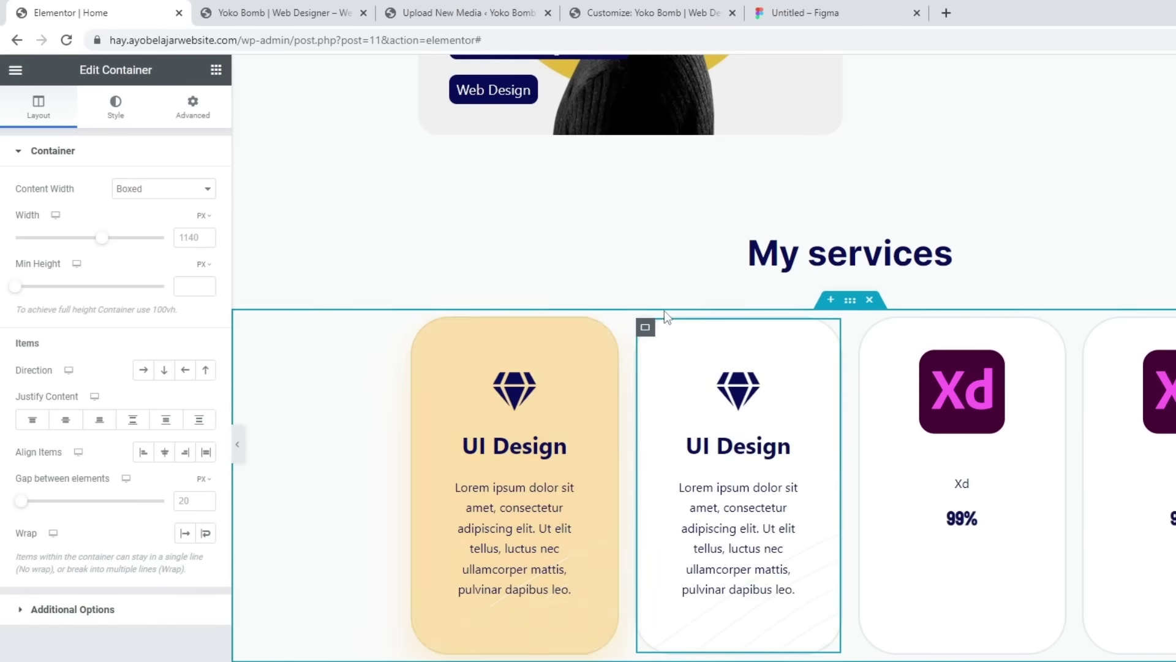
right_click(651, 333)
click(683, 363)
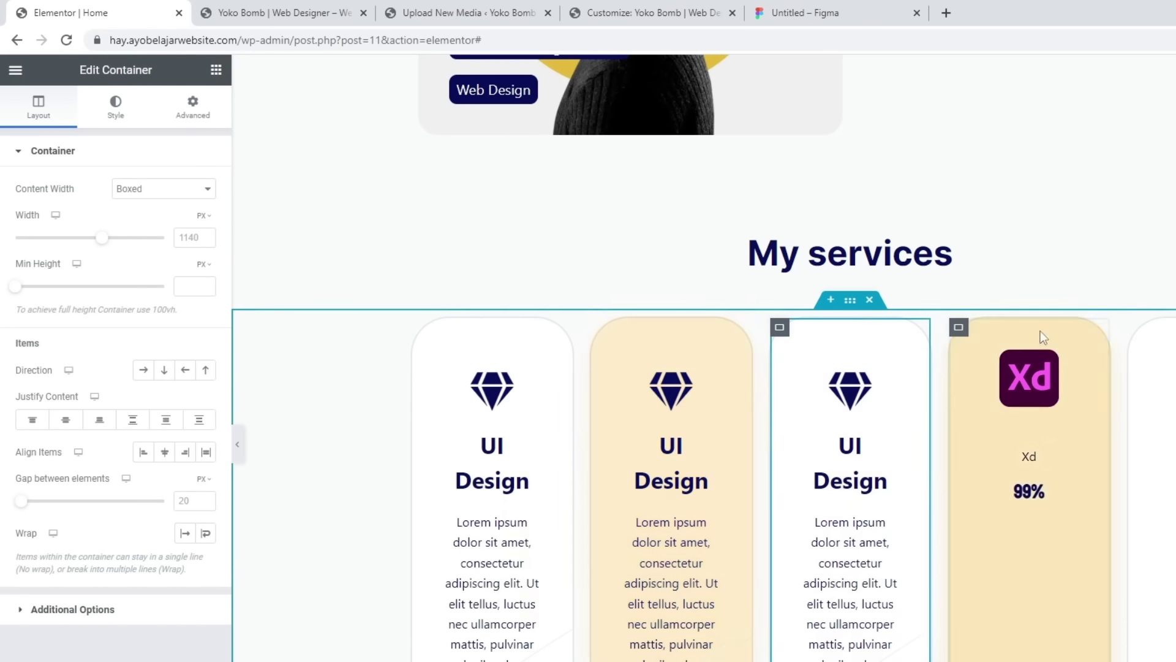
Delete the two leftover Xd cards from the services row.
right_click(960, 332)
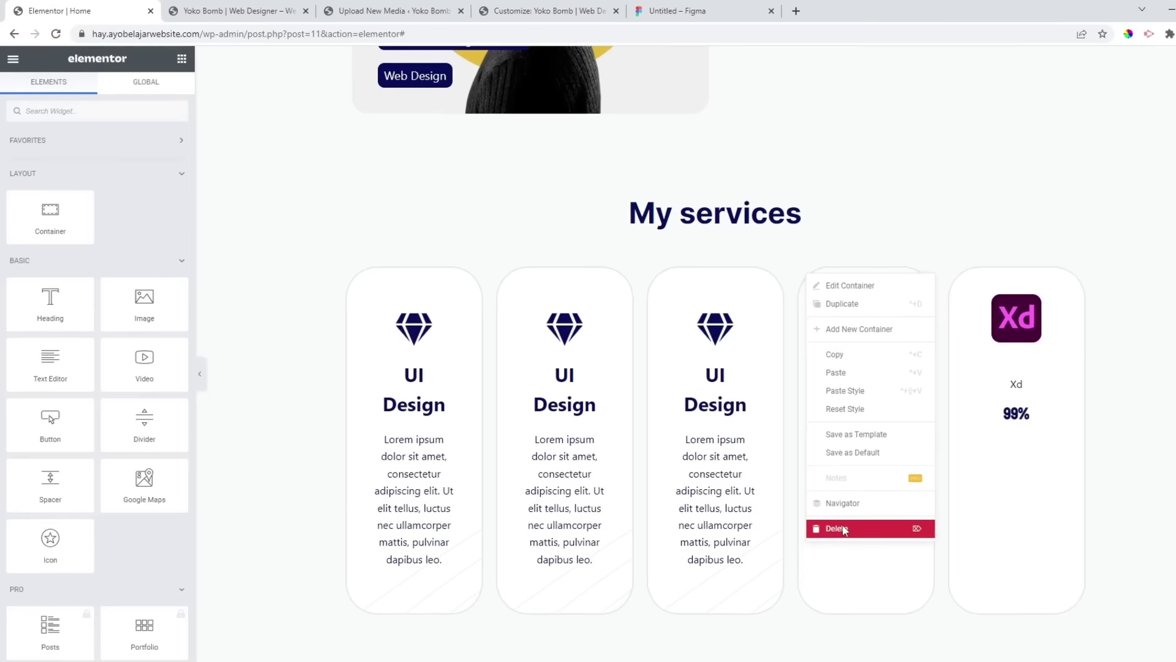
click(986, 625)
right_click(867, 258)
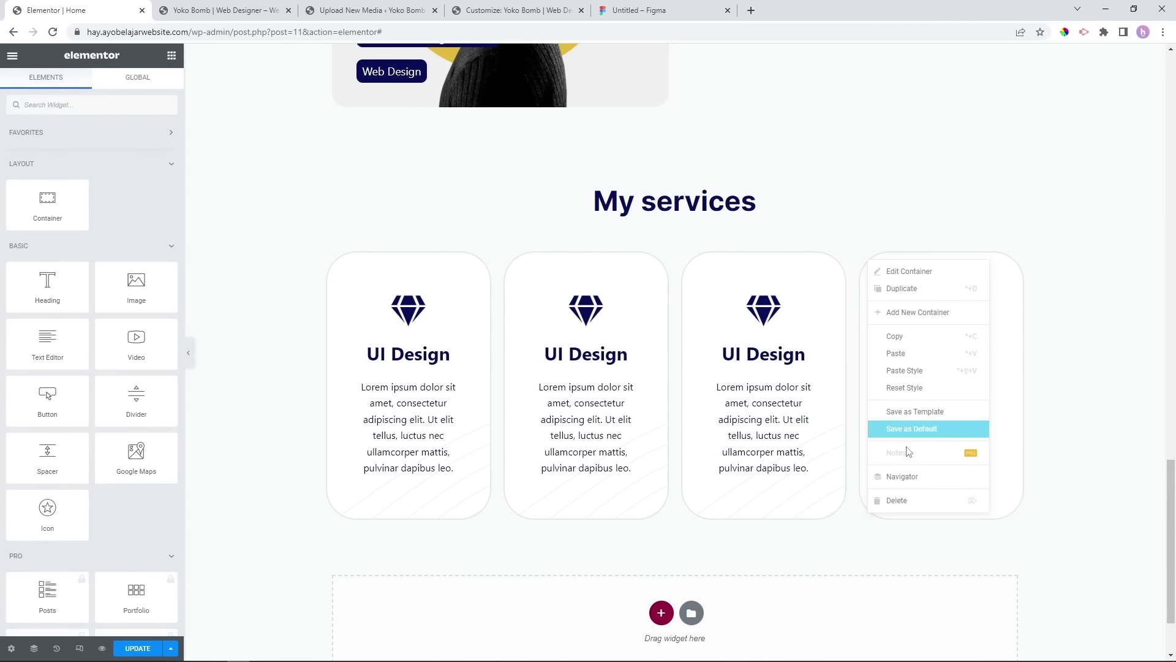
click(904, 497)
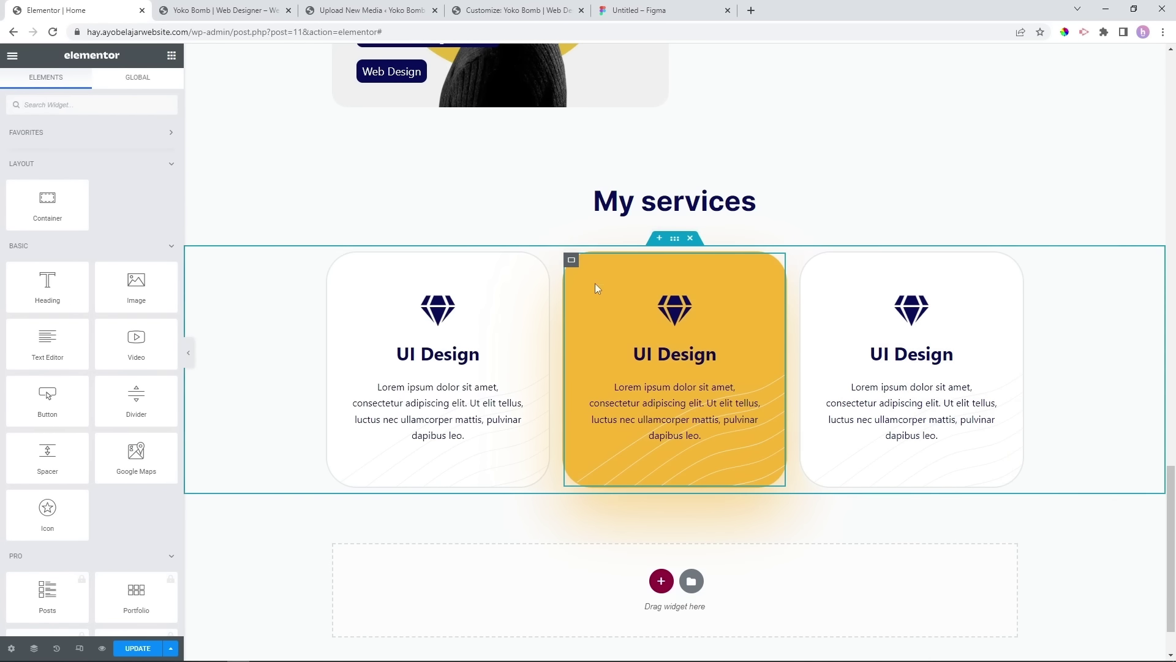
Give the UX Design card a solid star icon.
click(658, 349)
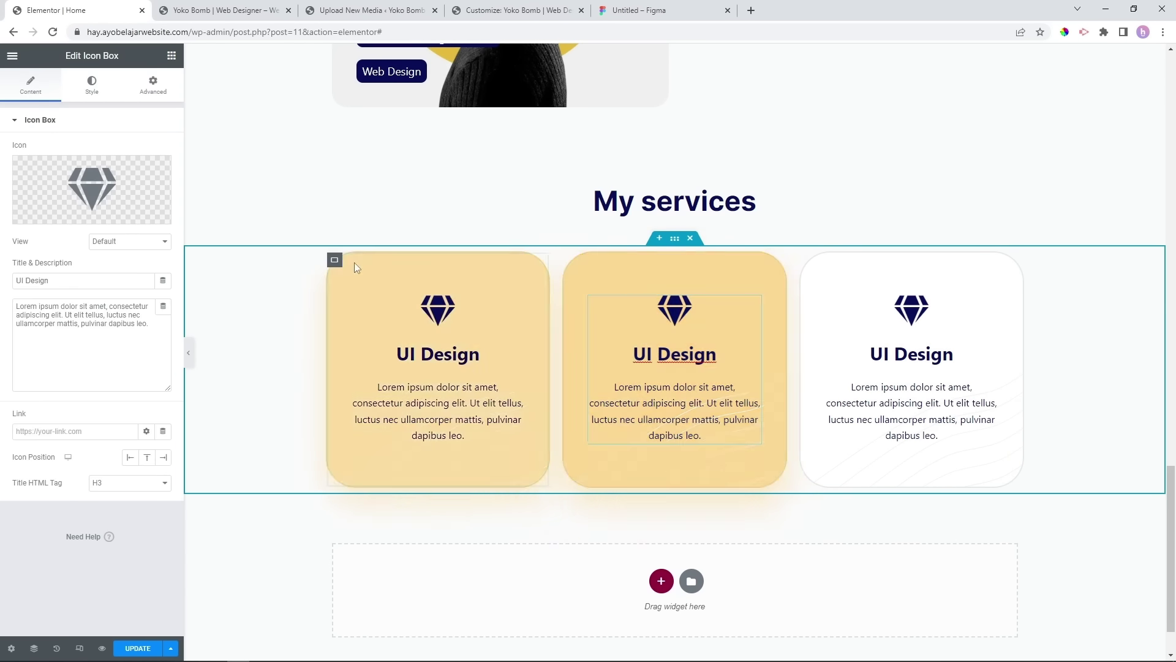
click(26, 280)
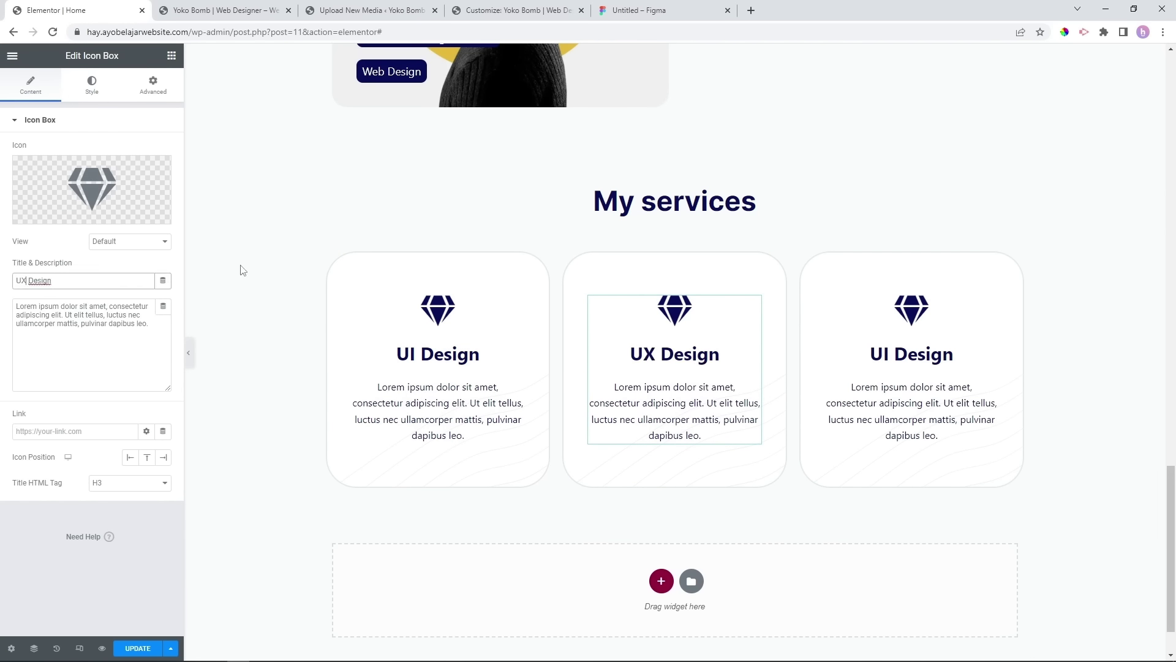
click(52, 212)
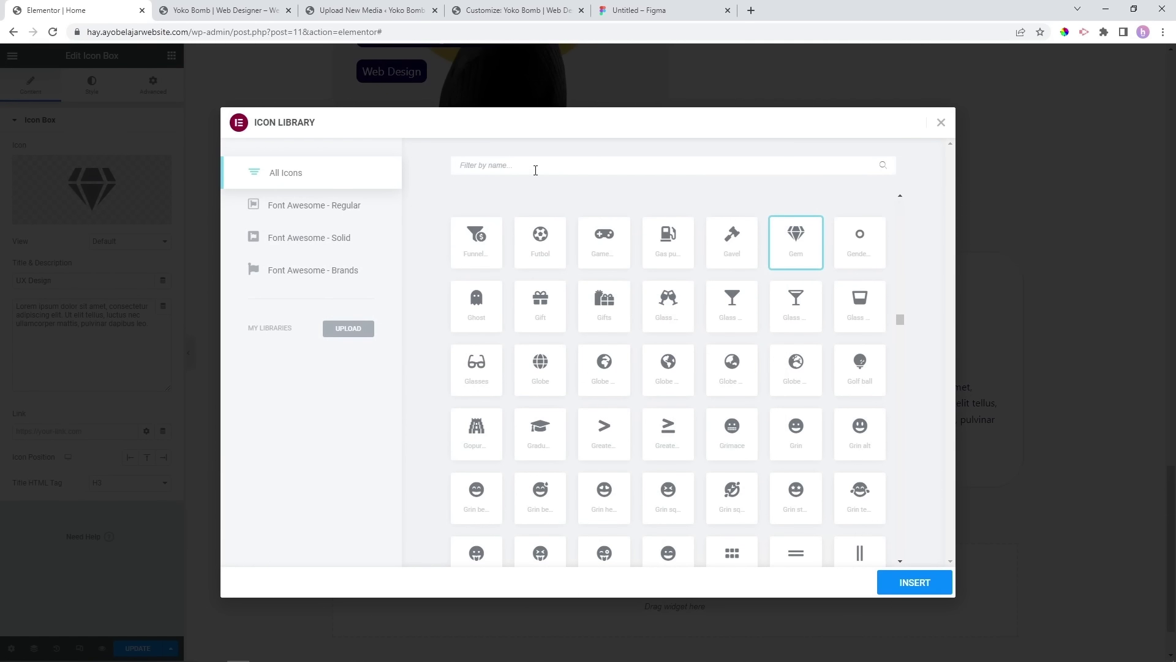
text(star)
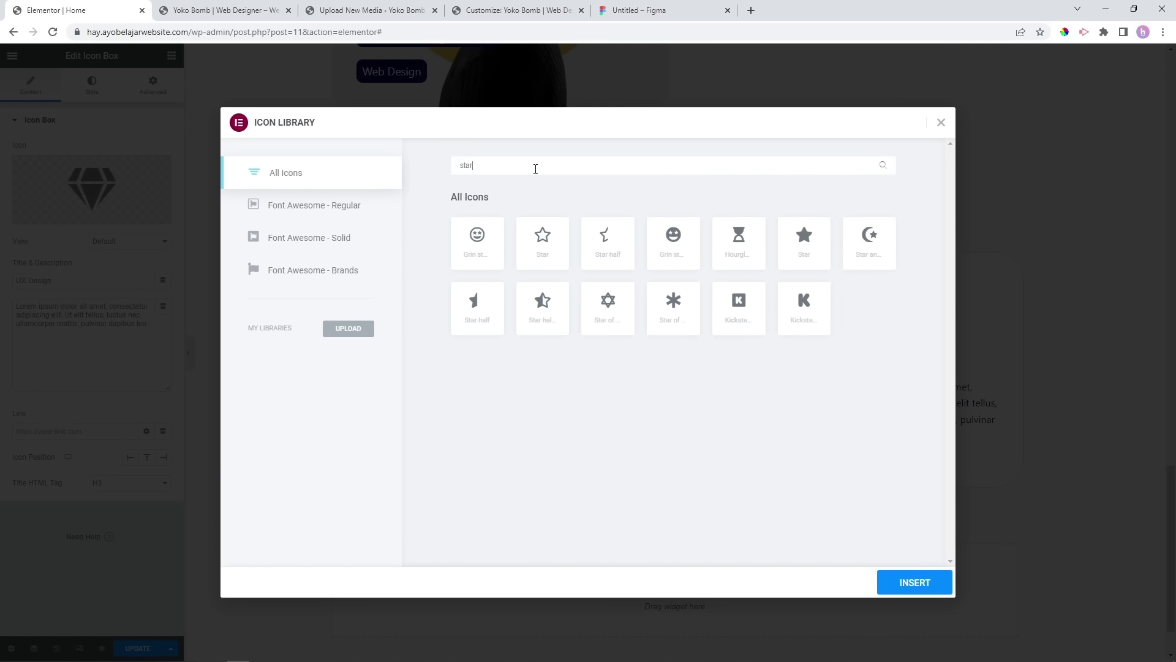
click(919, 585)
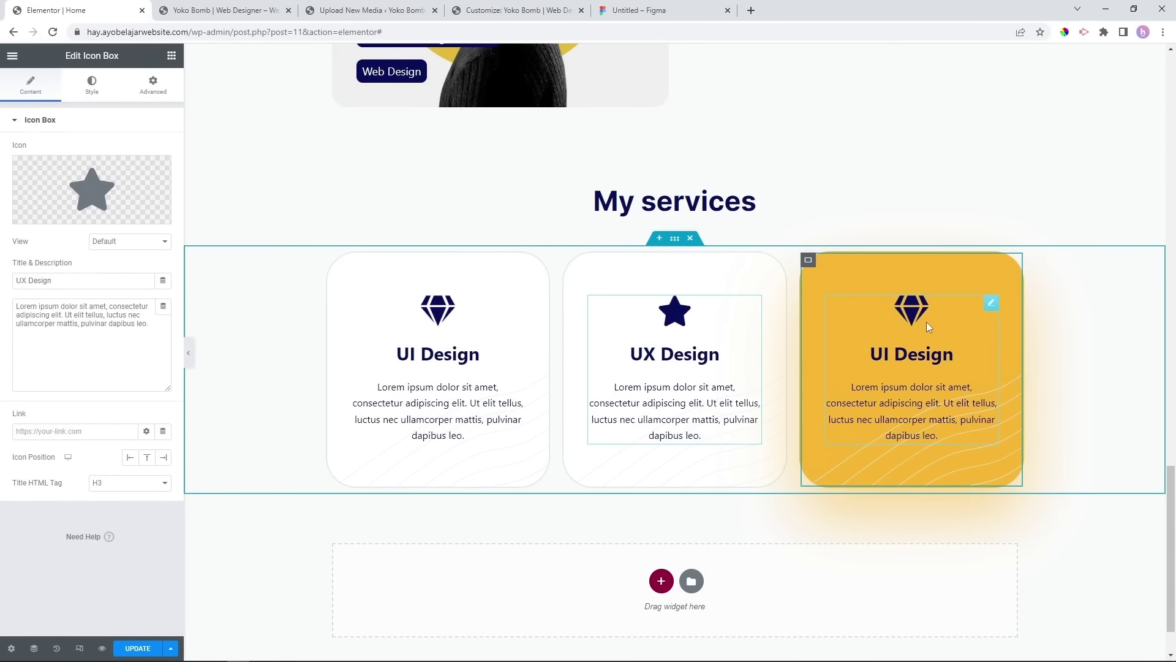
Retitle the third card 'Graphic Design' and give it the Award icon.
click(916, 360)
click(22, 280)
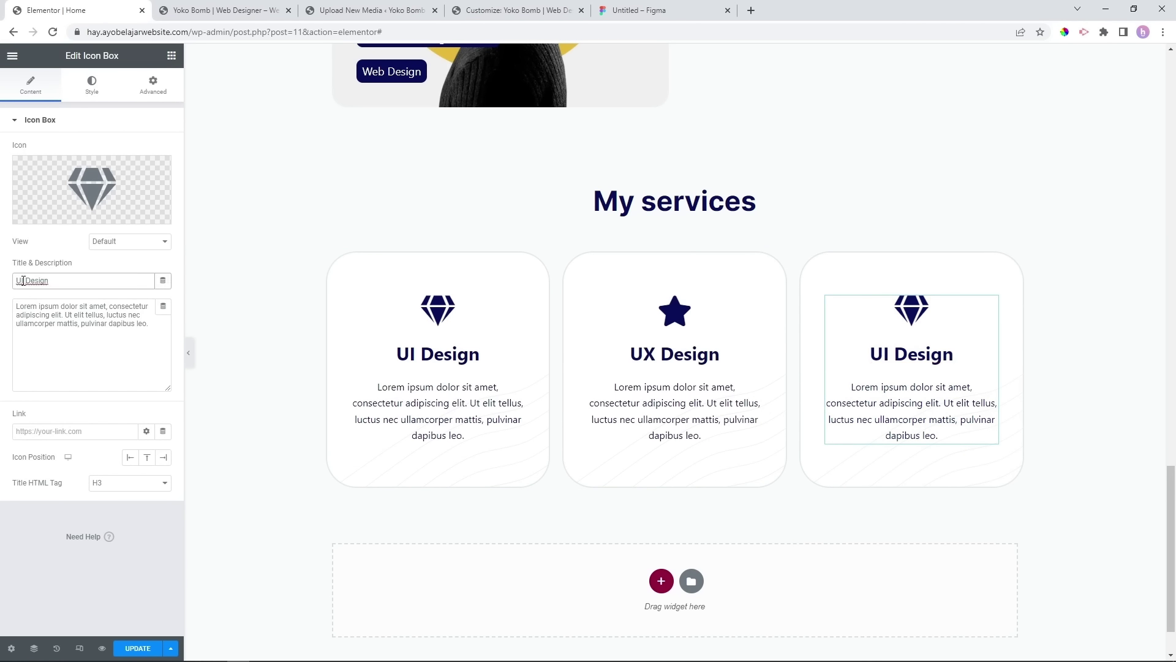
text(Graphic)
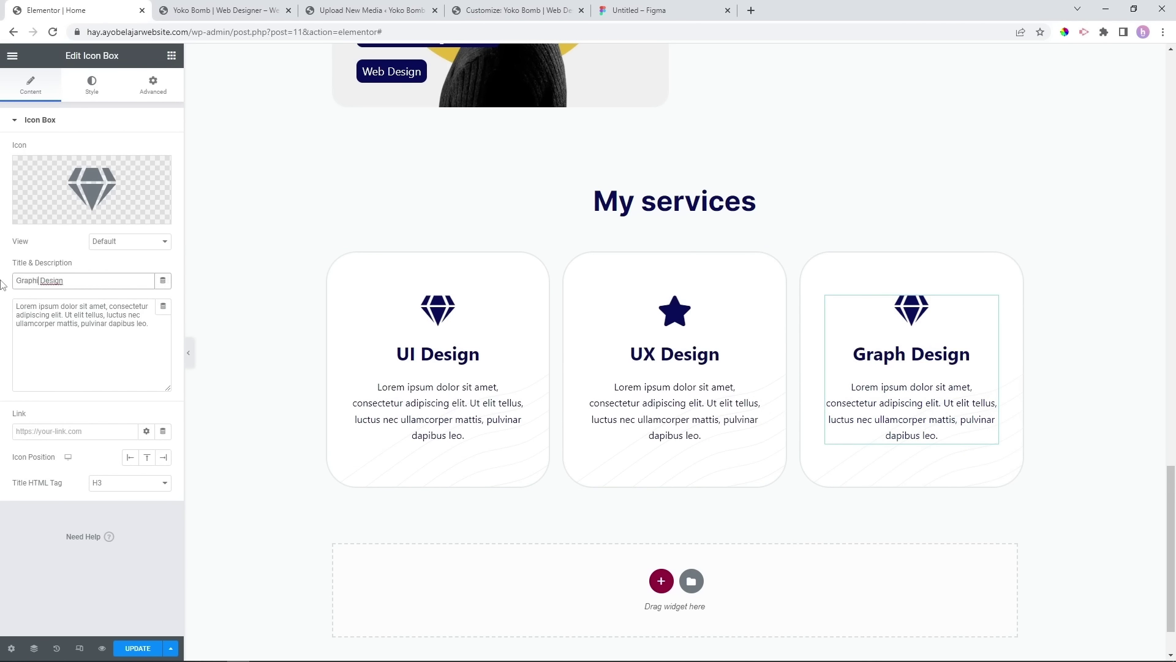
click(112, 189)
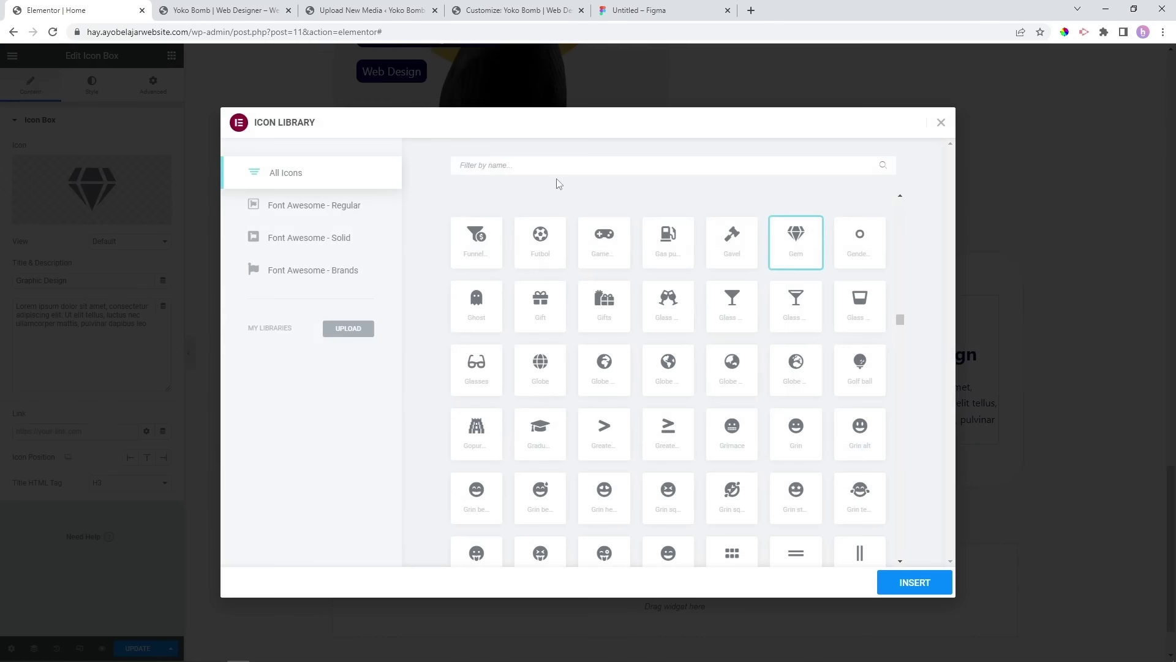
text(awa)
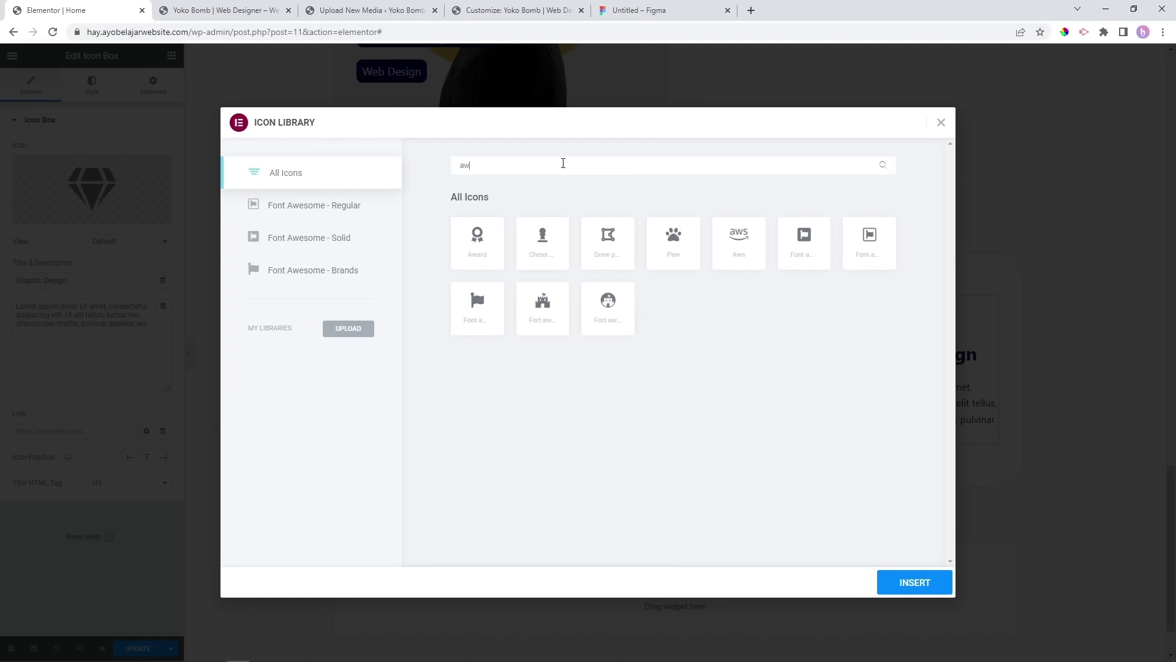
click(949, 584)
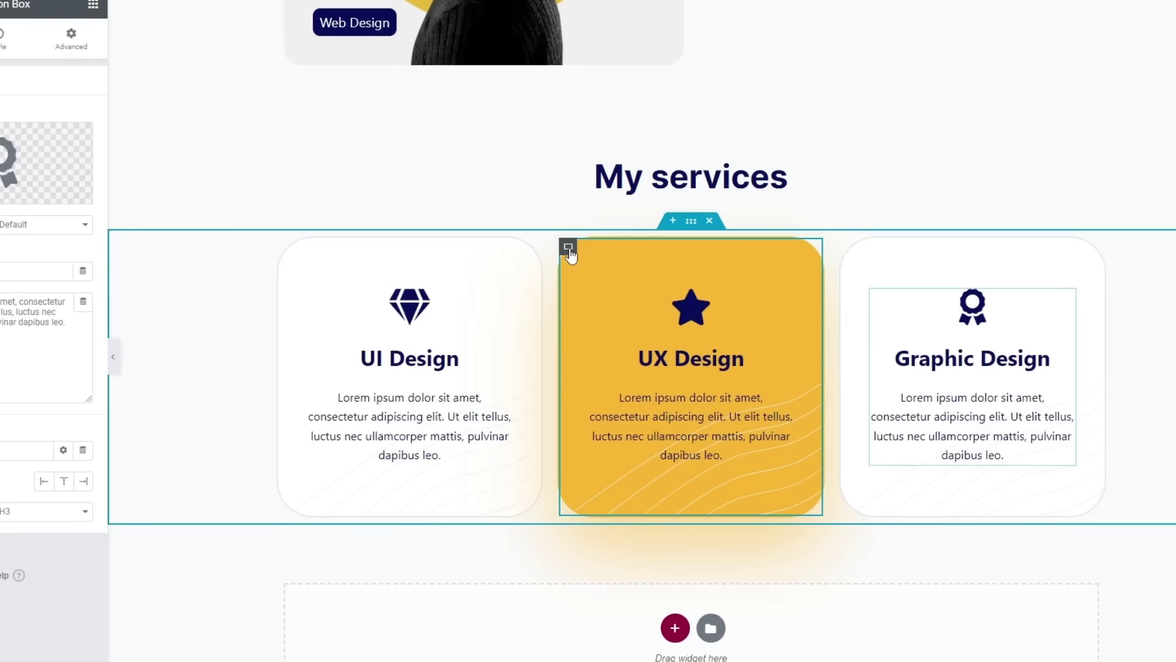
Anchor the UX Design card's background image at Bottom Center.
click(568, 249)
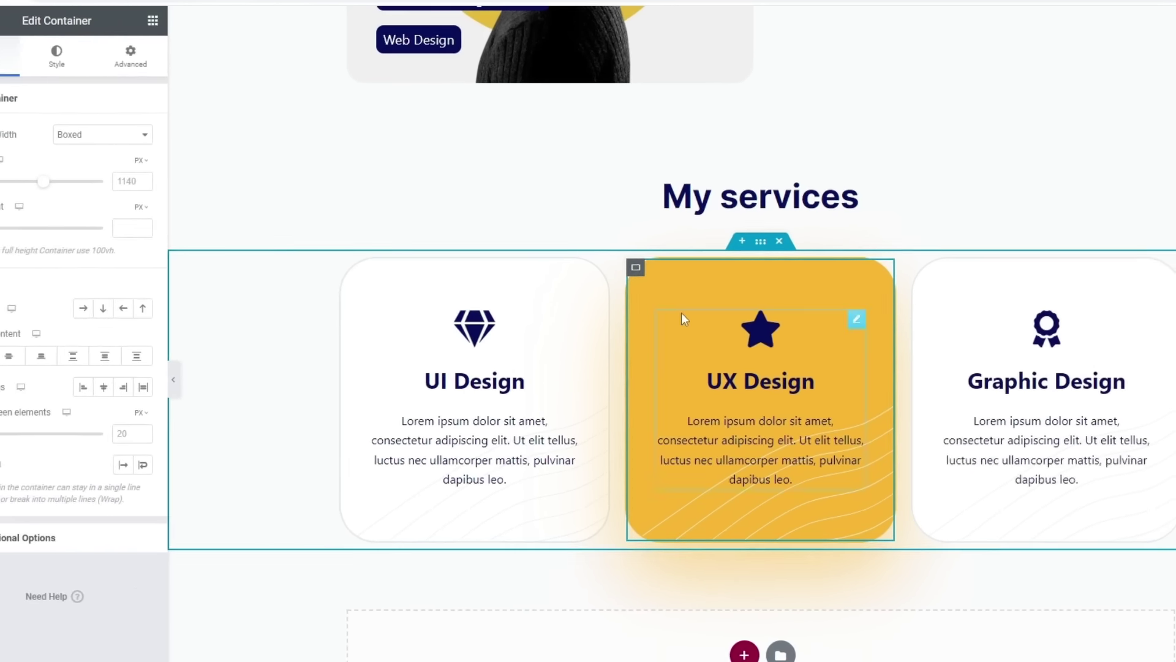
click(107, 84)
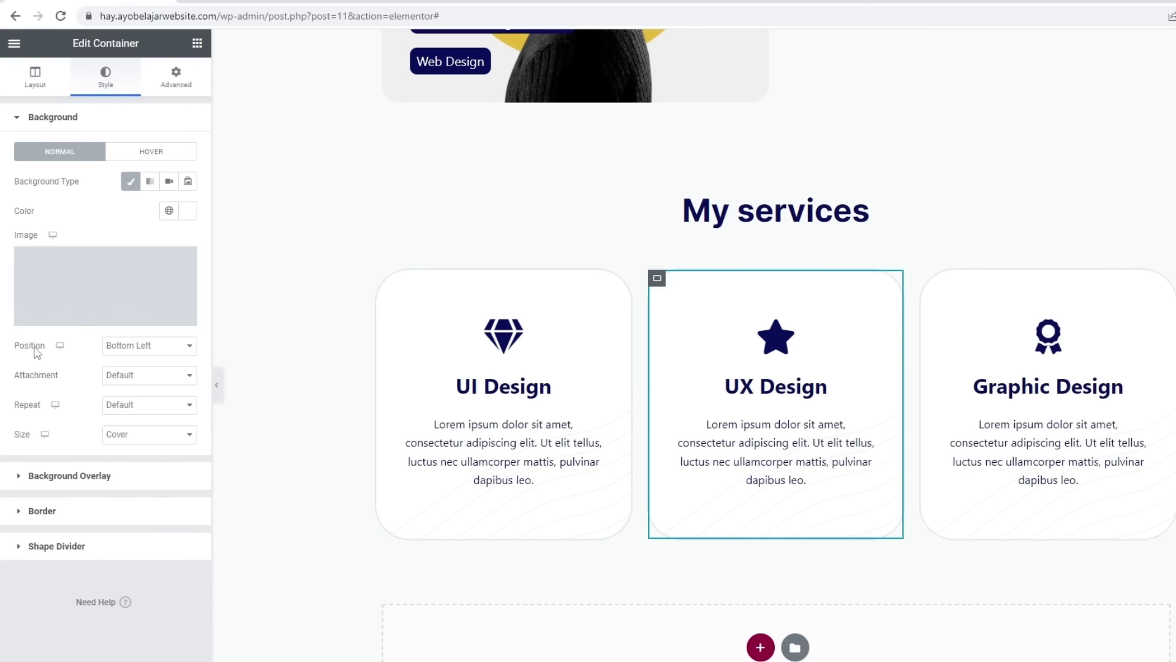
click(130, 347)
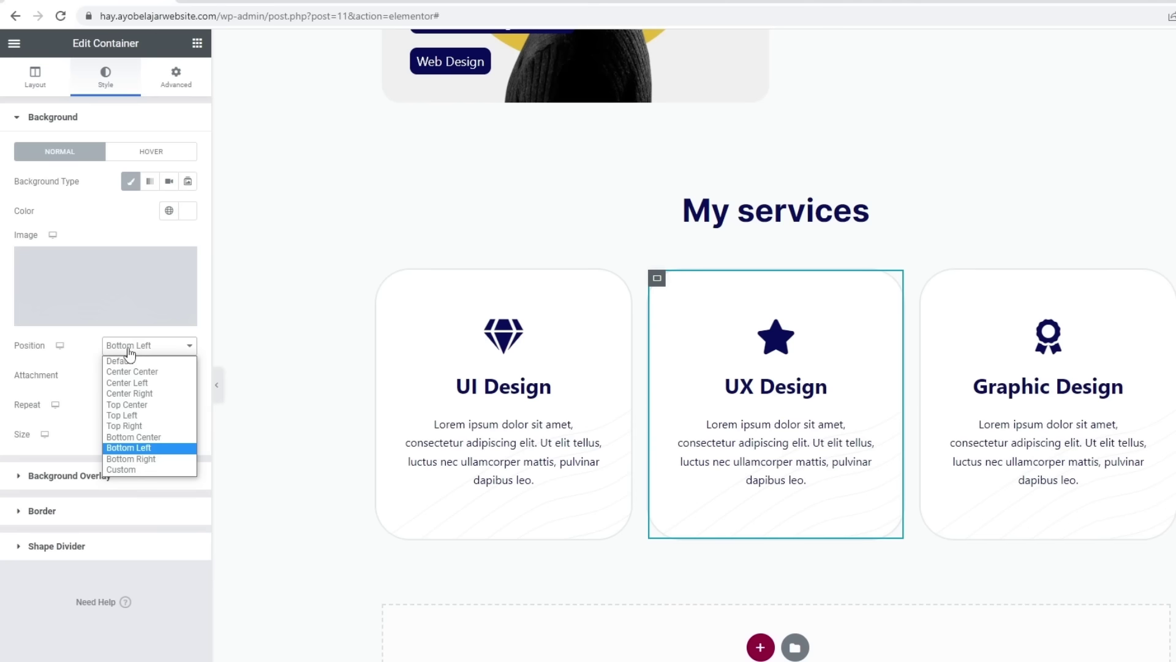
click(133, 437)
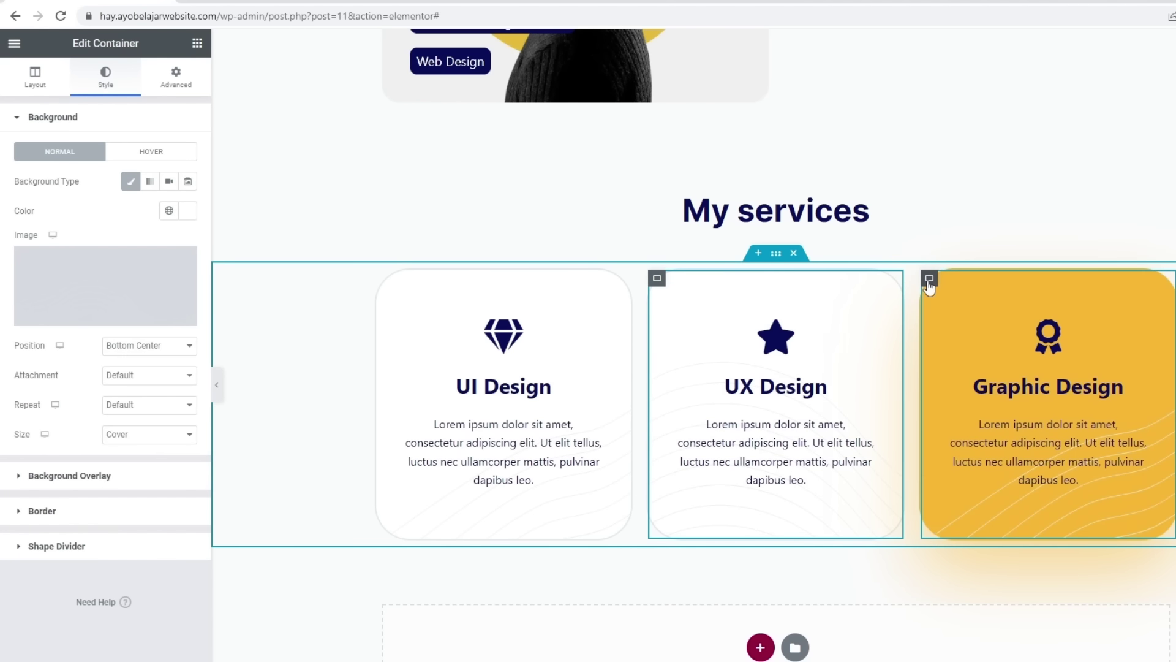
Anchor the Graphic Design card's background image at Bottom Right.
click(929, 280)
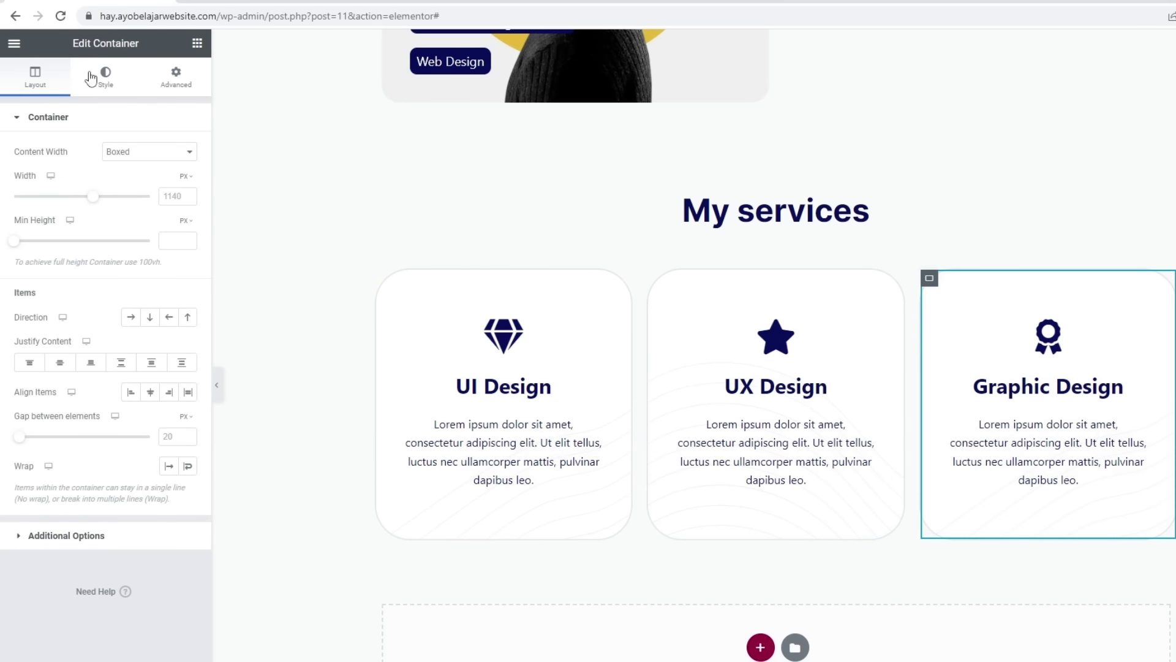
click(102, 78)
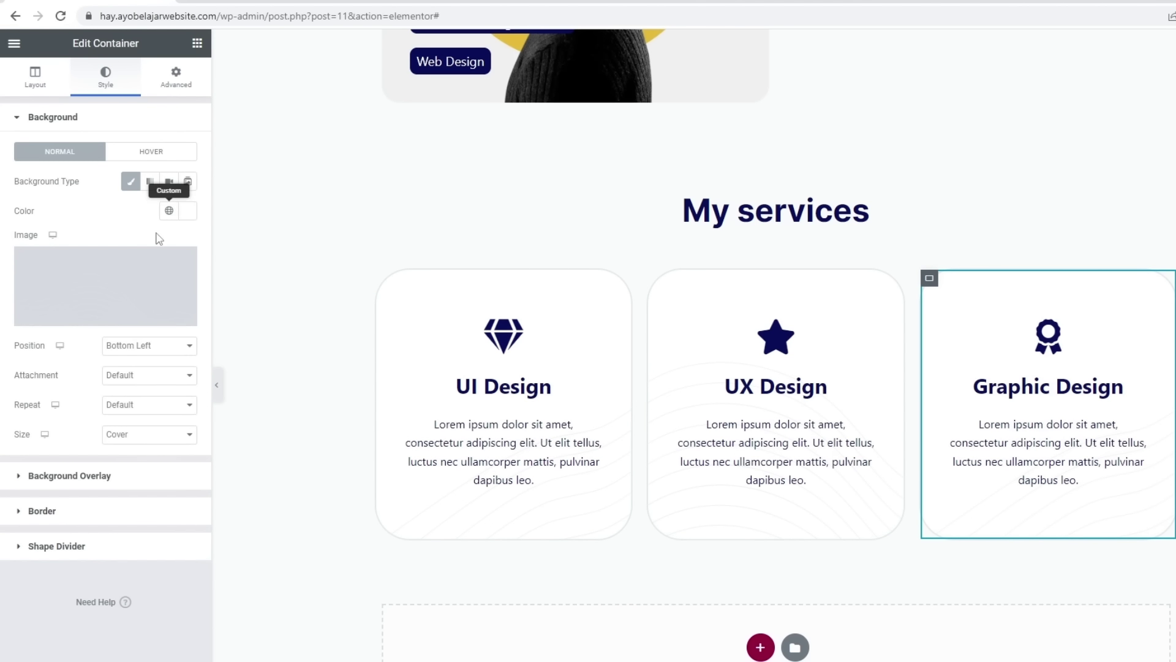
click(136, 345)
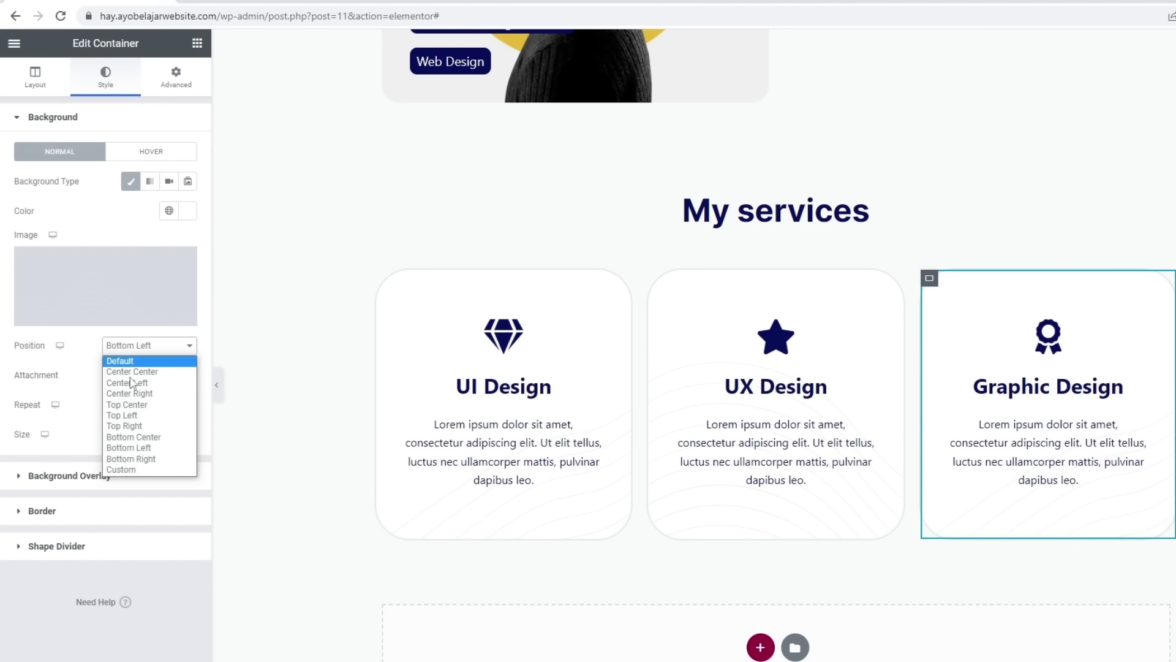
click(131, 459)
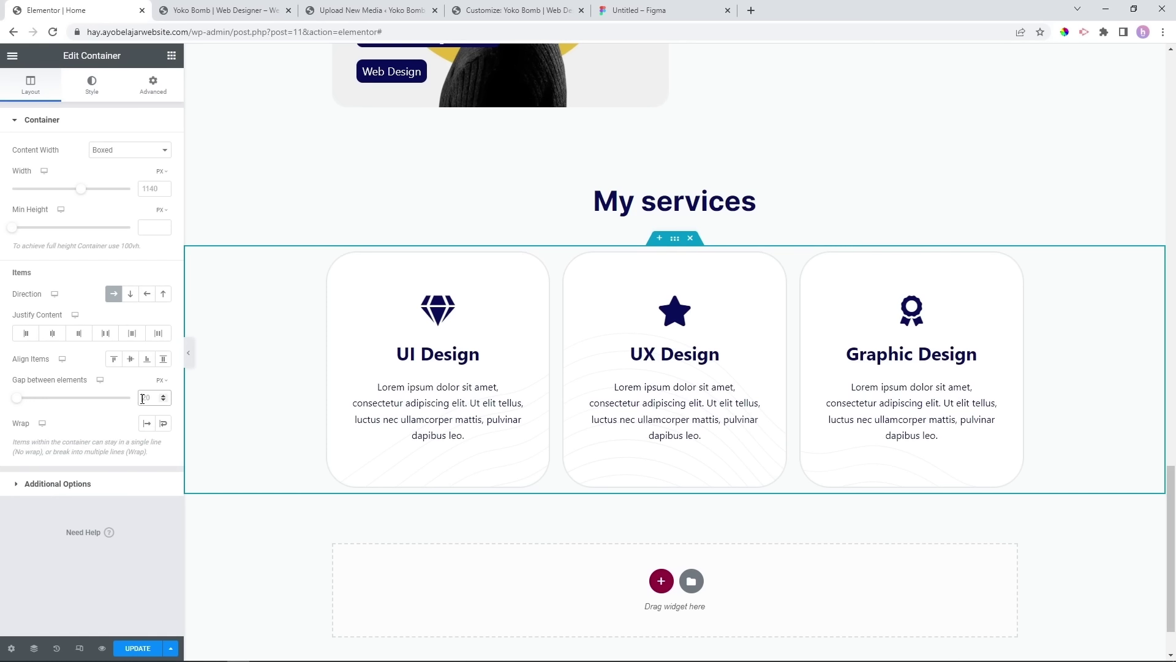
Set a 40 px gap between the service cards and check them in preview mode.
text(40)
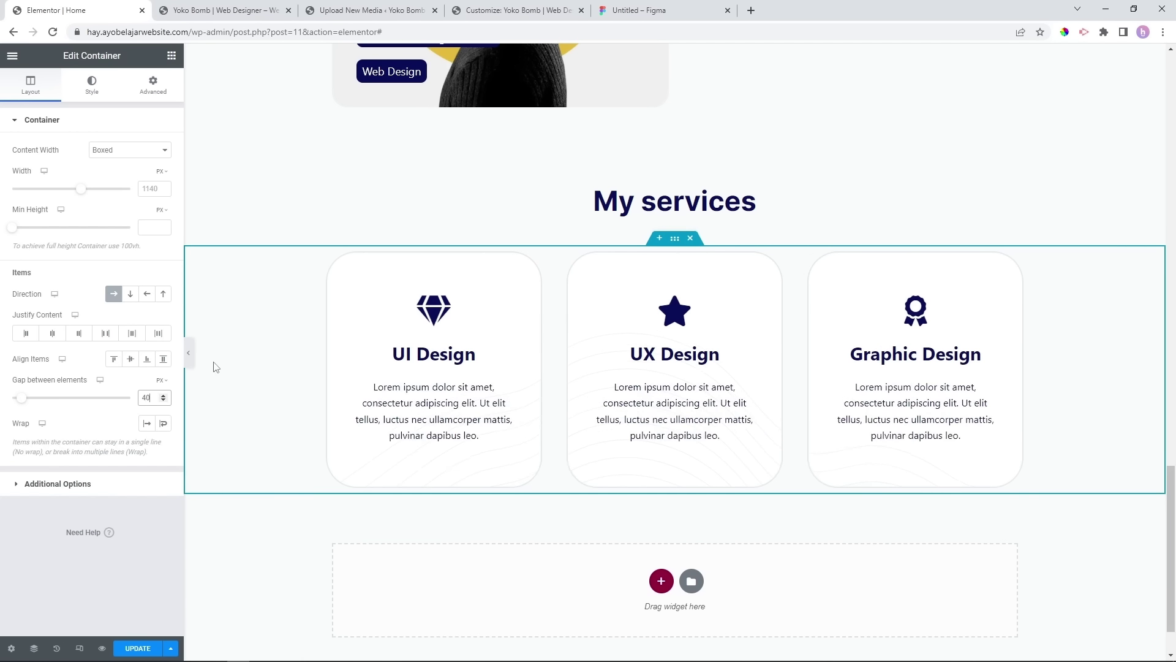
click(189, 352)
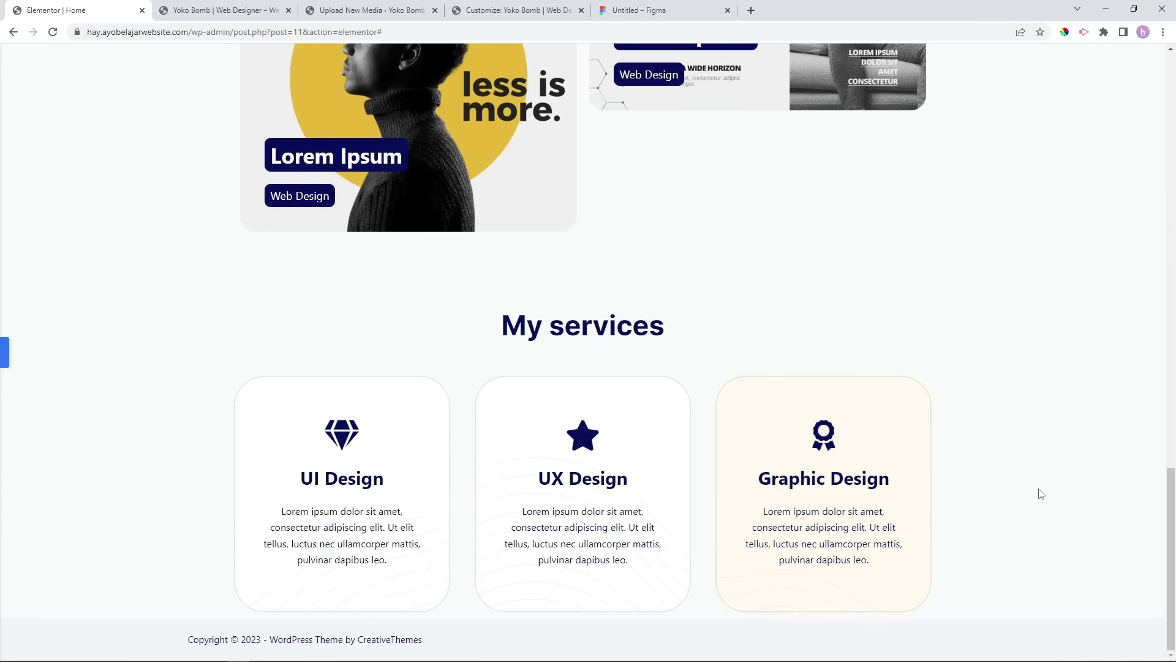
scroll(830, 336, up, 1)
scroll(491, 457, down, 1)
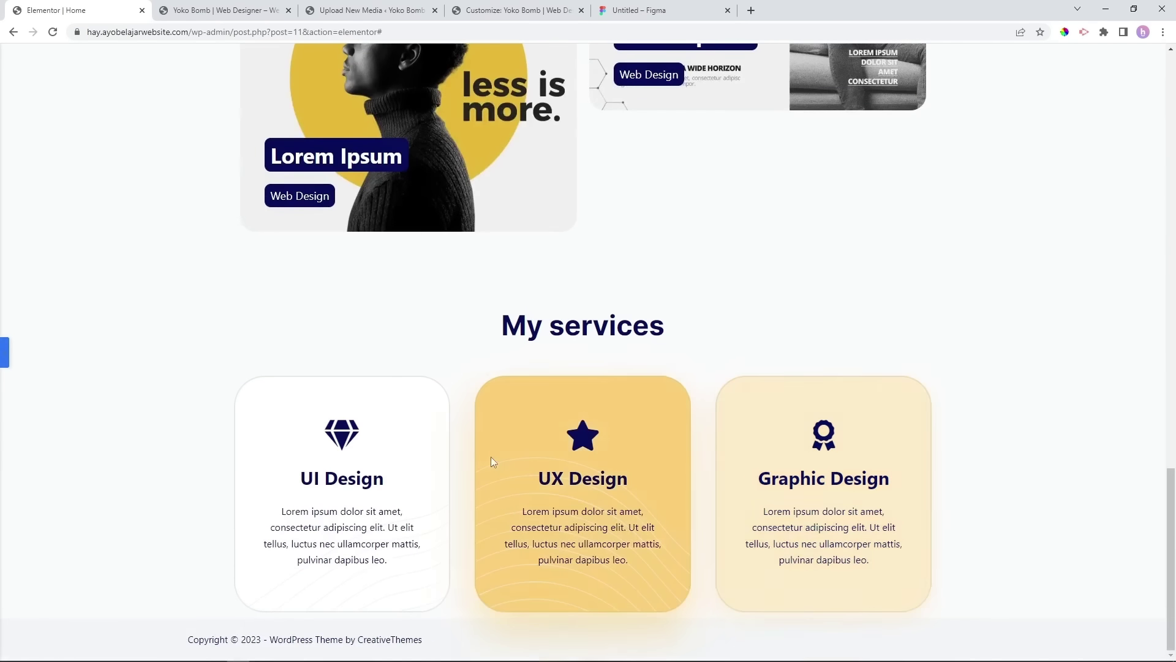
scroll(255, 333, up, 4)
scroll(183, 340, down, 4)
click(4, 352)
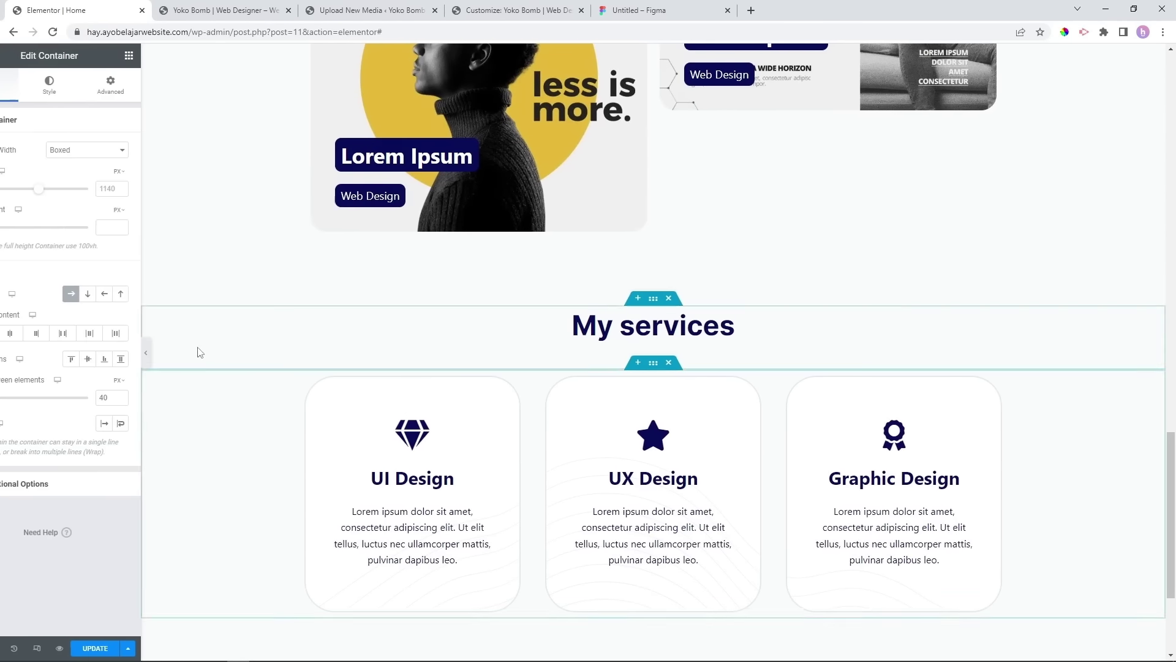
Save the page with Update and review the result.
click(133, 649)
scroll(343, 376, down, 3)
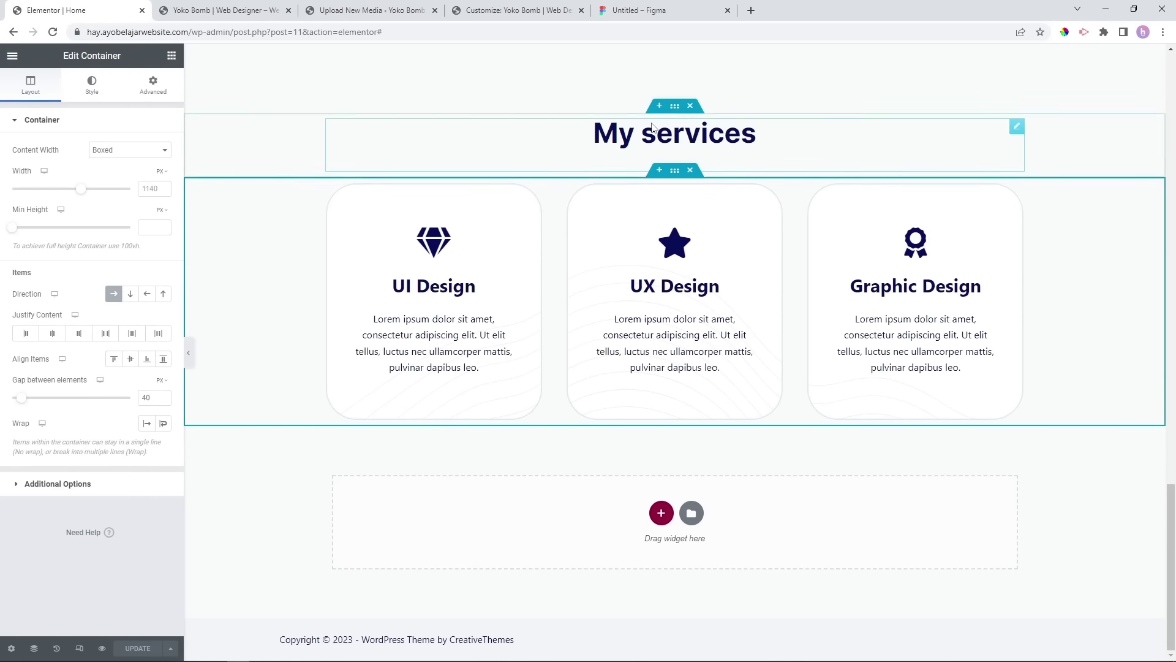
scroll(536, 159, up, 3)
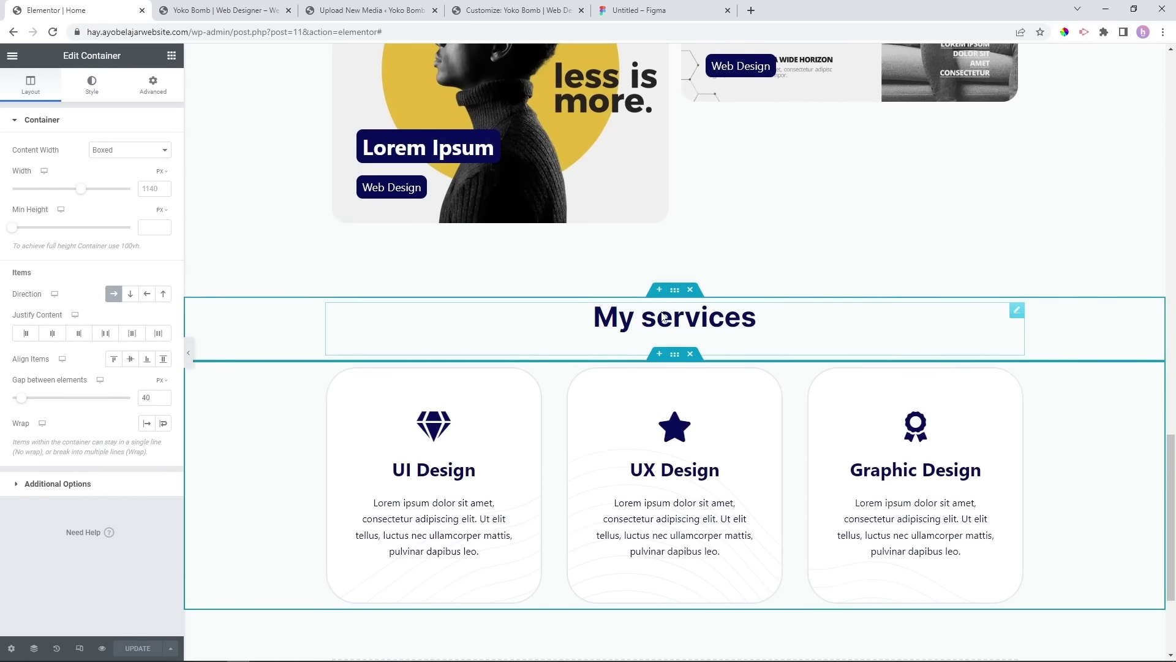
scroll(668, 317, down, 3)
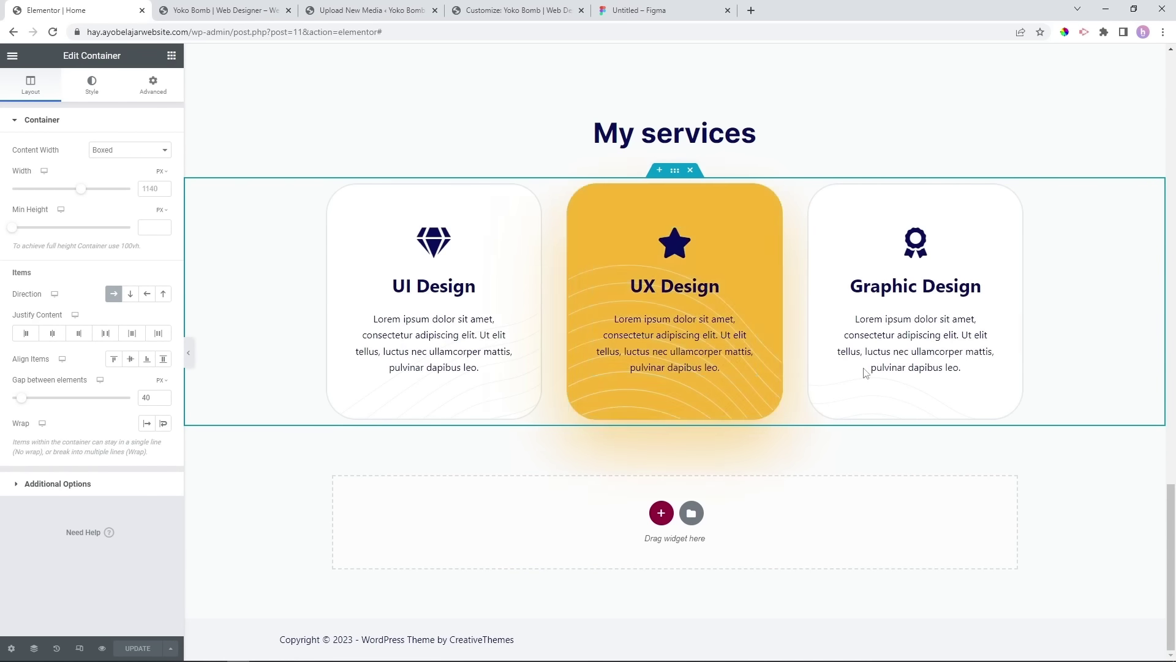
scroll(726, 158, up, 2)
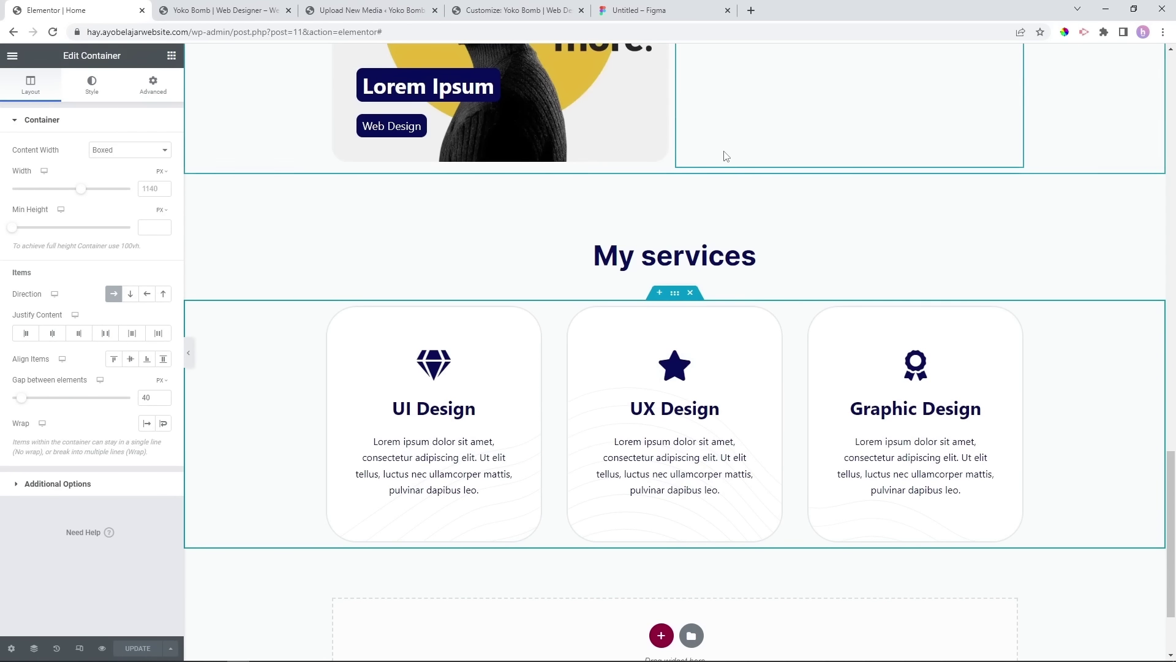
scroll(765, 490, down, 2)
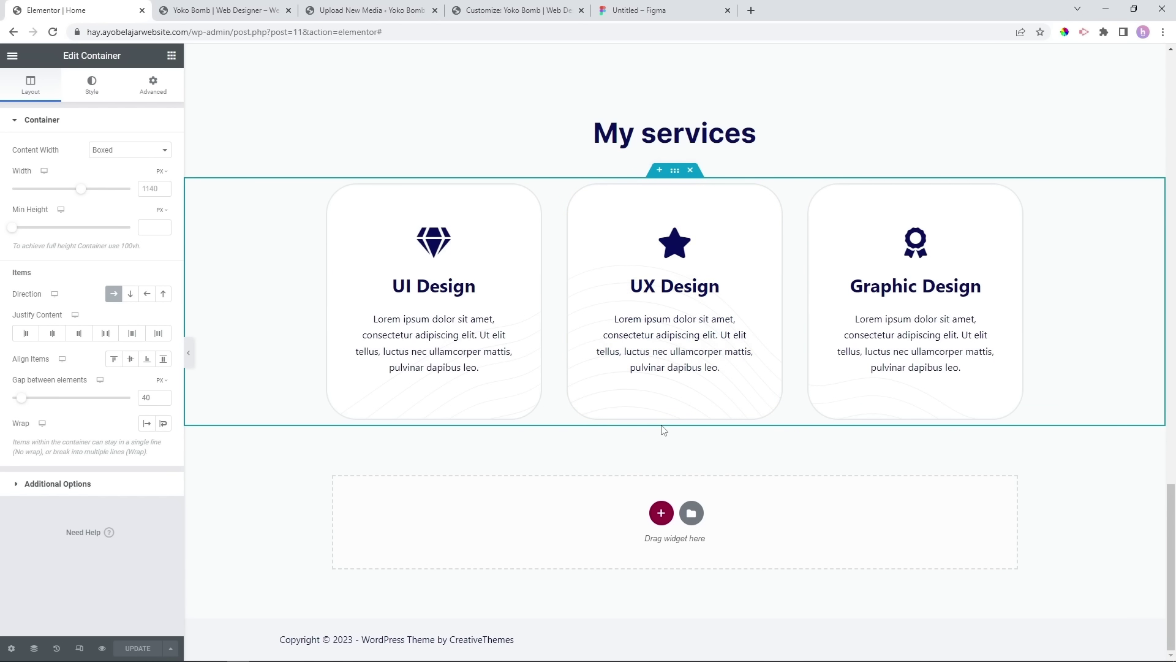
Add a single-column container below the services and paste a copy of the My services heading into it.
click(662, 515)
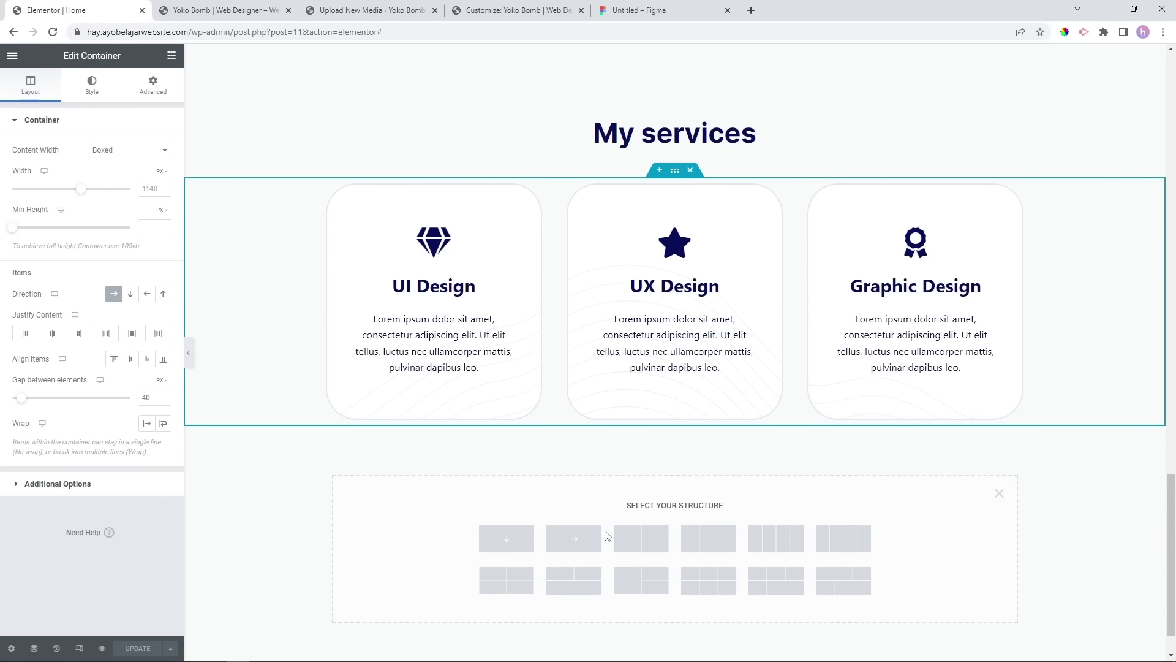
click(505, 539)
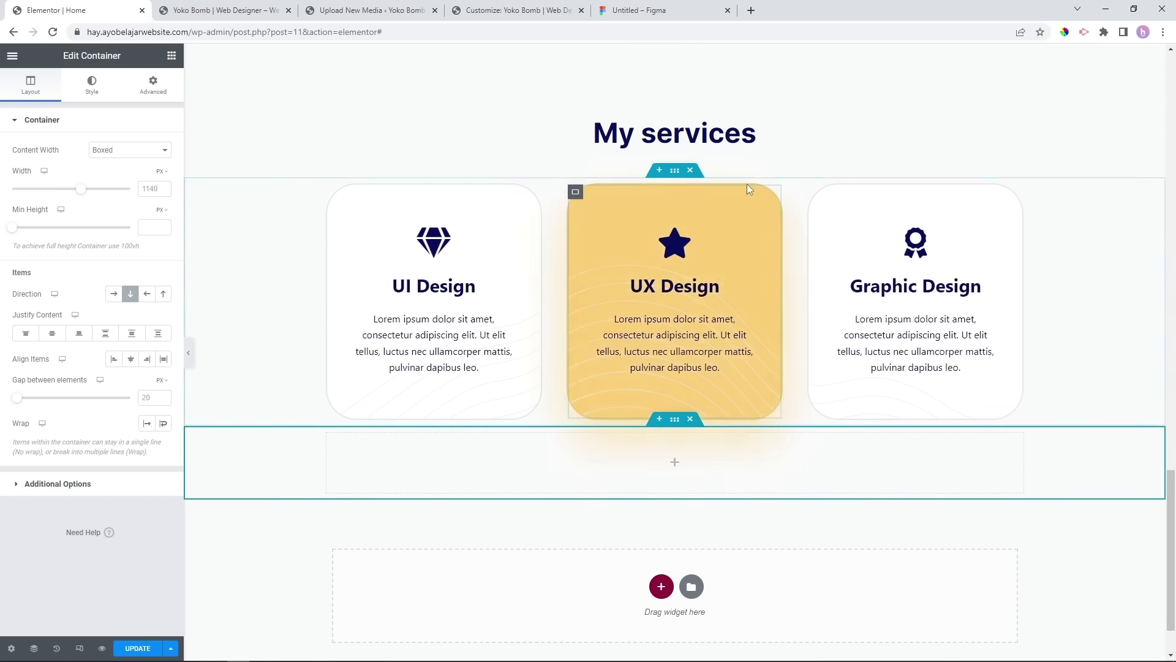
click(762, 134)
right_click(769, 133)
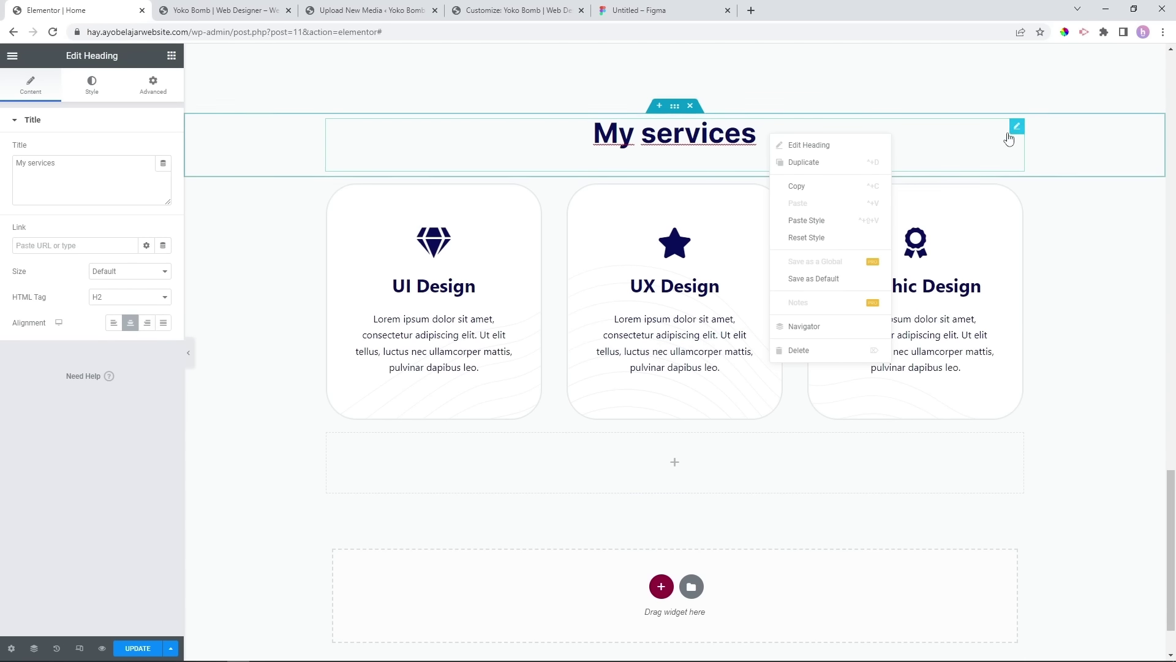
click(807, 192)
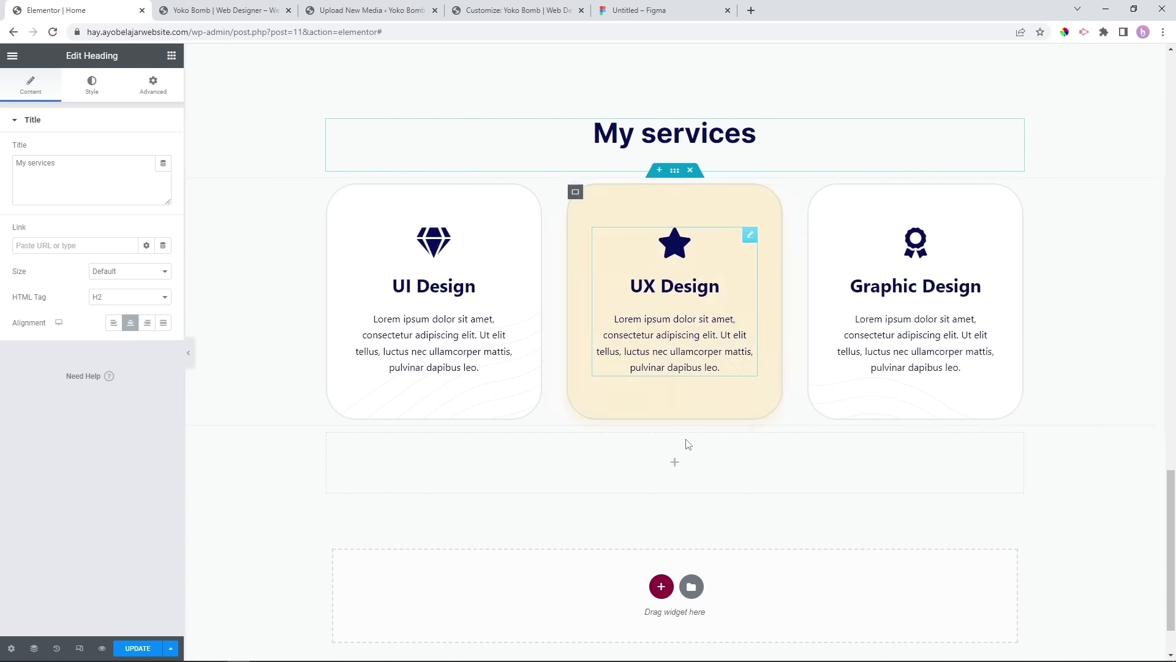
right_click(701, 459)
click(735, 501)
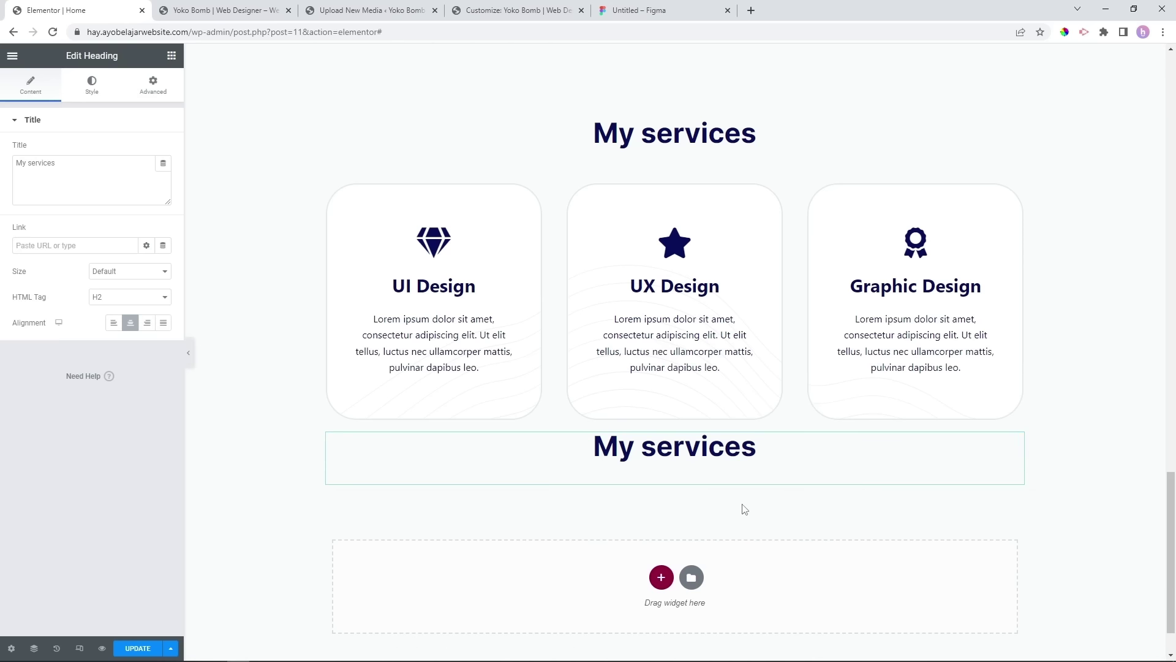
Change the pasted heading's text to 'Happy Client'.
click(757, 448)
drag(55, 163, 23, 161)
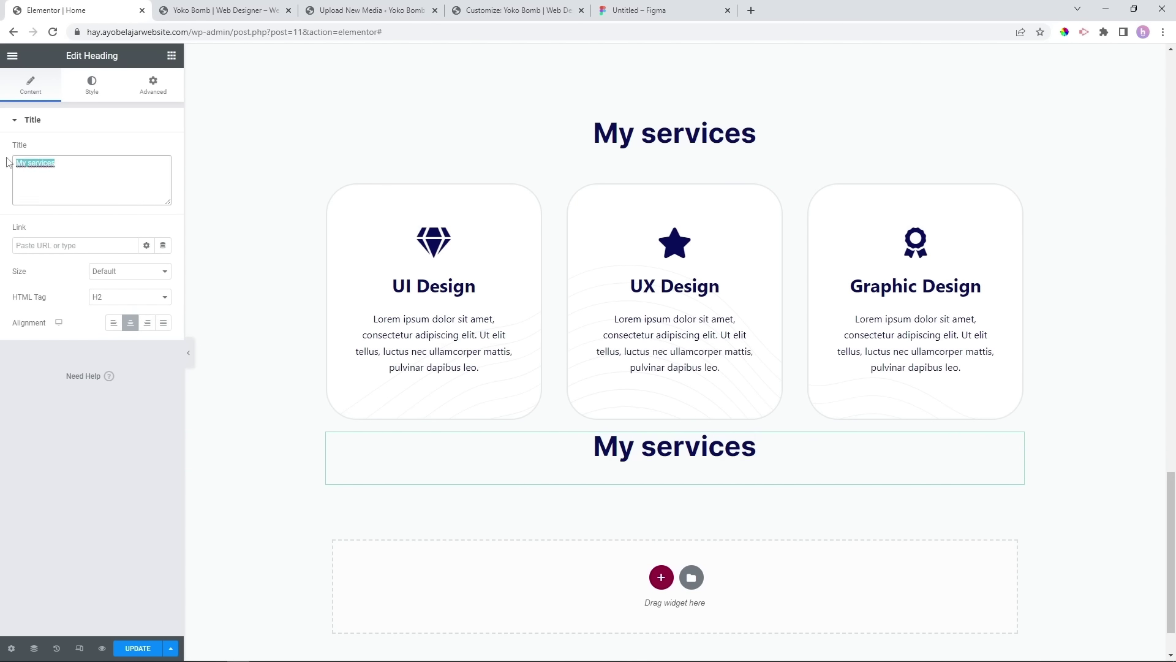
text(Happy Client)
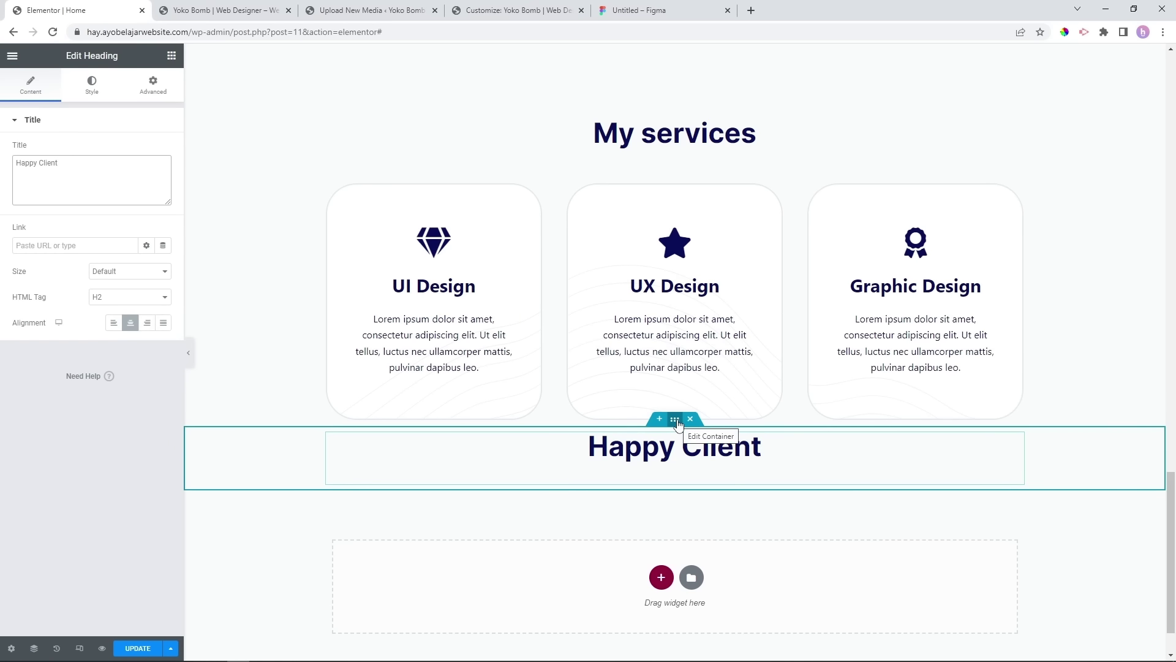
click(674, 419)
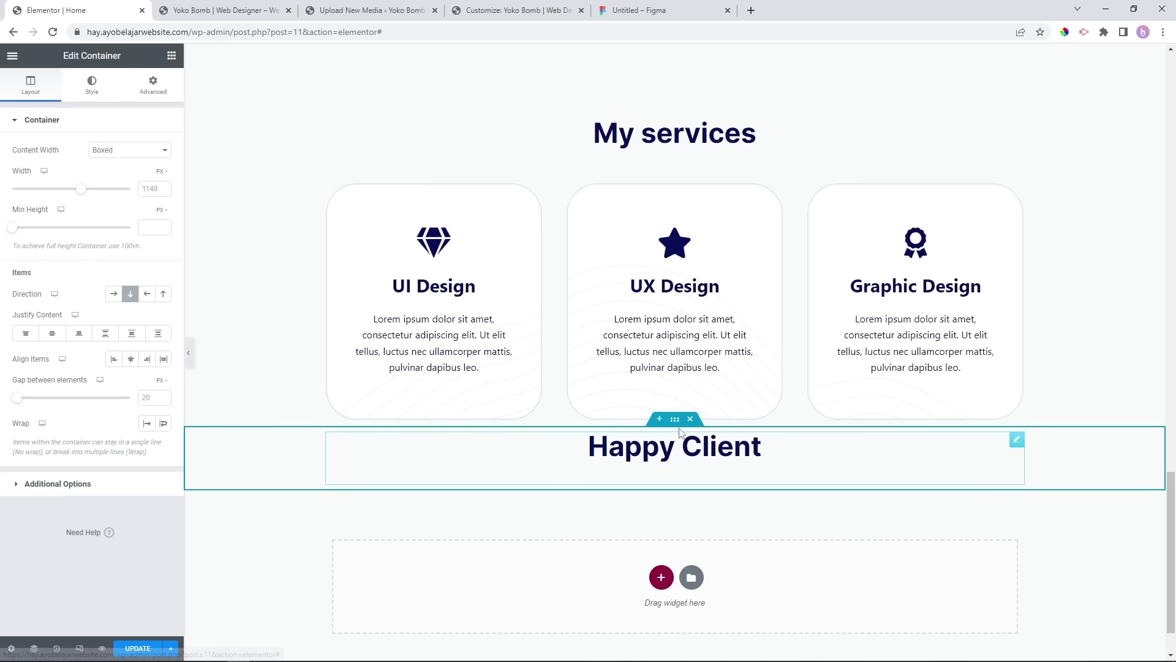
Give the Happy Client section a 150 px top margin.
click(148, 82)
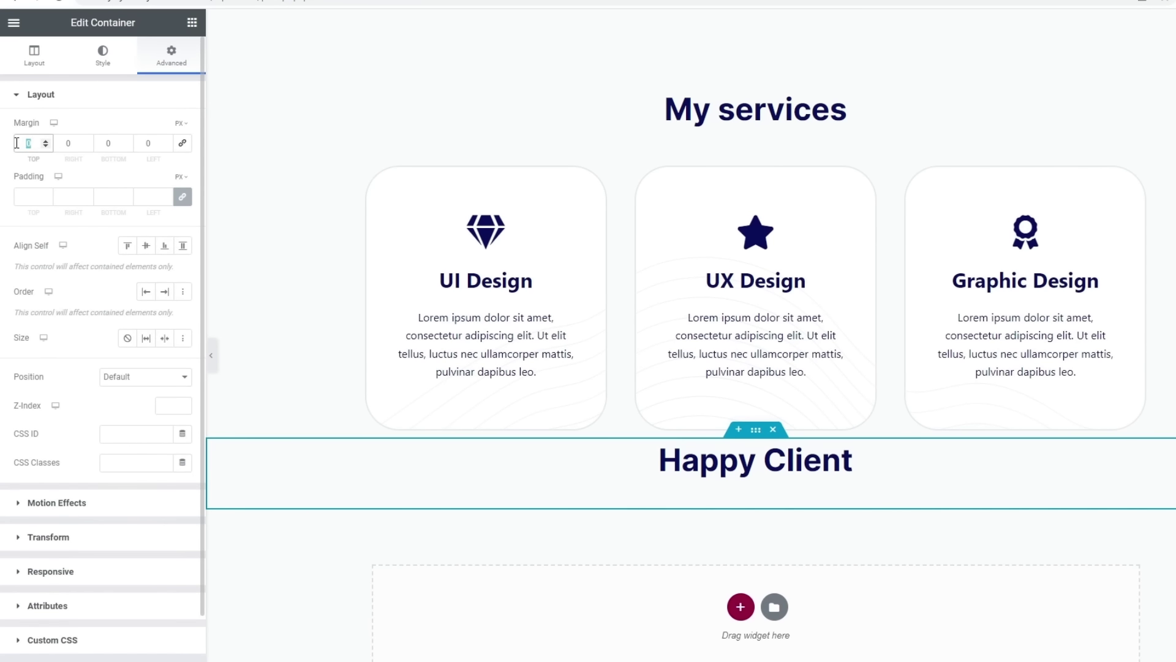
text(150)
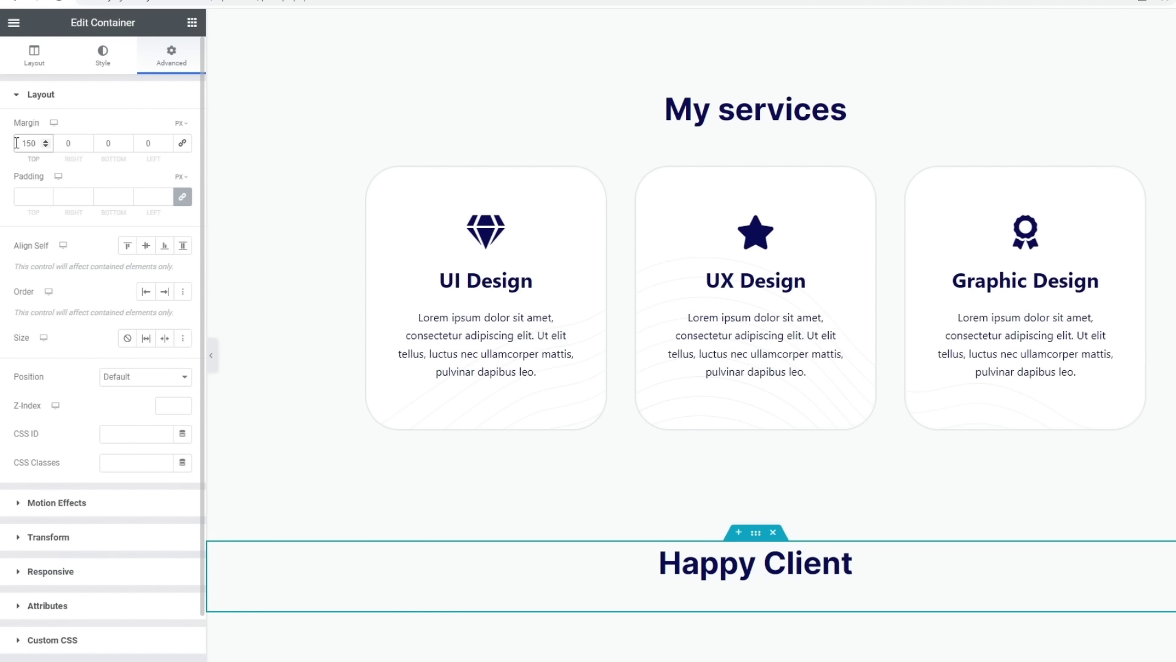
scroll(692, 437, up, 3)
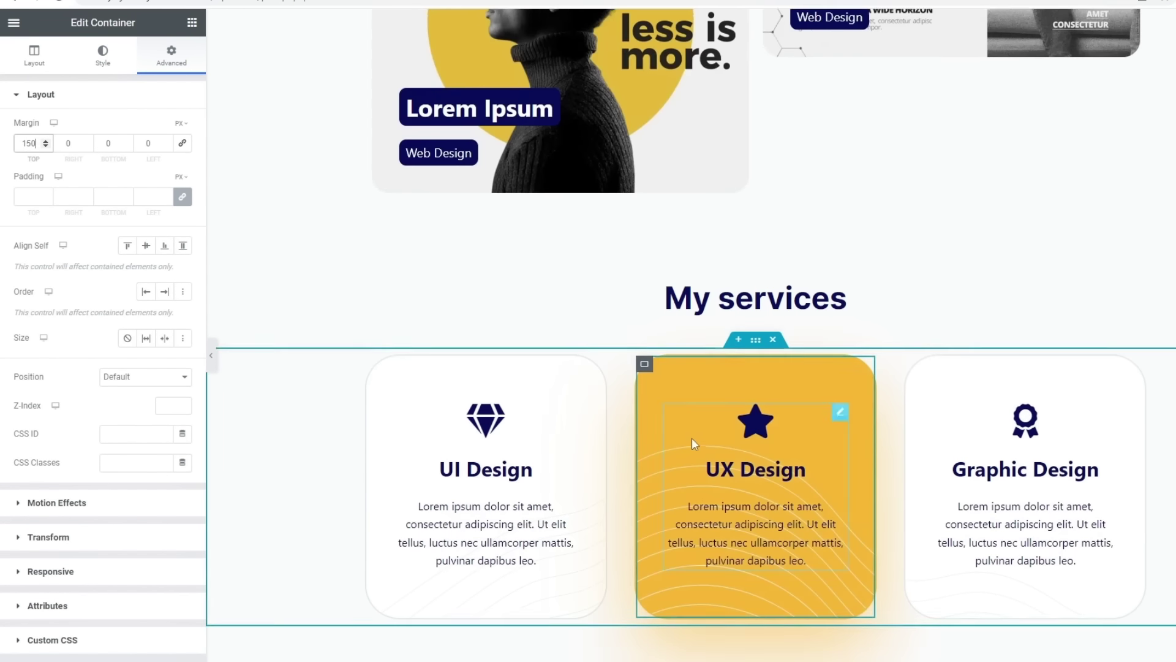
scroll(854, 441, down, 6)
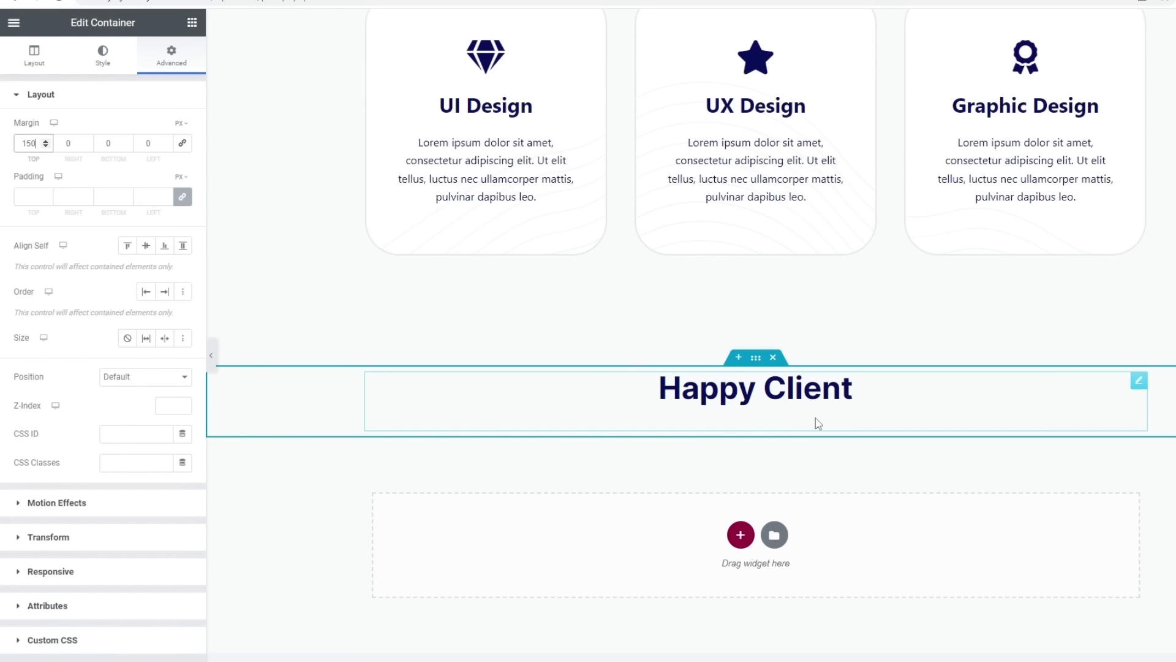
Add a new row section below Happy Client with a nested container inside.
click(741, 536)
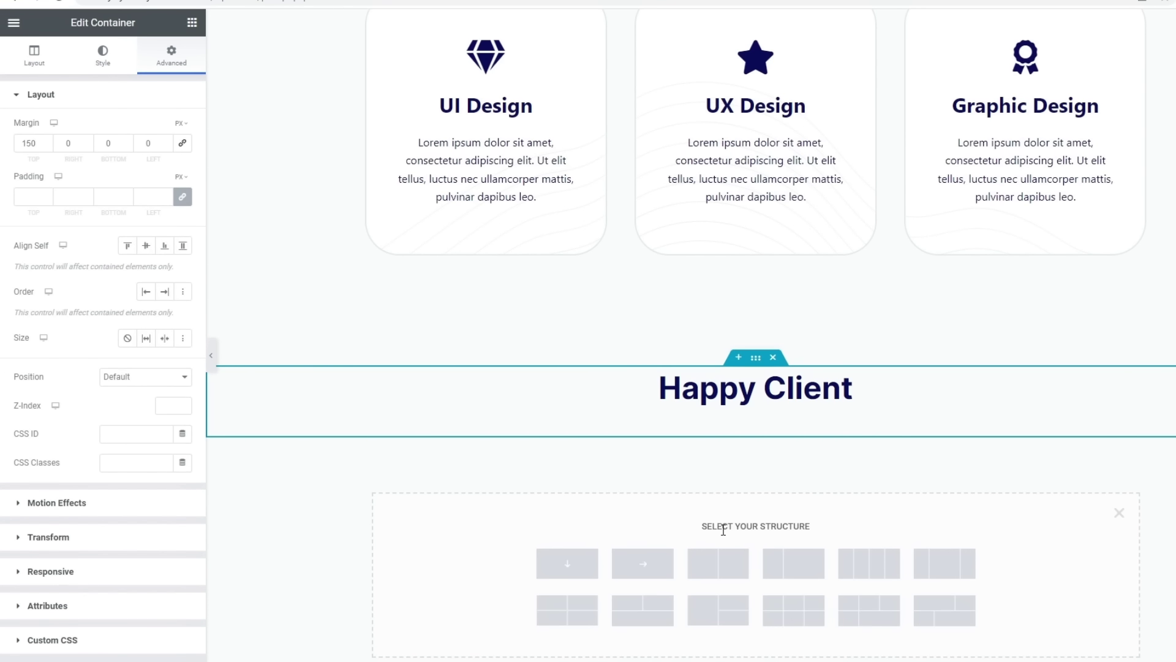
scroll(686, 539, down, 1)
click(642, 501)
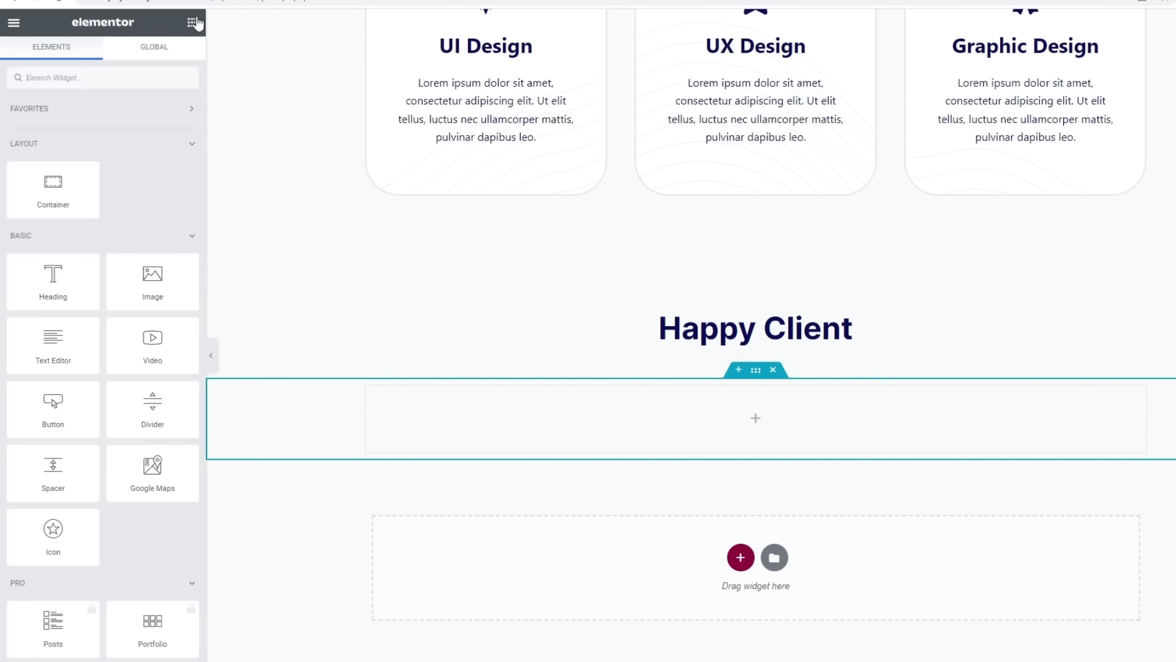
click(192, 22)
drag(63, 188, 444, 426)
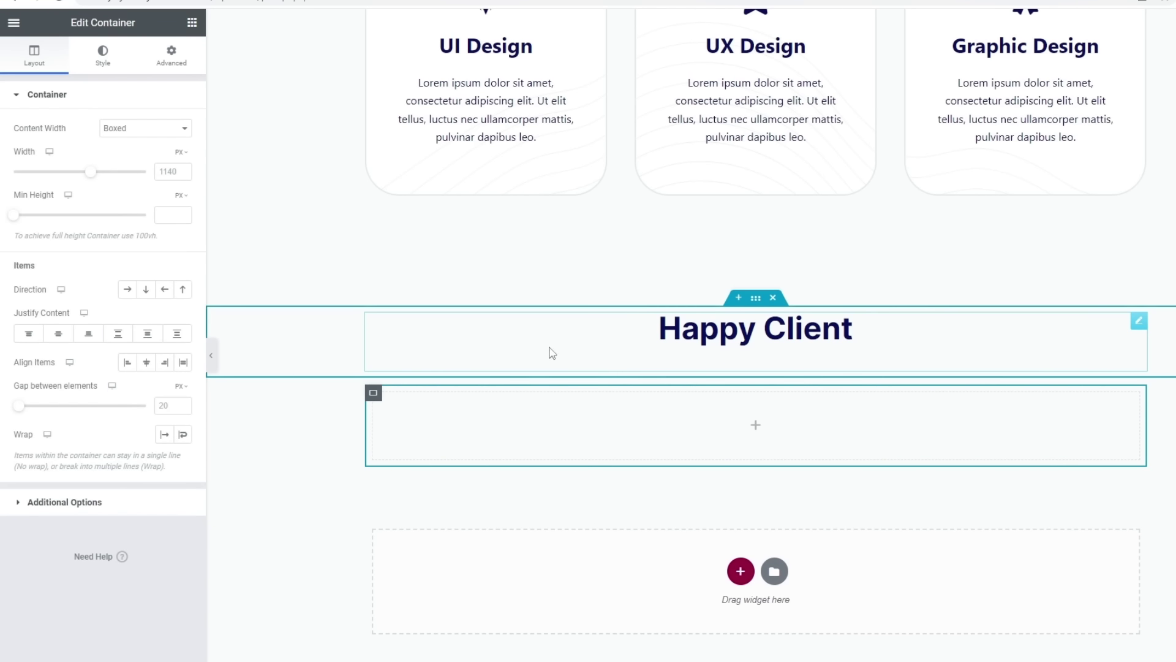
Add an Image widget showing the COMPANY NAME client logo to the nested container.
click(190, 27)
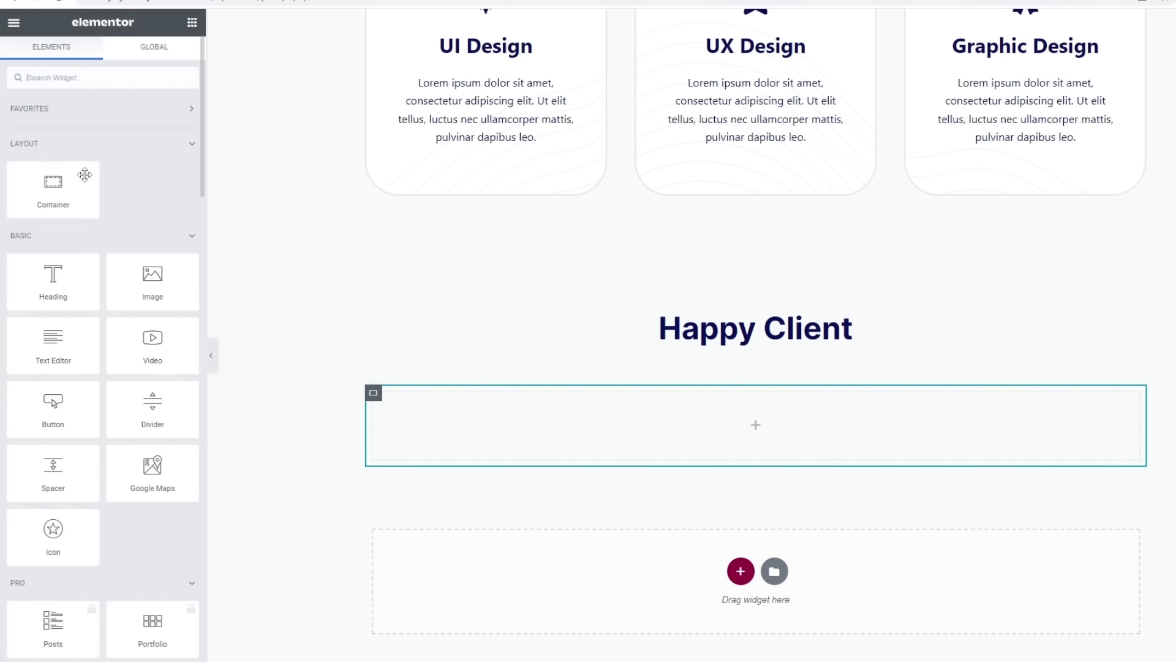
drag(153, 282, 569, 429)
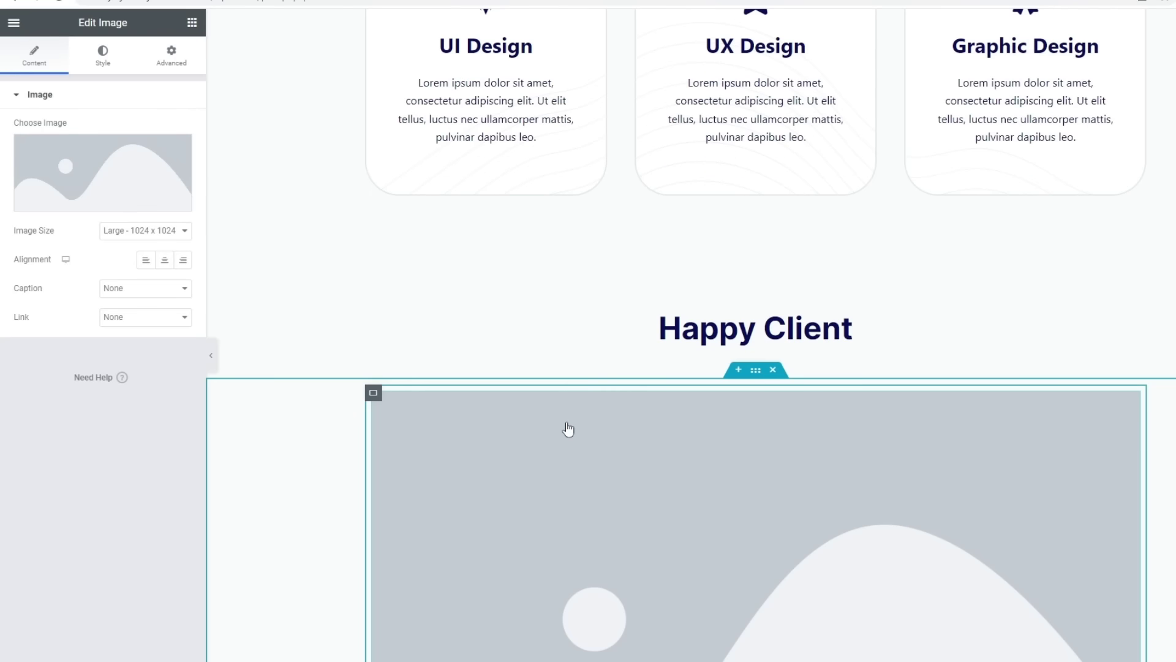
scroll(551, 422, down, 4)
click(108, 163)
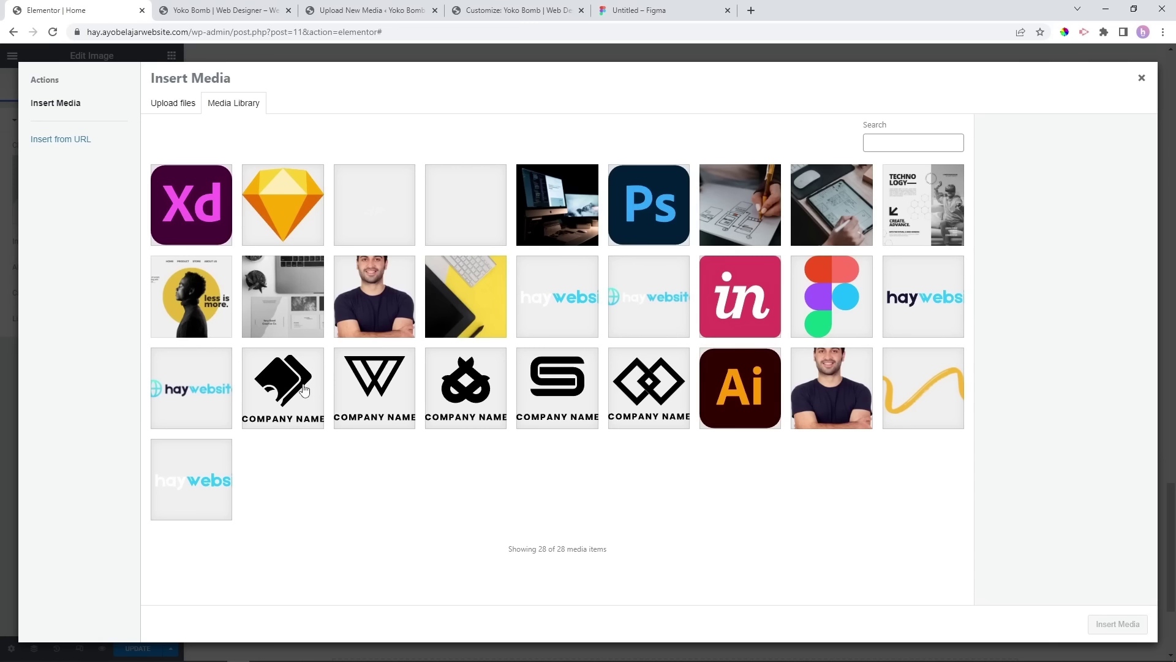
click(647, 394)
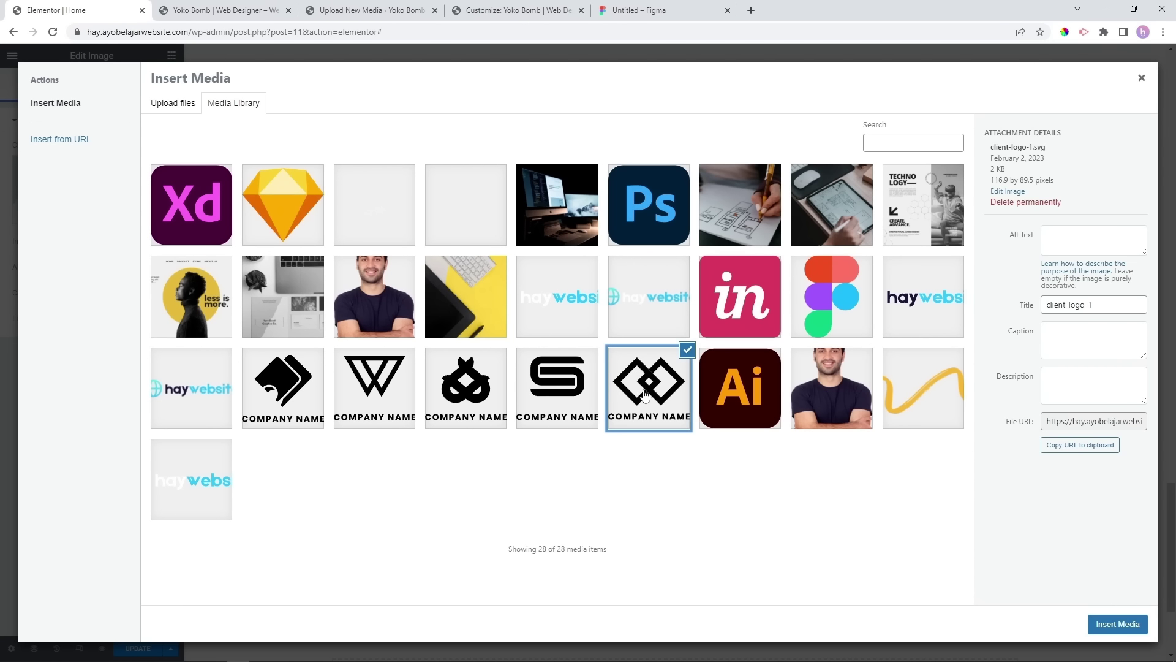
click(1117, 626)
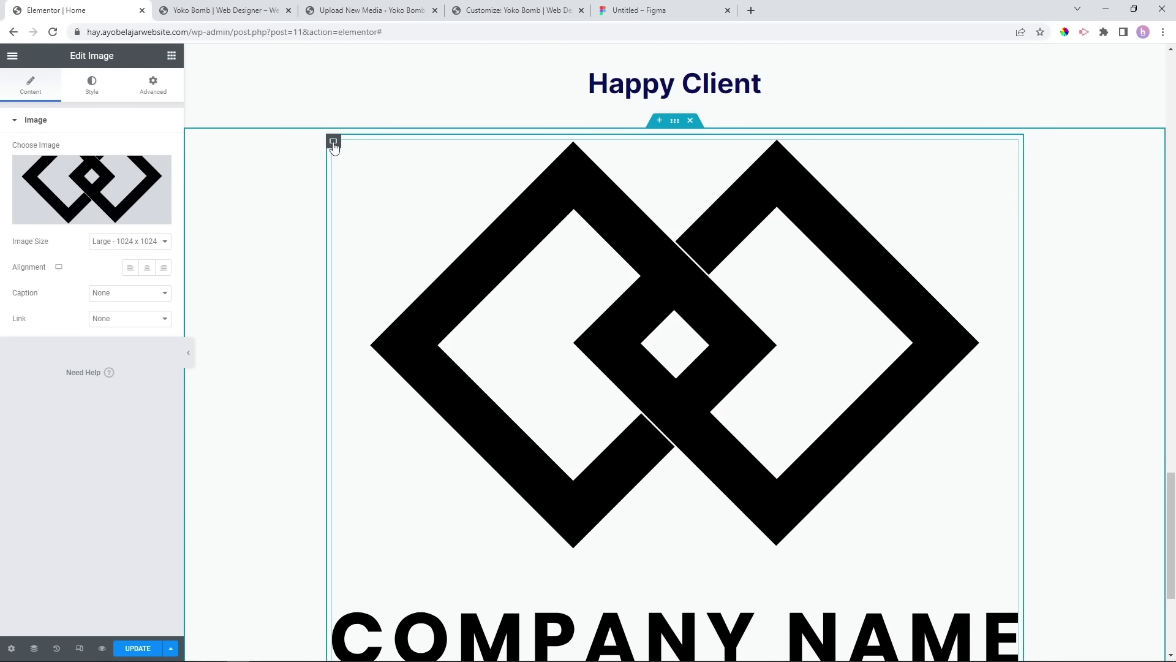
Duplicate the logo container four times to make five logos in the row.
right_click(333, 145)
click(376, 173)
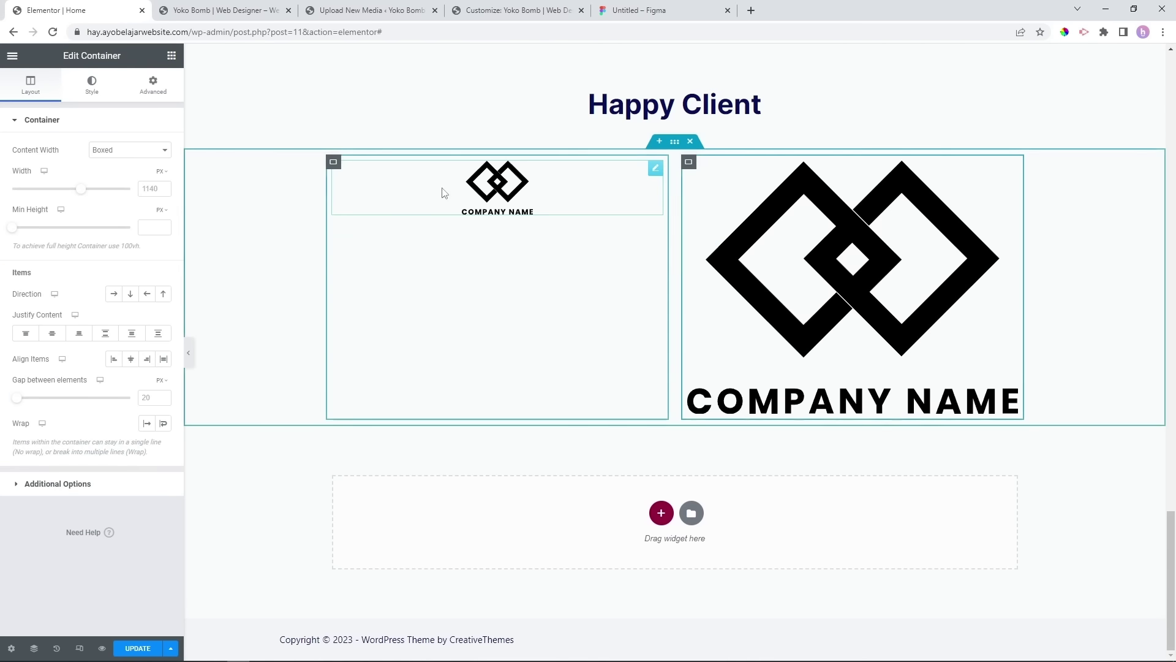
right_click(689, 168)
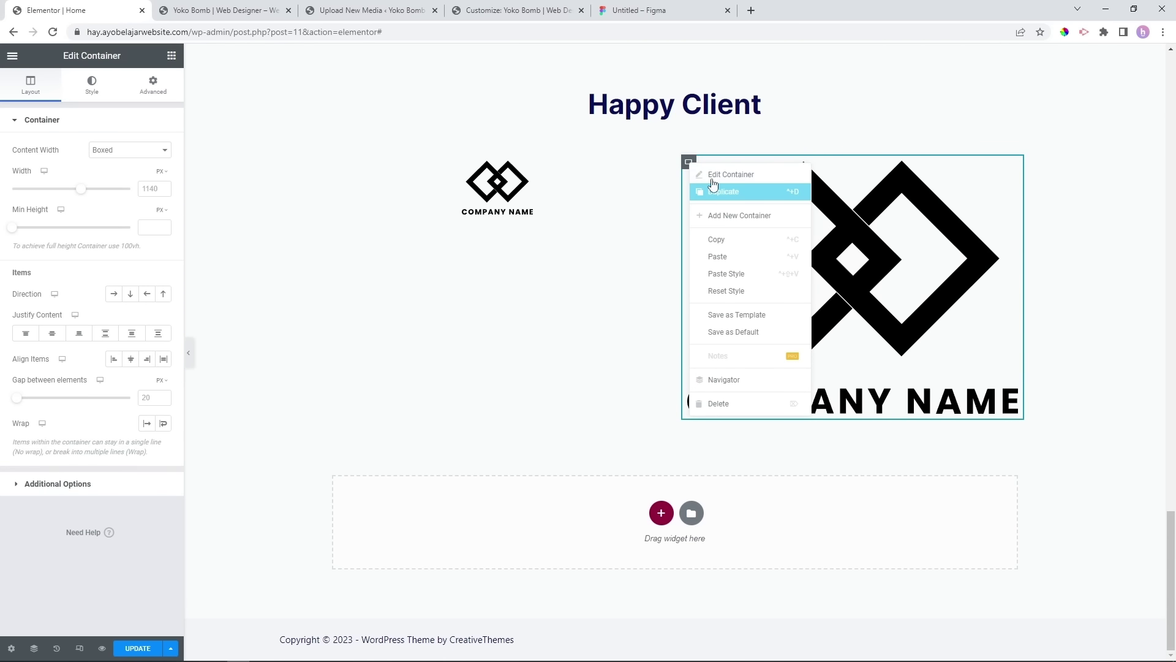
click(713, 183)
right_click(807, 254)
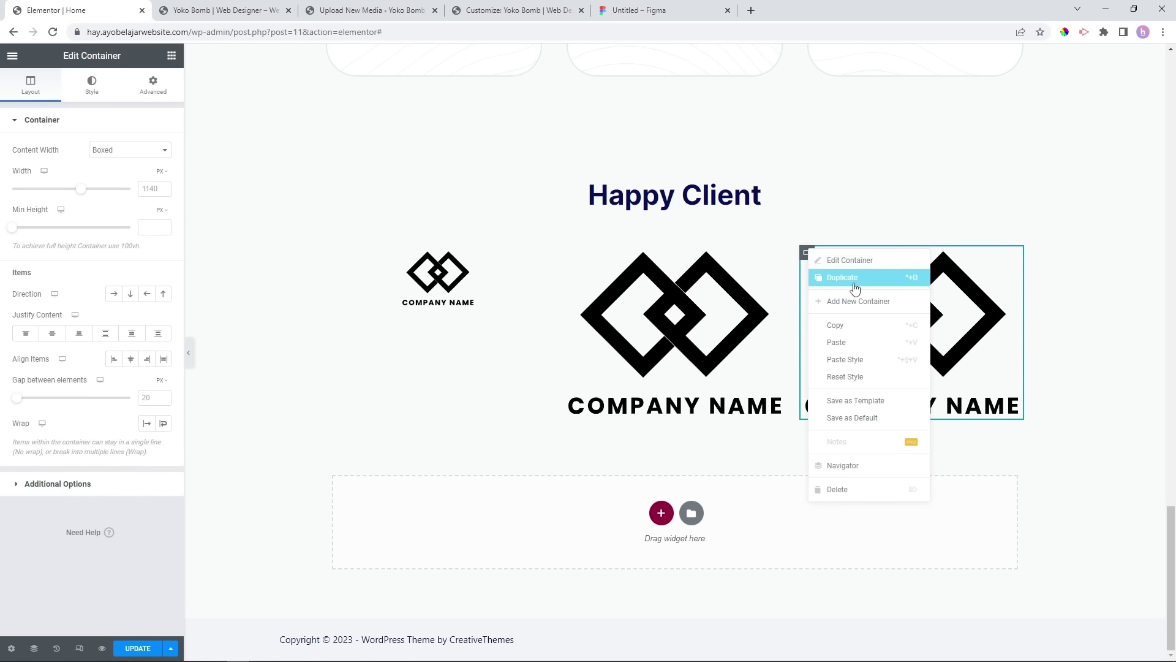
click(854, 283)
right_click(866, 300)
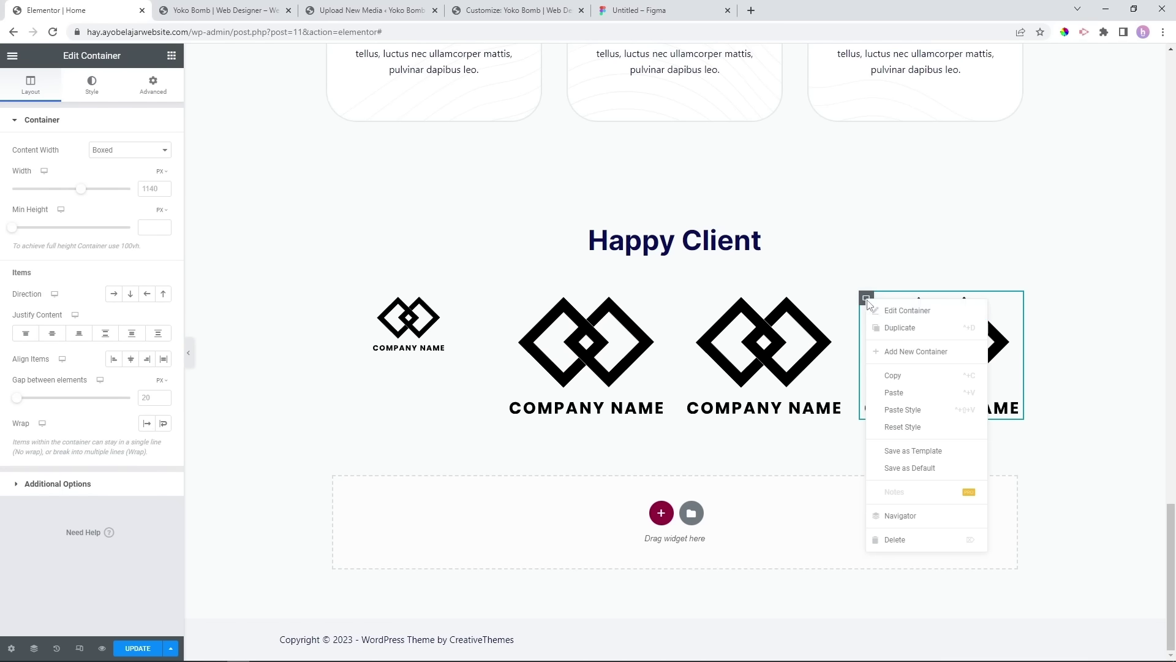
click(896, 331)
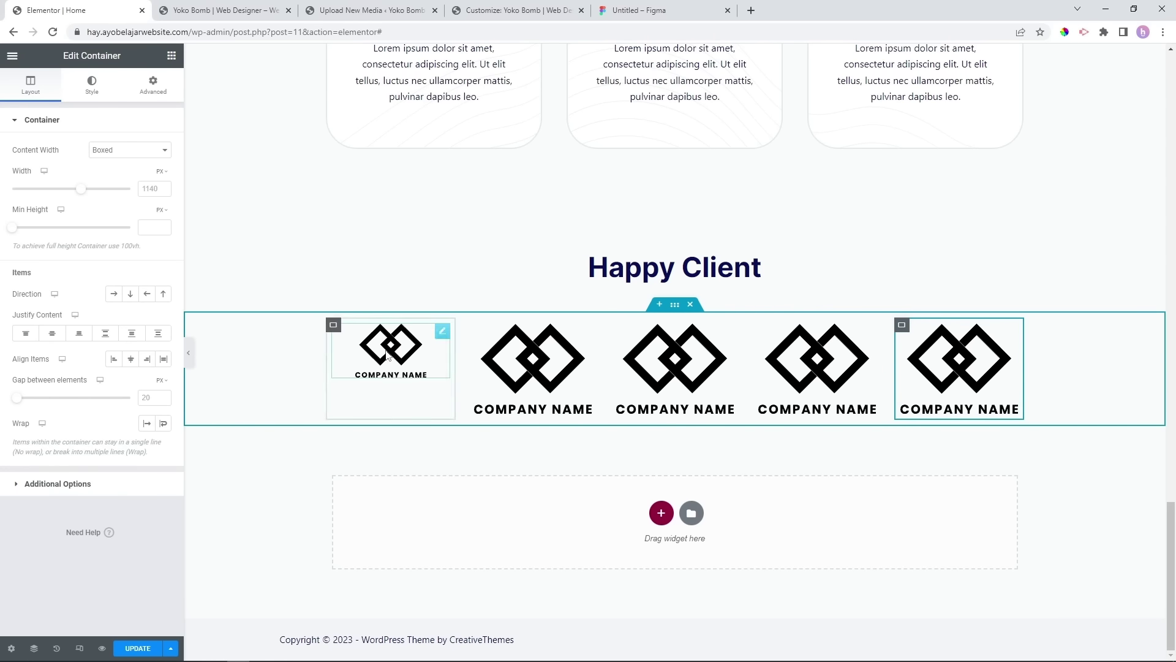
click(413, 345)
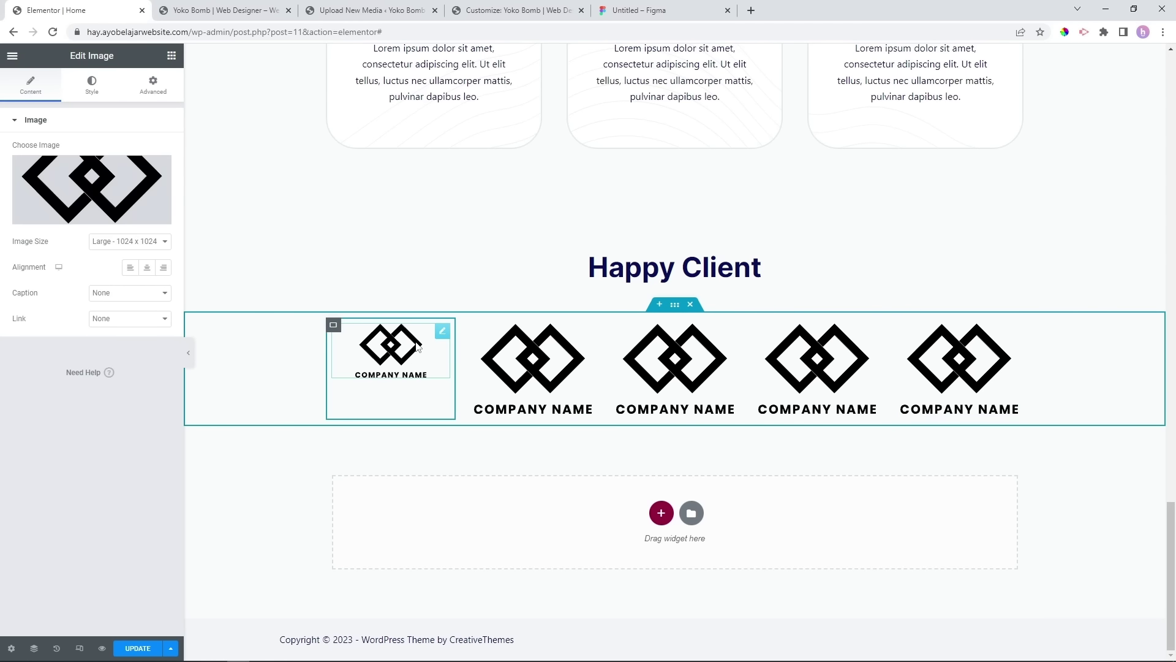
Set the first client logo's image size to Full.
click(92, 84)
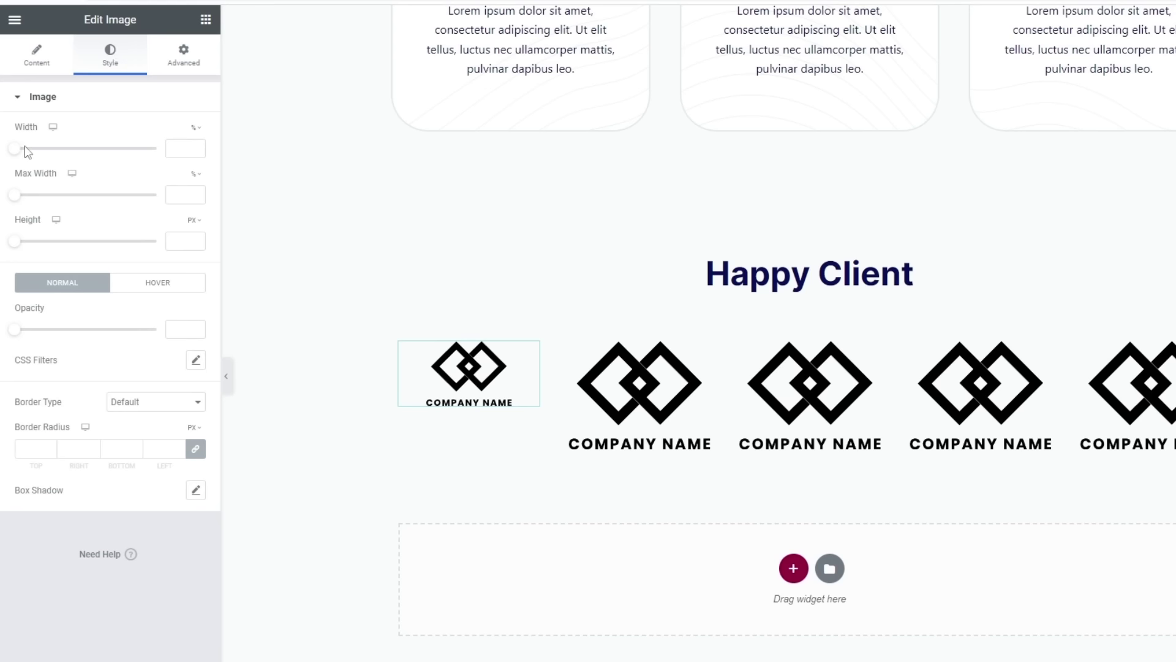
click(52, 59)
click(134, 243)
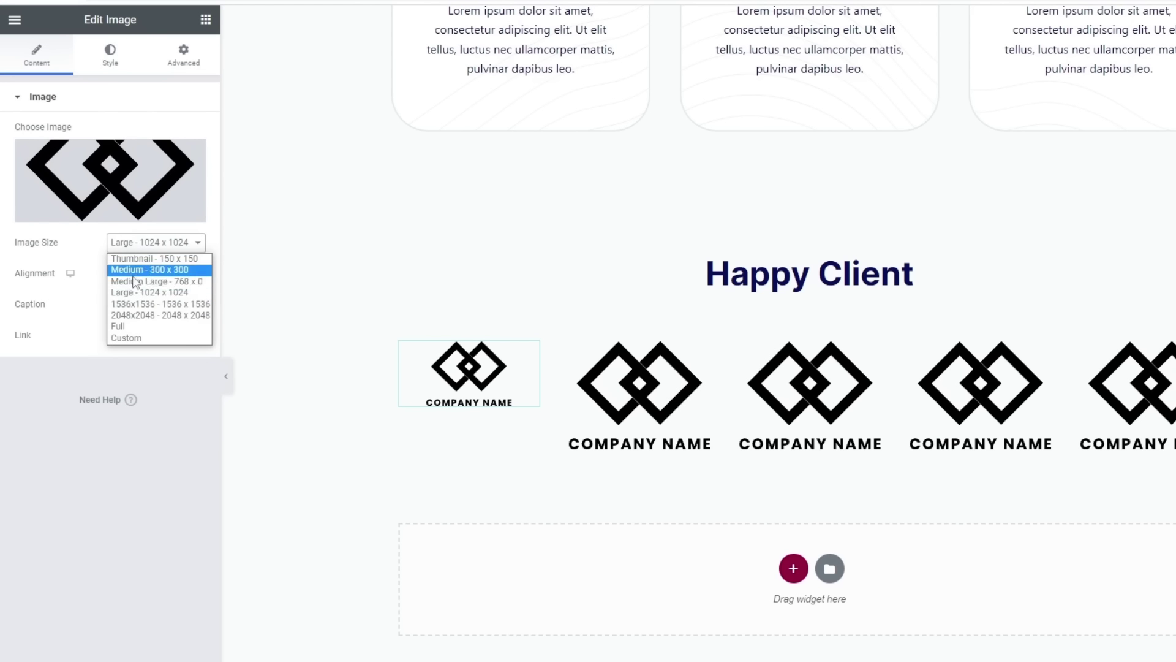
click(119, 326)
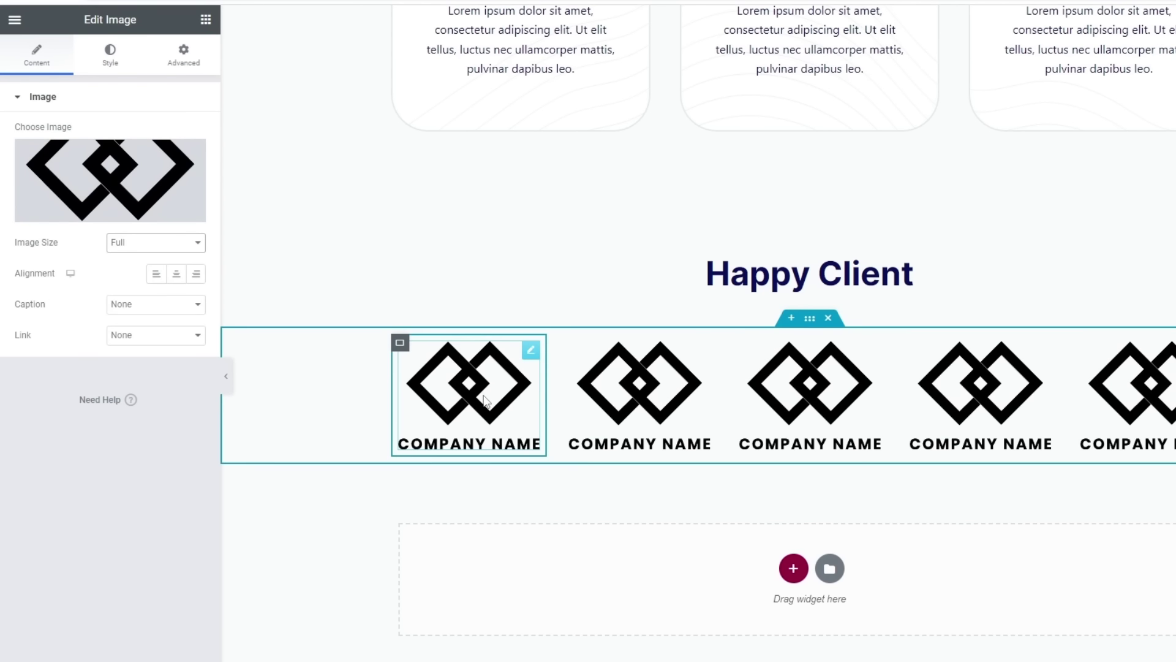
Style the first logo at 45% width and 0.38 opacity, then switch to its hover state.
click(97, 54)
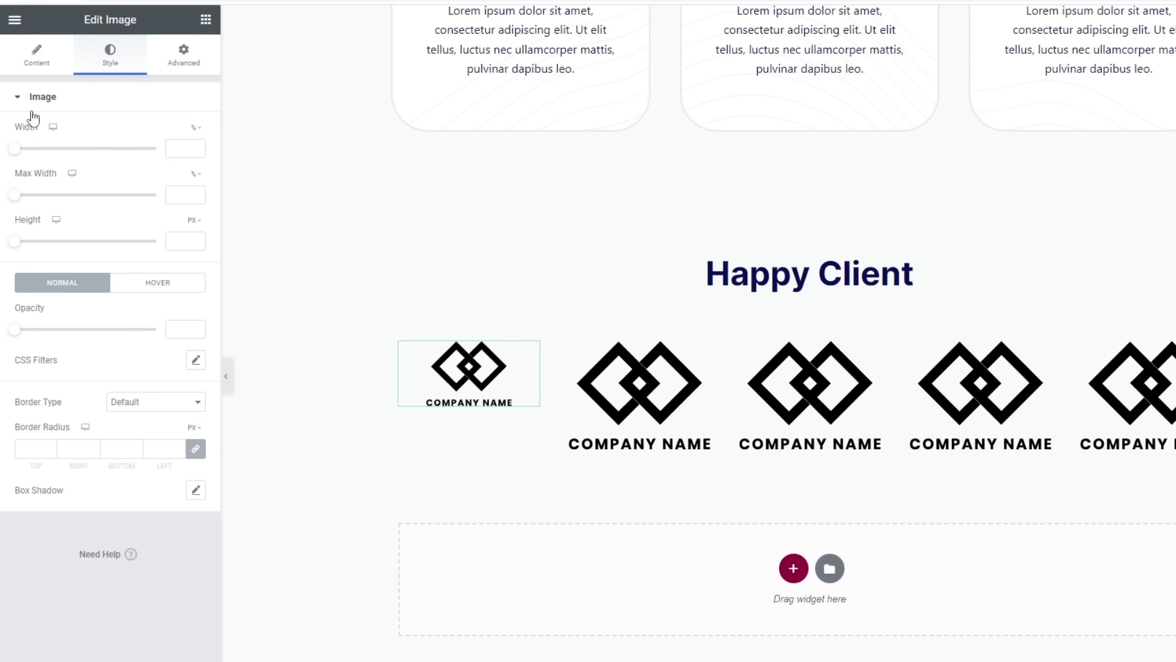
drag(15, 149, 79, 156)
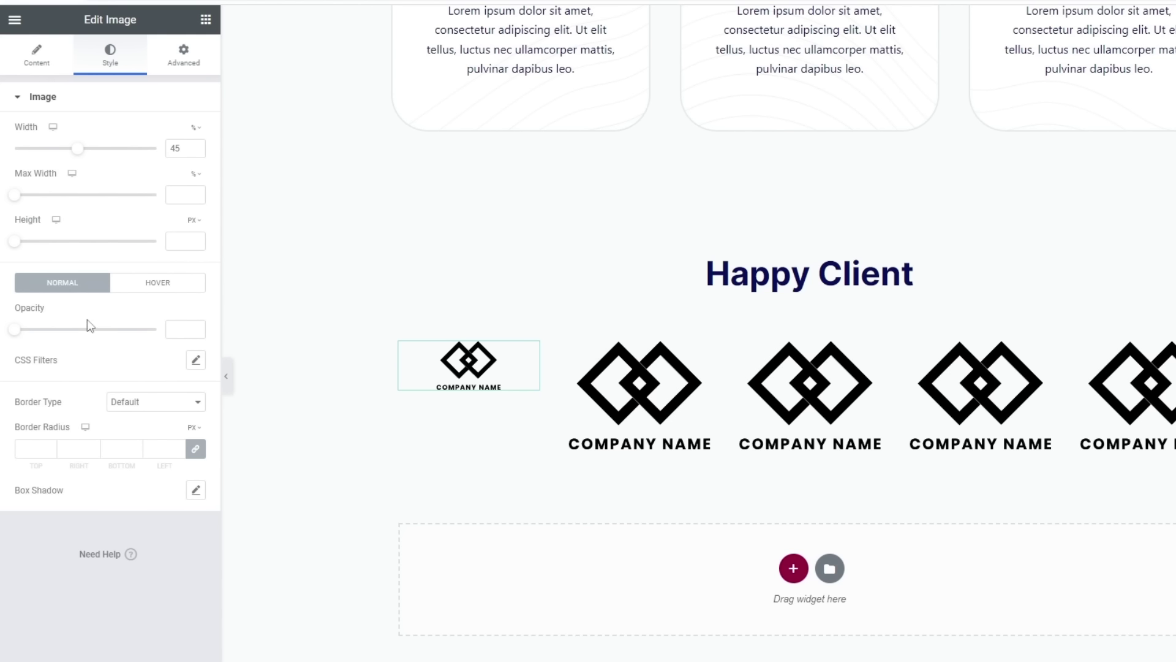
drag(20, 335, 65, 333)
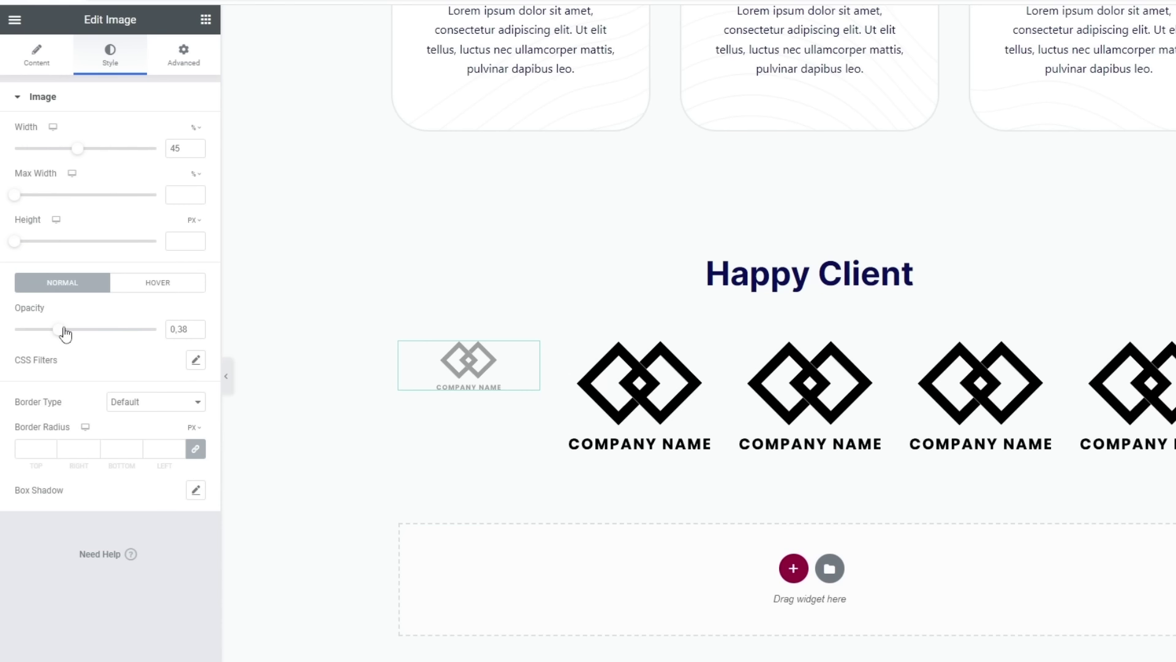
click(169, 283)
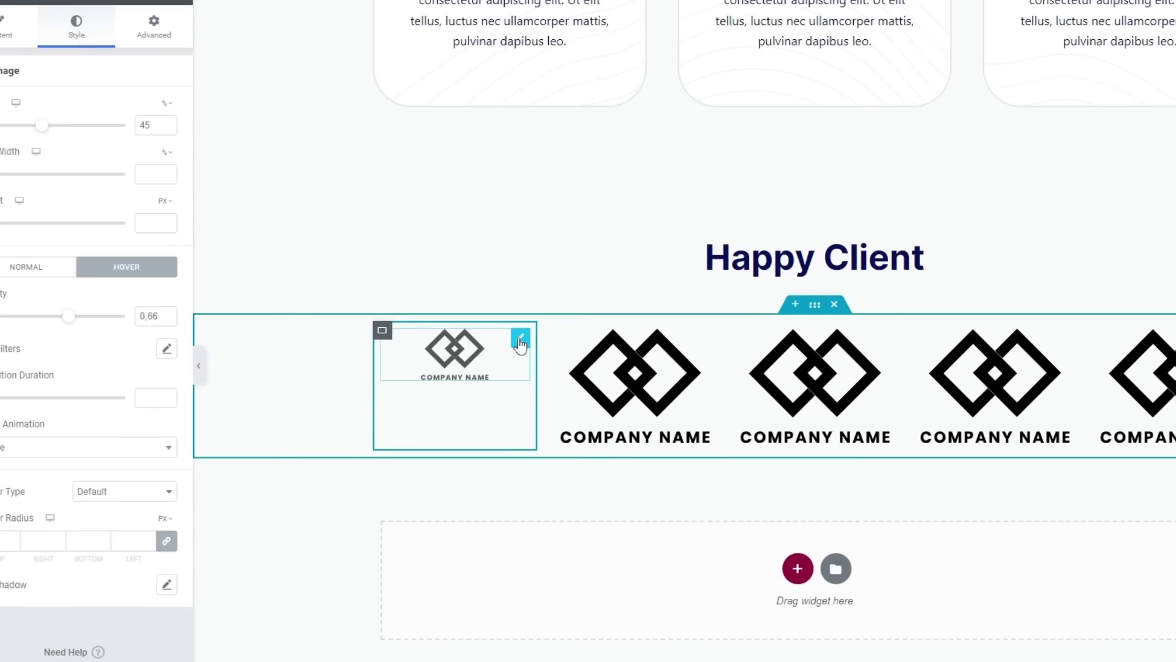
Copy the first logo's style and paste it onto logos two through five.
right_click(520, 344)
click(554, 409)
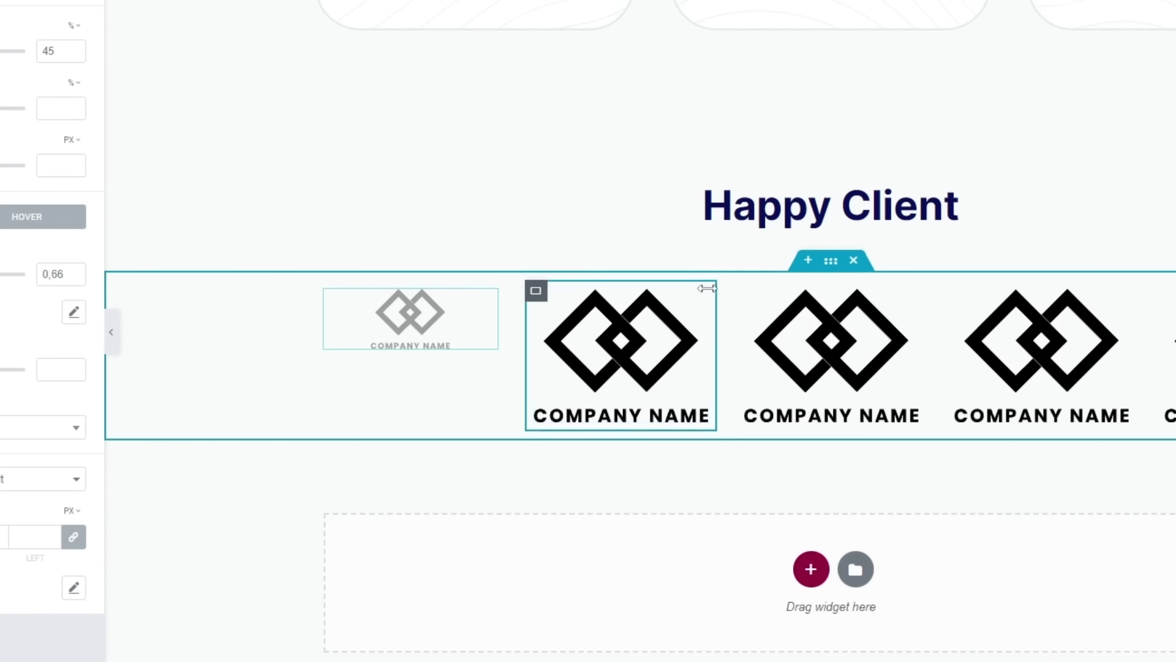
right_click(701, 301)
click(765, 424)
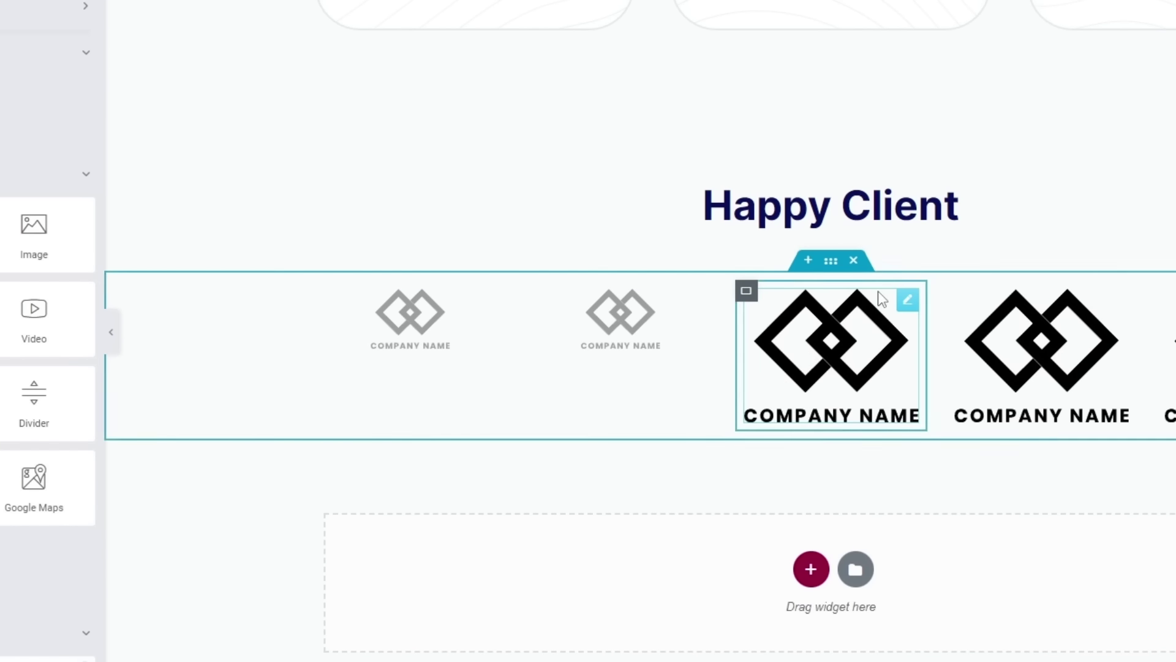
right_click(913, 299)
click(980, 419)
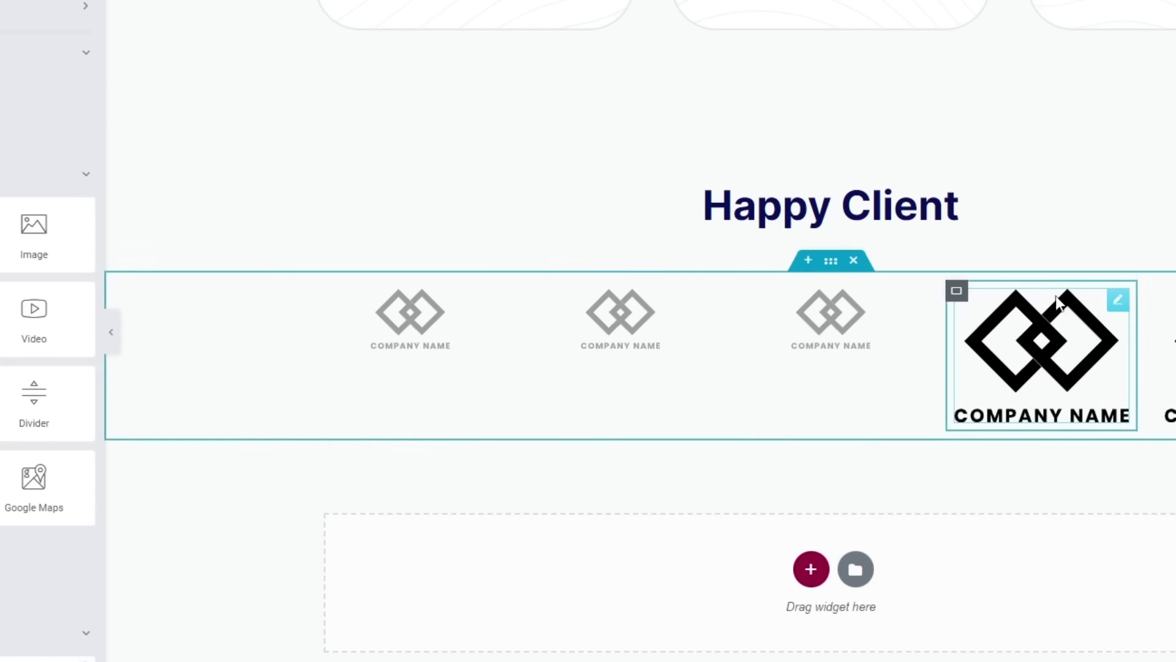
right_click(1110, 293)
click(953, 413)
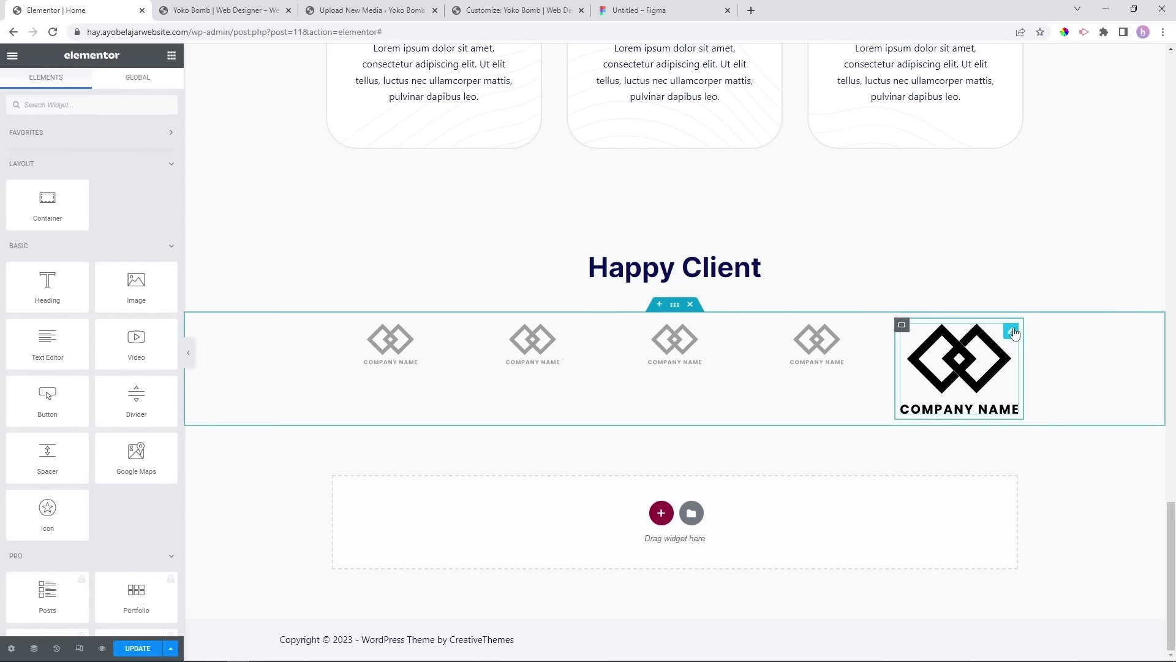
right_click(1014, 333)
click(1057, 409)
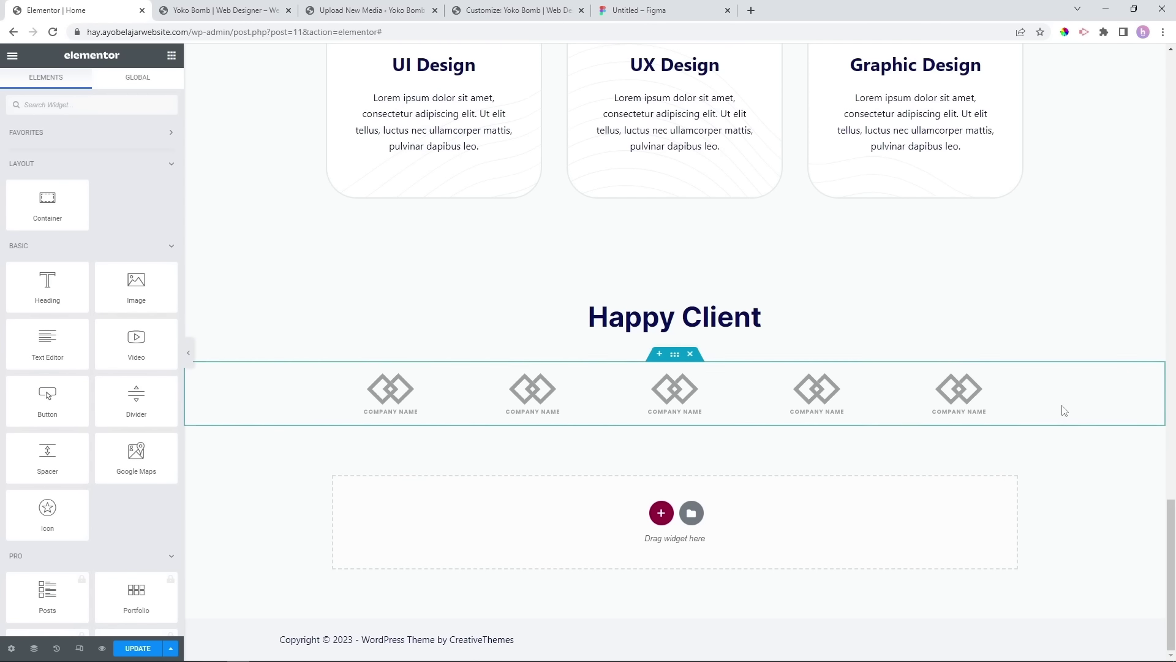
Replace the images in logo slots two, four and five with different client logos, including pretzel and S.
click(539, 383)
click(816, 389)
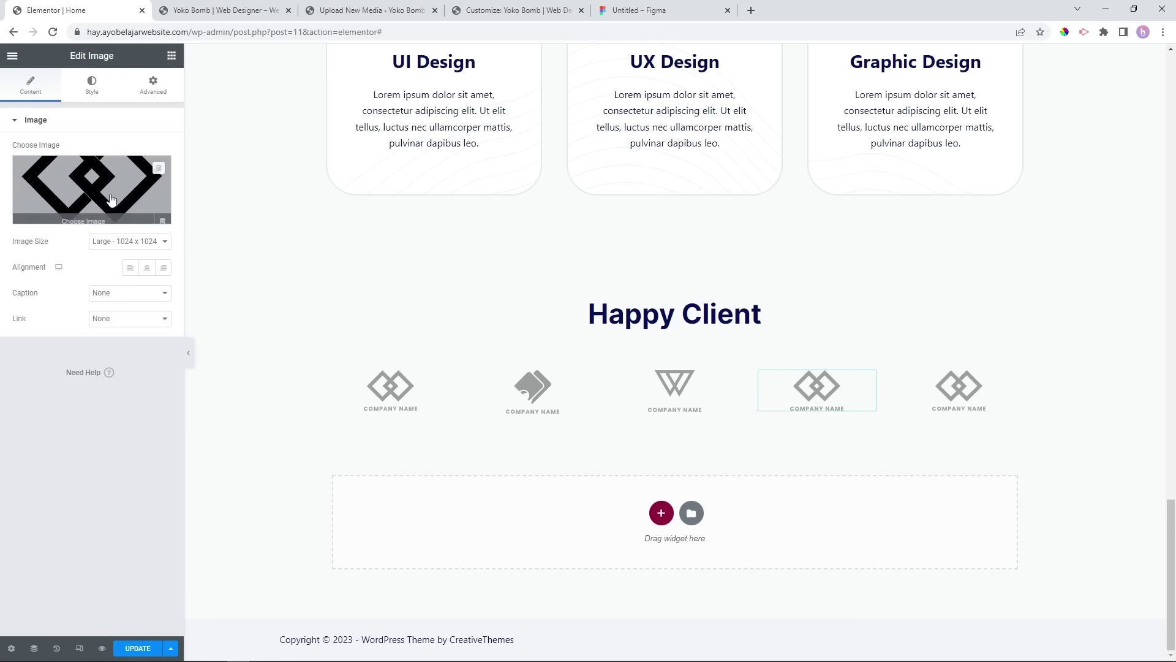
click(92, 184)
click(466, 388)
click(1118, 624)
click(958, 388)
click(92, 184)
click(591, 387)
click(1117, 624)
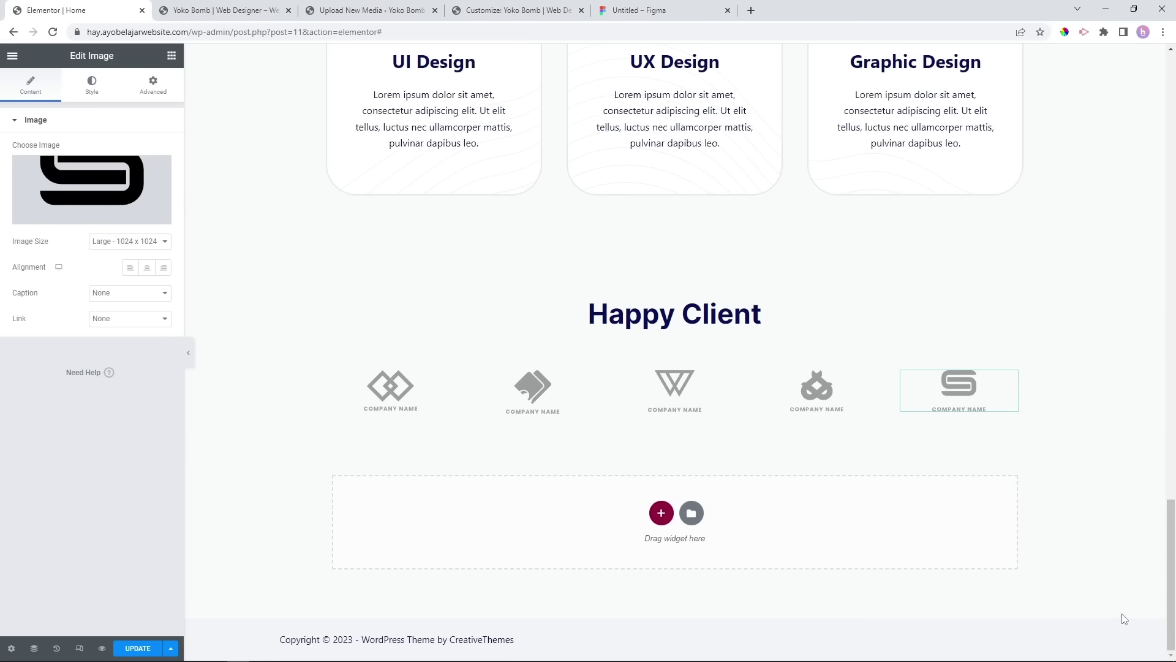
scroll(1087, 349, down, 1)
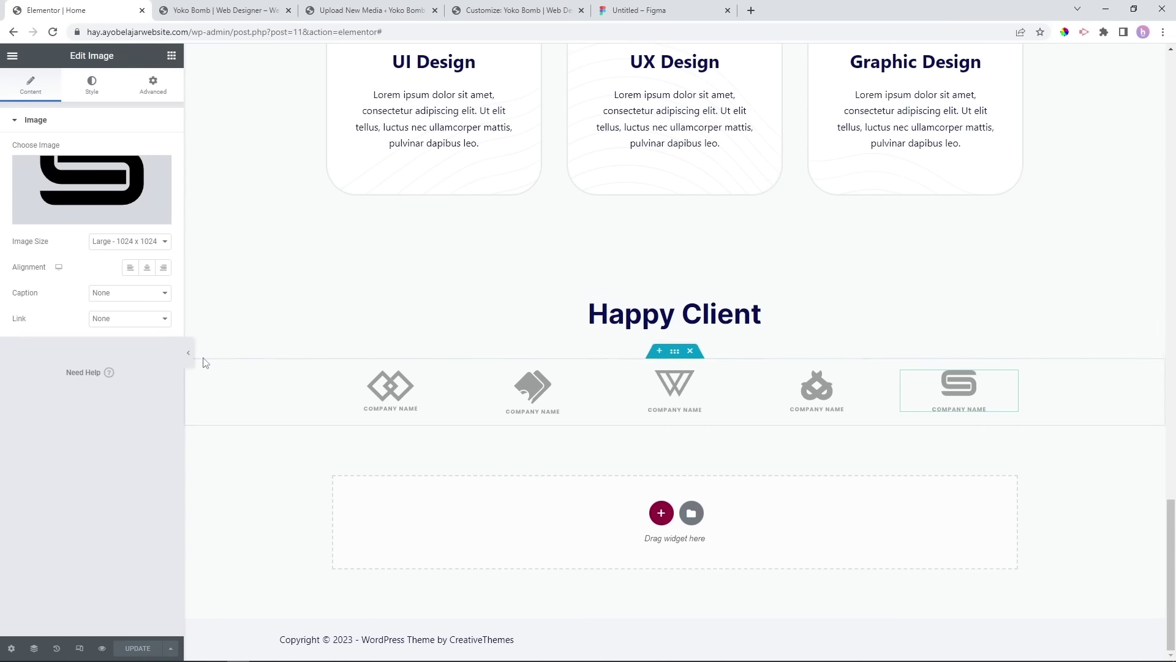
Preview the page full-width without the editor panel, then return to editing.
click(188, 353)
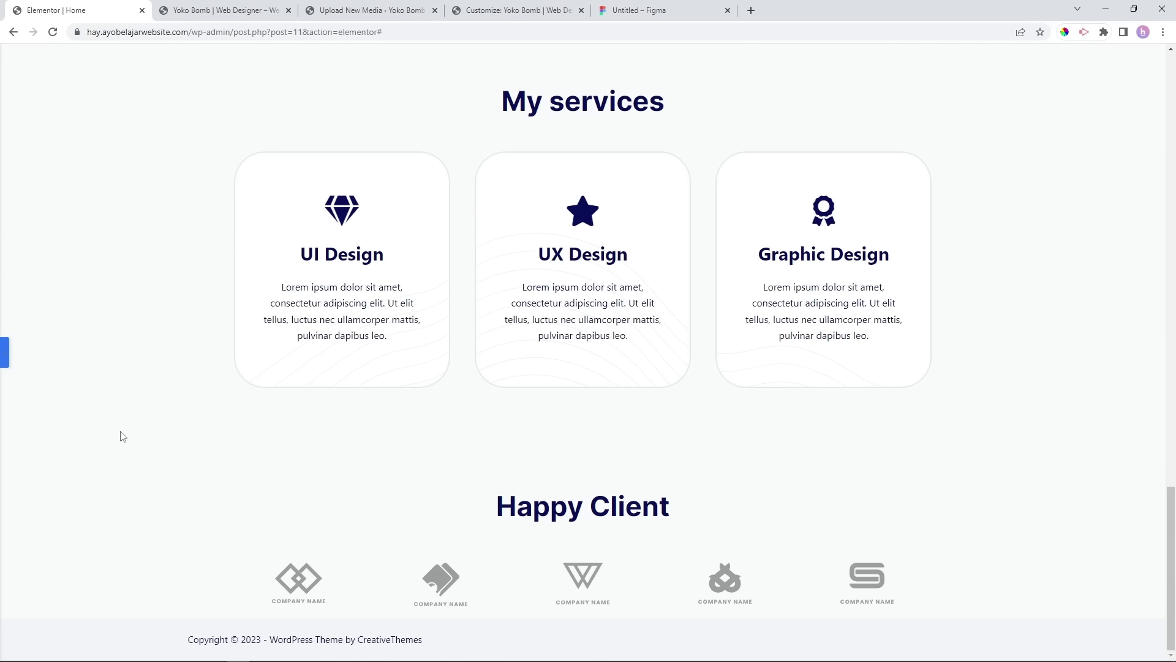
click(5, 351)
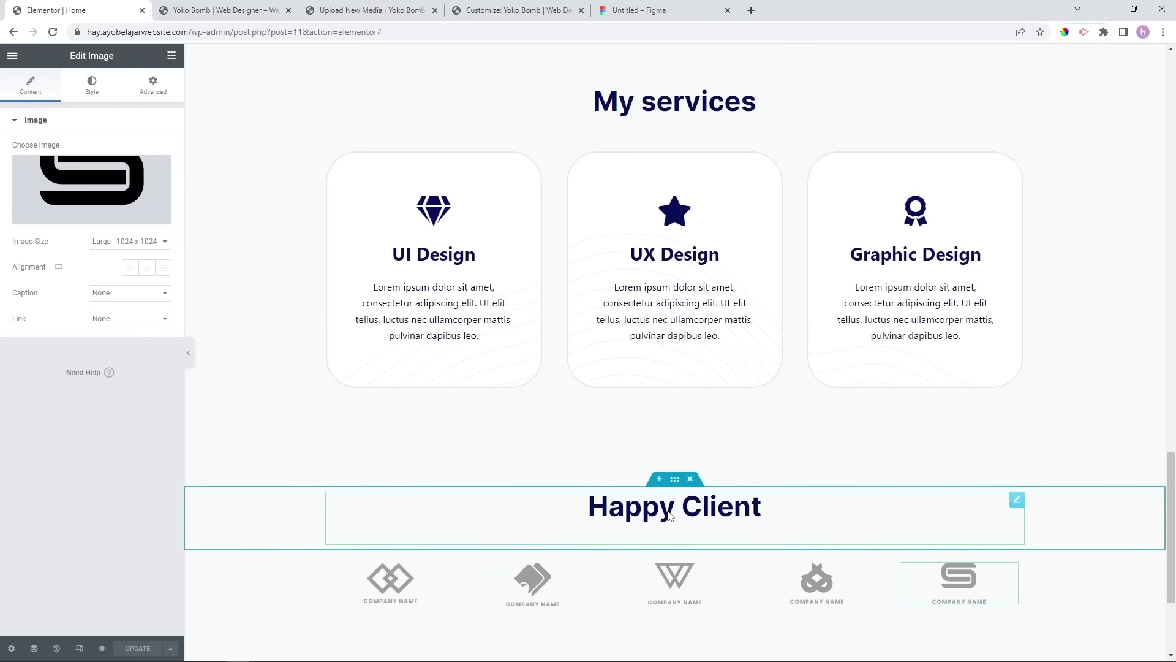
scroll(764, 433, down, 3)
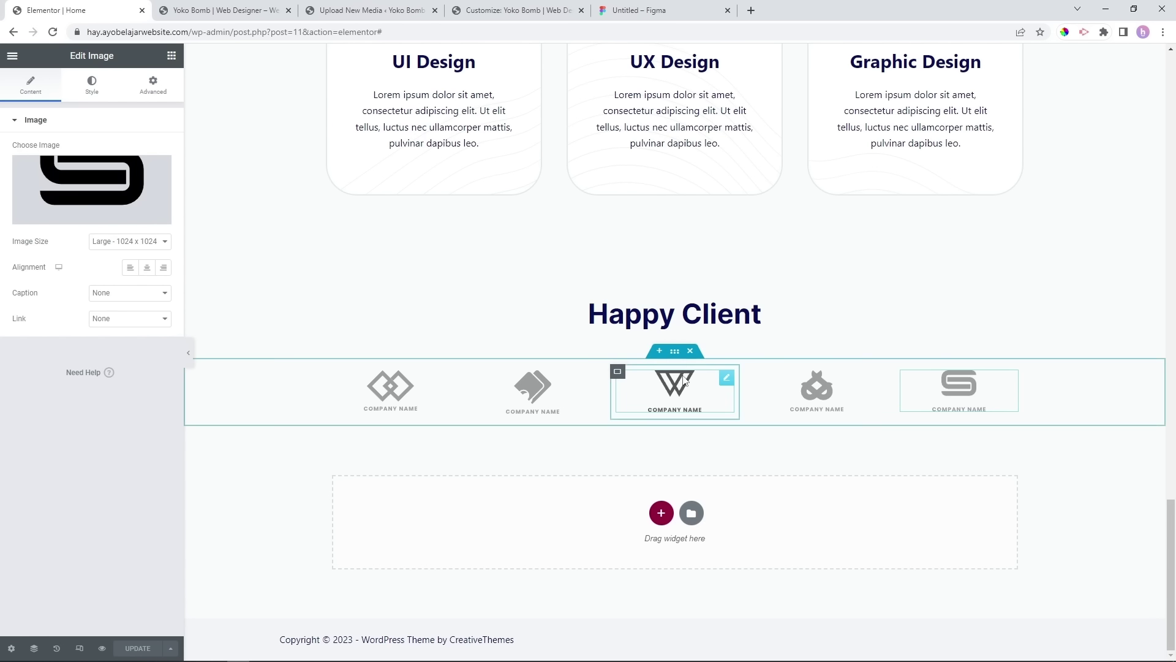
Add a single-column section below the logos with a 150 px top margin.
click(661, 513)
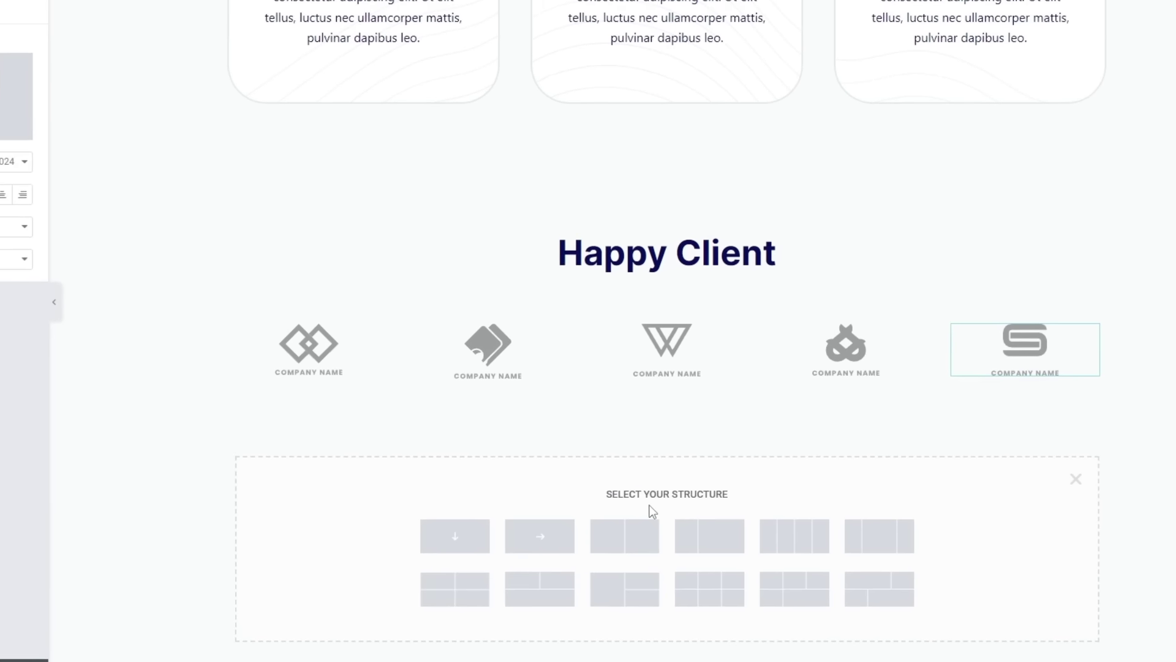
scroll(496, 447, down, 1)
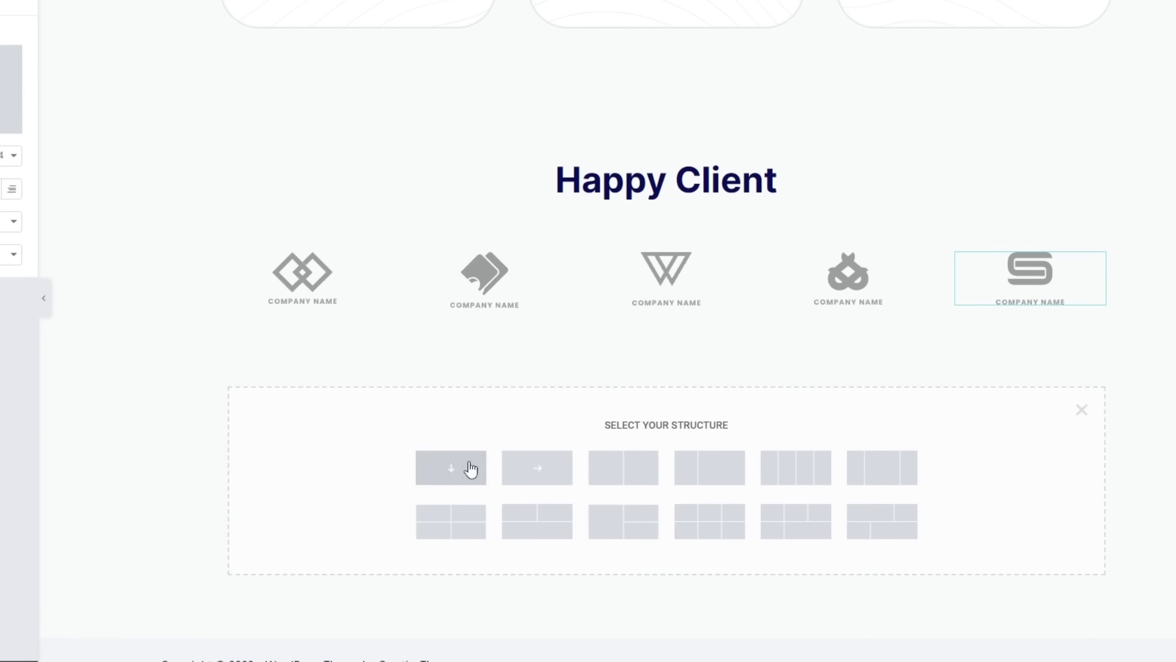
click(446, 468)
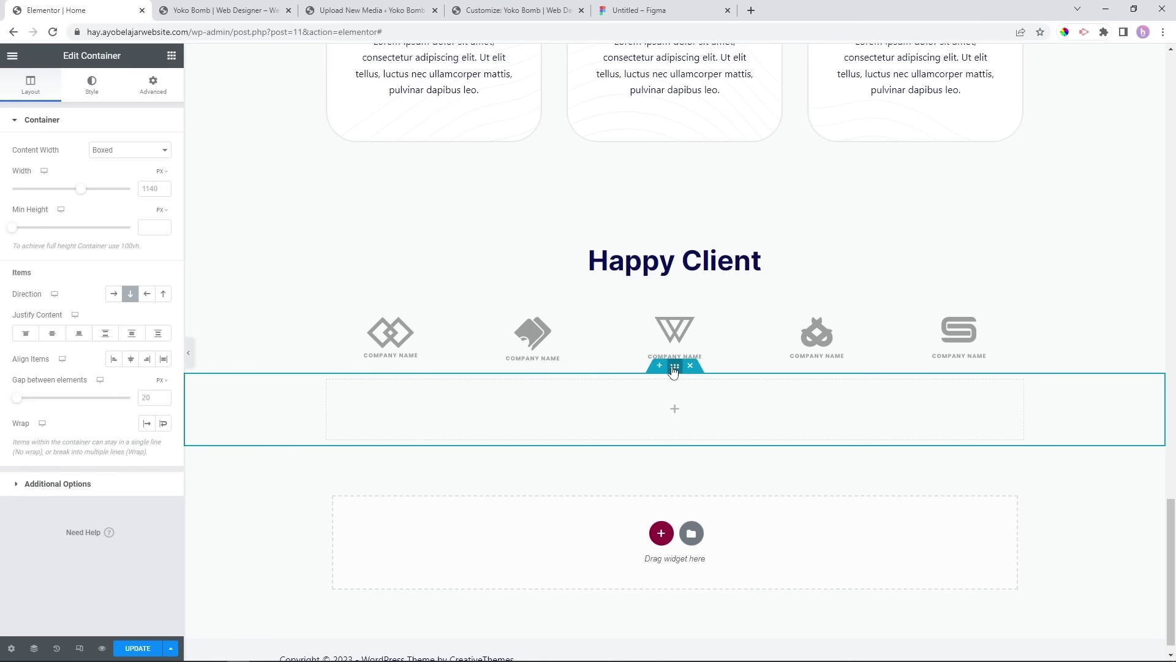
click(157, 98)
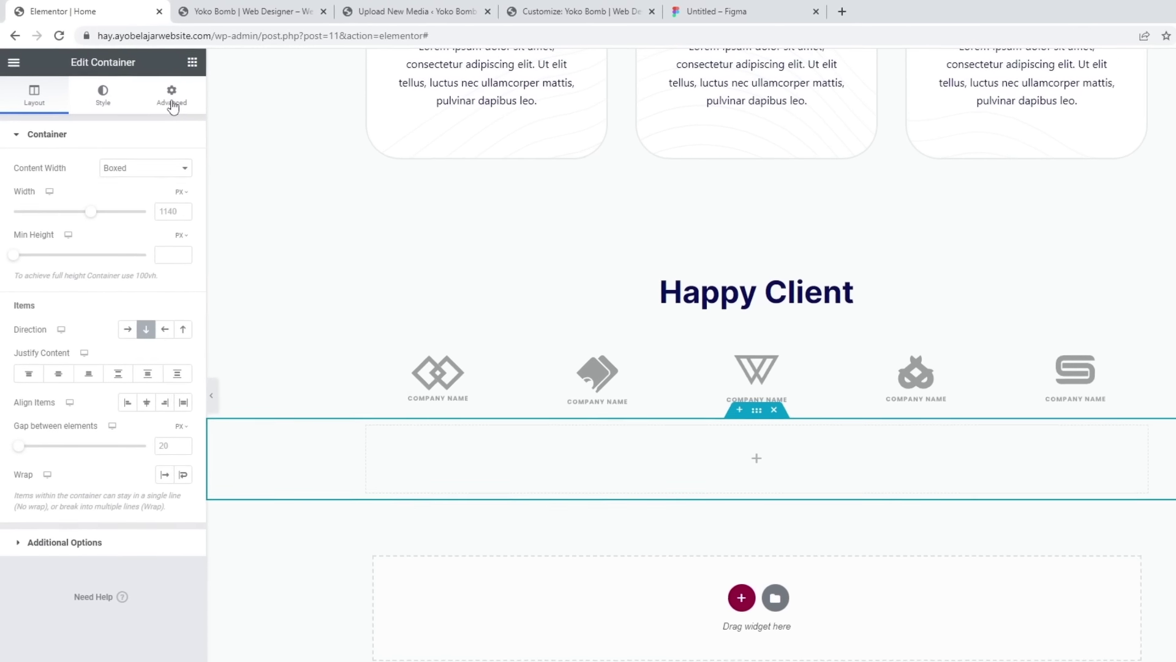
click(187, 187)
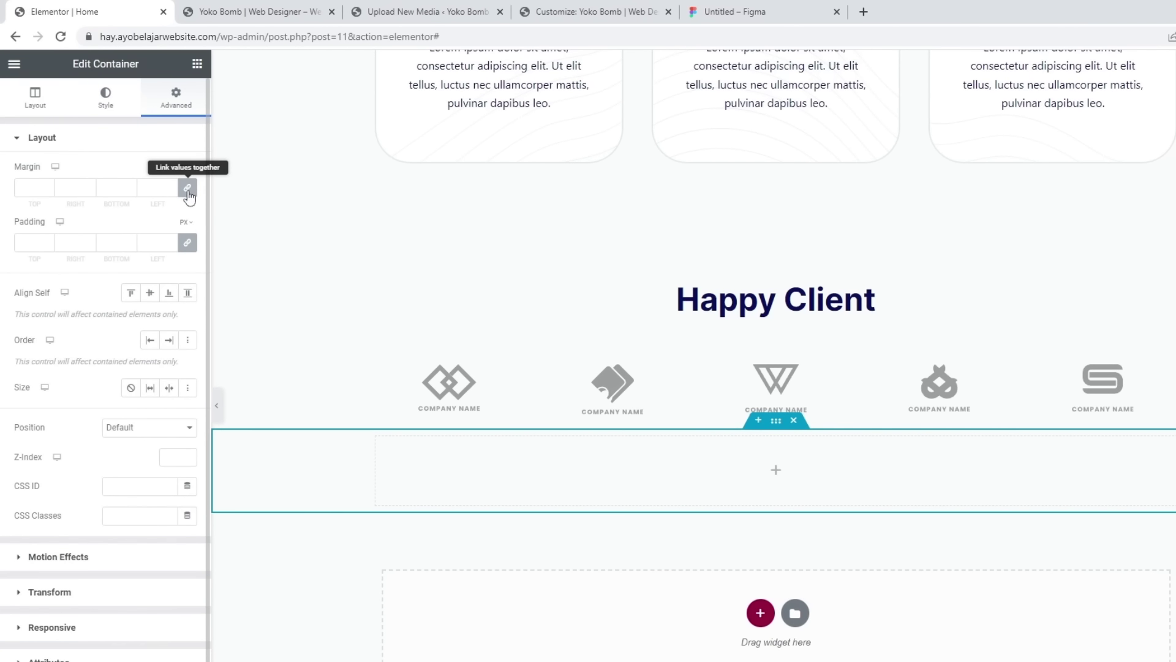
click(26, 187)
text(1000)
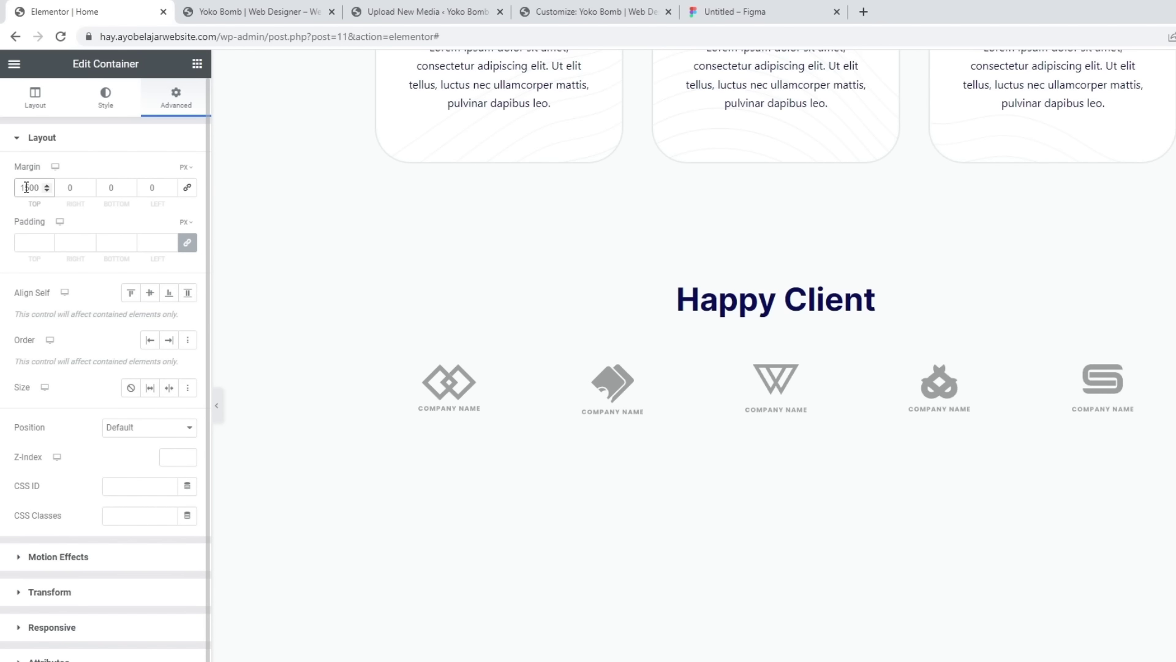
key(BackSpace)
key(BackSpace)
key(BackSpace)
text(50)
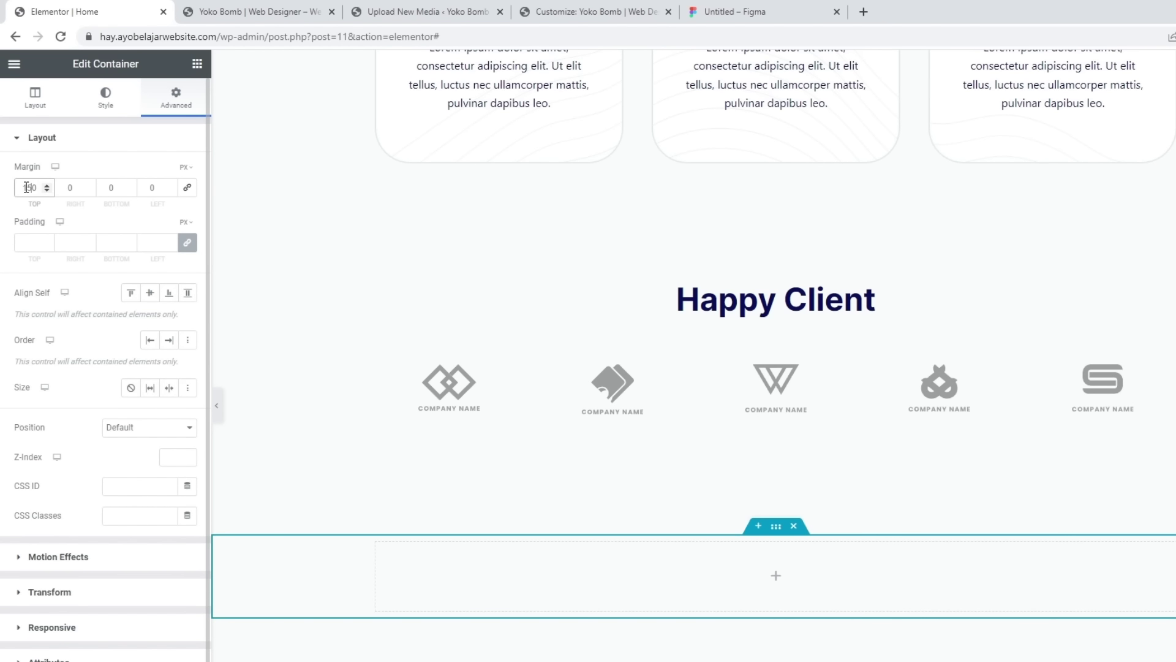
Give the section a 600 px minimum height and a light grey-blue global background colour.
click(41, 109)
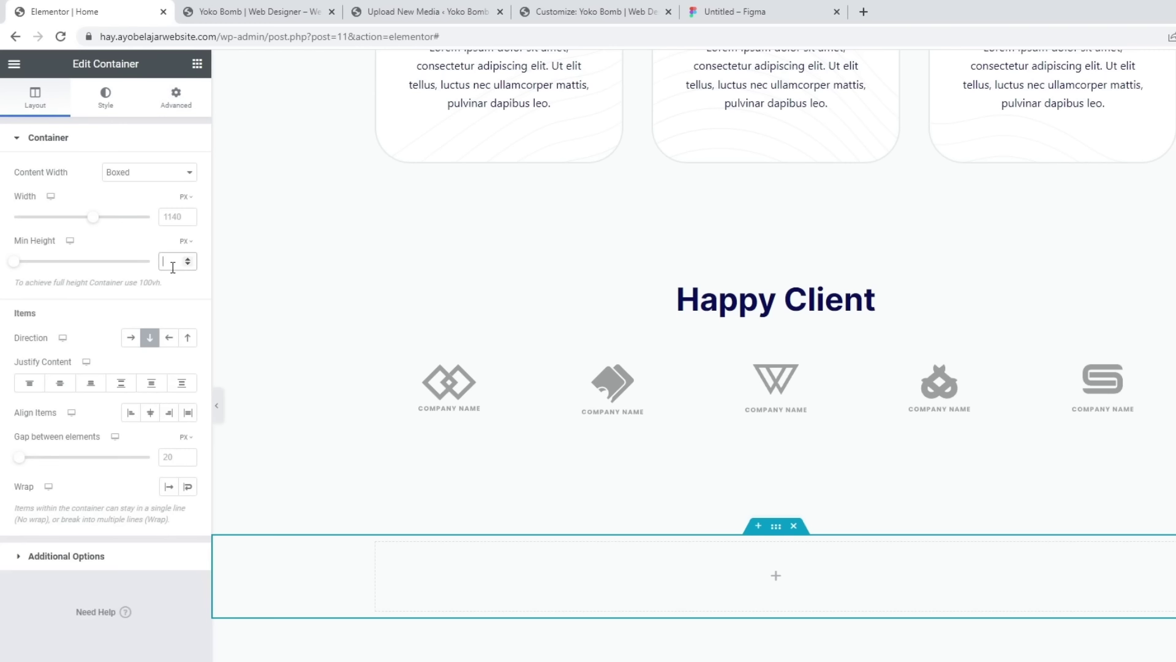
text(600)
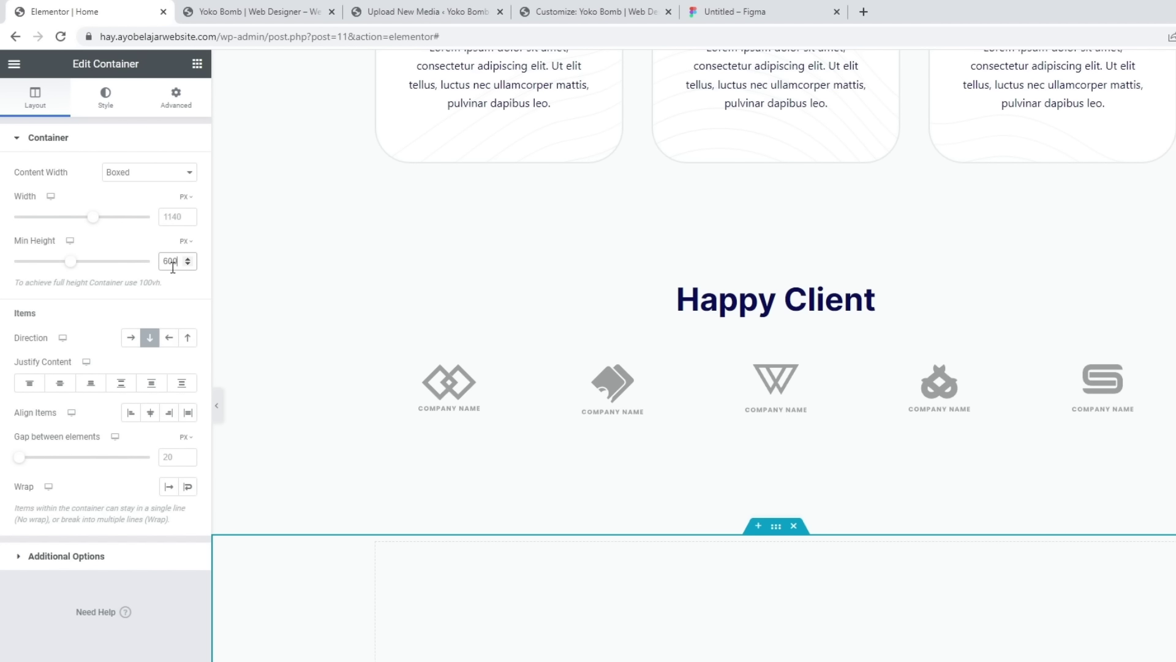
scroll(937, 412, down, 8)
scroll(919, 404, up, 3)
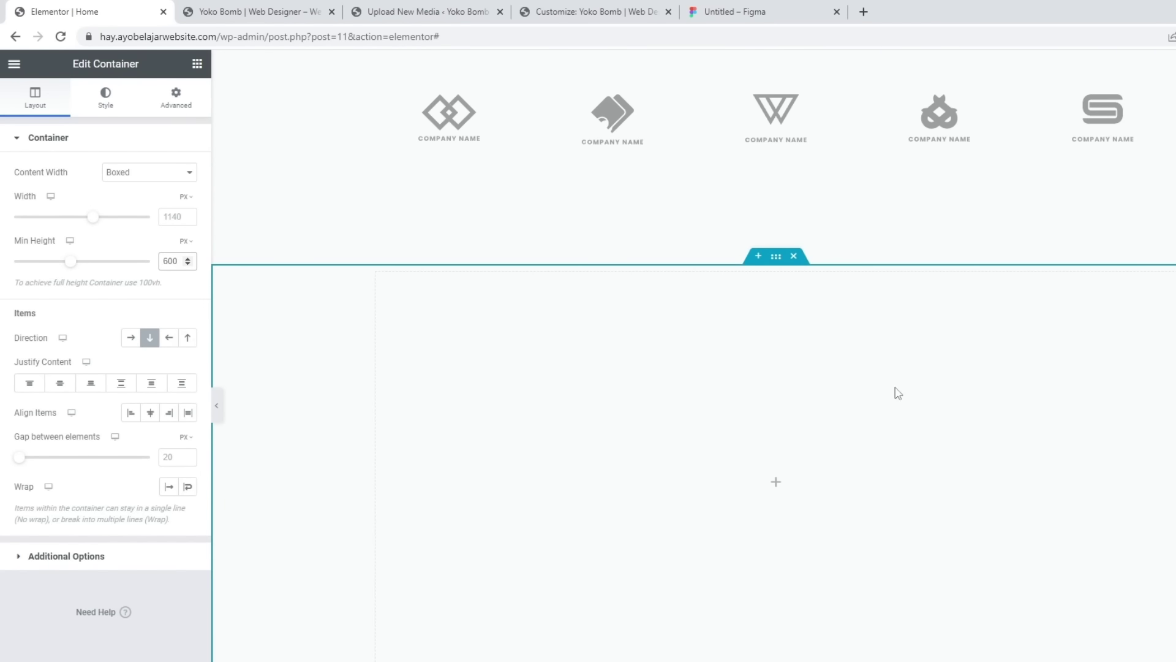
click(107, 100)
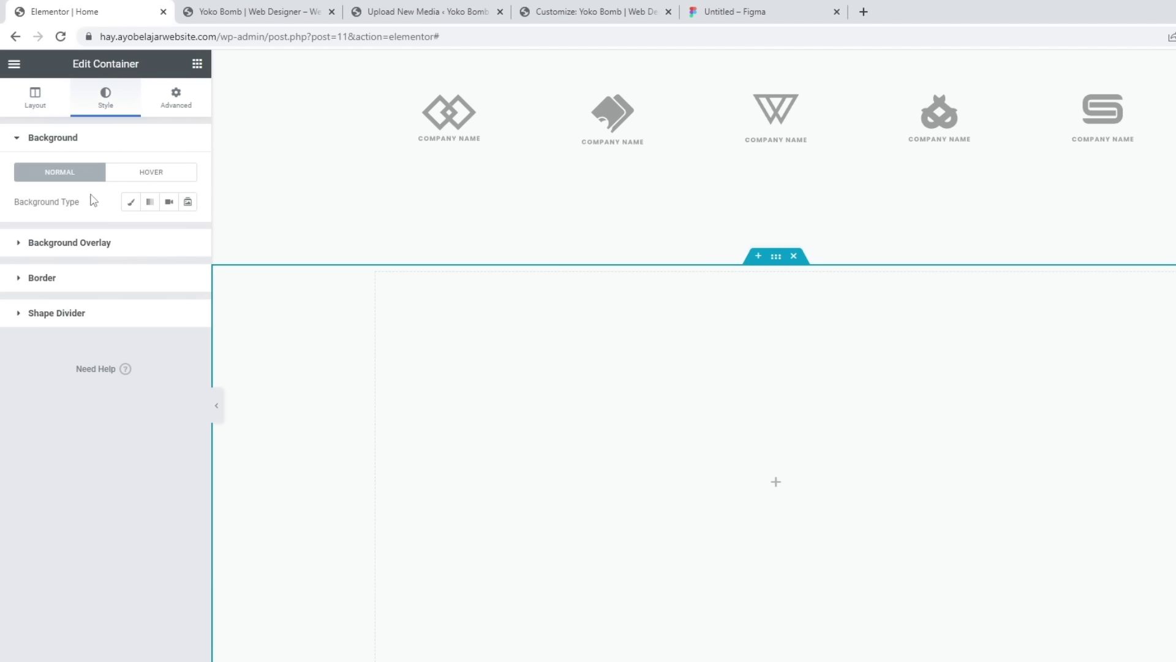
click(130, 202)
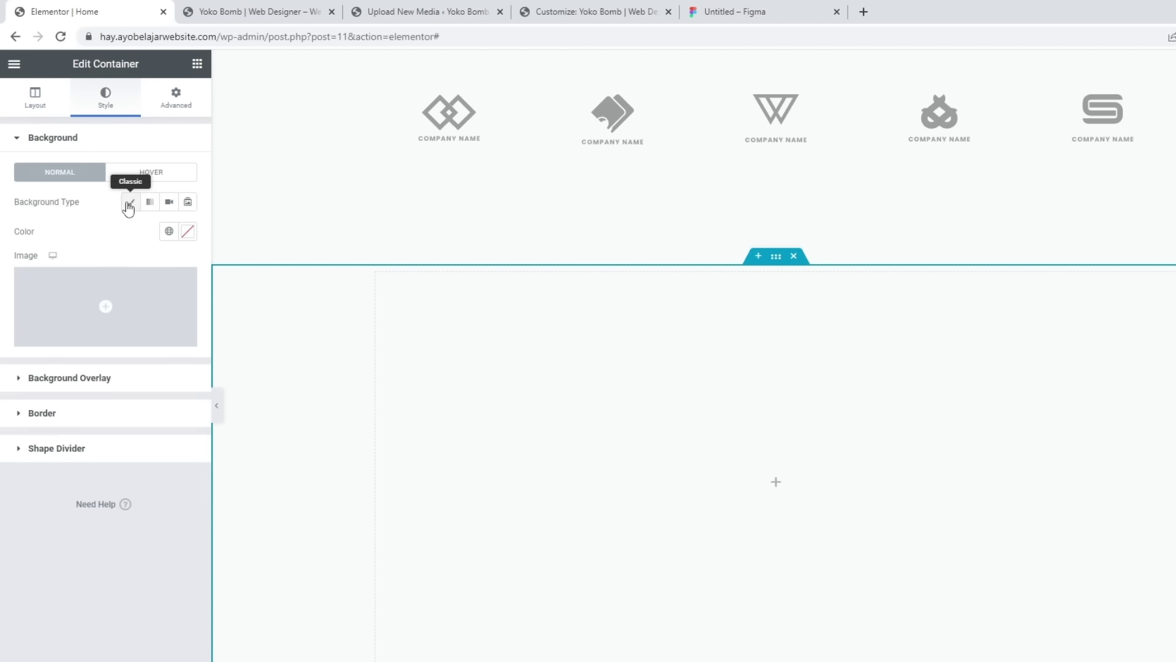
click(168, 231)
scroll(116, 378, down, 1)
scroll(115, 378, down, 2)
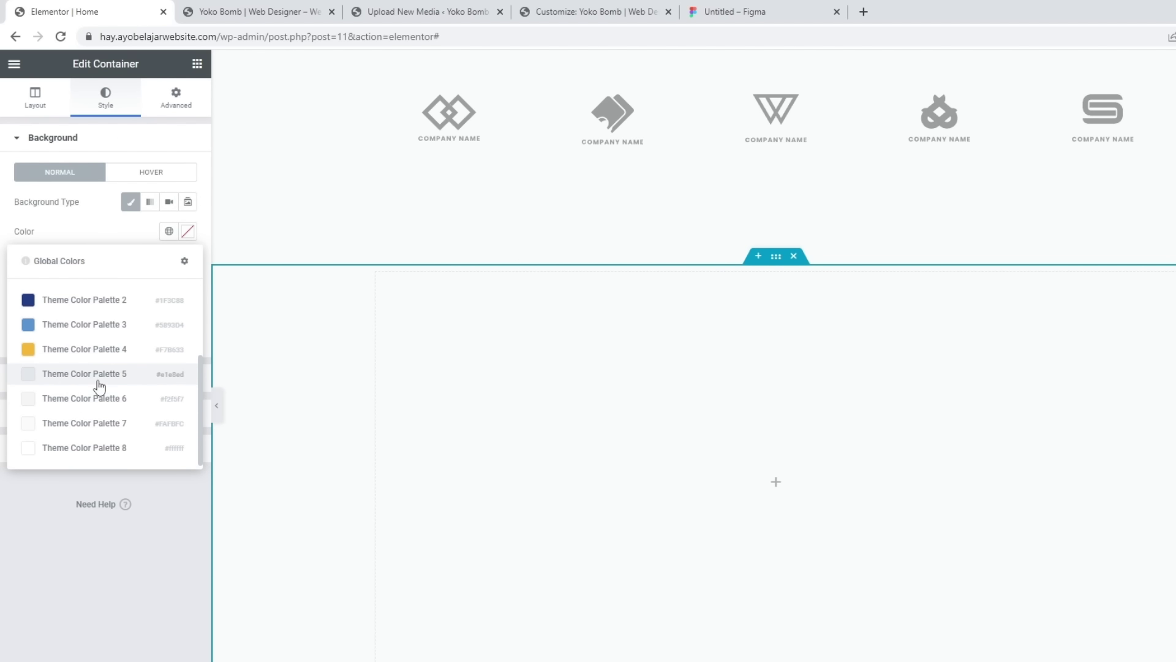
click(98, 385)
scroll(986, 441, up, 3)
scroll(971, 420, down, 3)
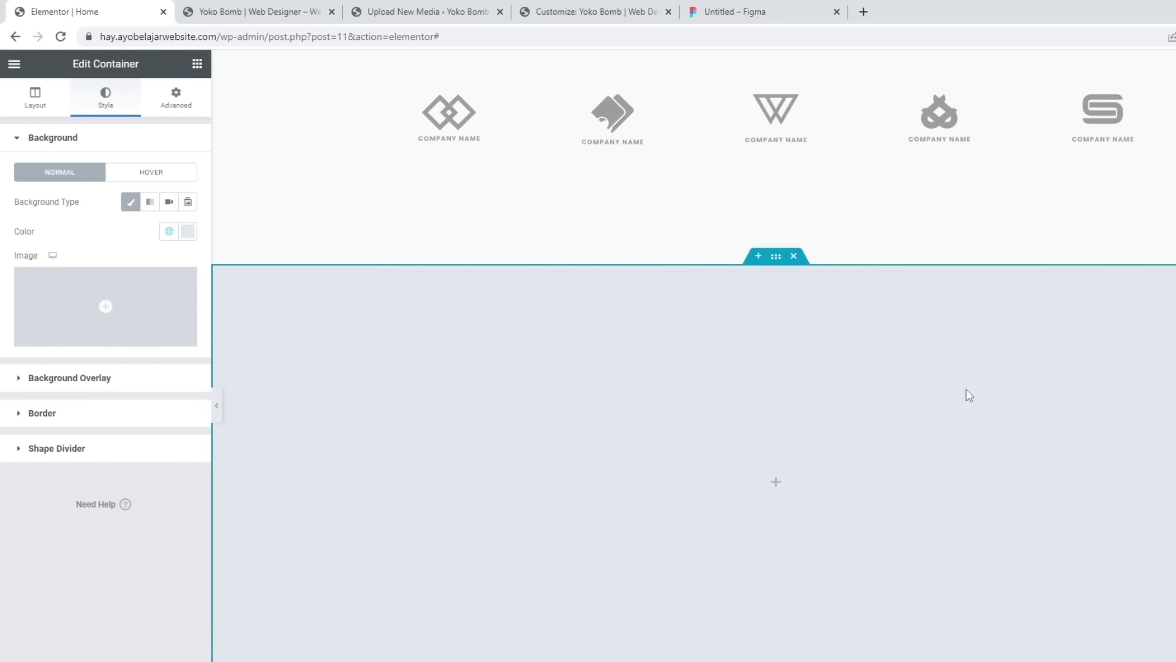
scroll(1110, 407, up, 2)
scroll(747, 382, down, 3)
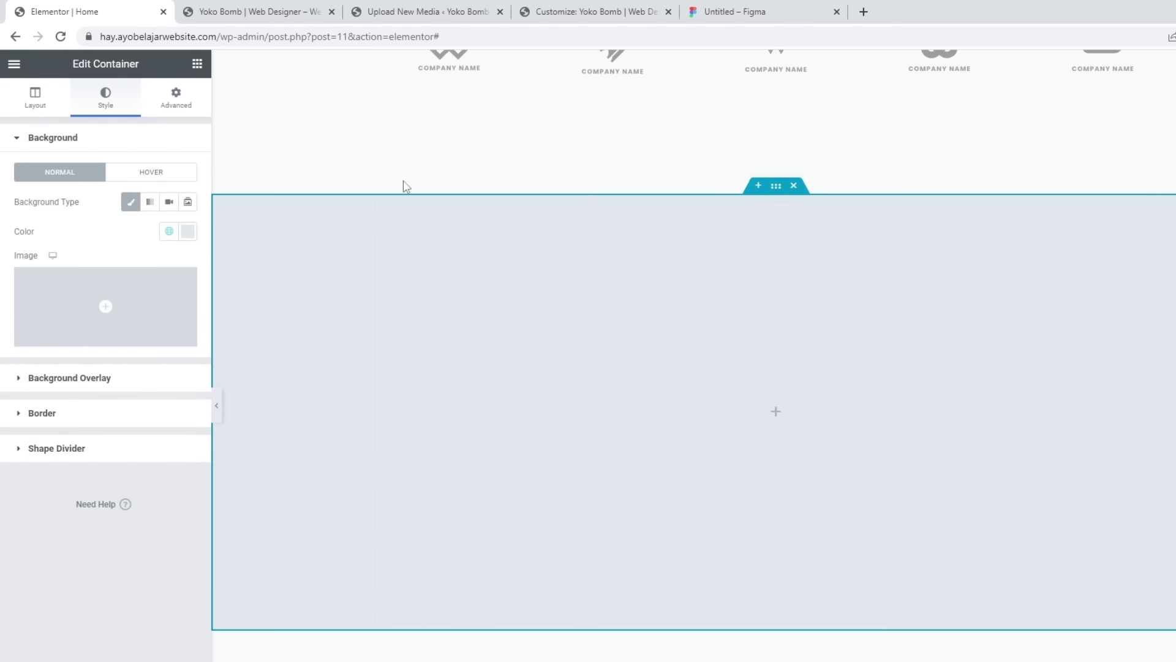
Nest an inner container in the grey section holding two duplicated child containers arranged in a row.
click(197, 64)
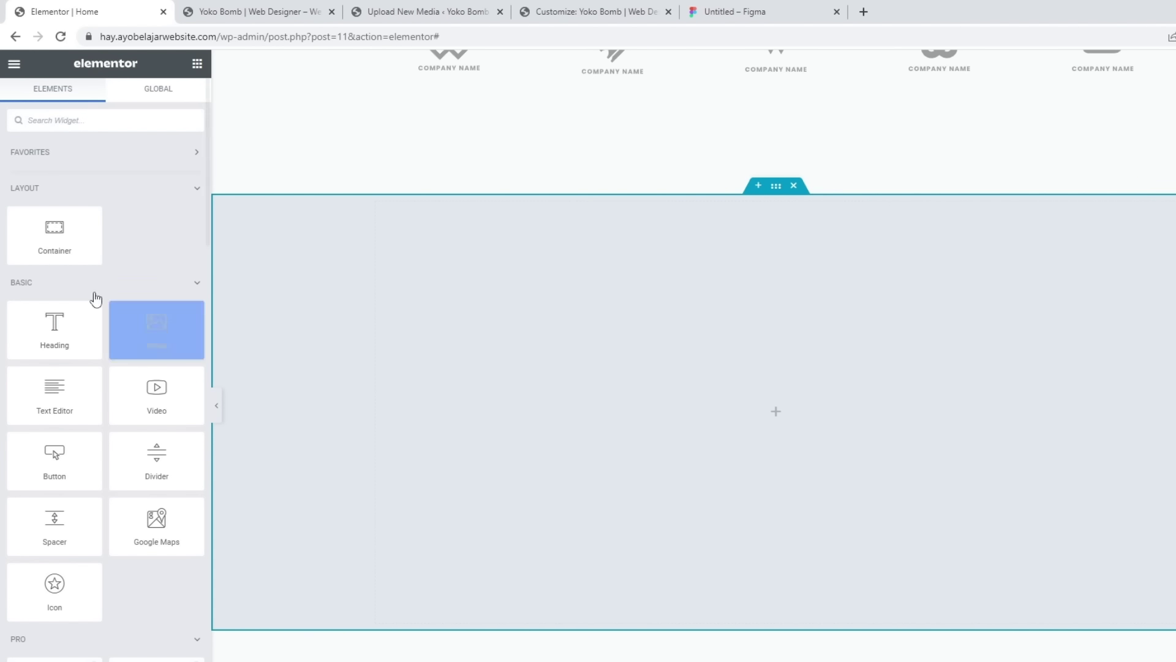
drag(67, 256, 710, 376)
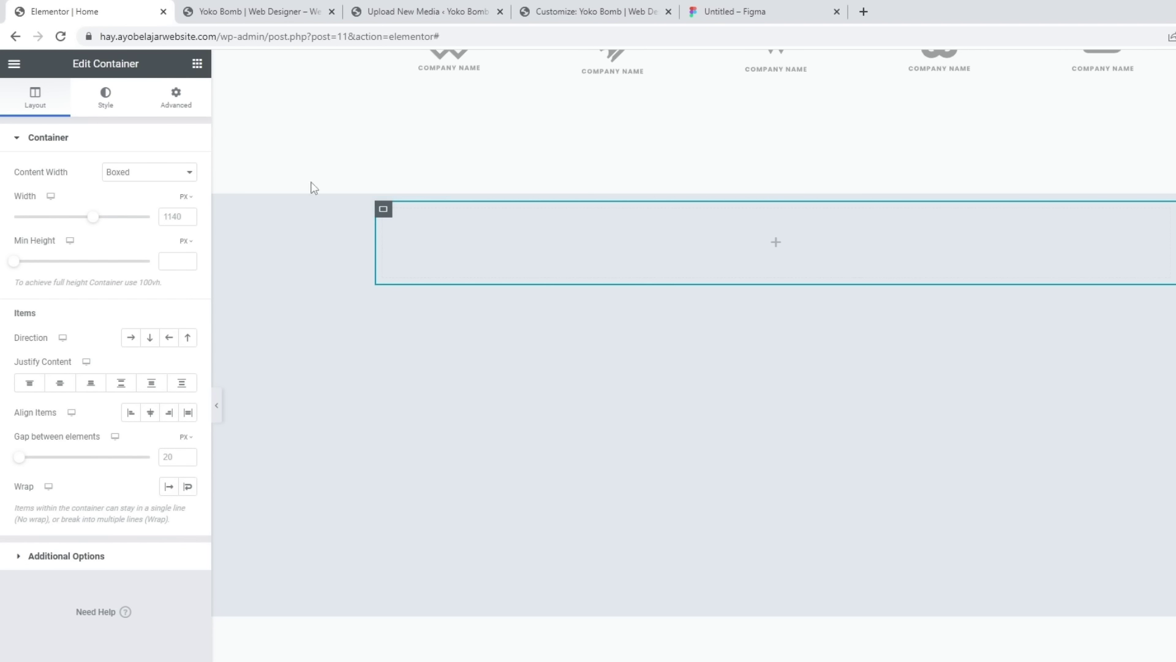
click(196, 64)
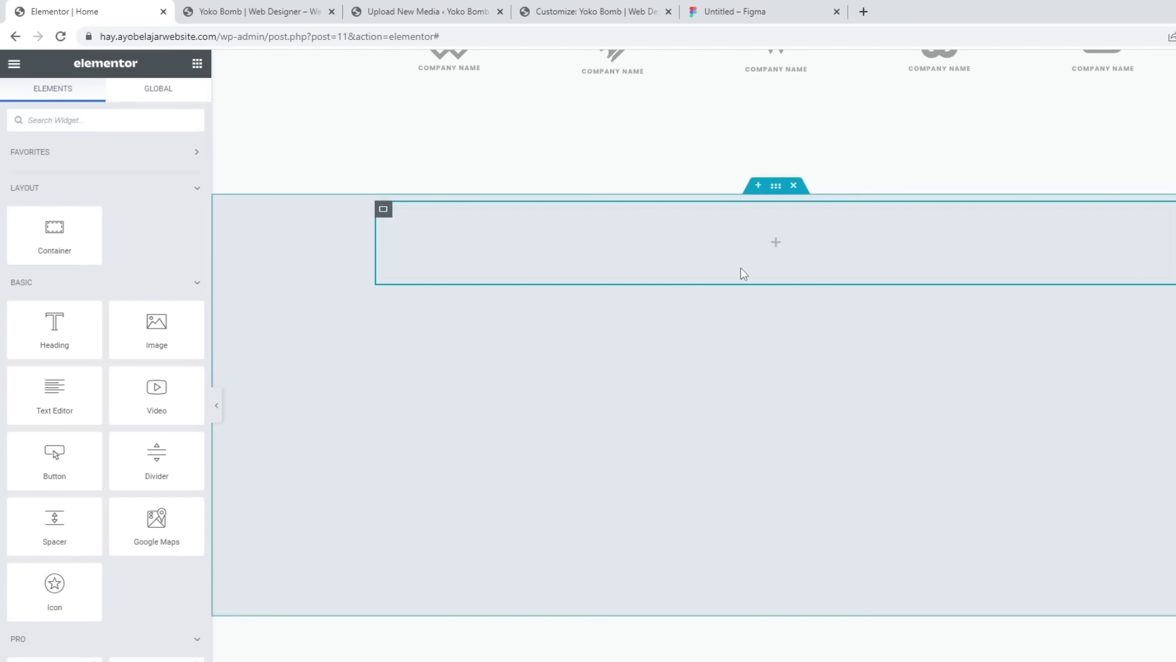
drag(86, 235, 567, 245)
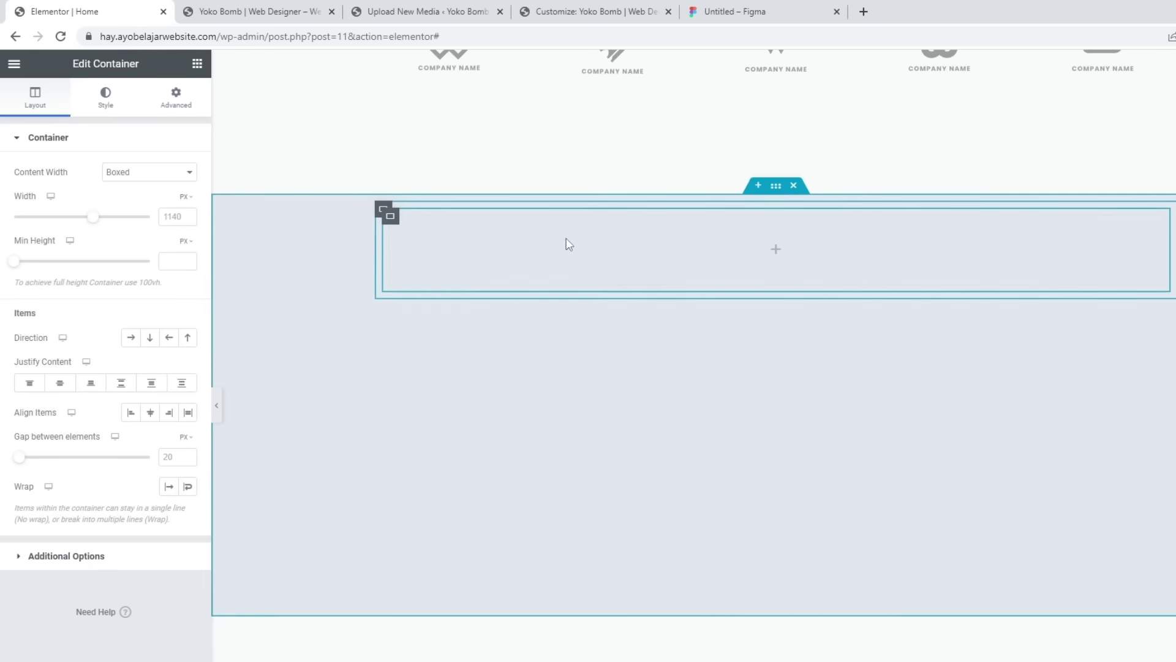
right_click(392, 227)
click(421, 253)
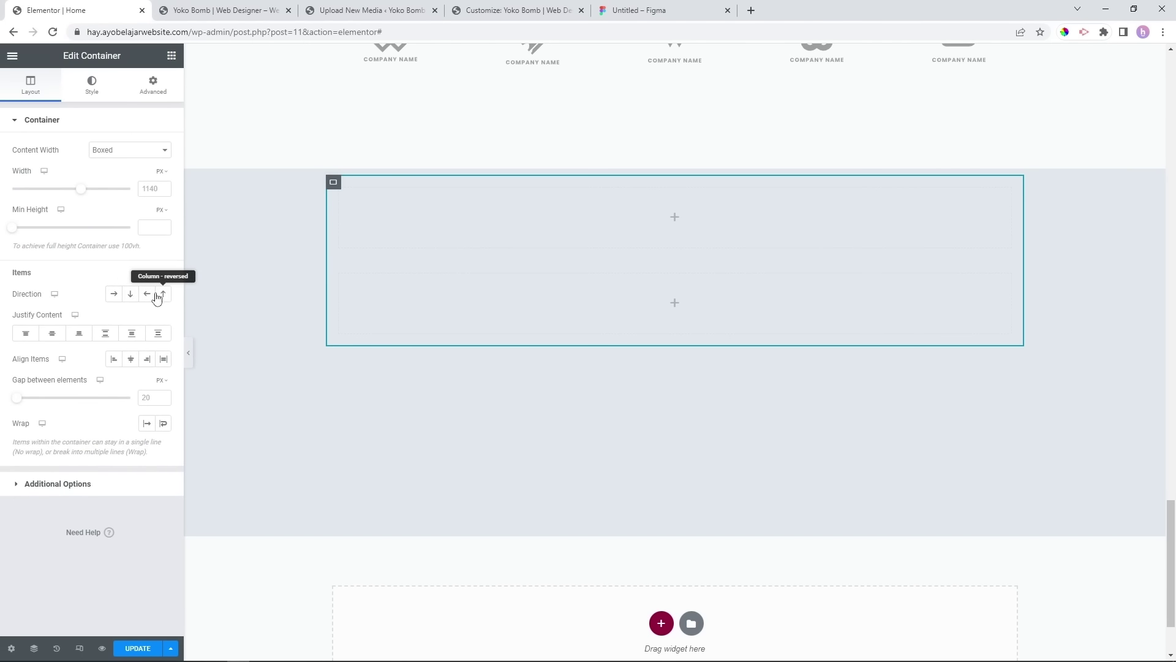
click(114, 294)
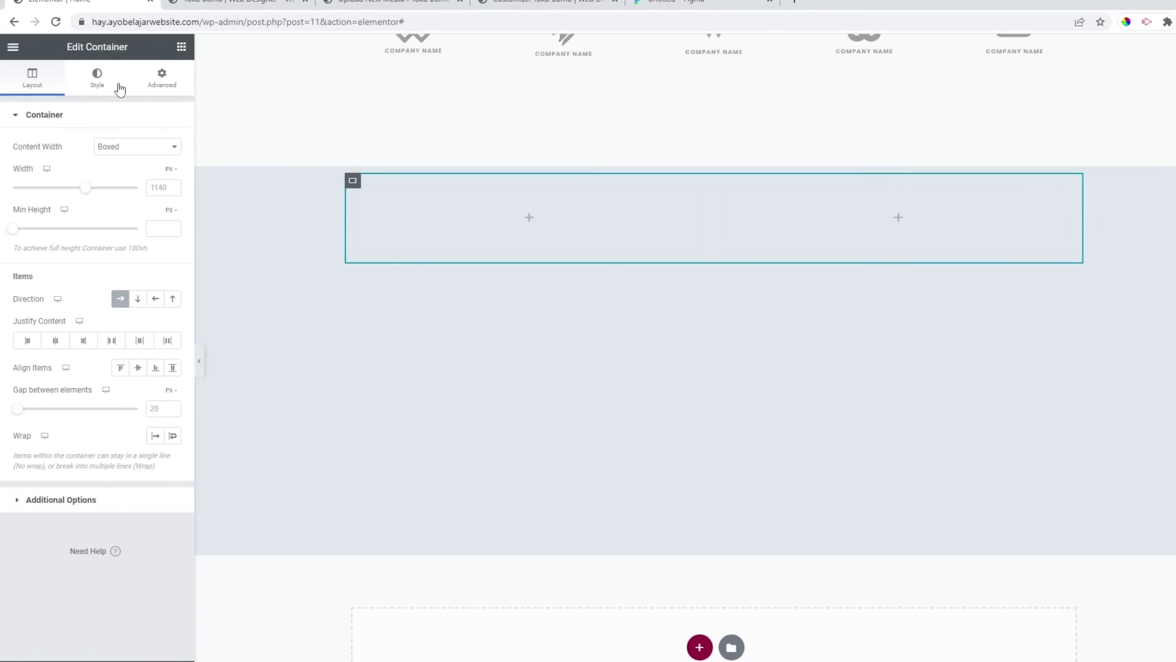
Fill the inner container's classic background with the dark navy Theme Color Palette 1.
click(101, 75)
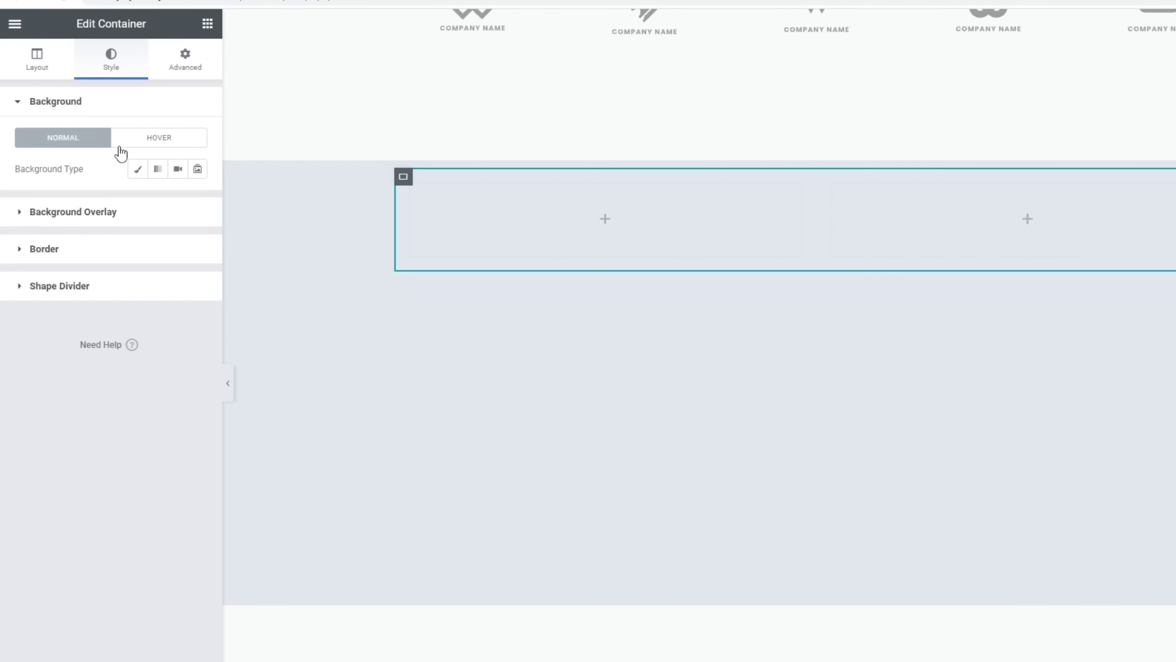
click(138, 170)
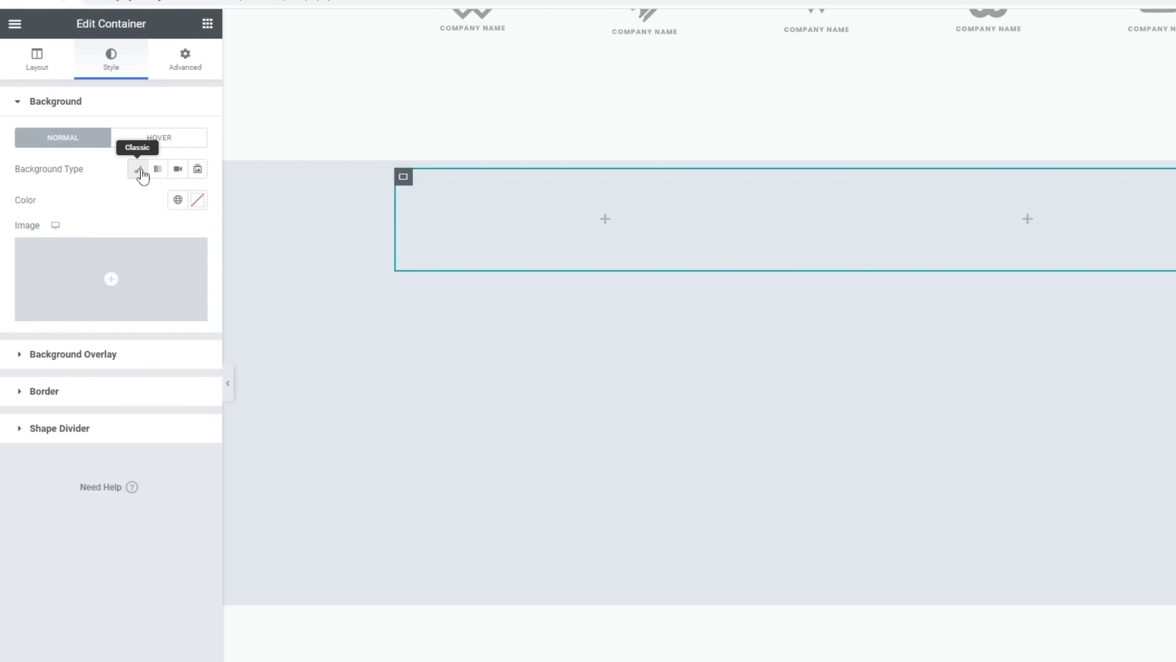
click(177, 201)
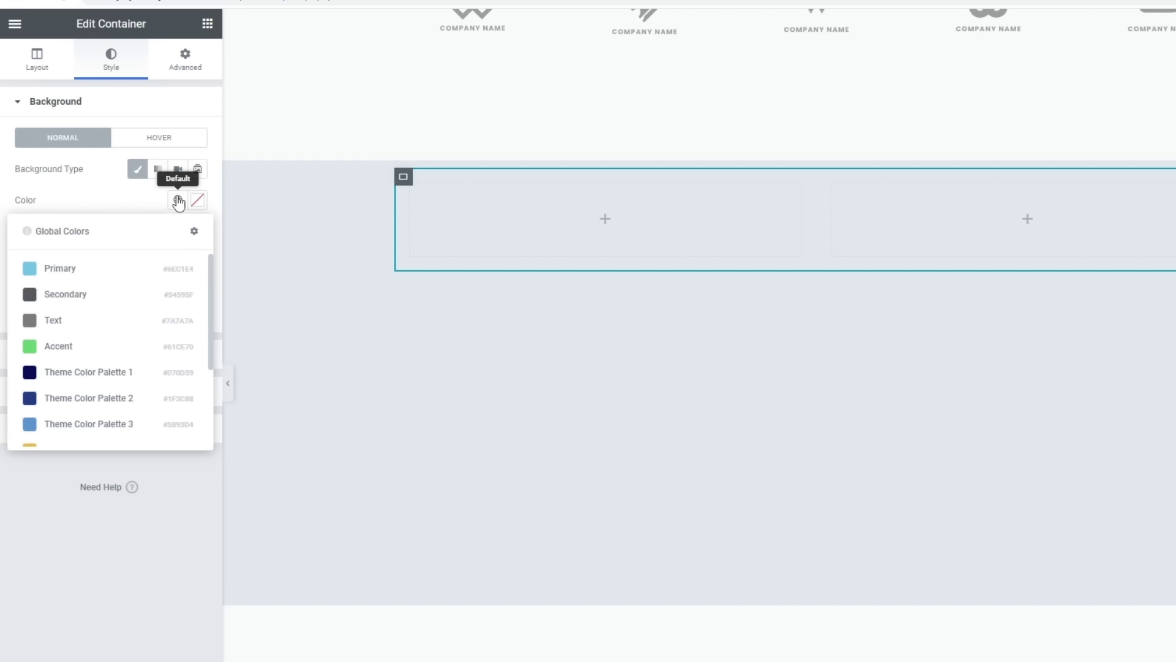
click(105, 380)
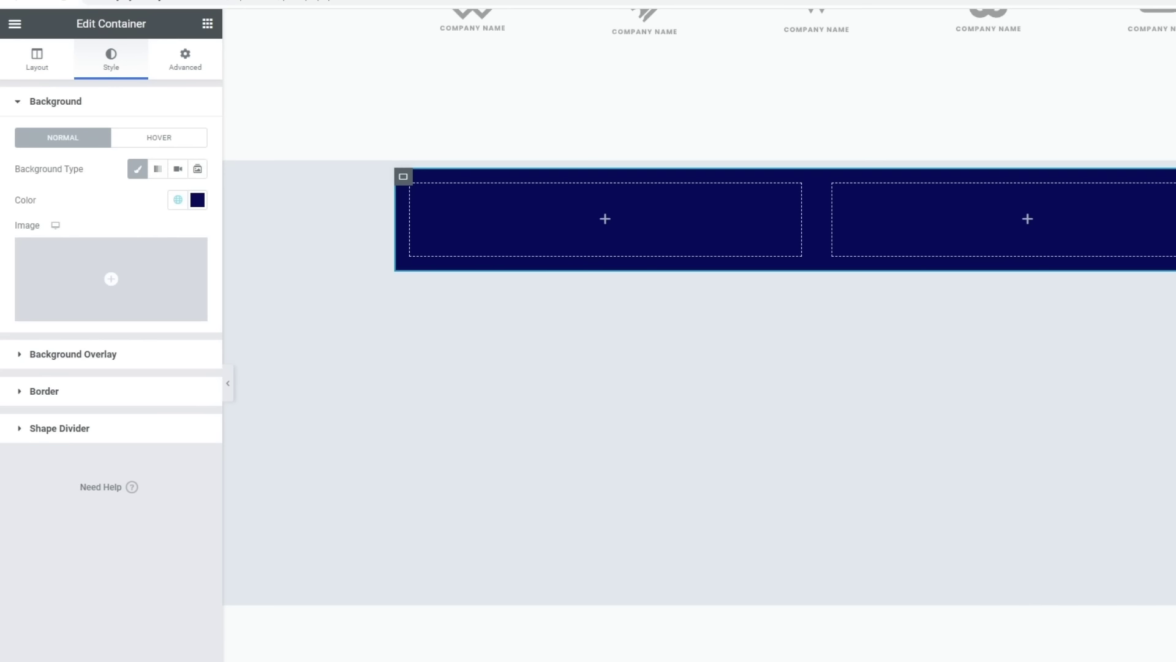
click(208, 24)
Add a heading to the left area reading 'Let's talk about your project' in white #FFFFFF.
drag(57, 300, 609, 242)
triple_click(127, 174)
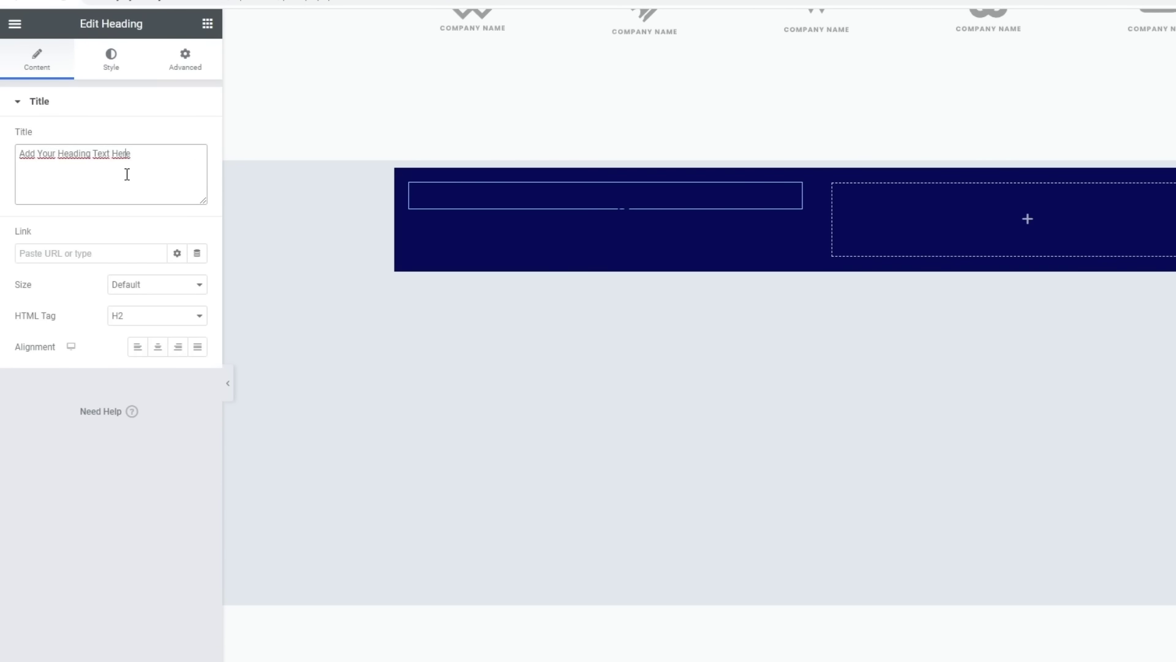
text(Let's talk about your project)
drag(131, 156, 2, 152)
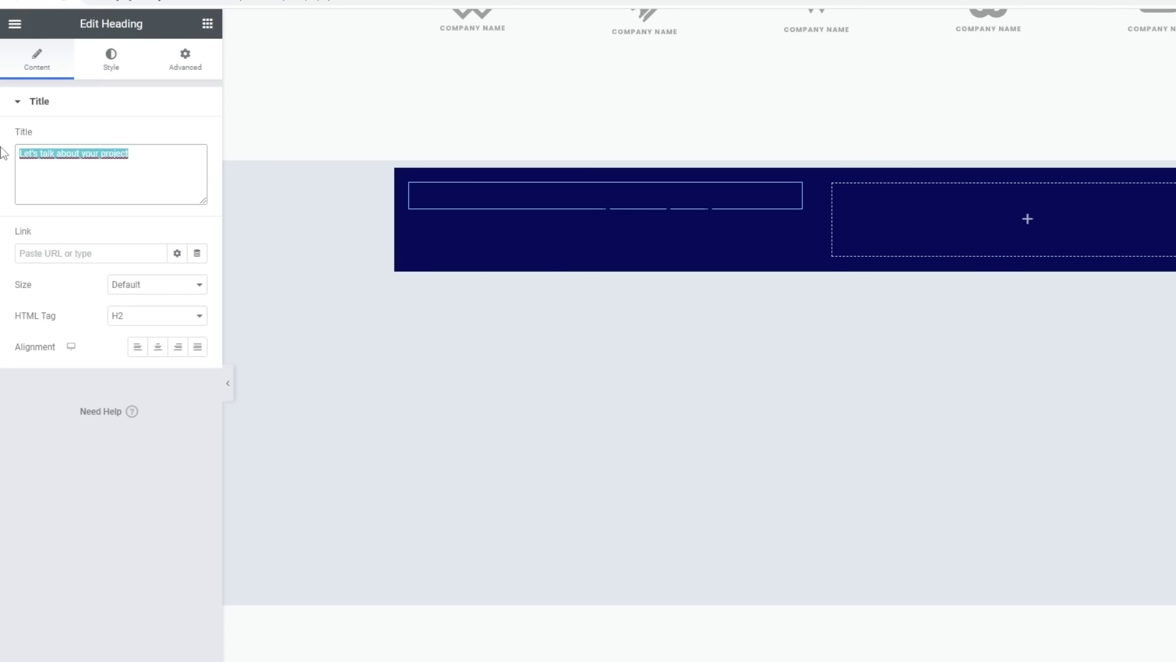
click(120, 72)
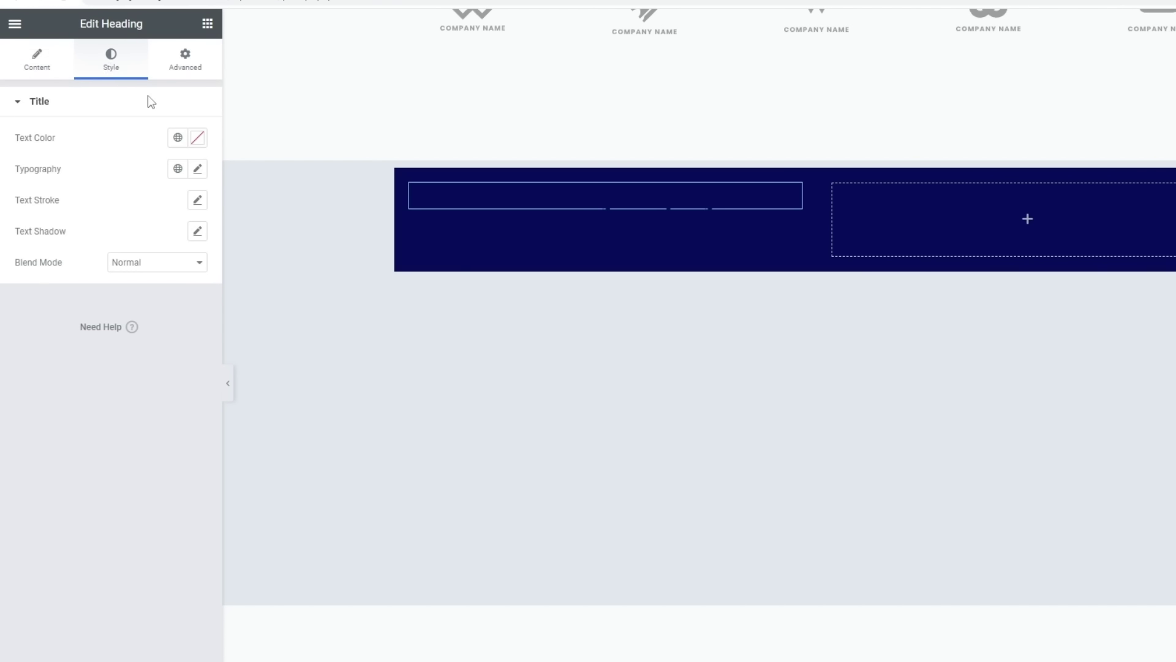
click(197, 139)
text(#FFFFFF)
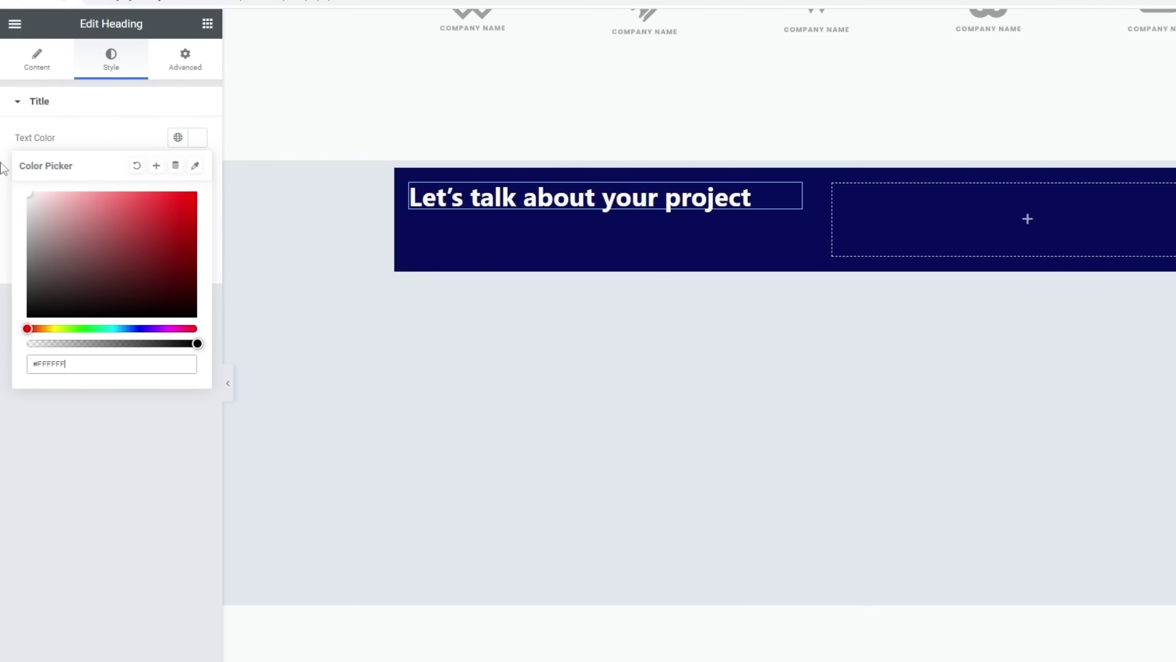
click(58, 489)
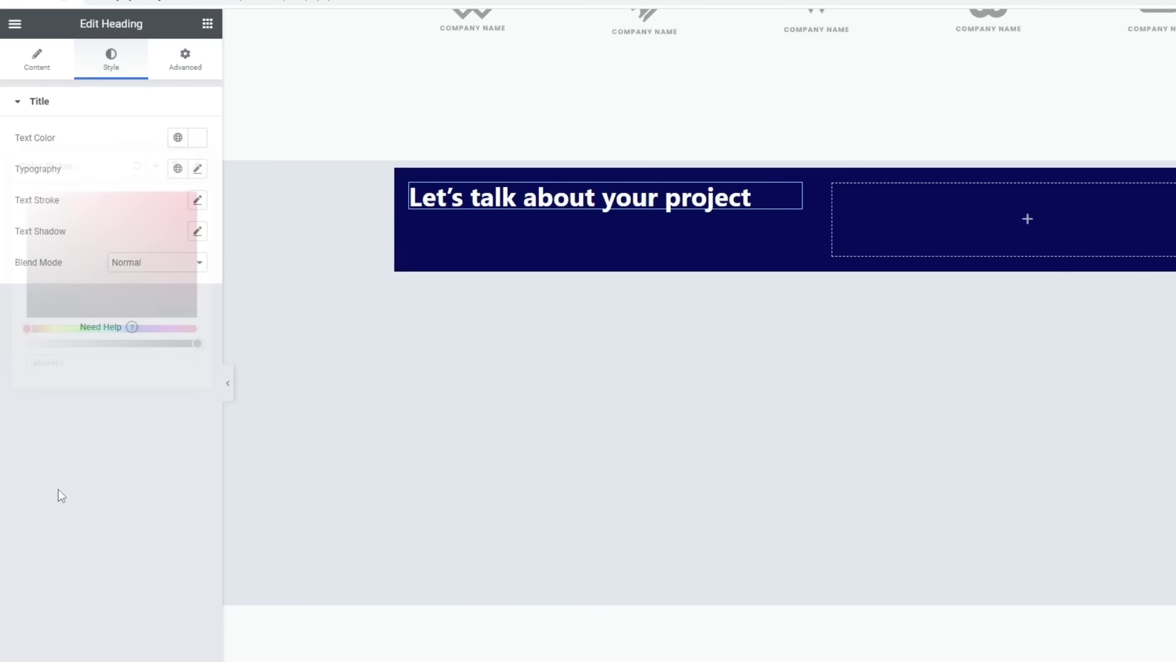
click(709, 205)
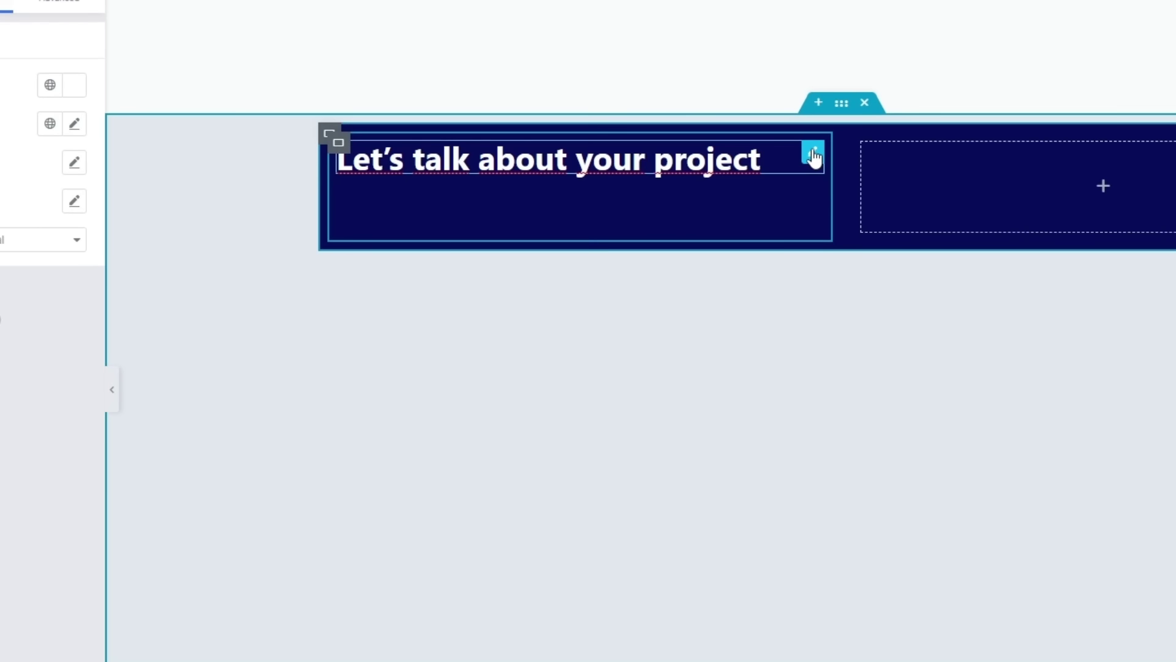
Duplicate the headline and change the upper copy's text to 'Have a great idea?'.
right_click(814, 157)
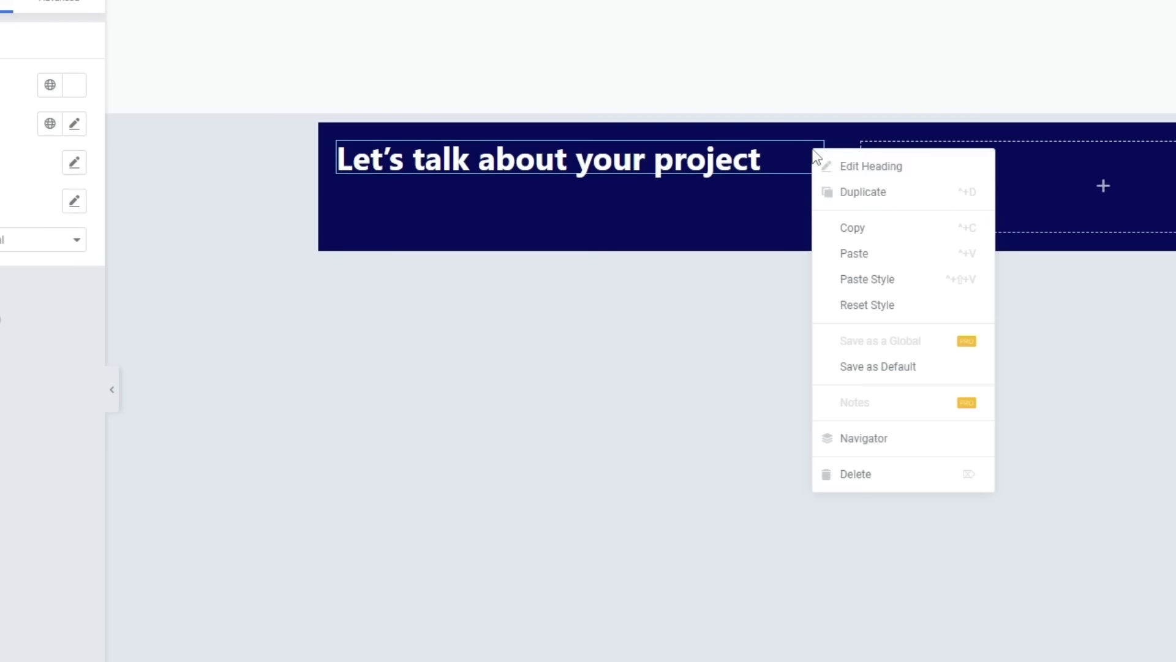
click(841, 193)
click(7, 4)
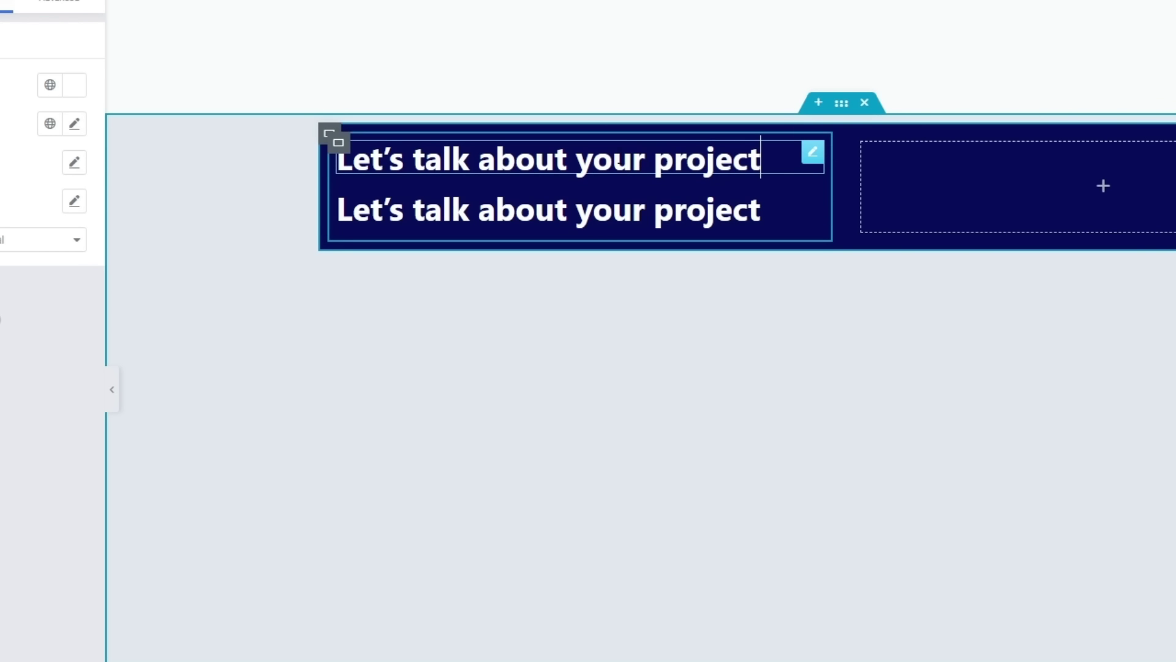
click(0, 0)
triple_click(0, 106)
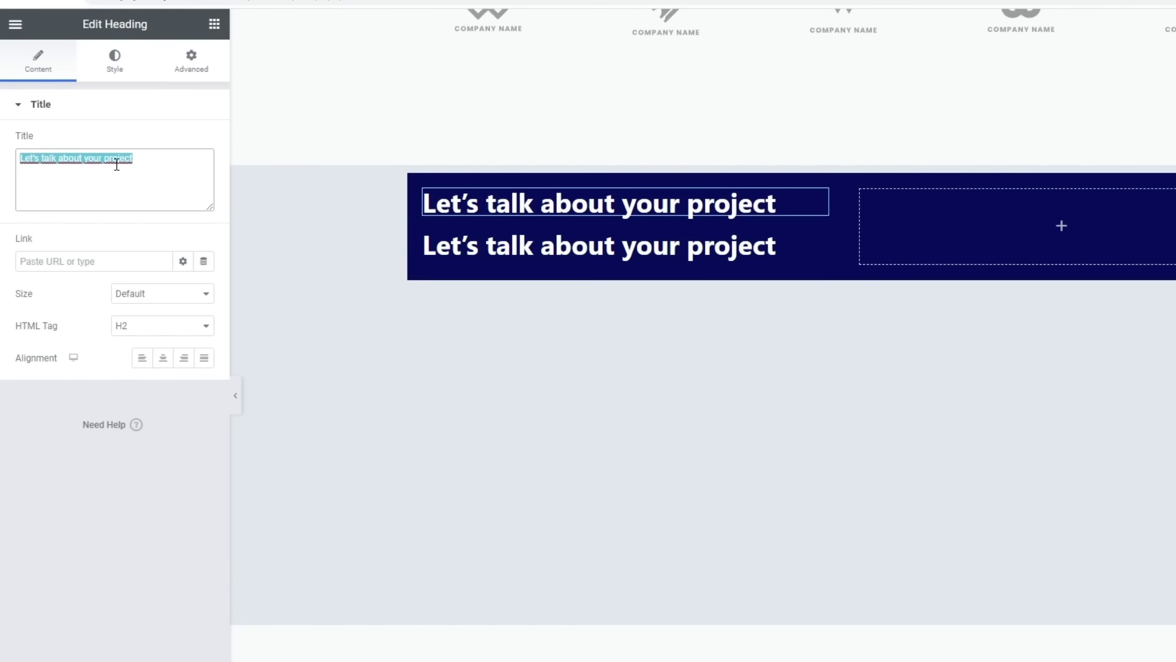
text(Have a great idea?)
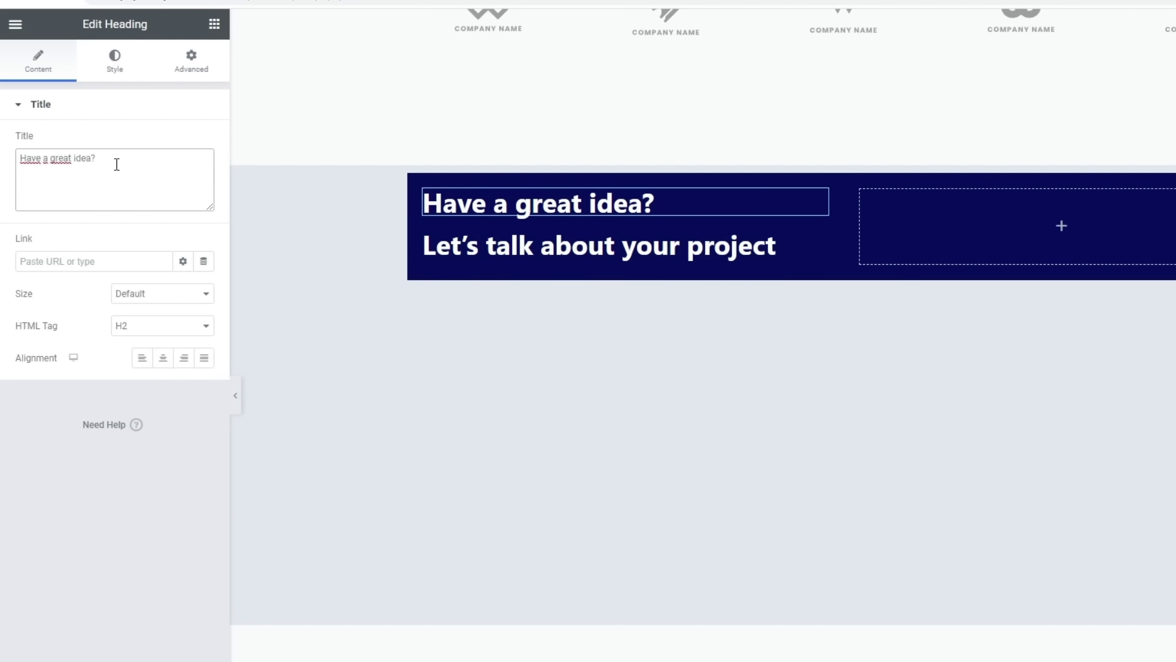
Set the 'Have a great idea?' heading's typography to 18 px size and 400 weight.
click(114, 56)
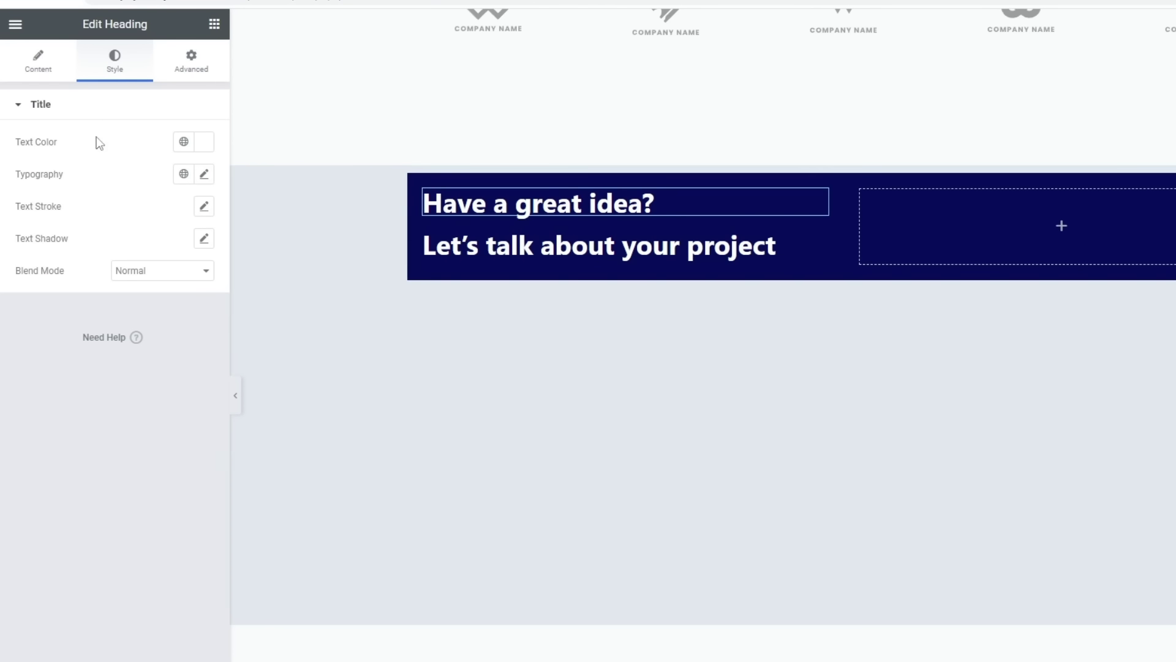
click(204, 175)
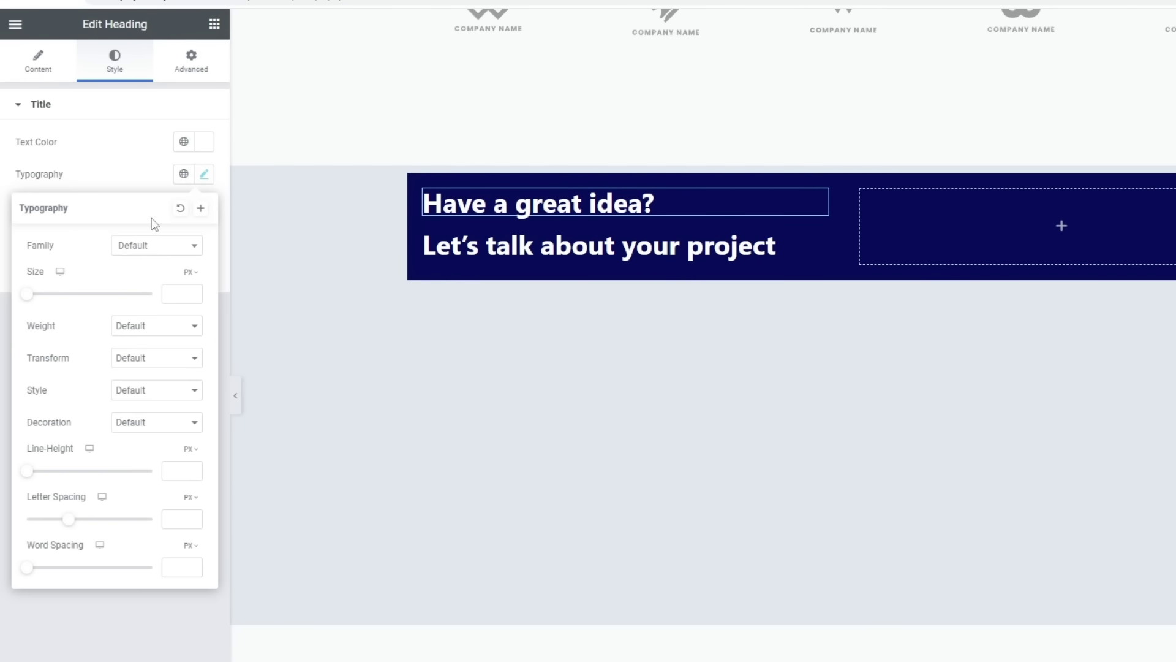
click(177, 296)
text(18)
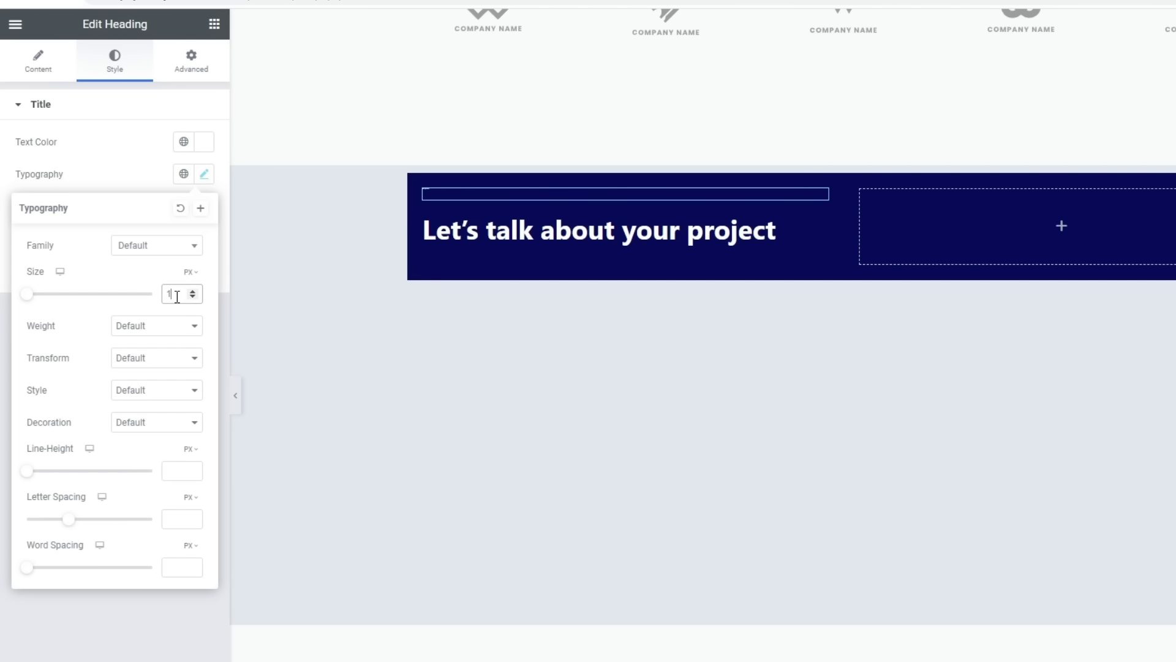
click(157, 326)
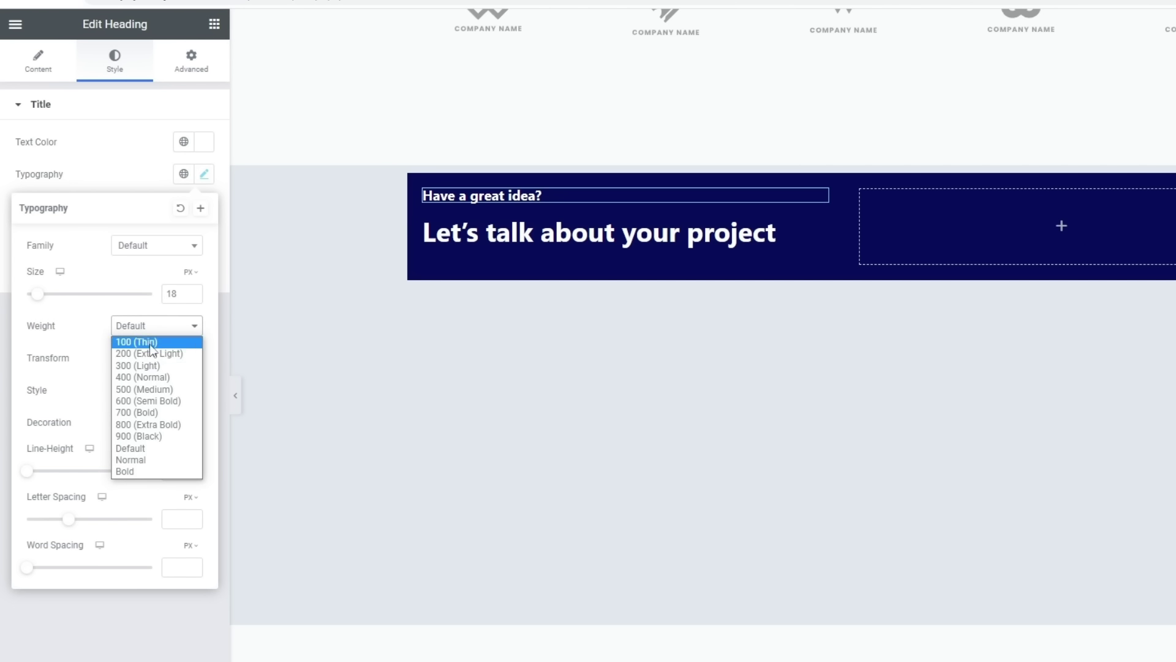
click(158, 377)
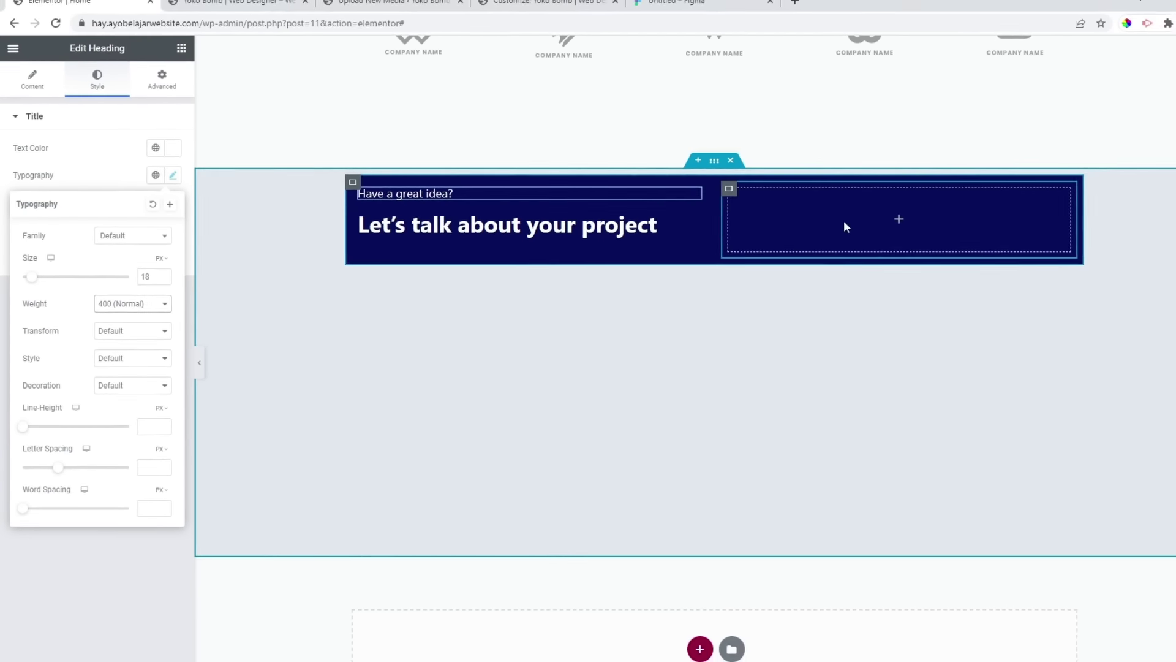
click(182, 48)
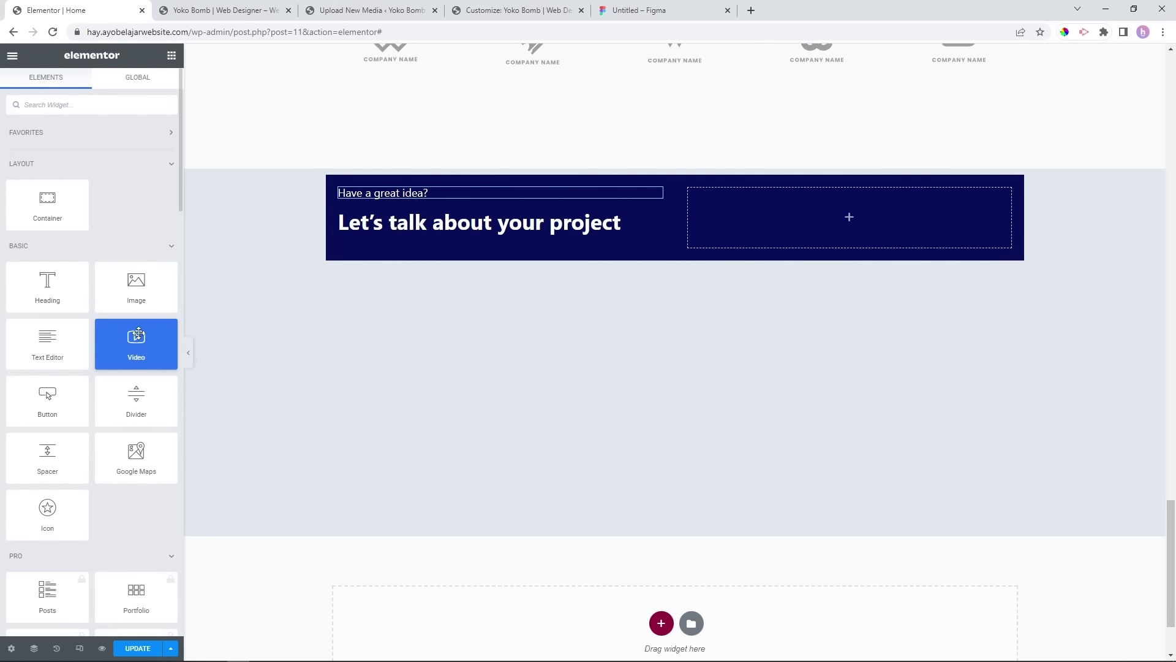
Add a right-aligned button labelled 'Contact me' to the banner's right column.
scroll(136, 459, down, 2)
scroll(92, 392, up, 2)
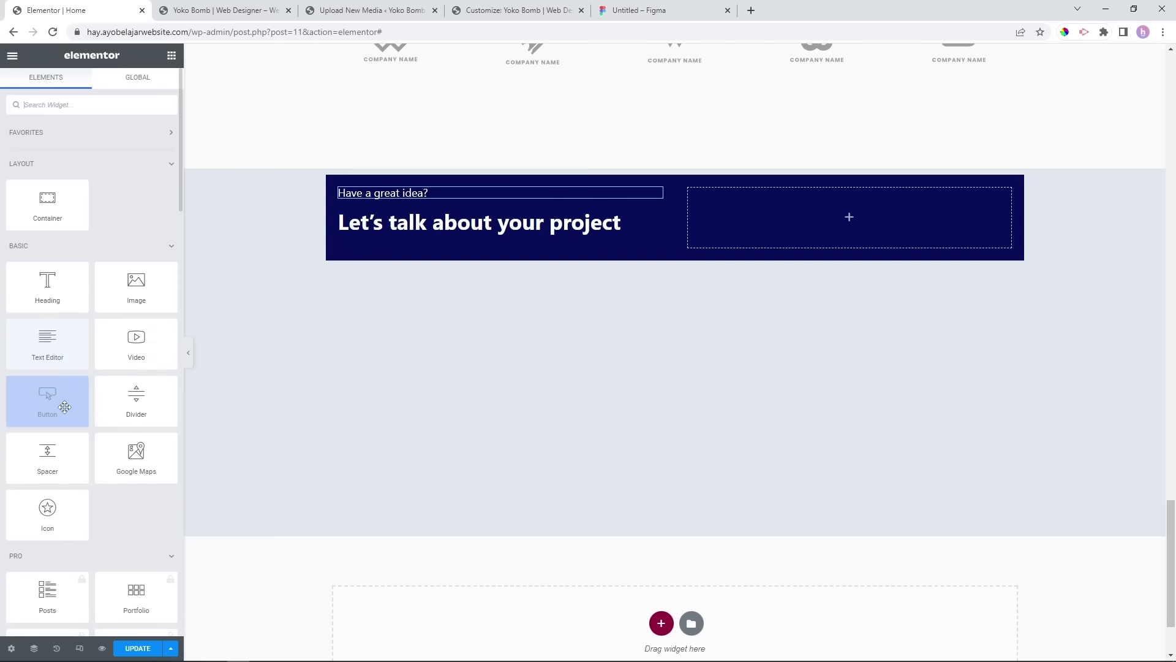
drag(64, 406, 846, 209)
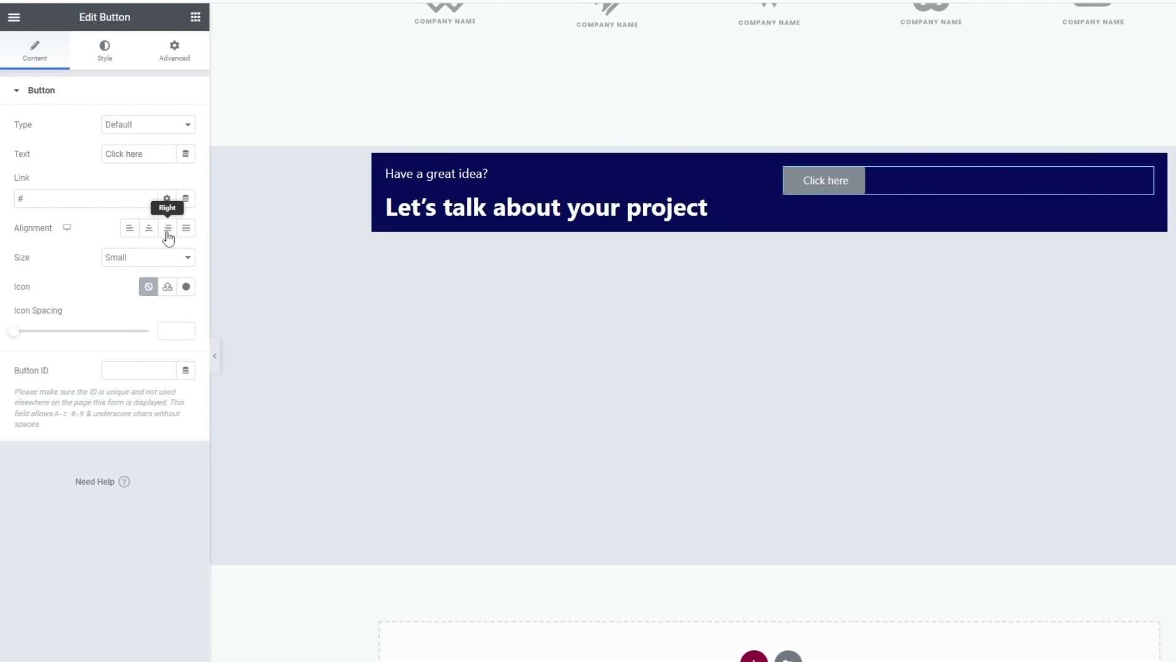
click(168, 229)
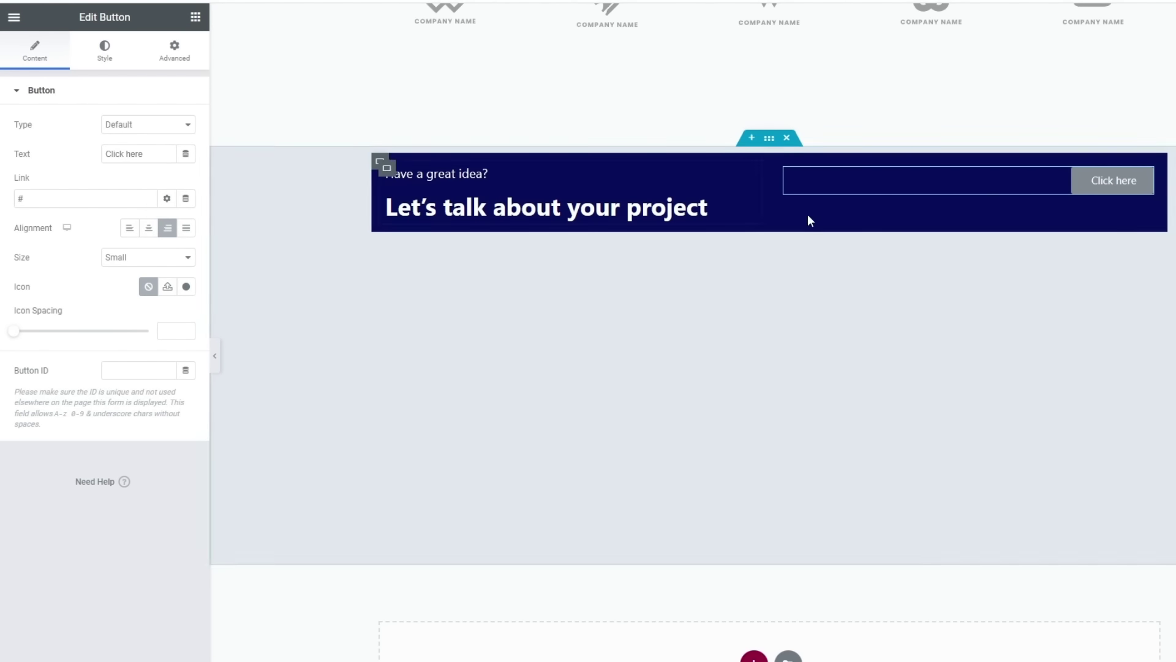
drag(151, 152, 70, 161)
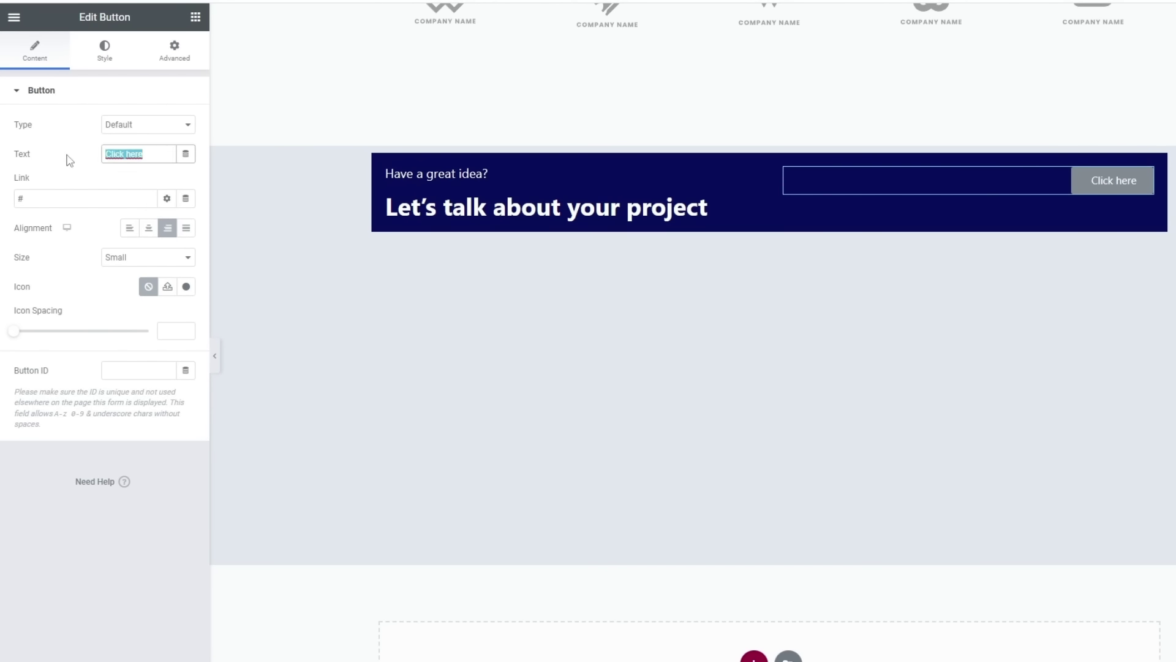
text(Contact me)
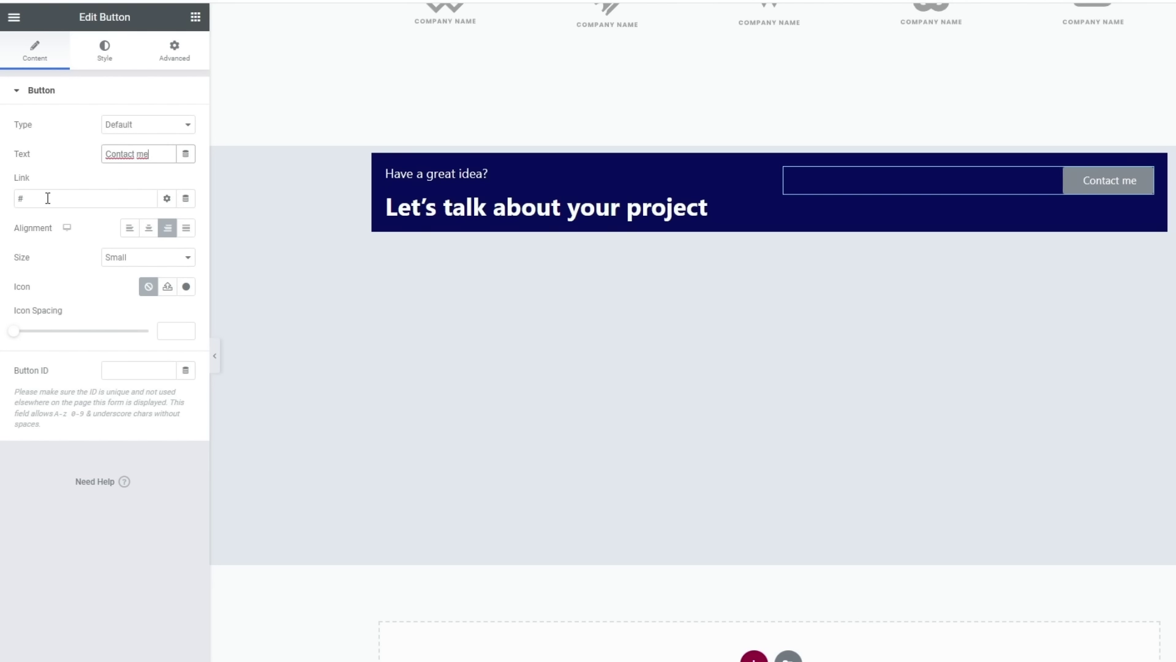
drag(47, 198, 2, 203)
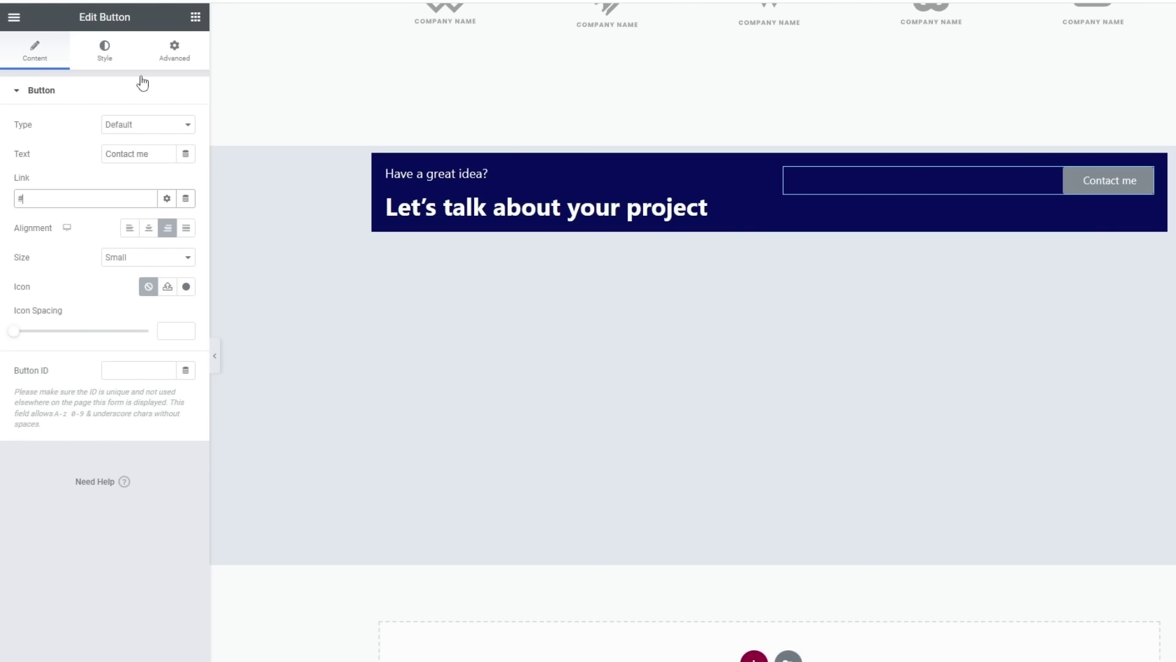
Set the Contact me button's background to yellow Palette 4 and its text to navy Palette 1.
click(109, 56)
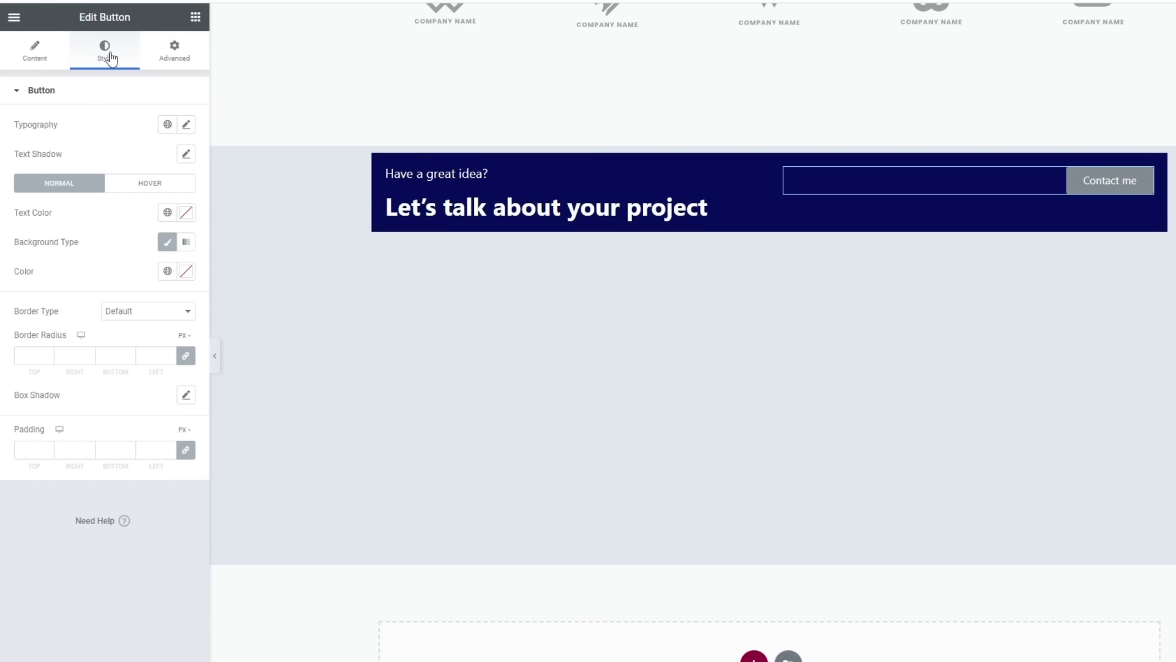
click(167, 275)
scroll(104, 404, down, 3)
click(78, 442)
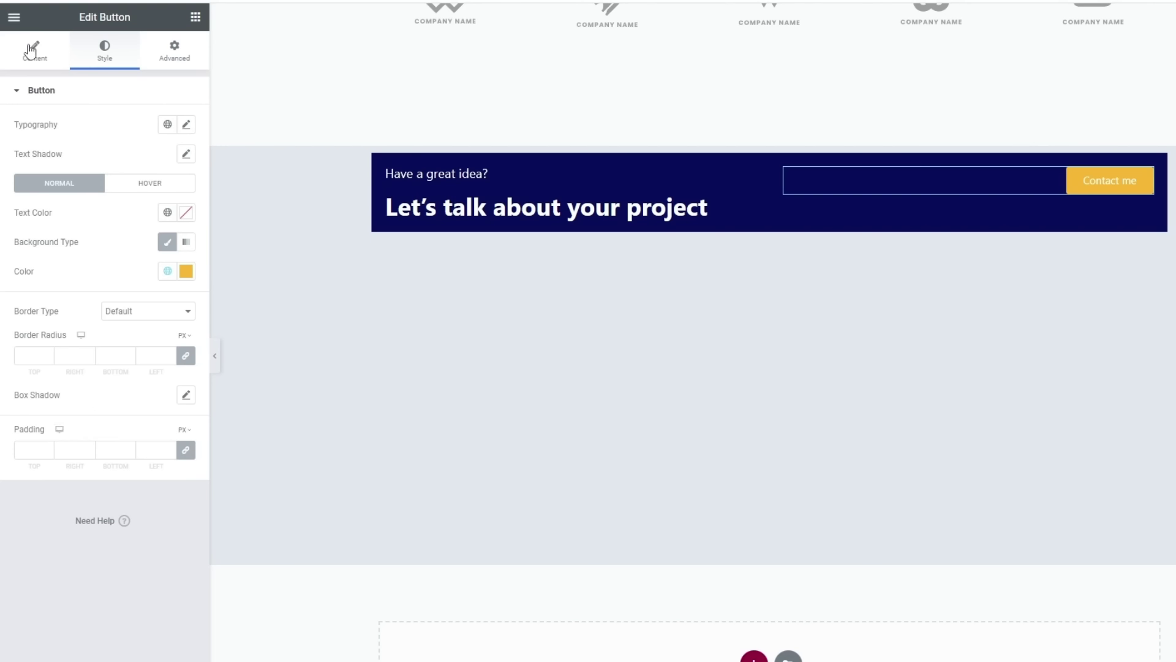
click(168, 212)
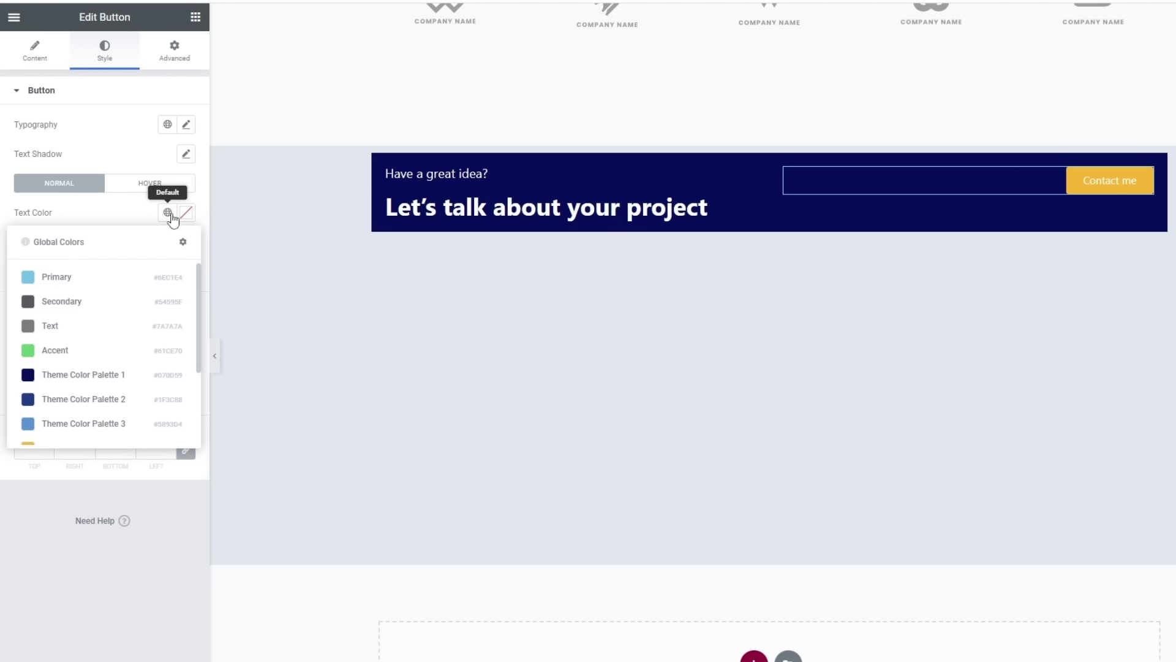
click(71, 376)
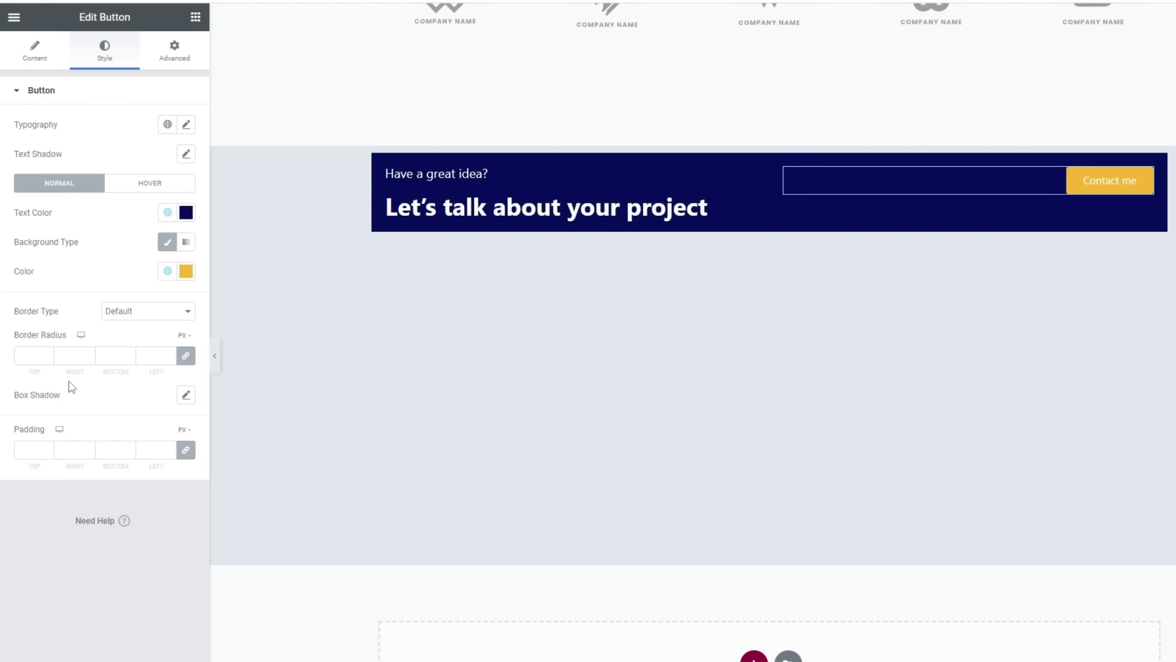
click(35, 49)
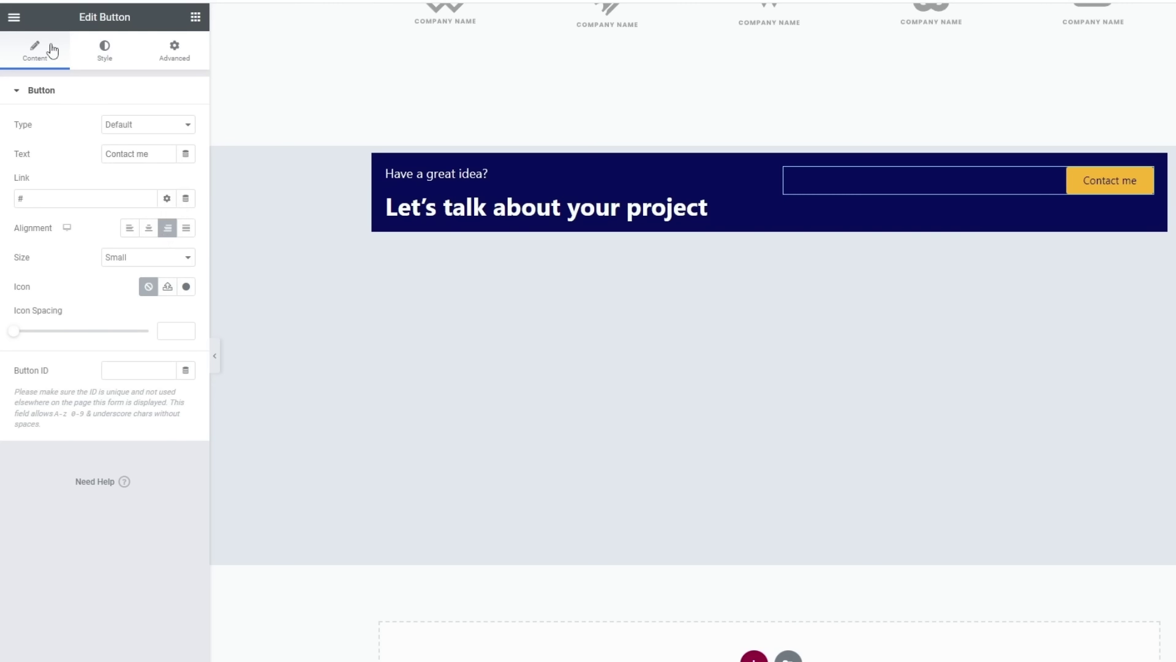
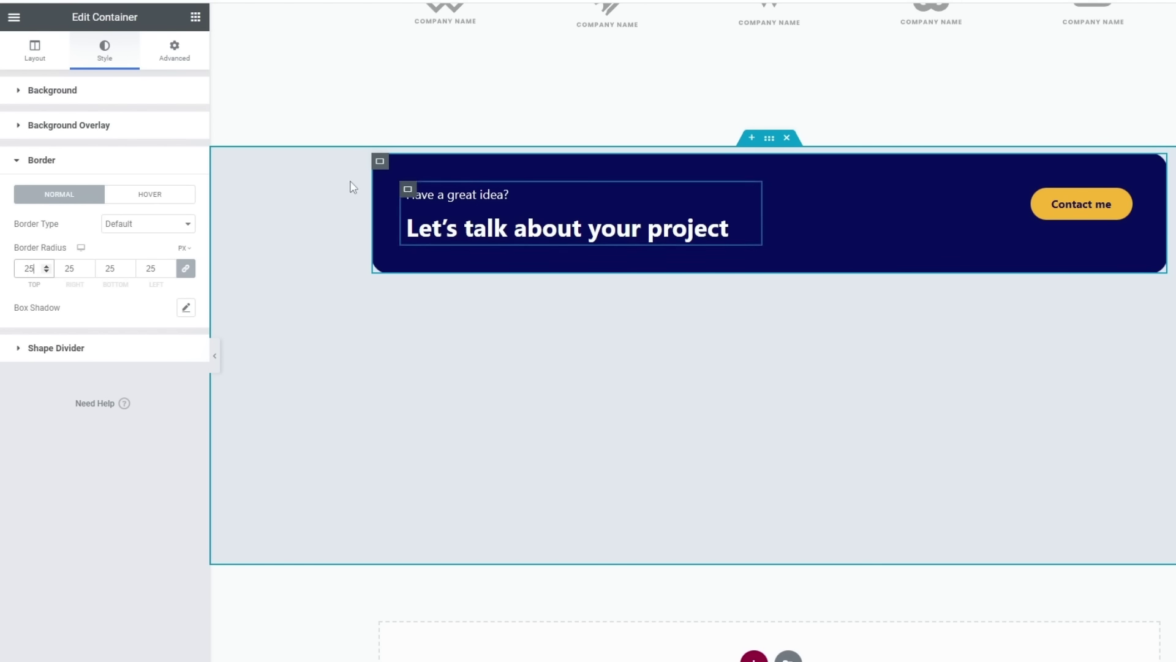
Centre the banner's items vertically and add a hover box shadow: vertical 50, blur 100, 0.24 opacity.
click(35, 55)
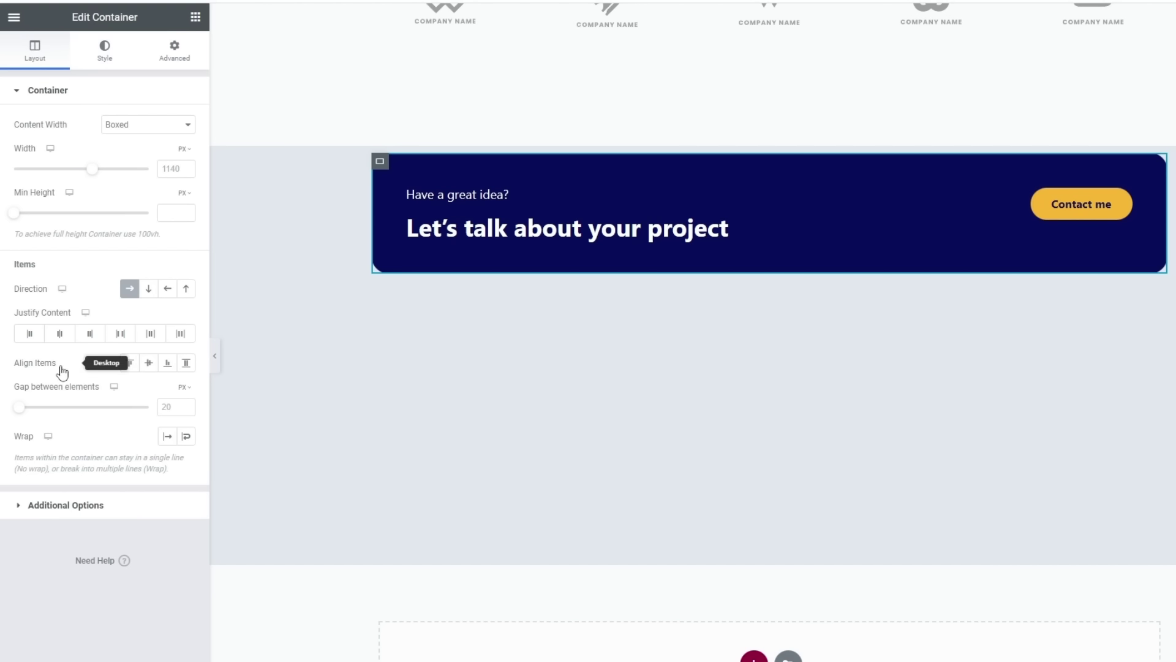
click(150, 366)
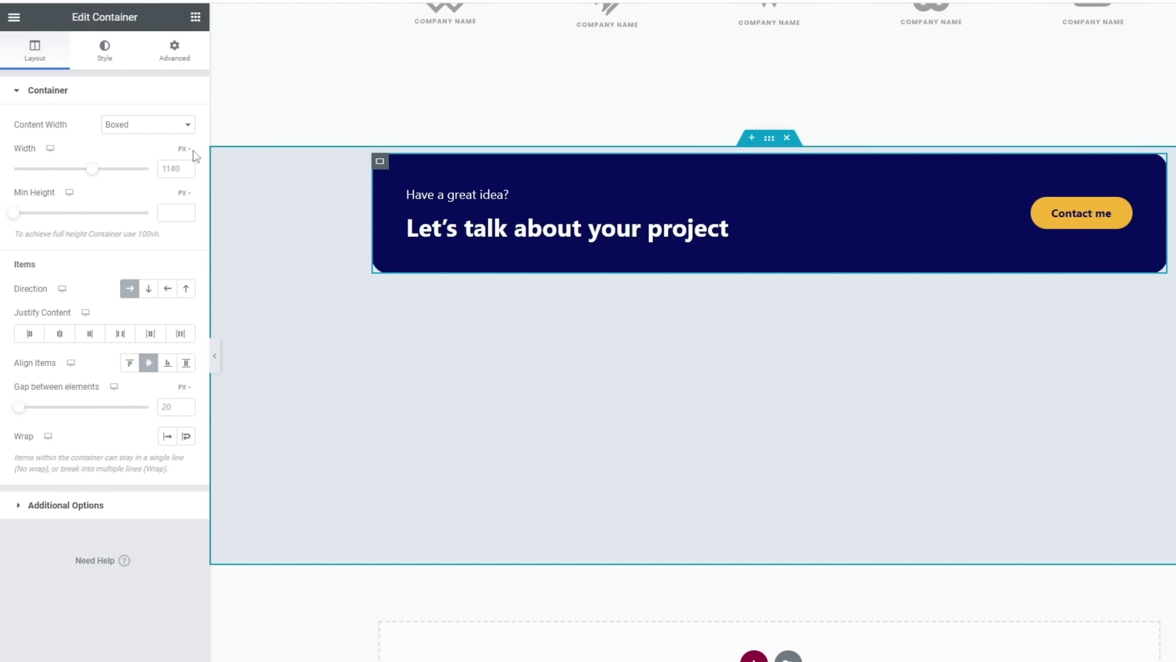
click(103, 56)
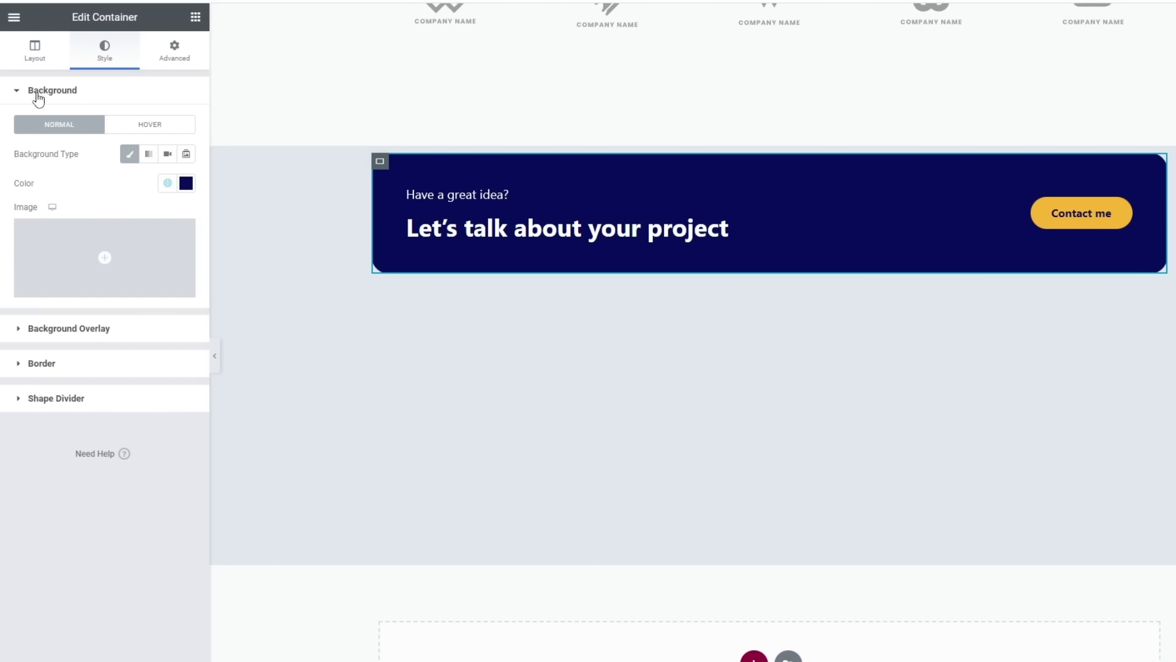
click(58, 370)
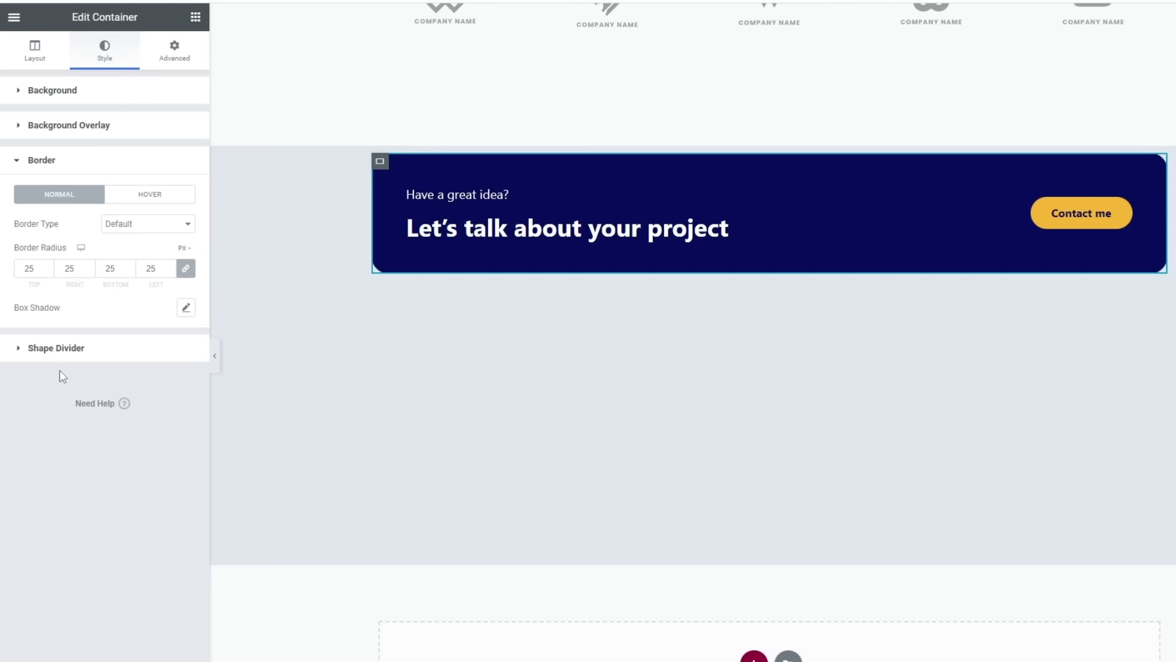
click(145, 197)
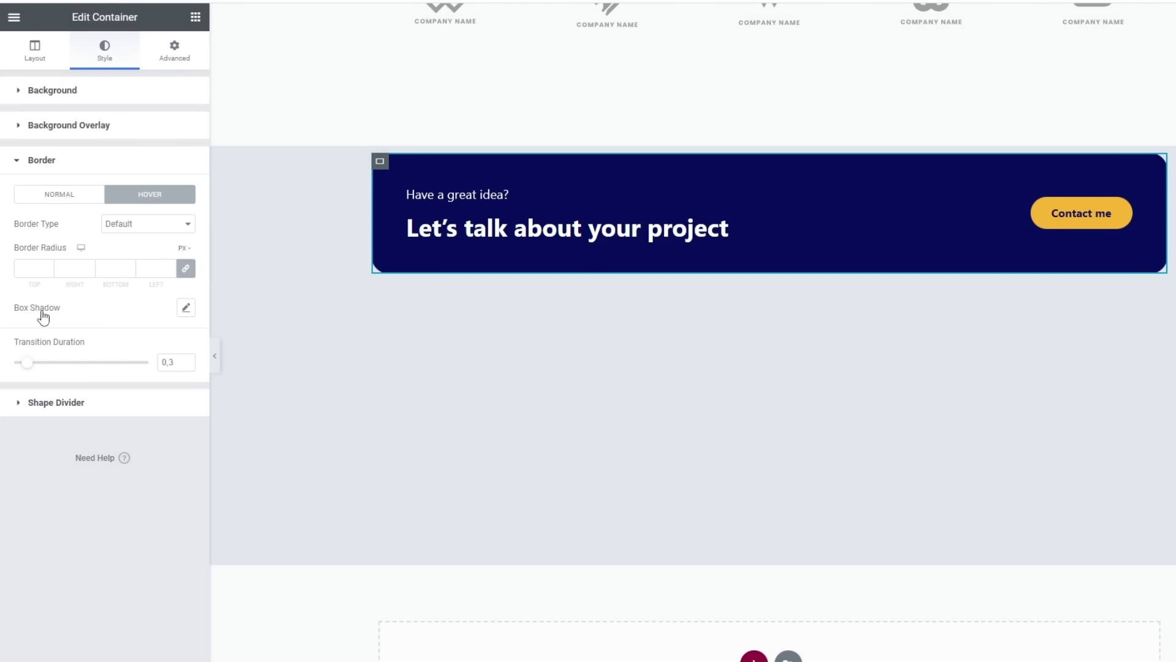
click(185, 308)
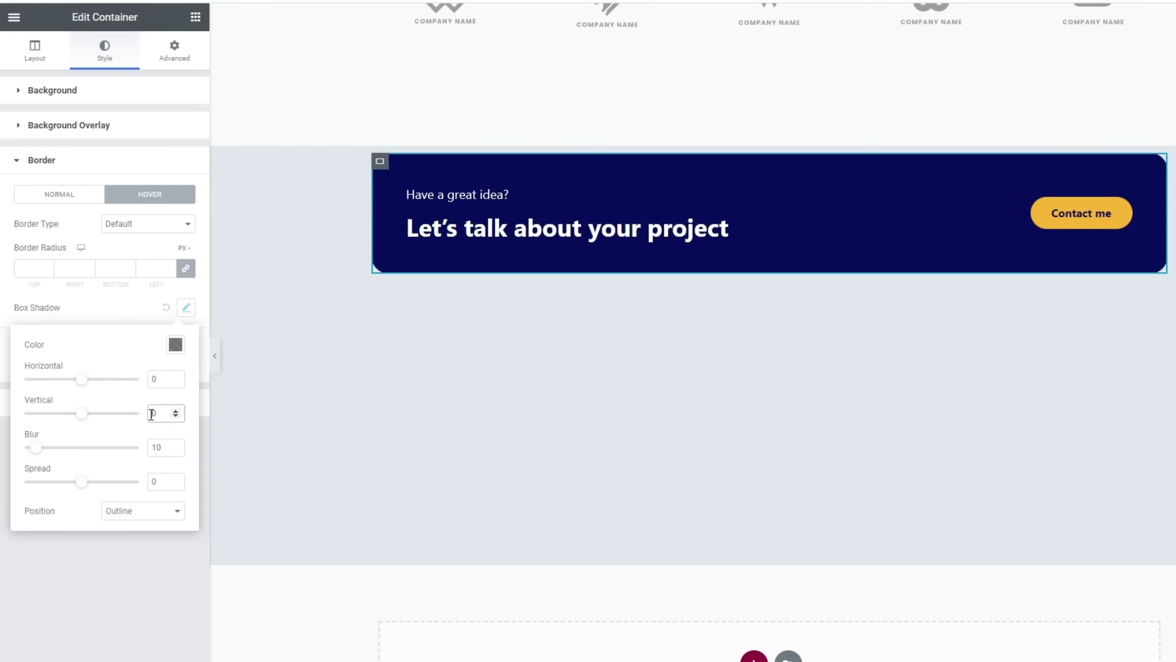
text(5)
click(170, 448)
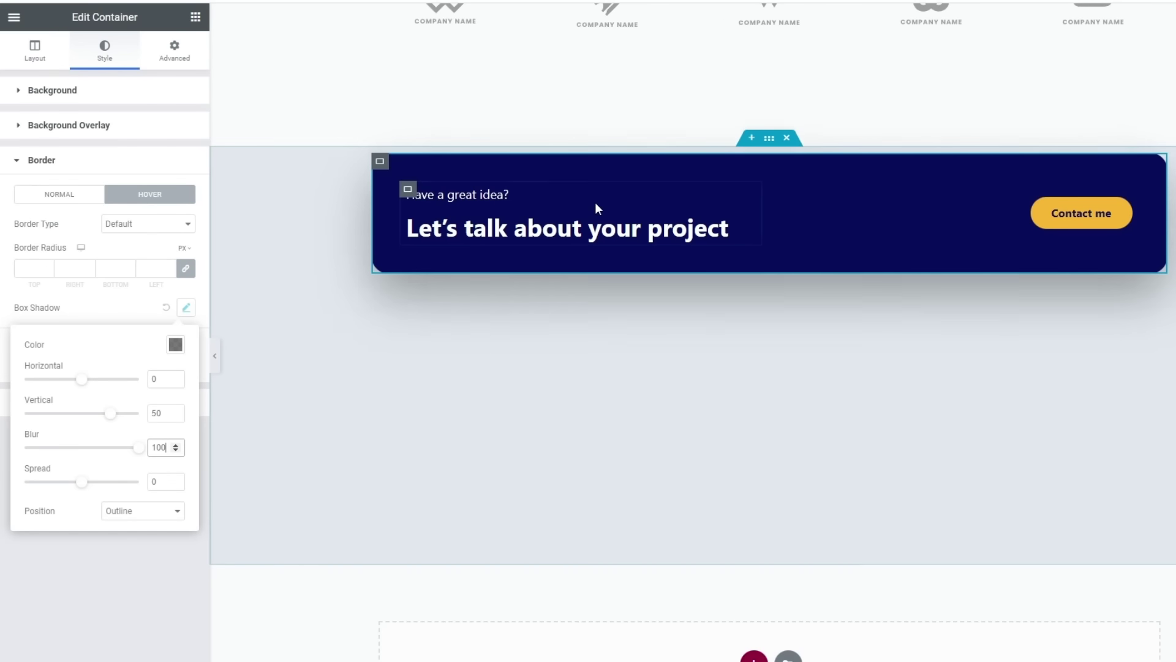
click(175, 345)
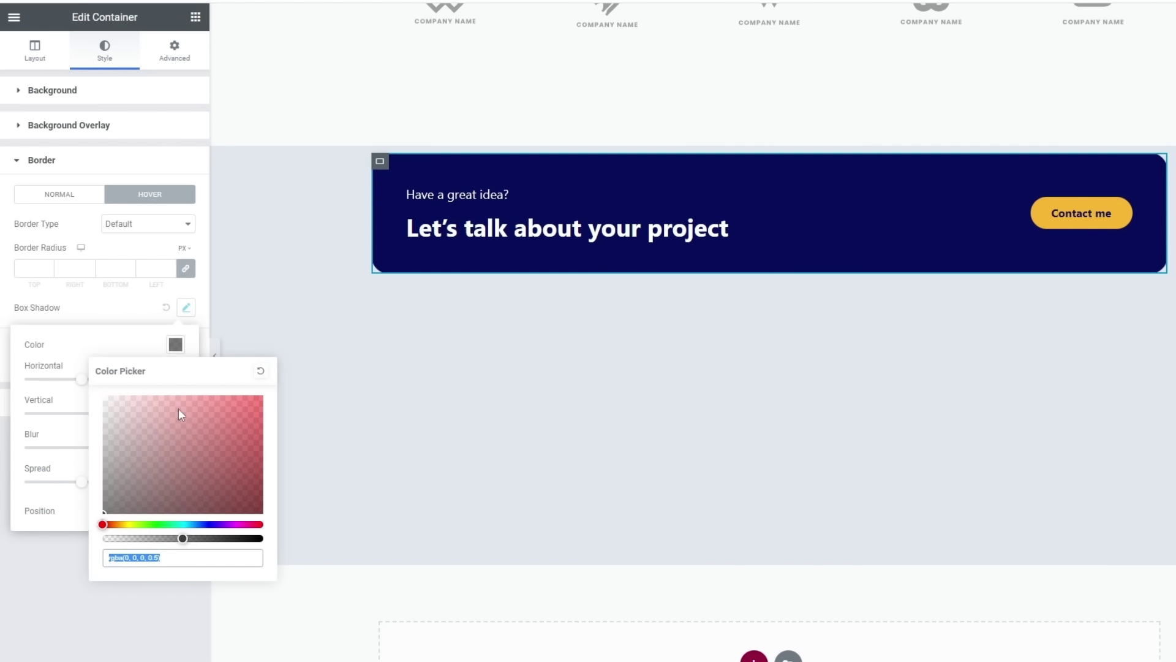
drag(180, 539, 156, 540)
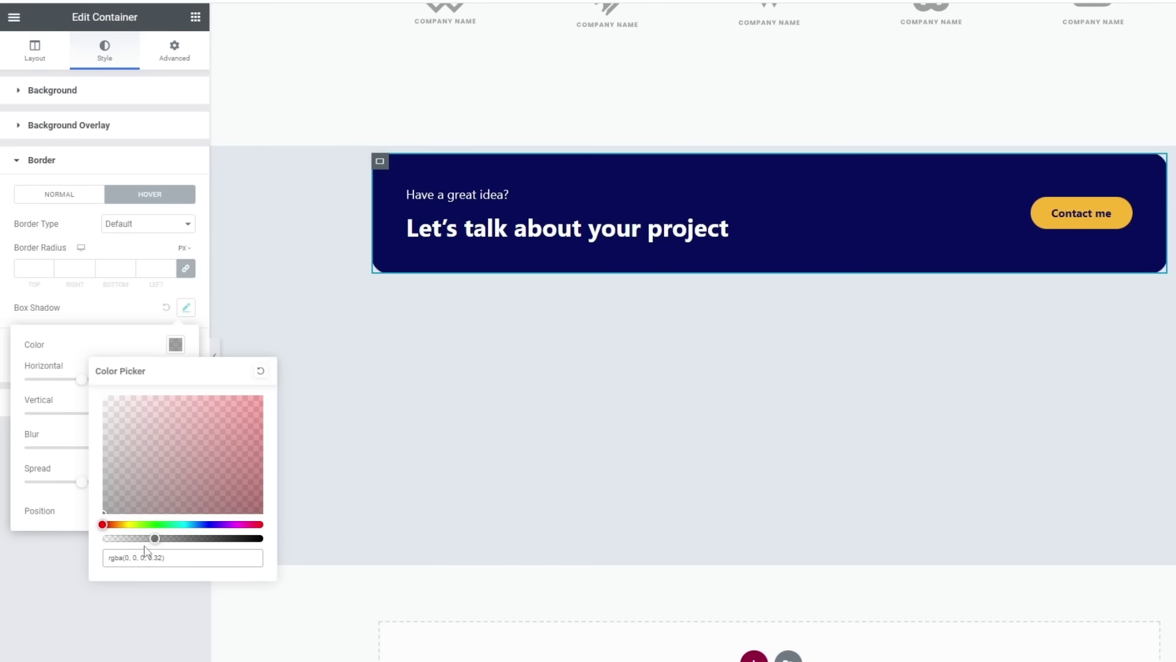
drag(150, 537, 141, 538)
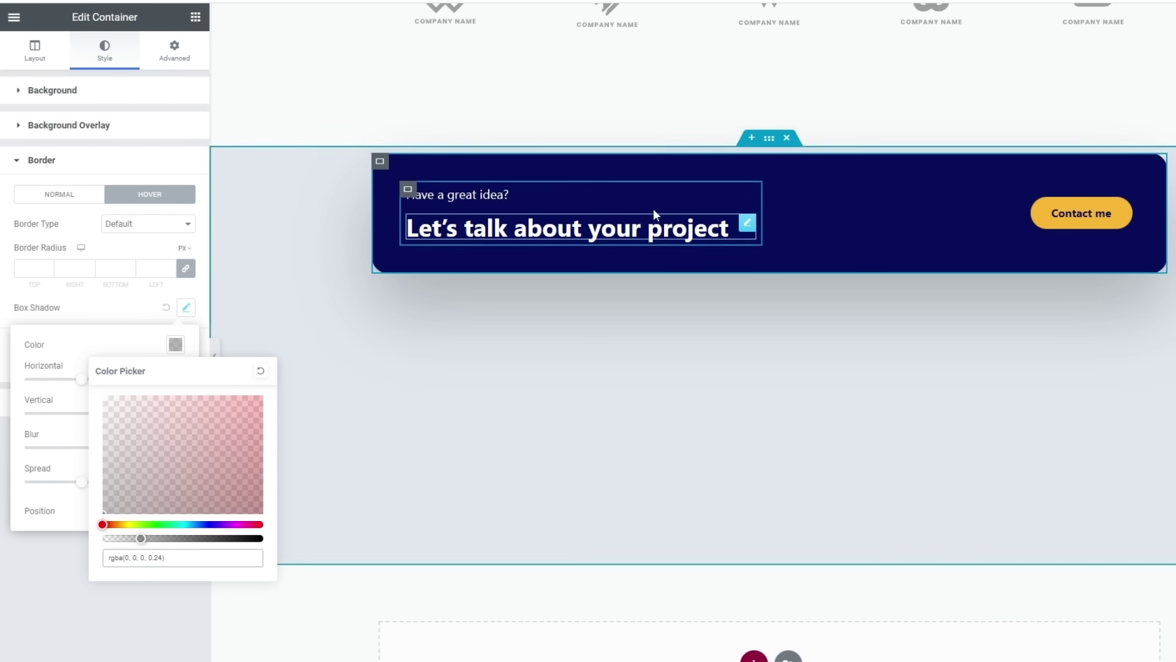
click(38, 562)
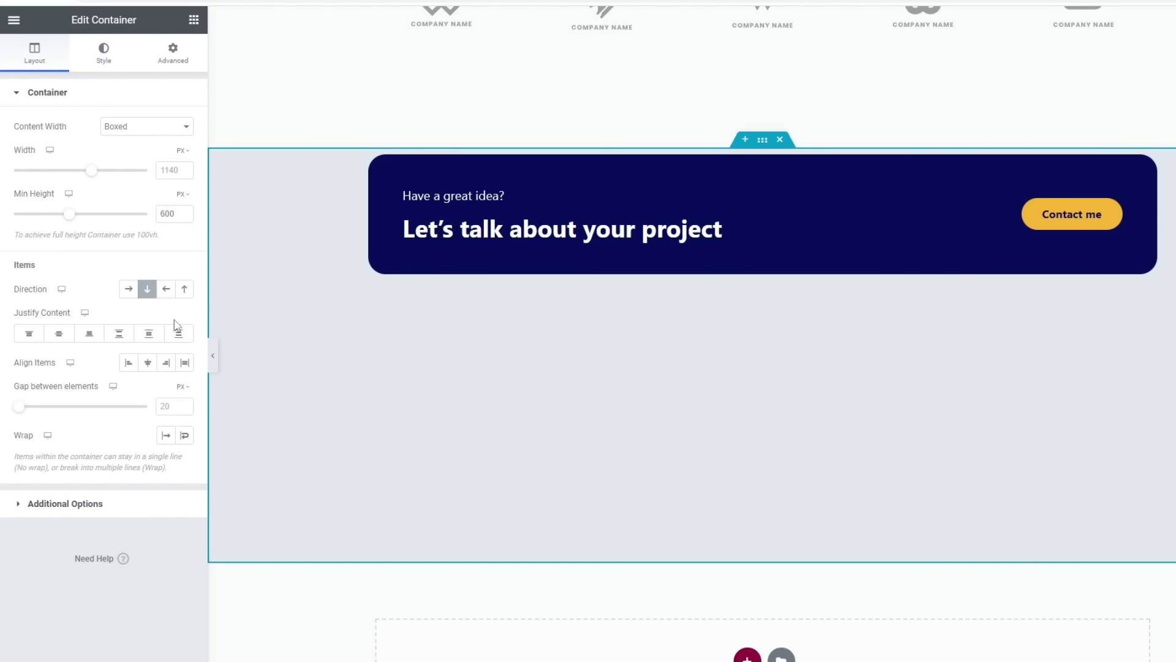
Centre the banner vertically in its grey section and preview the page without the editor panel.
click(60, 335)
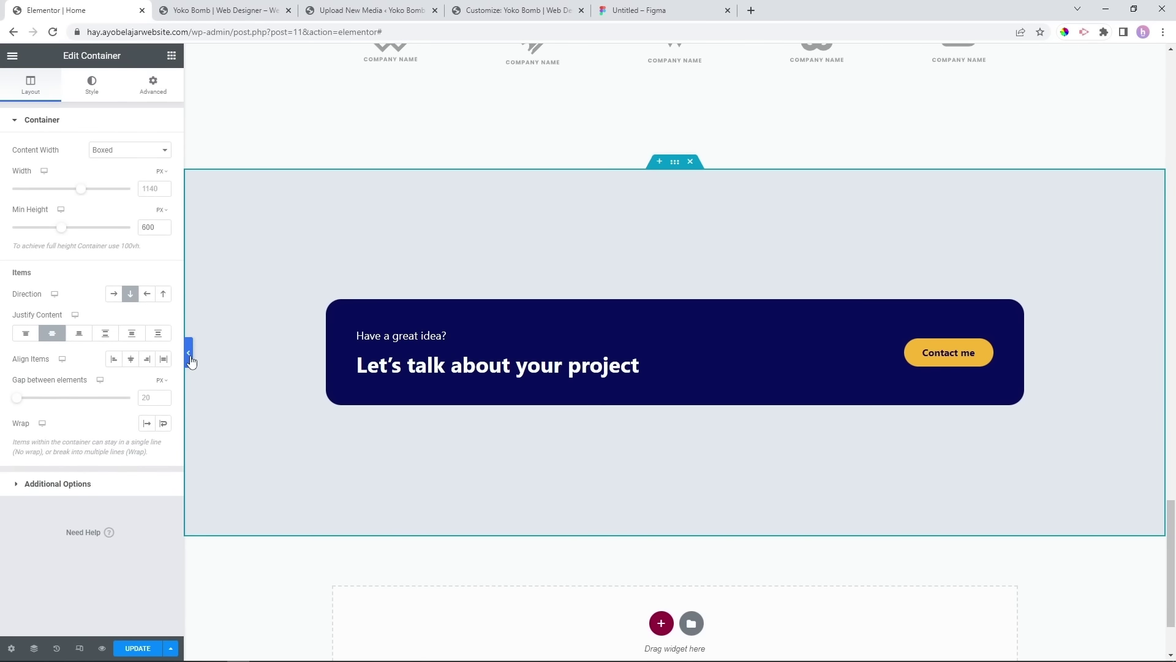
click(187, 355)
scroll(591, 251, up, 5)
scroll(601, 229, down, 3)
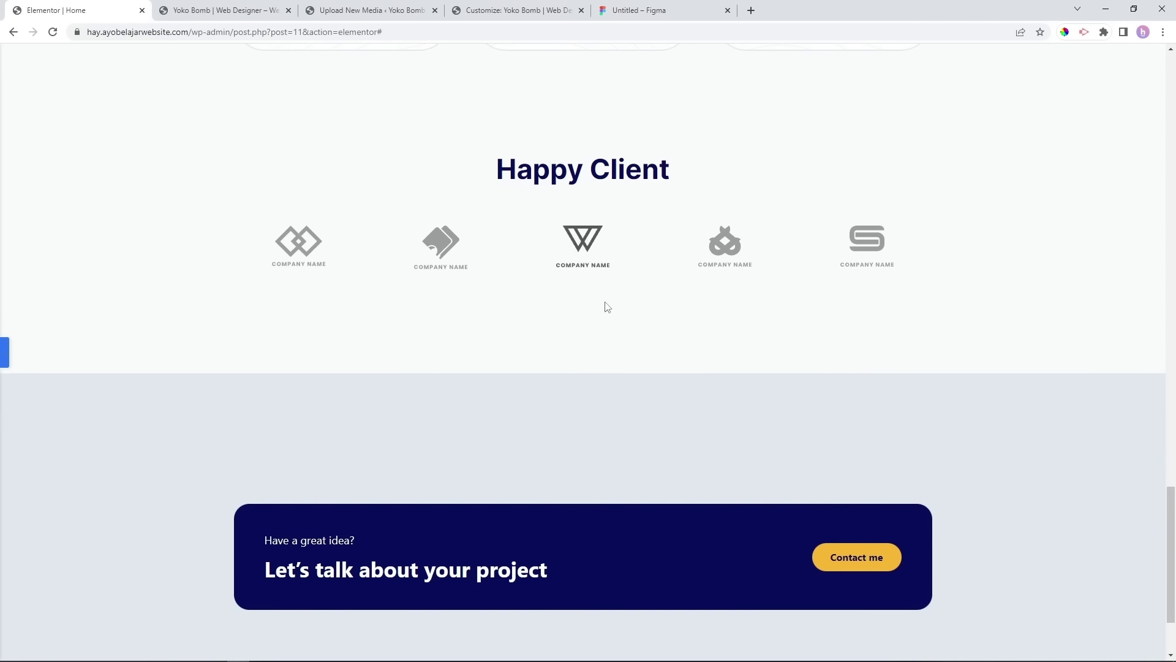
scroll(583, 470, down, 2)
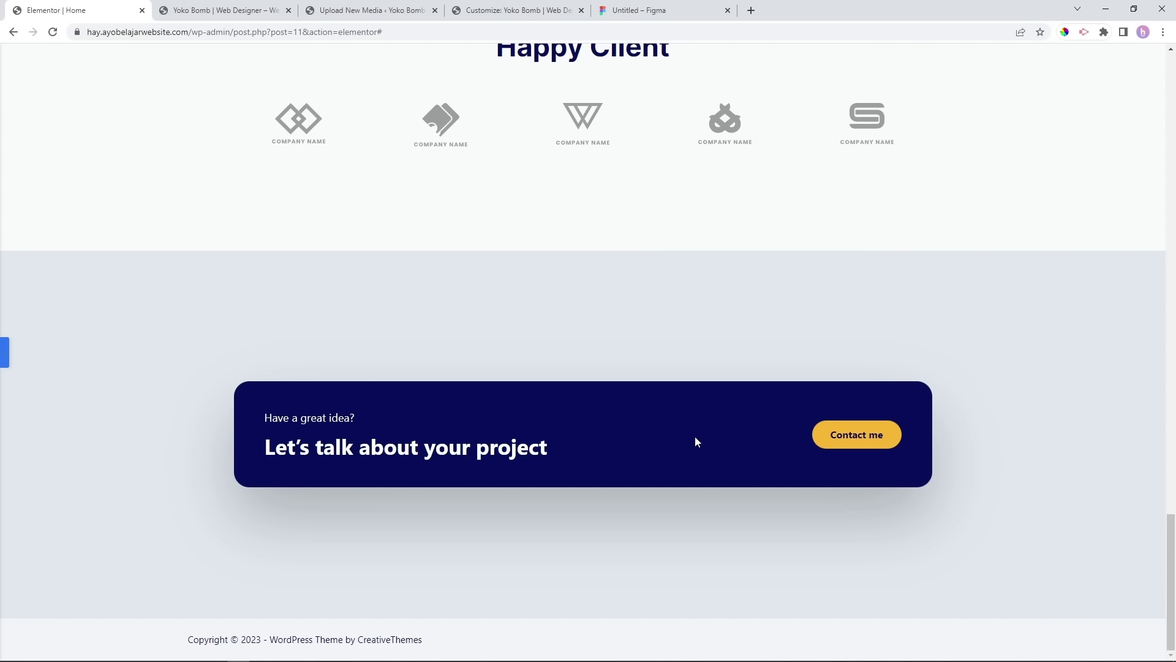
Save the page with Update and reload the live site to check it.
click(4, 353)
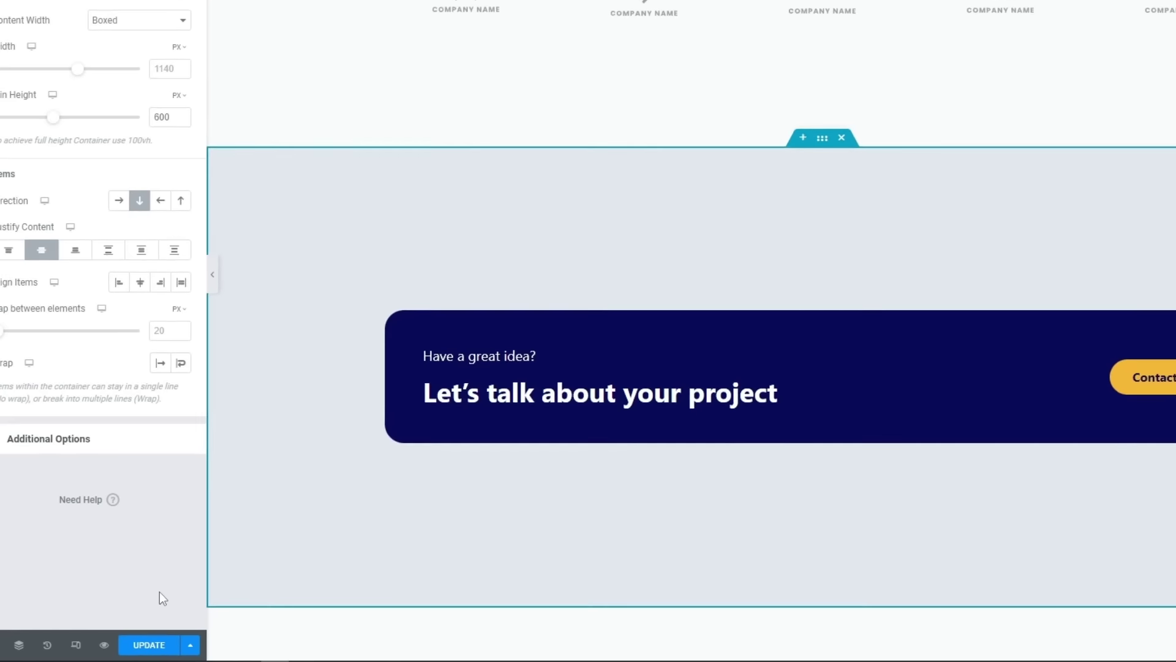
click(153, 643)
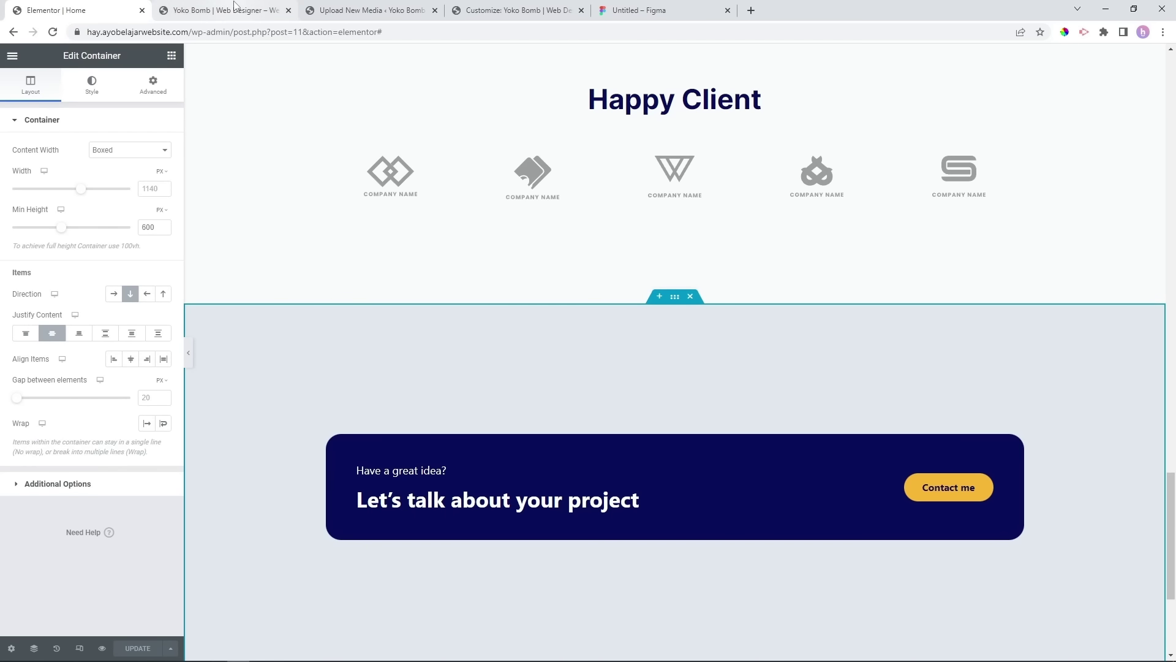
click(238, 10)
click(53, 32)
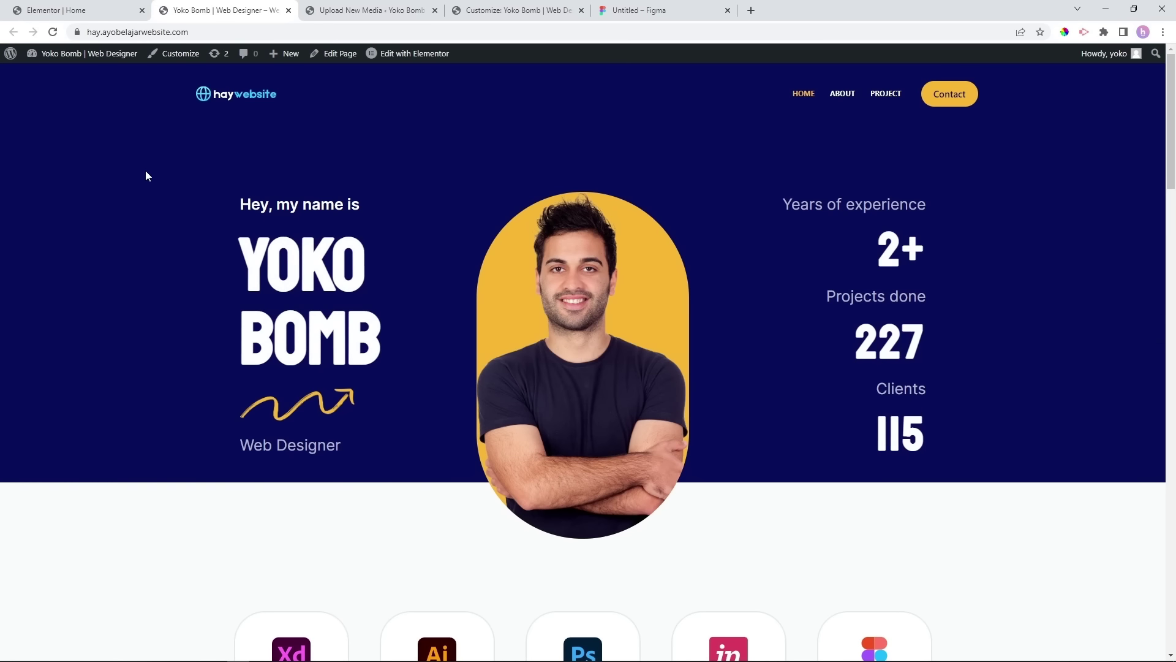
Scroll through the updated live homepage down to the rounded project banner and footer.
scroll(227, 275, down, 5)
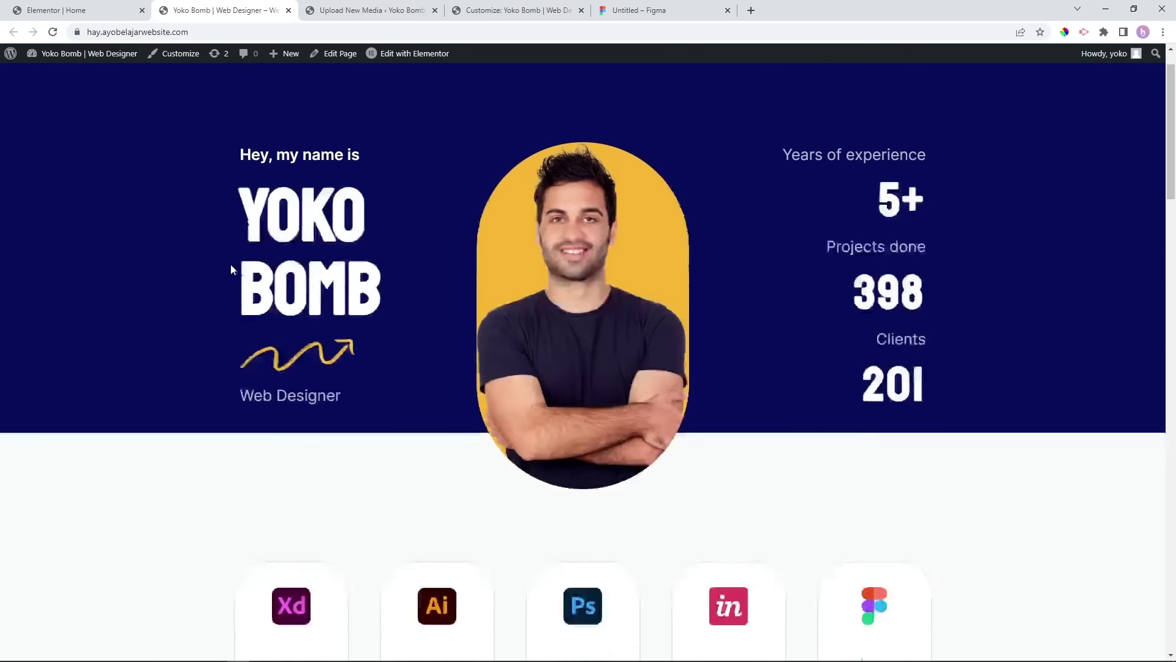
scroll(228, 276, up, 5)
scroll(171, 354, down, 15)
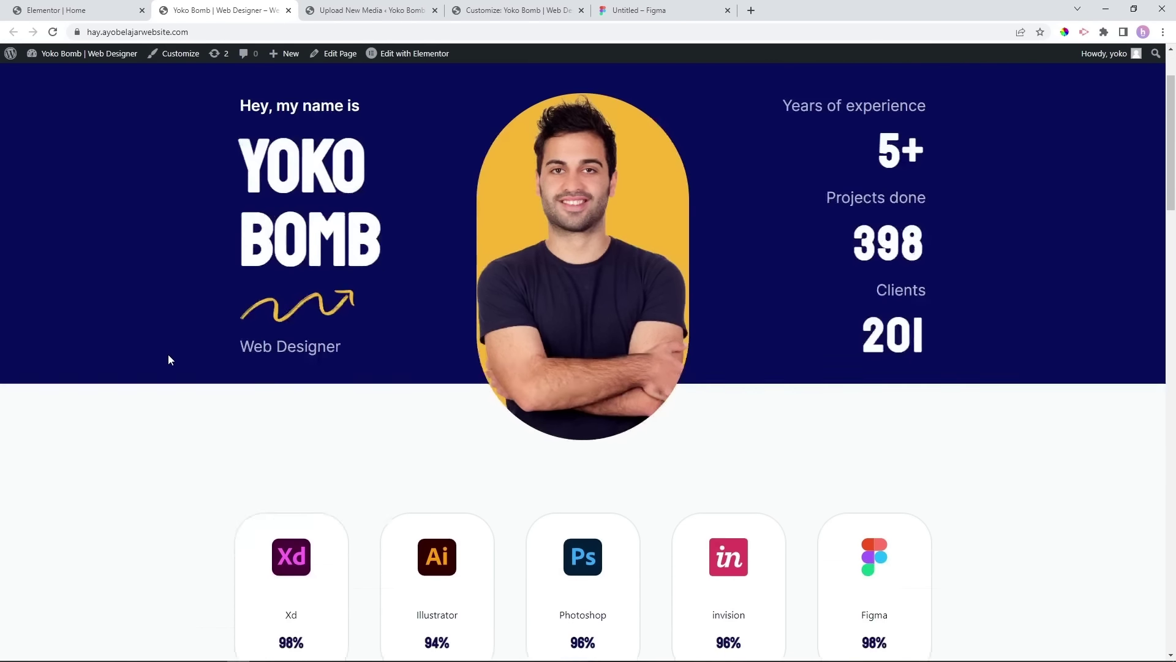
scroll(170, 359, down, 15)
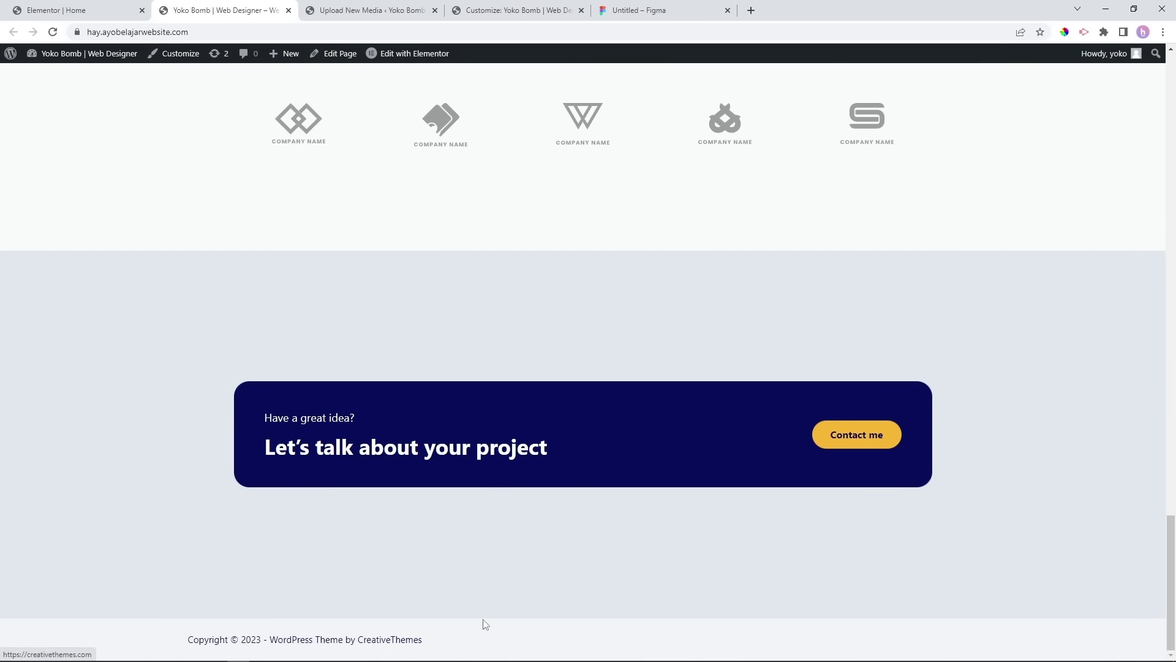
scroll(205, 252, up, 2)
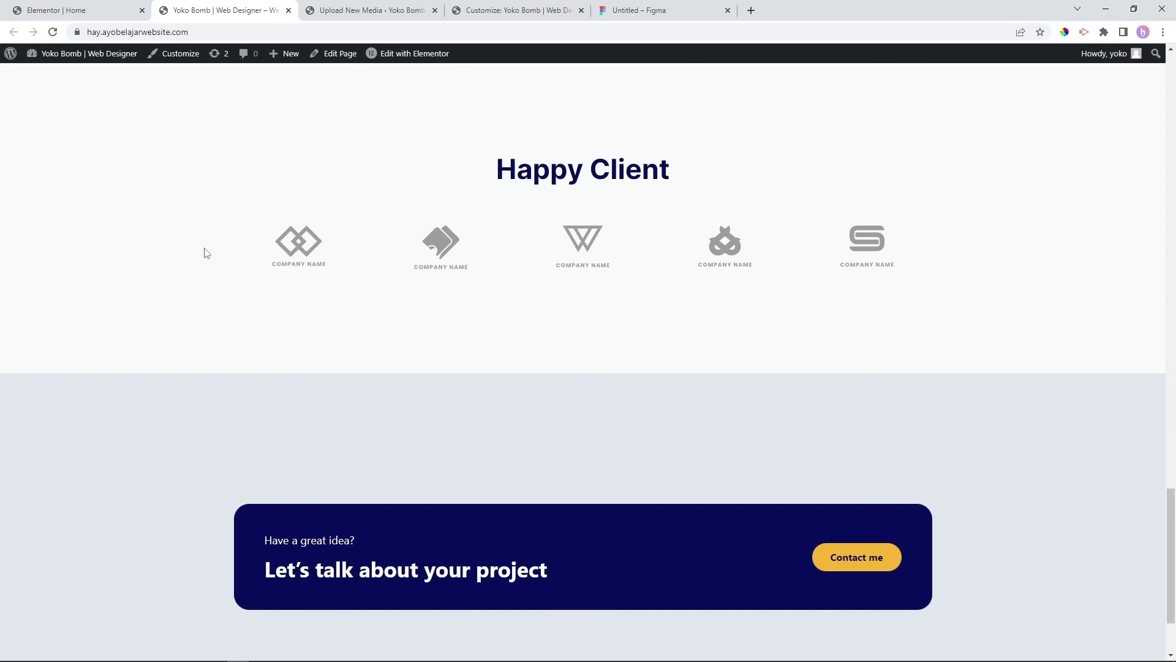
scroll(233, 287, down, 2)
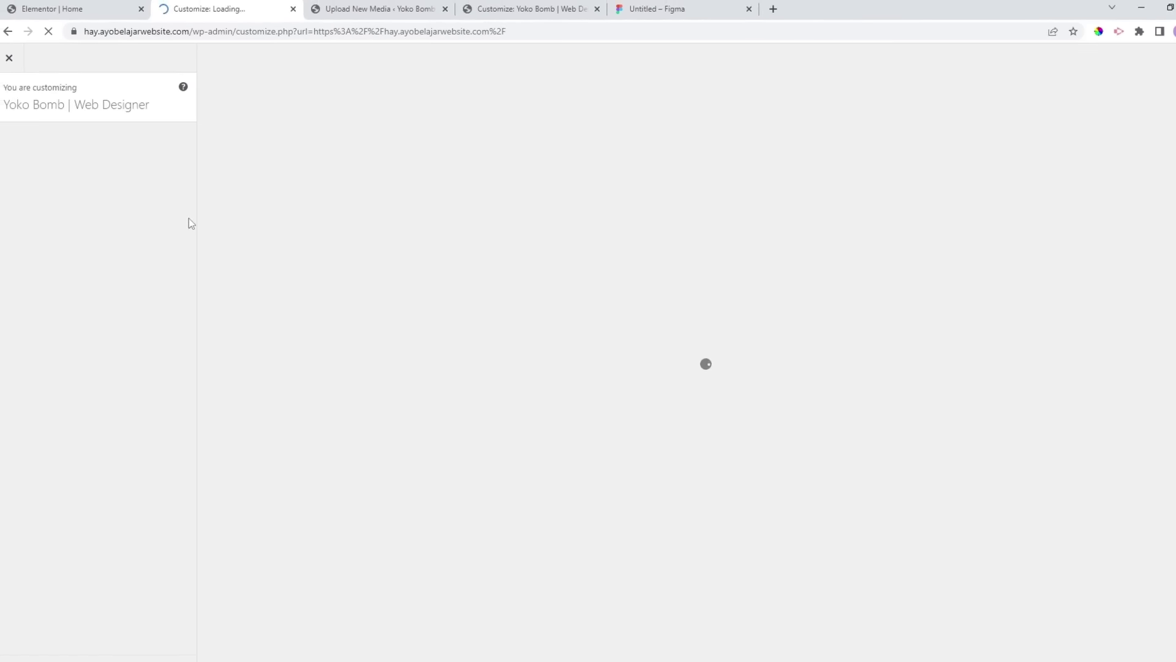
Rearrange the footer so Socials sit in the middle row's right column and Copyright in its left.
scroll(538, 286, down, 20)
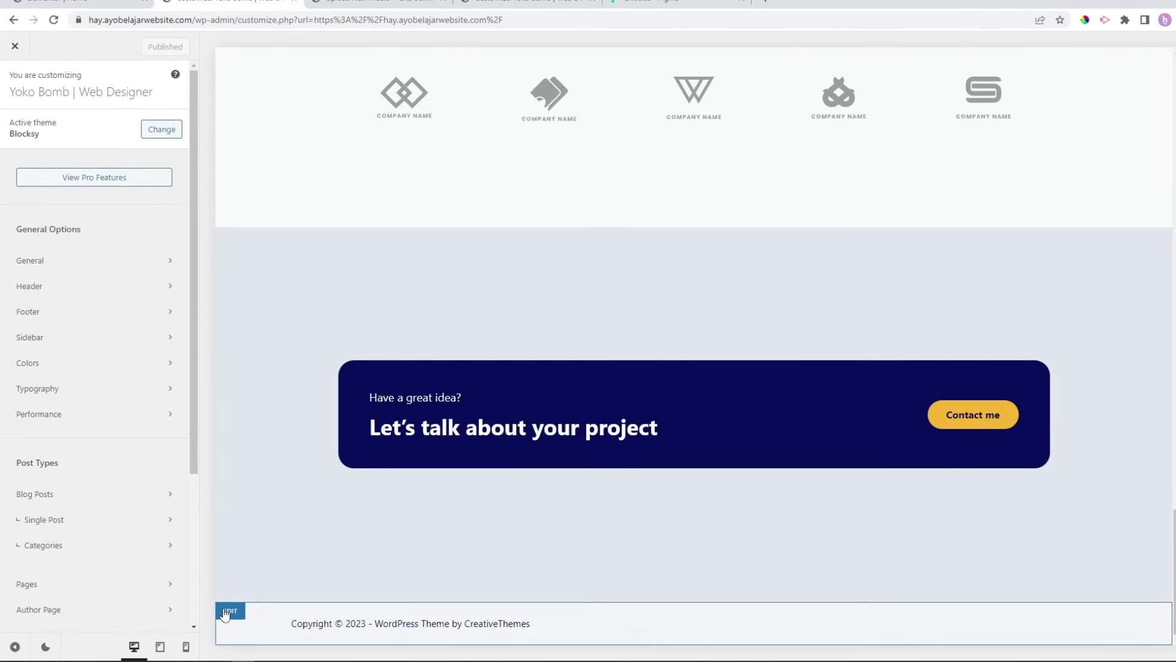
click(222, 609)
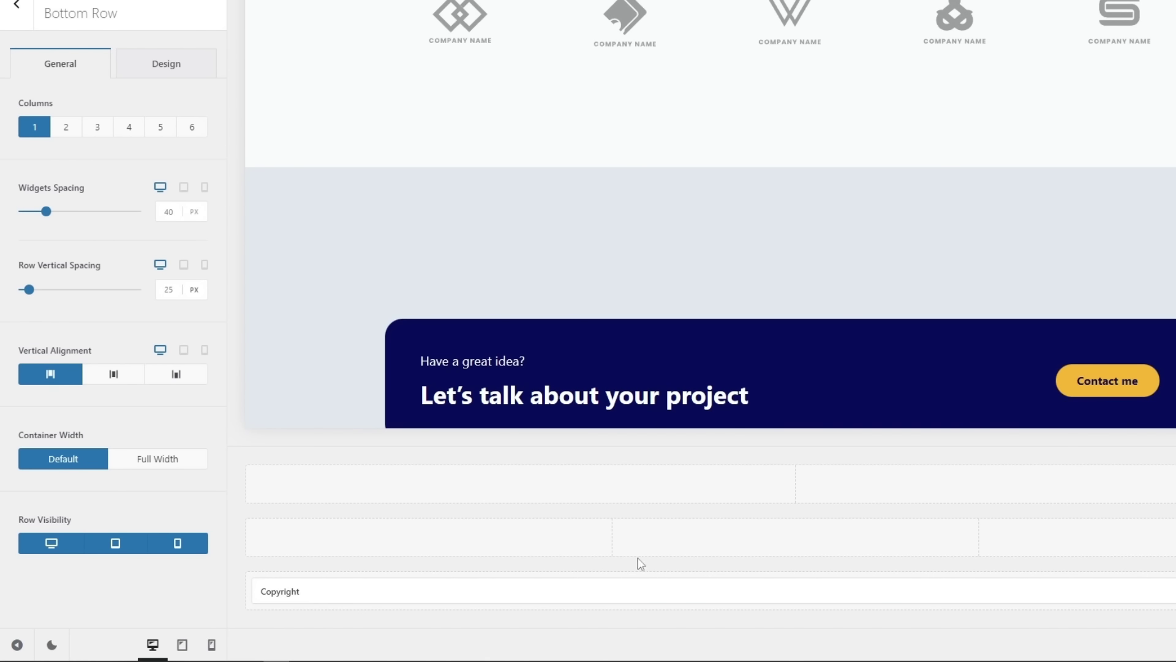
scroll(648, 325, down, 3)
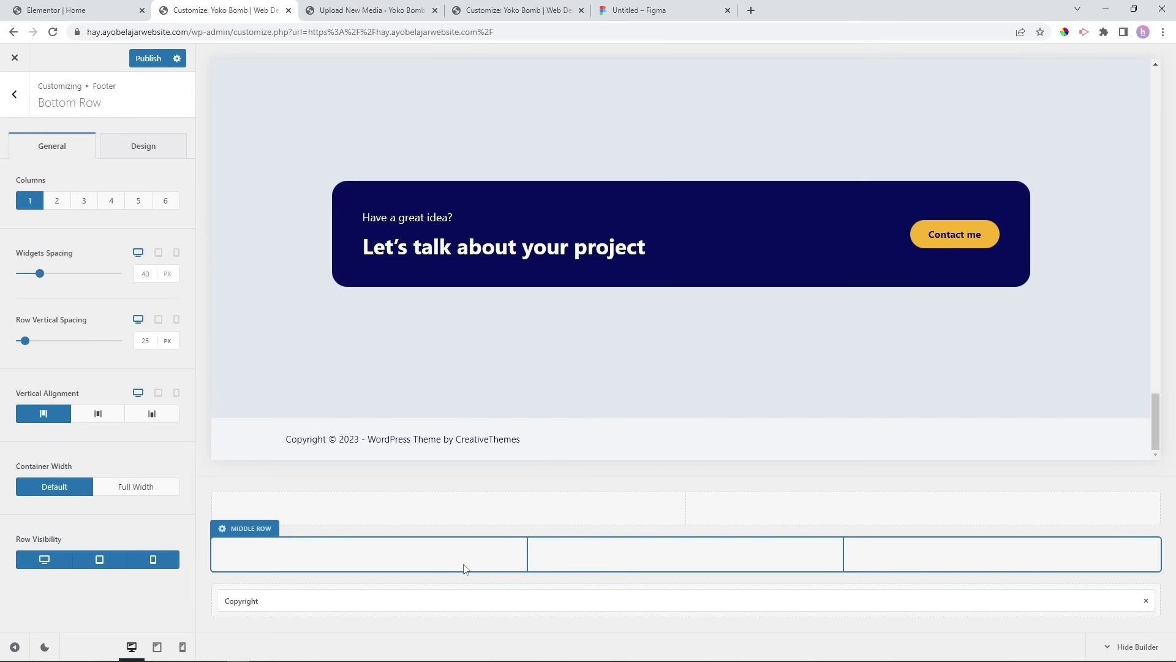
click(14, 94)
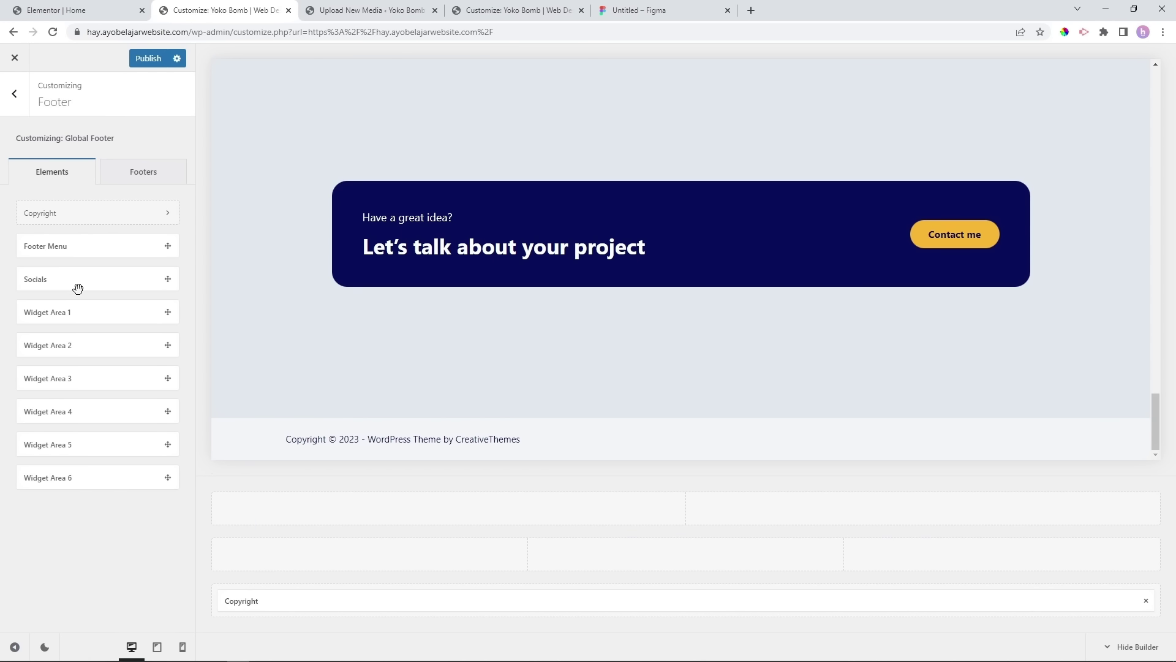
drag(55, 283, 676, 555)
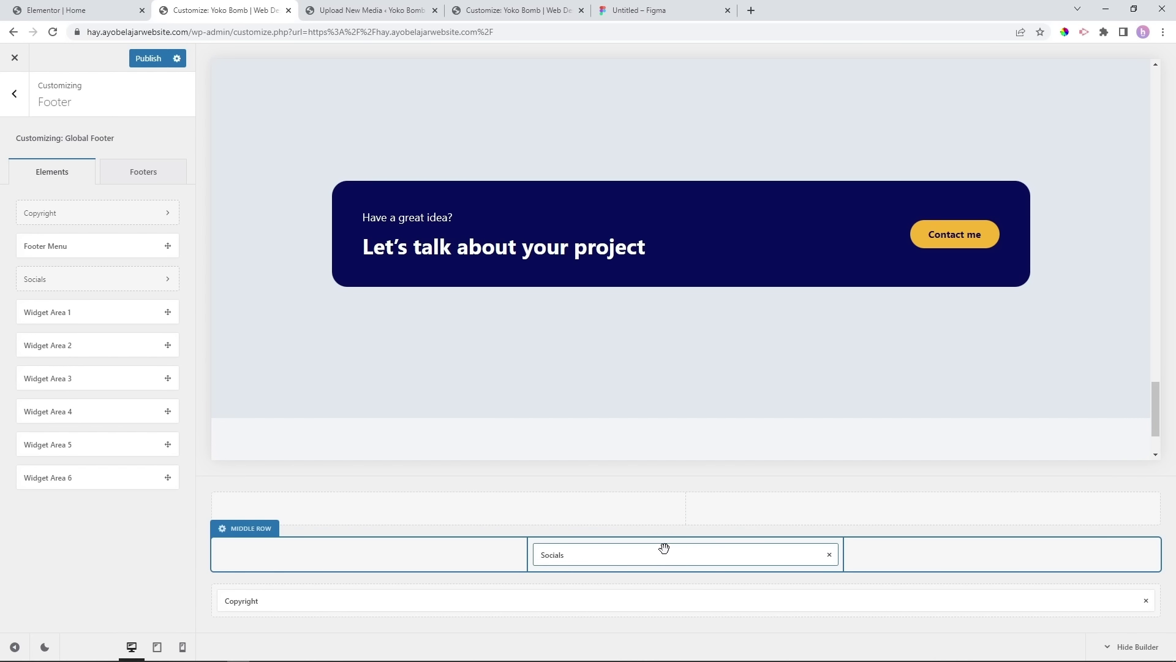
scroll(719, 363, down, 2)
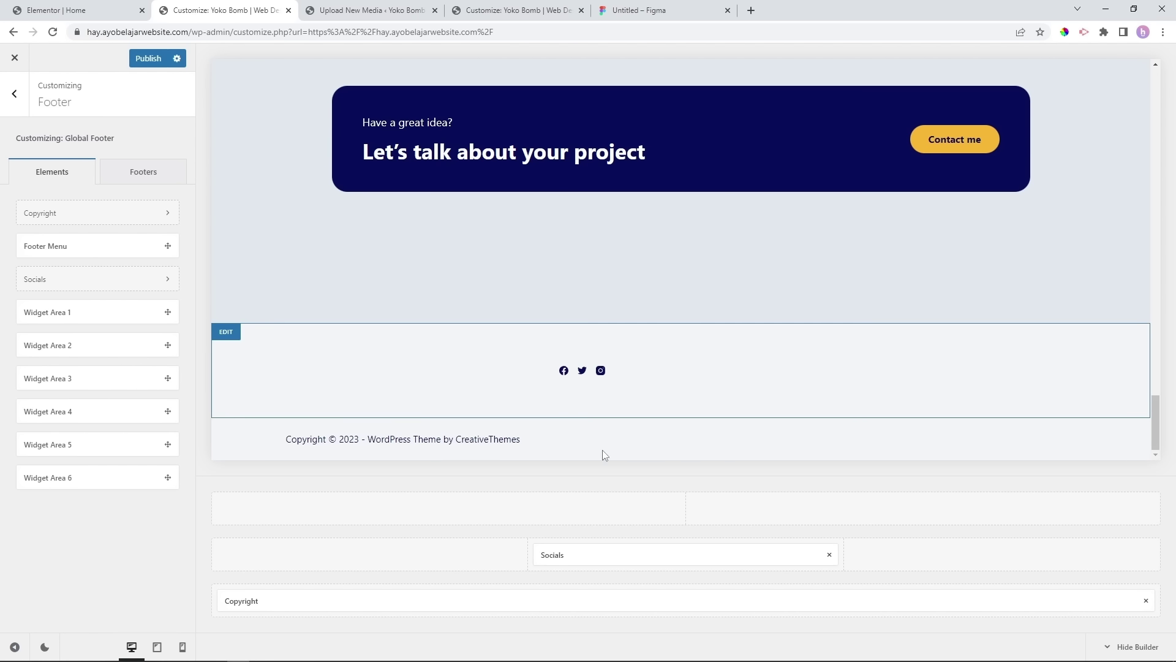
drag(608, 558, 940, 559)
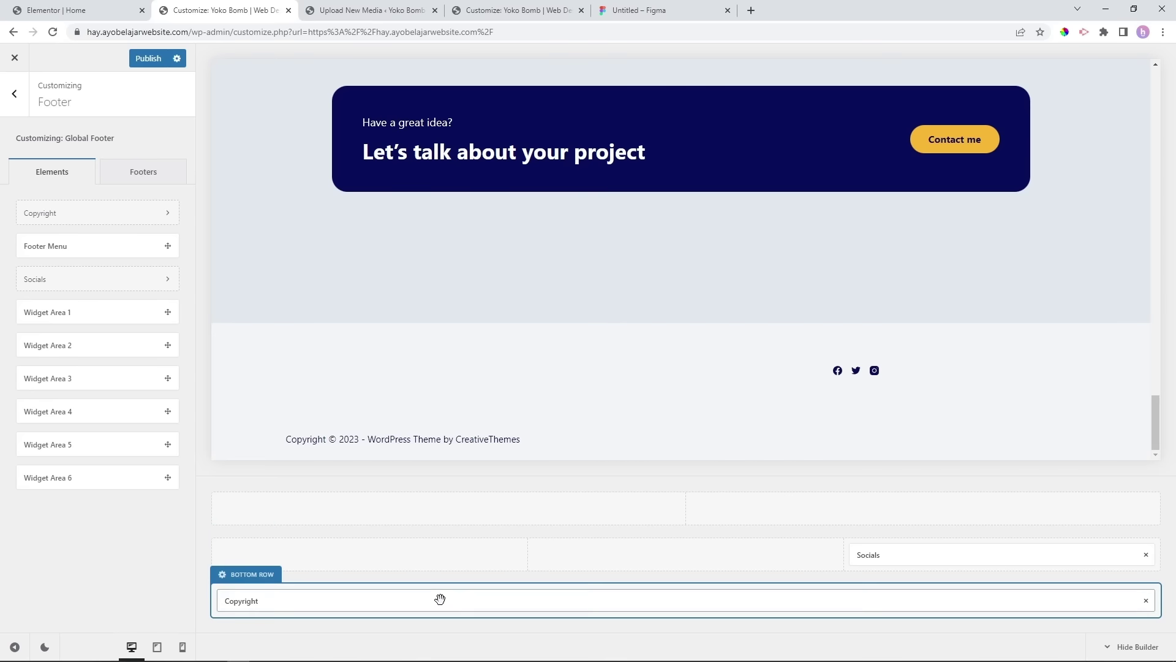
drag(433, 598, 400, 554)
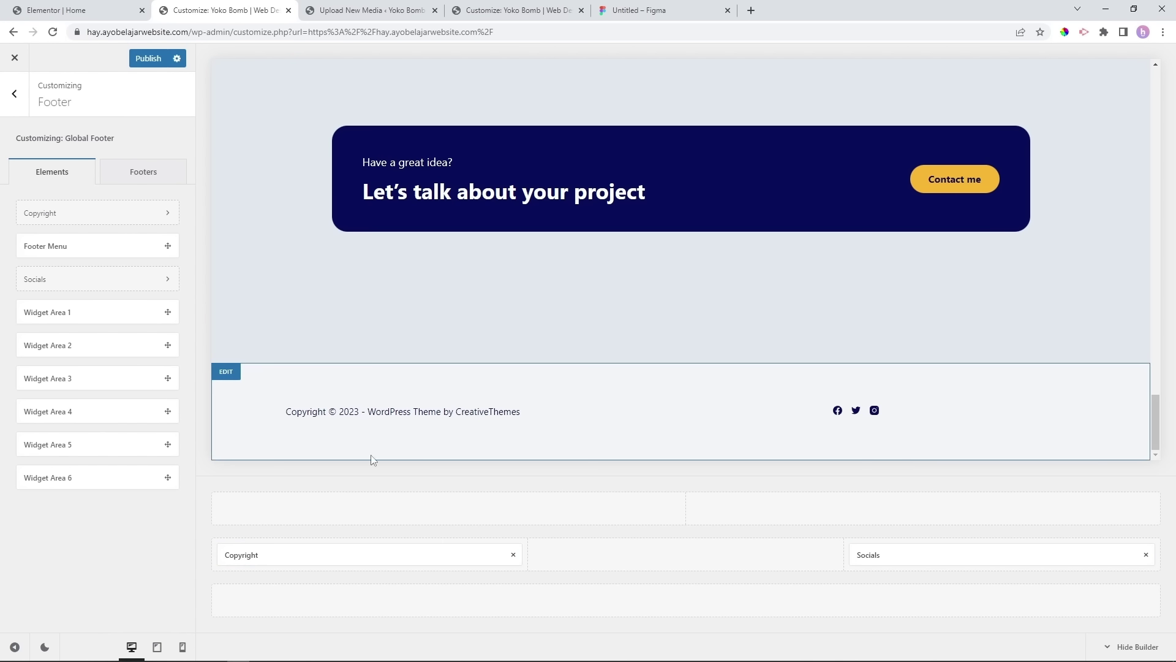
Reduce the footer middle row's vertical spacing to 17 px.
click(248, 533)
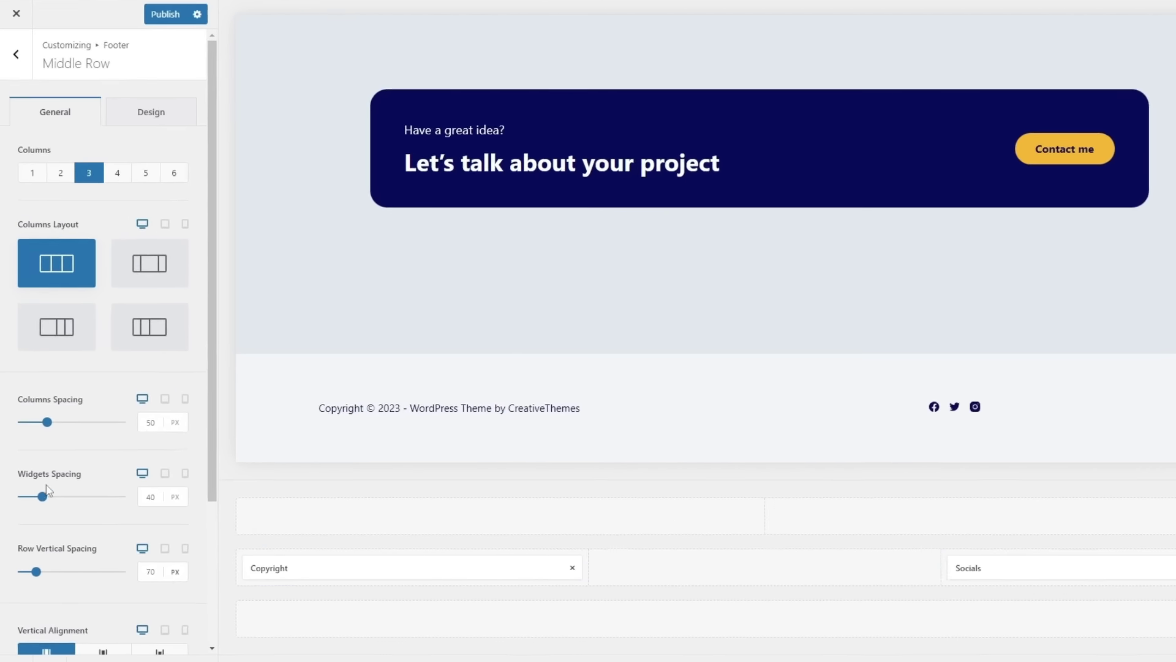
scroll(79, 525, down, 1)
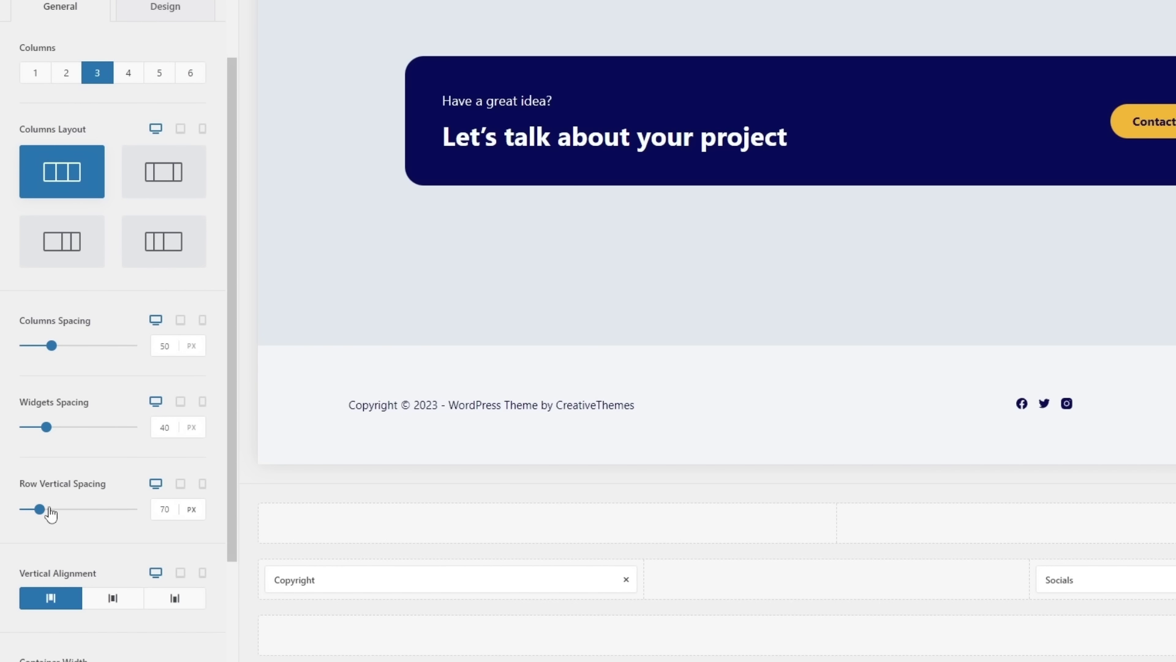
drag(40, 509, 26, 510)
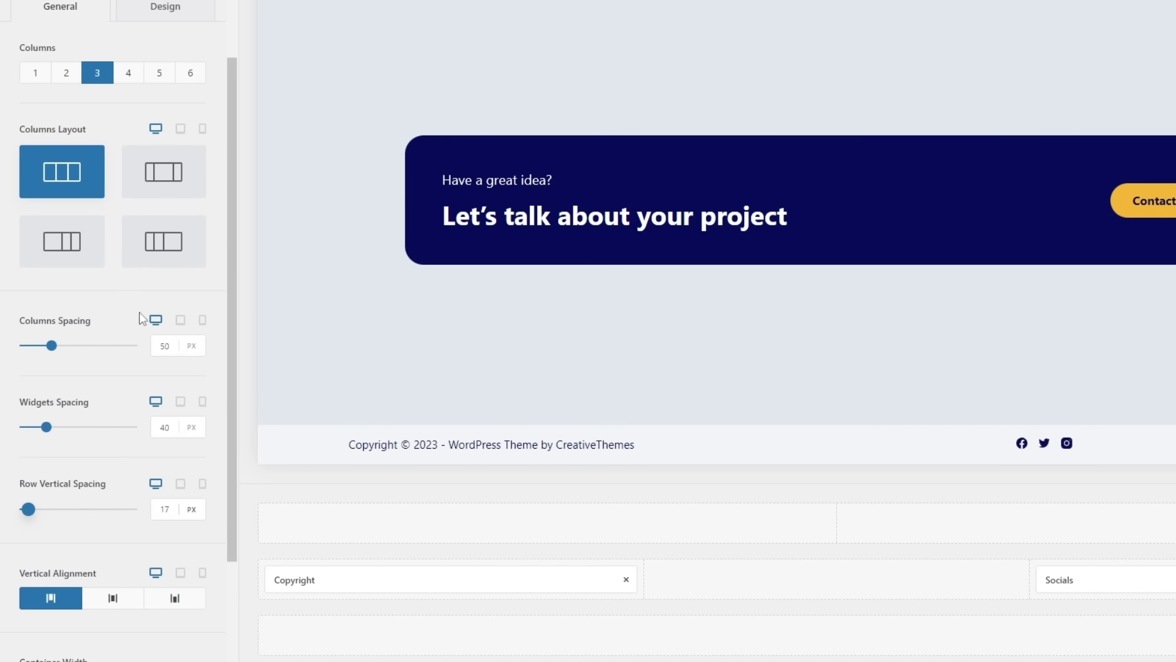
Give the footer middle row a light grey #e1e8ed (Color 5) background.
click(171, 19)
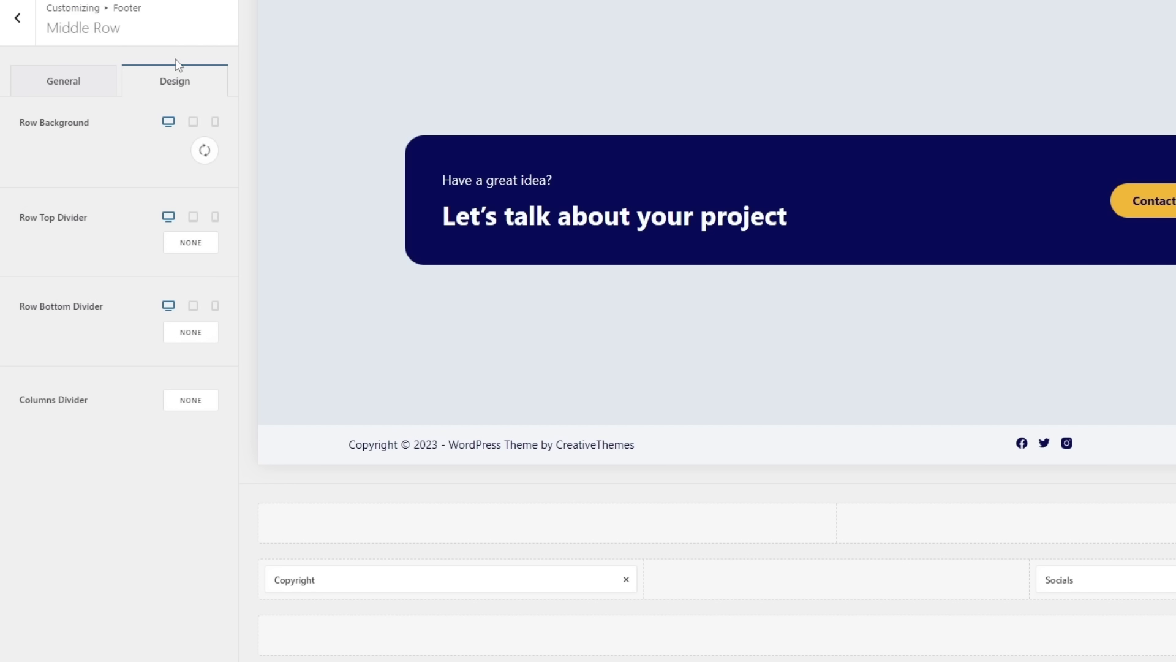
click(205, 151)
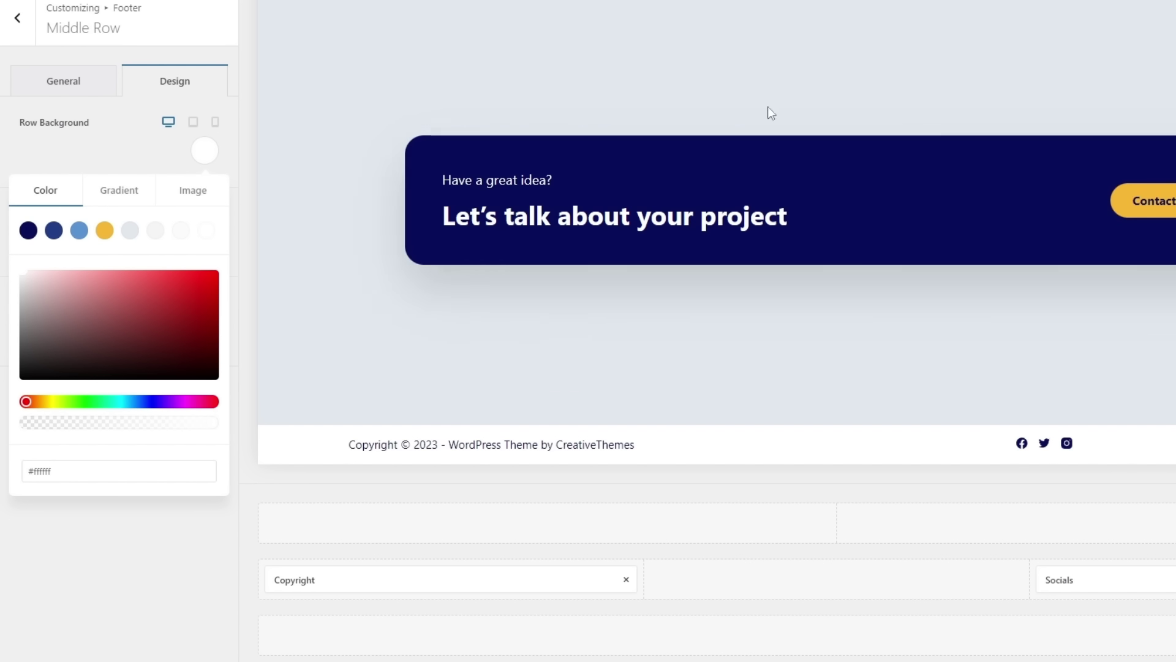
click(130, 231)
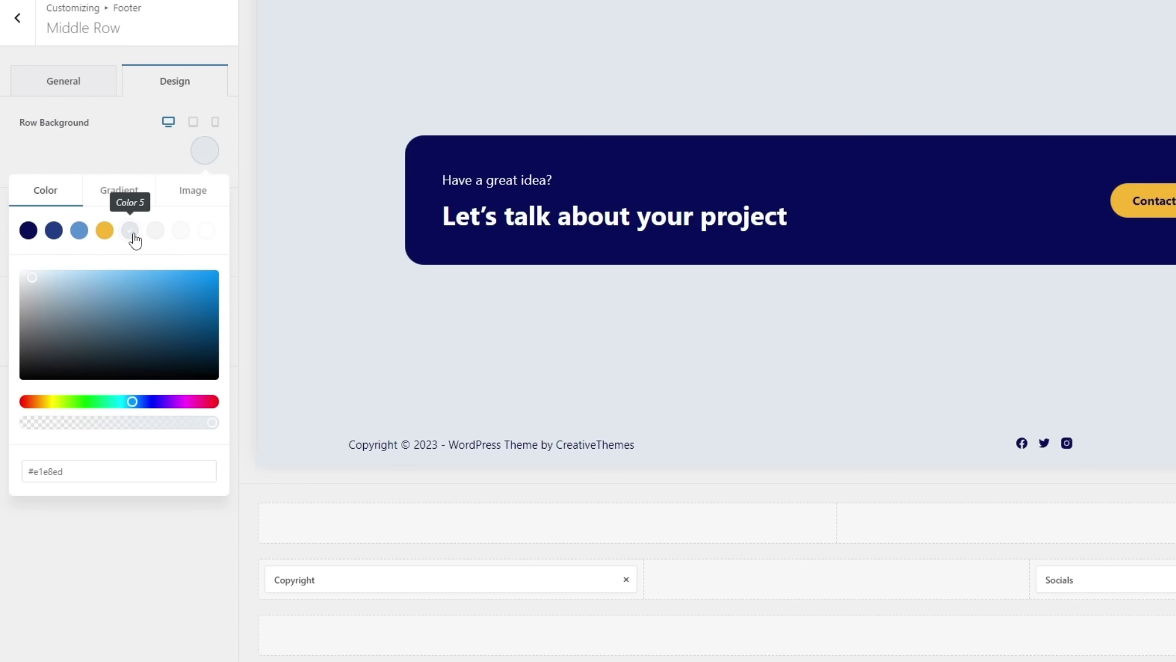
click(106, 636)
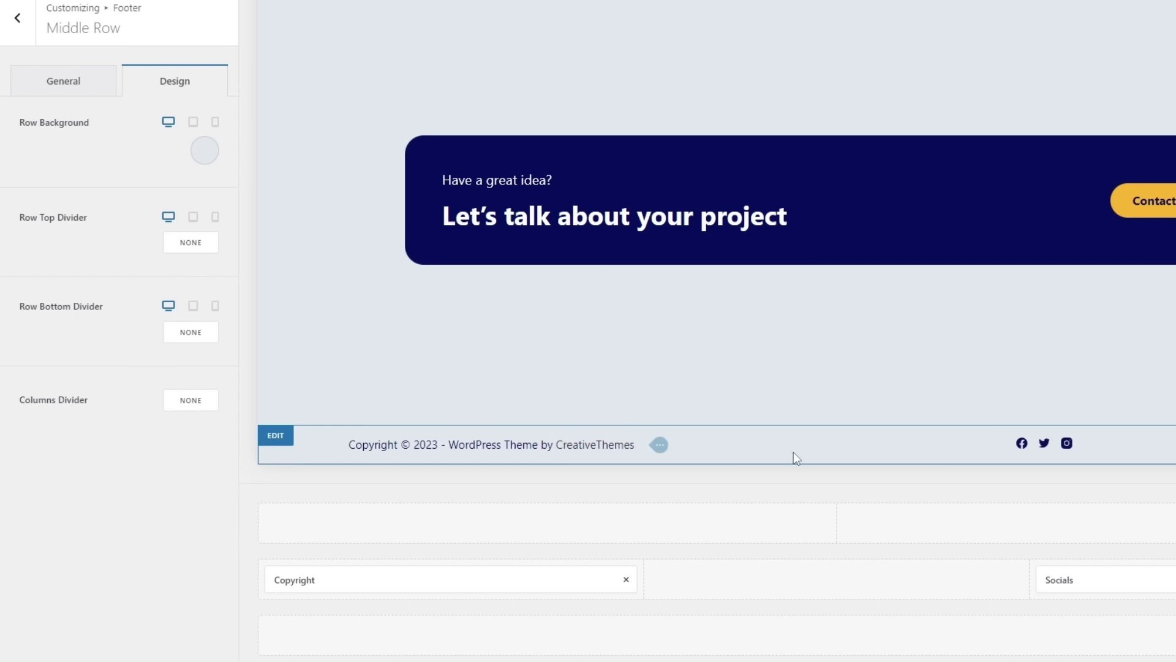
mouse_move(415, 441)
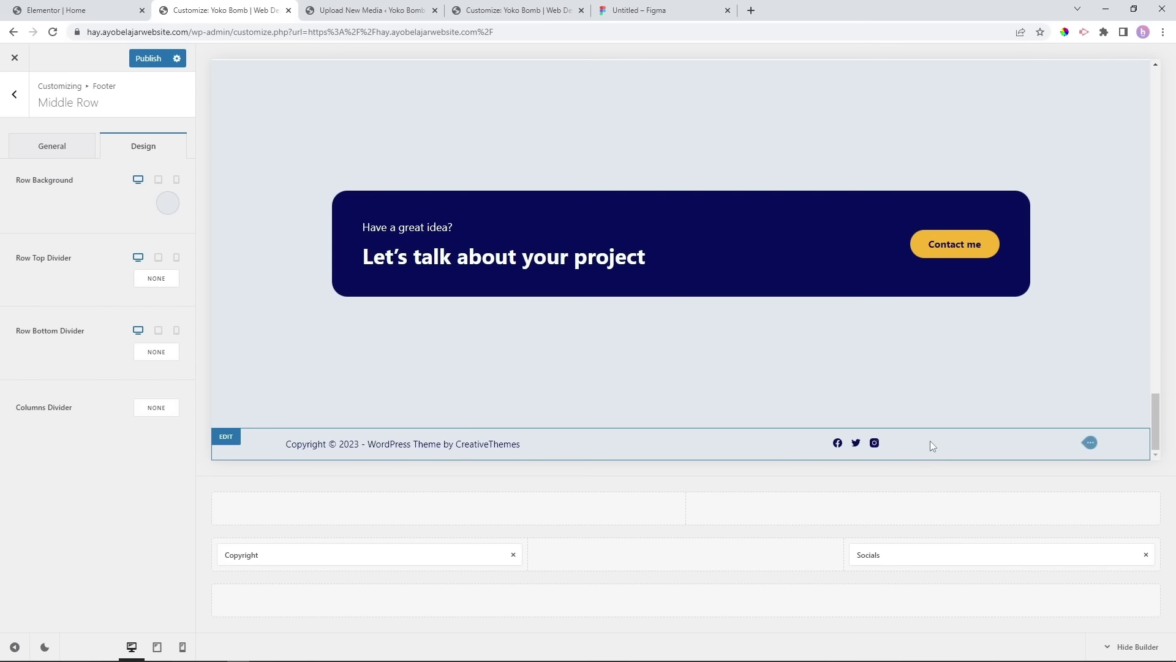
click(1008, 551)
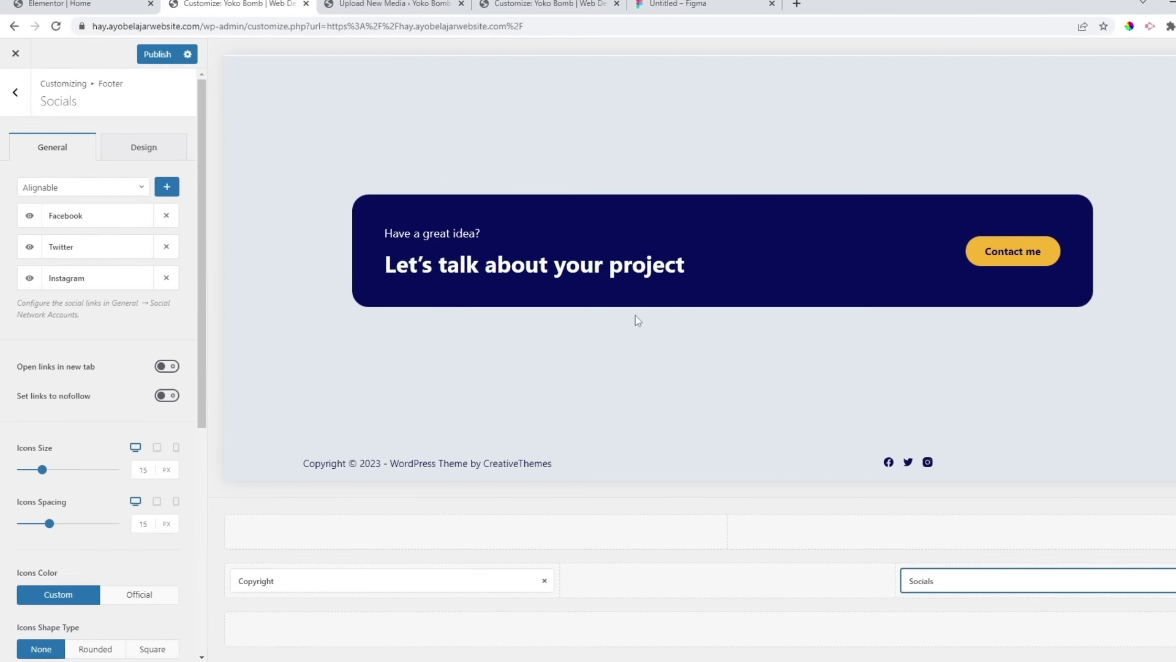
Colour the footer social icons with navy palette Color 1 (#070D59).
click(145, 158)
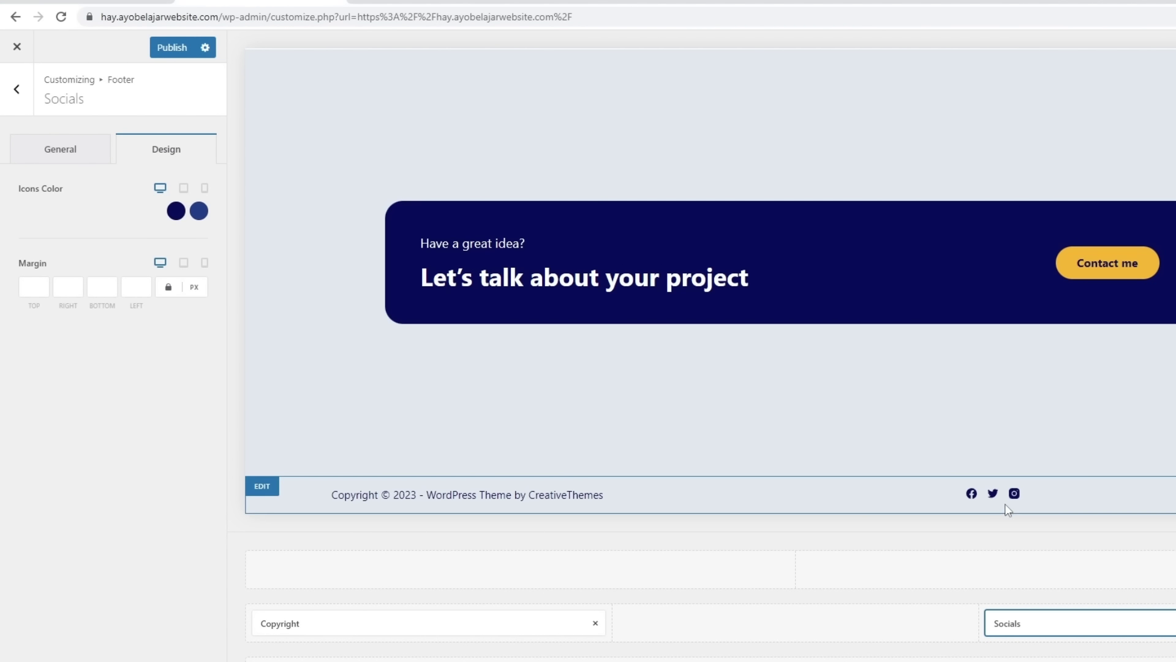
click(175, 211)
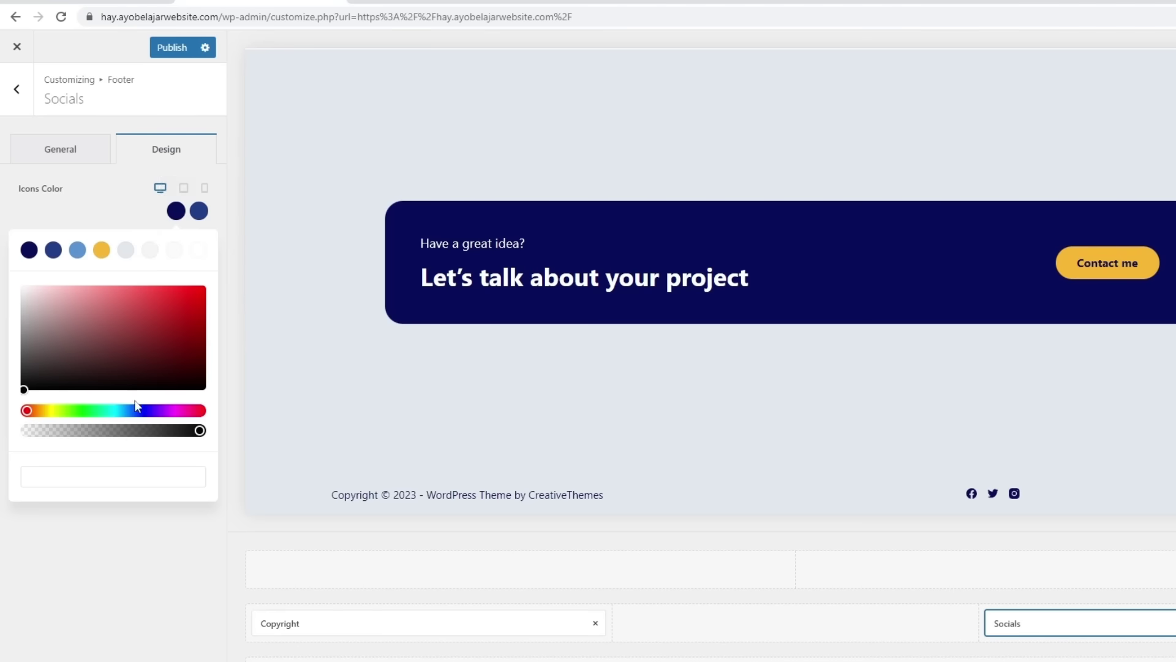
click(101, 249)
click(29, 251)
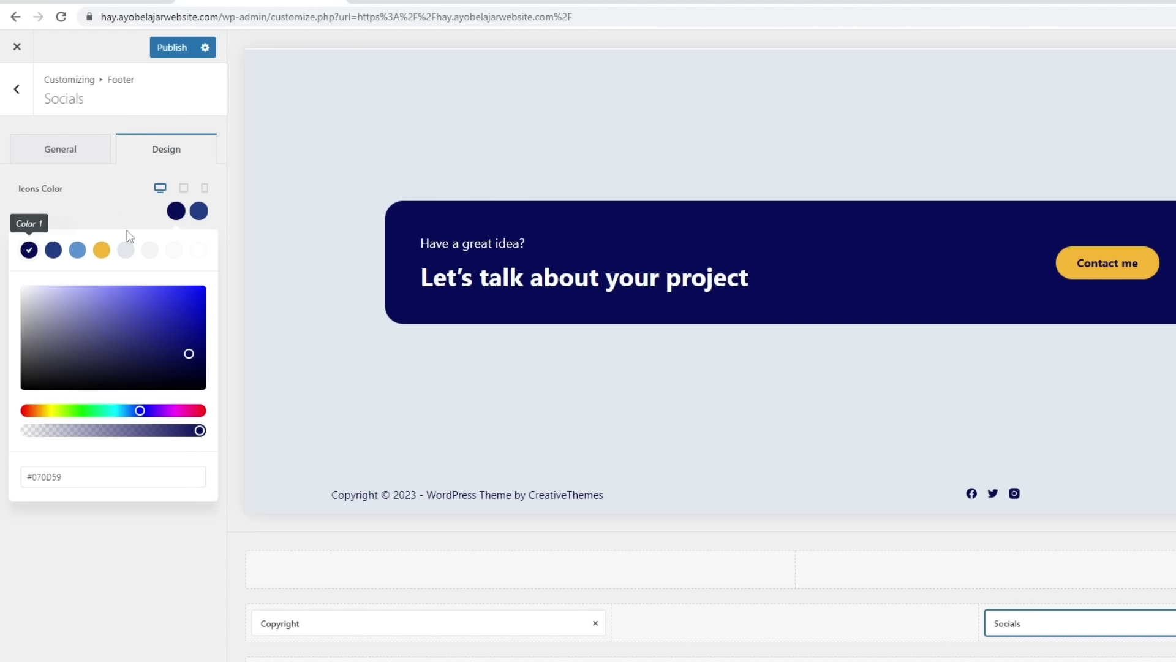
click(81, 579)
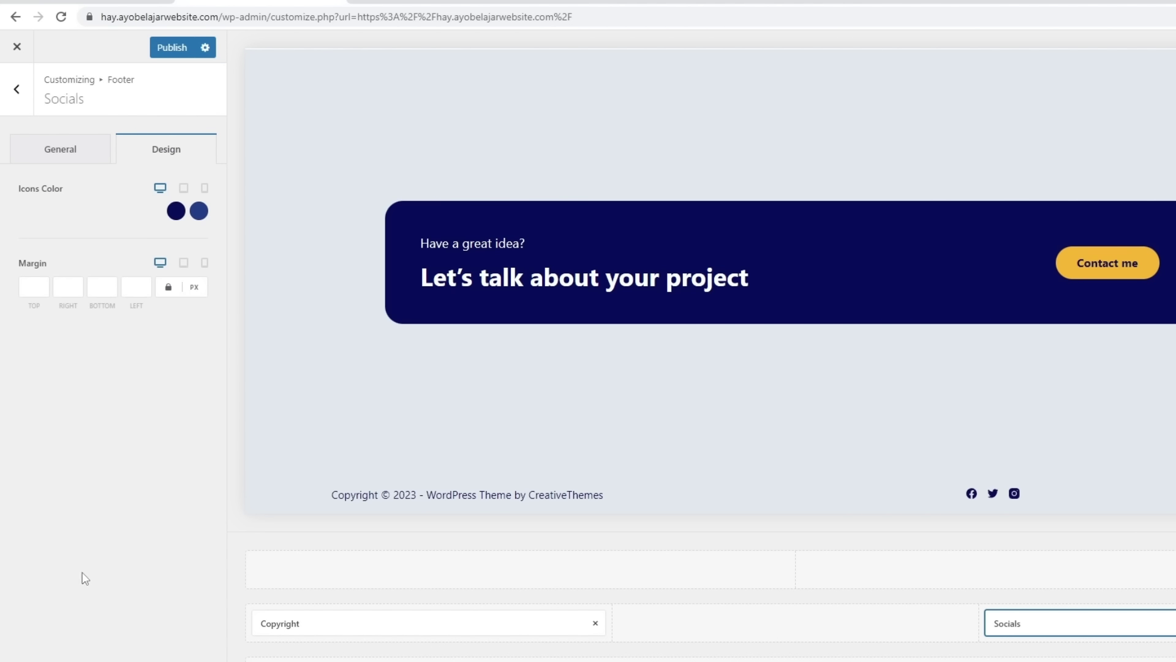
click(69, 161)
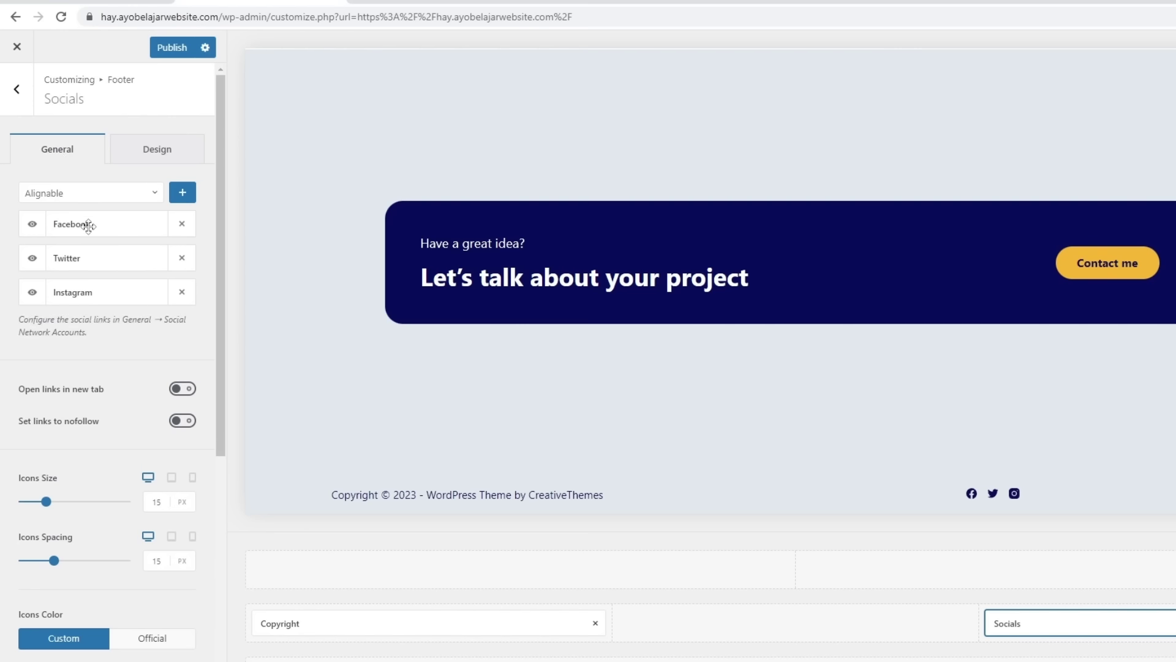
Add Medium to the footer social networks.
click(71, 192)
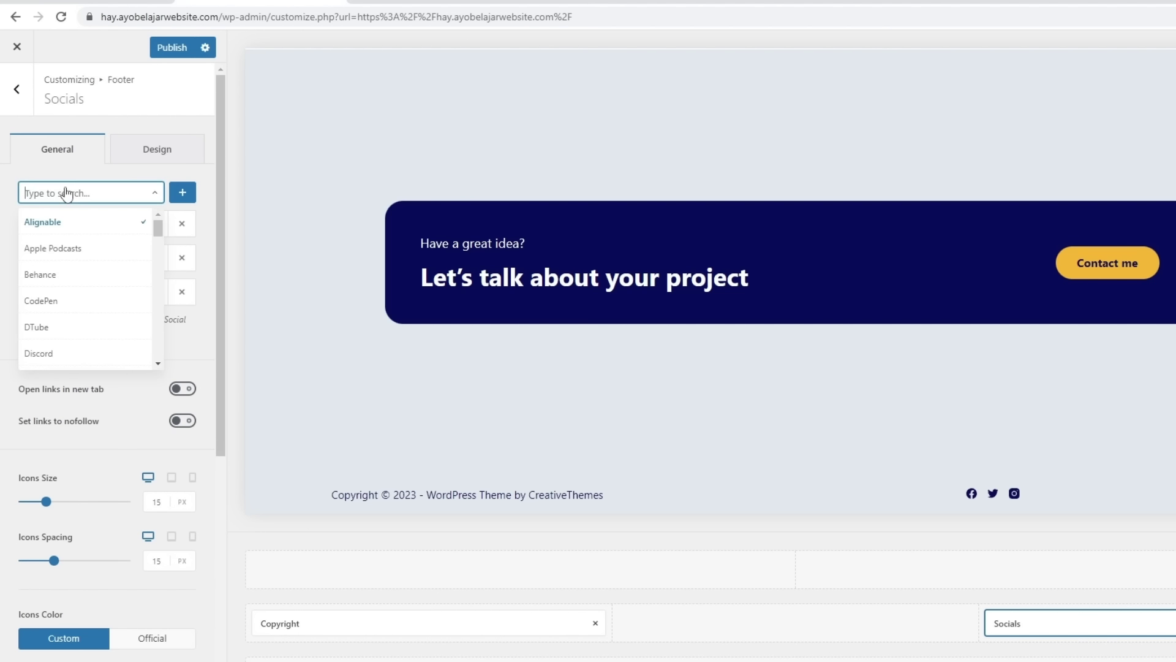
scroll(73, 312, down, 3)
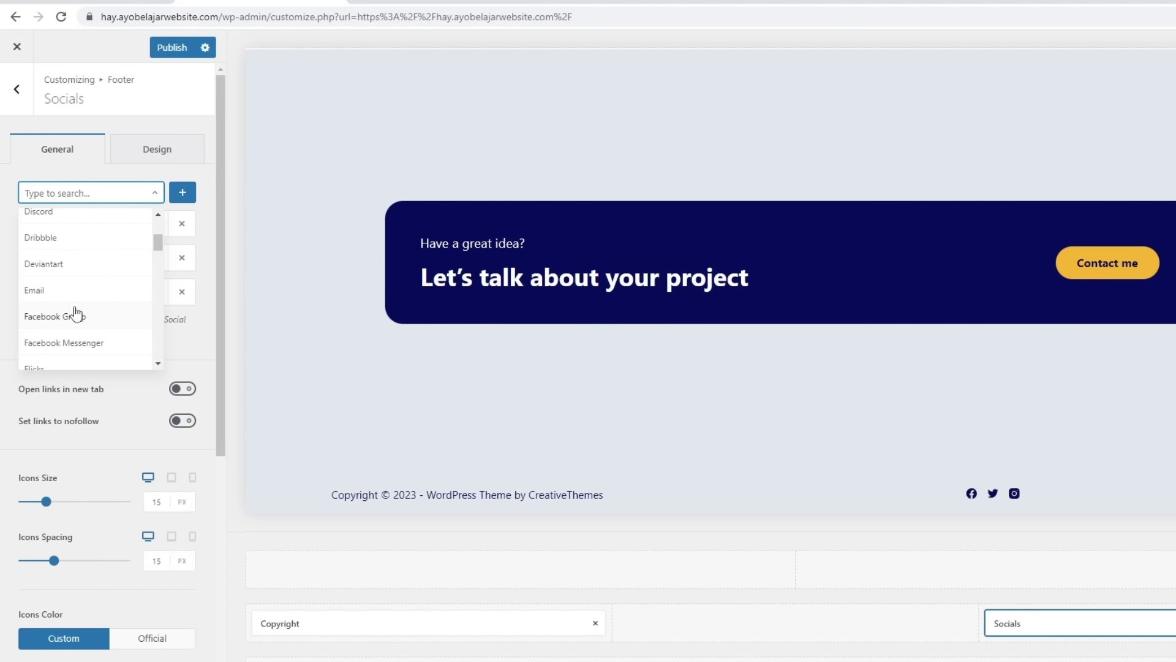
scroll(76, 315, down, 5)
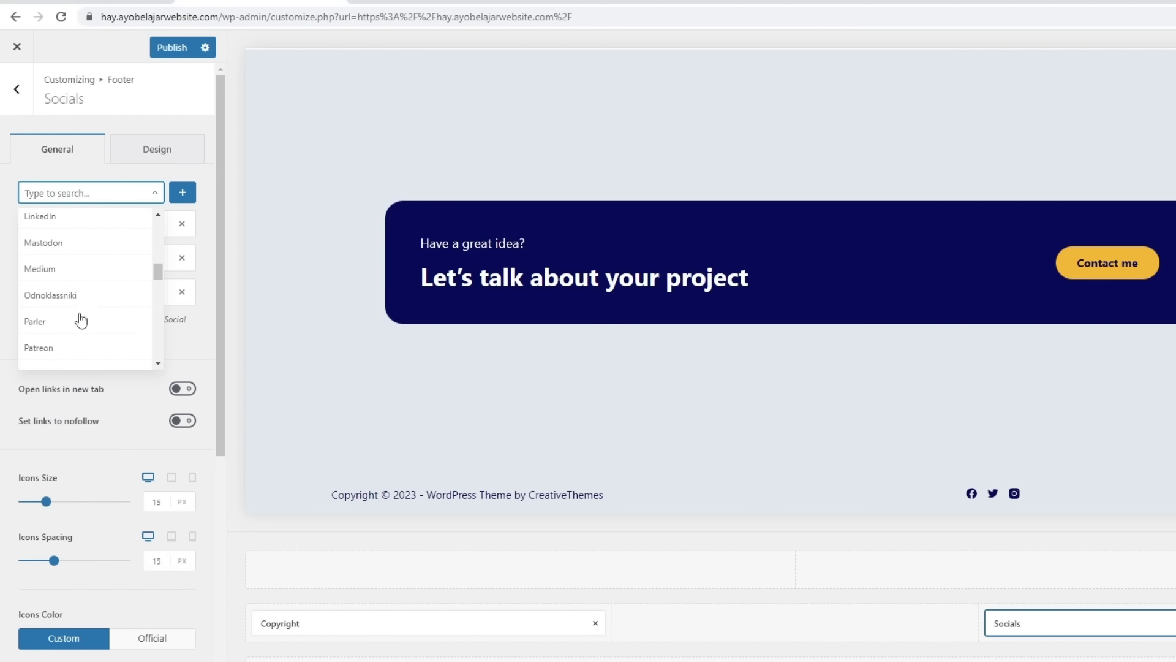
click(73, 268)
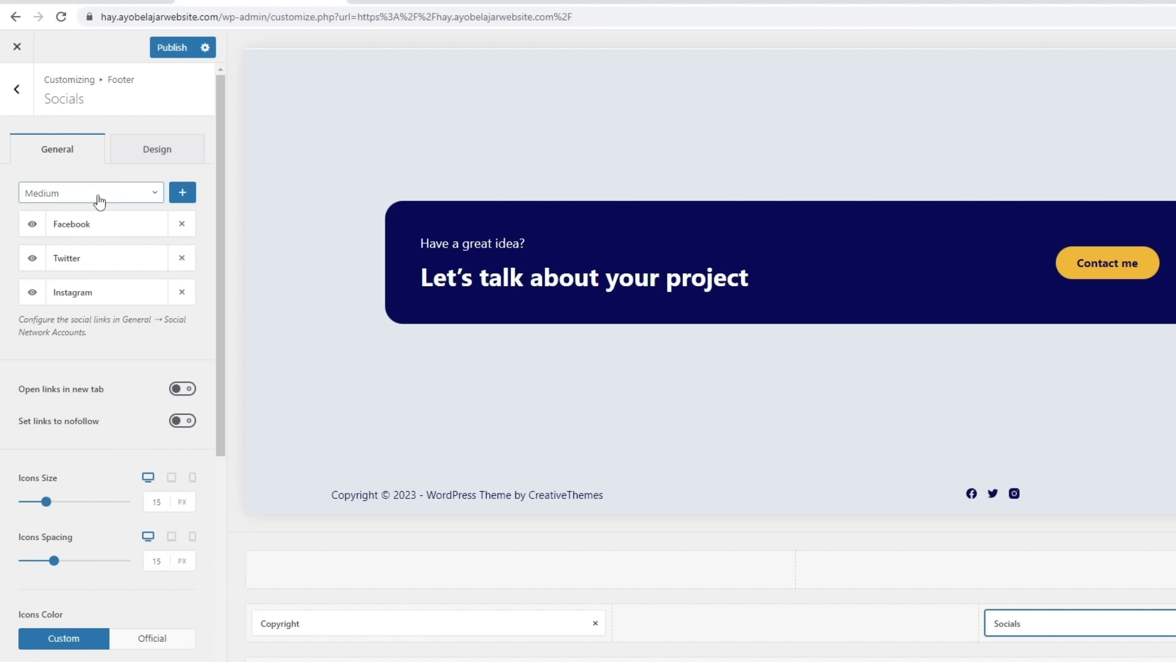
click(182, 192)
click(95, 196)
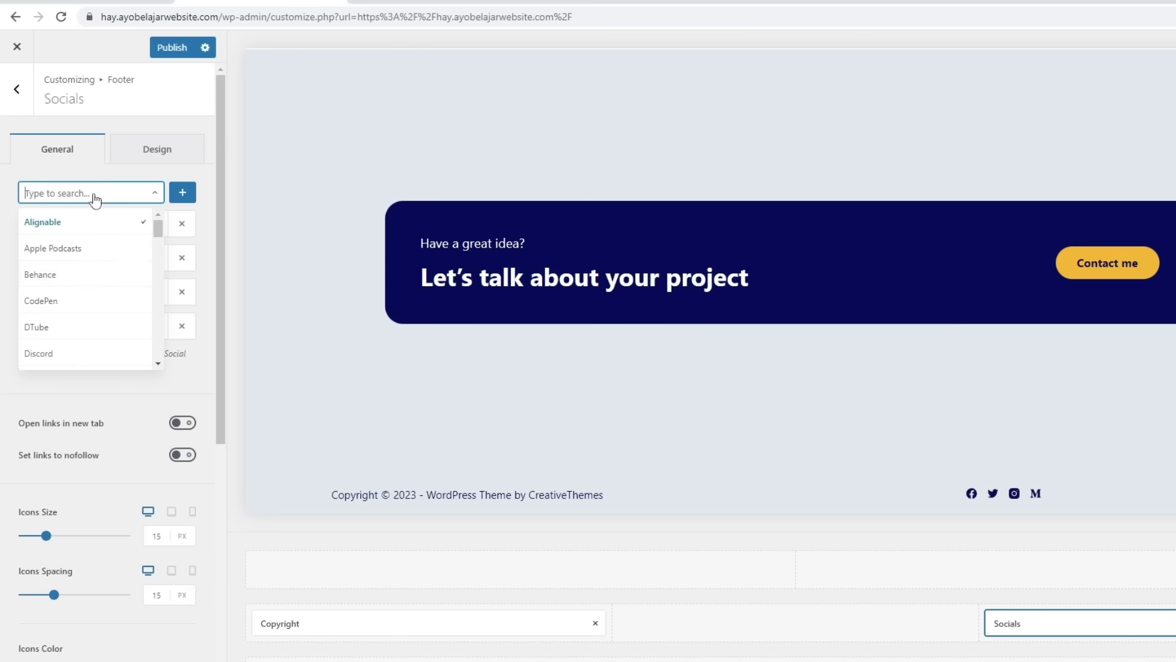
scroll(86, 318, down, 6)
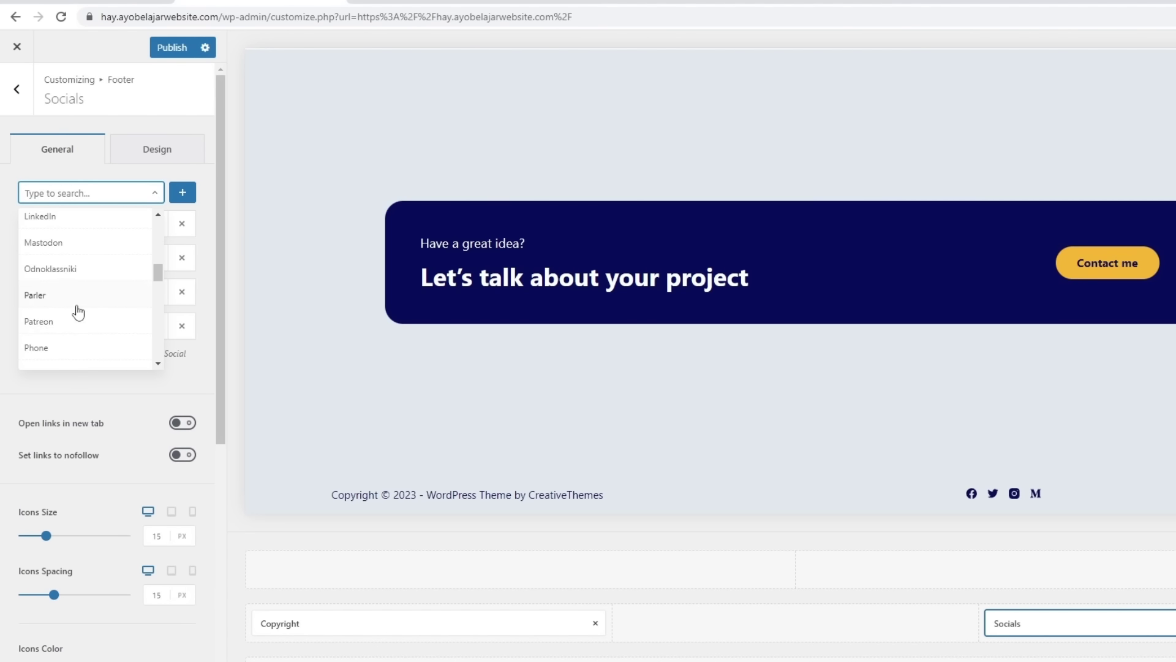
scroll(78, 312, down, 5)
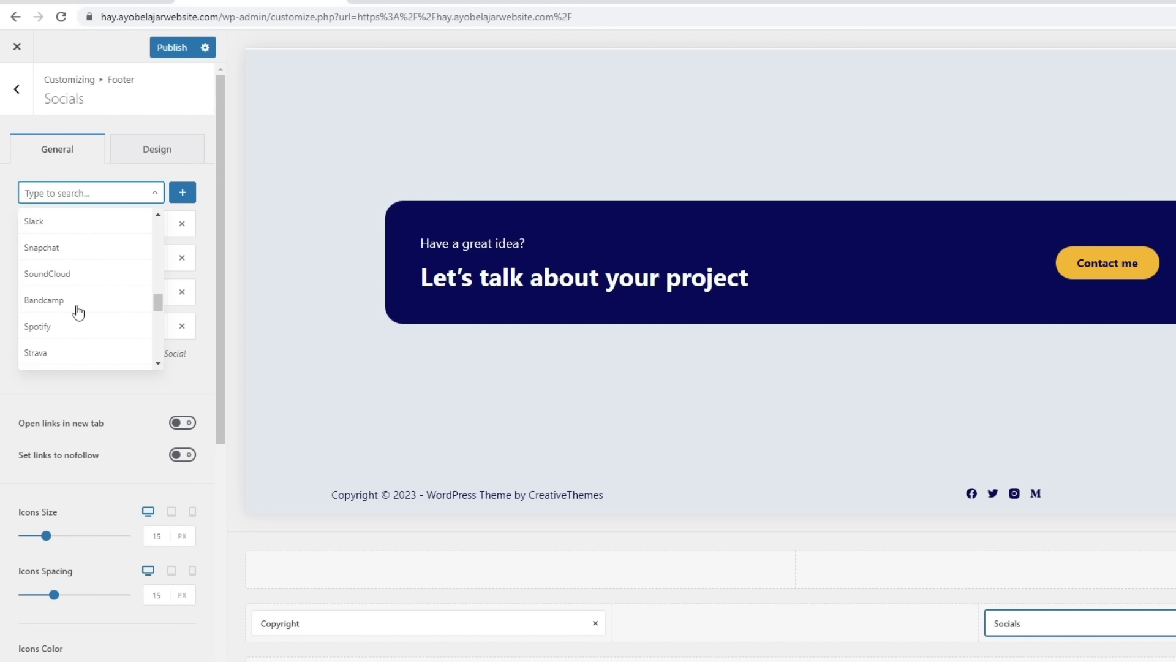
click(93, 404)
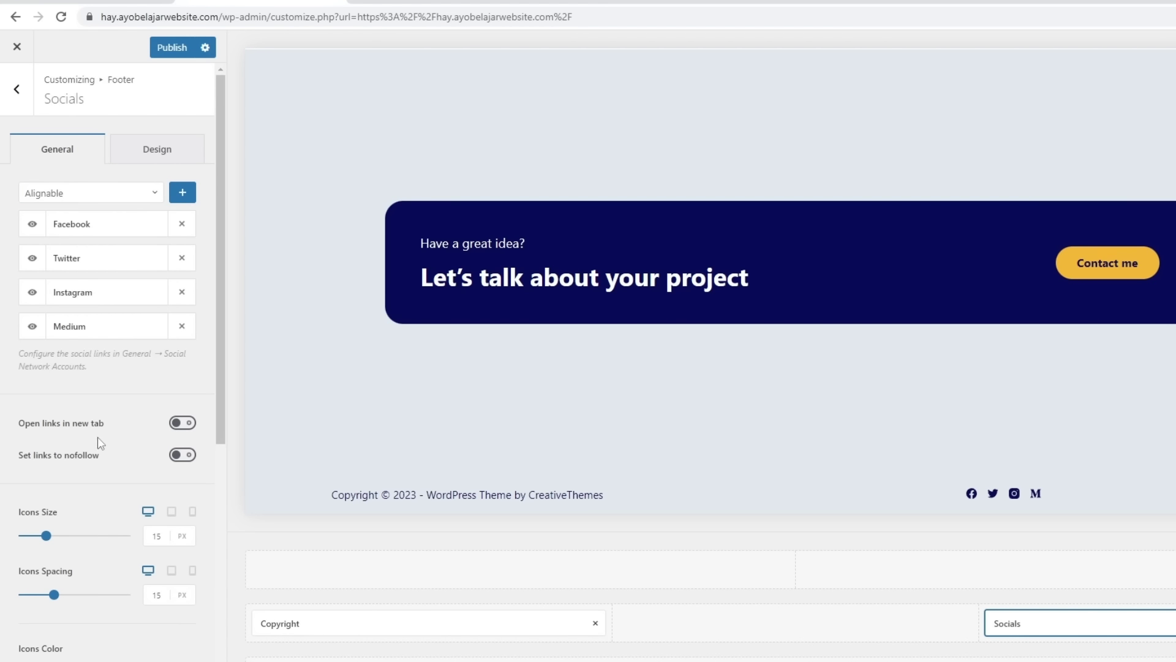
Enlarge the footer social icons to 20 px.
scroll(76, 496, down, 1)
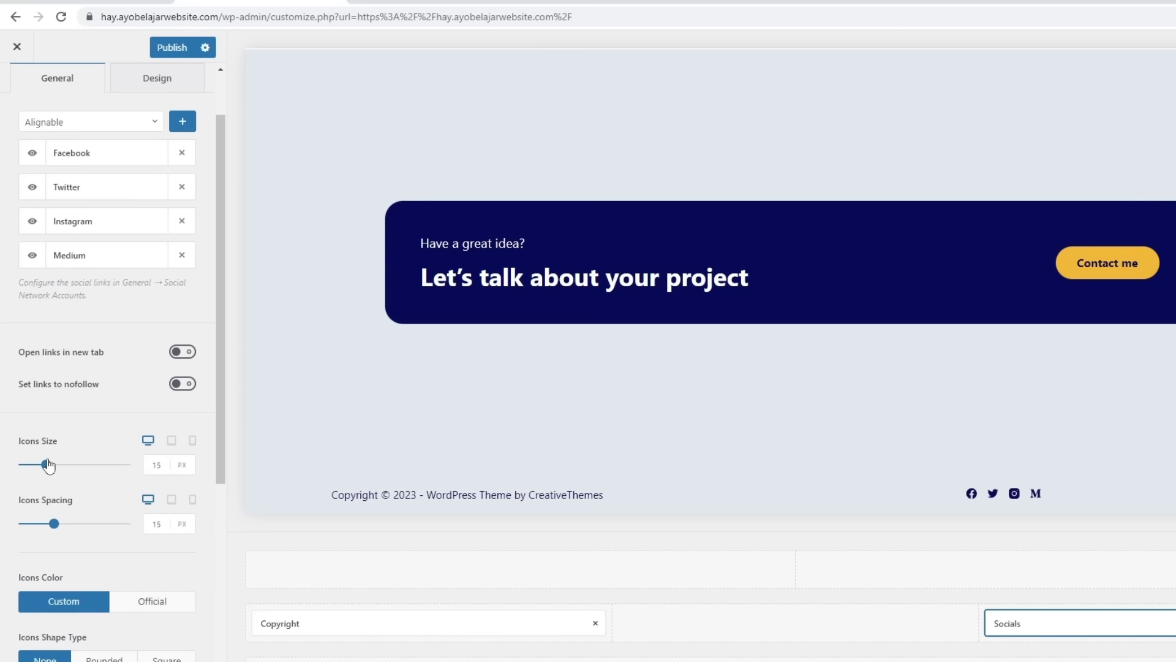
mouse_move(47, 464)
mouse_down()
mouse_move(71, 464)
mouse_move(50, 464)
mouse_up()
scroll(101, 347, up, 3)
click(19, 93)
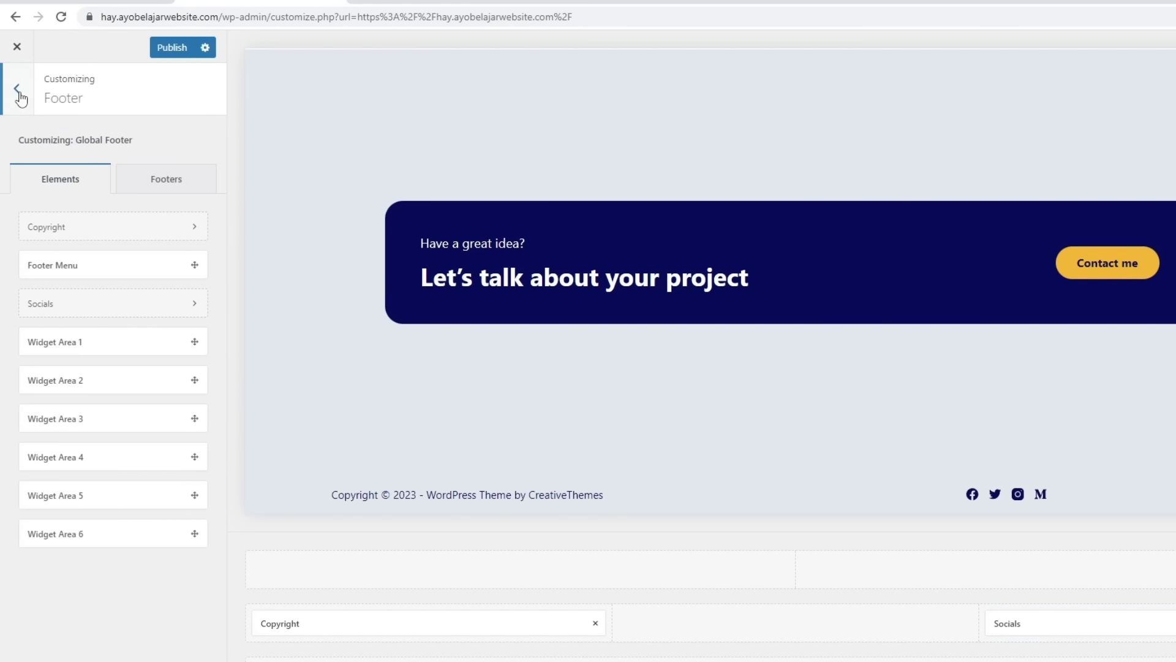
click(20, 95)
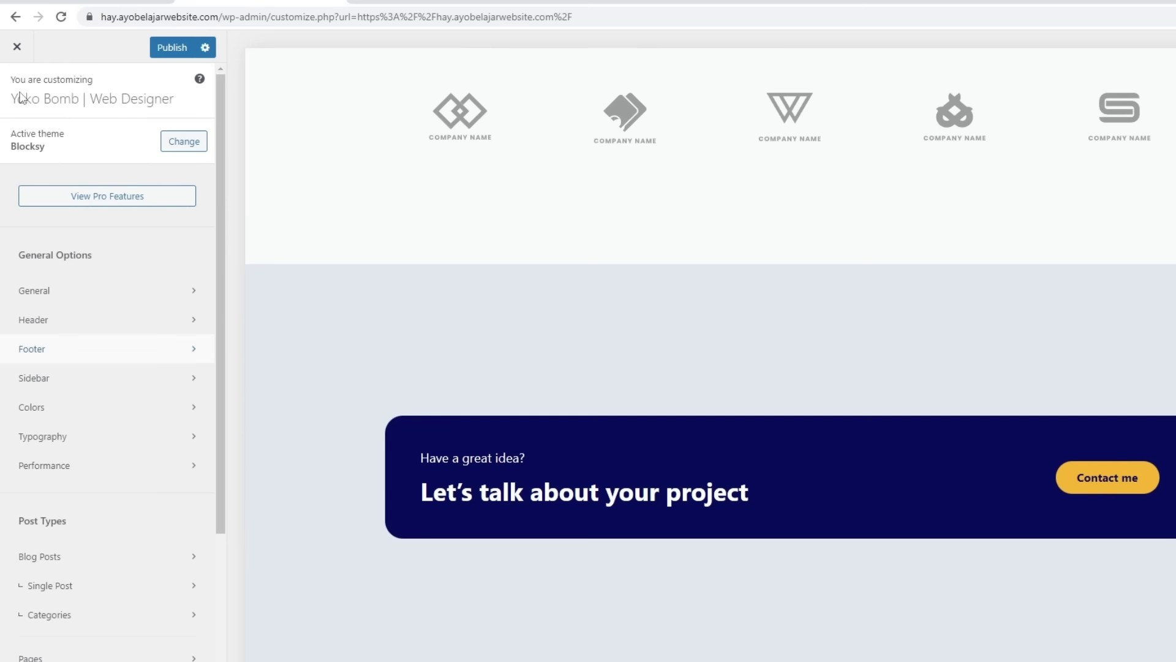
click(79, 290)
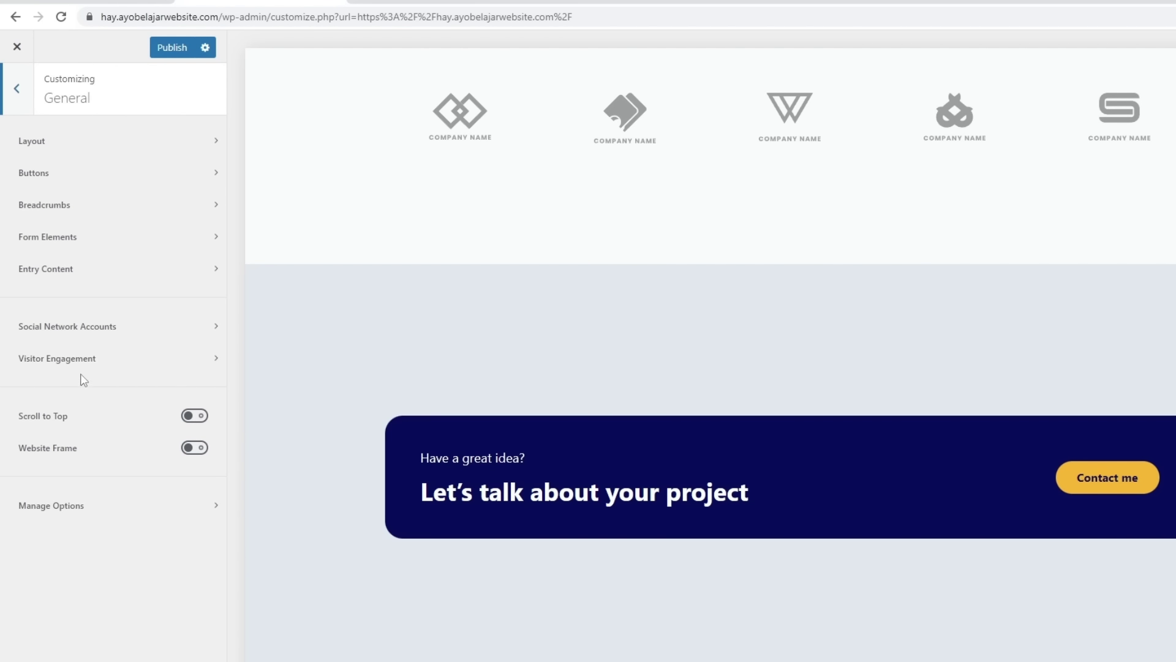
click(81, 327)
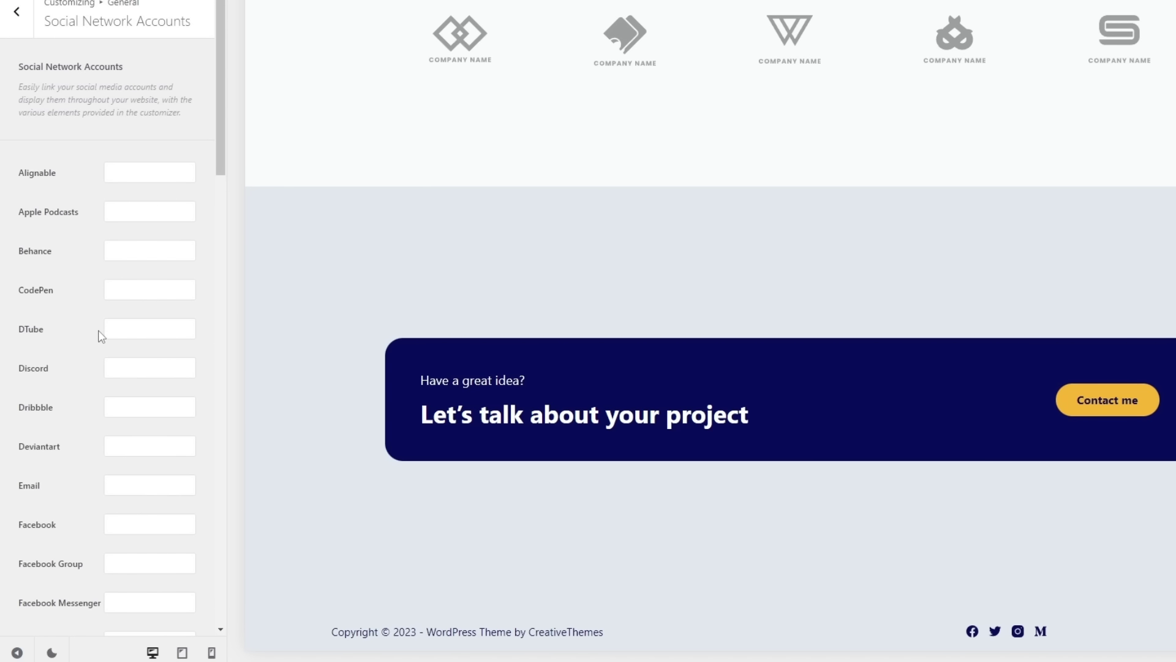
scroll(101, 331, down, 3)
click(115, 264)
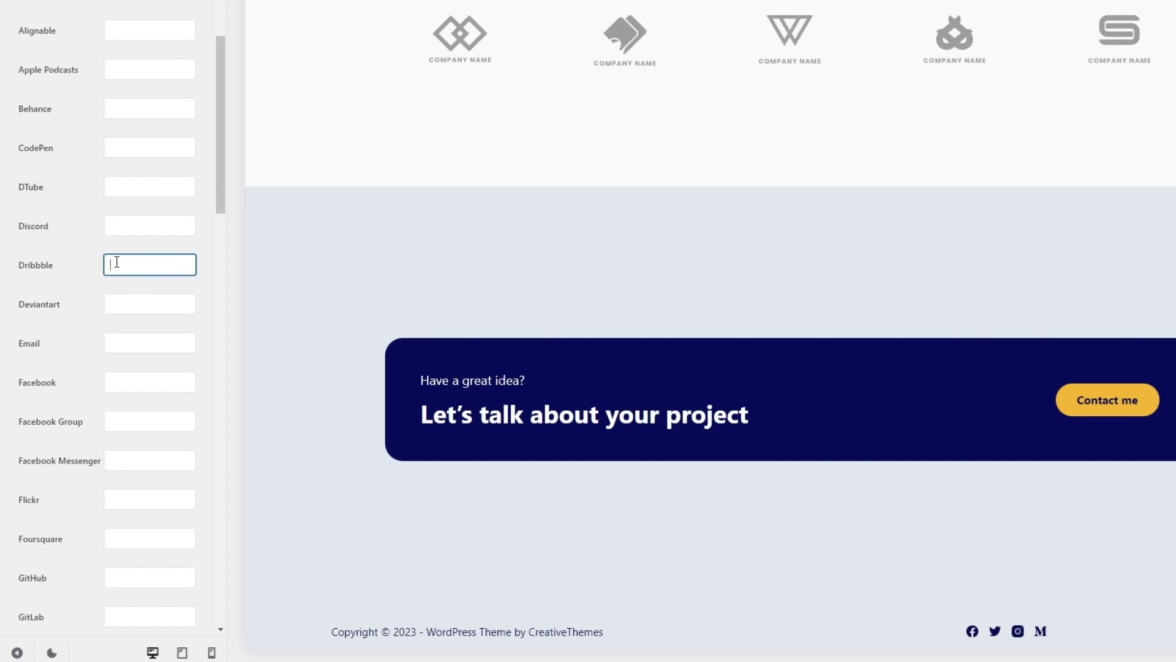
click(136, 381)
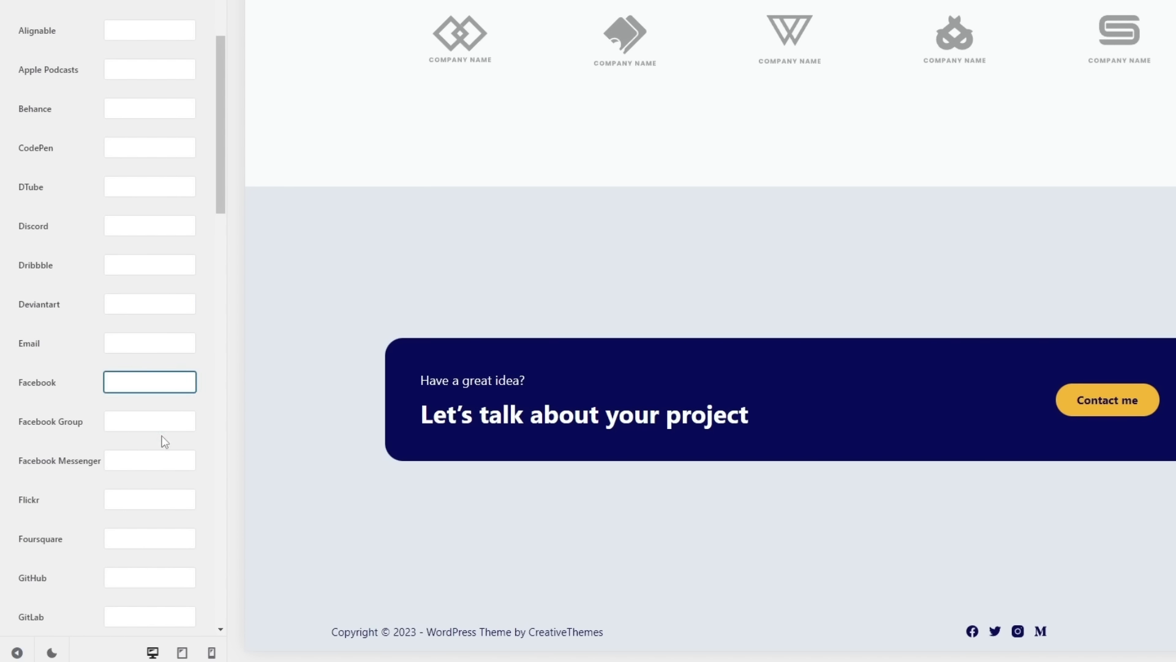
scroll(161, 428, down, 3)
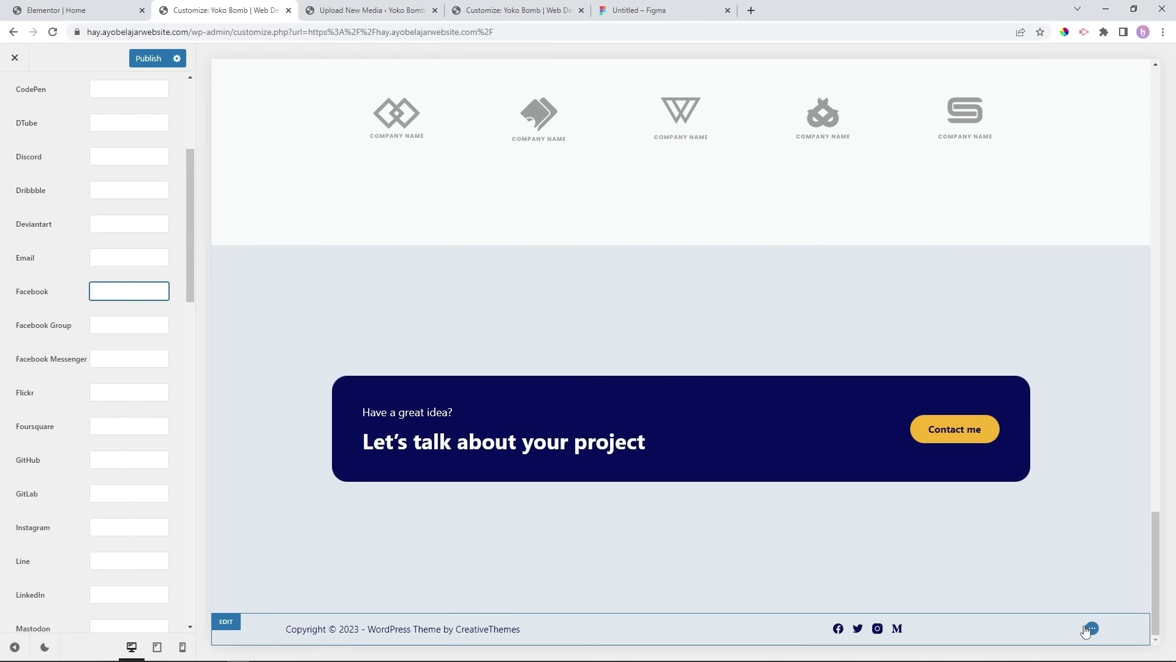
Set the footer Socials element's horizontal alignment to right.
click(1090, 629)
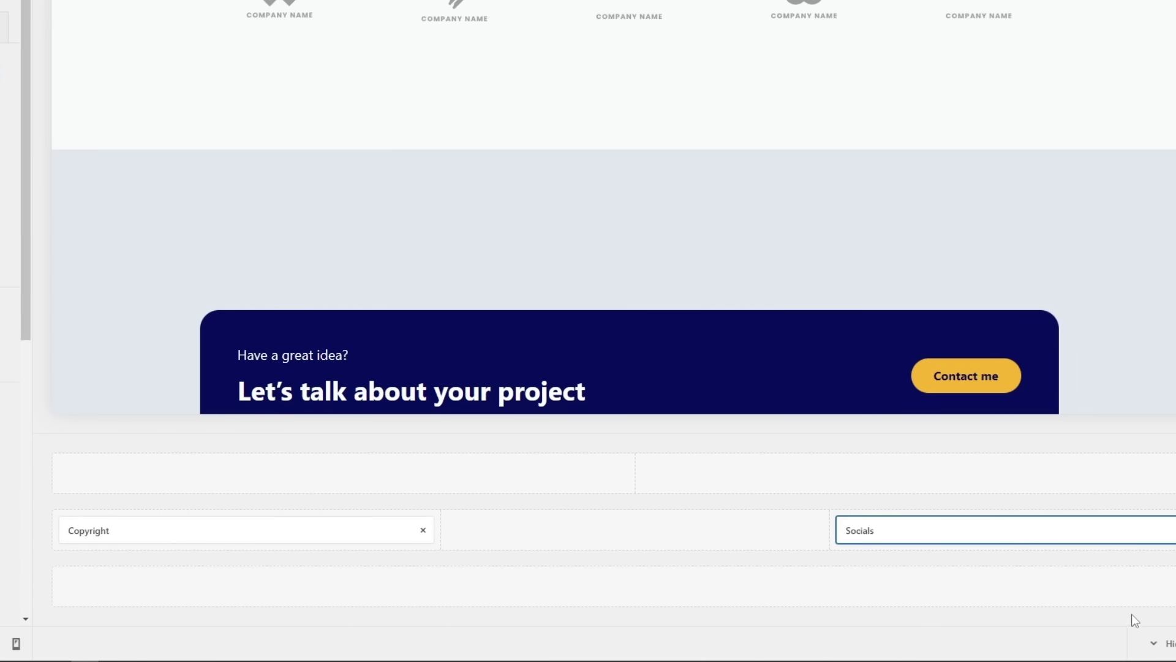
scroll(92, 452, down, 2)
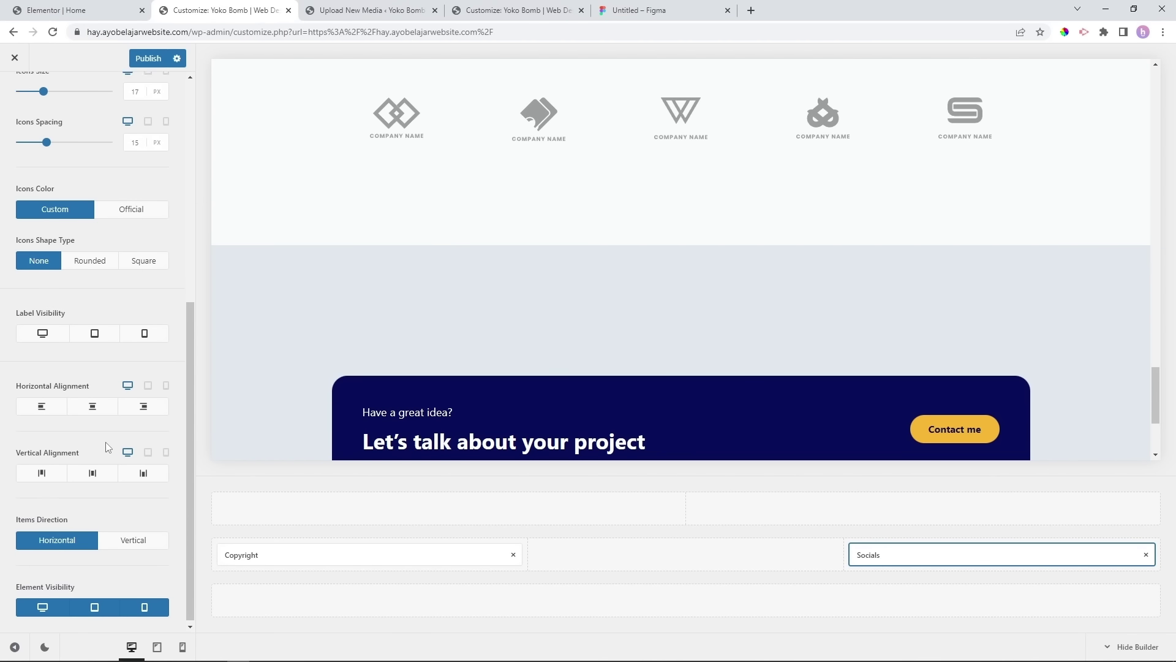
click(143, 404)
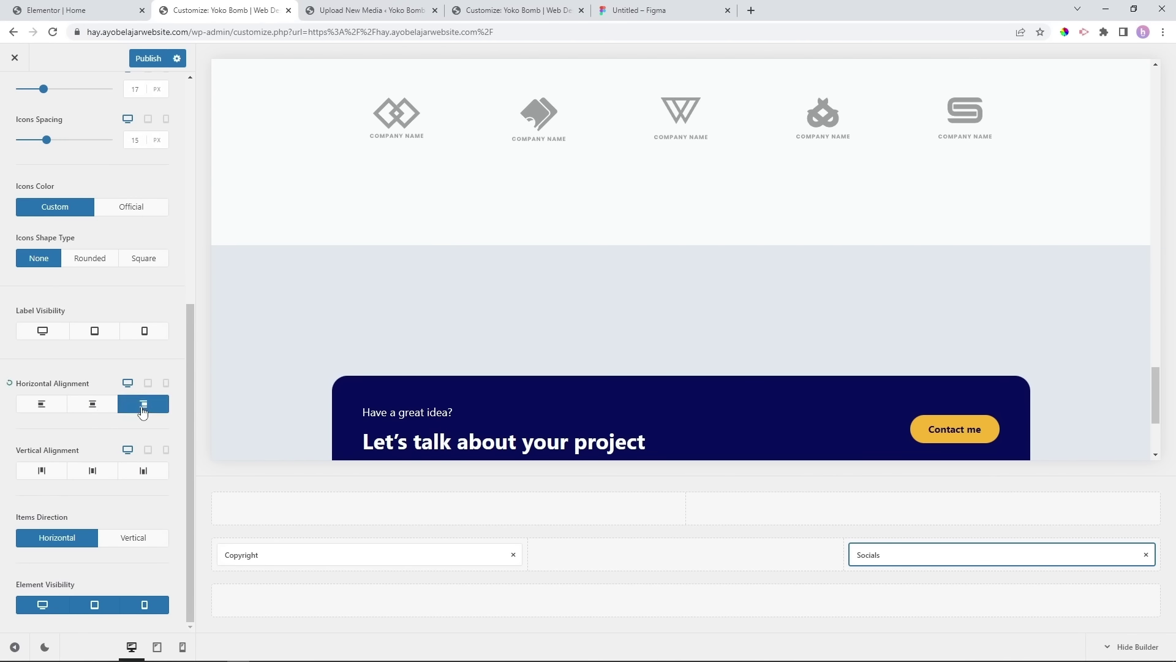
scroll(913, 420, down, 3)
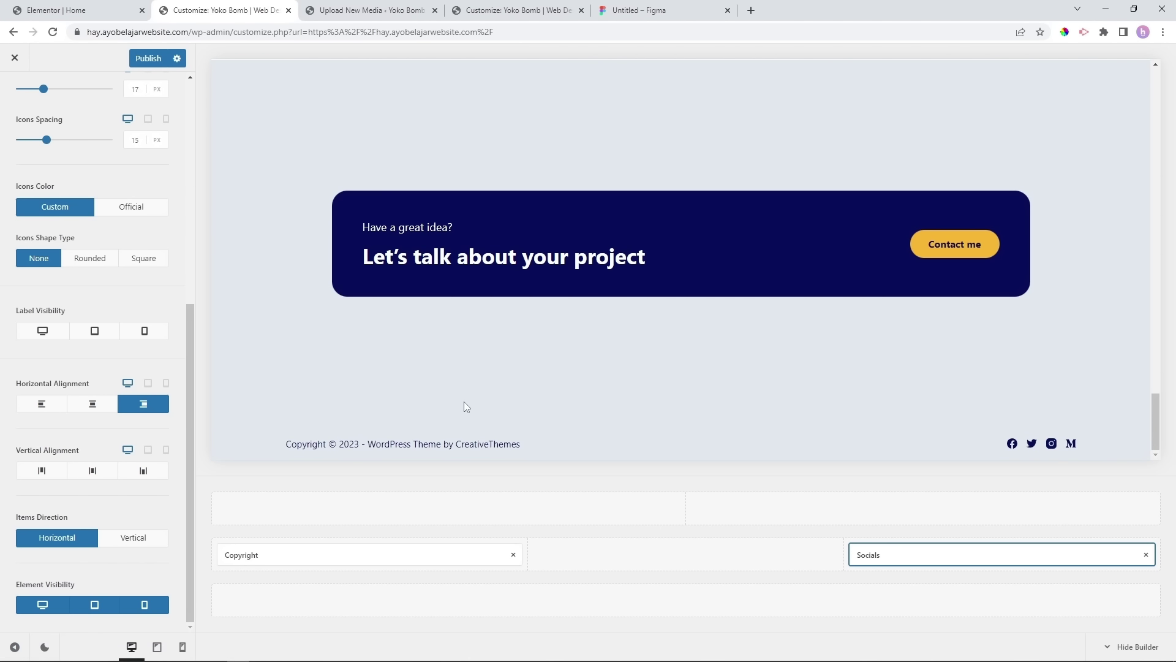
Replace {theme_author} in the footer copyright text with the site owner's name and publish.
click(543, 445)
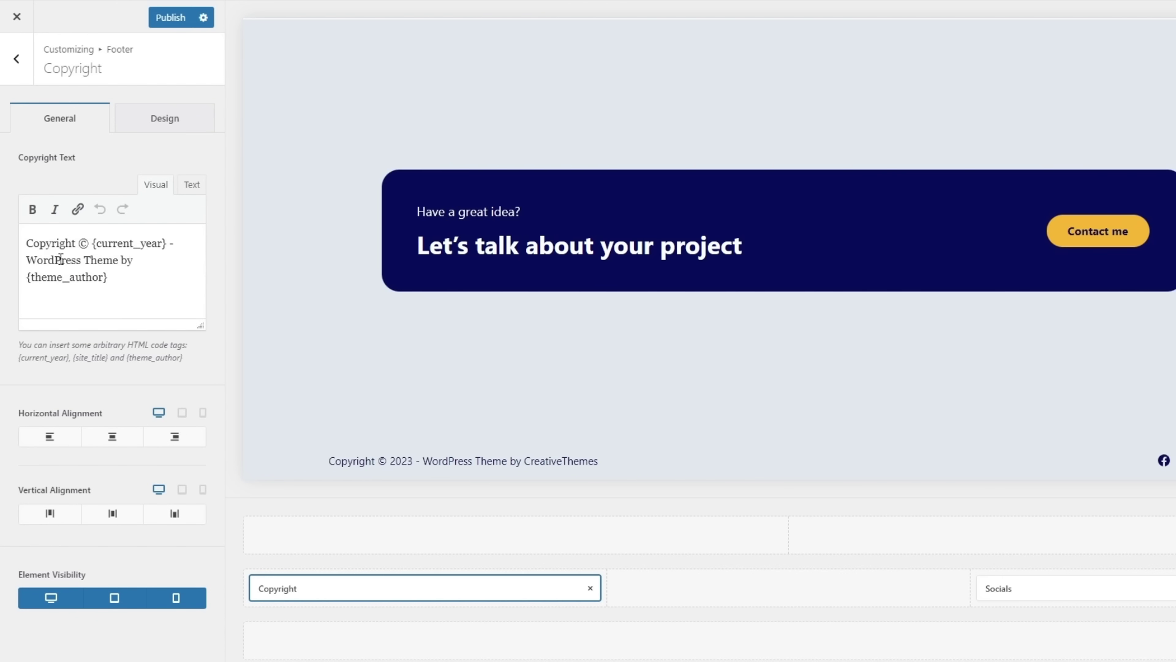
drag(123, 277, 15, 276)
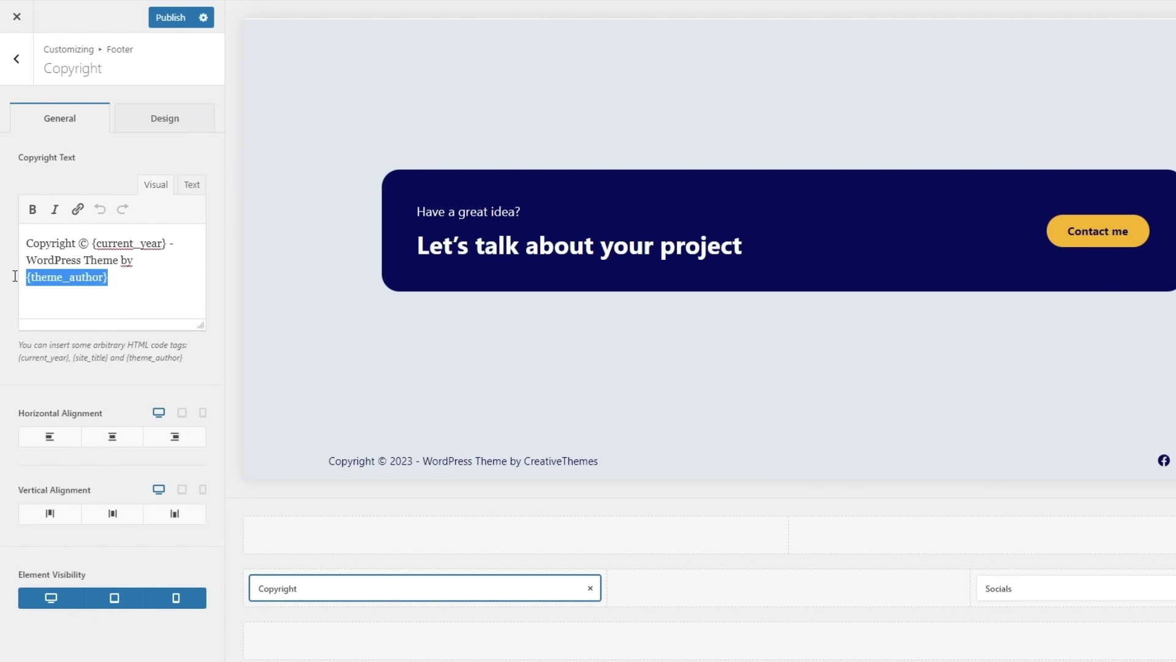
text(Yoko)
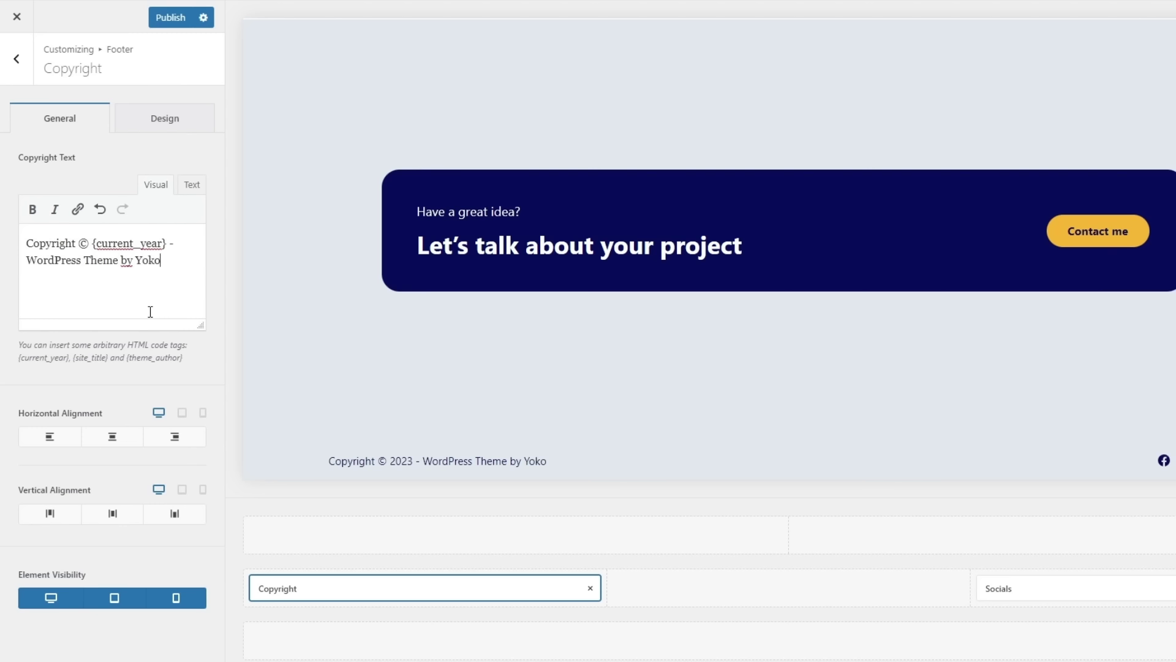
text( Bomb)
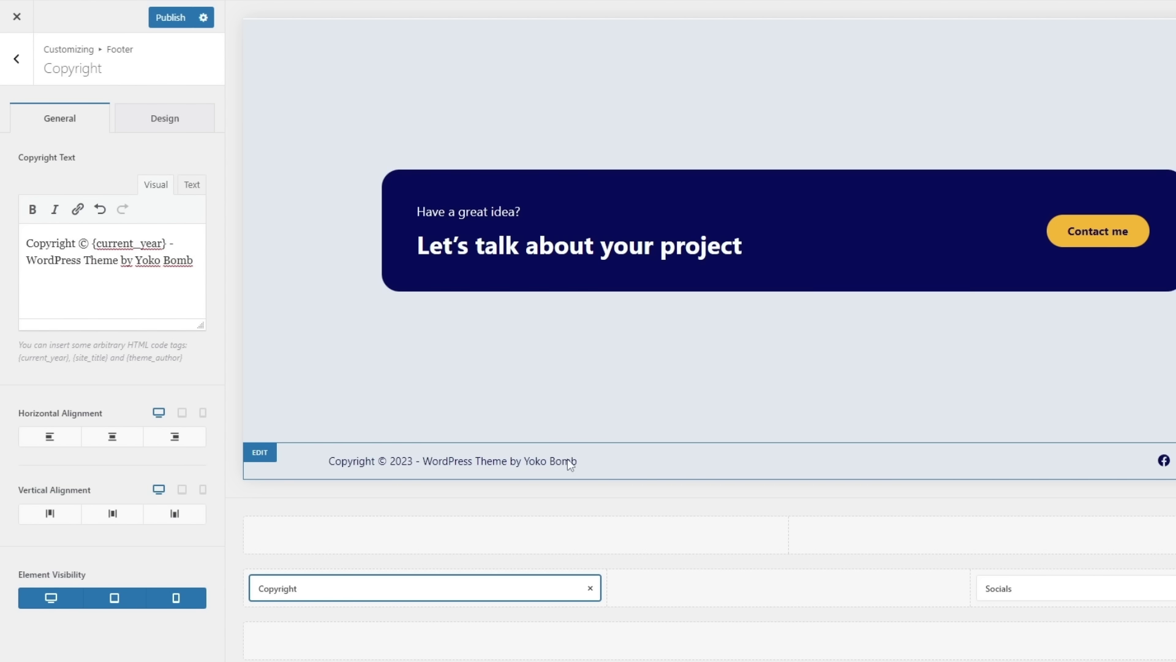
click(170, 17)
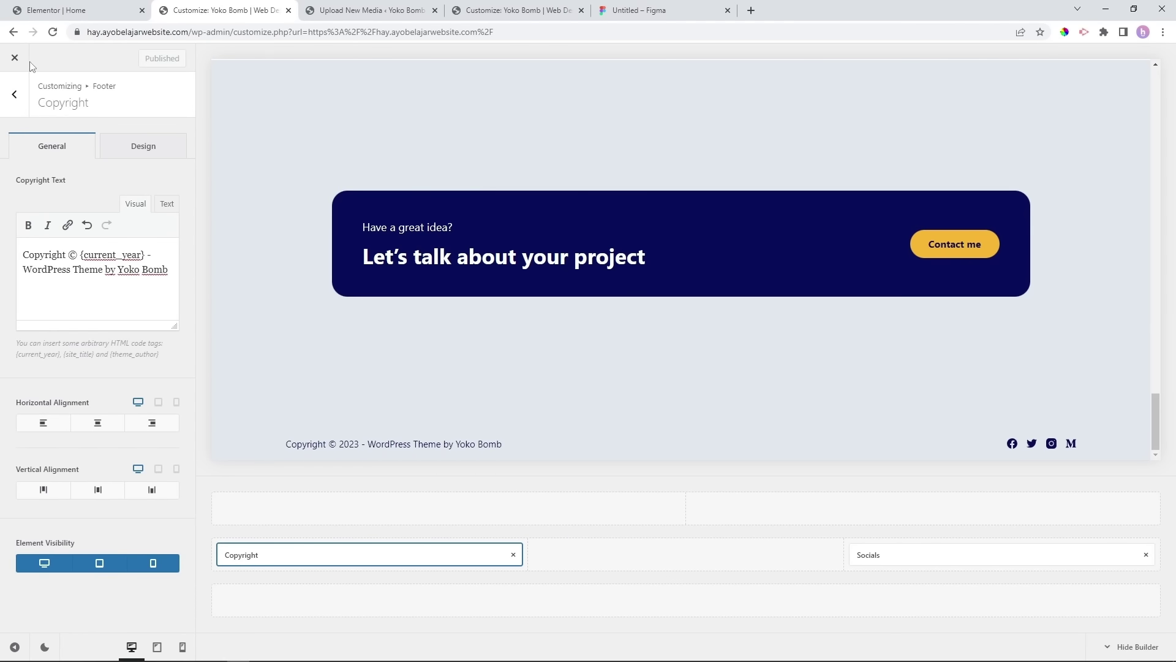
click(14, 59)
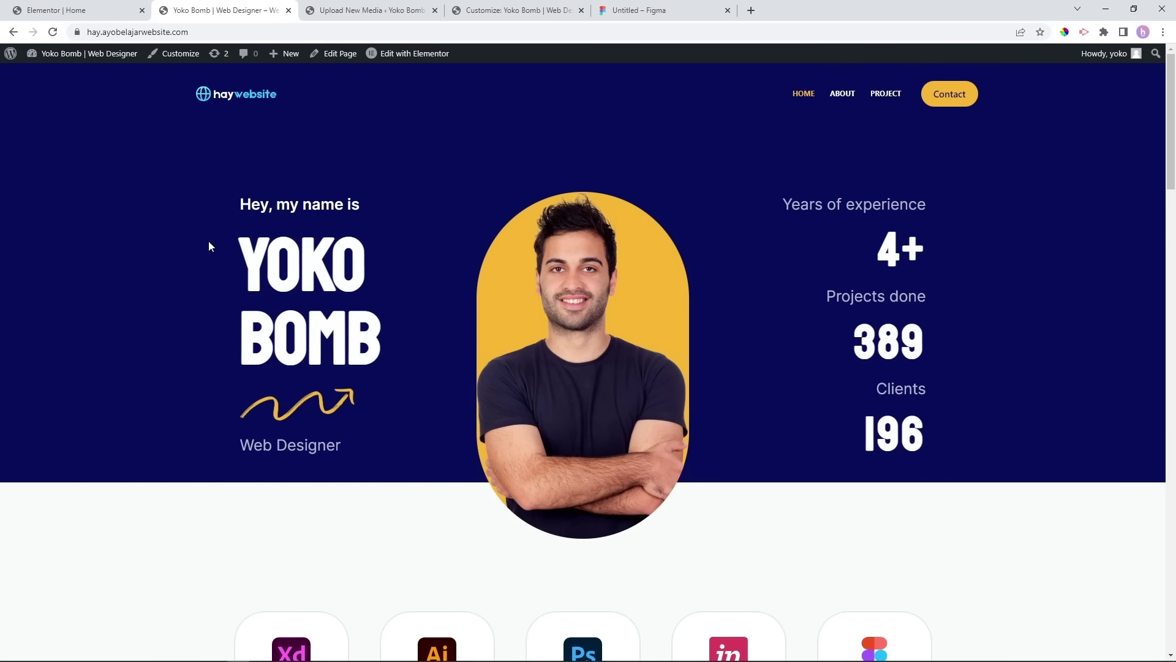
scroll(208, 241, down, 6)
scroll(210, 229, up, 6)
scroll(187, 252, down, 20)
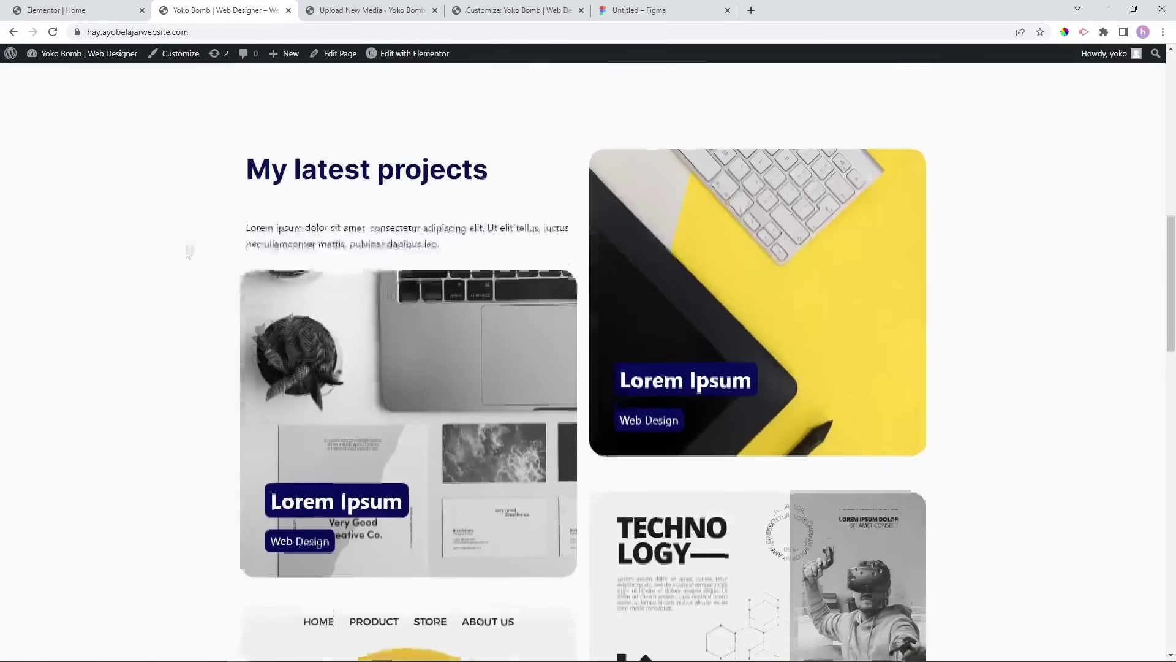
scroll(186, 254, down, 6)
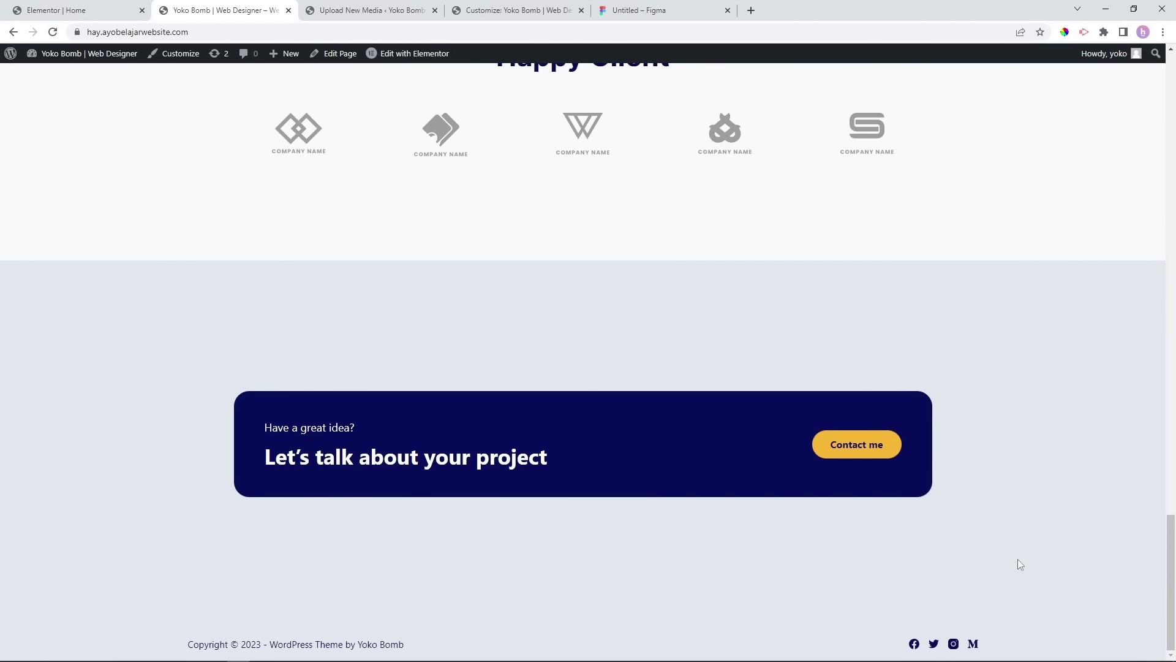
scroll(922, 389, up, 11)
scroll(392, 318, up, 3)
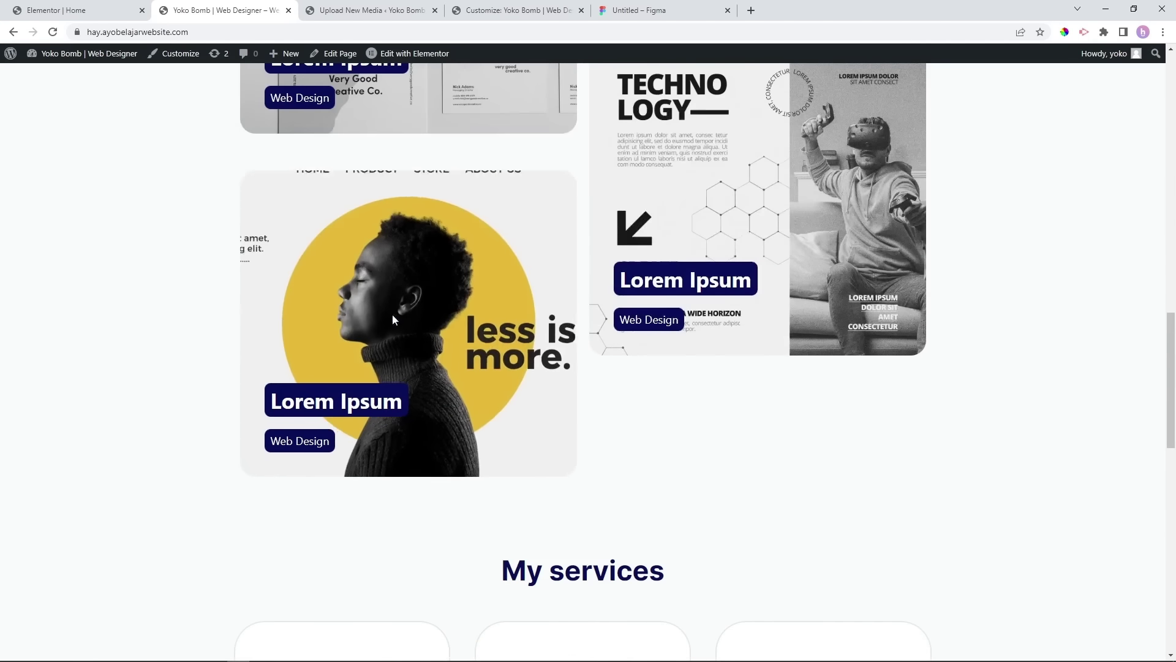
scroll(809, 175, up, 7)
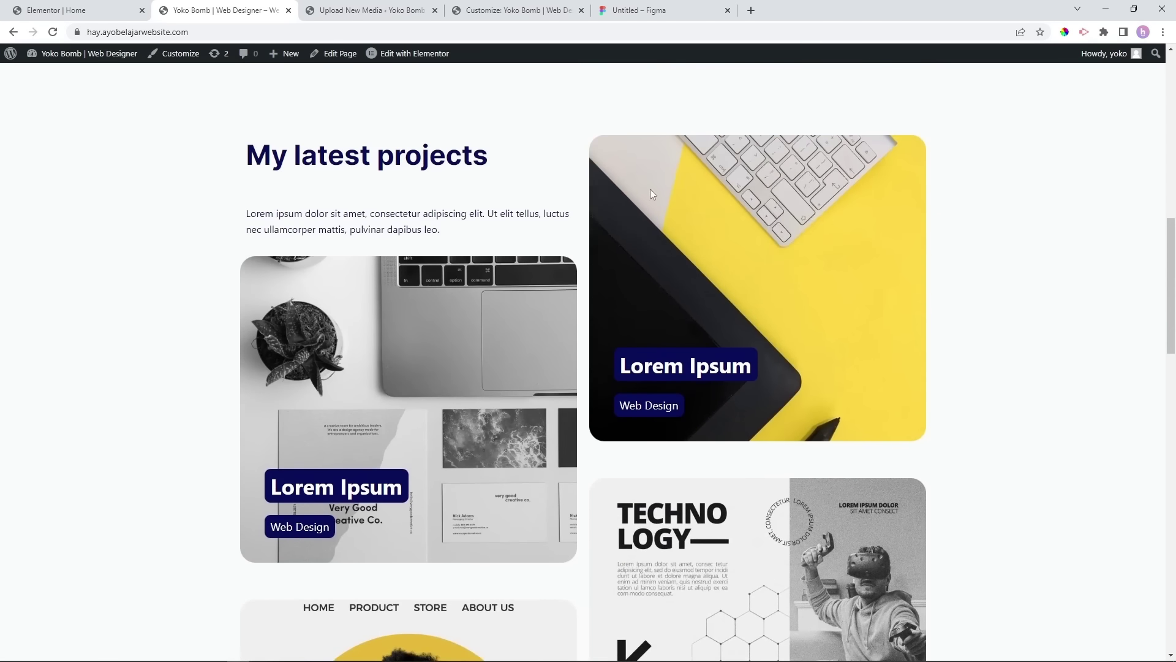
scroll(468, 341, up, 6)
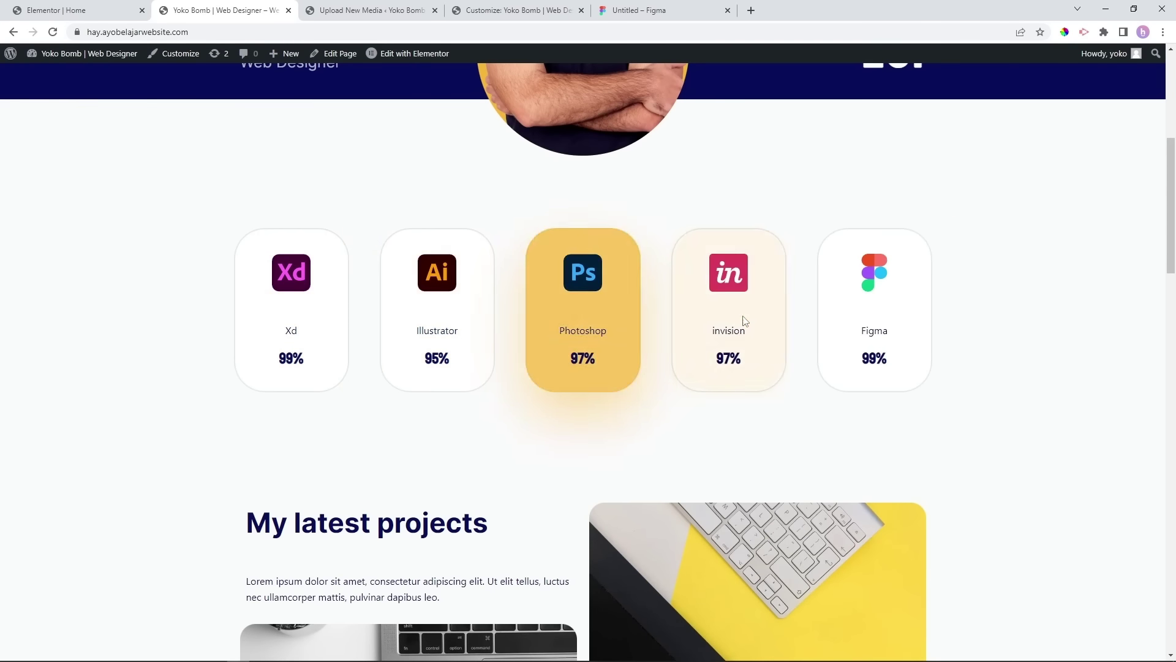
scroll(930, 285, up, 6)
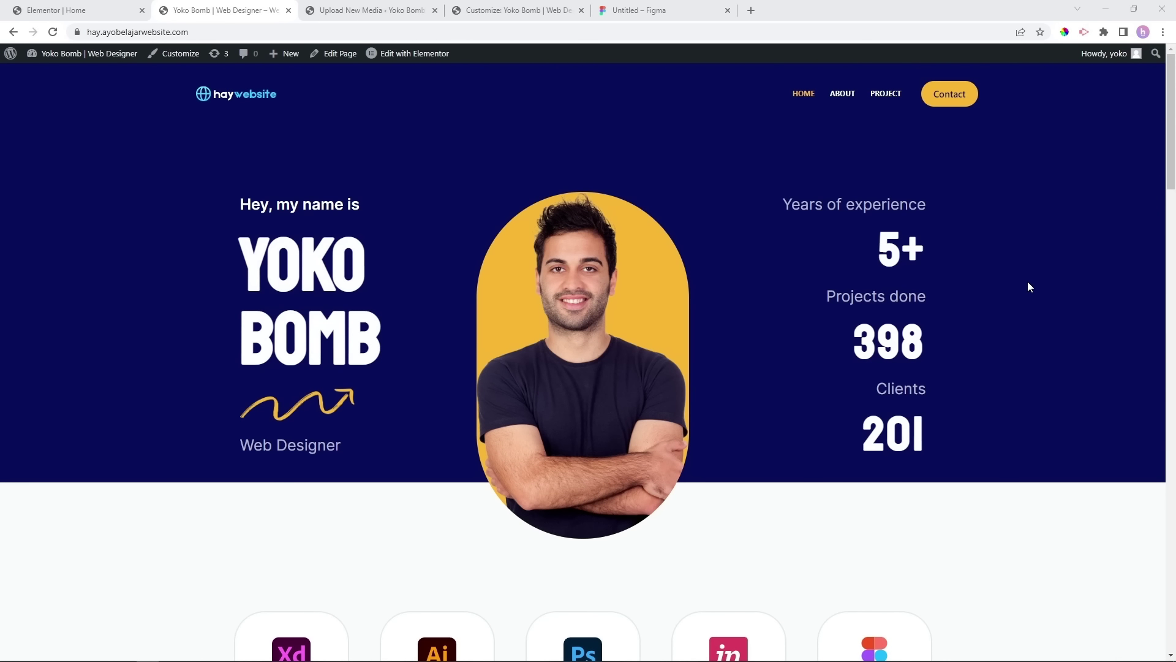
scroll(983, 338, down, 5)
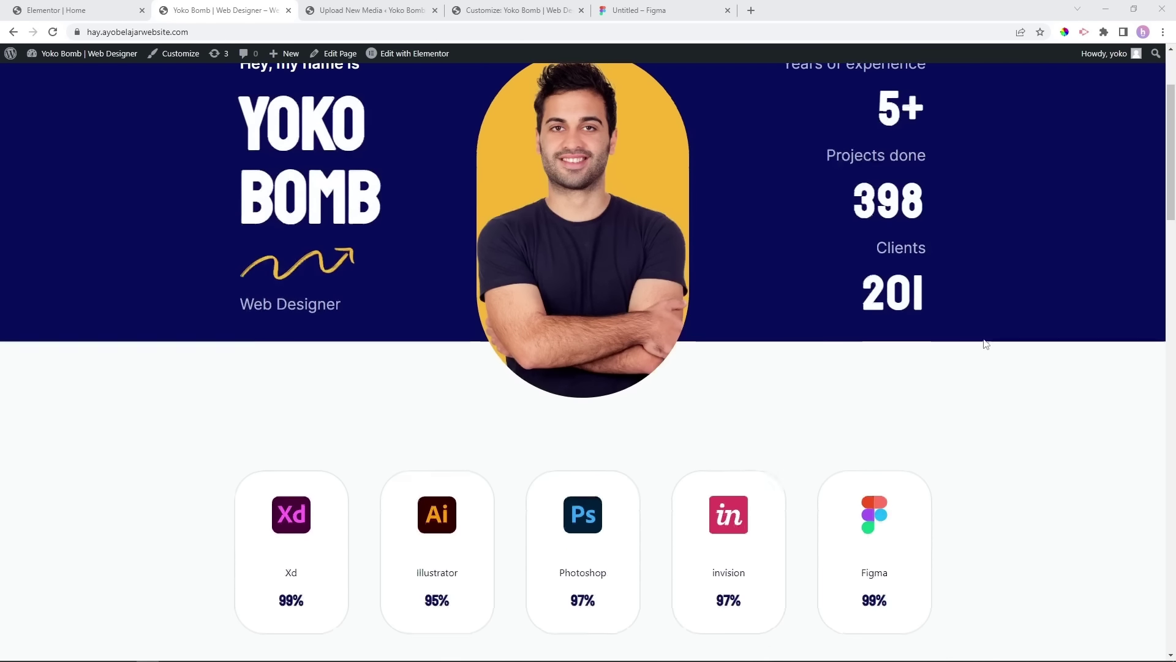
scroll(985, 344, down, 8)
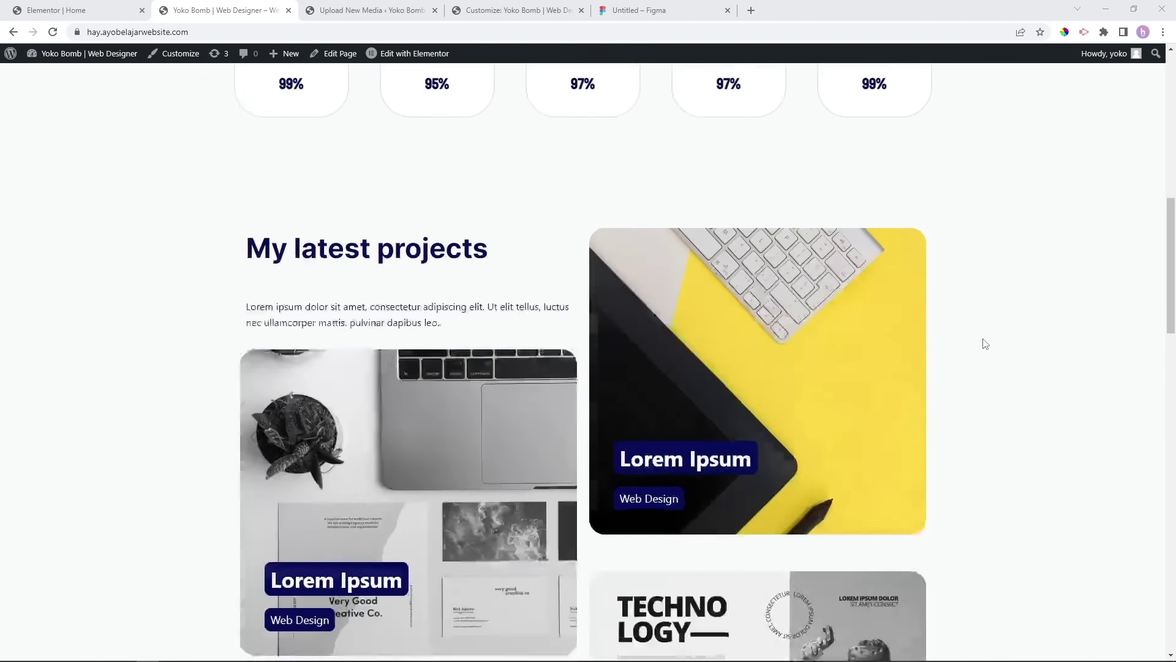
scroll(983, 343, up, 2)
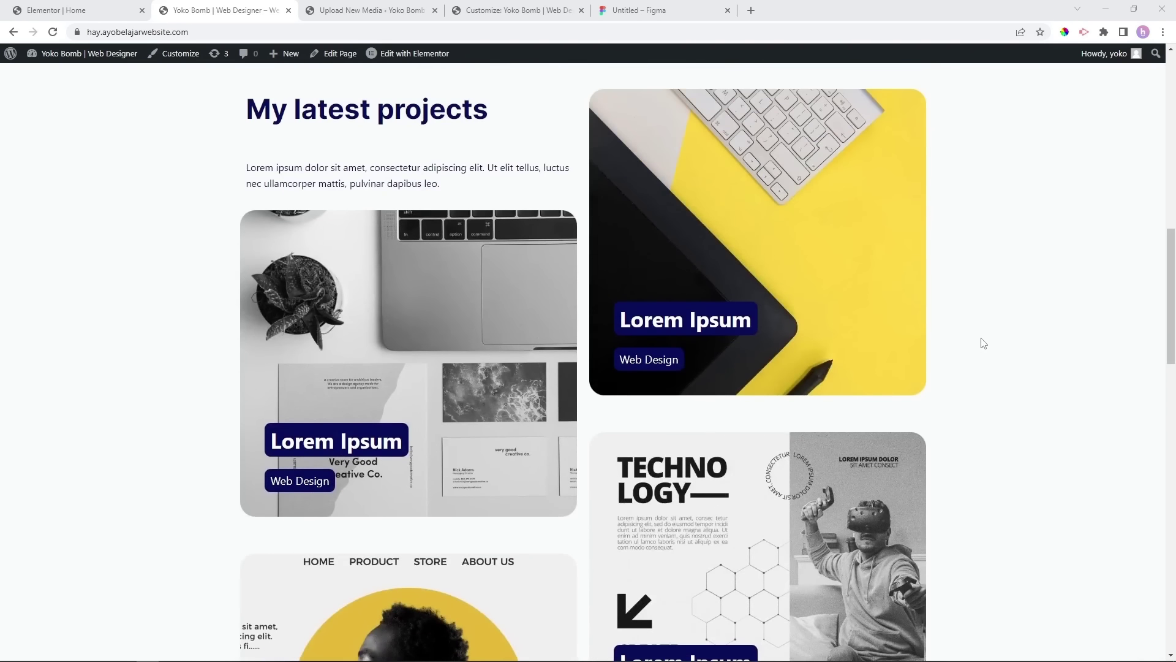
scroll(983, 343, up, 10)
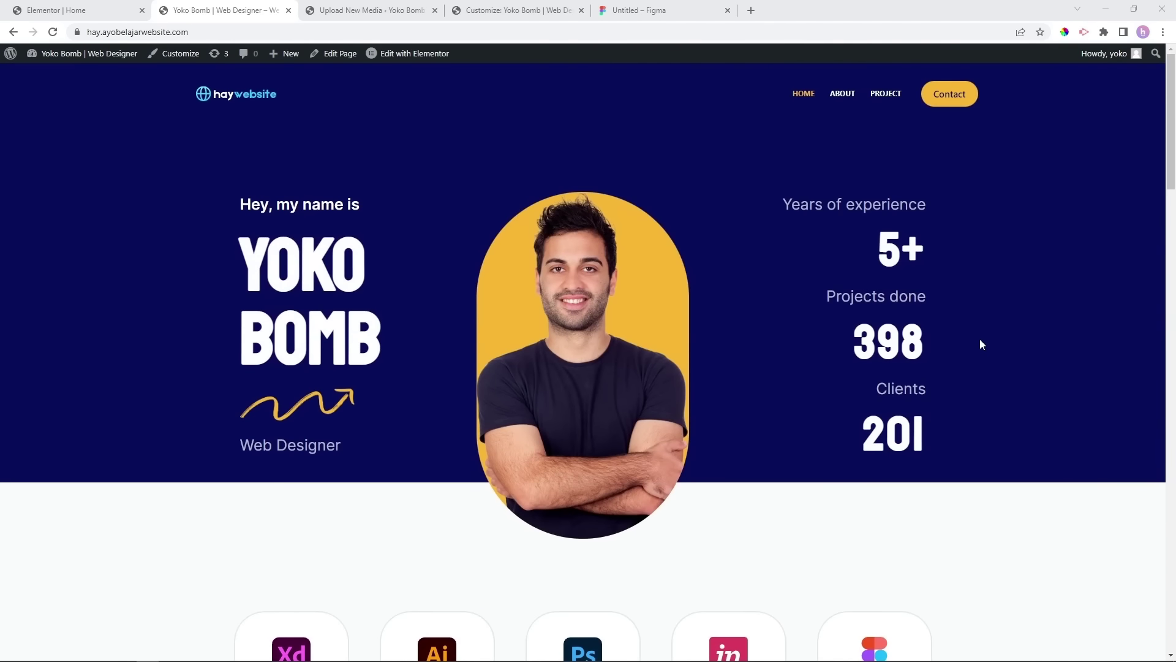
Return to the Elementor homepage editor and switch on responsive device preview.
click(86, 5)
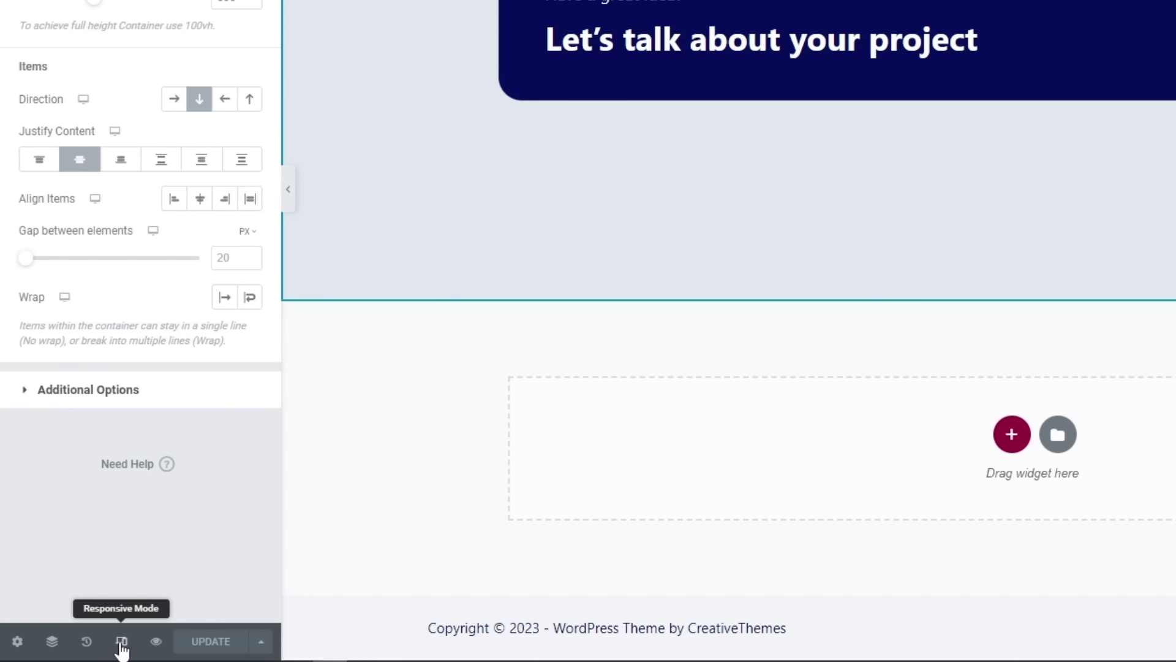
click(122, 641)
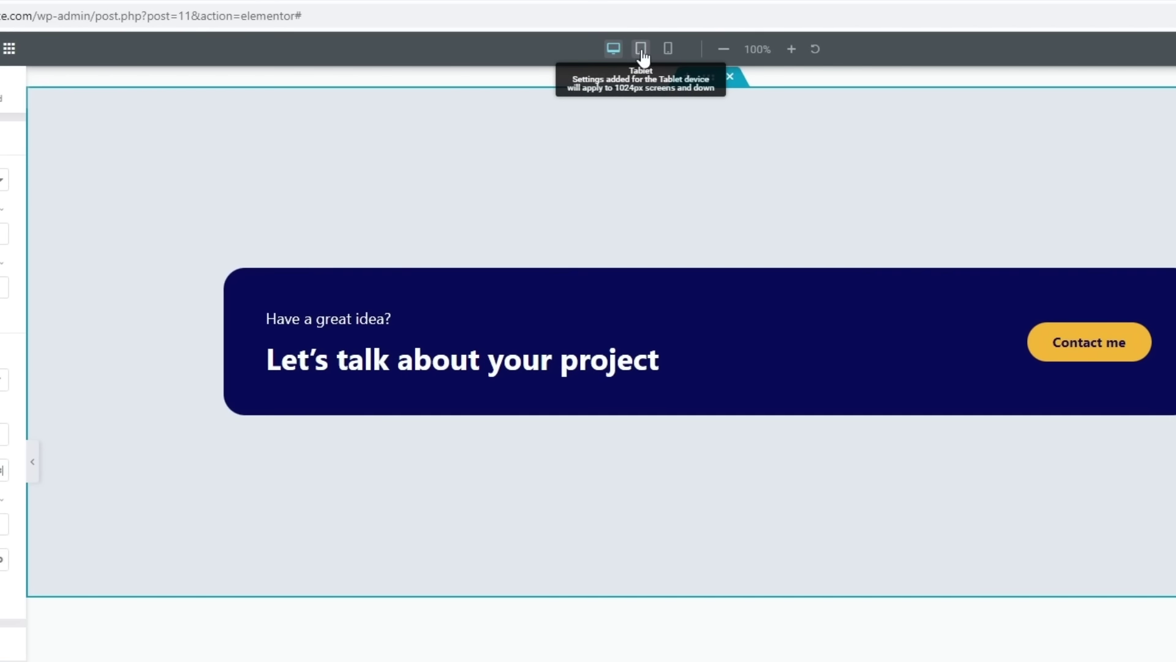
Switch the preview to the 768 px tablet layout and bring the hero section into view.
click(641, 52)
scroll(898, 463, up, 10)
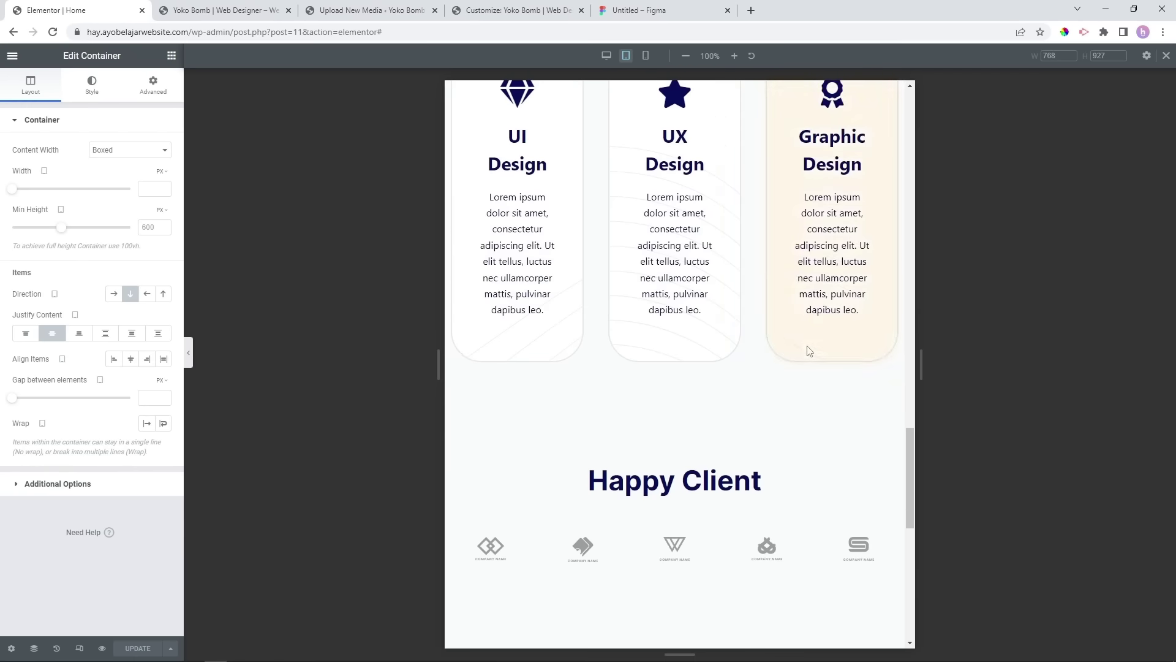
scroll(807, 351, up, 15)
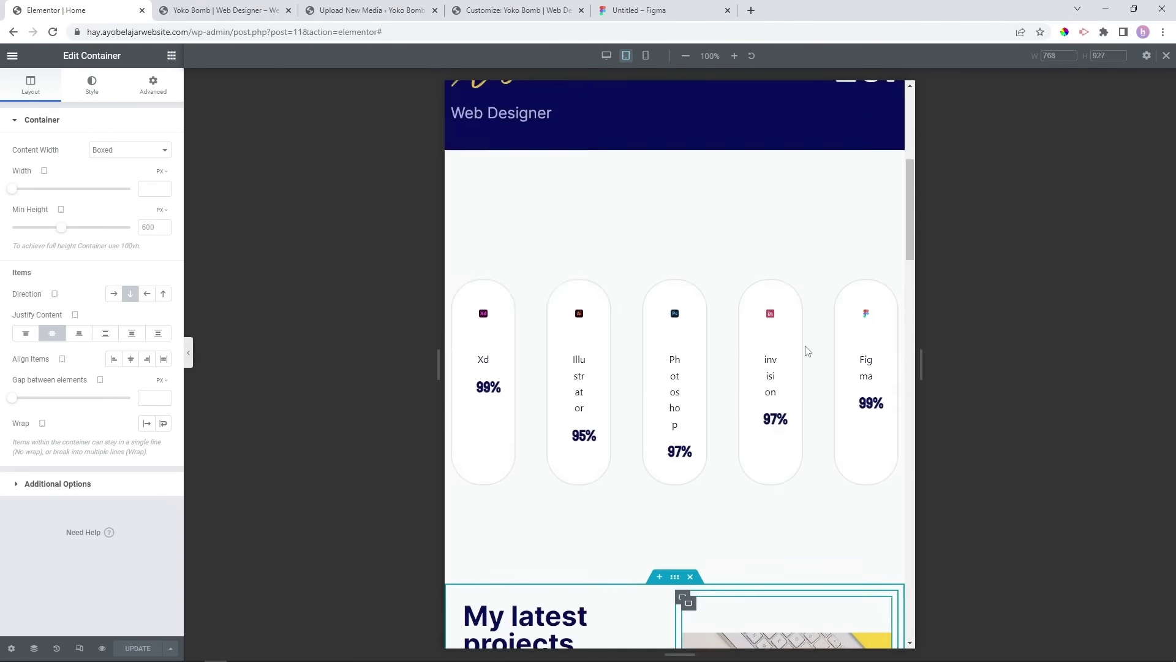
scroll(804, 347, up, 1)
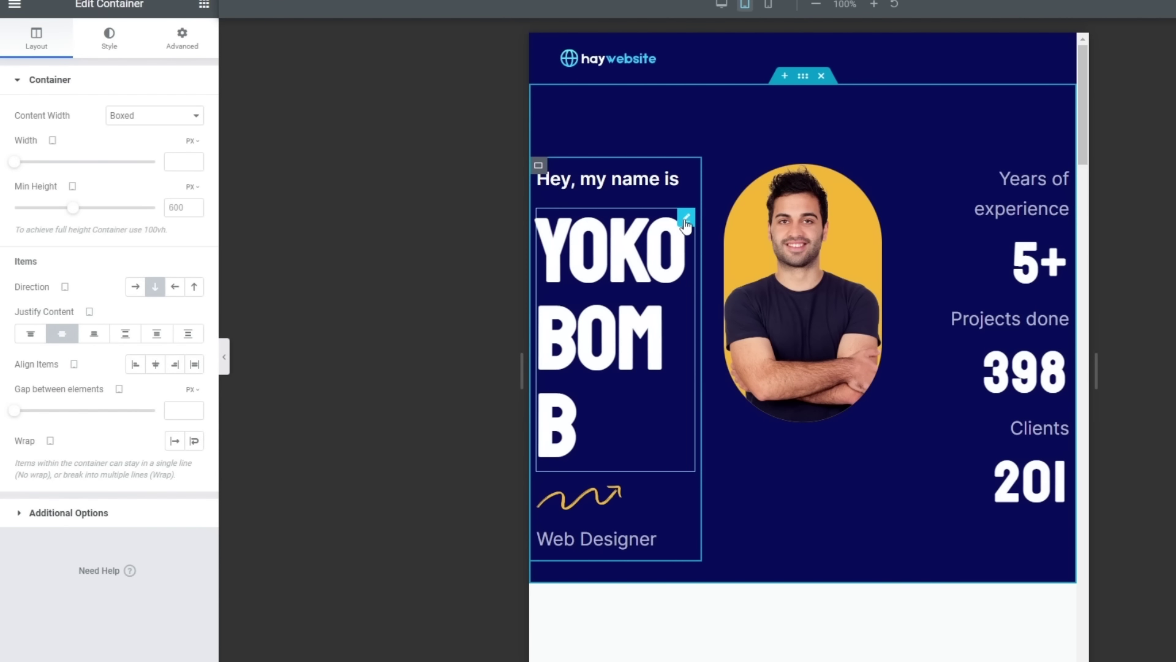
Set the 'Hey, my name is' greeting text size to 18 px.
click(561, 237)
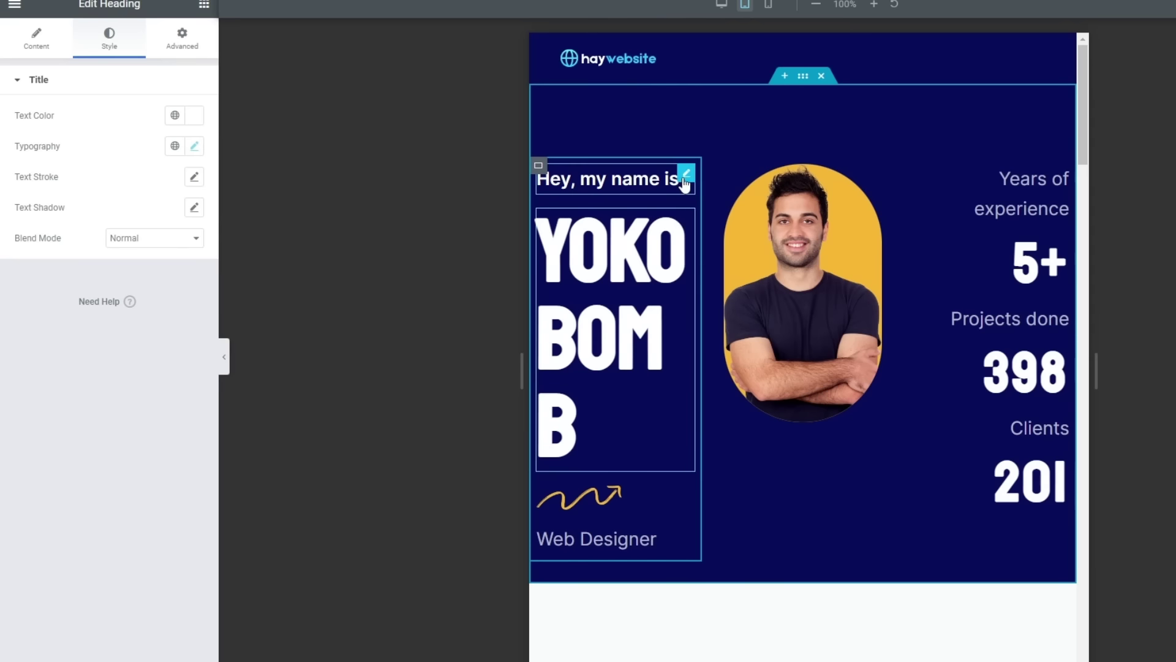
click(686, 177)
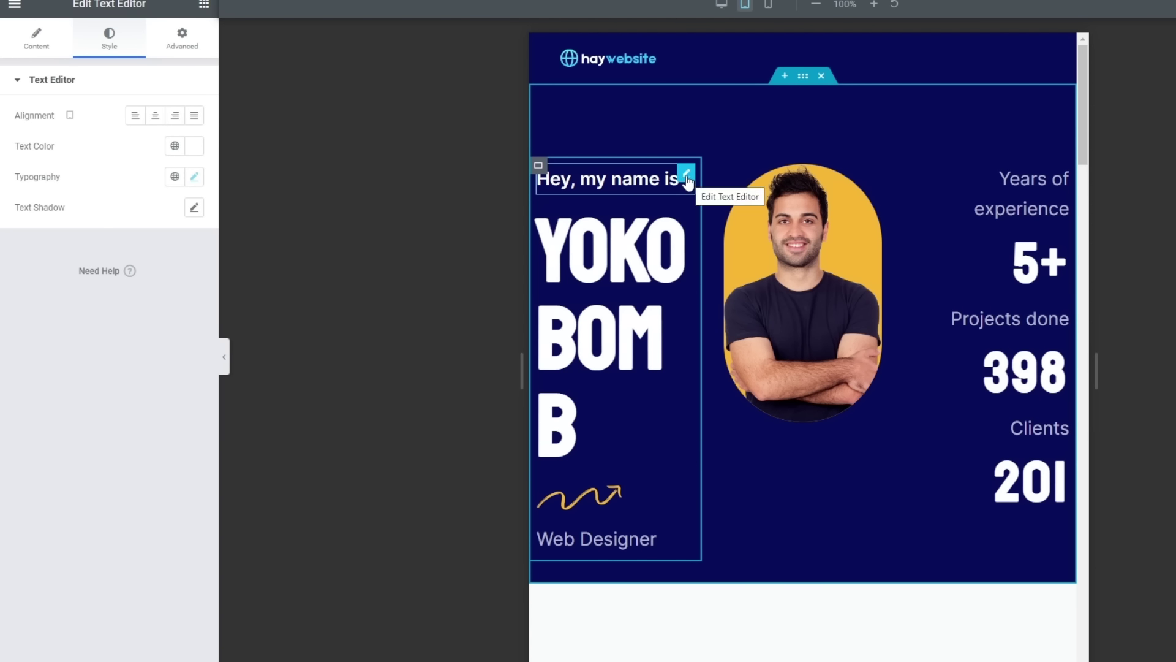
click(194, 178)
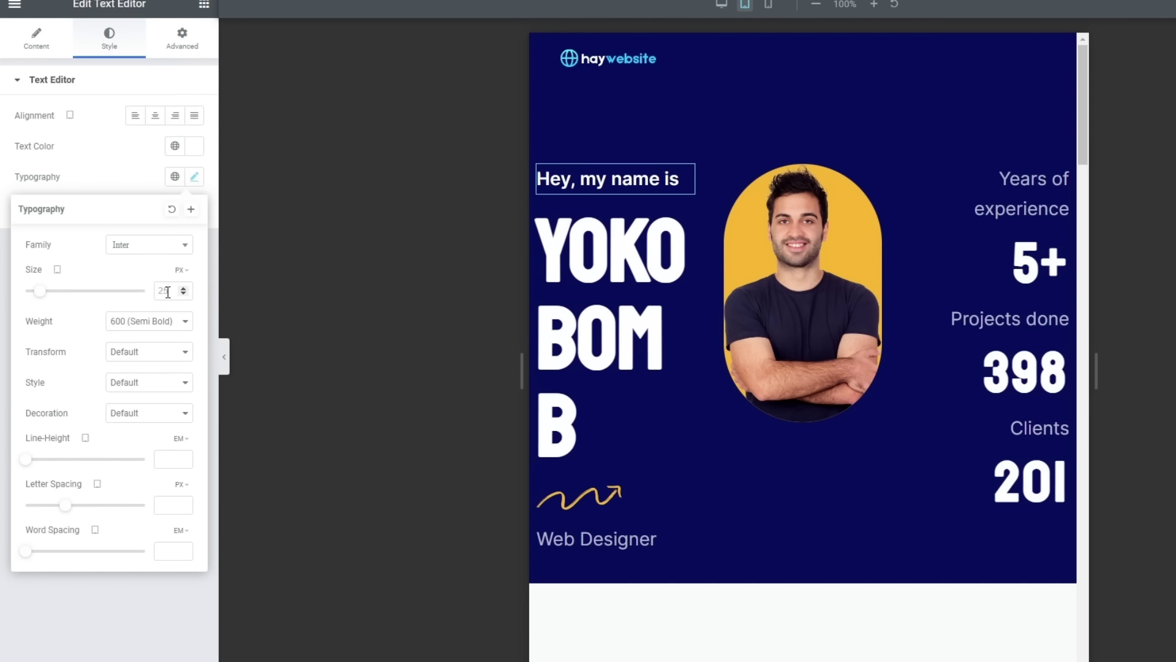
text(18)
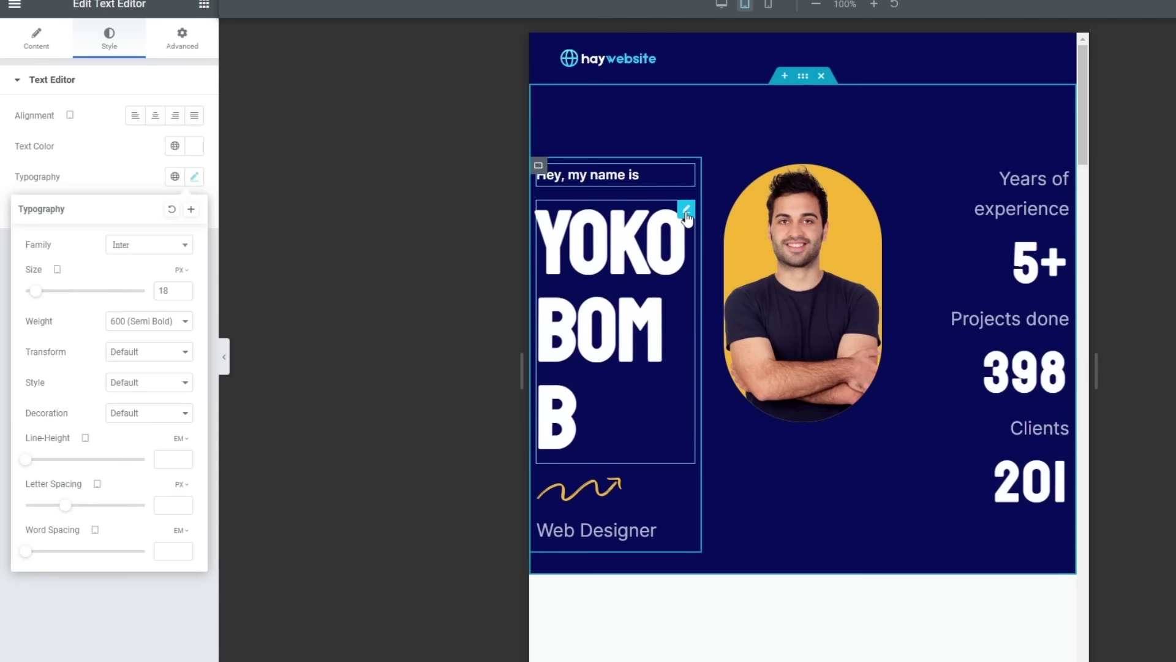
Set the YOKO BOMB heading font size to 80 px.
click(685, 219)
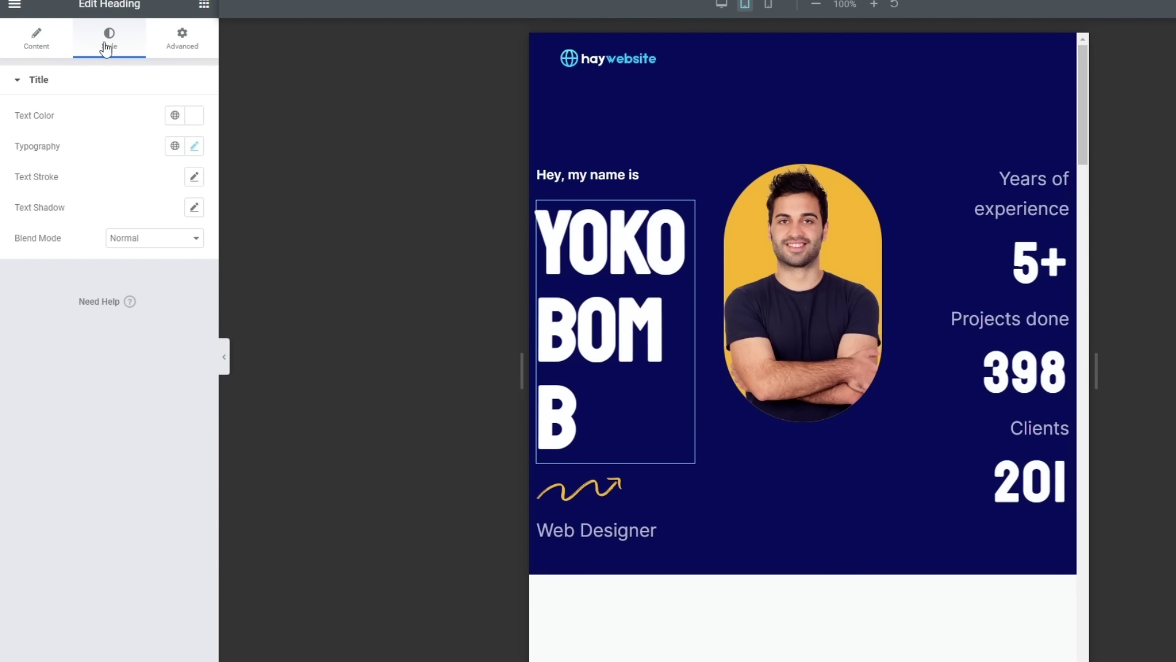
click(194, 146)
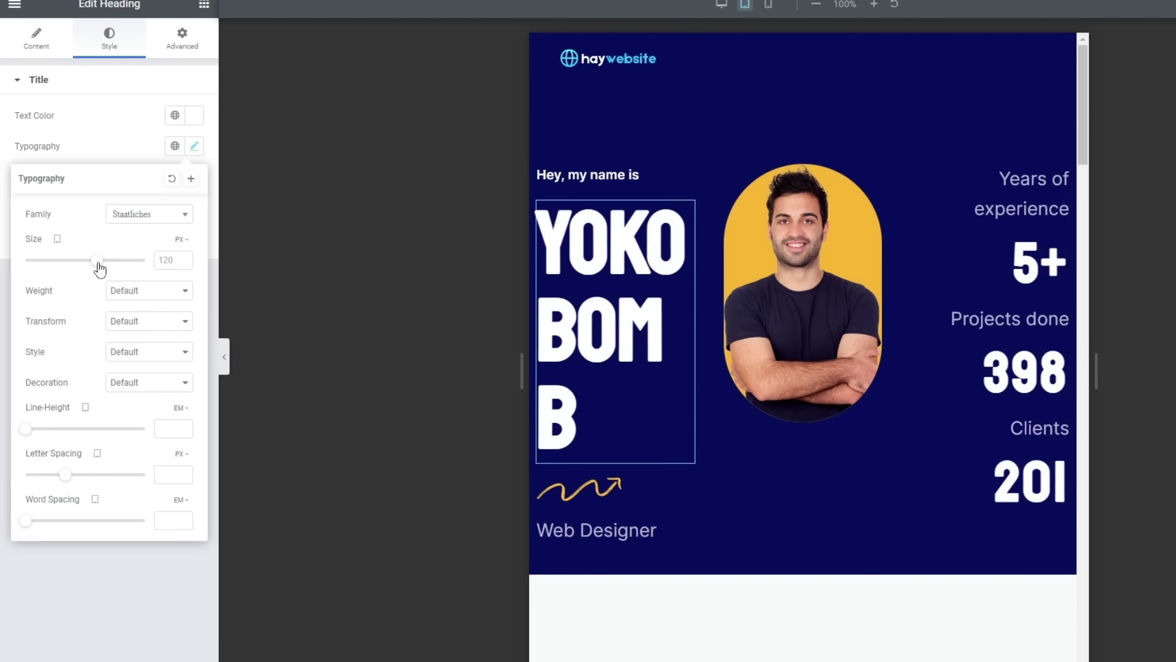
drag(99, 268, 75, 269)
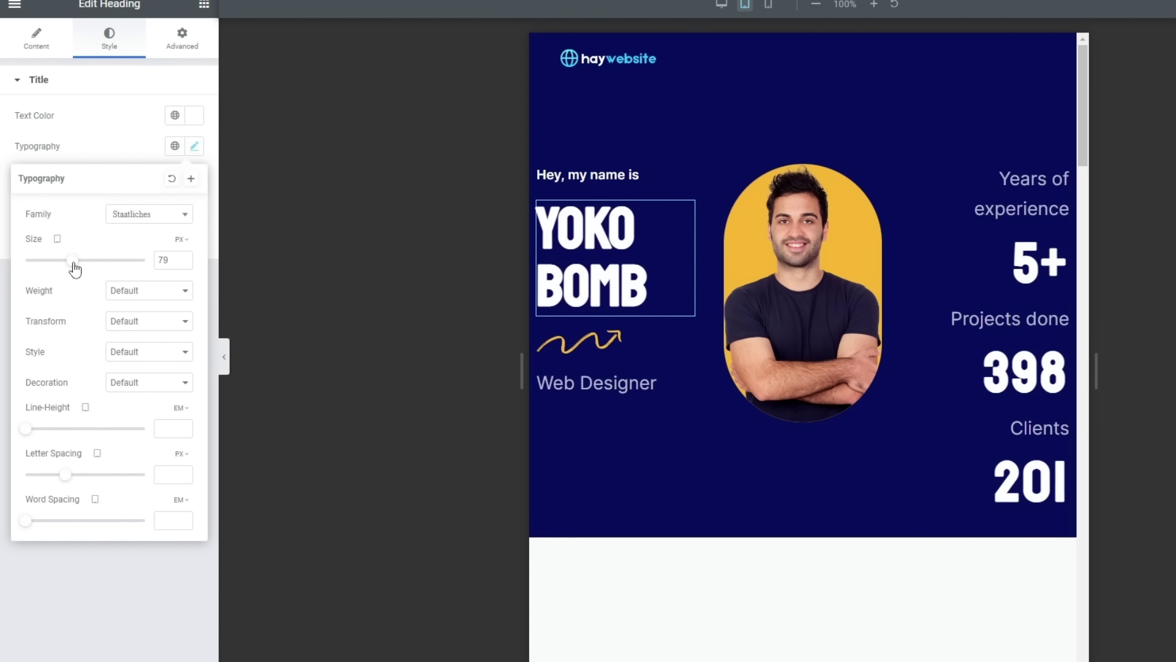
double_click(170, 259)
text(80)
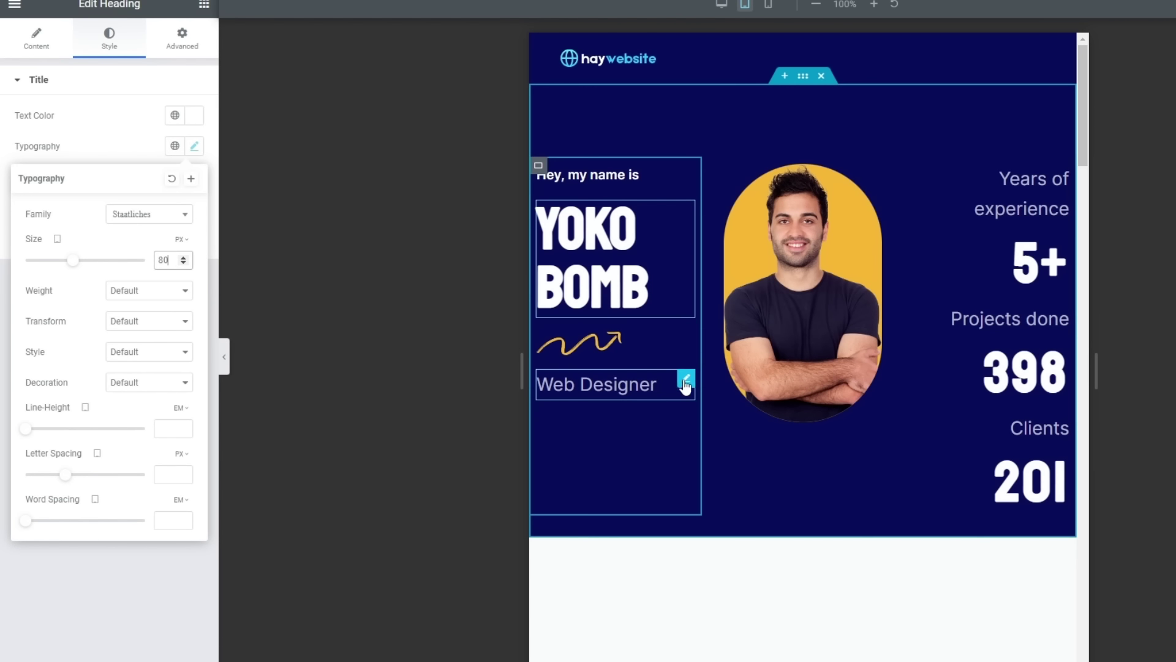
Set the Web Designer and Years of experience text sizes to 16 px.
click(685, 382)
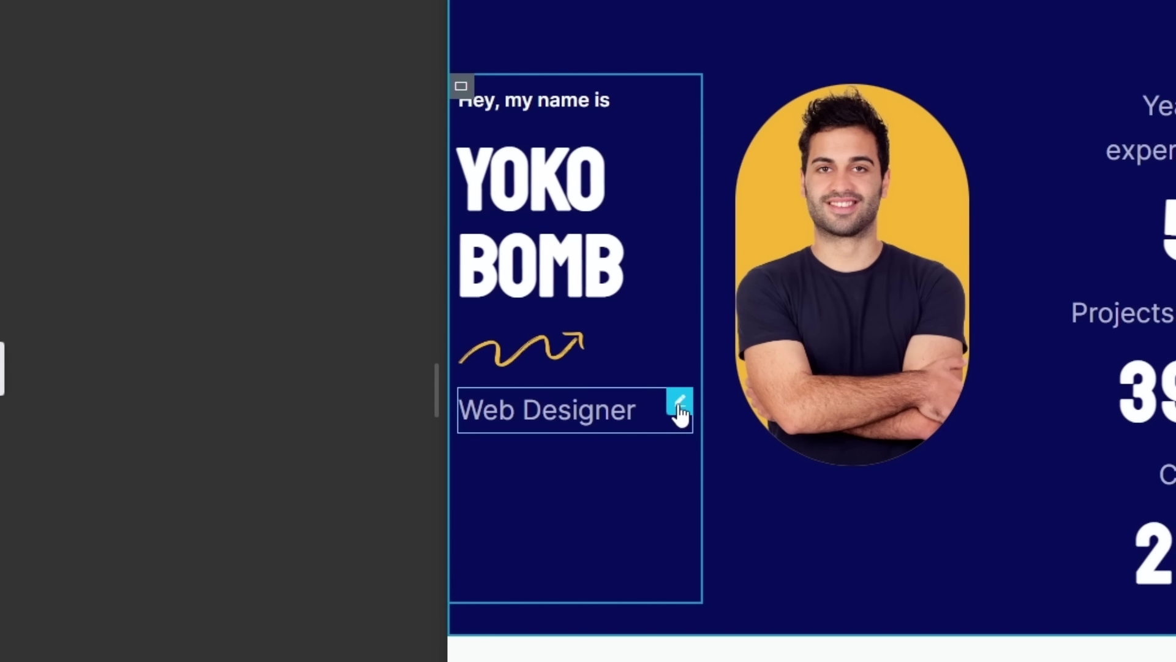
click(679, 404)
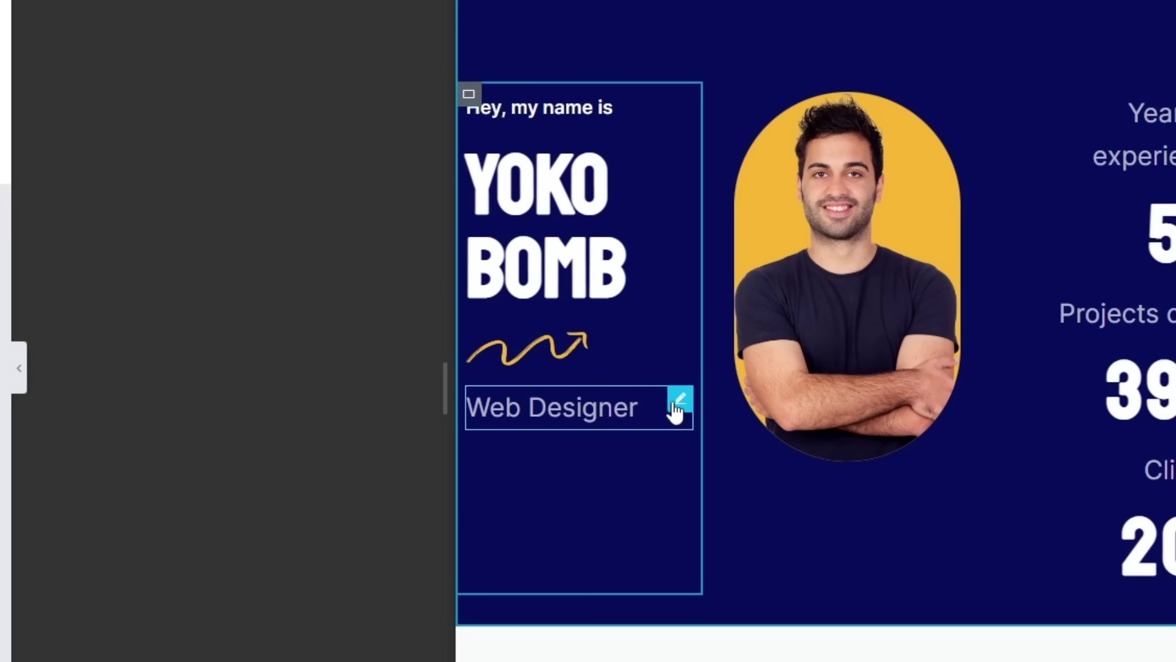
click(109, 41)
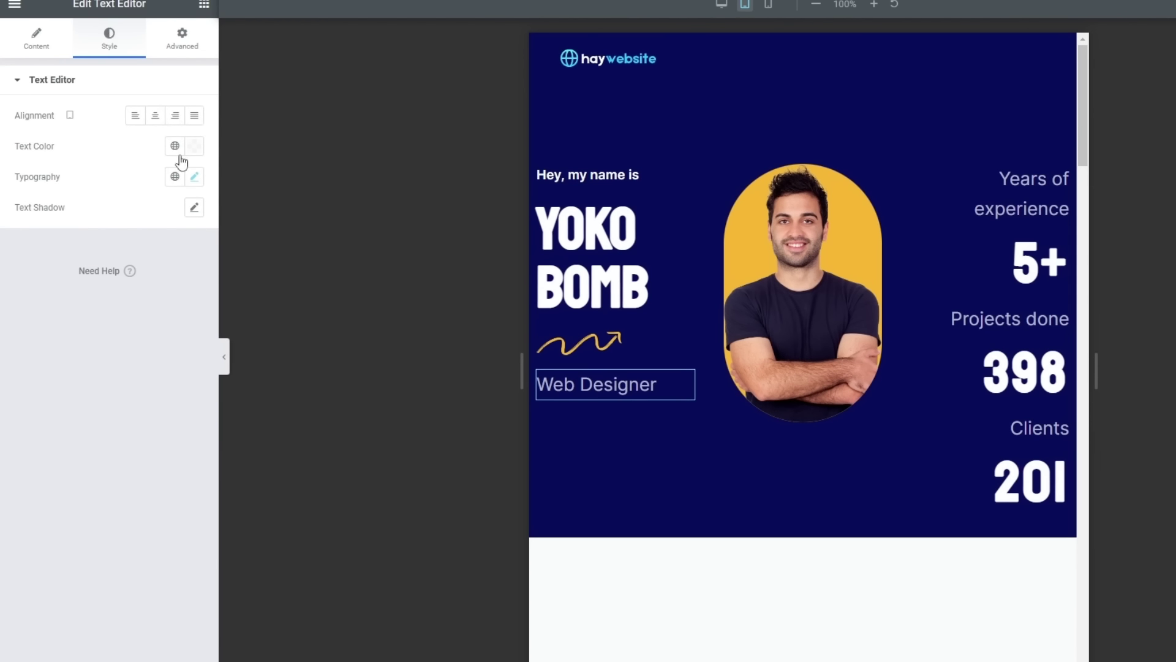
click(194, 179)
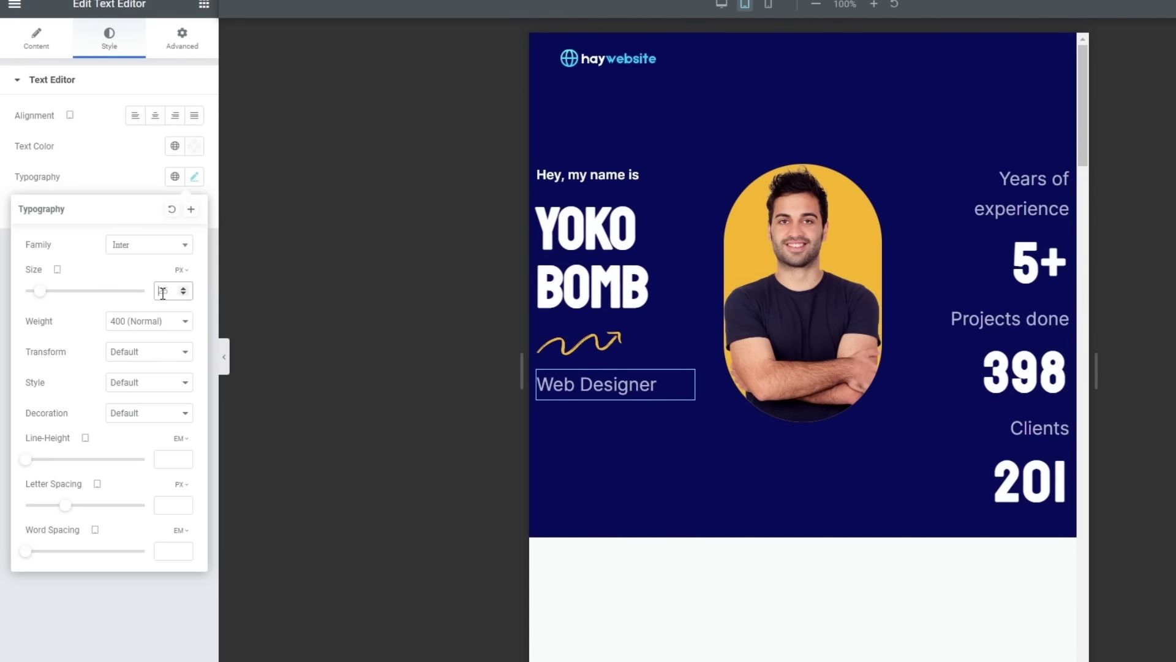
text(16)
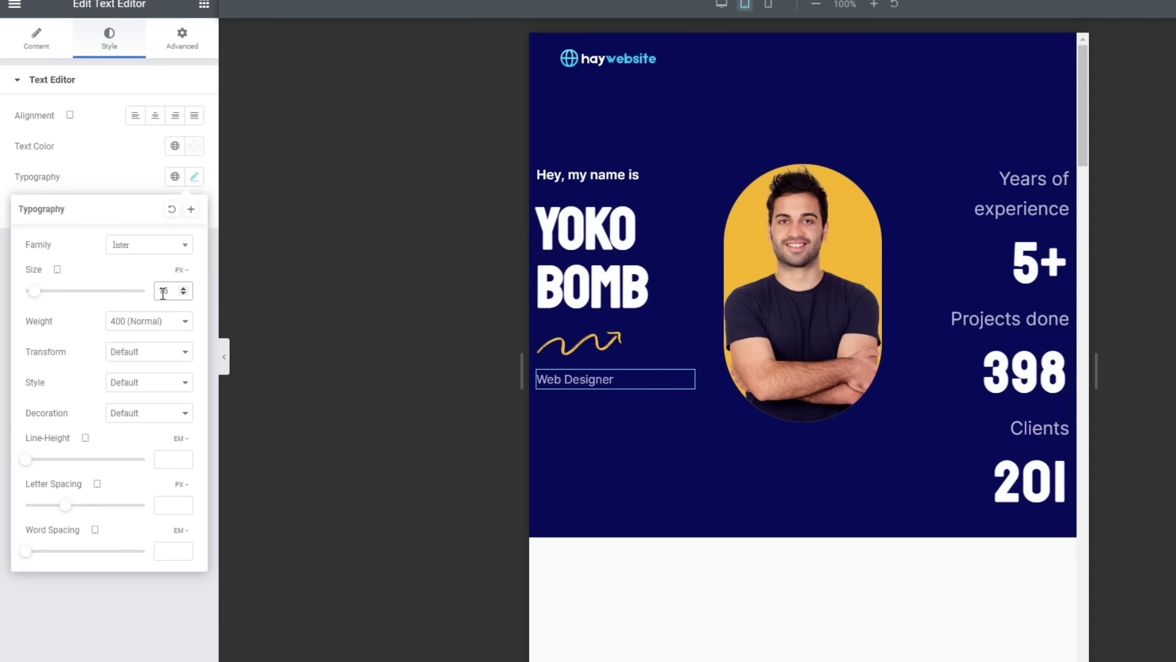
click(1060, 176)
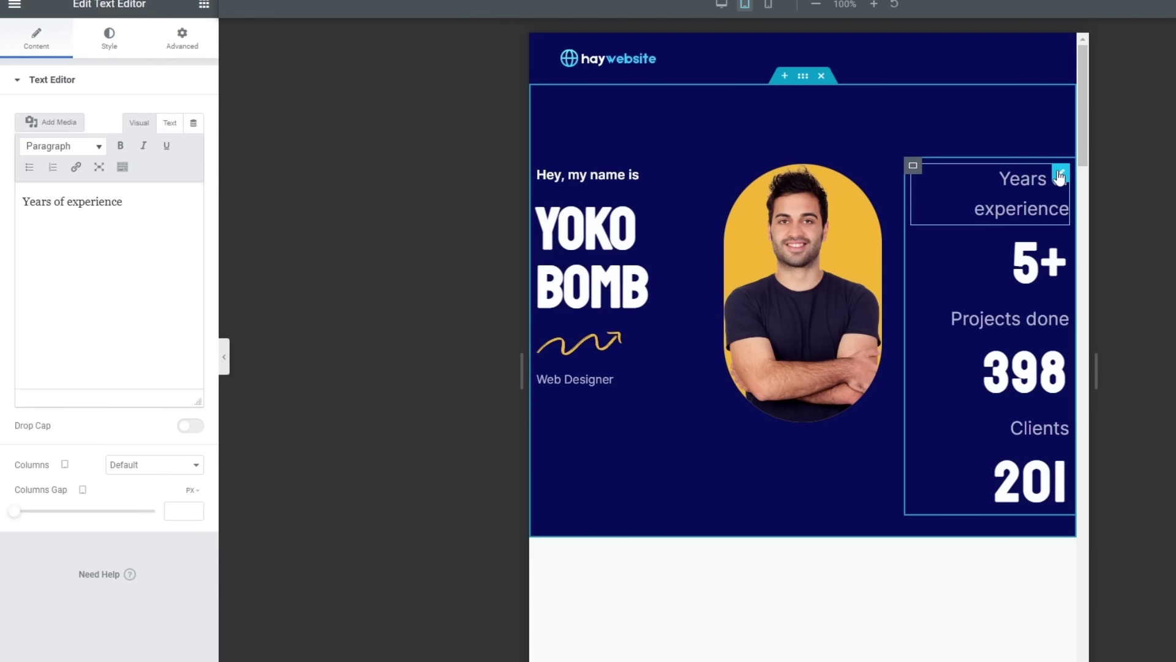
click(109, 38)
click(195, 178)
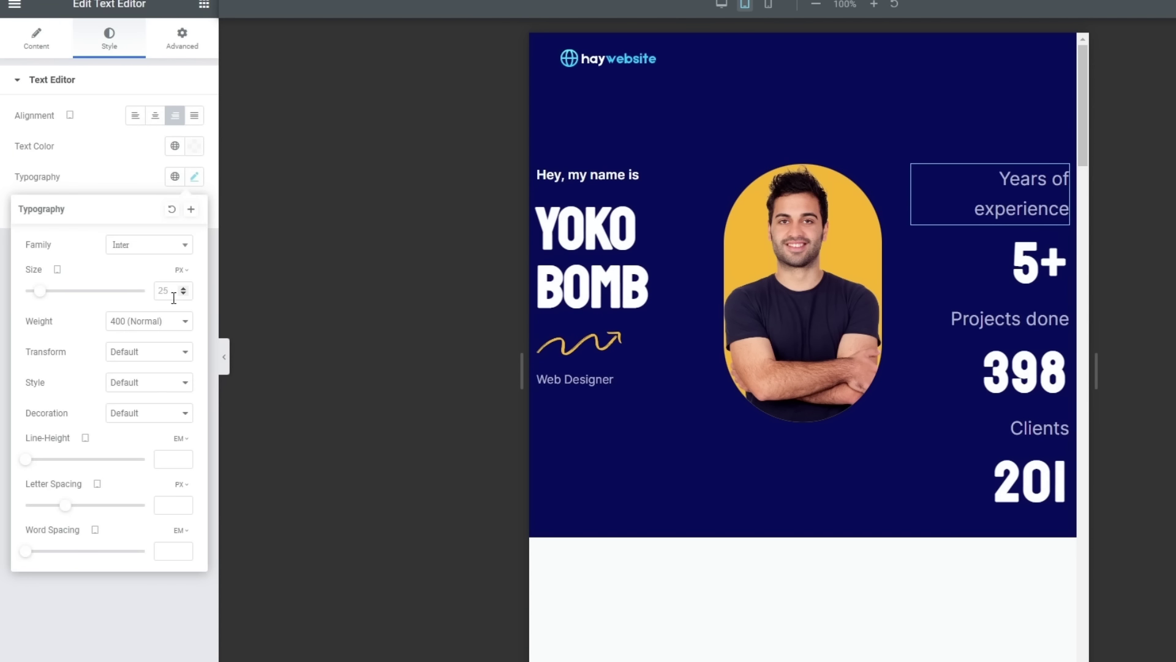
text(16)
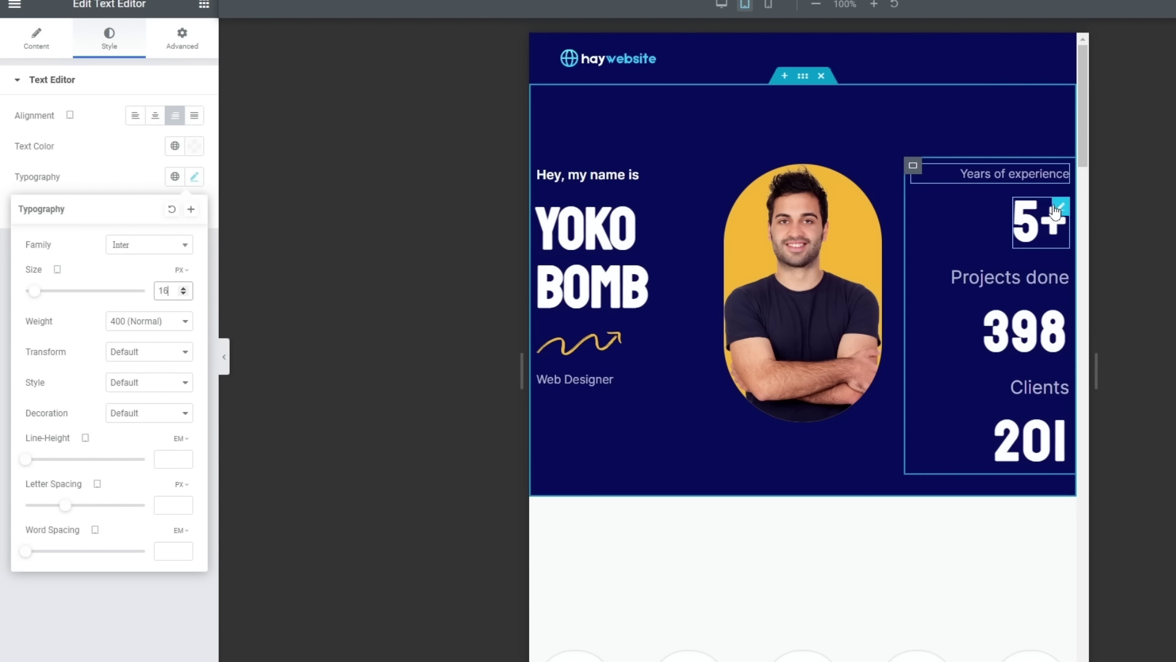
Set the 5+ counter's number size to 55 px.
click(1041, 222)
click(195, 146)
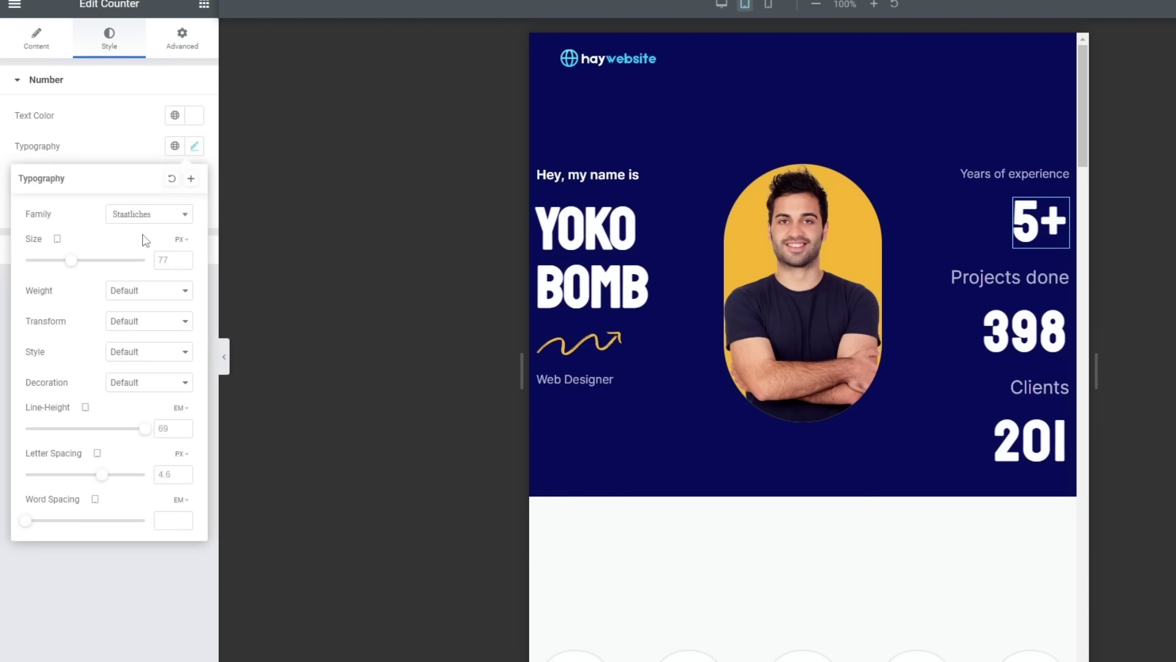
drag(72, 264, 63, 267)
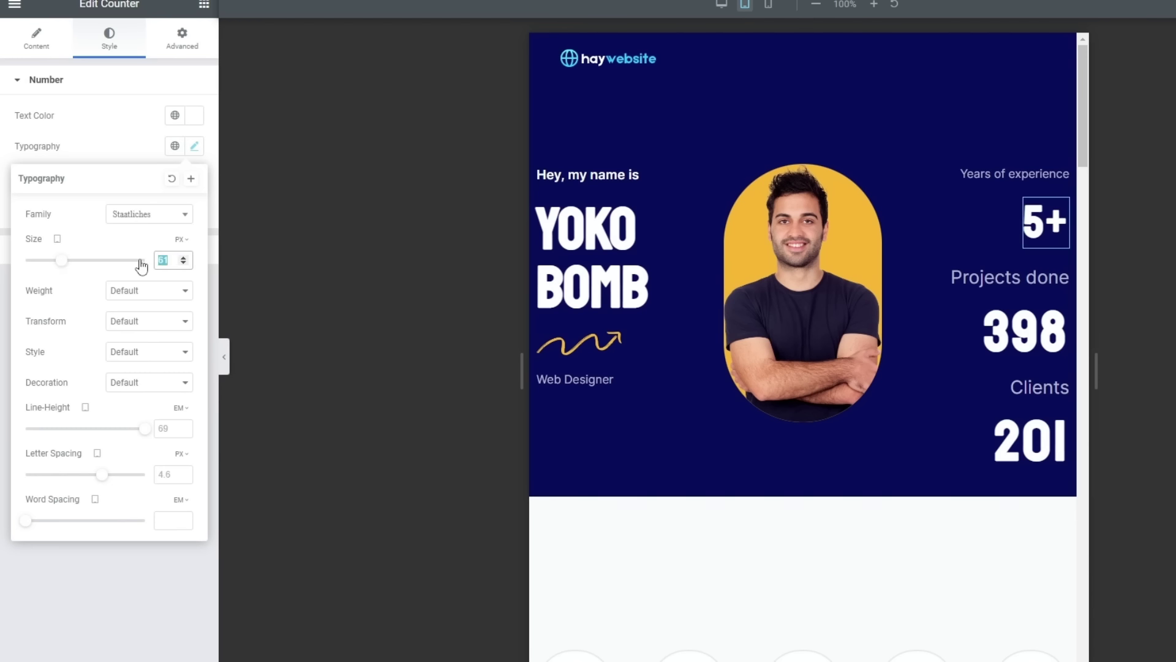
text(55)
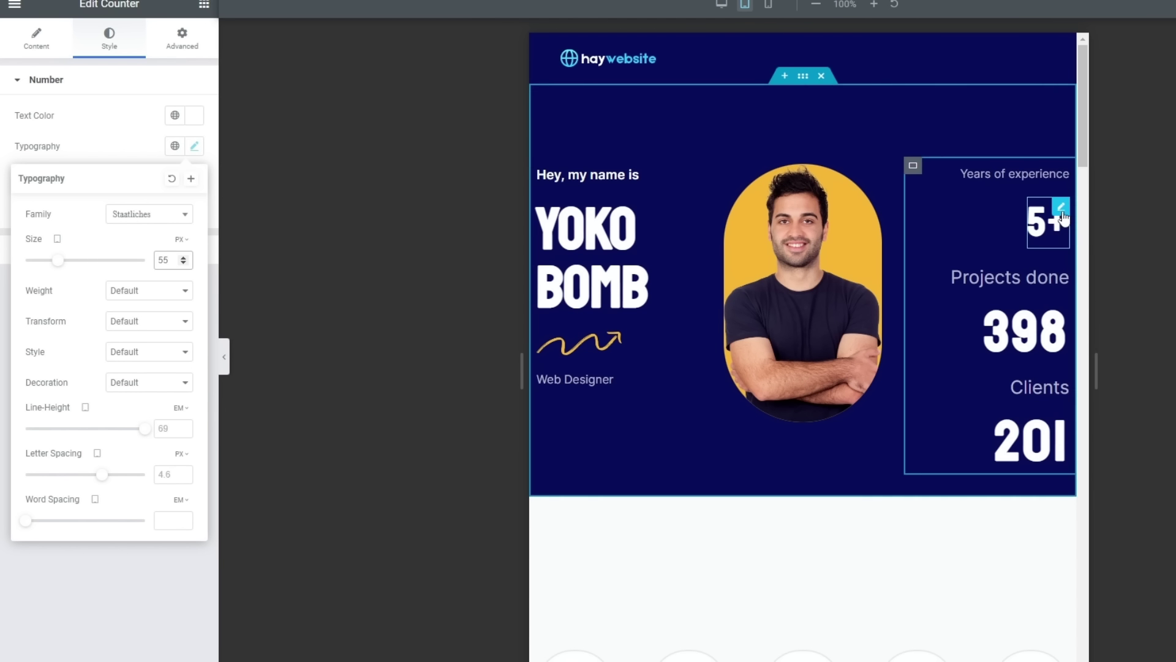
Copy the 5+ counter's style and paste it onto the 398 and 201 counters.
right_click(1062, 214)
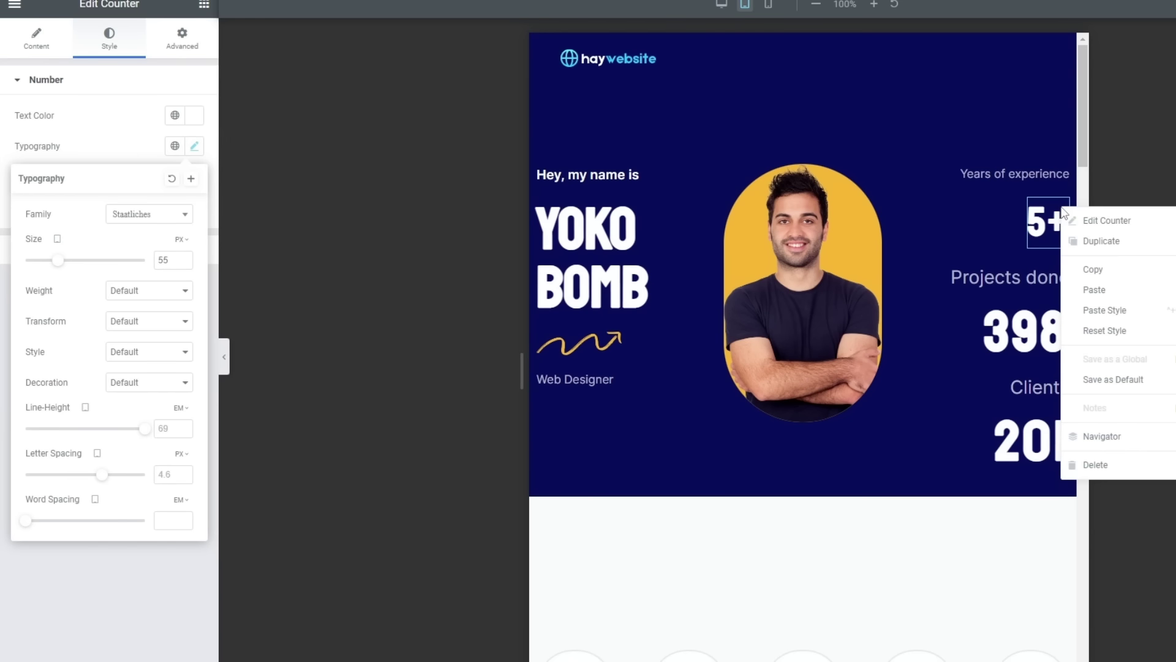
click(1089, 270)
right_click(1063, 331)
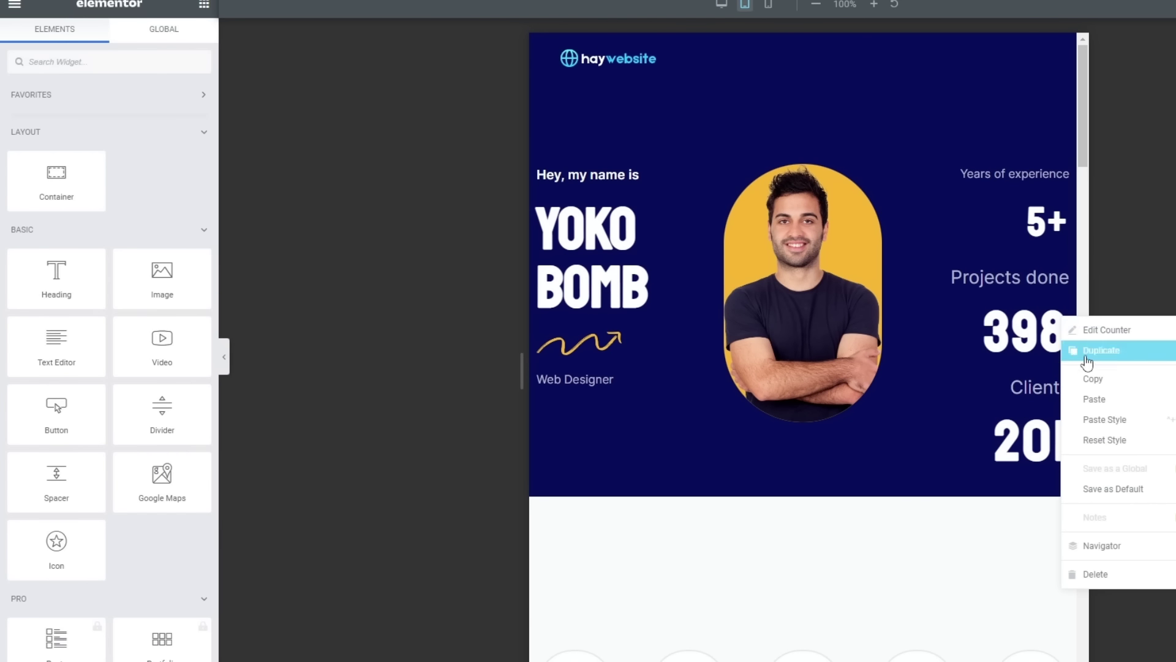
click(1109, 421)
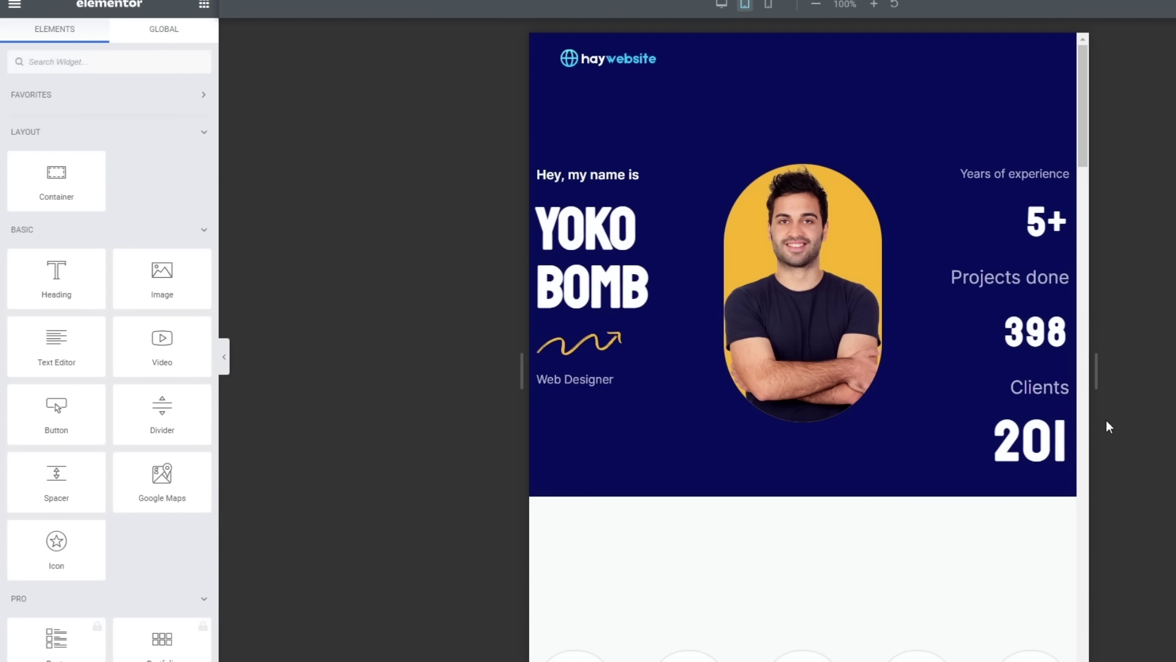
right_click(1063, 427)
click(1098, 520)
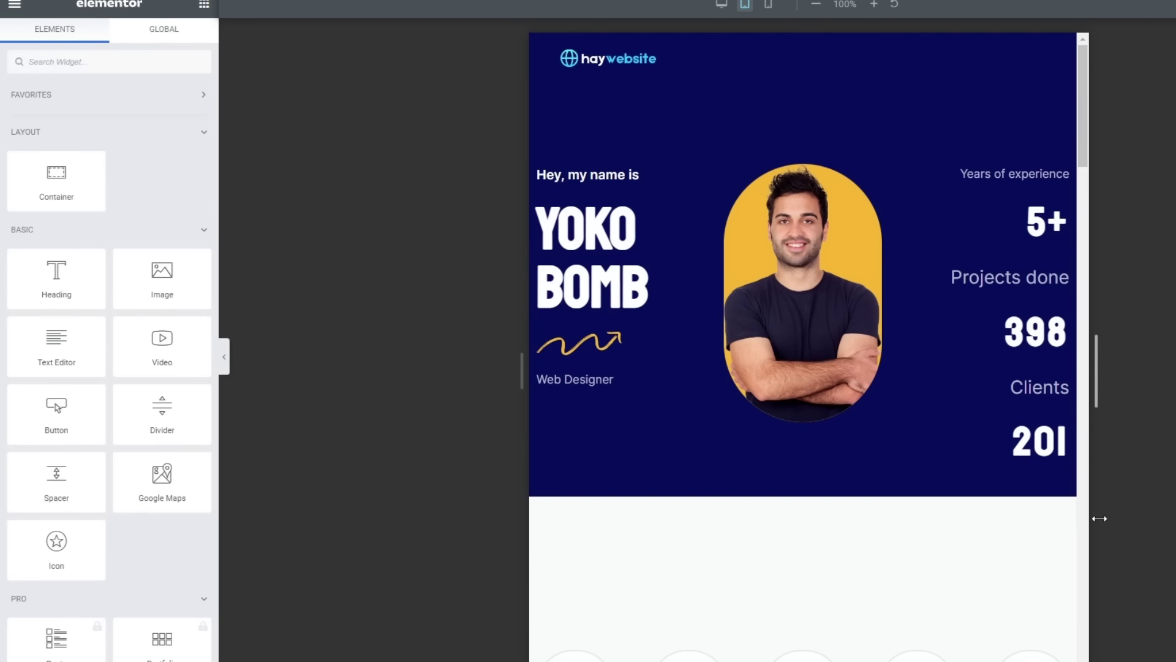
Copy the Years of experience label style onto the Projects done and Clients labels.
right_click(1063, 177)
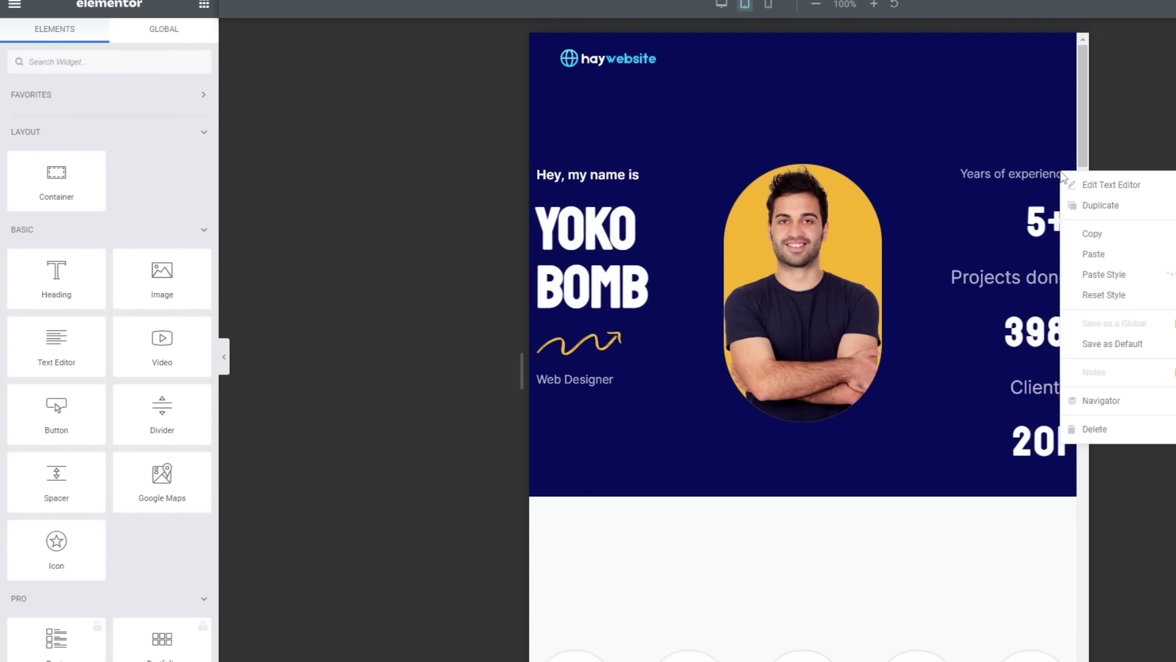
click(1019, 231)
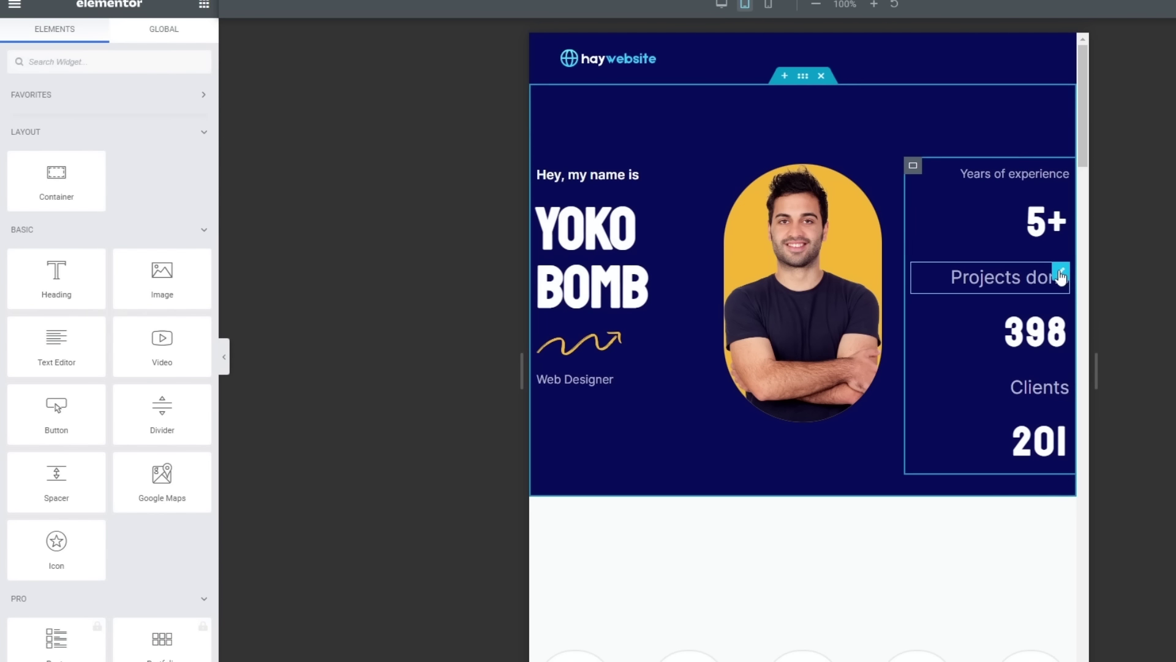
right_click(1066, 274)
click(1097, 366)
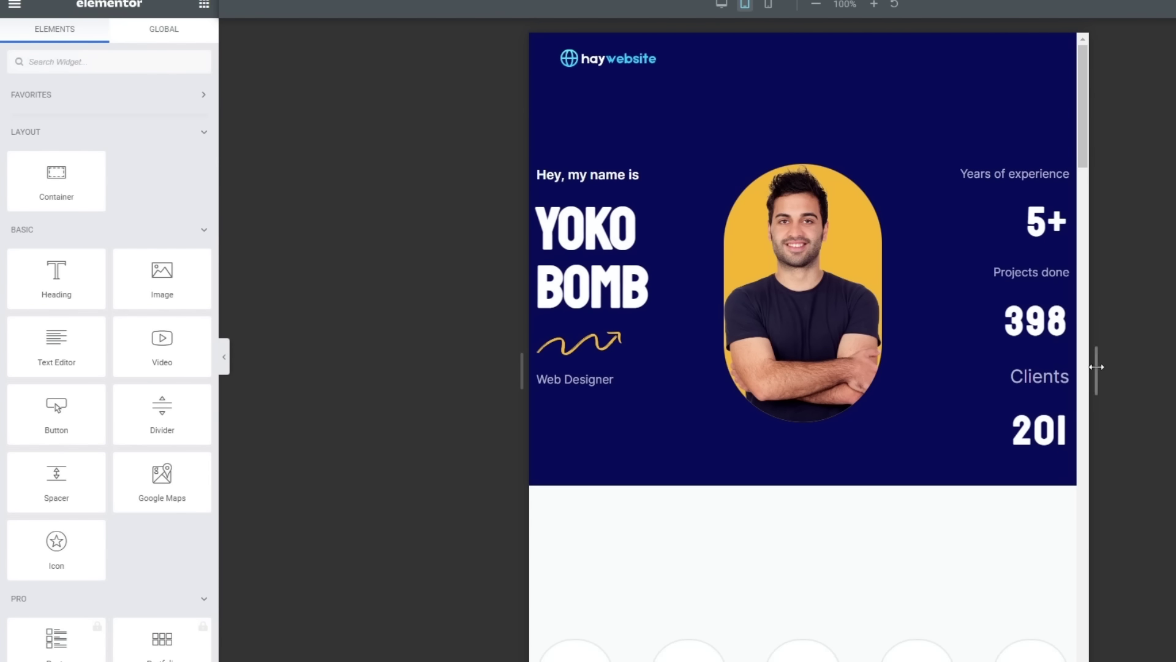
right_click(1063, 371)
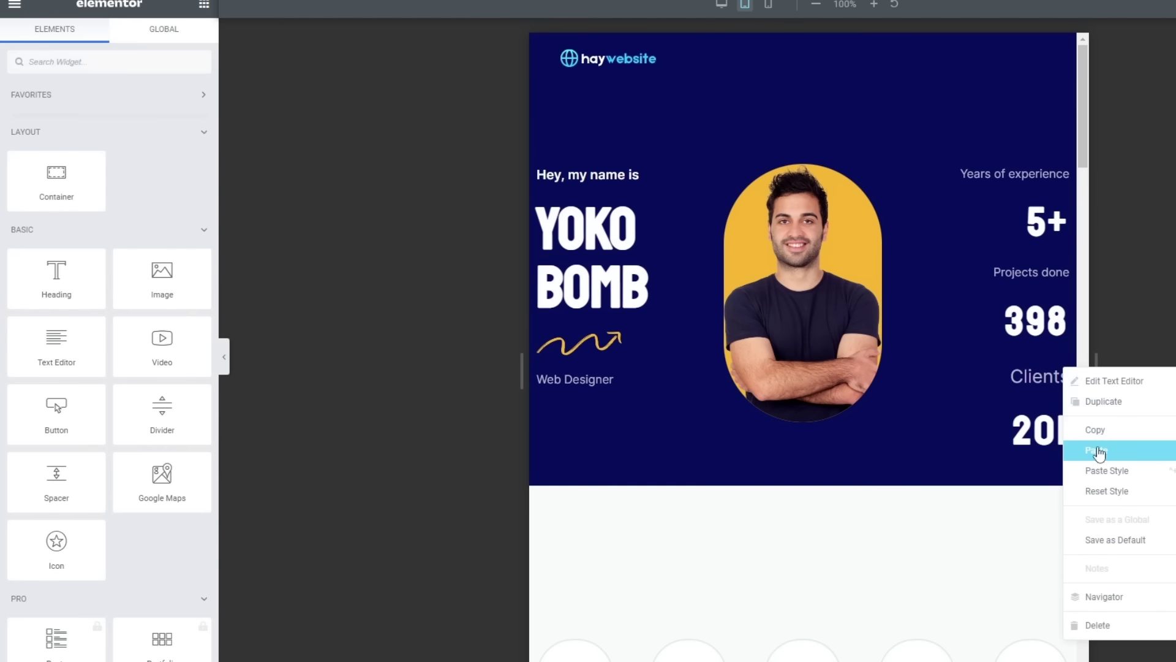
click(1128, 471)
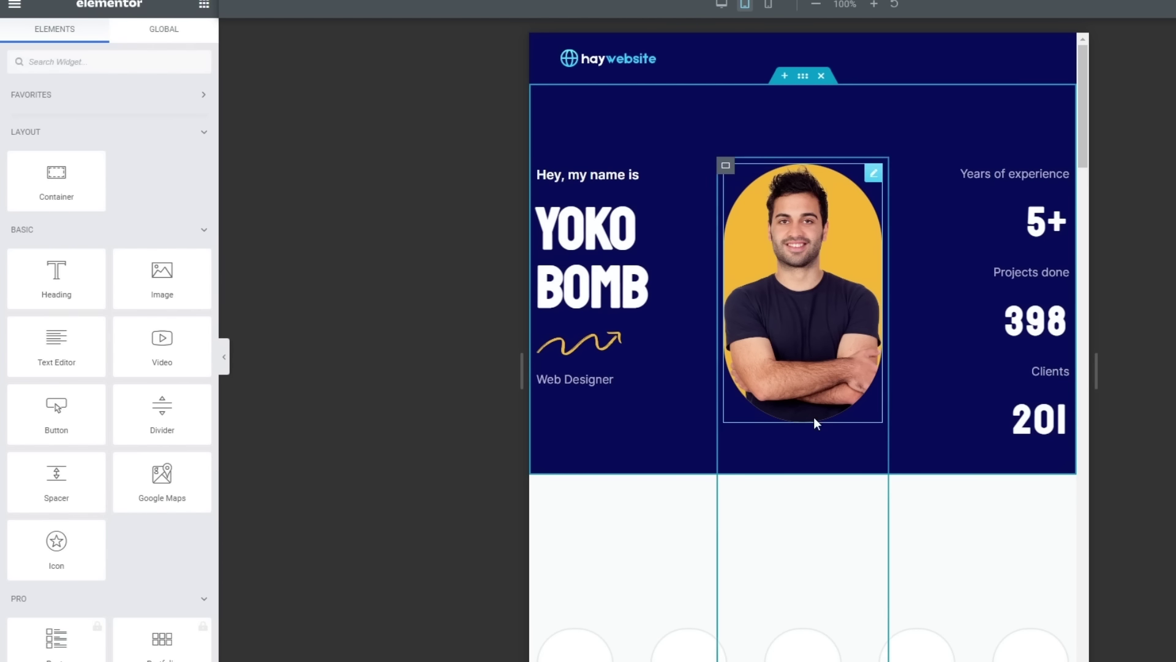
Clear the photo column's -350 px bottom margin to 0.
scroll(821, 428, down, 5)
scroll(821, 426, up, 5)
scroll(795, 343, down, 2)
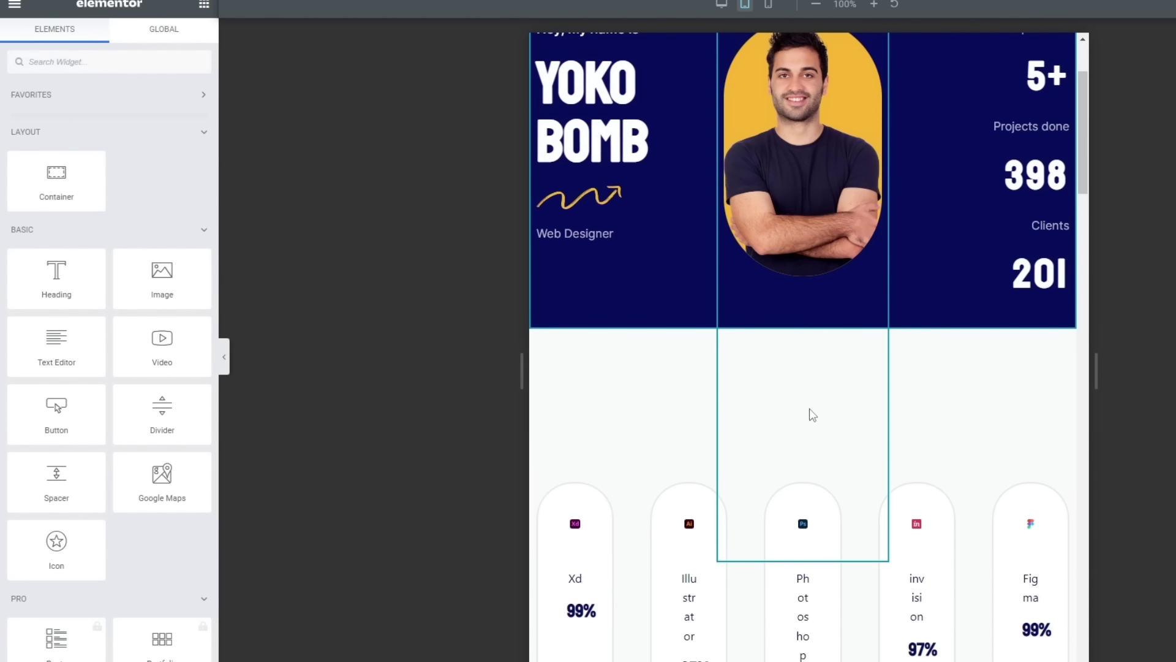
scroll(789, 282, up, 2)
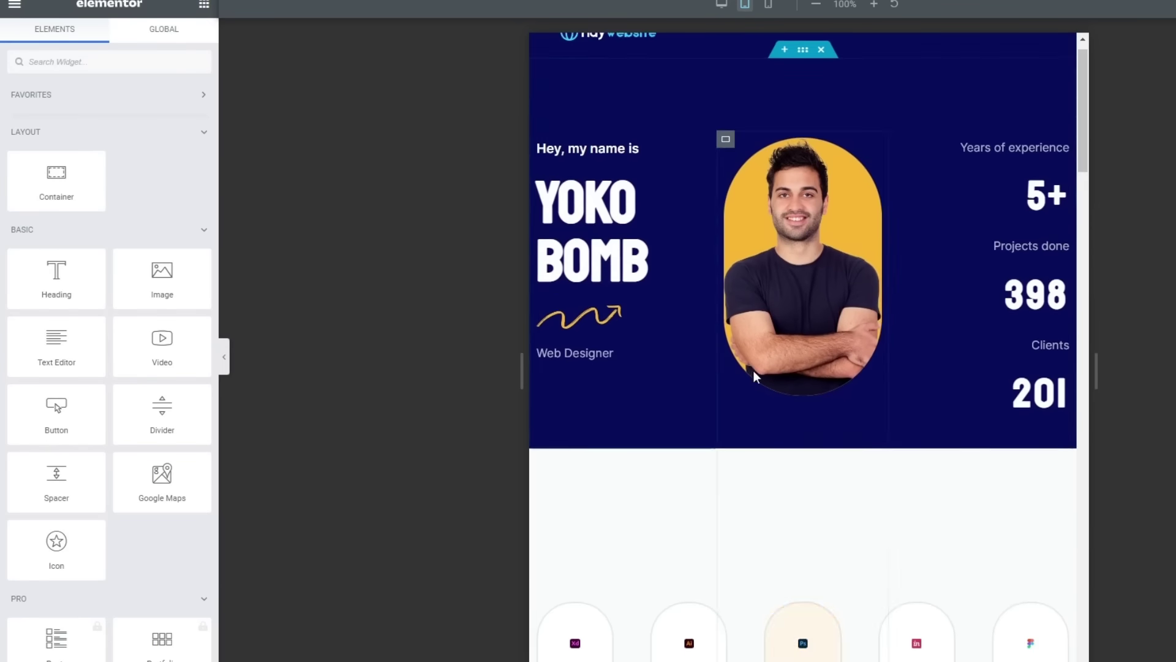
scroll(754, 372, up, 1)
click(726, 167)
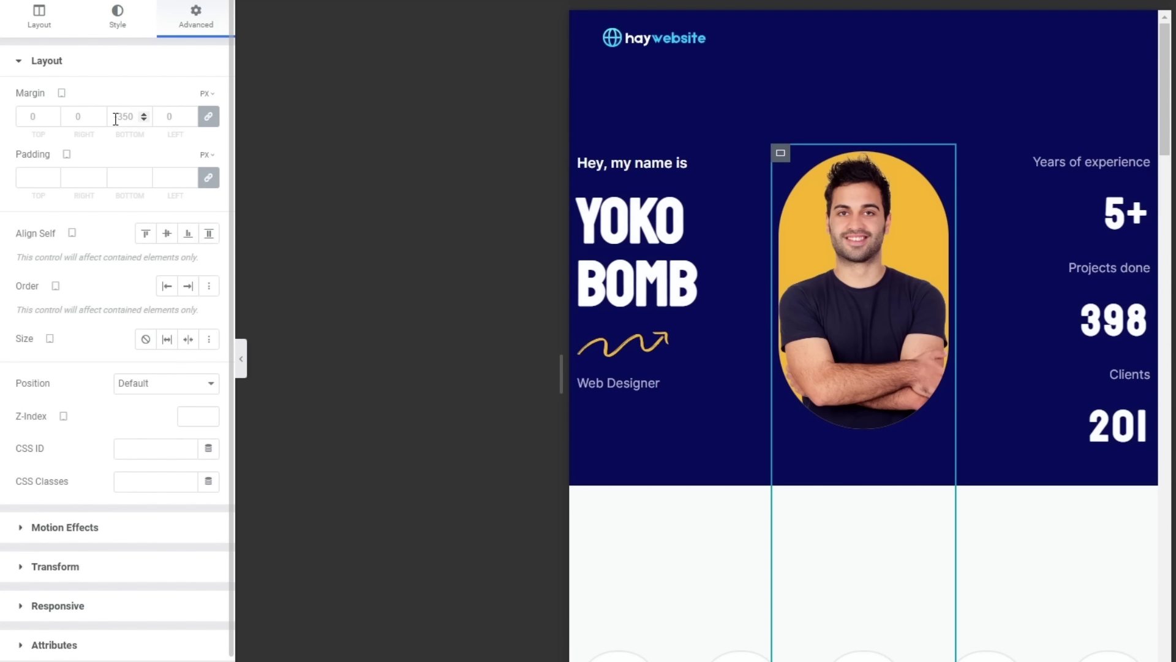
click(124, 118)
key(ctrl+a)
text(0)
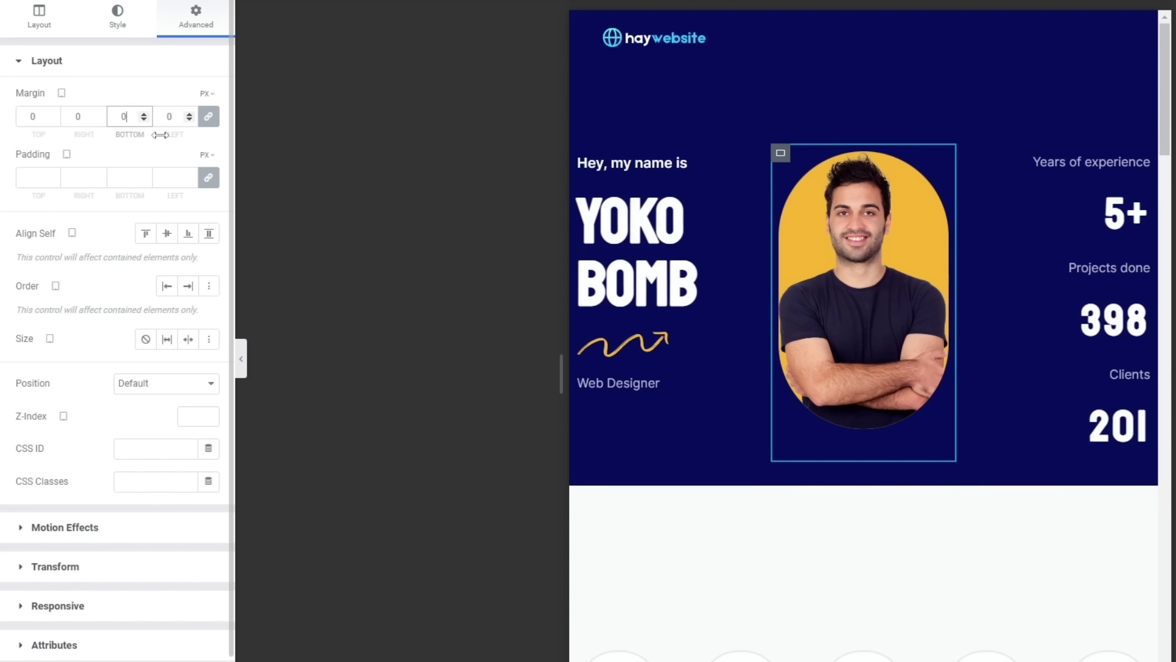
Unlink the column's margin sides and set only the bottom margin to 40 px.
scroll(937, 487, down, 1)
scroll(940, 479, up, 1)
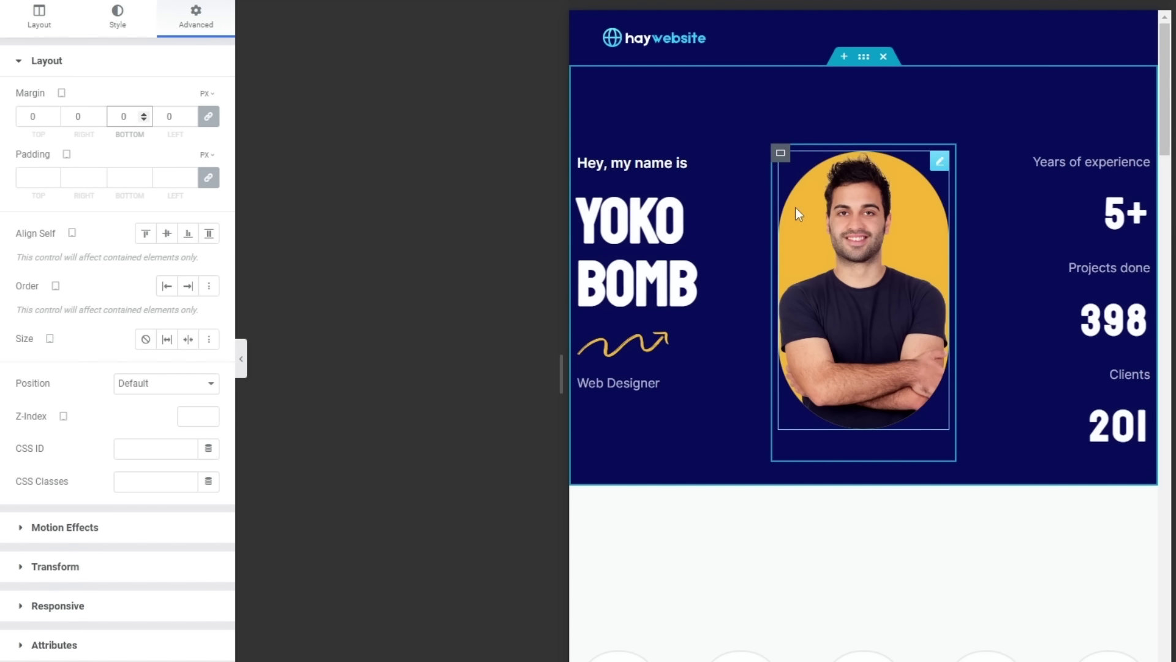
click(209, 118)
click(125, 117)
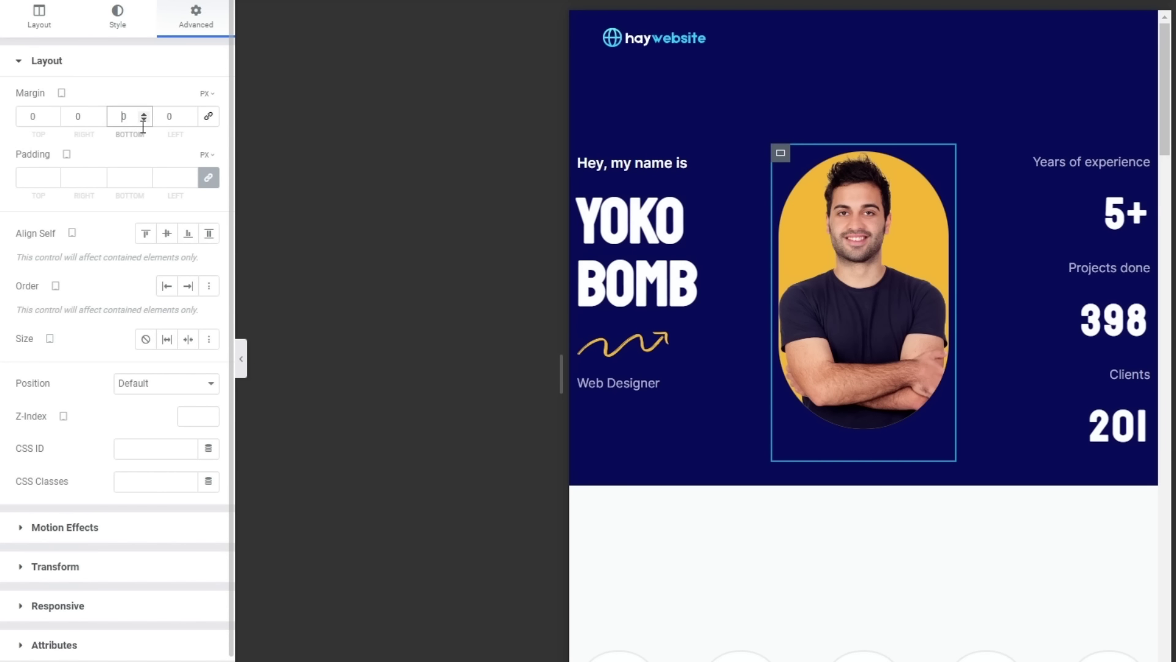
text(40)
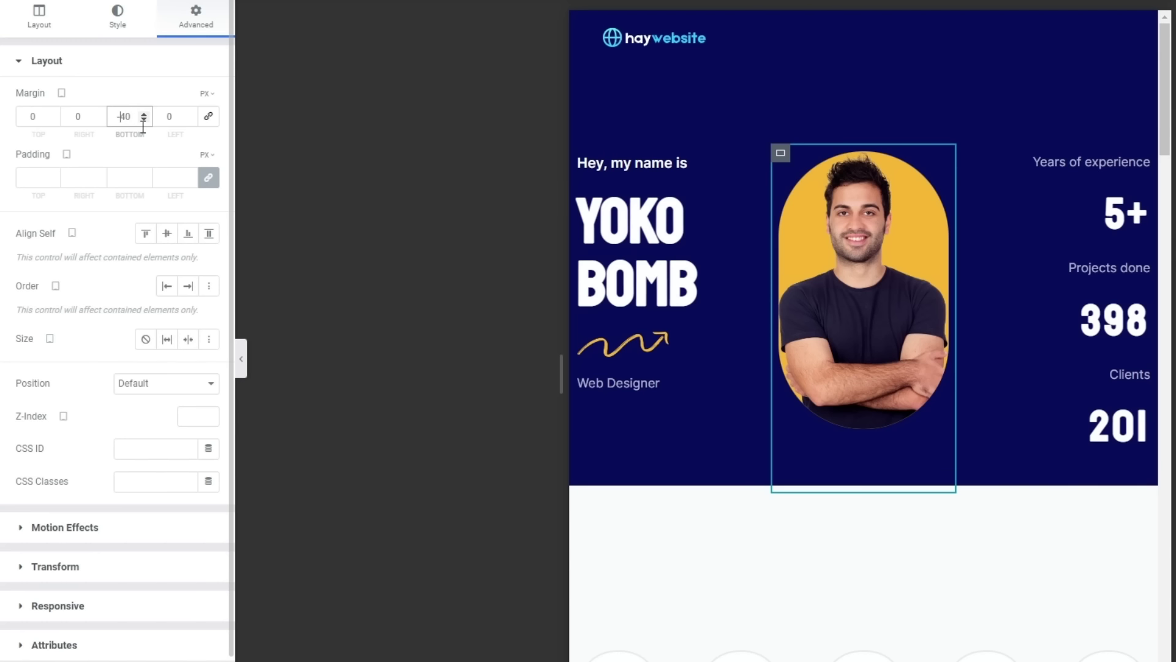
key(BackSpace)
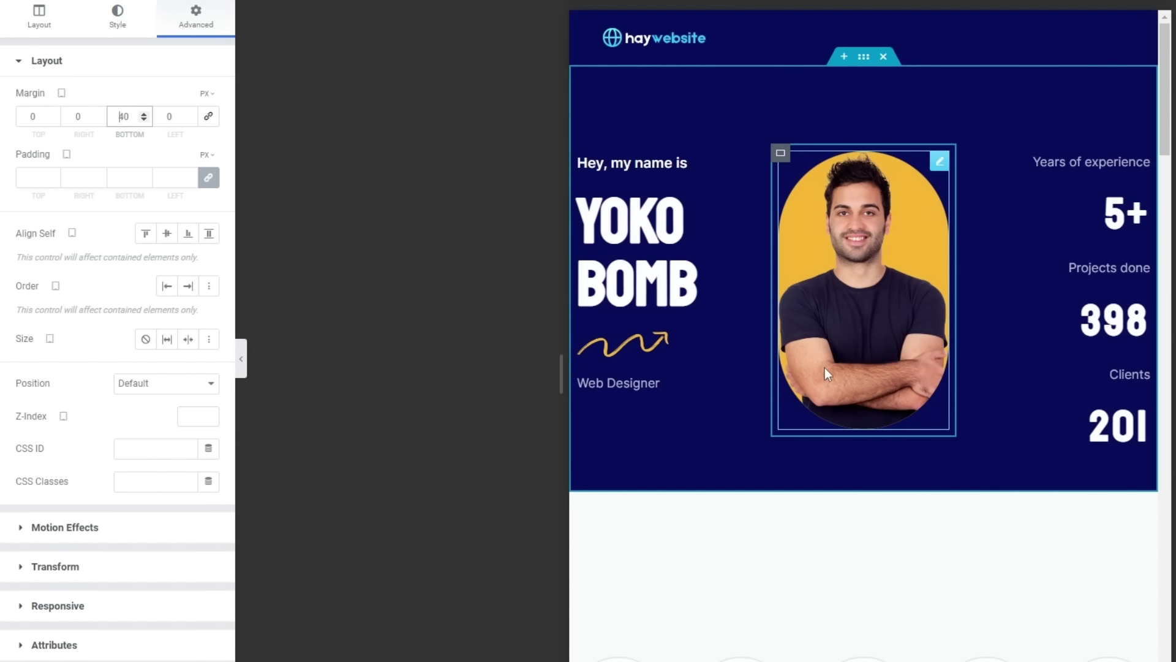
Test a 500 px bottom margin on the portrait image, then reset it to 0.
click(939, 161)
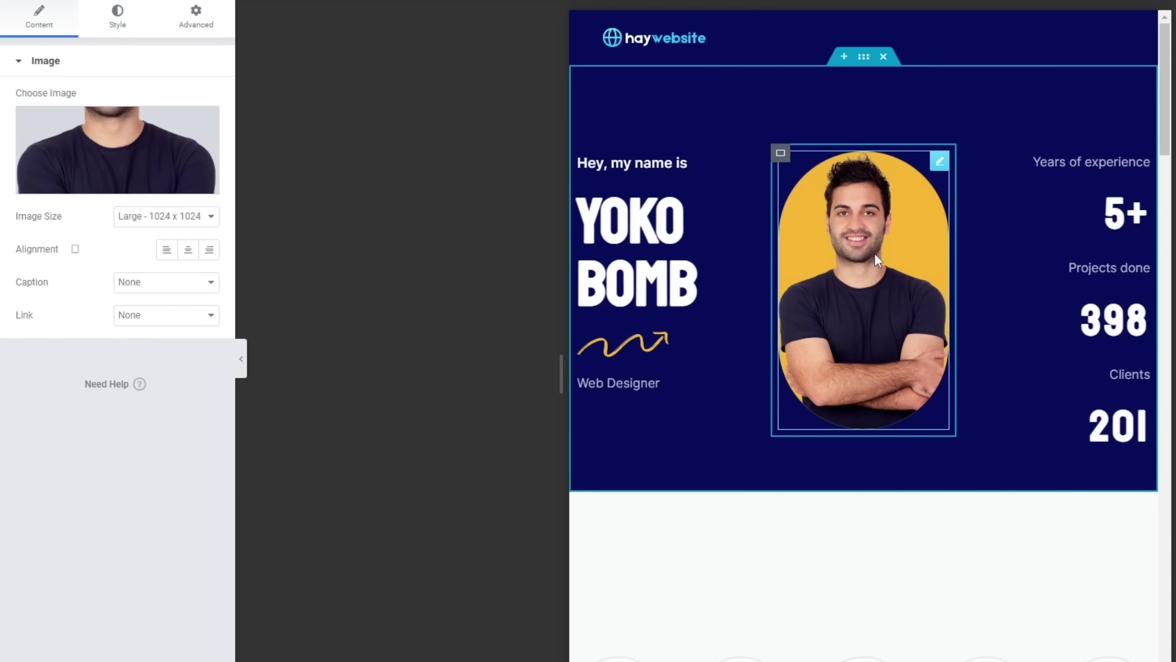
click(195, 20)
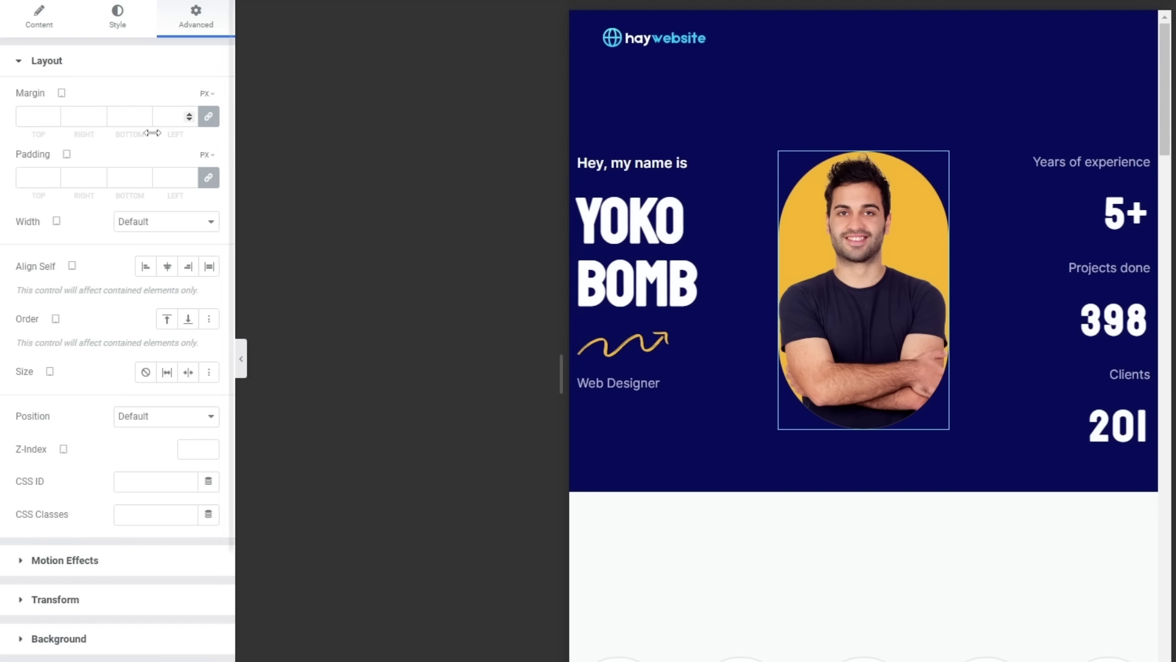
click(209, 117)
click(120, 117)
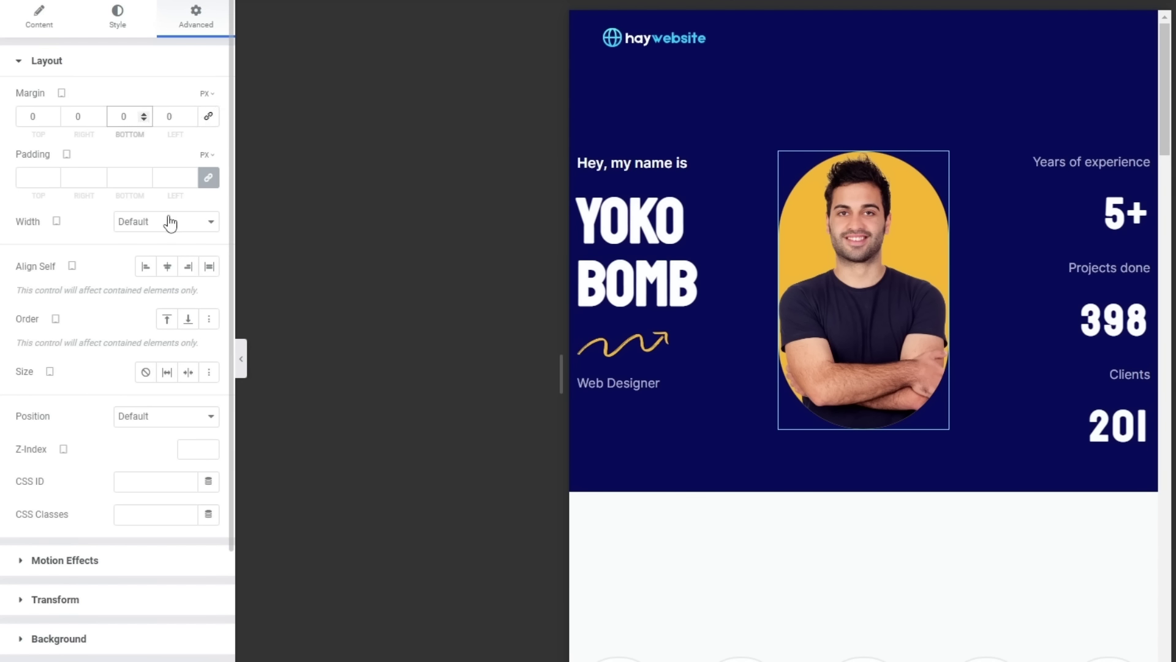
text(500)
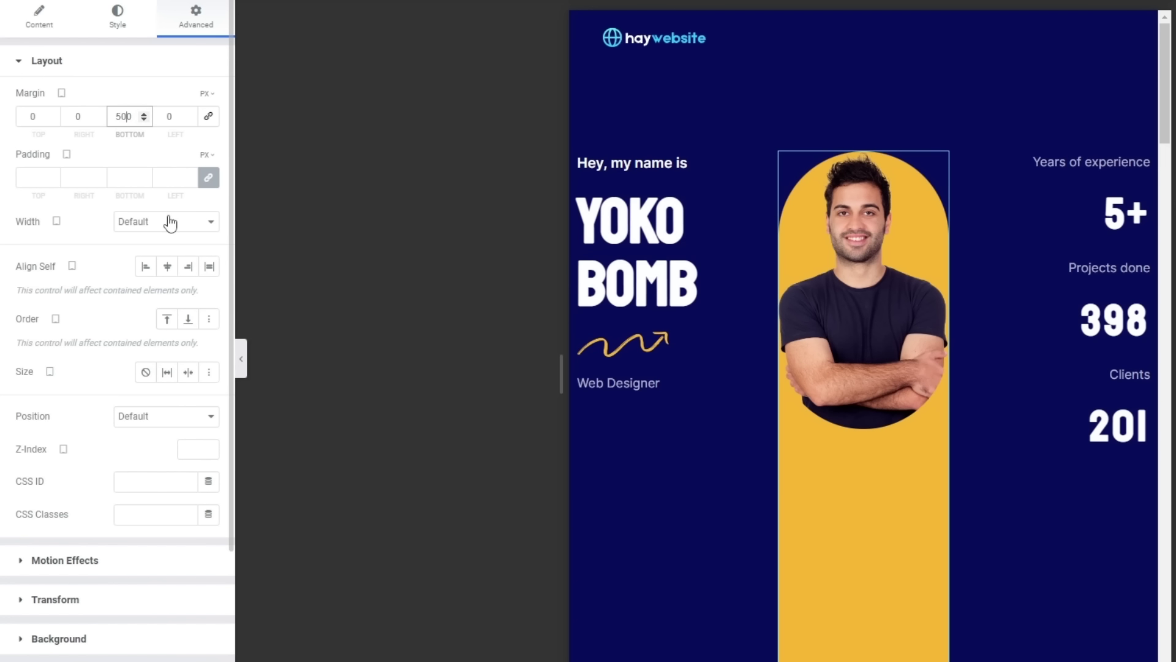
key(BackSpace)
key(BackSpace)
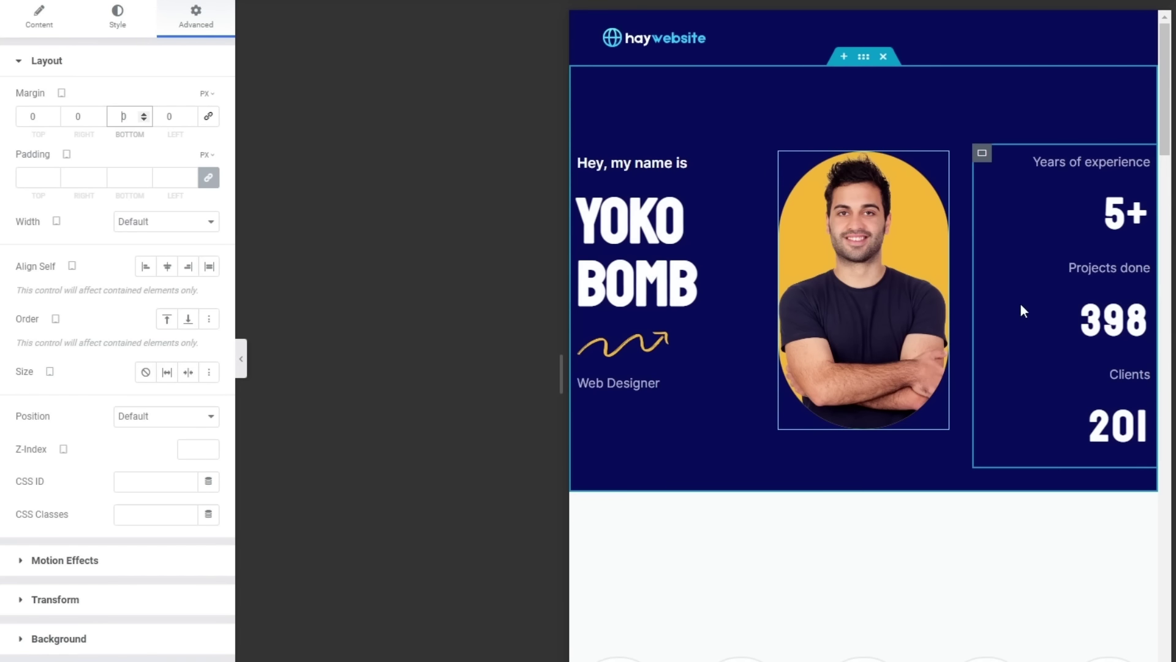
Set the Xd skill card's padding from 40 to 0.
scroll(965, 484, down, 3)
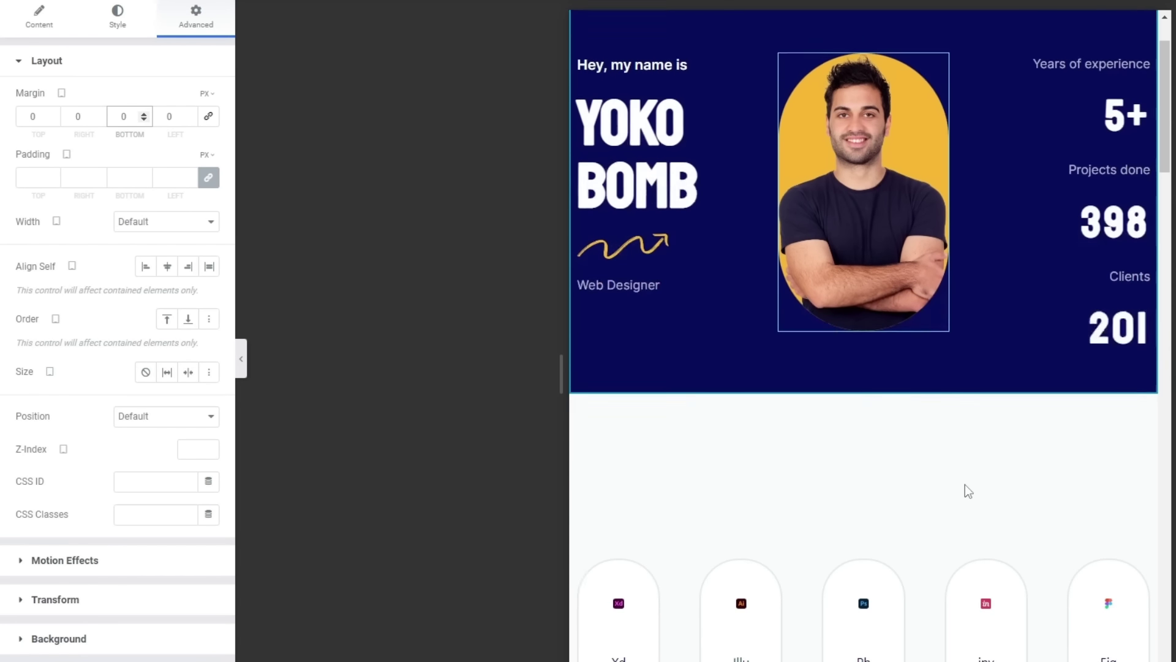
scroll(985, 461, up, 2)
scroll(985, 461, down, 5)
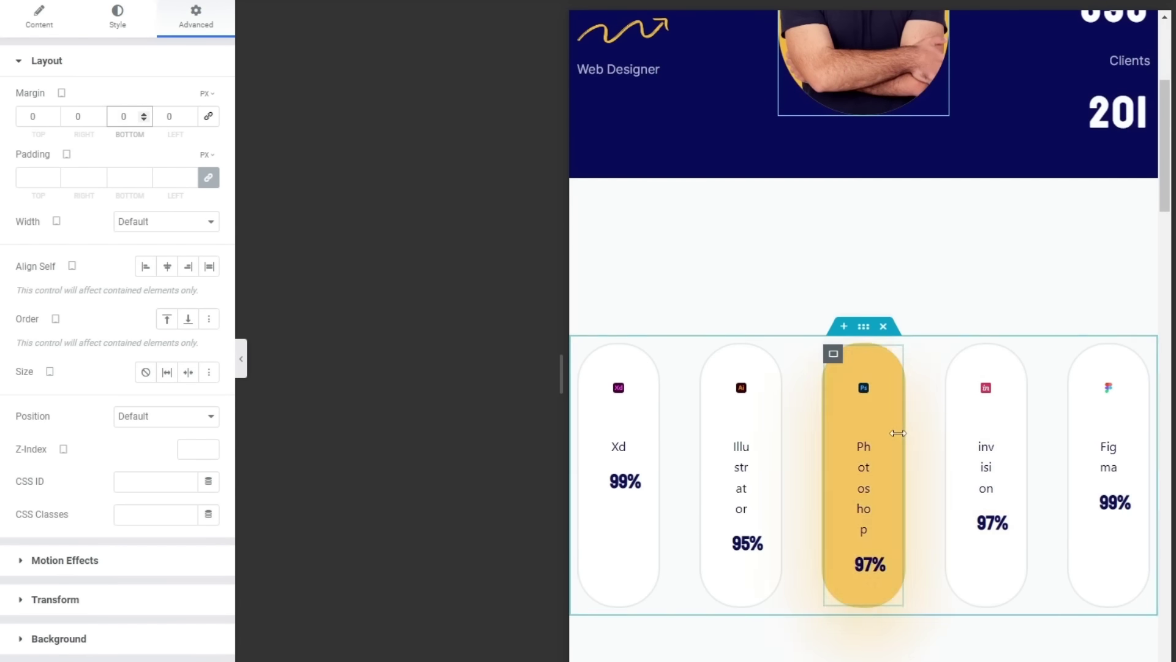
scroll(714, 325, down, 1)
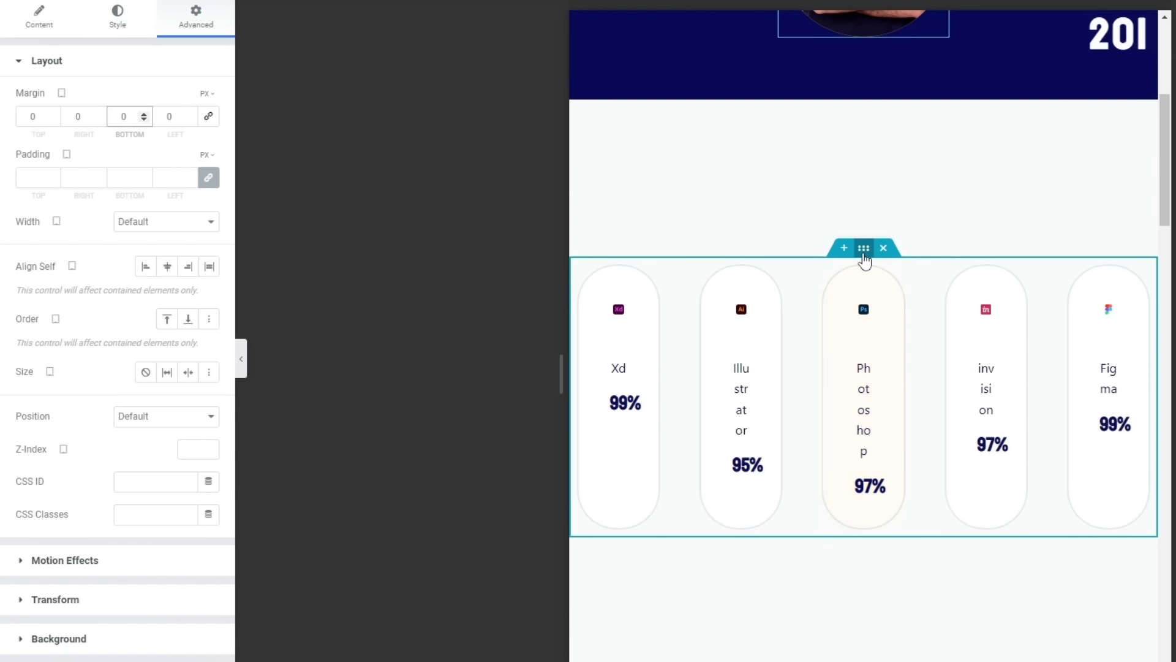
click(589, 277)
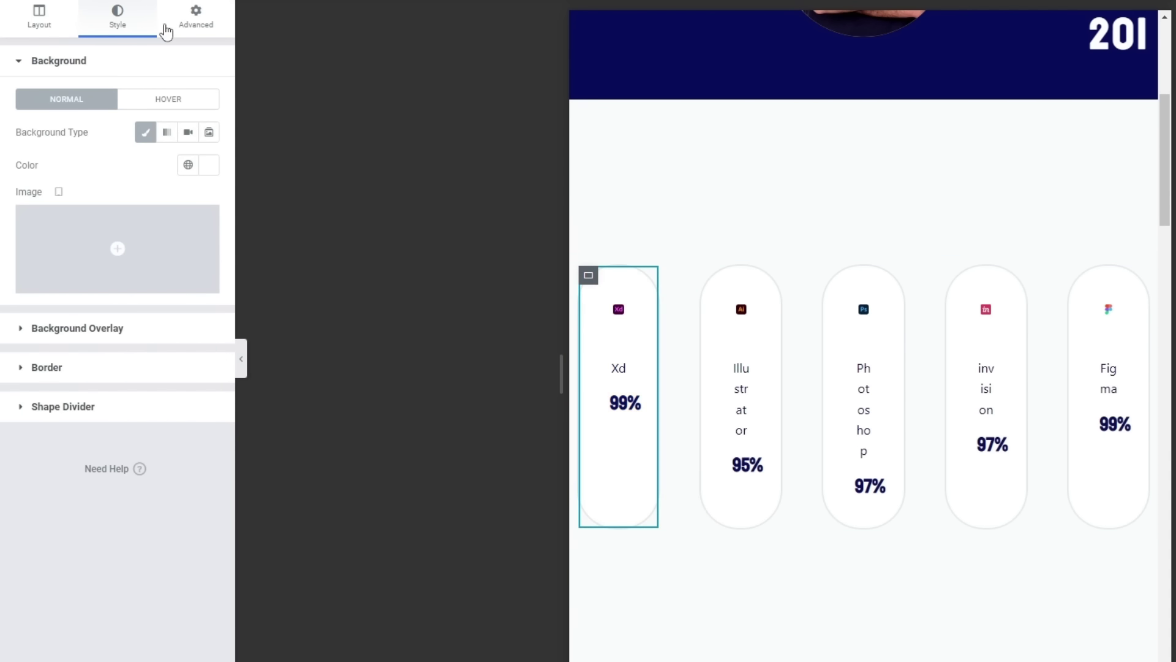
click(199, 16)
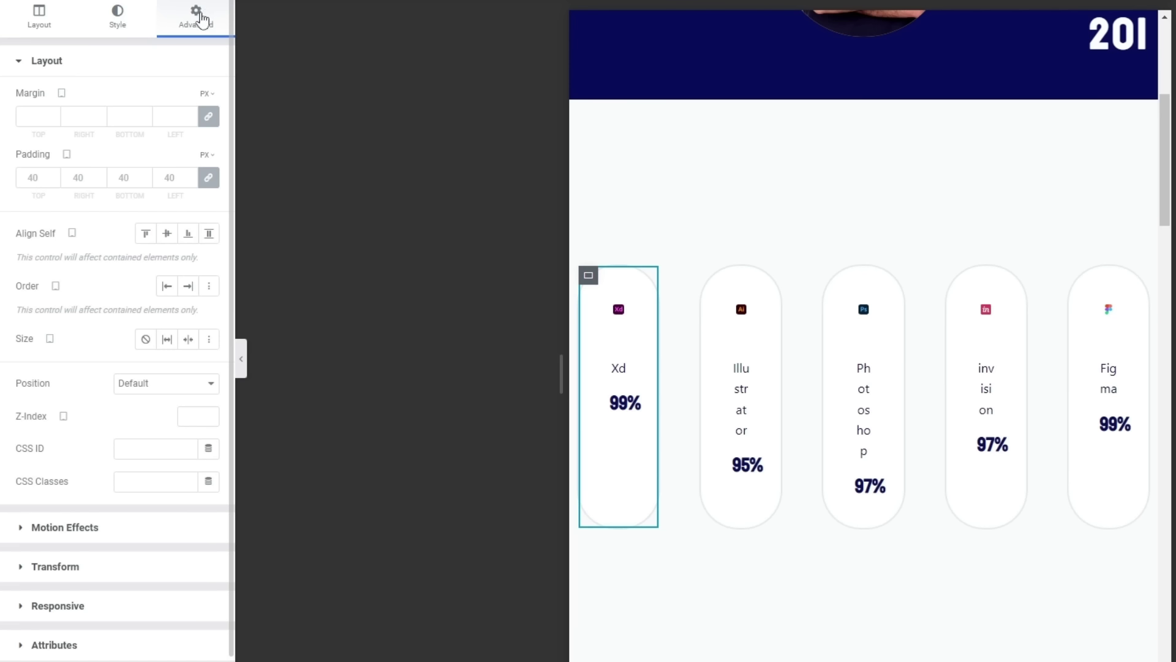
double_click(44, 178)
text(0)
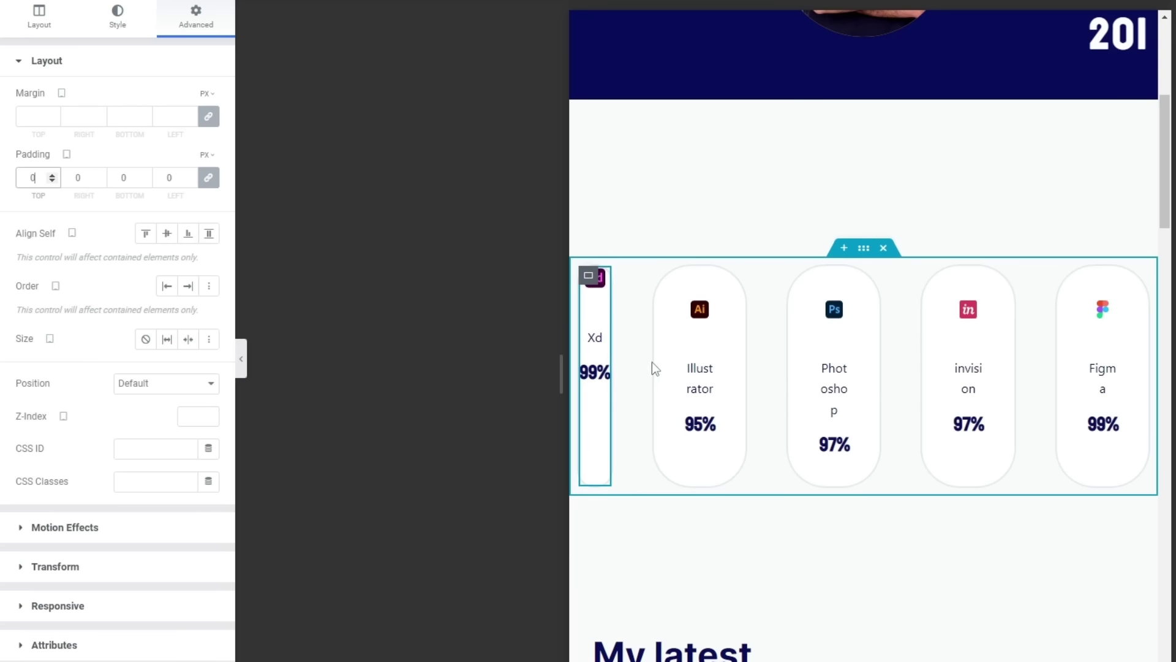
Copy the Xd card's style onto the Illustrator, Photoshop, invision and Figma cards.
right_click(588, 281)
click(622, 373)
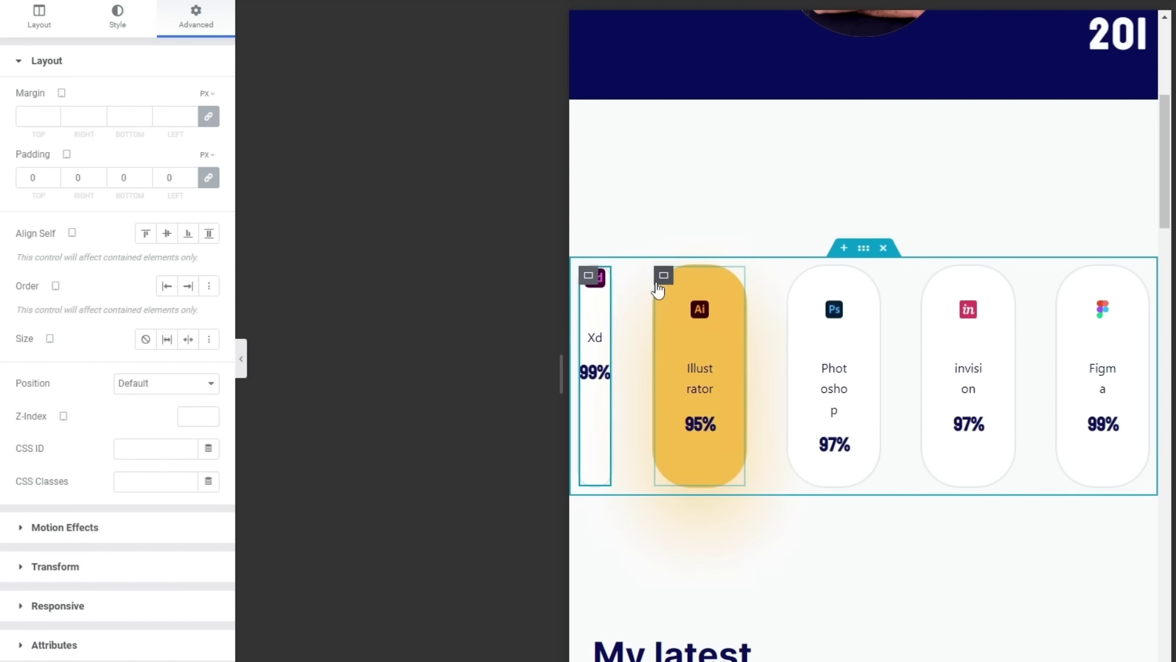
right_click(662, 277)
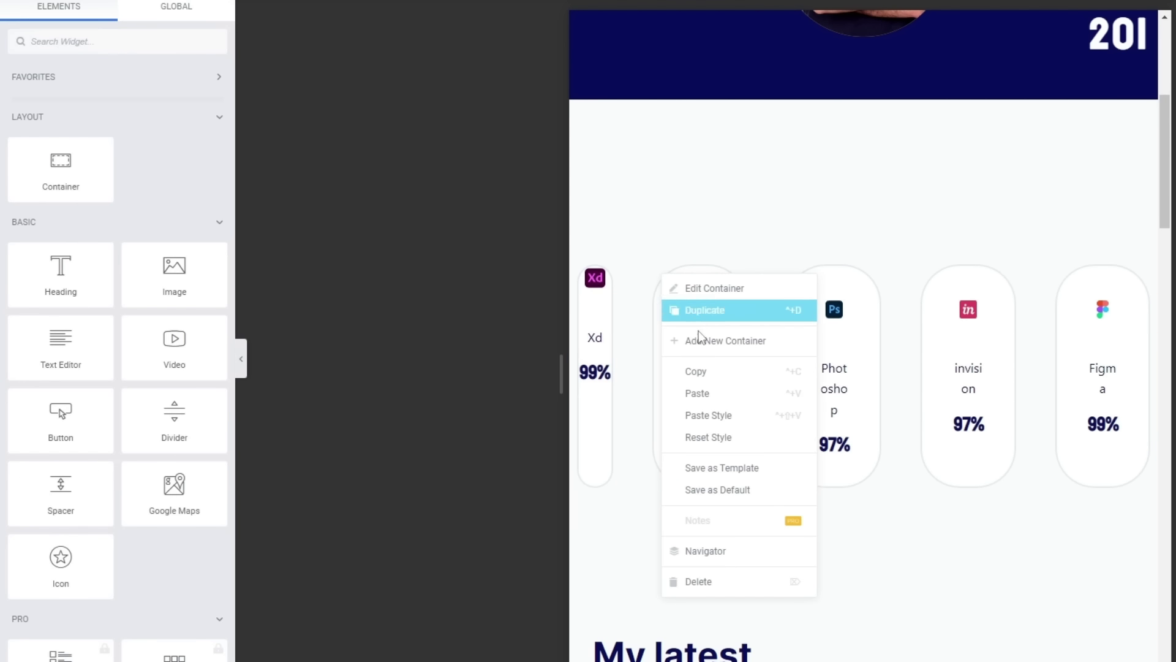
click(707, 415)
right_click(765, 277)
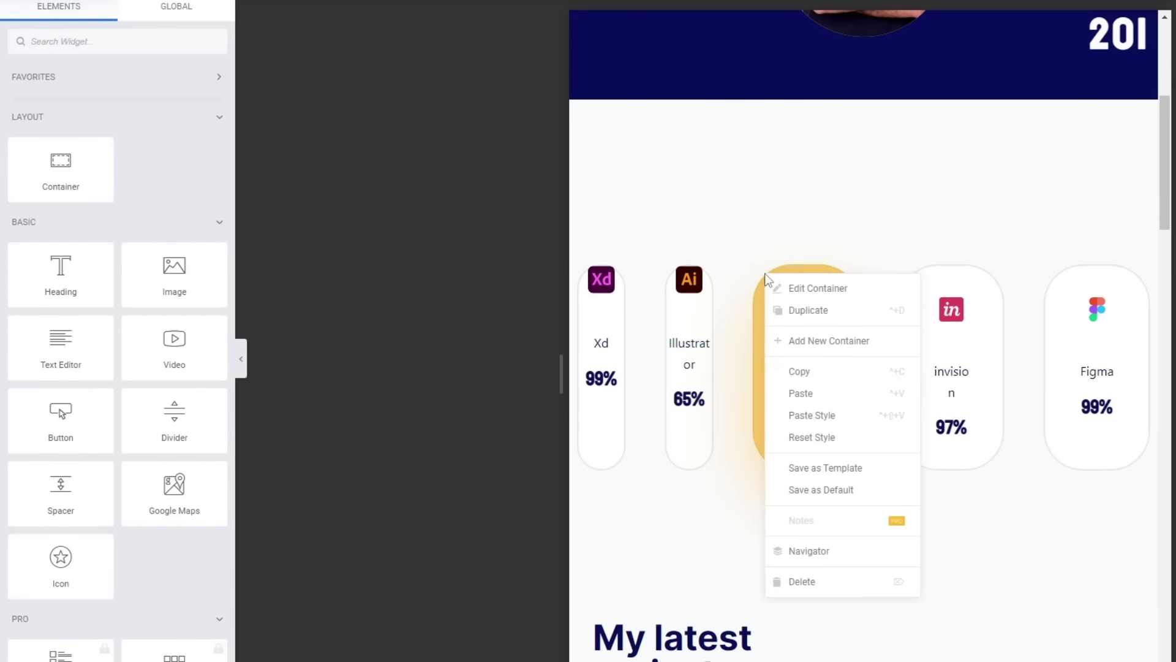
click(808, 416)
right_click(887, 283)
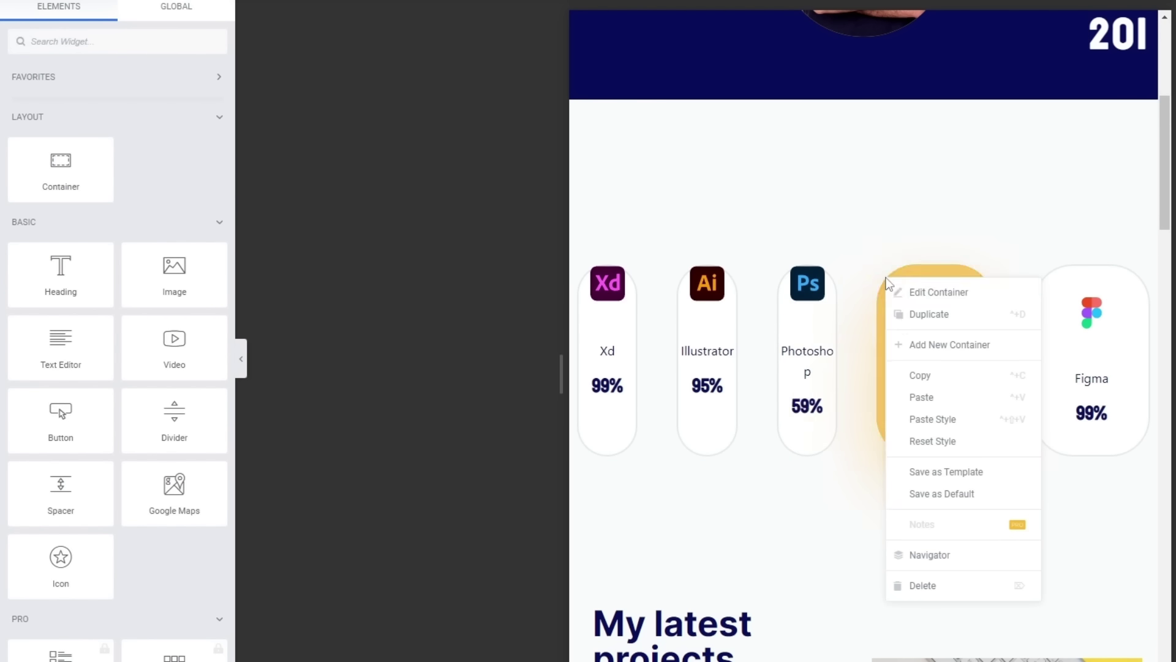
click(940, 419)
right_click(1030, 278)
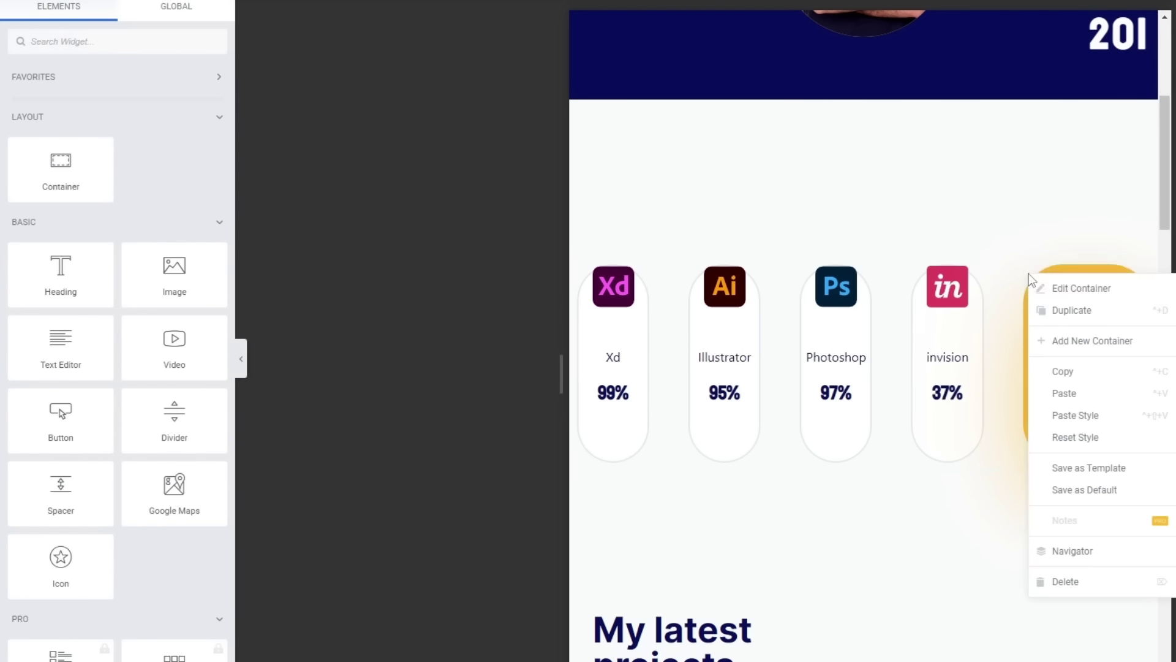
click(1063, 415)
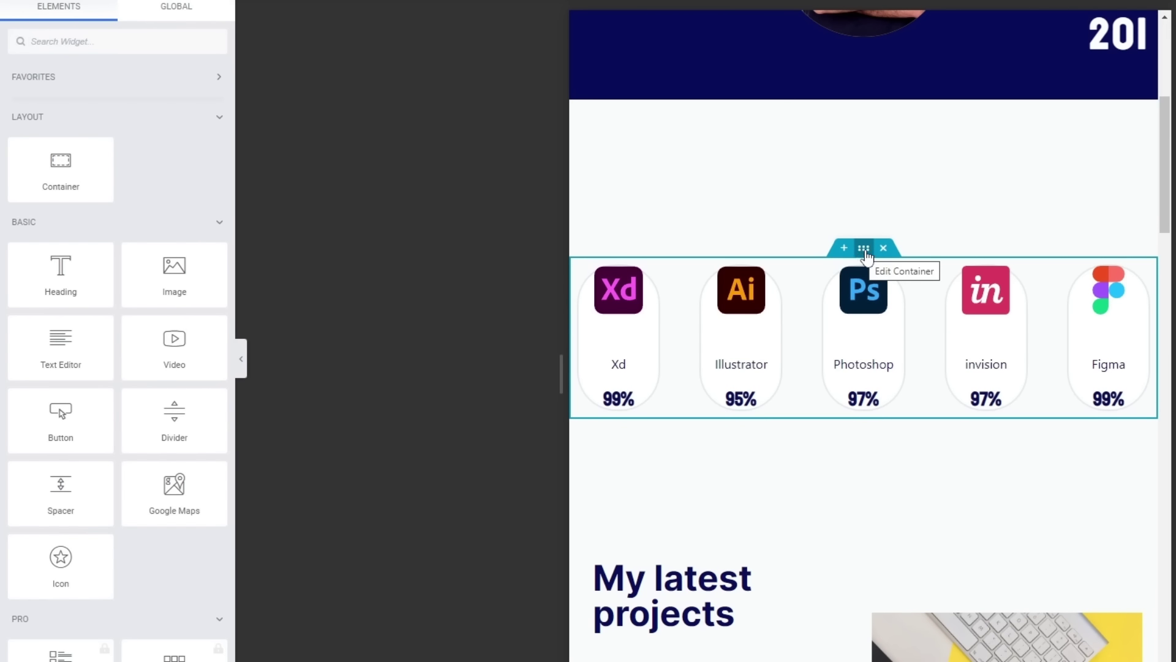
Set the gap between skill cards in their row to 10.
click(865, 253)
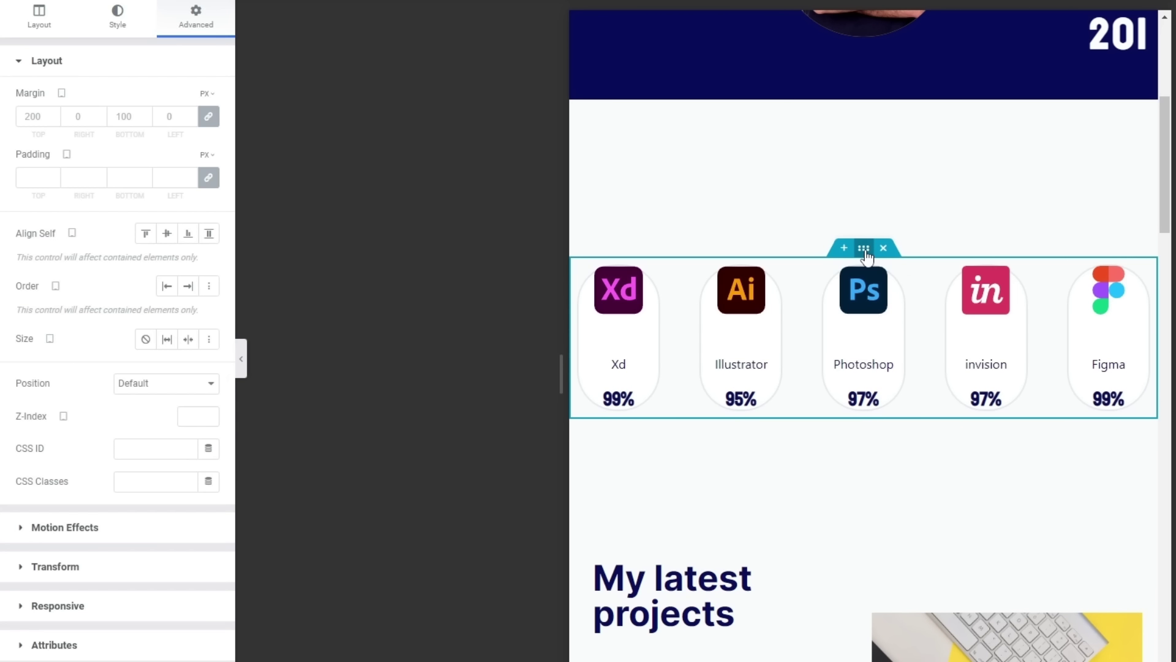
click(39, 13)
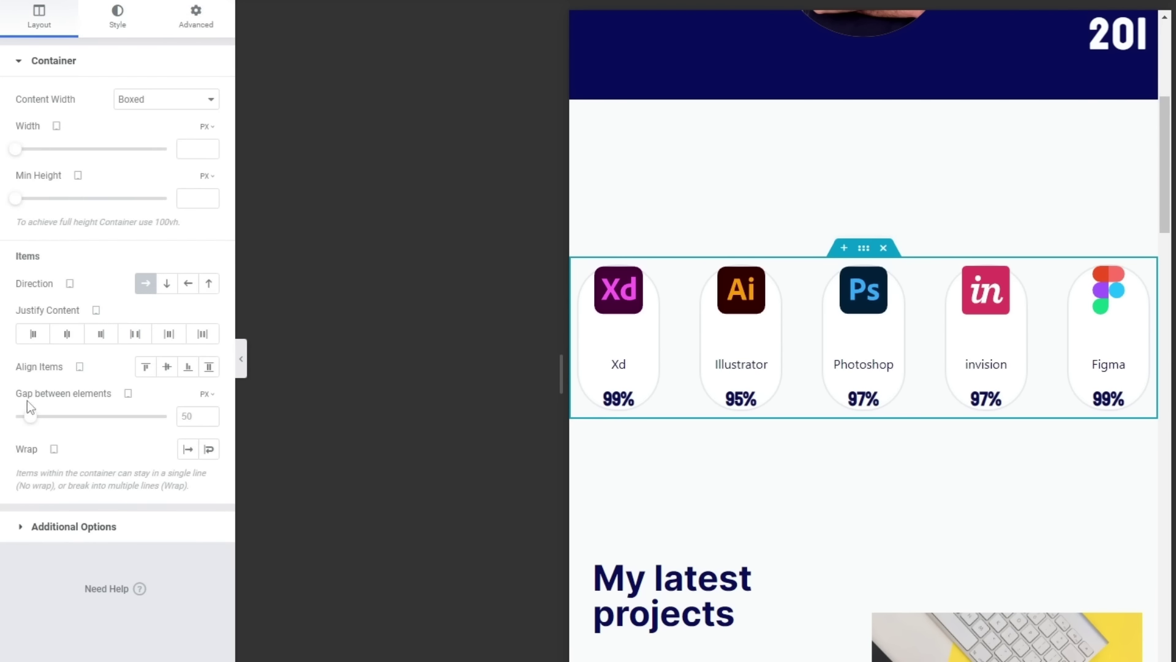
click(191, 415)
text(10)
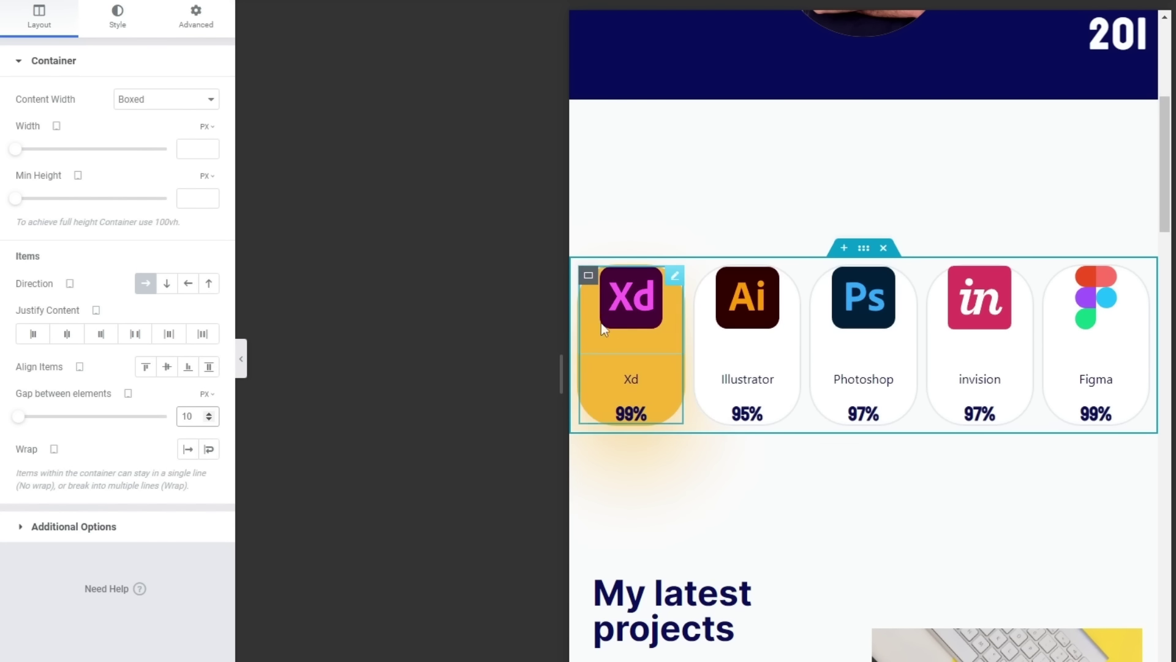
Set the Xd card's padding to 5 px.
click(589, 276)
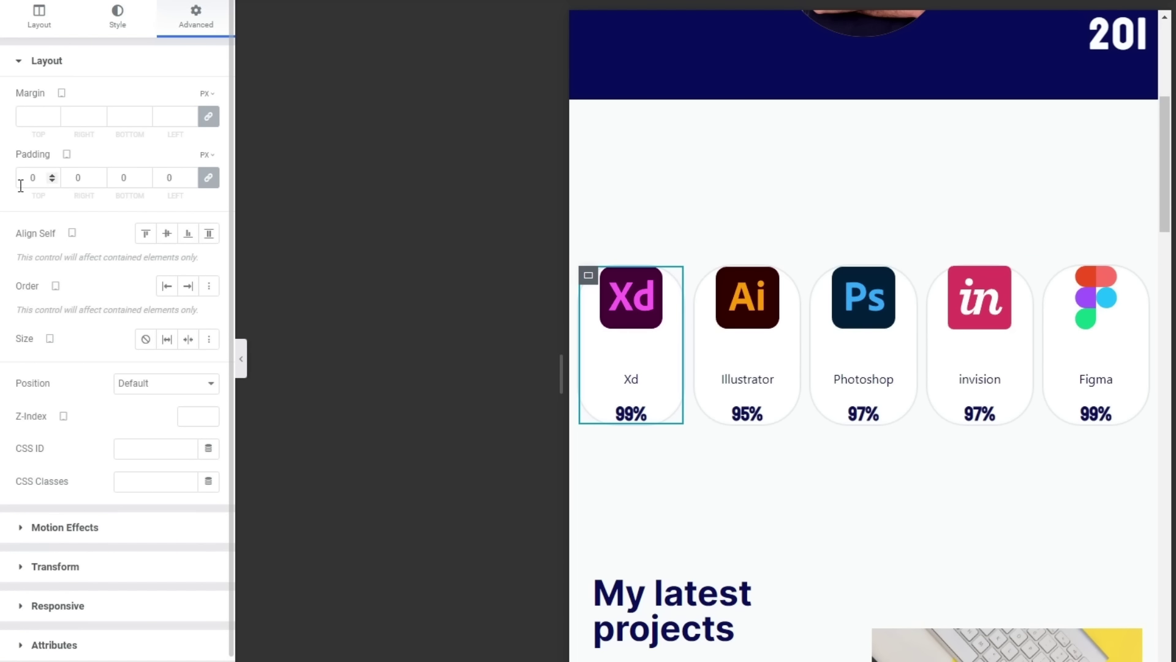
drag(37, 180, 27, 178)
text(5)
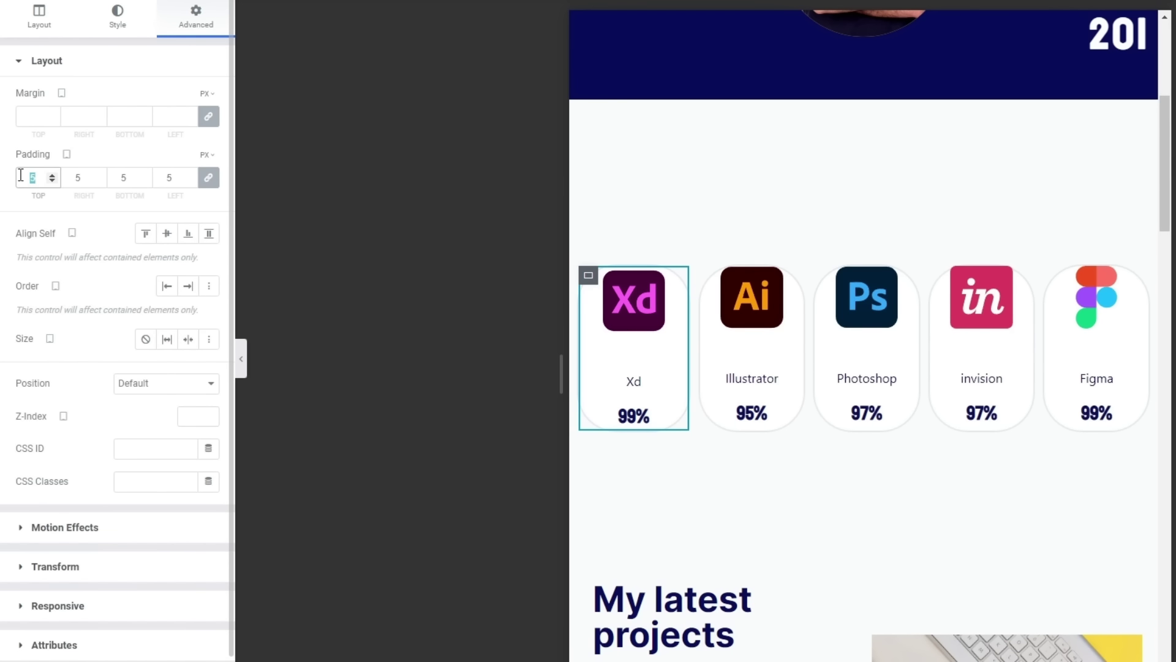
text(10)
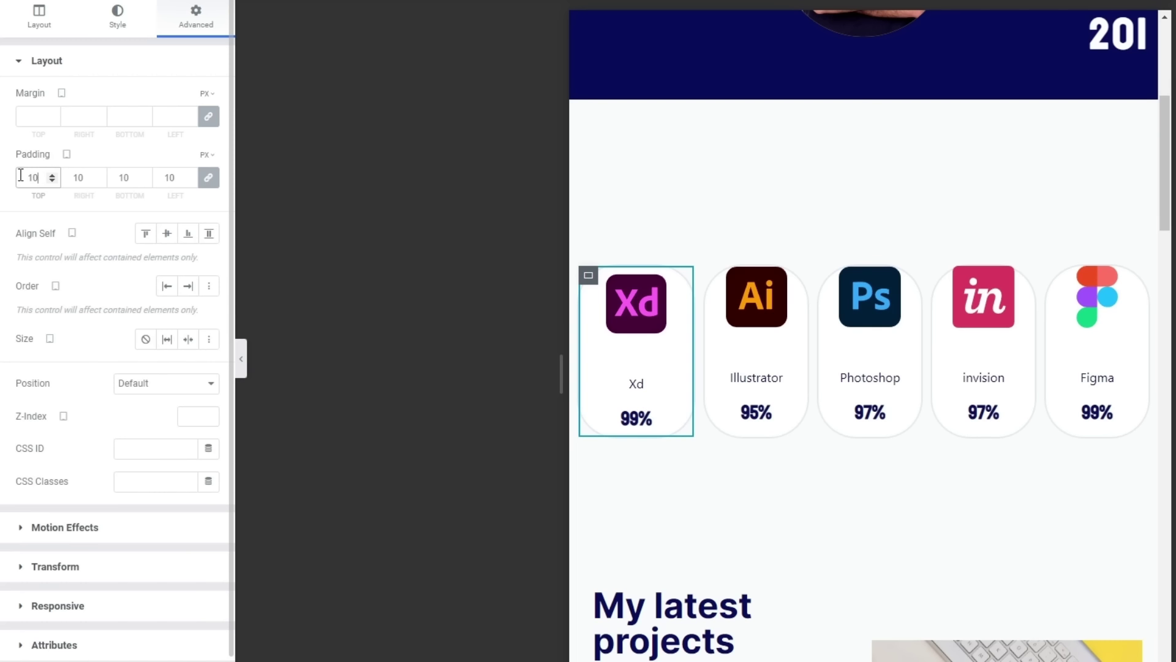
key(BackSpace)
key(BackSpace)
text(5)
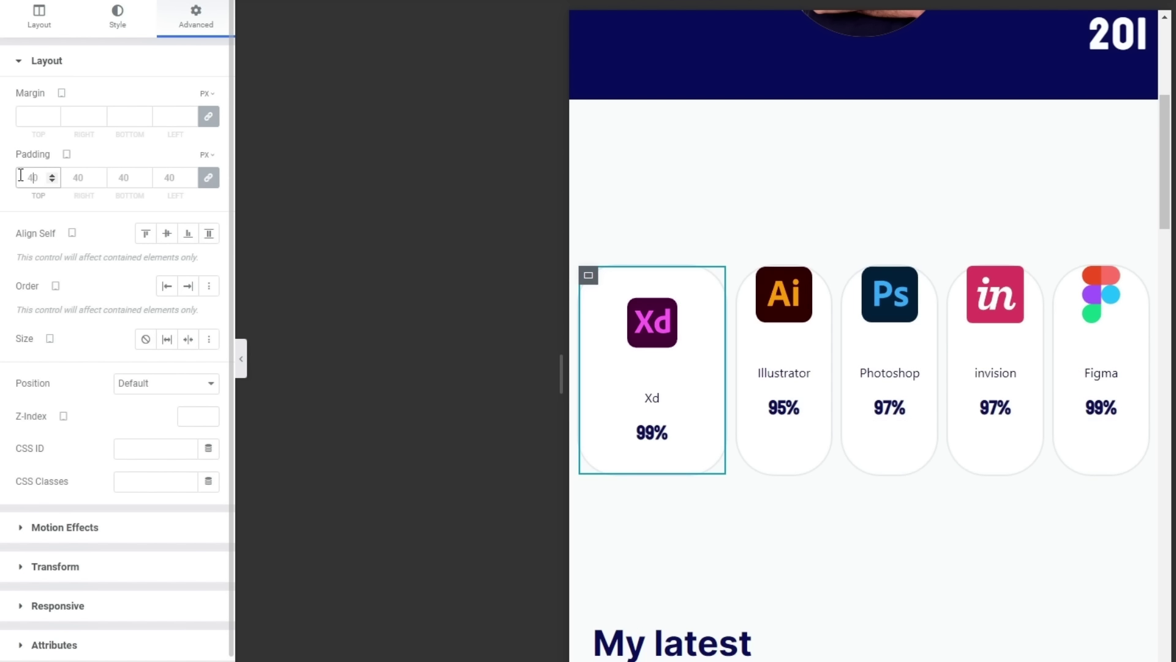
Paste the Xd card's style onto the Illustrator, Photoshop, invision and Figma cards.
right_click(589, 278)
click(634, 371)
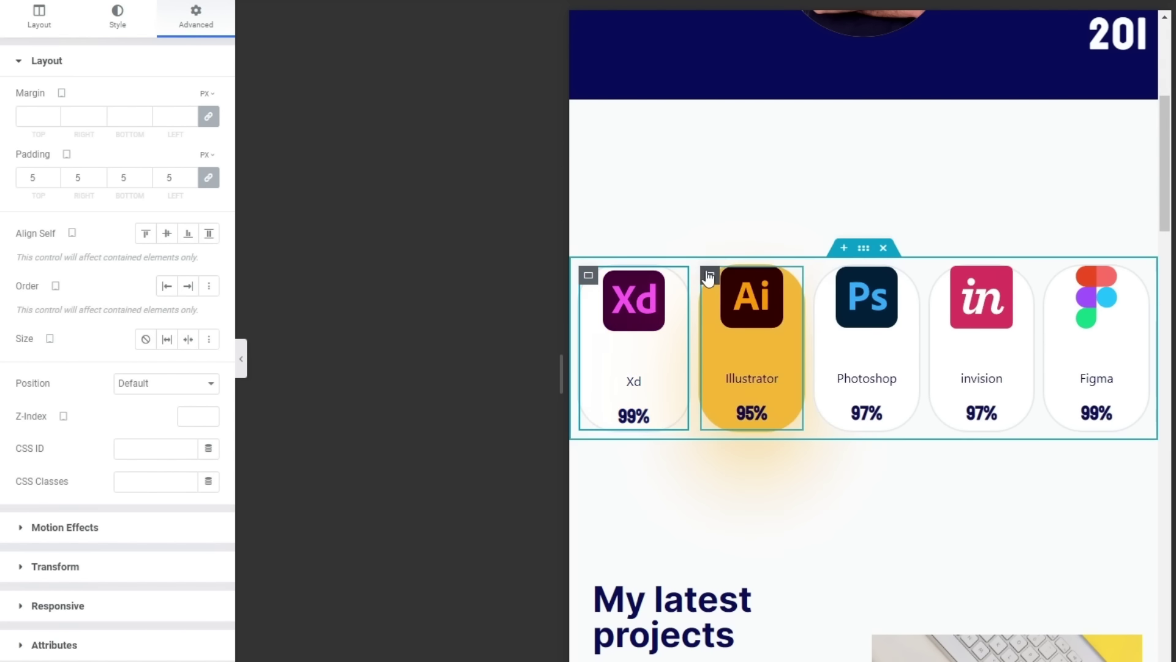
right_click(709, 277)
click(753, 409)
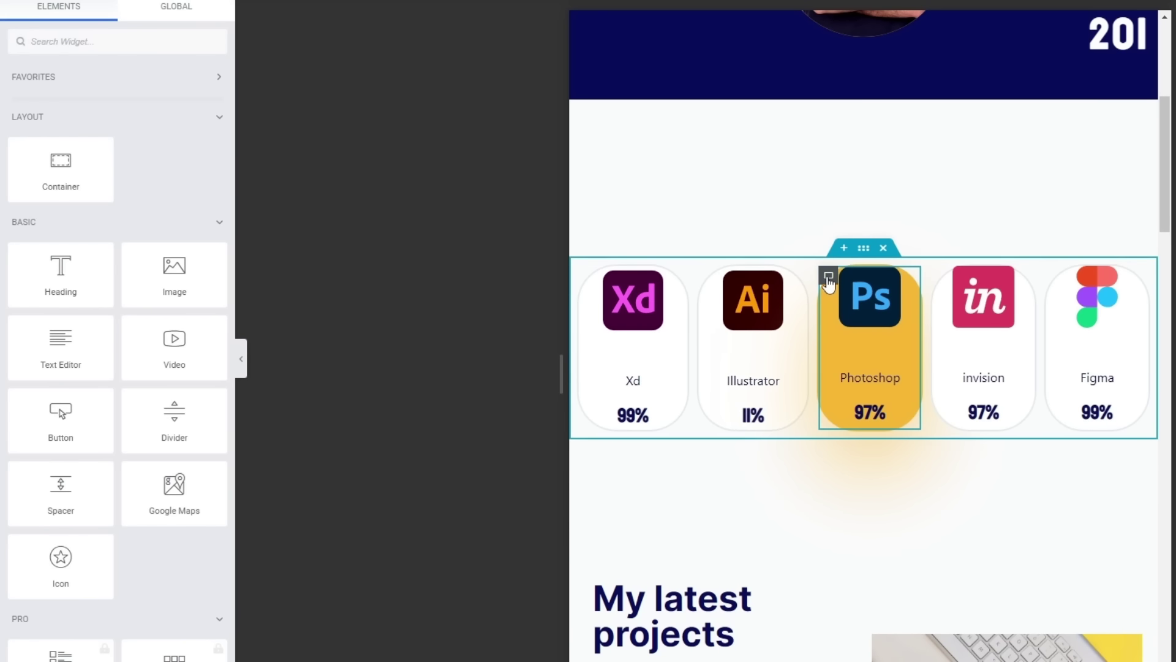
right_click(828, 279)
click(884, 414)
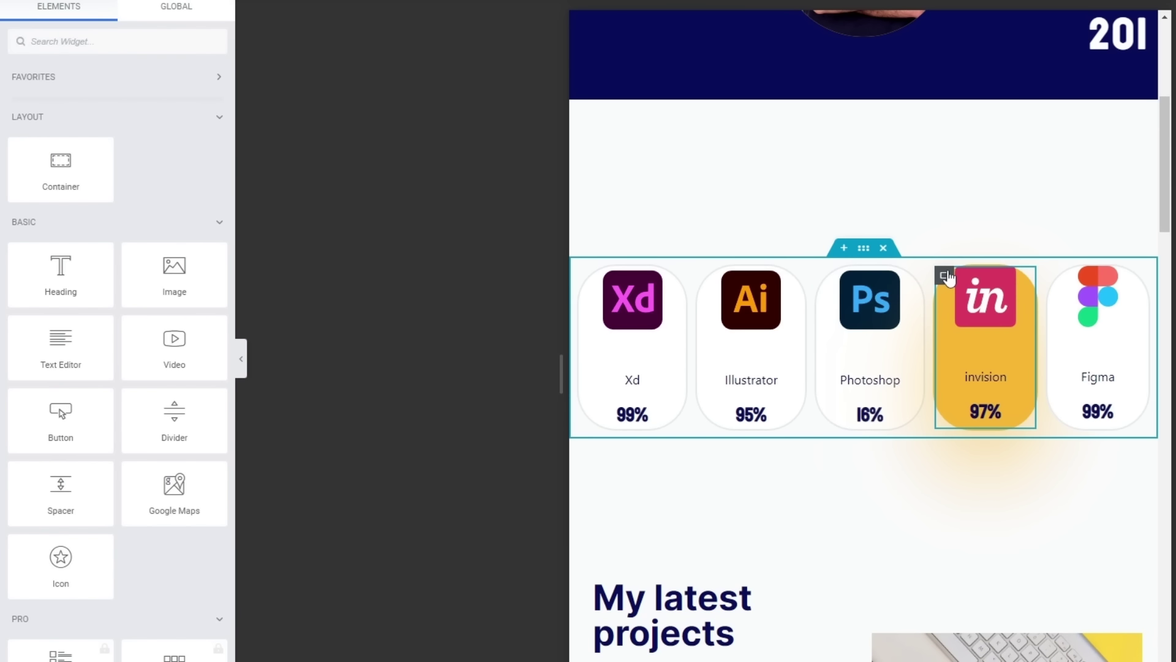
right_click(948, 277)
click(992, 414)
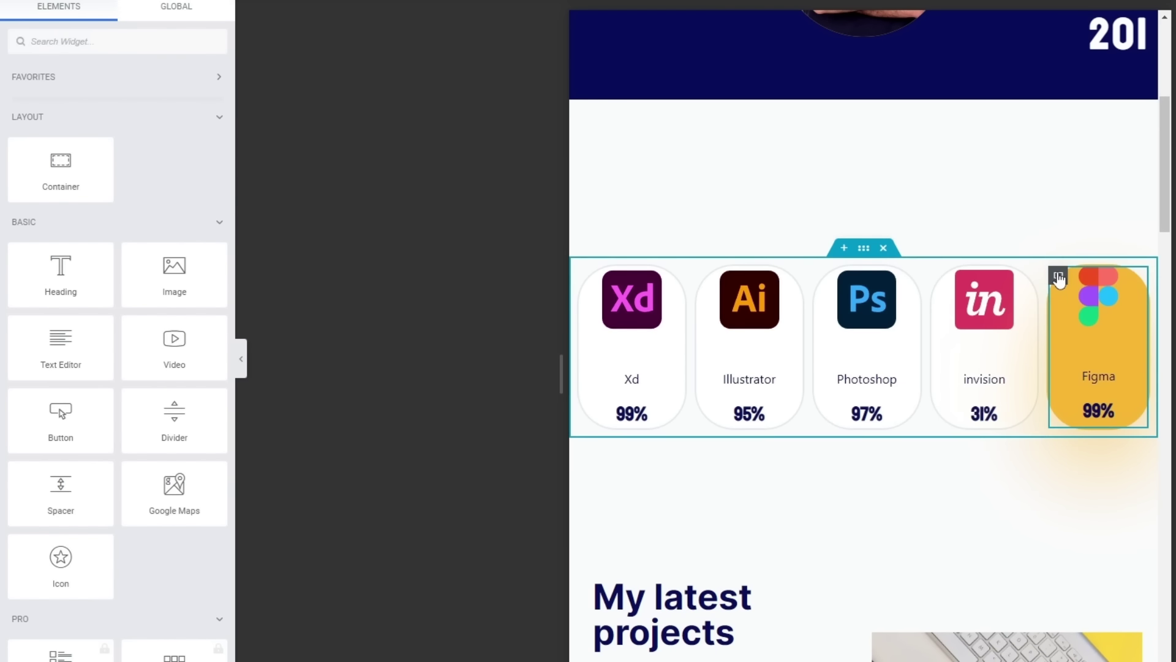
right_click(1059, 277)
click(1109, 414)
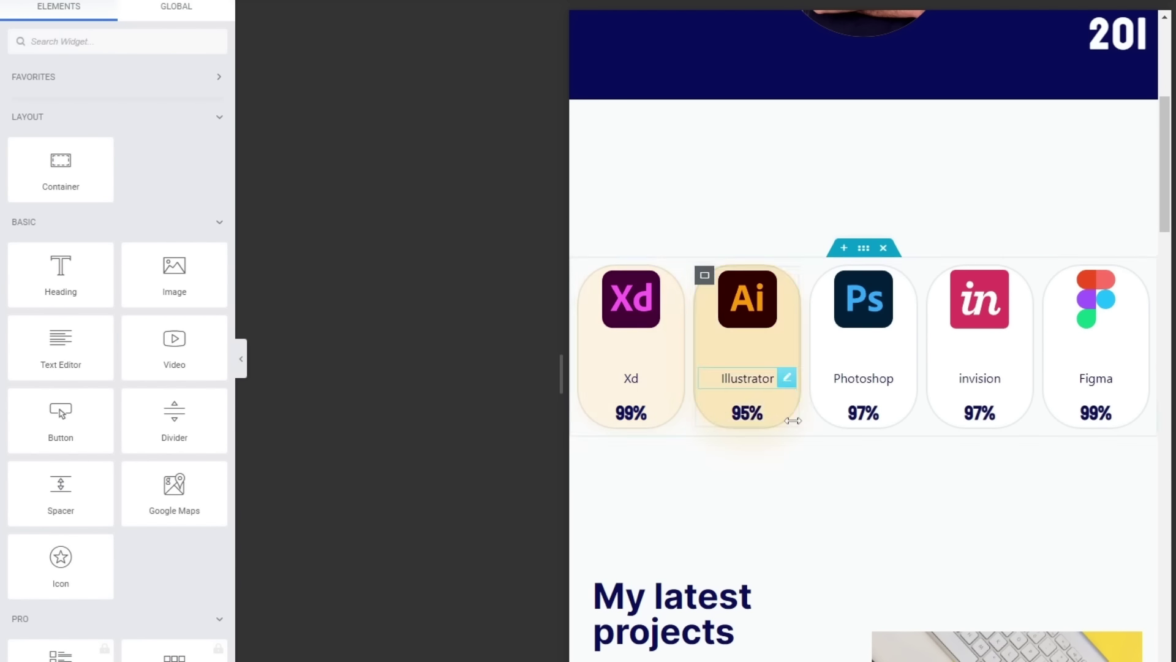
Set the Xd card's border radius to 25 px in its Style border settings.
scroll(674, 276, up, 3)
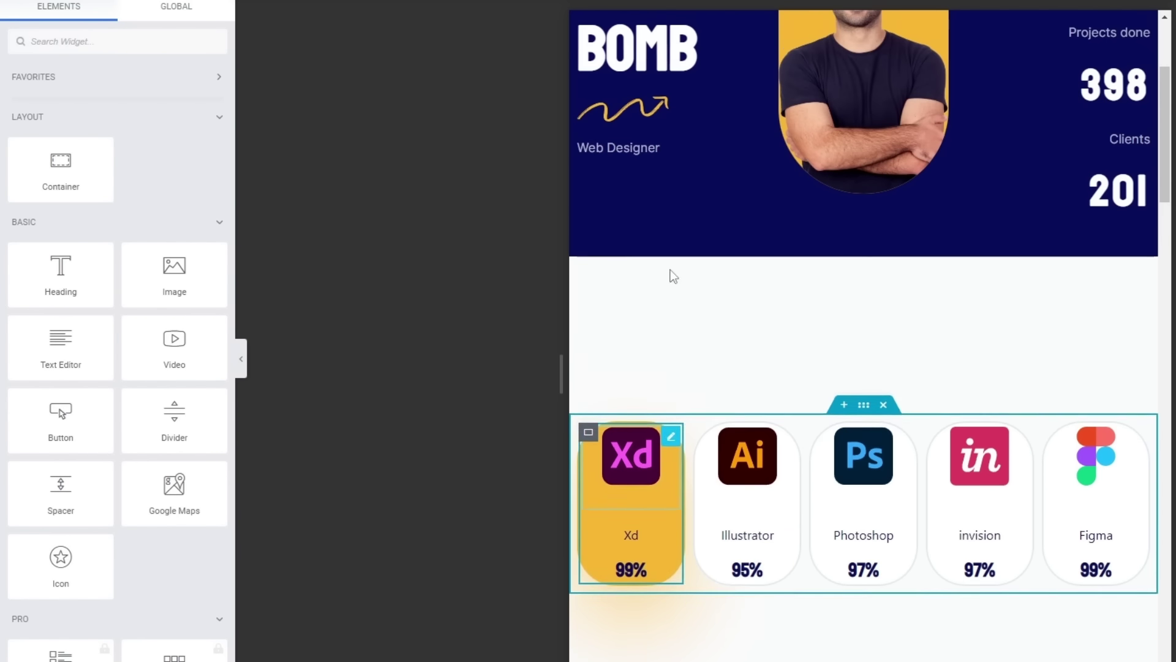
scroll(772, 472, down, 1)
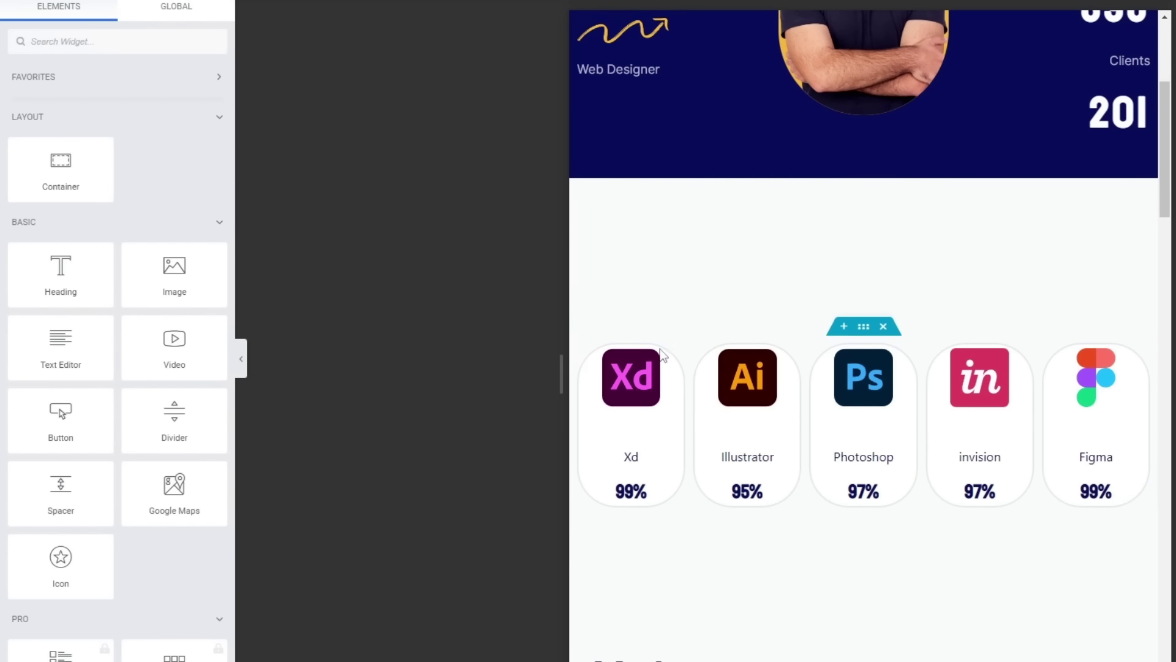
click(588, 353)
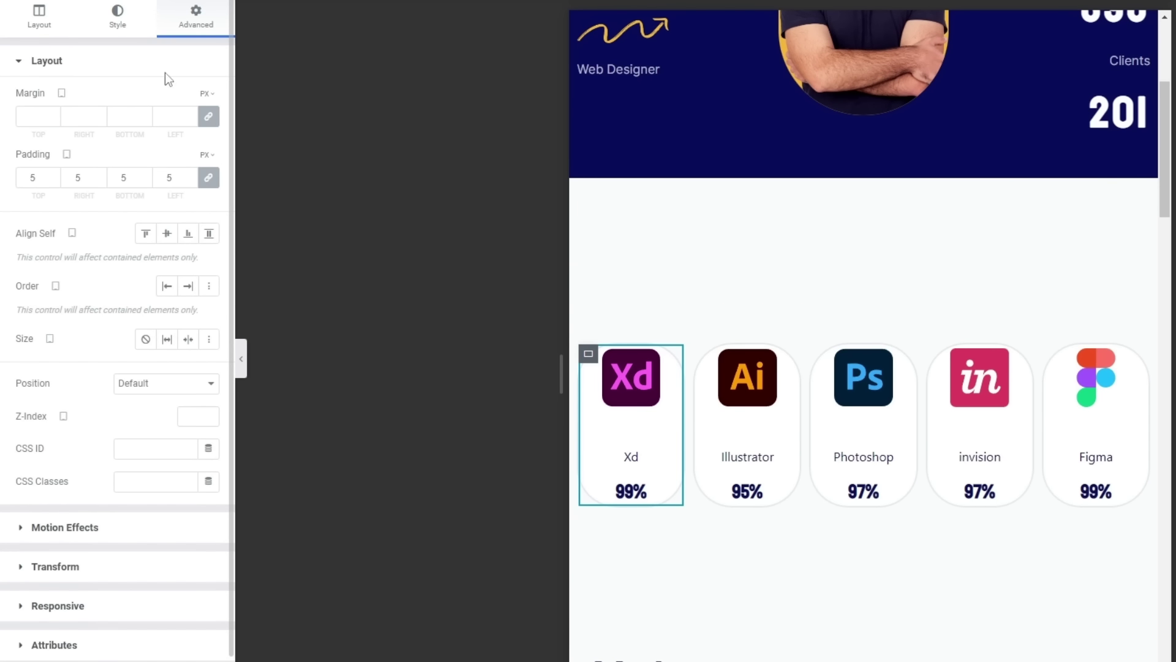
click(118, 23)
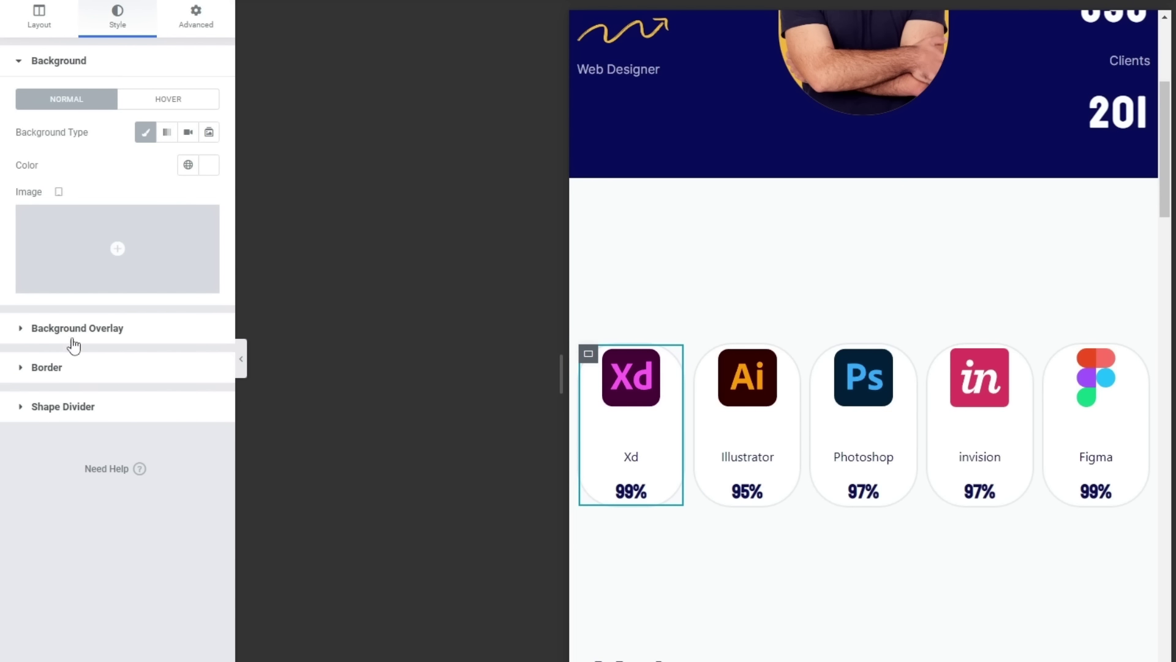
click(47, 368)
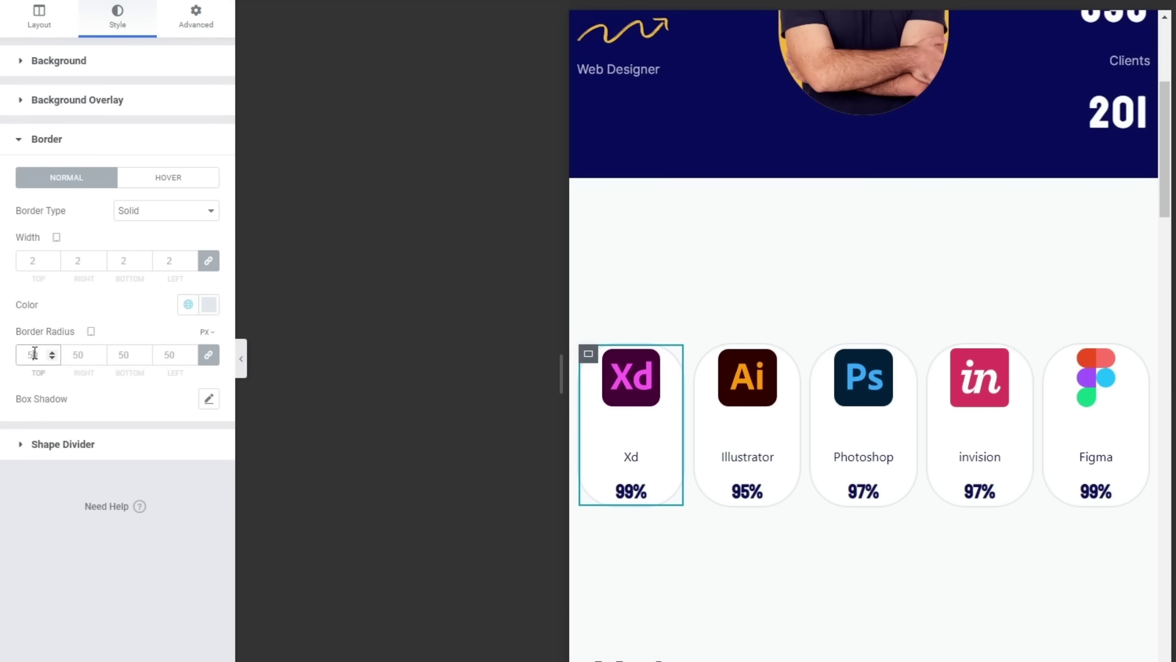
text(2)
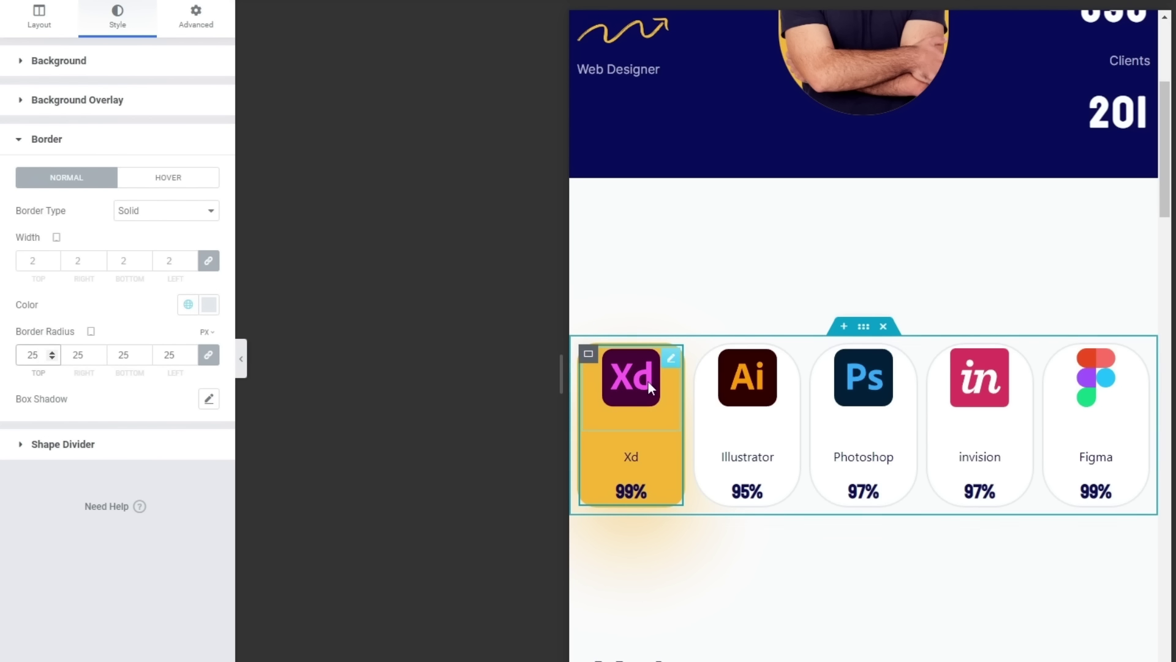
Apply the Xd card's 25 px corners to the Illustrator, Photoshop, InVision and Figma cards.
right_click(588, 362)
click(628, 454)
right_click(703, 354)
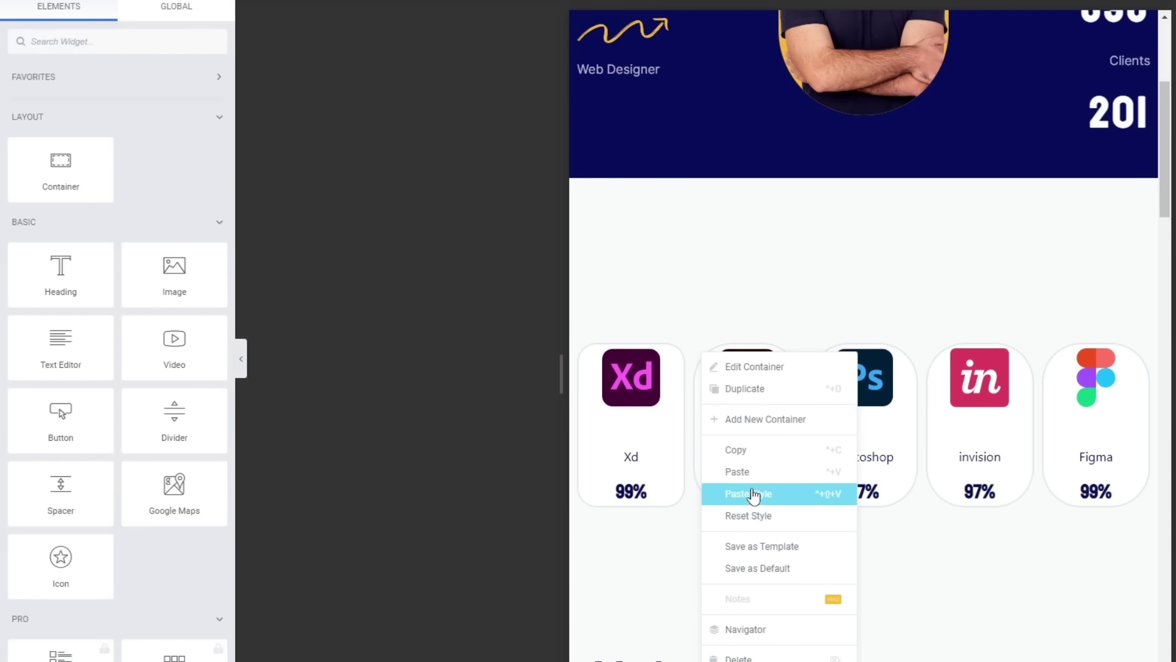
click(751, 492)
right_click(822, 353)
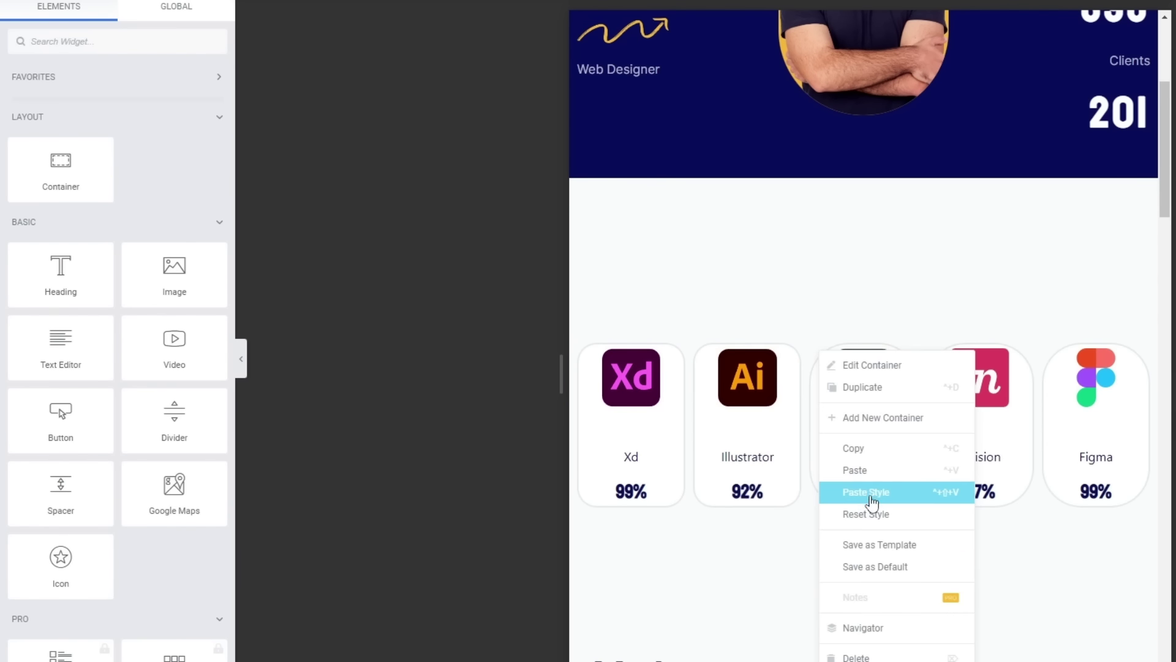
click(865, 492)
right_click(942, 354)
click(993, 500)
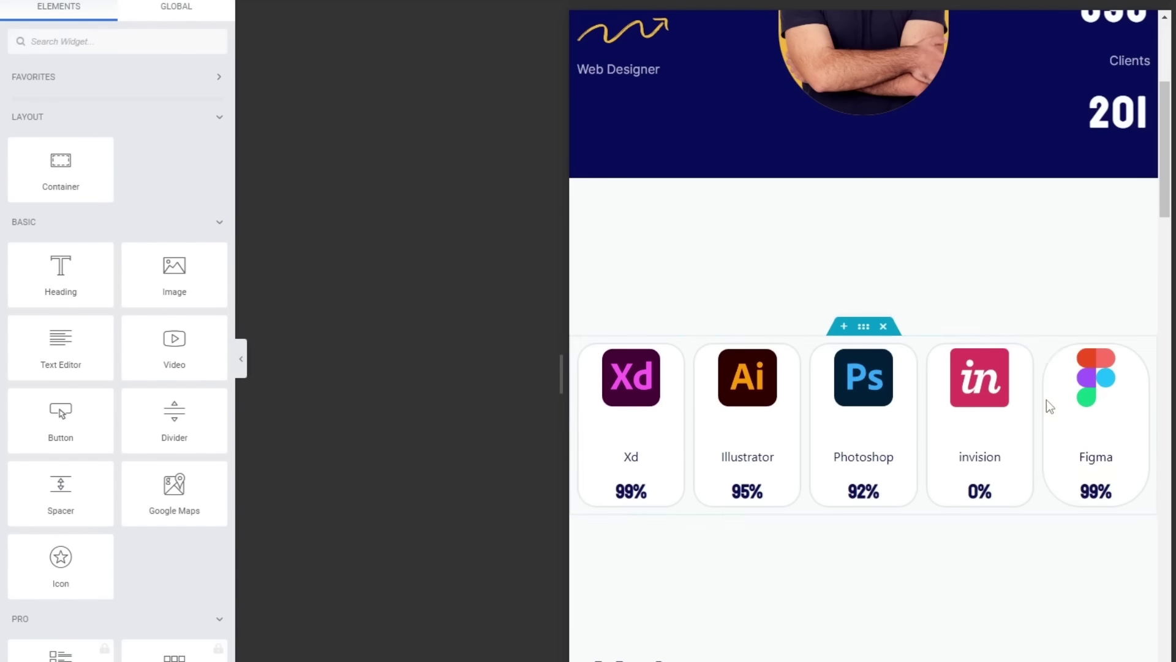
right_click(1052, 354)
click(1116, 493)
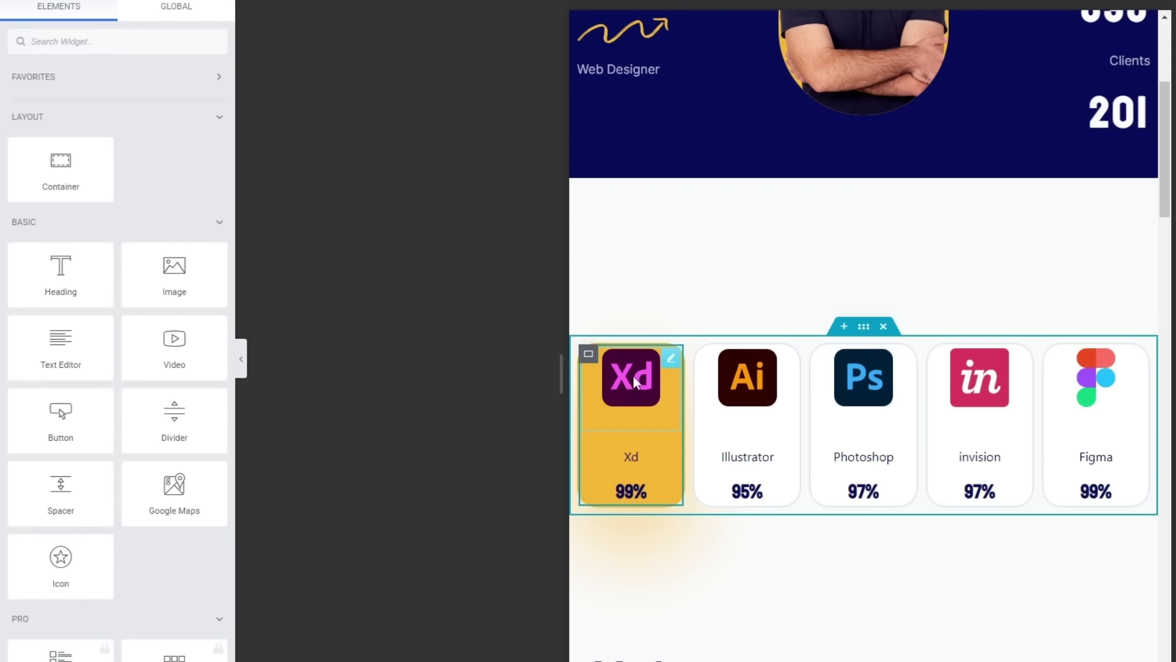
Set the Xd icon image's margins to 0 on all sides.
click(664, 361)
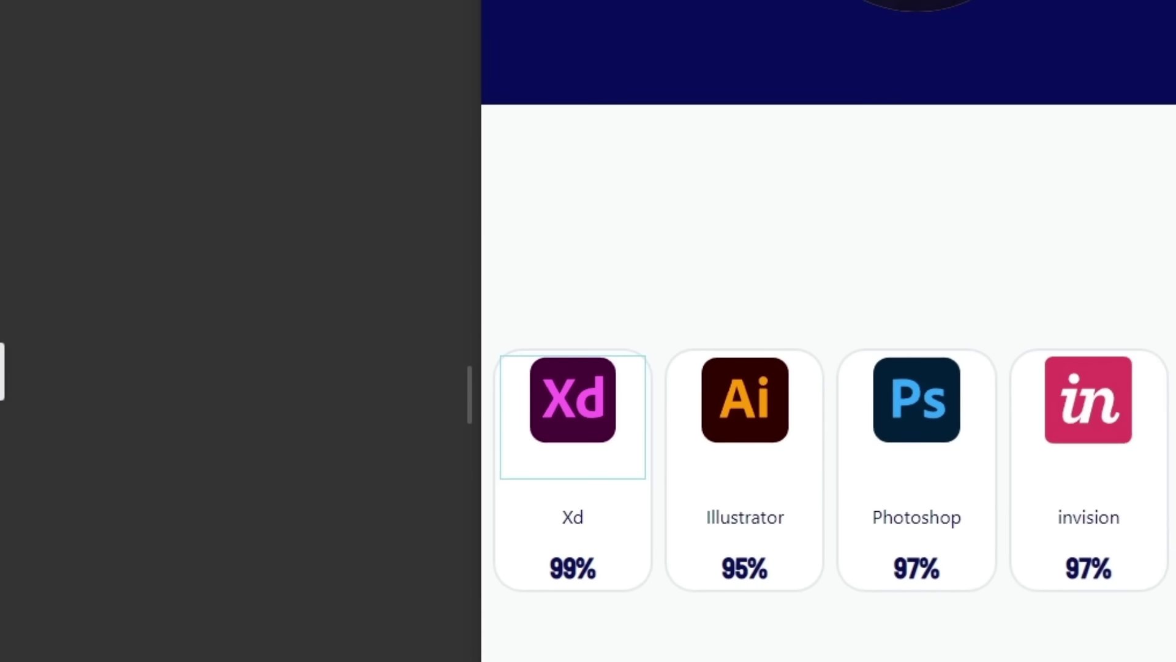
click(204, 25)
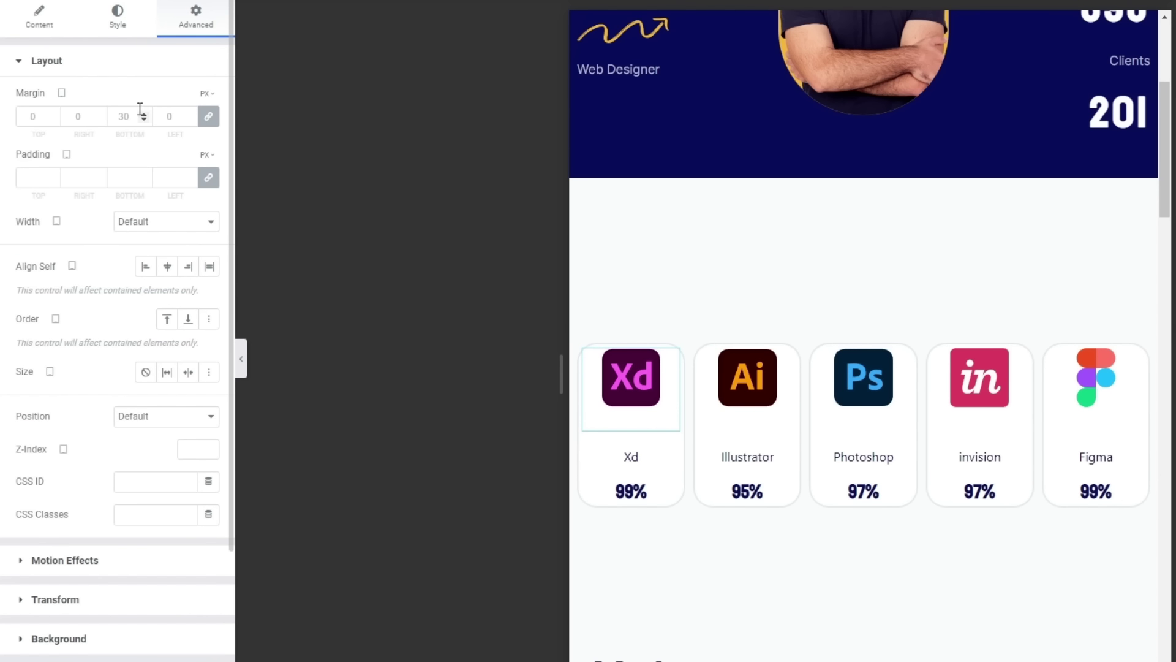
click(128, 110)
text(10)
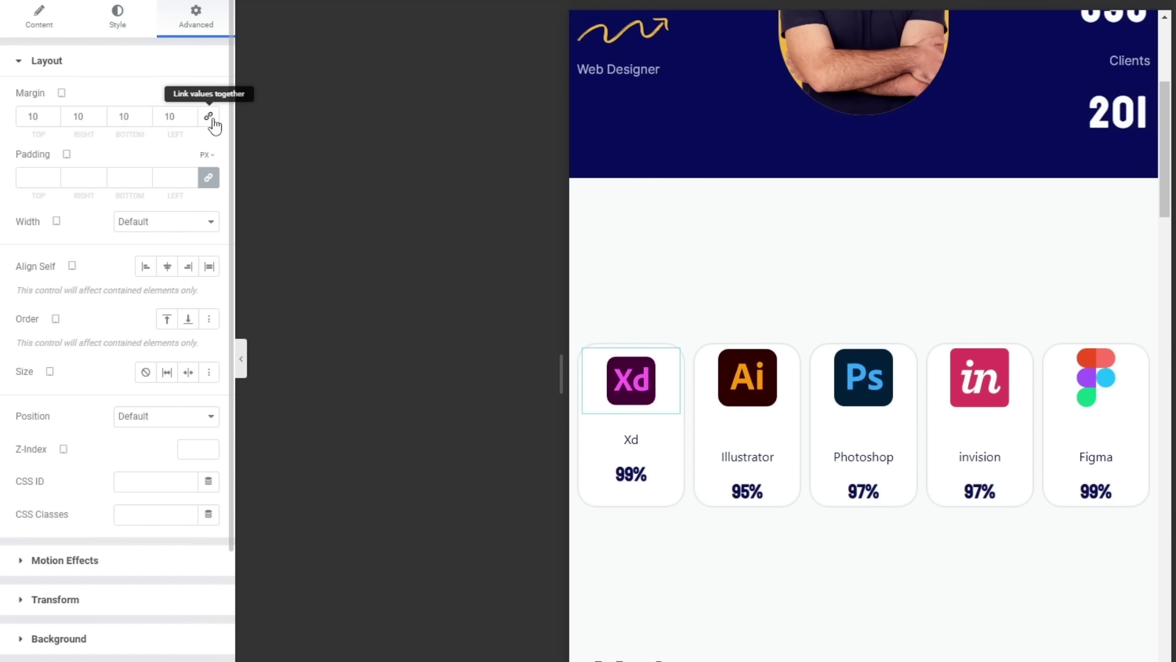
drag(87, 116, 65, 112)
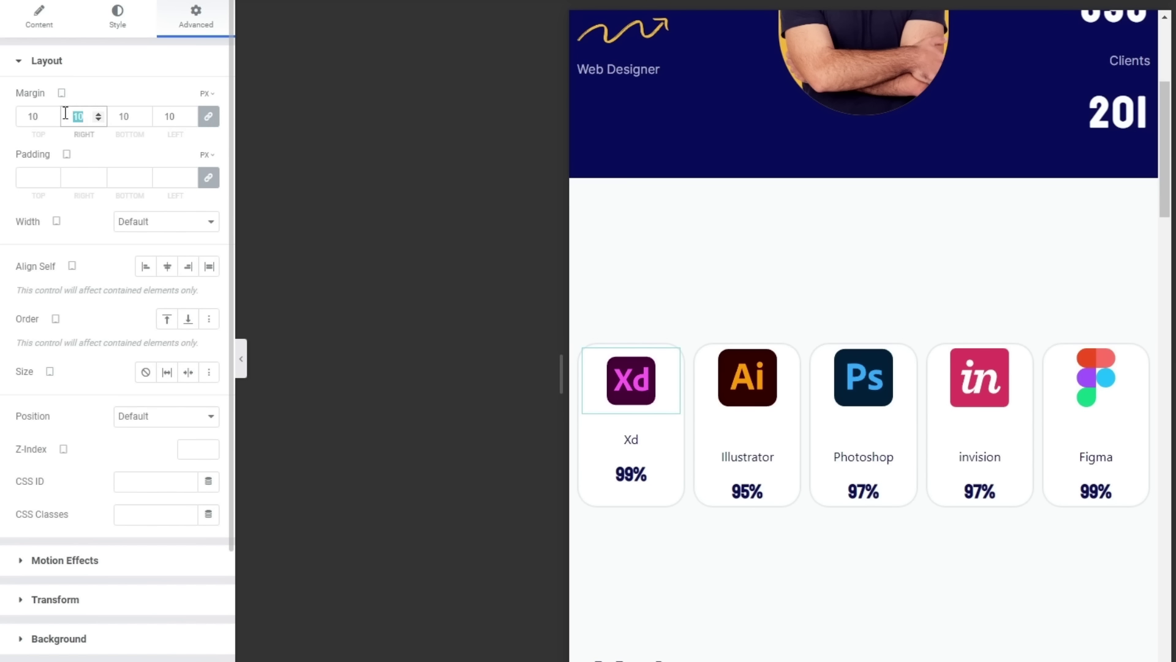
text(0)
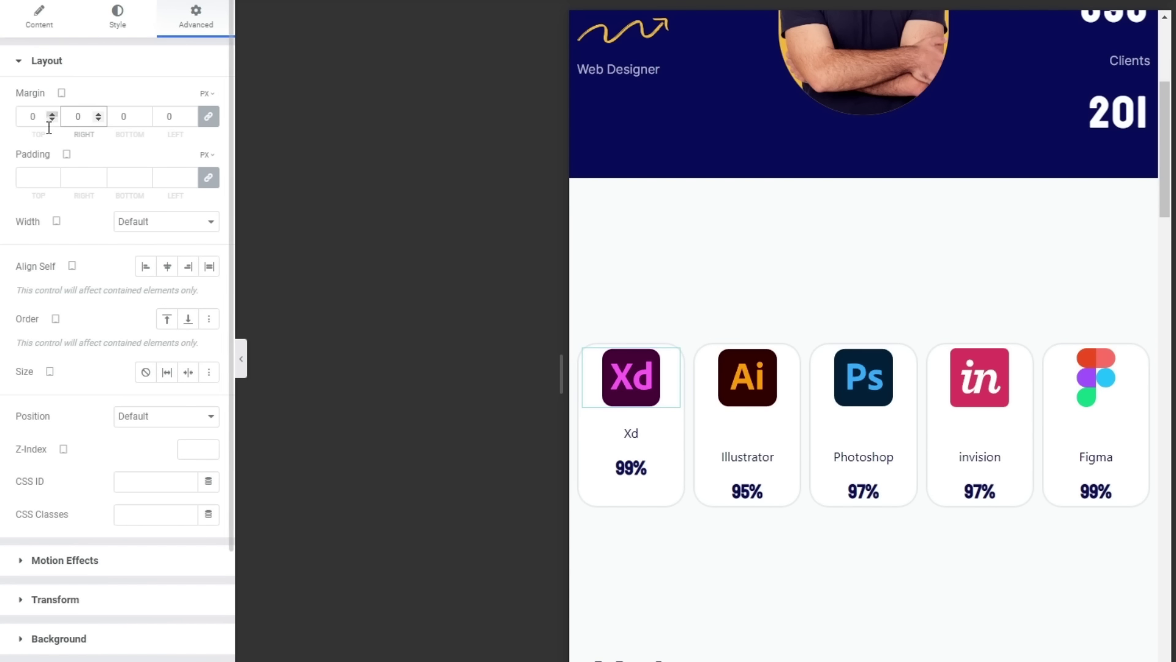
Paste the Xd icon's zero-margin style onto the Illustrator, Photoshop, invision and Figma icons.
right_click(668, 362)
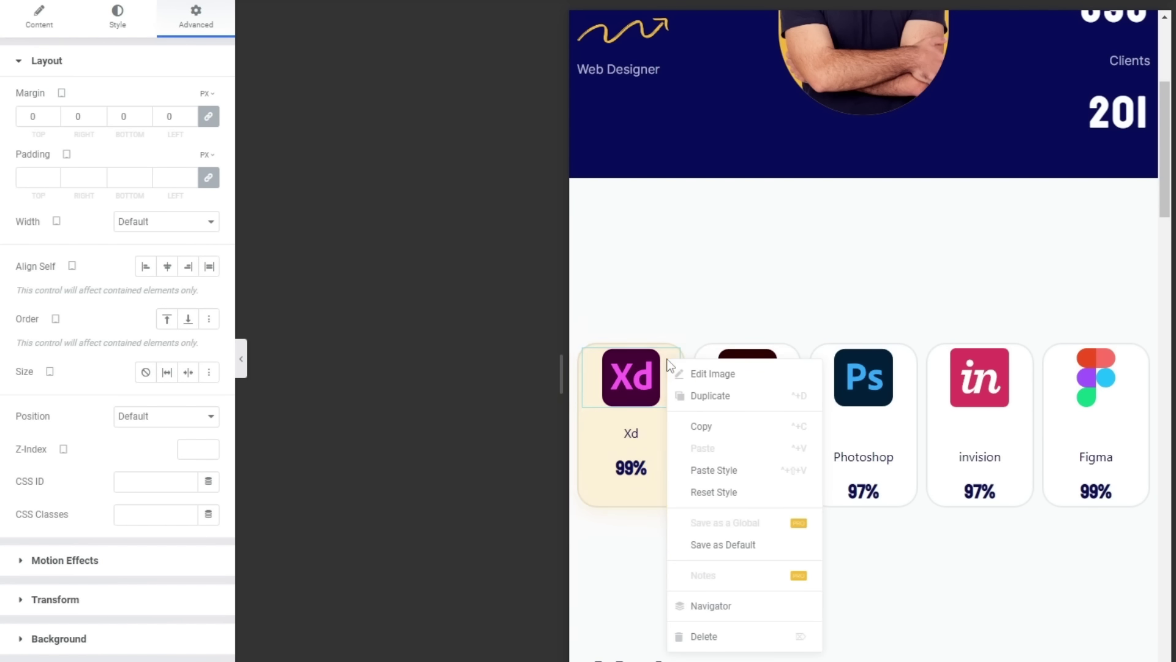
click(707, 429)
right_click(789, 362)
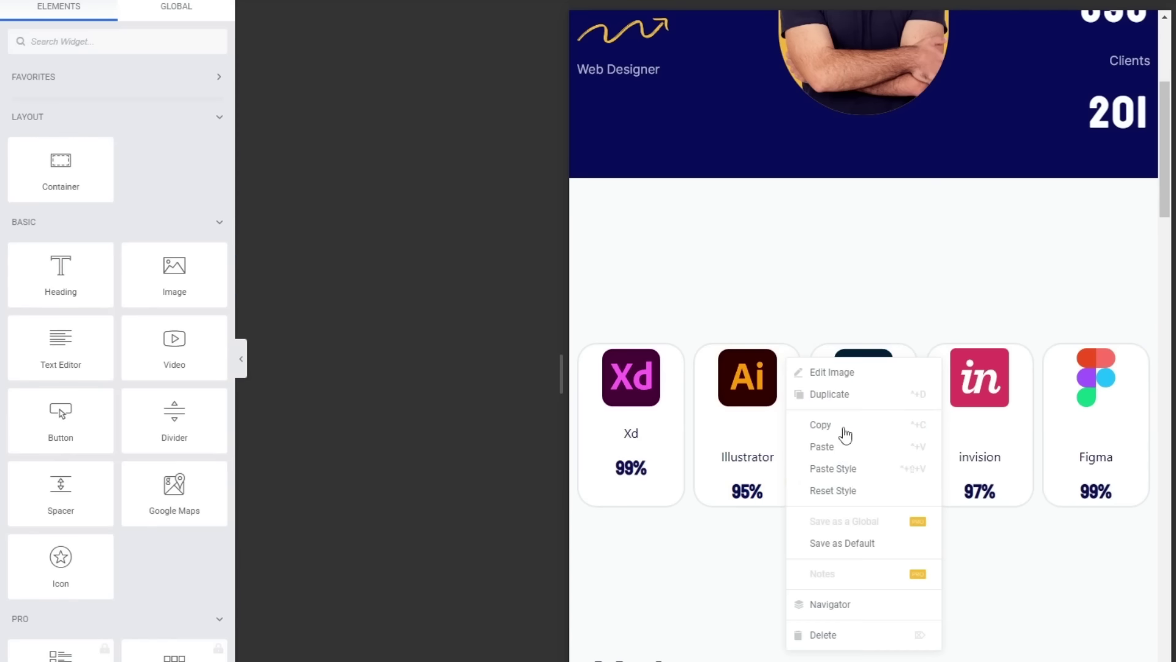
click(846, 470)
right_click(898, 361)
click(949, 476)
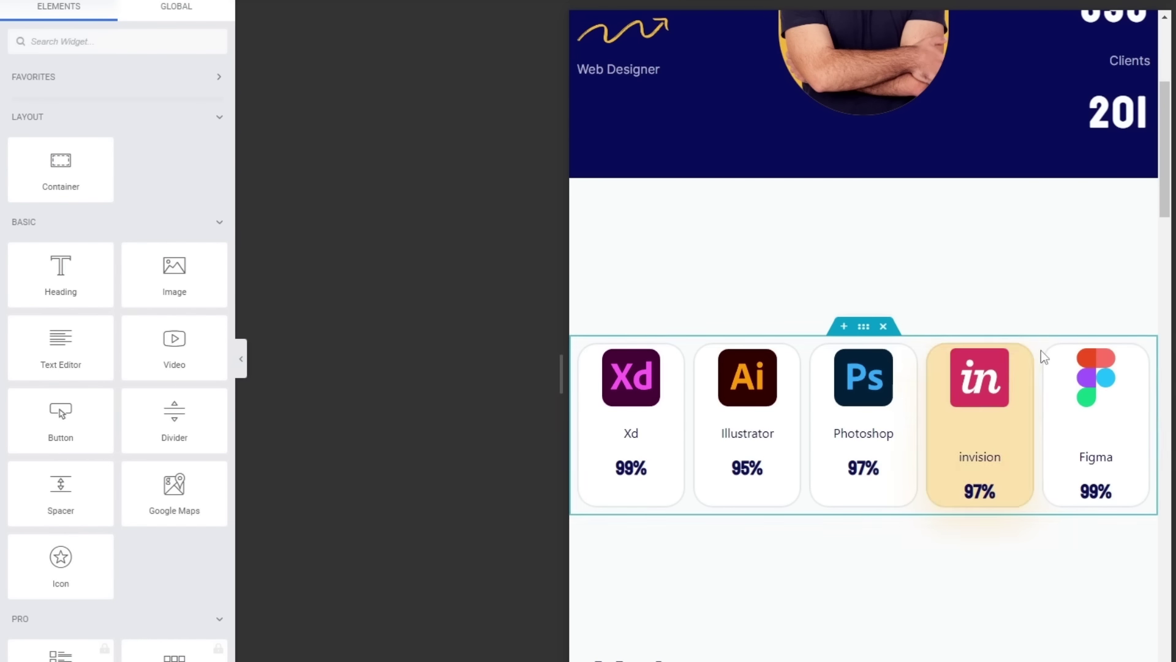
right_click(1015, 360)
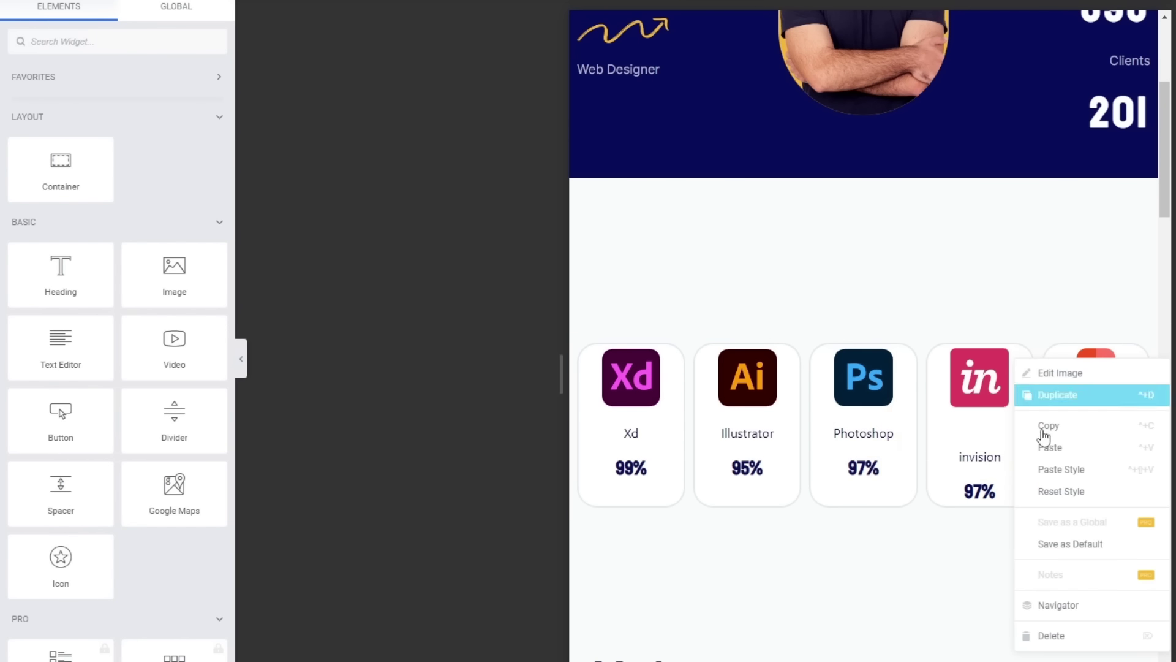
click(1061, 469)
right_click(1126, 360)
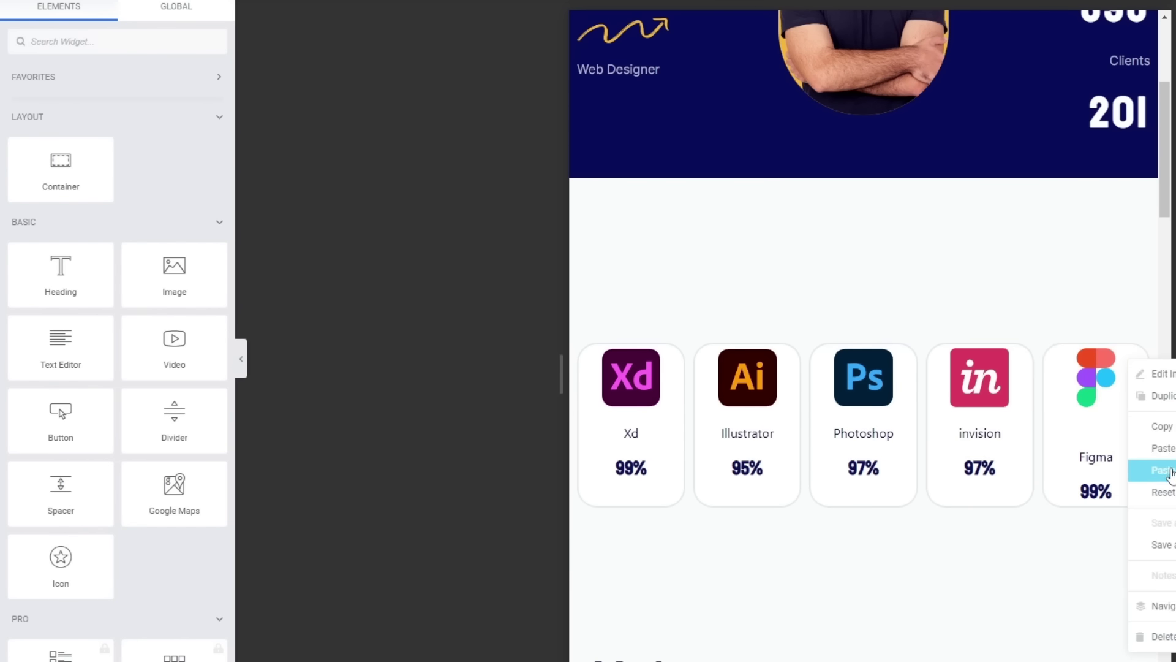
click(1165, 450)
scroll(1052, 276, up, 5)
scroll(1054, 279, down, 5)
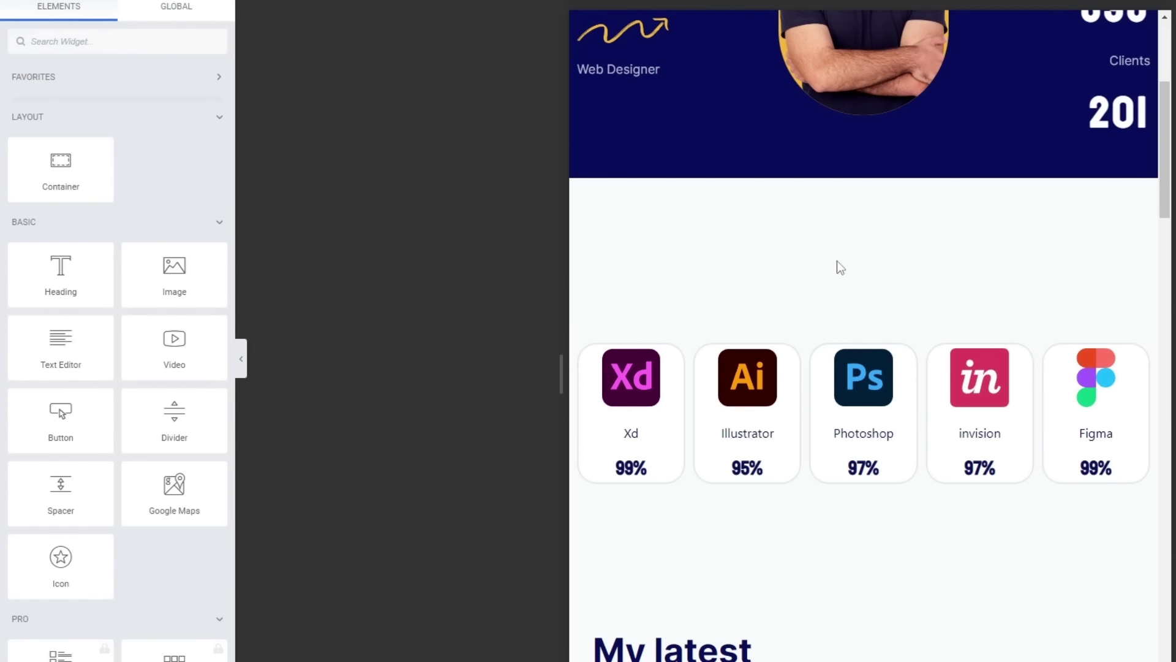
Reset the skill-card row's margins to zero in tablet view.
click(863, 328)
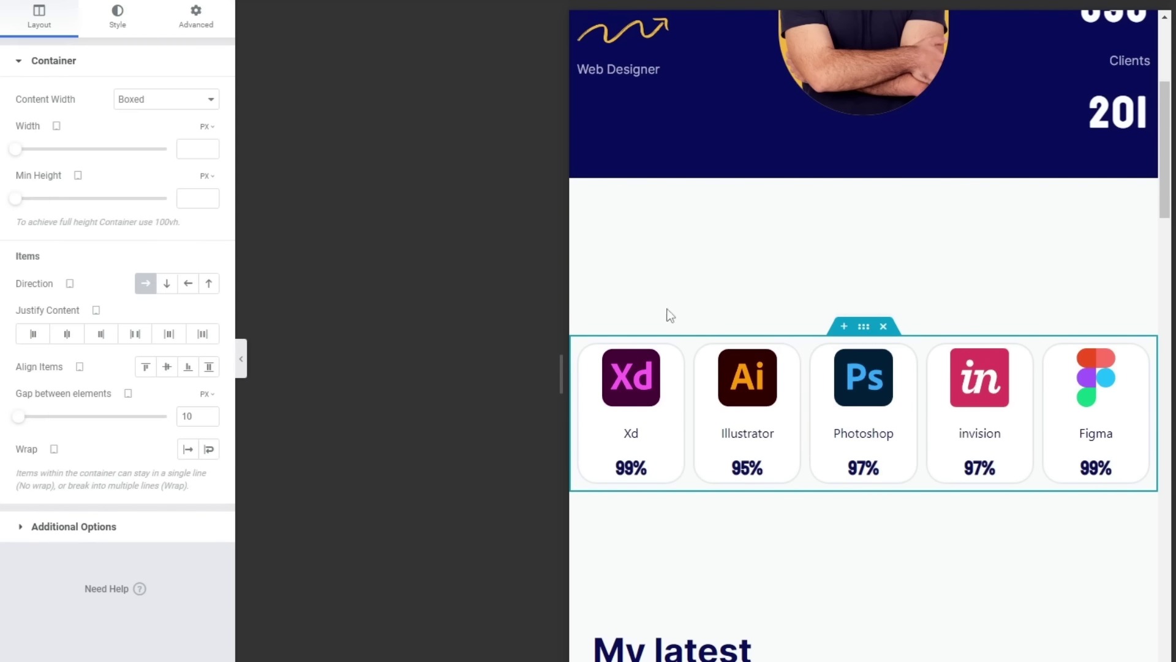
click(196, 31)
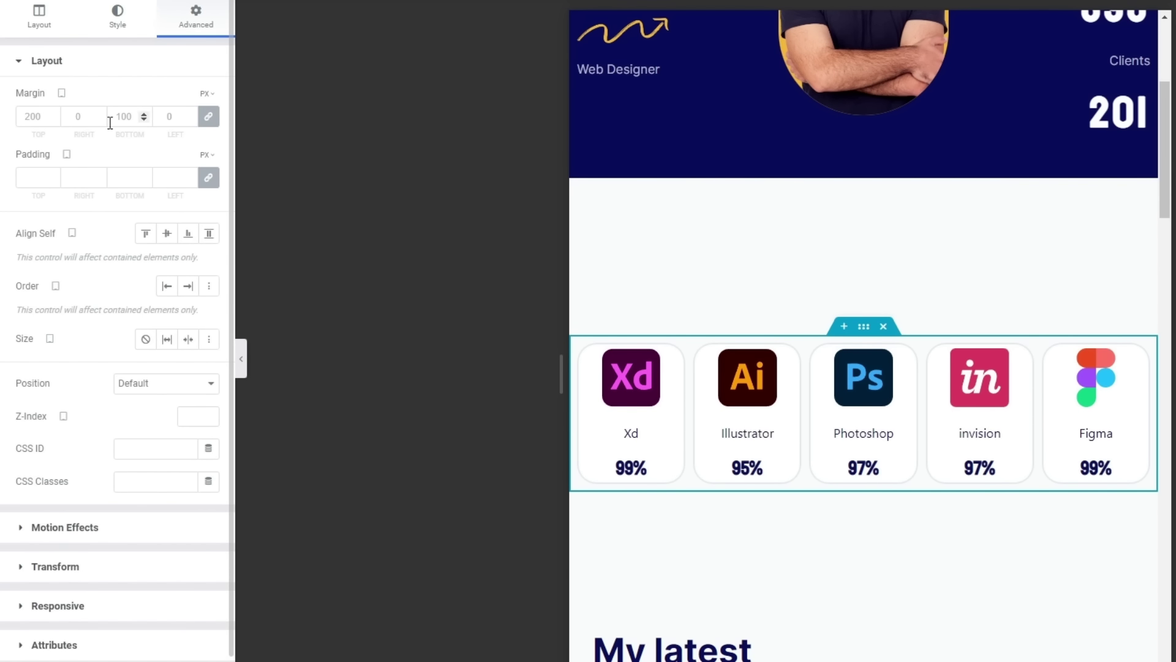
click(208, 117)
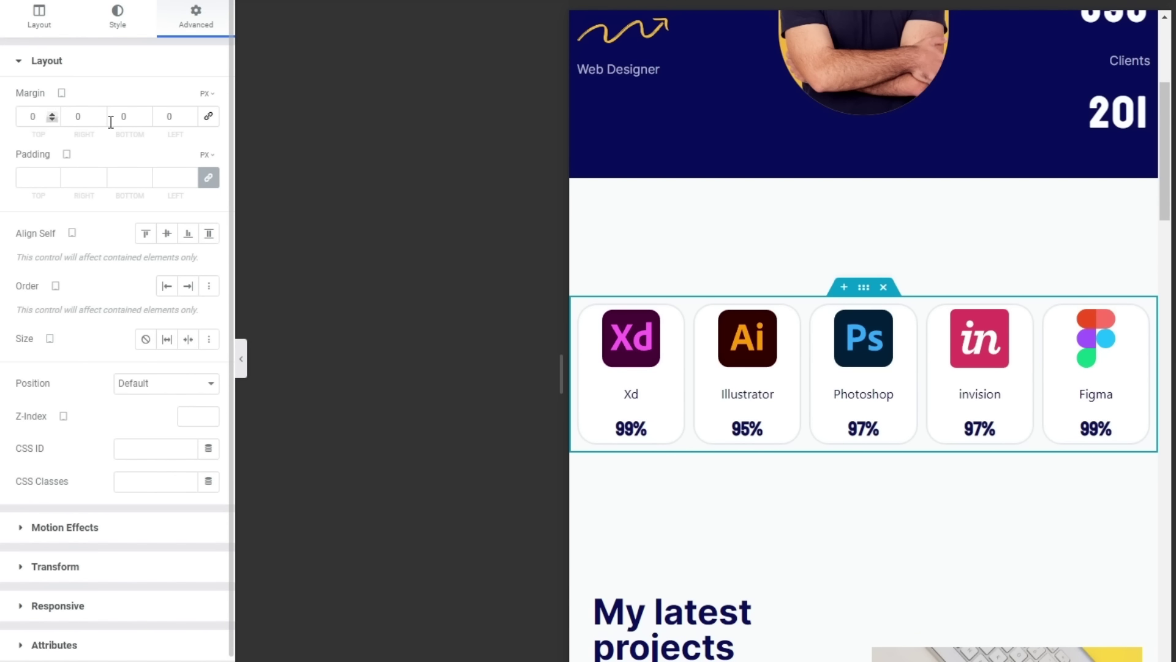
scroll(870, 232, up, 3)
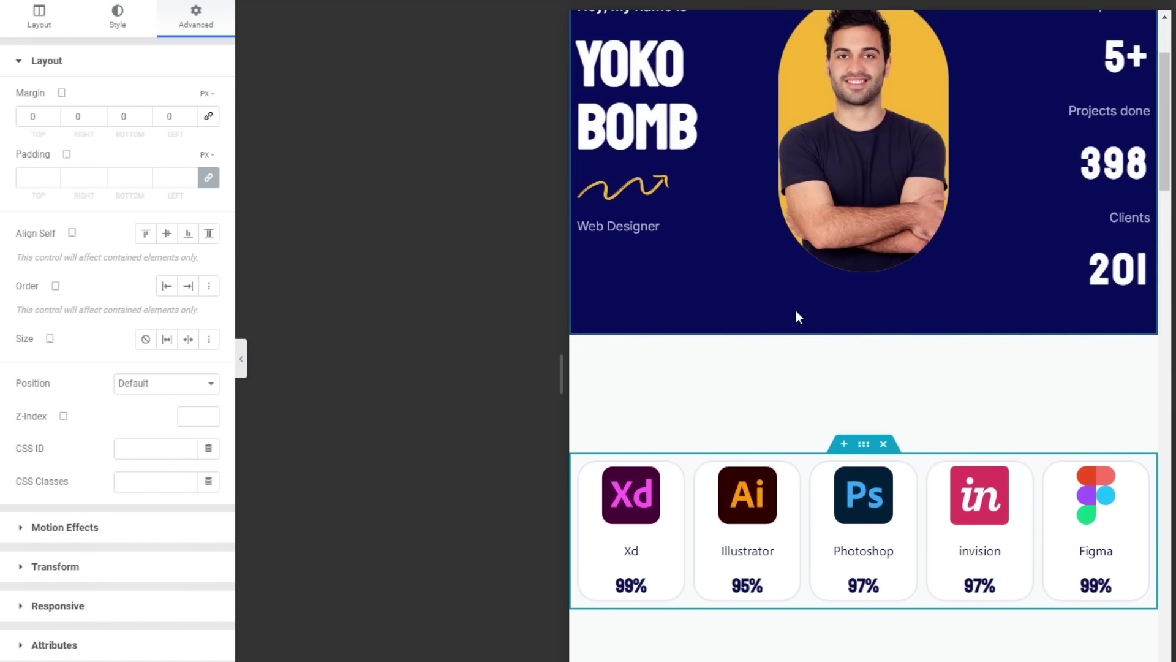
scroll(799, 317, down, 3)
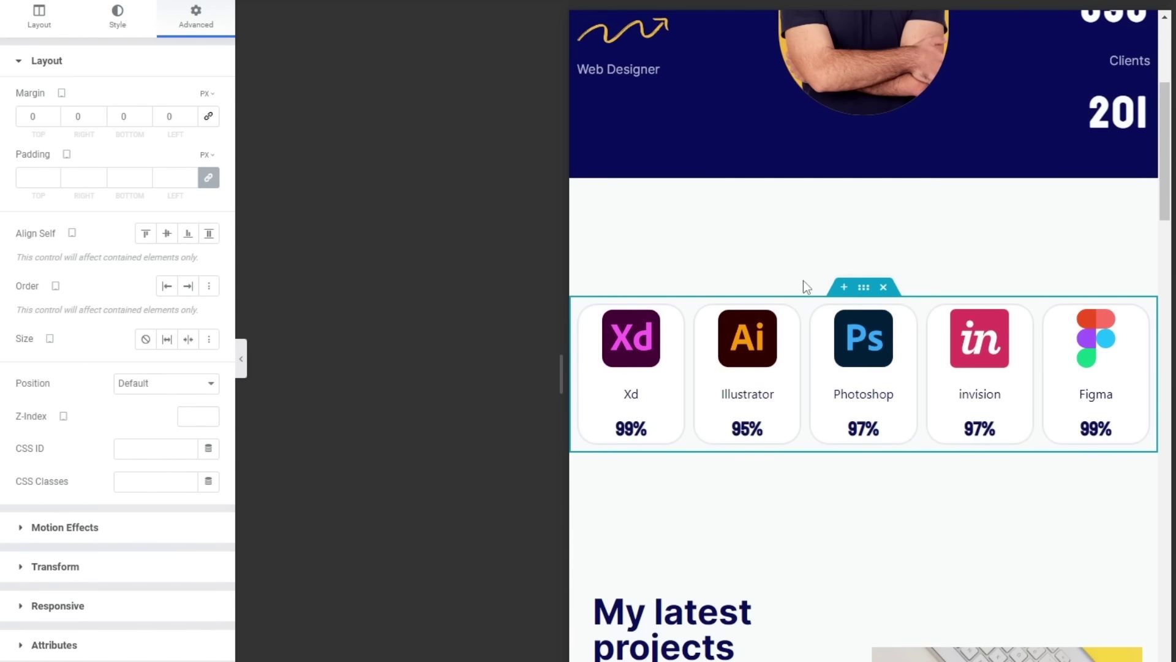
scroll(803, 282, up, 6)
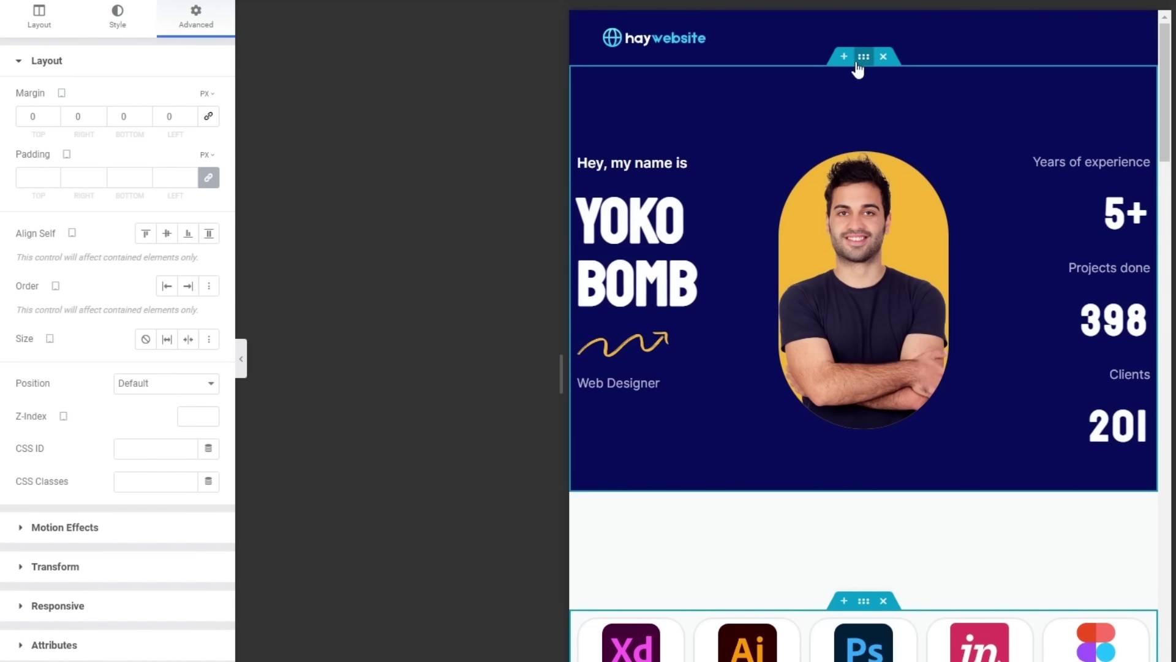
Remove the hero's 150 px bottom margin and enter a 100 px margin value.
click(861, 59)
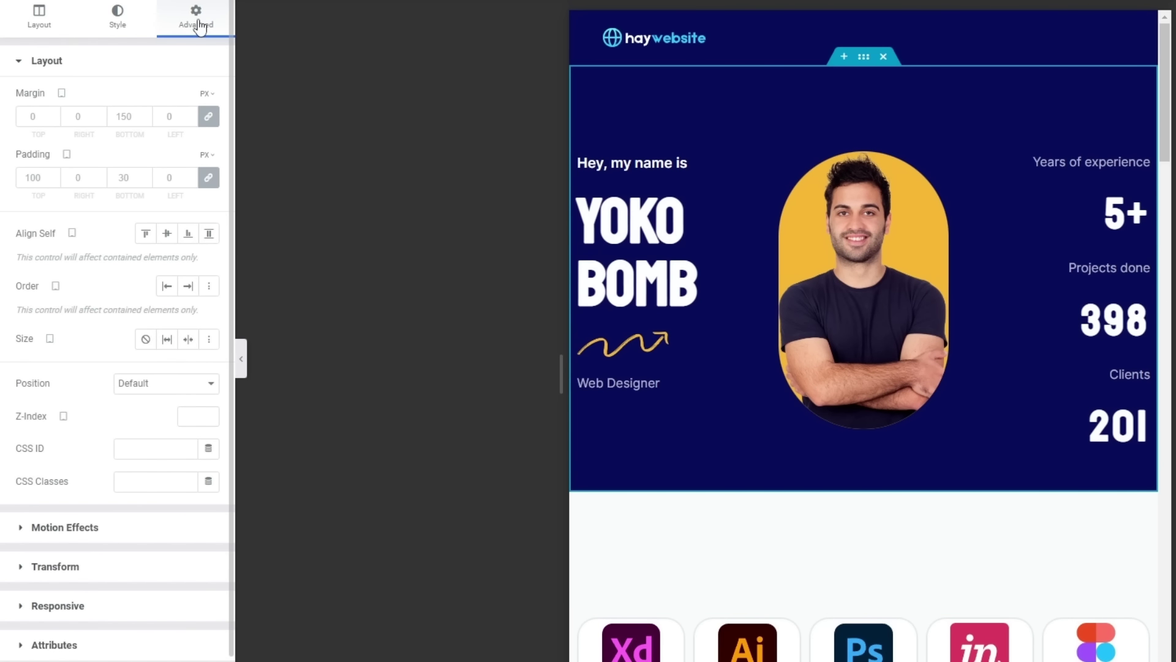
scroll(903, 515, down, 1)
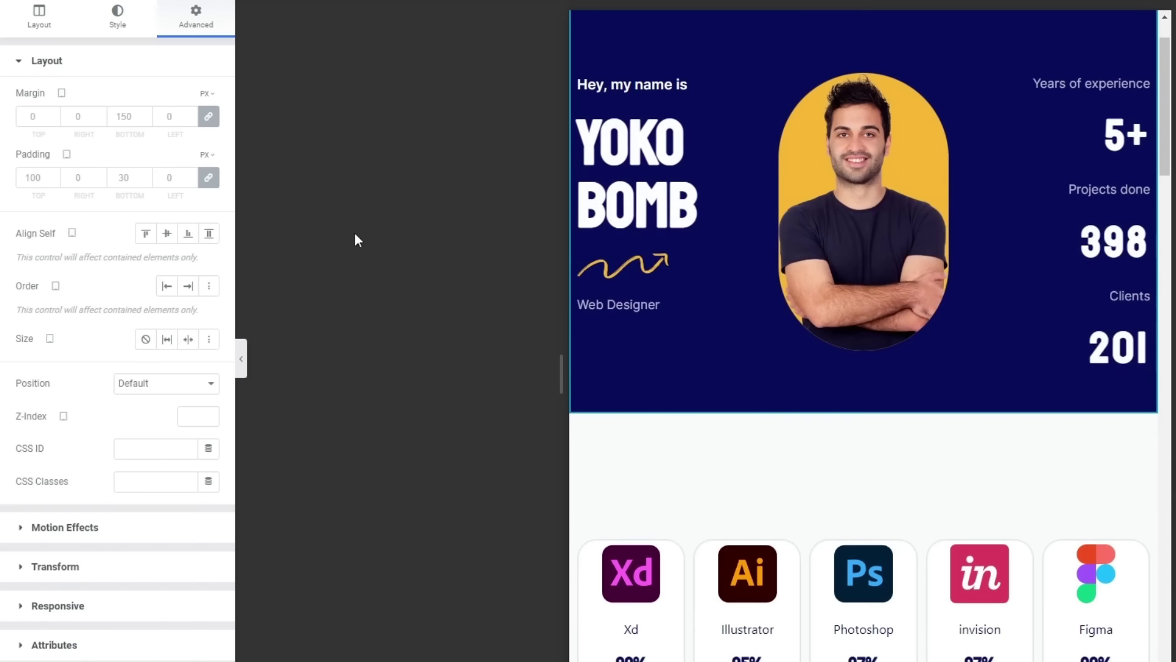
click(208, 116)
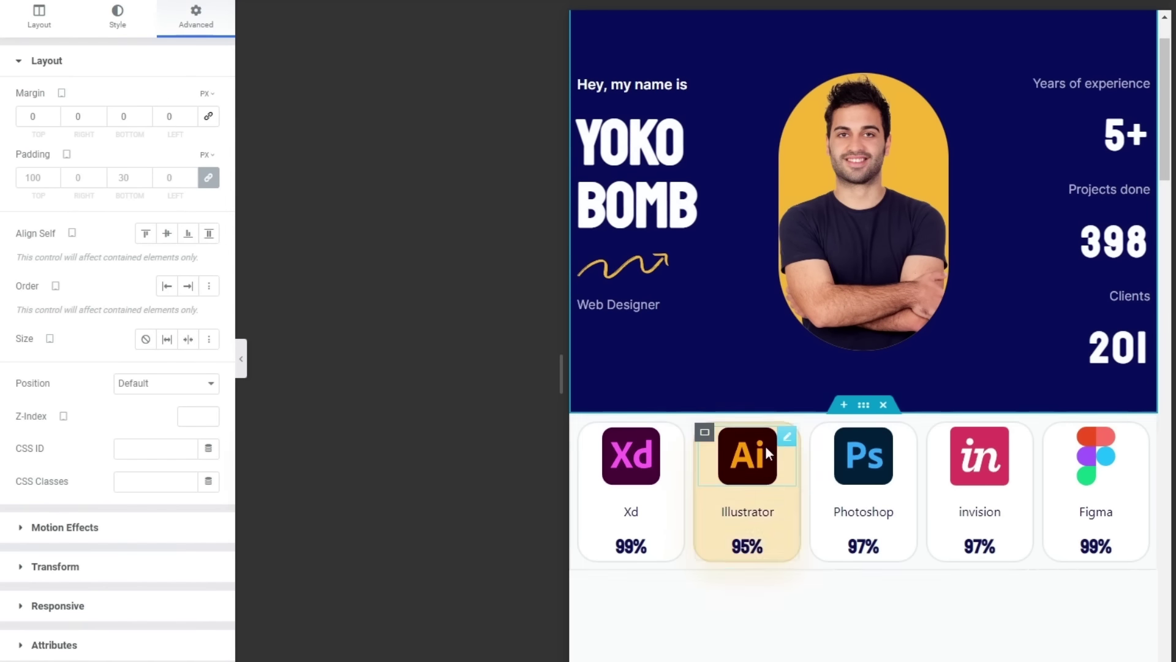
scroll(877, 525, down, 2)
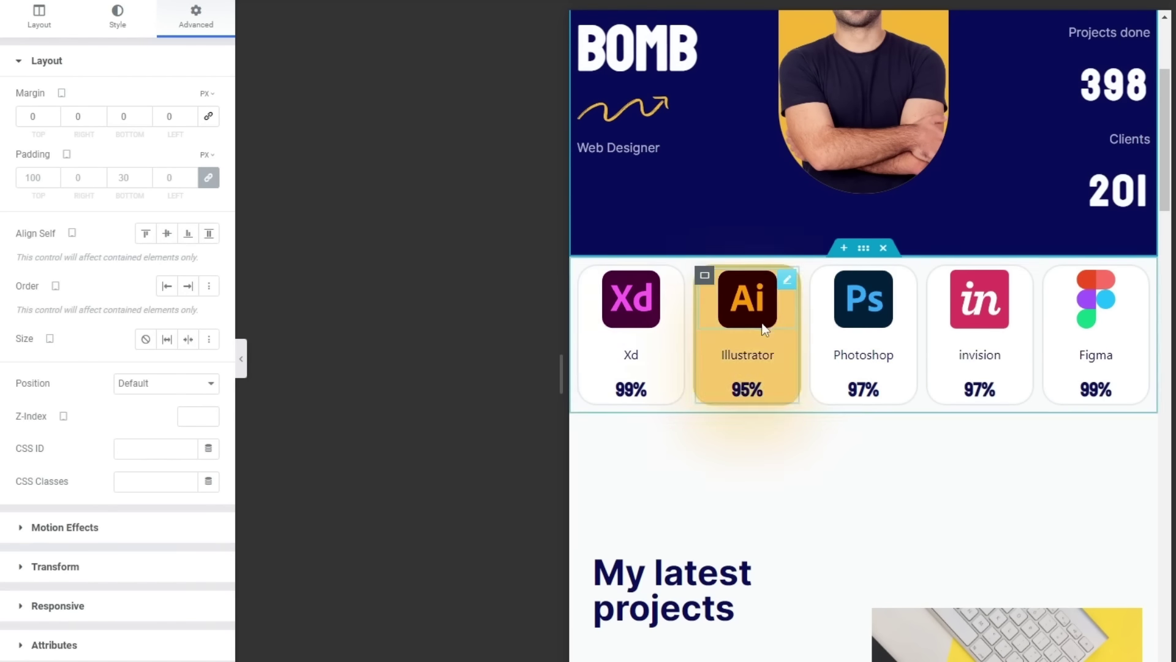
scroll(884, 454, up, 2)
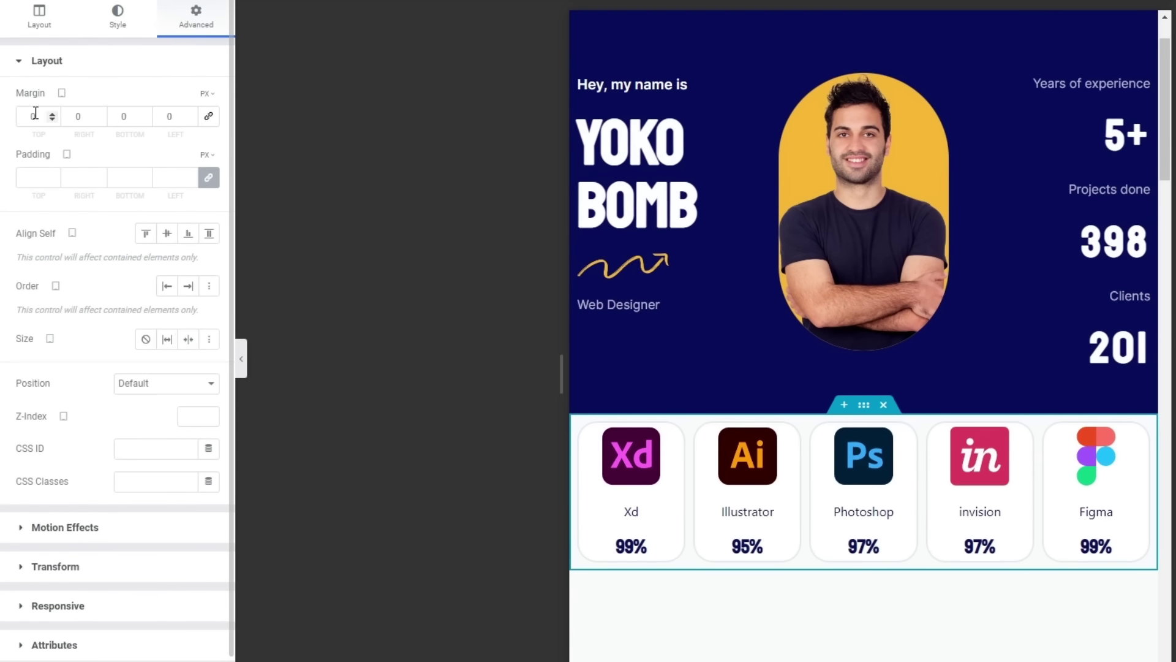
text(100)
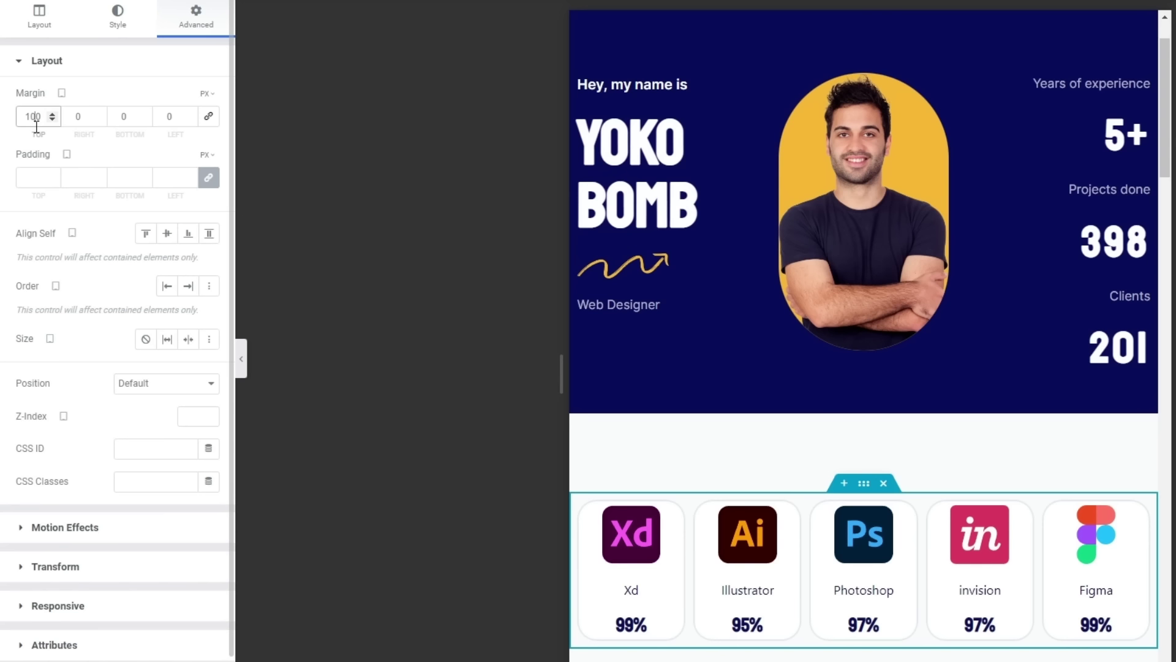
Change the My latest projects section's top margin from 150 to 100 px.
scroll(1001, 495, down, 5)
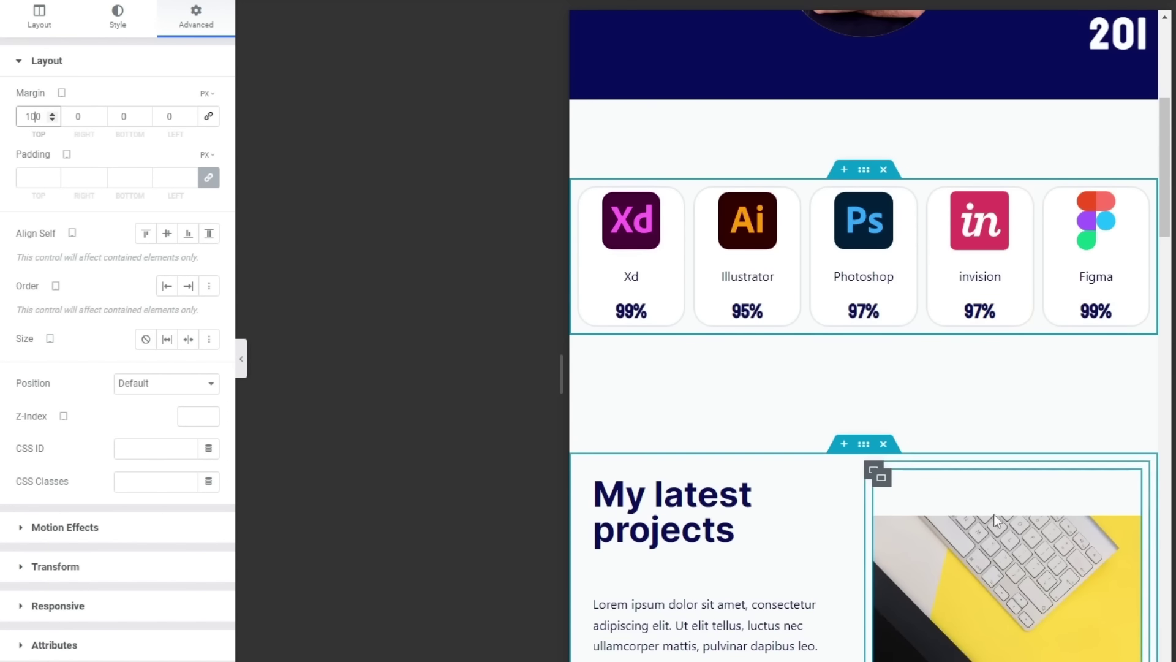
scroll(845, 493, down, 4)
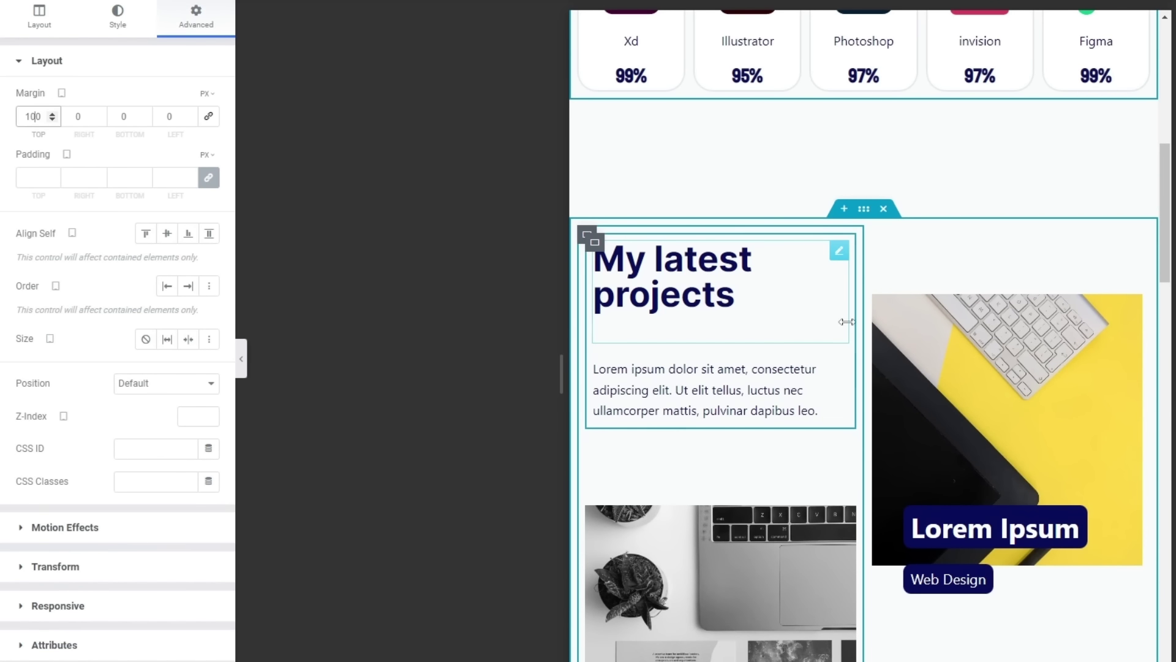
key(BackSpace)
text(5)
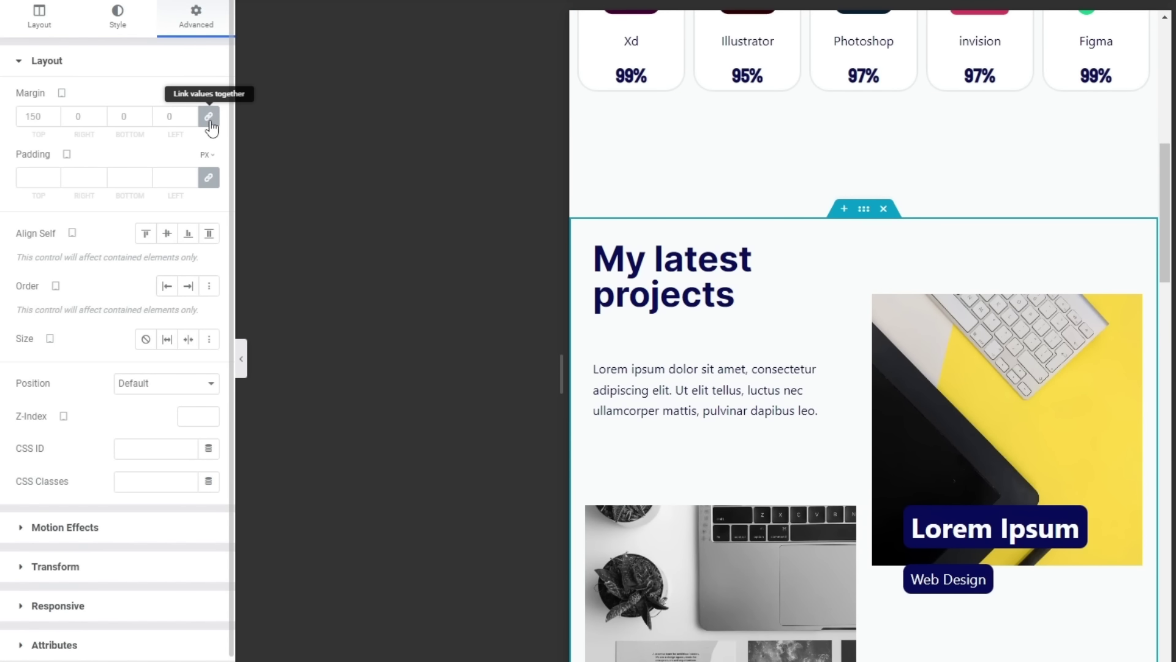
drag(45, 116, 9, 121)
text(0)
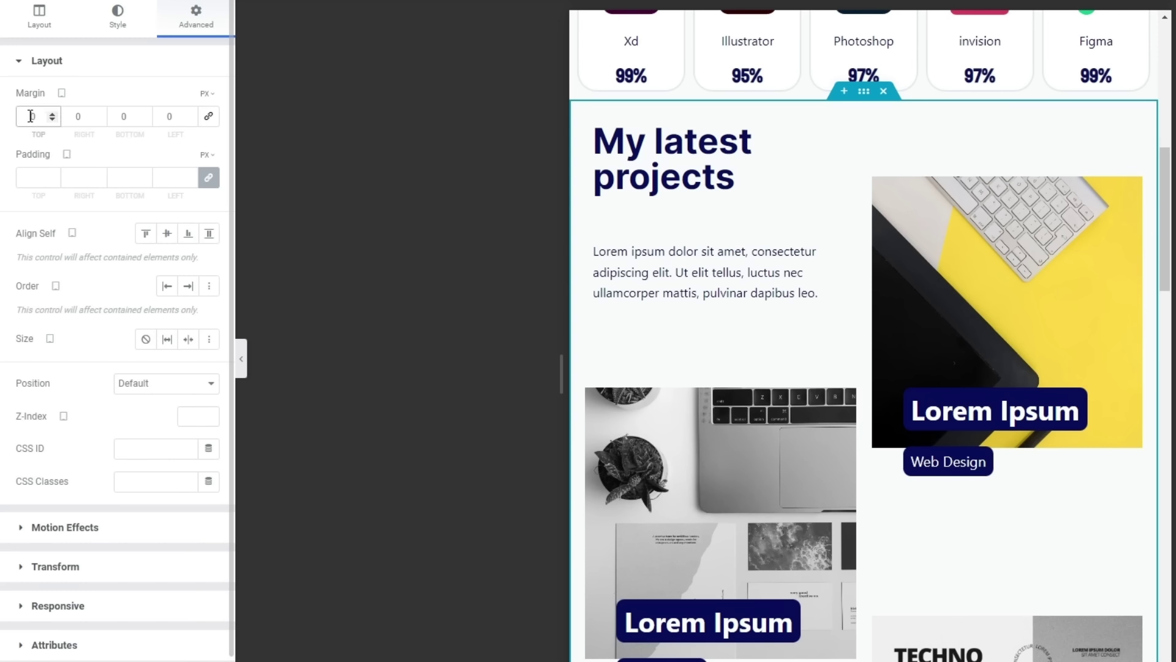
text(100)
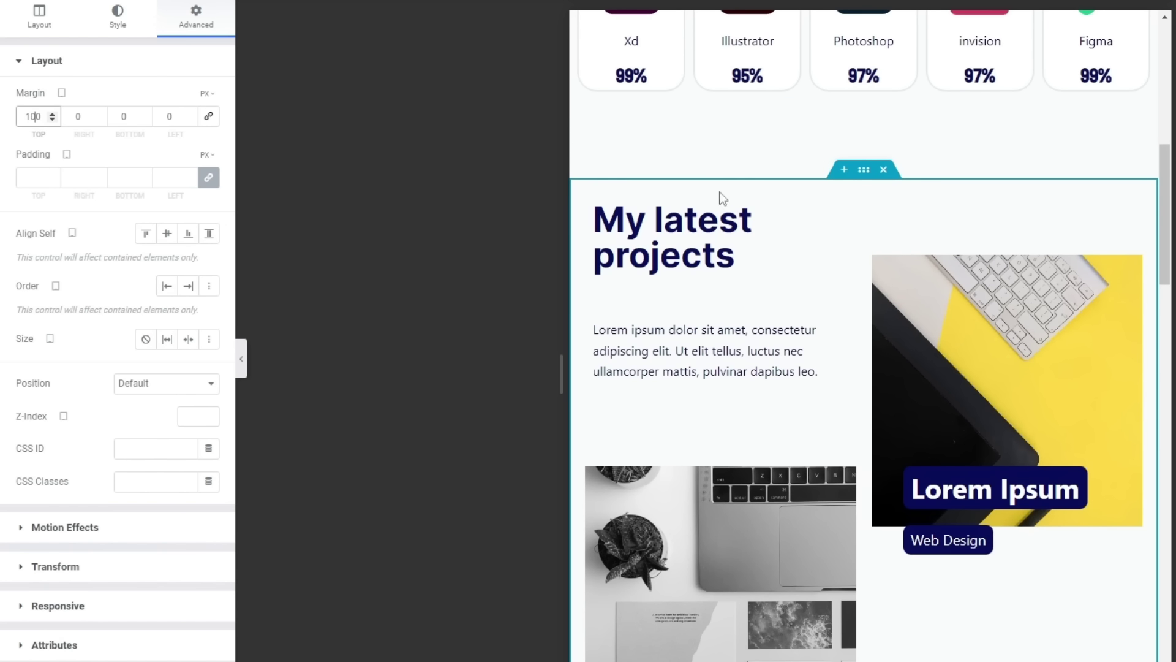
scroll(854, 333, up, 5)
scroll(803, 343, down, 5)
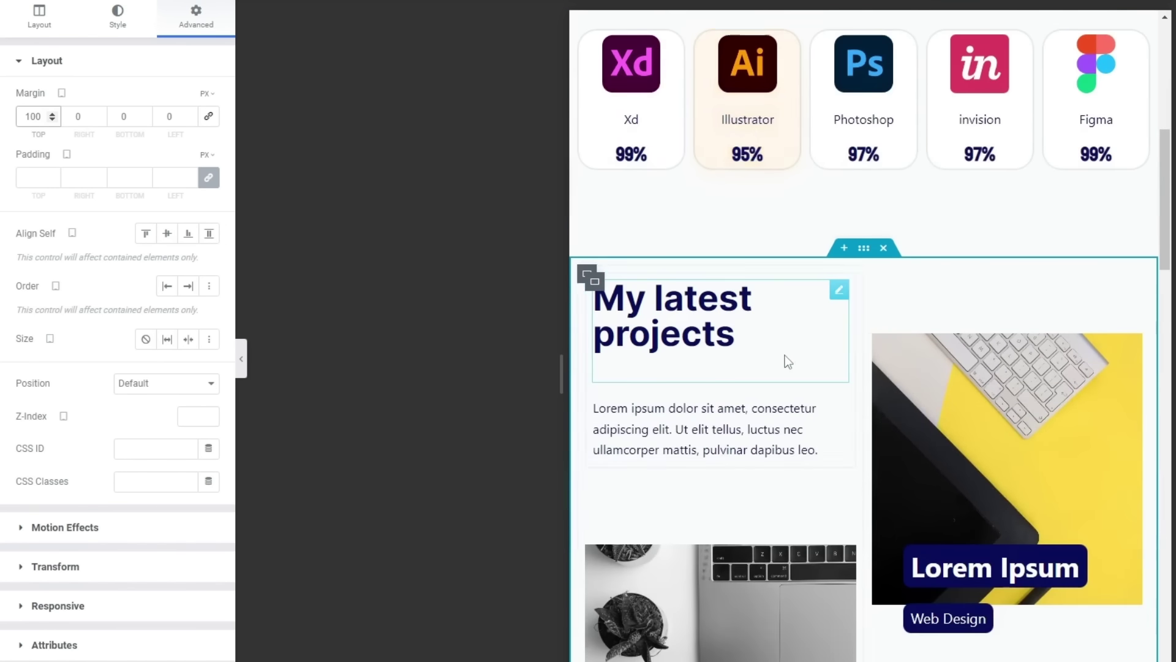
Set the My latest projects heading's font size to 35 px so it fits on one line.
click(839, 304)
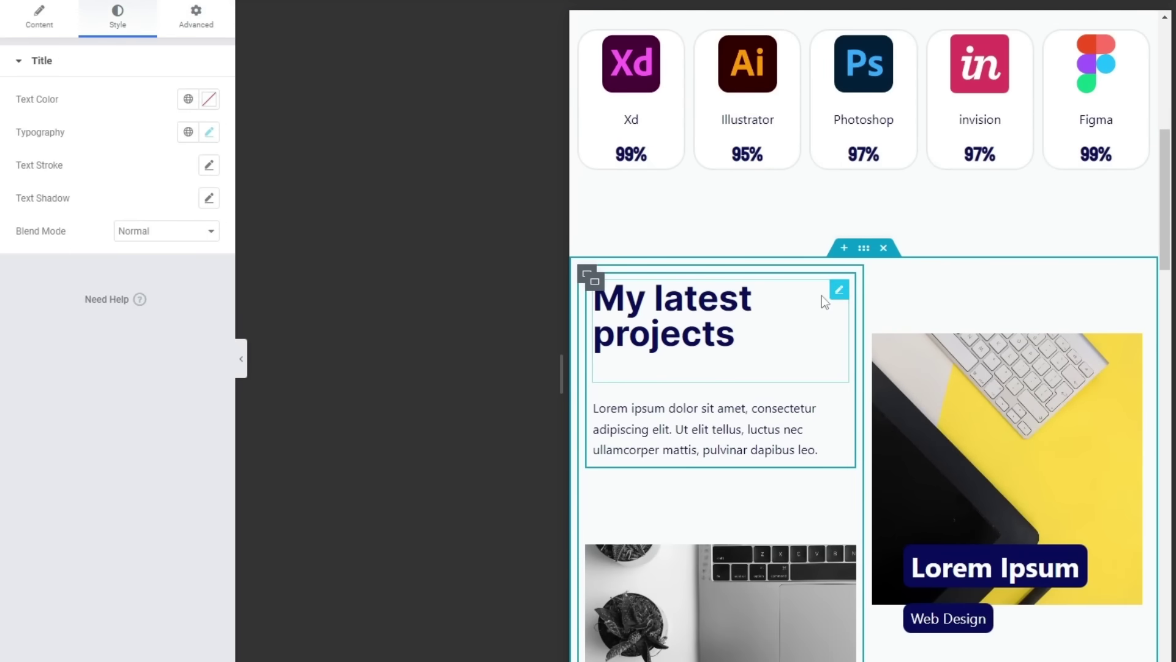
click(208, 132)
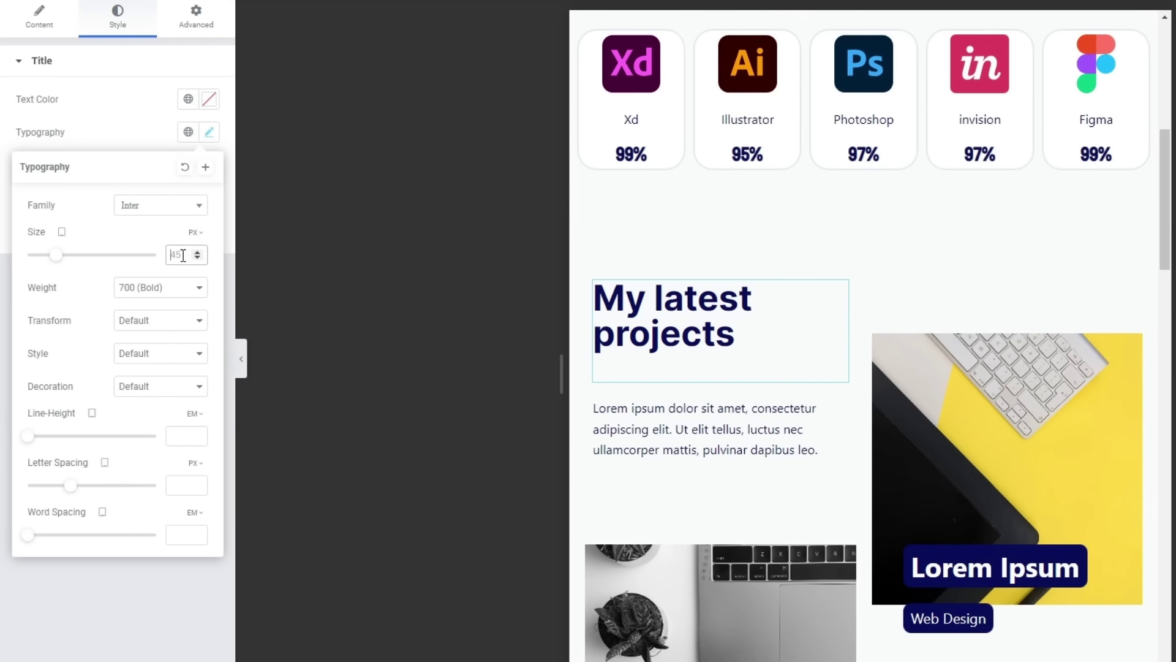
text(30)
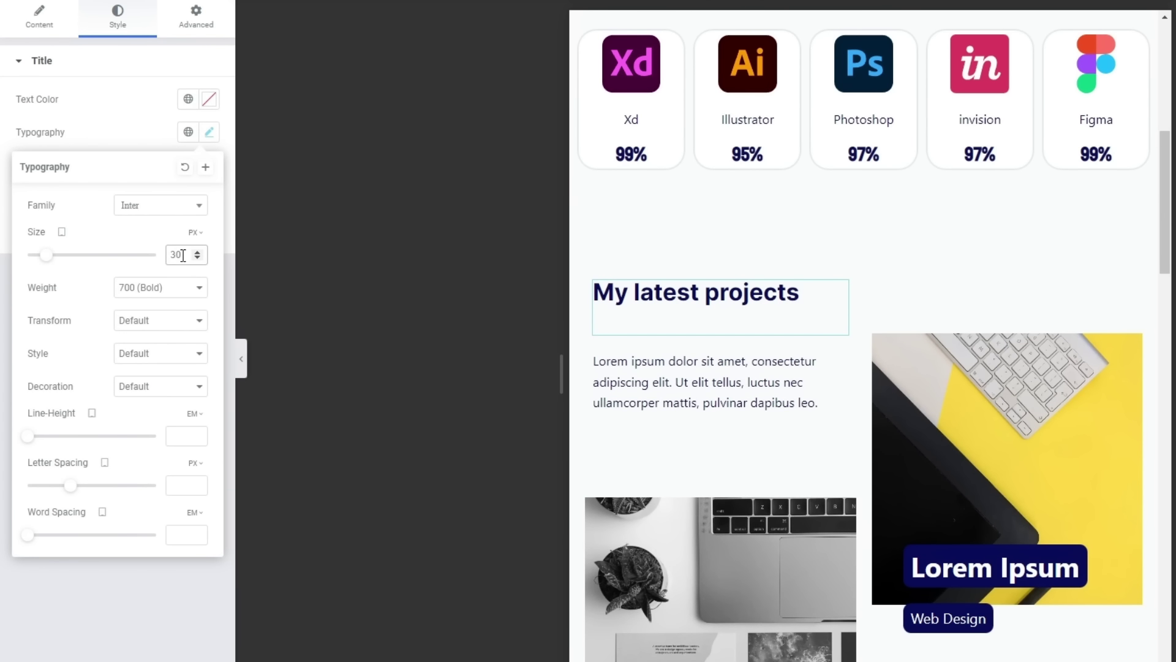
key(BackSpace)
text(5)
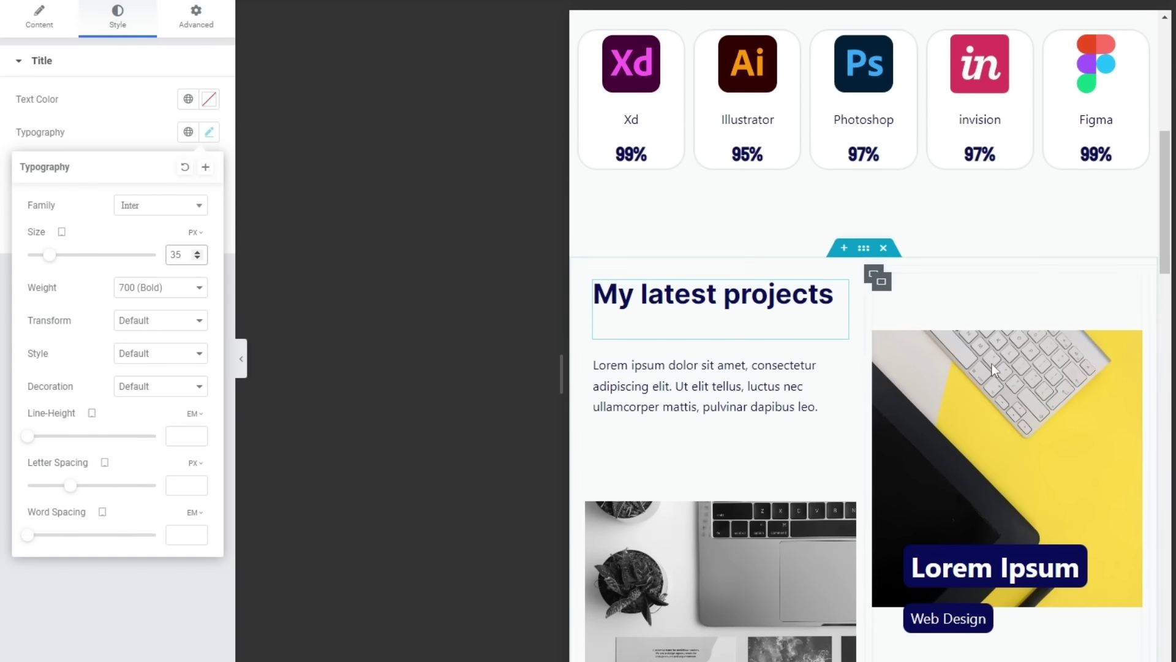
Set the intro paragraph under the heading to a 14 px font size.
click(838, 365)
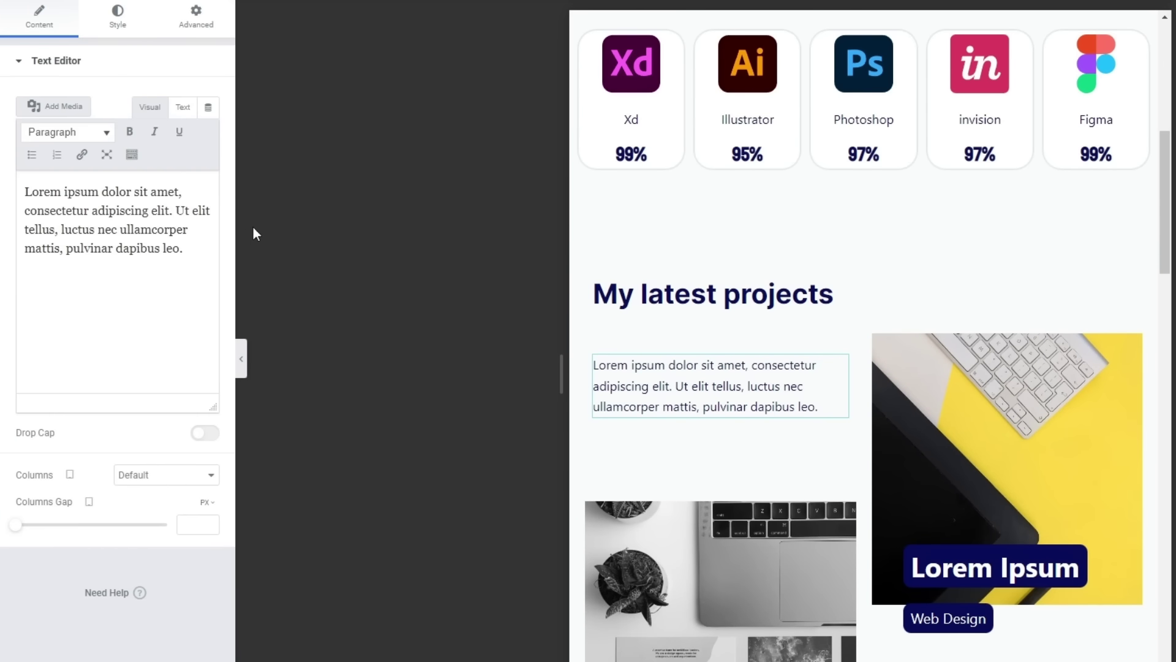
click(116, 15)
click(210, 165)
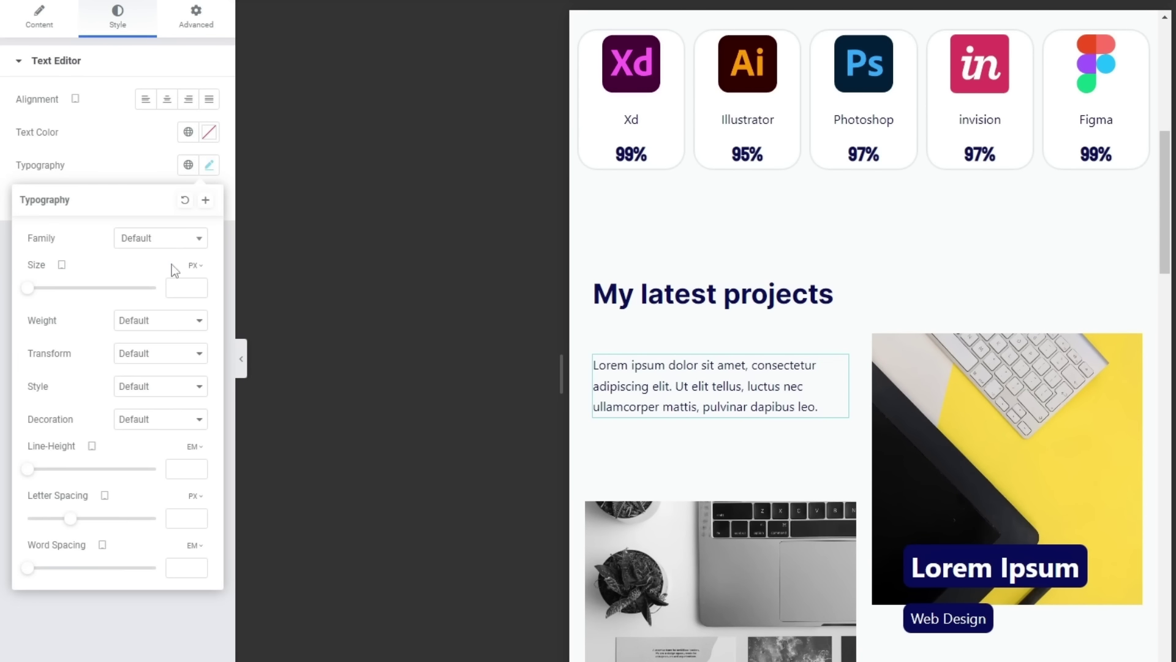
text(14)
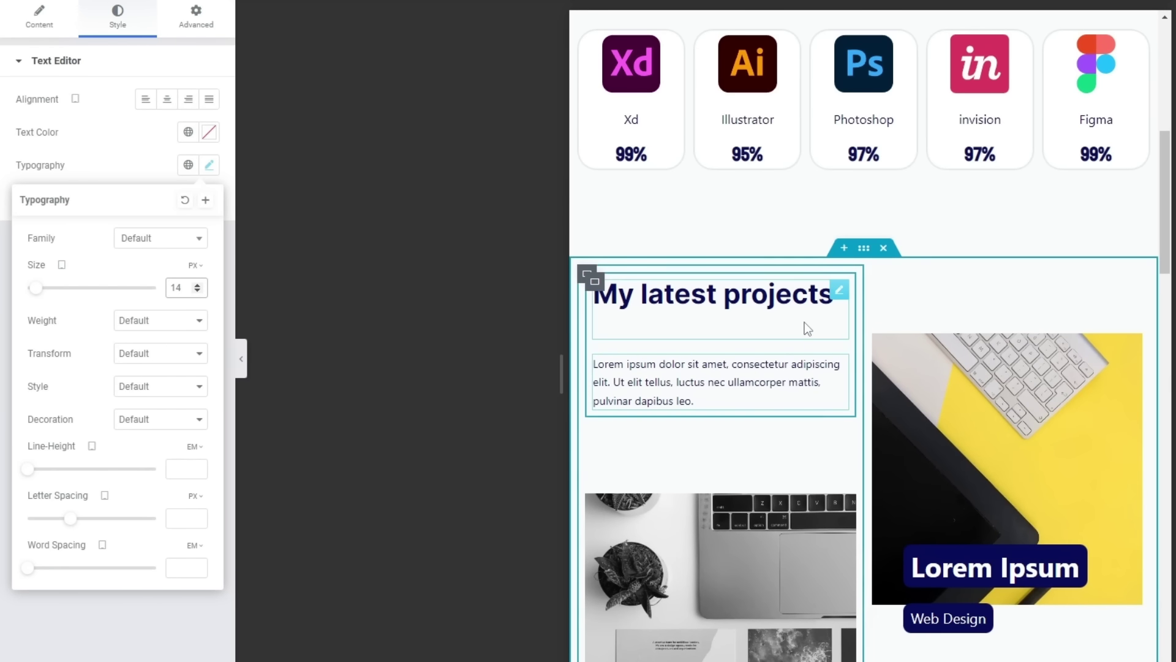
scroll(785, 443, down, 4)
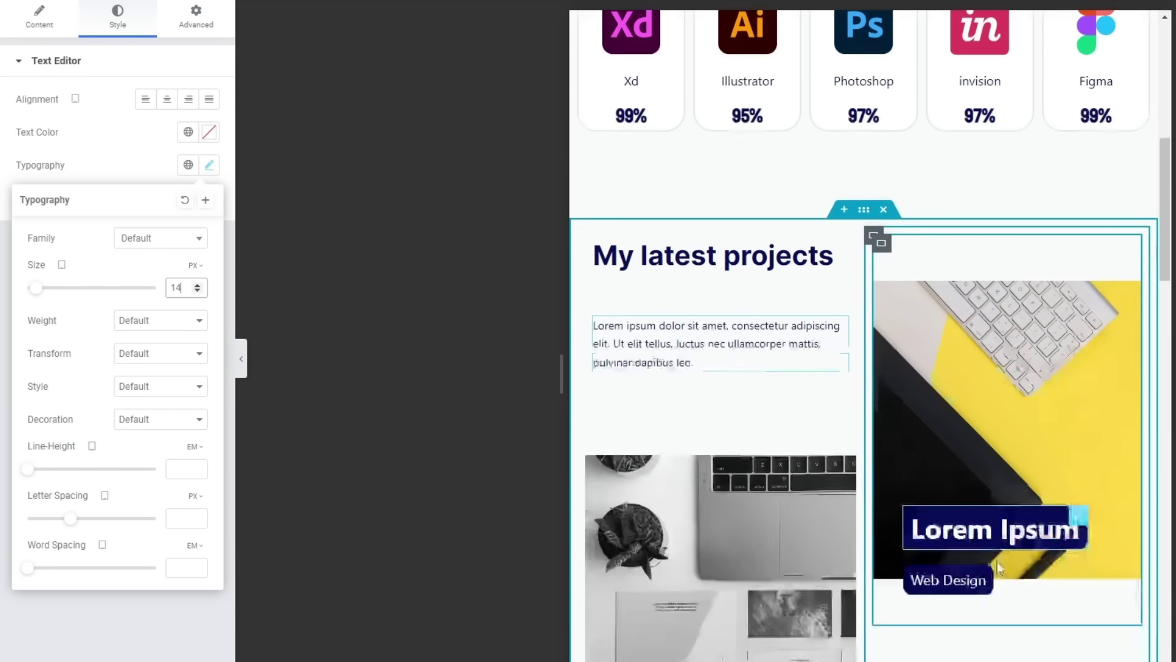
scroll(954, 537, down, 5)
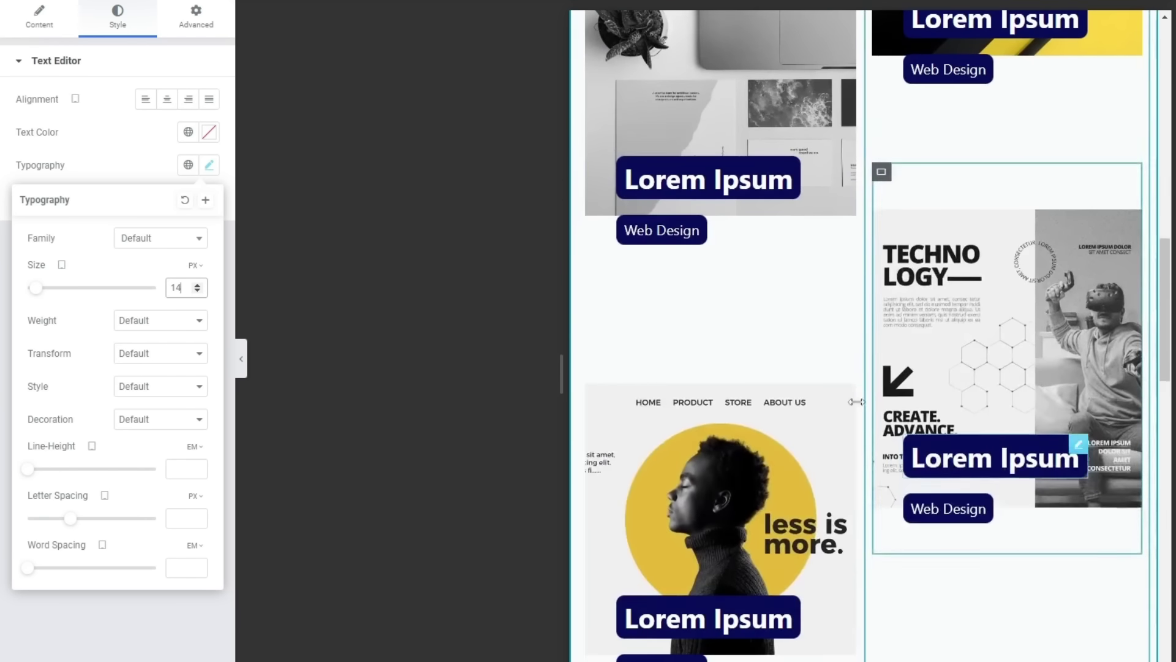
scroll(947, 435, up, 6)
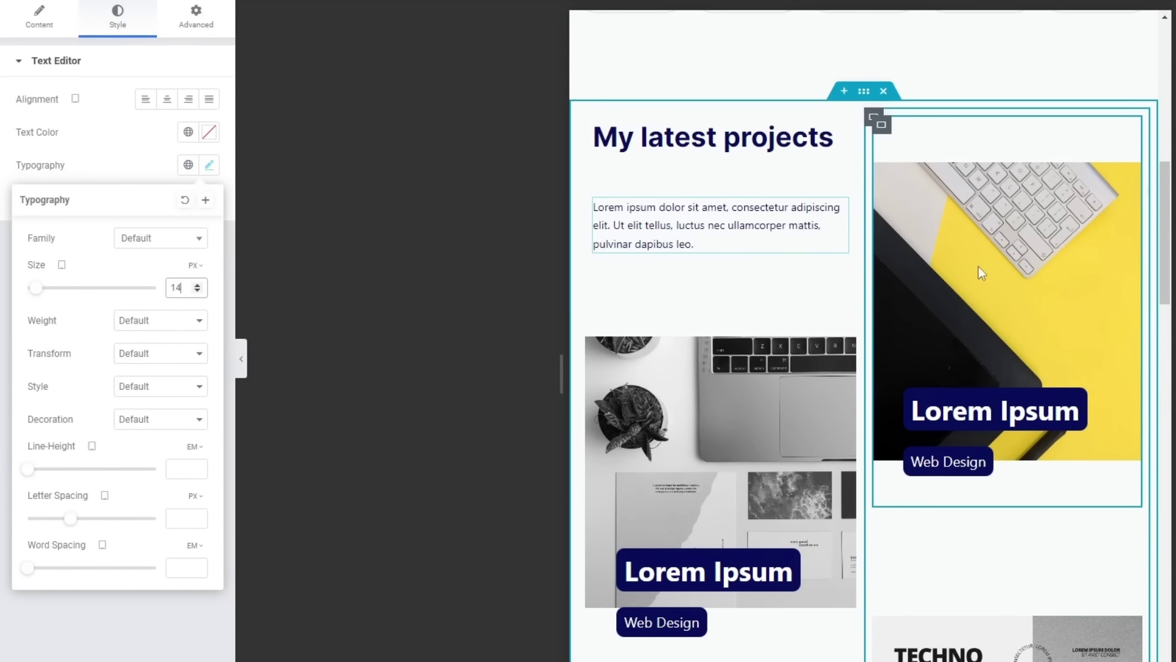
scroll(926, 368, up, 3)
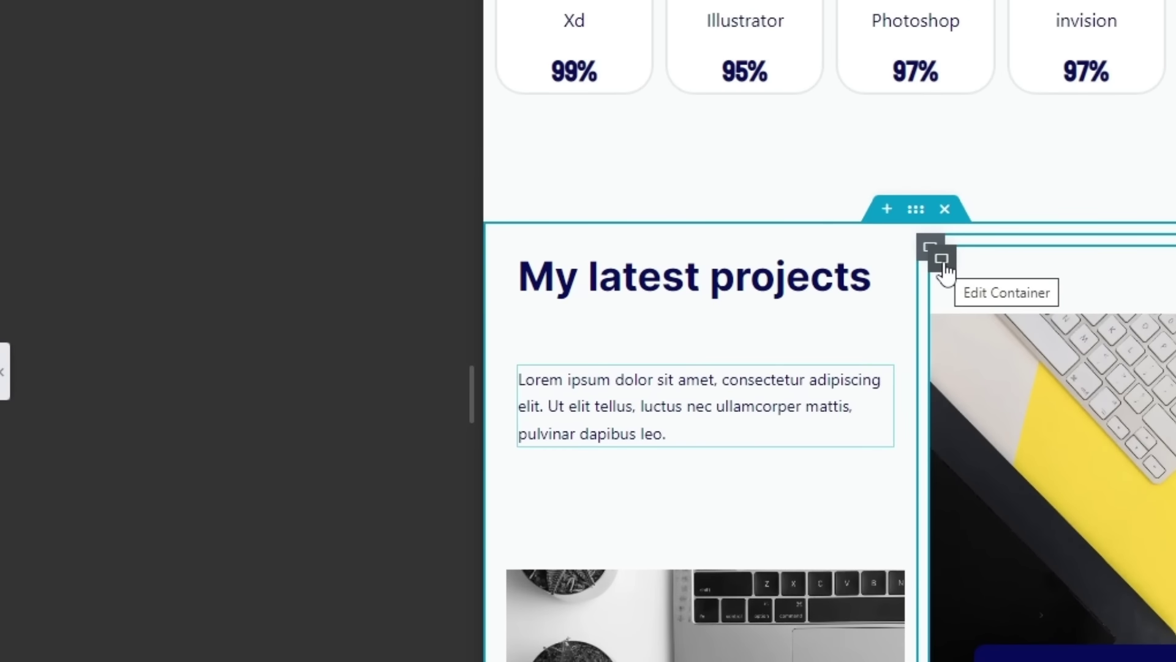
click(942, 260)
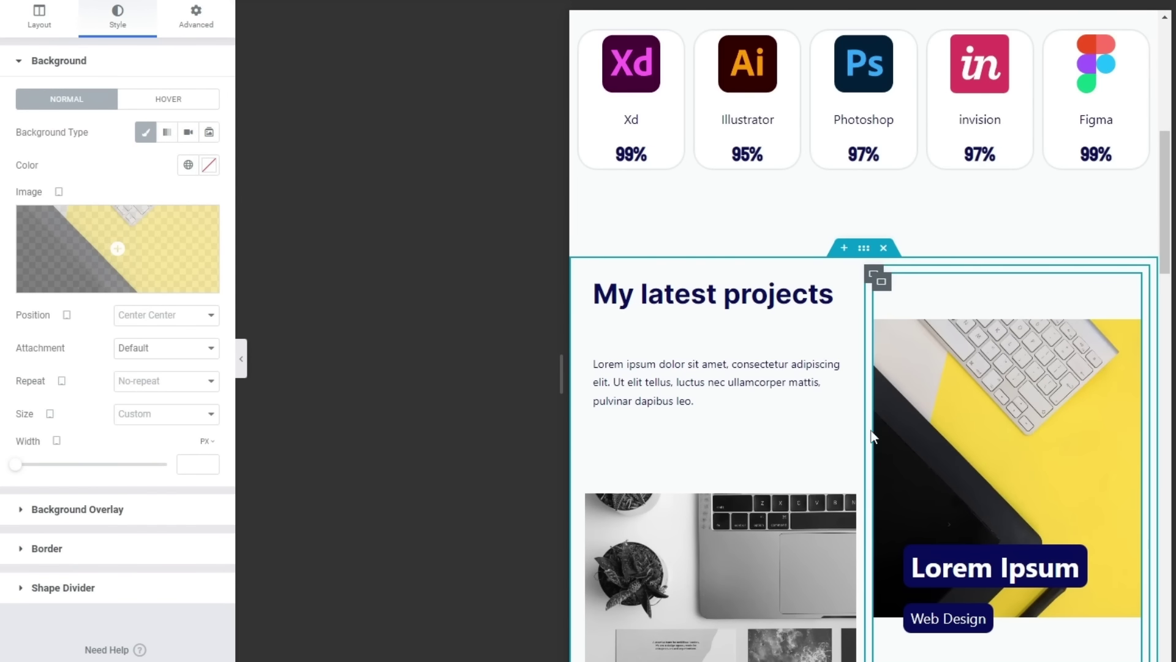